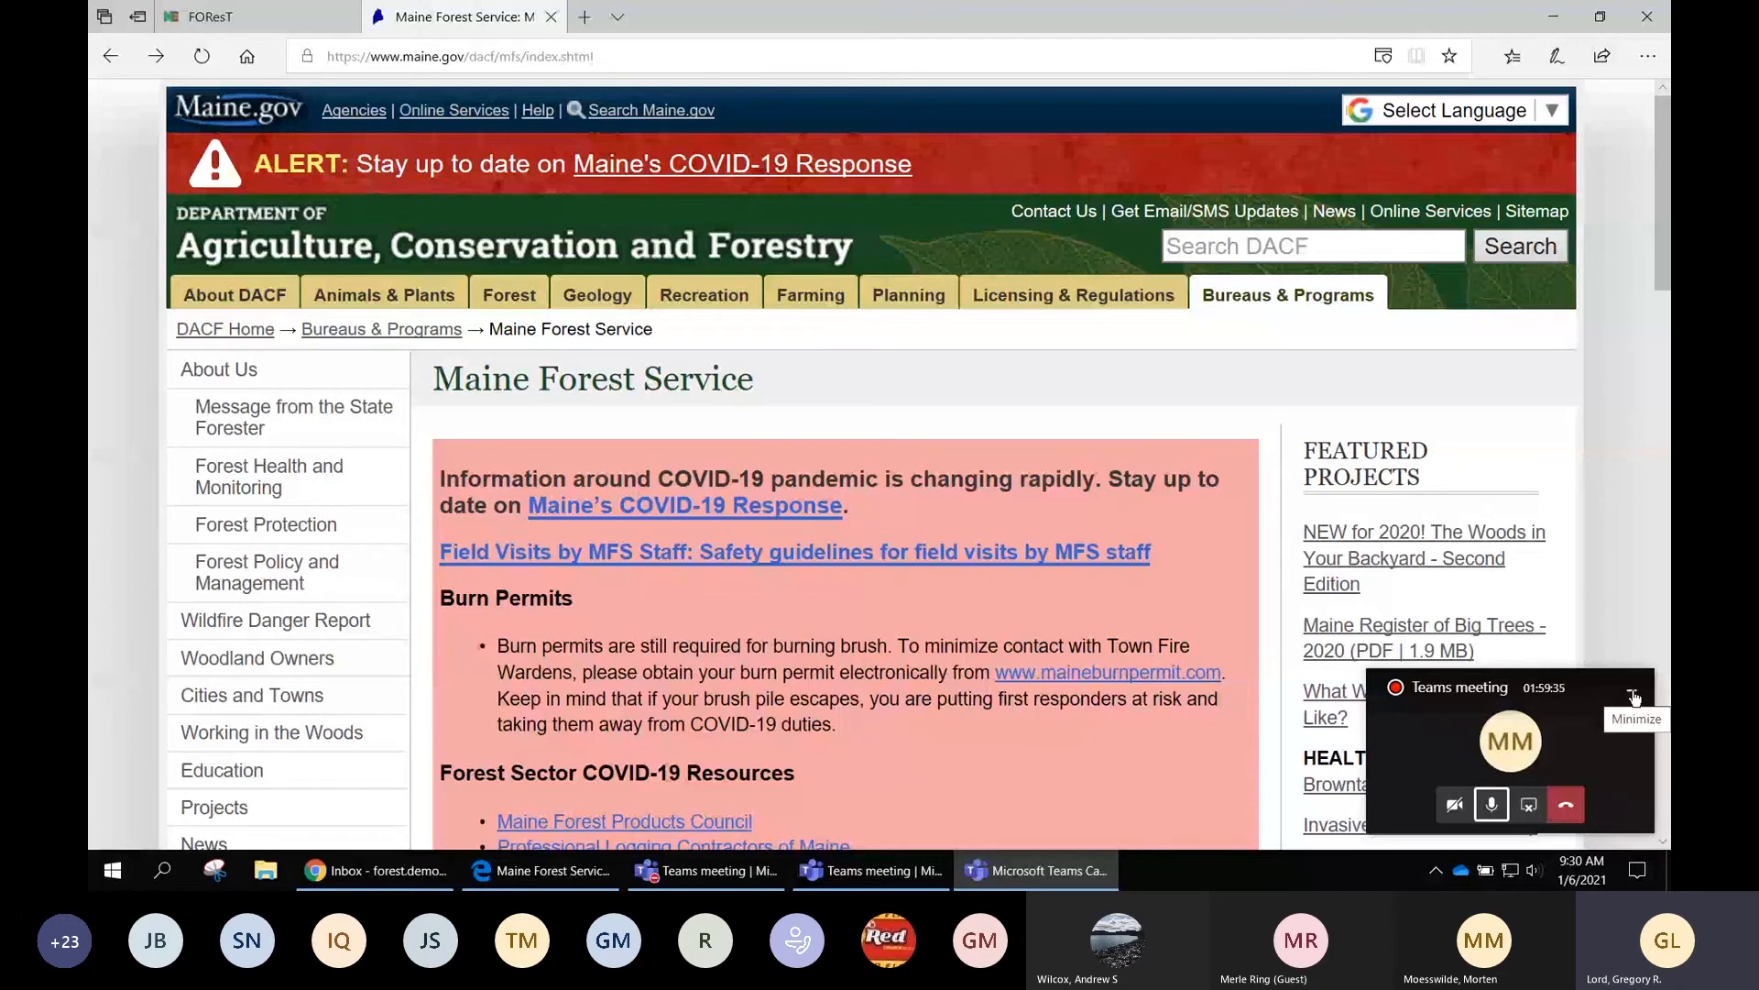
# Hide the floating meeting window and follow the green 'File your FON online' banner
pyautogui.click(1634, 697)
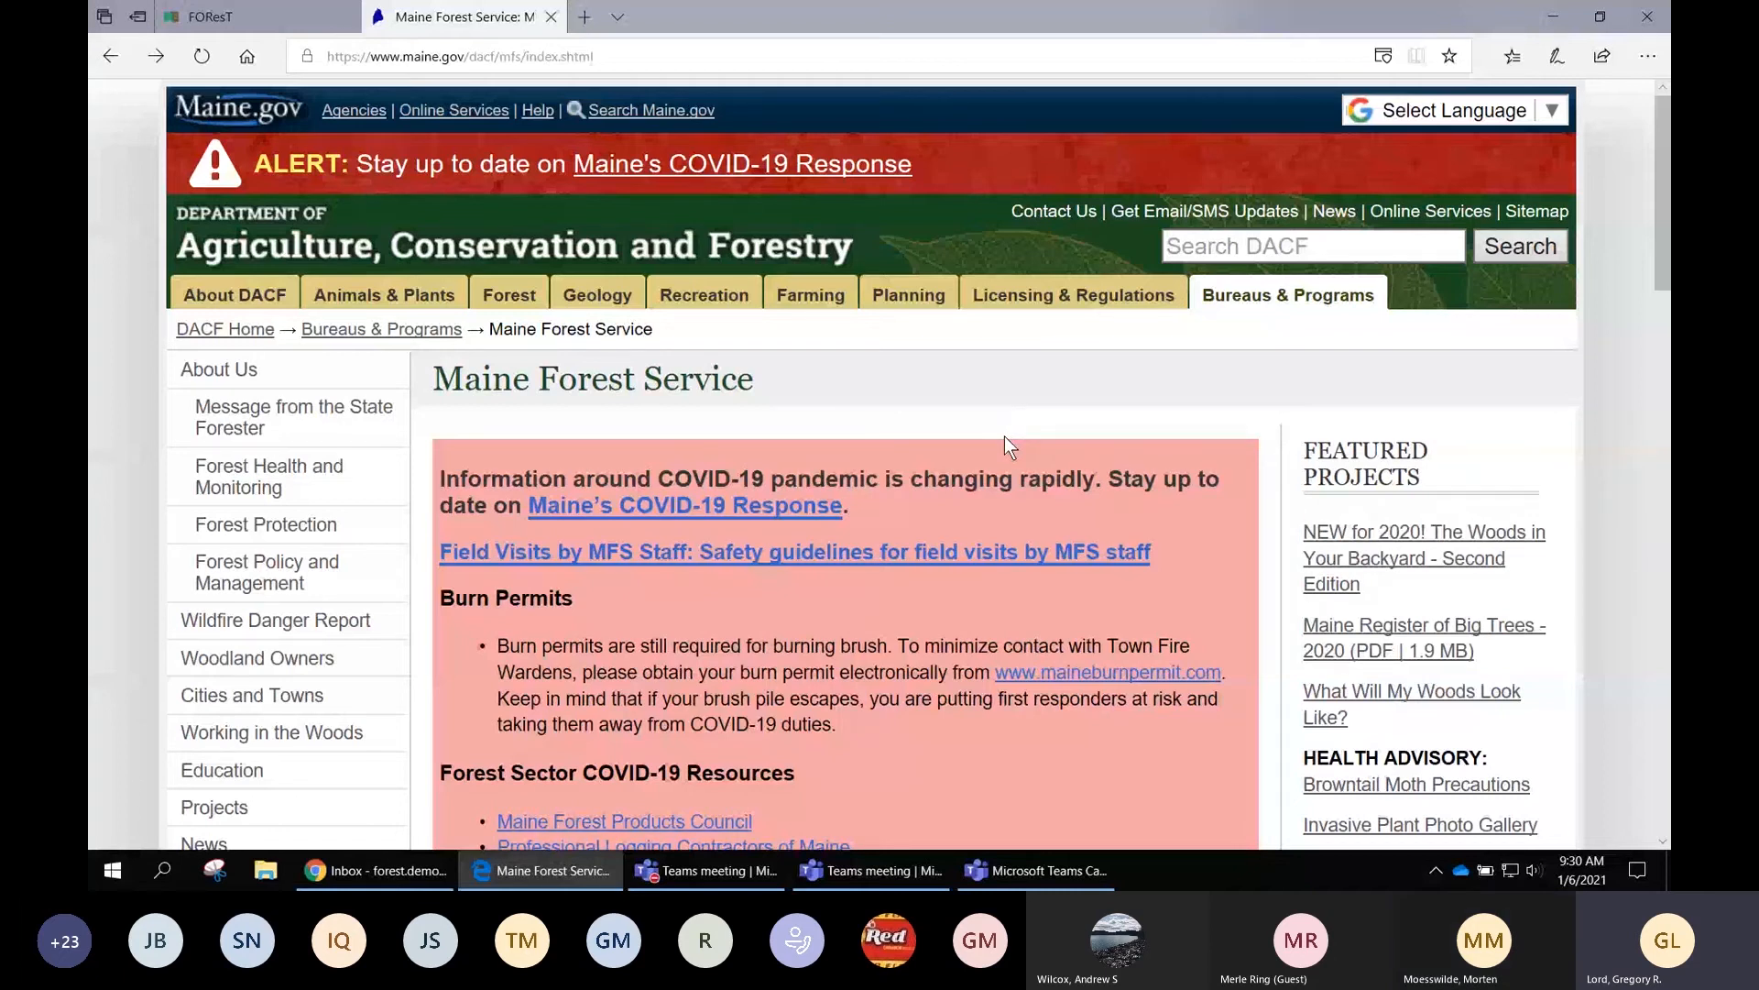
pyautogui.scroll(-1, 1004, 438)
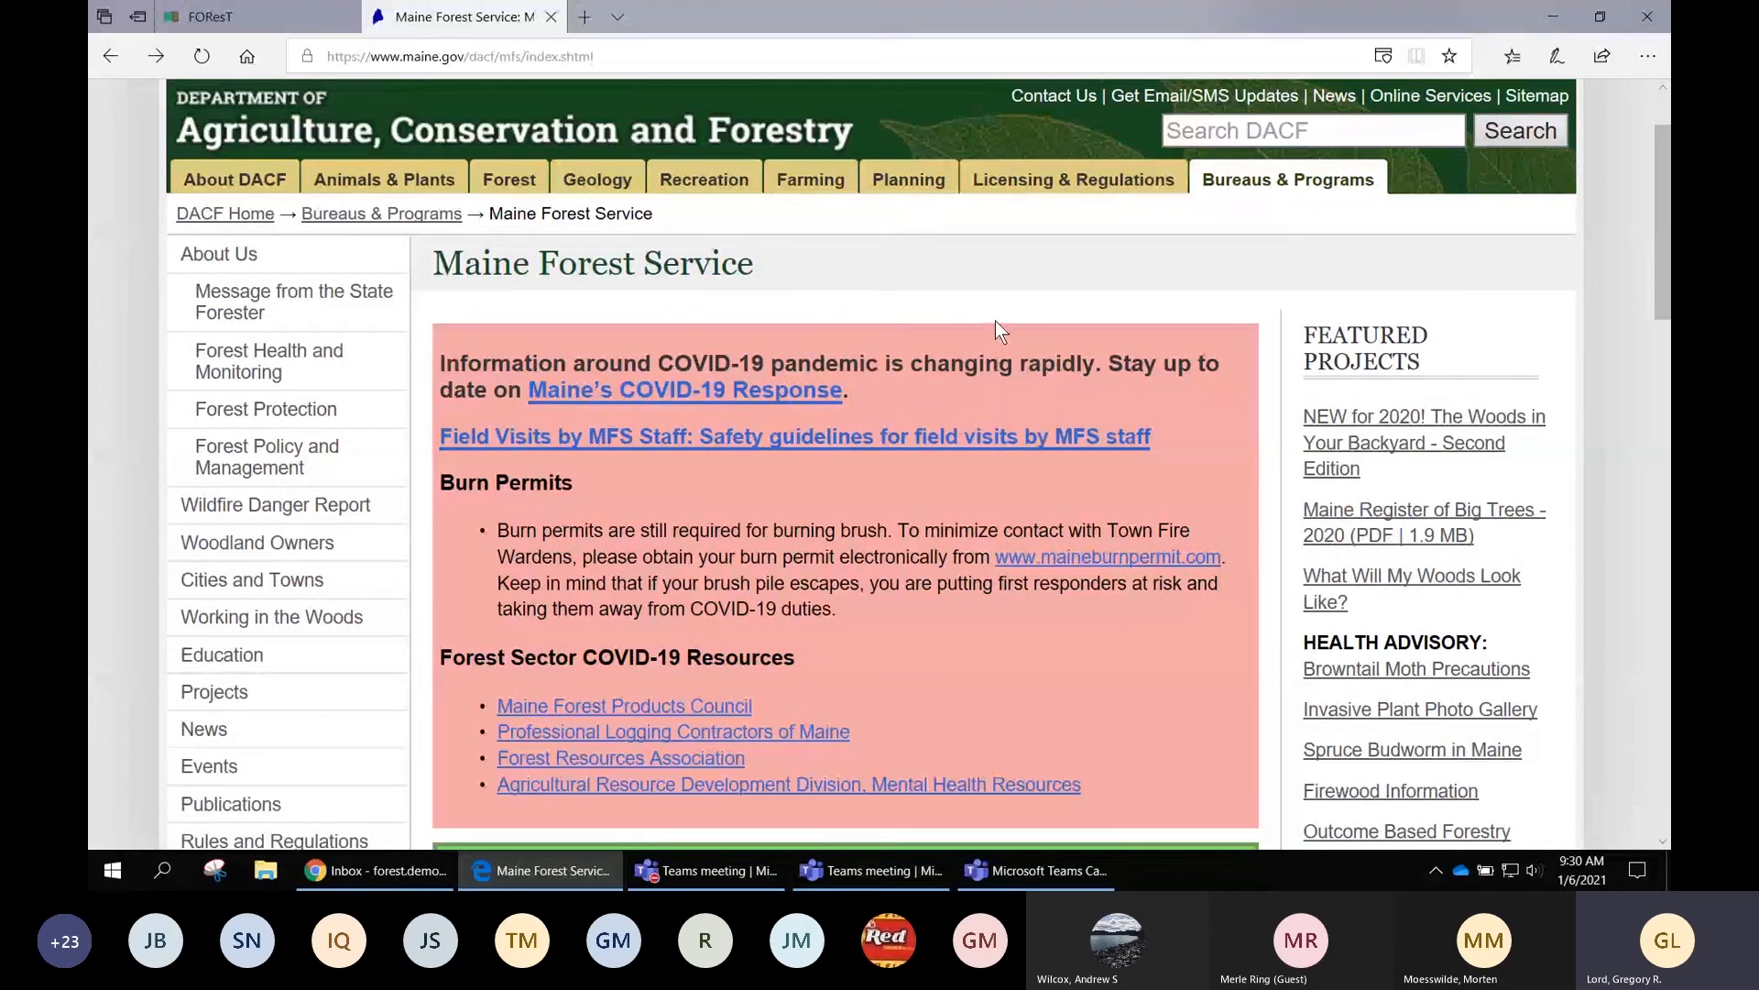
pyautogui.scroll(-1, 993, 317)
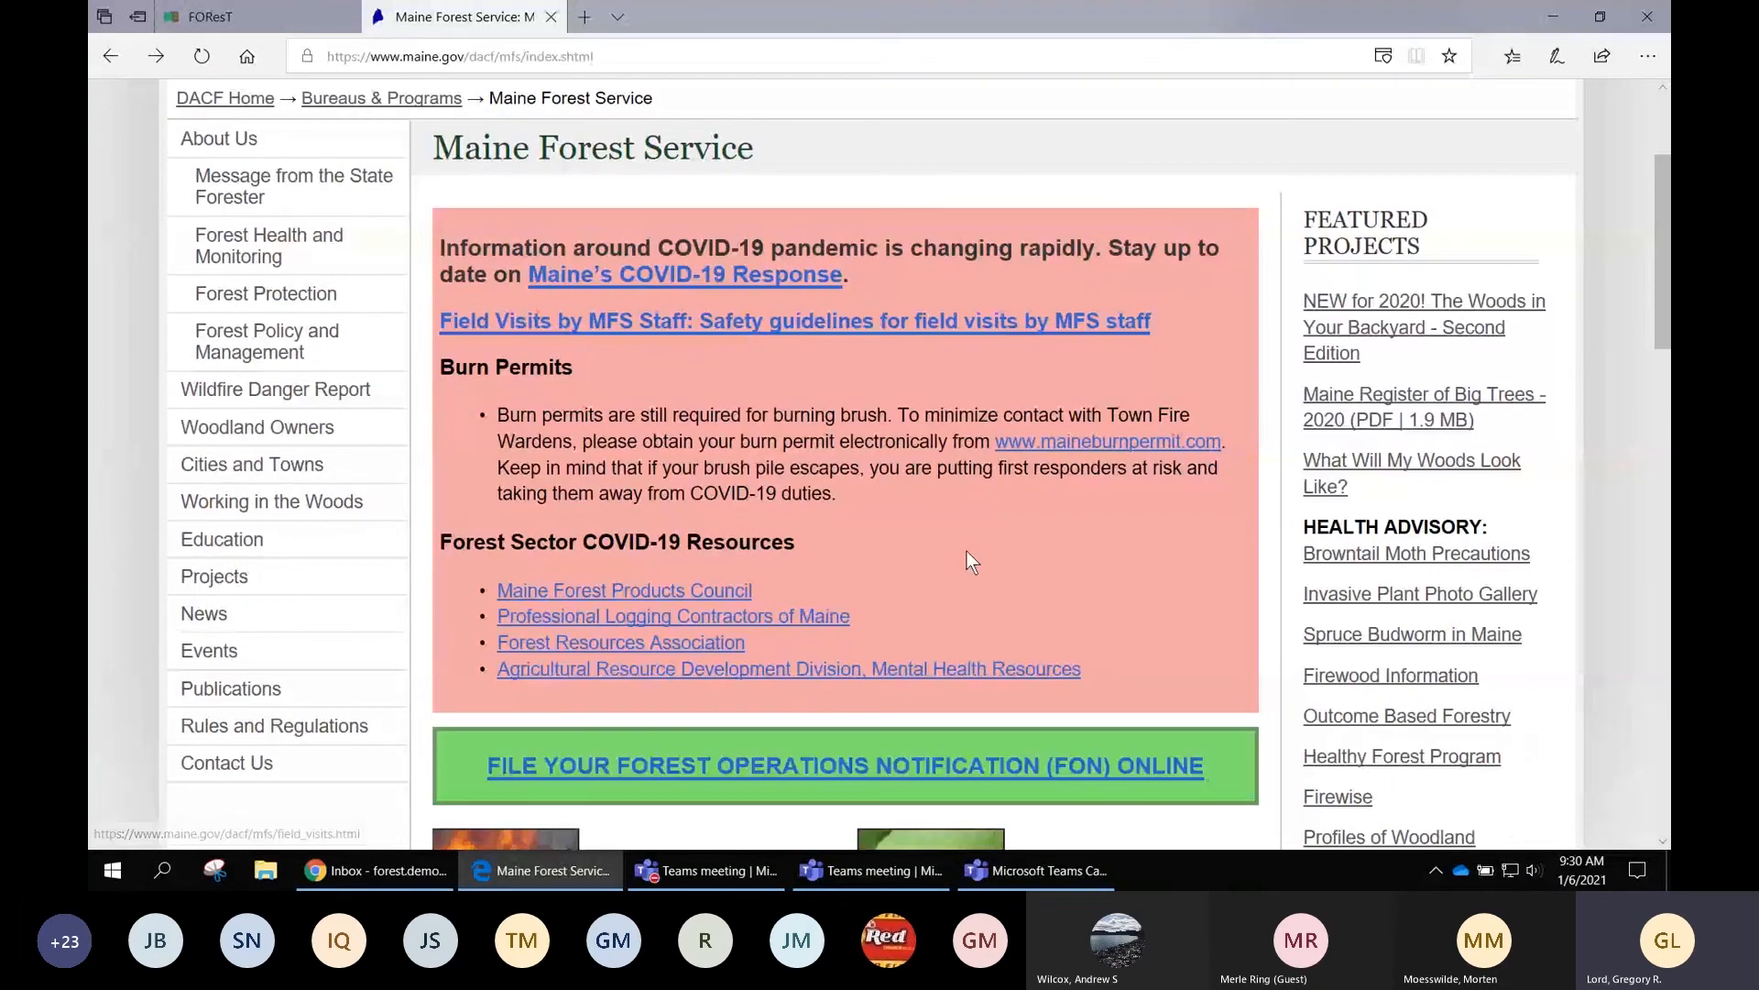
pyautogui.scroll(-1, 806, 751)
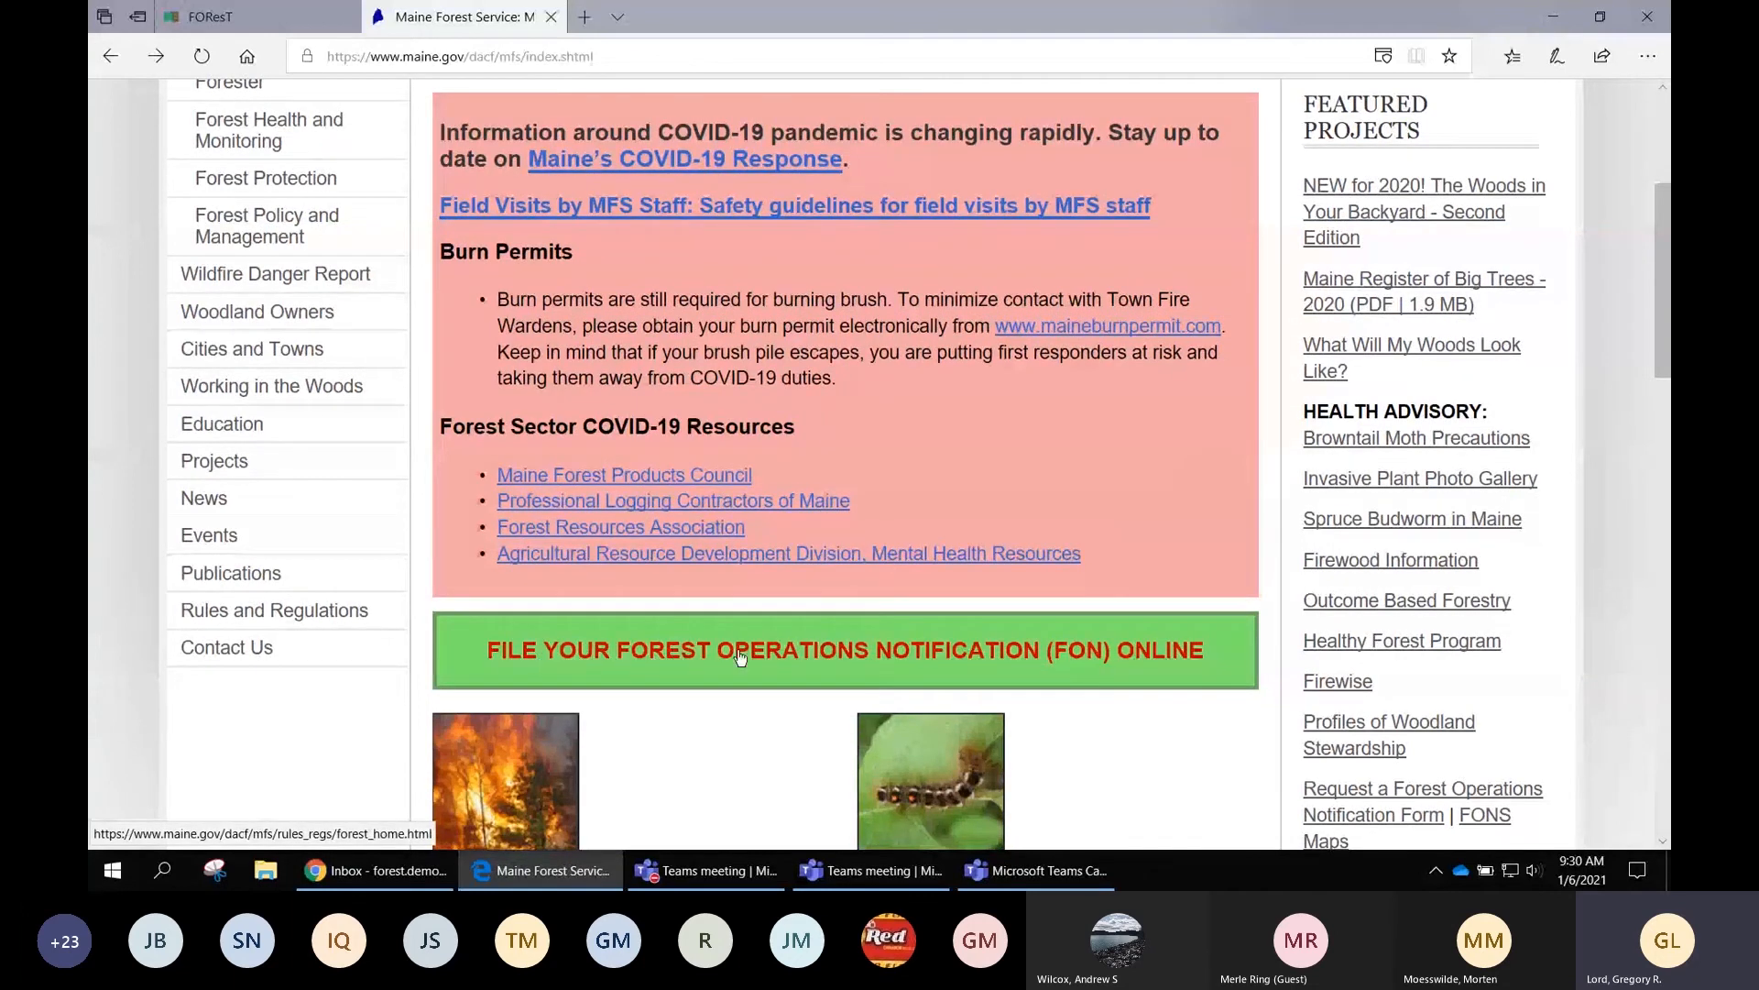
pyautogui.click(943, 653)
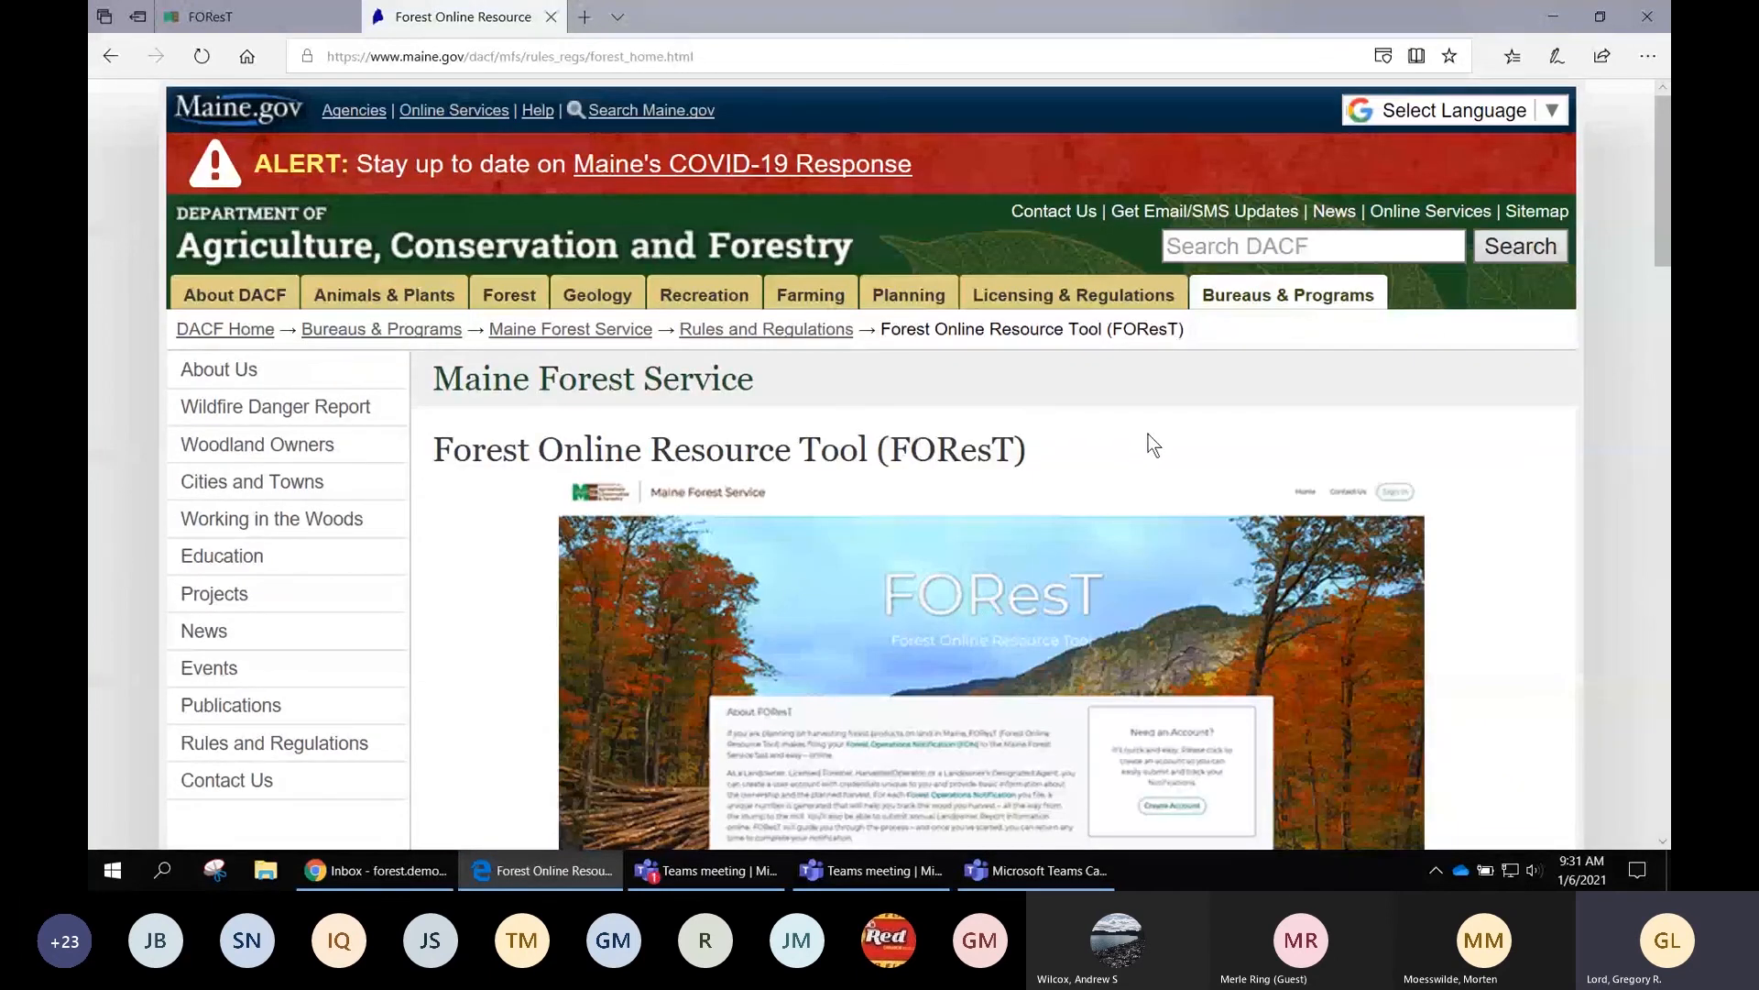
# Scroll through the page's background, timeline, FAQs and video tutorials, then back to the top
pyautogui.scroll(-1, 1150, 432)
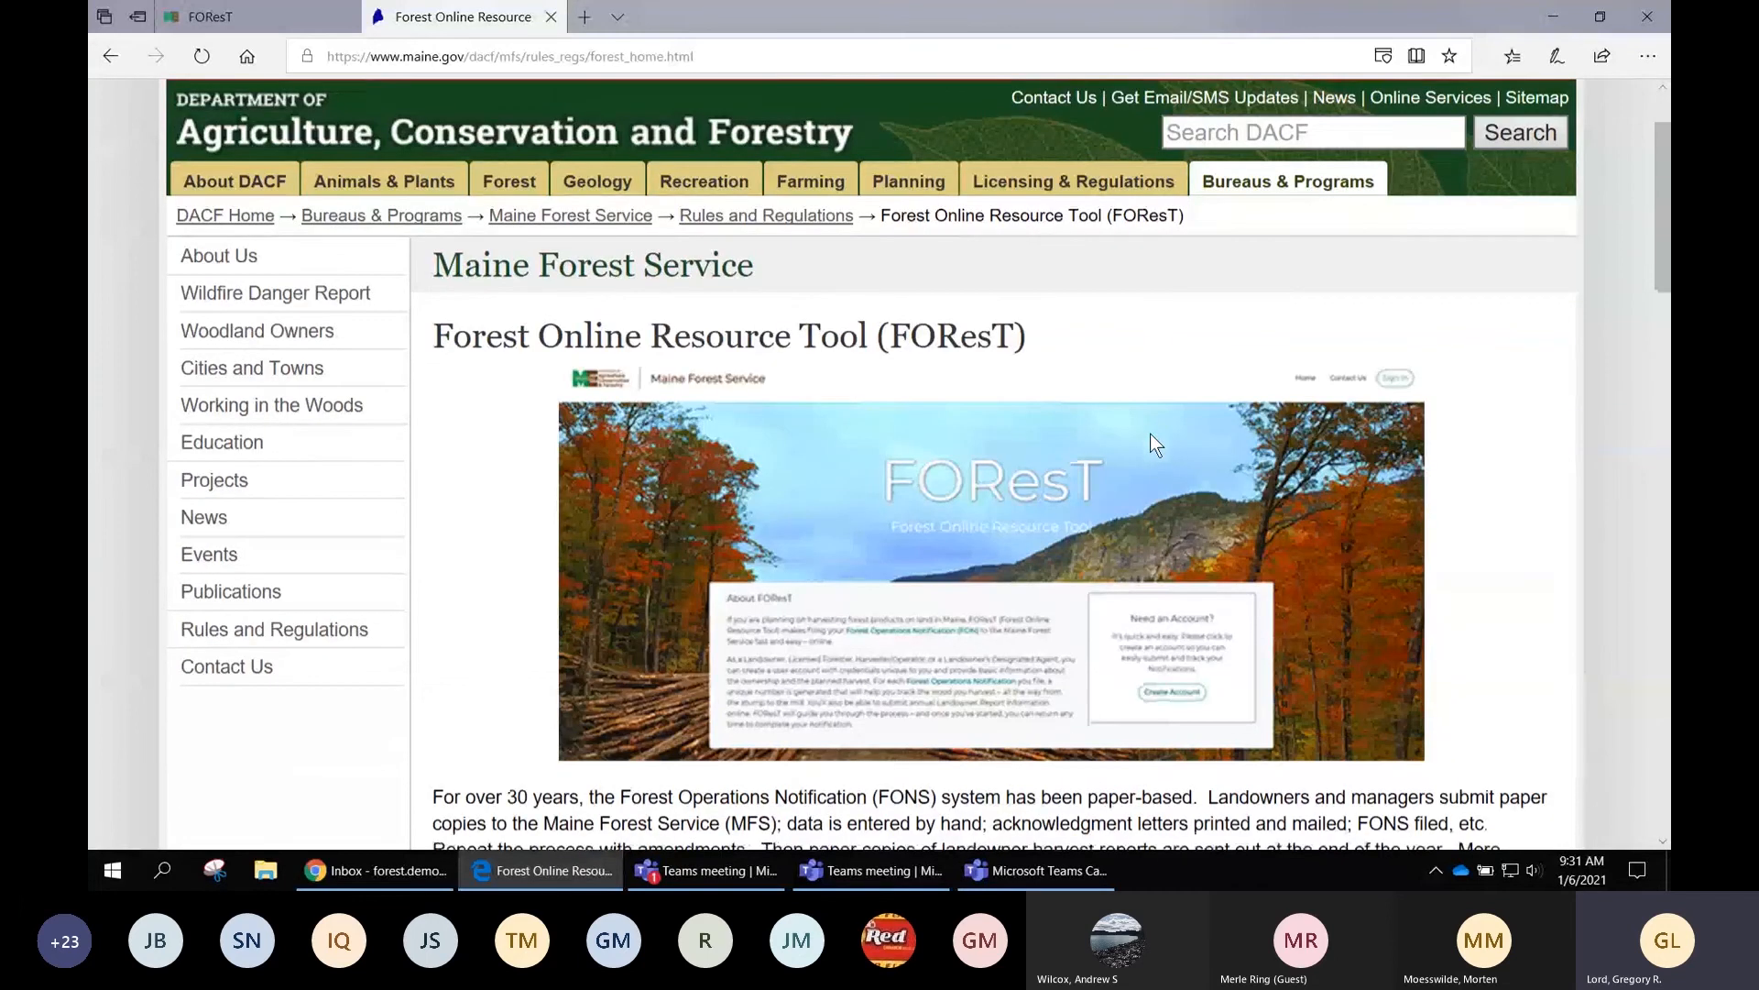
pyautogui.scroll(-1, 1170, 352)
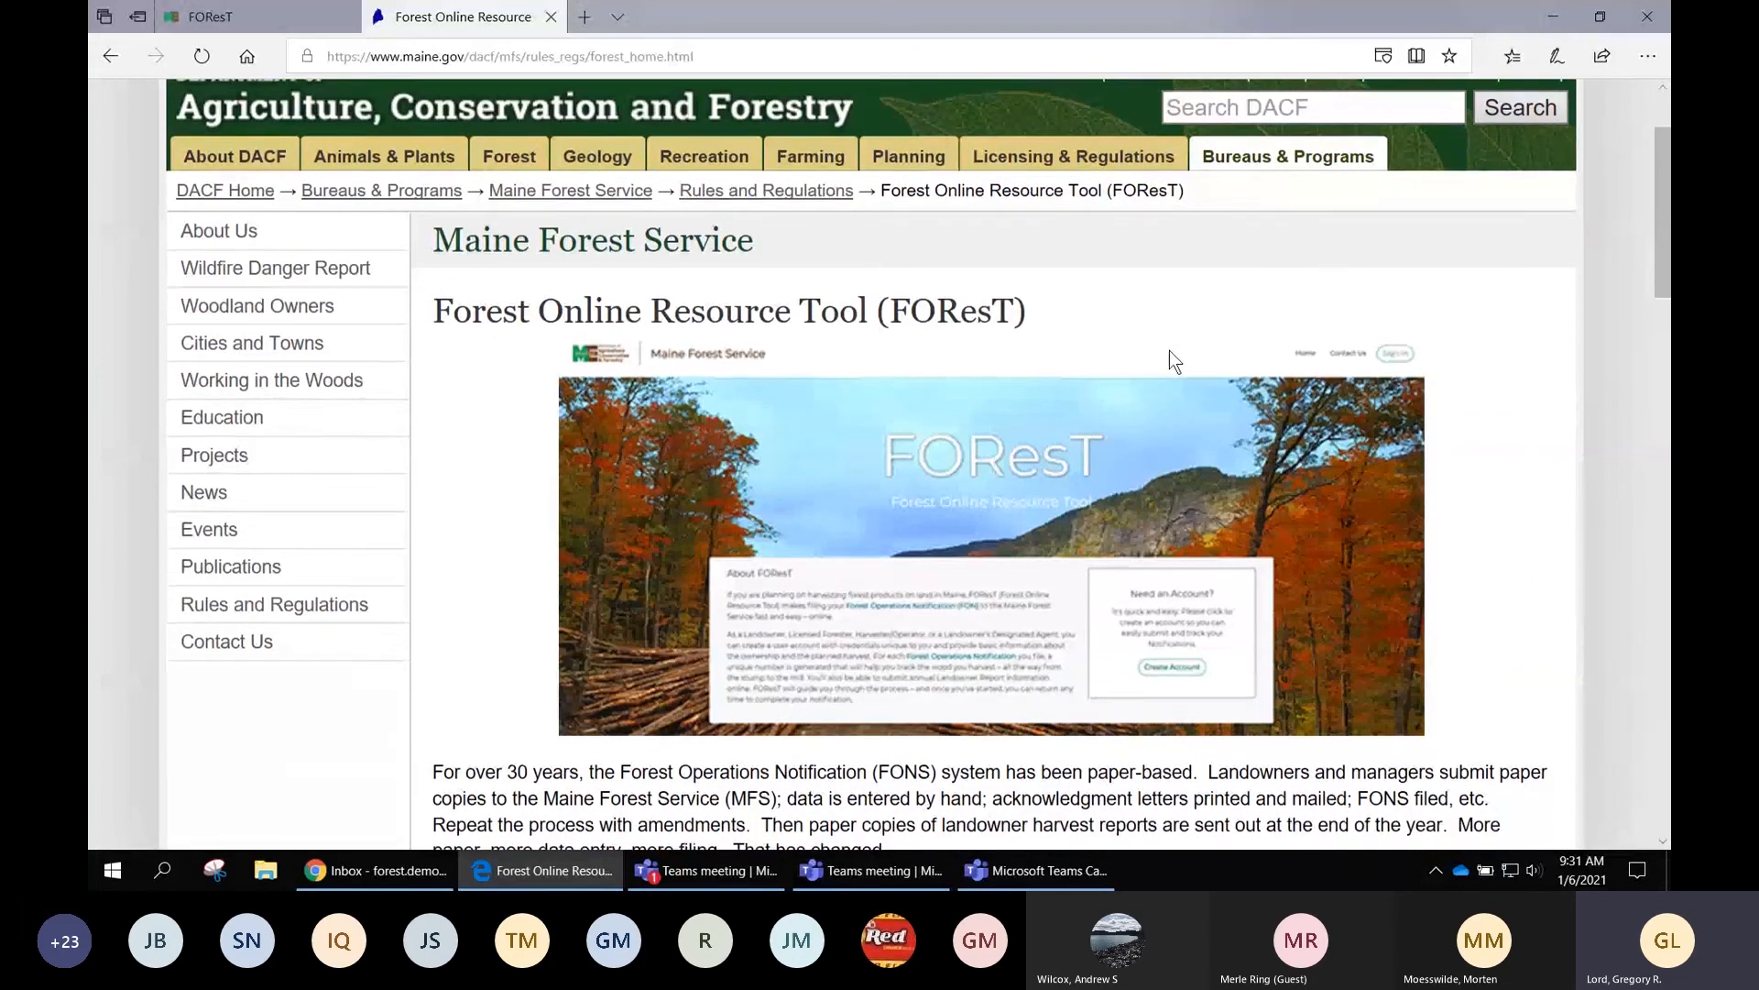
pyautogui.scroll(-1, 1175, 359)
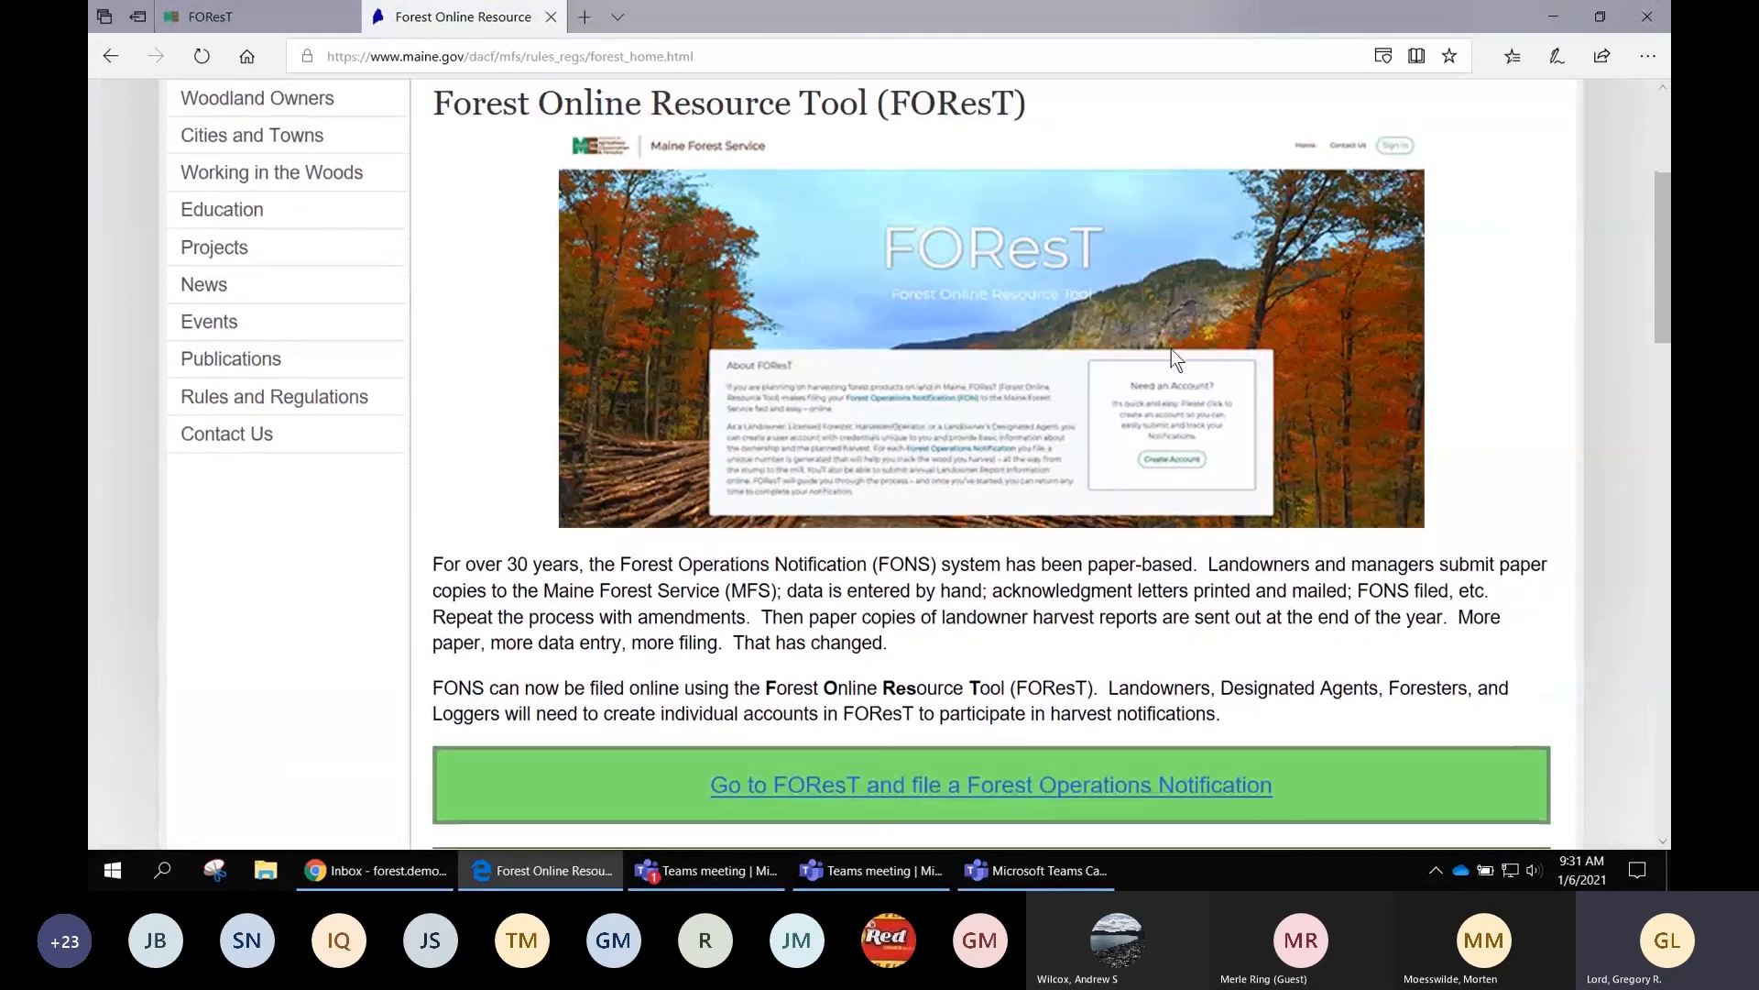
pyautogui.scroll(-1, 1176, 357)
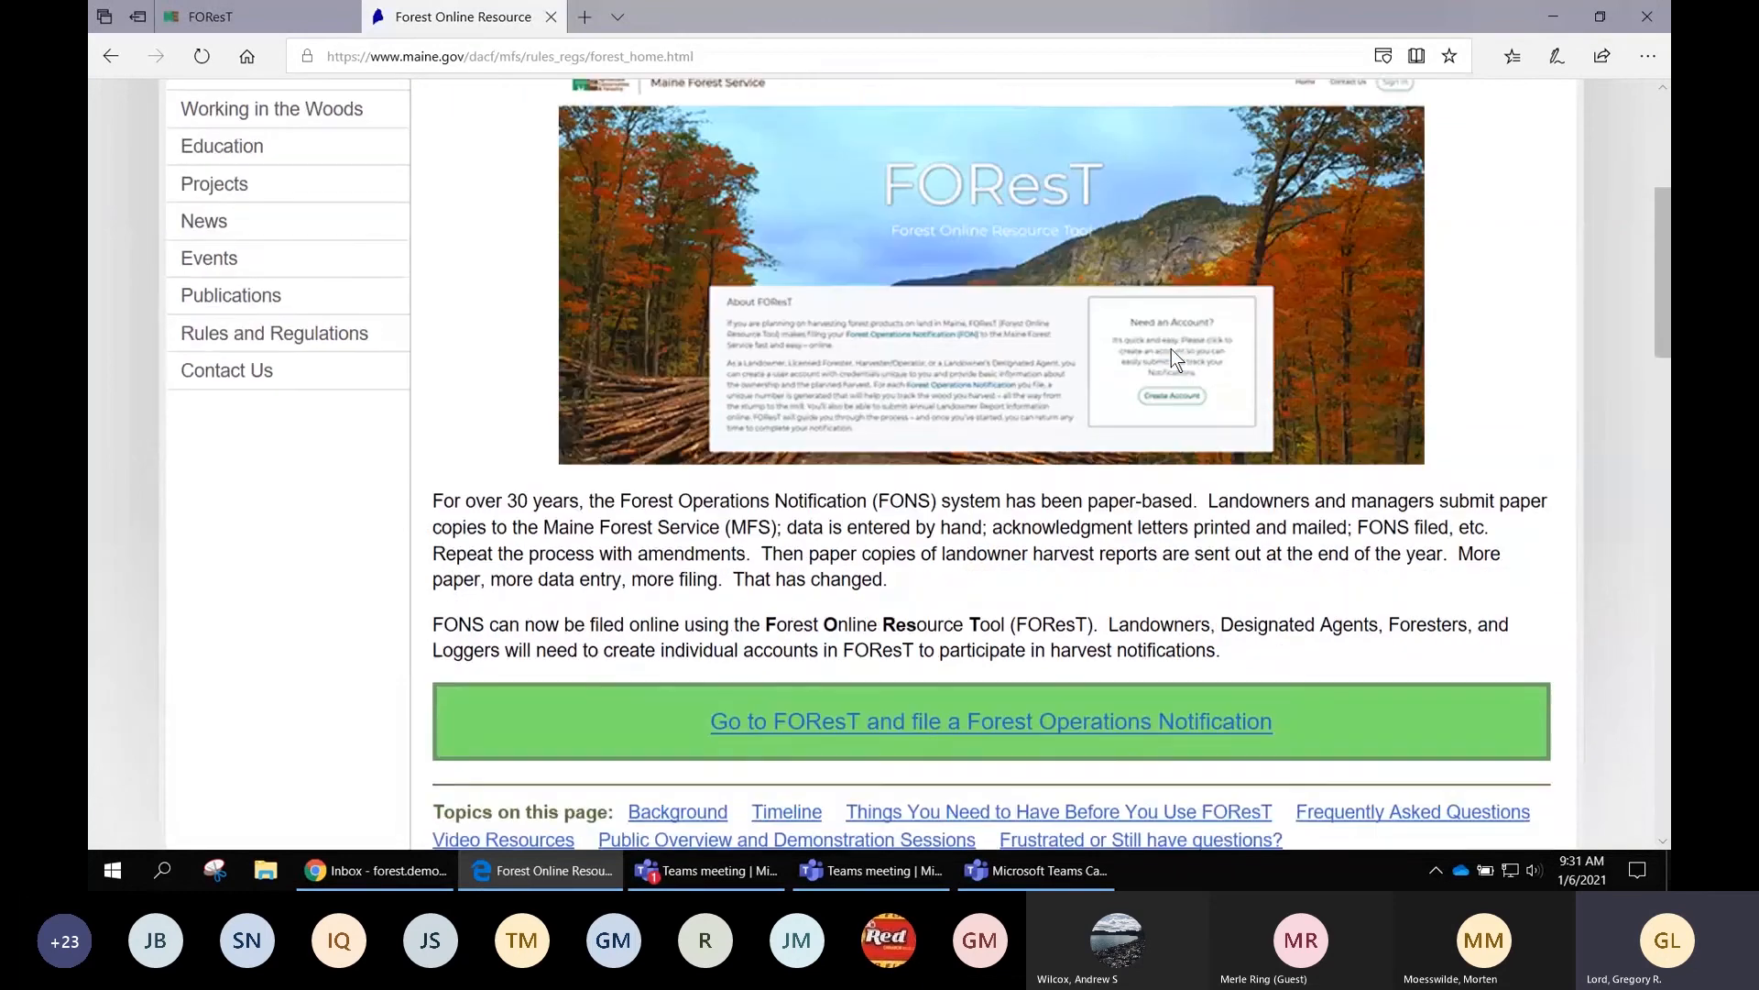
pyautogui.scroll(-1, 1157, 501)
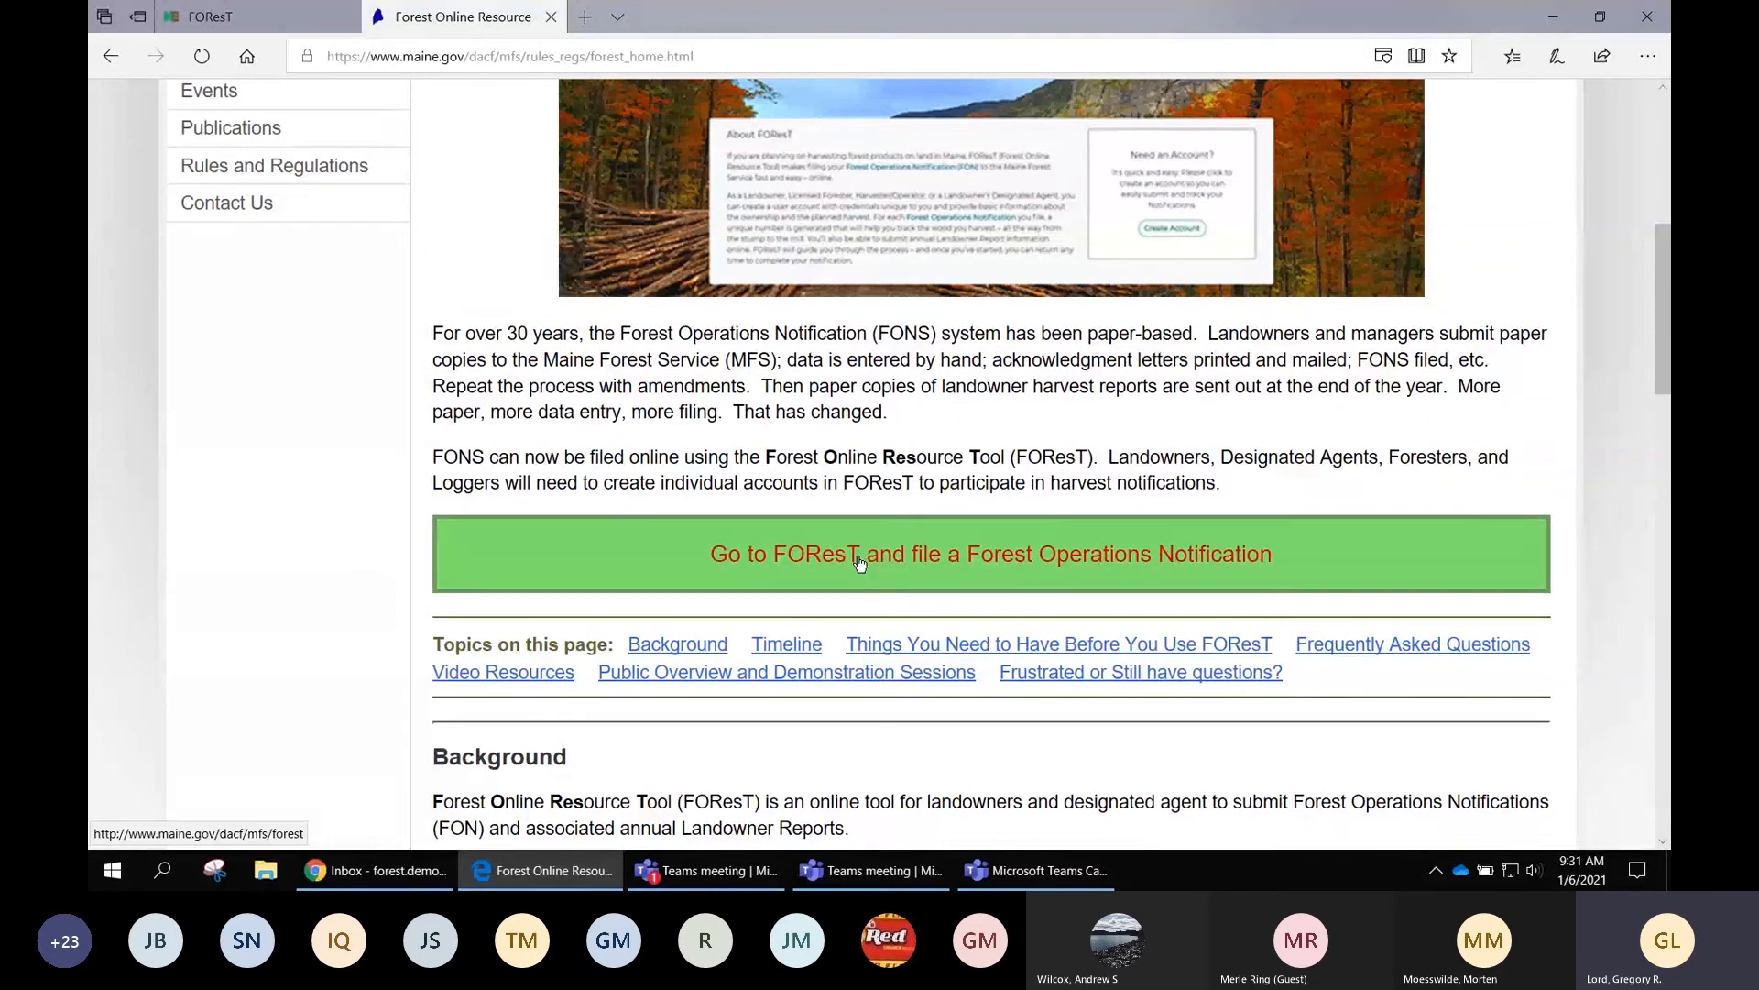
pyautogui.scroll(-1, 860, 563)
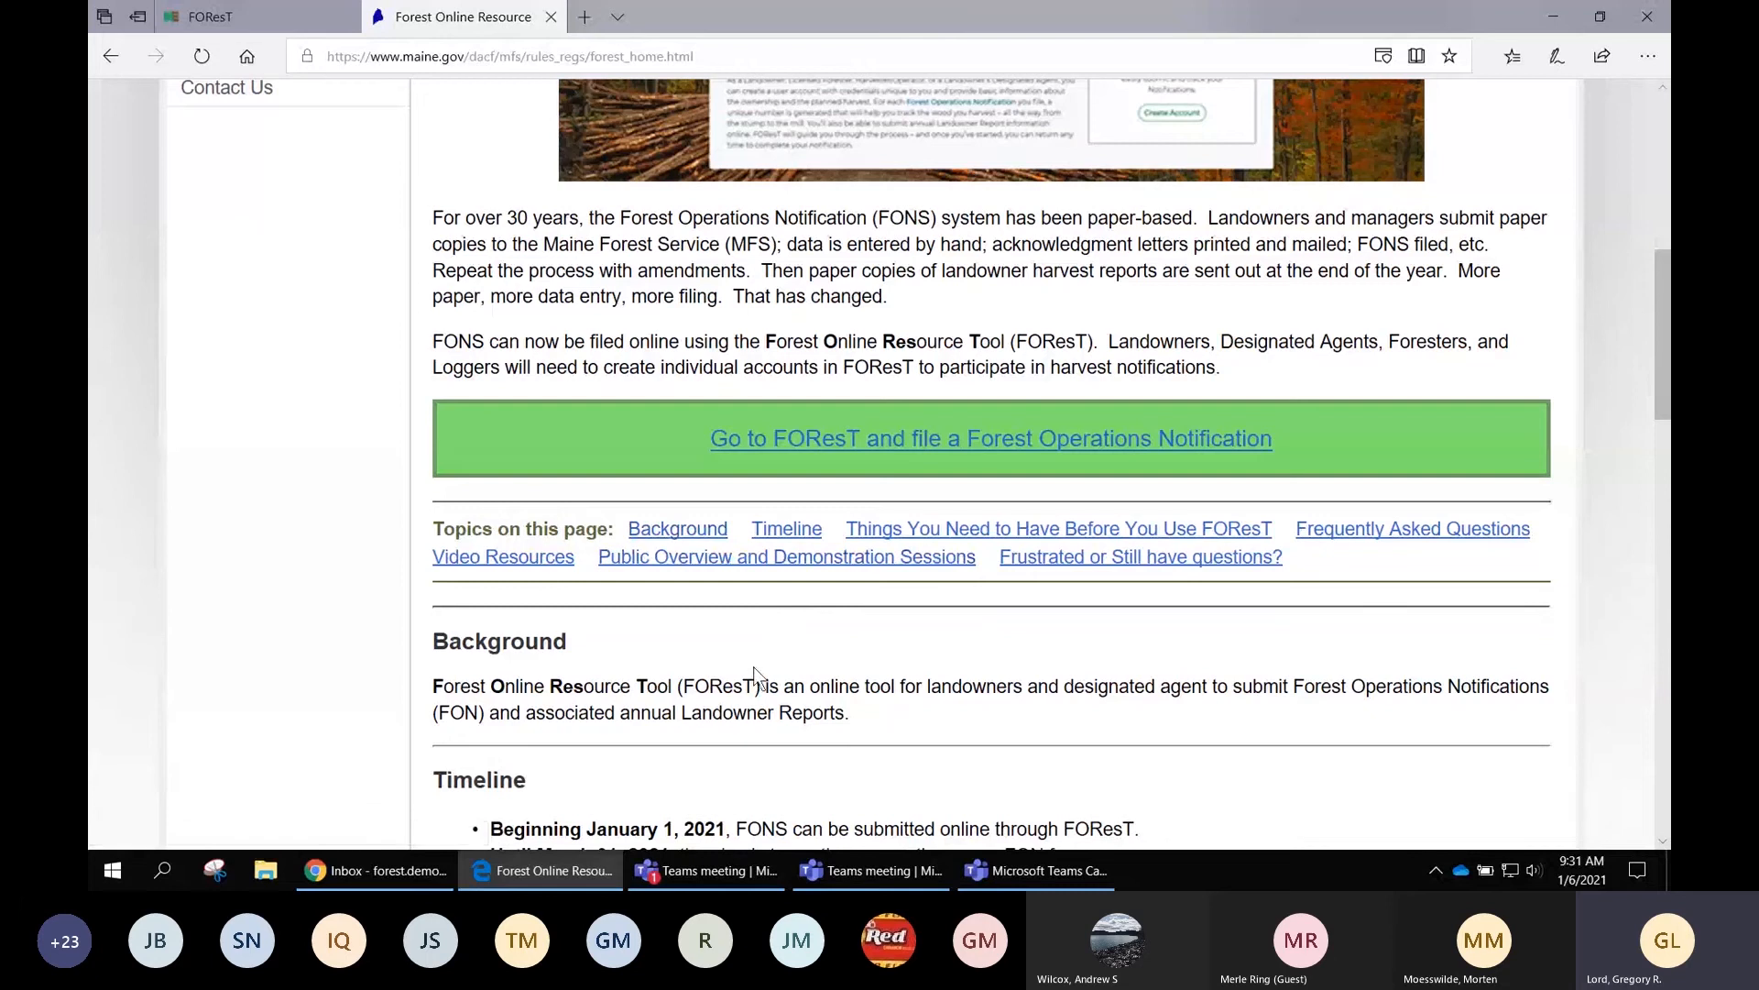
pyautogui.scroll(-1, 755, 676)
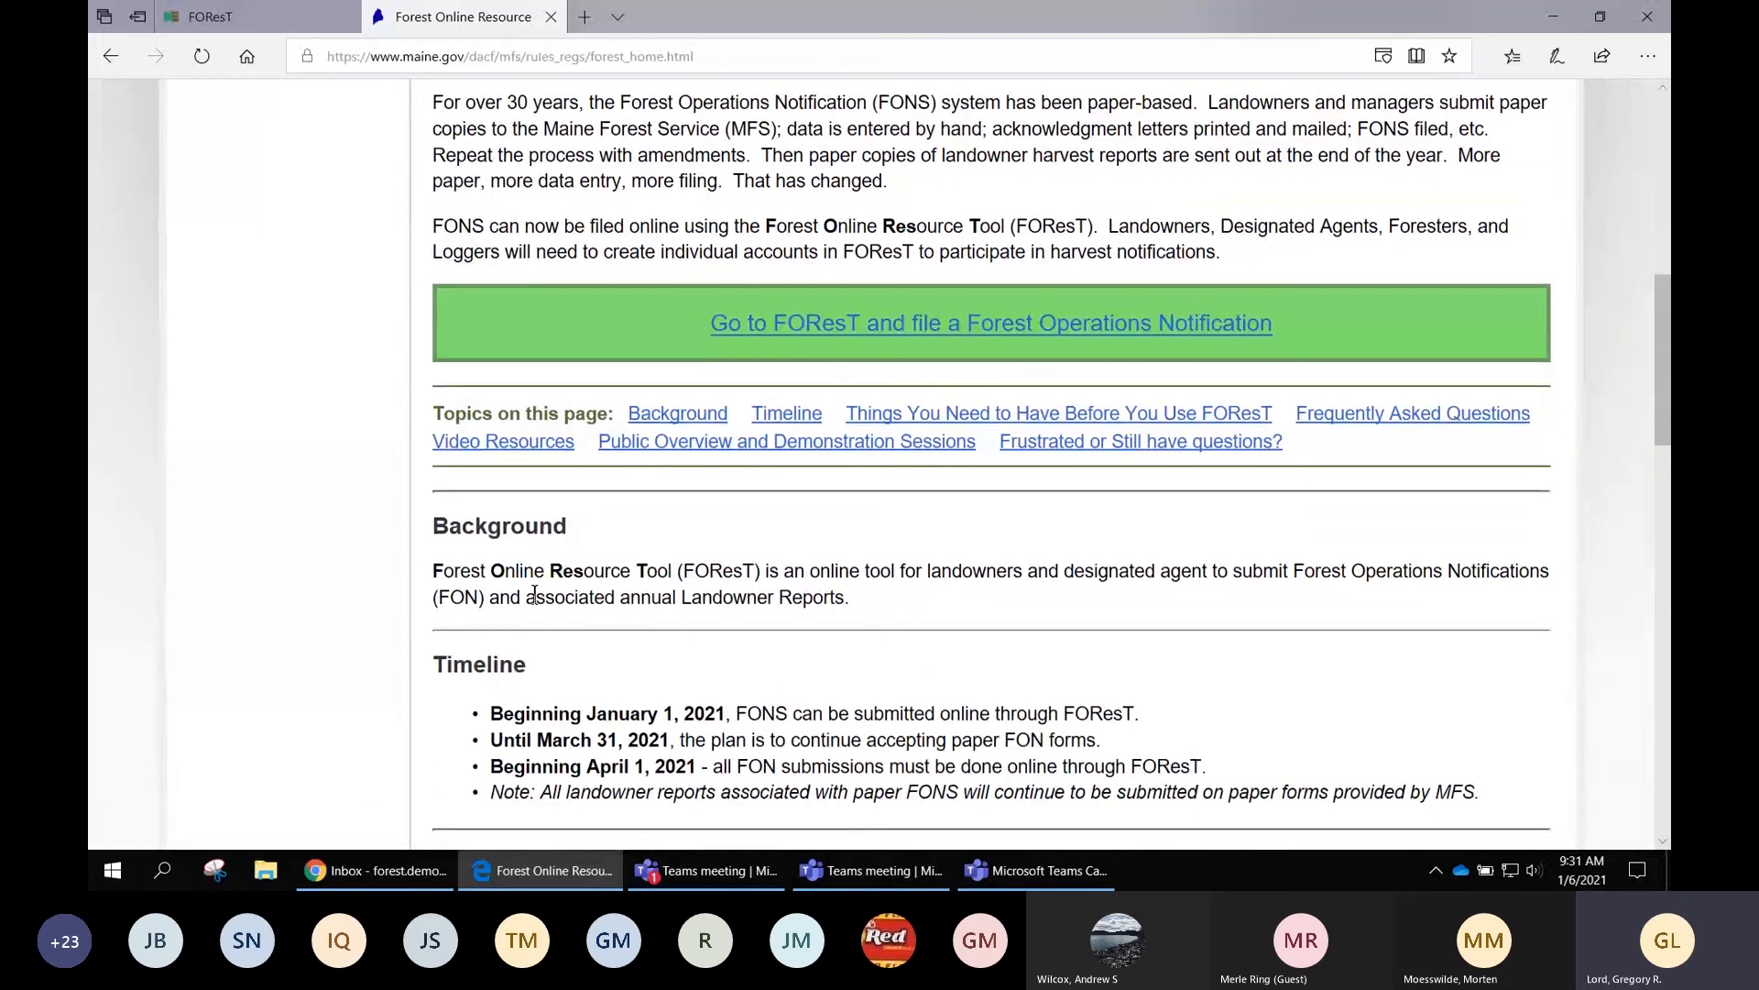
pyautogui.scroll(-1, 683, 577)
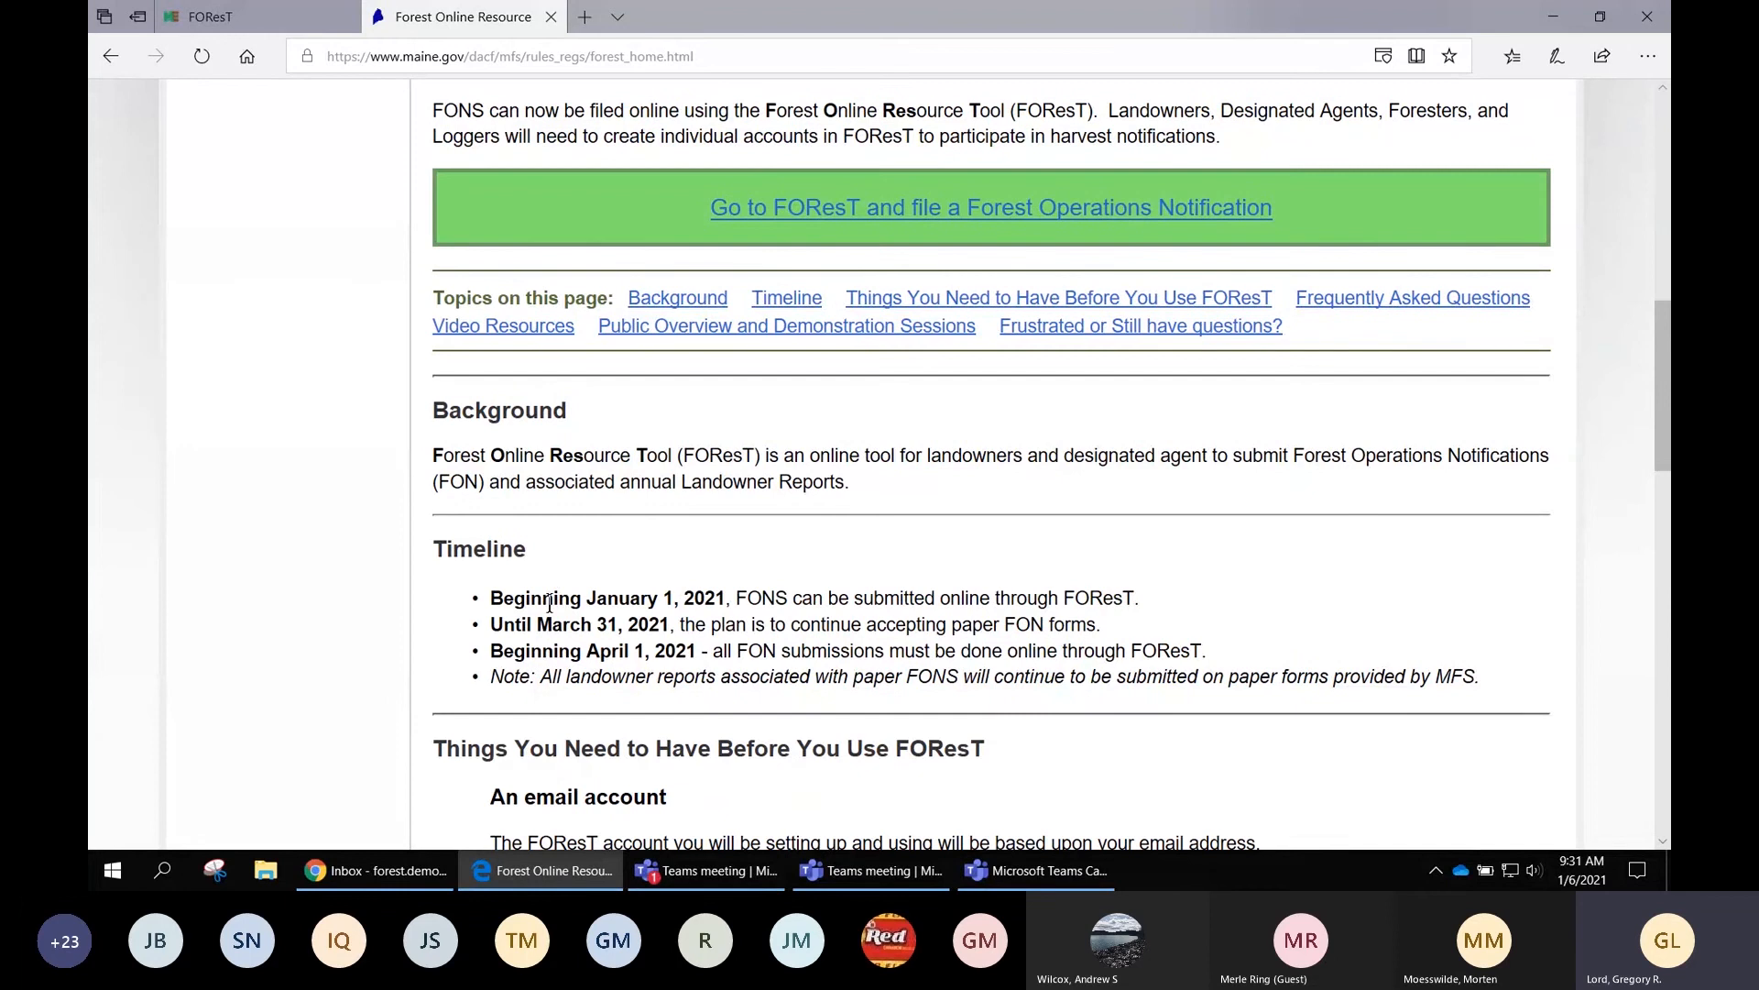
pyautogui.scroll(-1, 652, 623)
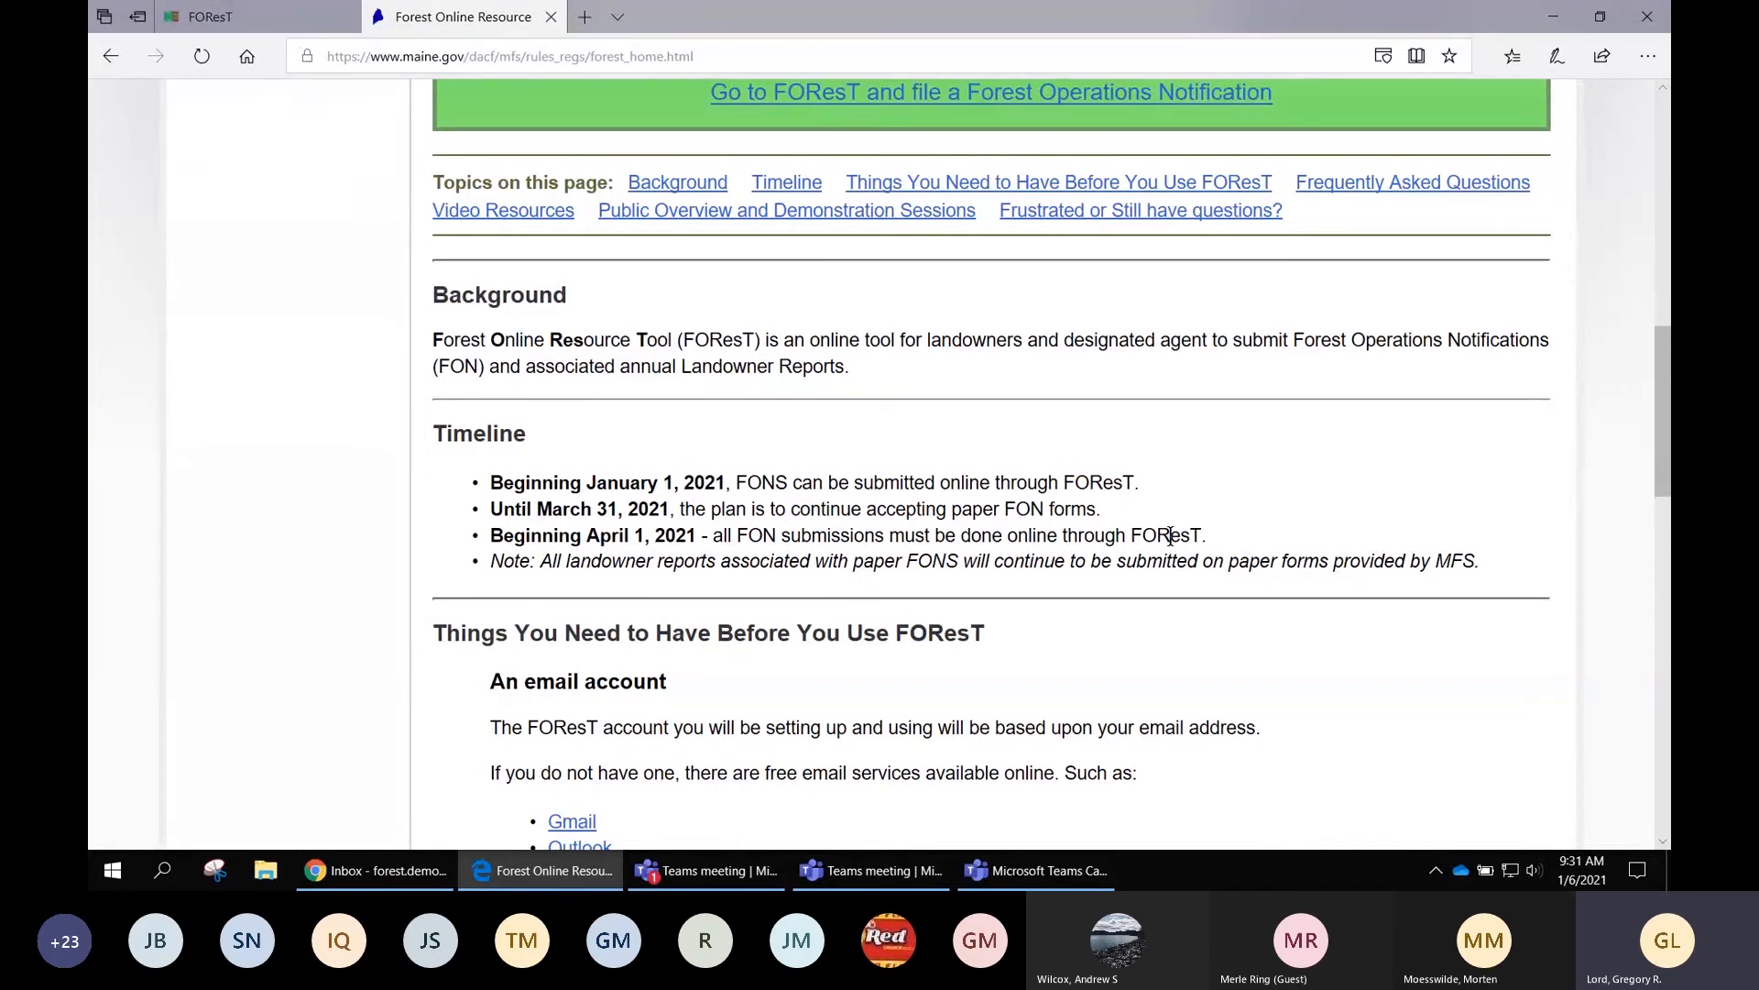
pyautogui.scroll(-1, 1171, 537)
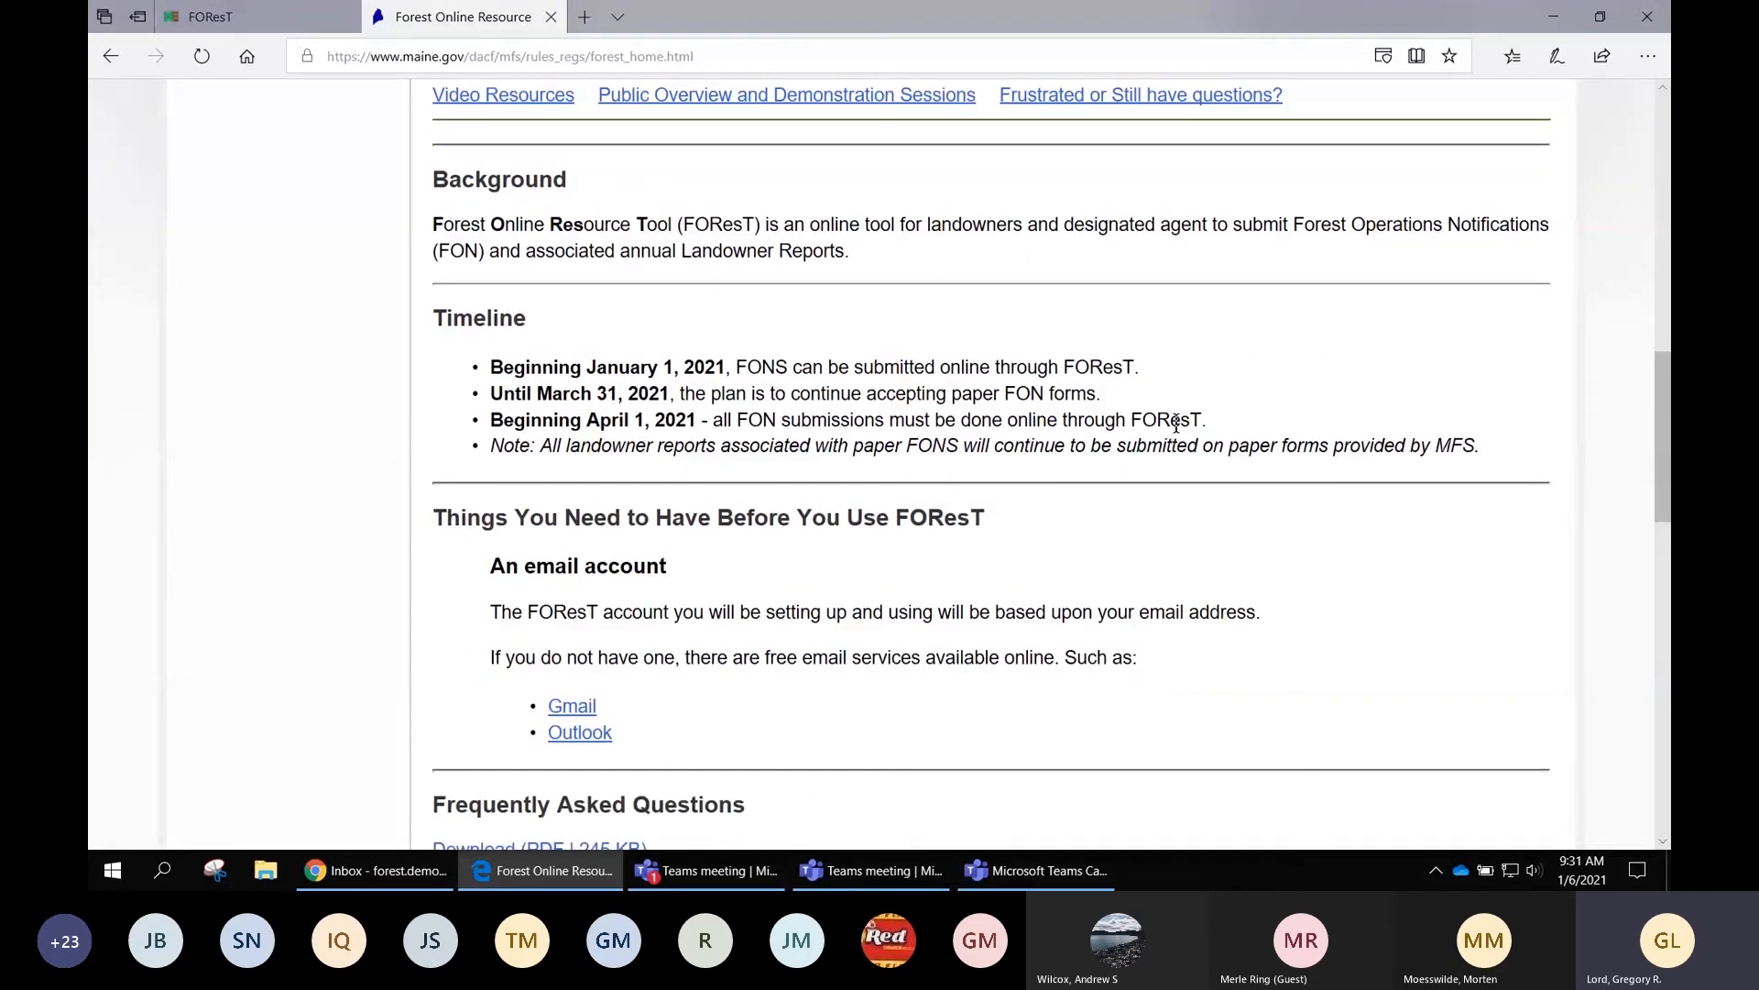
pyautogui.scroll(-1, 974, 507)
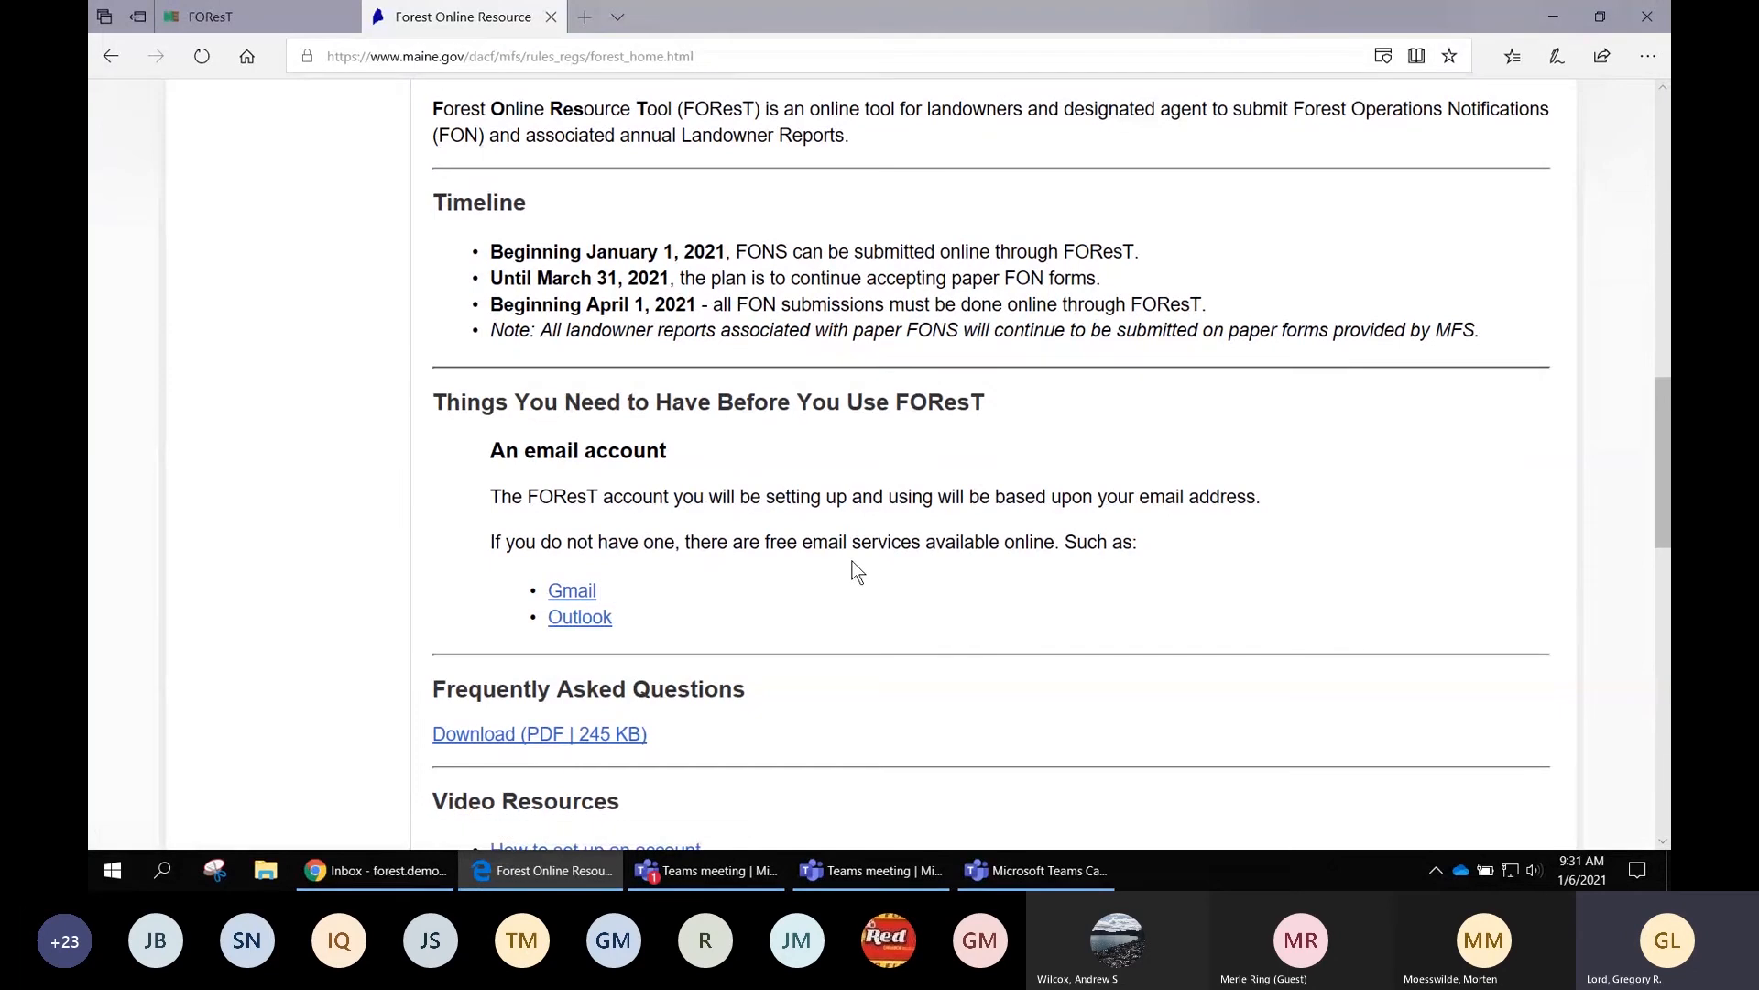
pyautogui.scroll(-1, 855, 570)
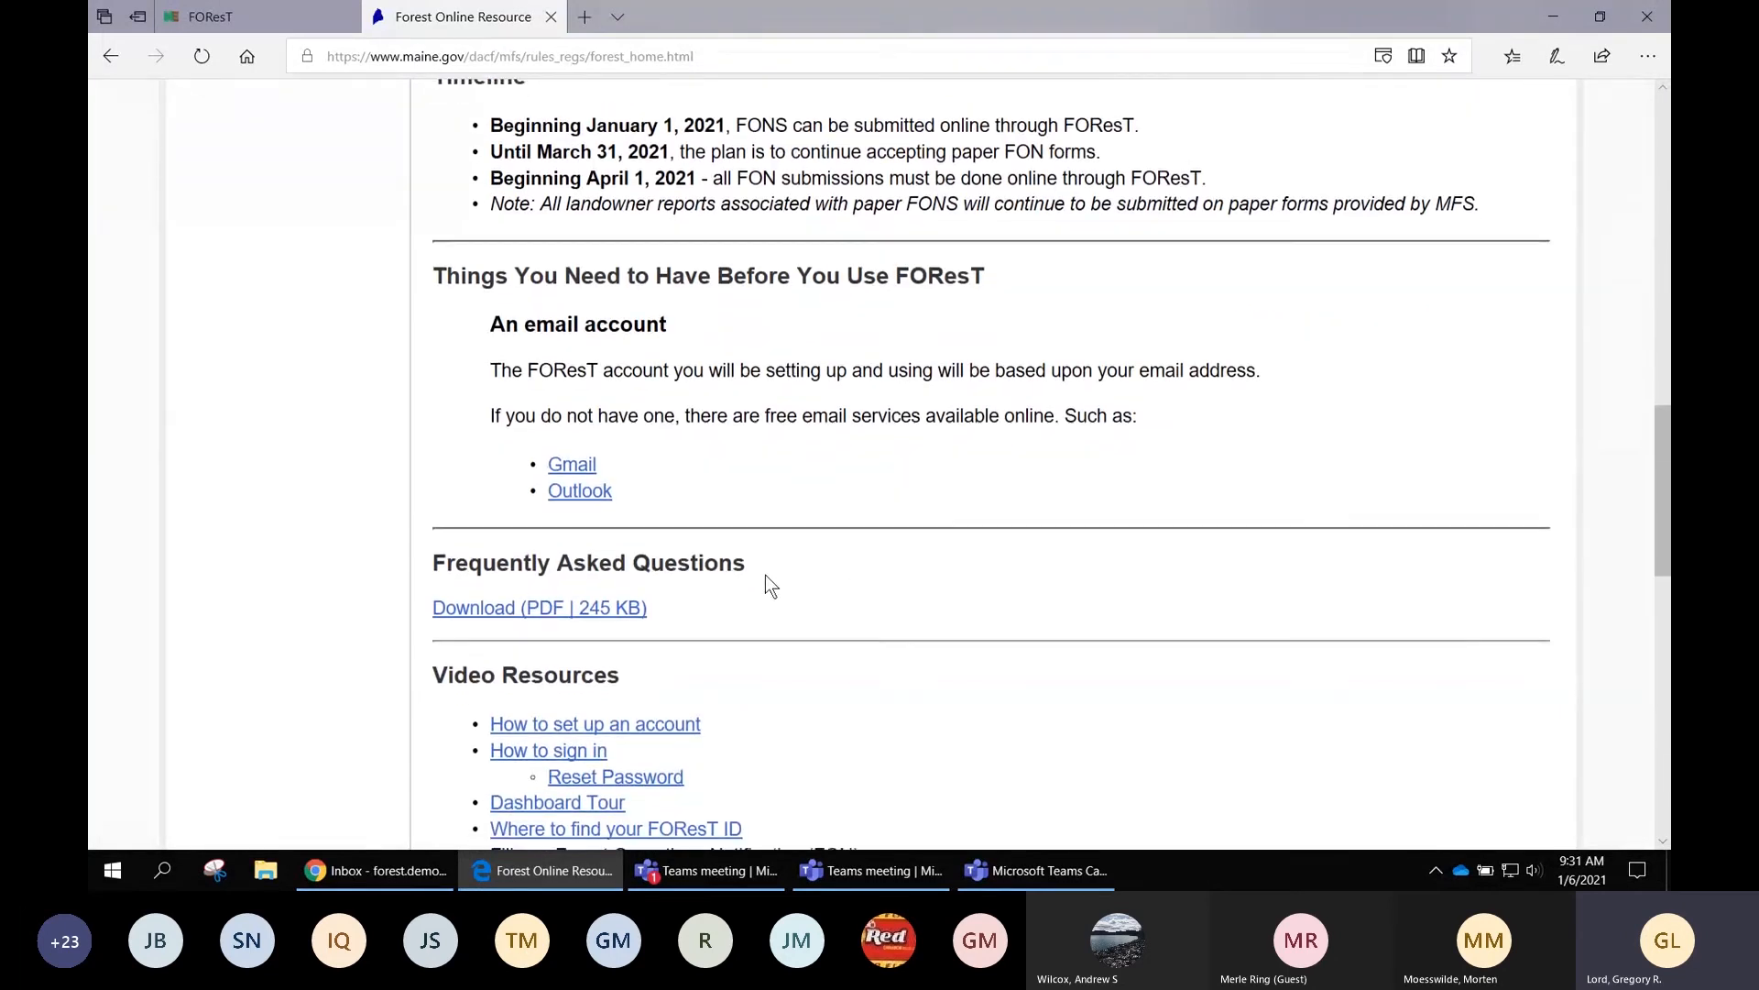
pyautogui.scroll(-1, 766, 586)
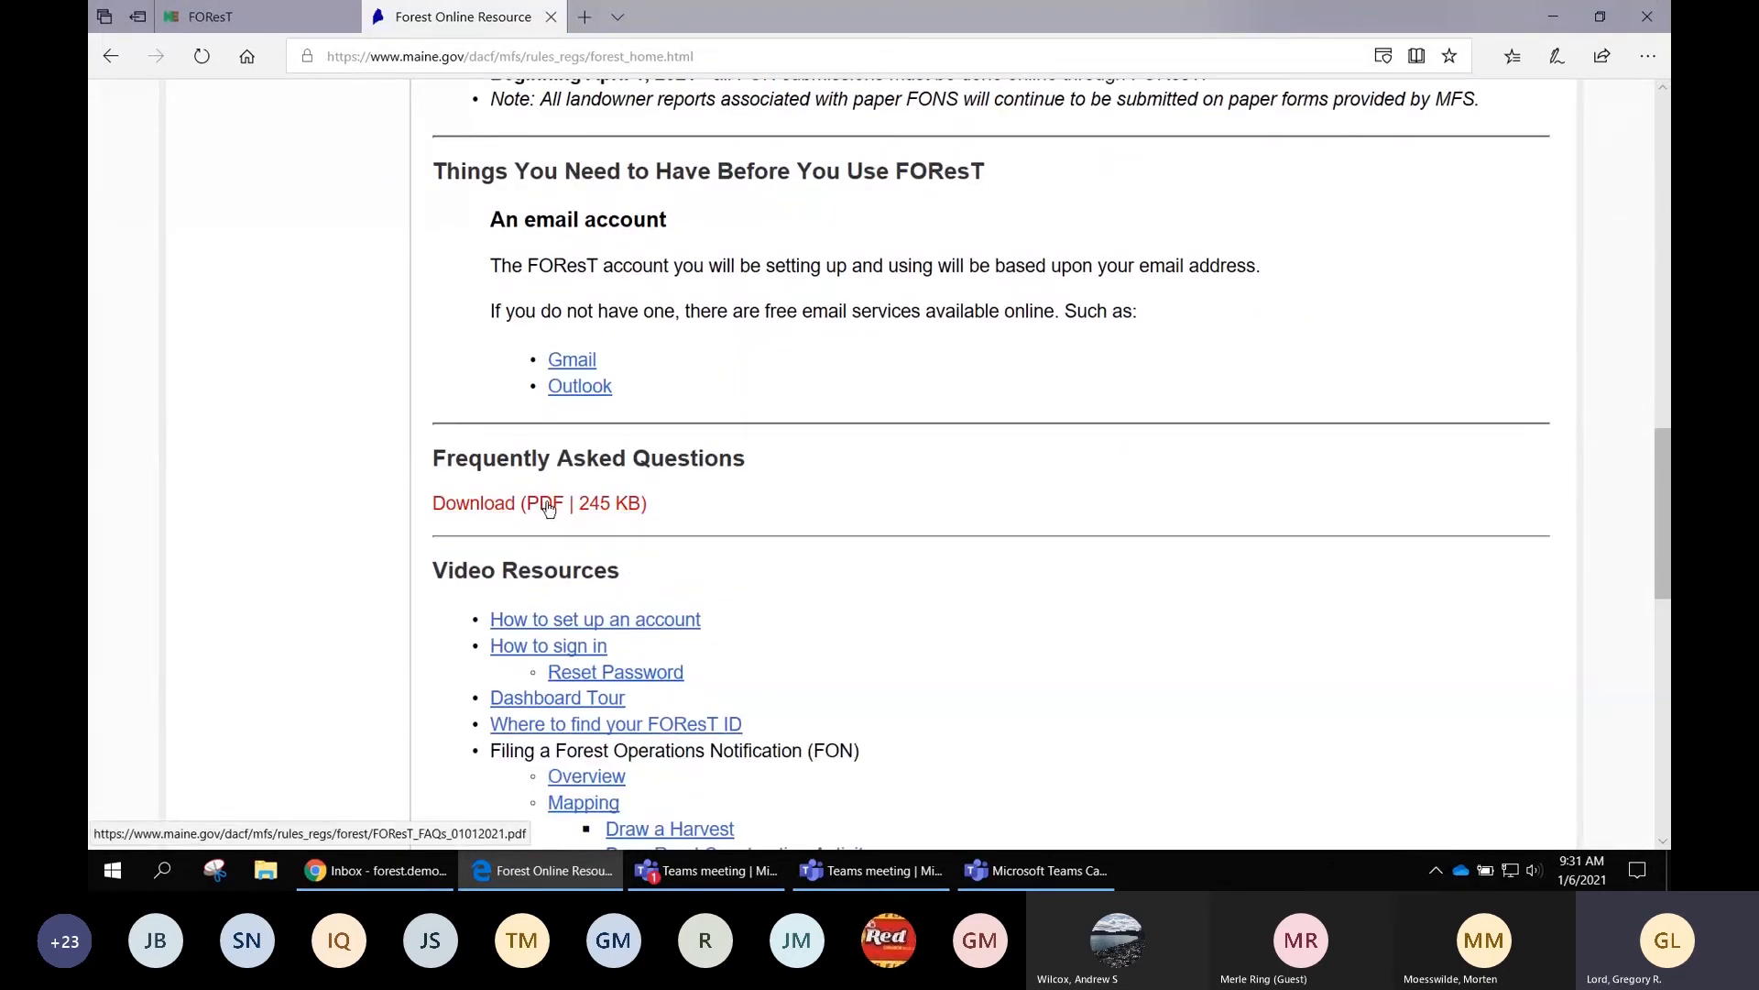
pyautogui.scroll(-2, 754, 511)
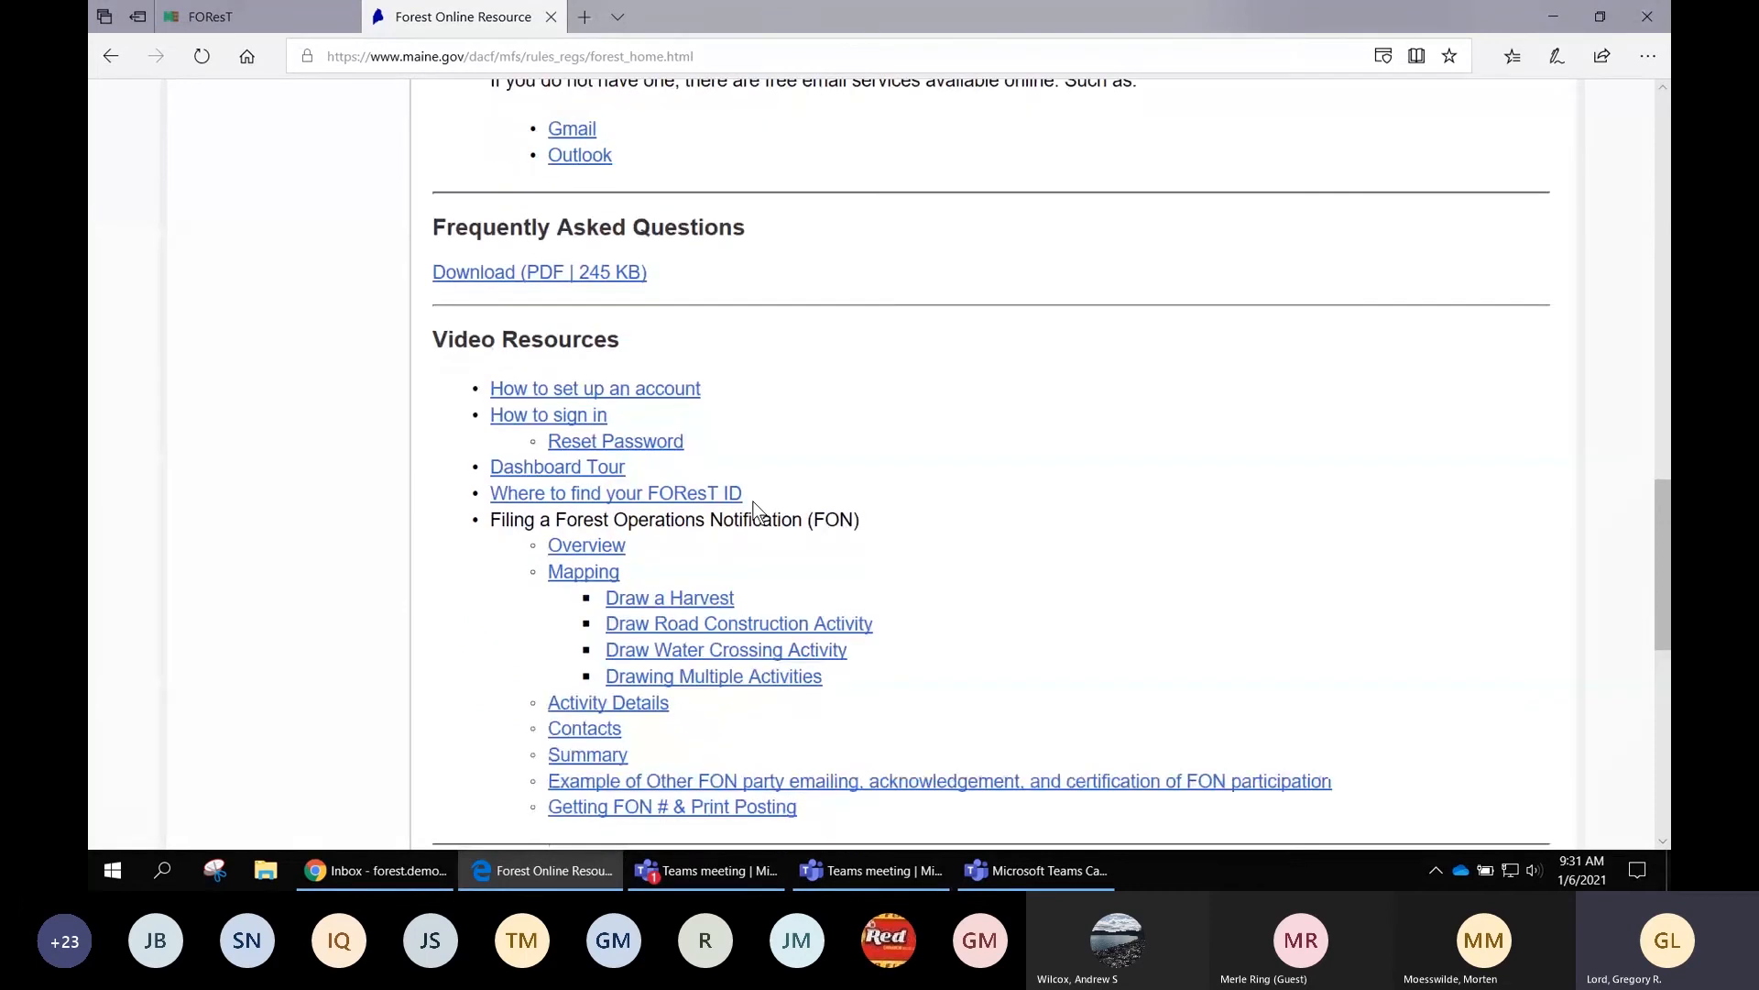
pyautogui.scroll(-1, 754, 510)
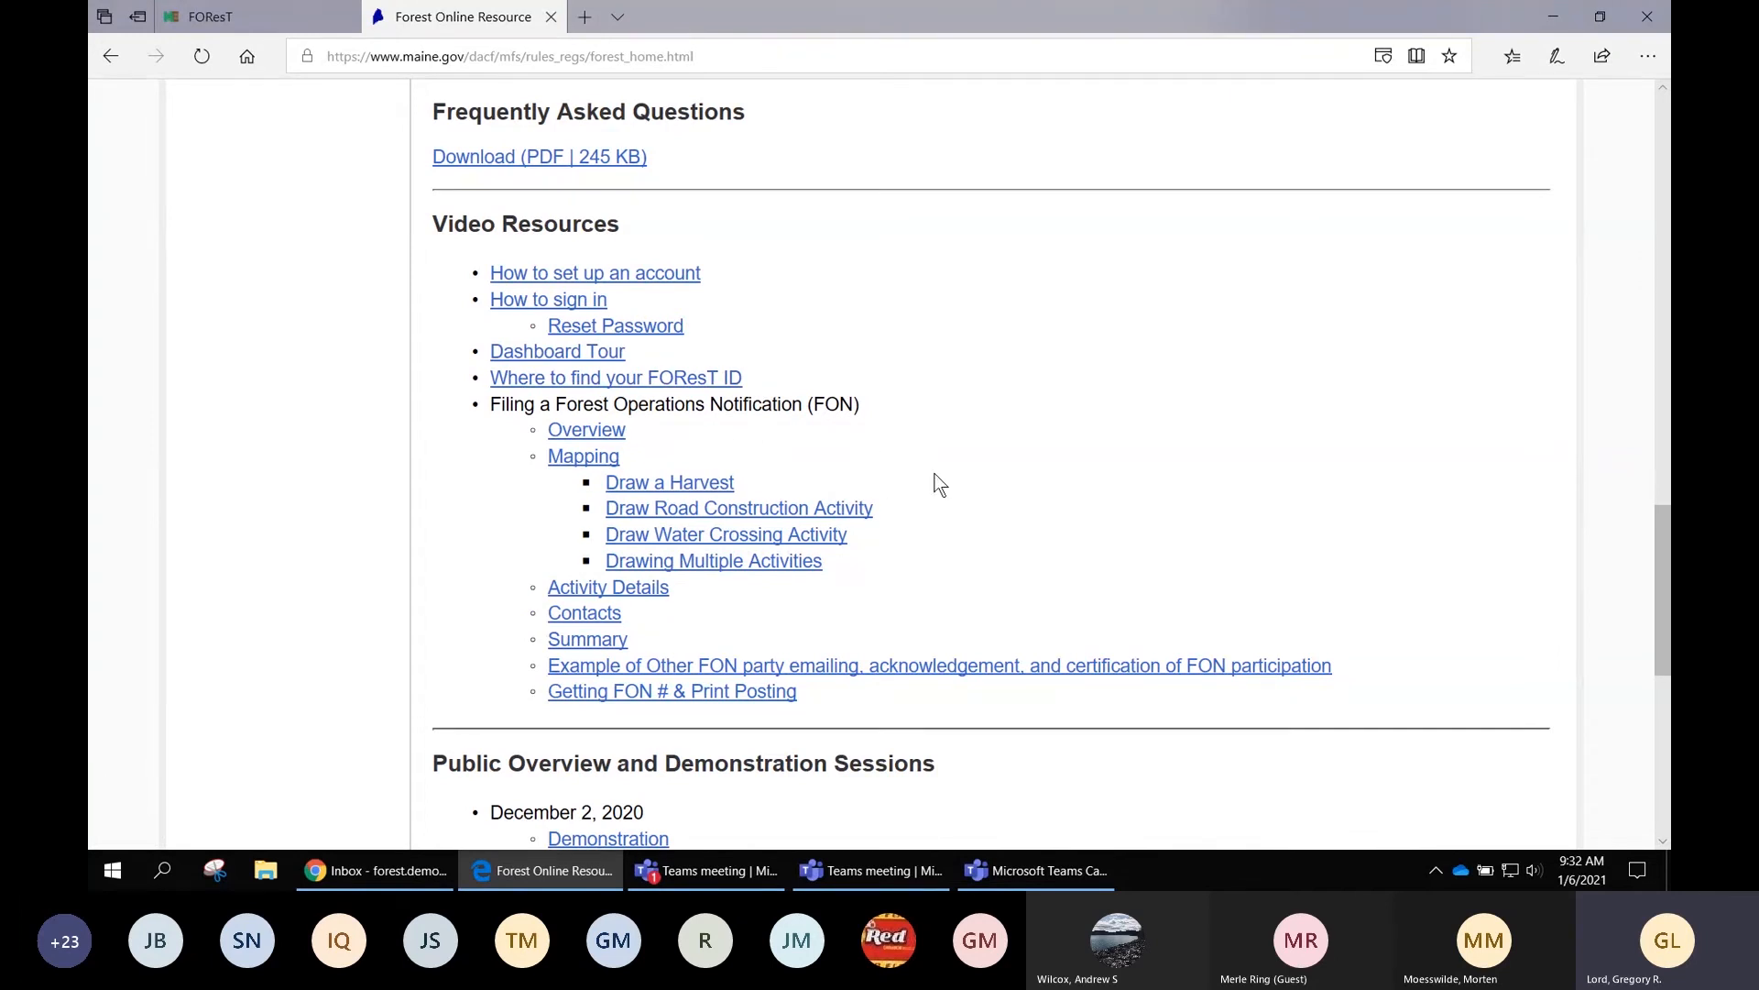
pyautogui.scroll(-1, 939, 485)
pyautogui.scroll(-1, 939, 484)
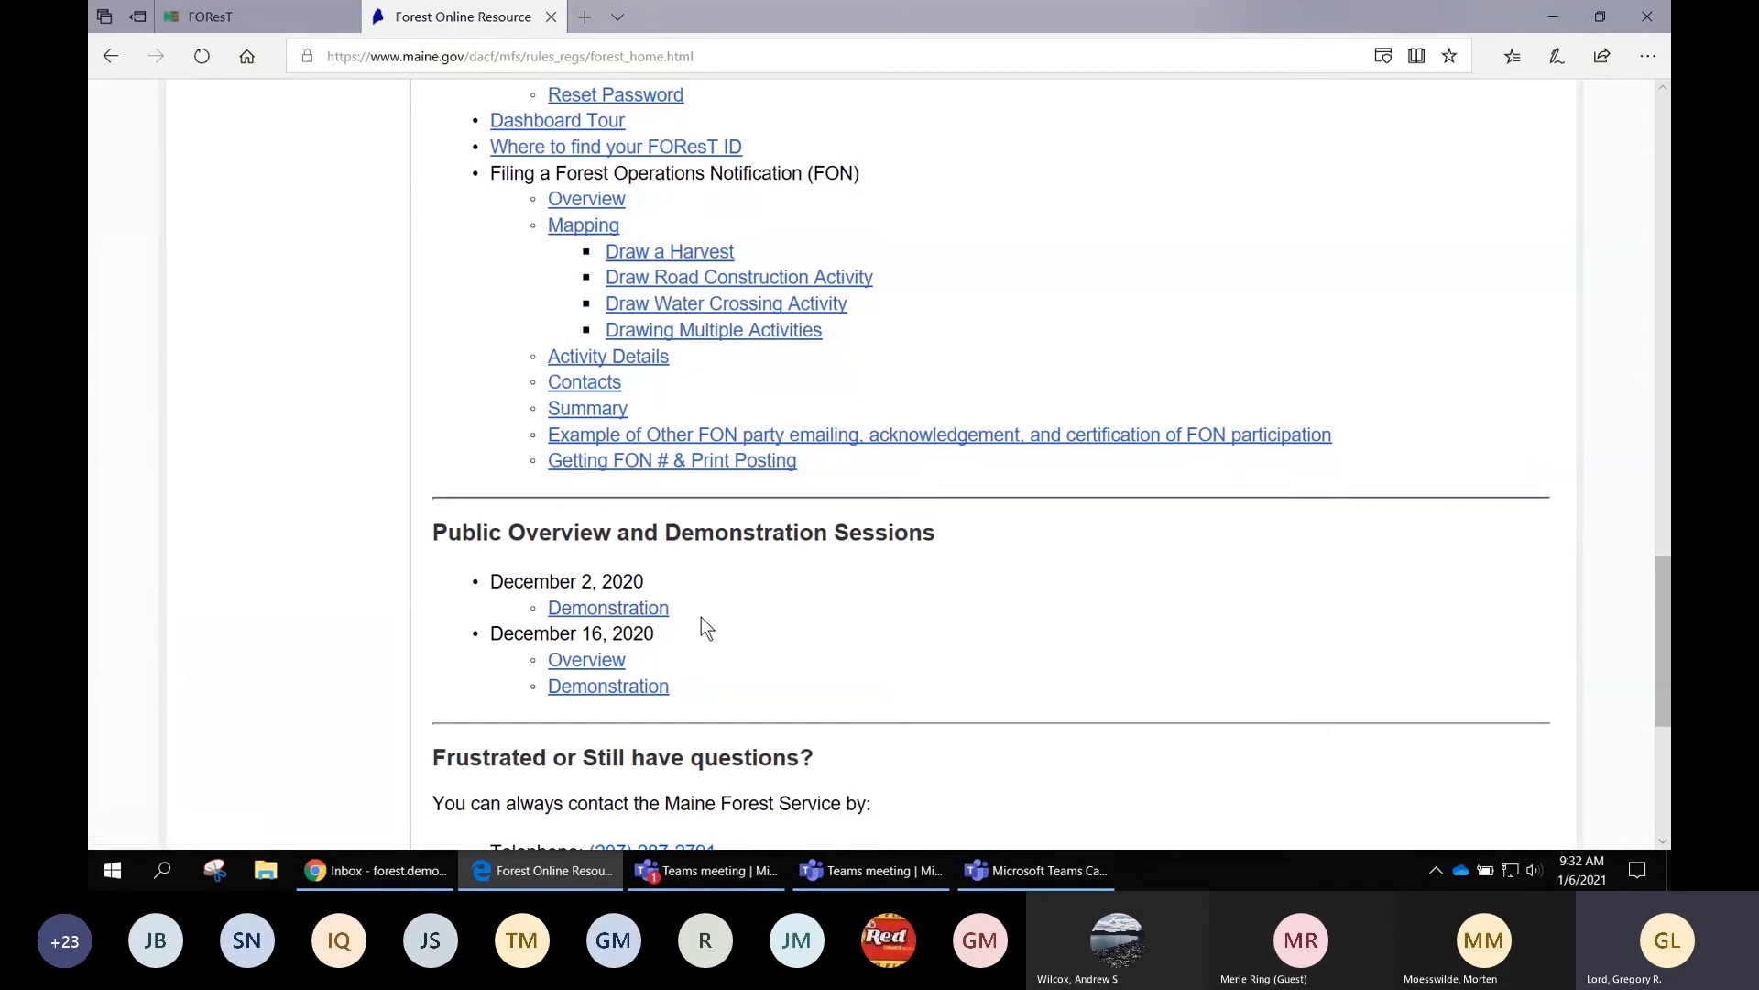
pyautogui.scroll(-1, 701, 618)
pyautogui.scroll(-1, 701, 617)
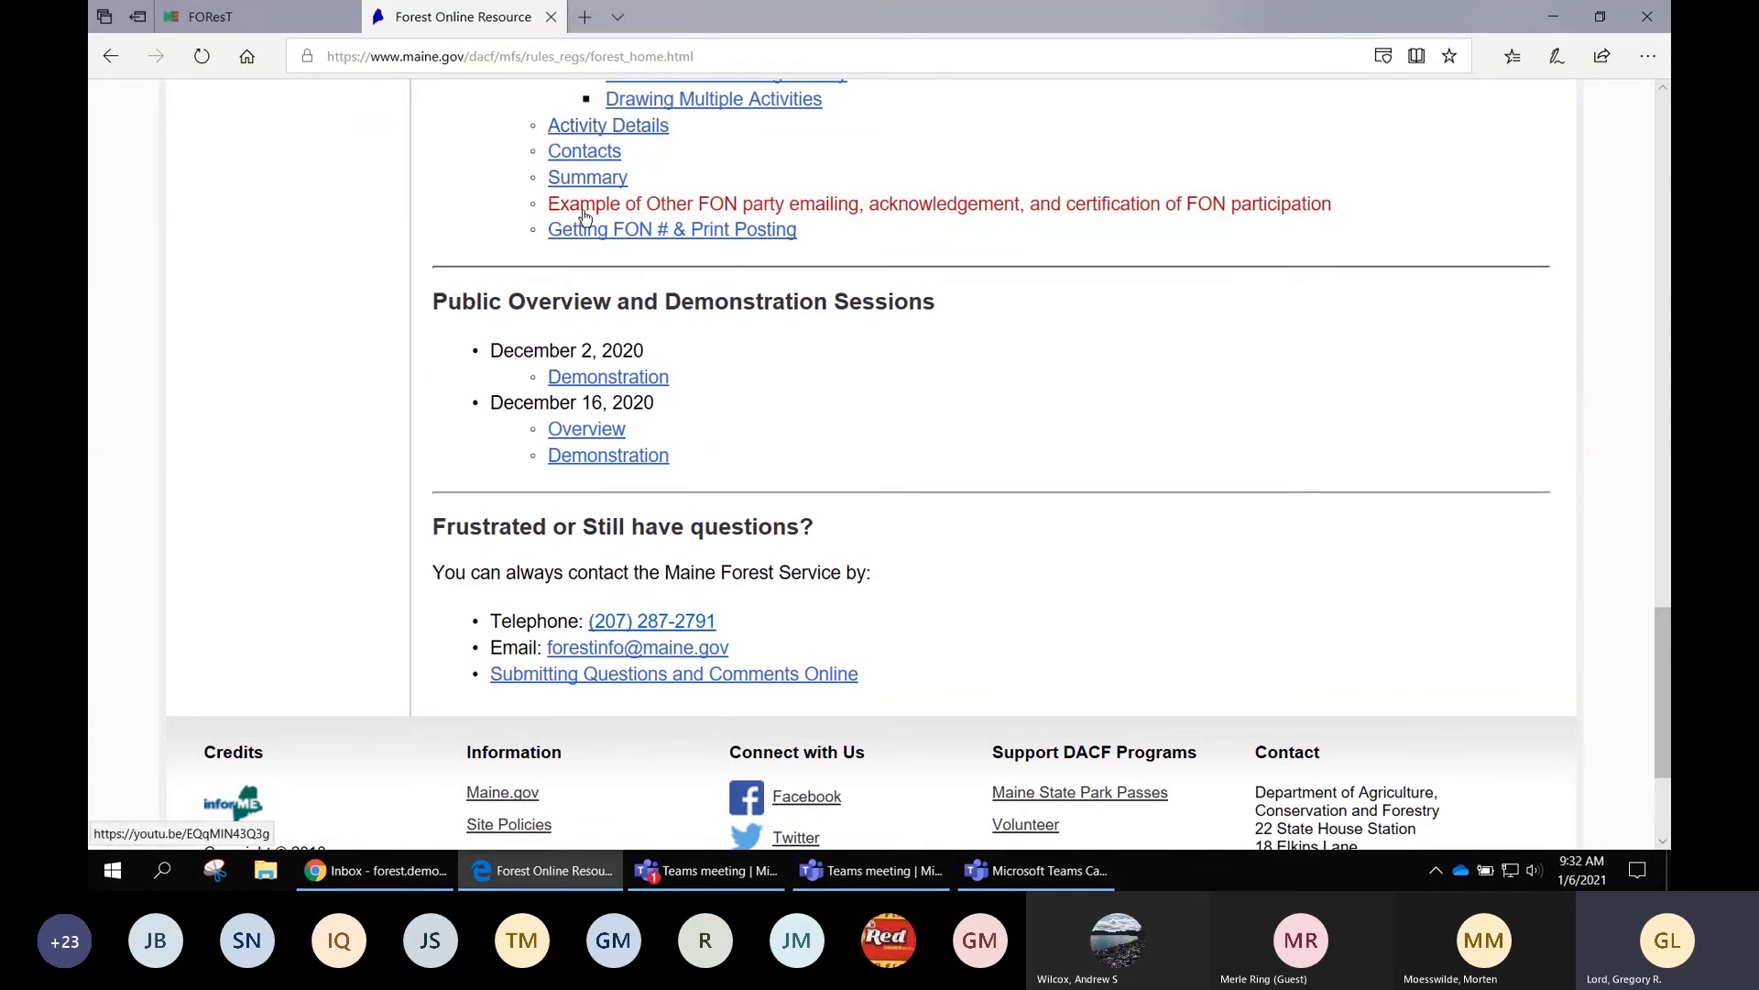
pyautogui.scroll(3, 586, 216)
pyautogui.scroll(10, 585, 213)
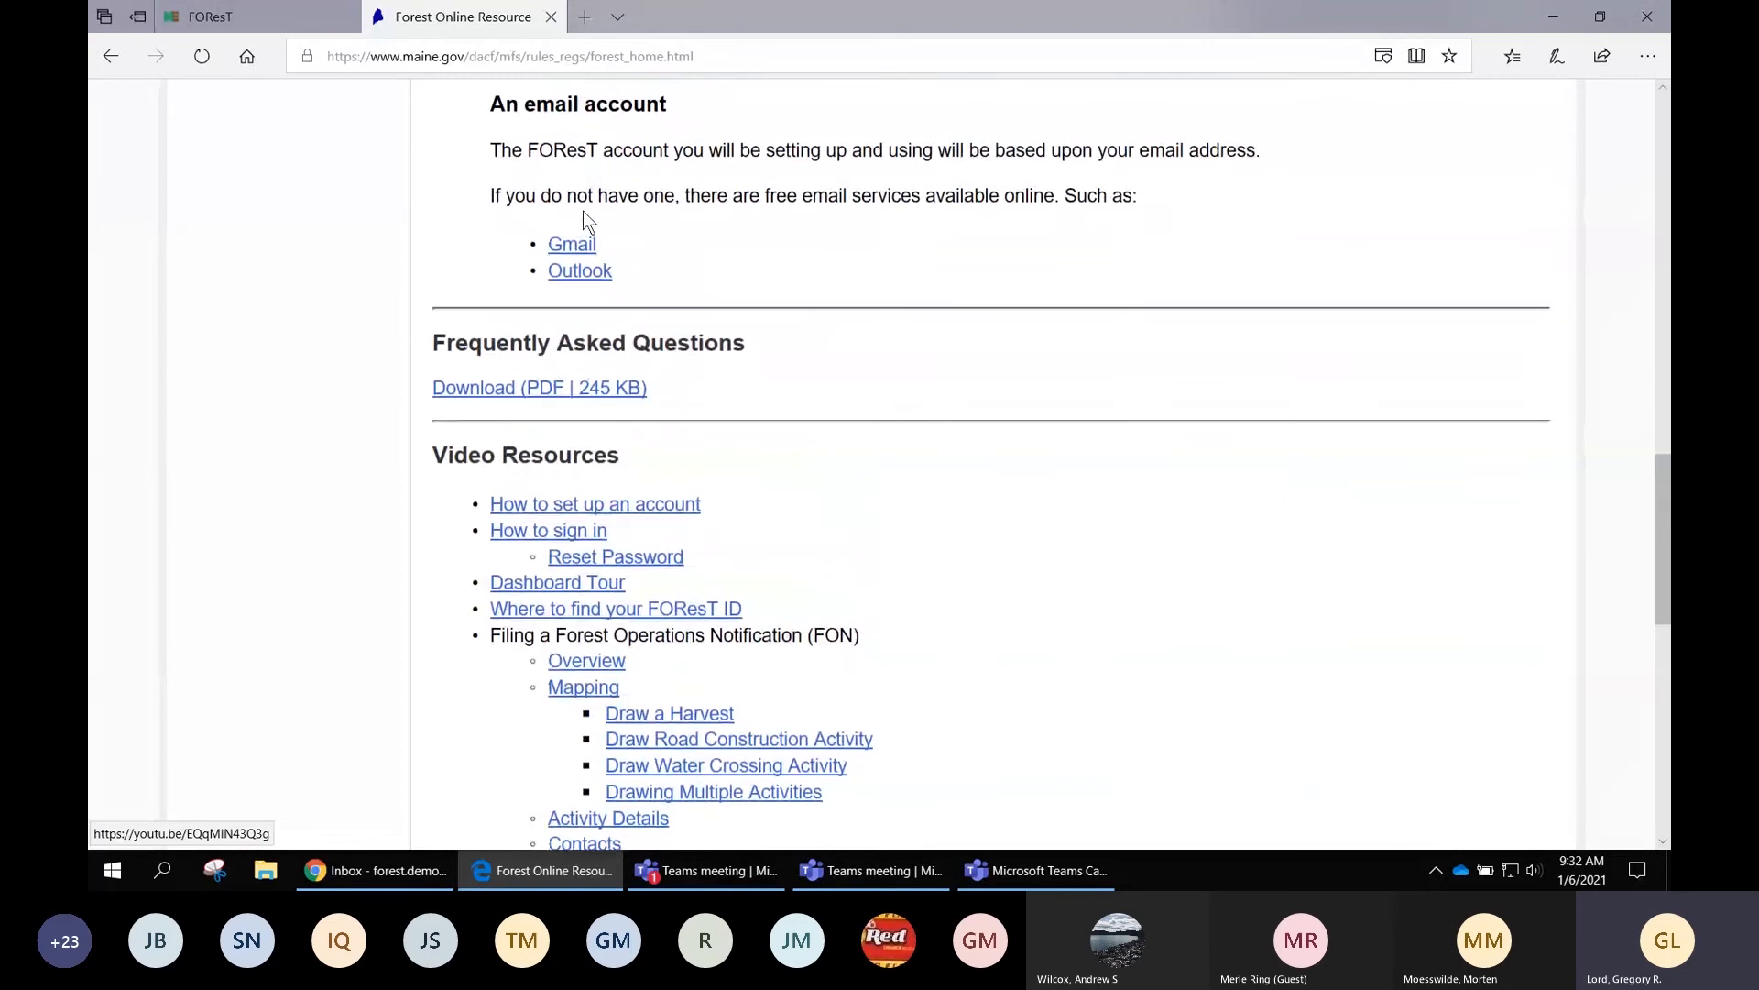
pyautogui.scroll(3, 582, 211)
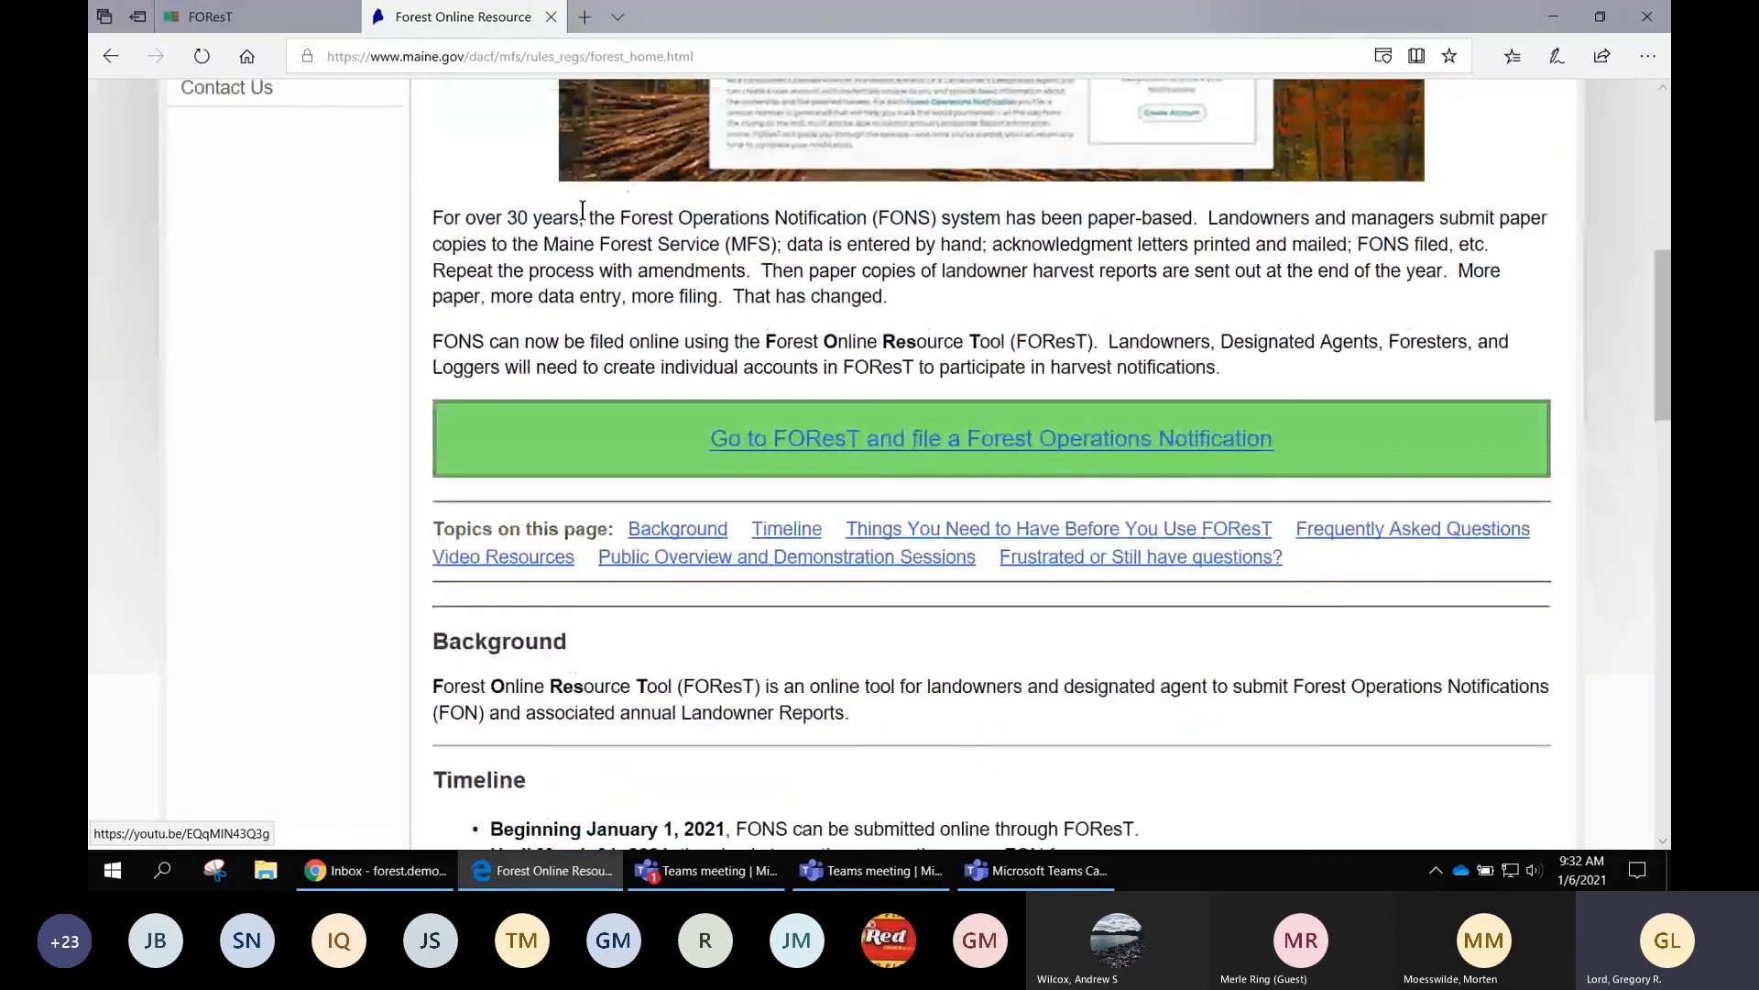
pyautogui.scroll(4, 582, 211)
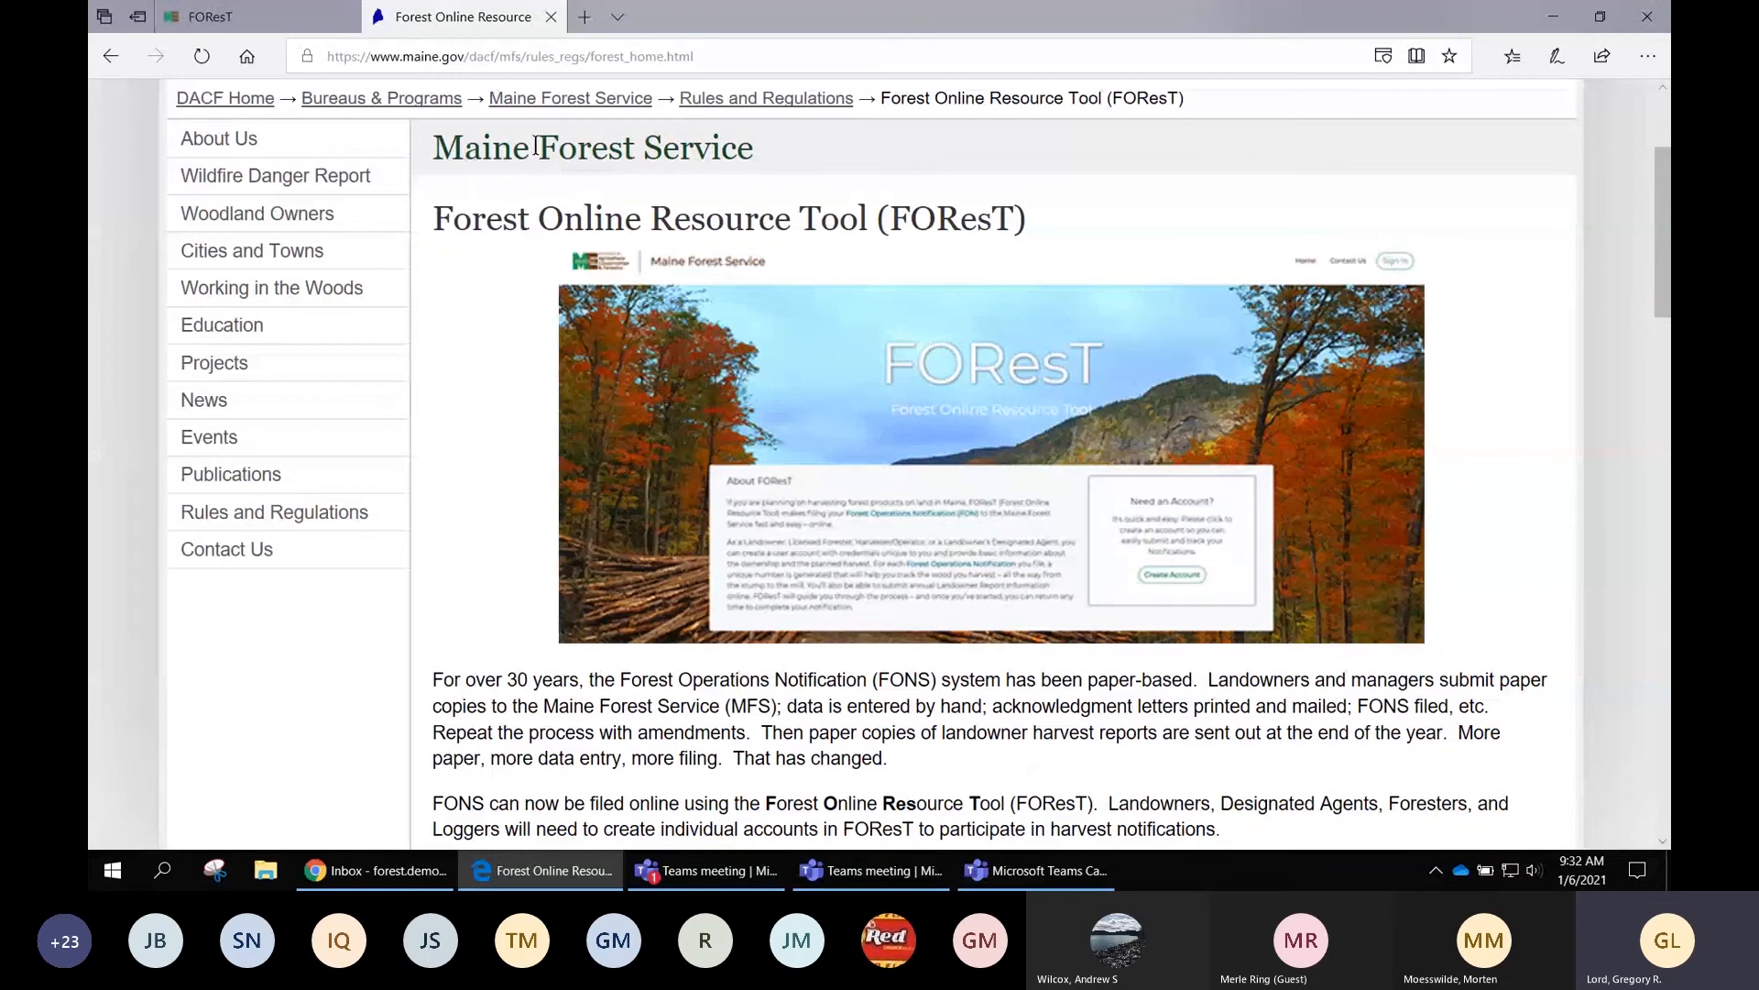
# Return to the FOResT home page and choose Create Account under 'Need an Account?'
pyautogui.click(551, 18)
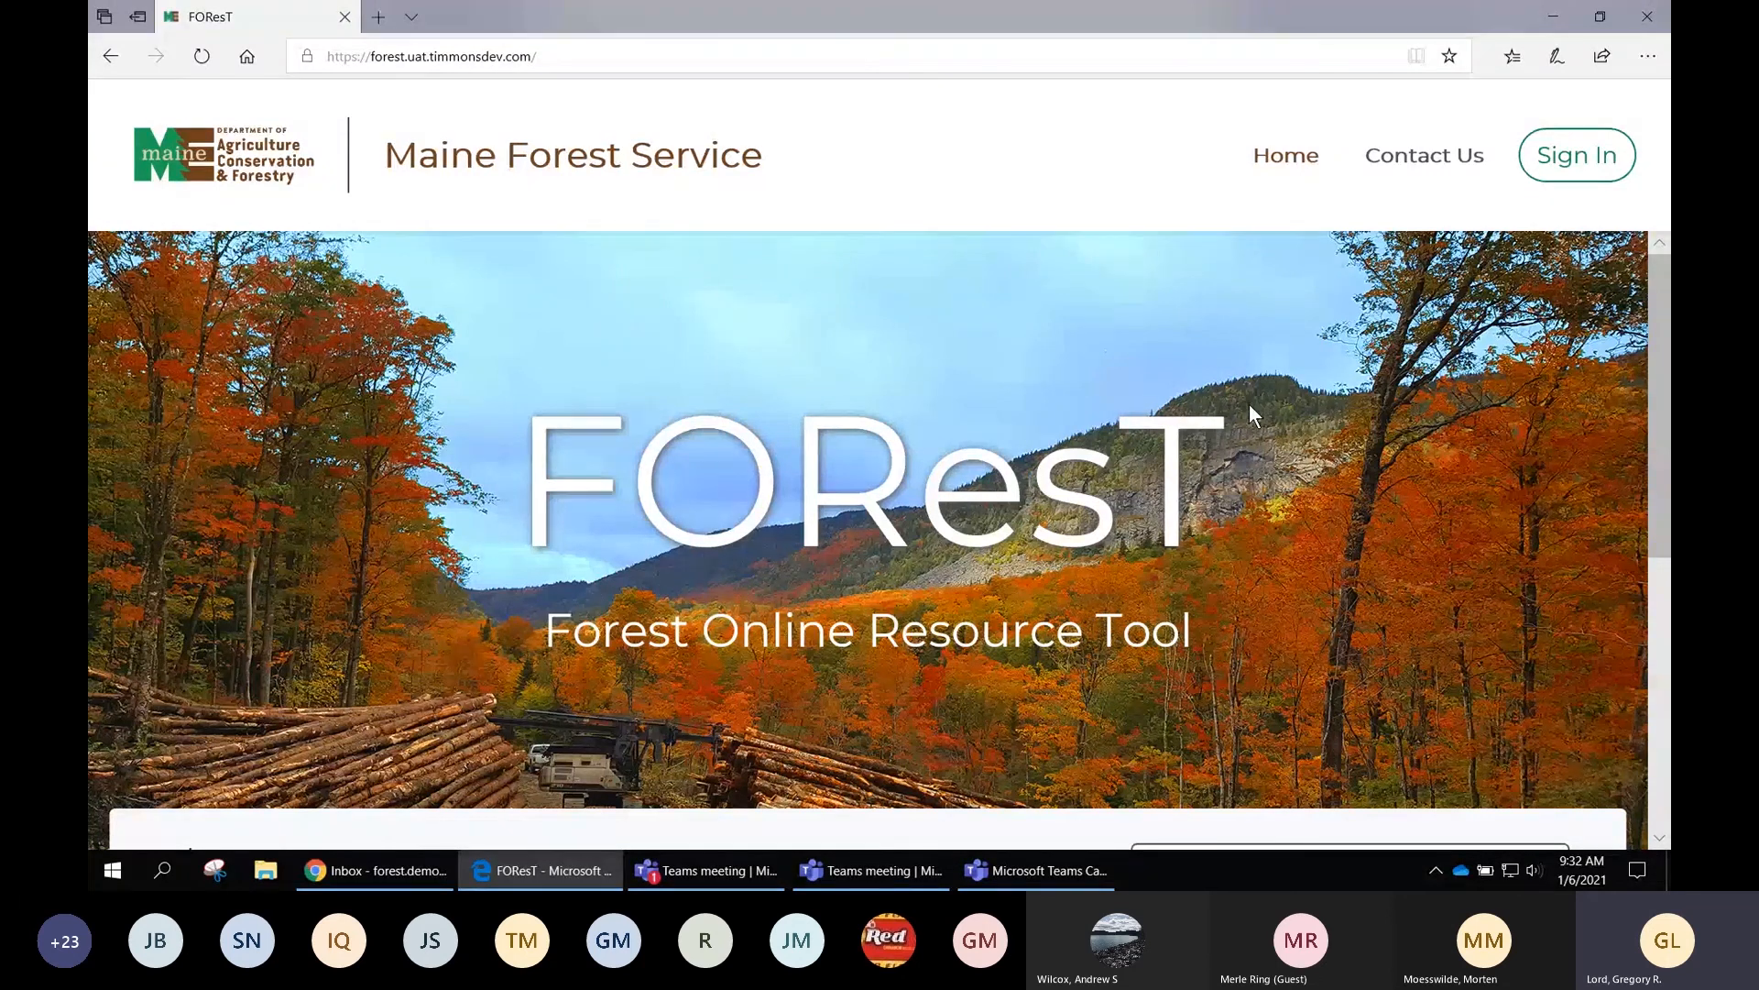
pyautogui.scroll(-1, 1250, 406)
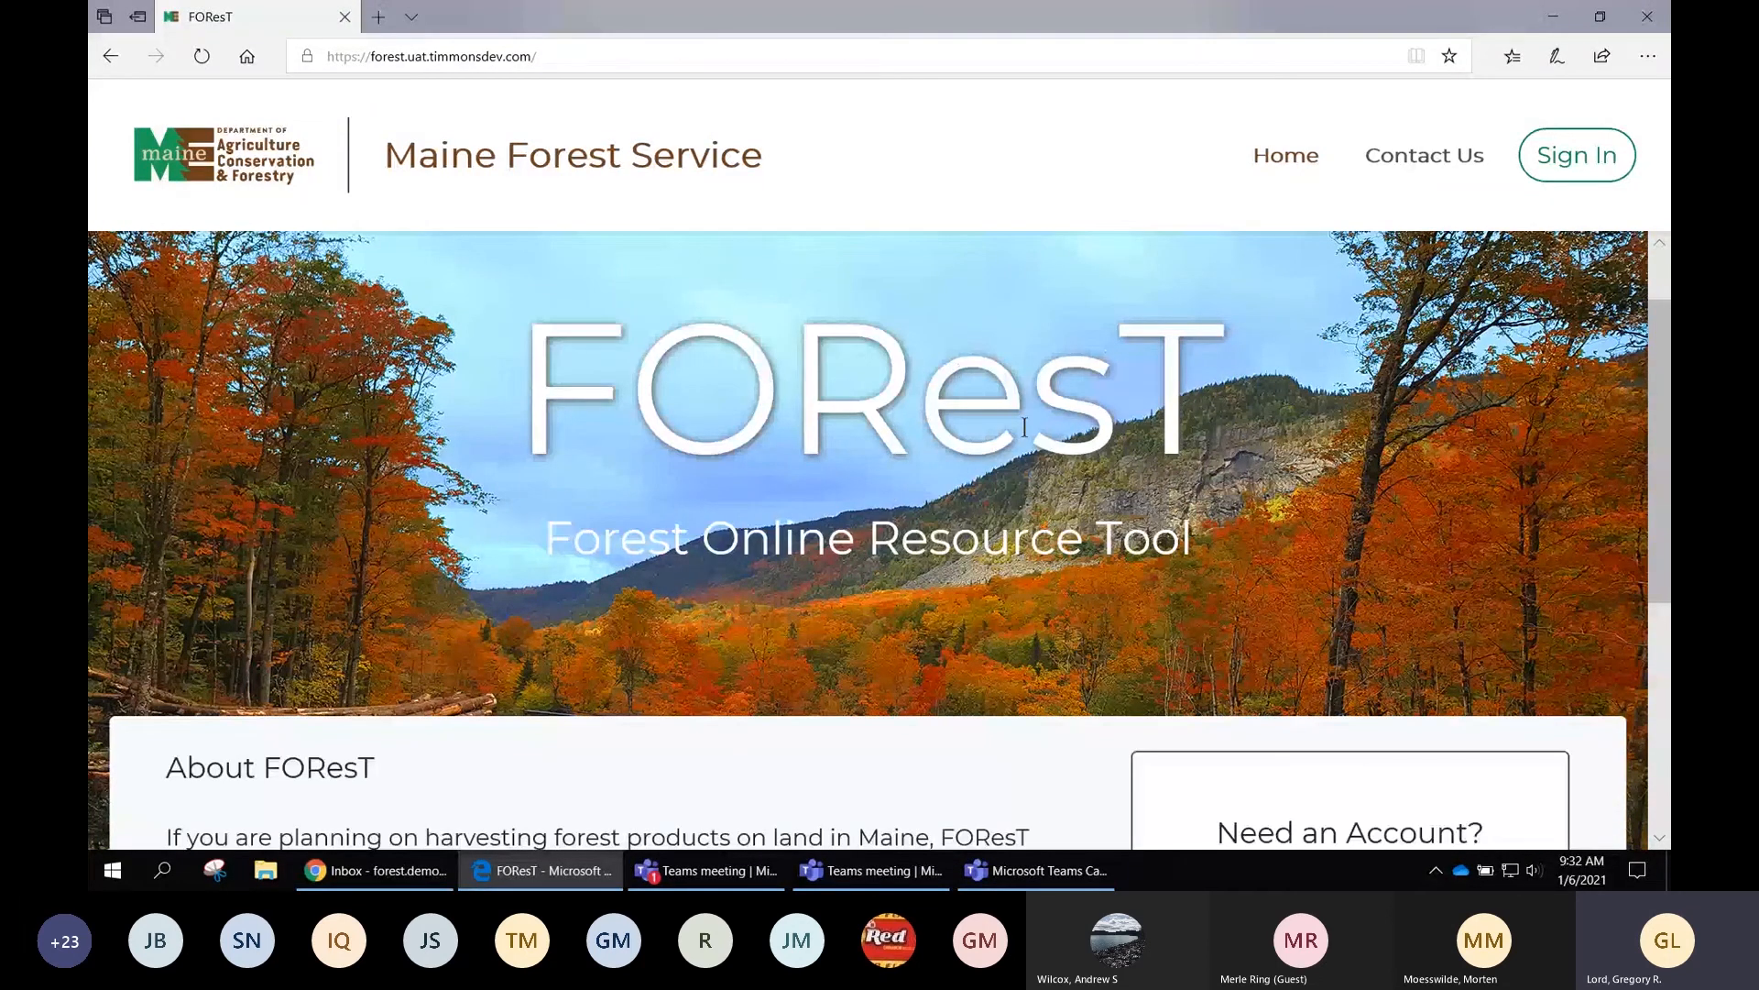
pyautogui.scroll(-1, 1045, 443)
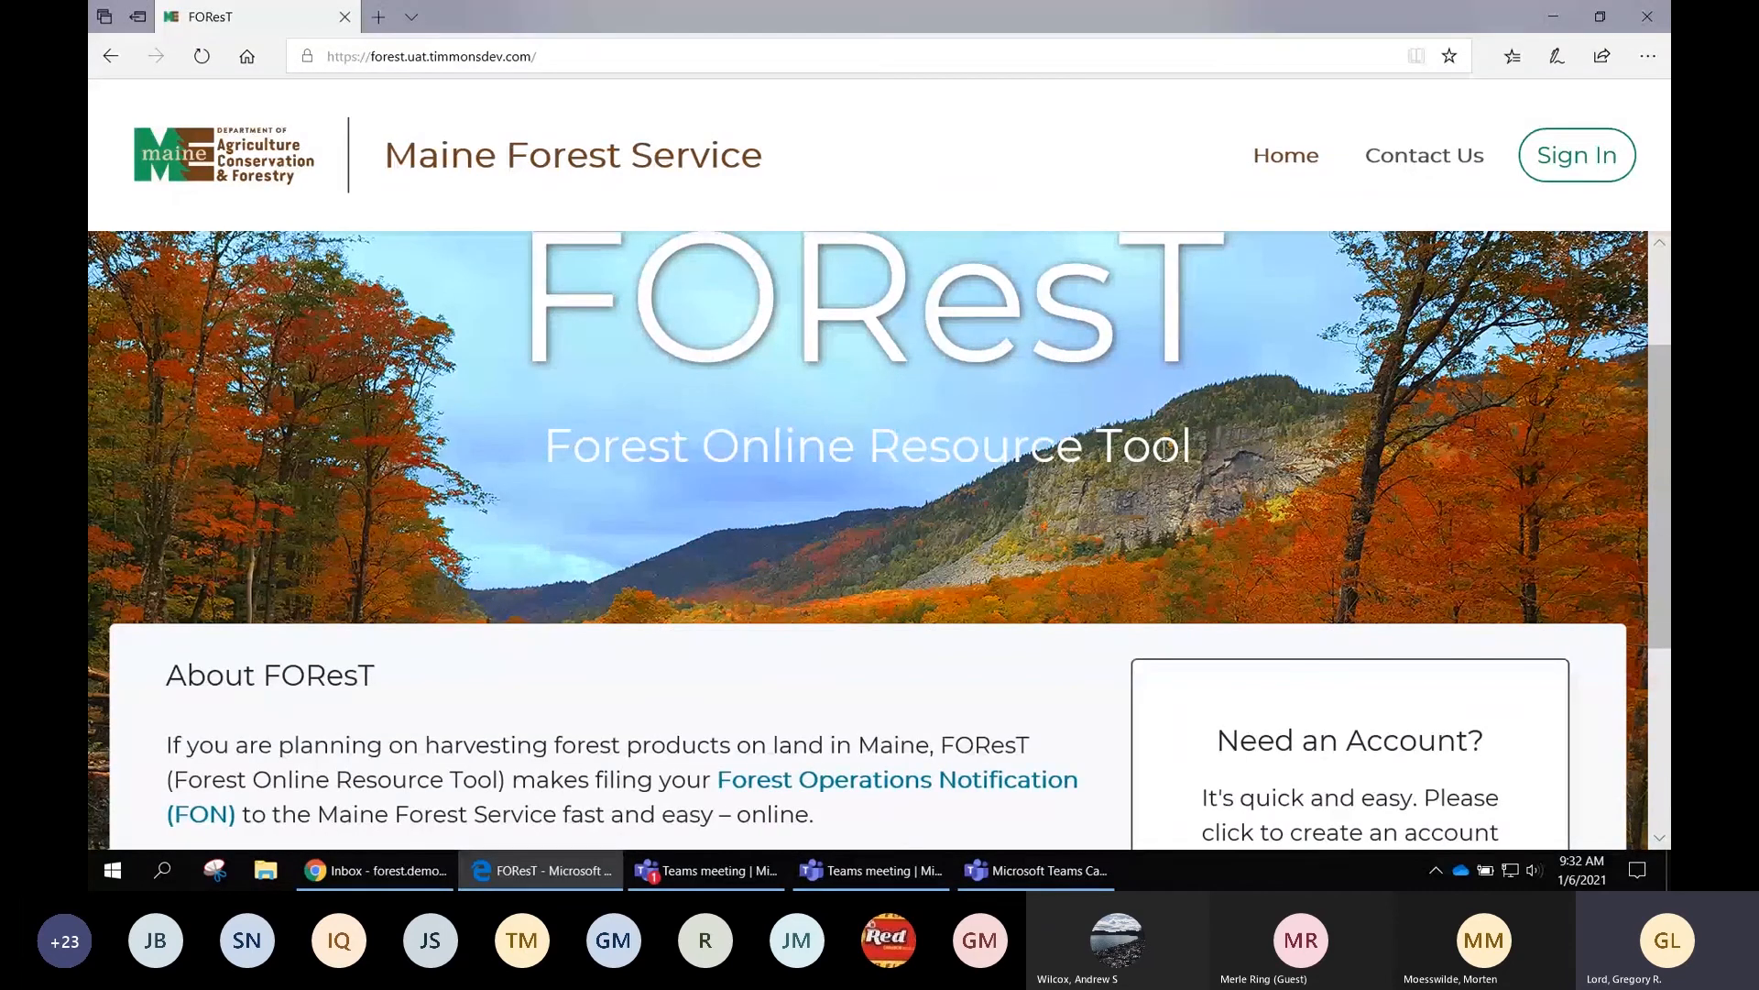
pyautogui.scroll(-1, 1264, 451)
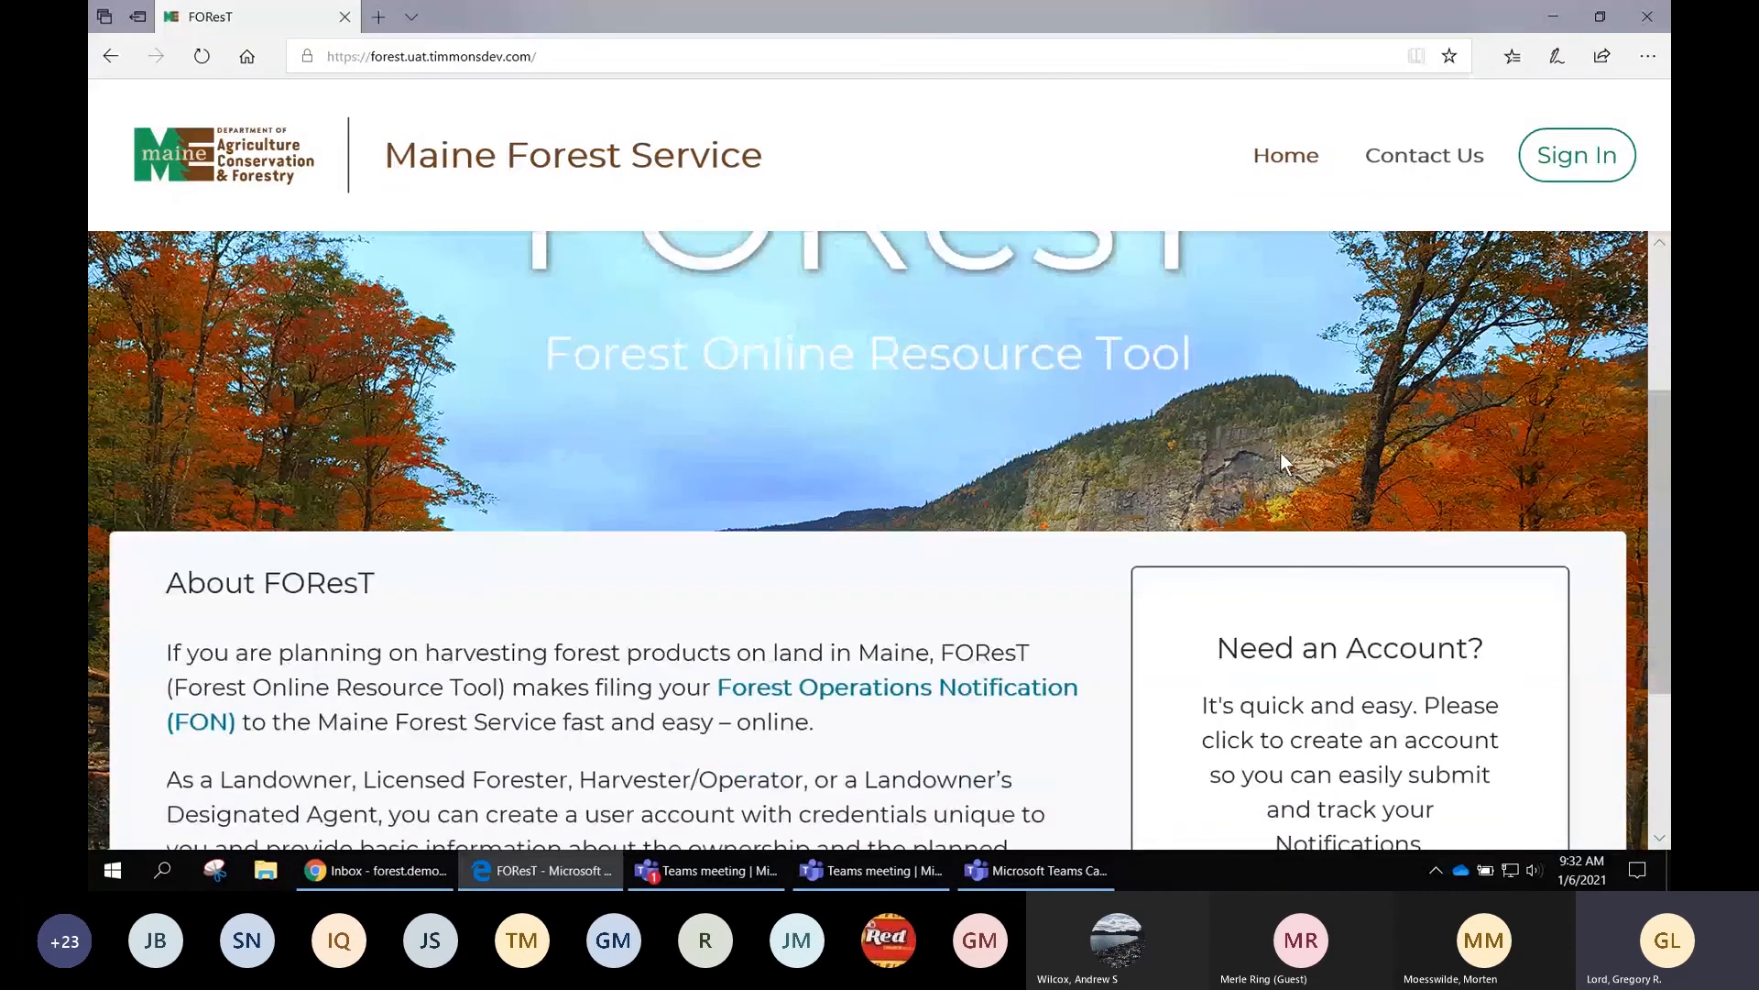
pyautogui.scroll(-3, 1256, 427)
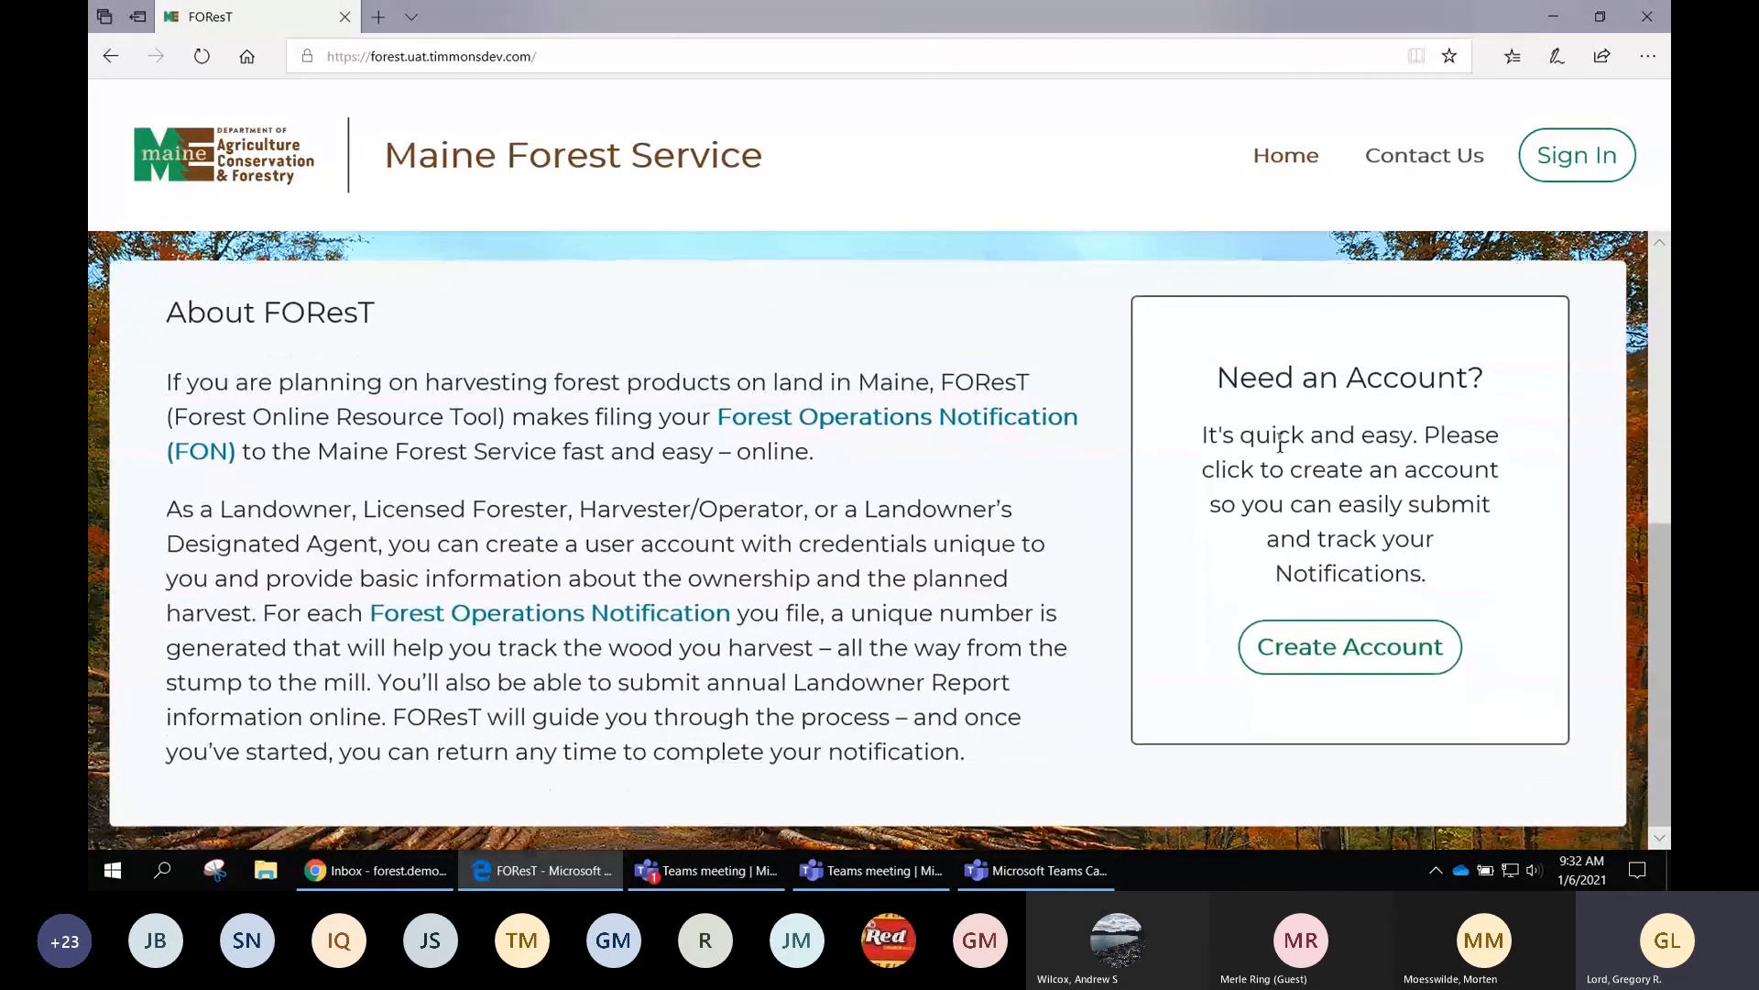
pyautogui.click(1337, 652)
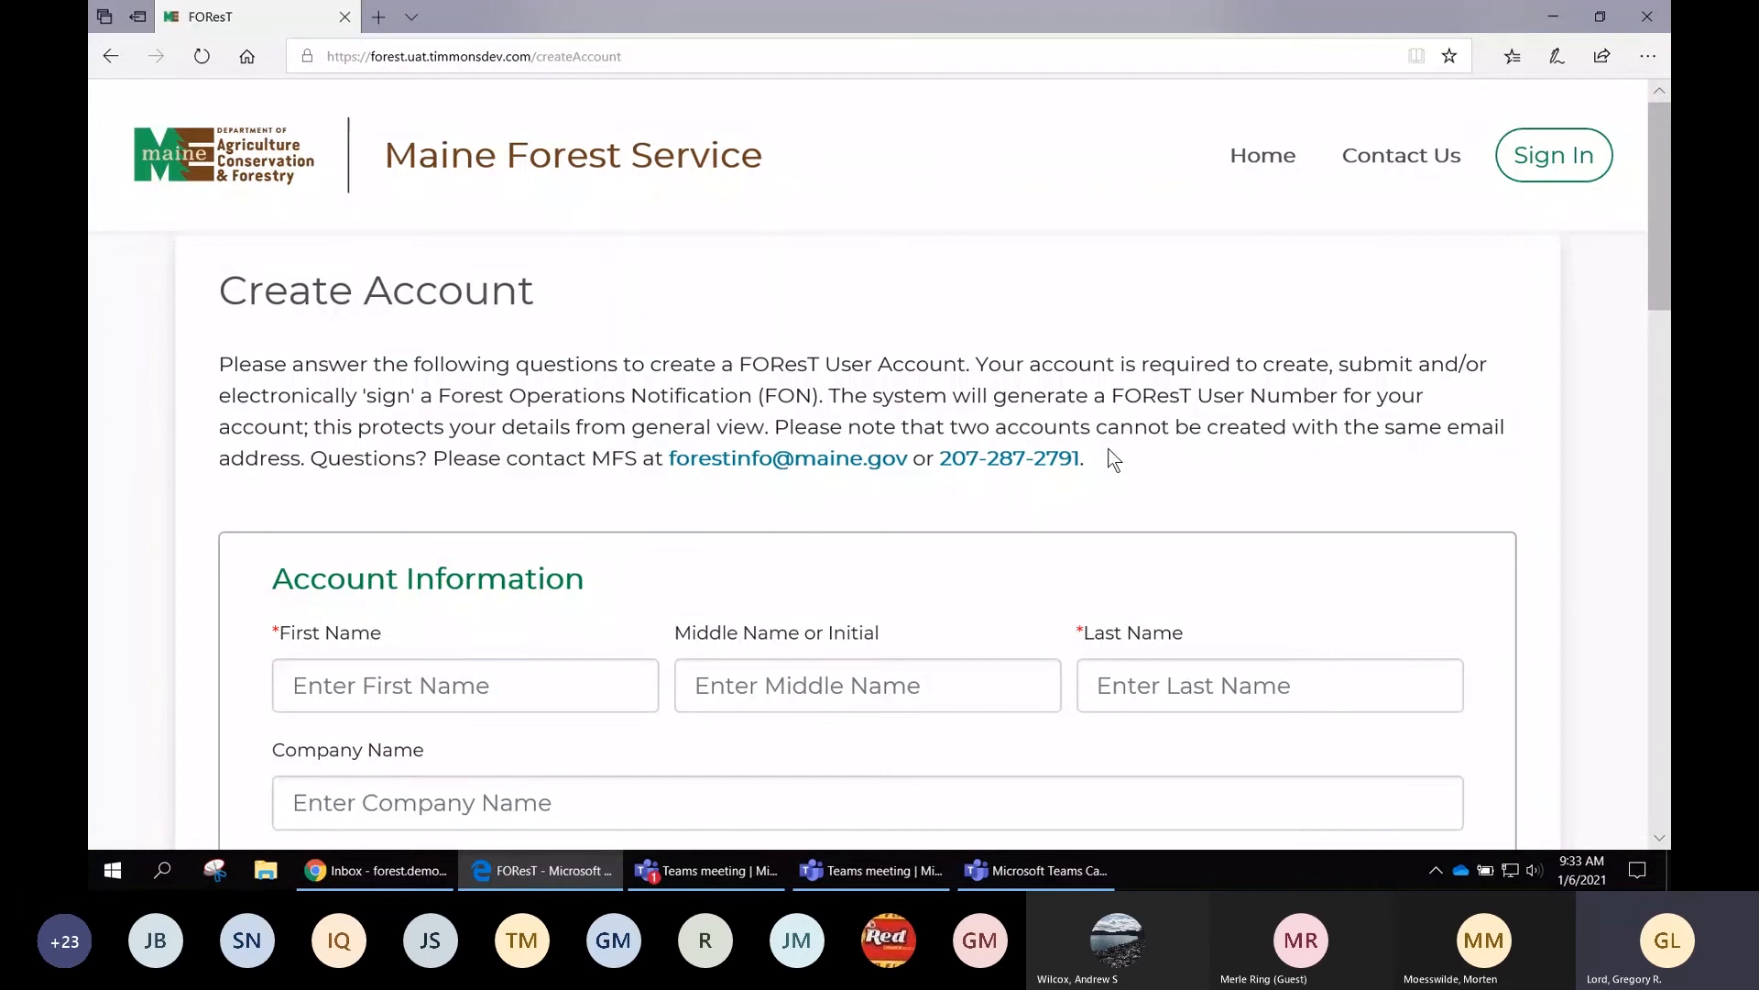
pyautogui.scroll(-1, 1113, 460)
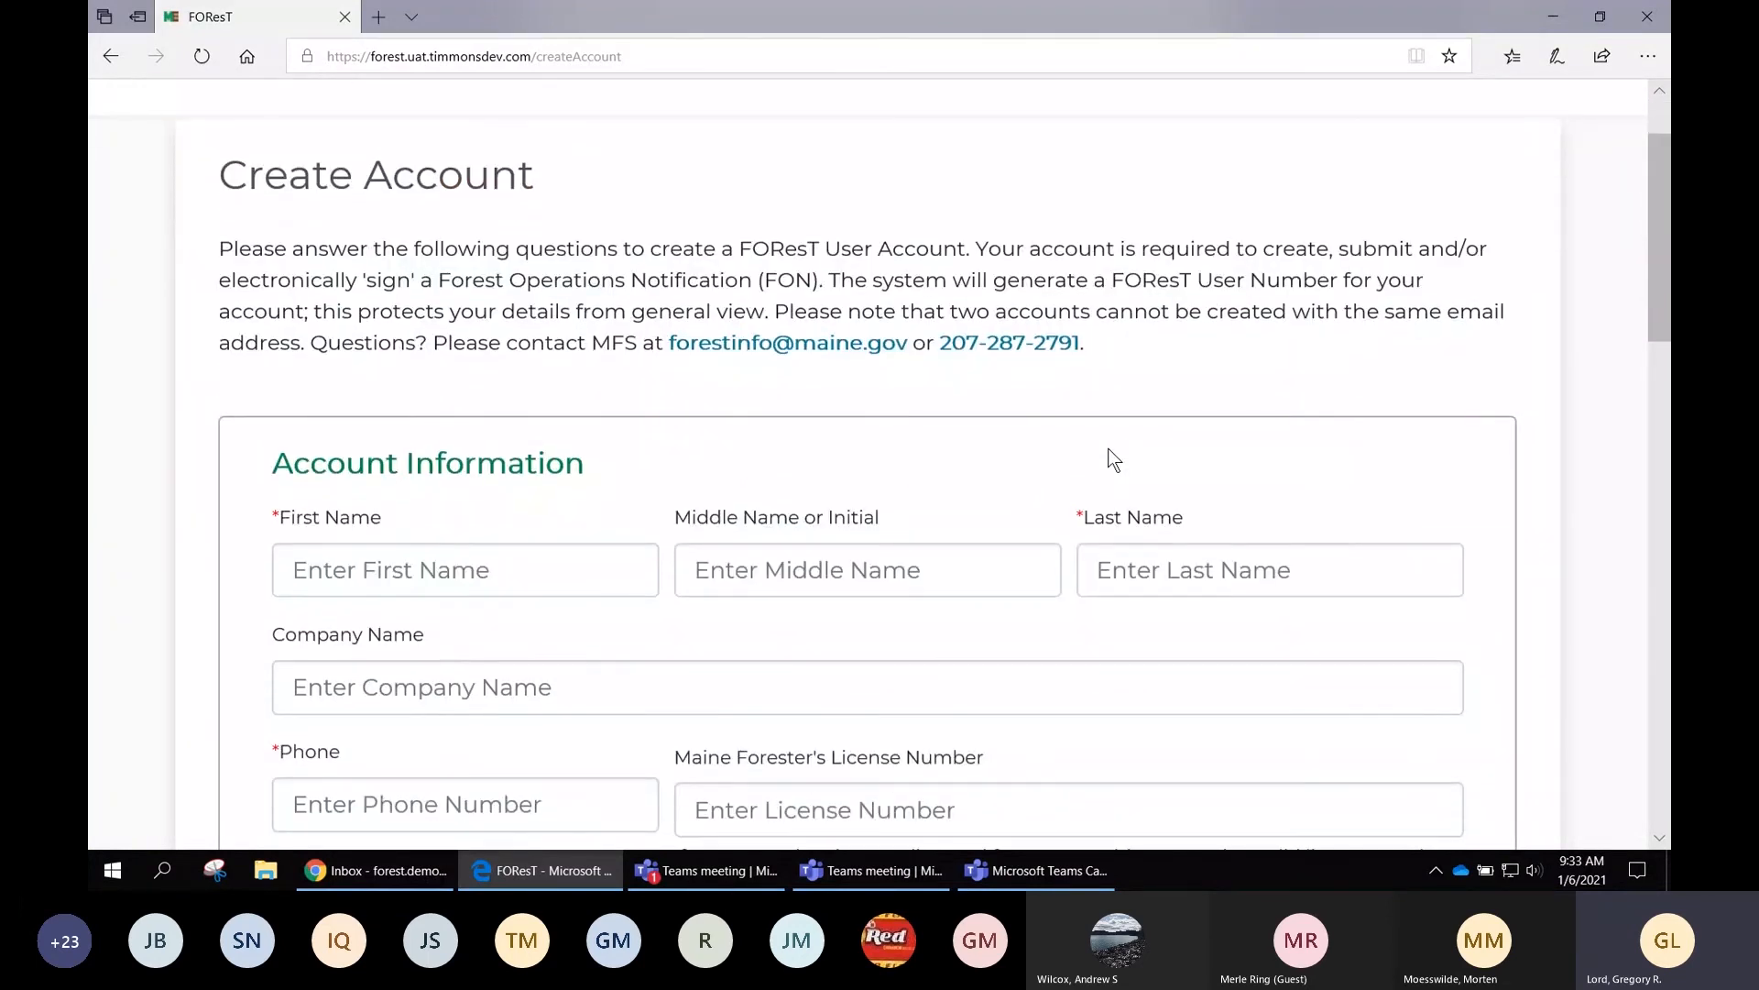
pyautogui.scroll(-2, 1143, 418)
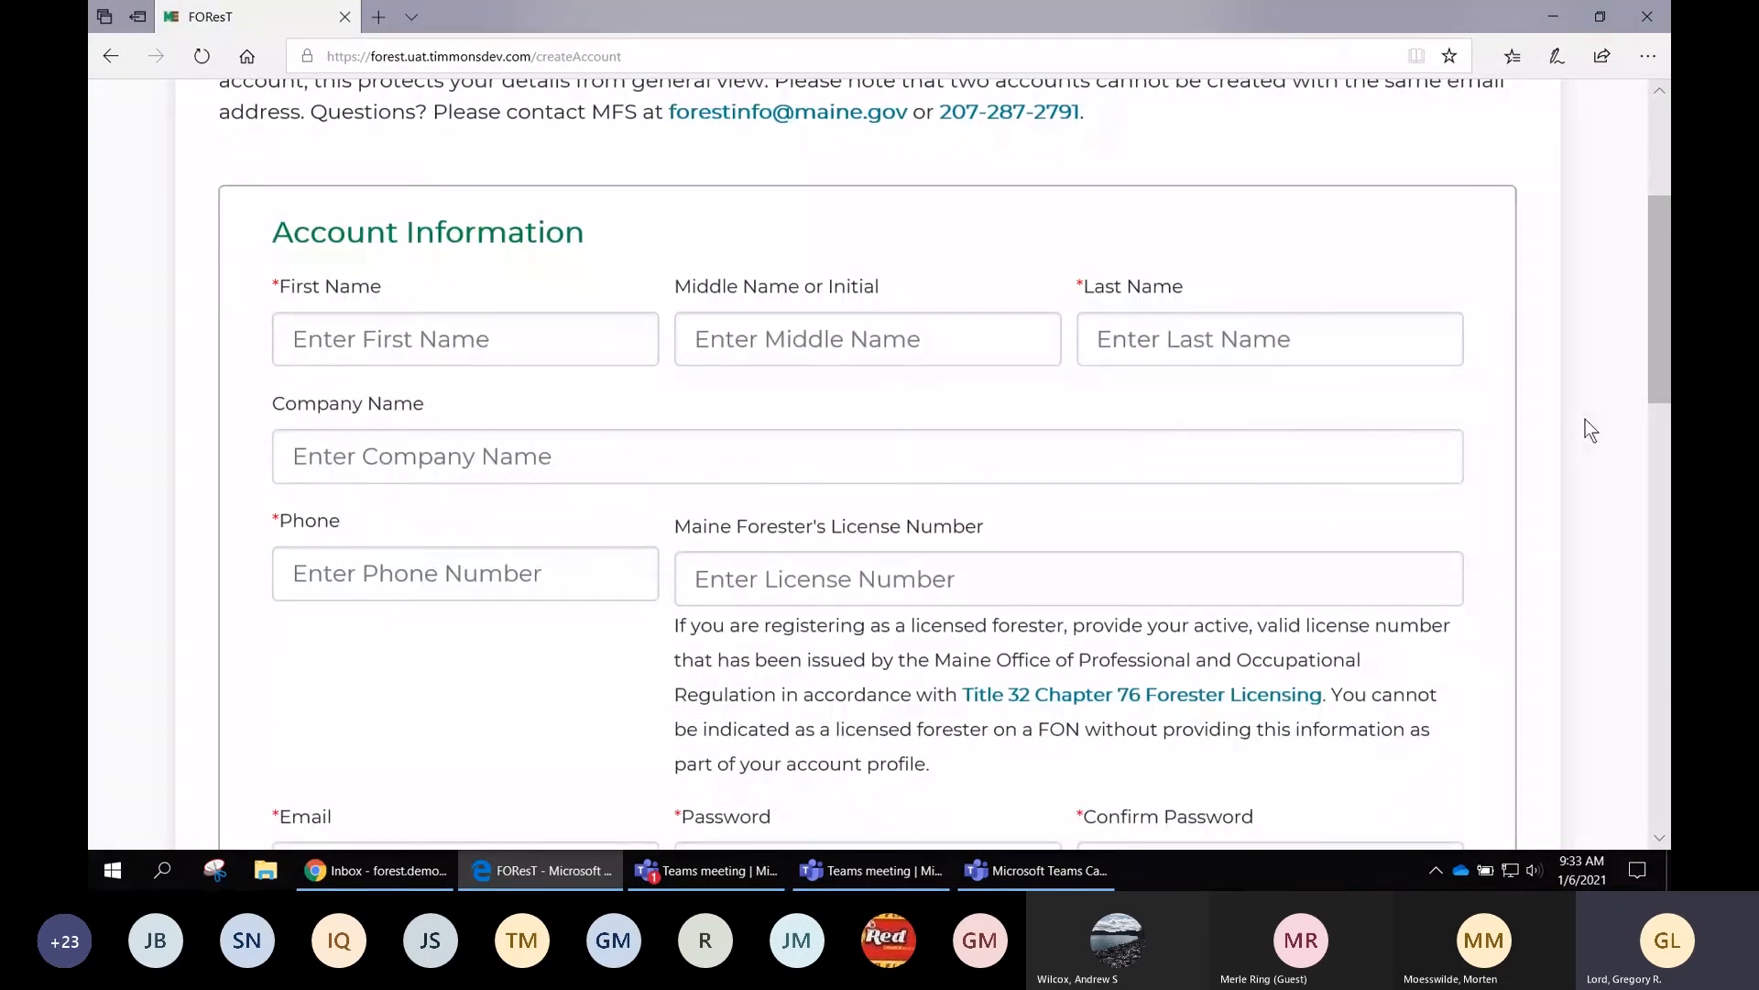
pyautogui.scroll(-1, 1540, 418)
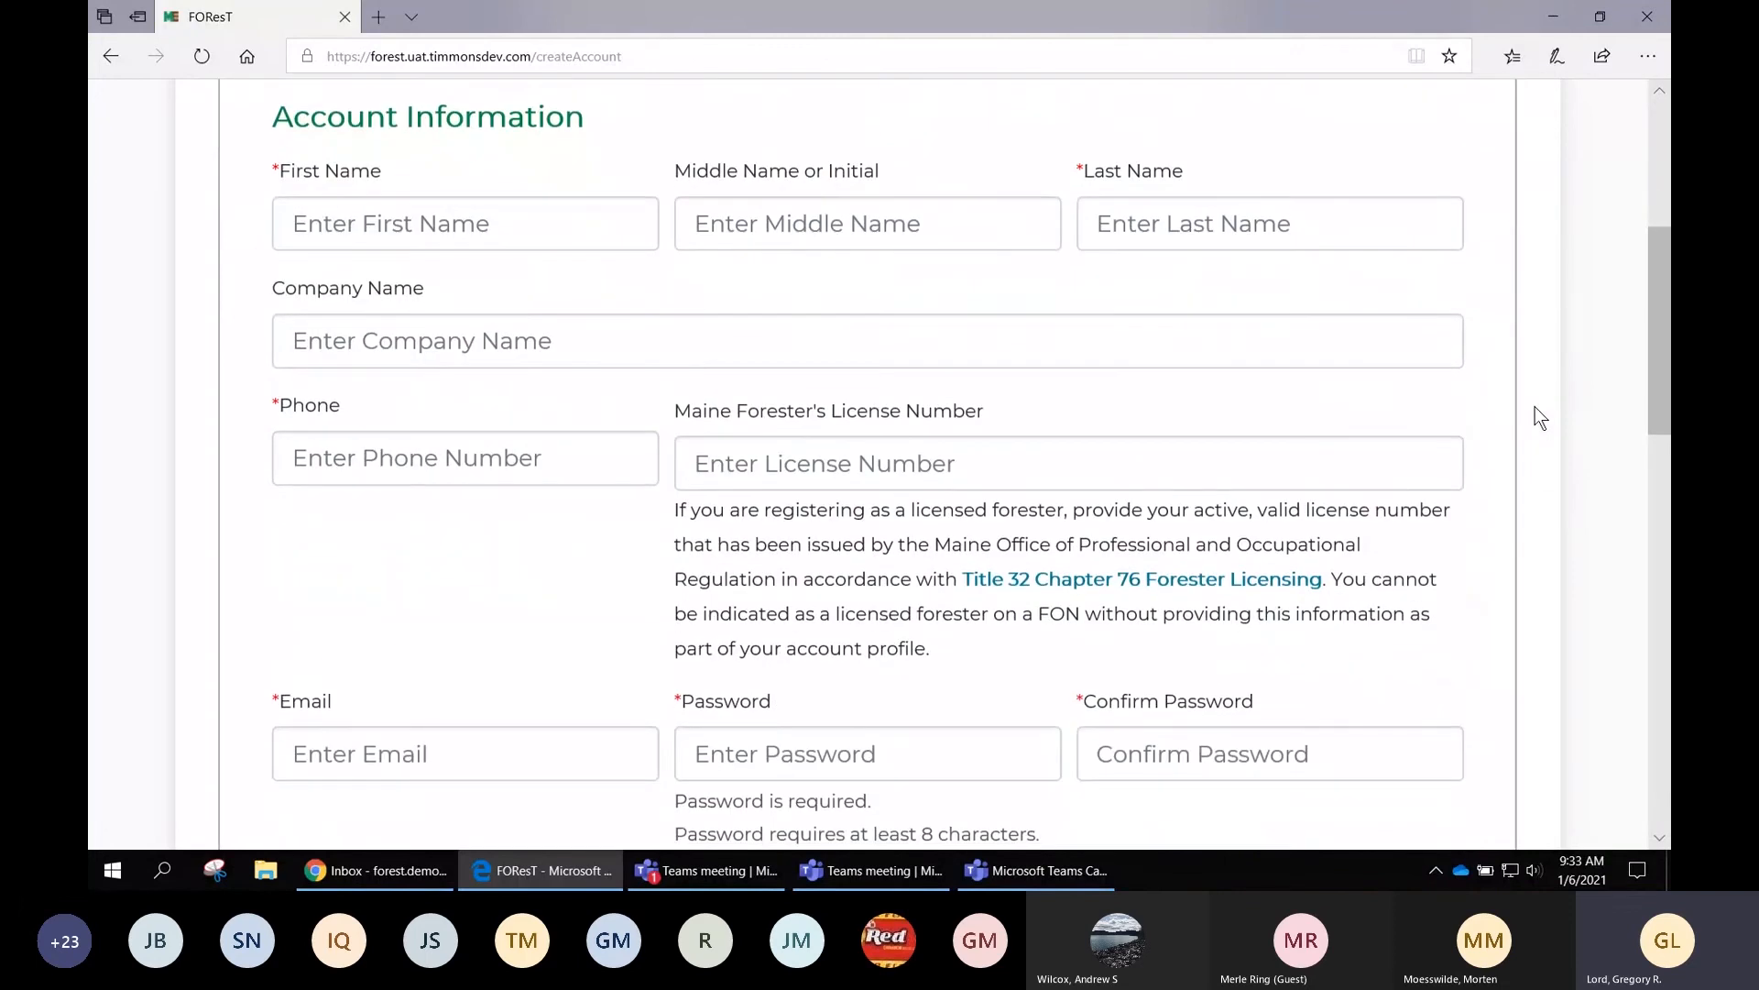
pyautogui.scroll(-1, 1540, 418)
pyautogui.scroll(-2, 1540, 417)
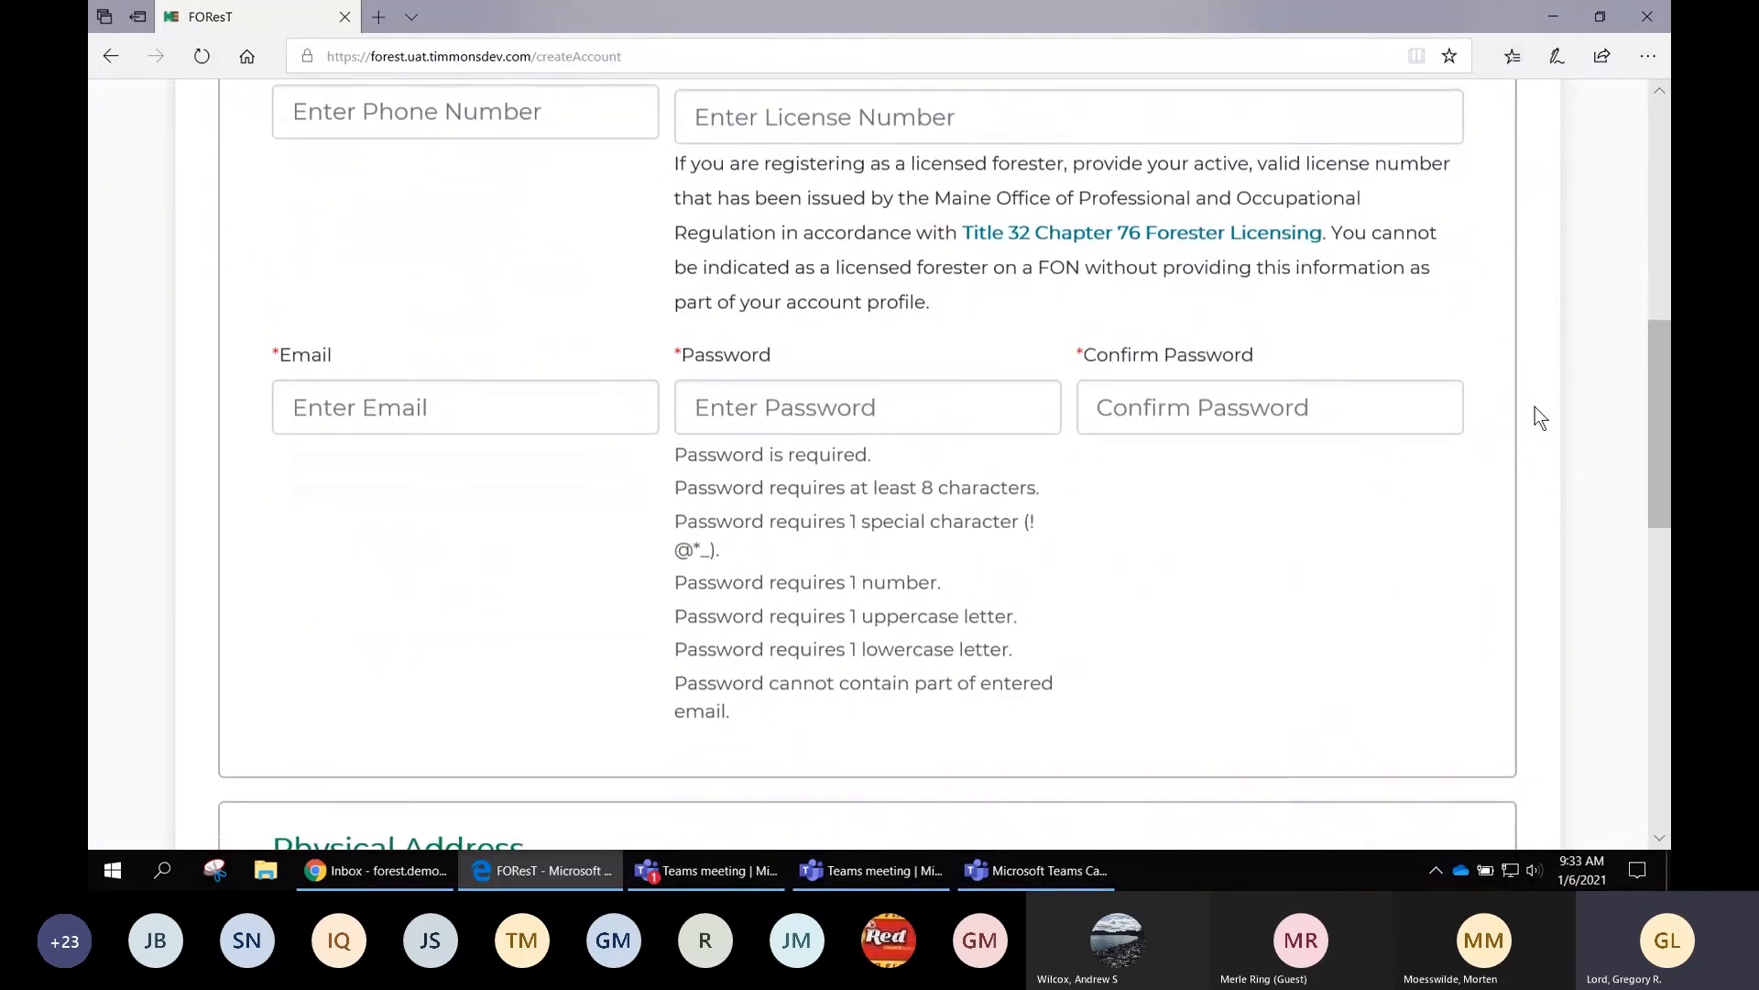
pyautogui.scroll(-1, 1540, 418)
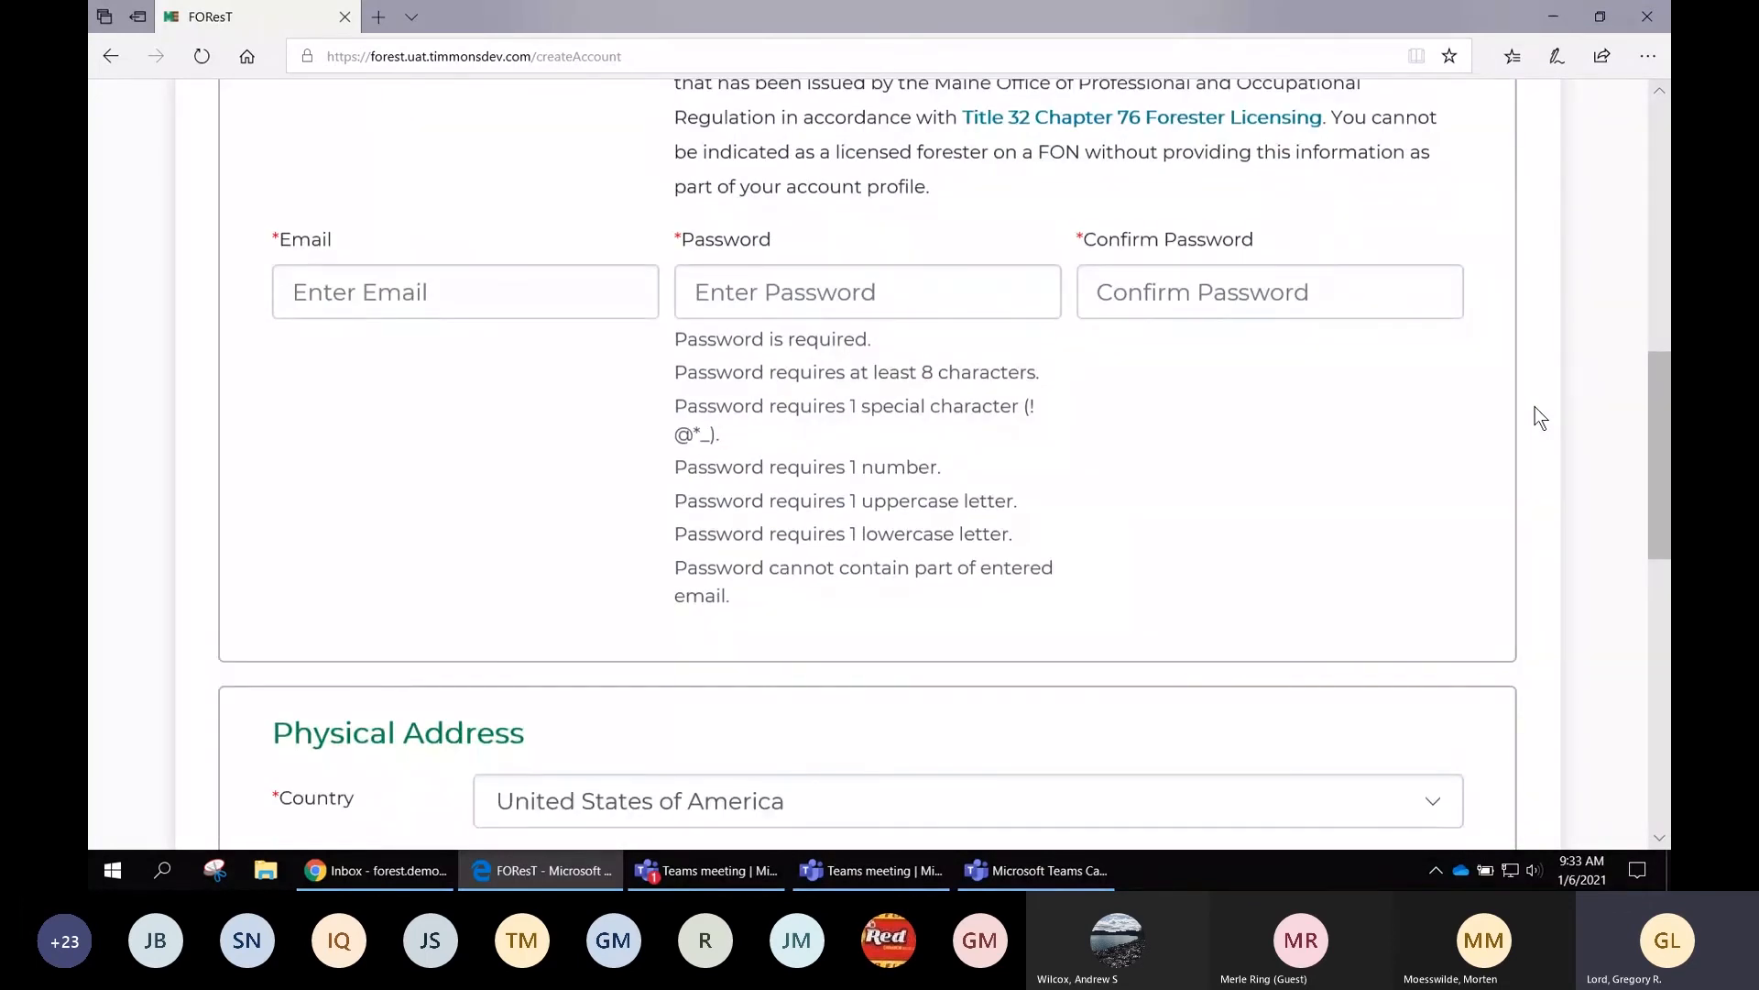
pyautogui.scroll(-3, 1540, 418)
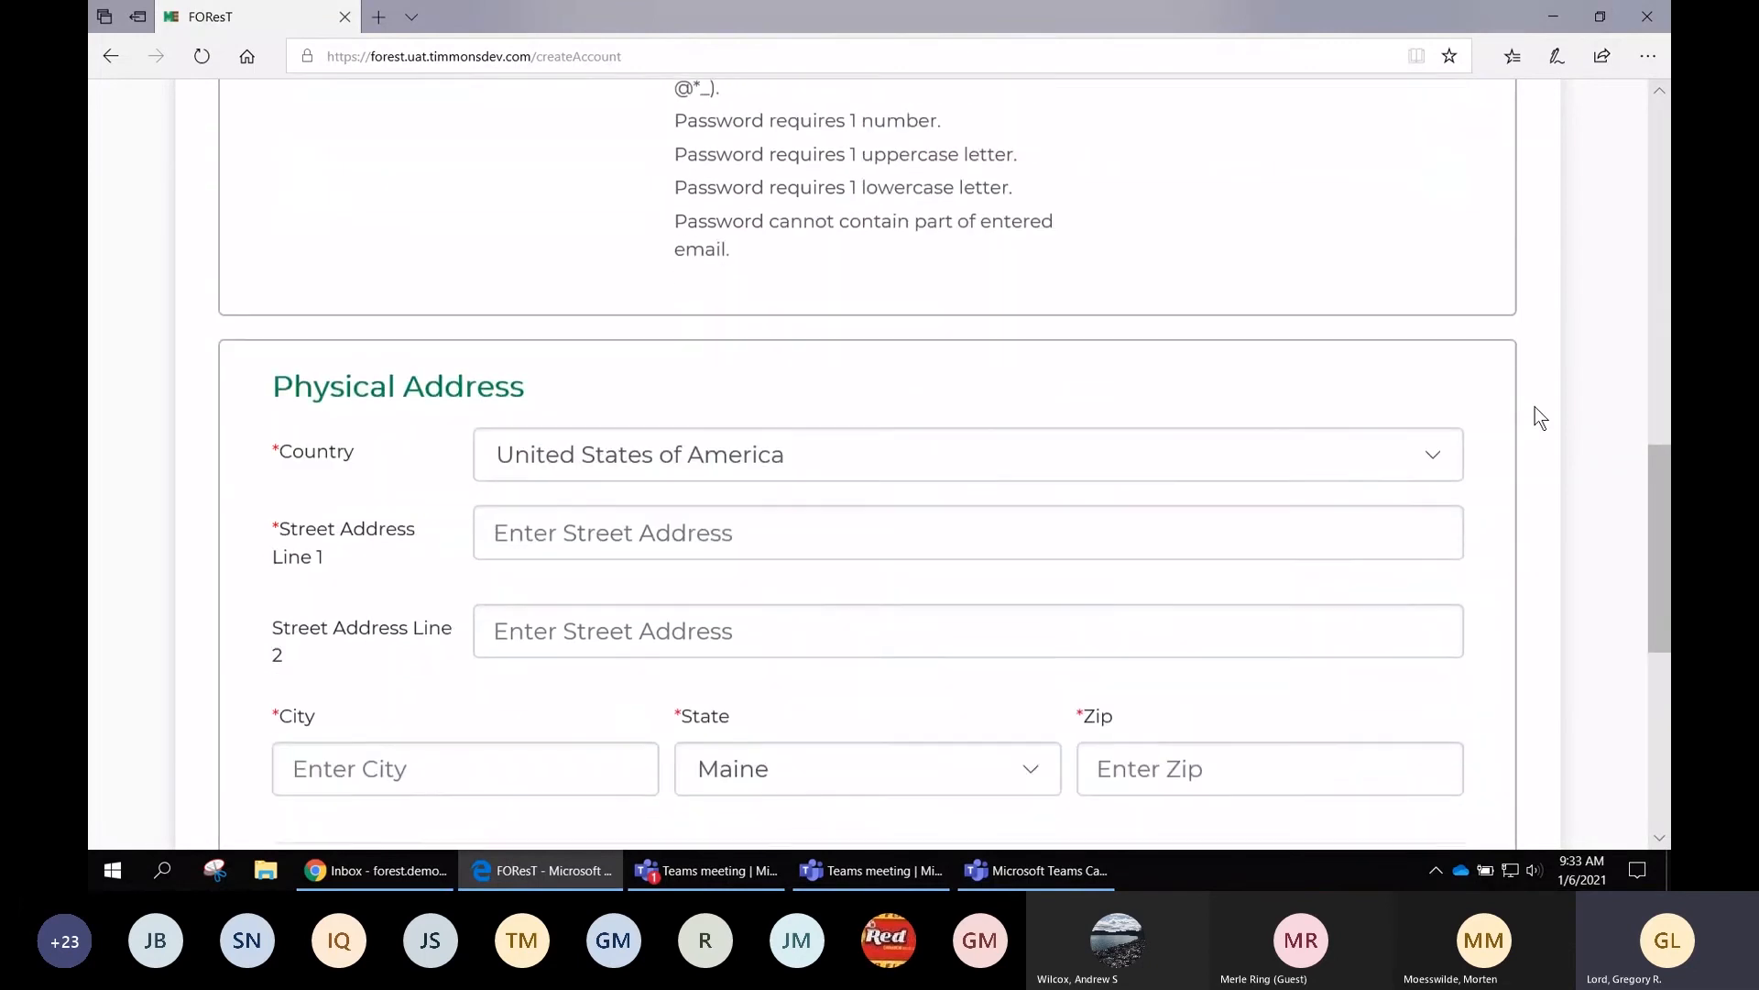
pyautogui.scroll(-1, 1540, 417)
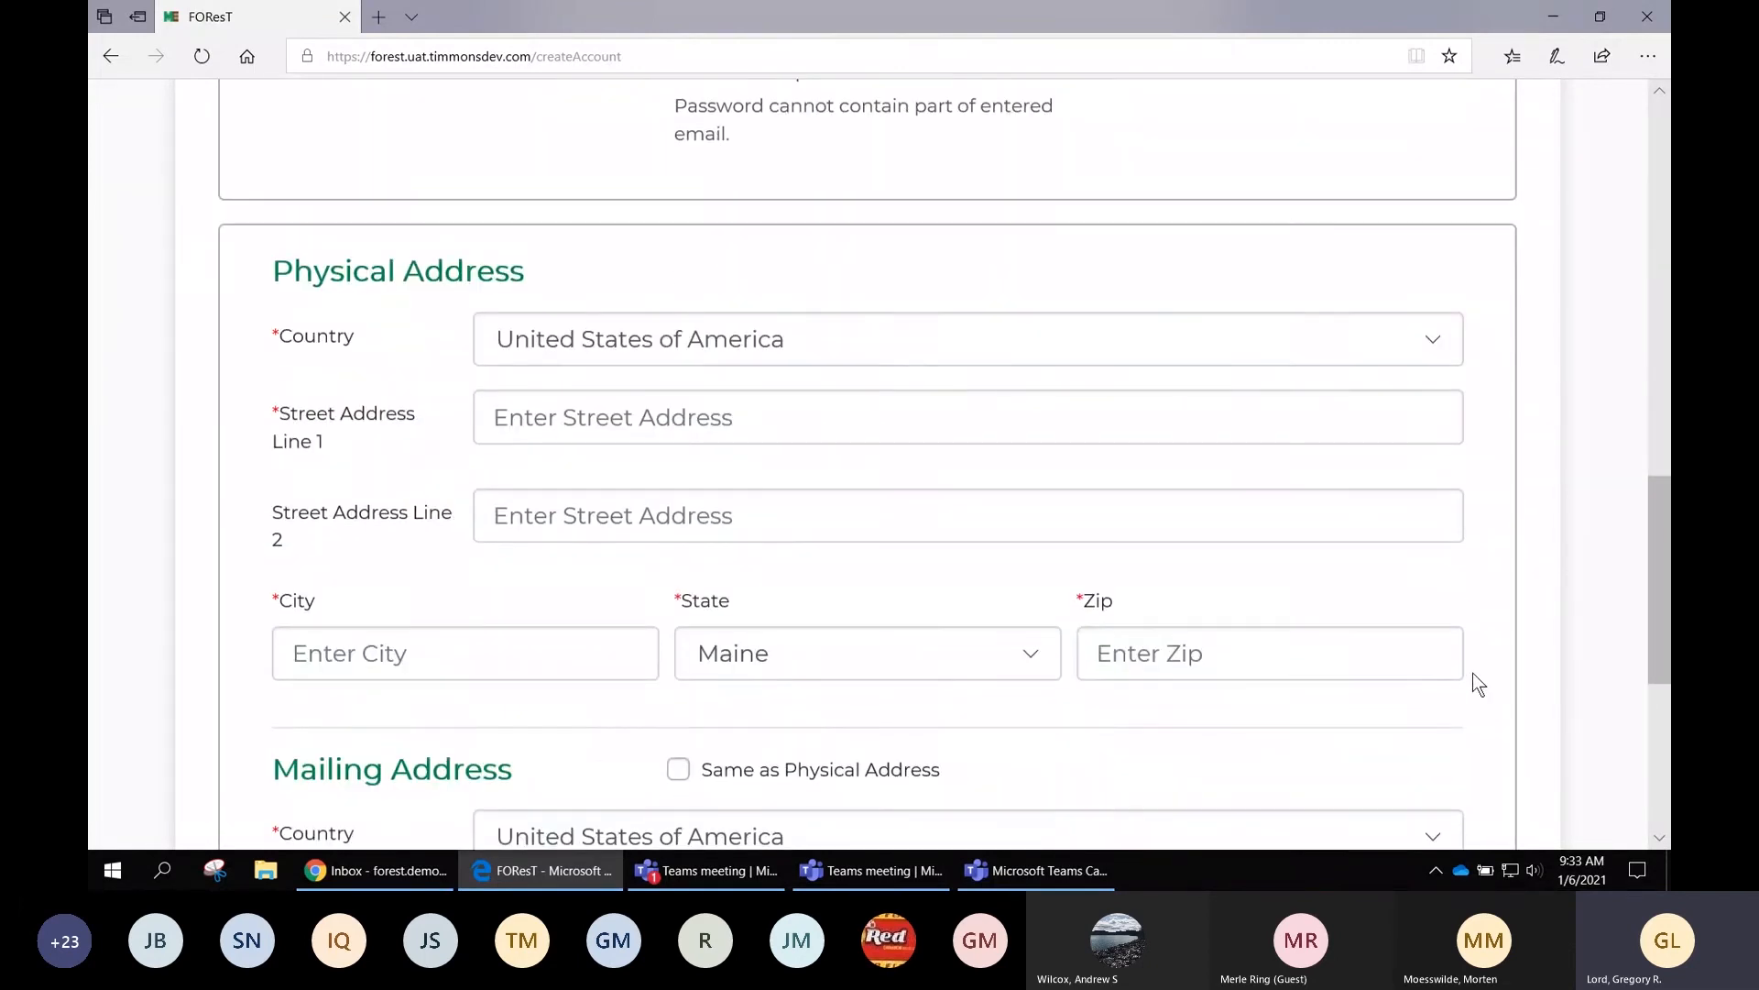
pyautogui.scroll(-4, 1500, 760)
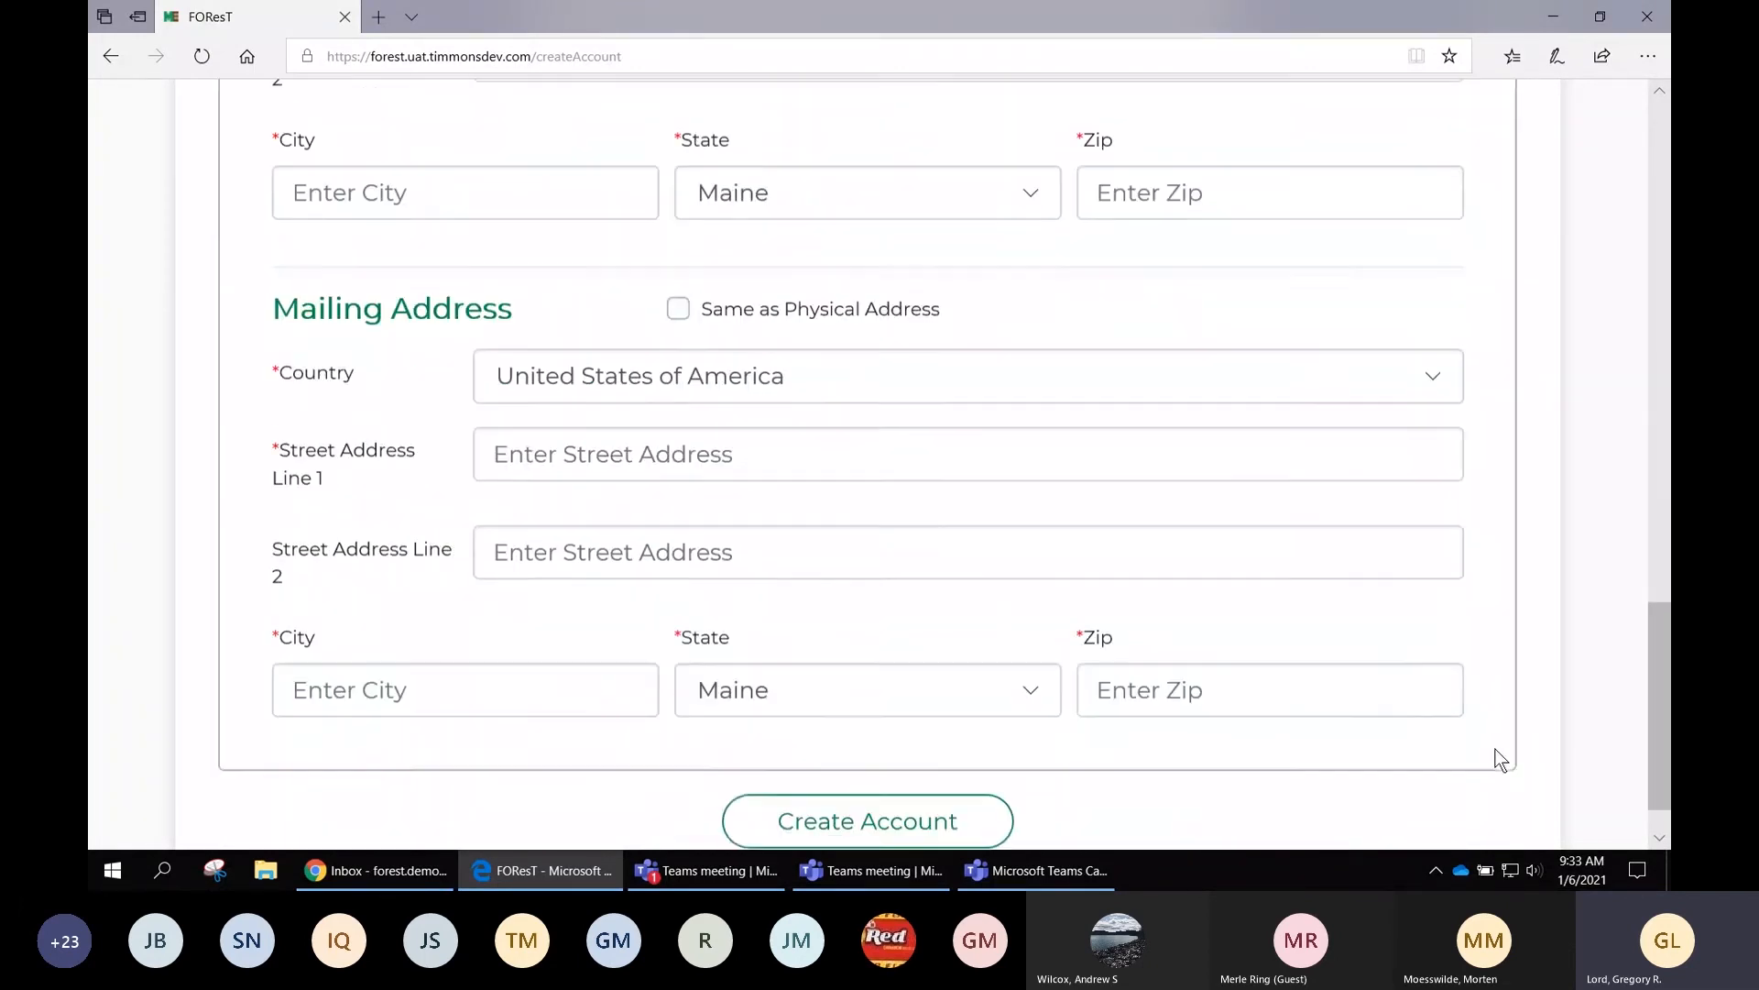
pyautogui.scroll(1, 1498, 759)
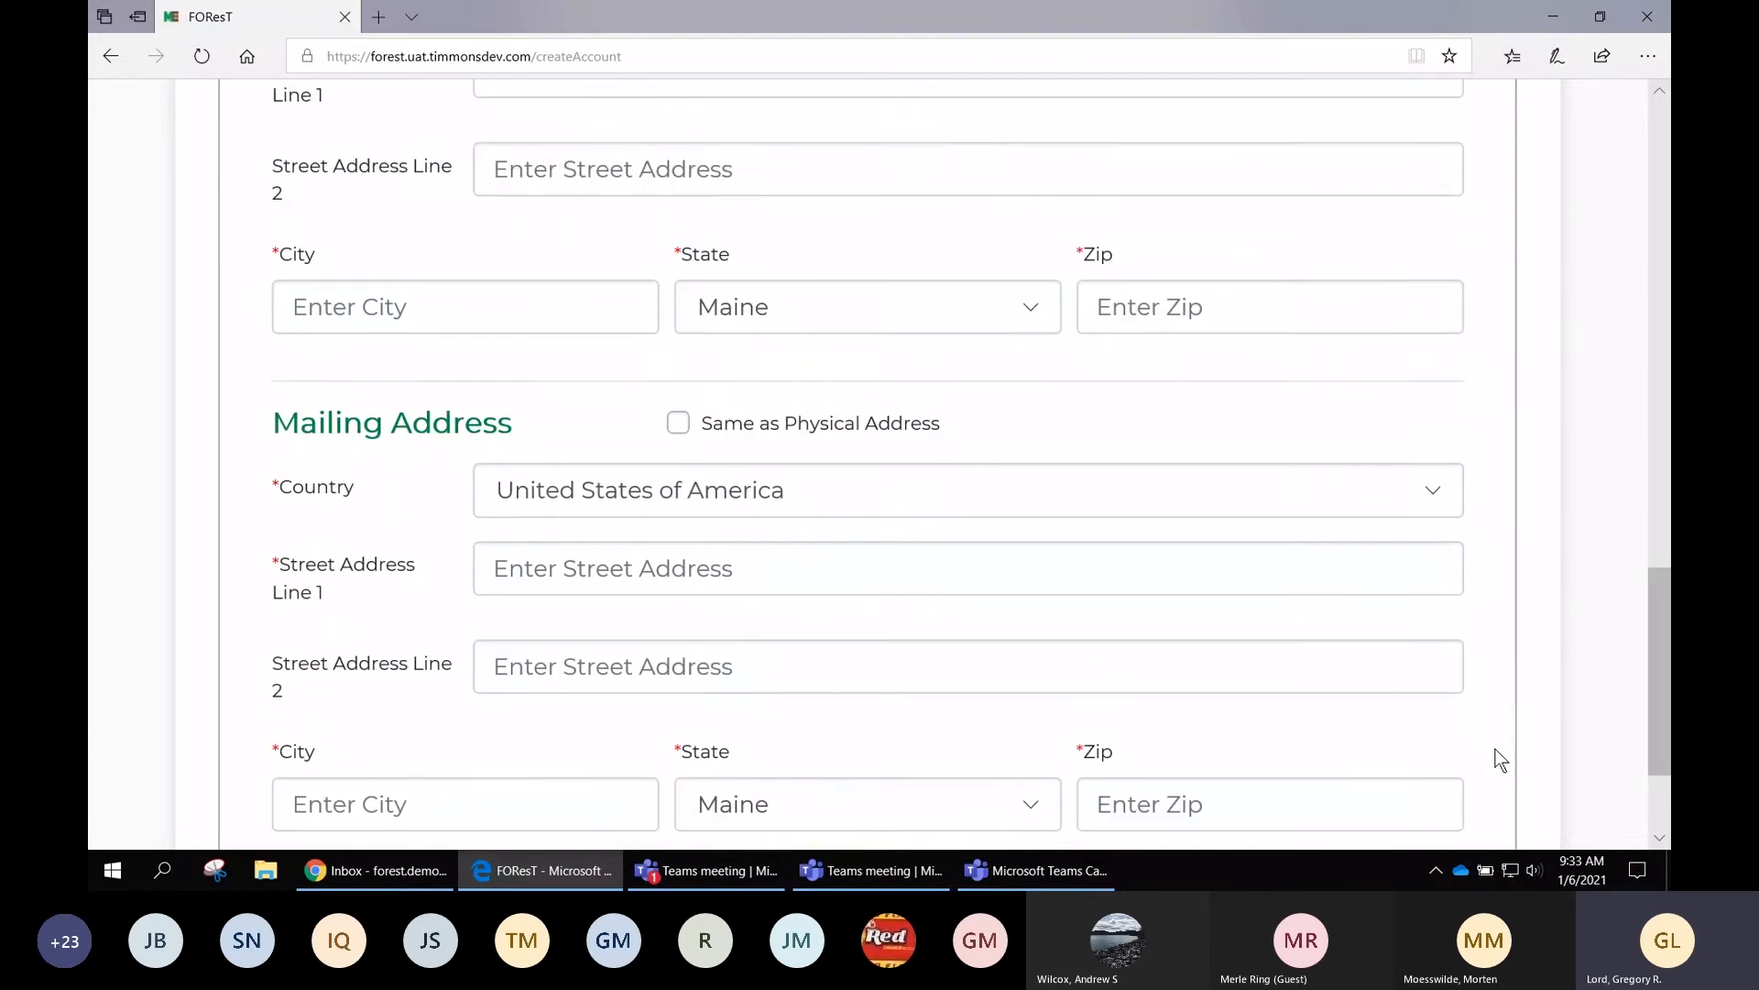
pyautogui.scroll(1, 1492, 738)
pyautogui.scroll(3, 1610, 667)
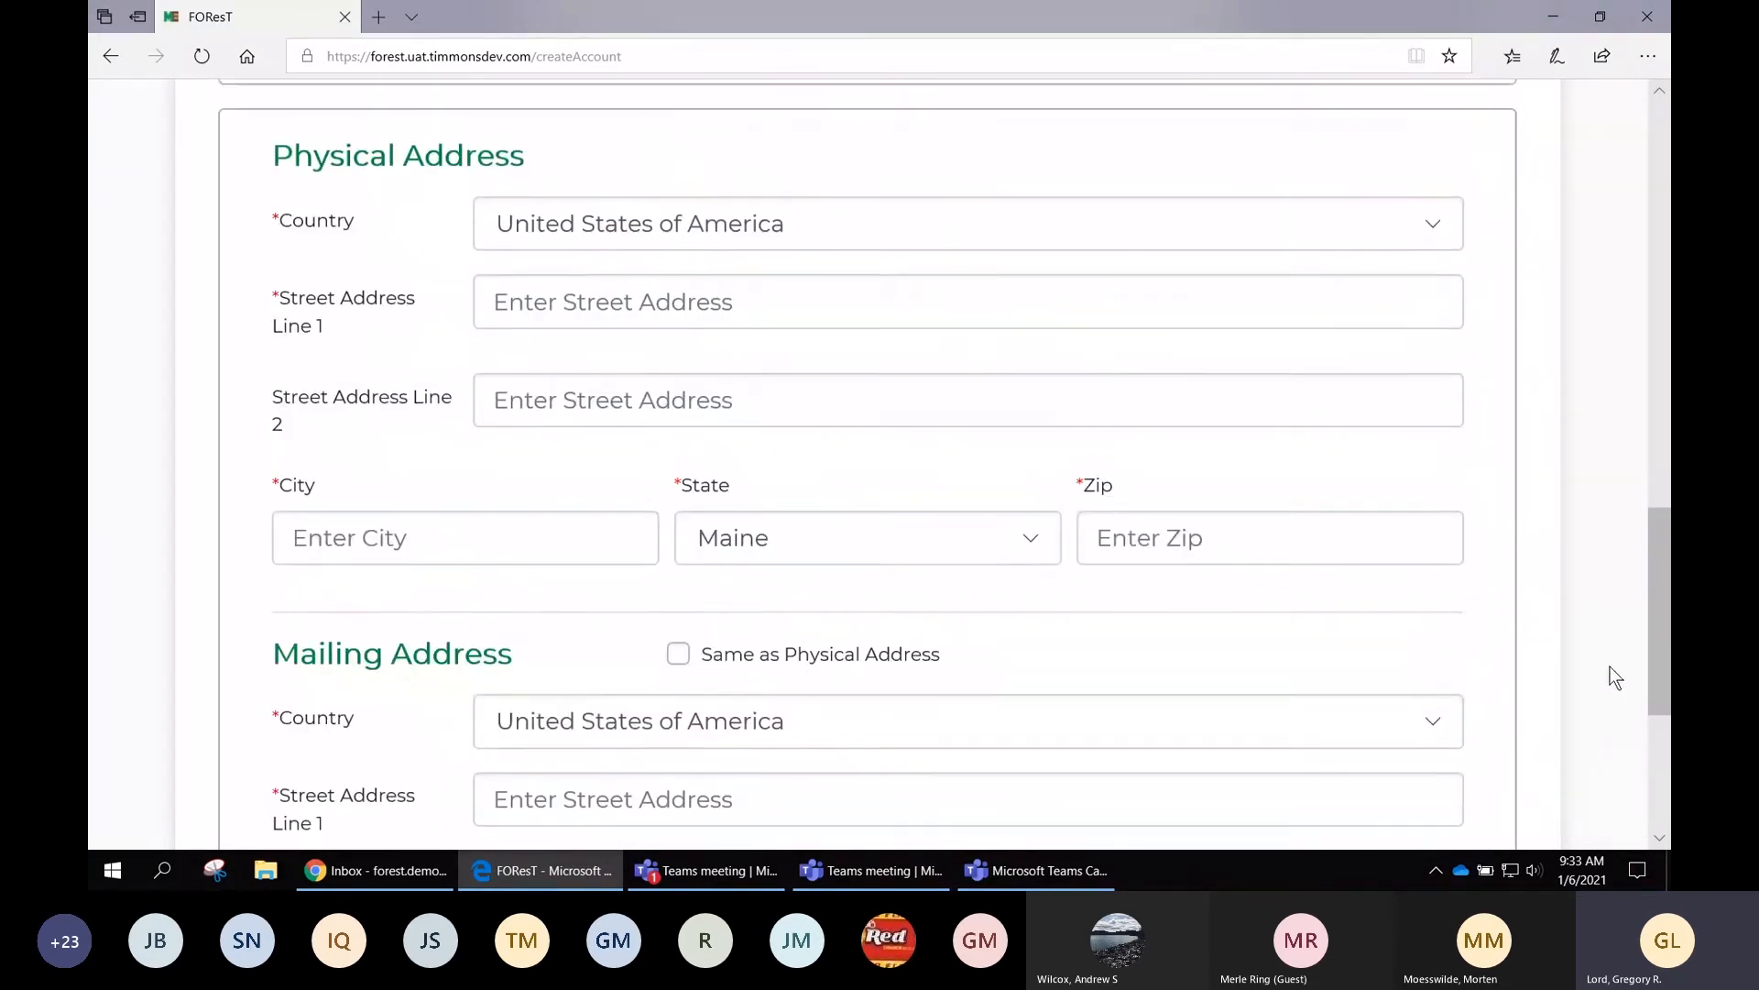
pyautogui.scroll(10, 1610, 668)
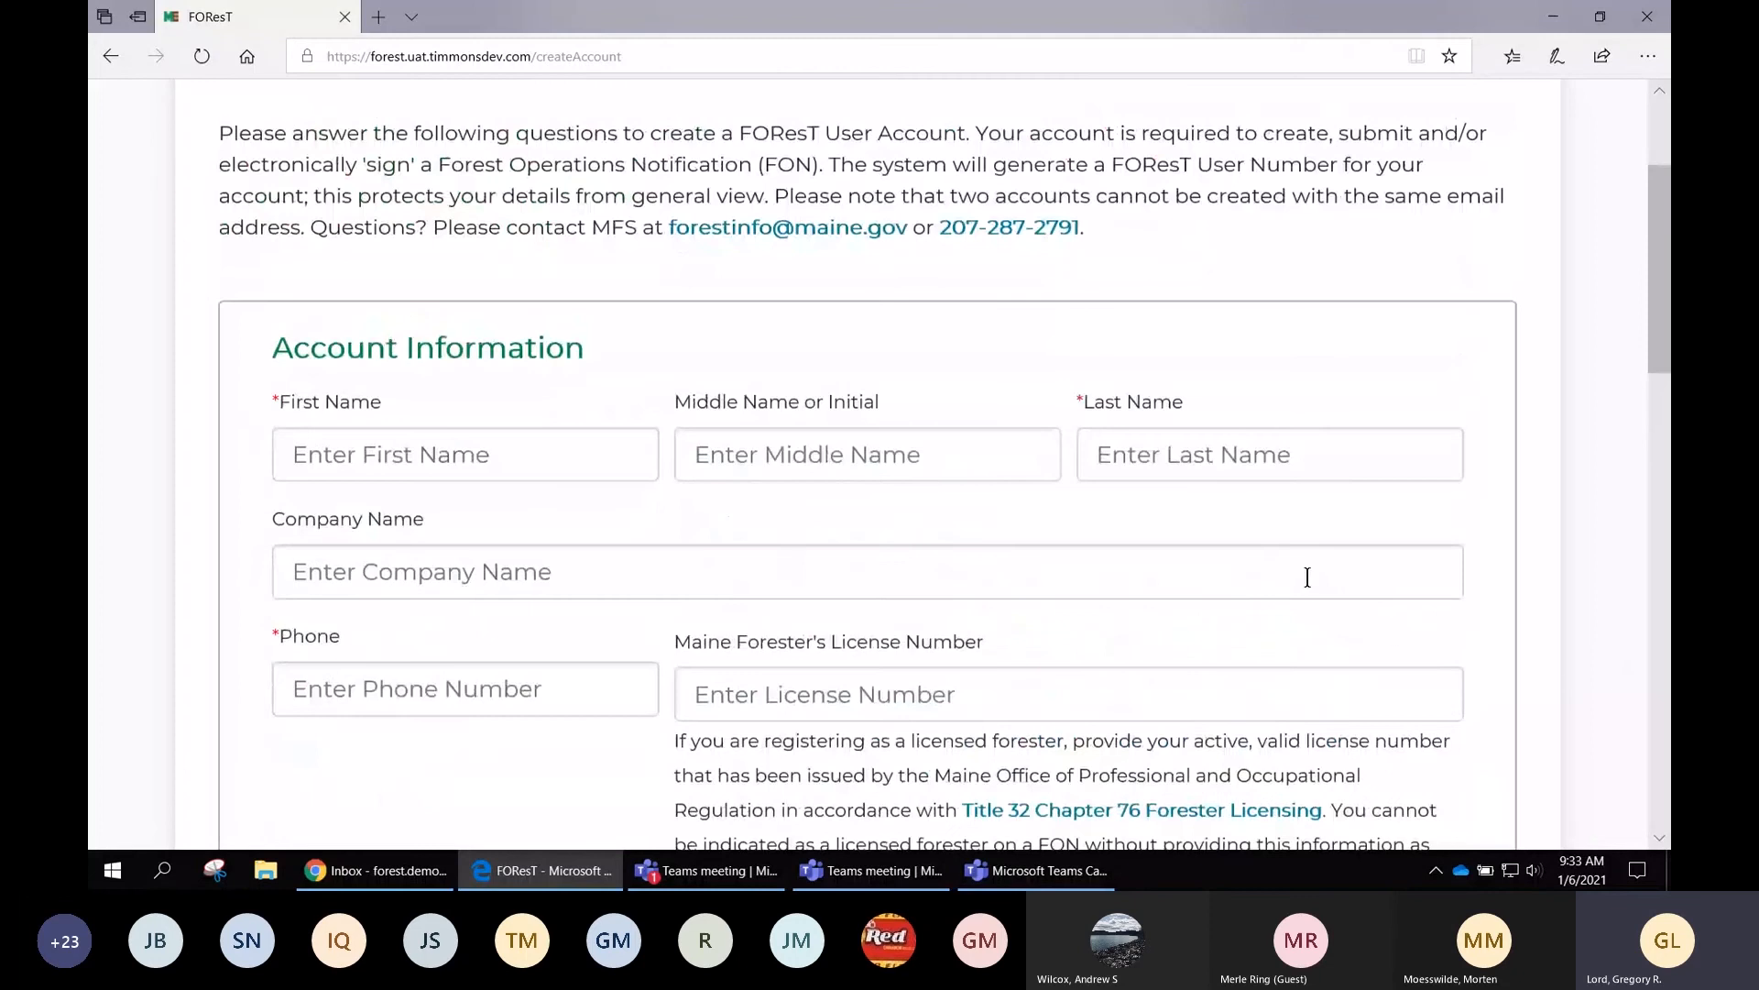
# Enter the account holder's first and last name, skipping the company name
pyautogui.click(554, 448)
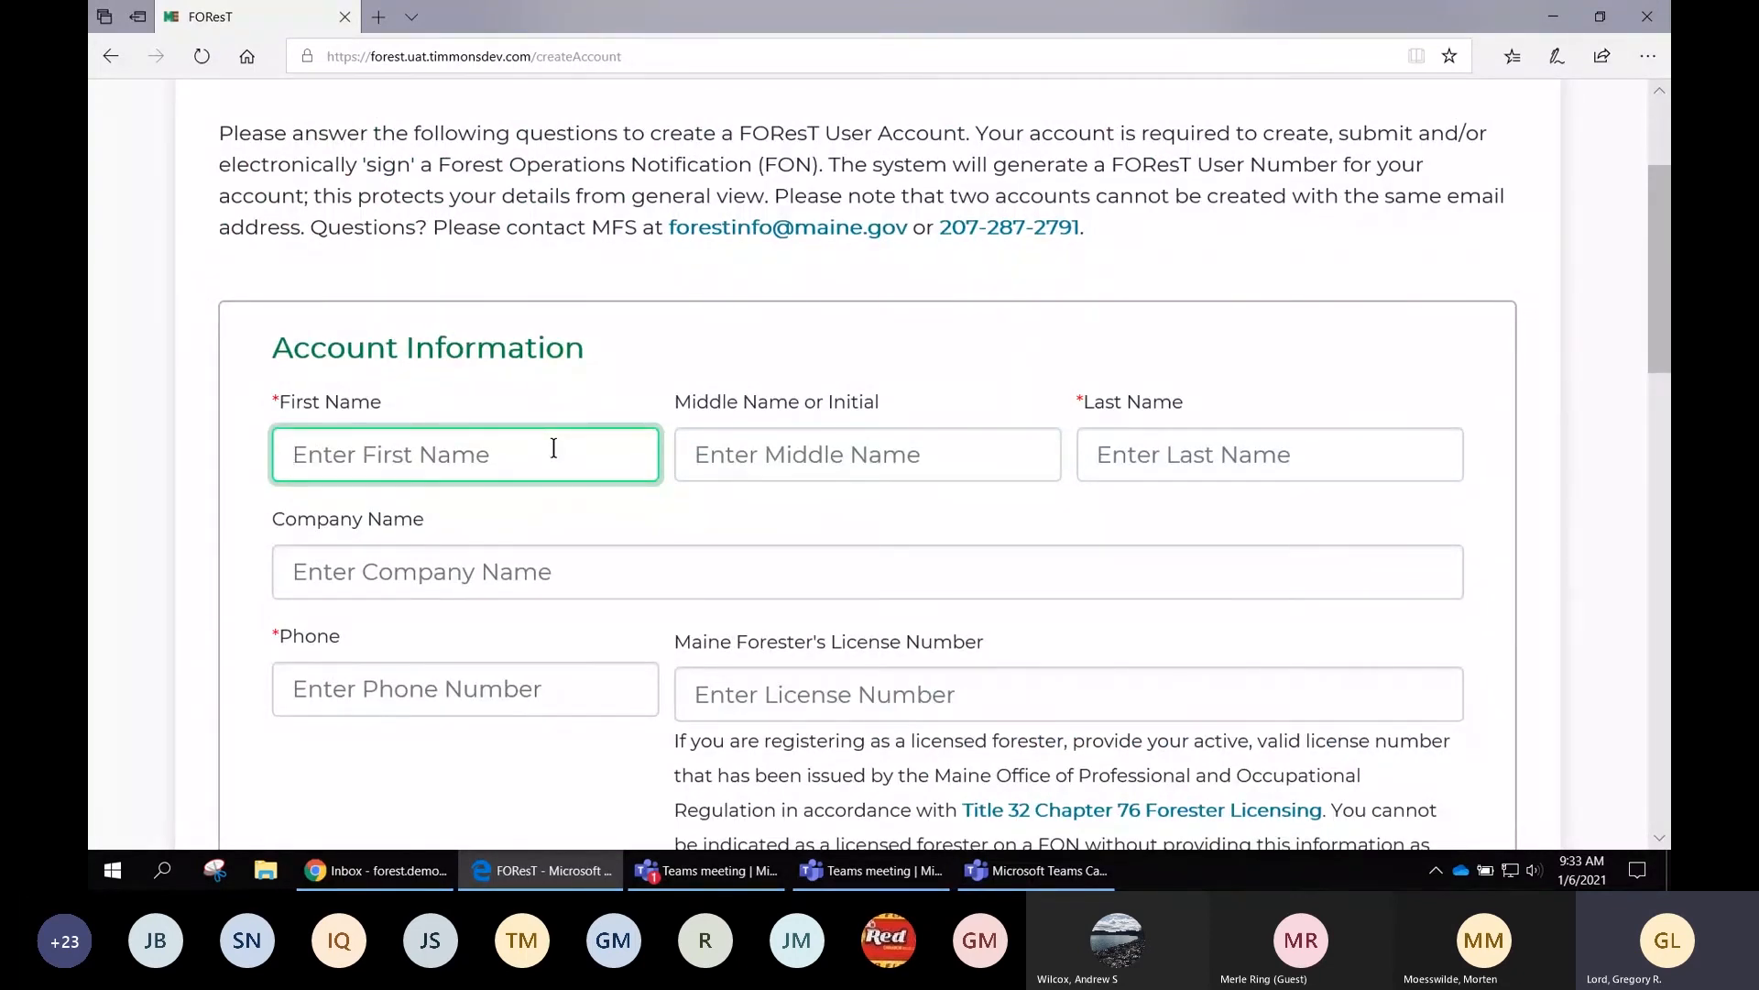
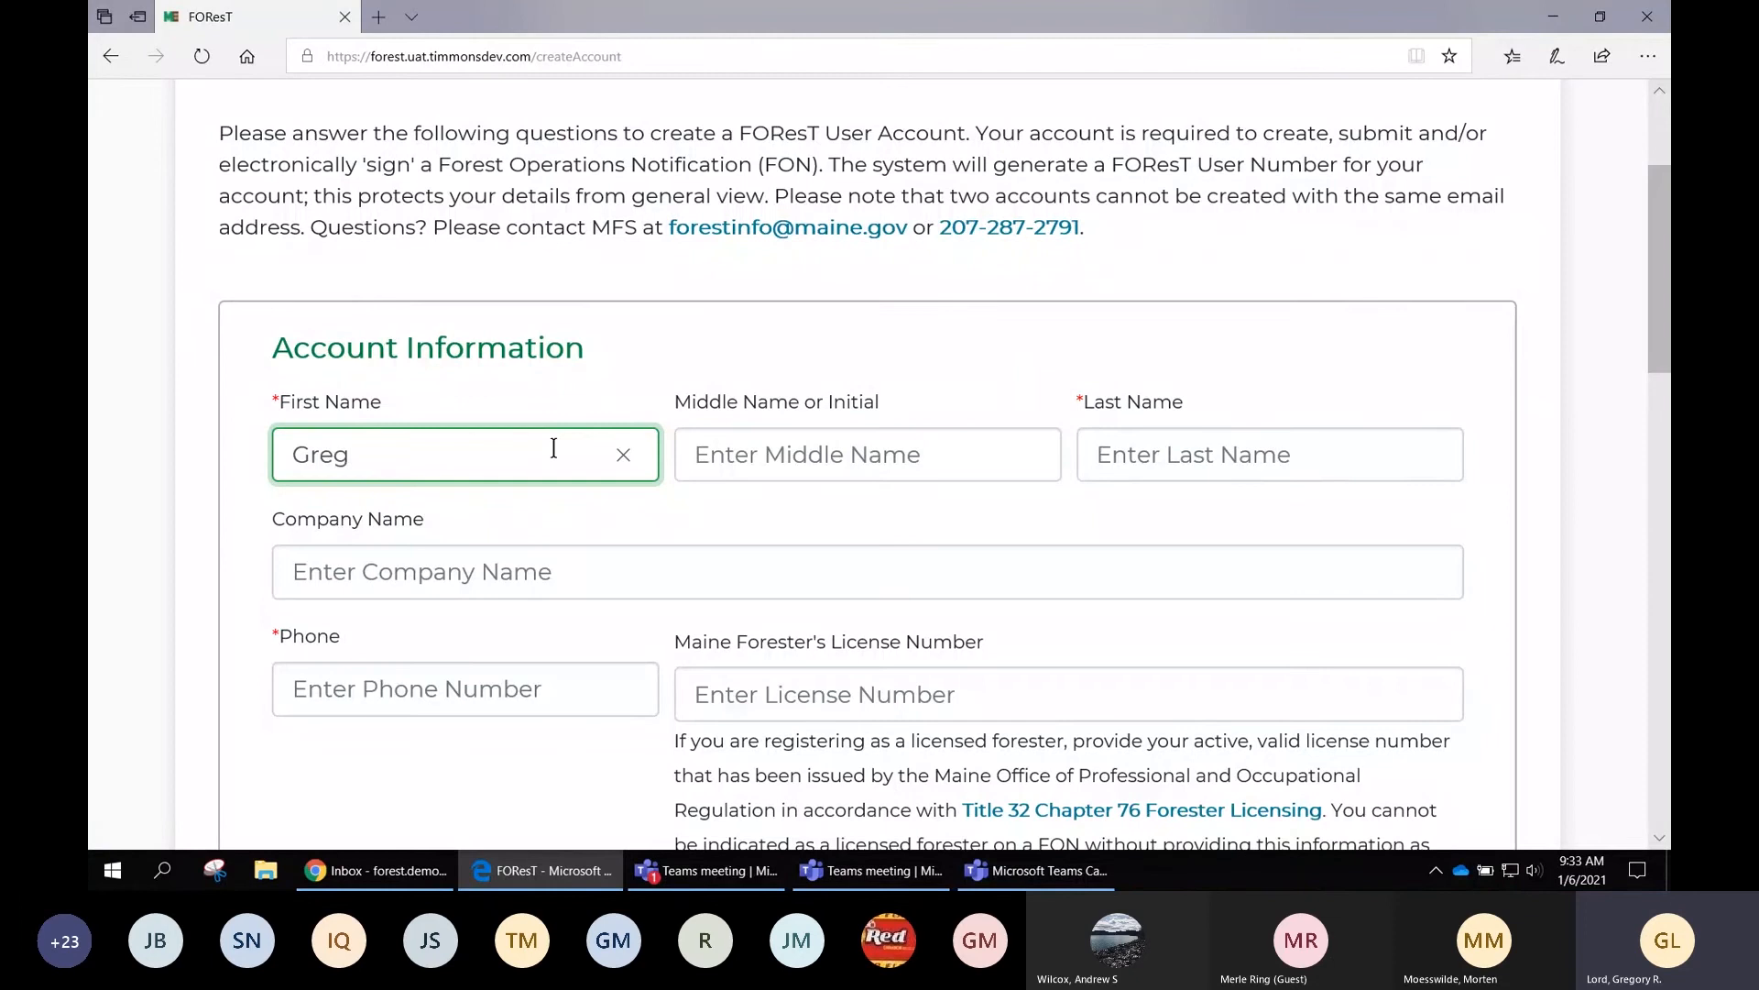
pyautogui.press('Tab')
pyautogui.press('Tab')
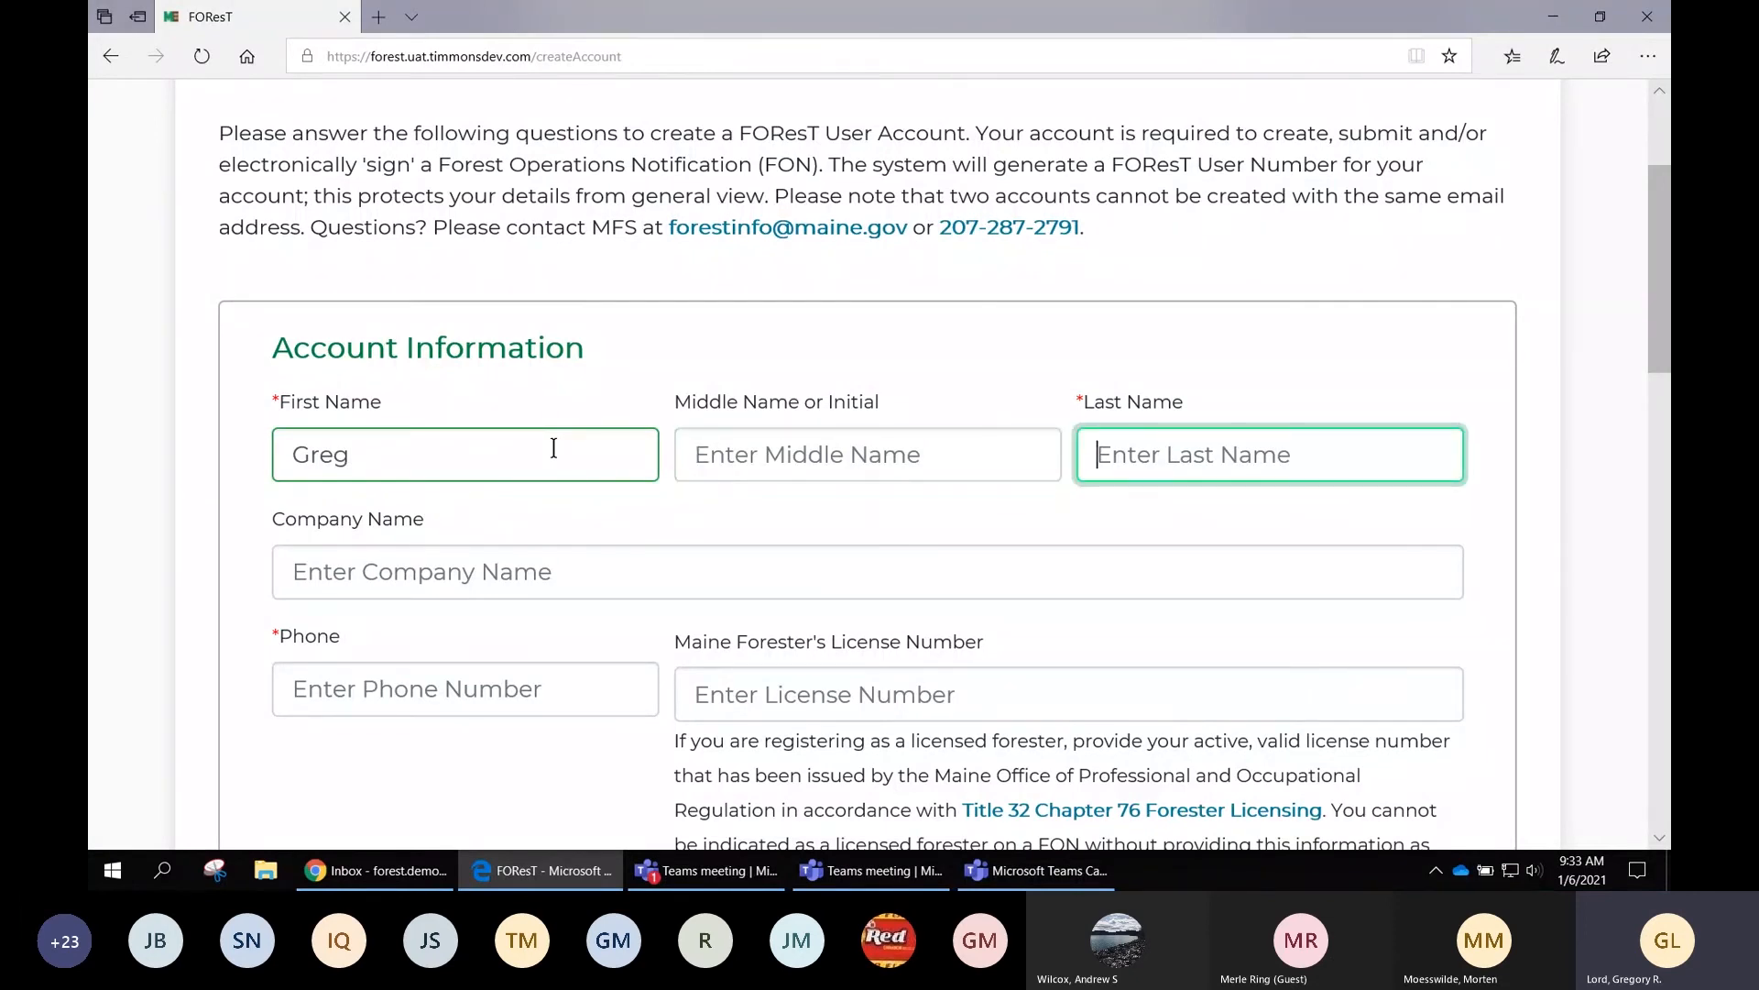
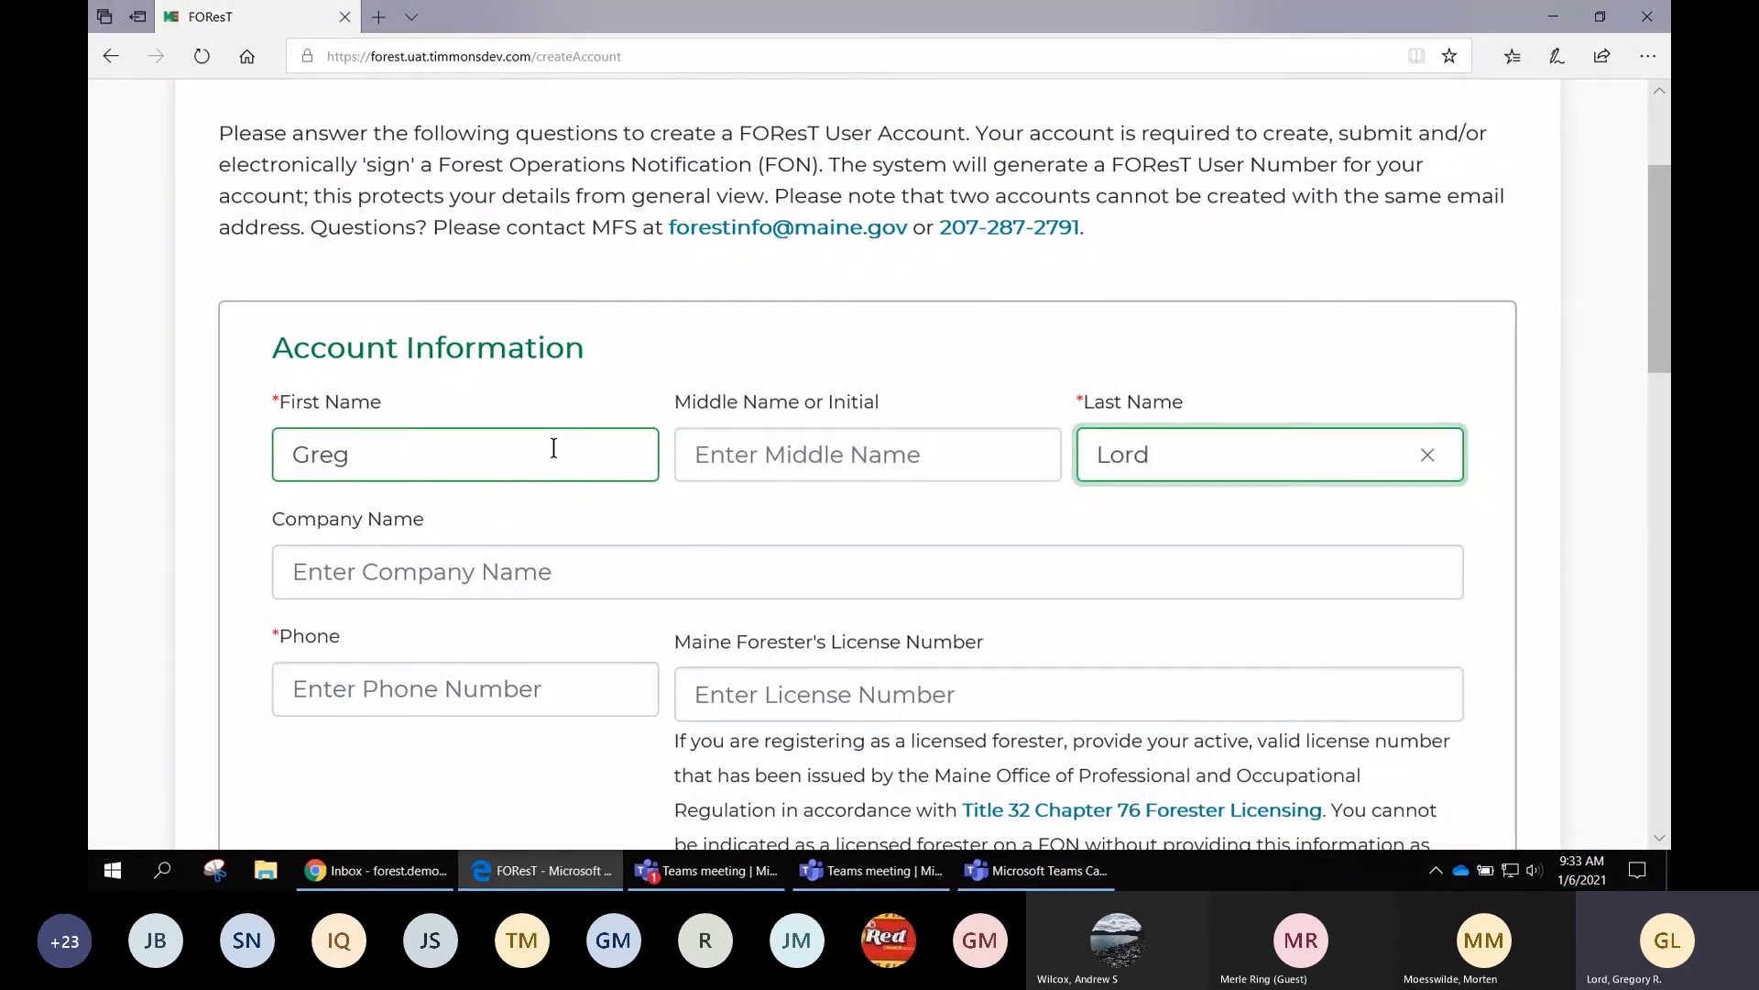
pyautogui.press('Tab')
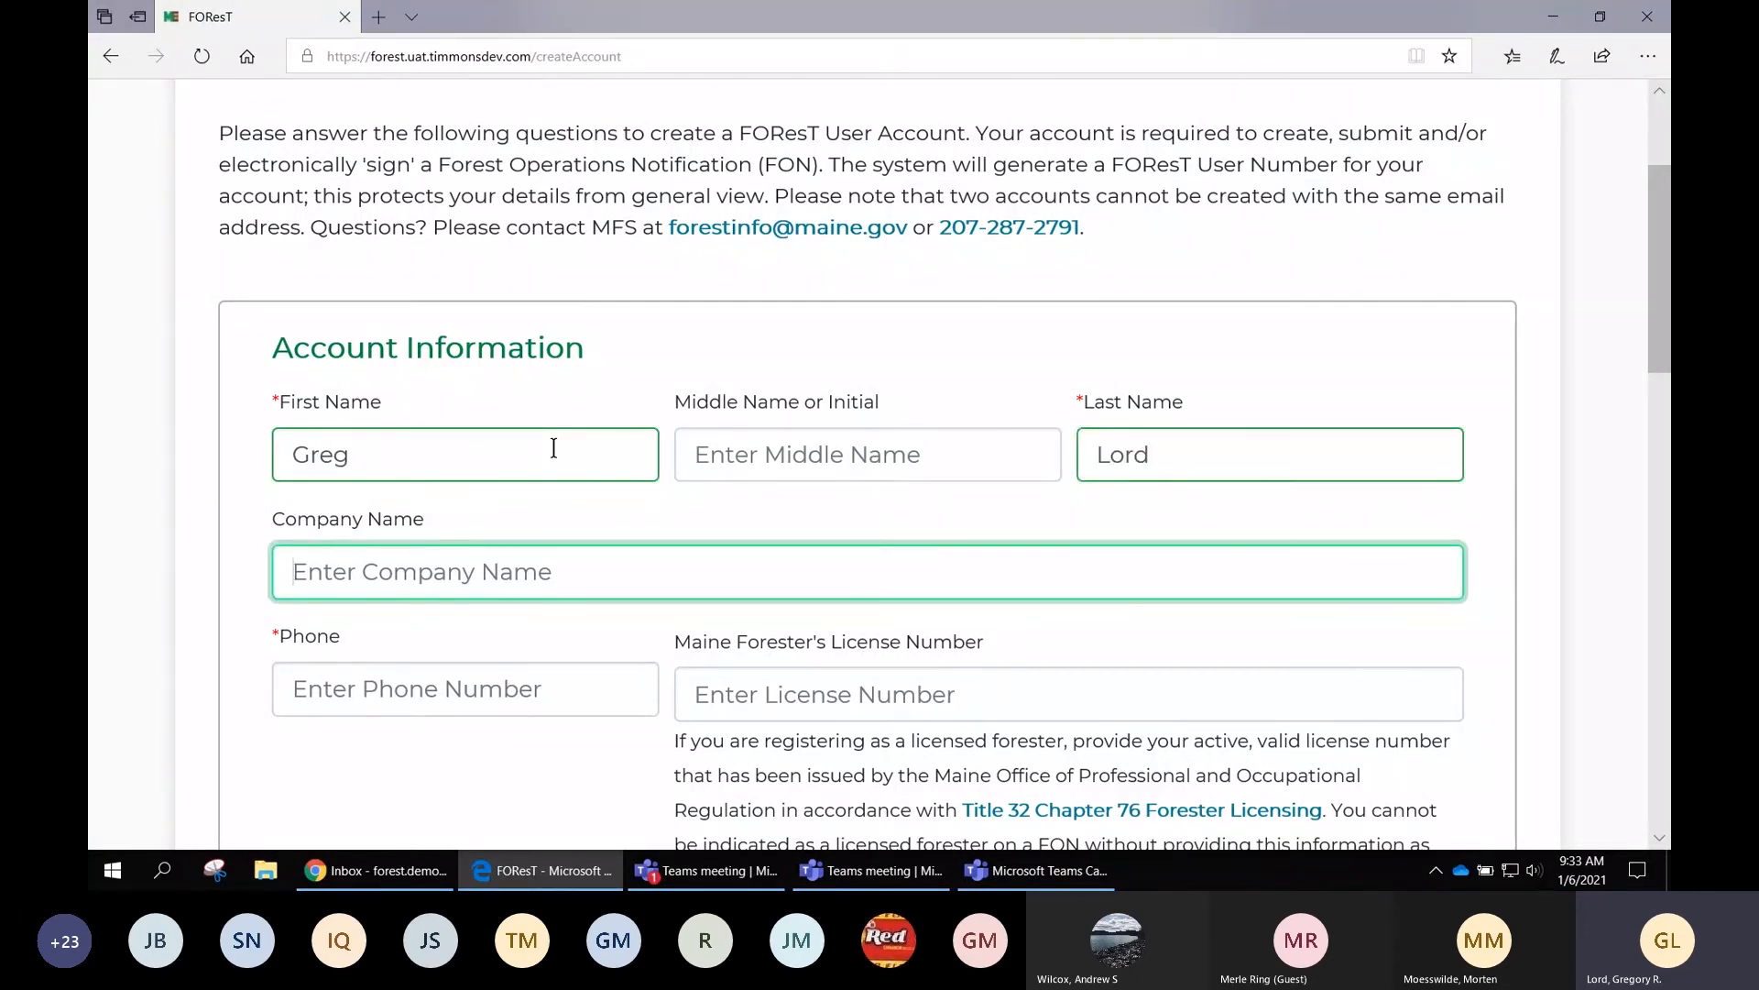
pyautogui.press('Tab')
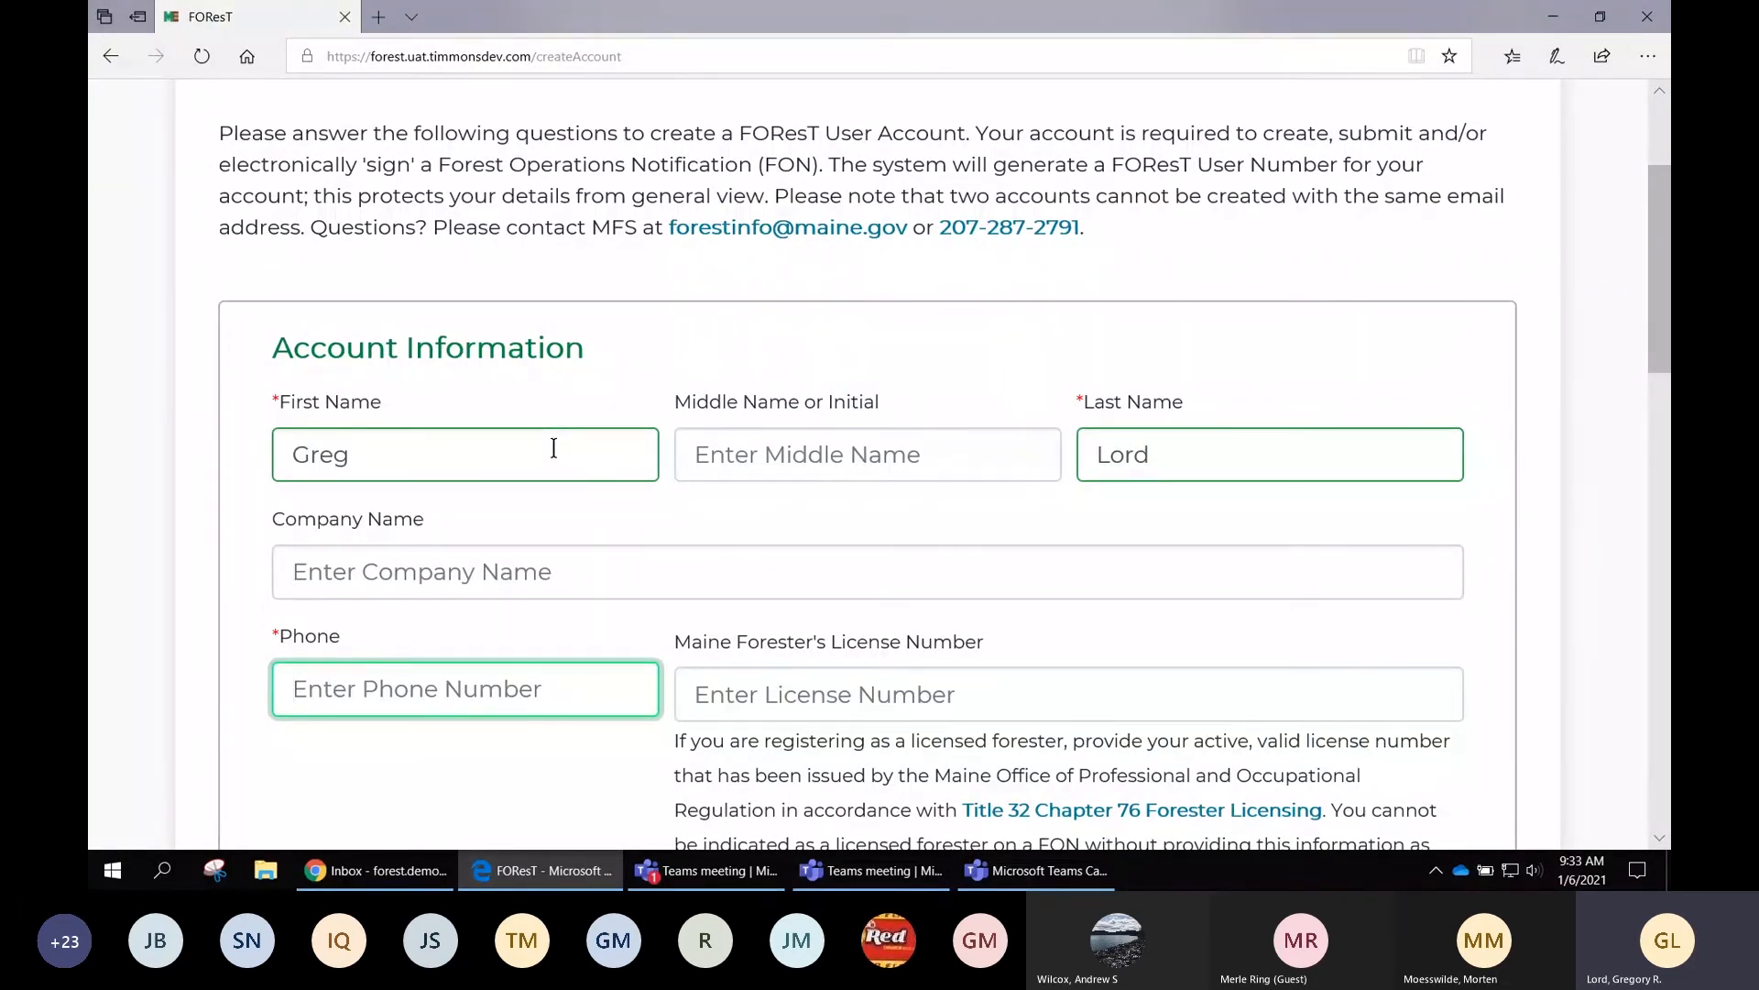
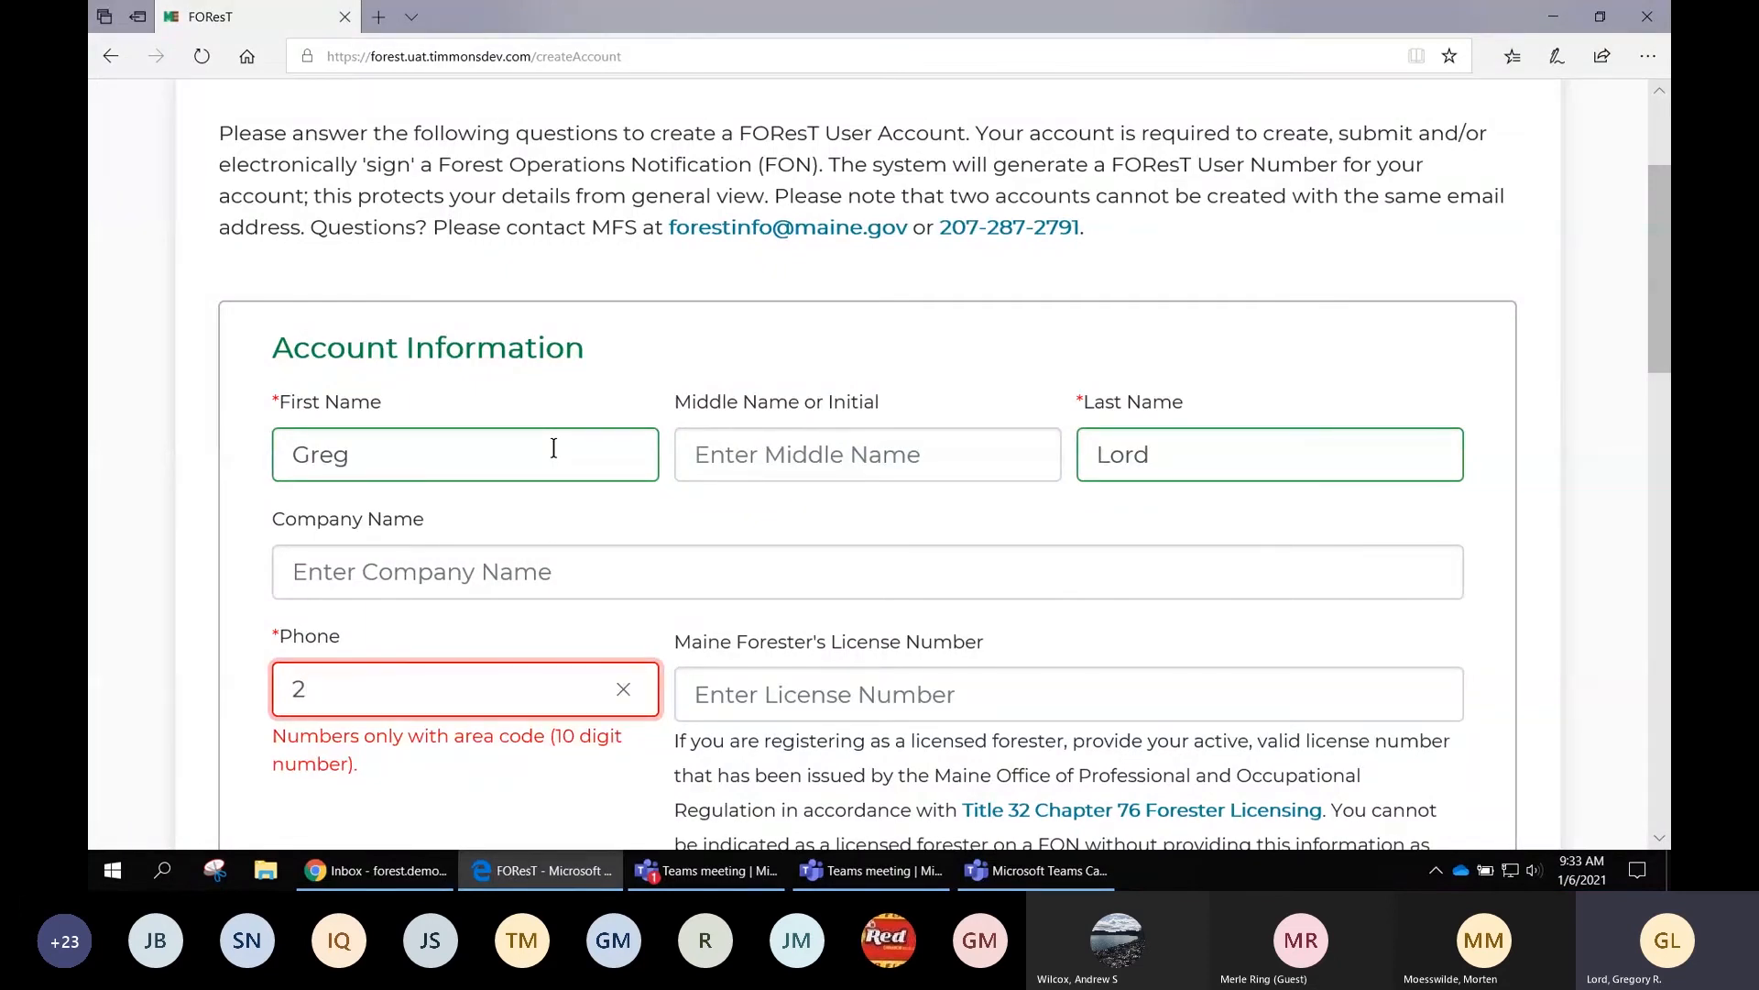
# Enter the 10-digit phone number after checking the required phone format
pyautogui.scroll(-1, 551, 628)
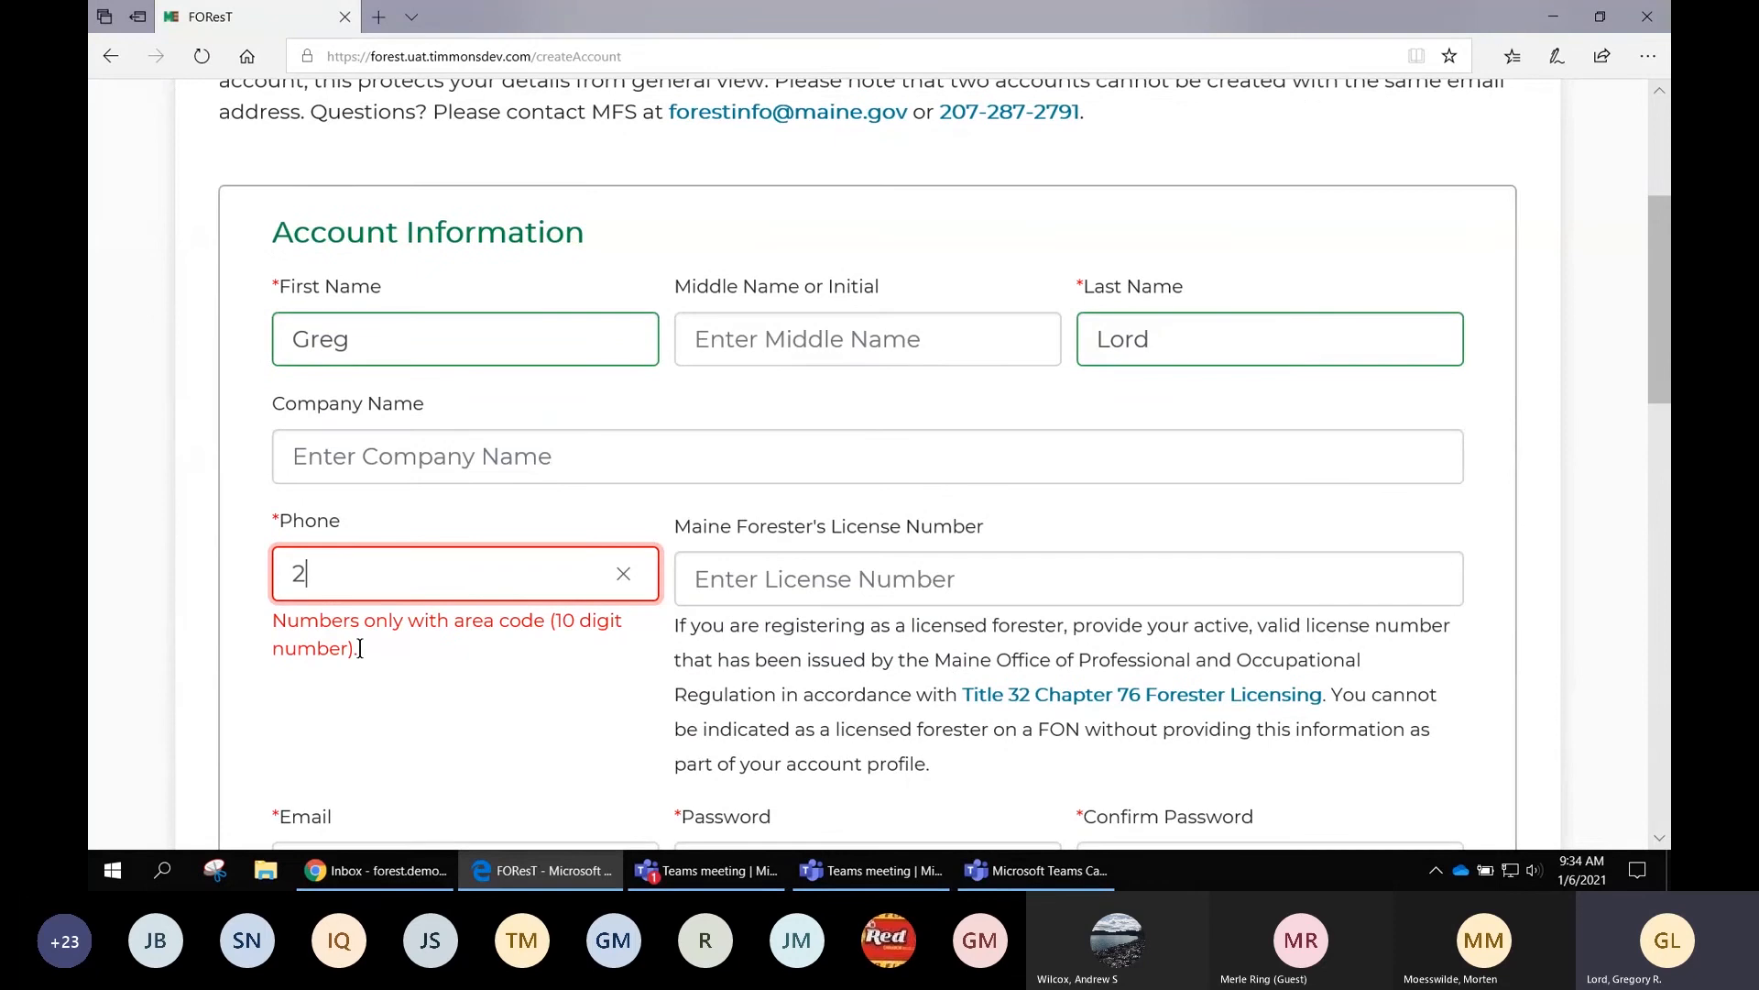
pyautogui.moveTo(360, 647); pyautogui.dragTo(263, 624)
pyautogui.click(322, 574)
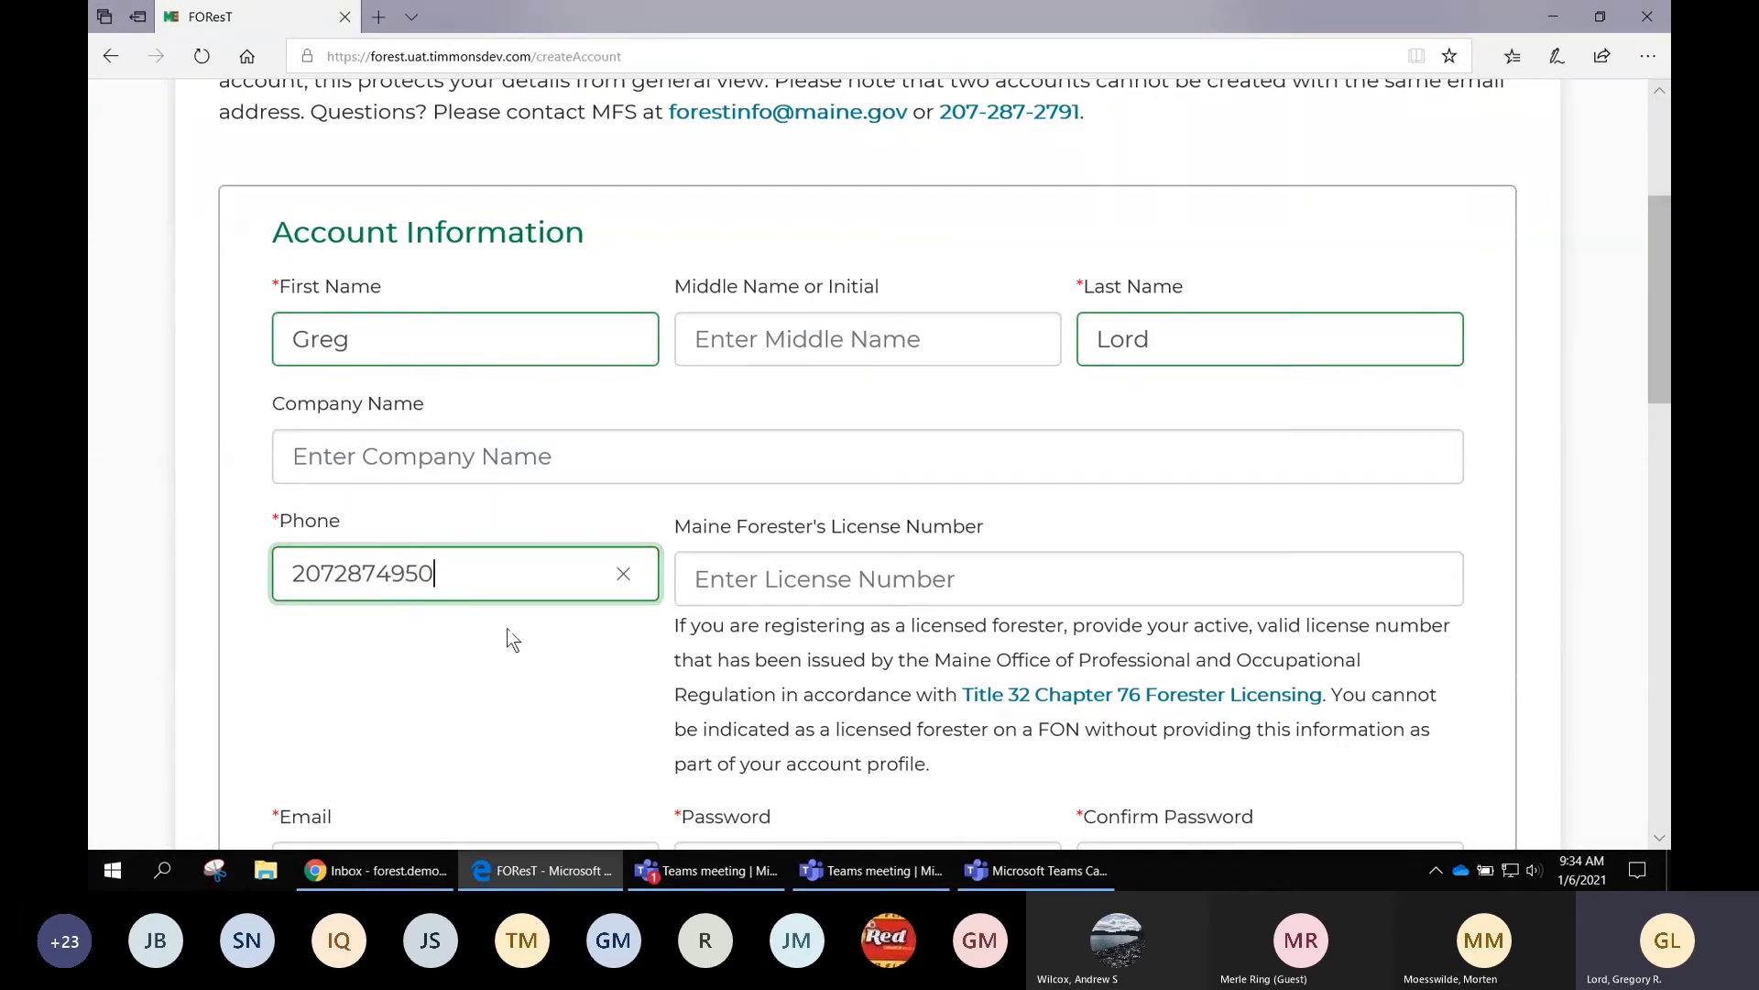
pyautogui.click(856, 586)
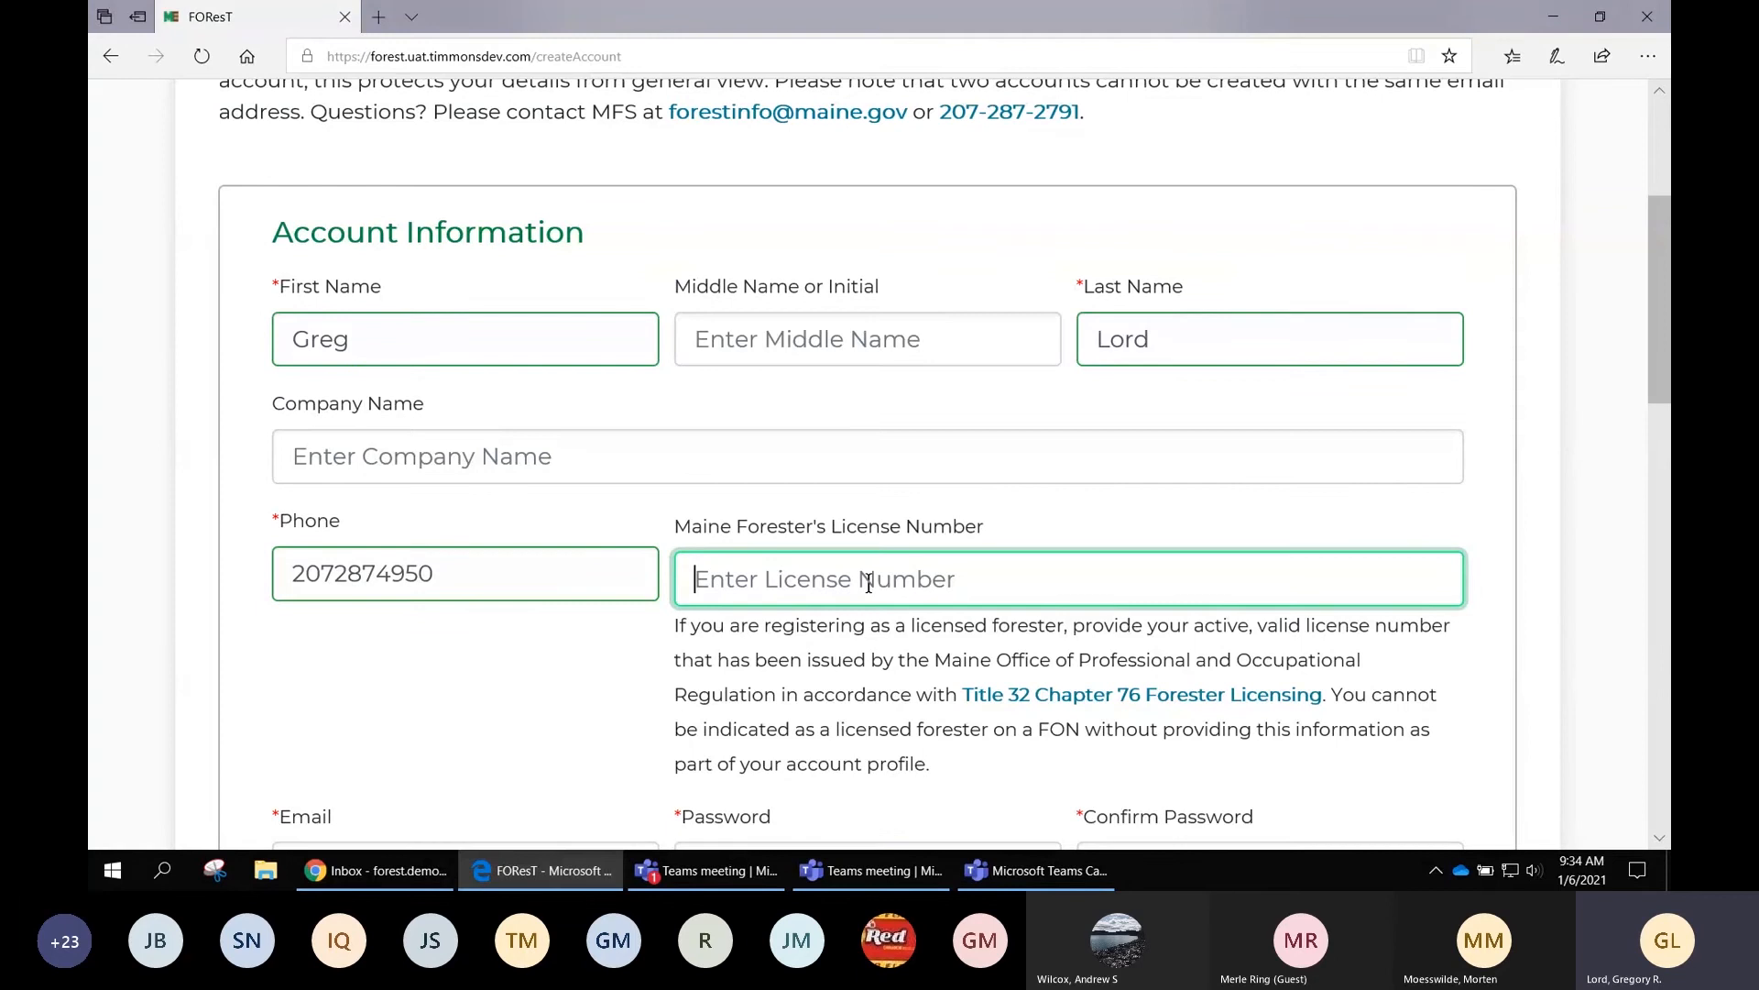
pyautogui.scroll(-4, 869, 583)
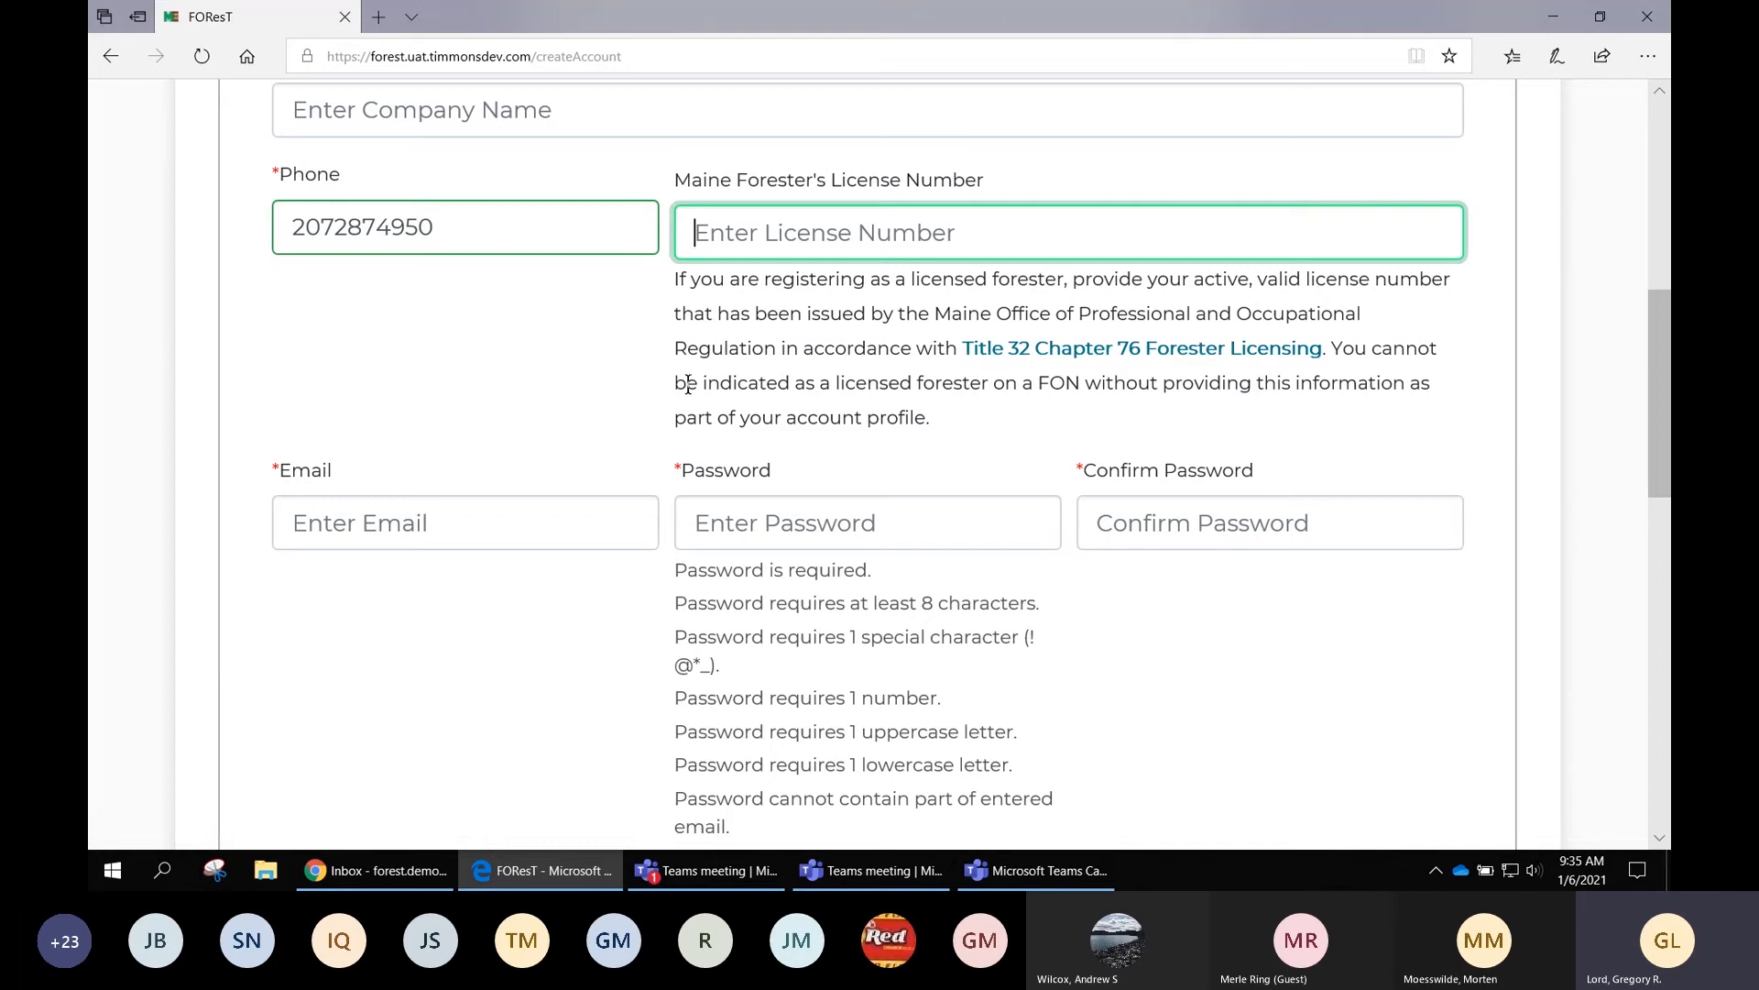
# Fill in the account's email address and move on to the Password field
pyautogui.click(470, 521)
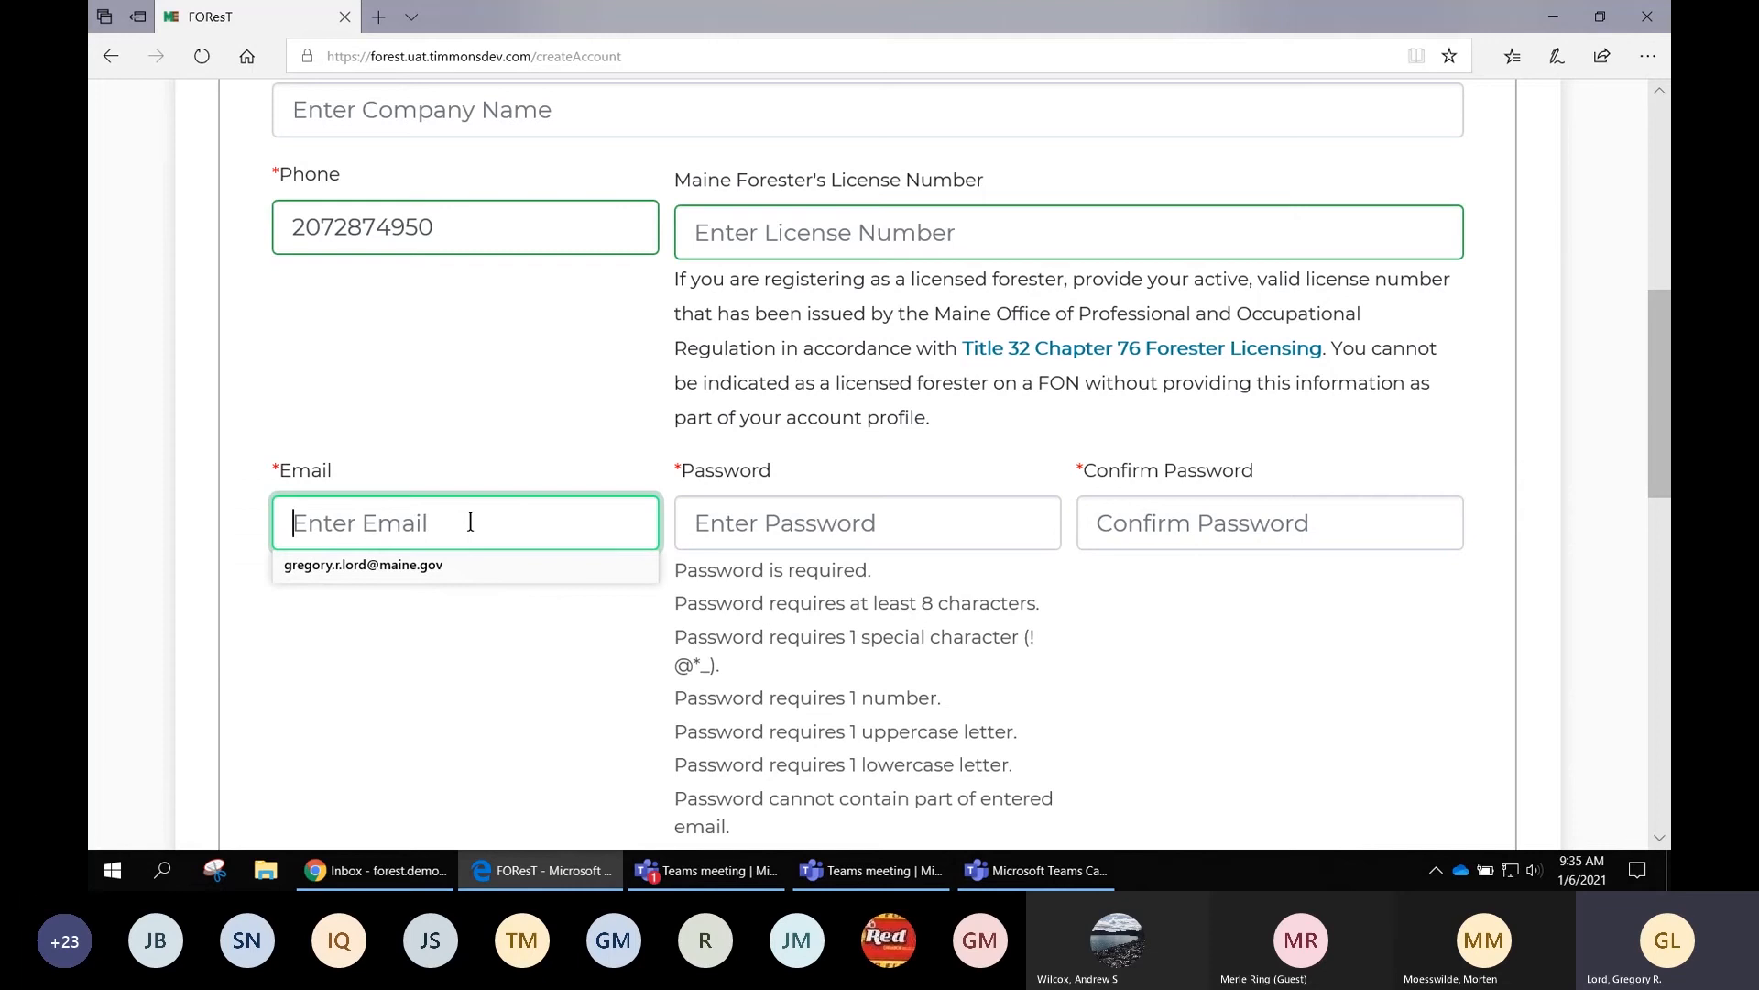
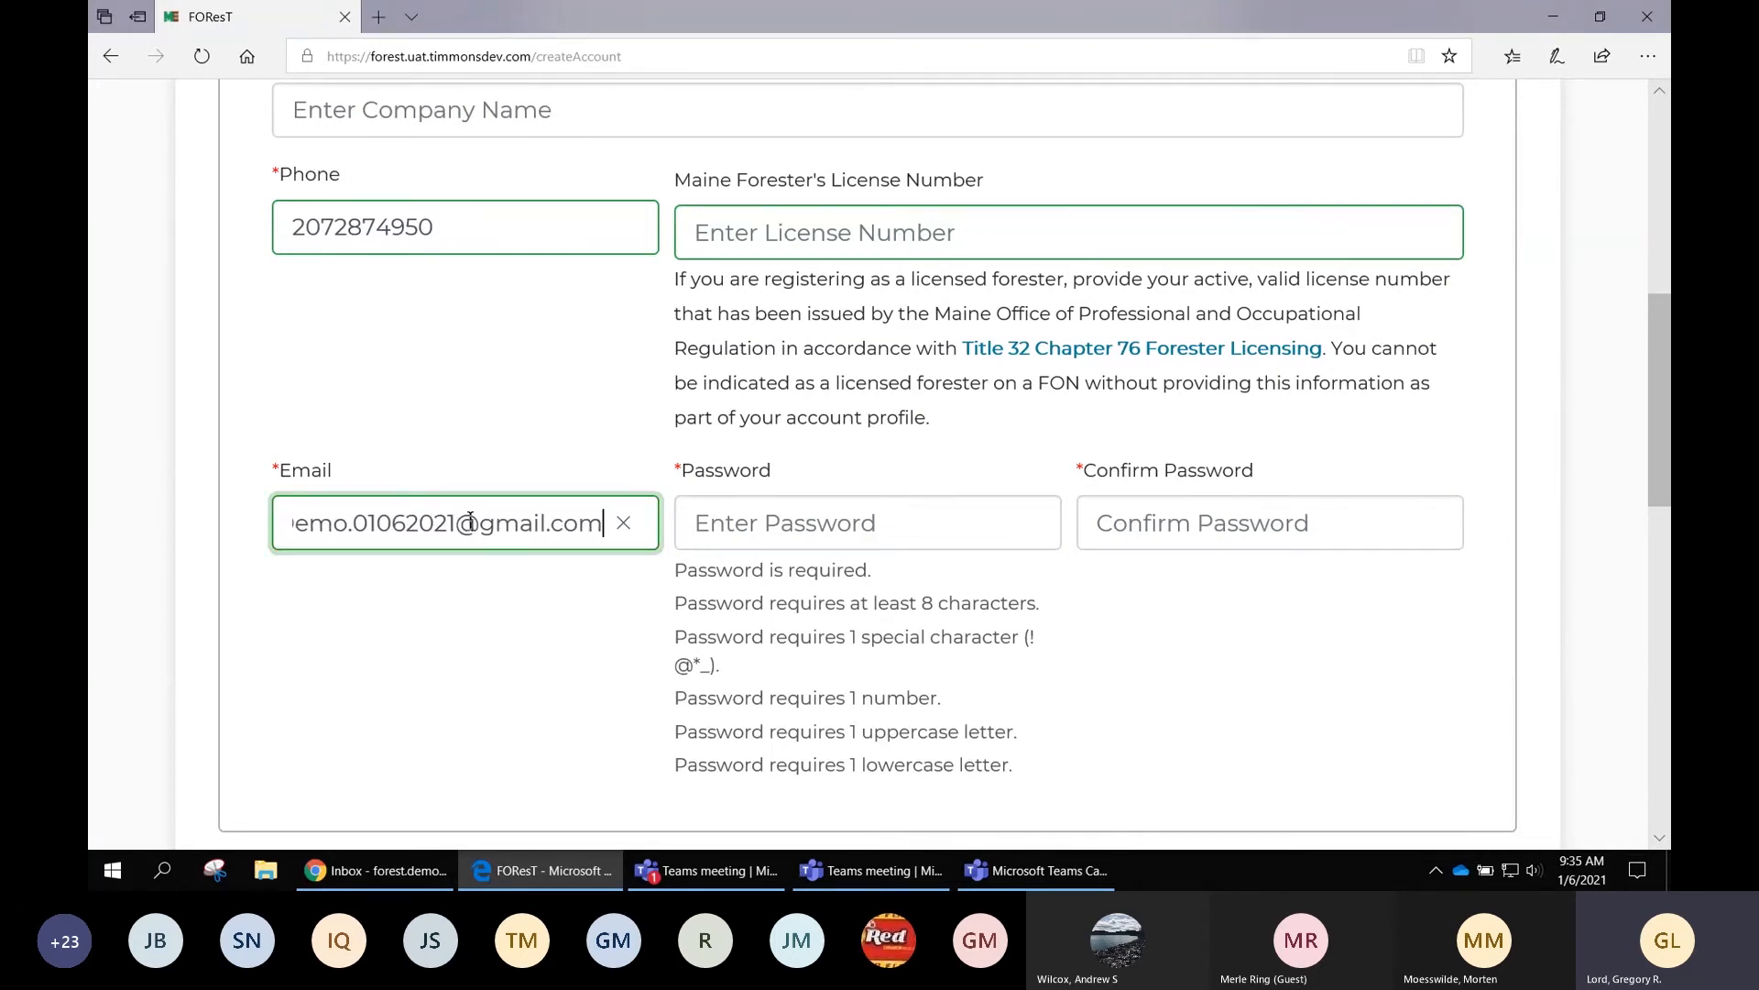
pyautogui.press('Tab')
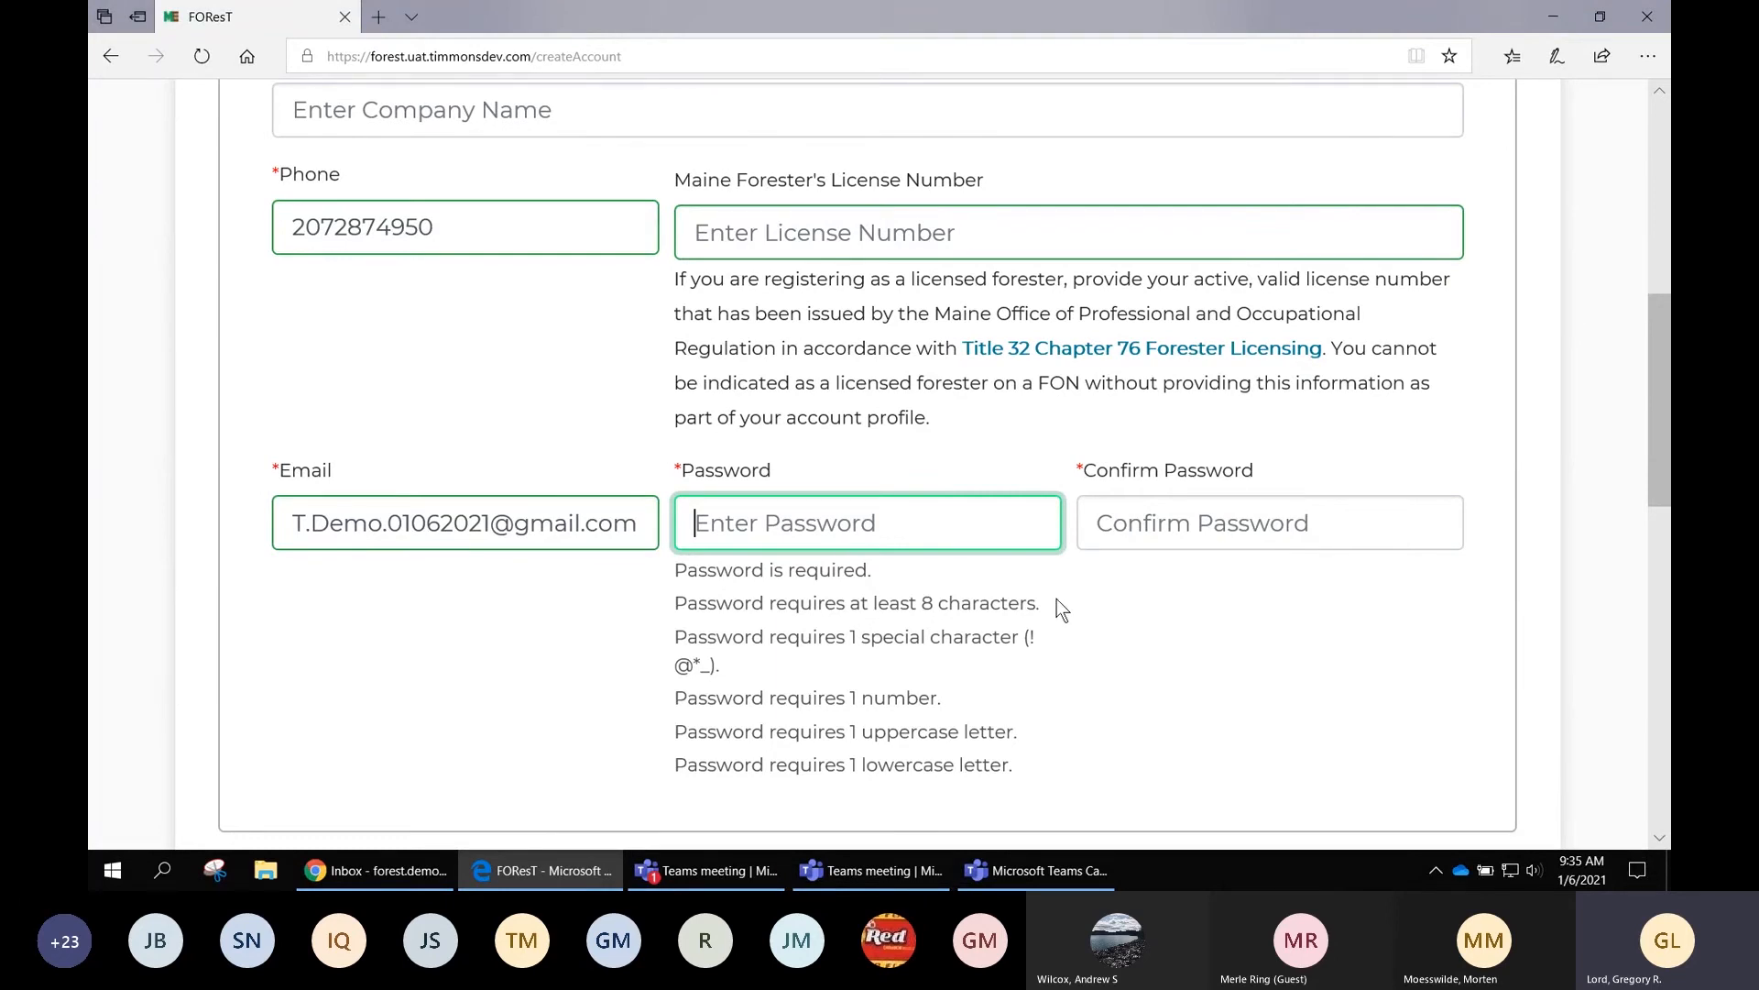
# Replace the first attempt with a rule-compliant password and retype it in Confirm Password
pyautogui.write('Te')
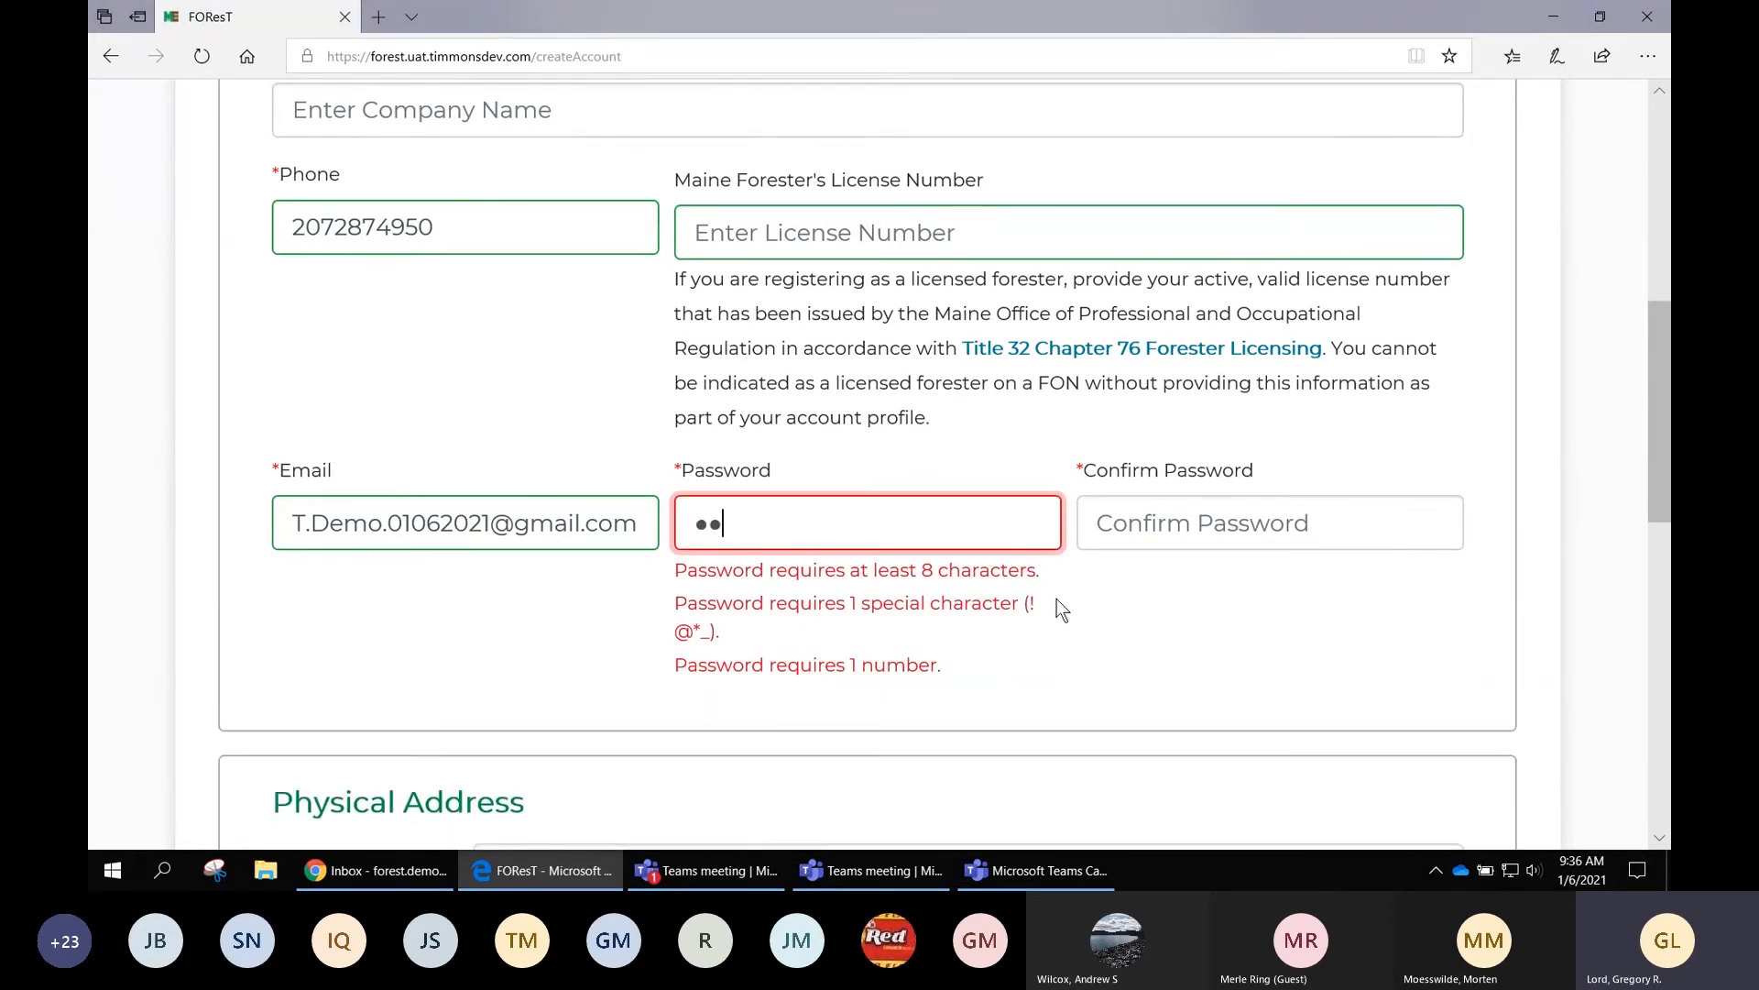
pyautogui.write('st1!')
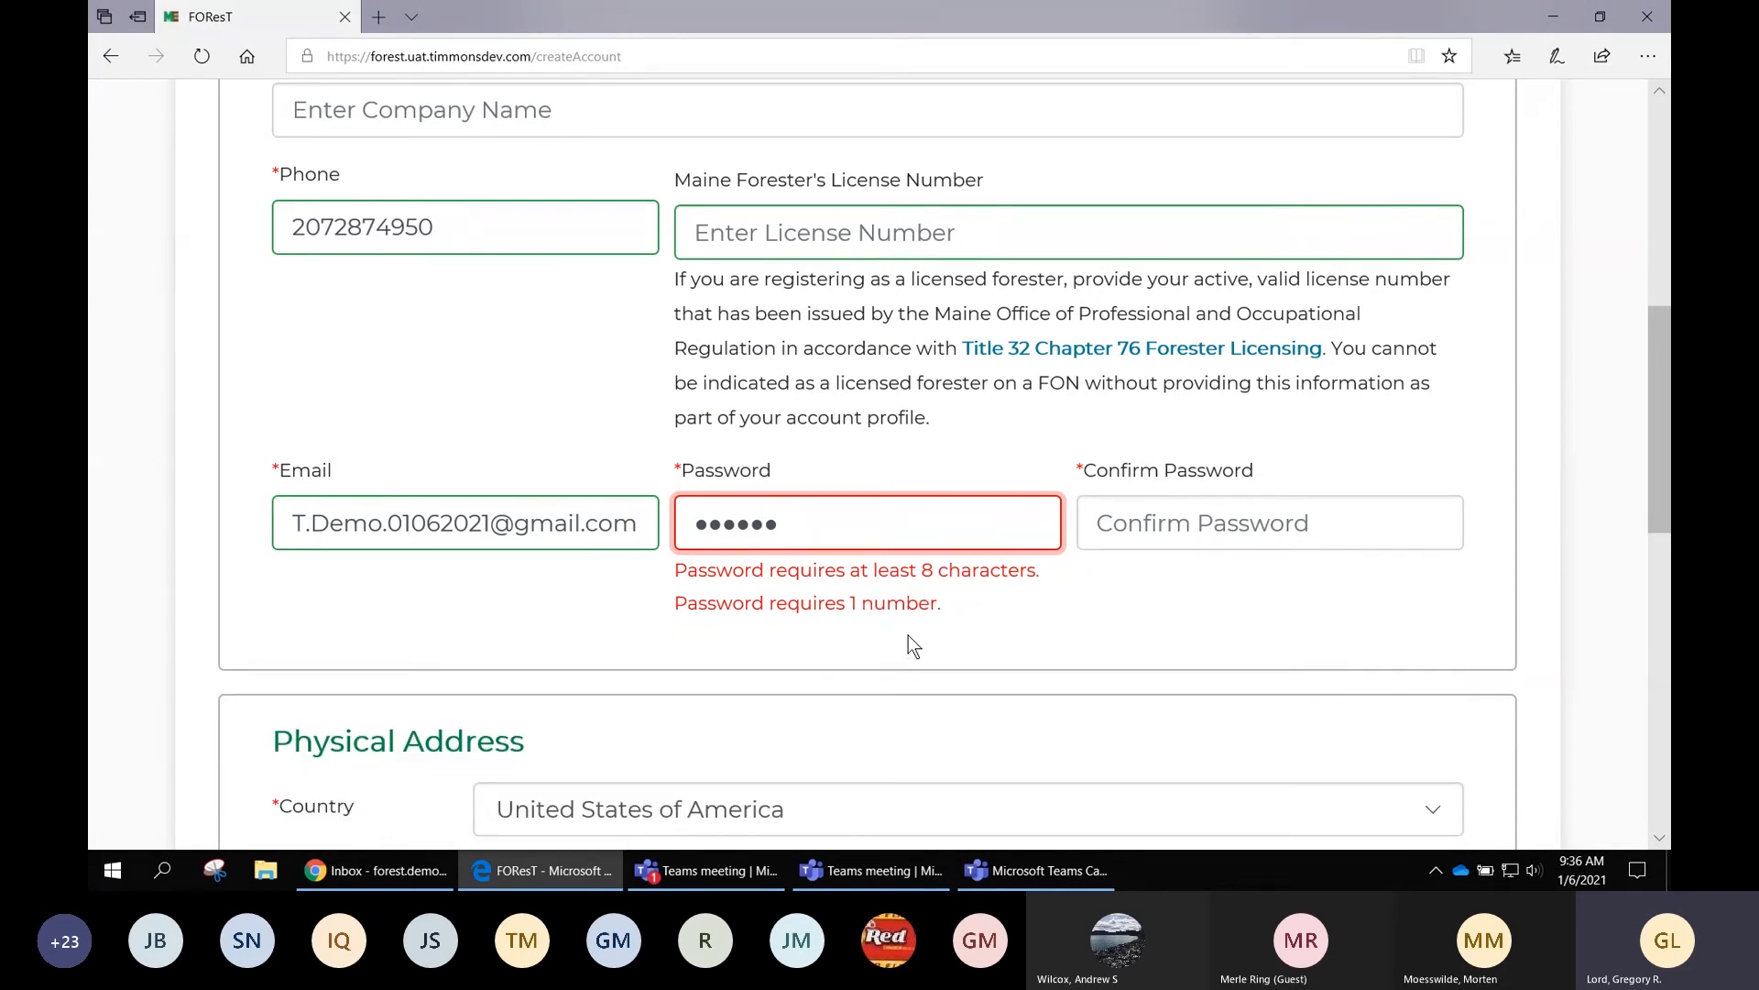
pyautogui.write('a1')
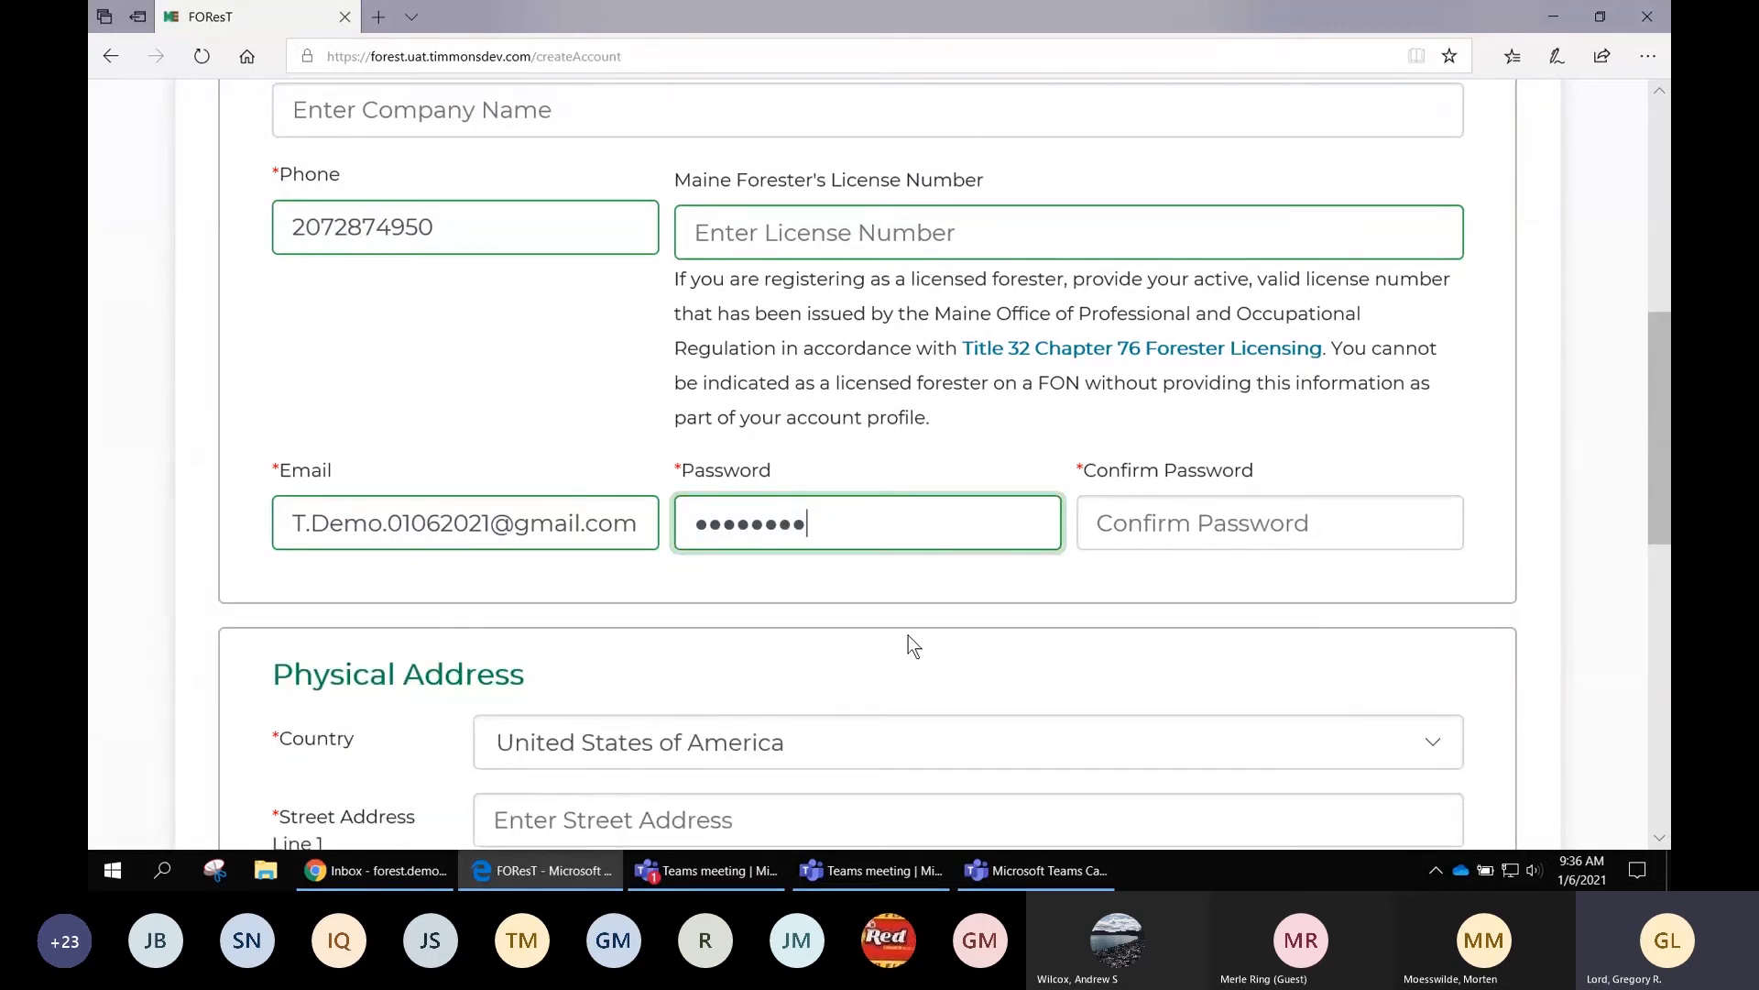
pyautogui.press('BackSpace')
pyautogui.press('BackSpace')
pyautogui.press('BackSpace')
pyautogui.press('BackSpace')
pyautogui.press('BackSpace')
pyautogui.press('BackSpace')
pyautogui.press('BackSpace')
pyautogui.press('BackSpace')
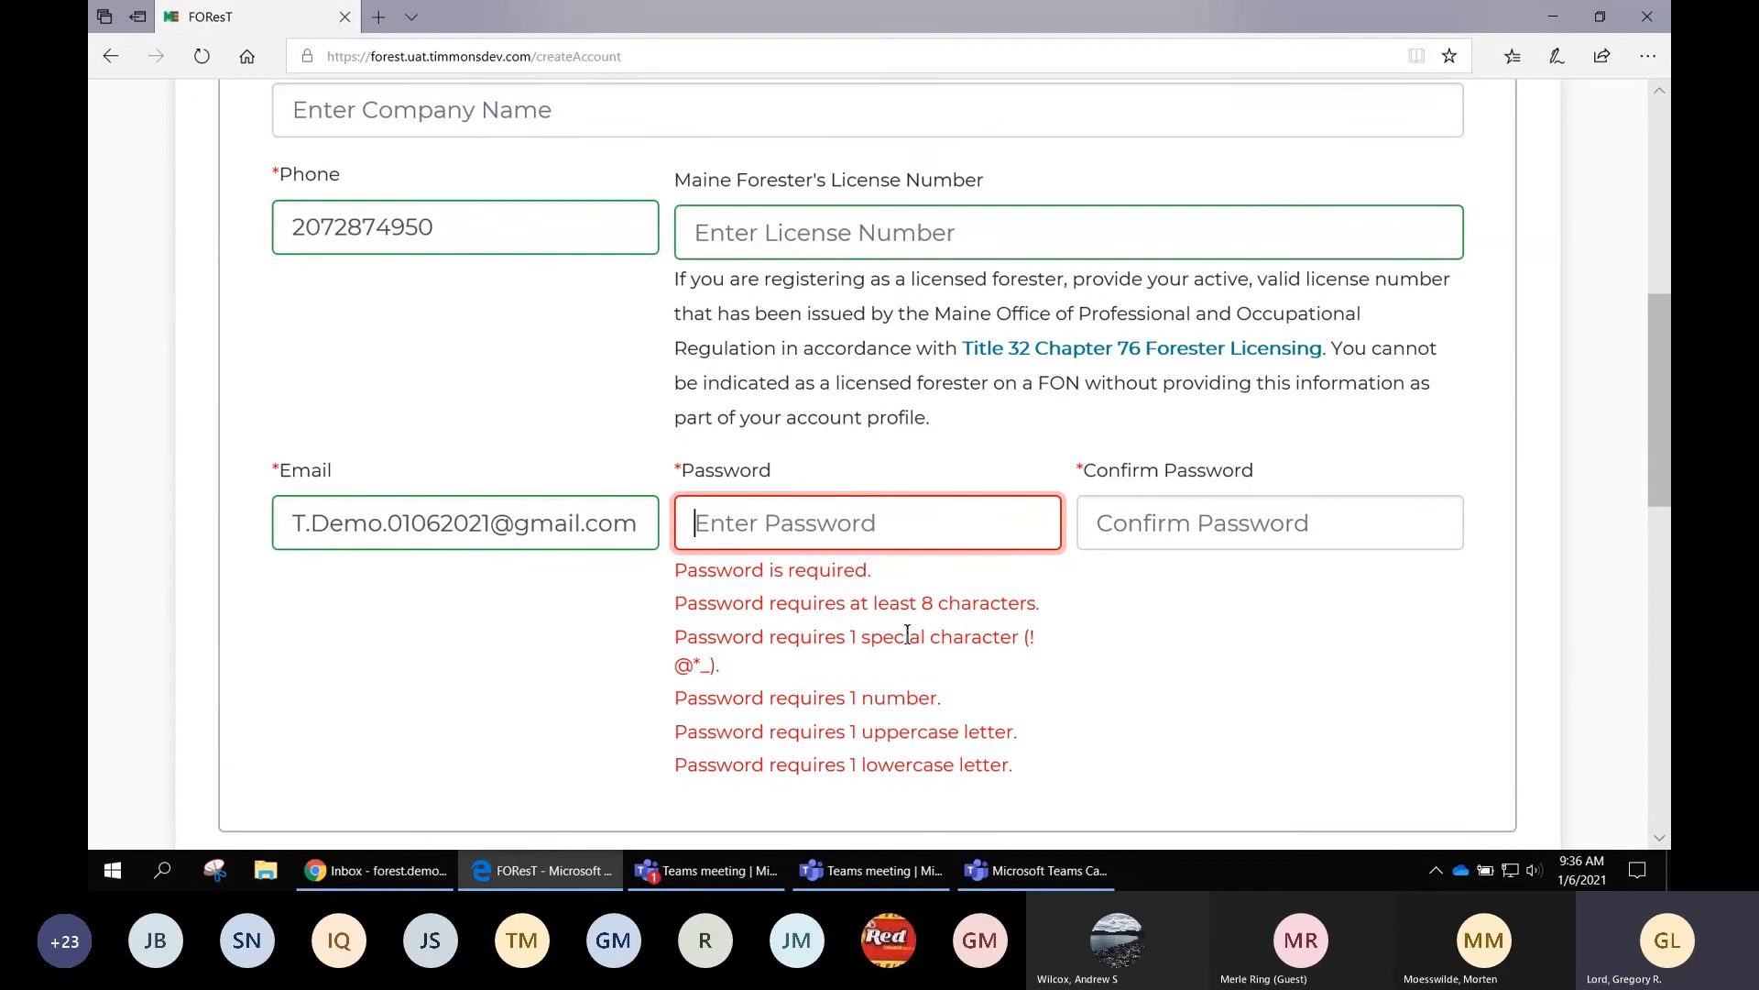
pyautogui.write('Tests!')
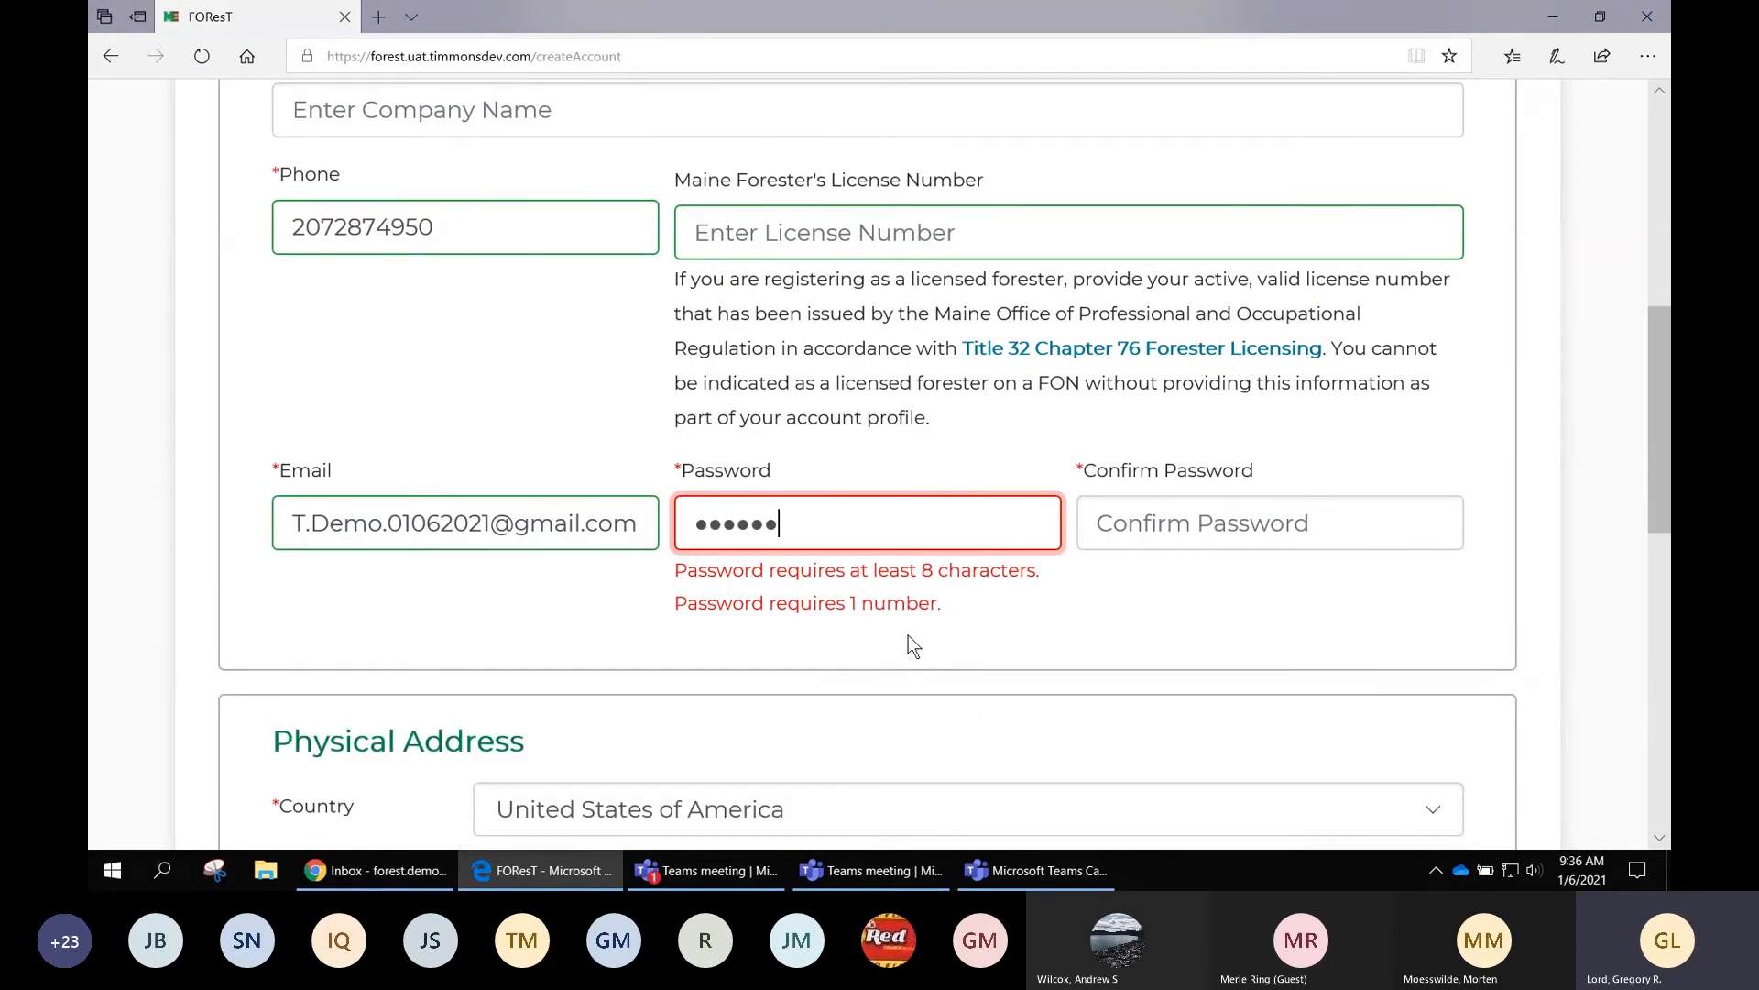
pyautogui.write('1')
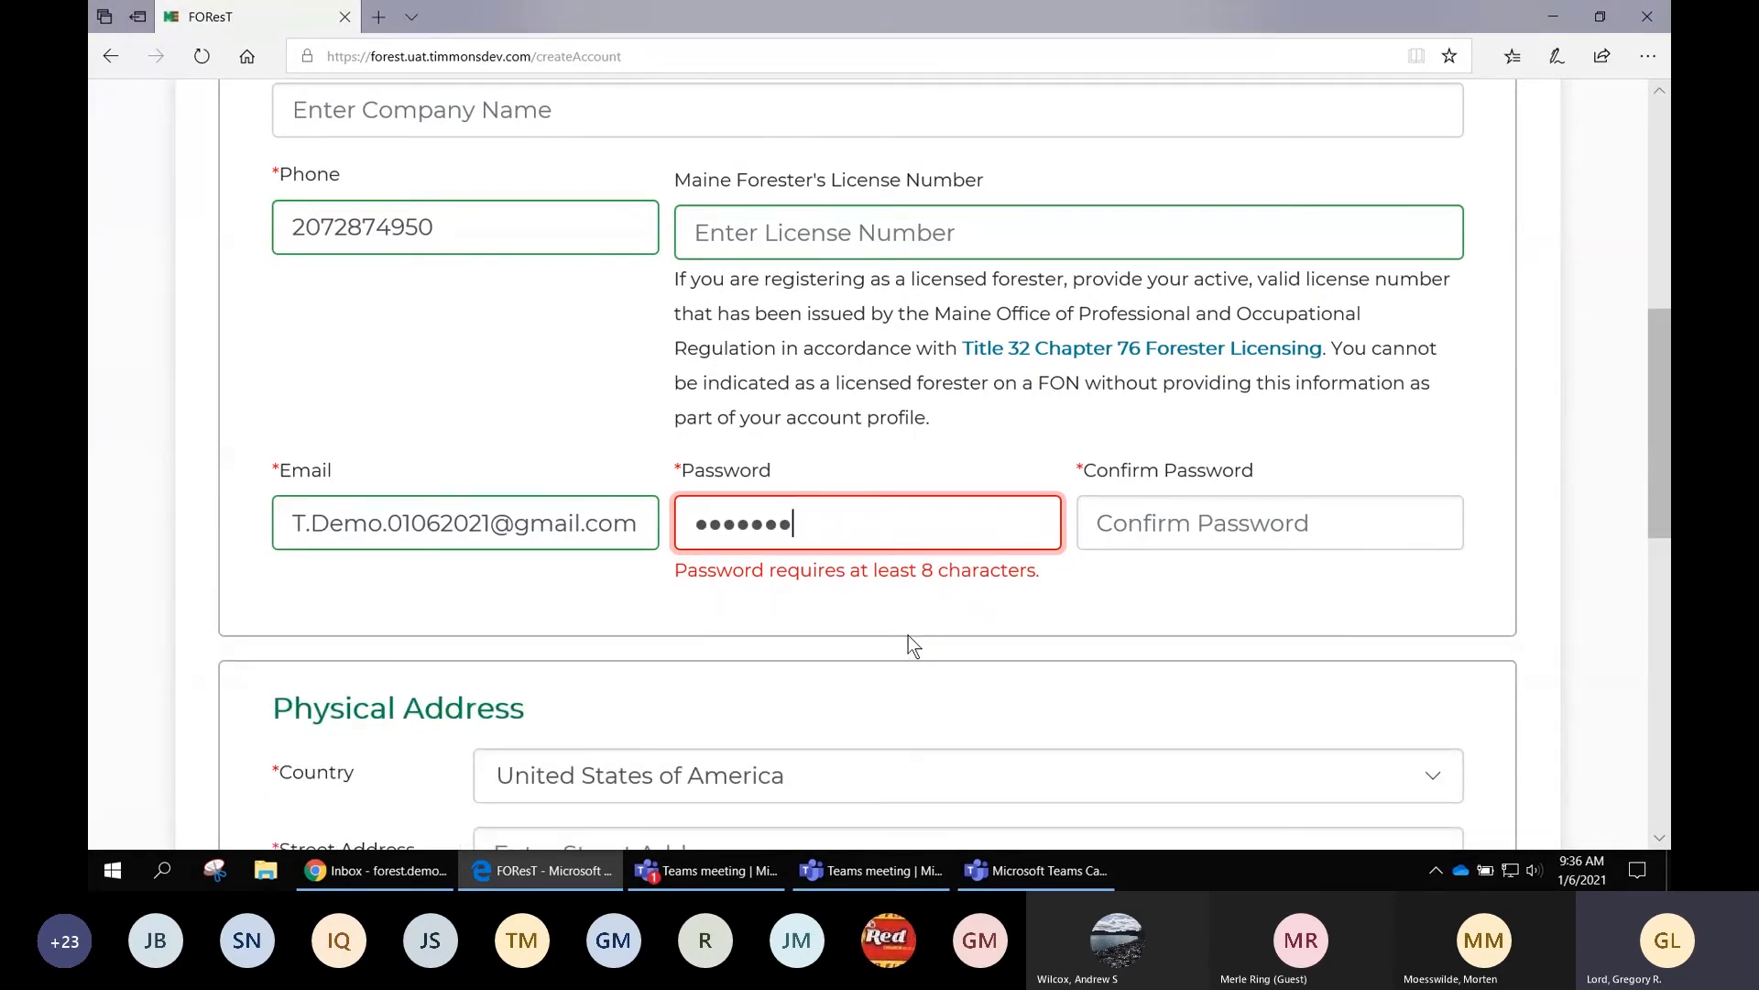
pyautogui.write('2')
pyautogui.press('Tab')
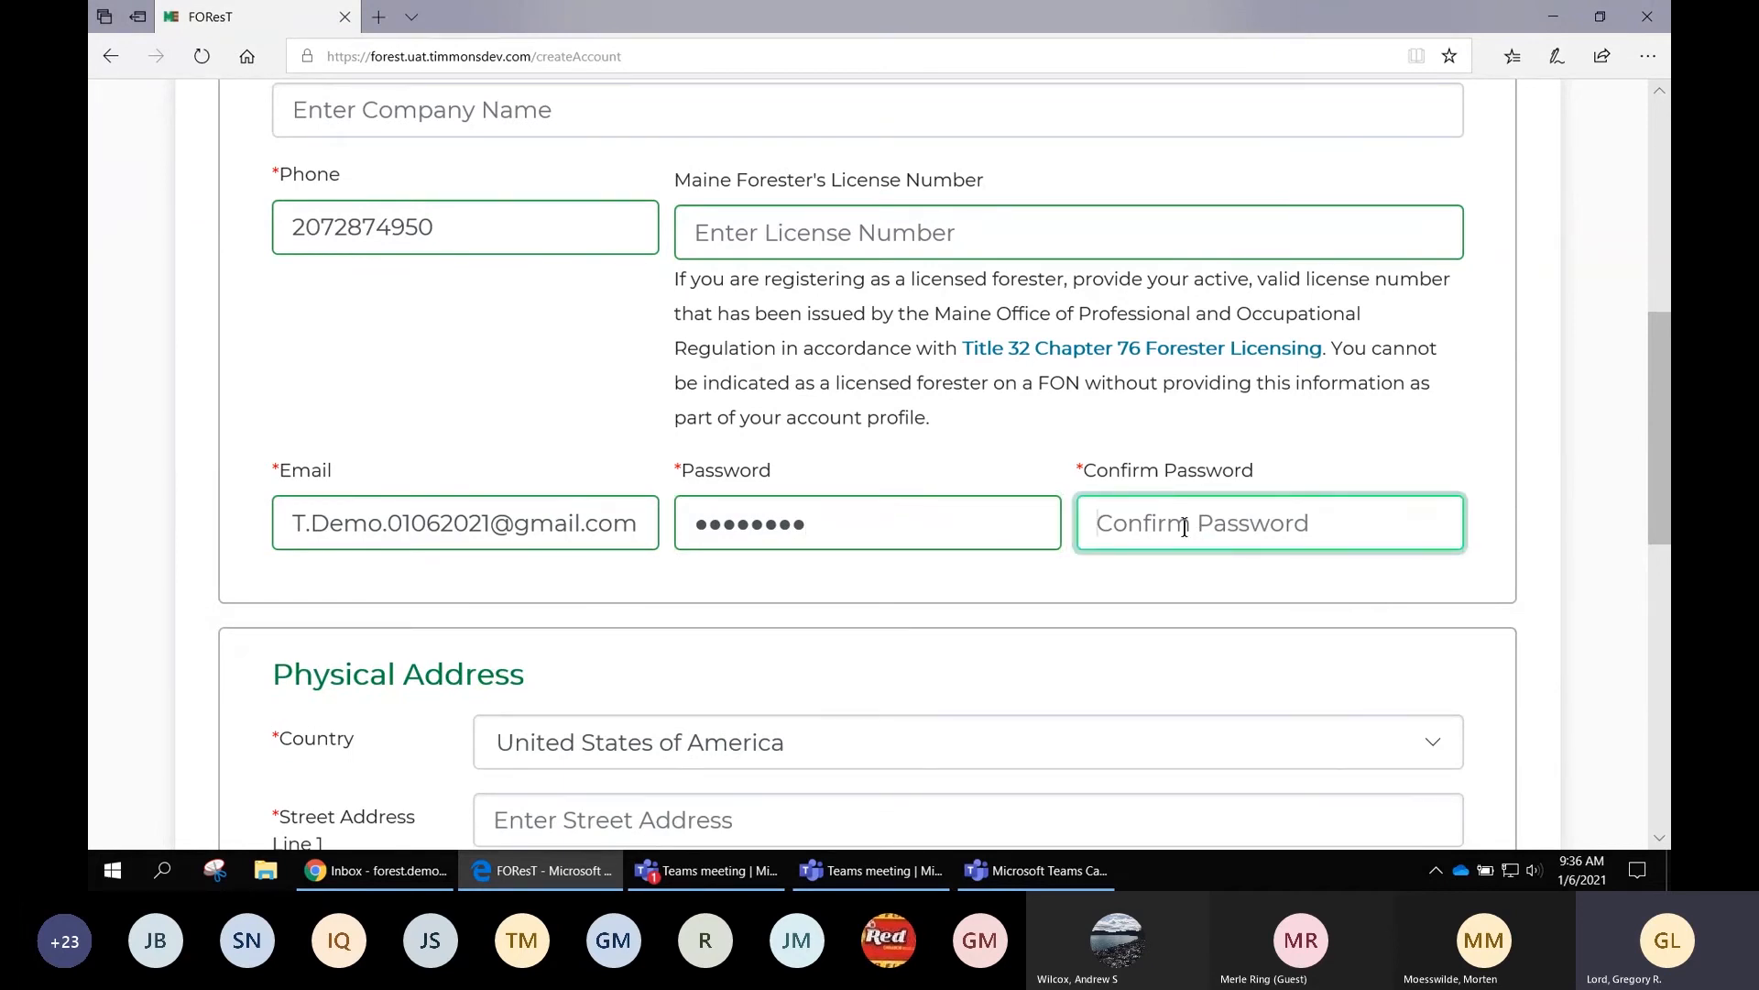
pyautogui.write('•••')
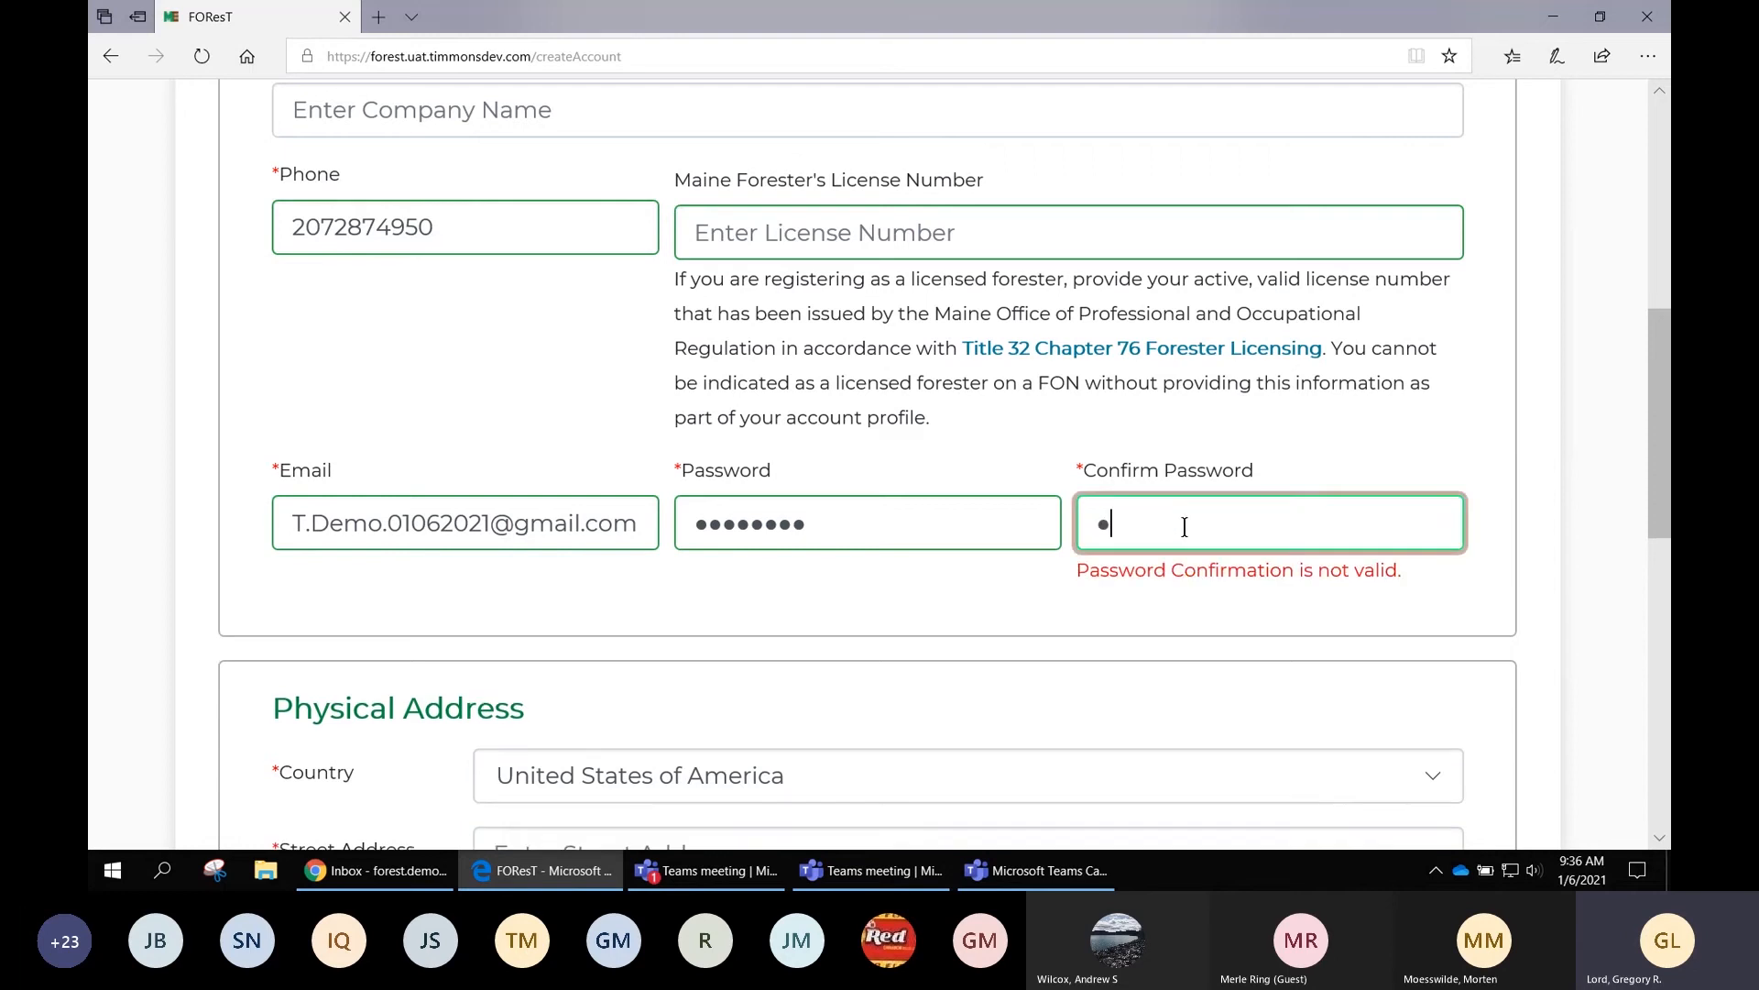
pyautogui.write('•••')
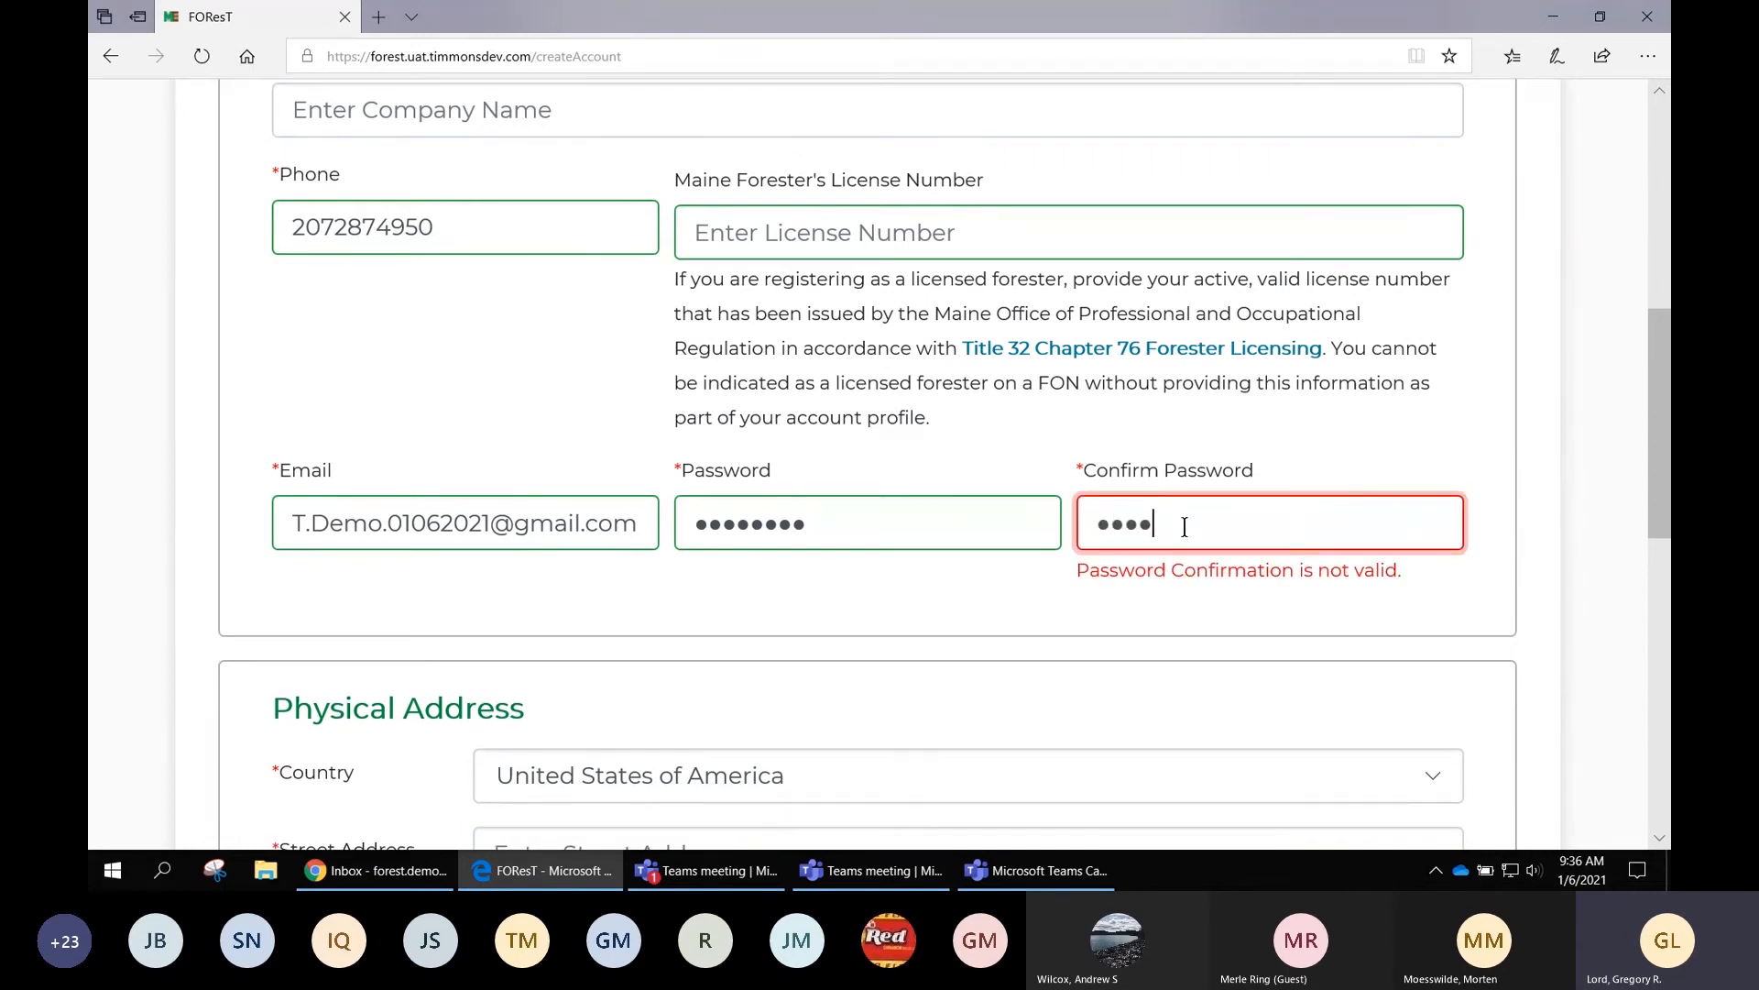
pyautogui.write('••')
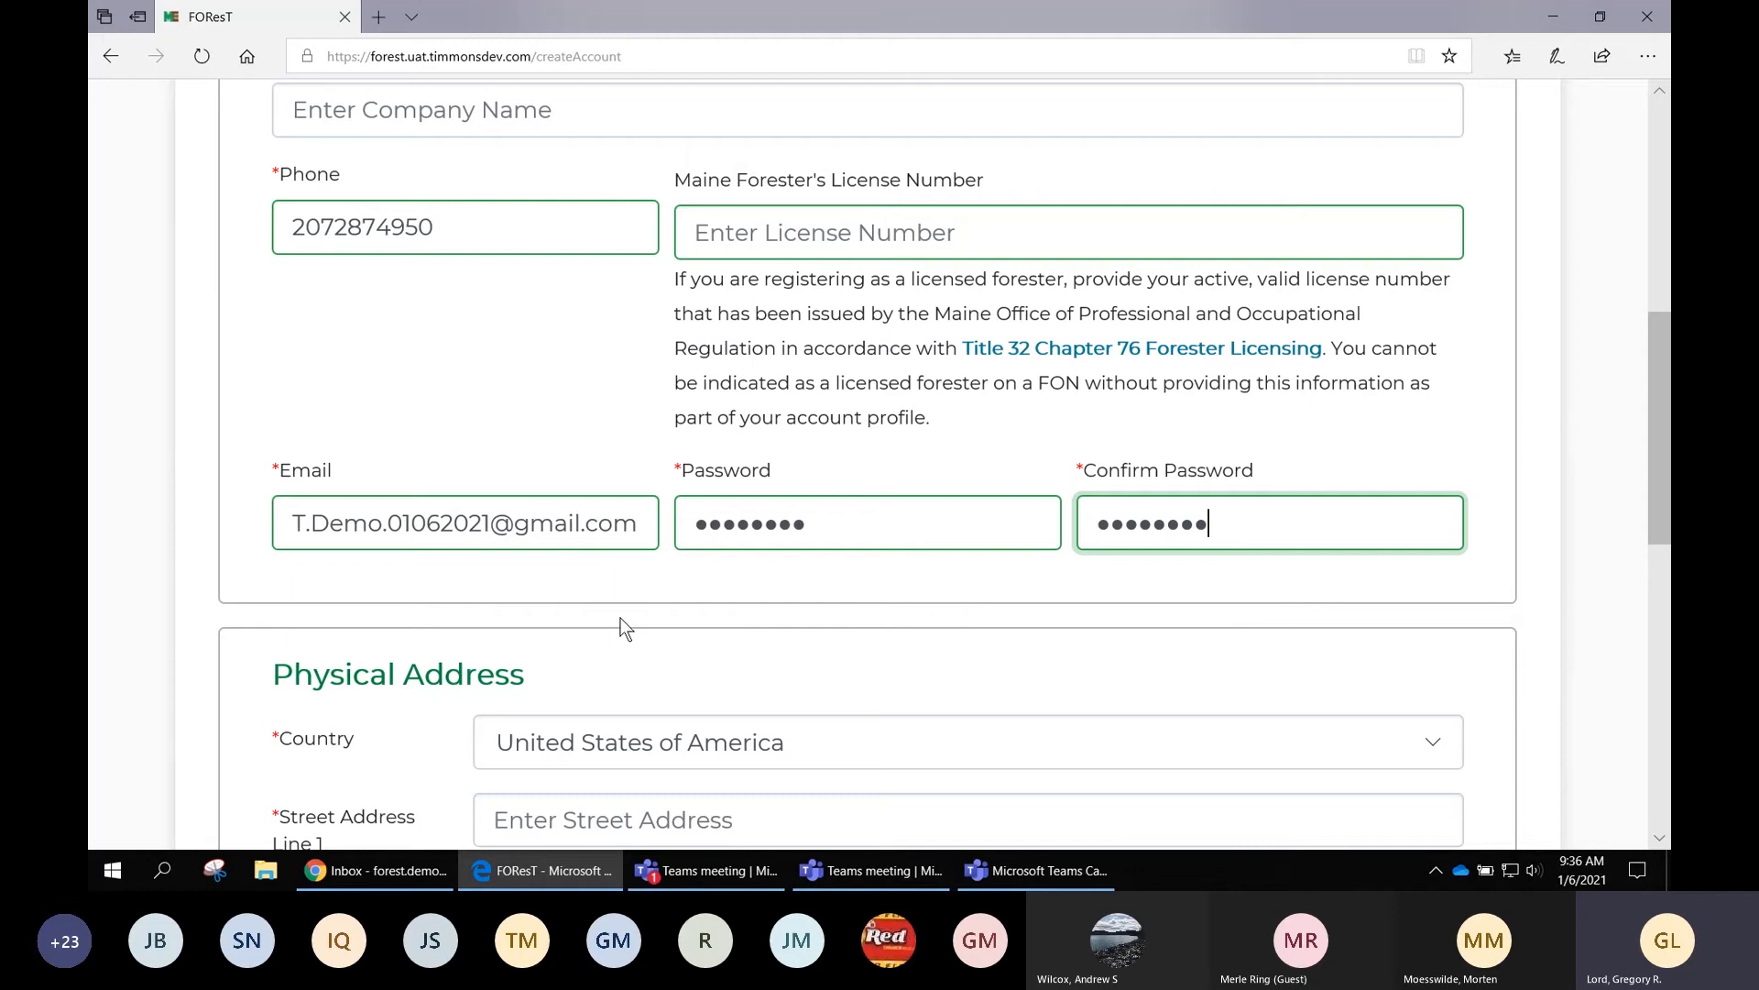
pyautogui.press('Tab')
pyautogui.press('Tab')
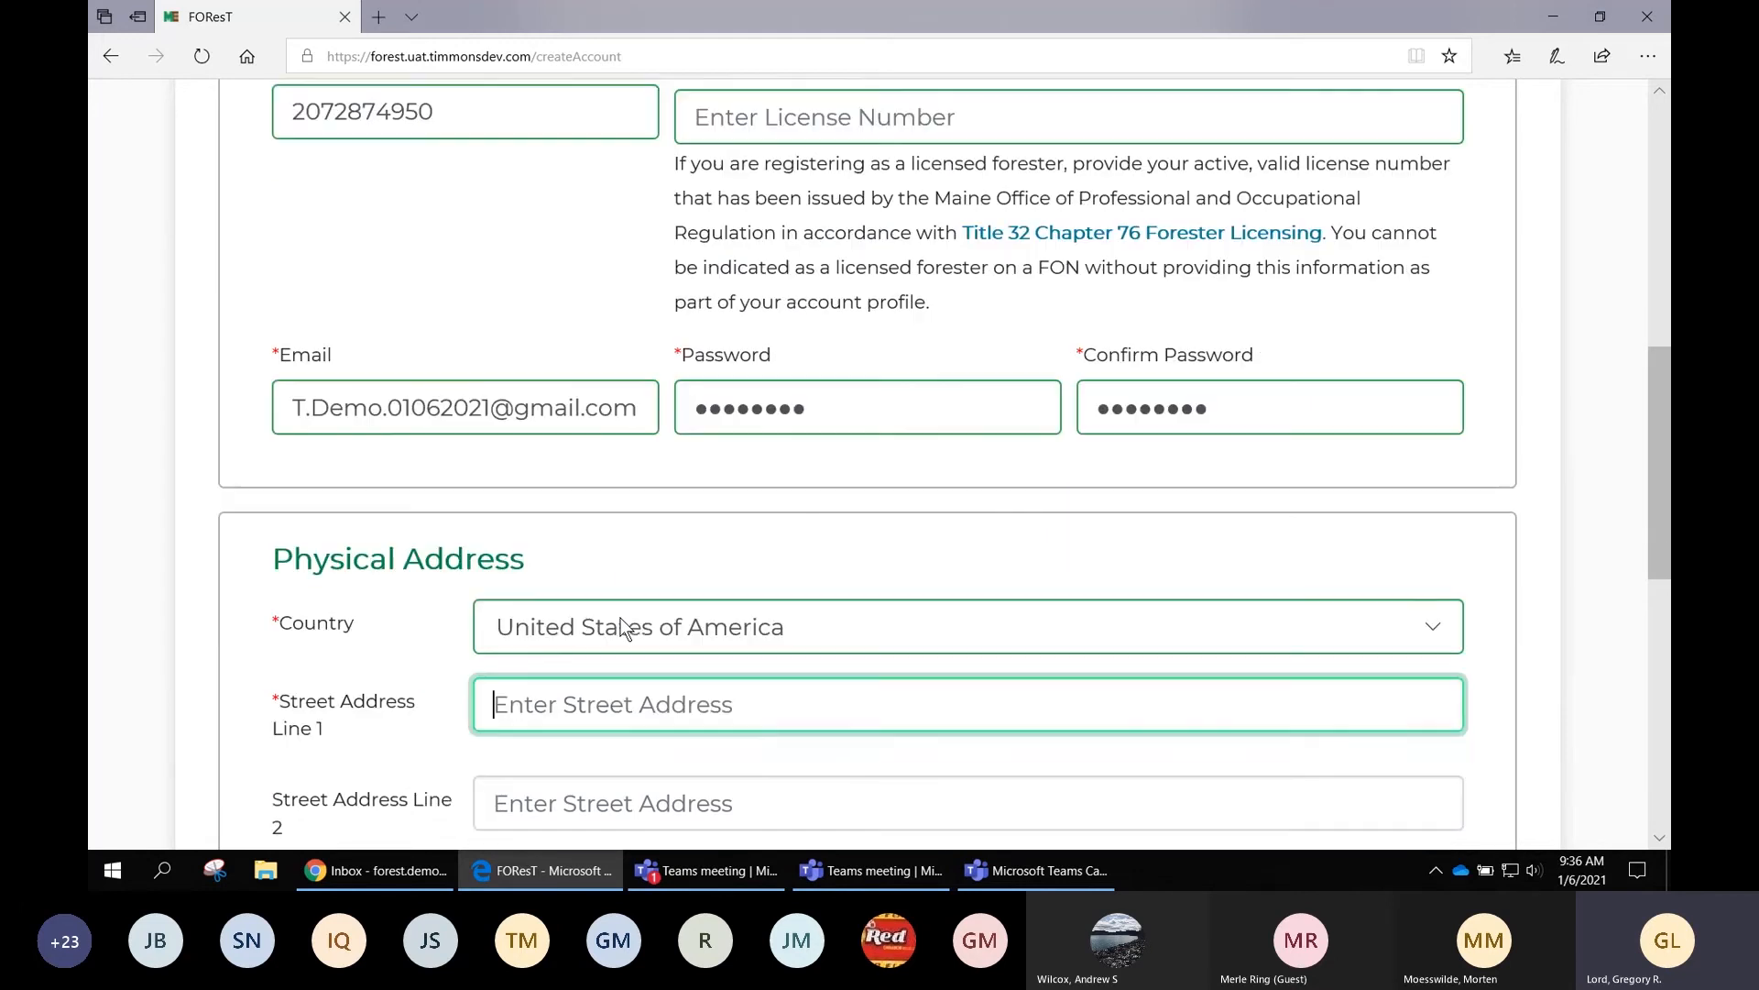
# Fill in the physical street address, city and ZIP code, leaving the state as Maine
pyautogui.scroll(-4, 619, 630)
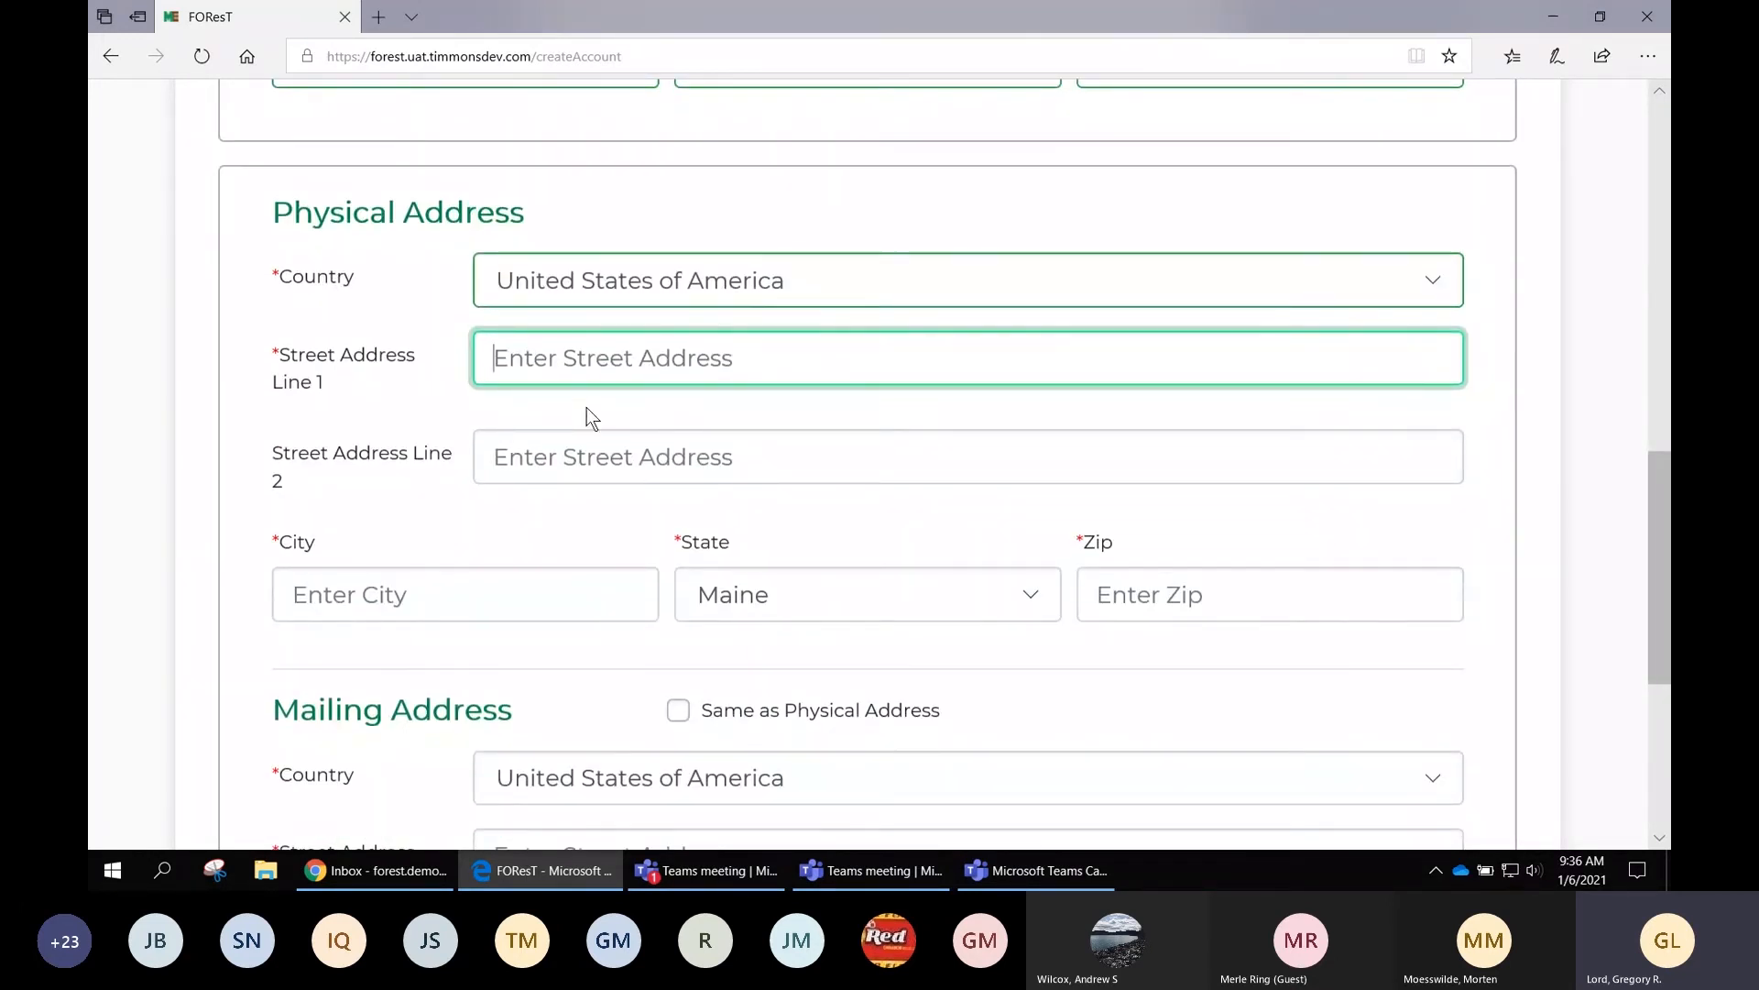
pyautogui.write('123')
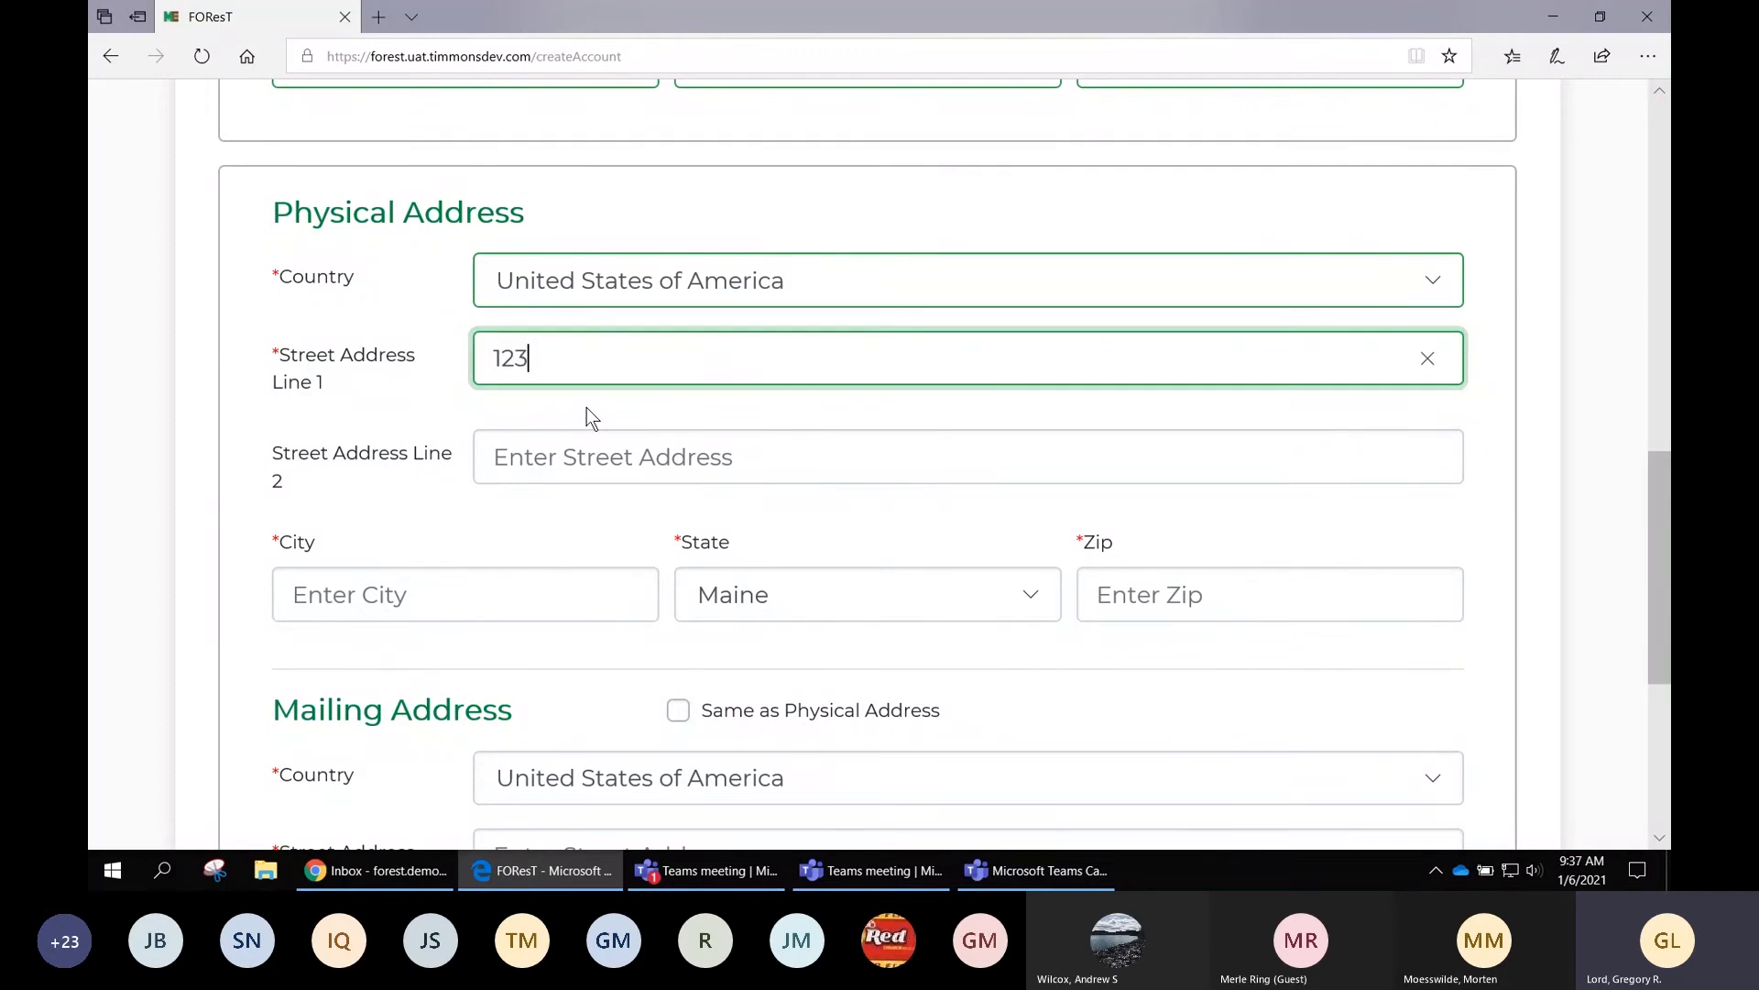
pyautogui.write(' Ro')
pyautogui.write('ad')
pyautogui.press('Tab')
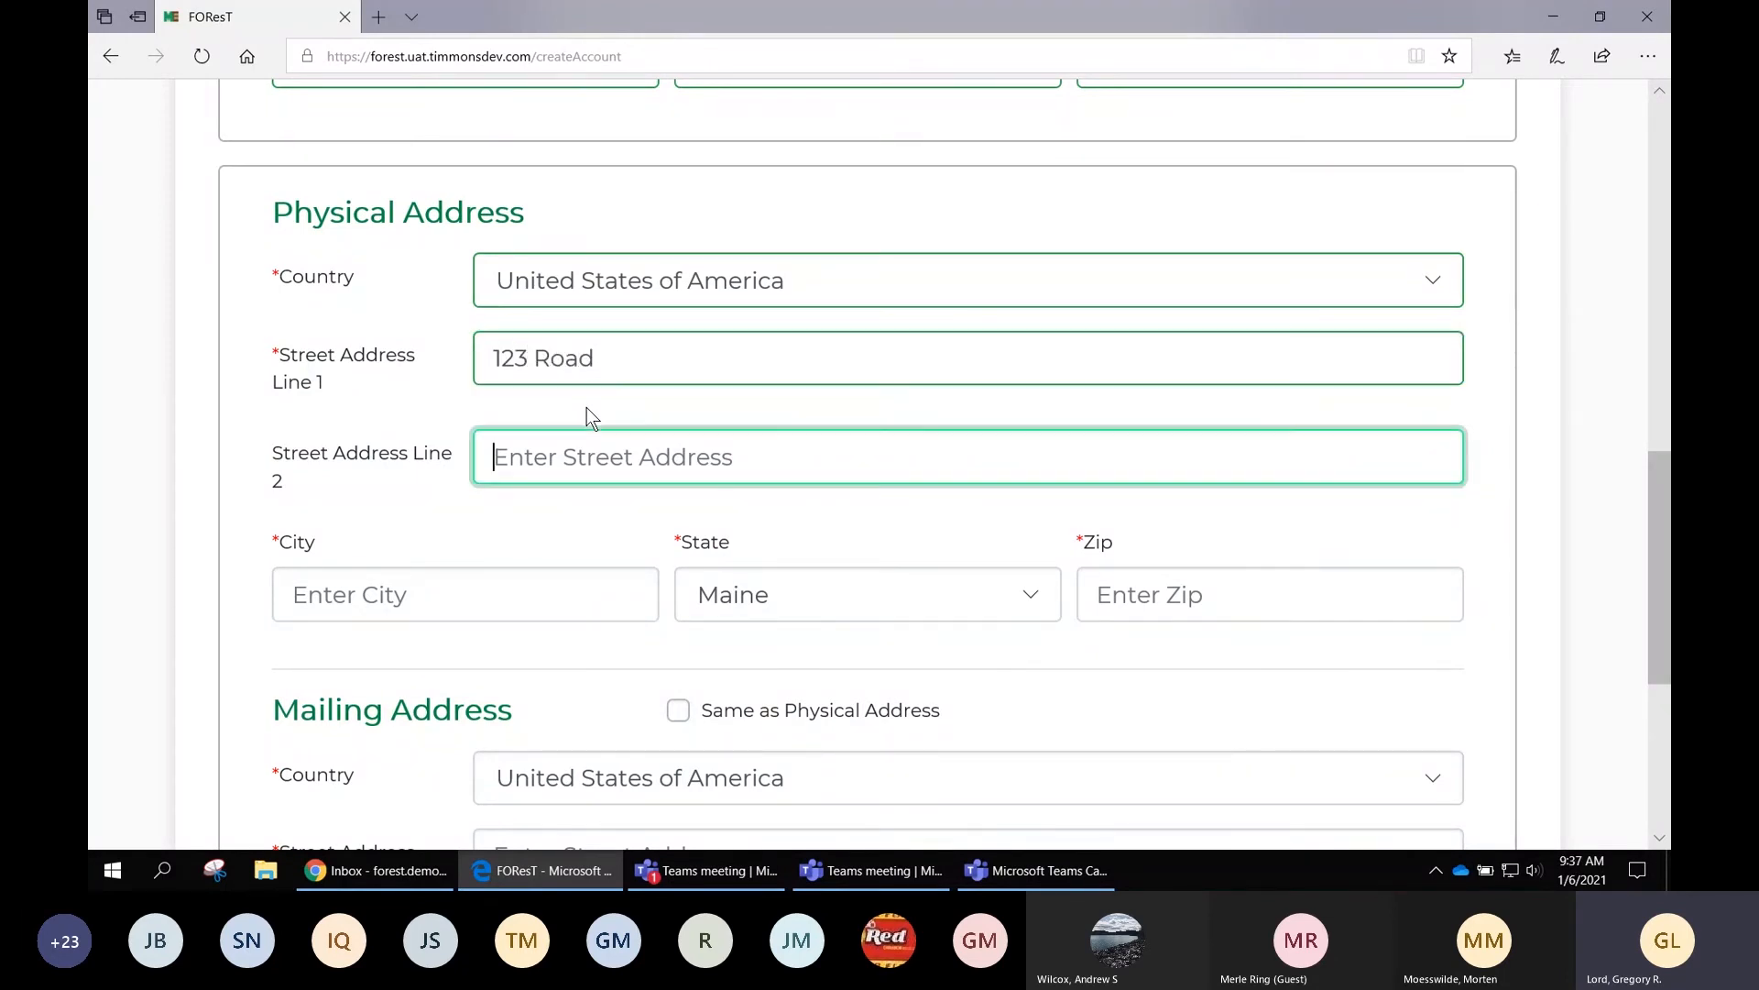
pyautogui.press('Tab')
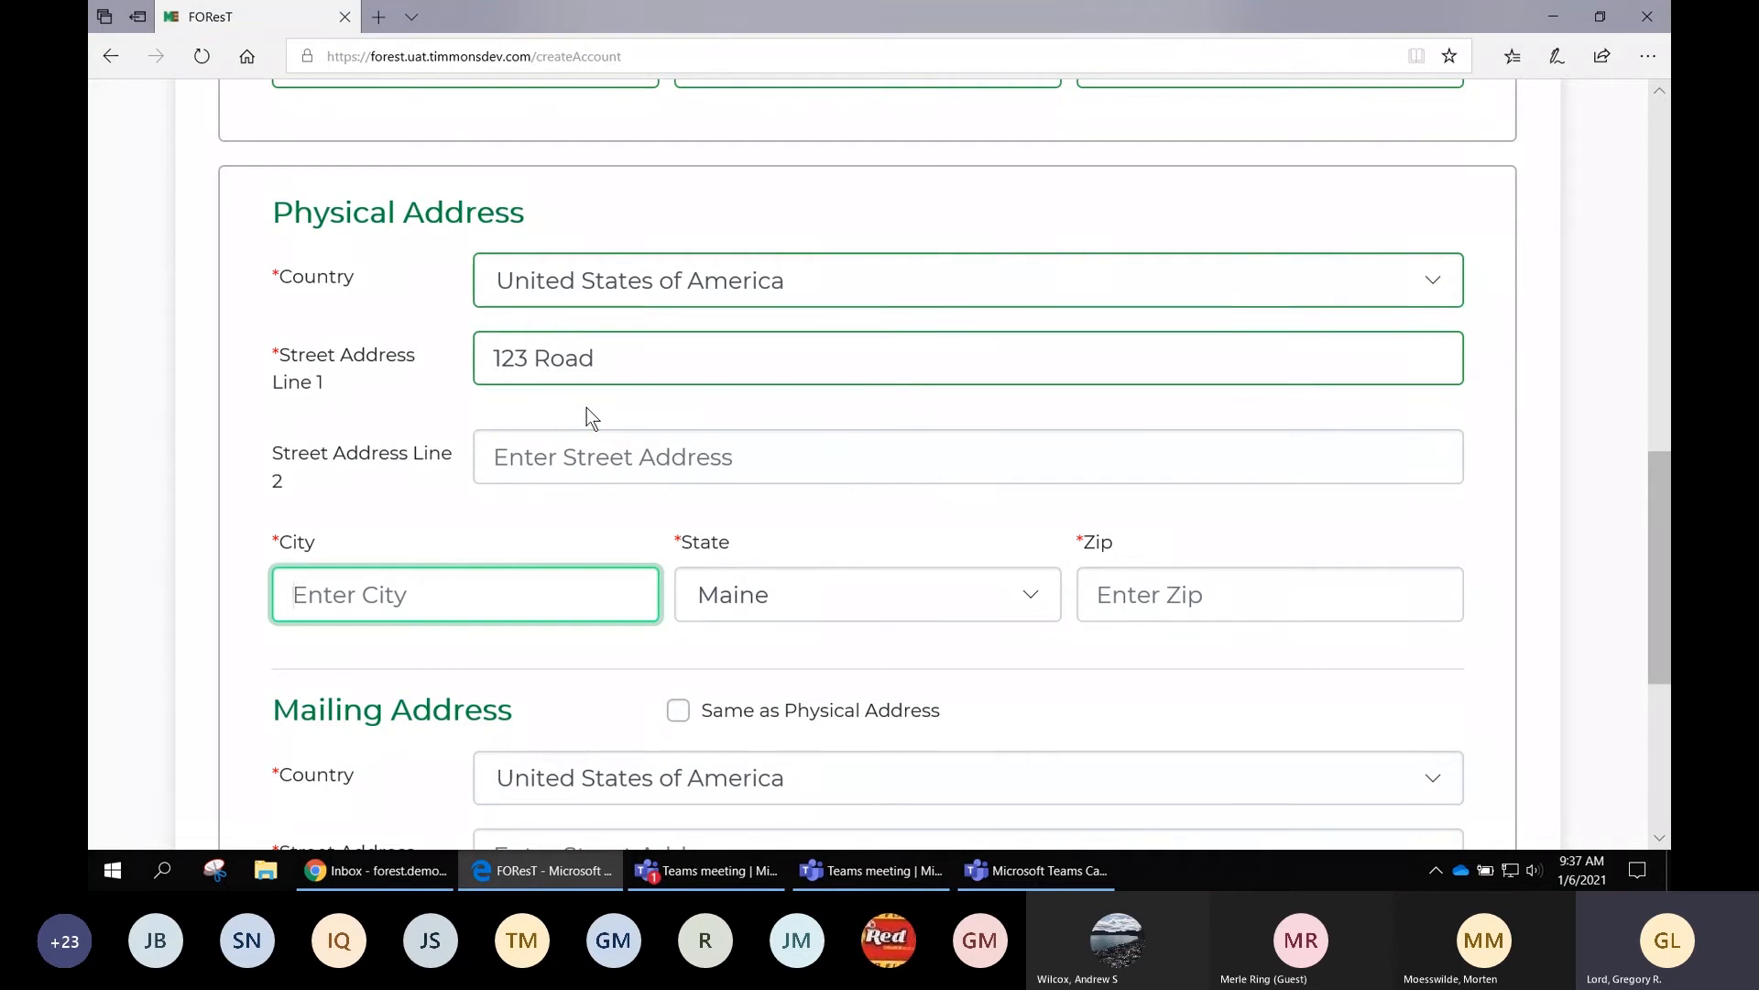
pyautogui.write('Augusta')
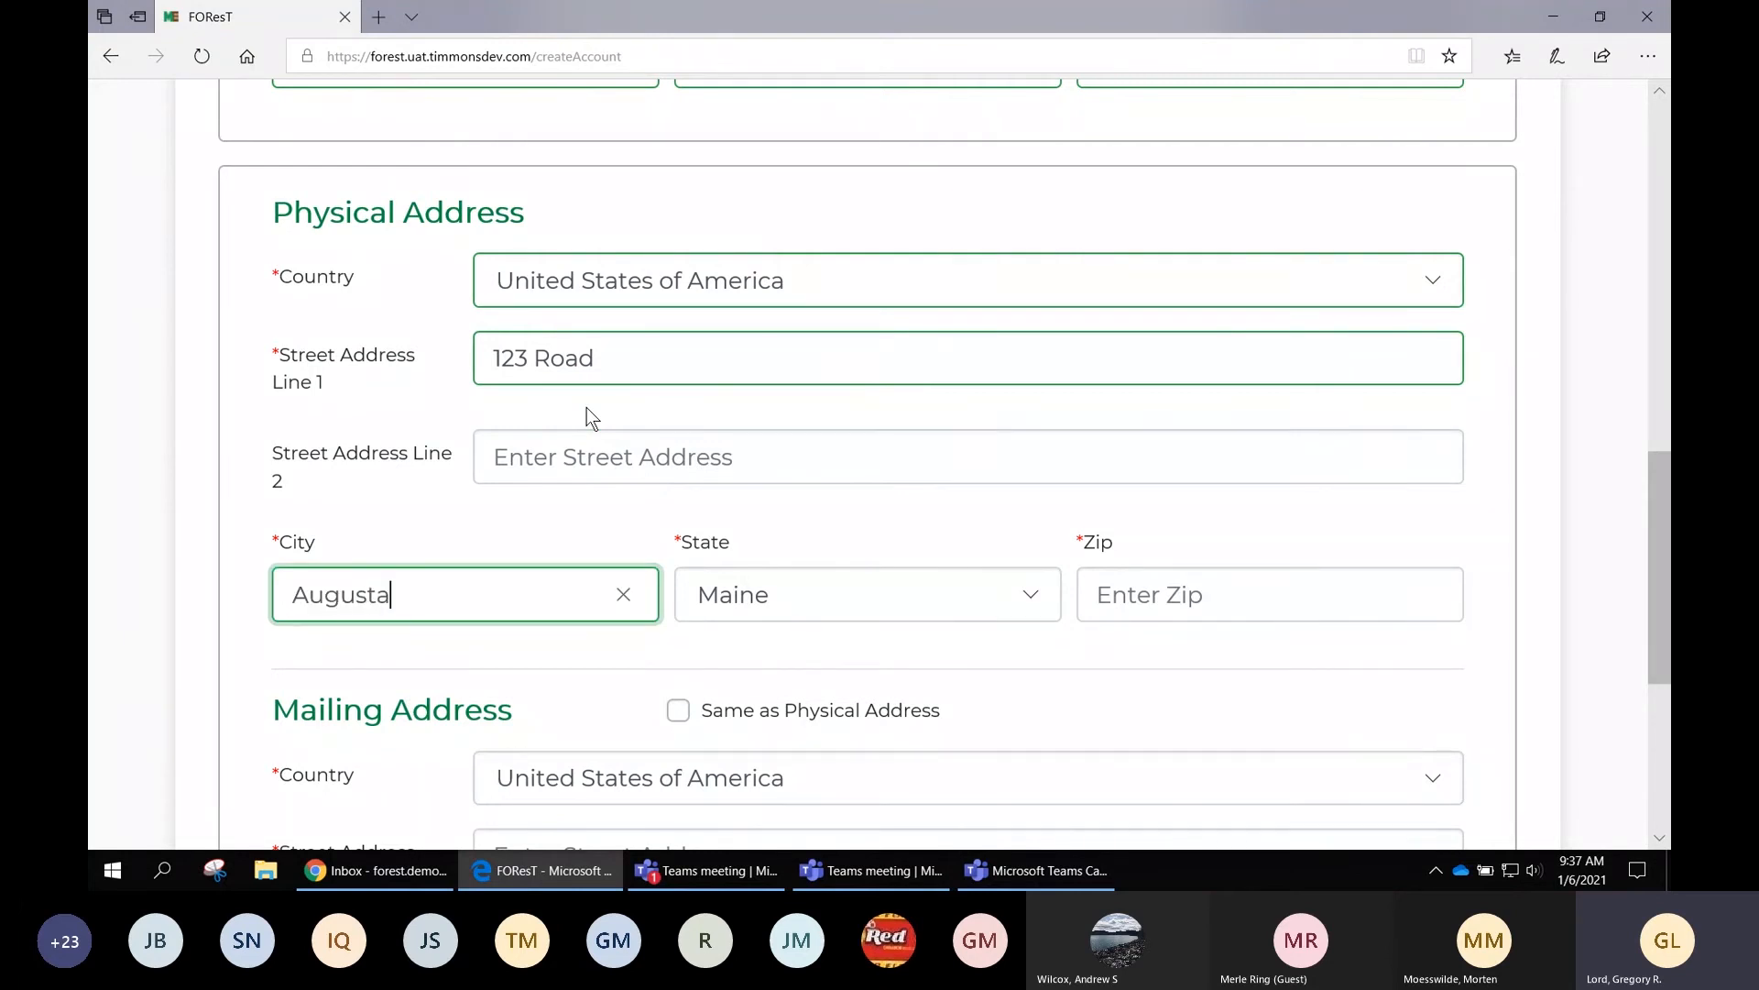
pyautogui.press('Tab')
pyautogui.press('Tab')
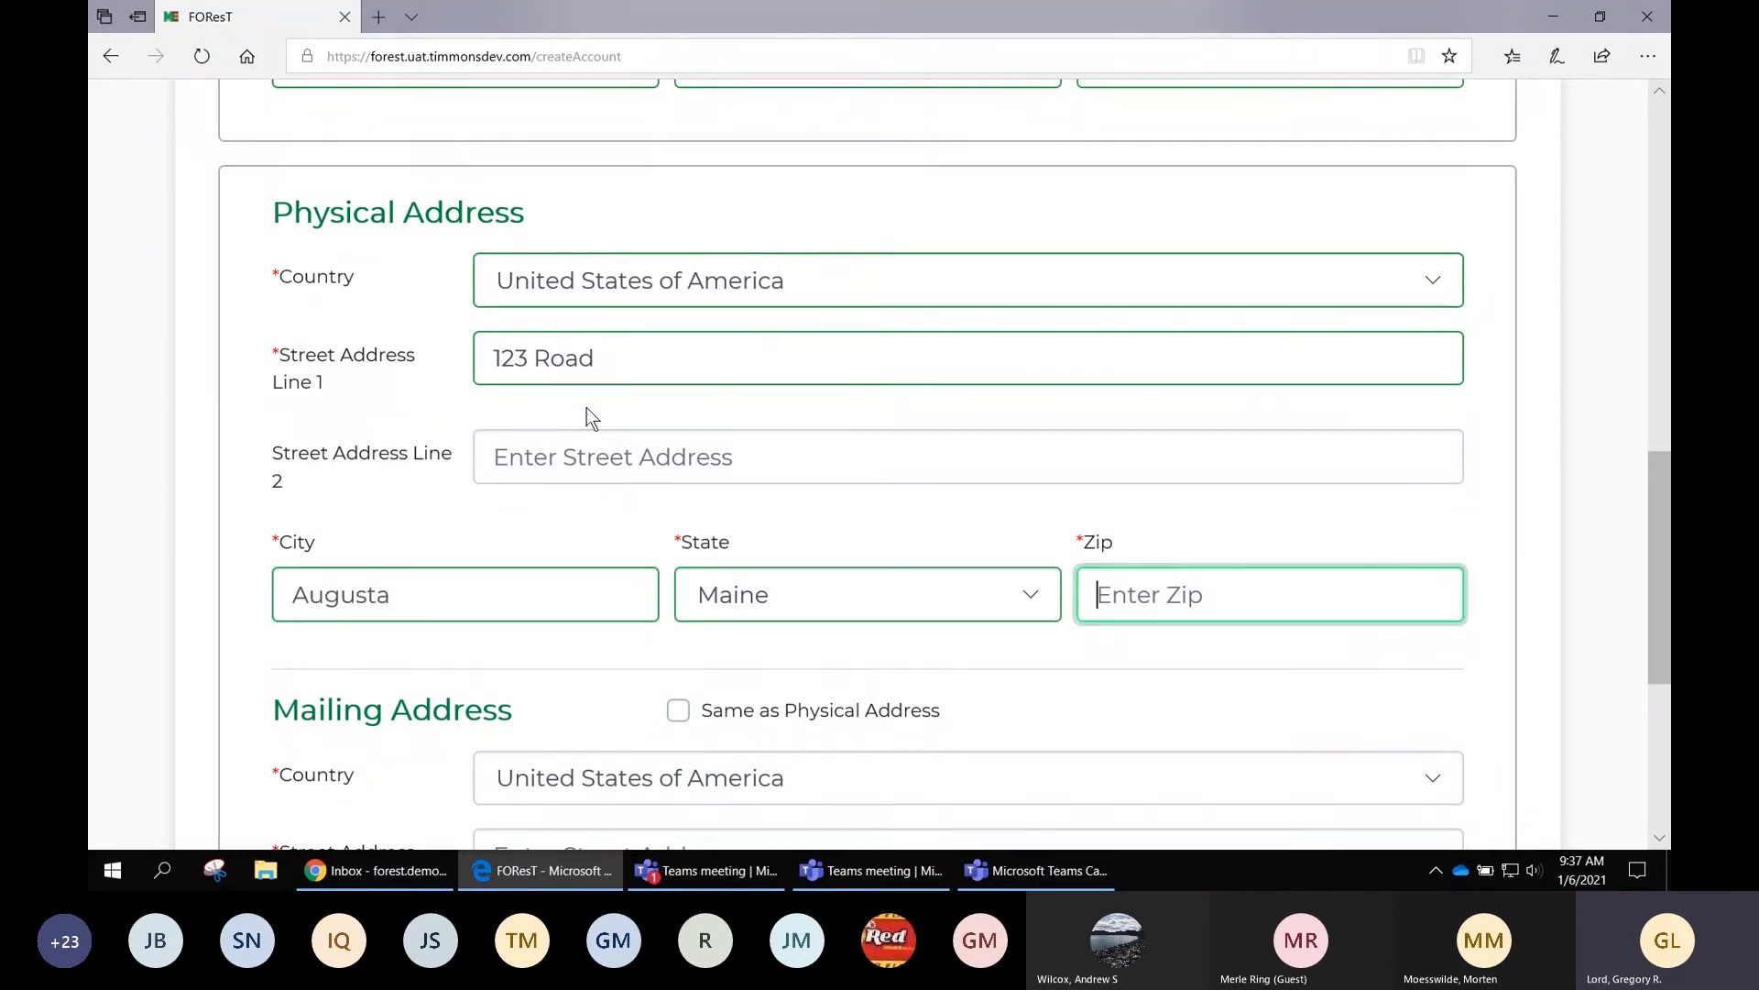
pyautogui.write('04330')
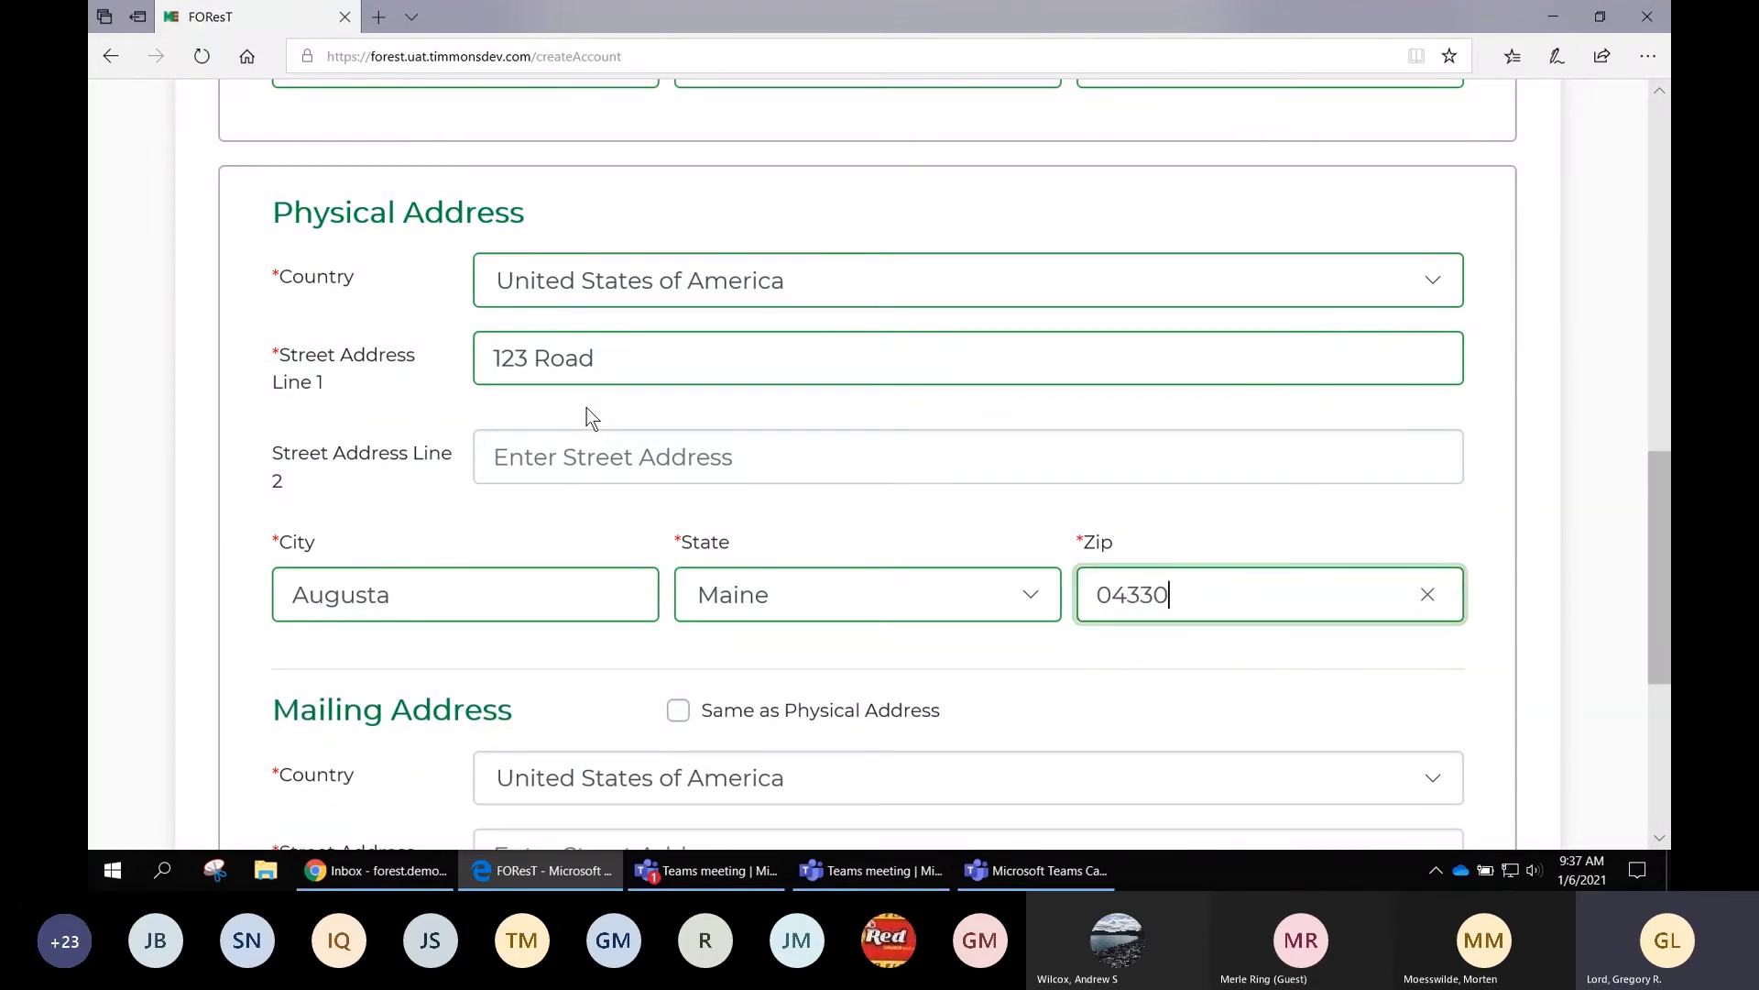
pyautogui.scroll(-5, 744, 699)
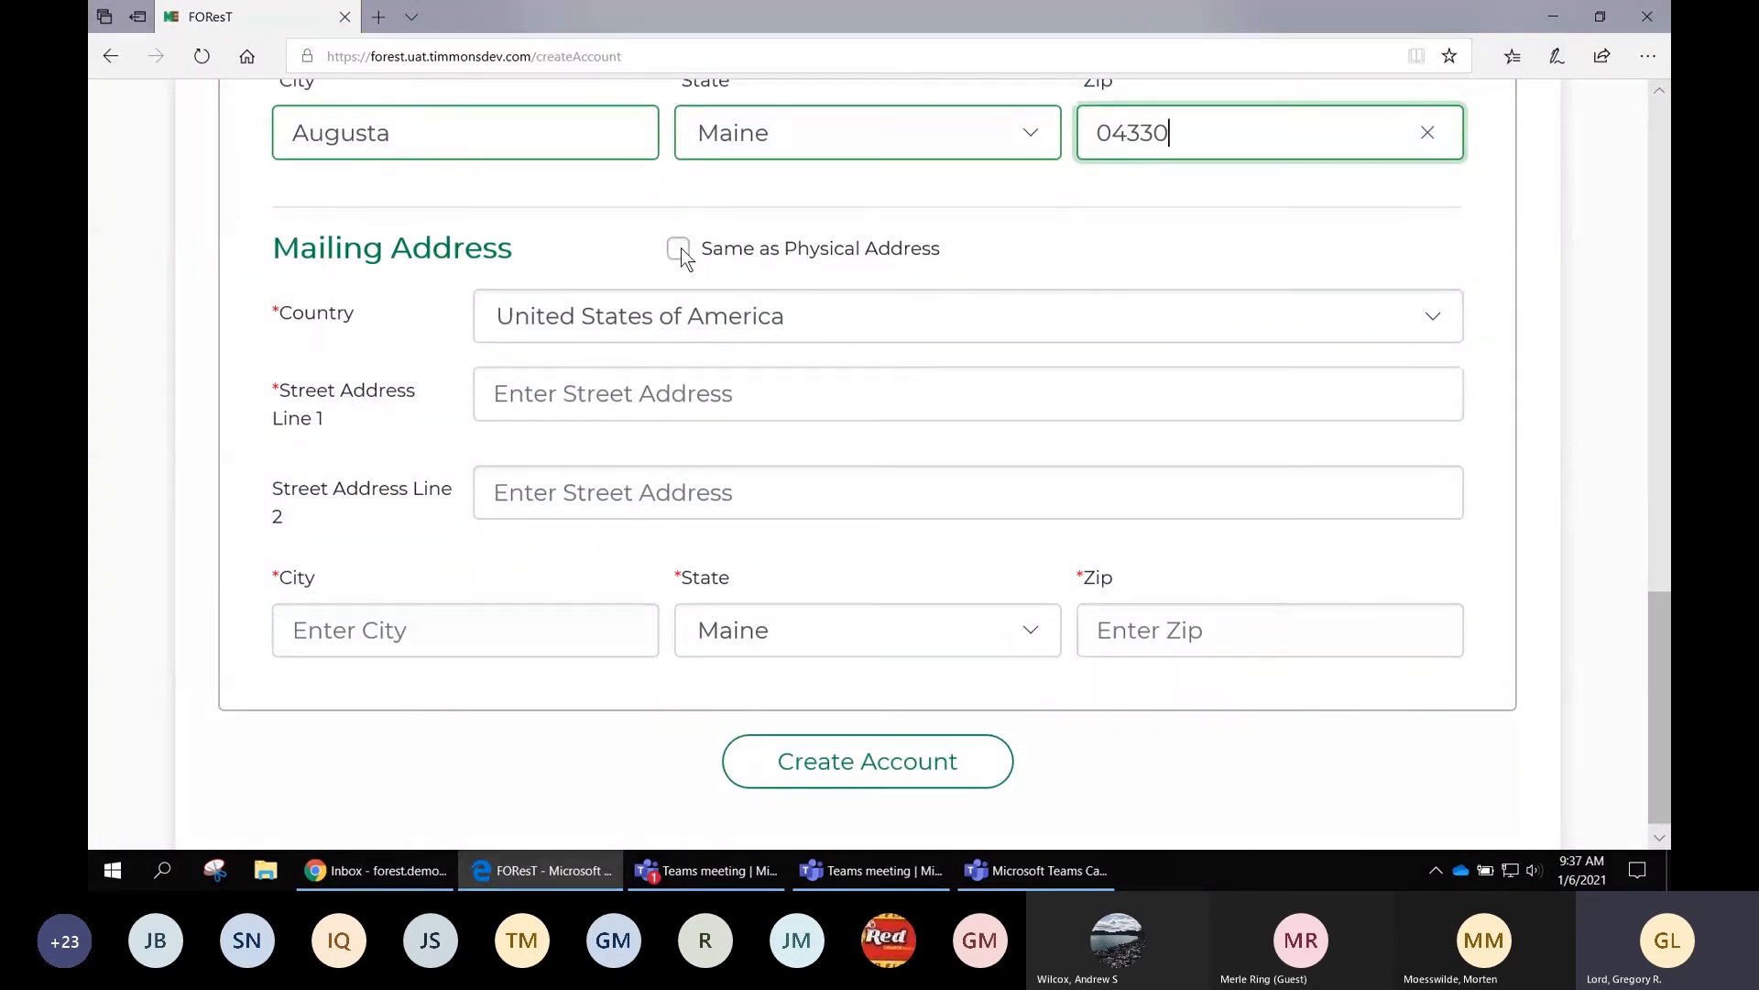
# Tick 'Same as Physical Address' and clear Street Address Line 1
pyautogui.click(679, 250)
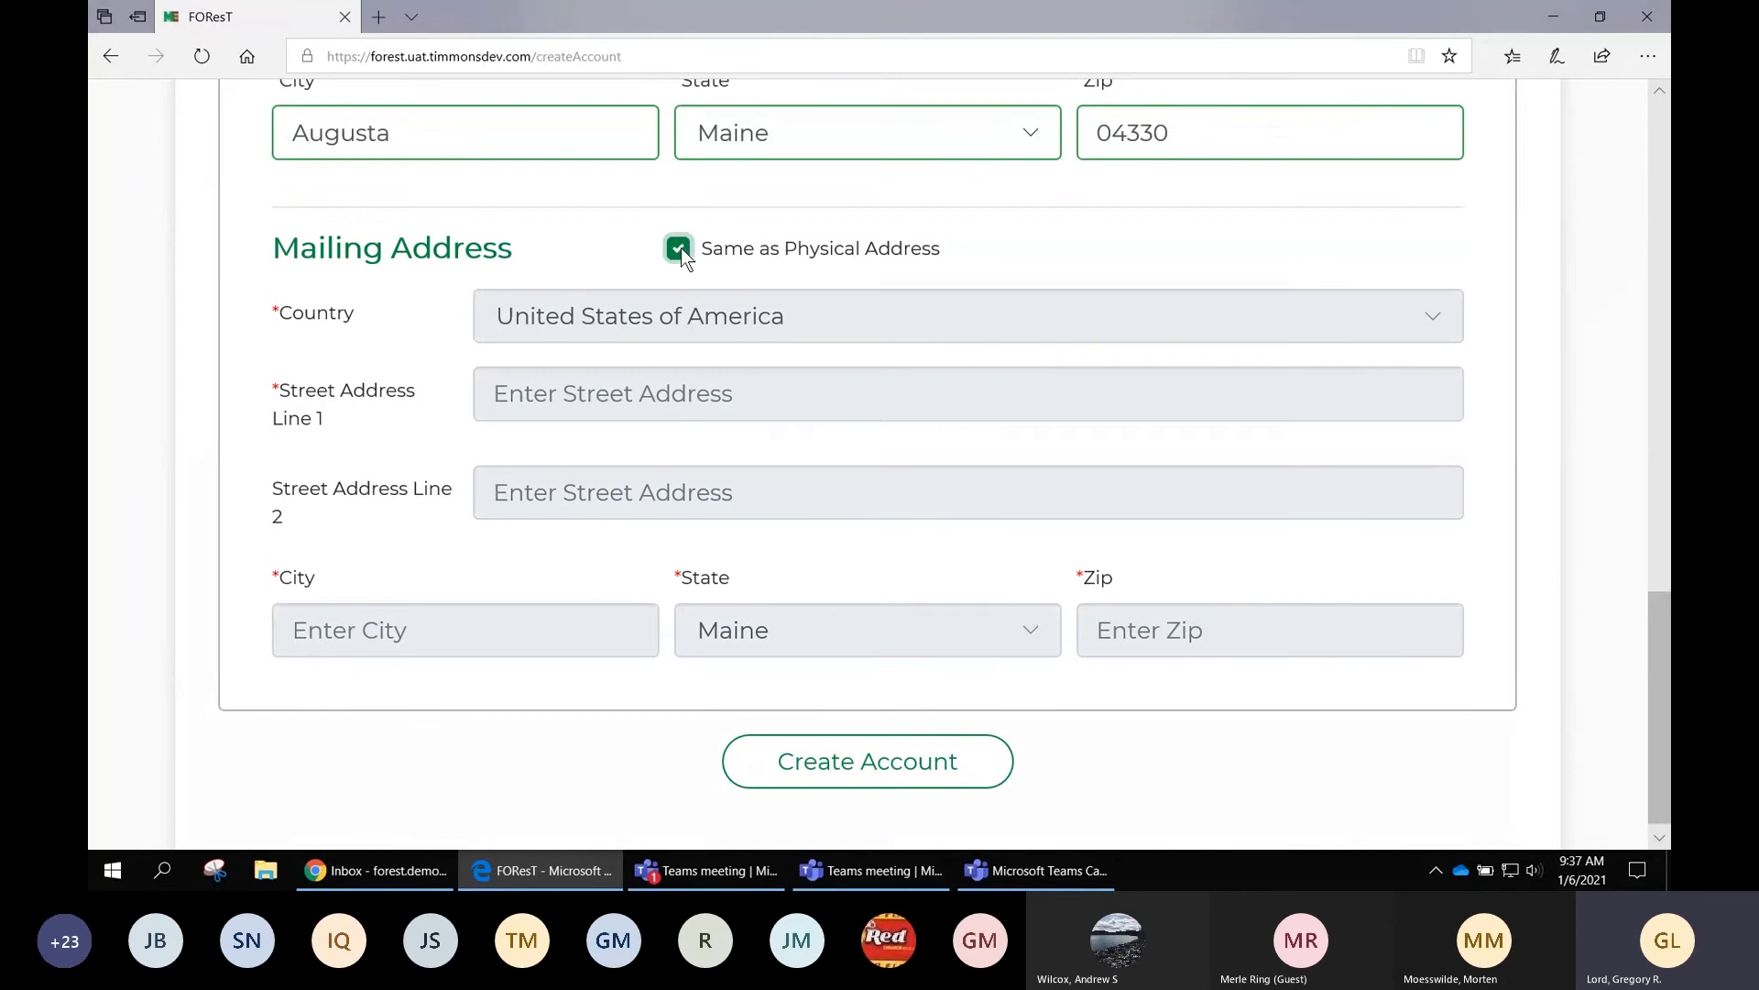
pyautogui.scroll(5, 854, 264)
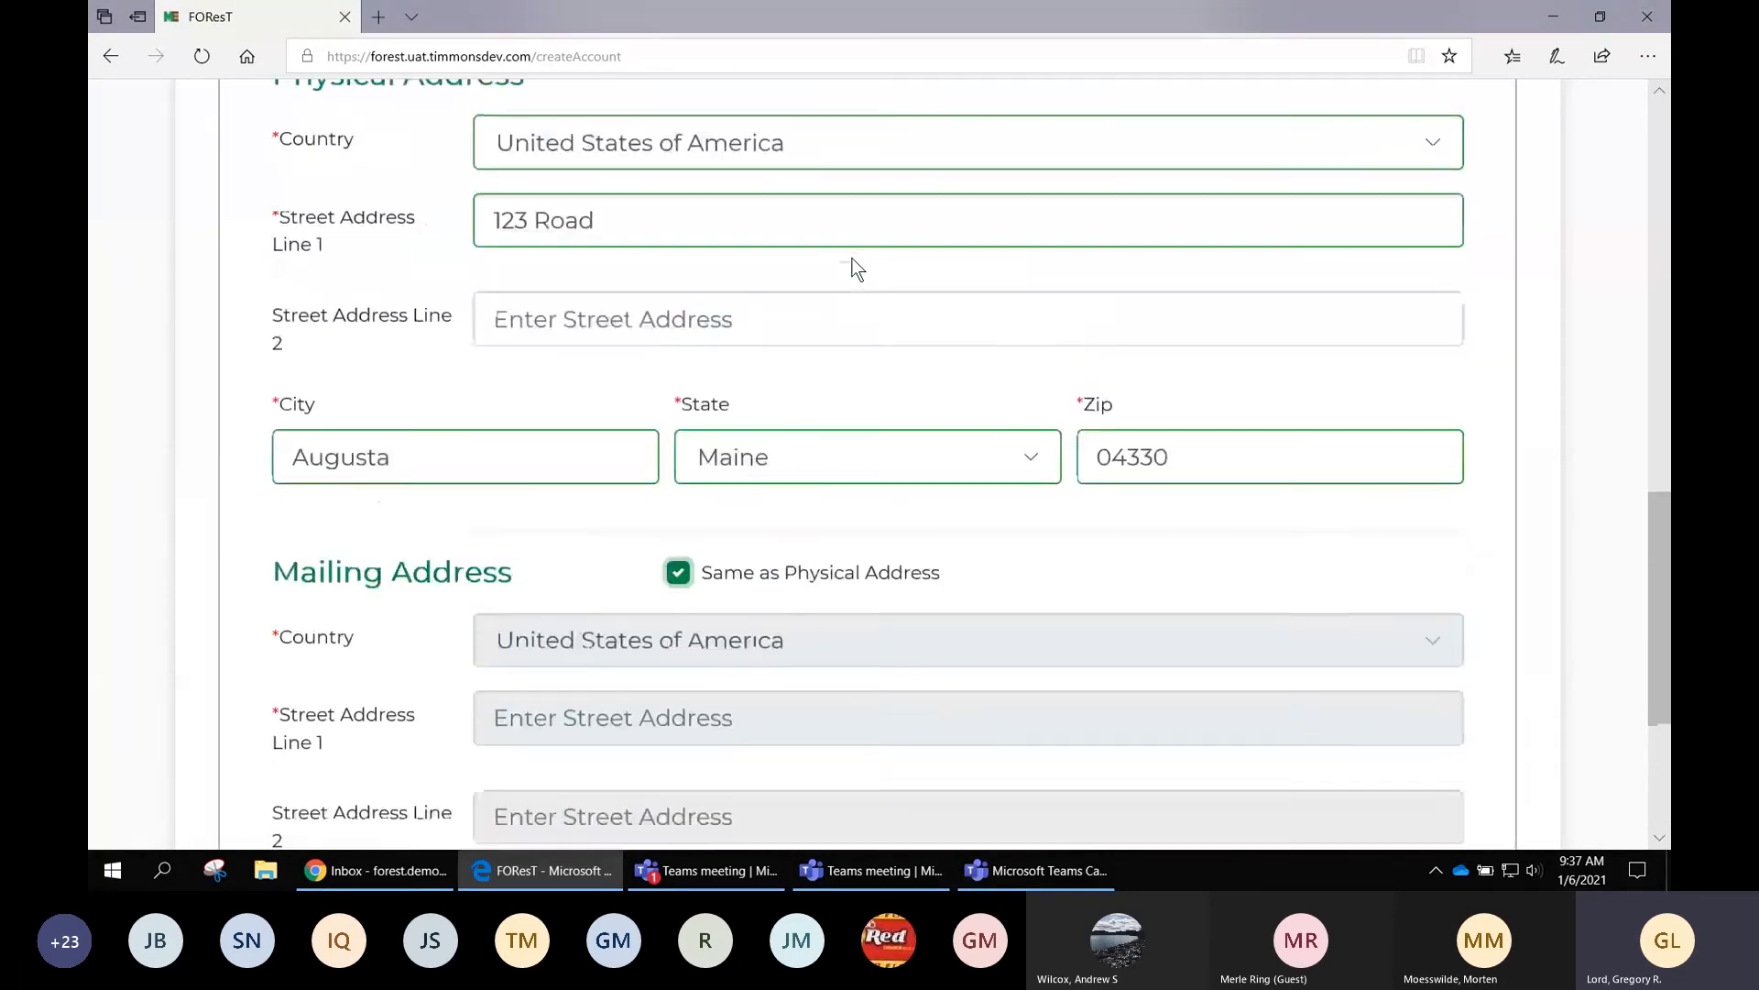
pyautogui.moveTo(646, 359); pyautogui.dragTo(467, 360)
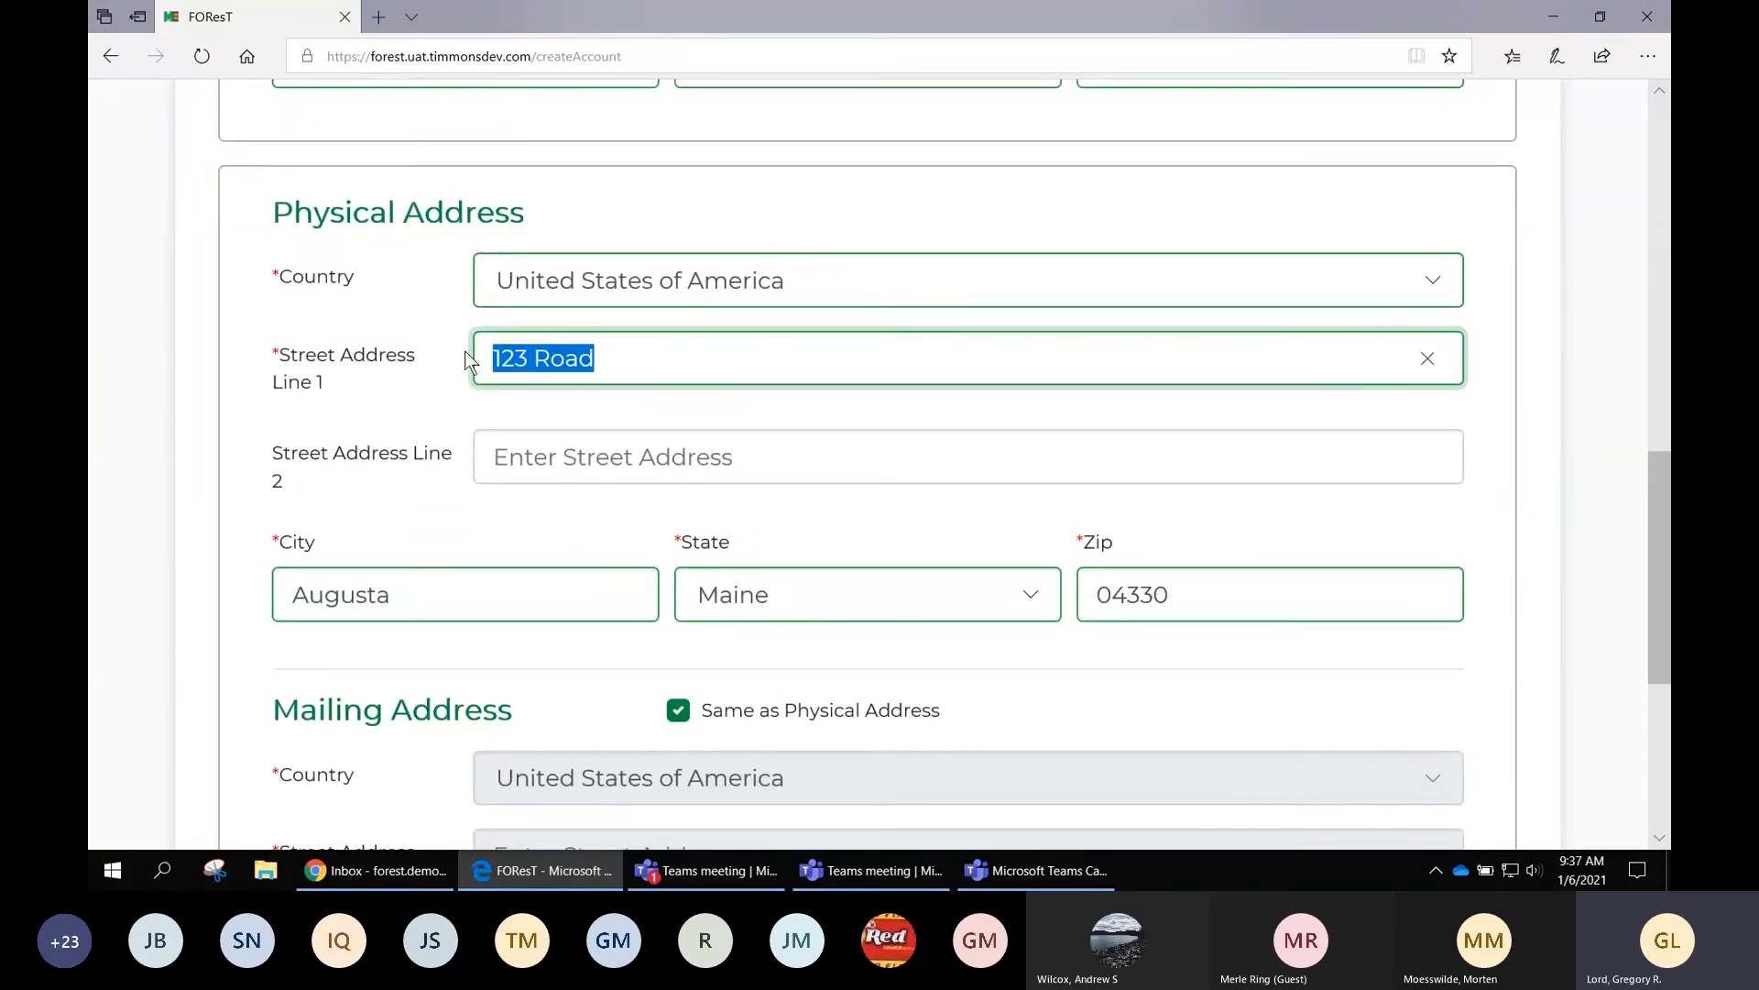
pyautogui.press('BackSpace')
# Submit without a street address to trigger the 'Street Address Line 1 is required' error
pyautogui.scroll(-3, 431, 383)
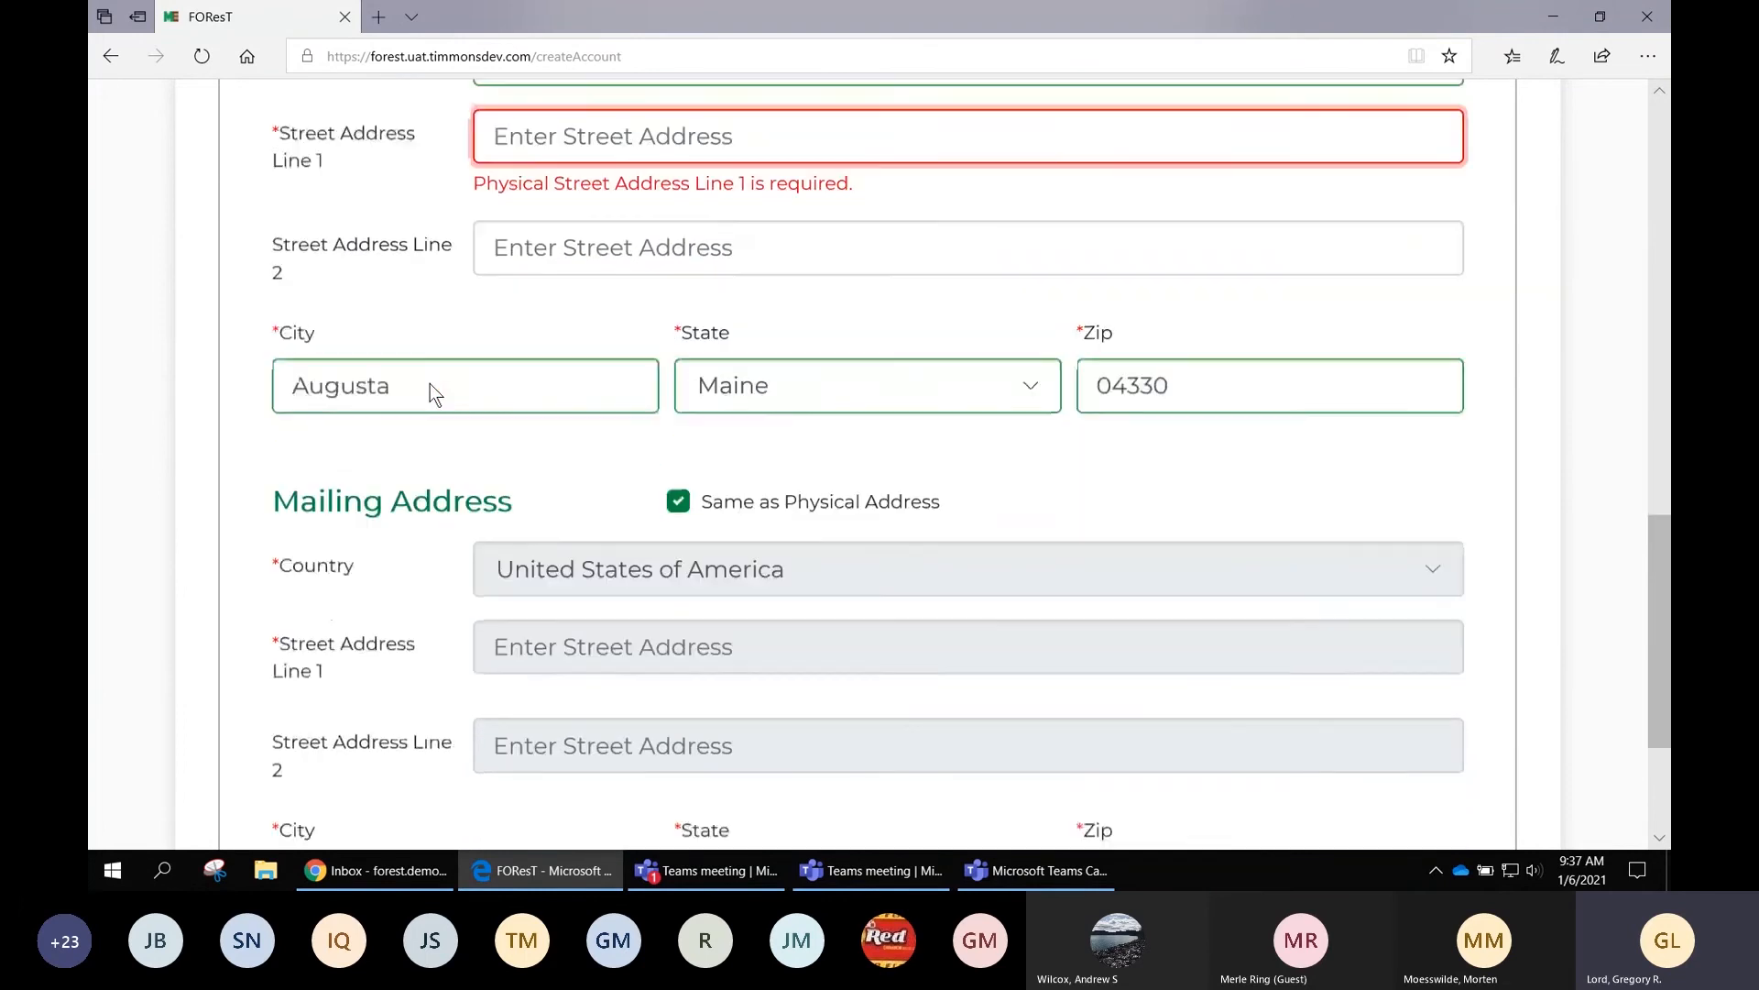
pyautogui.scroll(-3, 524, 286)
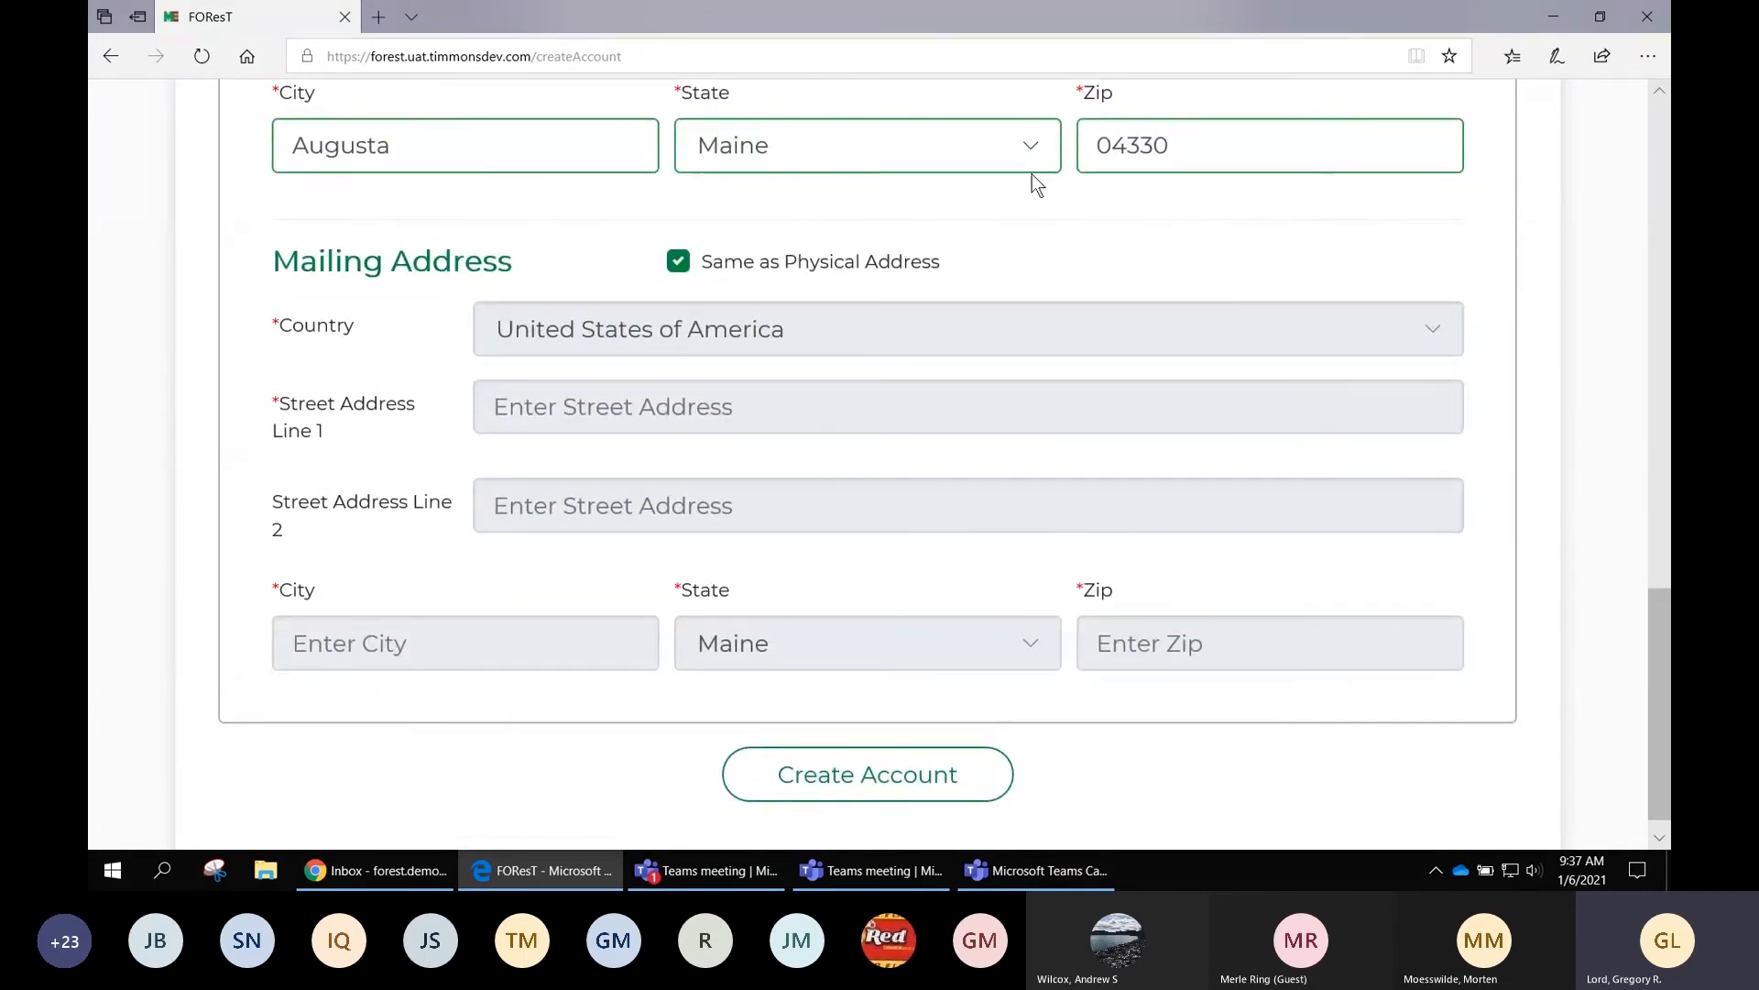
pyautogui.scroll(-1, 1032, 174)
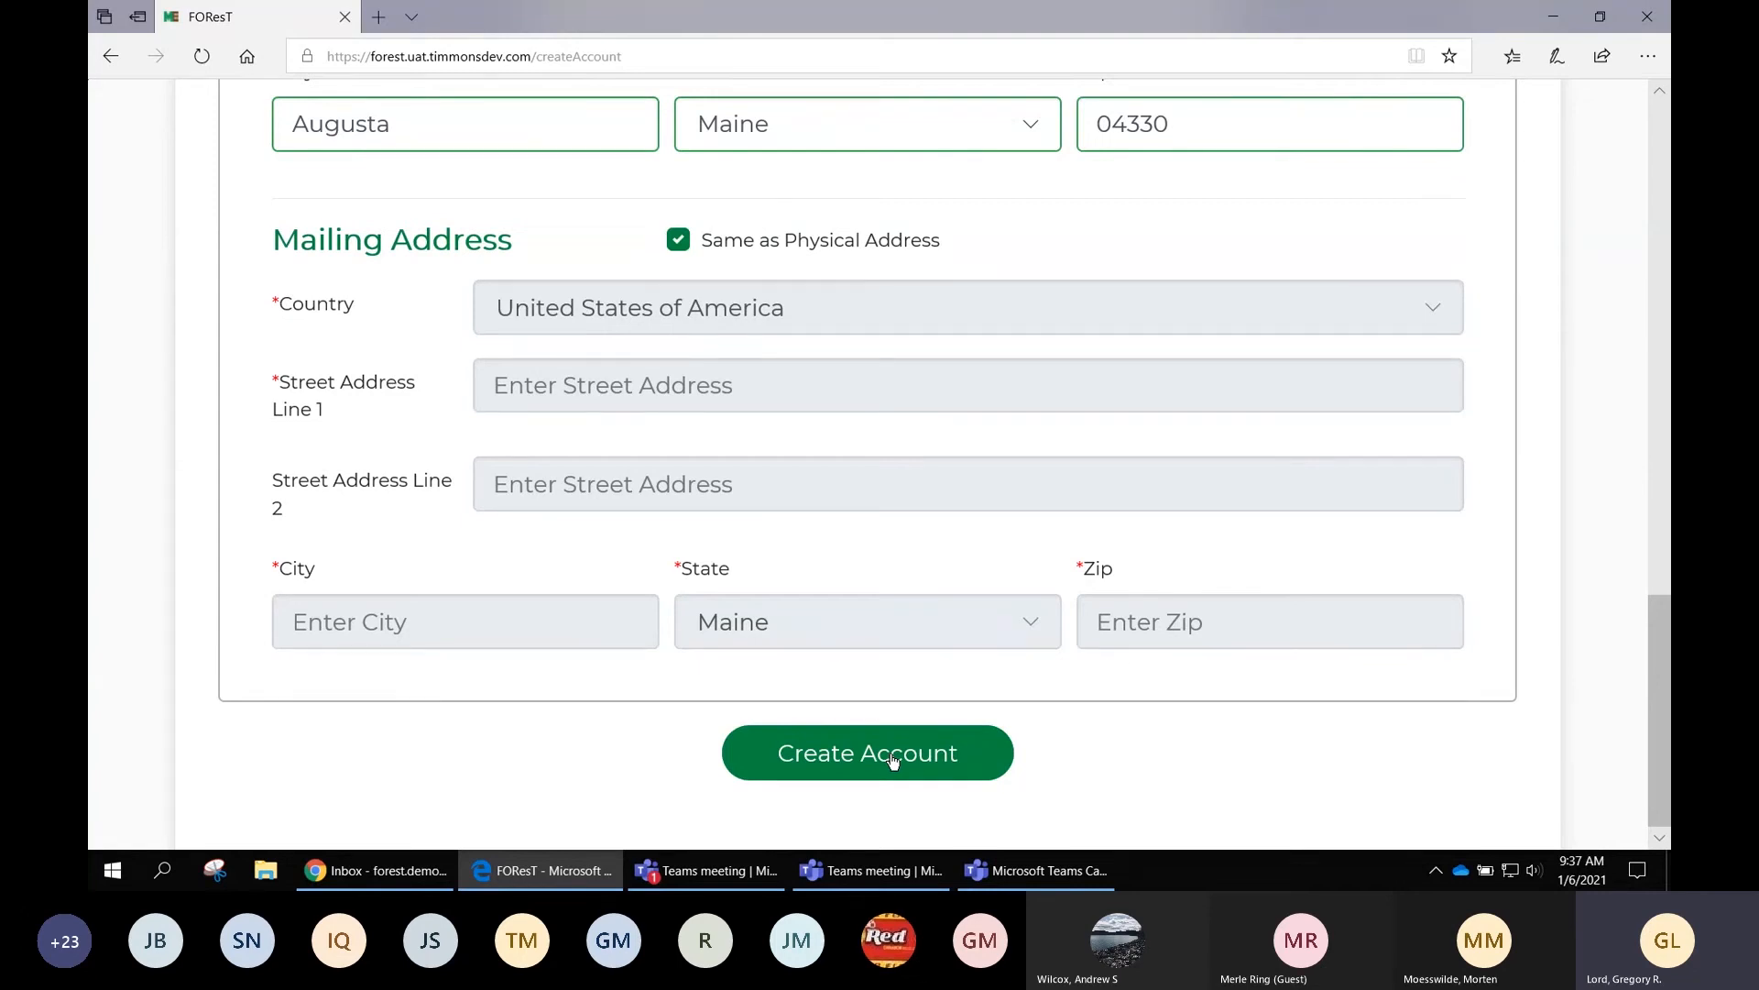
pyautogui.click(893, 760)
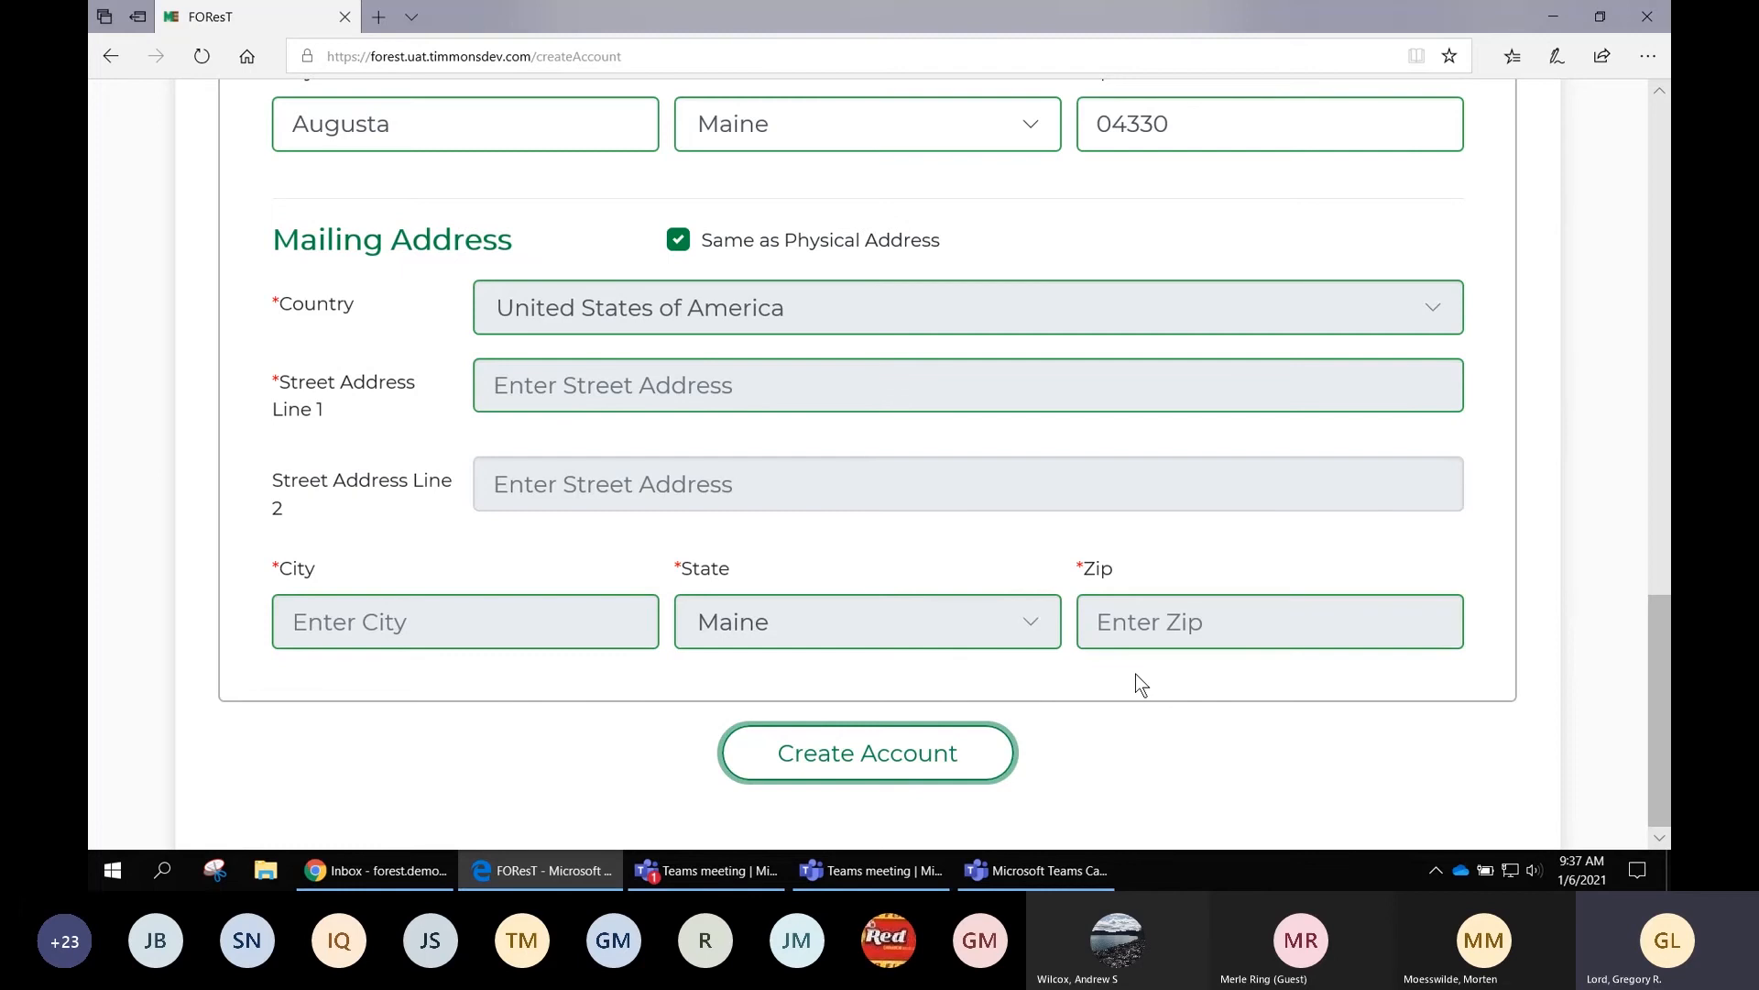
pyautogui.scroll(4, 1136, 682)
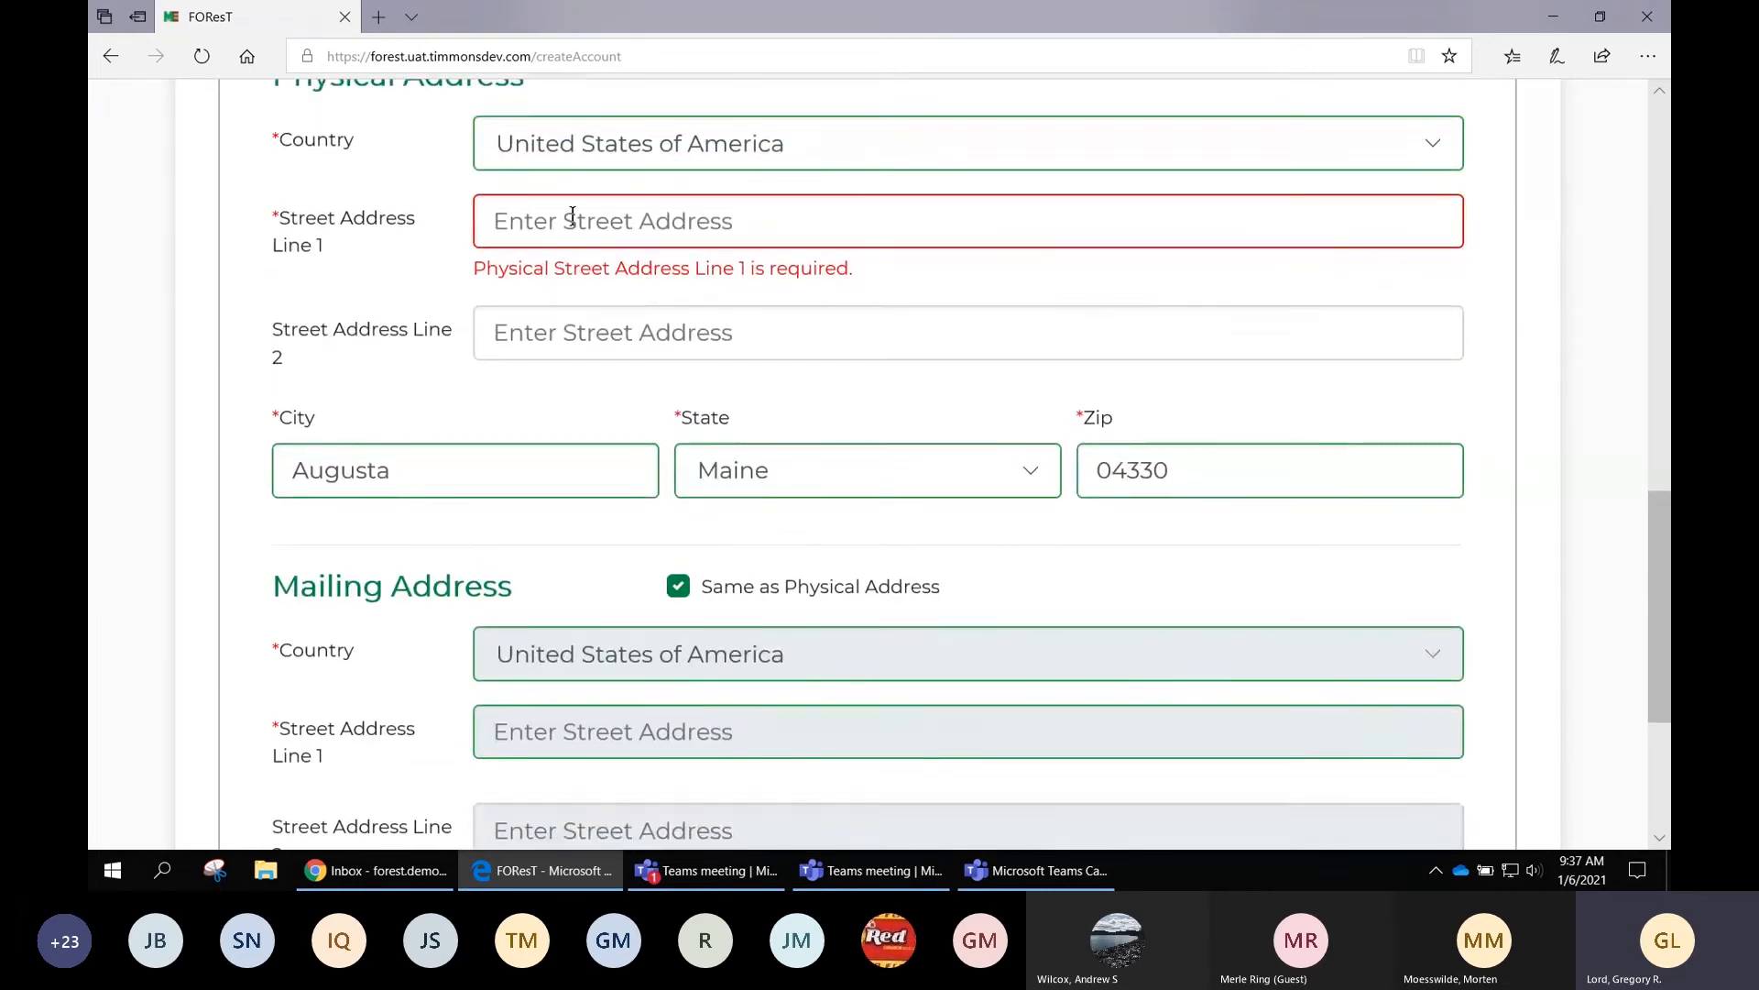
# Re-enter the street address line and submit the registration again
pyautogui.click(572, 215)
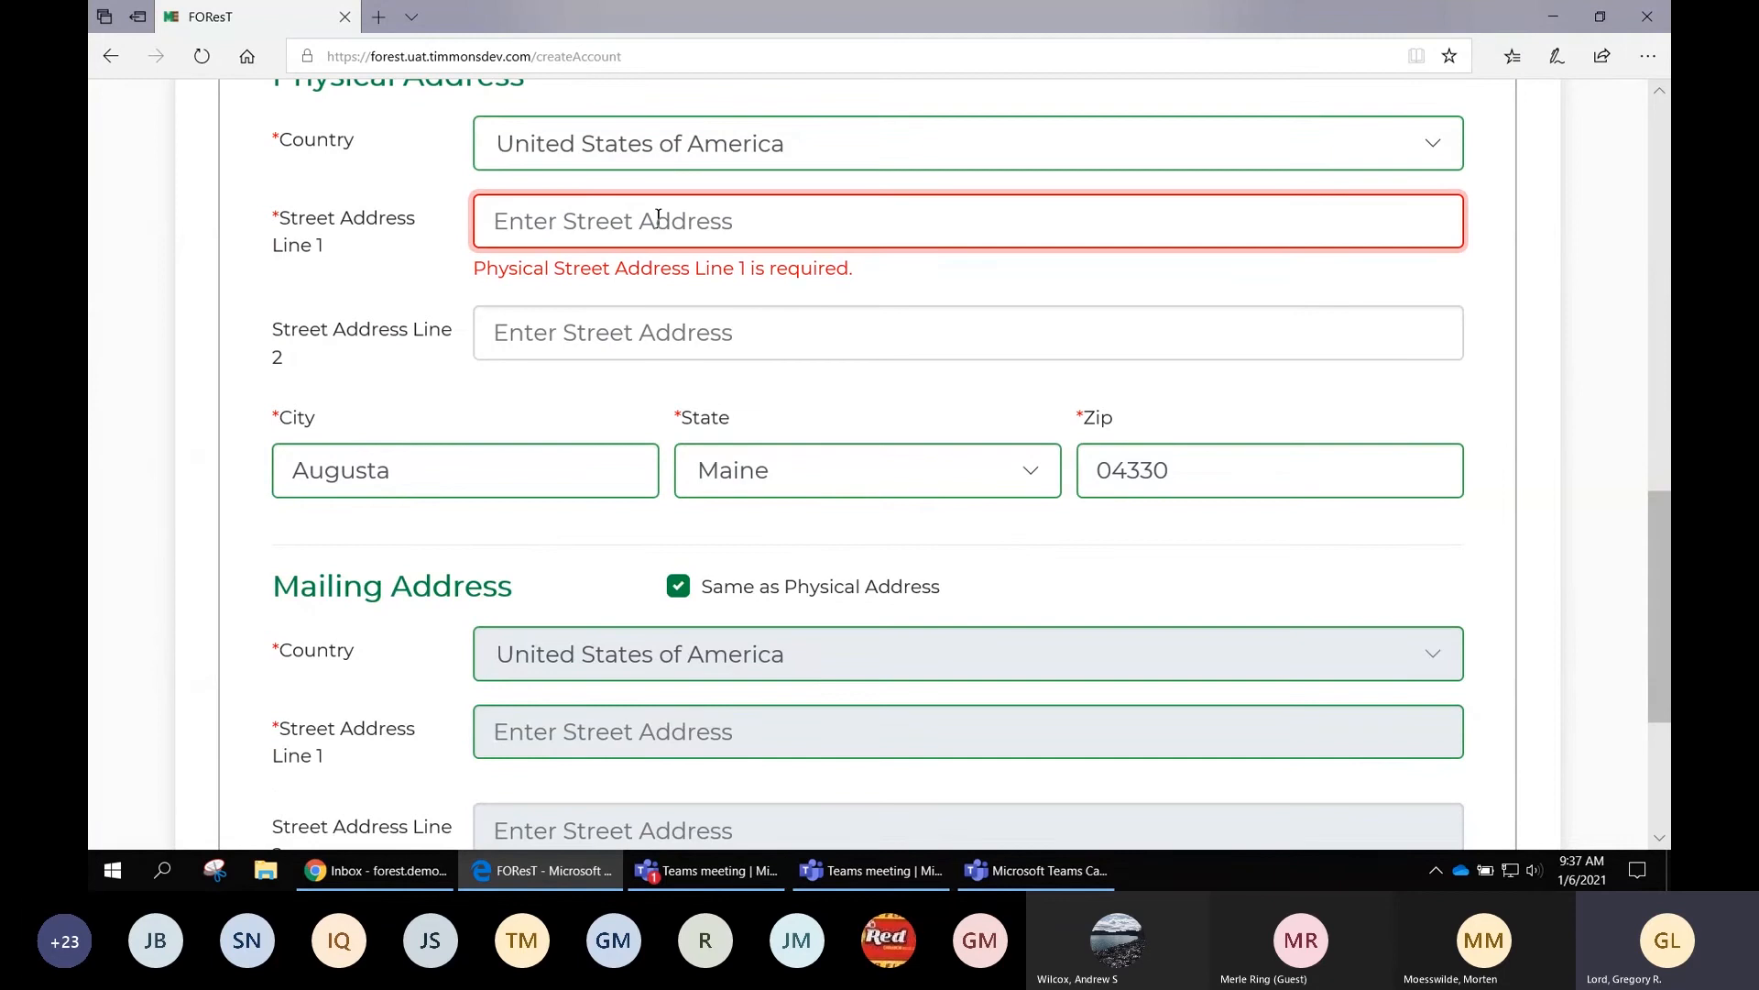
pyautogui.write('12')
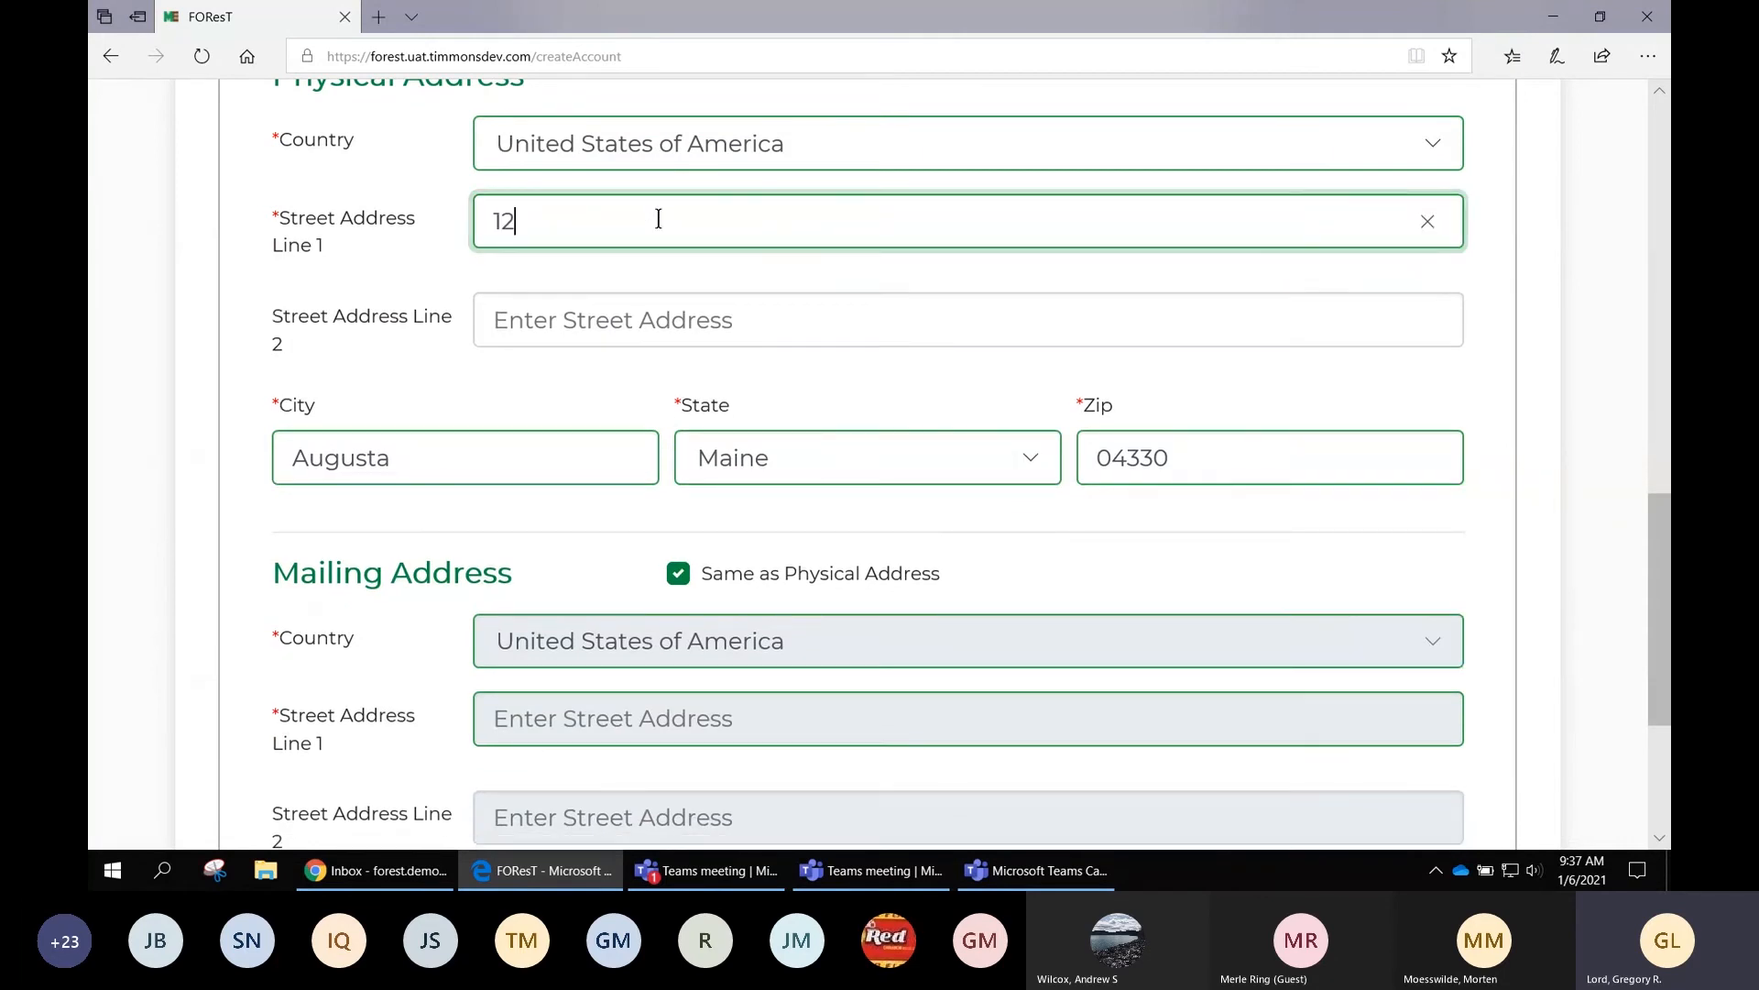
pyautogui.write('3 Road')
pyautogui.scroll(-3, 935, 369)
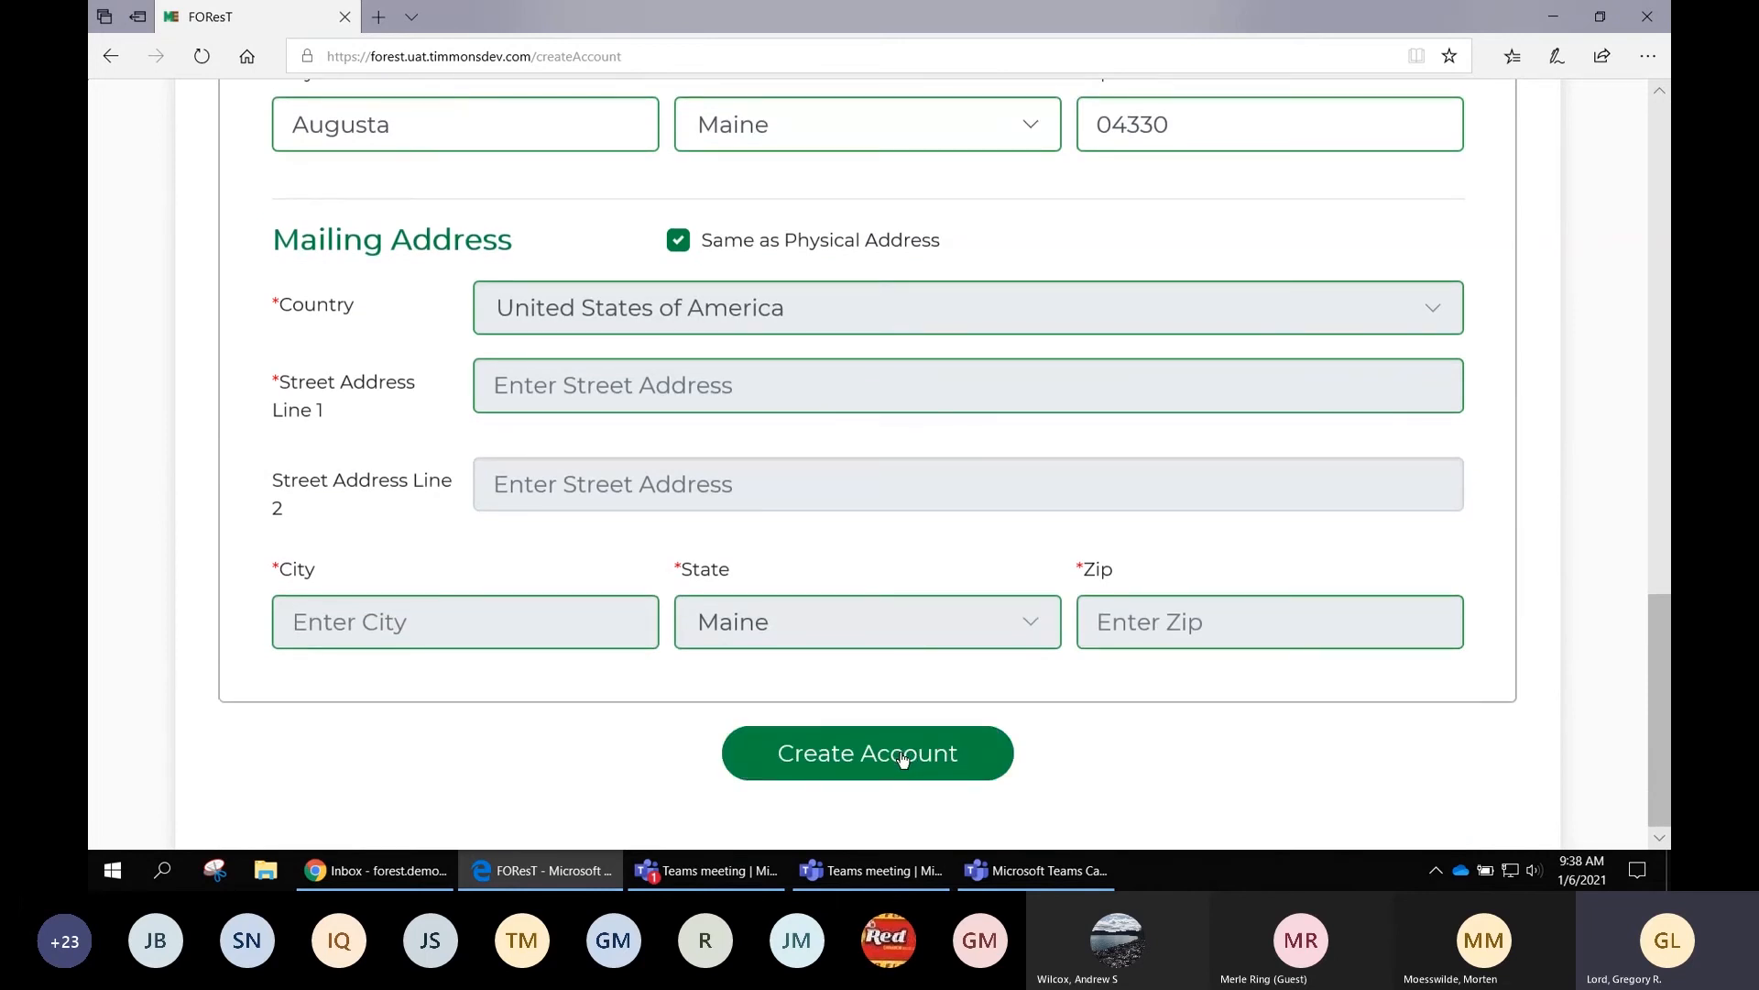
pyautogui.click(902, 756)
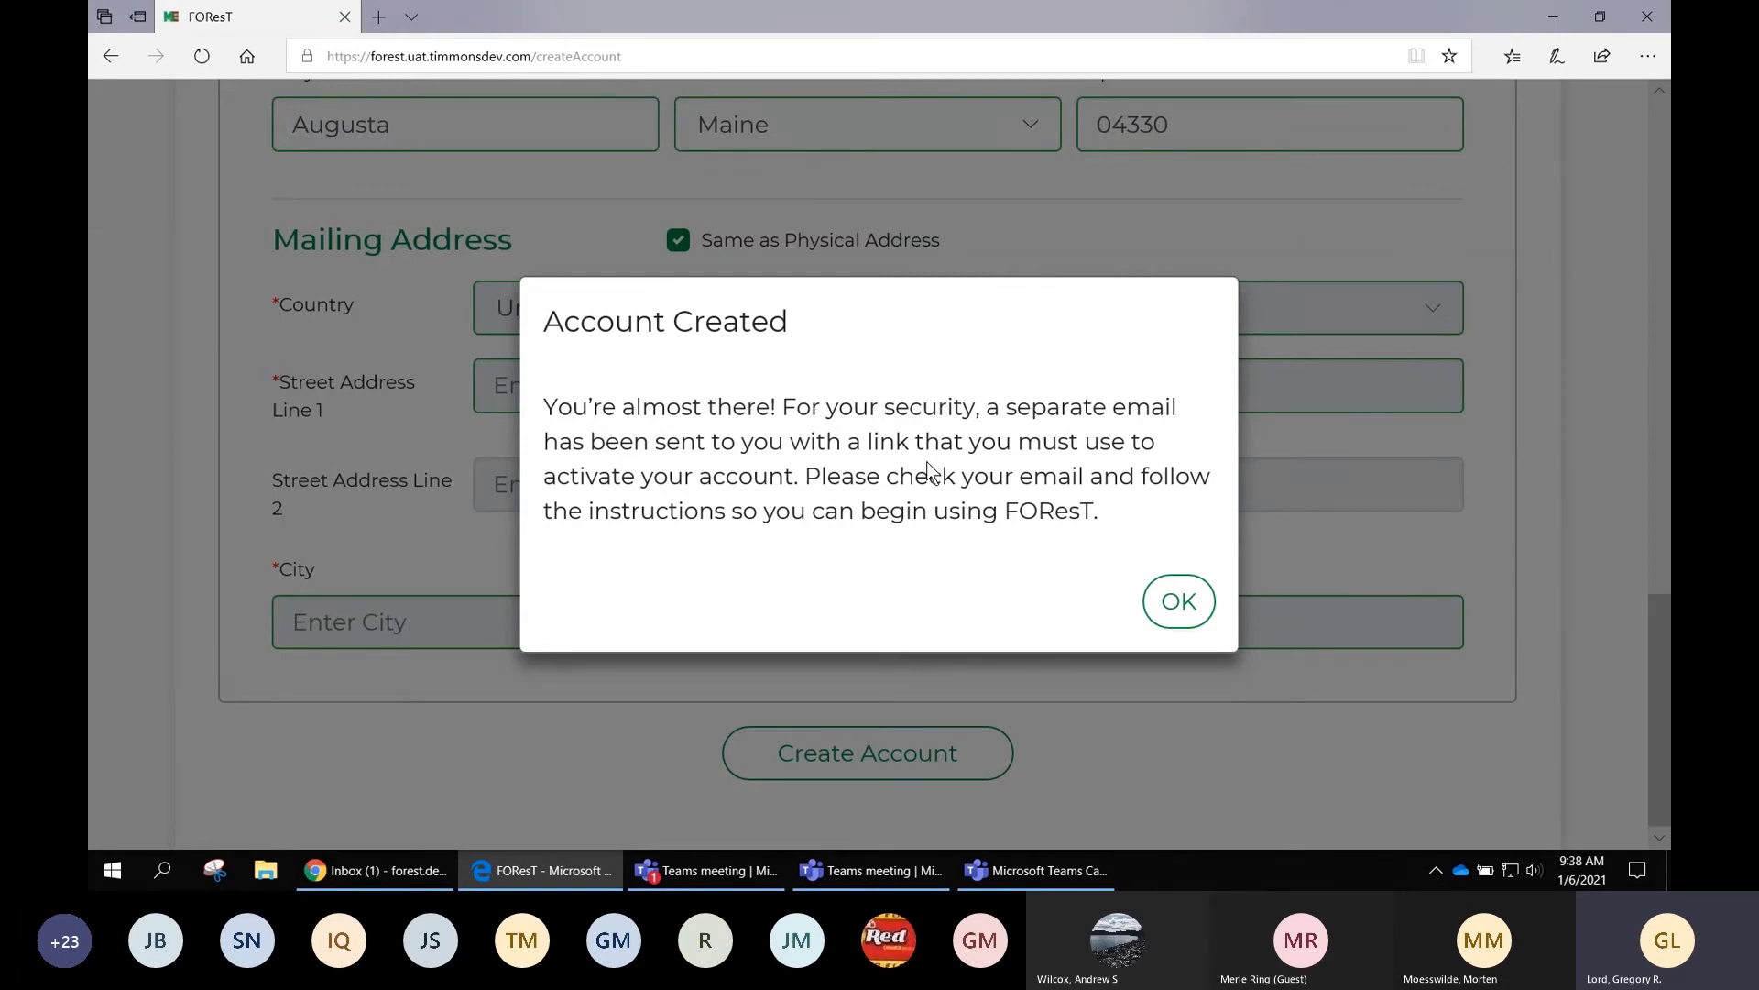
# Dismiss the Account Created dialog and bring the Gmail inbox window forward
pyautogui.click(1182, 605)
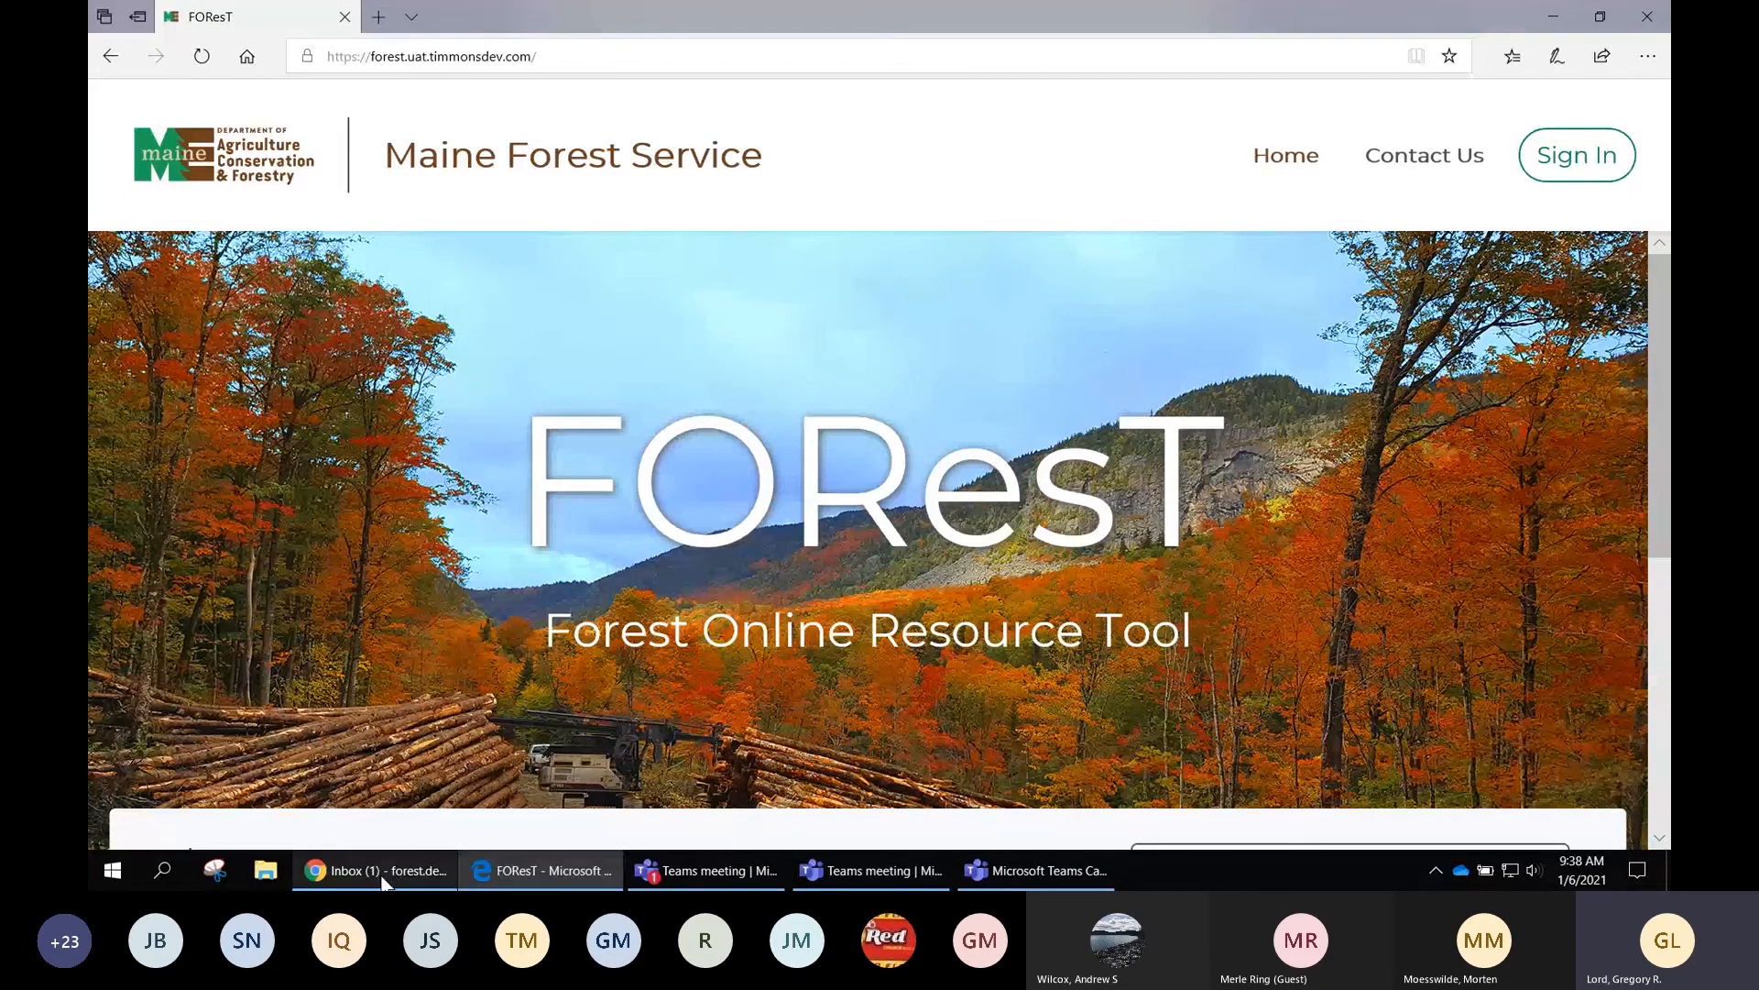
pyautogui.moveTo(381, 875)
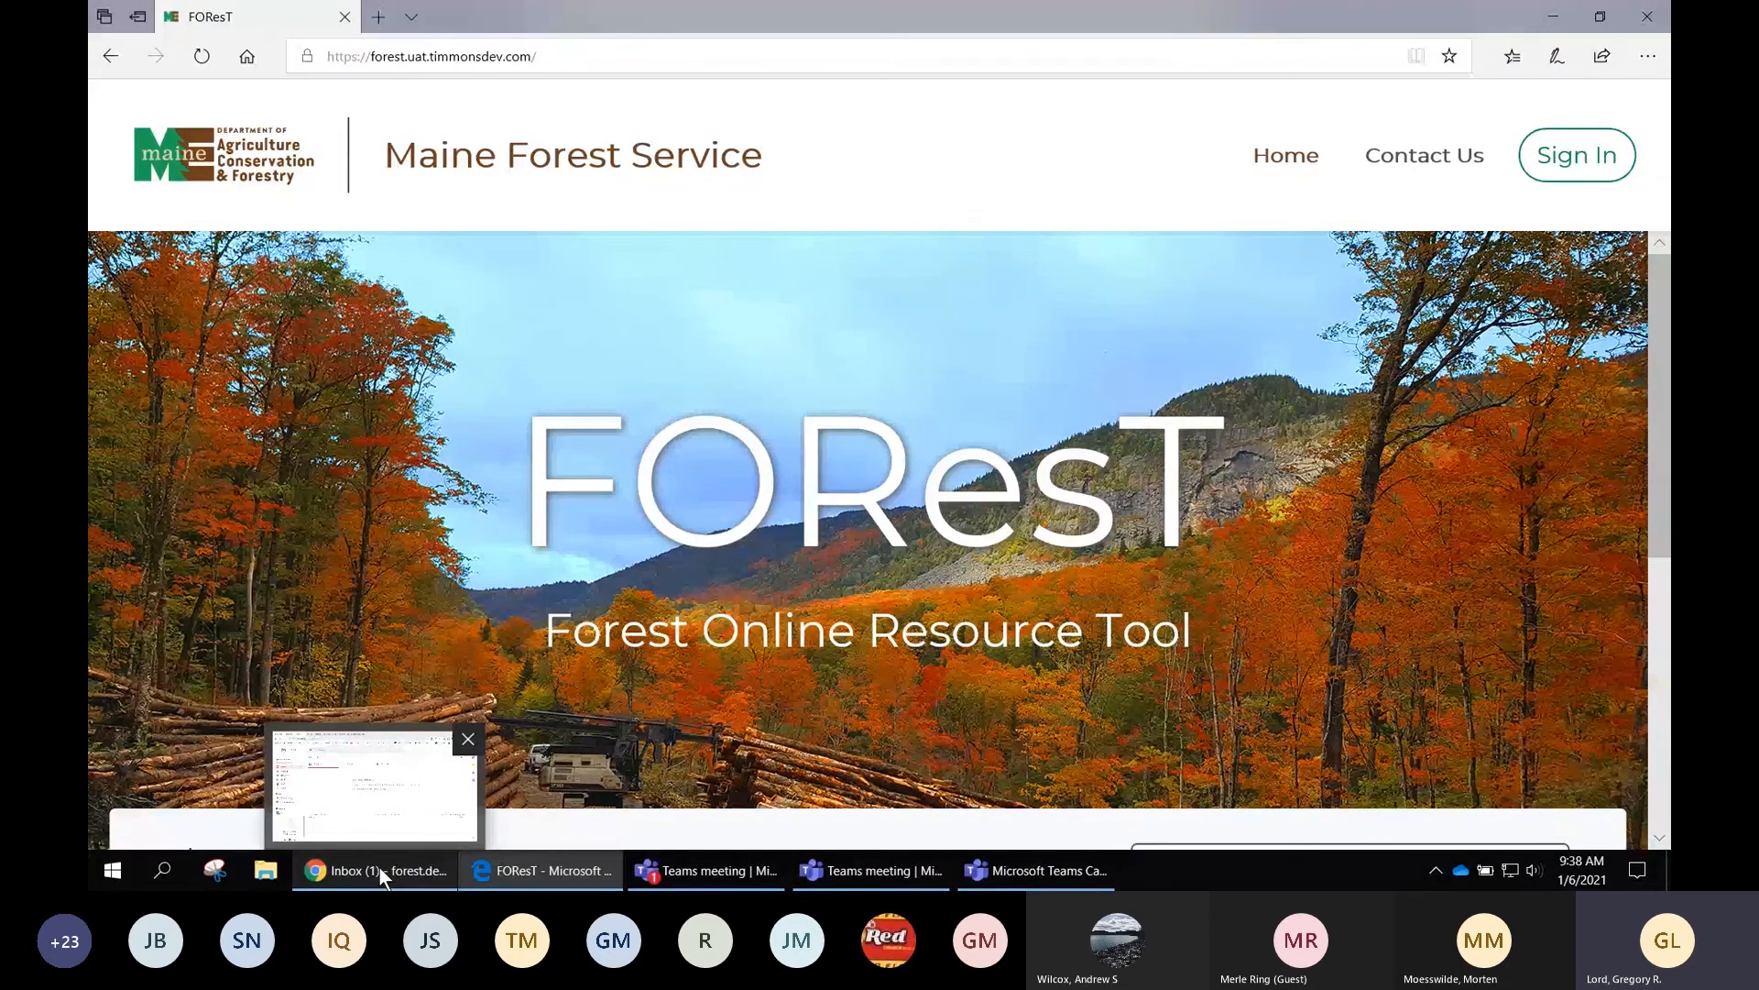
pyautogui.click(380, 870)
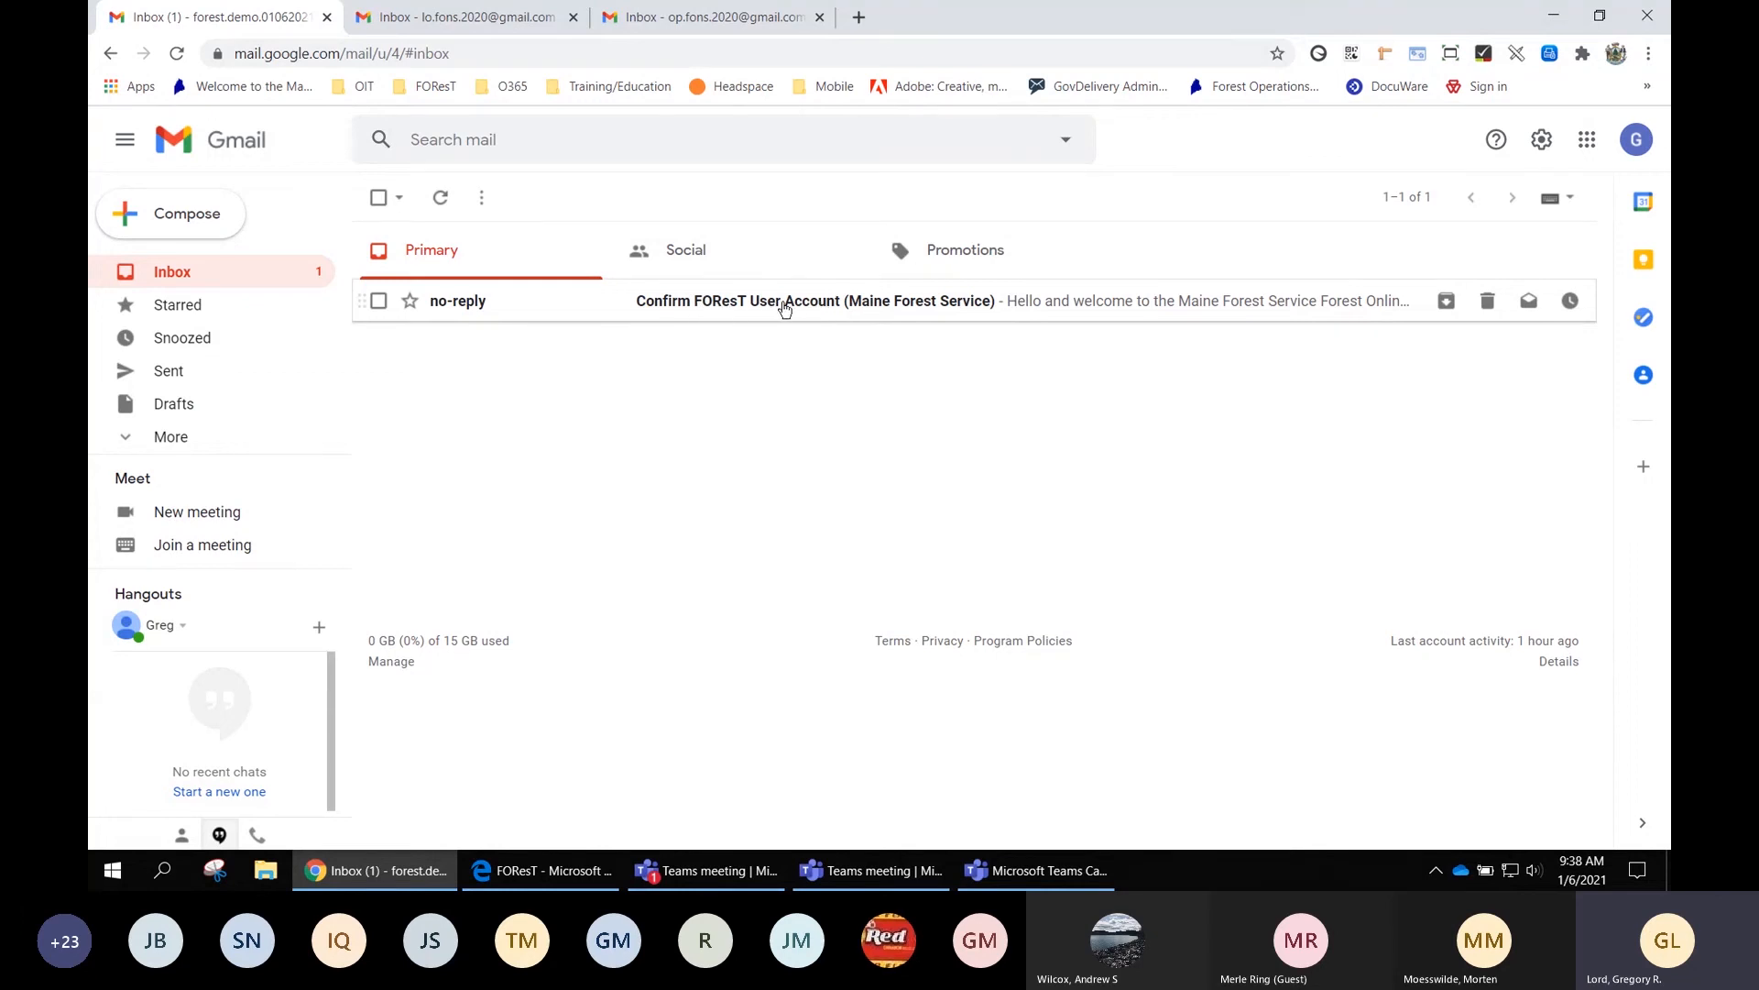
# Open the 'Confirm FOResT User Account' email and briefly highlight its User ID line
pyautogui.click(799, 308)
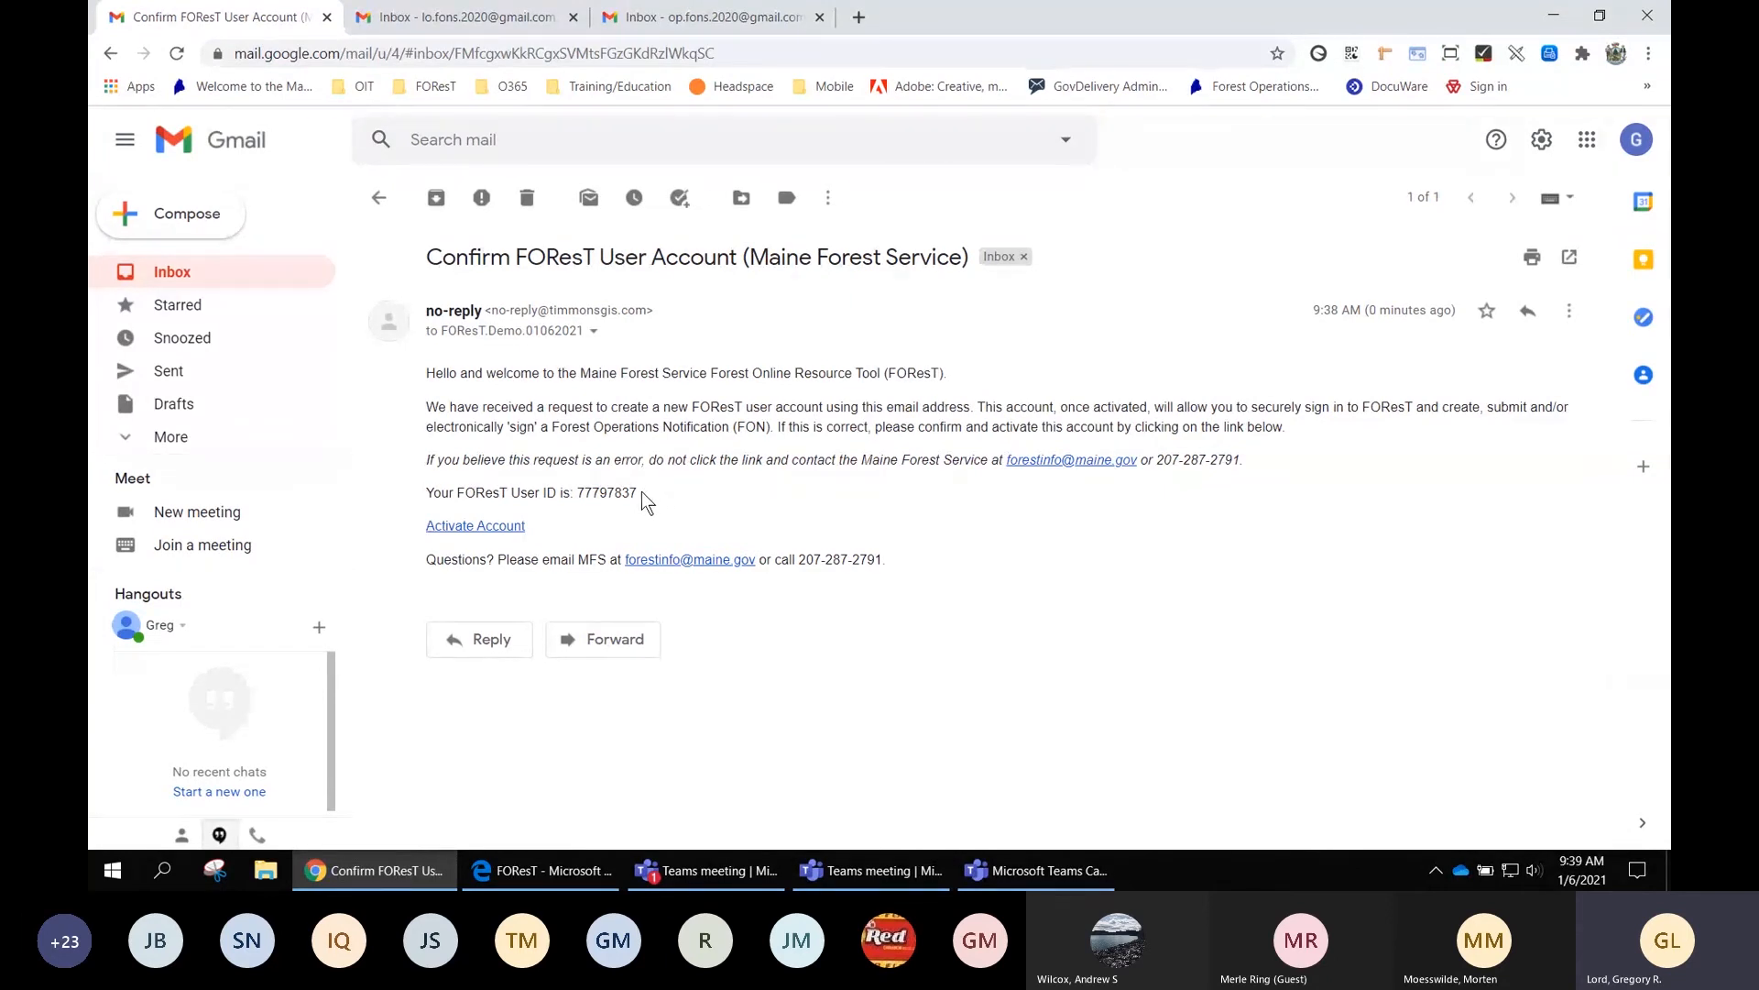
pyautogui.moveTo(641, 491); pyautogui.dragTo(426, 487)
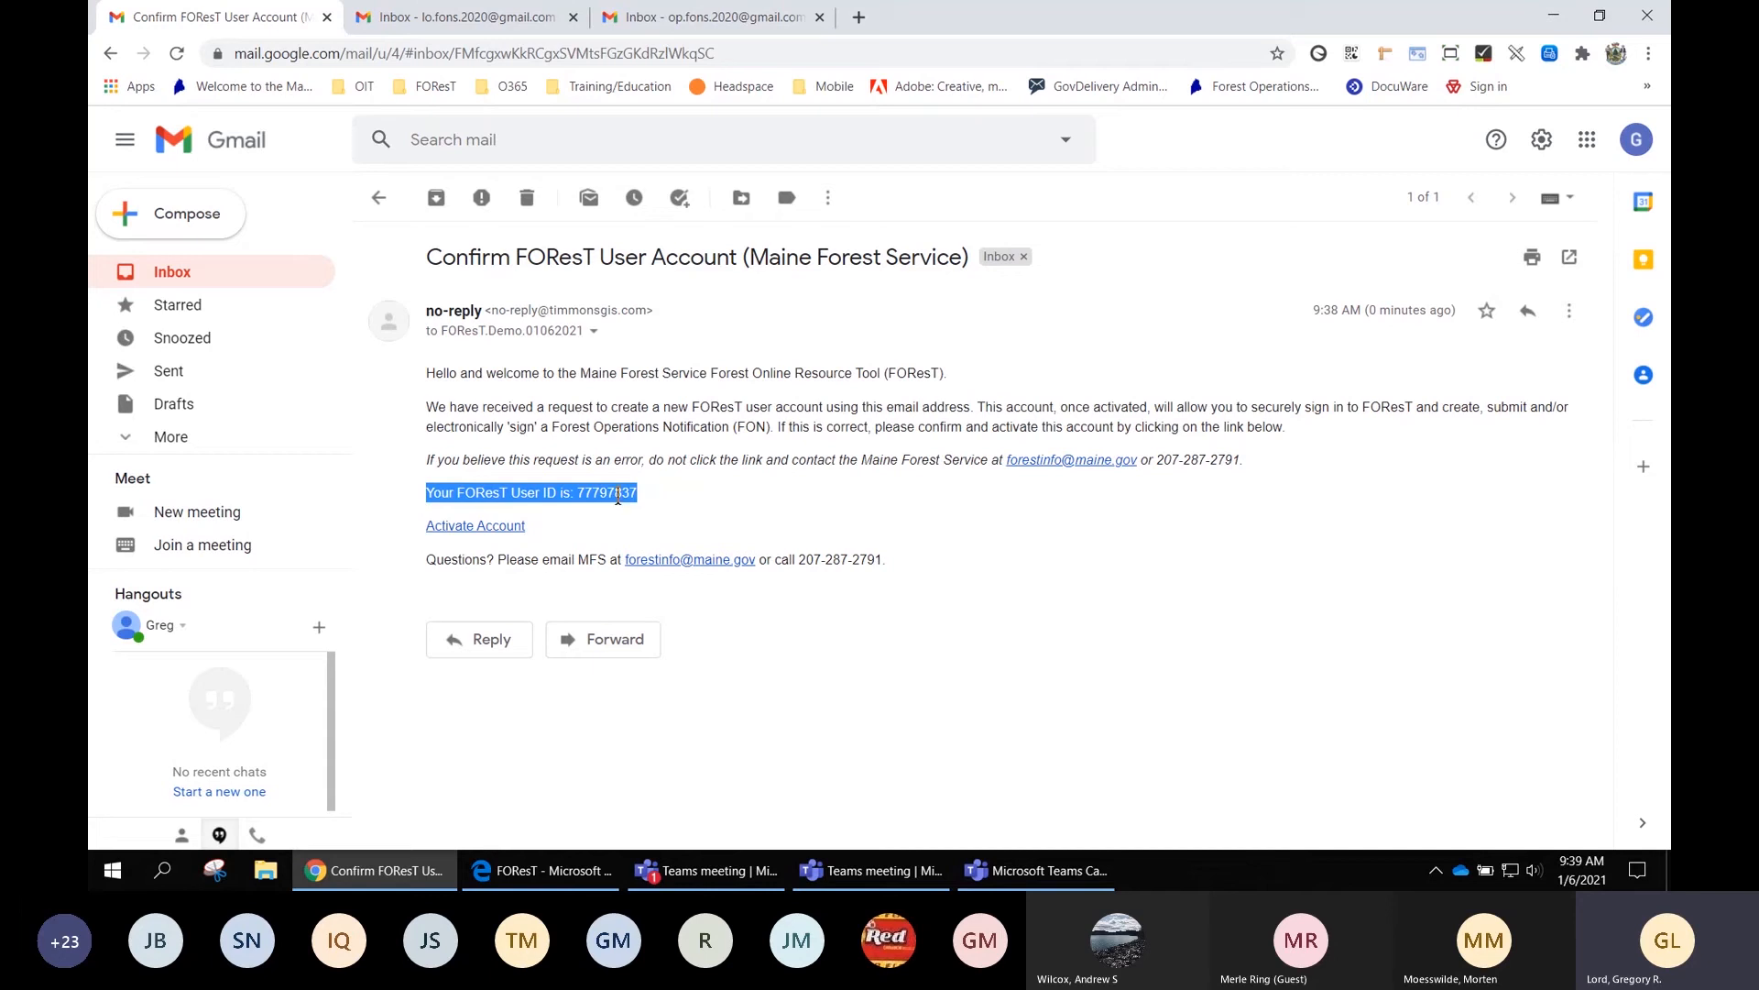
pyautogui.click(587, 526)
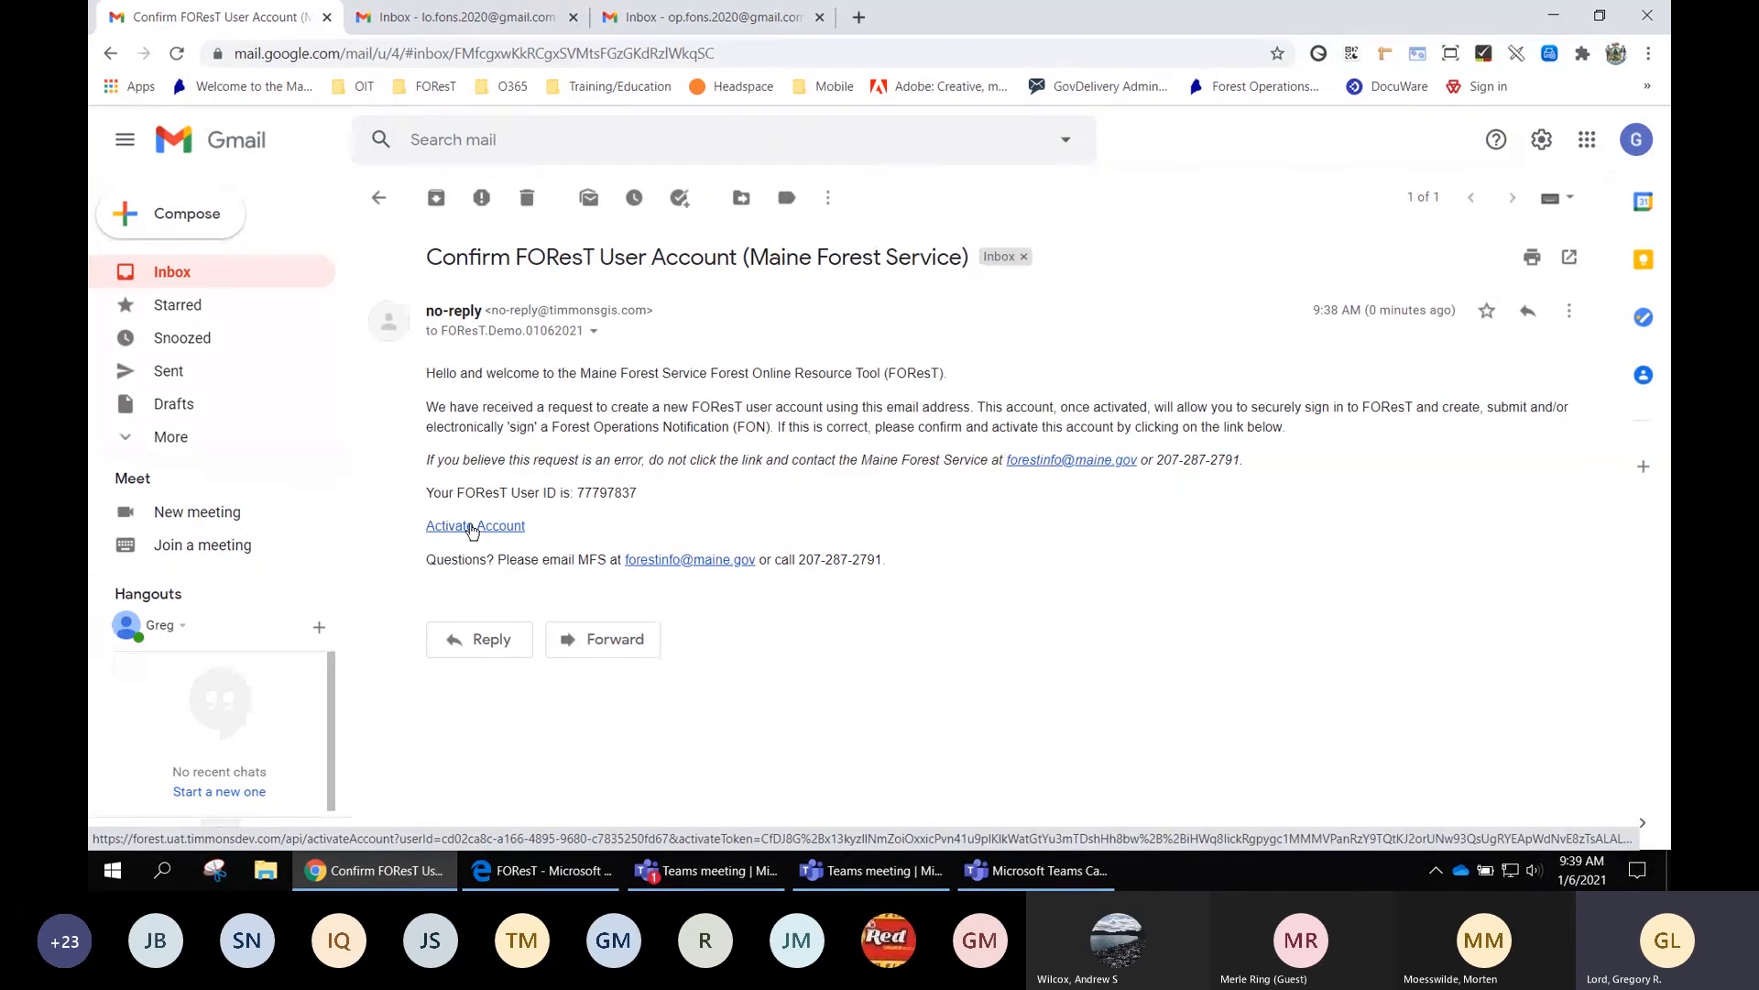
# Activate the new FOResT account and clear the autofilled email from the sign-in form
pyautogui.click(472, 528)
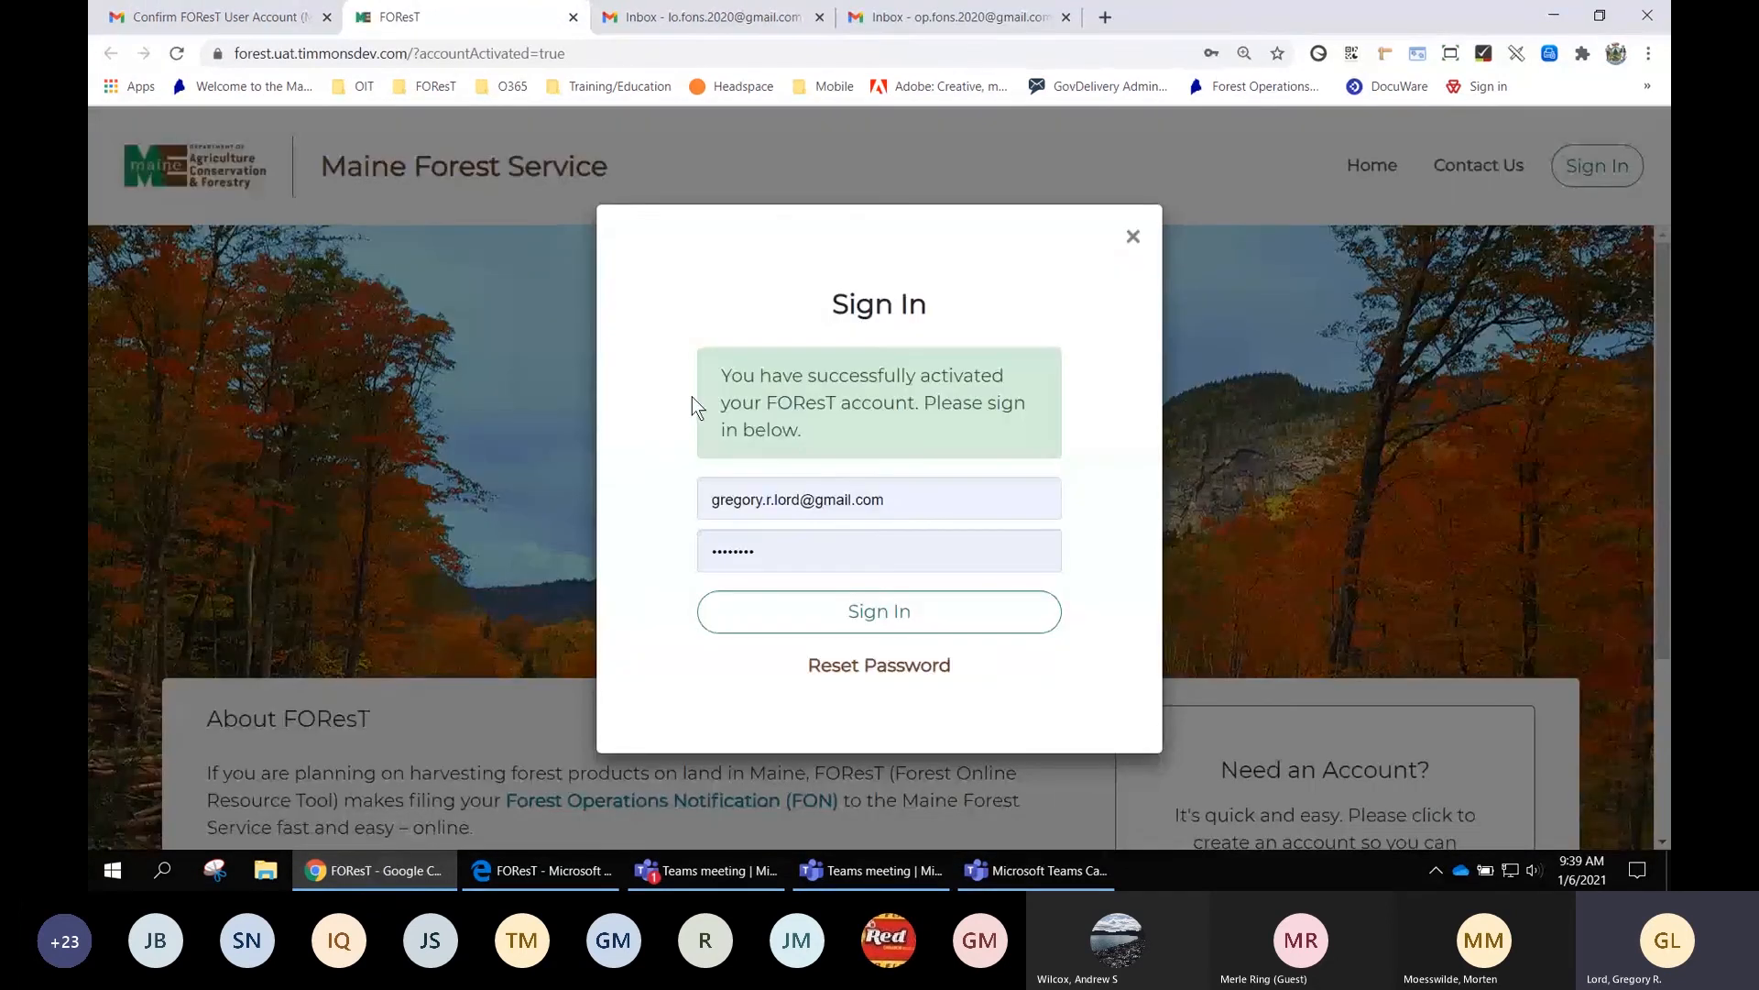
pyautogui.doubleClick(896, 498)
pyautogui.moveTo(828, 486); pyautogui.dragTo(904, 486)
pyautogui.press('Delete')
pyautogui.press('Delete')
pyautogui.press('Delete')
pyautogui.press('Delete')
pyautogui.press('Delete')
pyautogui.press('Delete')
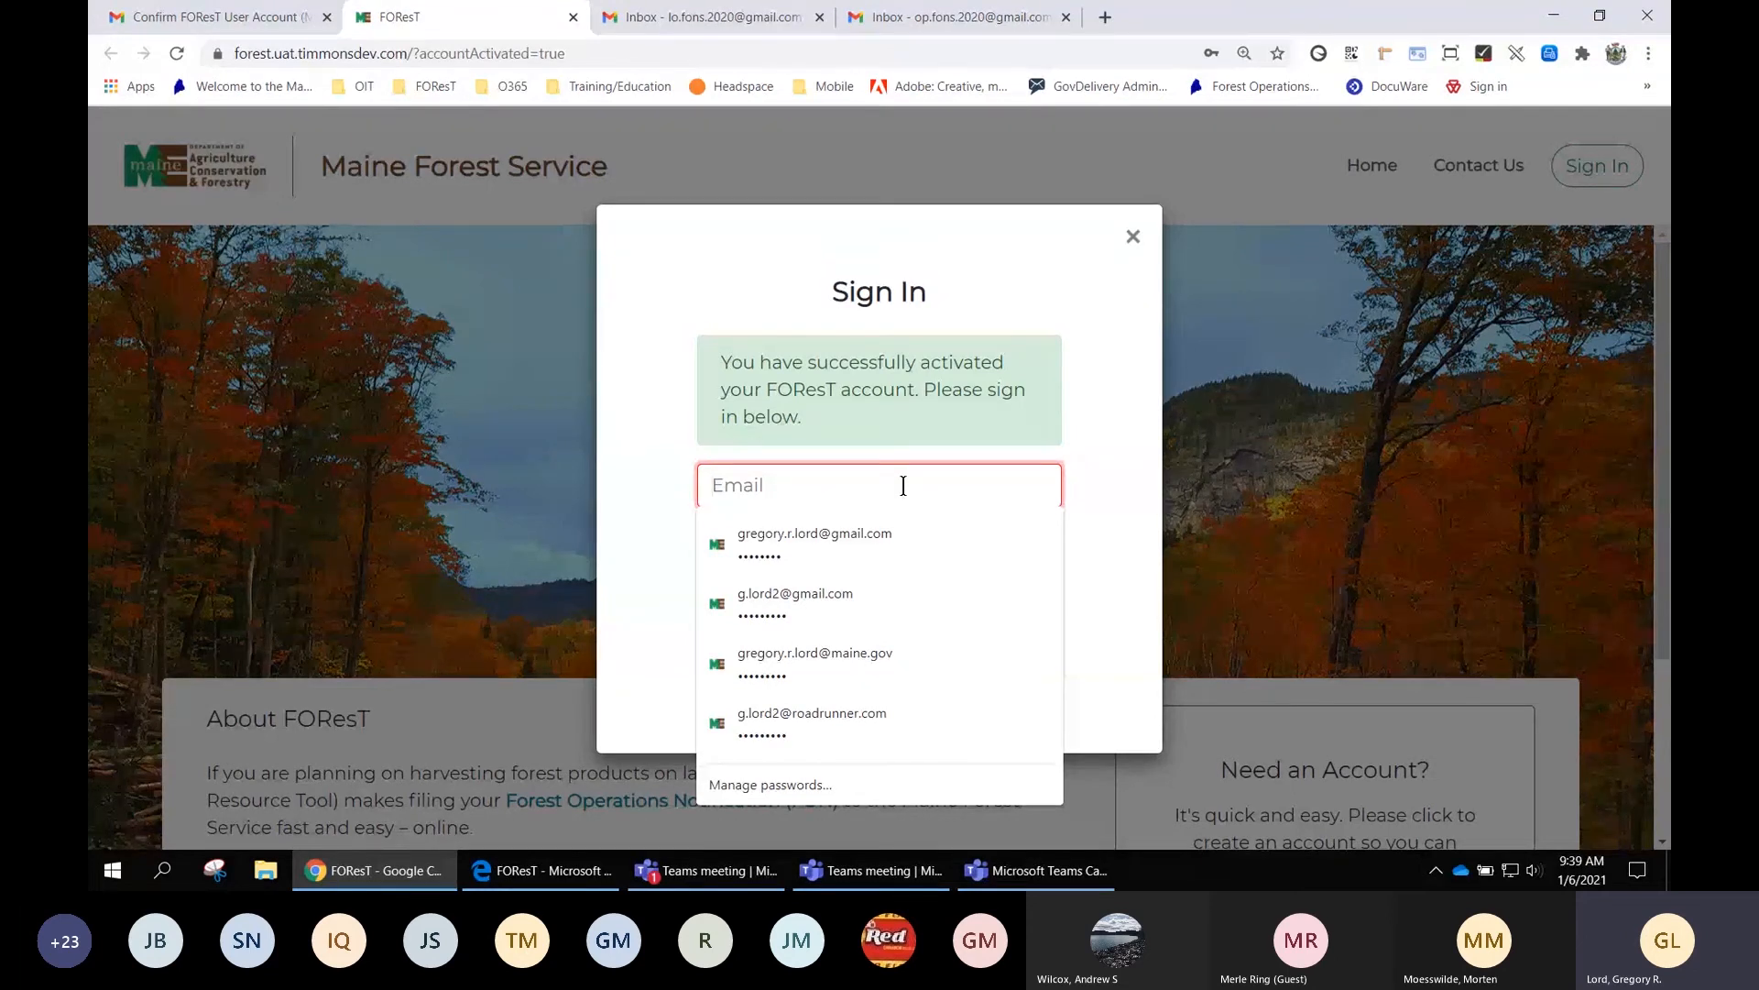
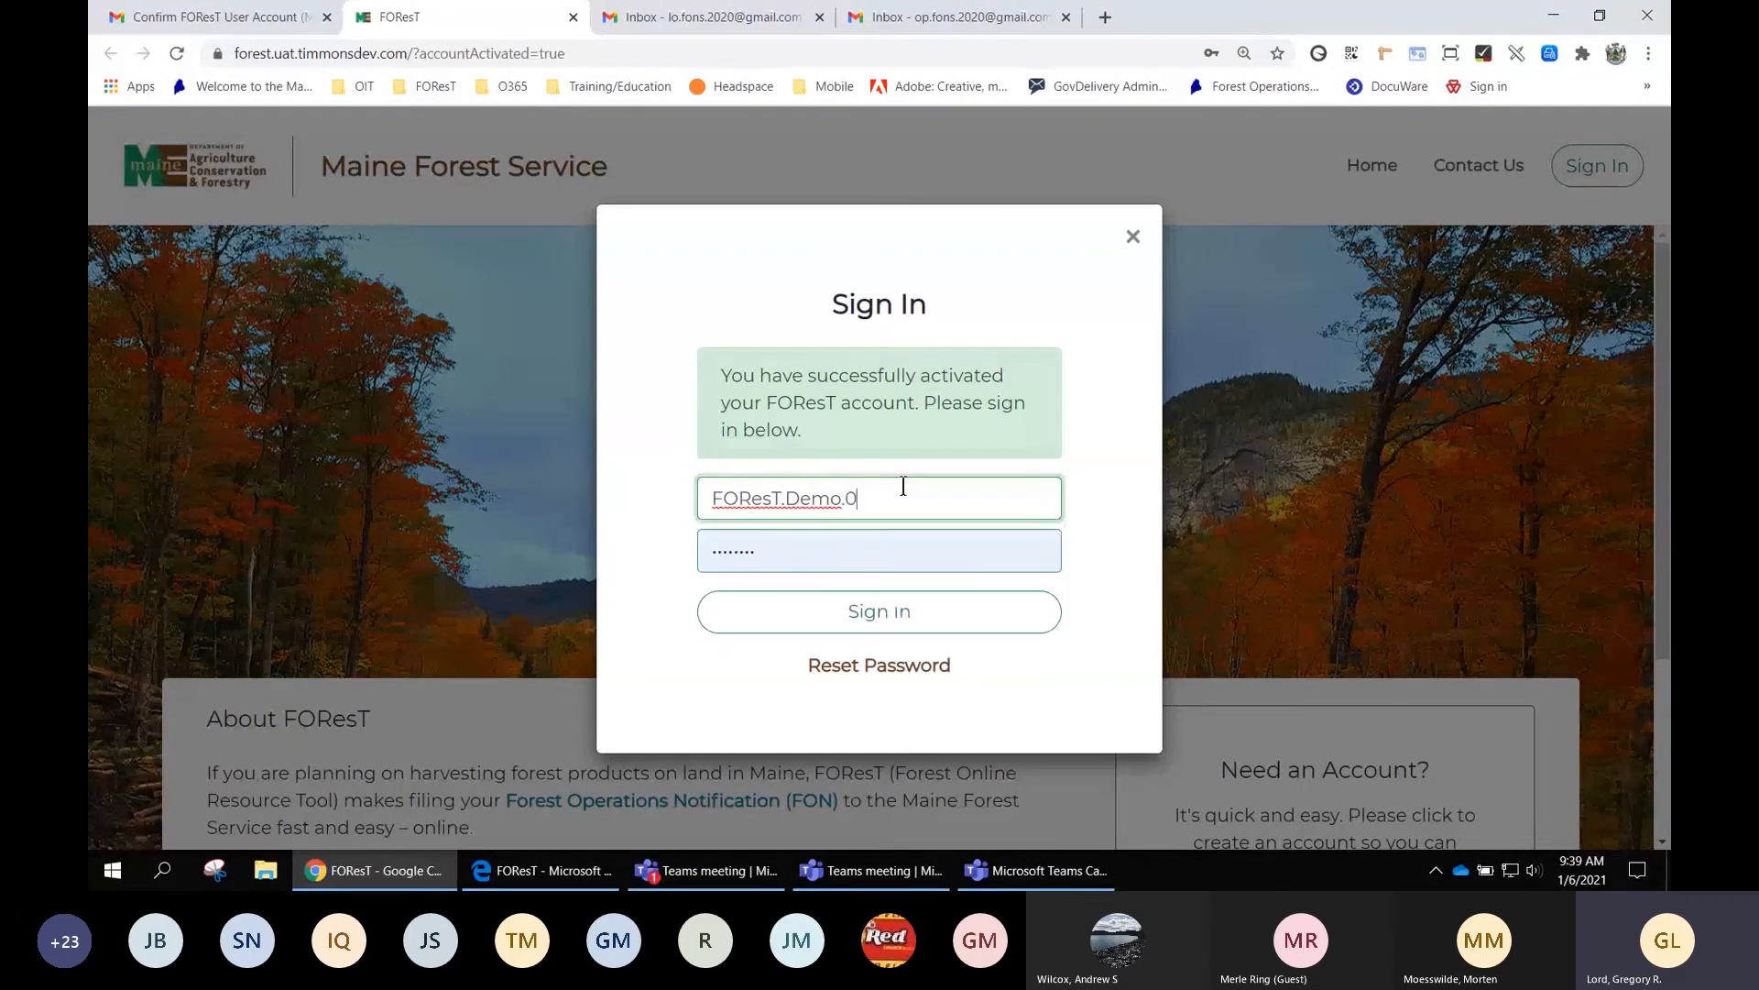
# Enter the new demo account's email address and its password
pyautogui.press('Tab')
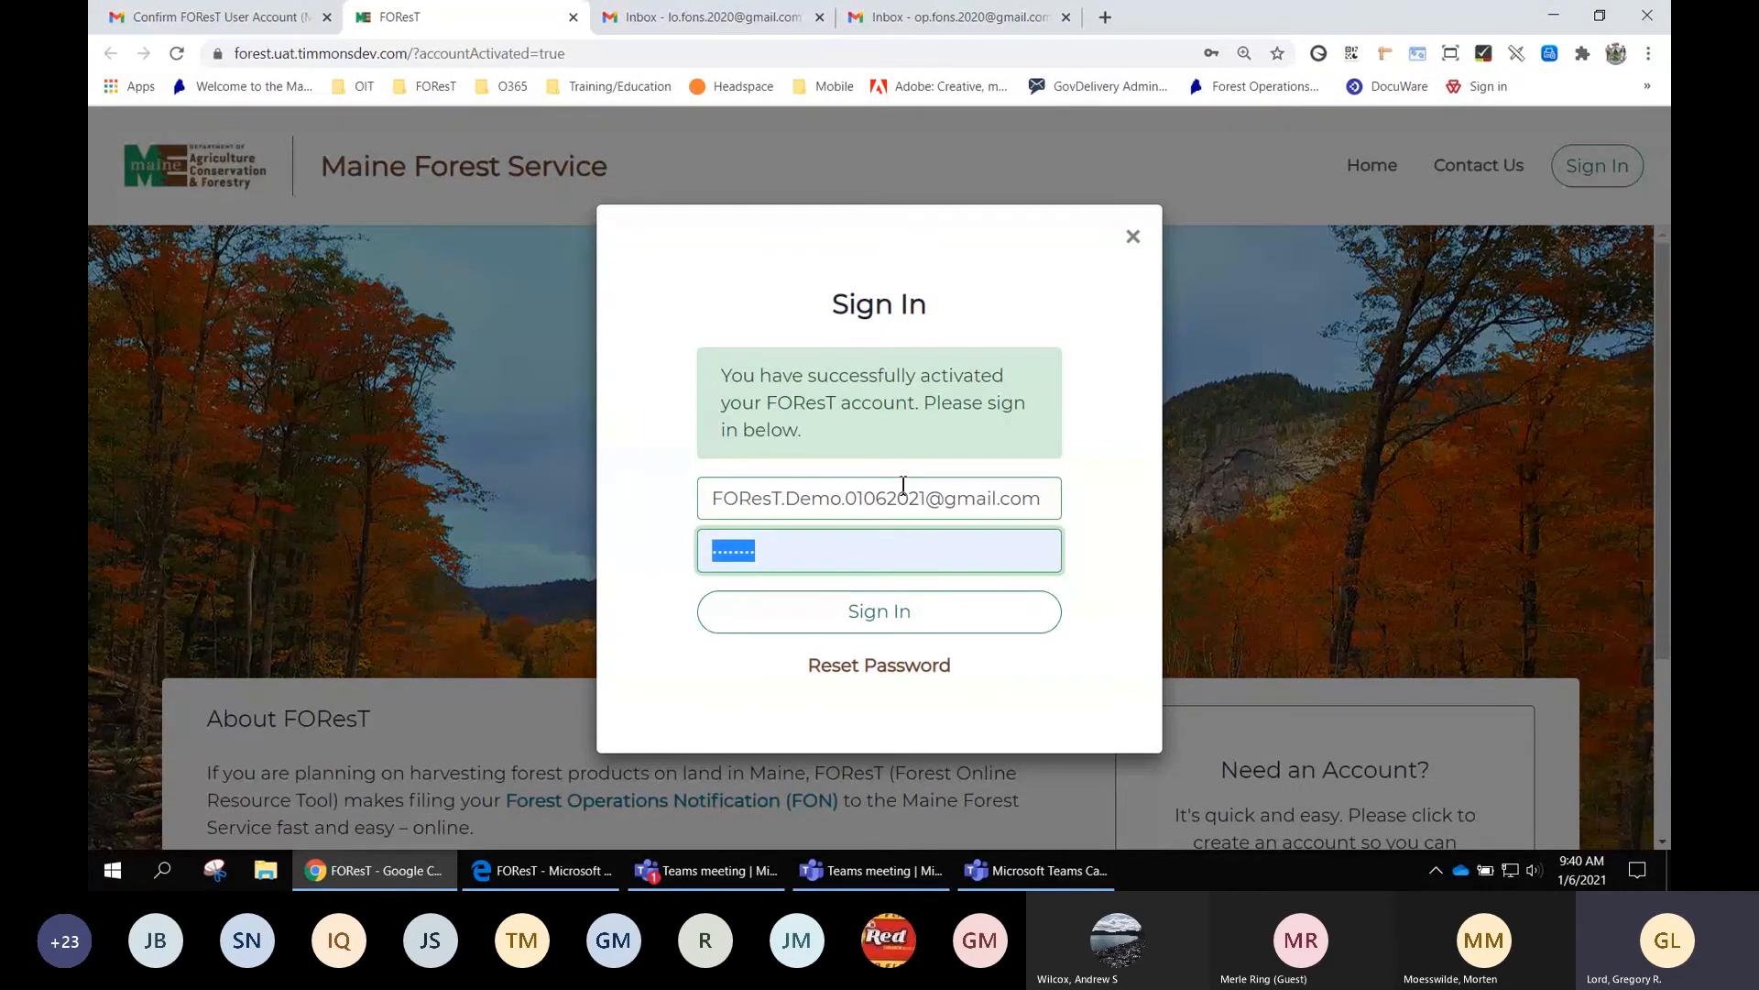
pyautogui.write('•')
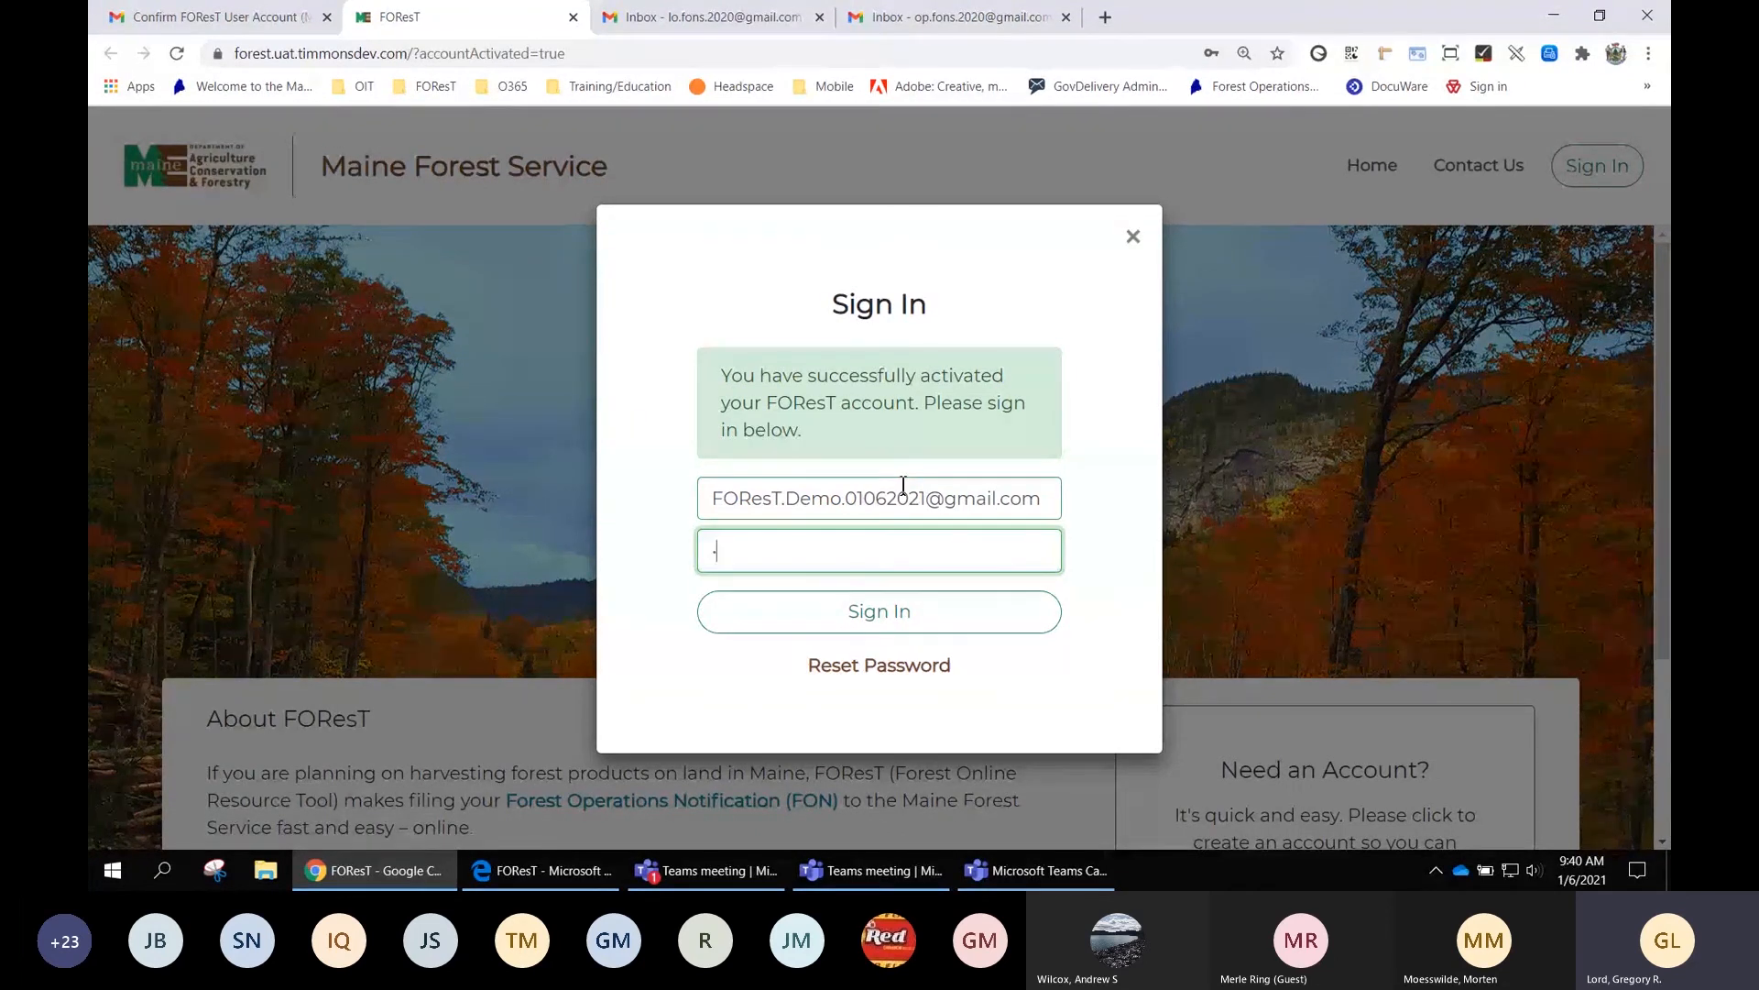
pyautogui.write('•••••••')
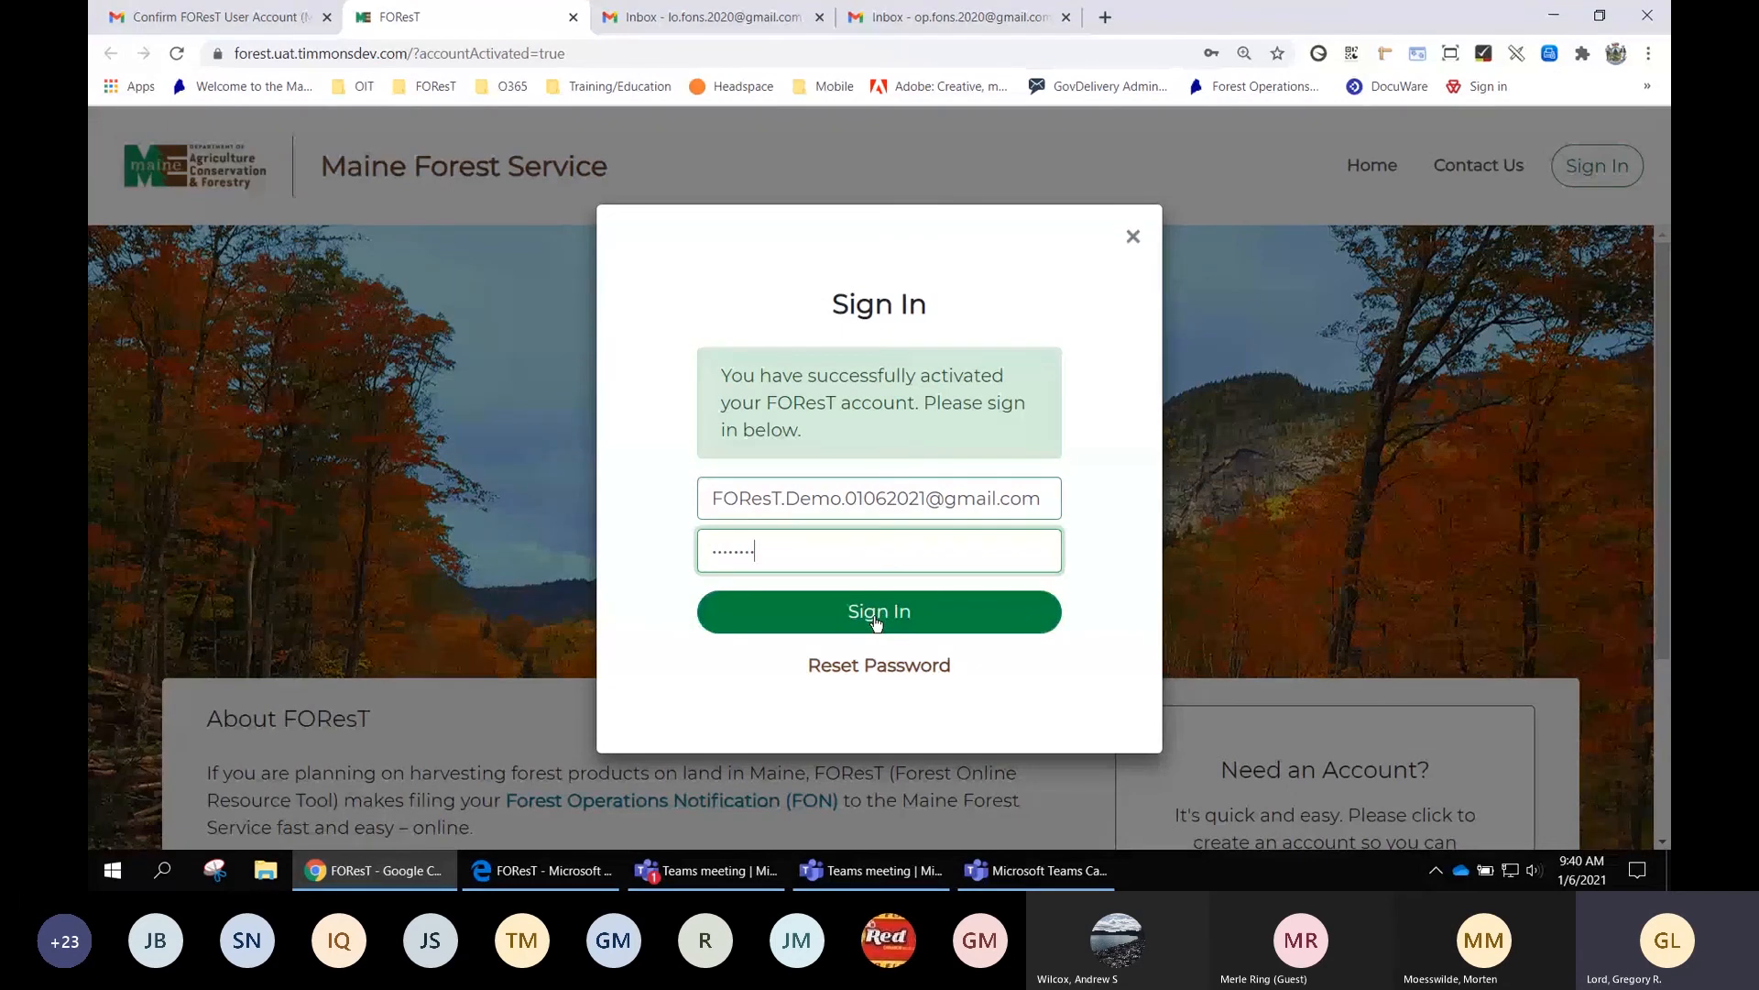
# Sign in, decline Chrome's password saving, and zoom the page to 150%
pyautogui.click(877, 622)
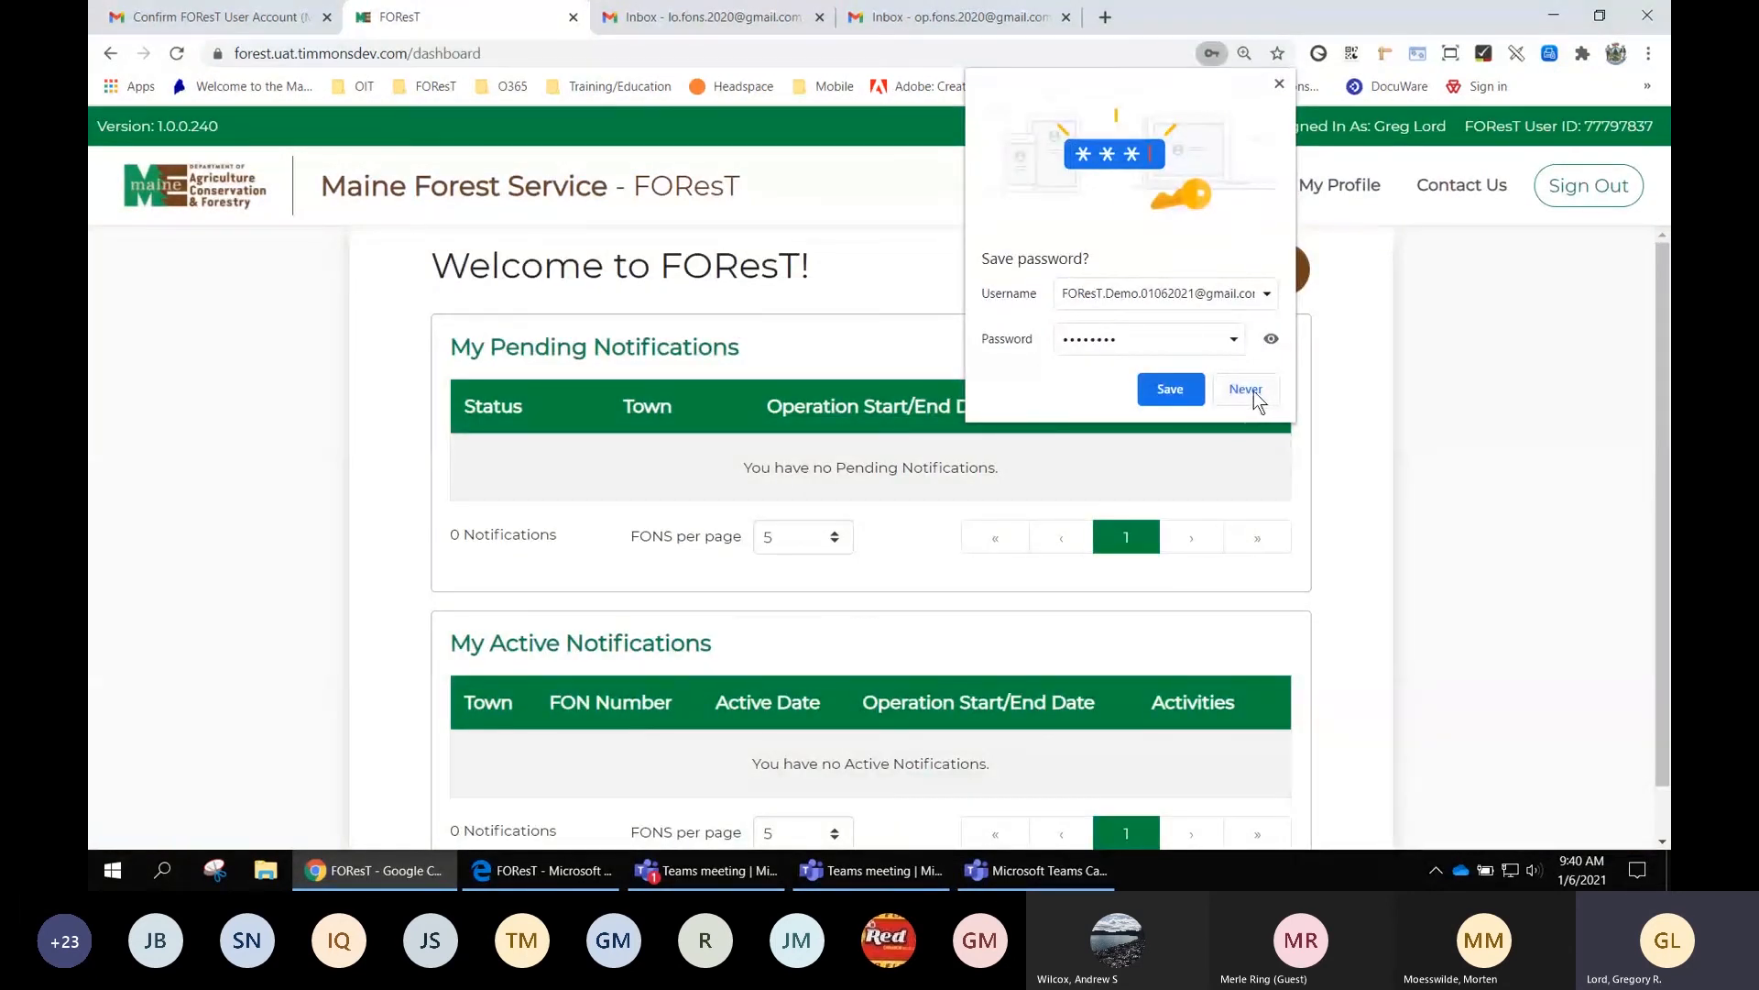
pyautogui.click(1248, 389)
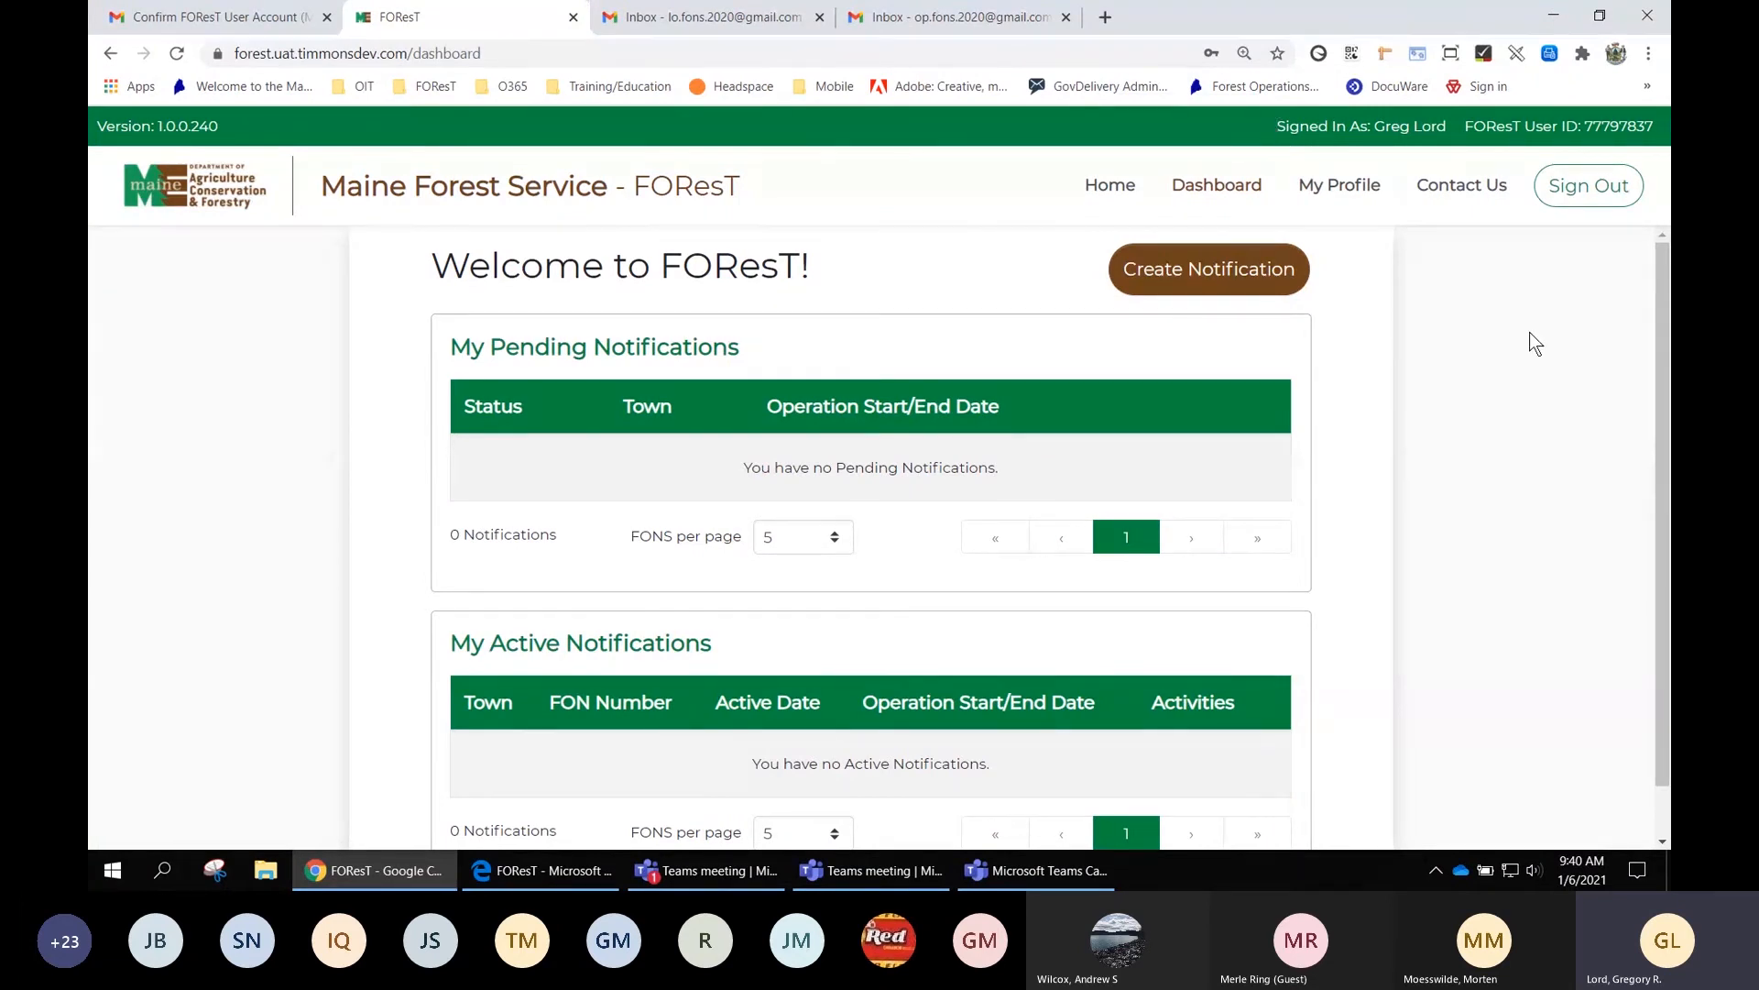
pyautogui.hotkey('ctrl', '+')
pyautogui.hotkey('ctrl', '+')
pyautogui.hotkey('ctrl', '+')
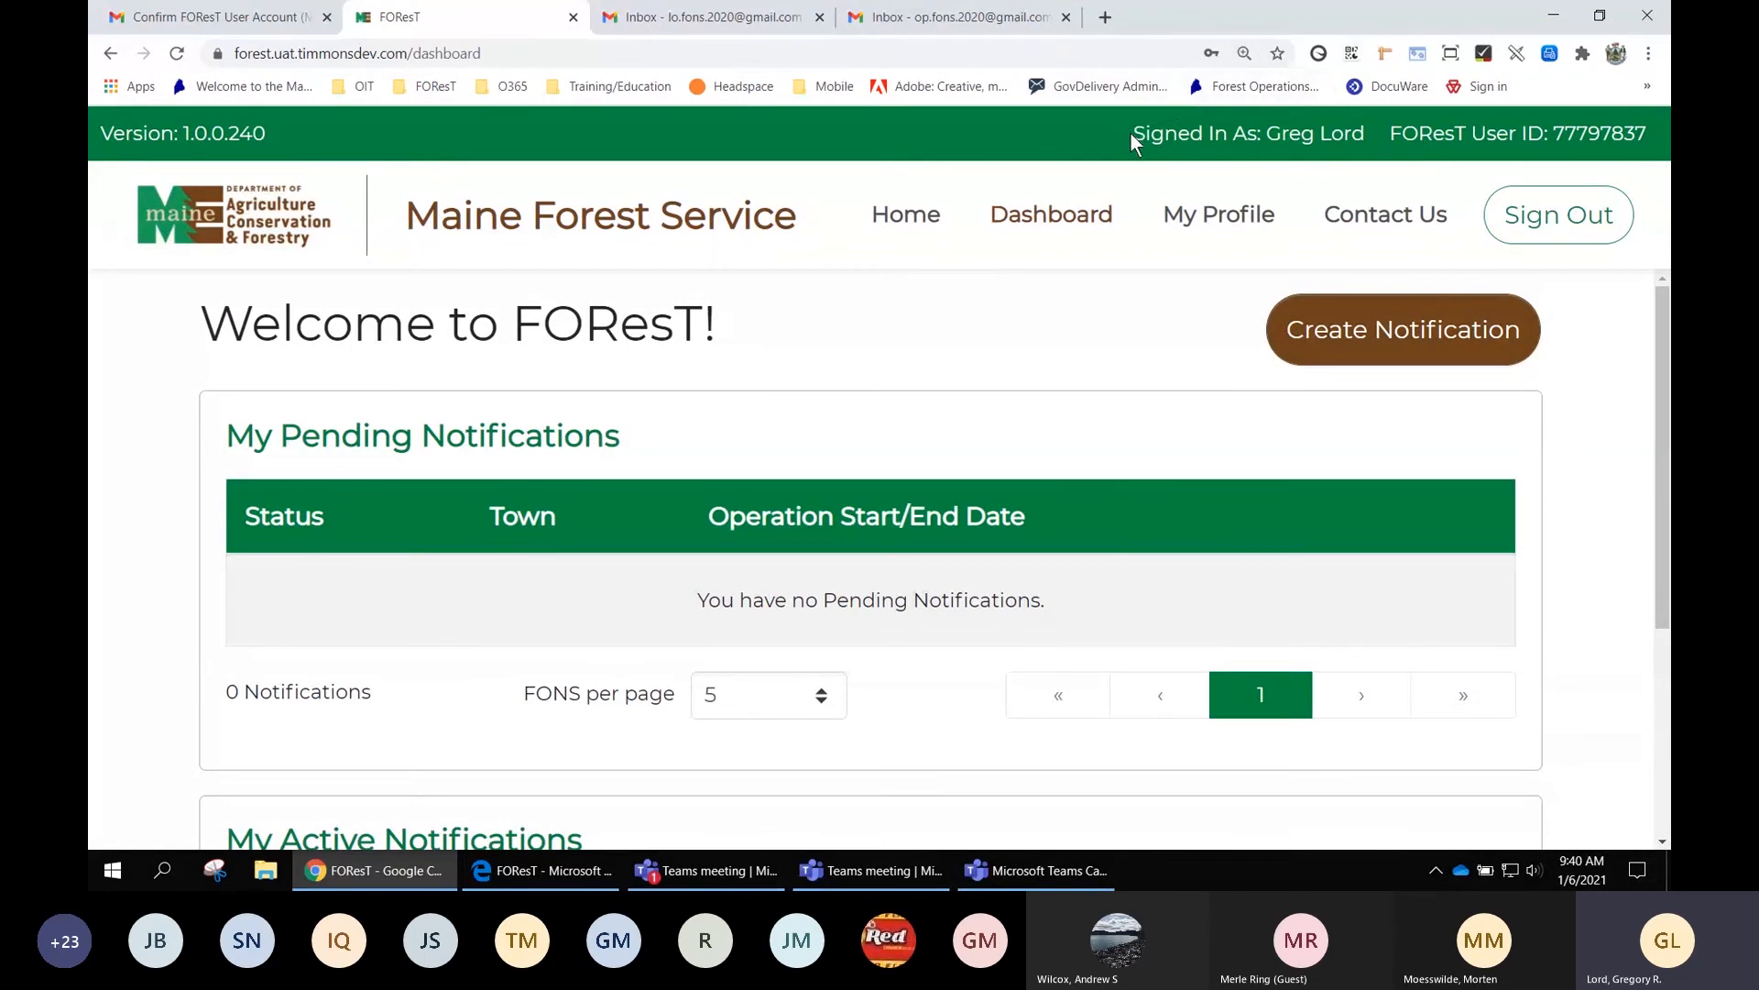
pyautogui.moveTo(1133, 134); pyautogui.dragTo(1647, 134)
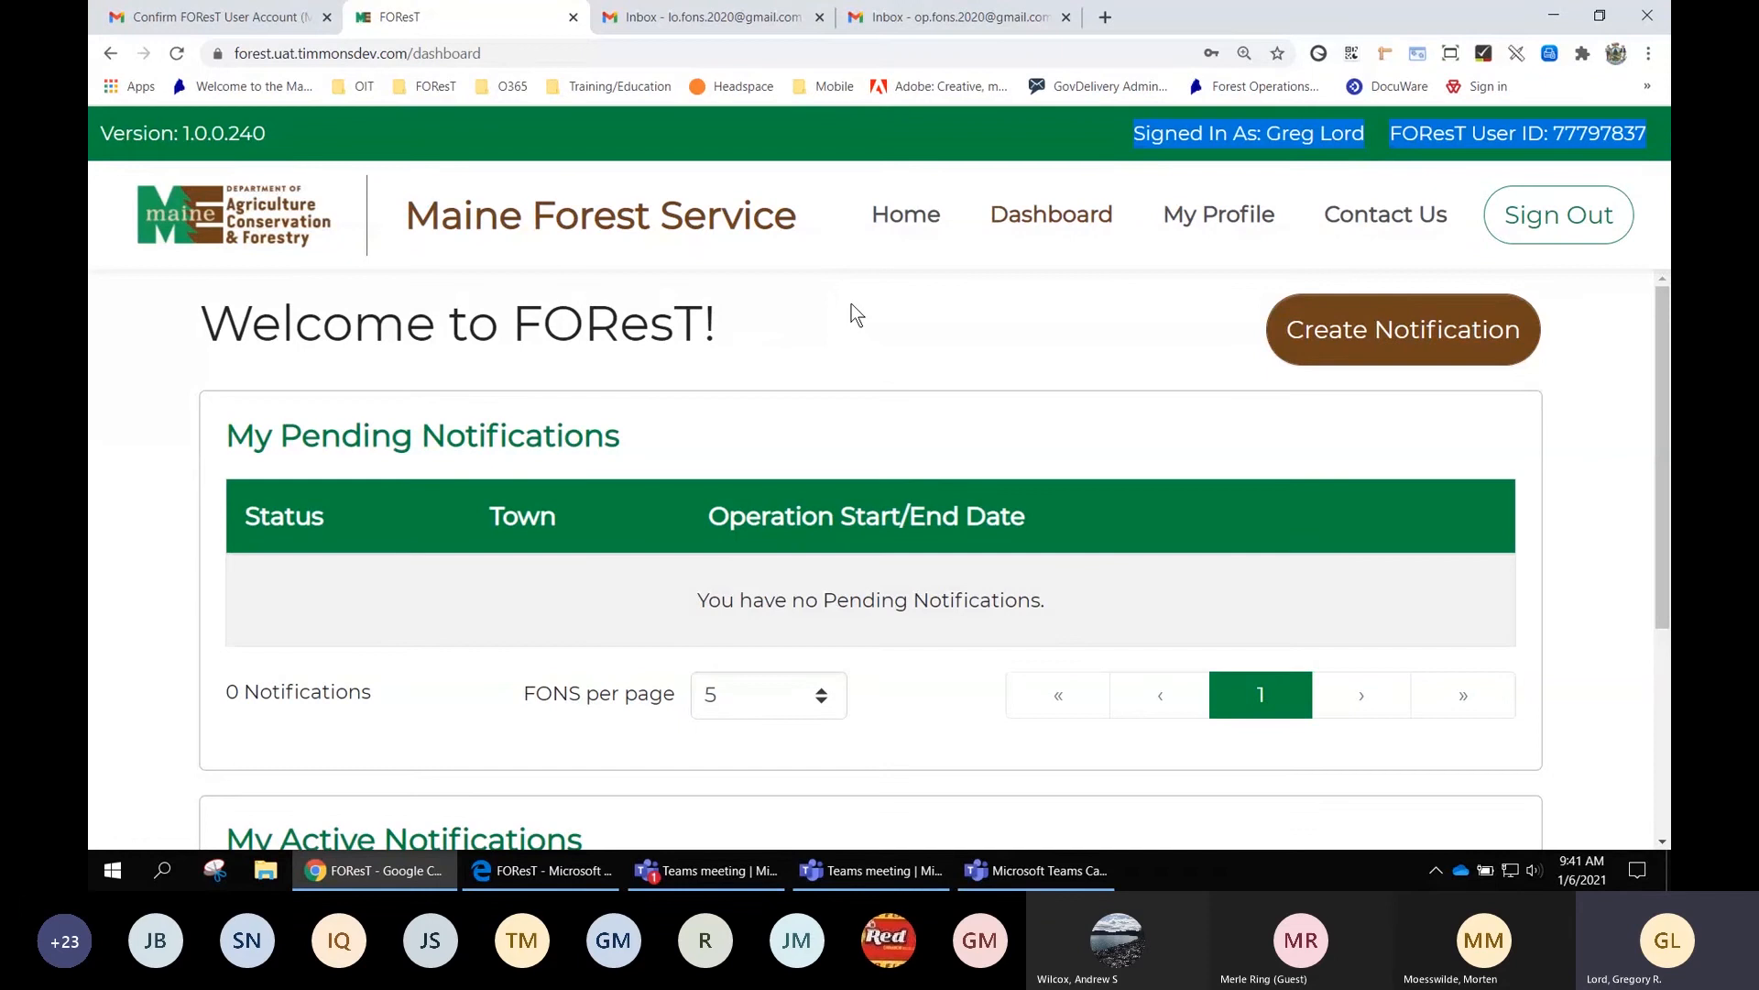
pyautogui.scroll(-1, 851, 315)
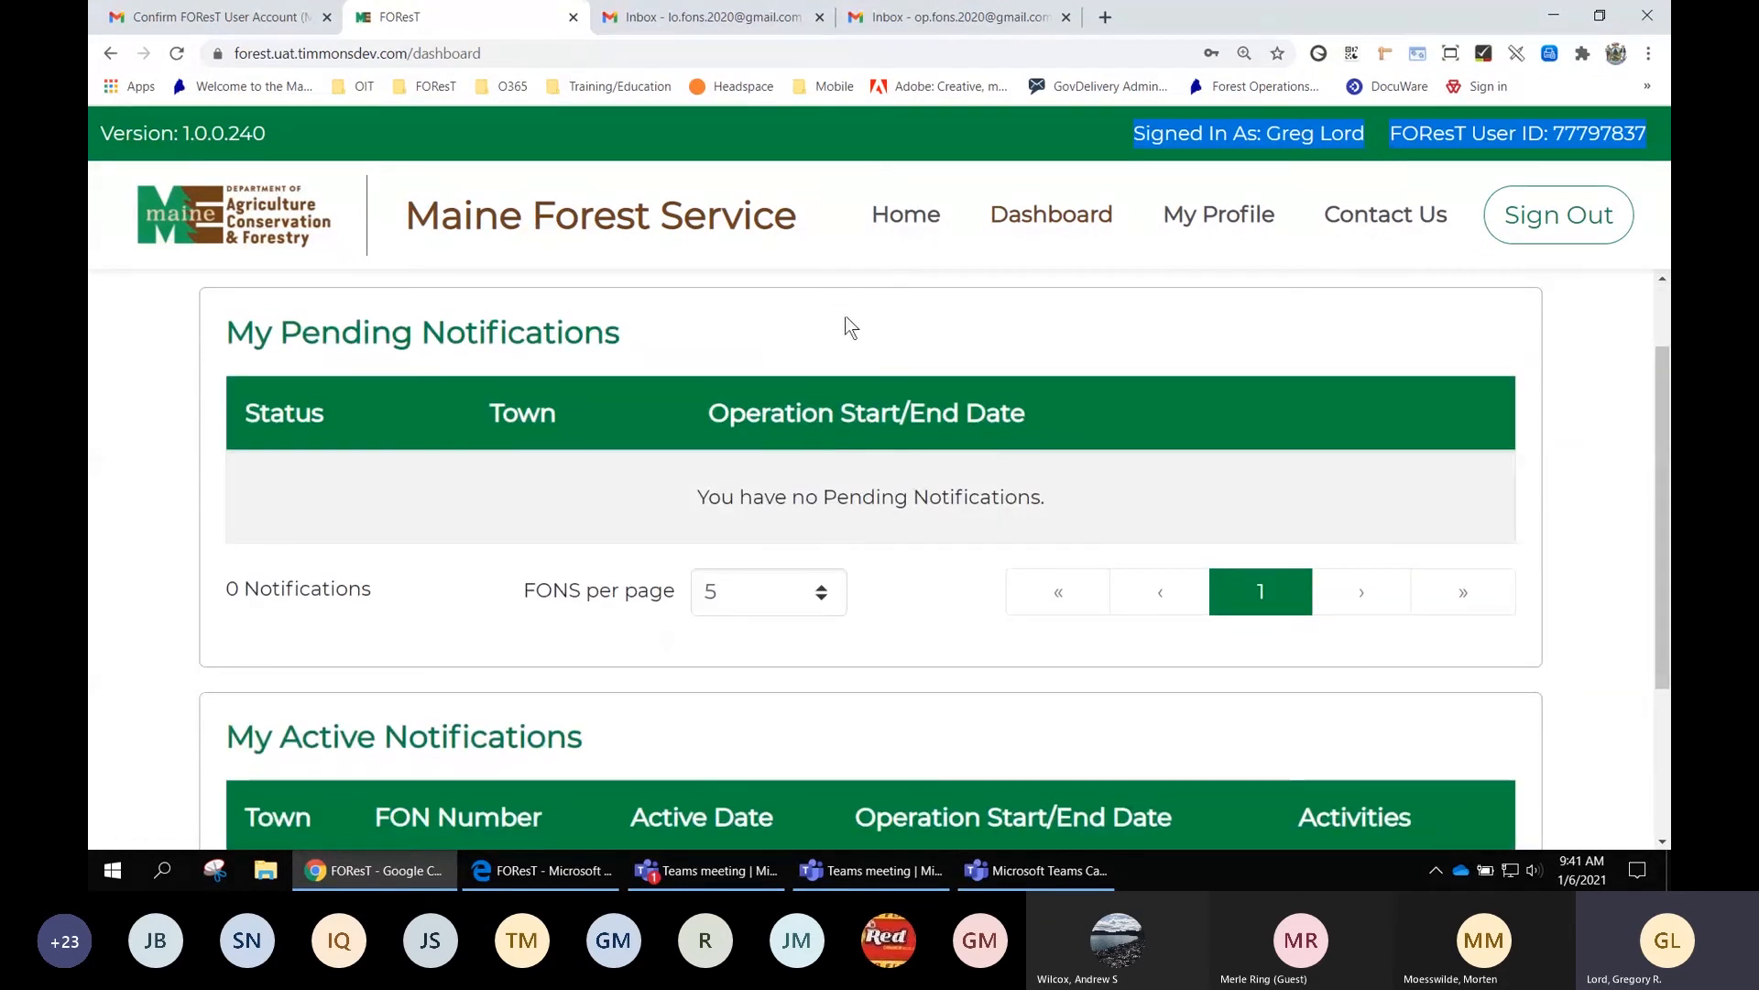
pyautogui.scroll(1, 840, 330)
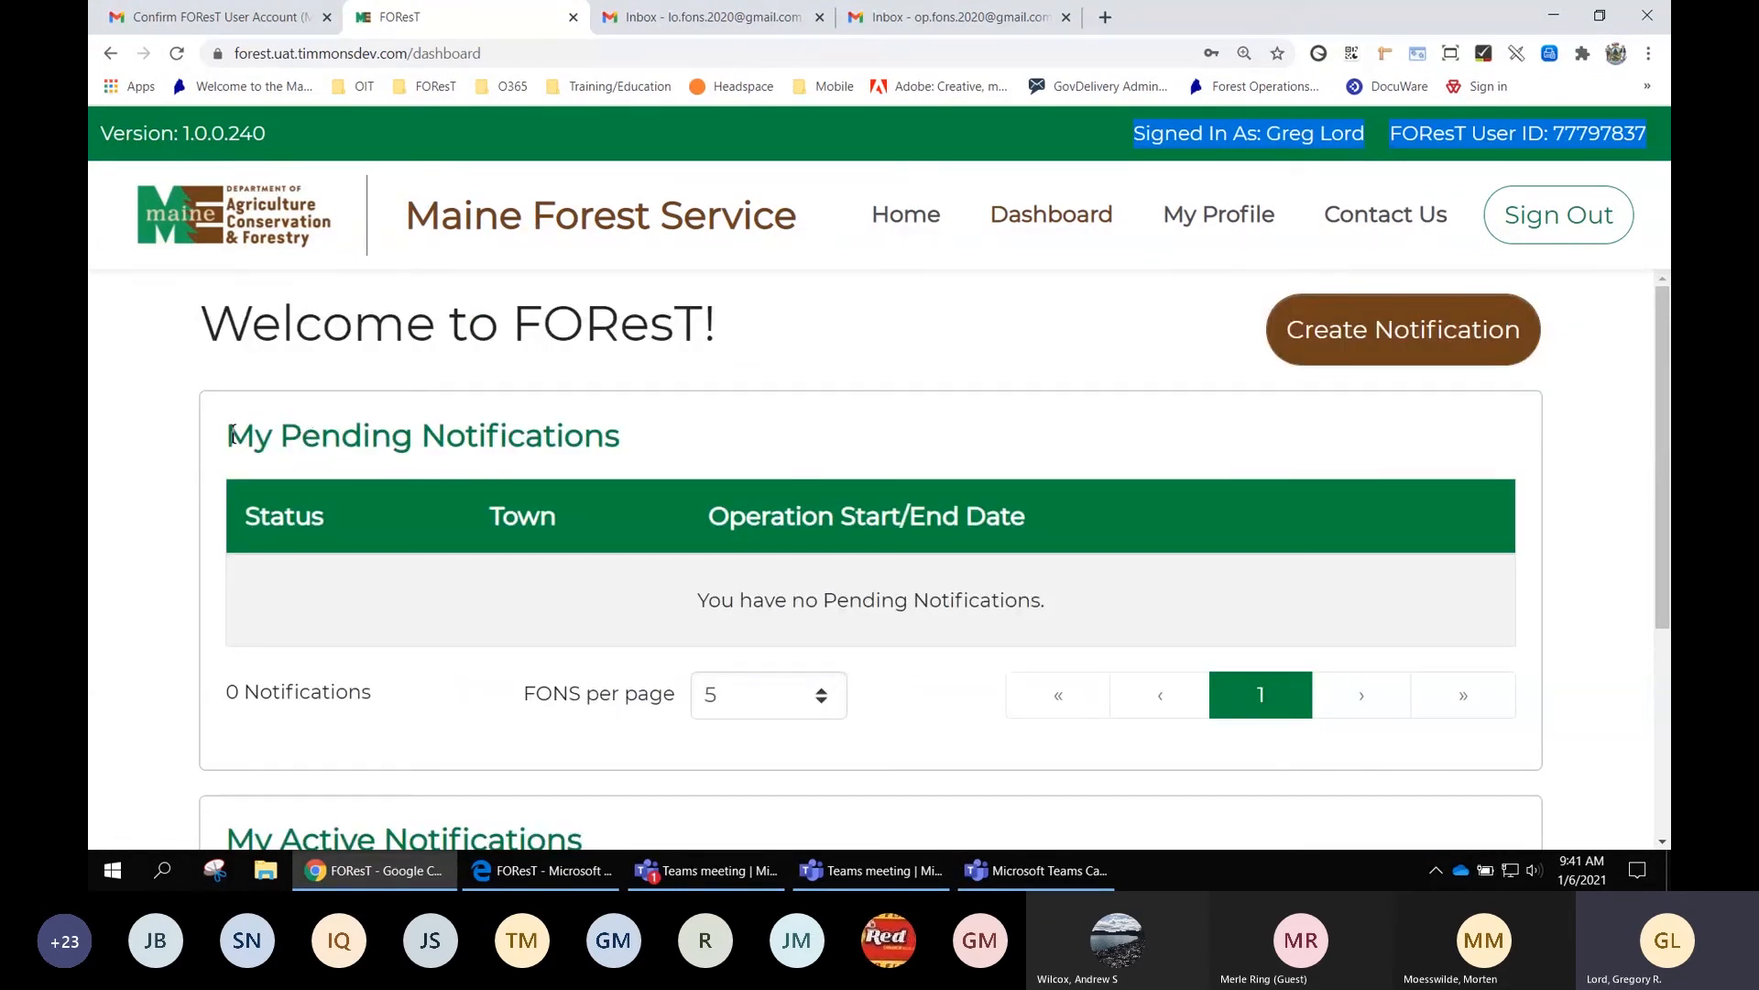
pyautogui.moveTo(231, 436); pyautogui.dragTo(616, 445)
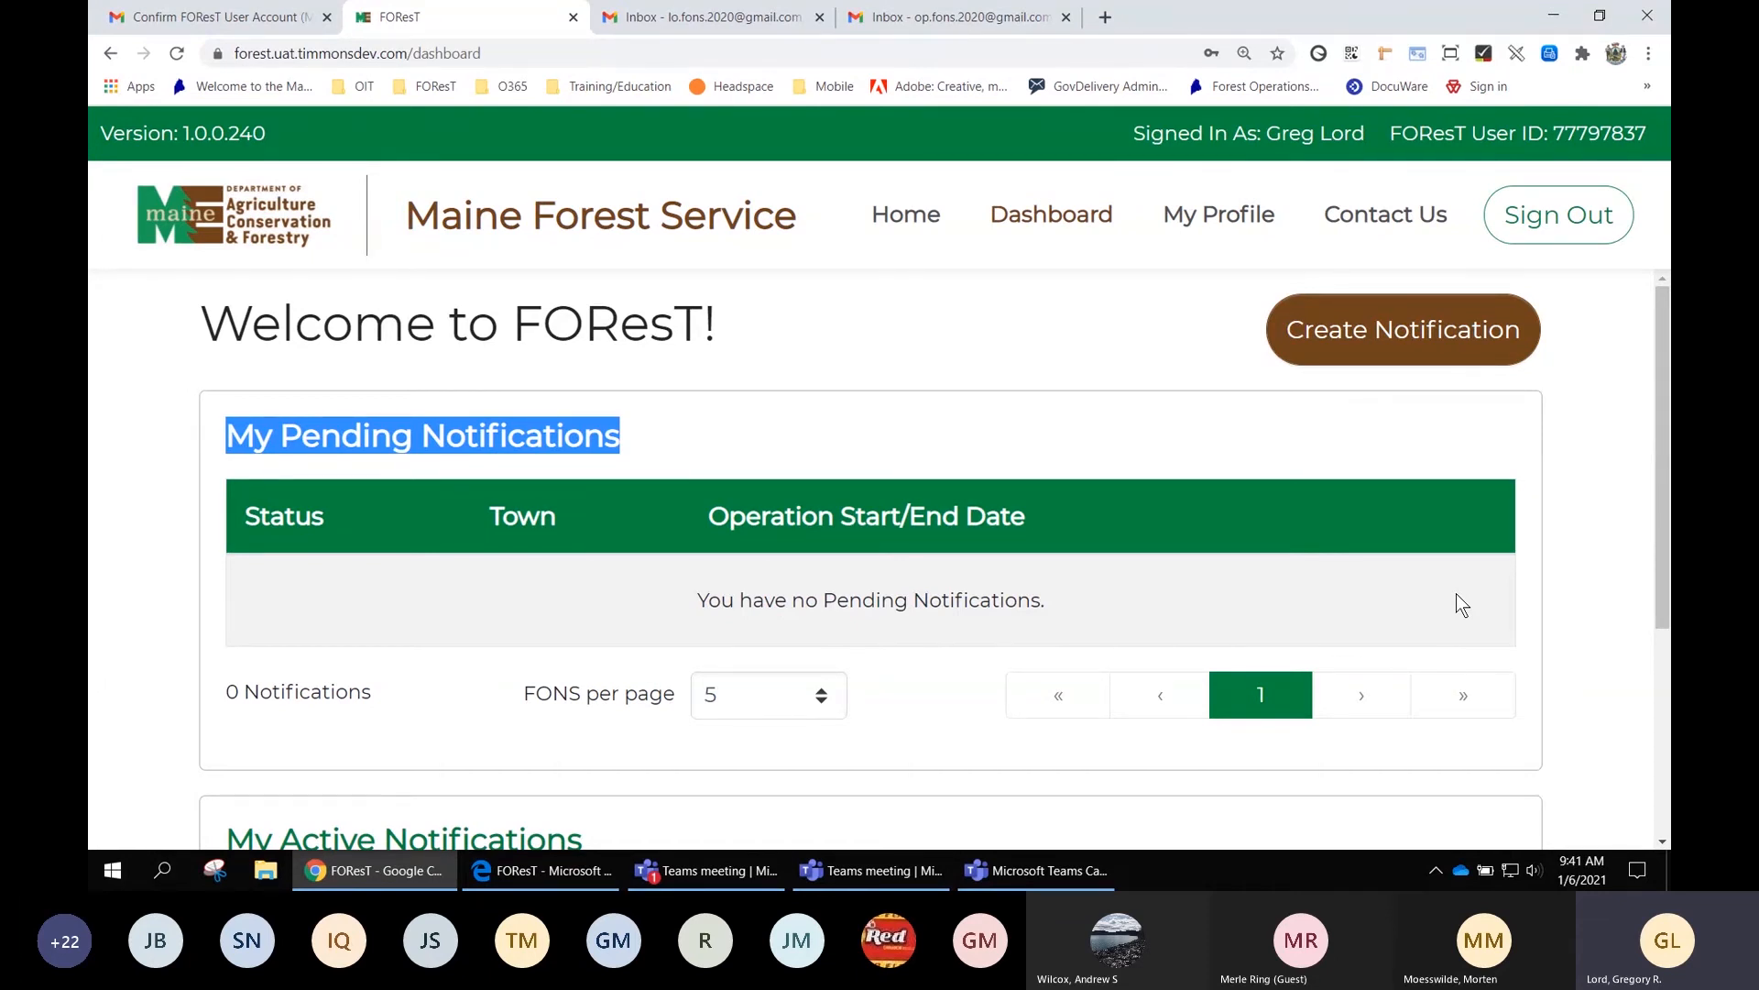
pyautogui.scroll(-2, 1456, 595)
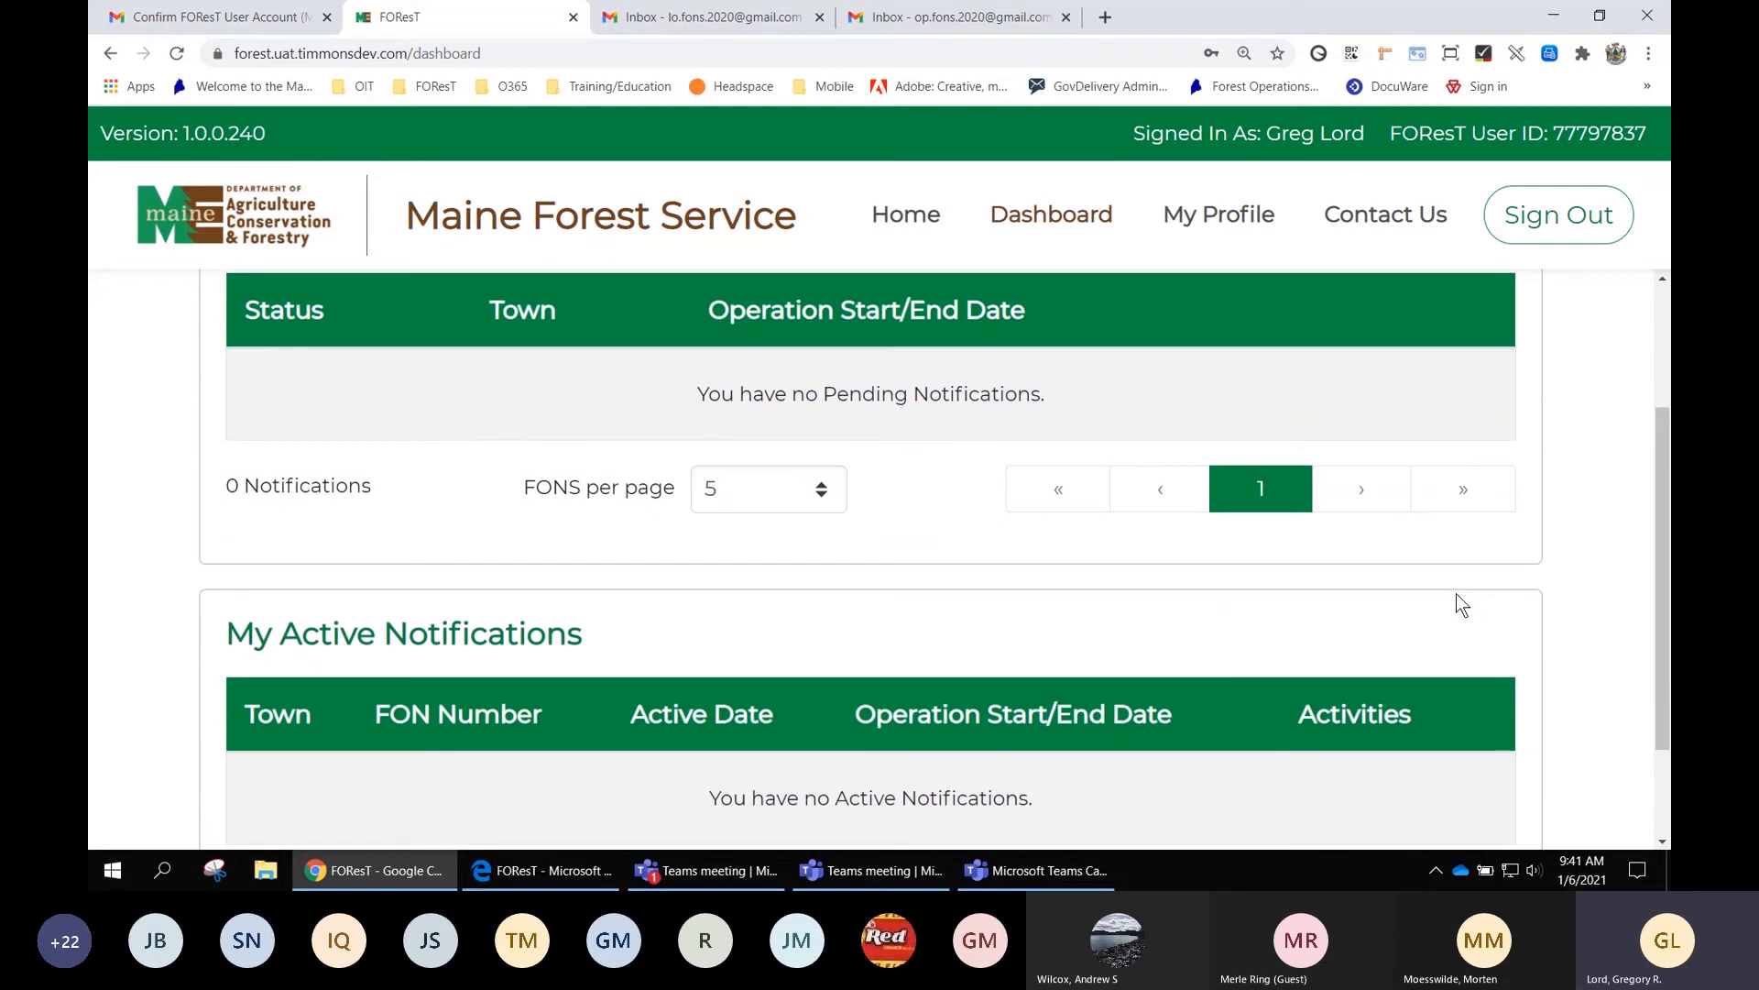
pyautogui.scroll(-1, 1456, 592)
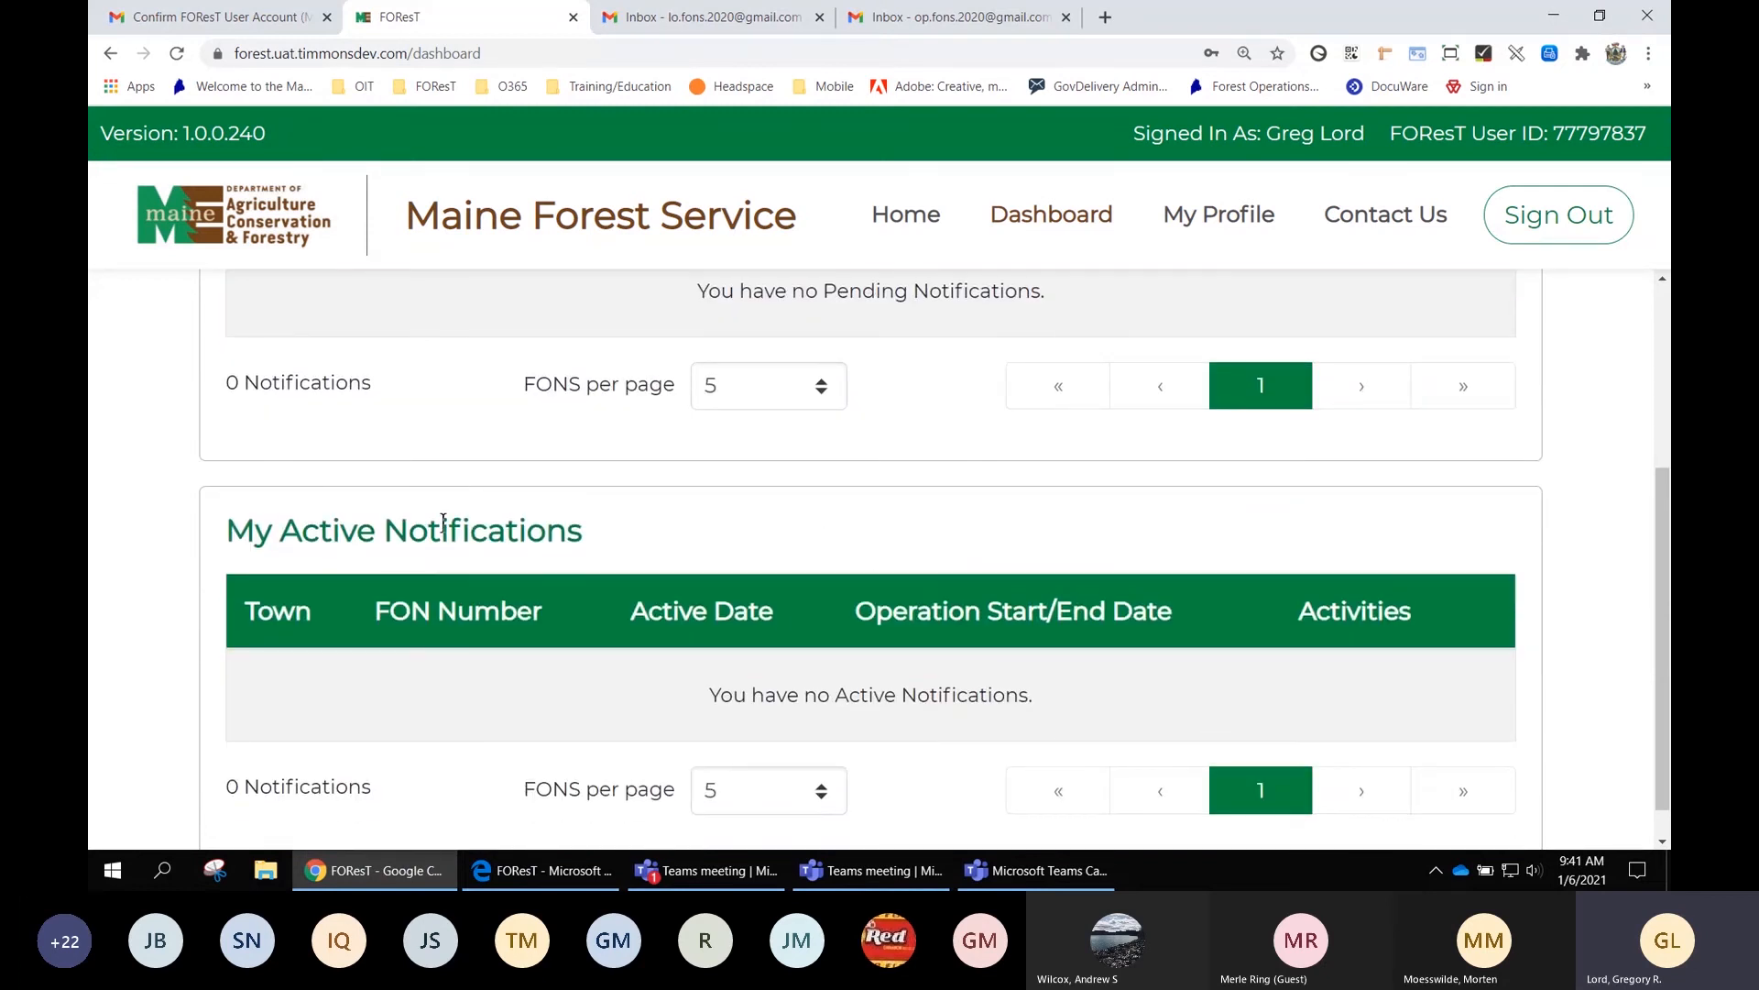
pyautogui.moveTo(286, 530); pyautogui.dragTo(591, 550)
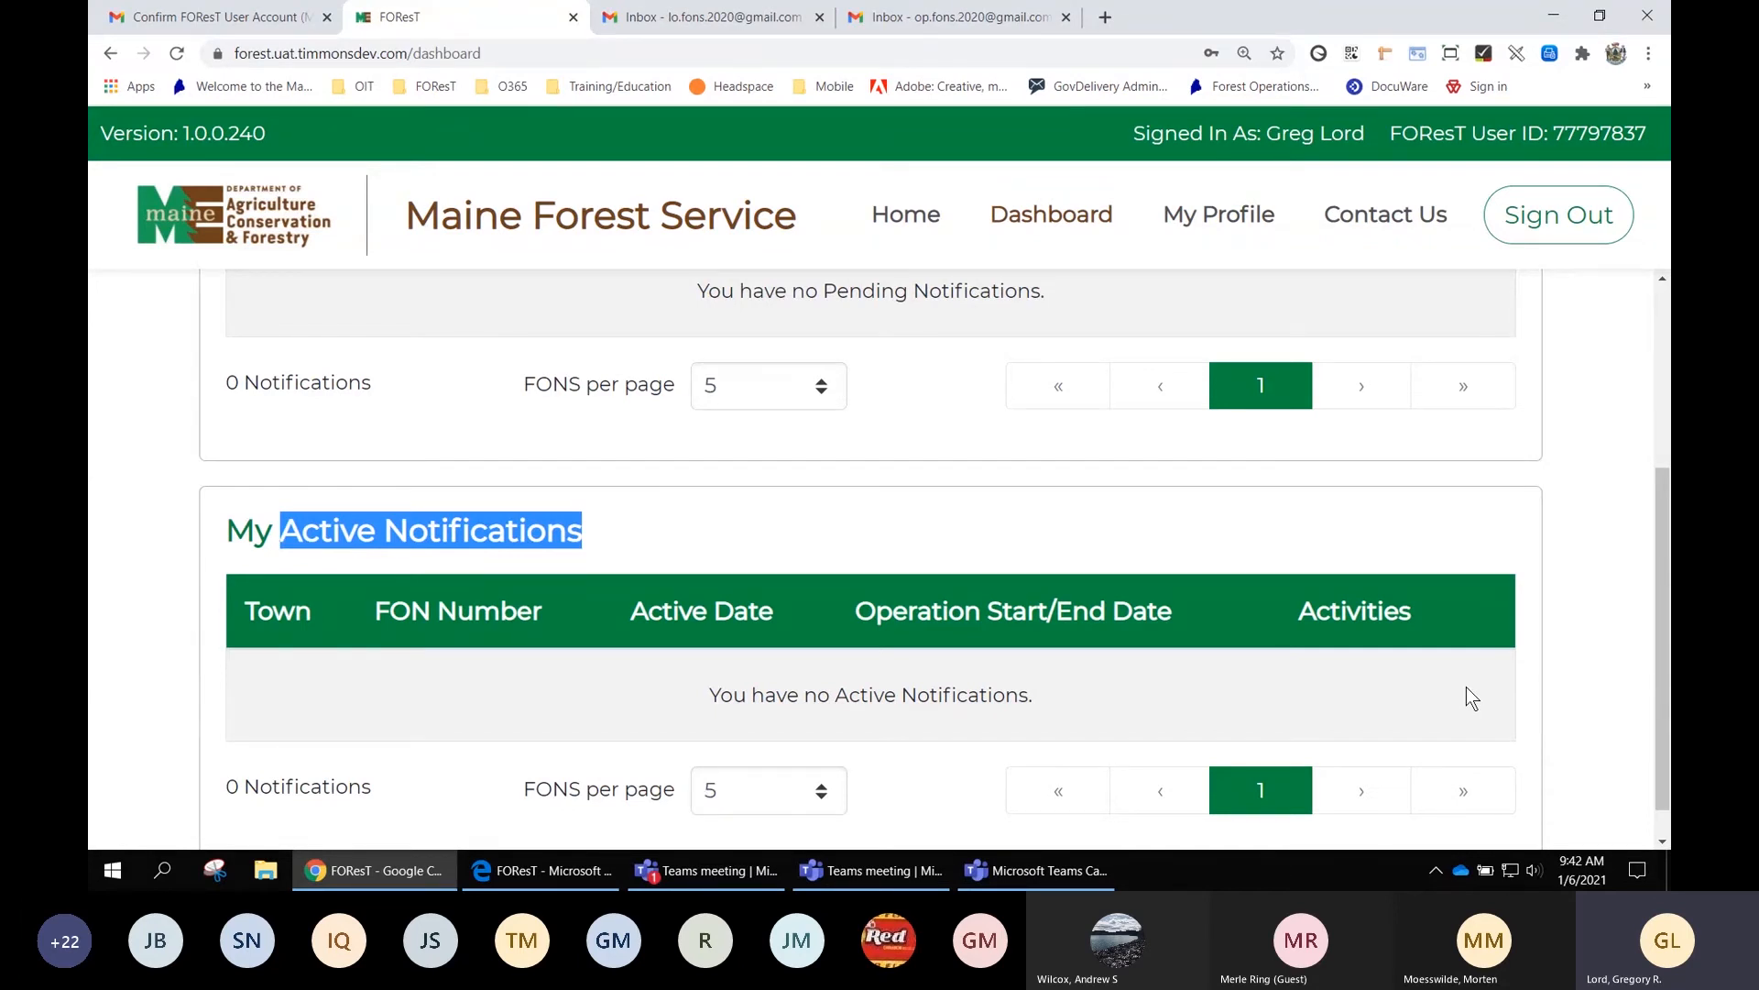
pyautogui.scroll(3, 1466, 689)
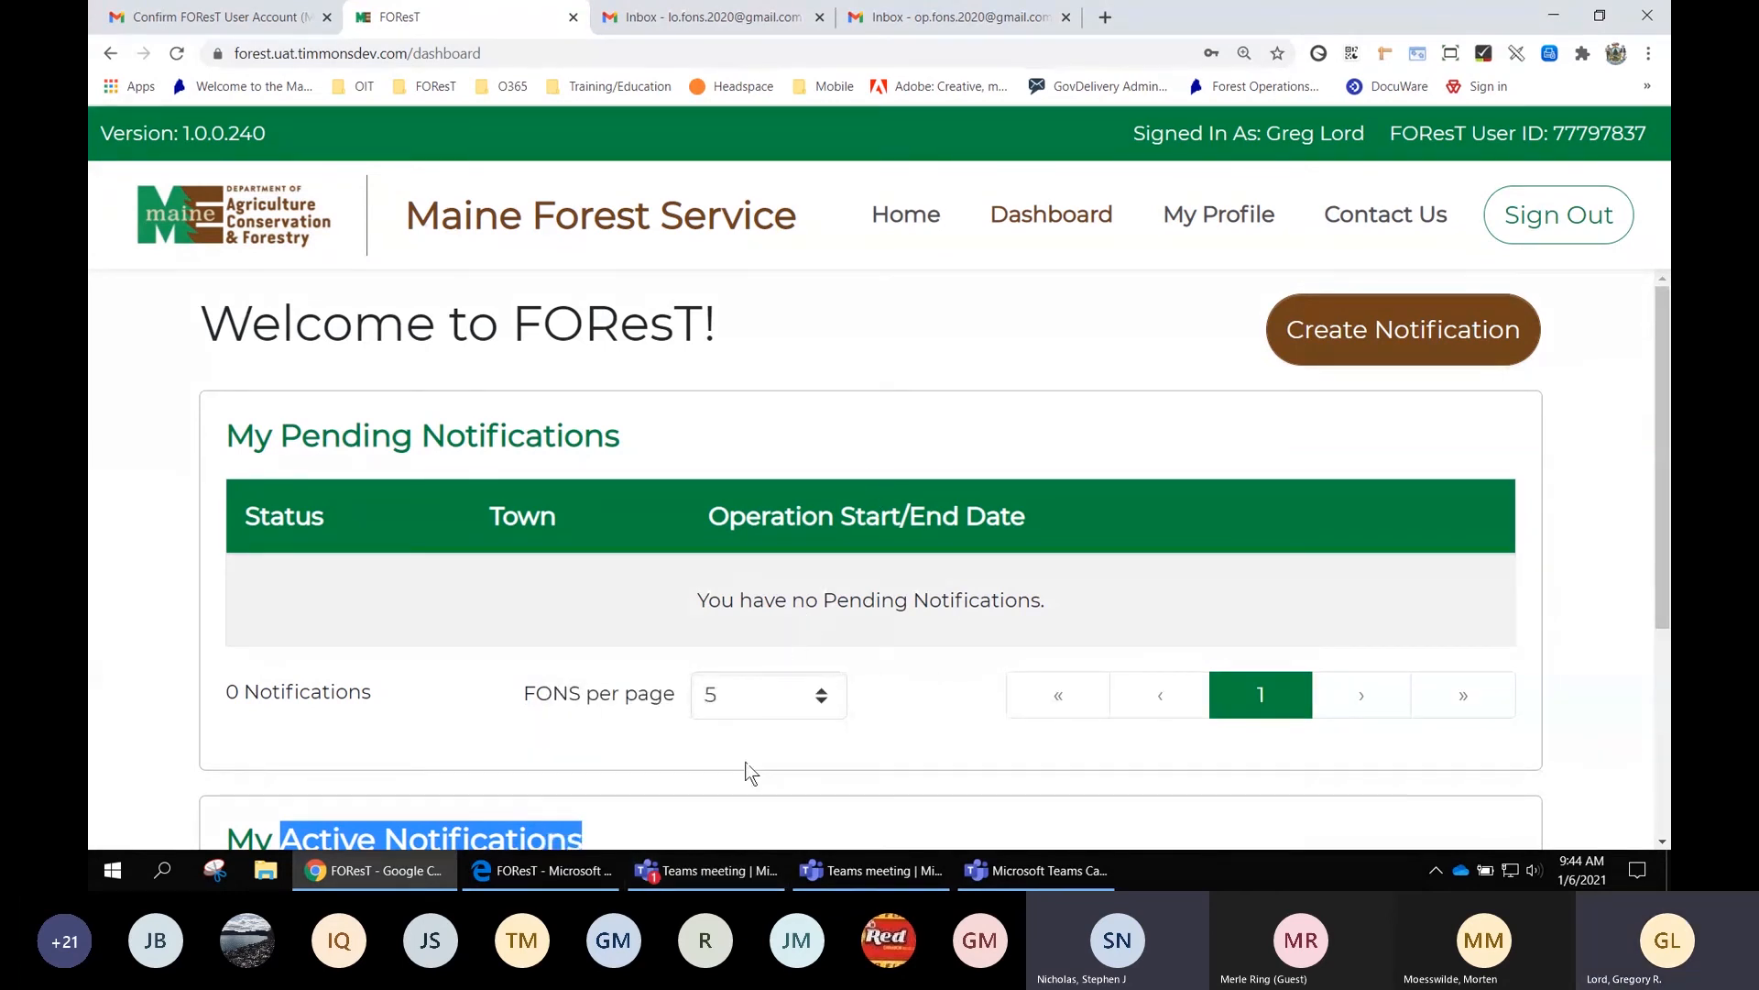
# Clear the stray dashboard selection and create a new forest operations notification
pyautogui.click(1010, 392)
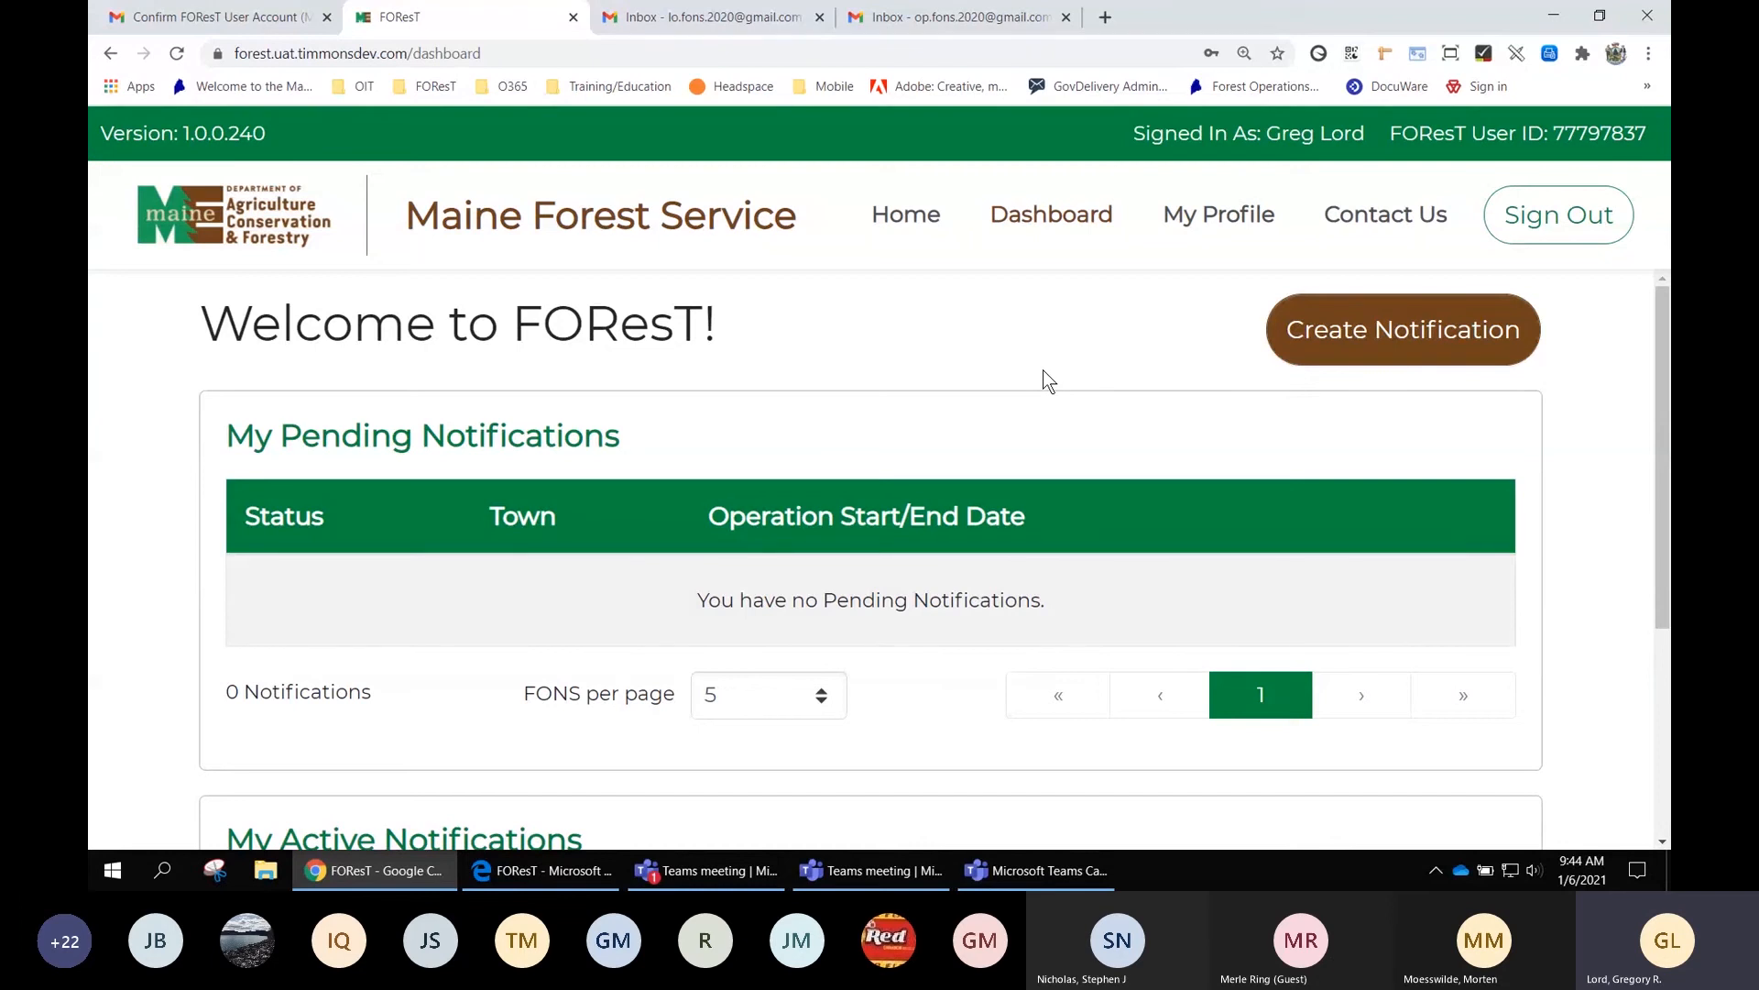
pyautogui.scroll(-2, 1042, 371)
pyautogui.scroll(2, 1043, 370)
pyautogui.click(1416, 332)
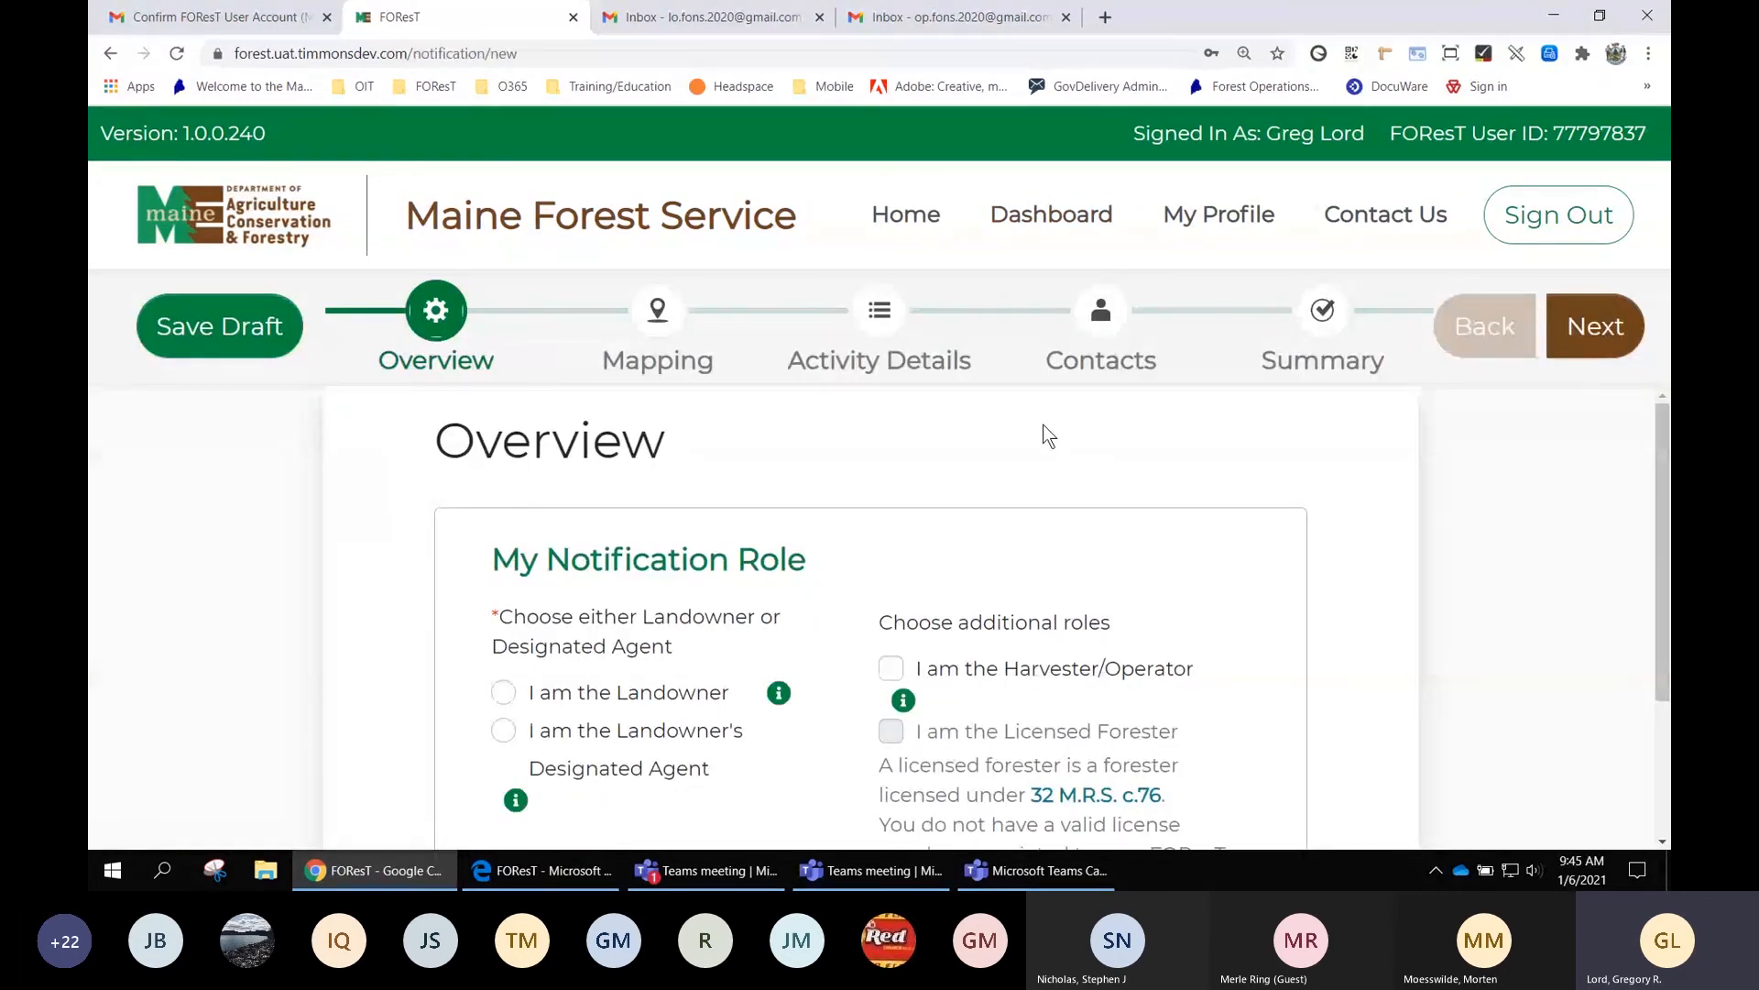
# Jump to the Mapping step with no role chosen, triggering the 'Role is required' error
pyautogui.scroll(-1, 1044, 434)
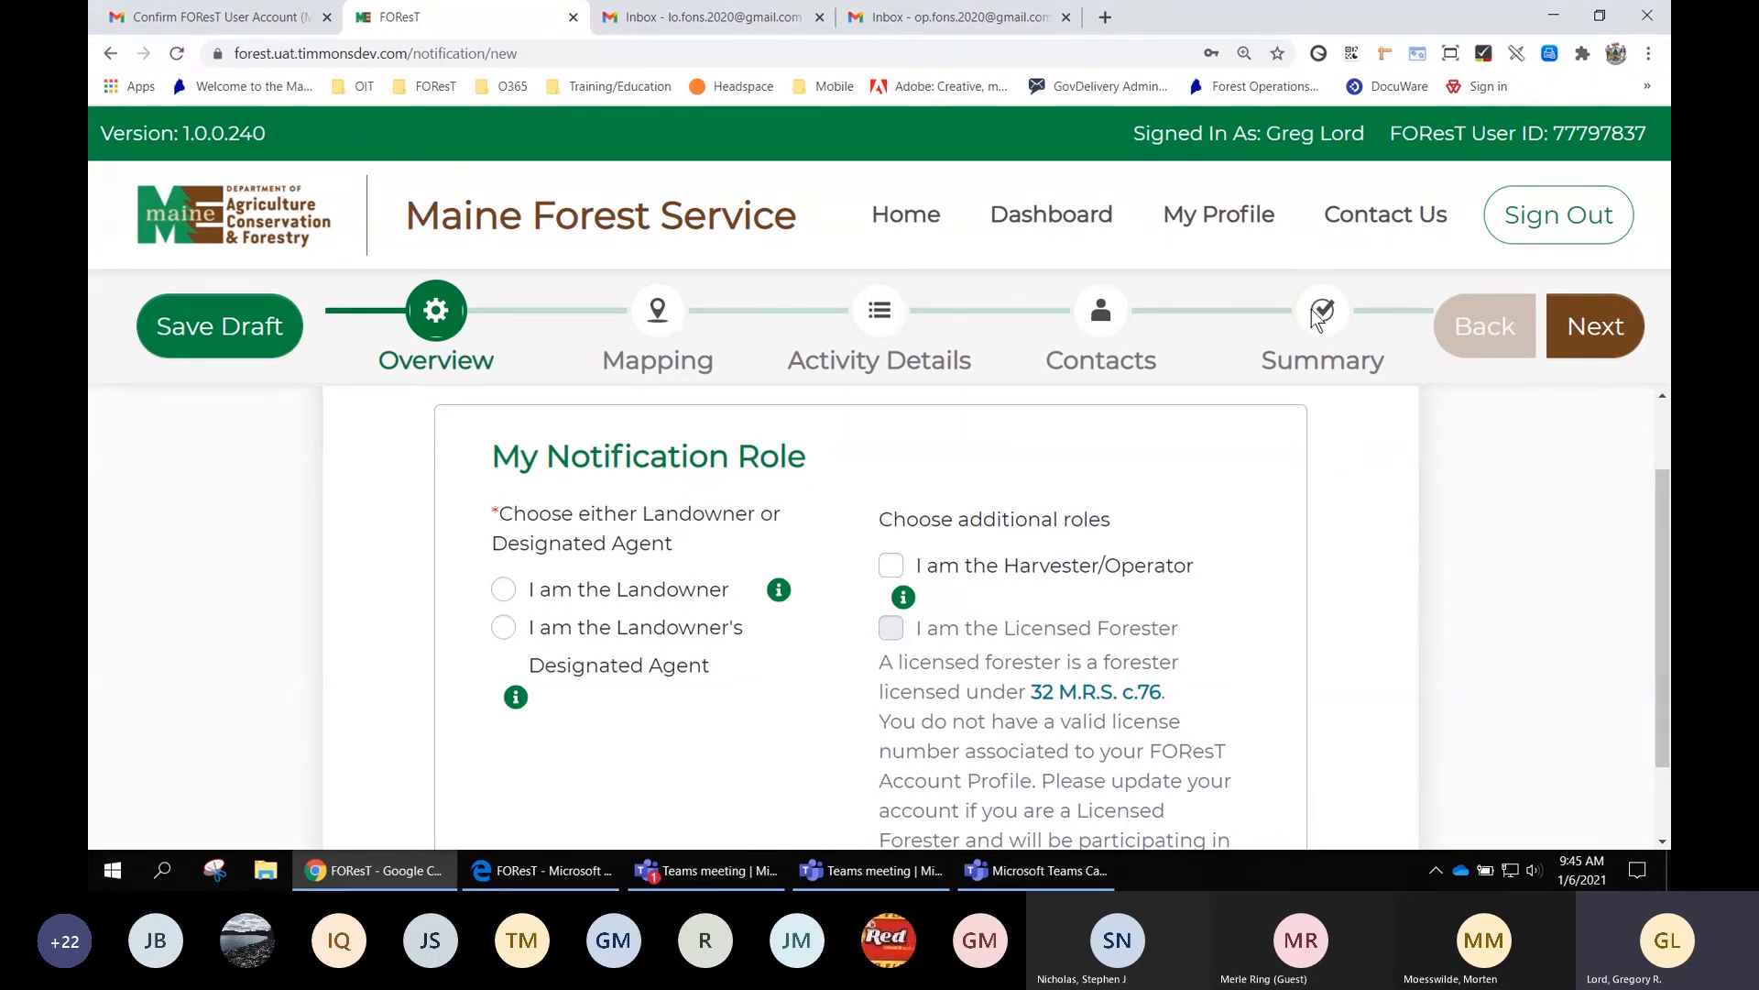
pyautogui.click(664, 311)
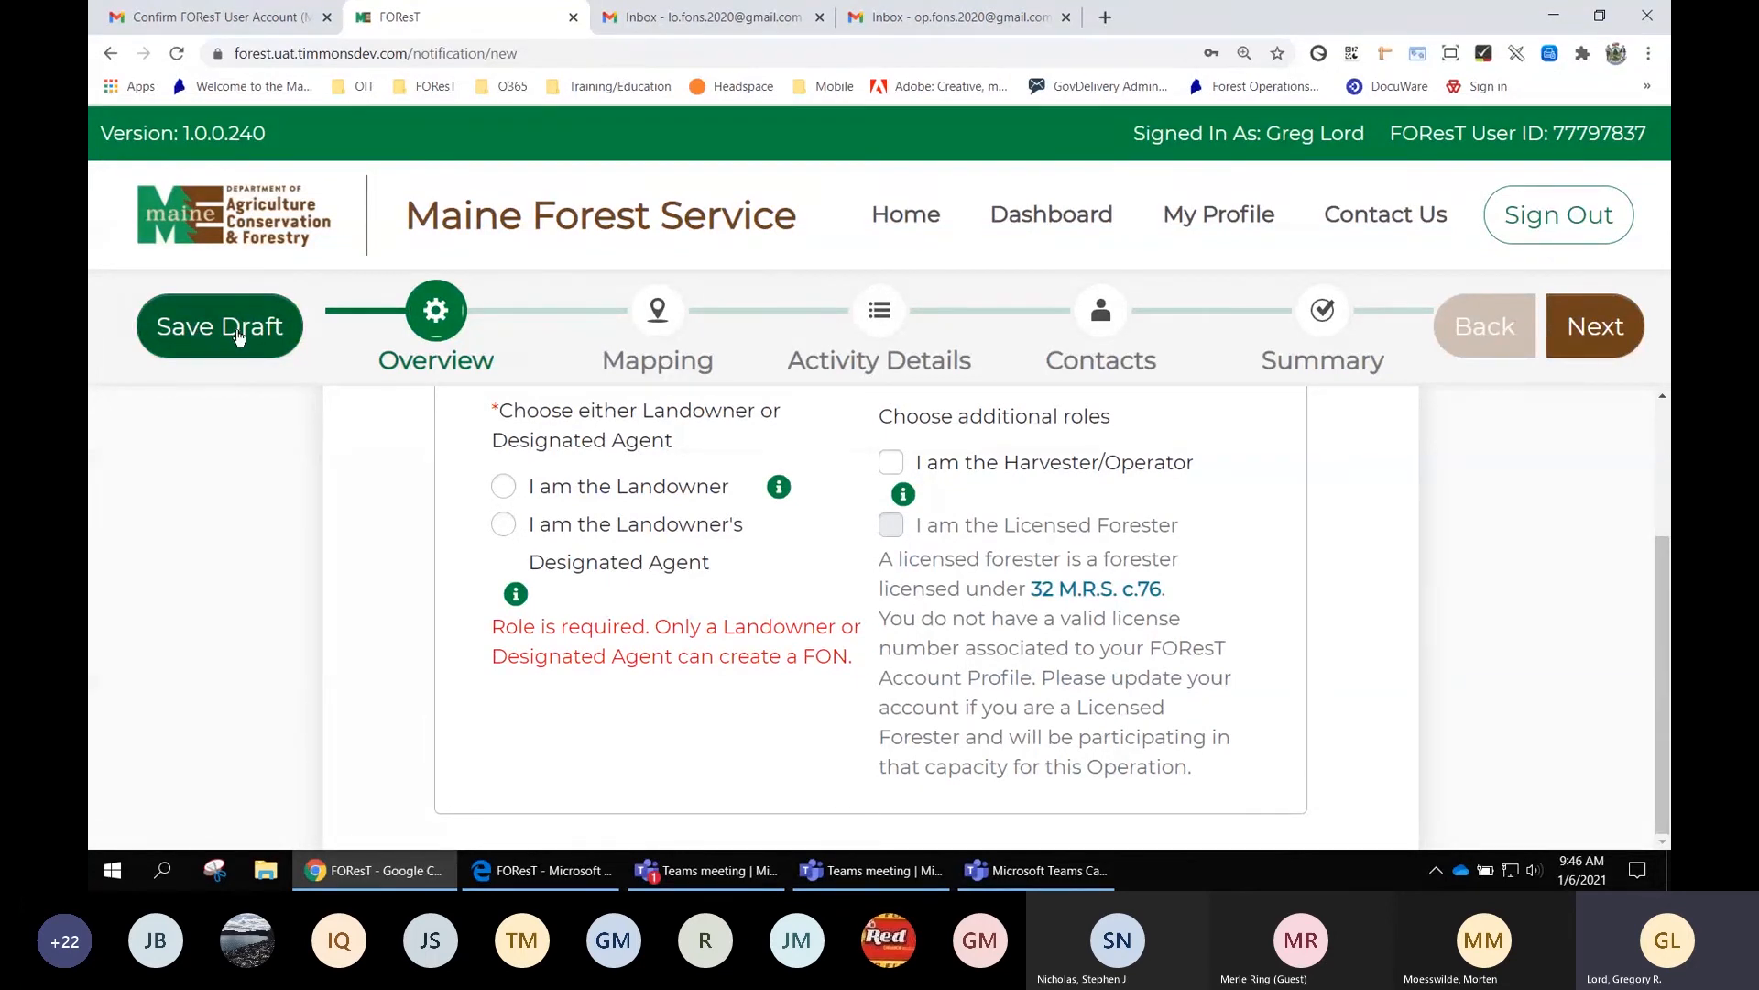
# Read the Landowner role info, then choose 'I am the Landowner's Designated Agent'
pyautogui.scroll(1, 658, 429)
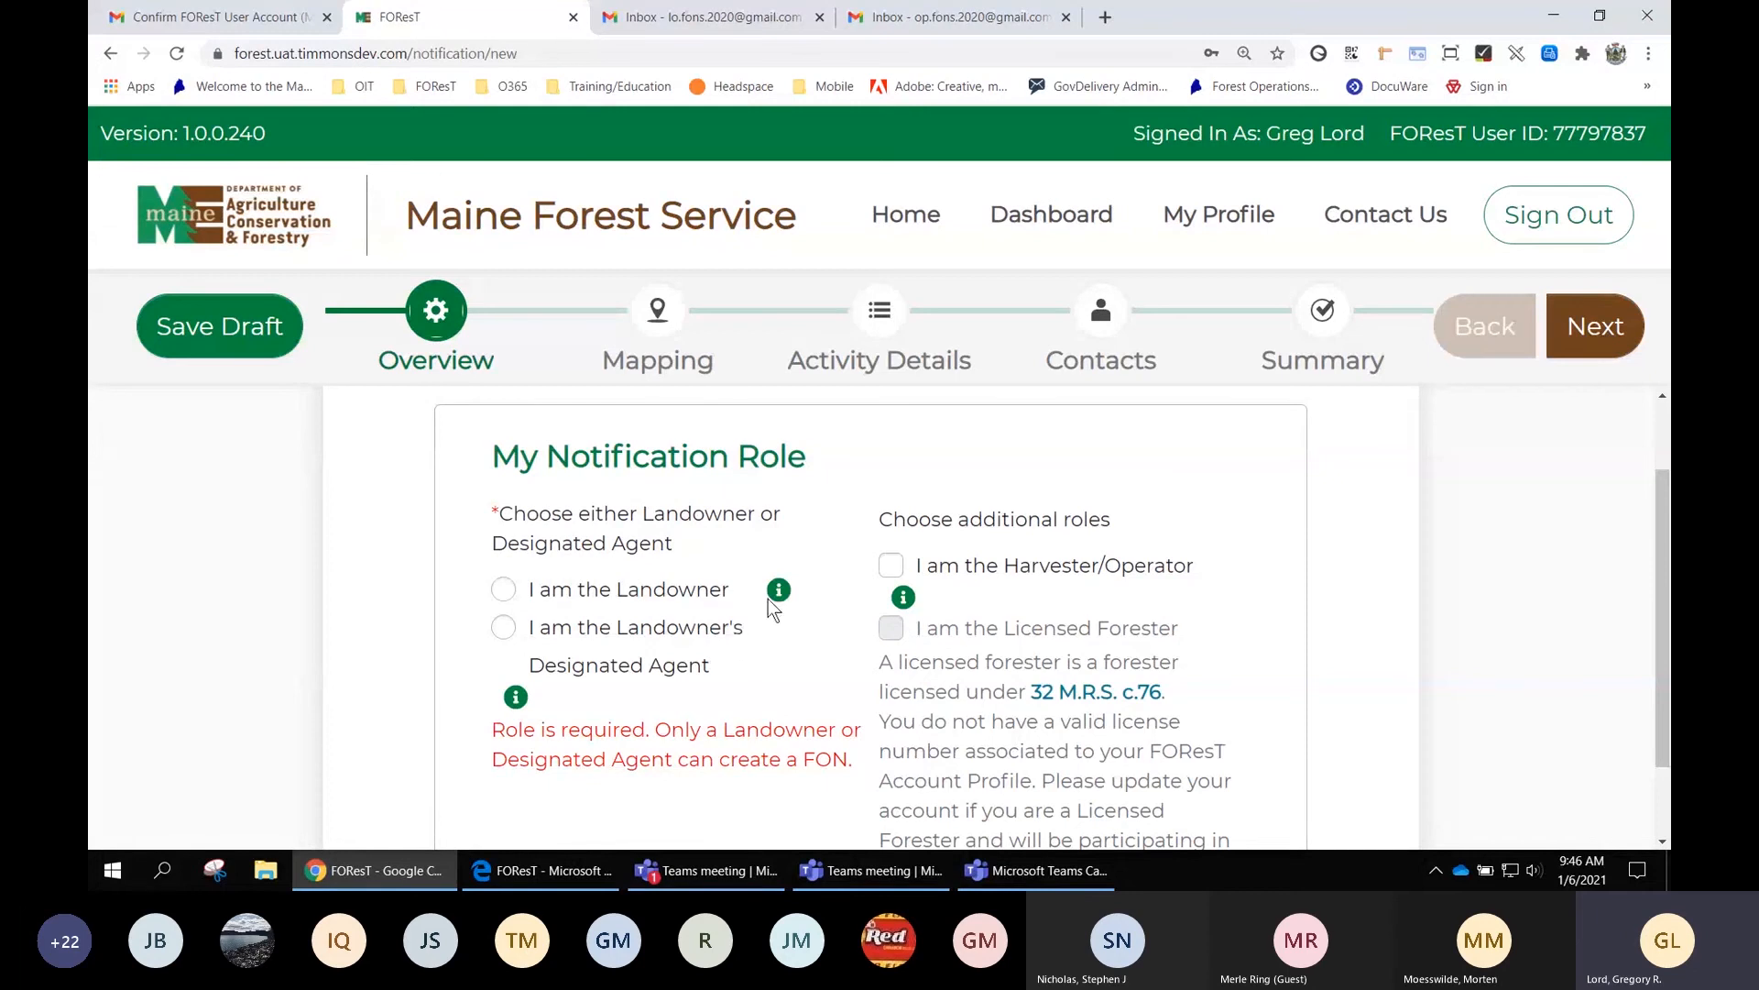
pyautogui.moveTo(779, 591)
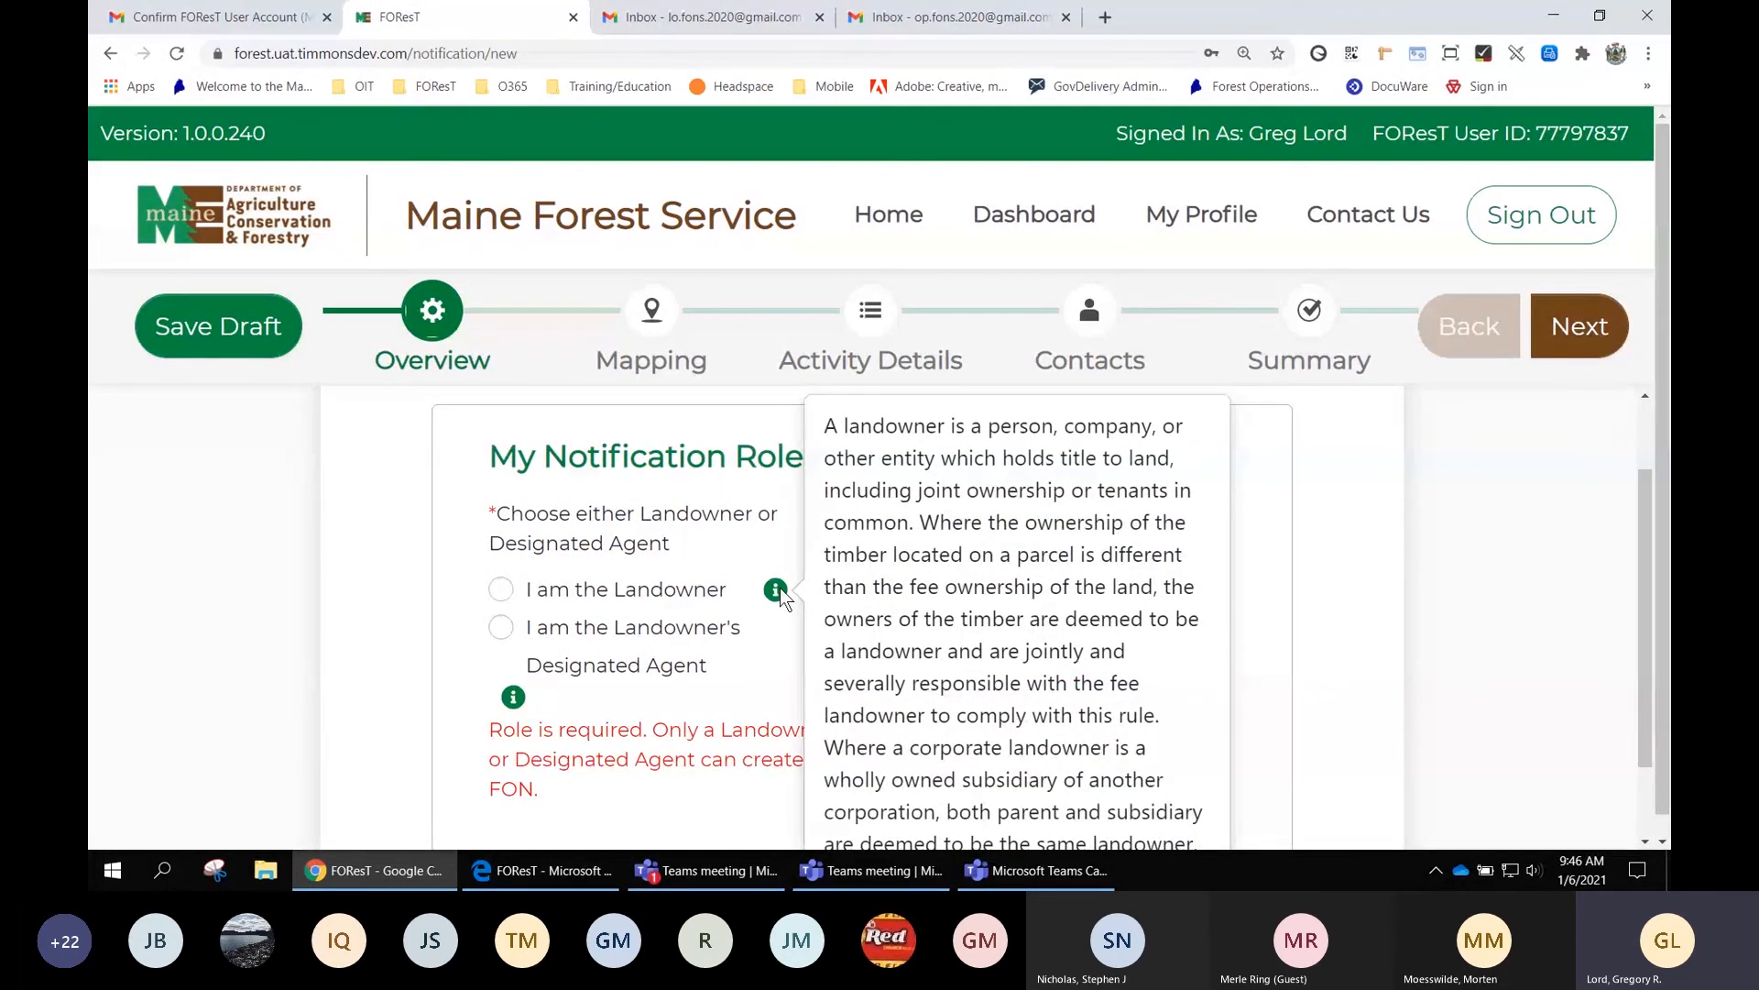
pyautogui.click(779, 589)
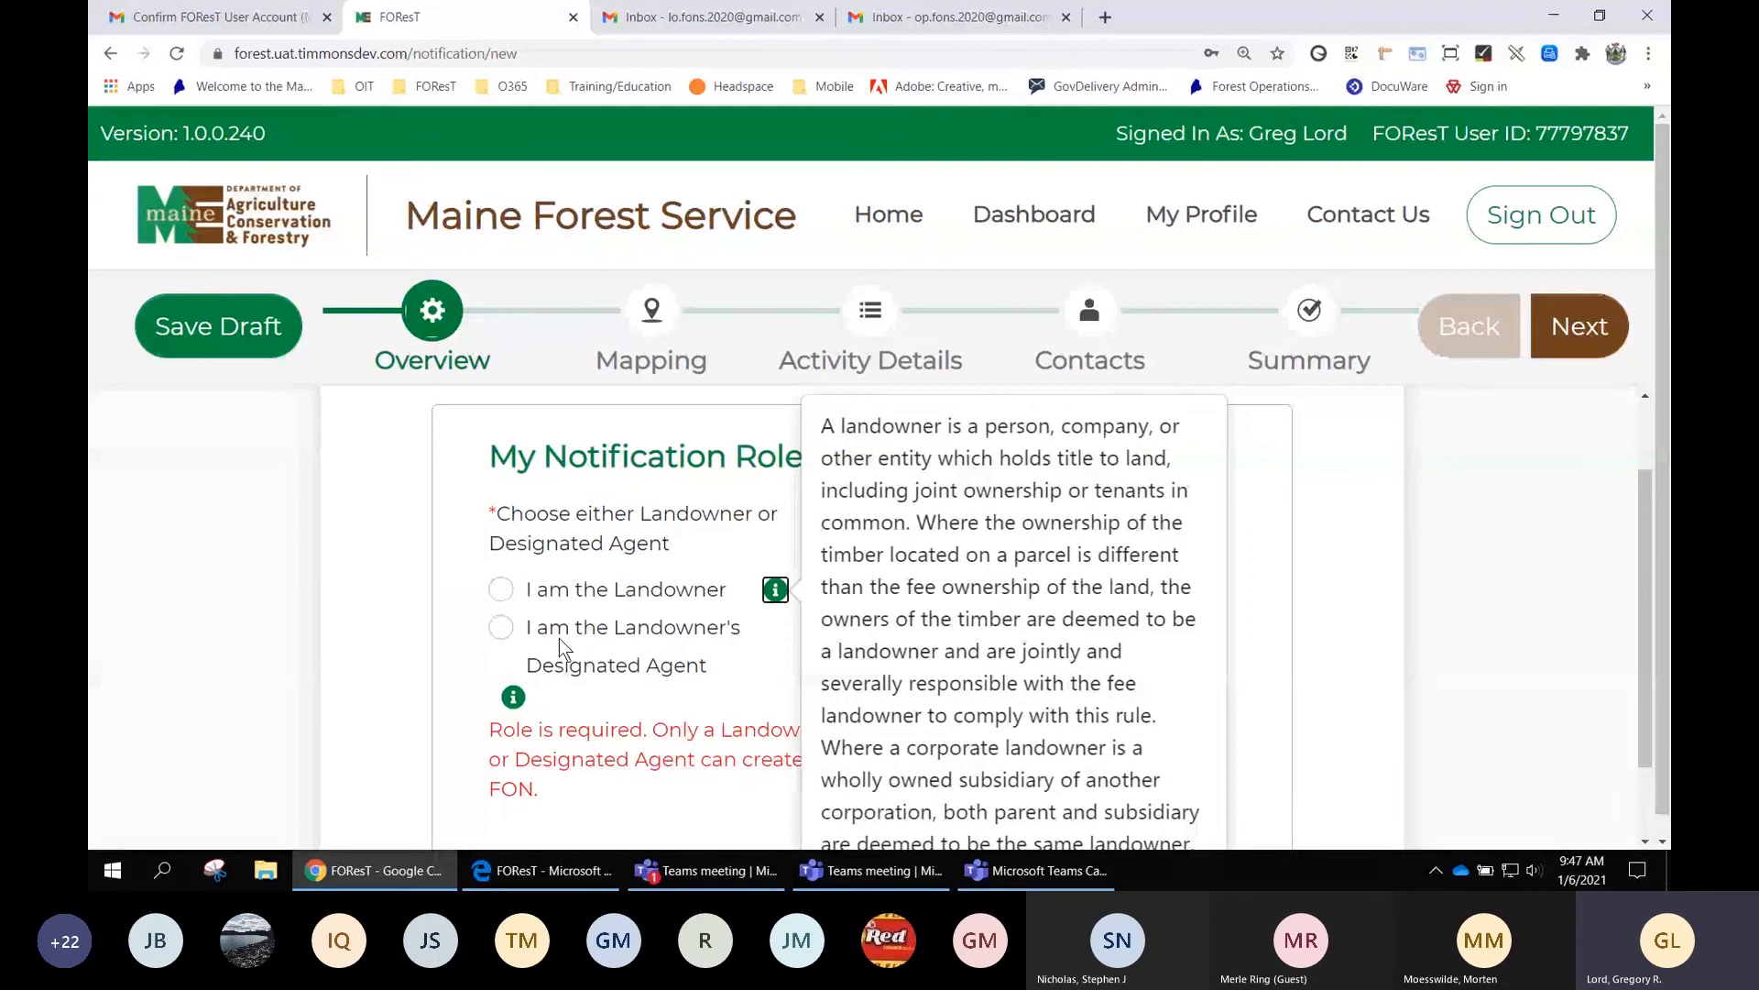
pyautogui.click(689, 654)
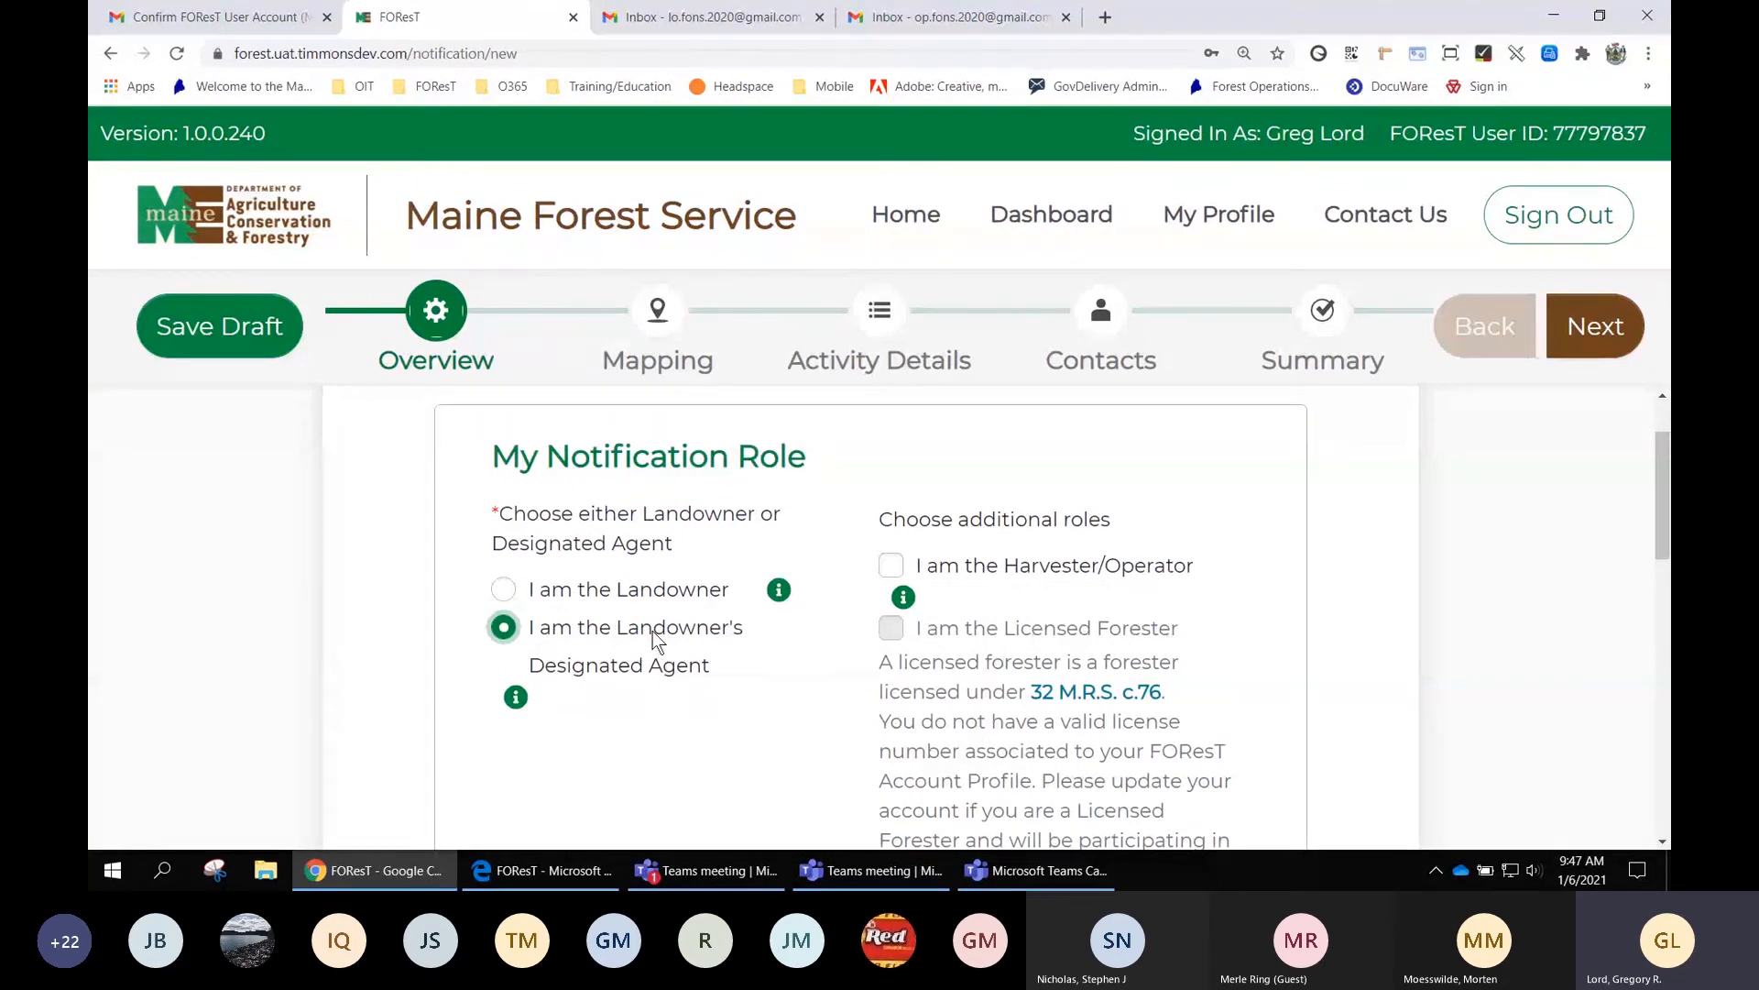
# Pick January 7, 2021 as the operation start date, giving an end date of 01/07/2023
pyautogui.scroll(-1, 656, 639)
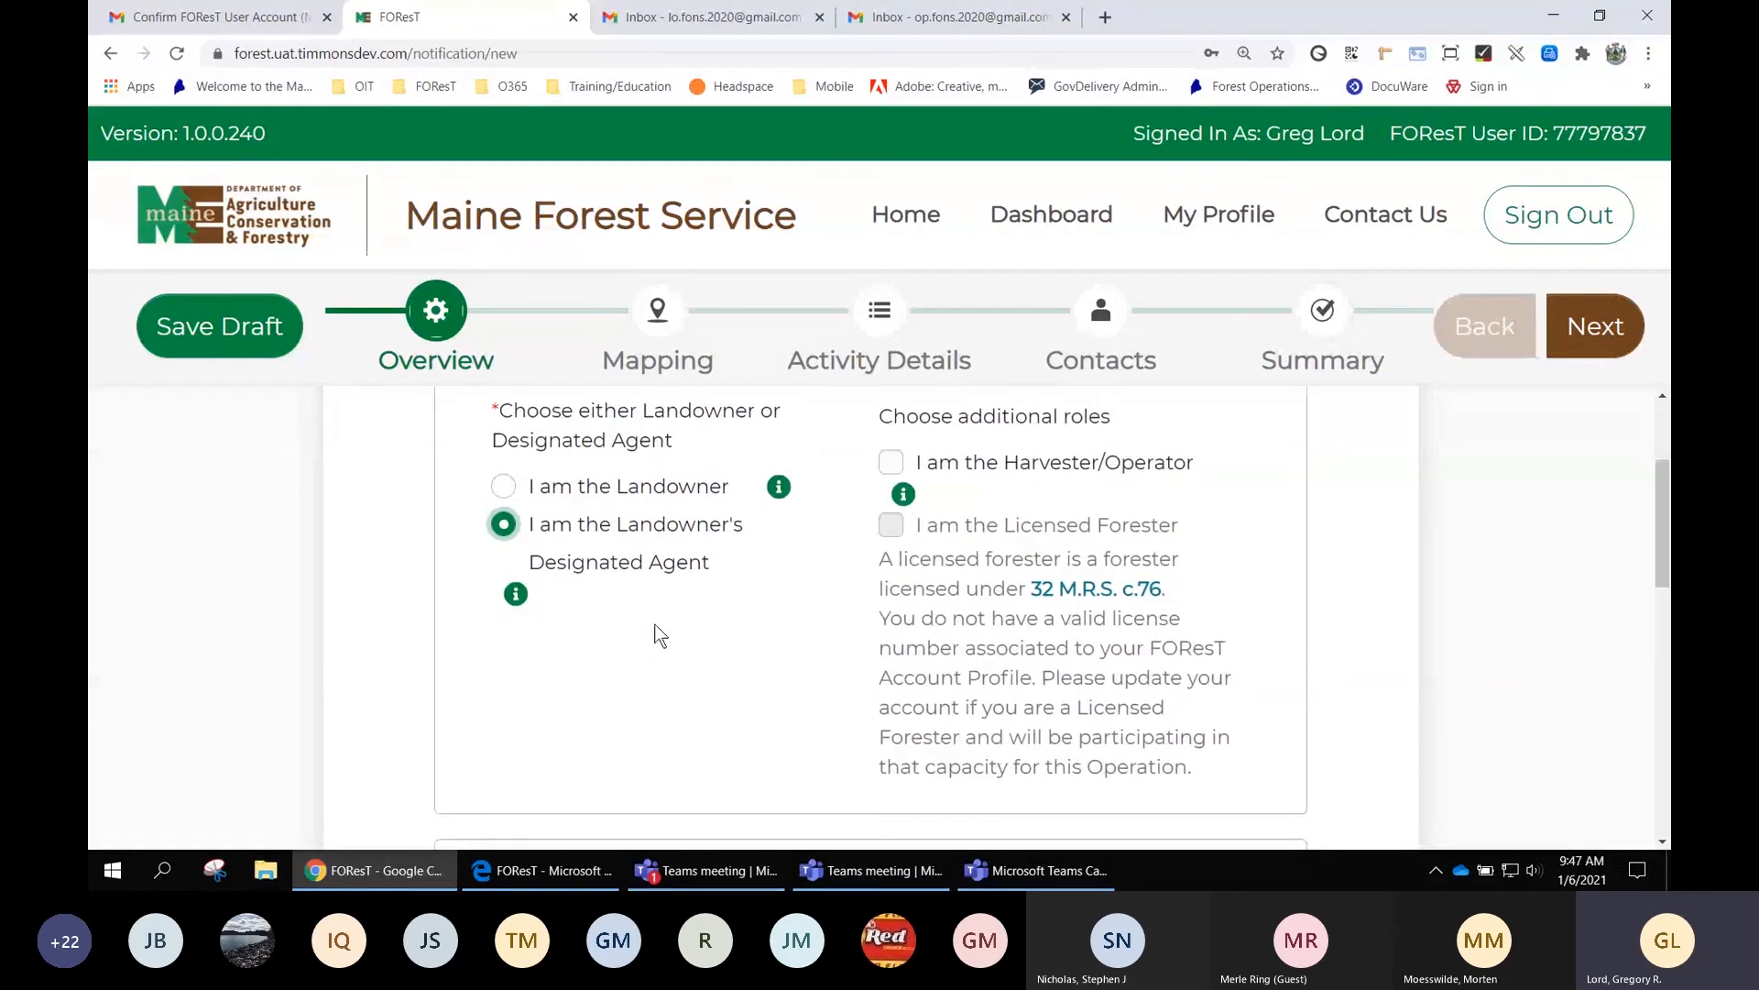
pyautogui.scroll(-1, 702, 570)
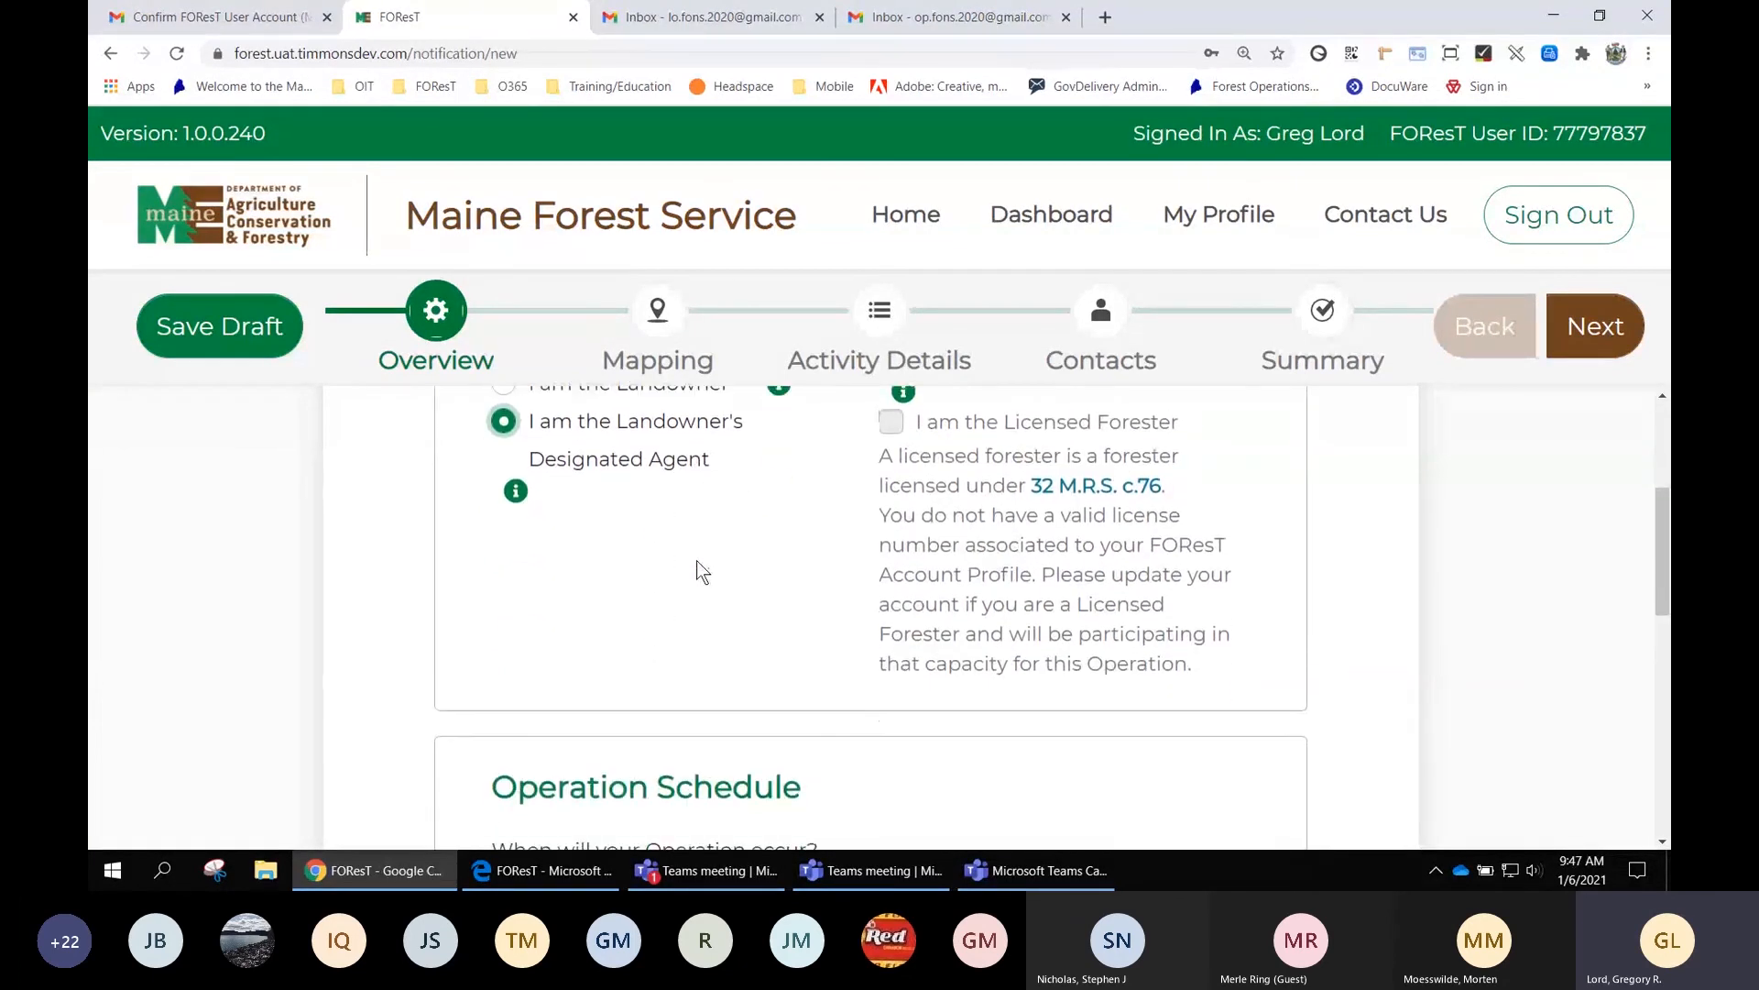
pyautogui.scroll(-2, 702, 572)
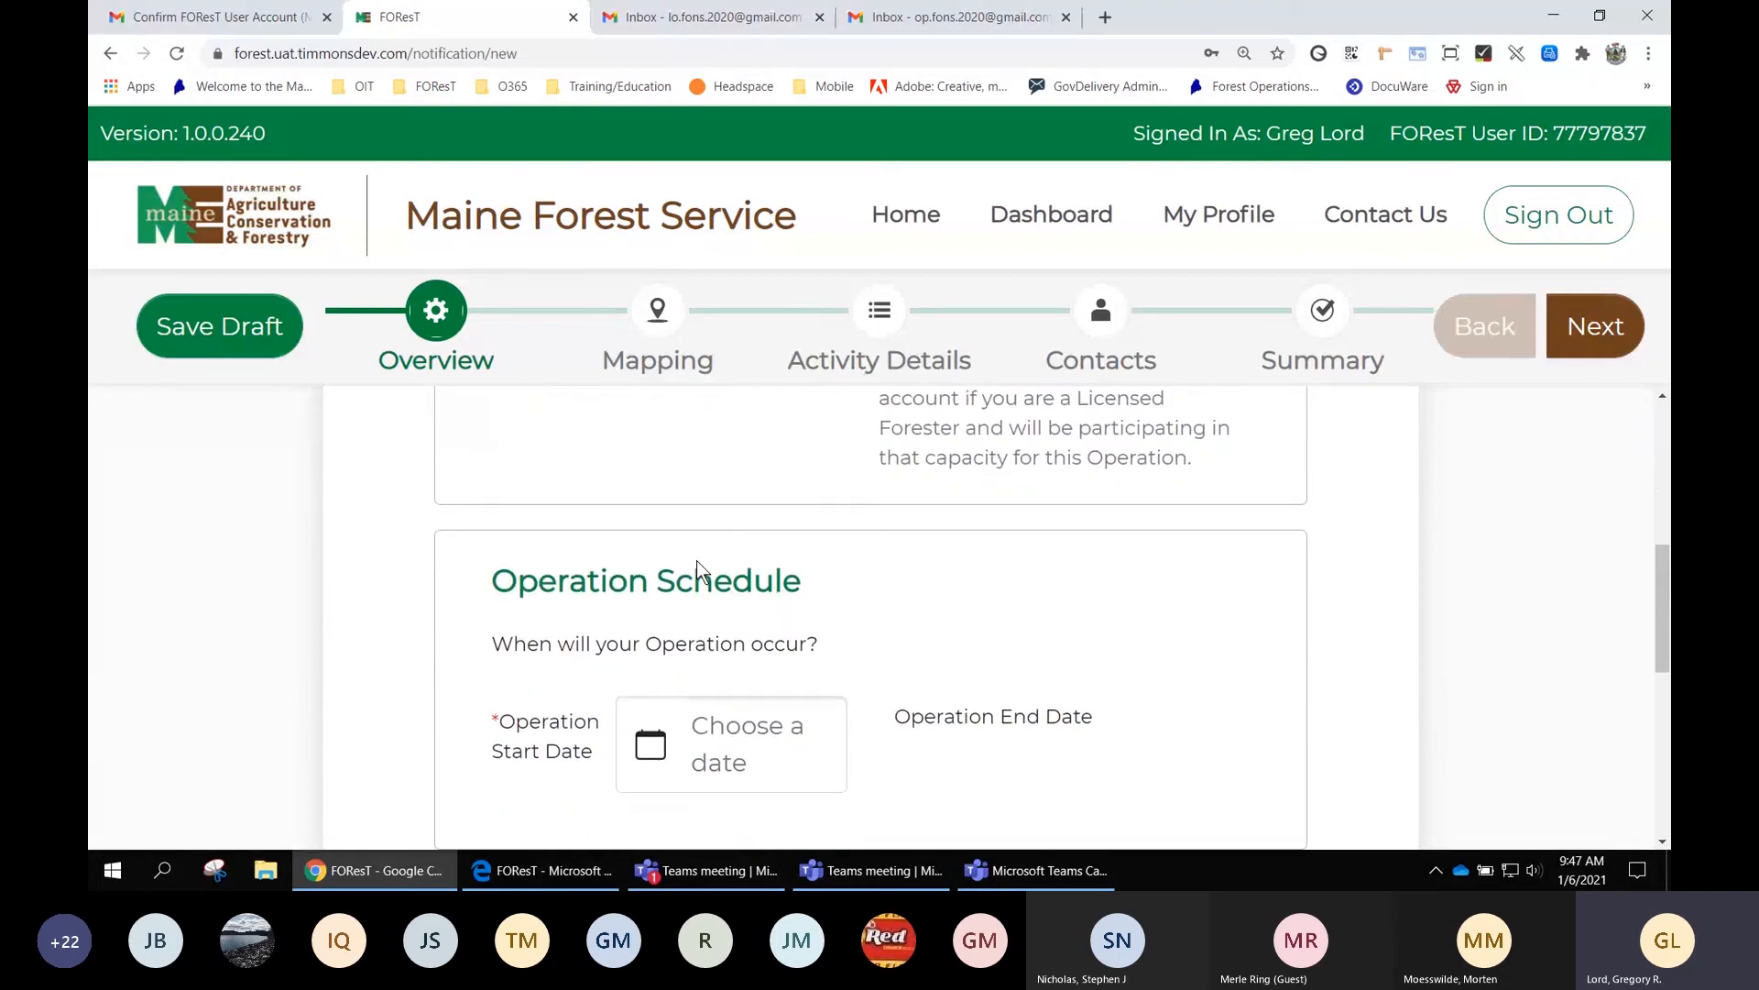
pyautogui.scroll(-1, 696, 563)
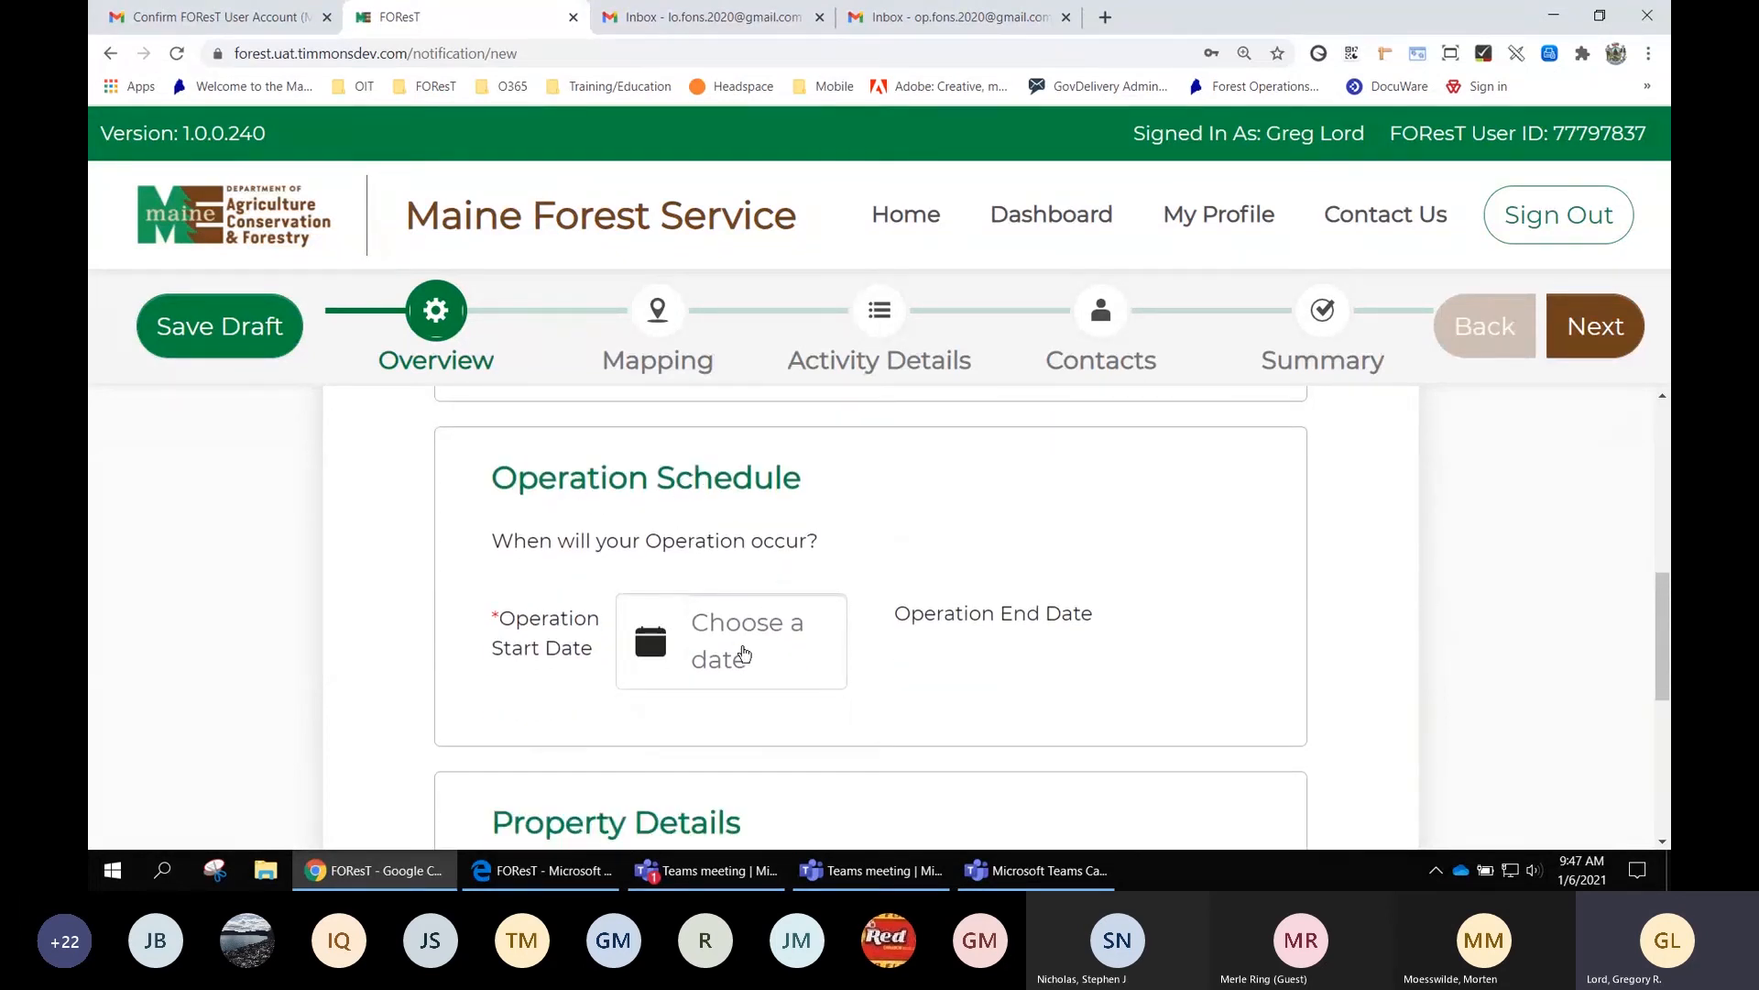
pyautogui.click(745, 653)
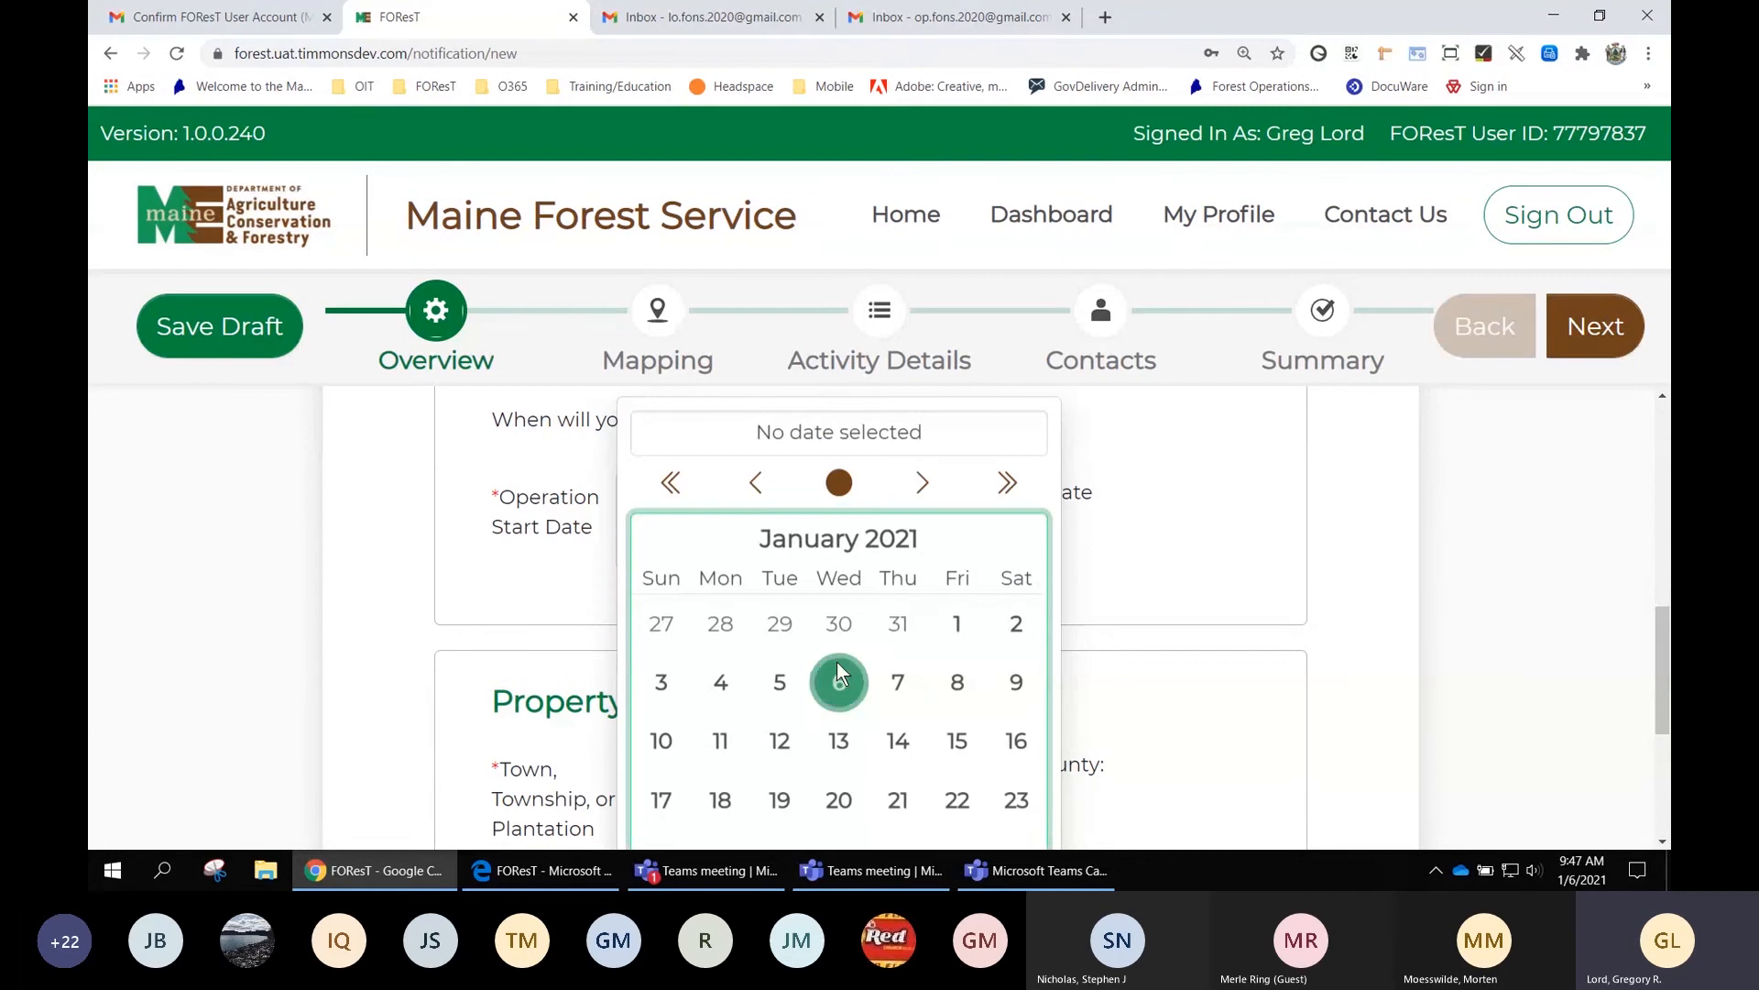
pyautogui.click(901, 685)
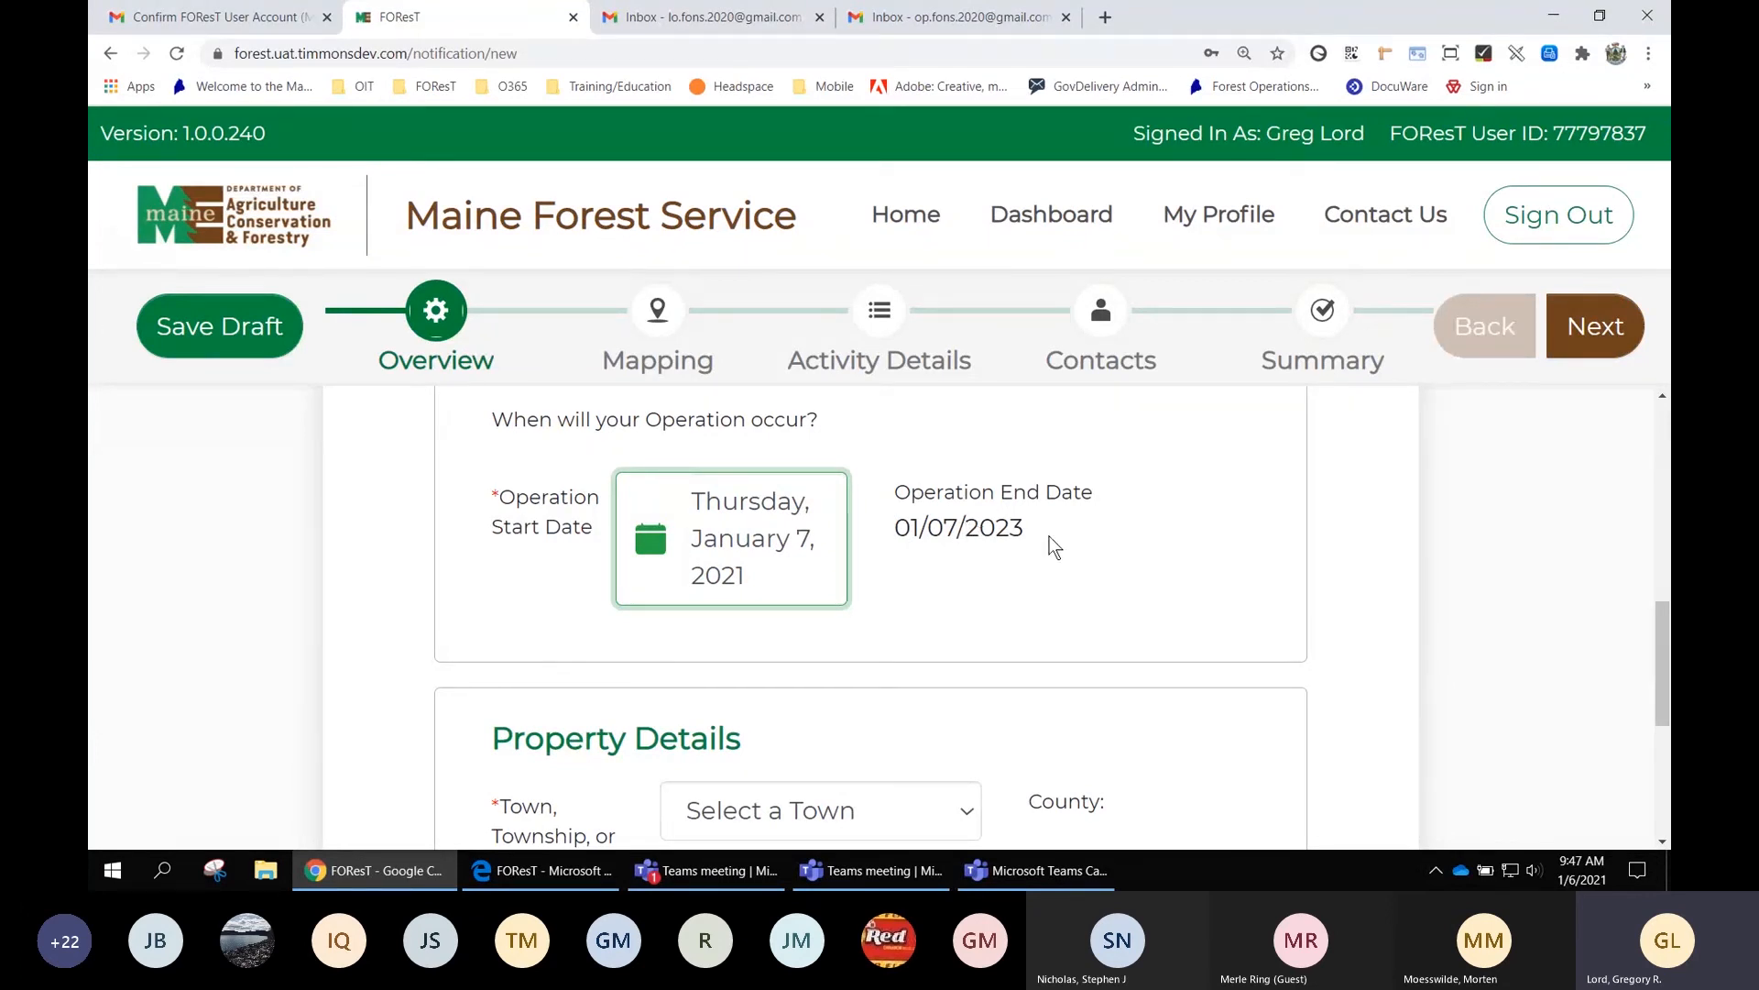
pyautogui.scroll(-1, 1049, 536)
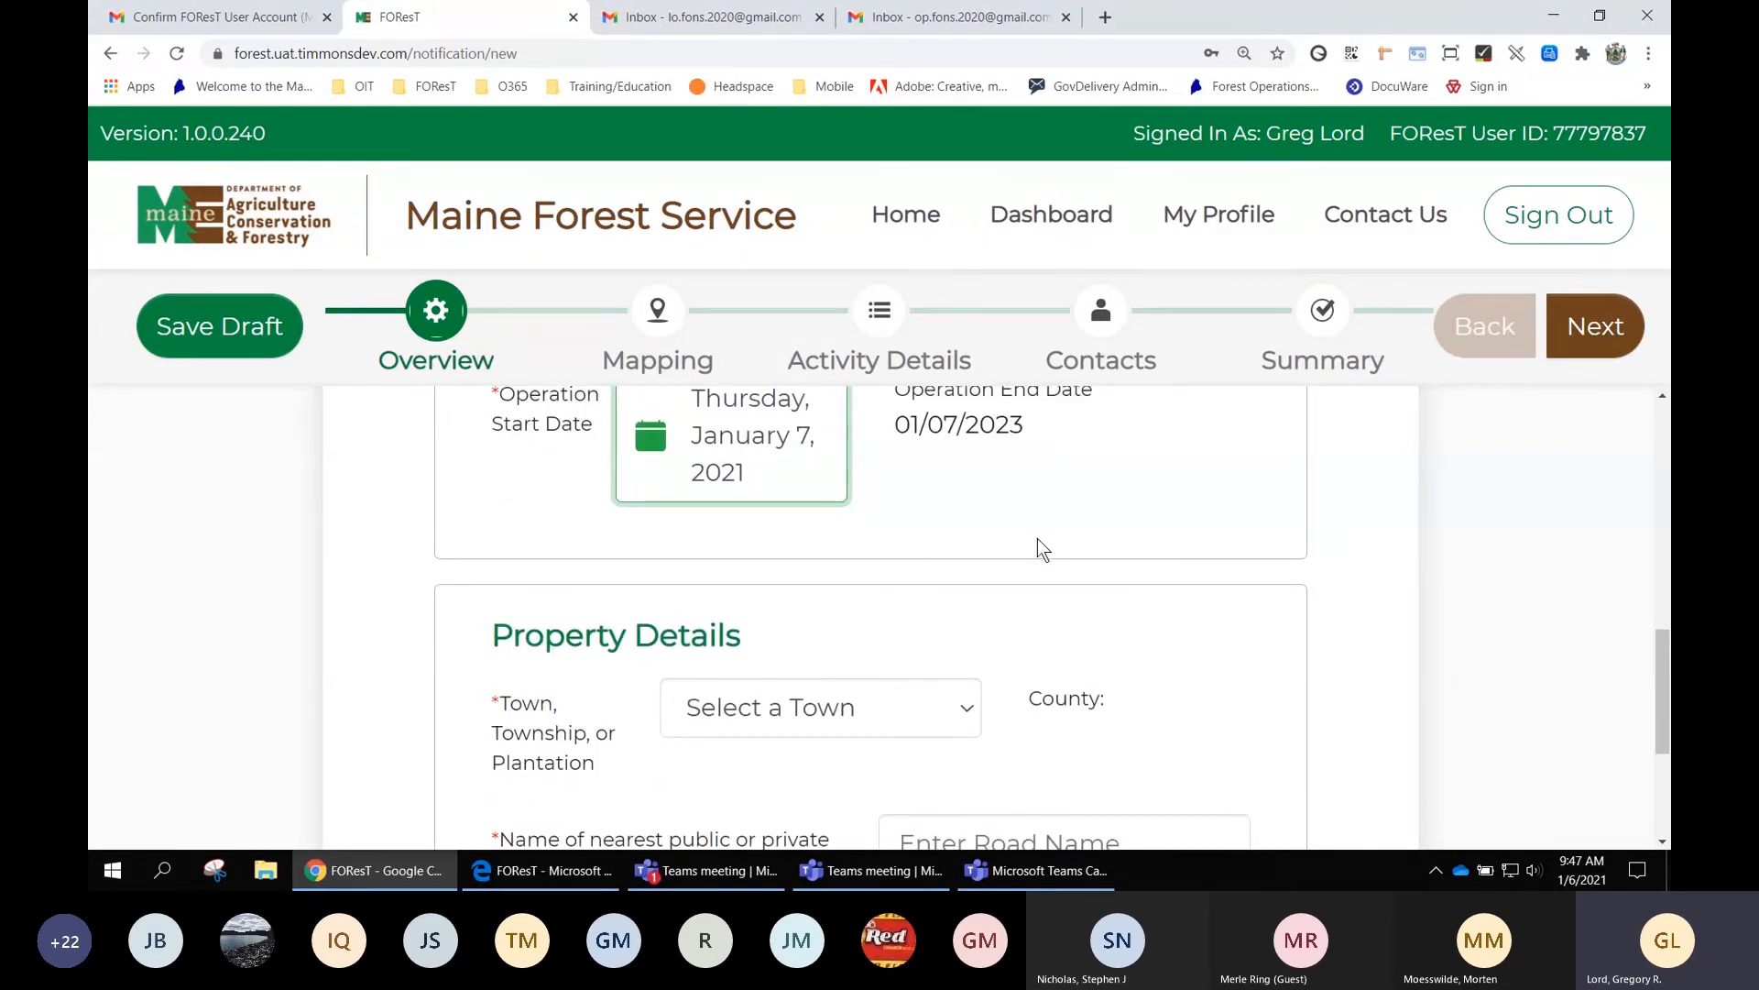
pyautogui.scroll(-1, 1038, 548)
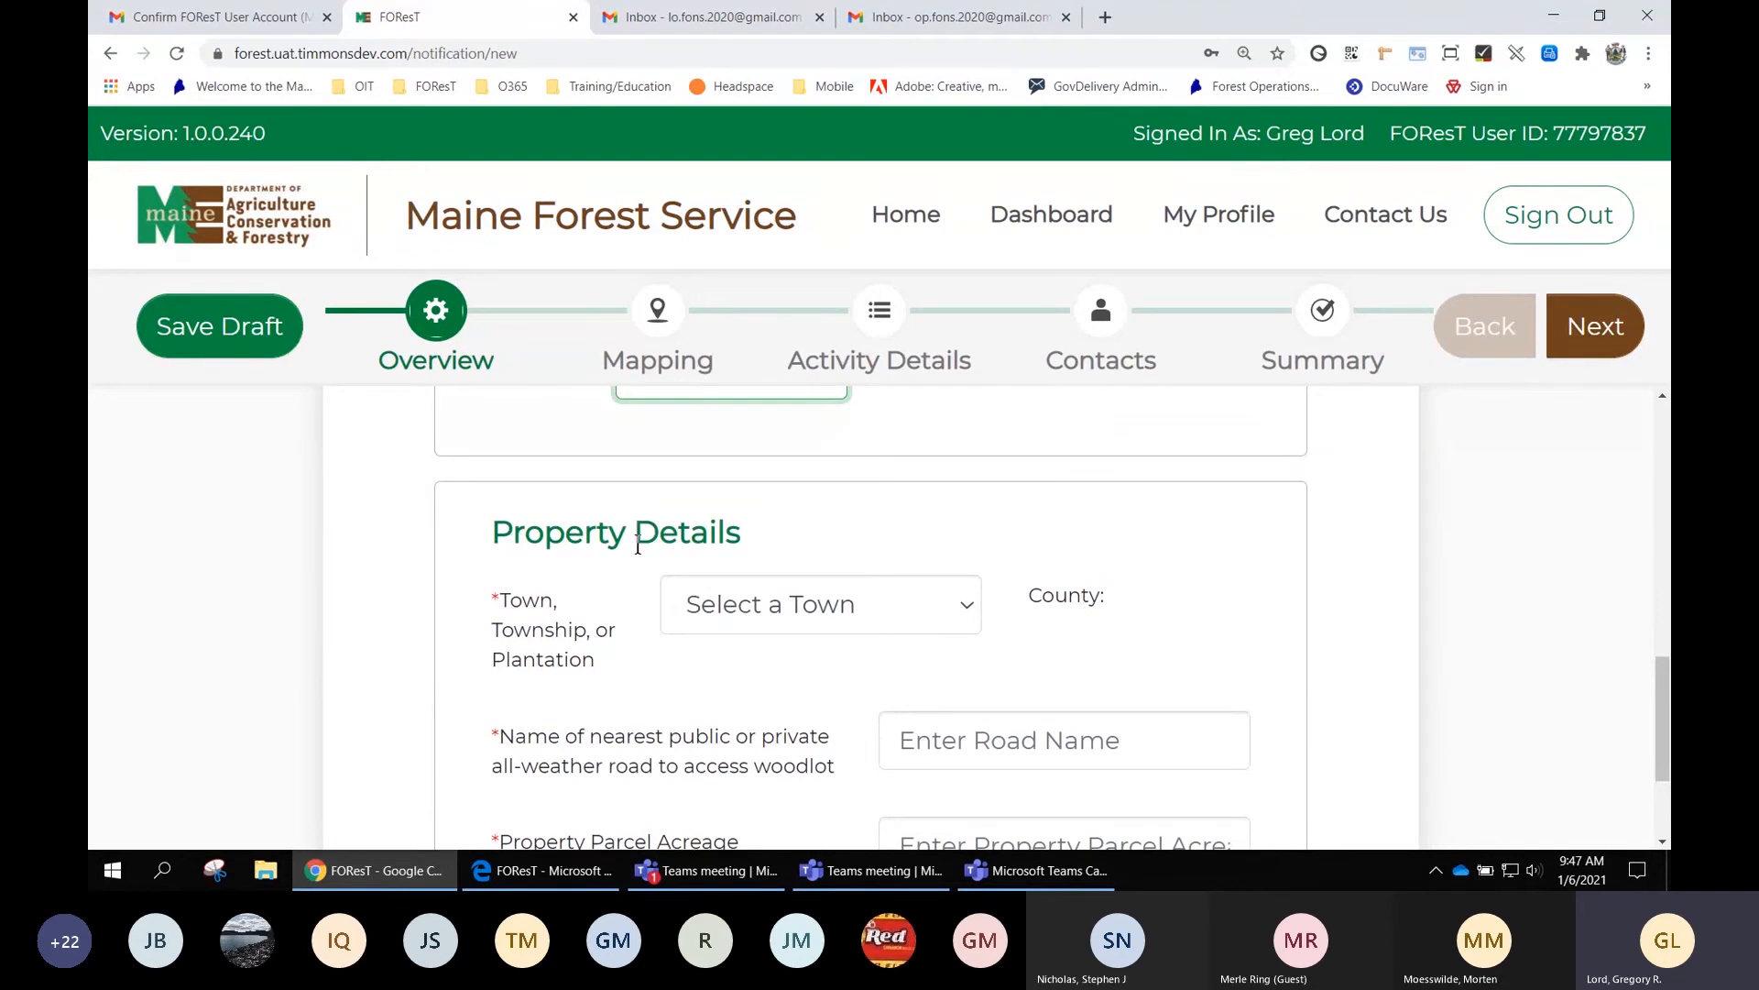
# Enter town Addison, nearest road '123 Road', 250 acres, and No for purchased within five years
pyautogui.click(831, 615)
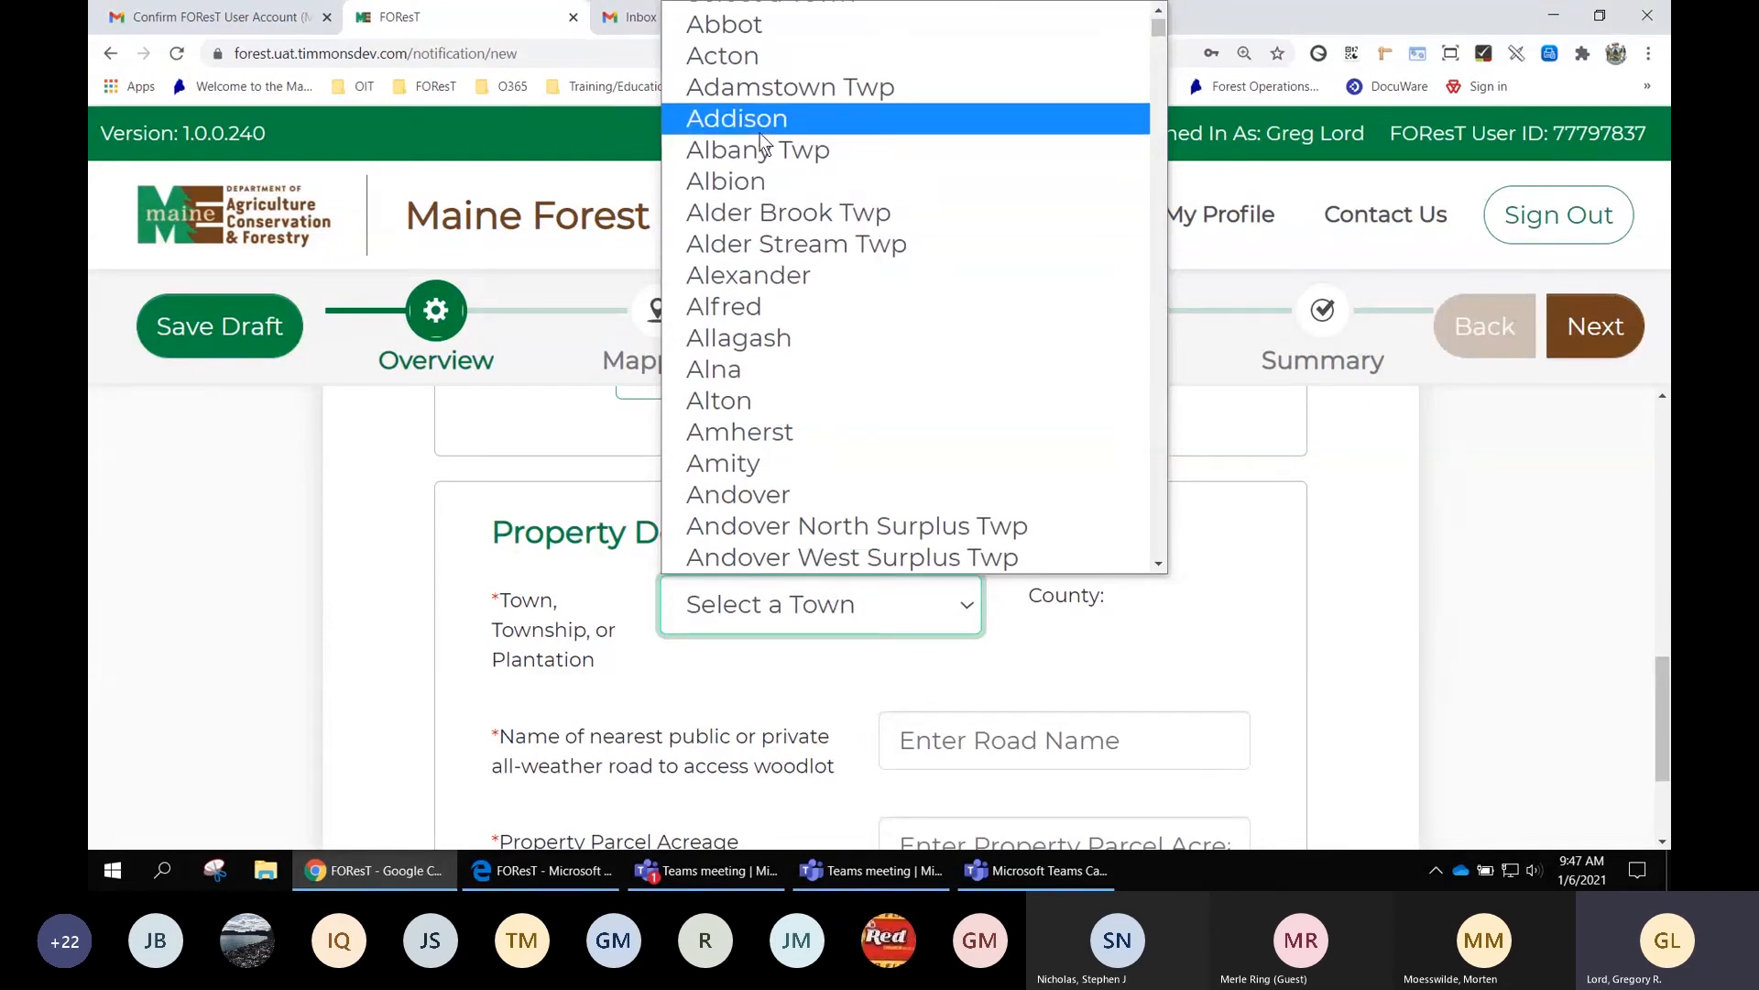
pyautogui.click(763, 120)
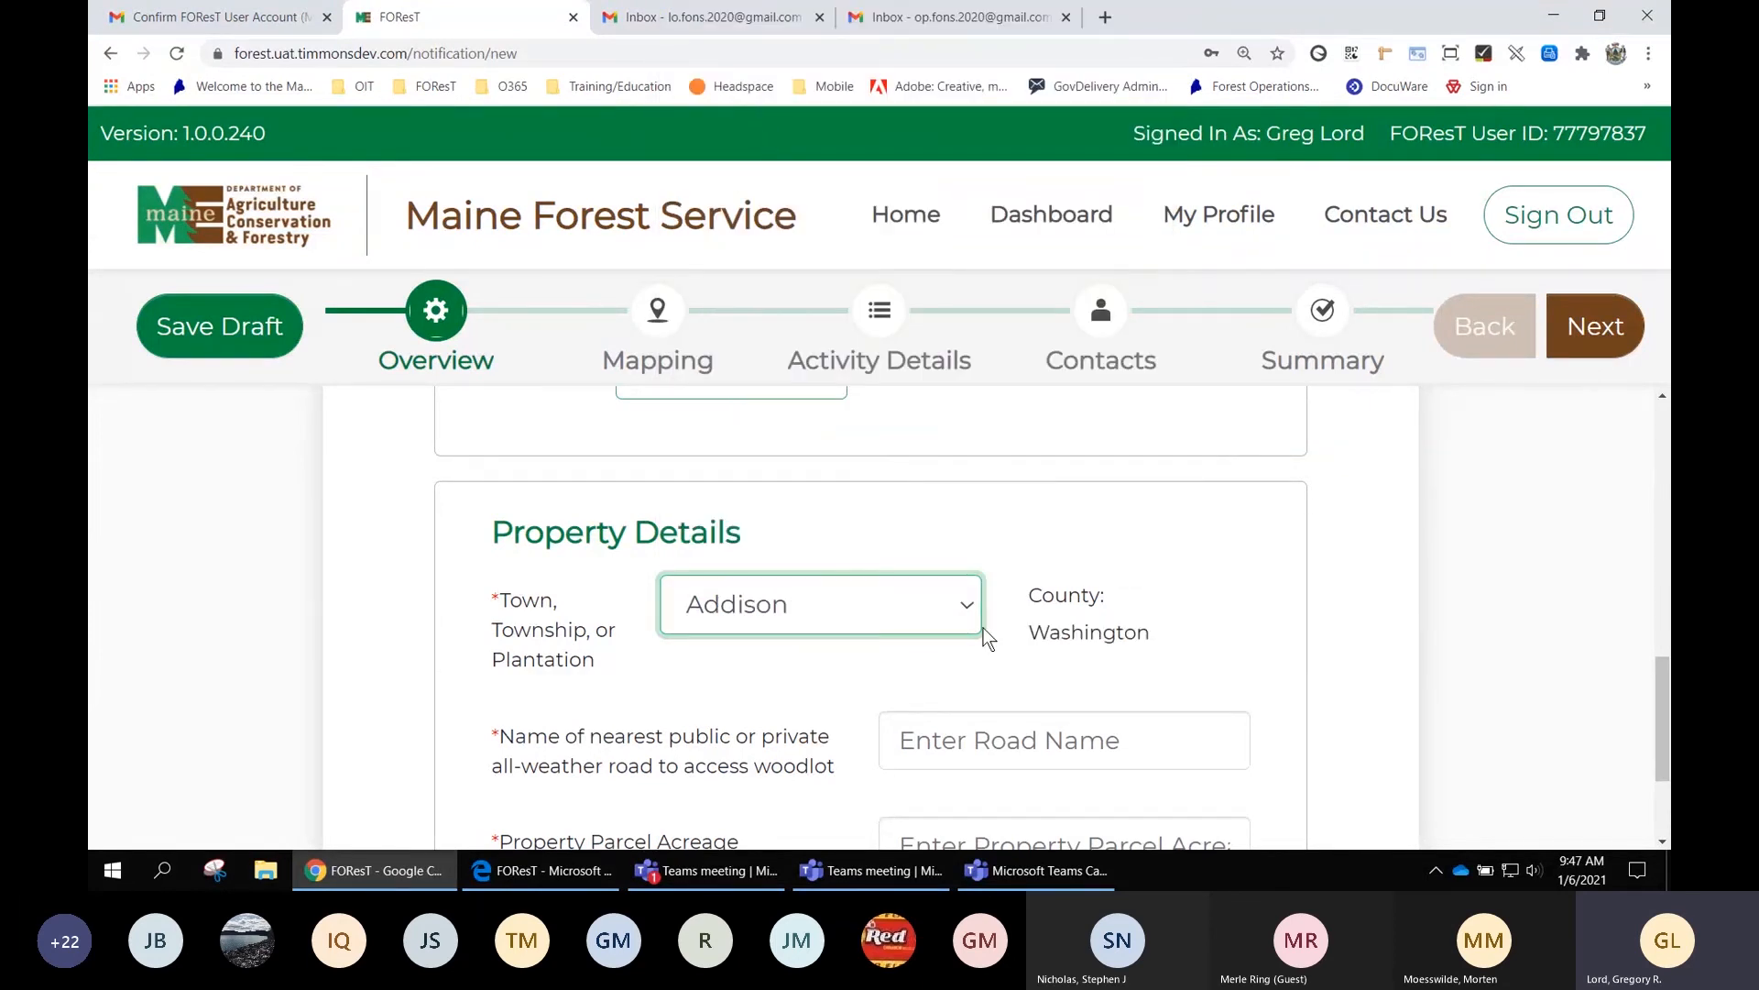
pyautogui.scroll(-2, 1135, 646)
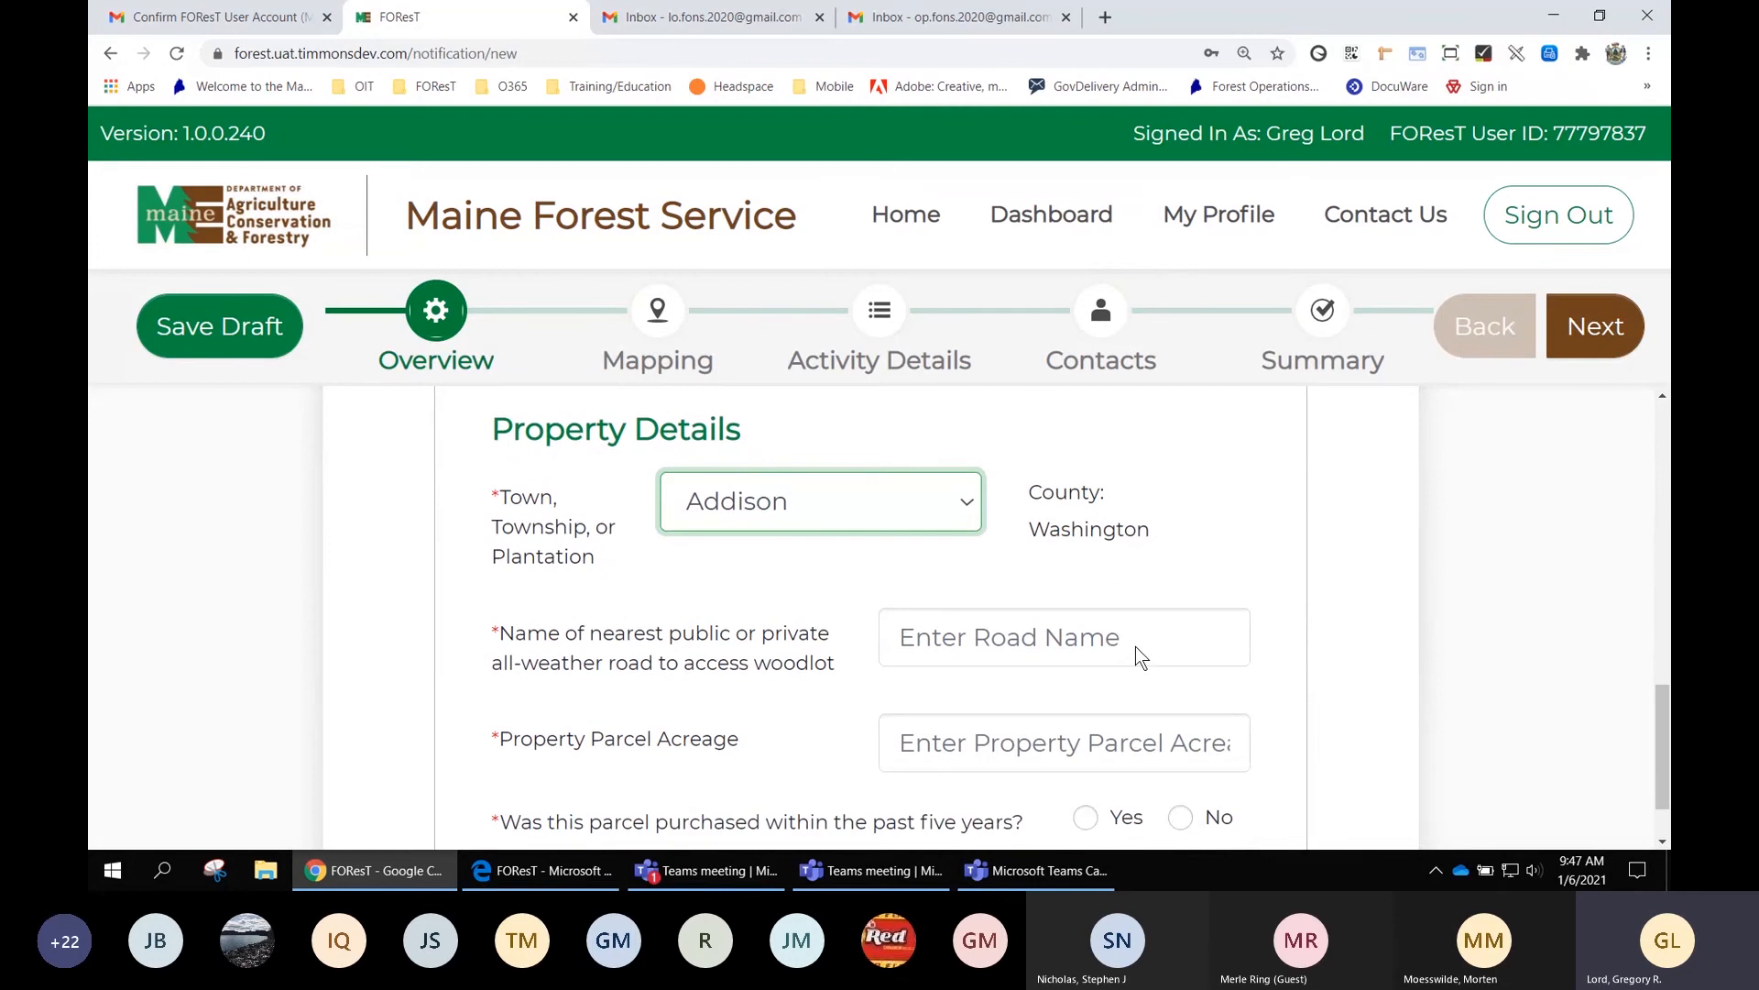
pyautogui.click(1024, 545)
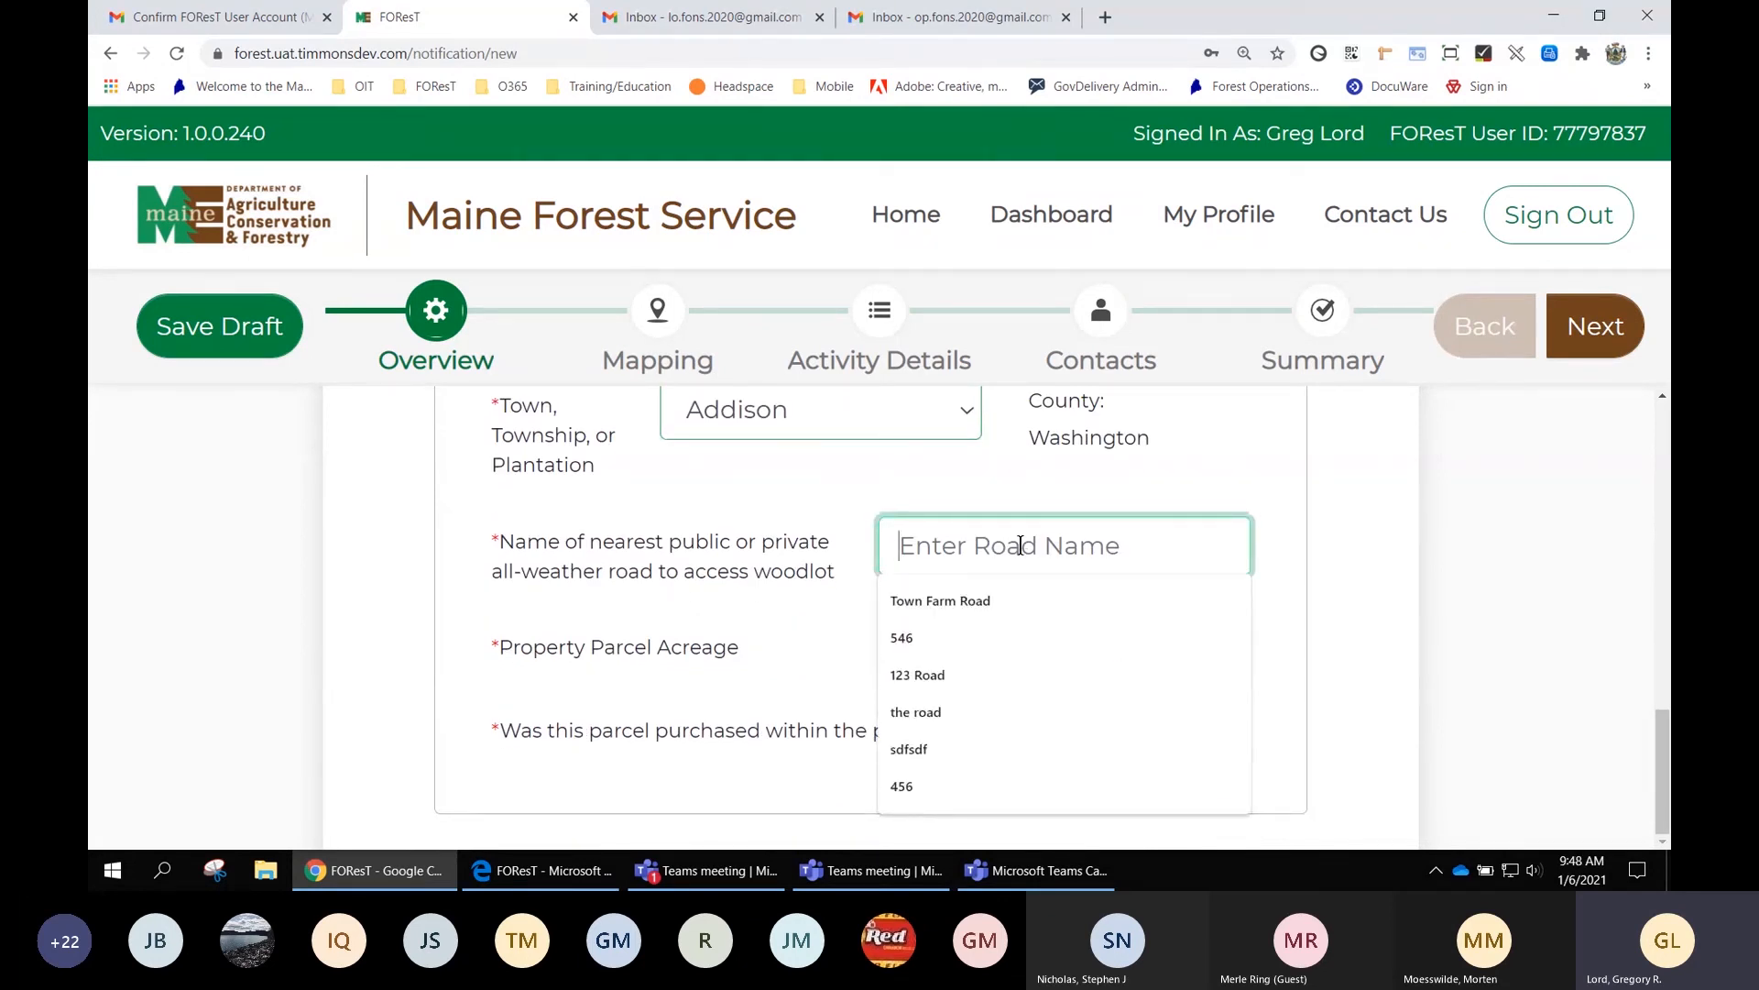
pyautogui.write('123')
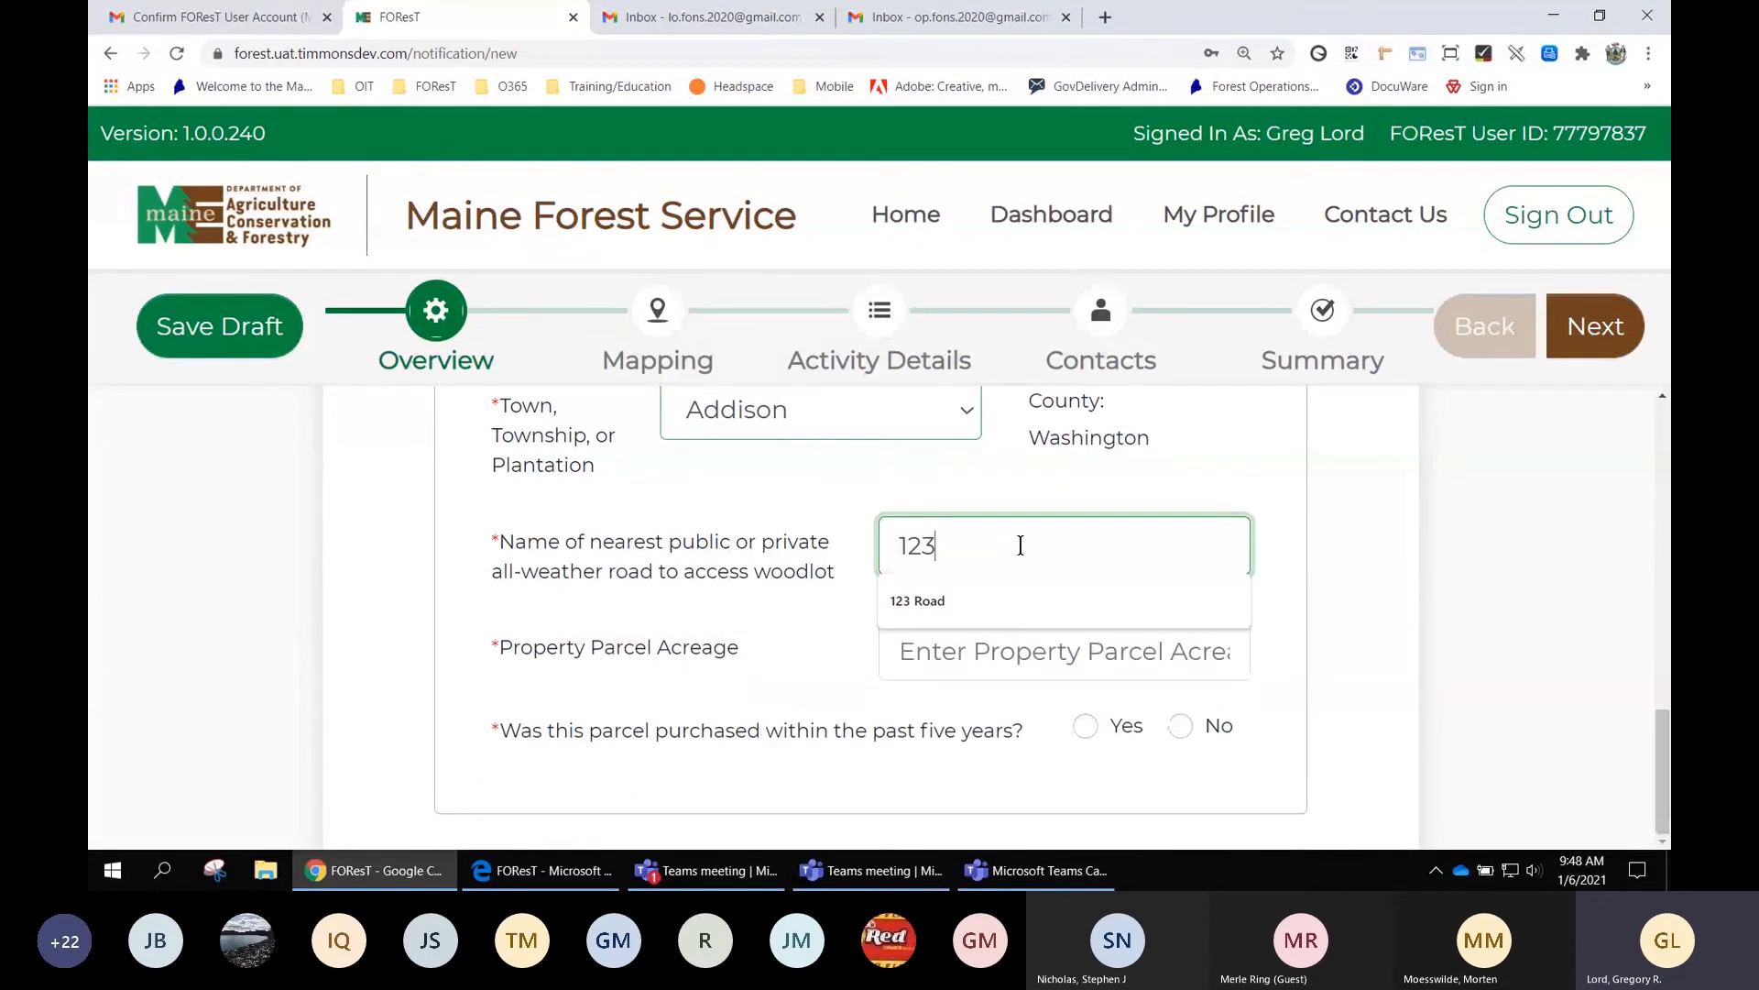
pyautogui.press('Down')
pyautogui.press('Tab')
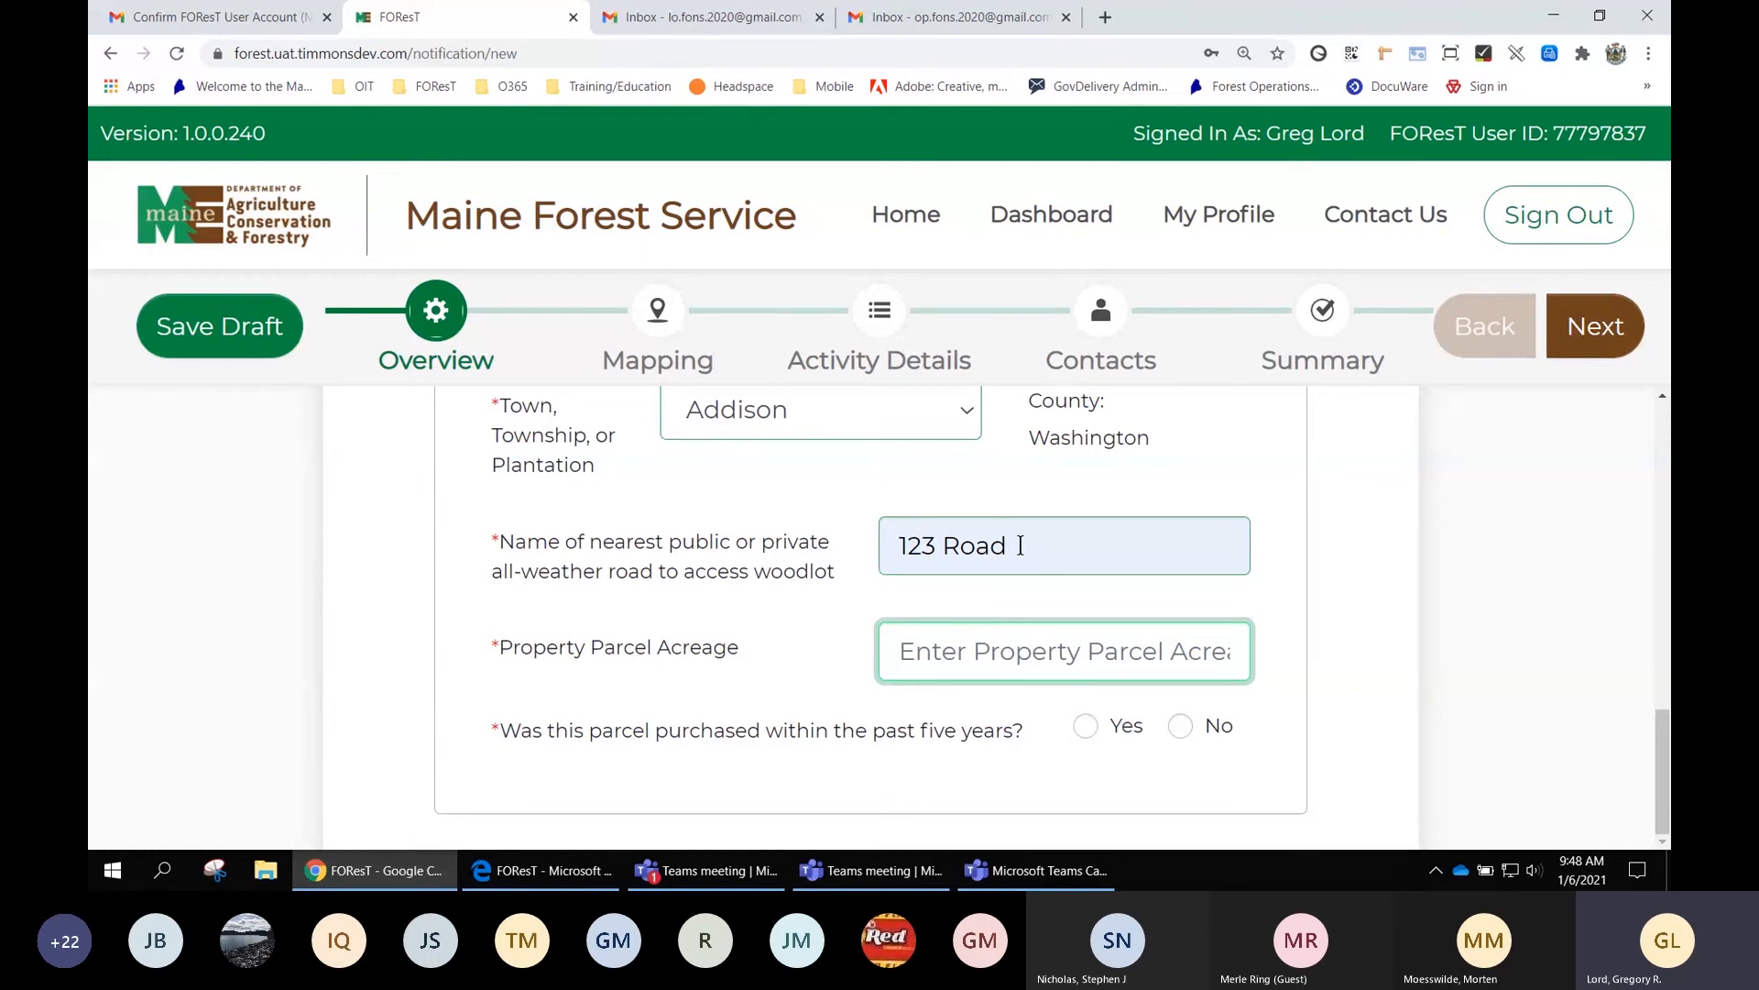
pyautogui.write('250')
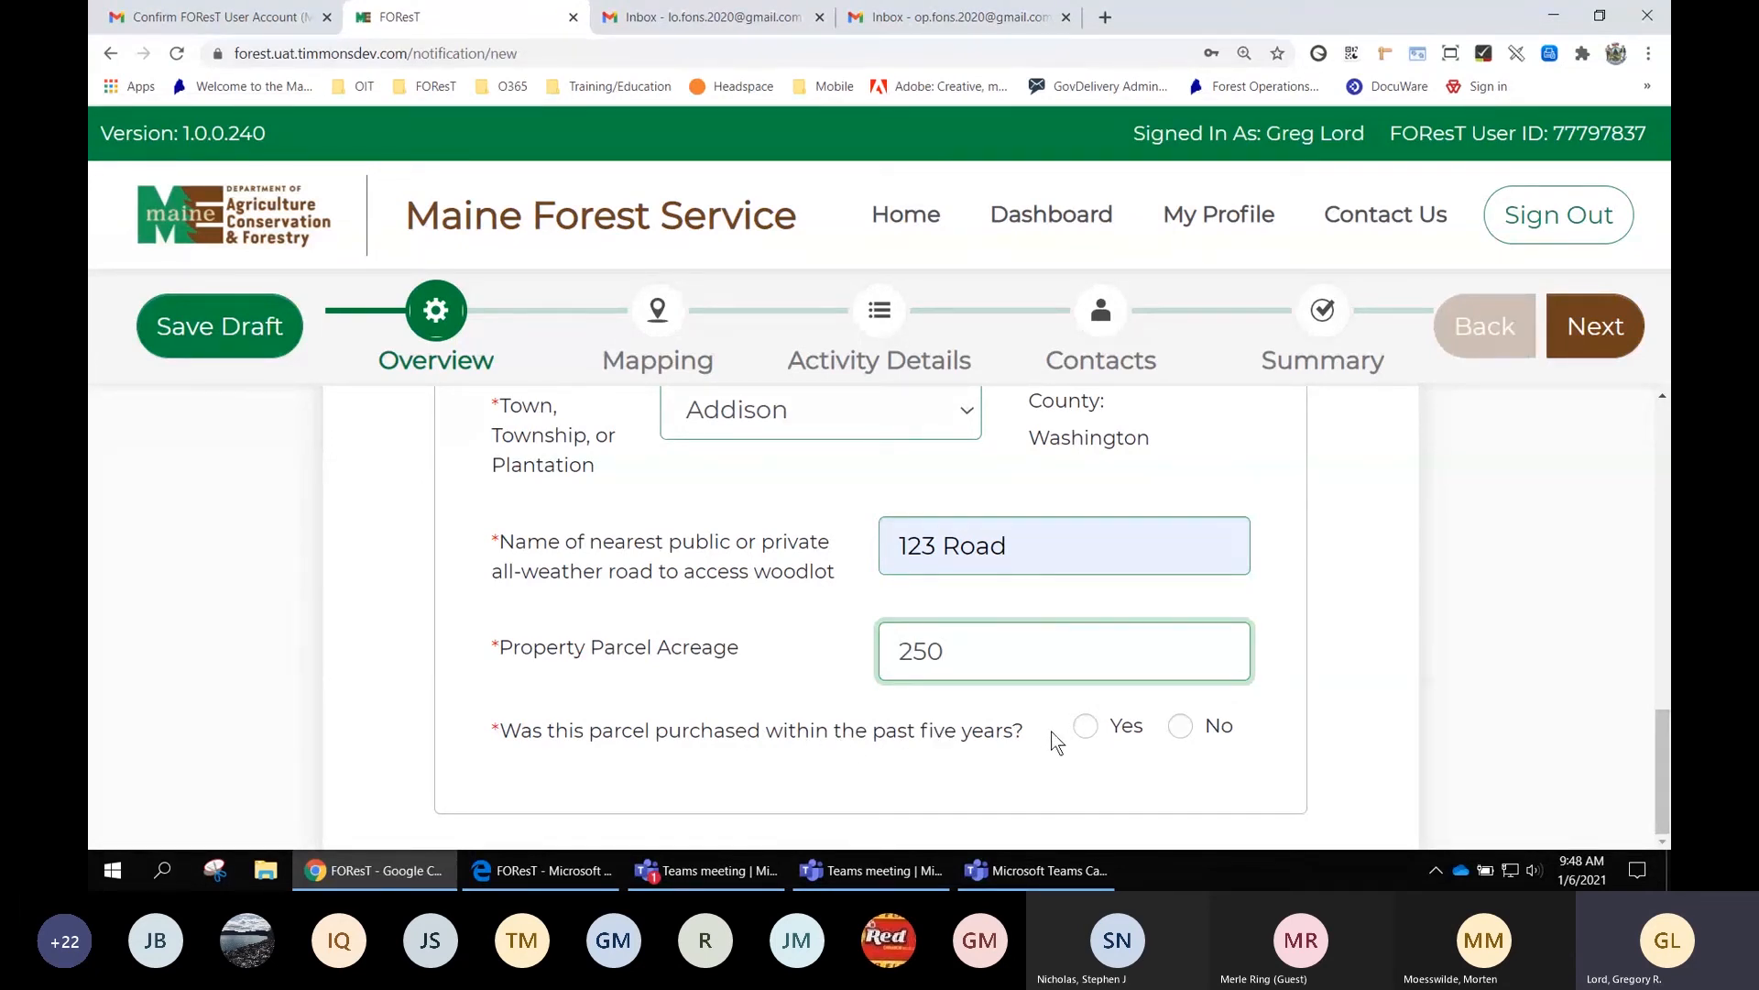
pyautogui.click(1181, 728)
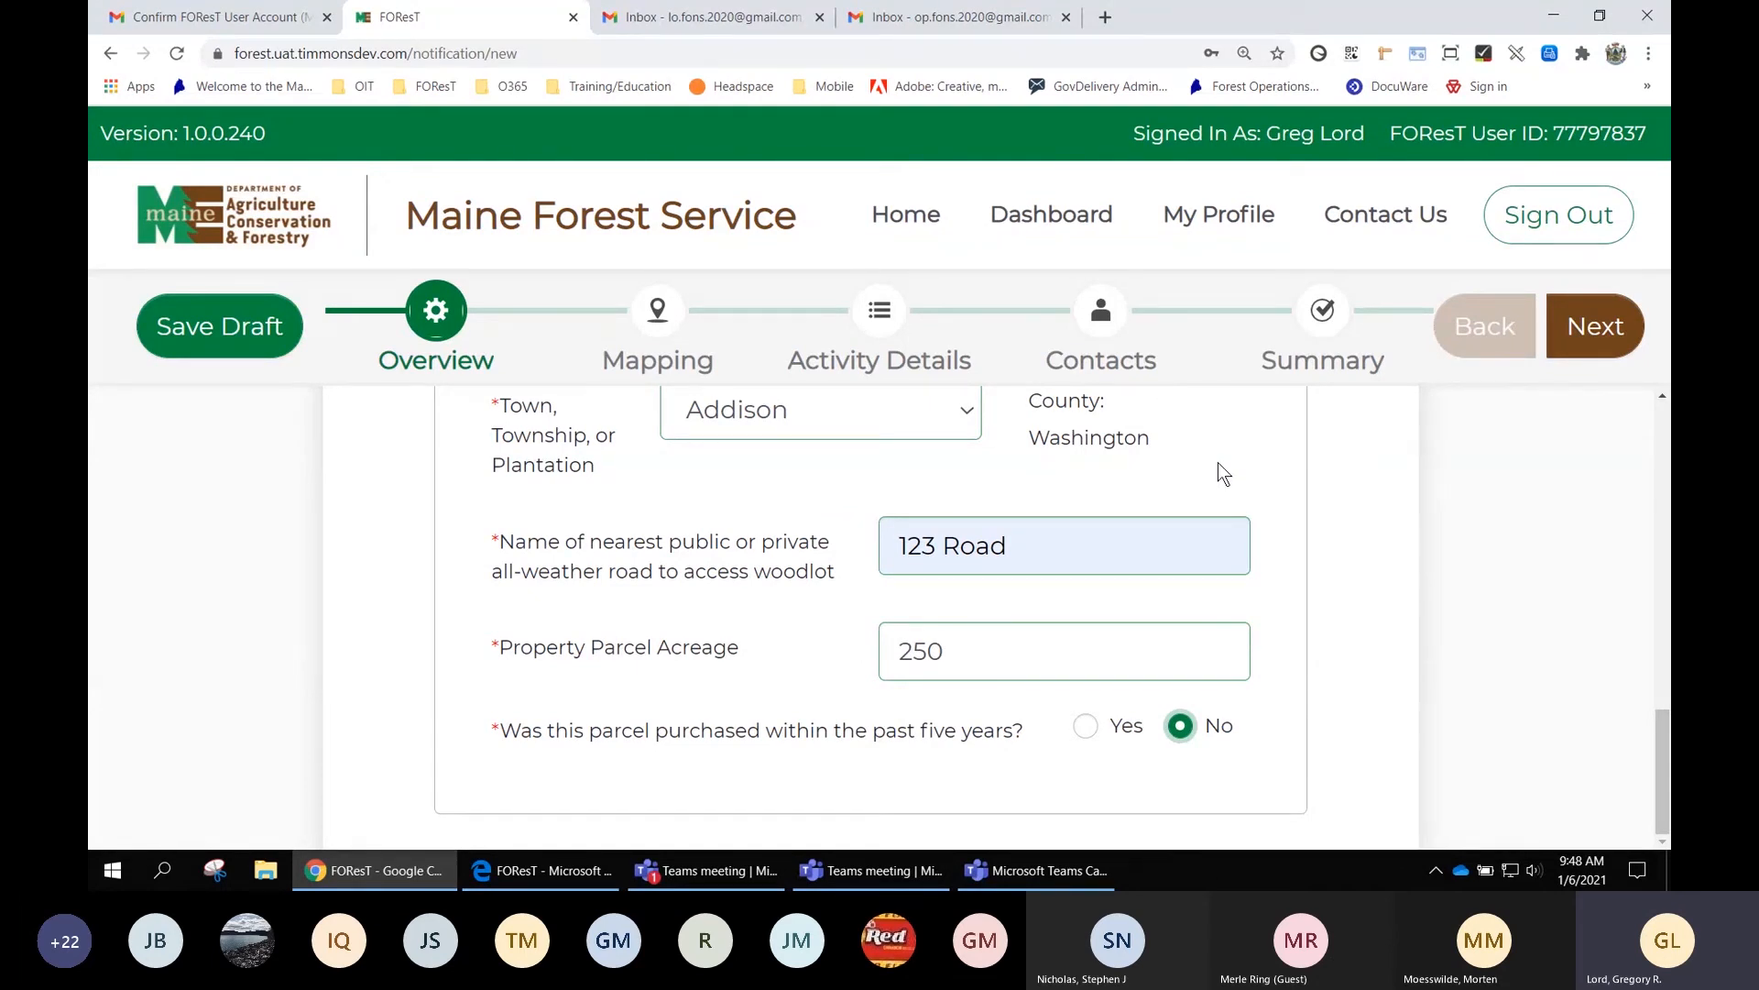
# Return to the top of the form and continue to the Mapping step
pyautogui.scroll(1, 1218, 465)
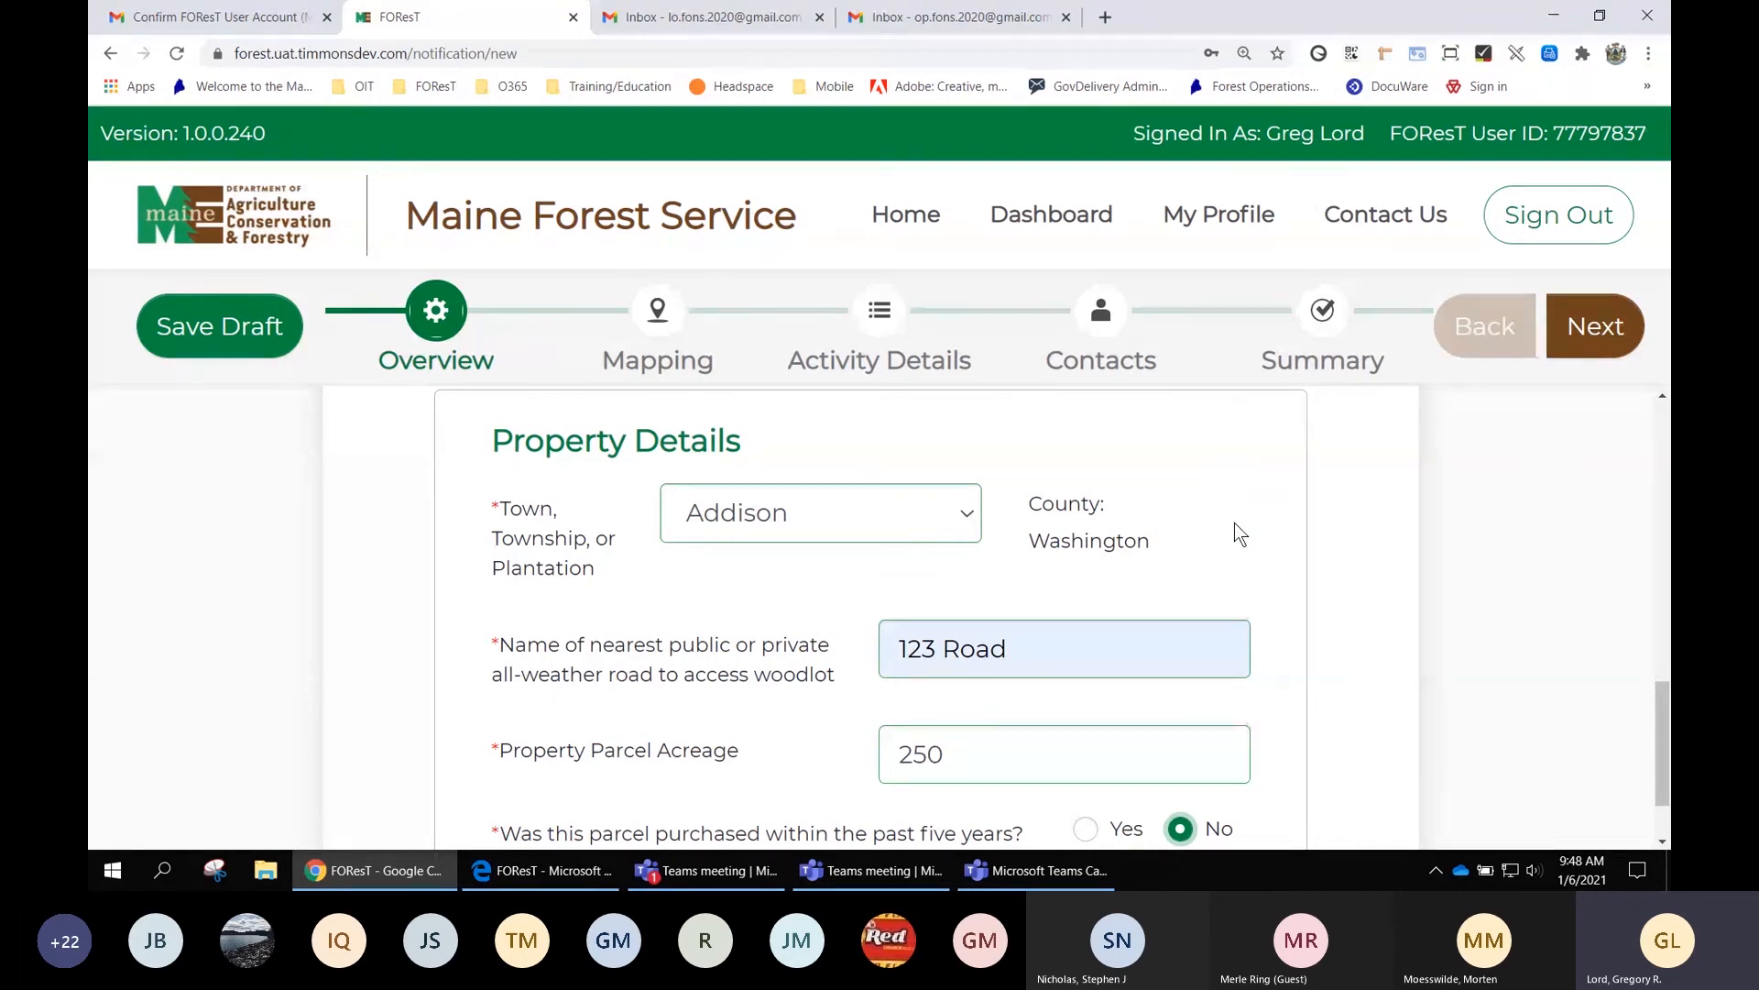
pyautogui.scroll(-1, 1237, 513)
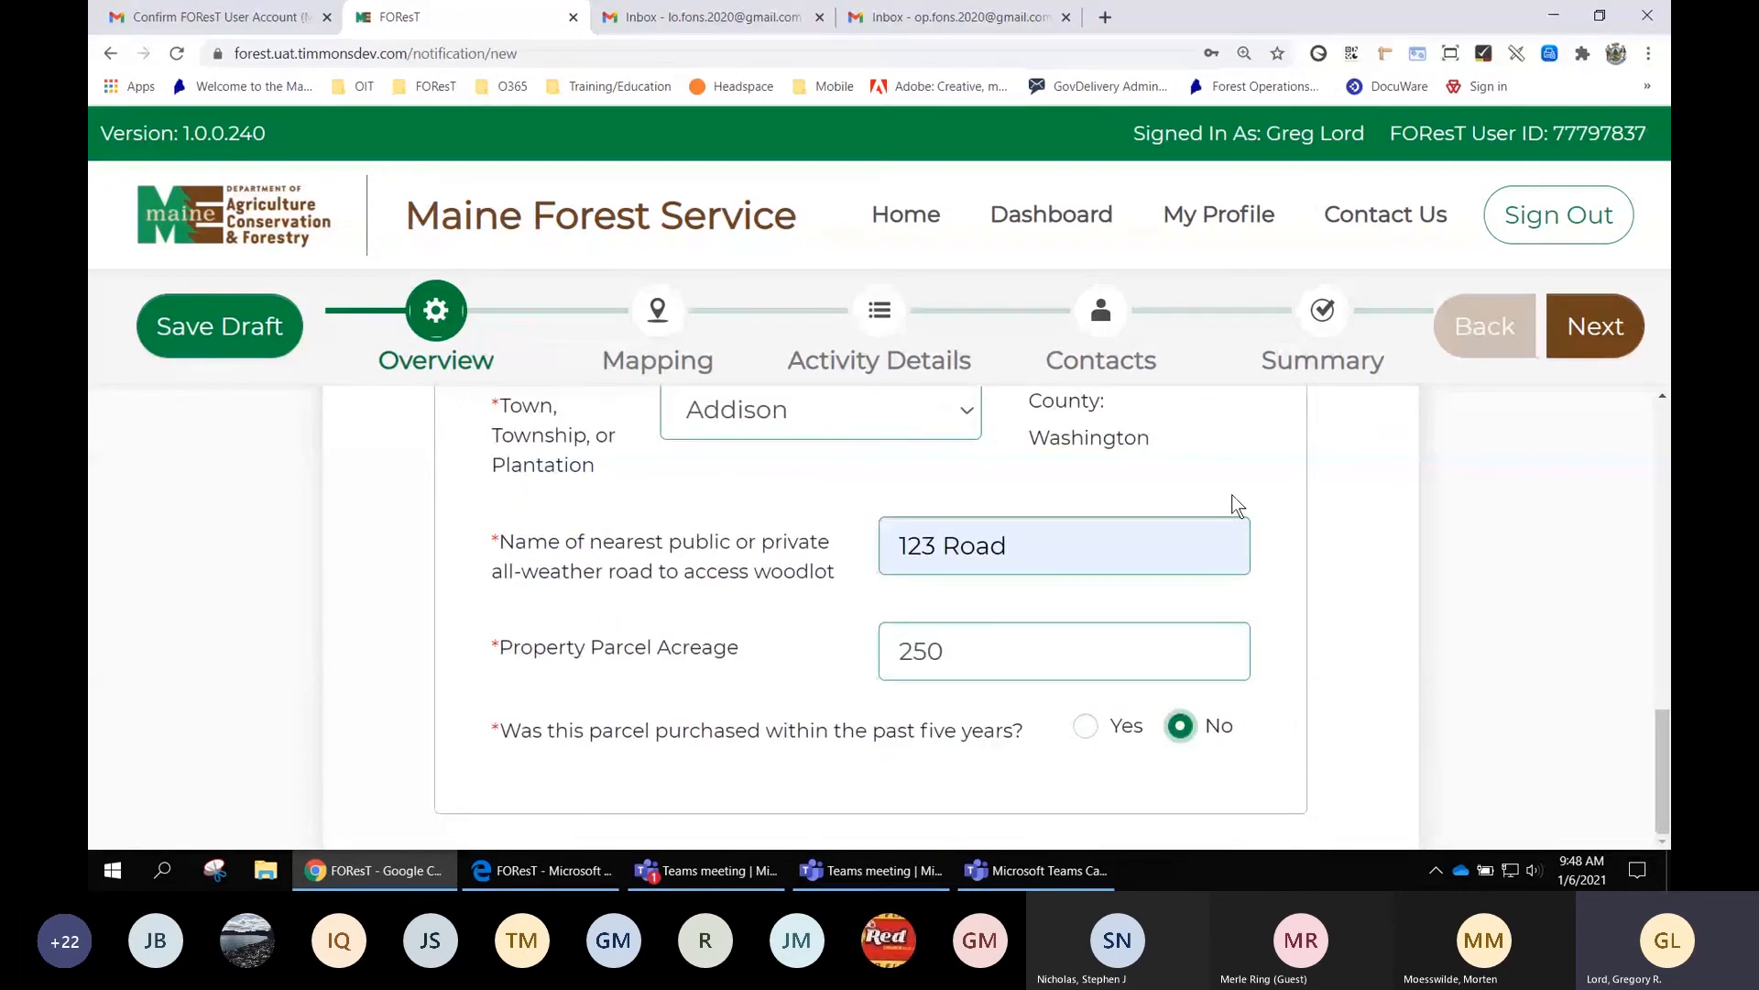
pyautogui.scroll(1, 1234, 504)
pyautogui.scroll(1, 1234, 504)
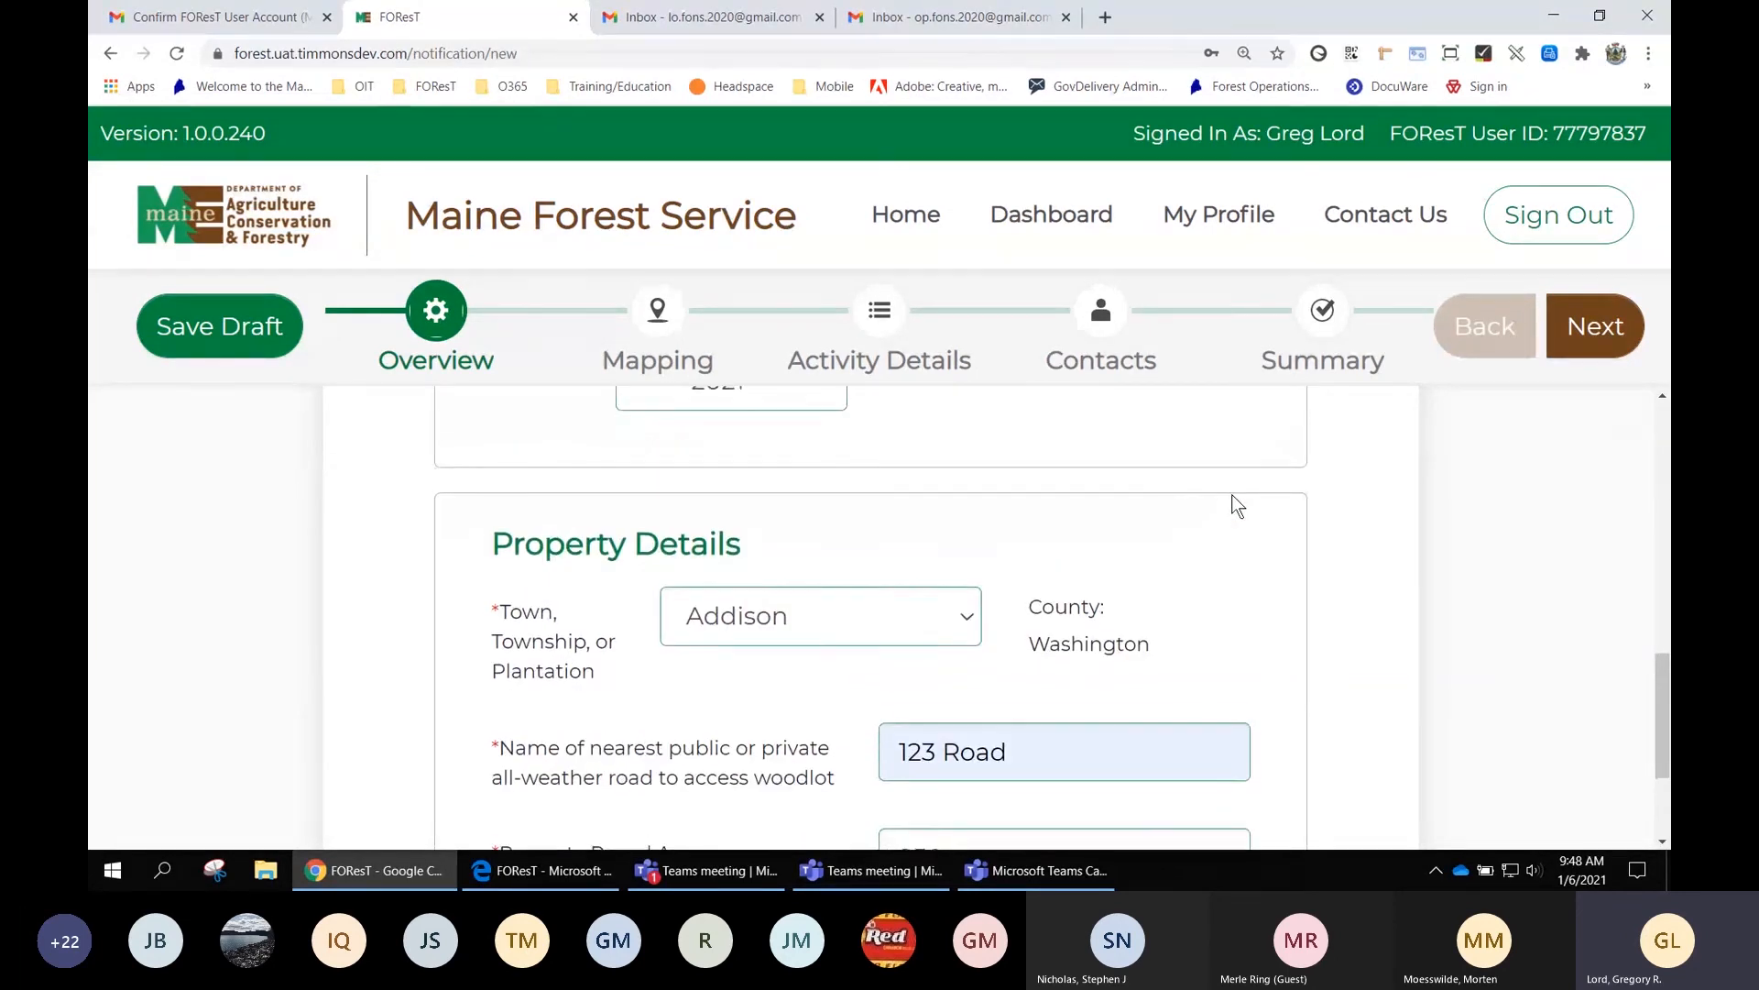
pyautogui.scroll(2, 1233, 503)
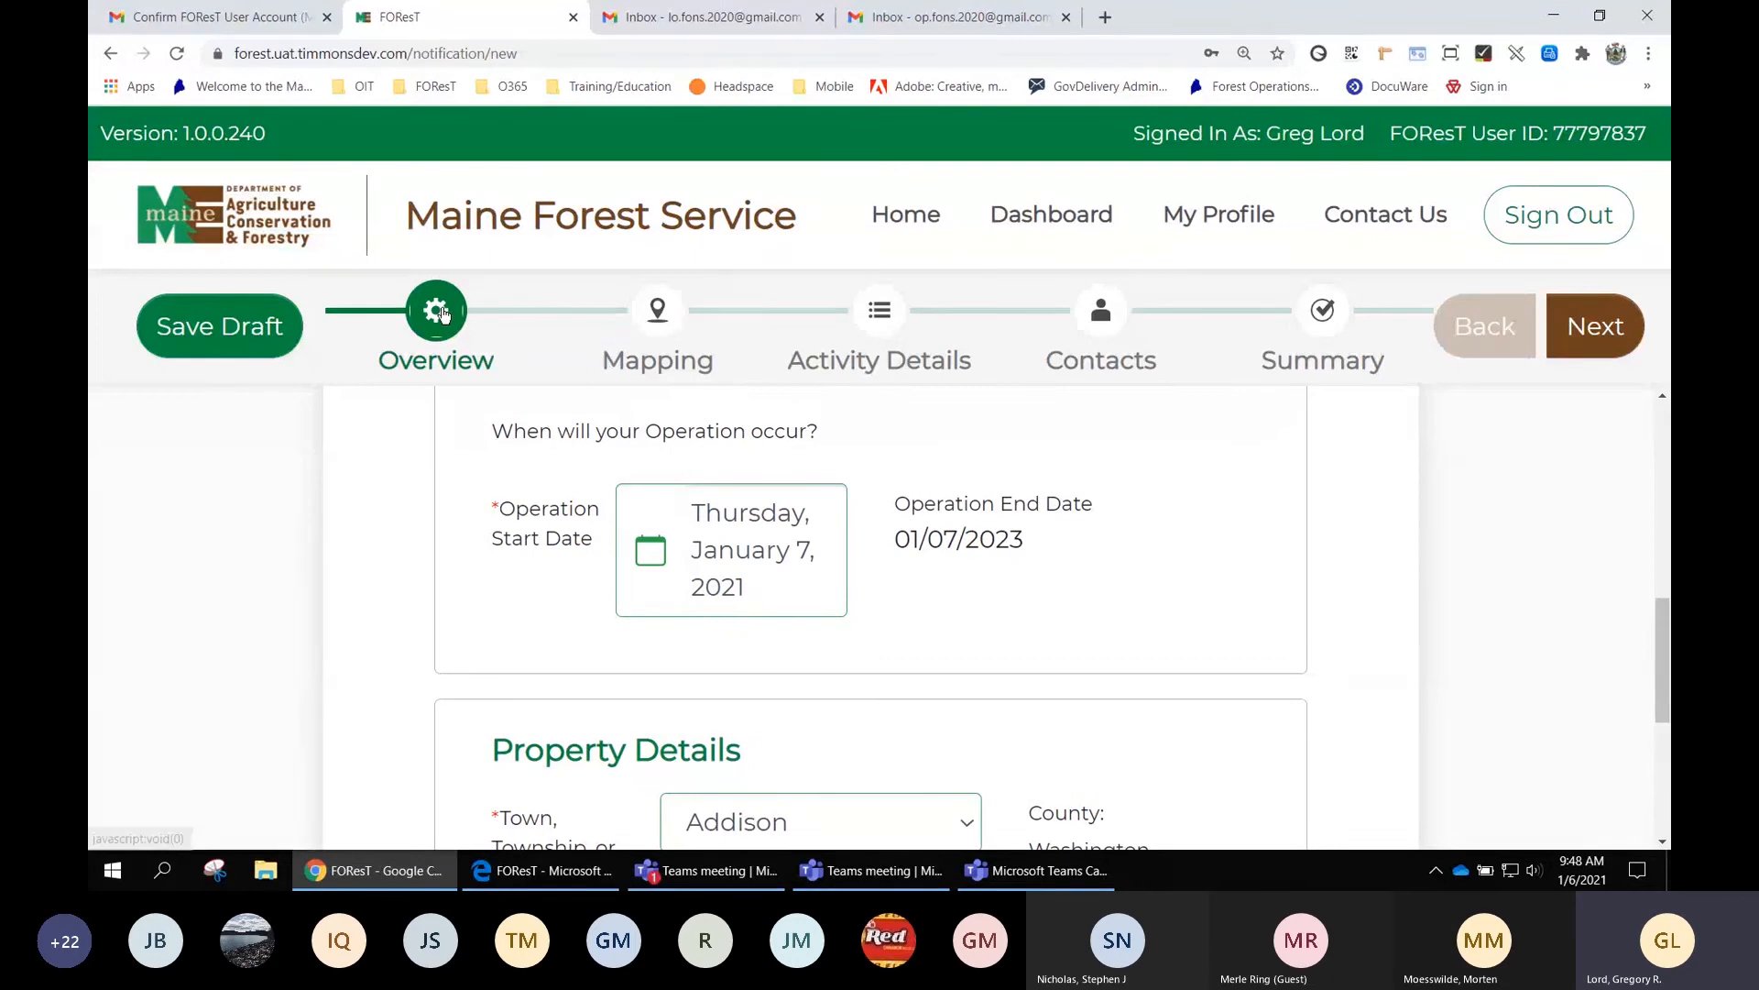
pyautogui.click(1595, 330)
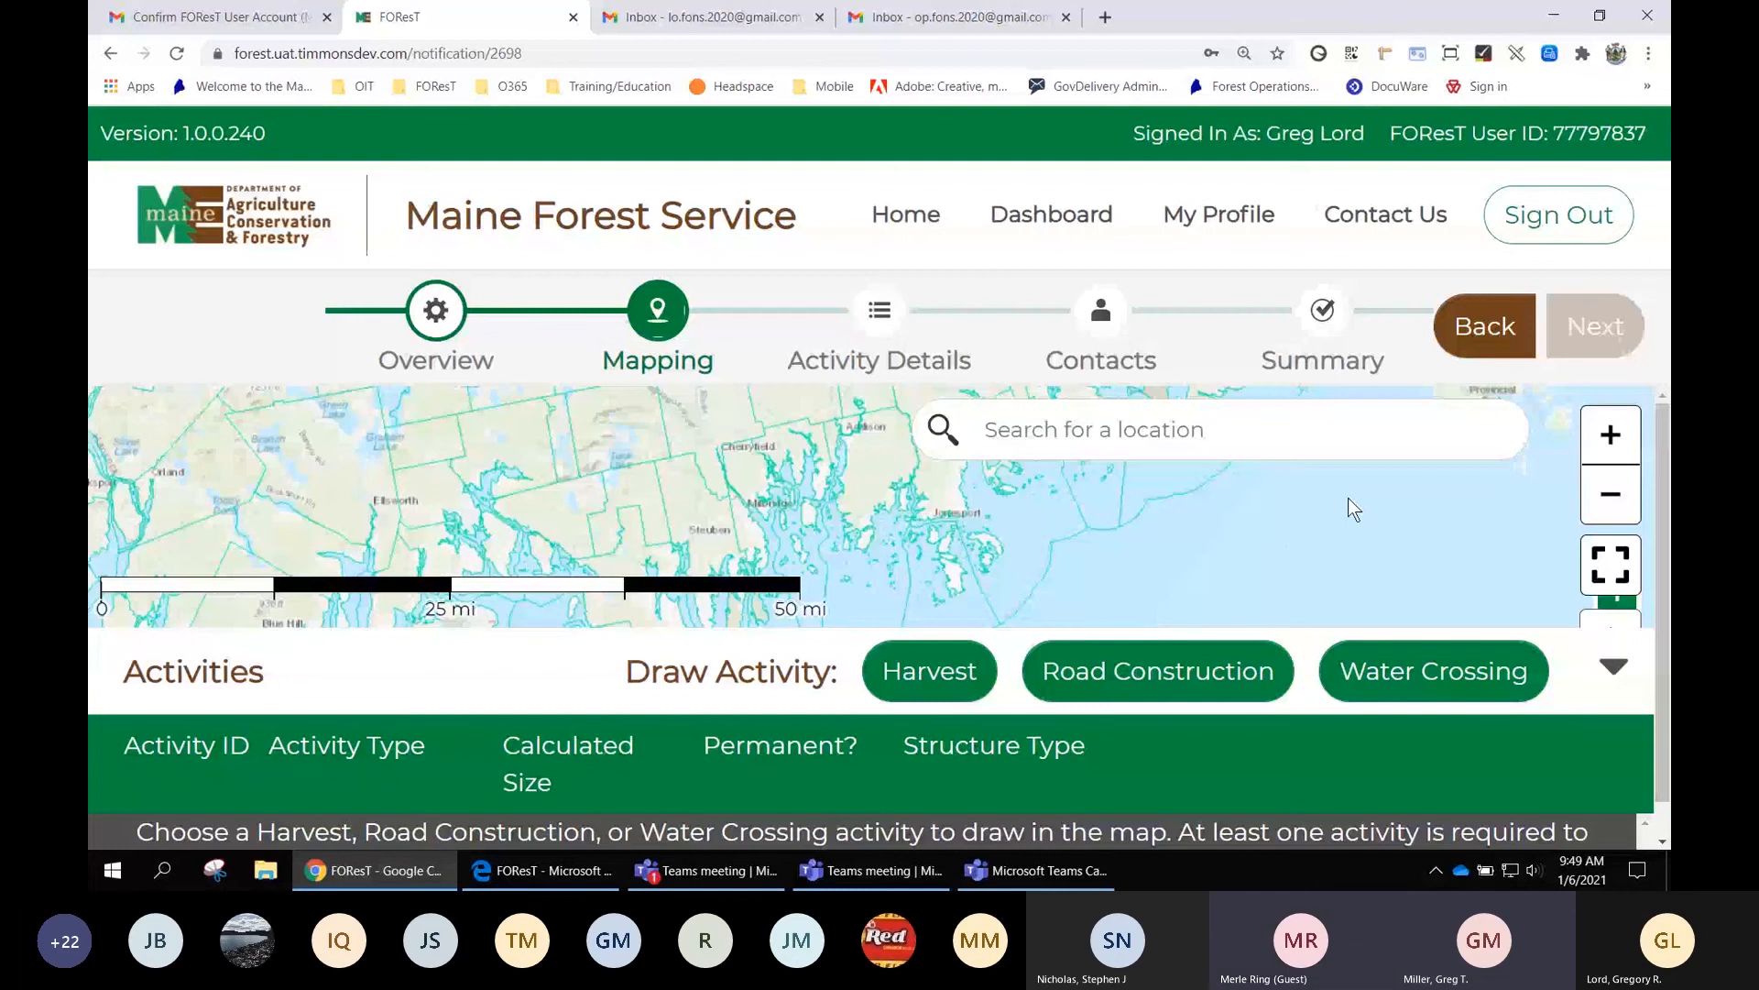
# Shrink the page, zoom and pan the map onto the Addison–Harrington coast, and show basemaps
pyautogui.hotkey('ctrl', '-')
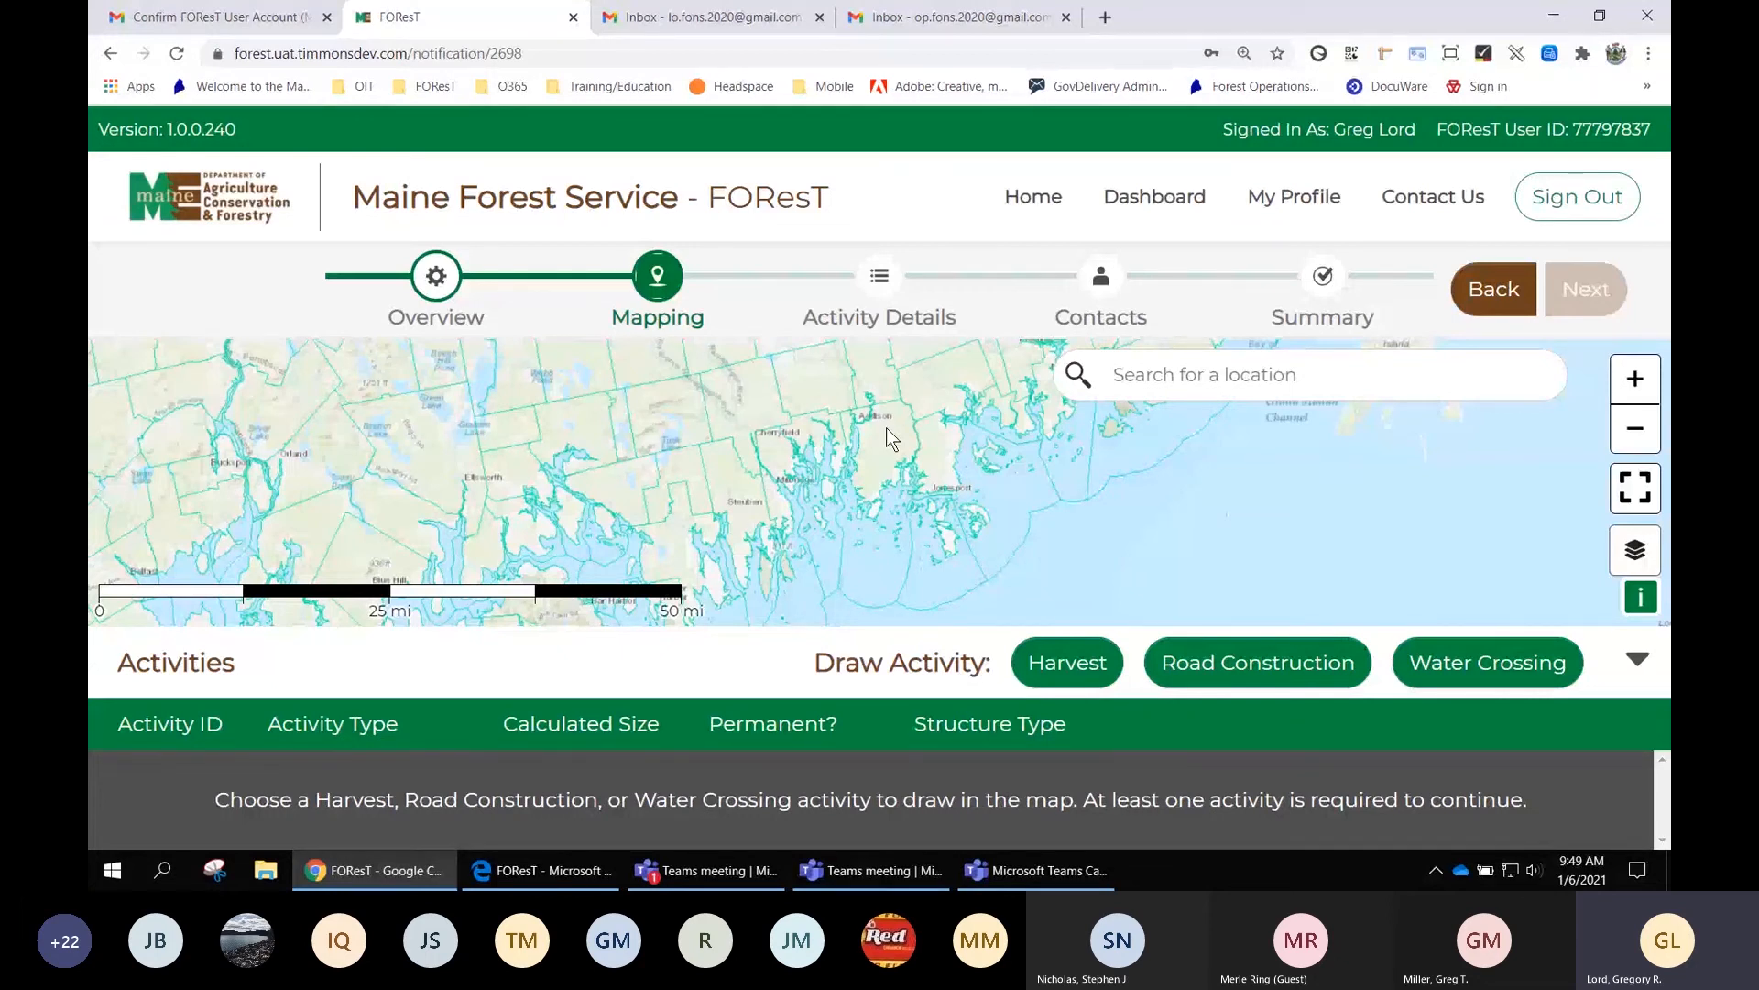
pyautogui.moveTo(886, 438)
pyautogui.mouseDown()
pyautogui.moveTo(883, 471)
pyautogui.moveTo(942, 410)
pyautogui.moveTo(910, 428)
pyautogui.mouseUp()
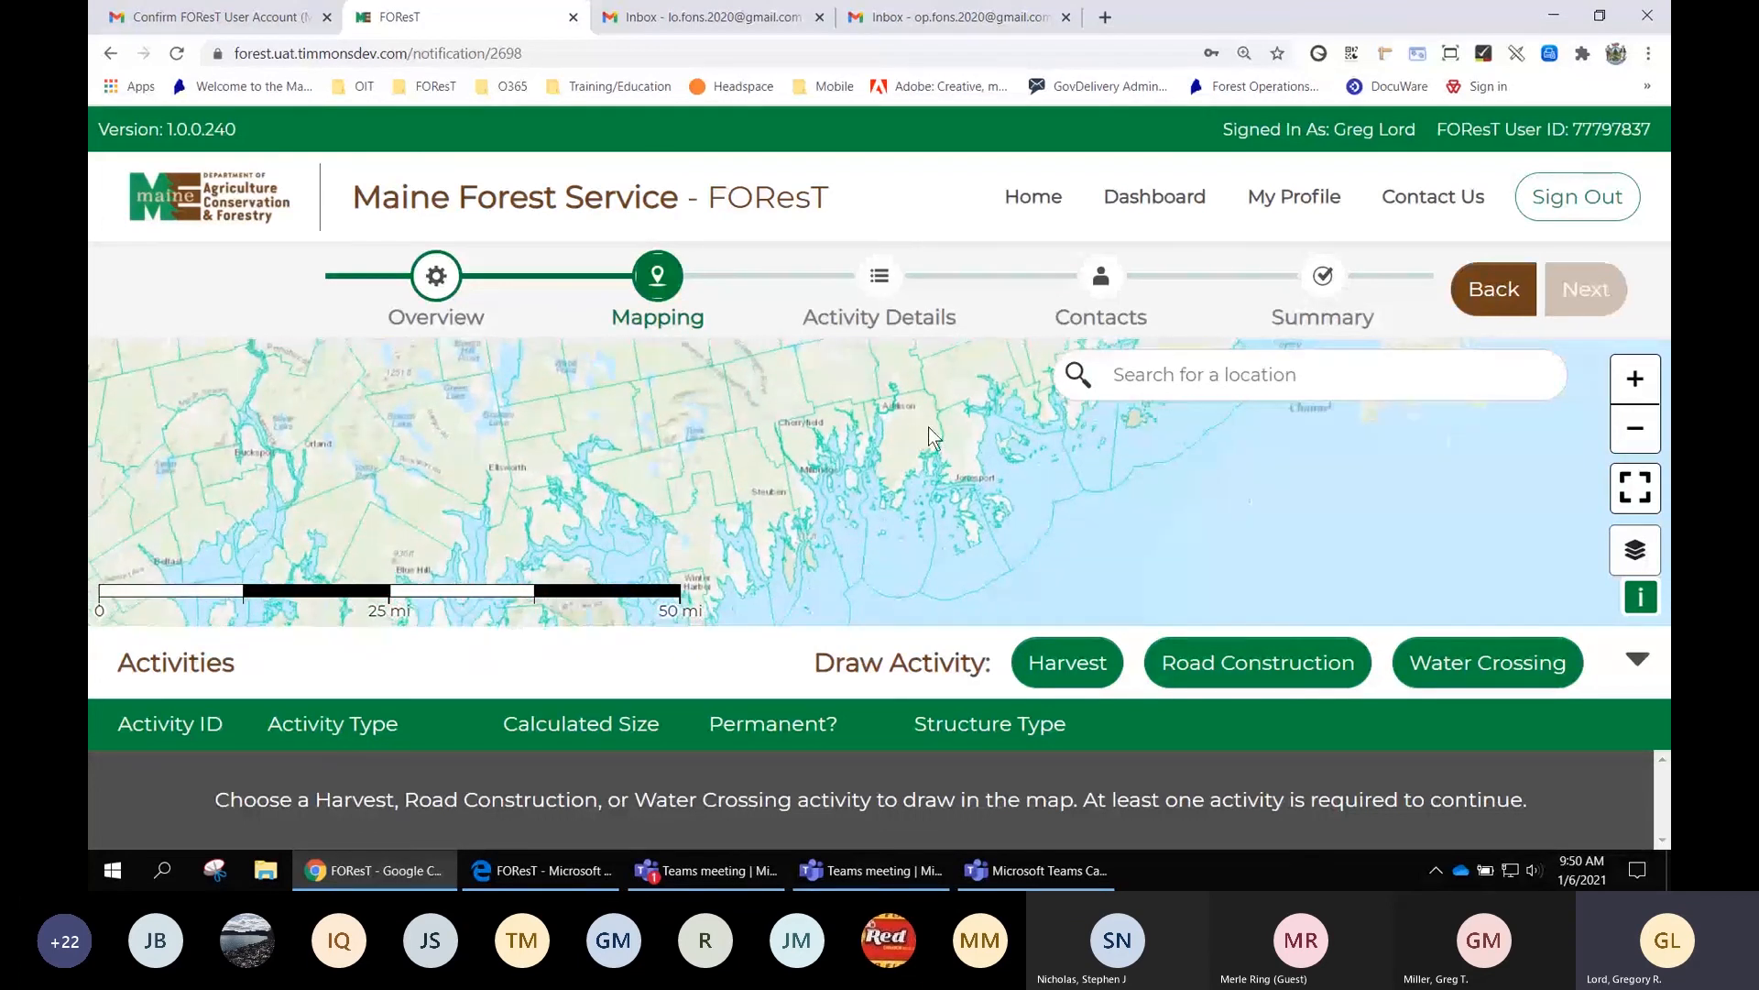
pyautogui.click(1644, 427)
pyautogui.click(1637, 380)
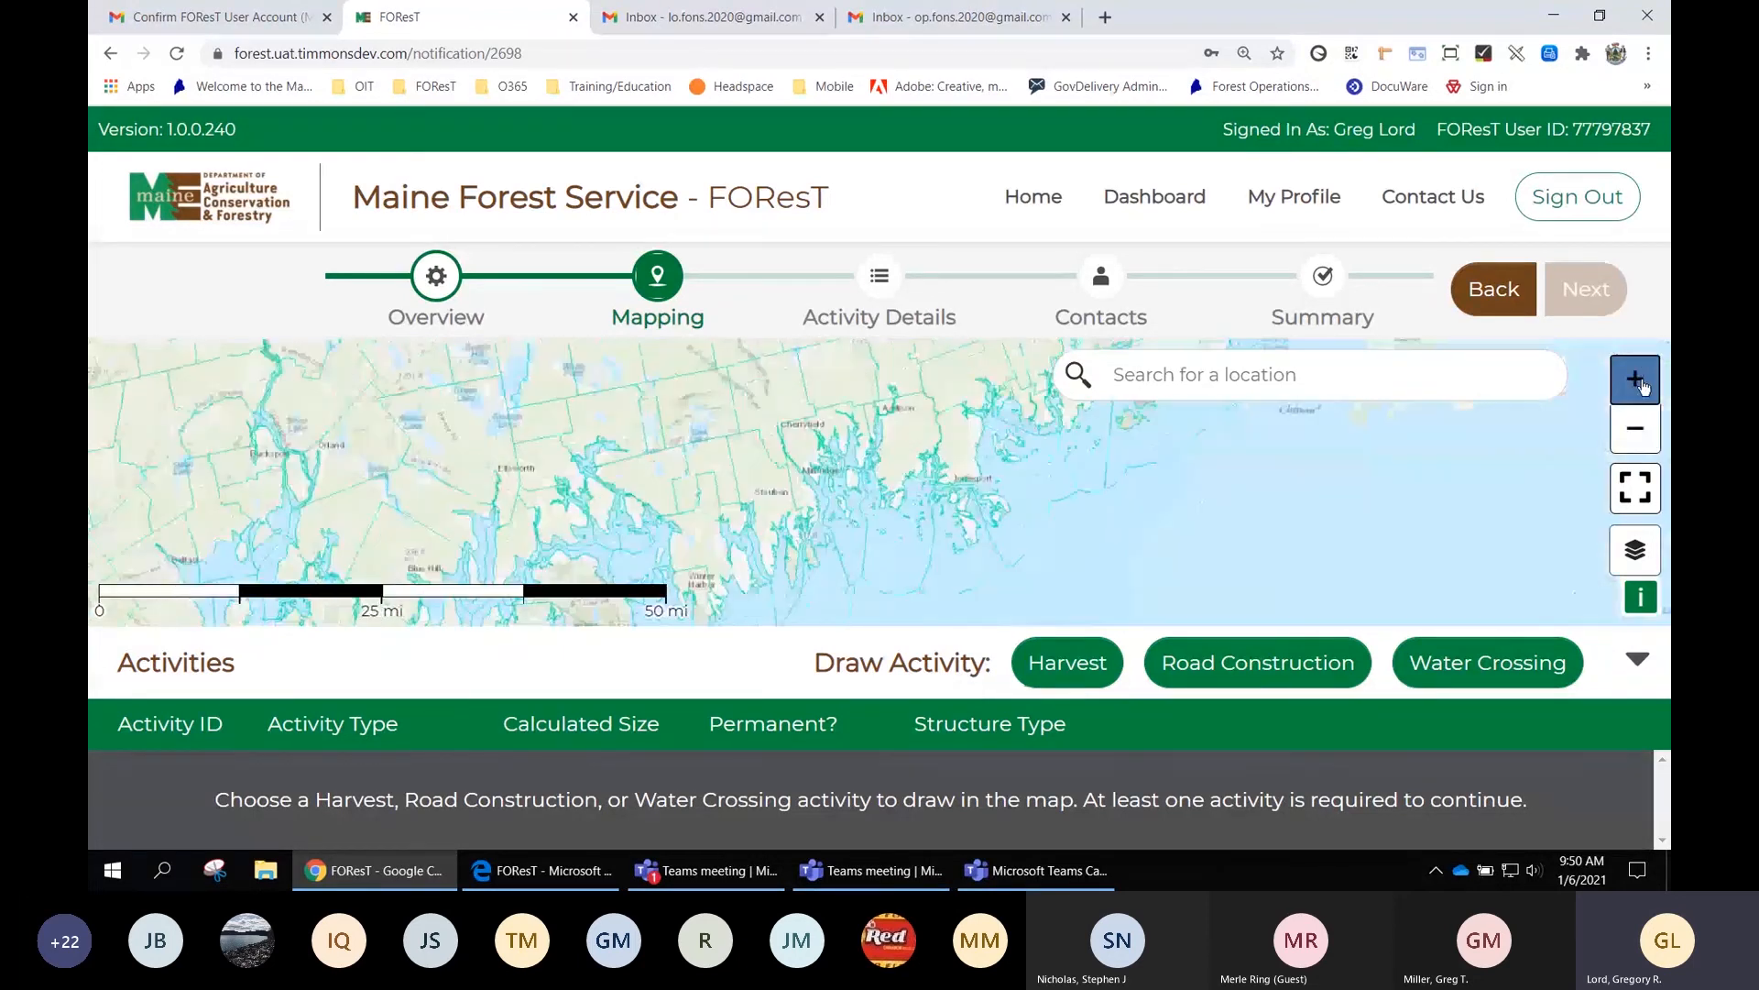
pyautogui.click(1637, 380)
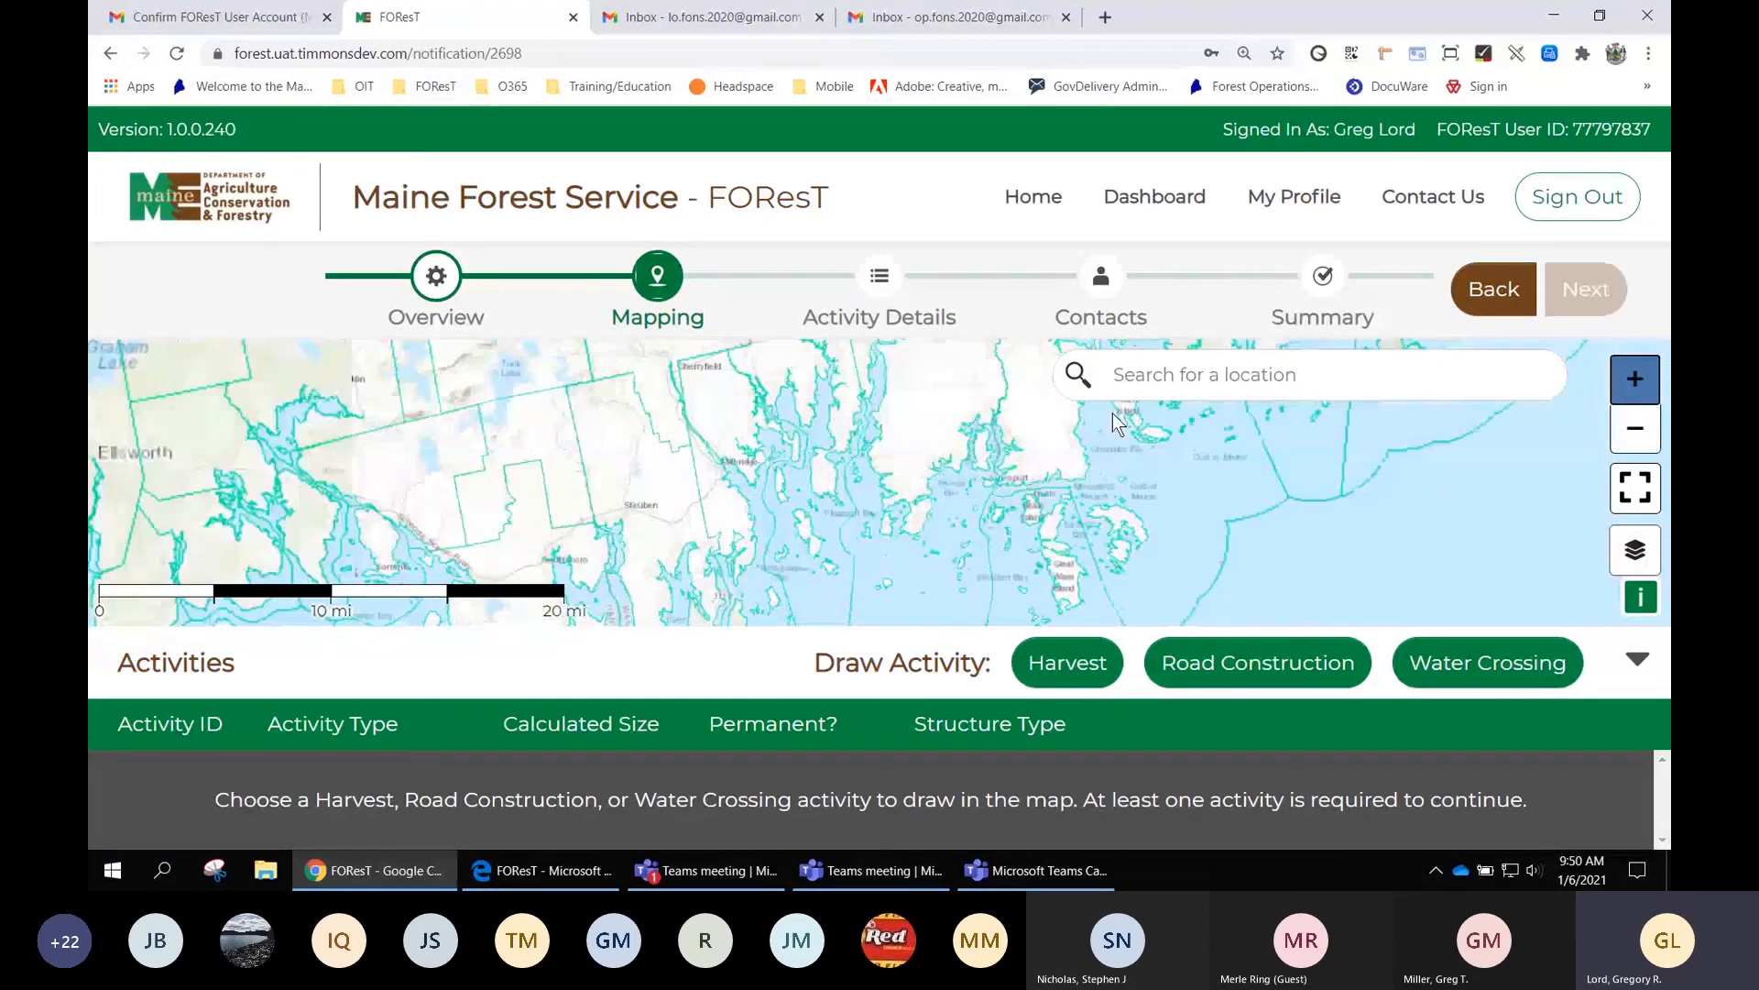
pyautogui.moveTo(999, 422); pyautogui.dragTo(969, 520)
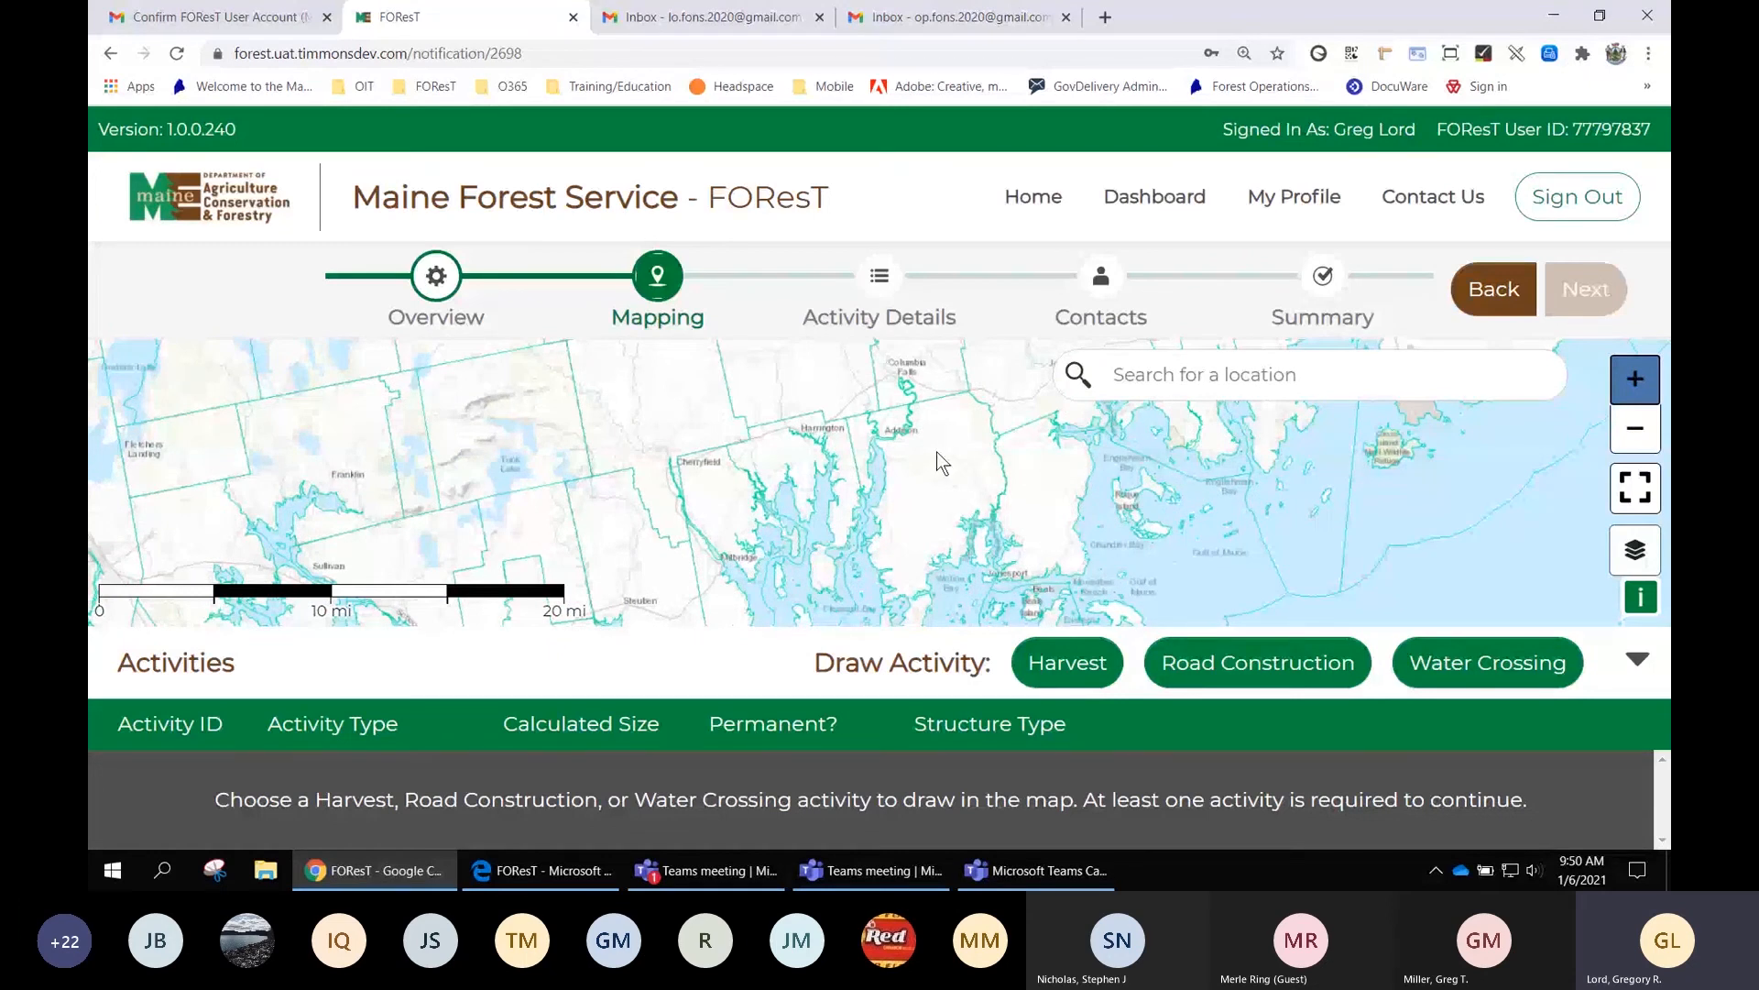
pyautogui.scroll(1, 936, 453)
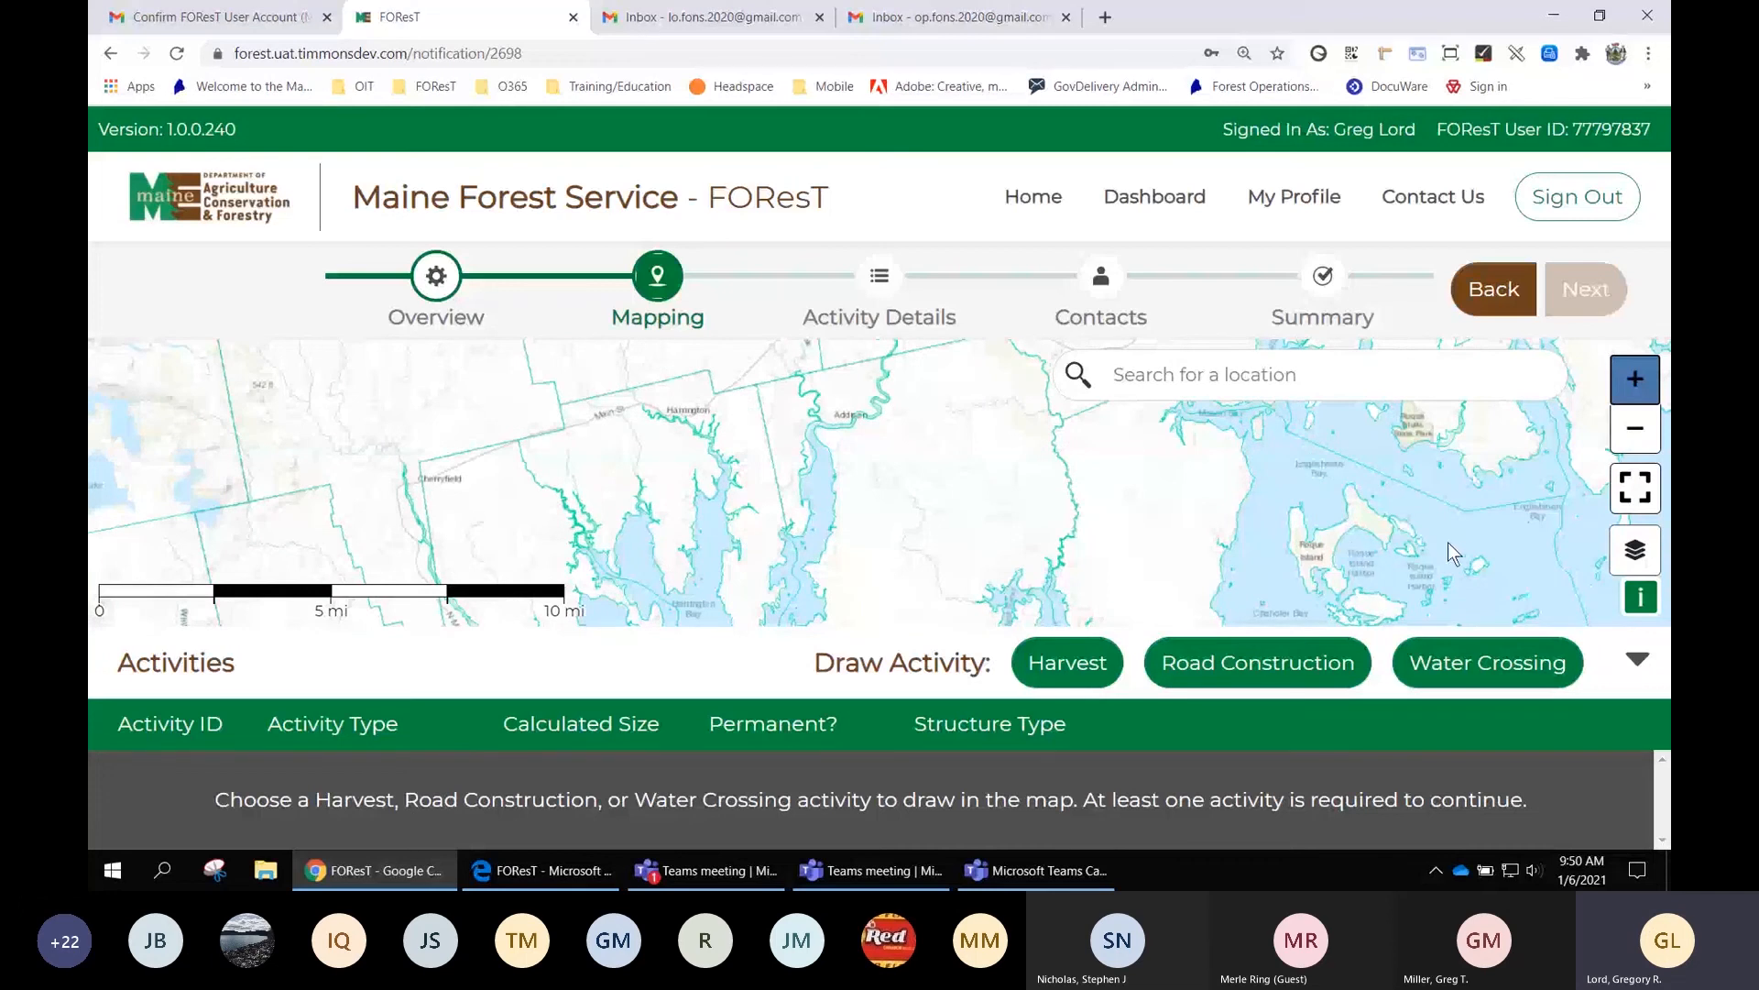
pyautogui.click(1636, 553)
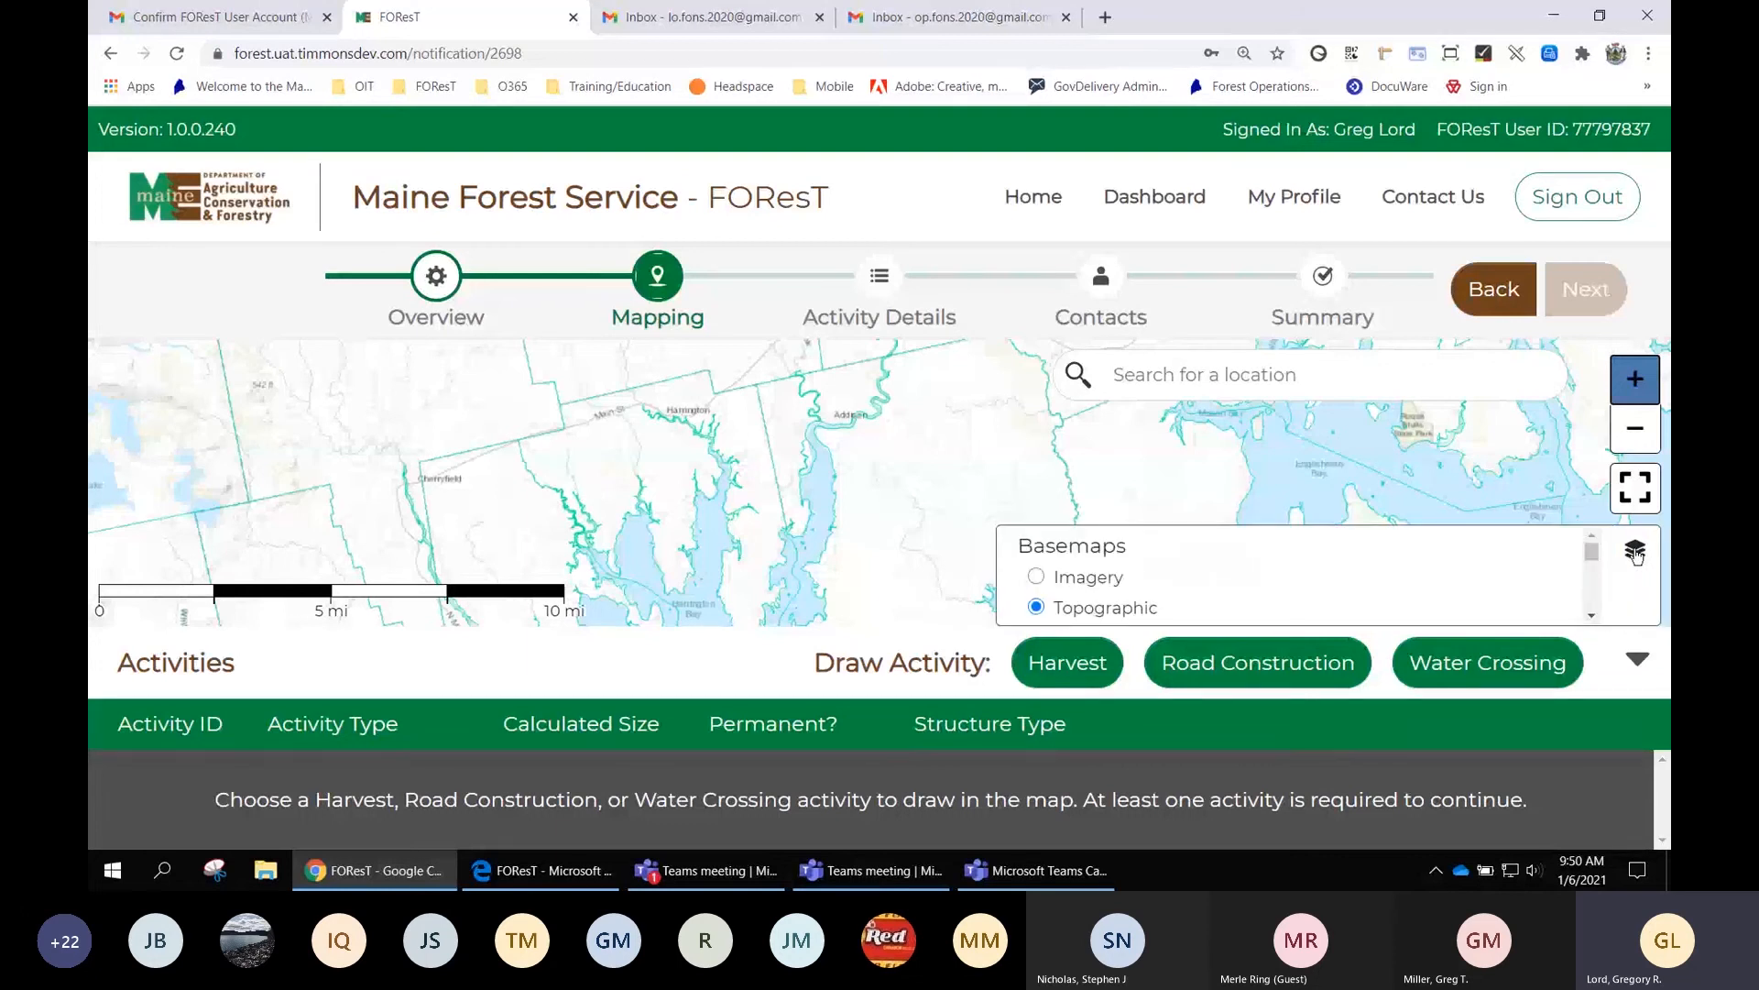
# Switch the basemap to Imagery and scroll down the layer legend
pyautogui.click(1072, 579)
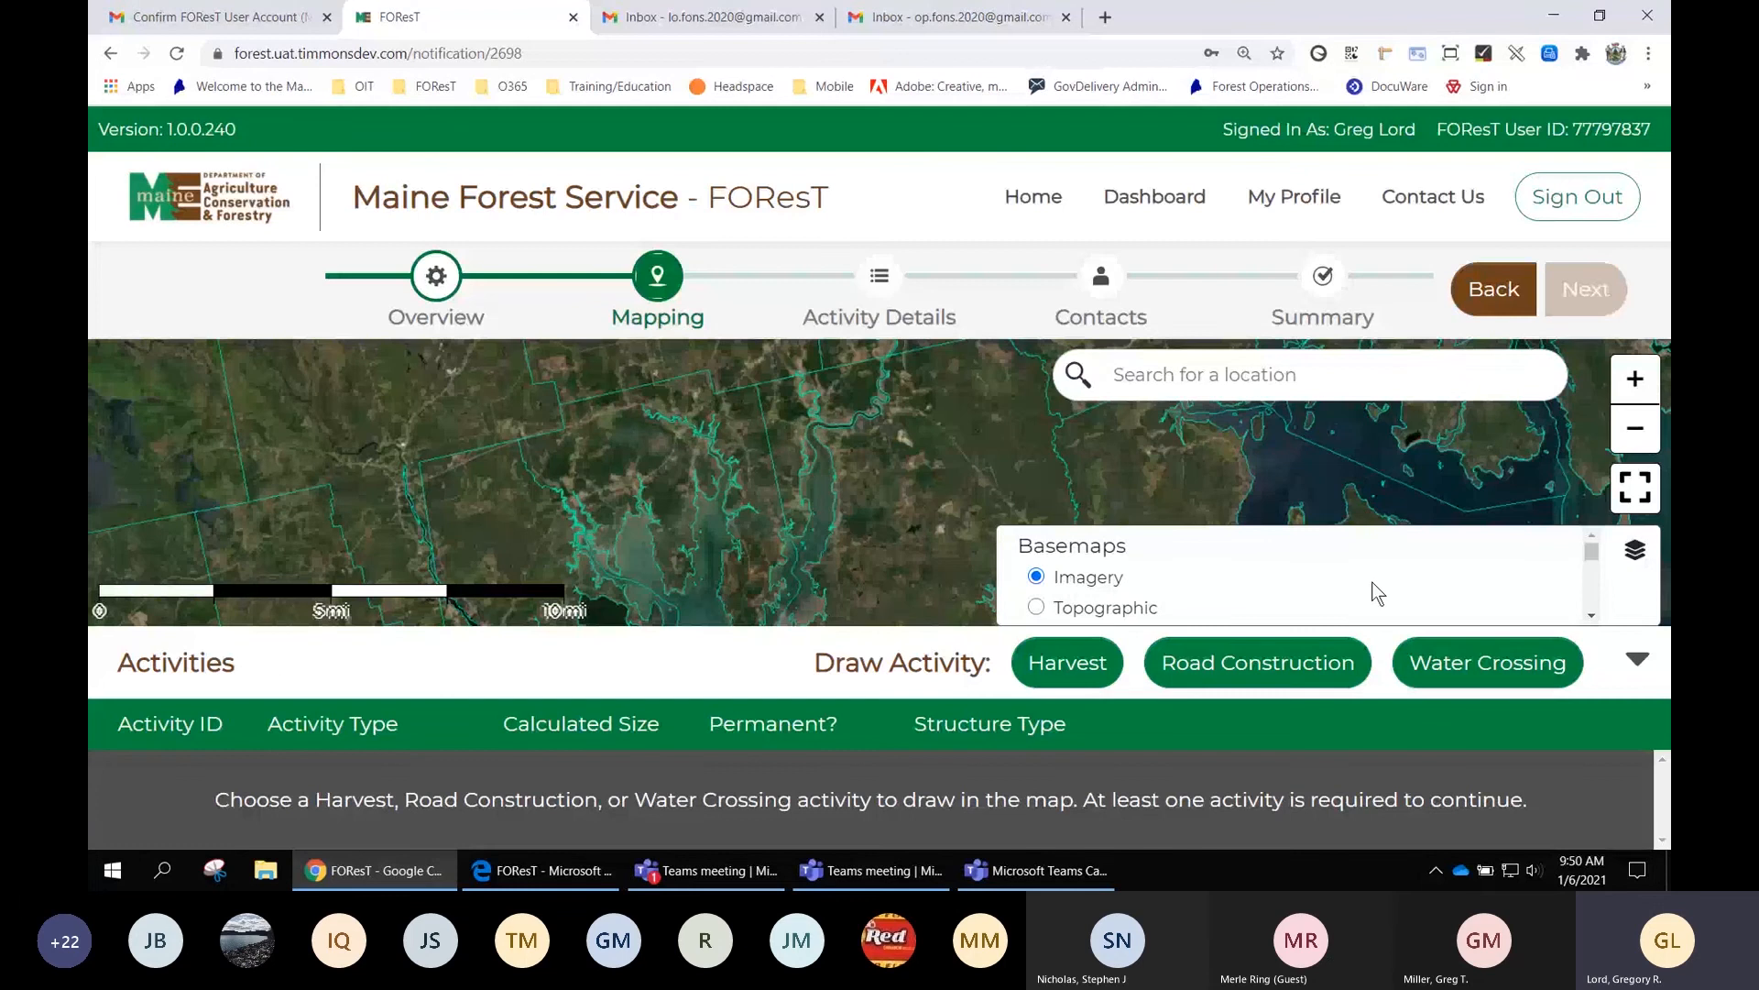
pyautogui.scroll(-3, 1525, 563)
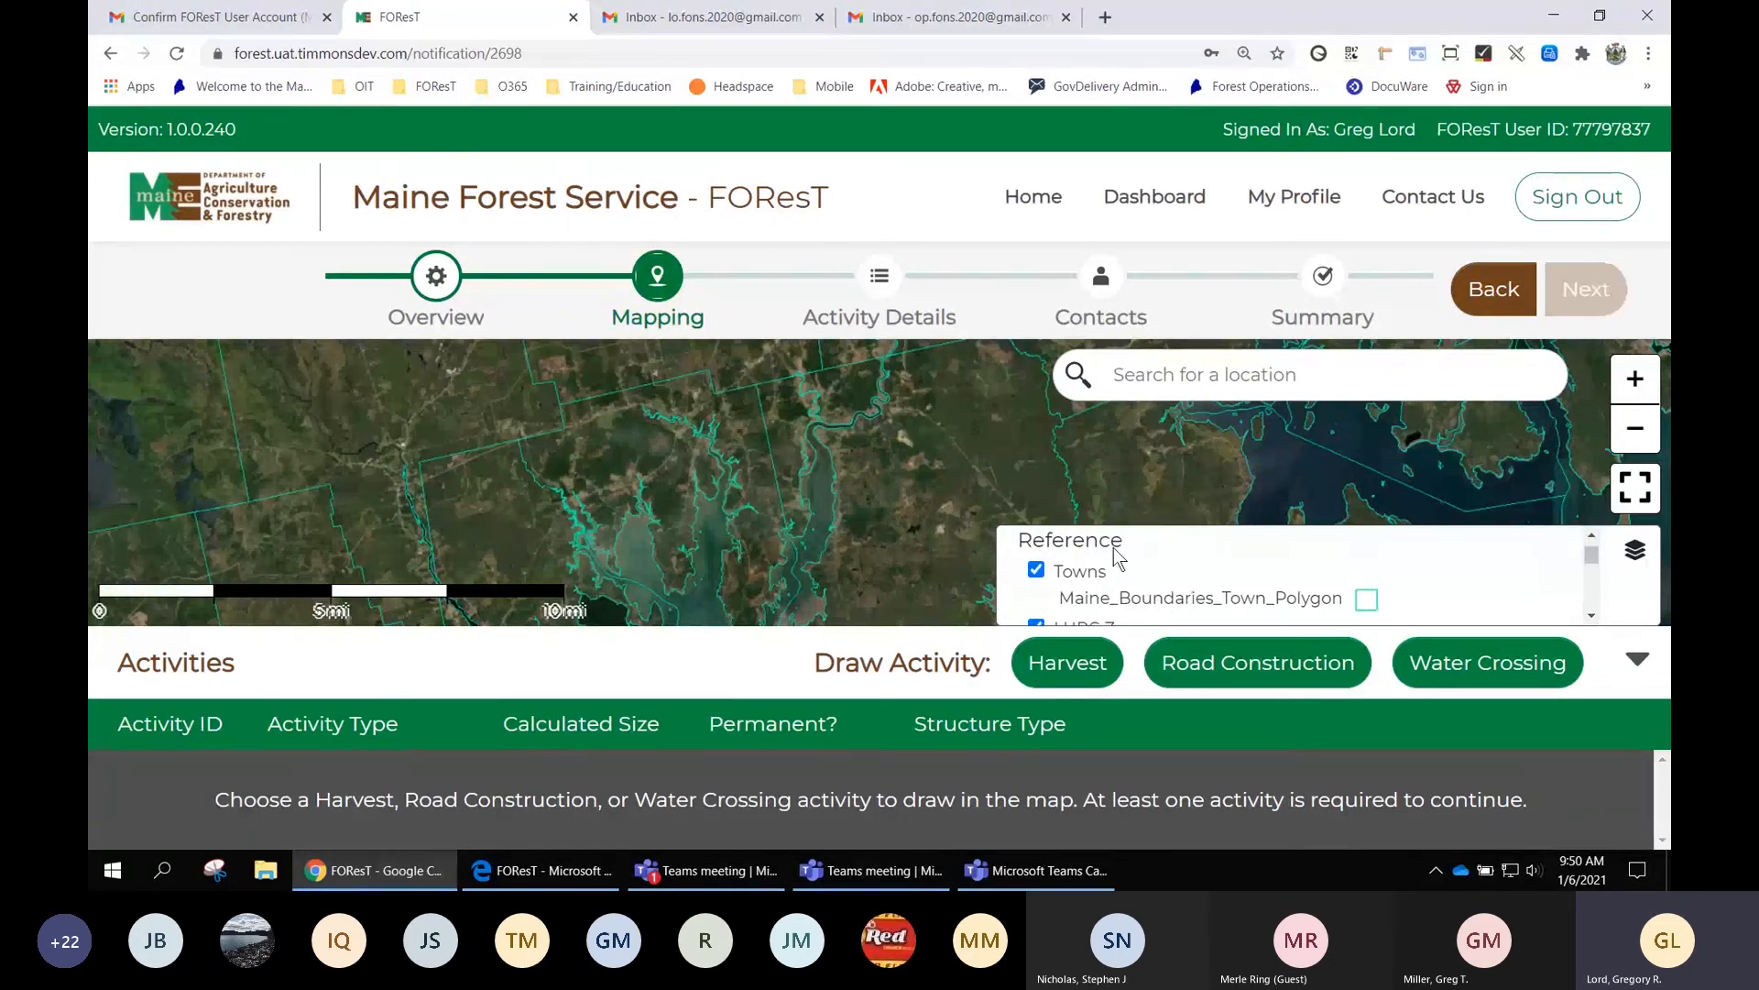
pyautogui.scroll(-2, 1278, 569)
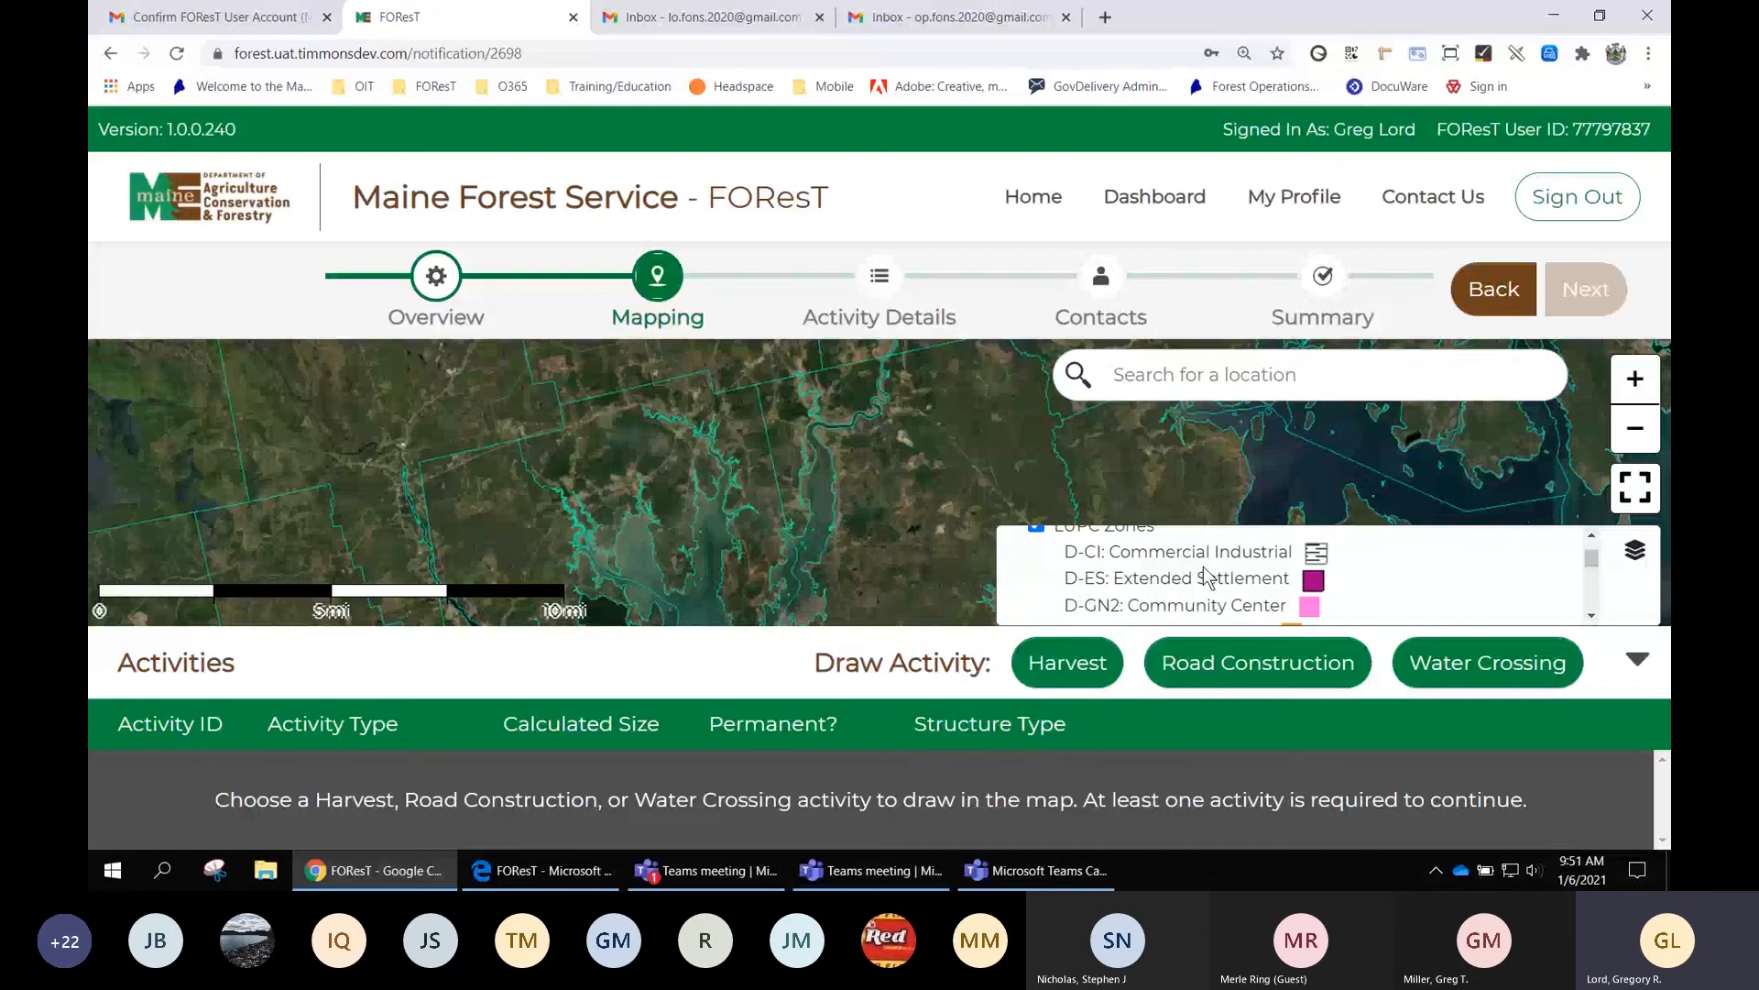
pyautogui.scroll(-2, 1223, 568)
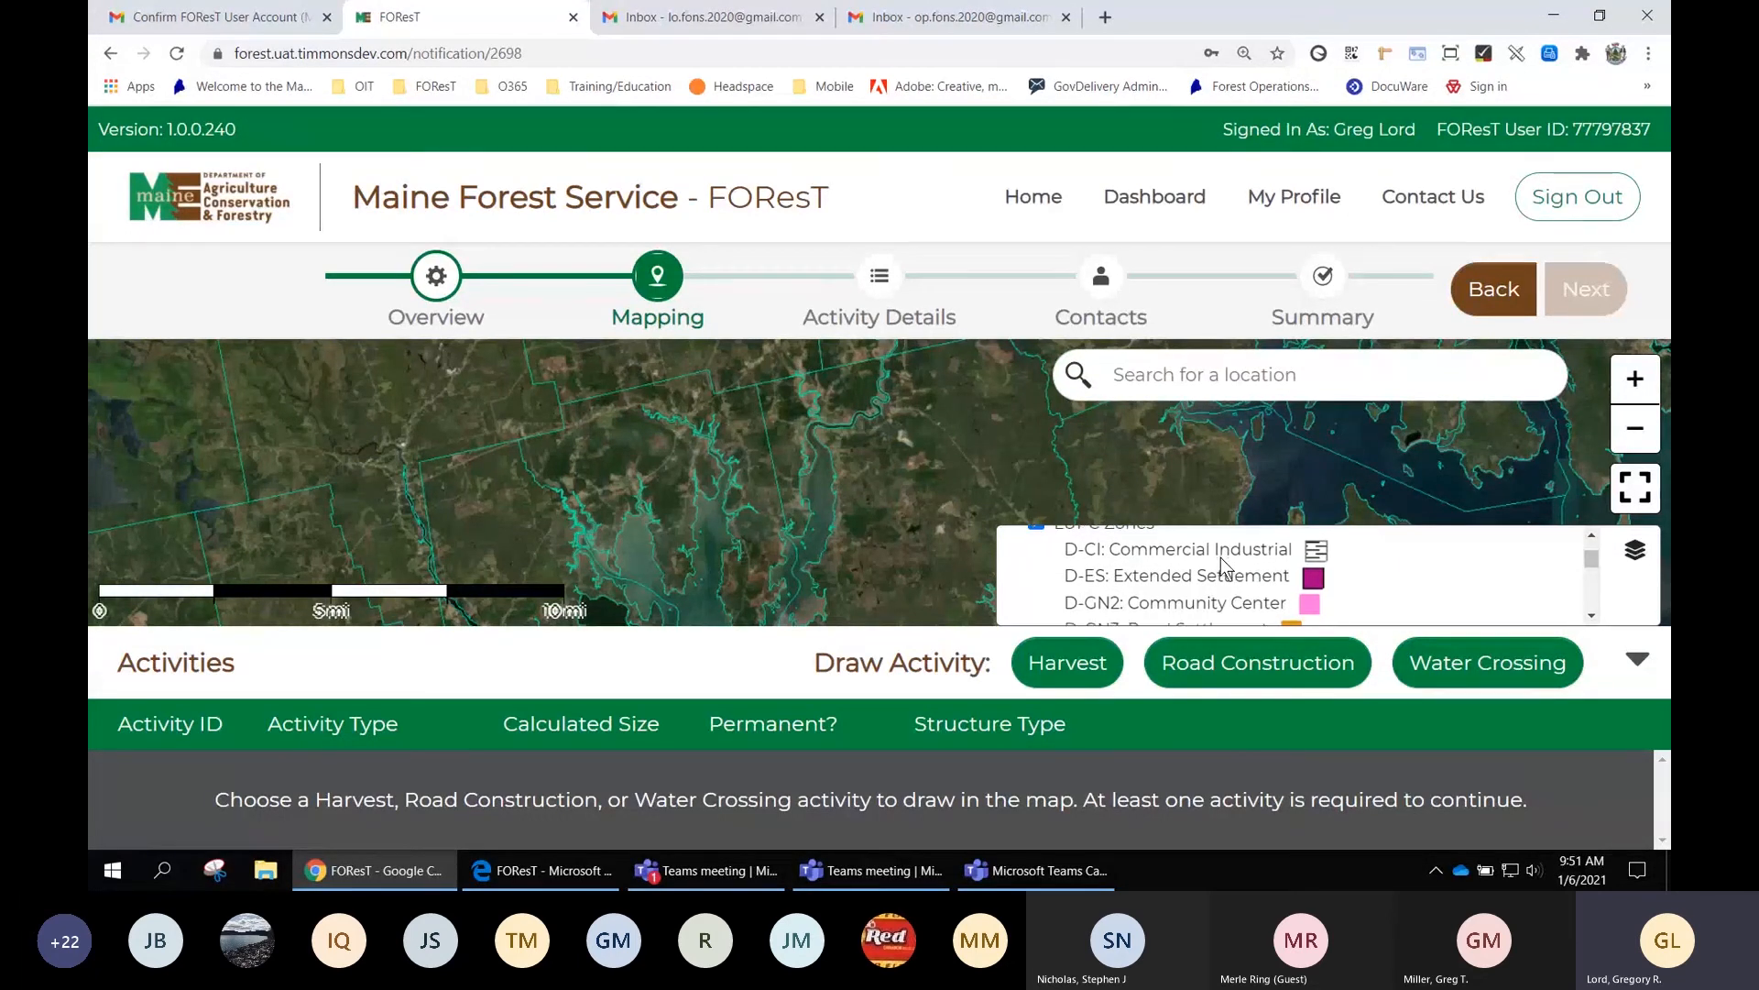
pyautogui.scroll(-5, 1221, 557)
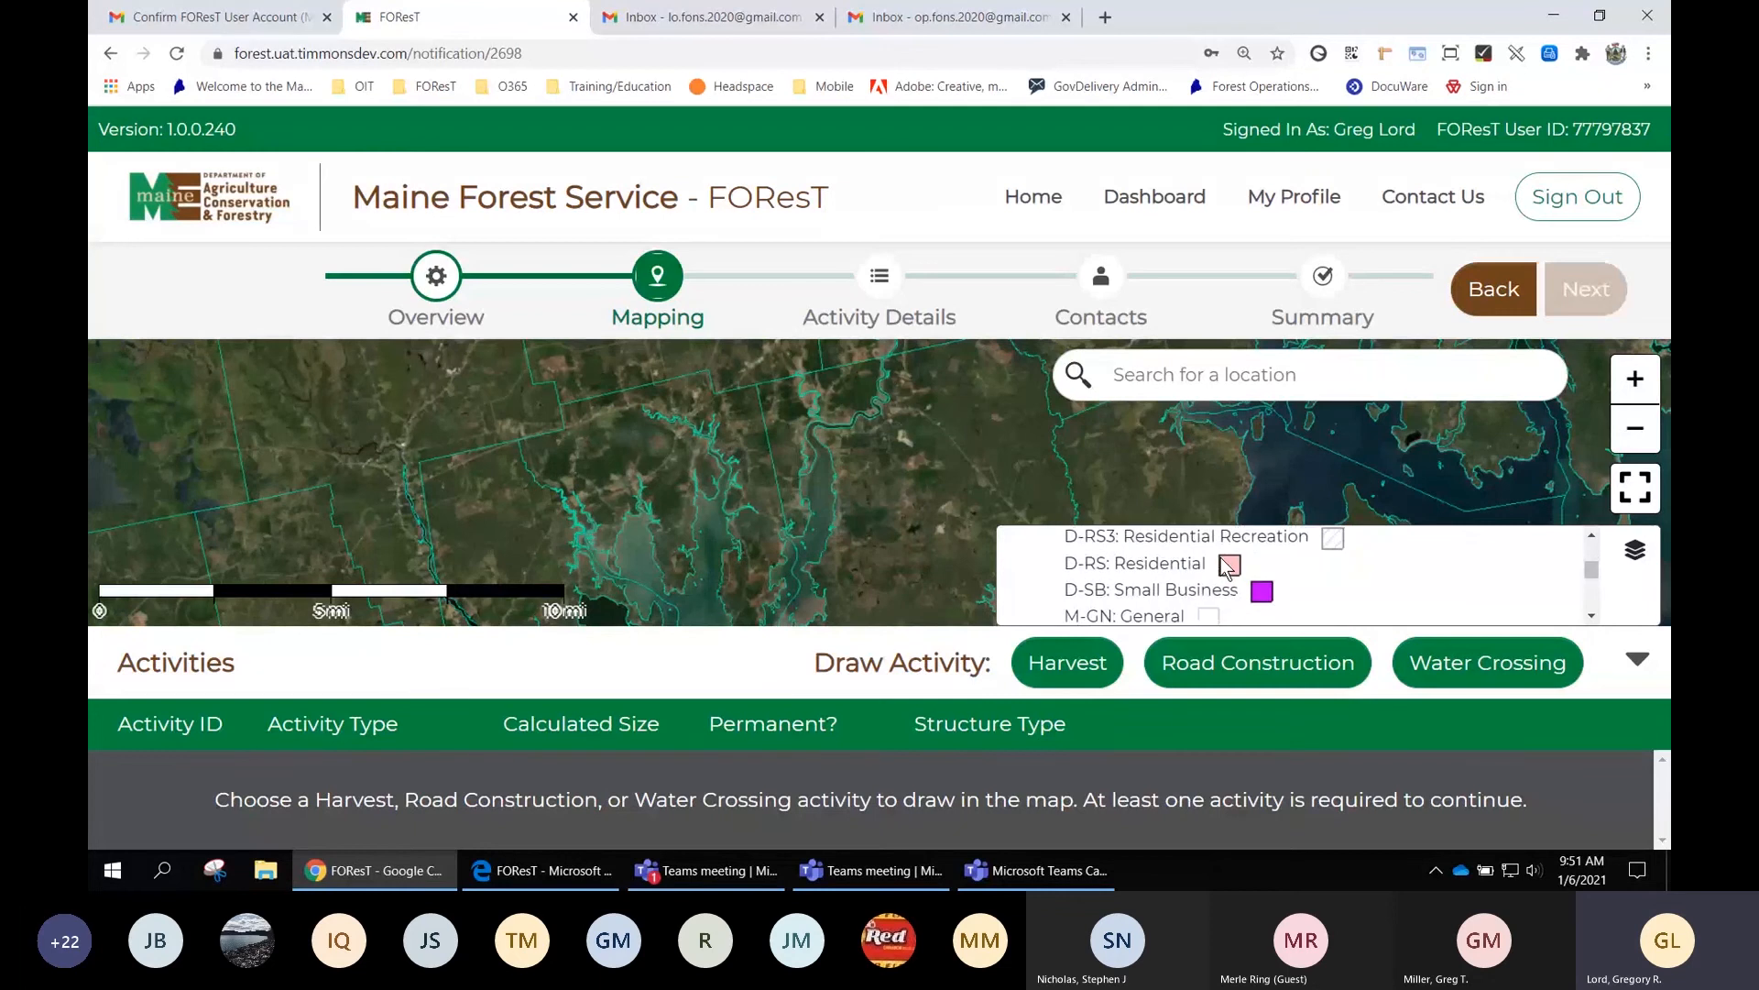
pyautogui.scroll(-8, 1220, 557)
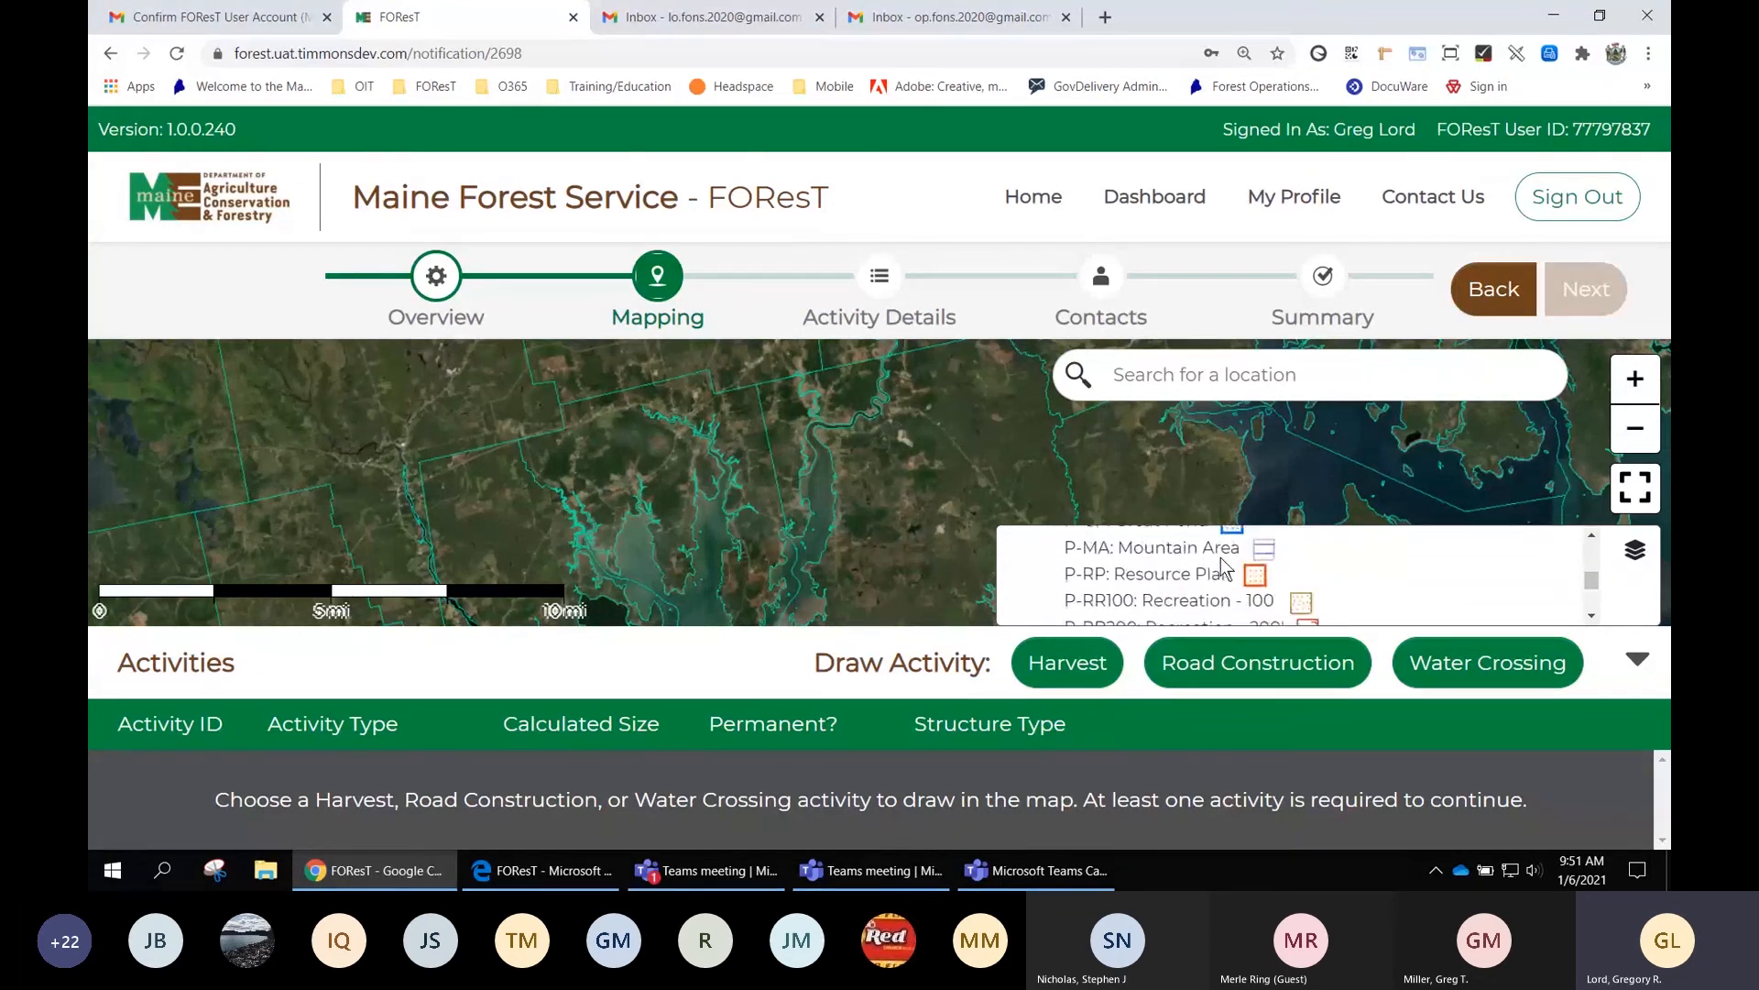
pyautogui.scroll(-8, 1223, 566)
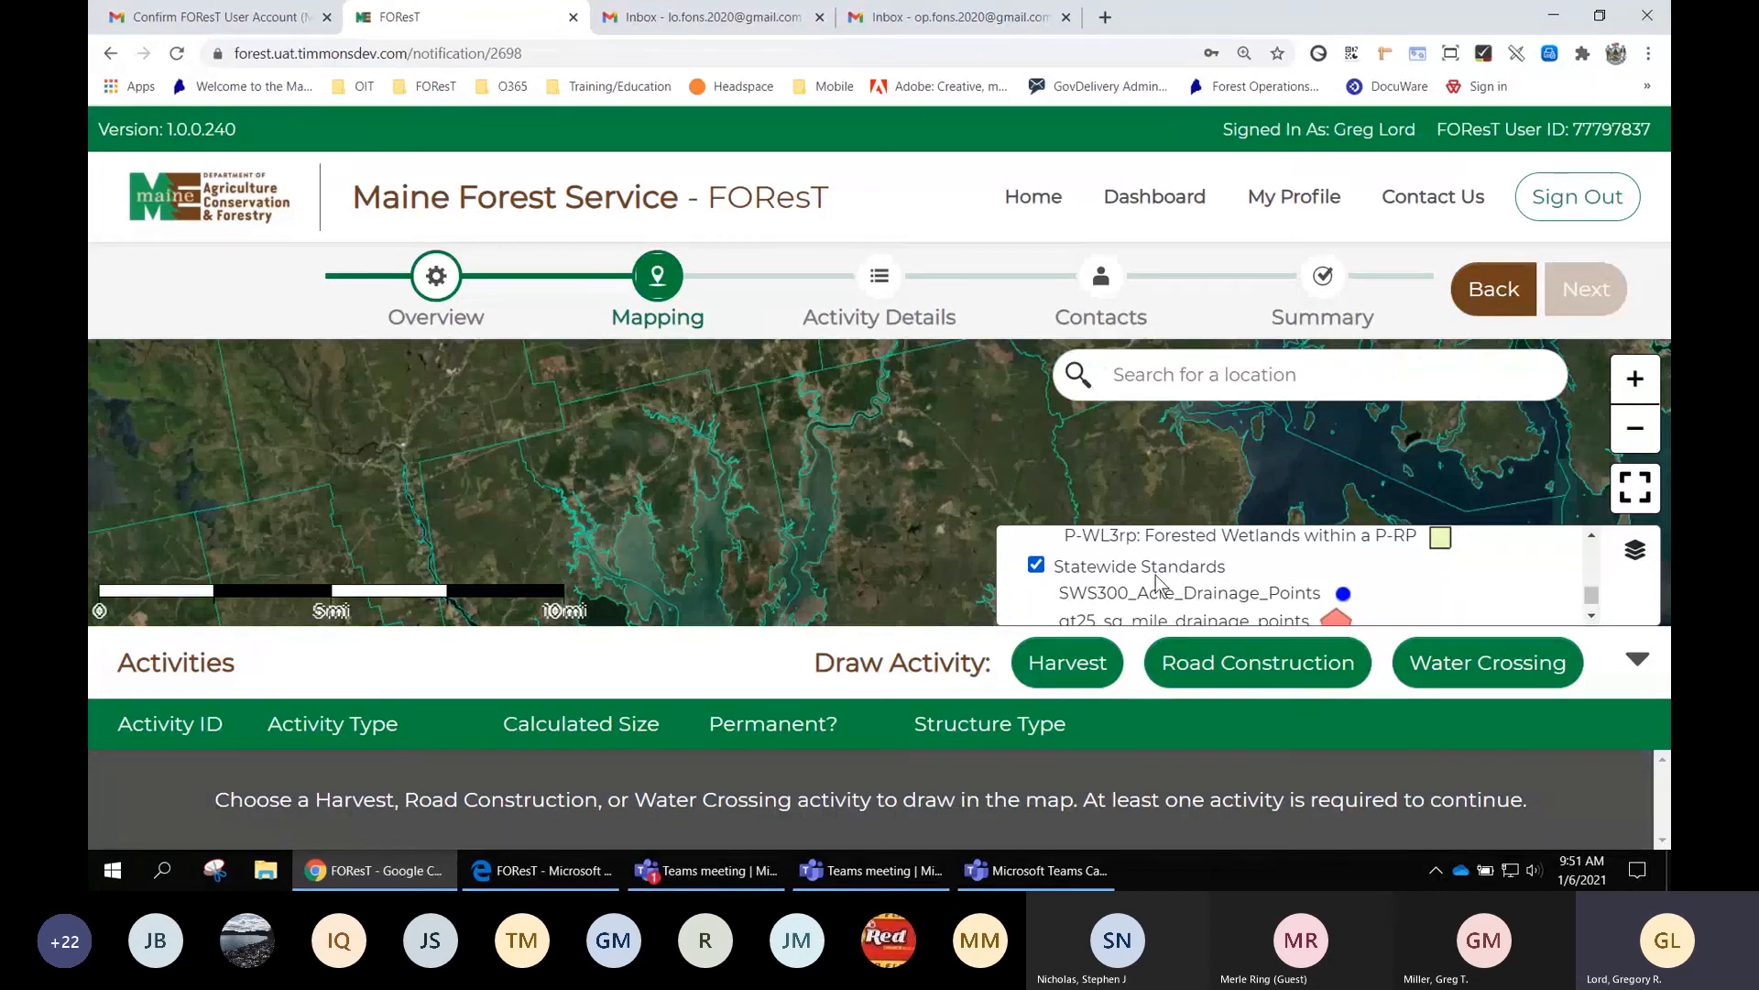
# Turn the Wildlife overlay on to preview it, then turn it off again
pyautogui.click(1593, 618)
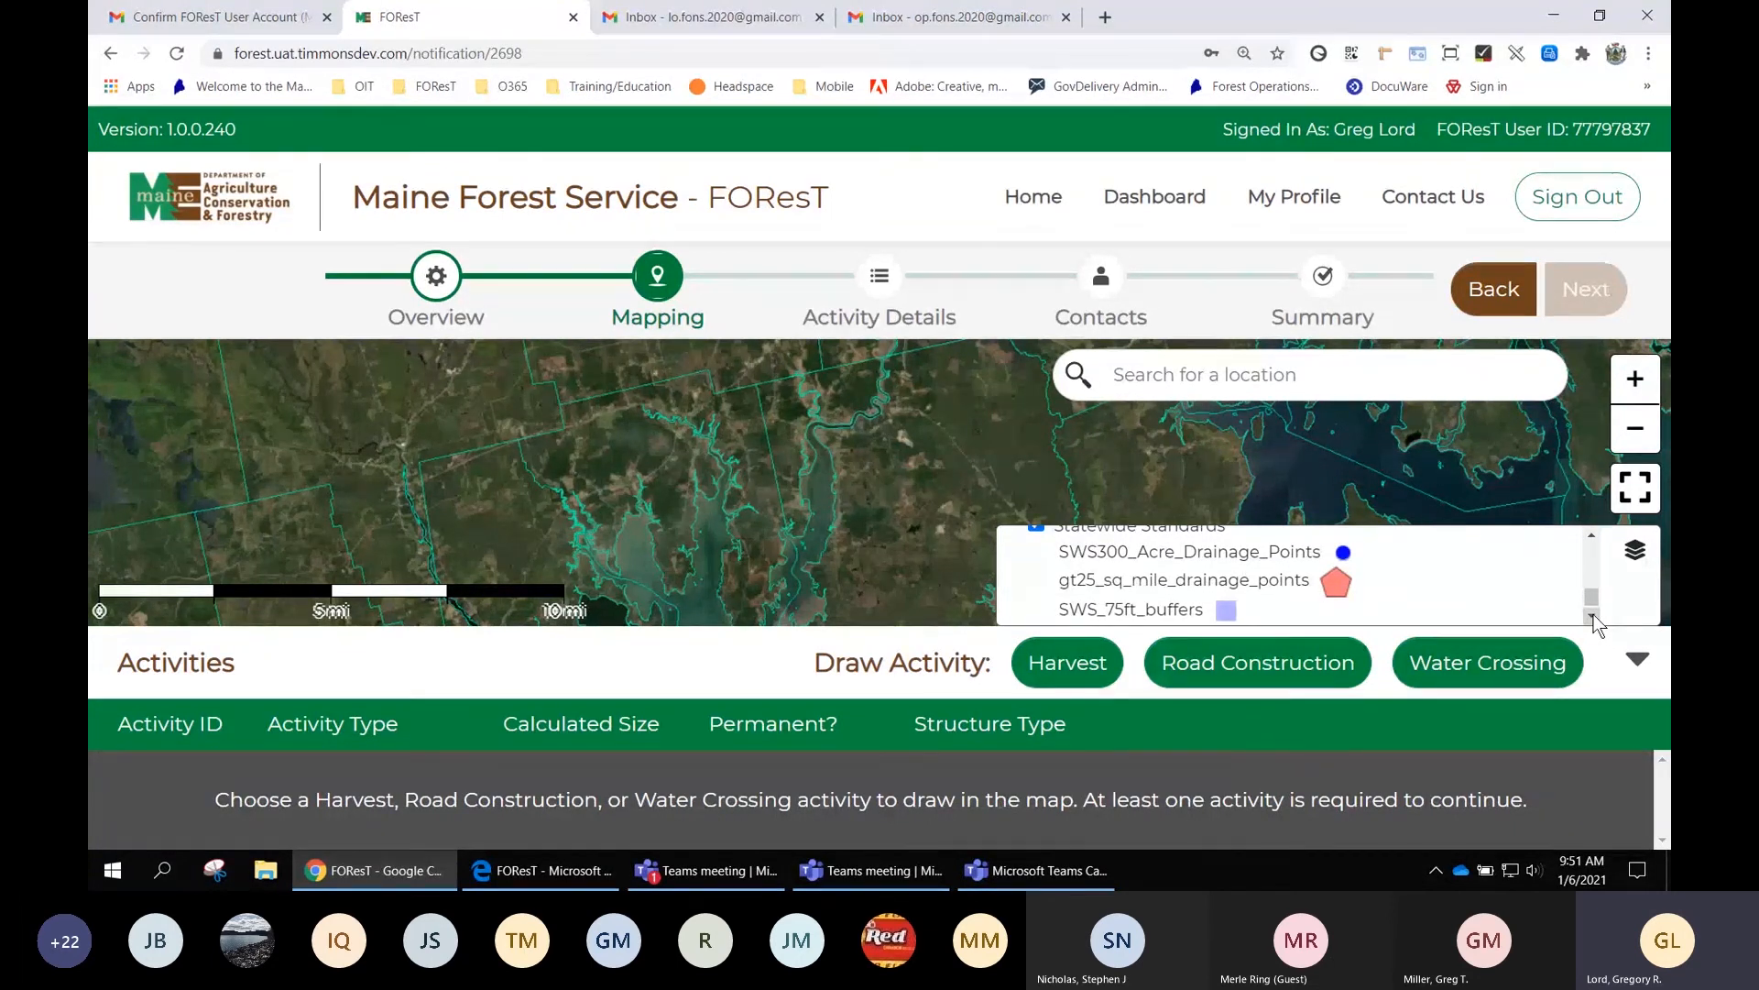
pyautogui.click(1591, 617)
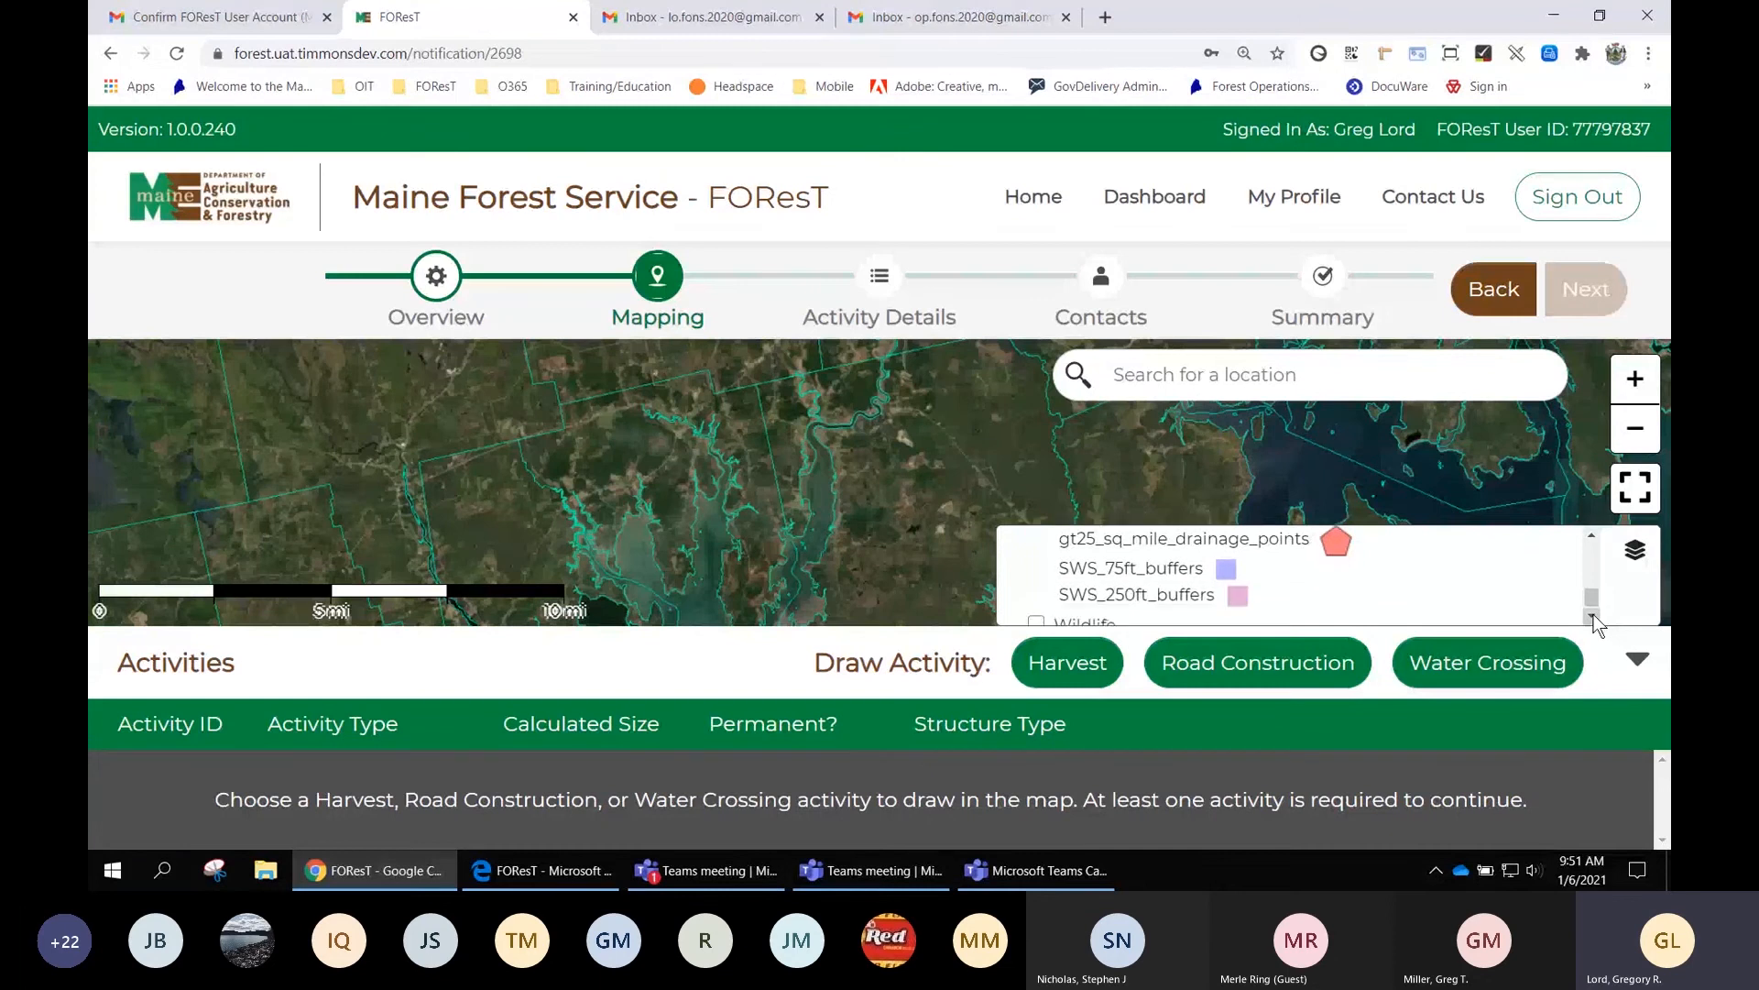
pyautogui.click(1591, 616)
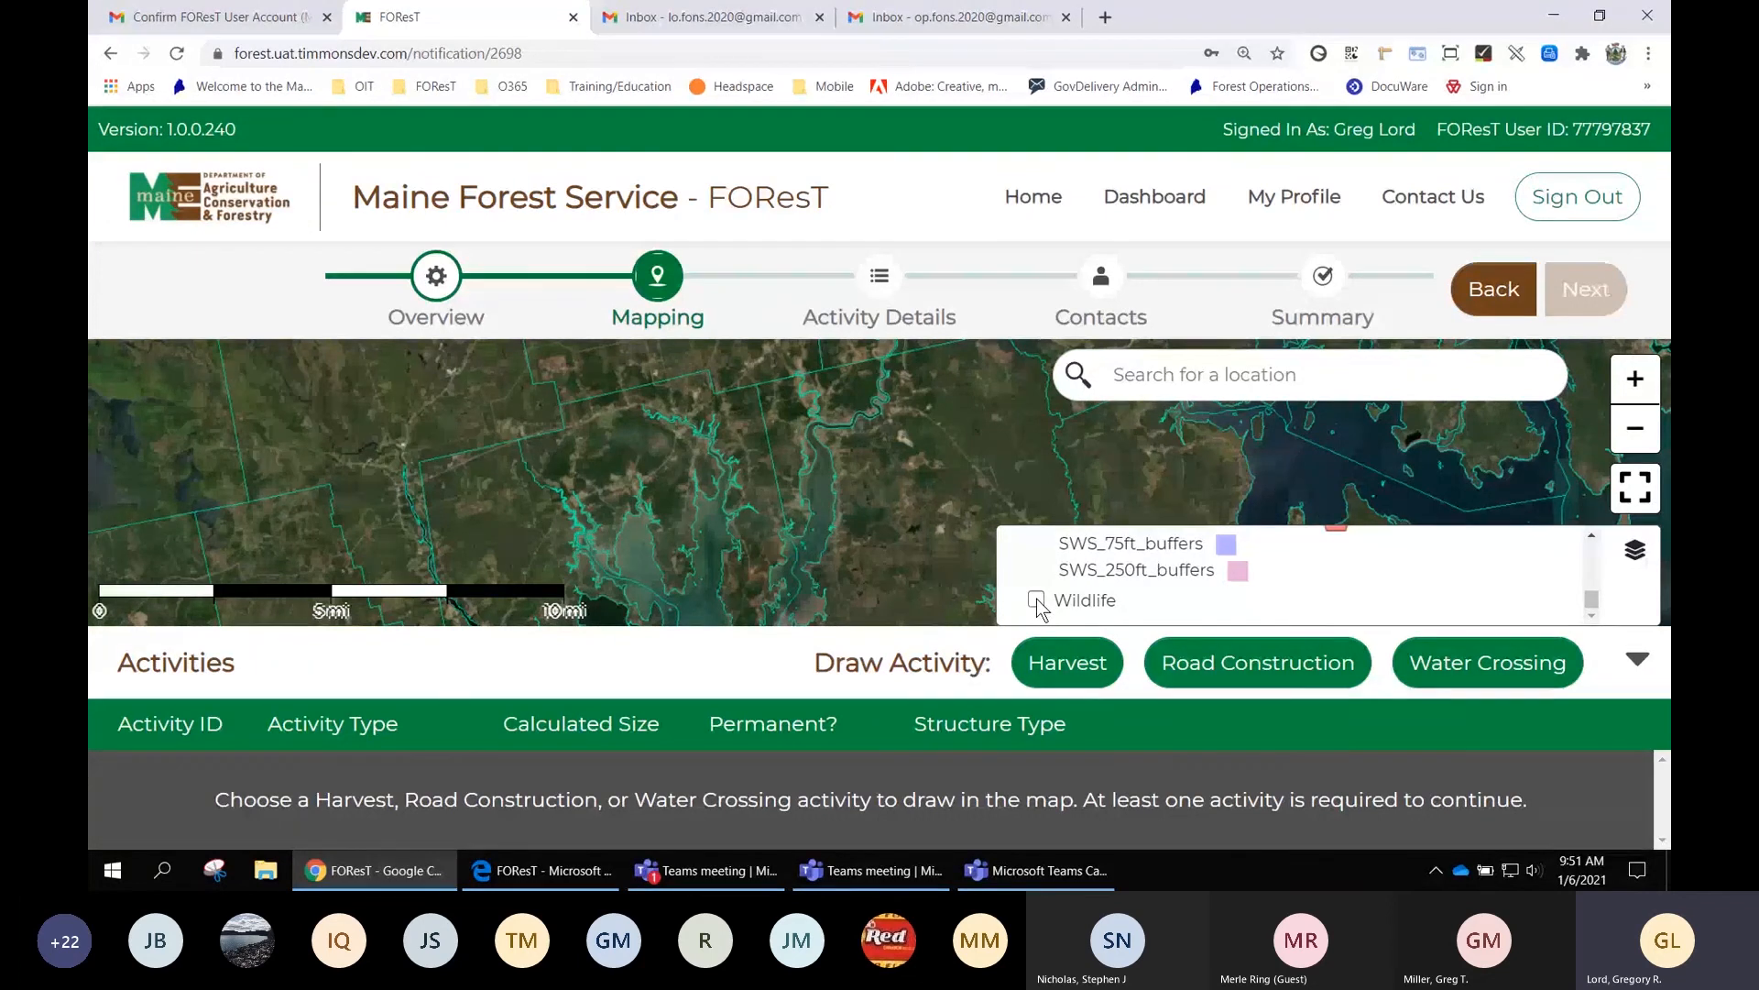
pyautogui.click(1037, 598)
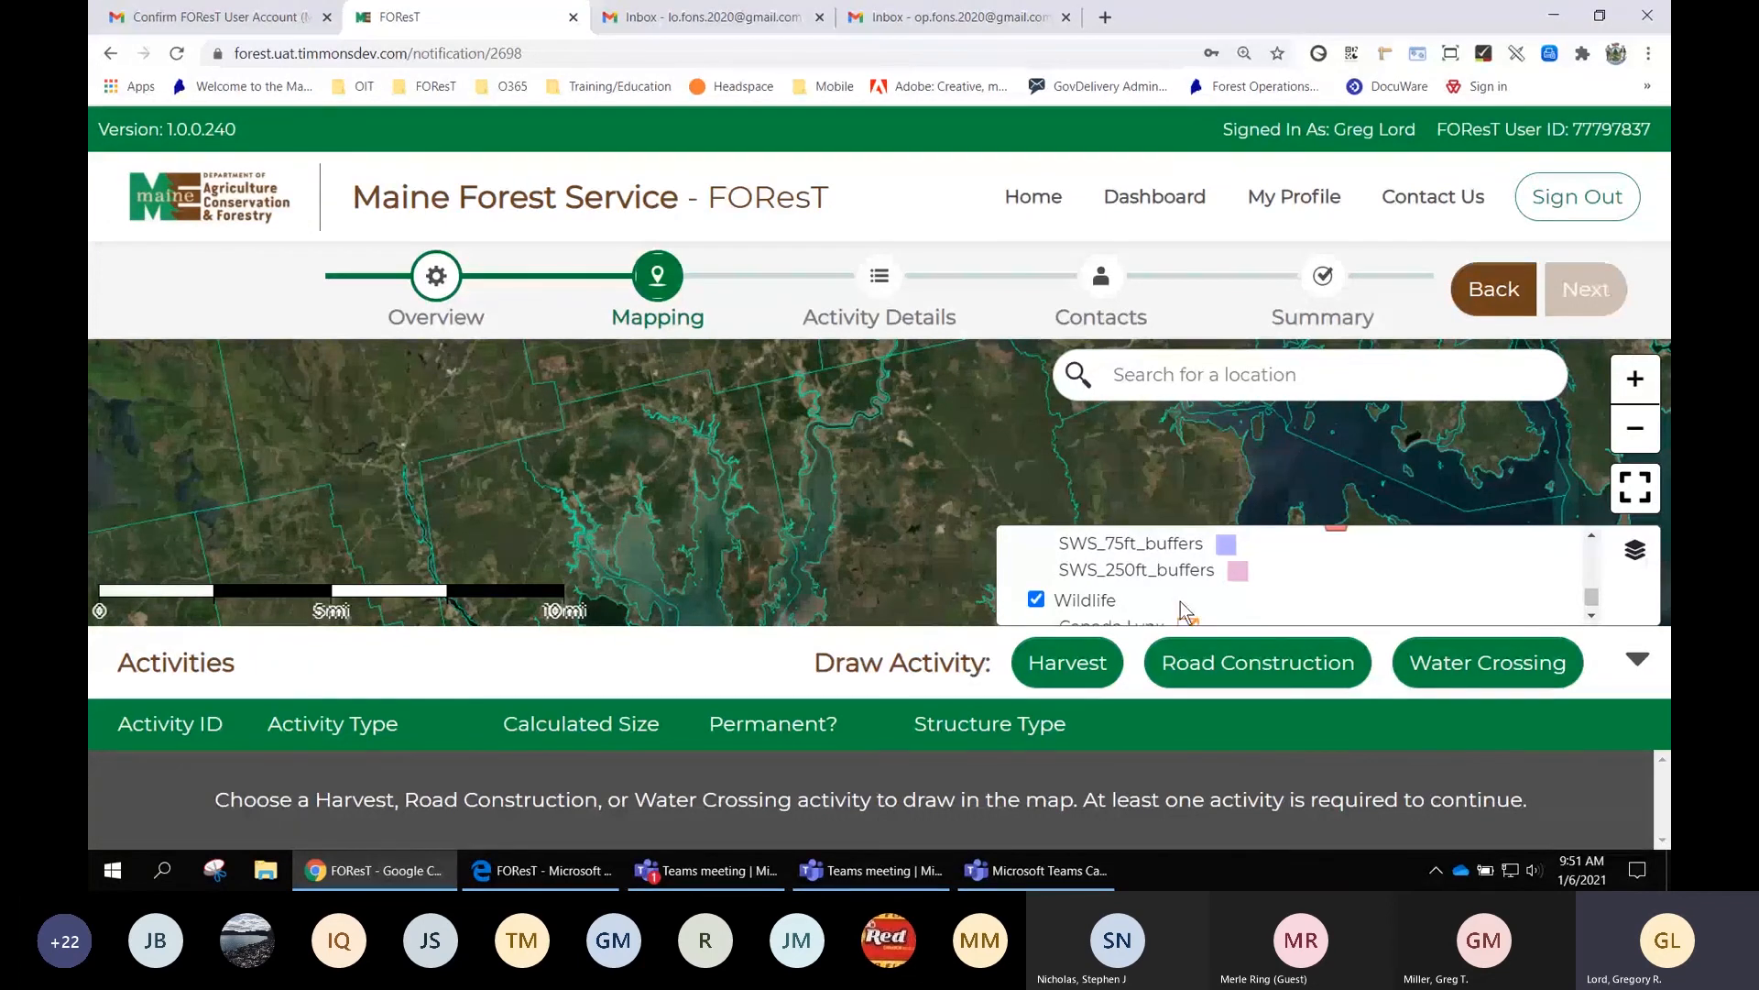
pyautogui.click(1591, 614)
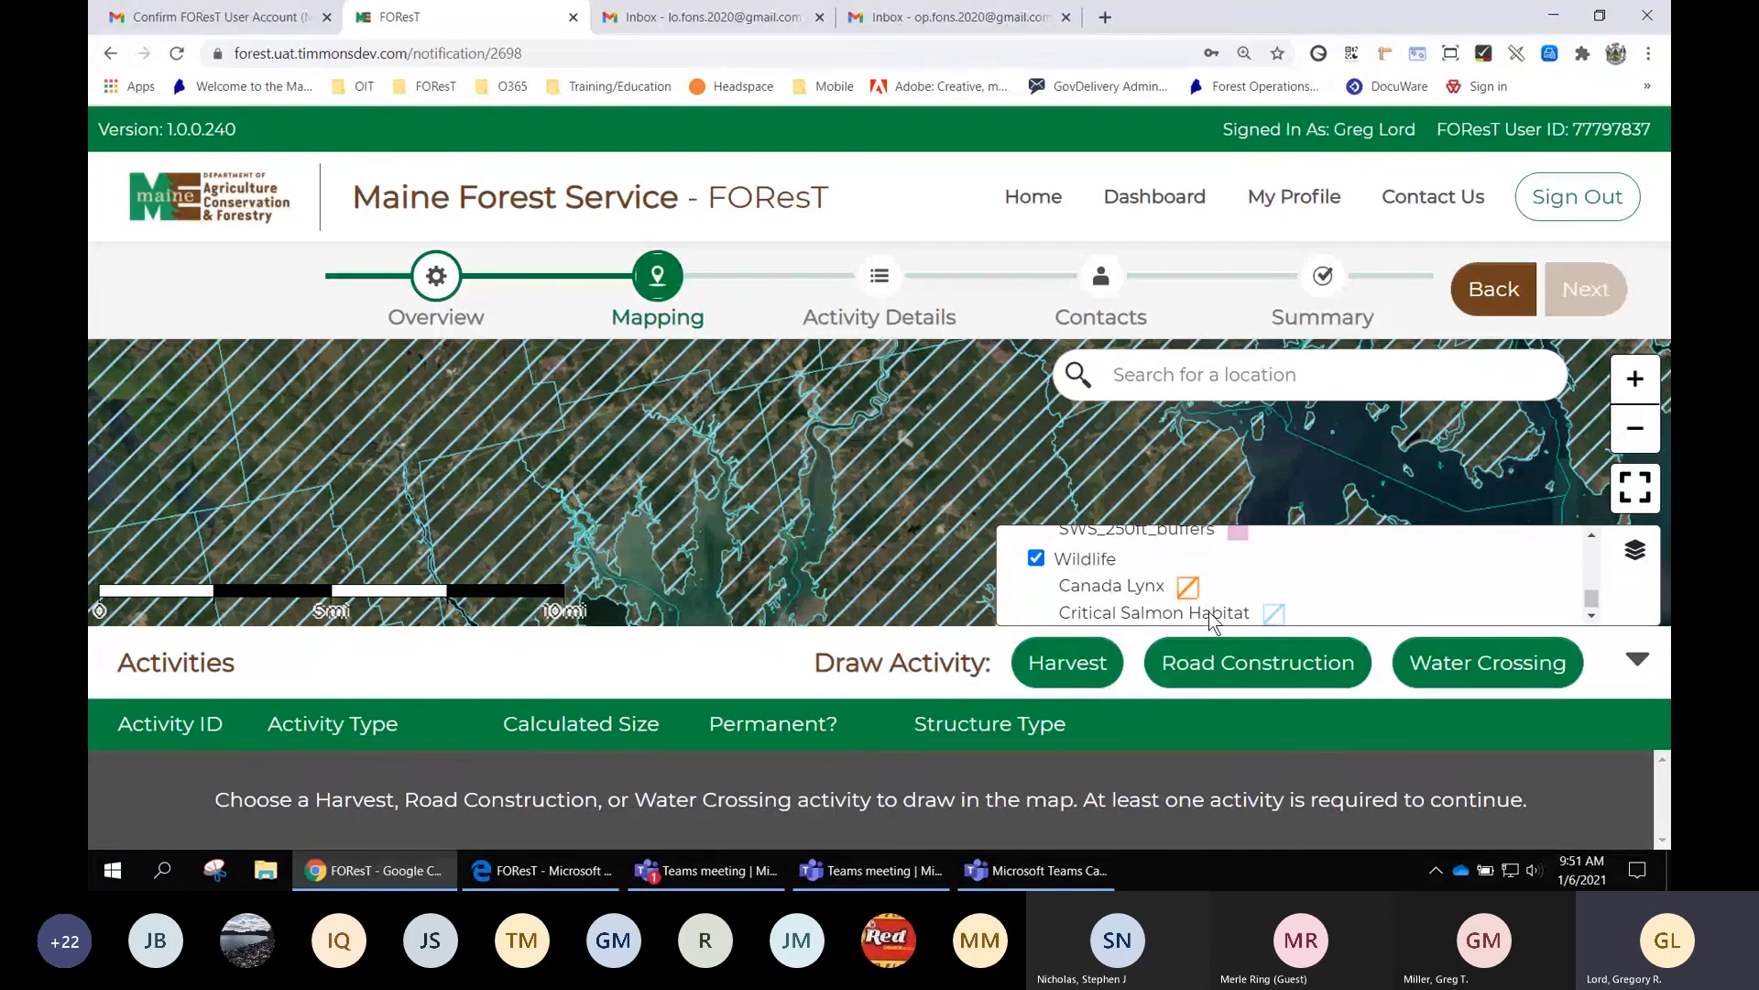
pyautogui.click(1035, 561)
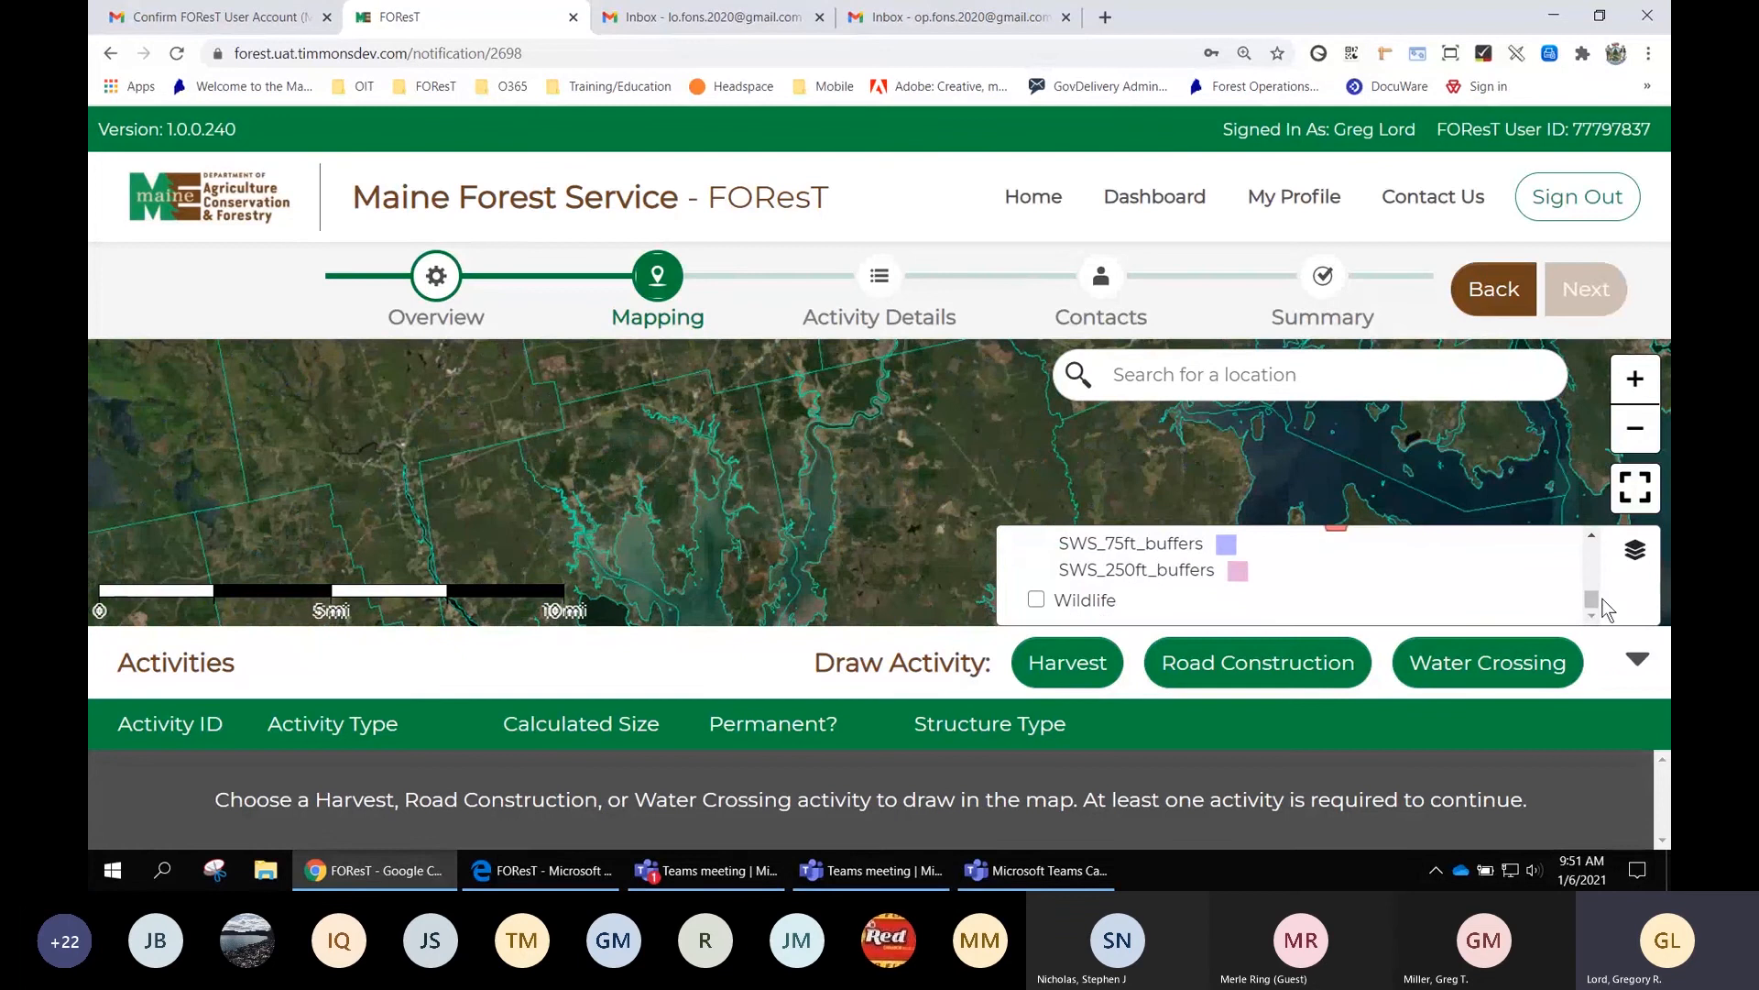
pyautogui.moveTo(1593, 599); pyautogui.dragTo(1595, 557)
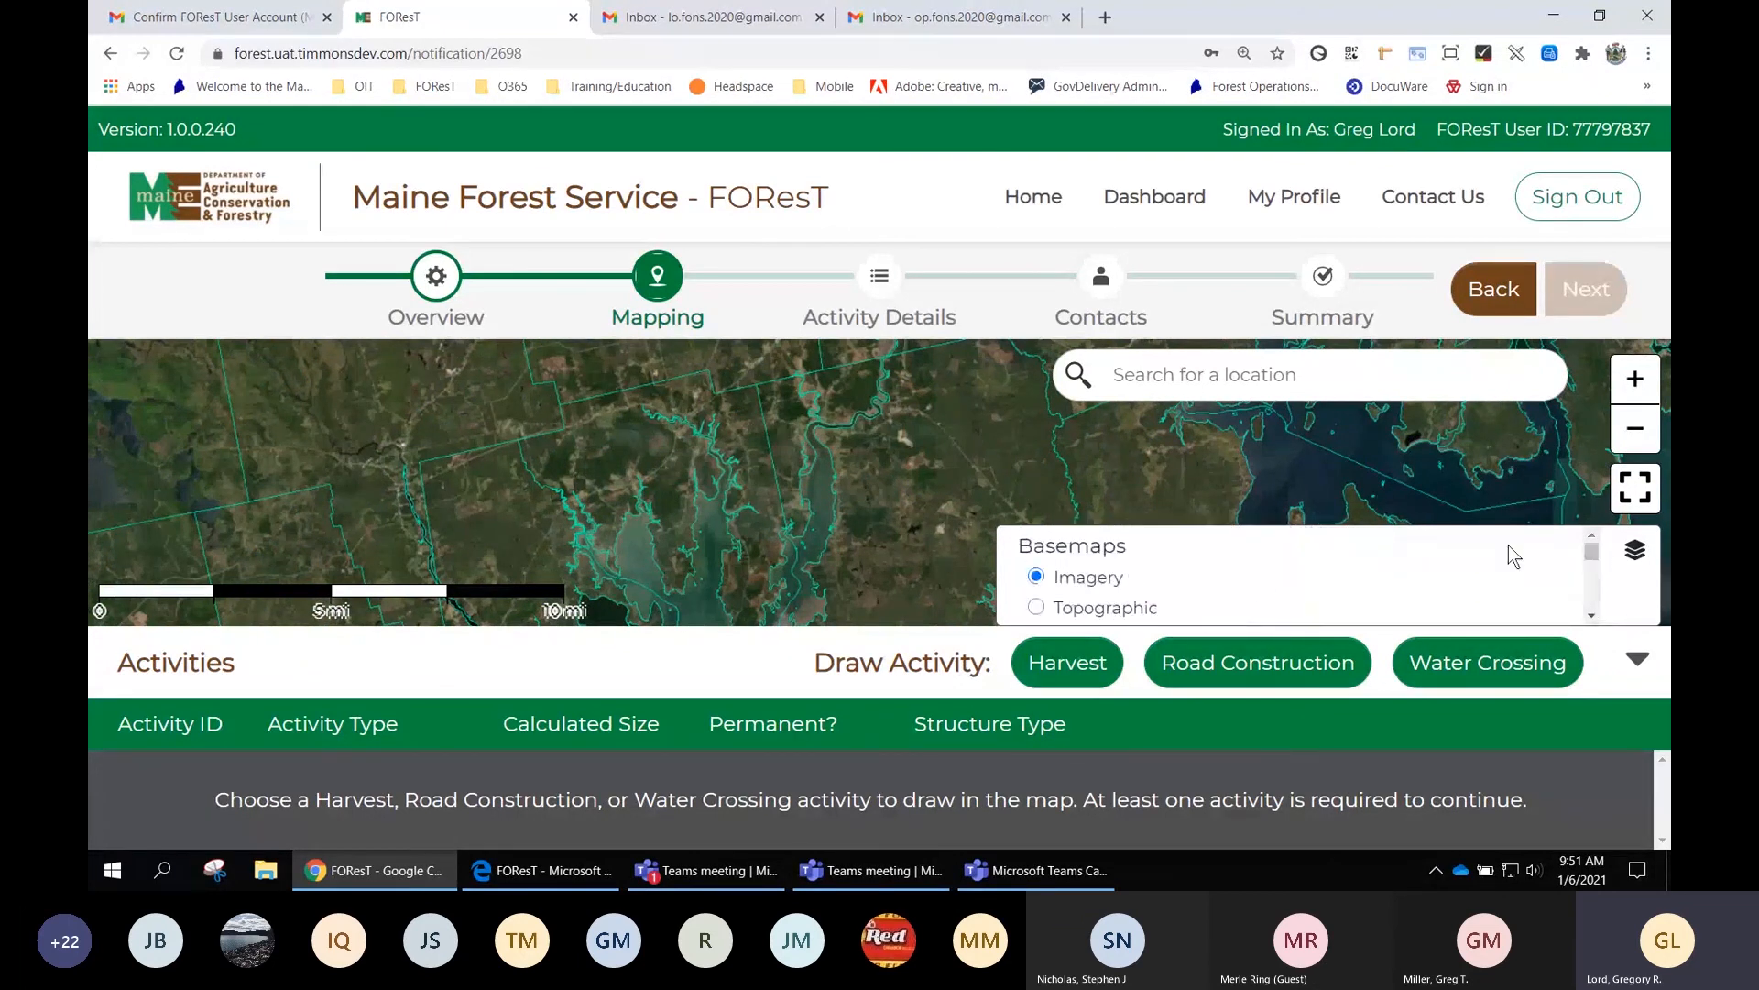
# Close the layers panel and zoom in closer on the satellite map
pyautogui.click(1636, 554)
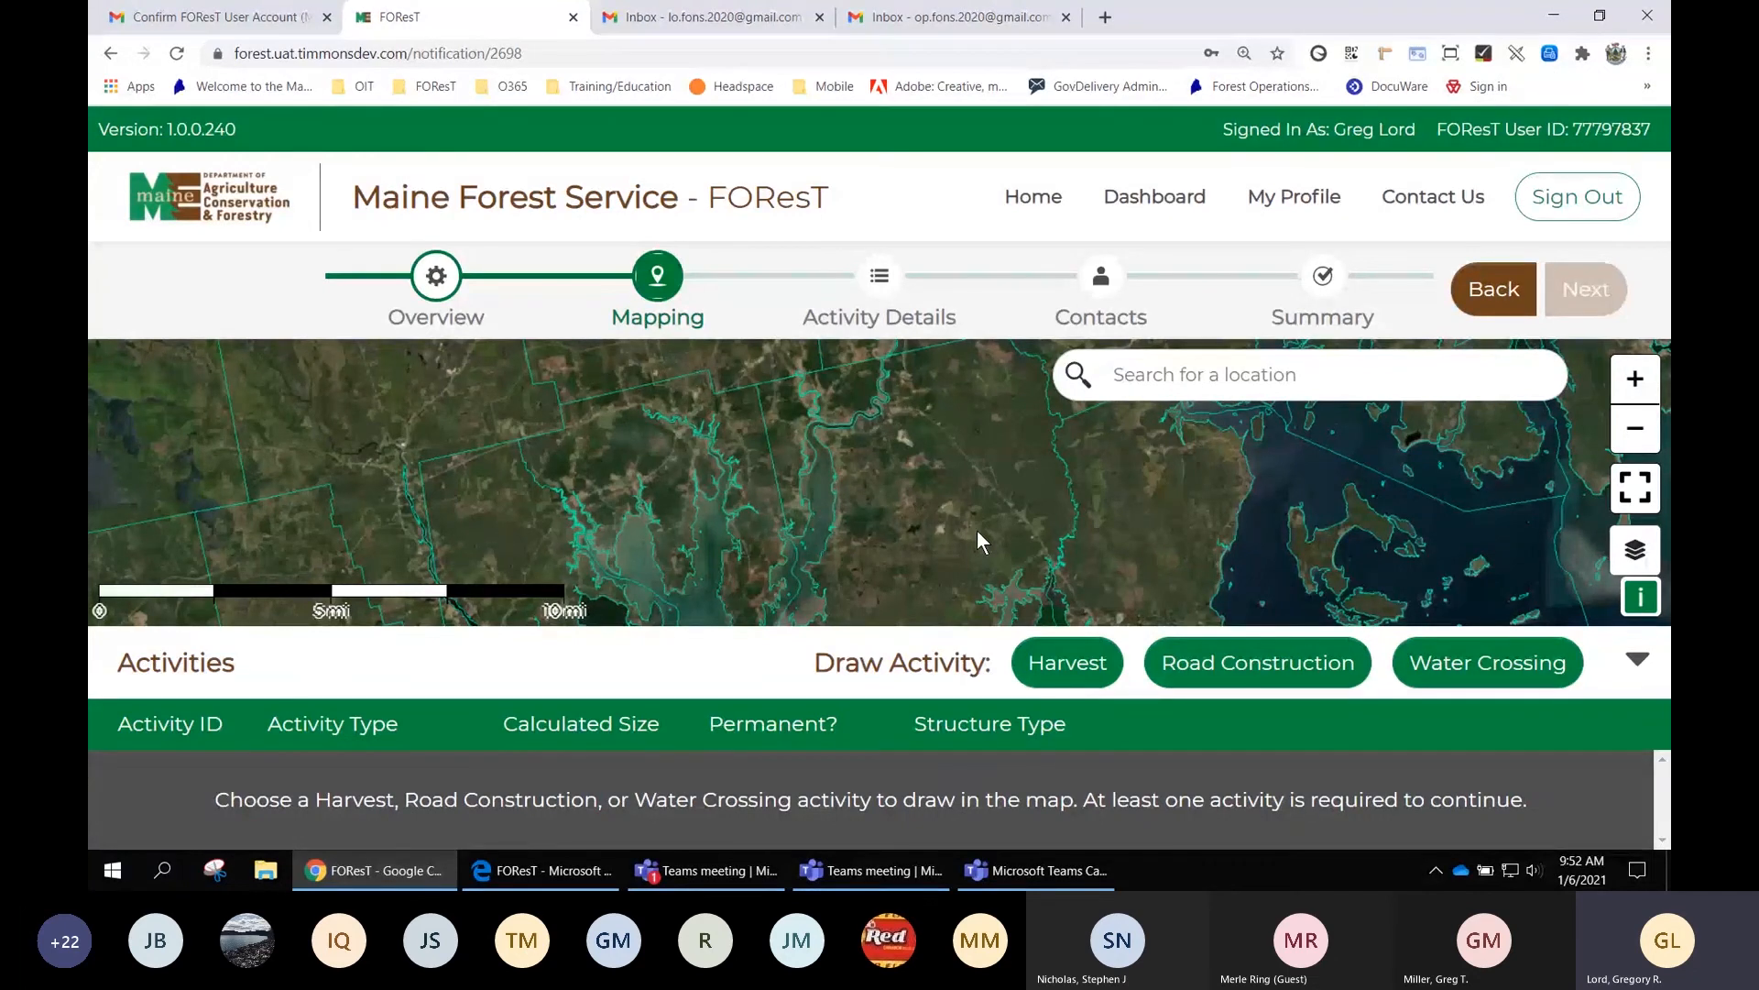
pyautogui.scroll(1, 976, 531)
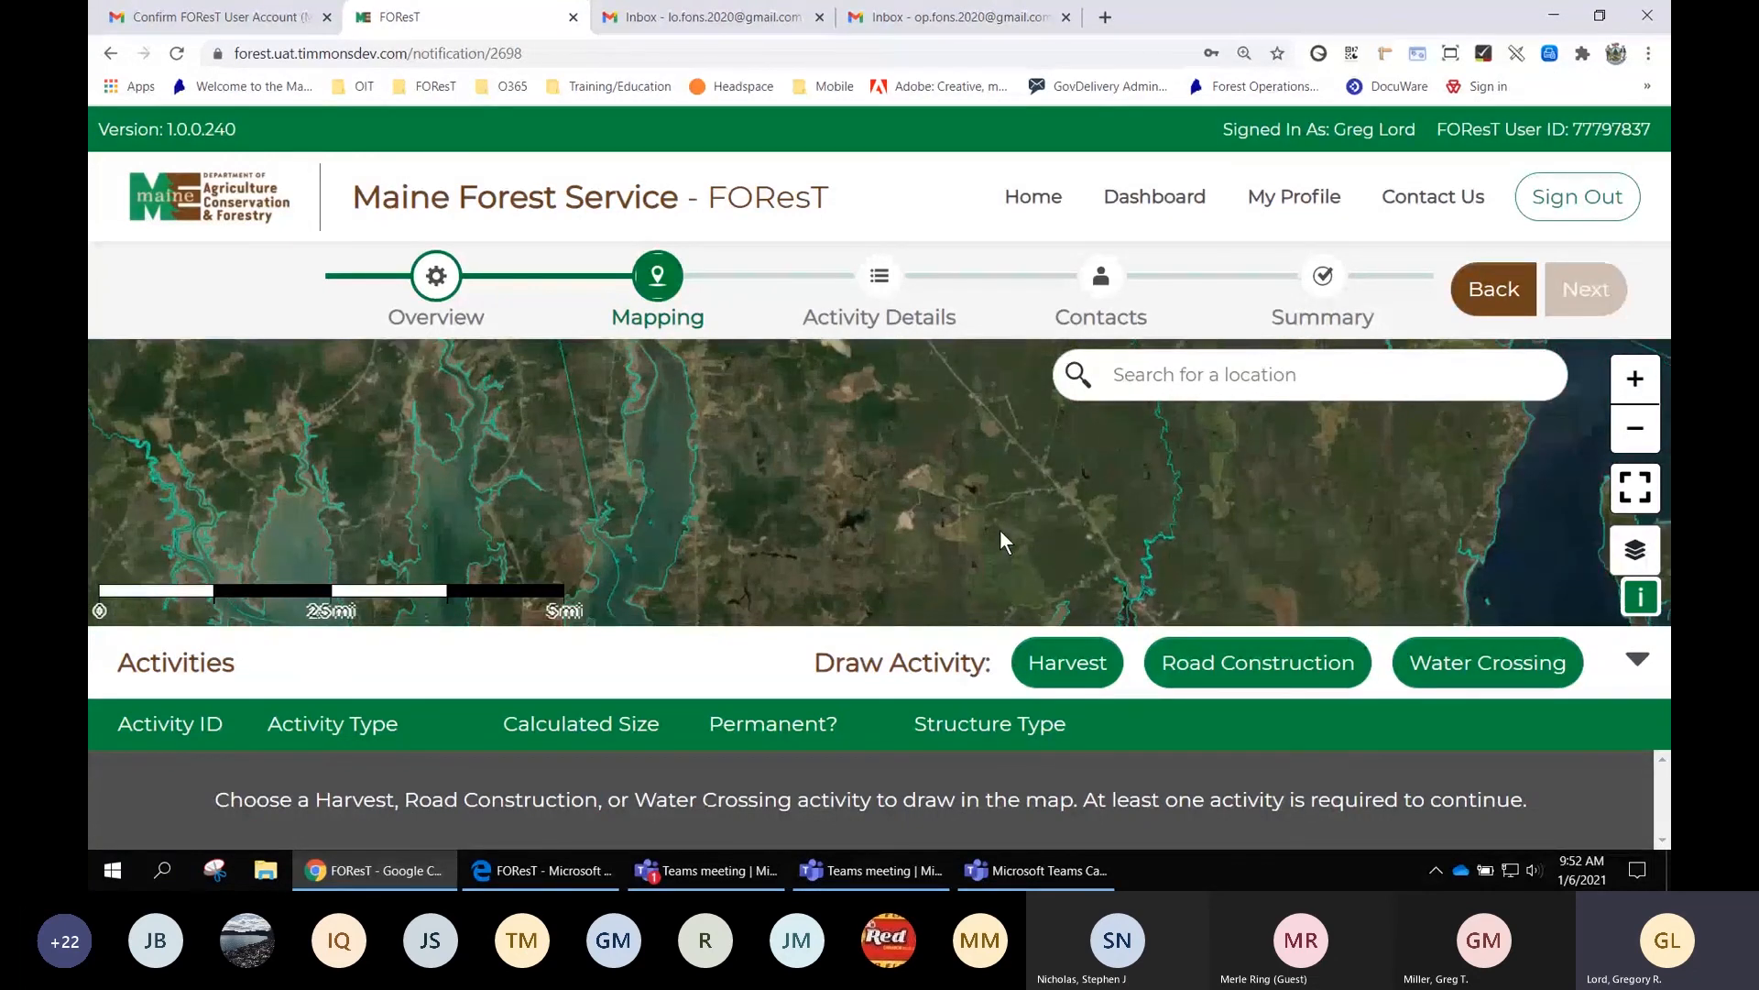
pyautogui.moveTo(1000, 531); pyautogui.dragTo(1000, 509)
pyautogui.scroll(1, 999, 492)
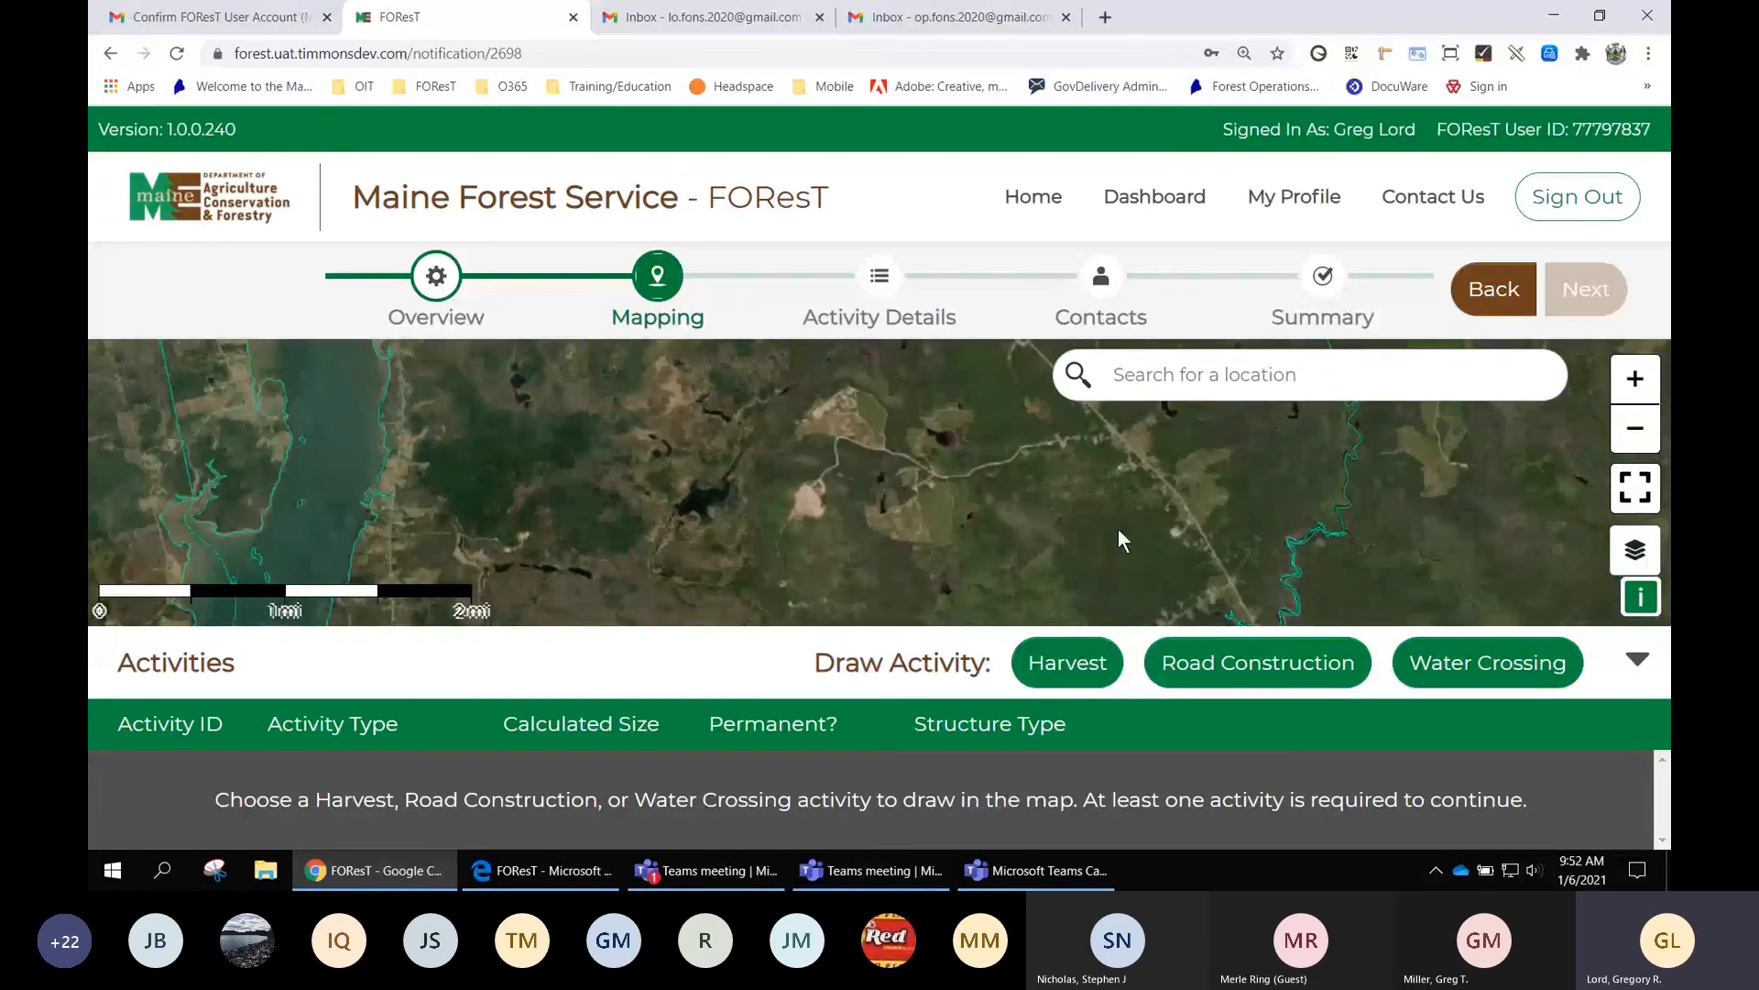
# Switch back to the Topographic basemap and centre the streams with their pink buffers
pyautogui.click(1638, 555)
pyautogui.click(1095, 613)
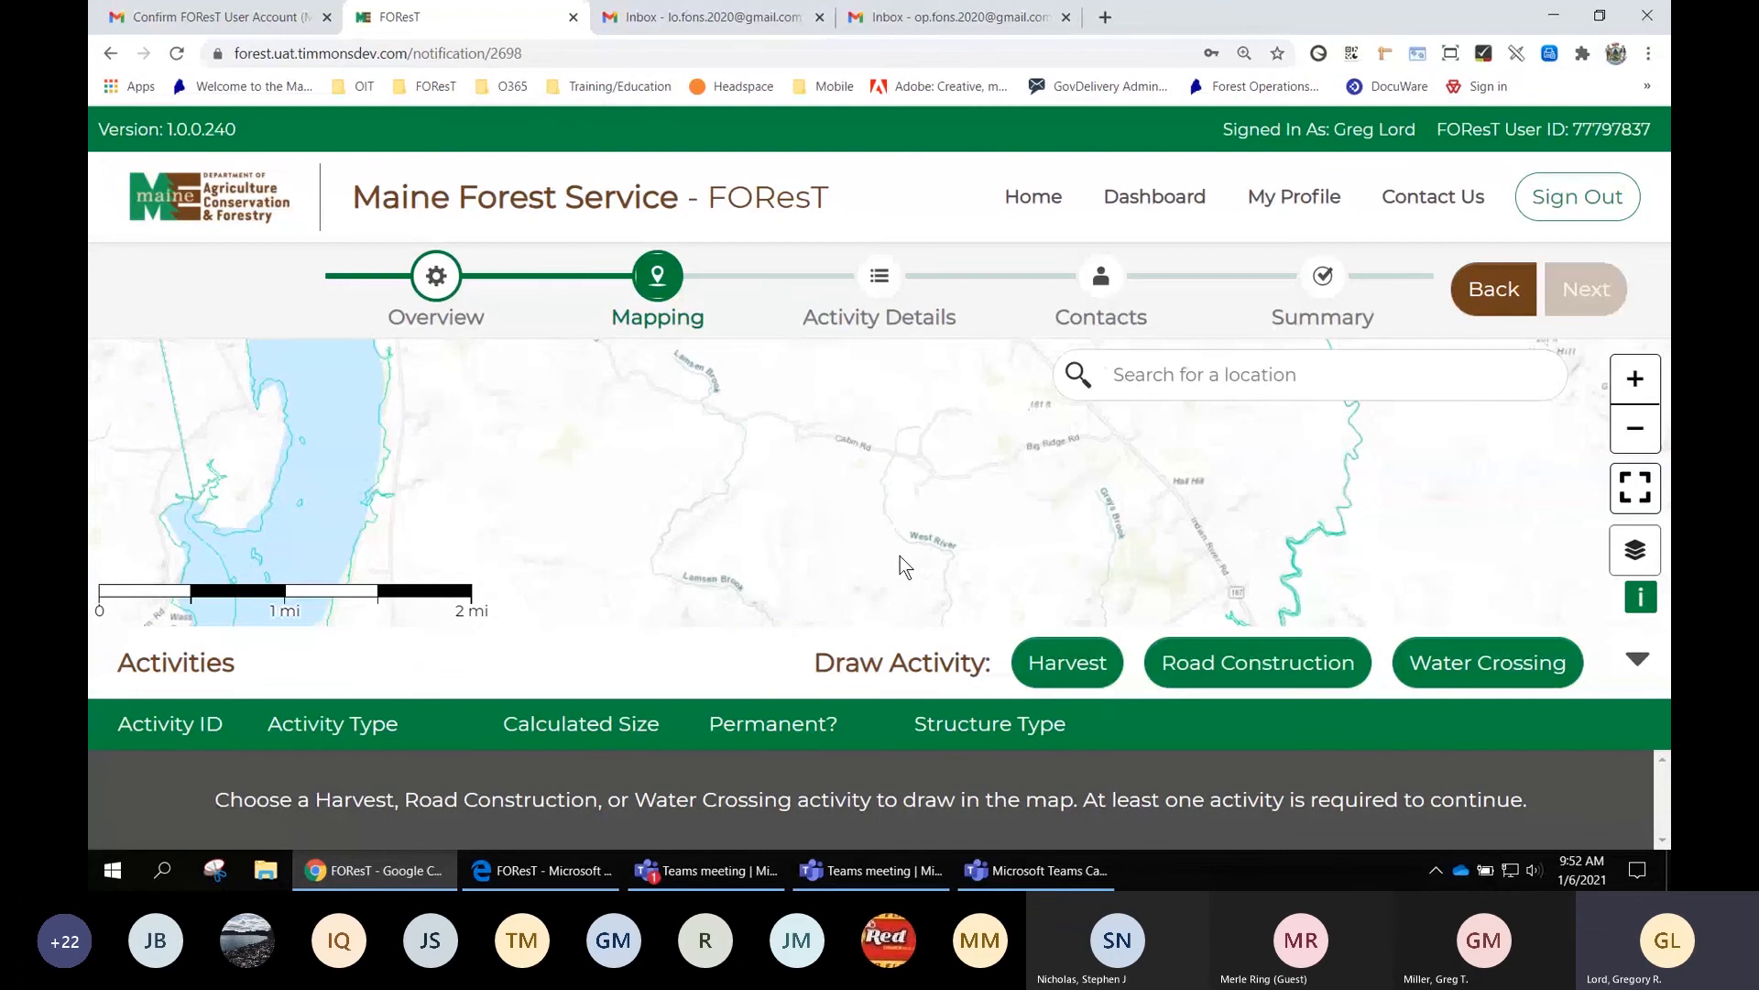
pyautogui.scroll(2, 882, 553)
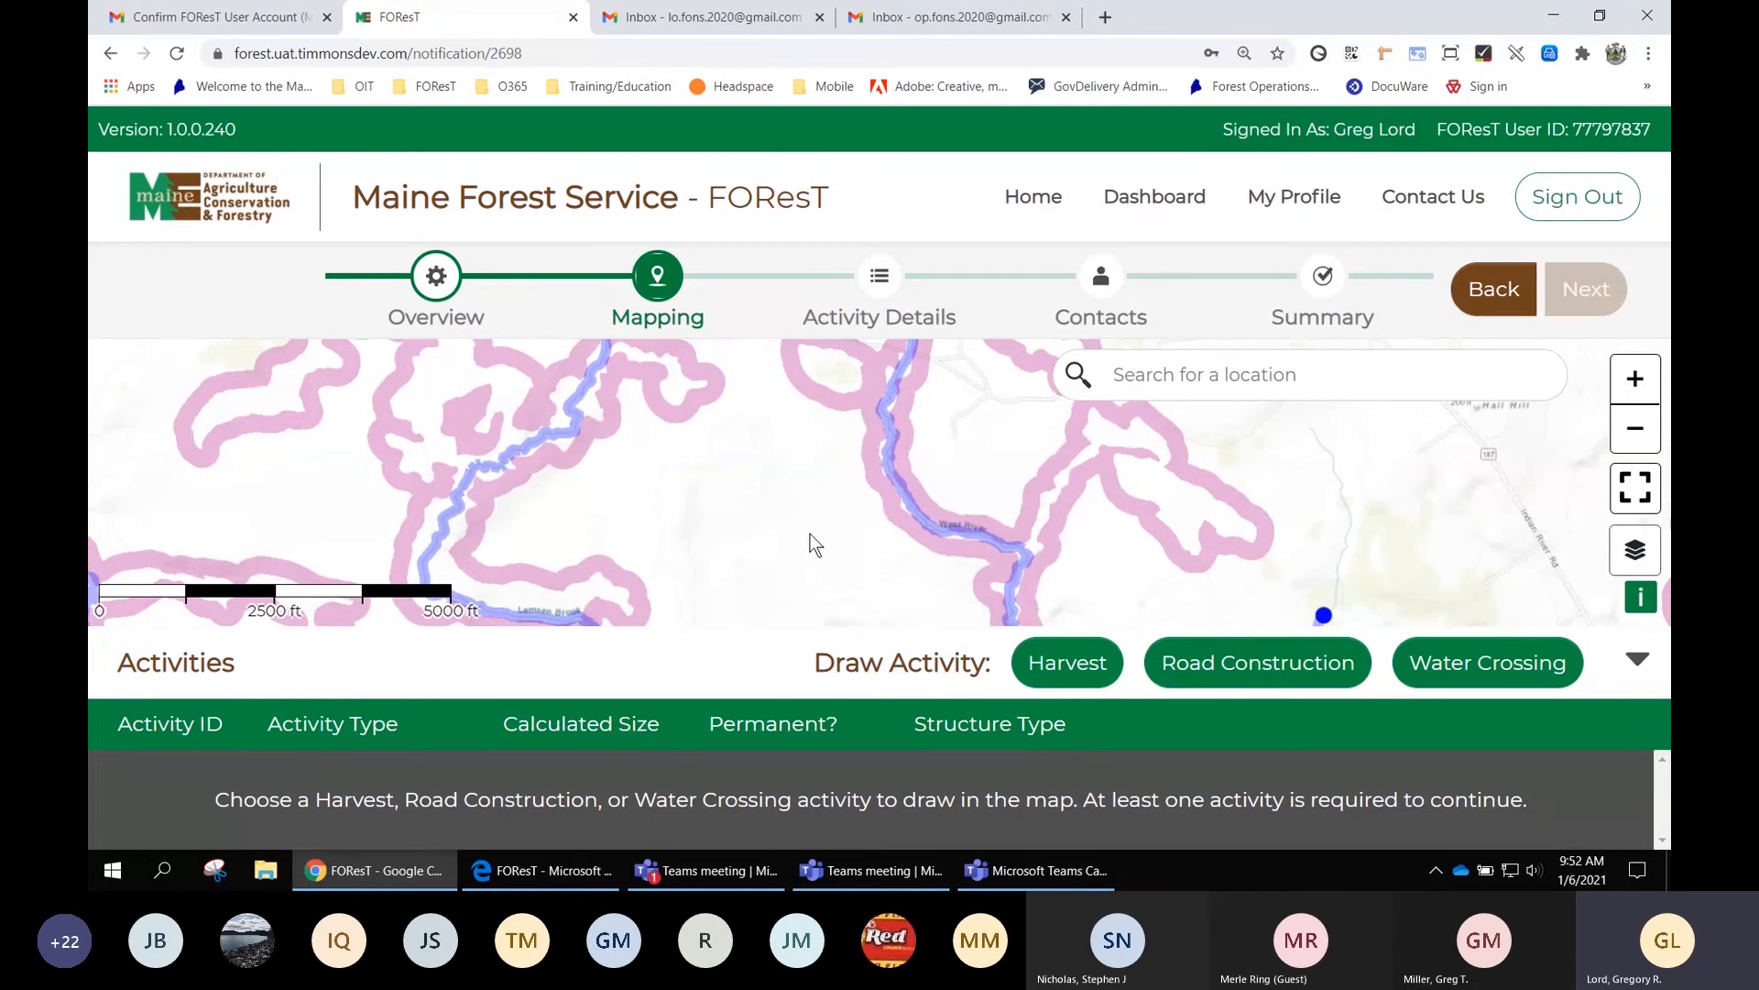
pyautogui.moveTo(812, 554); pyautogui.dragTo(836, 507)
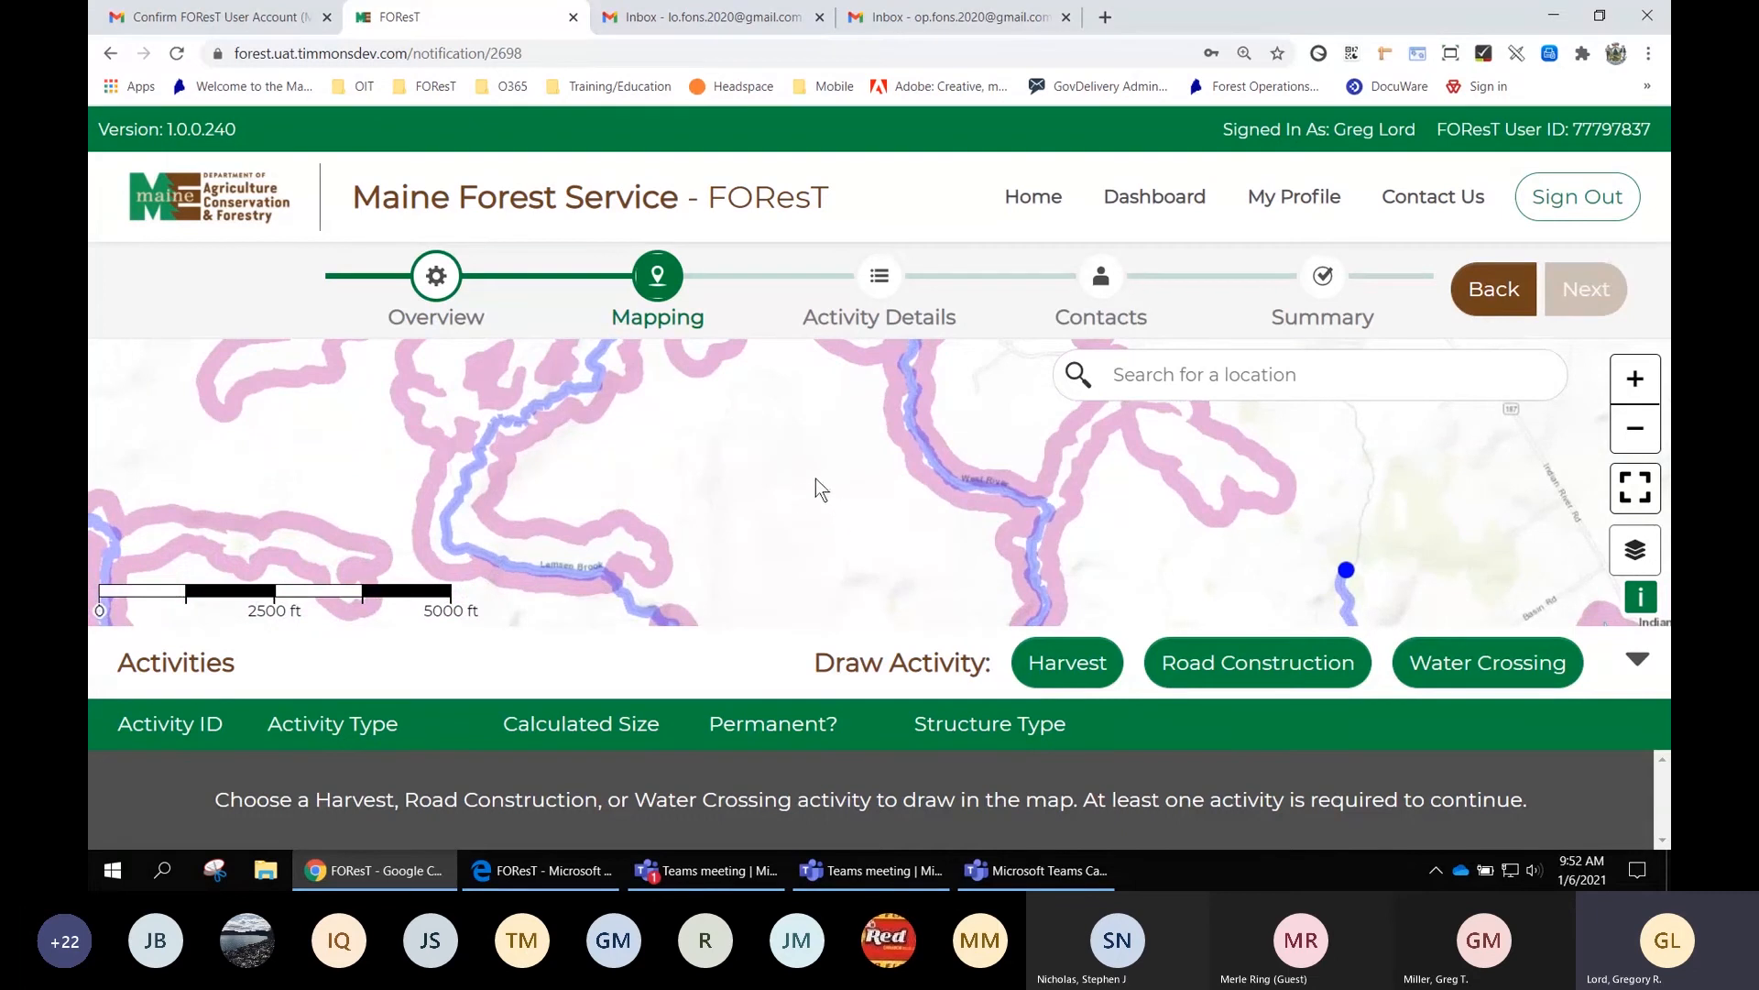
pyautogui.moveTo(807, 508); pyautogui.dragTo(733, 568)
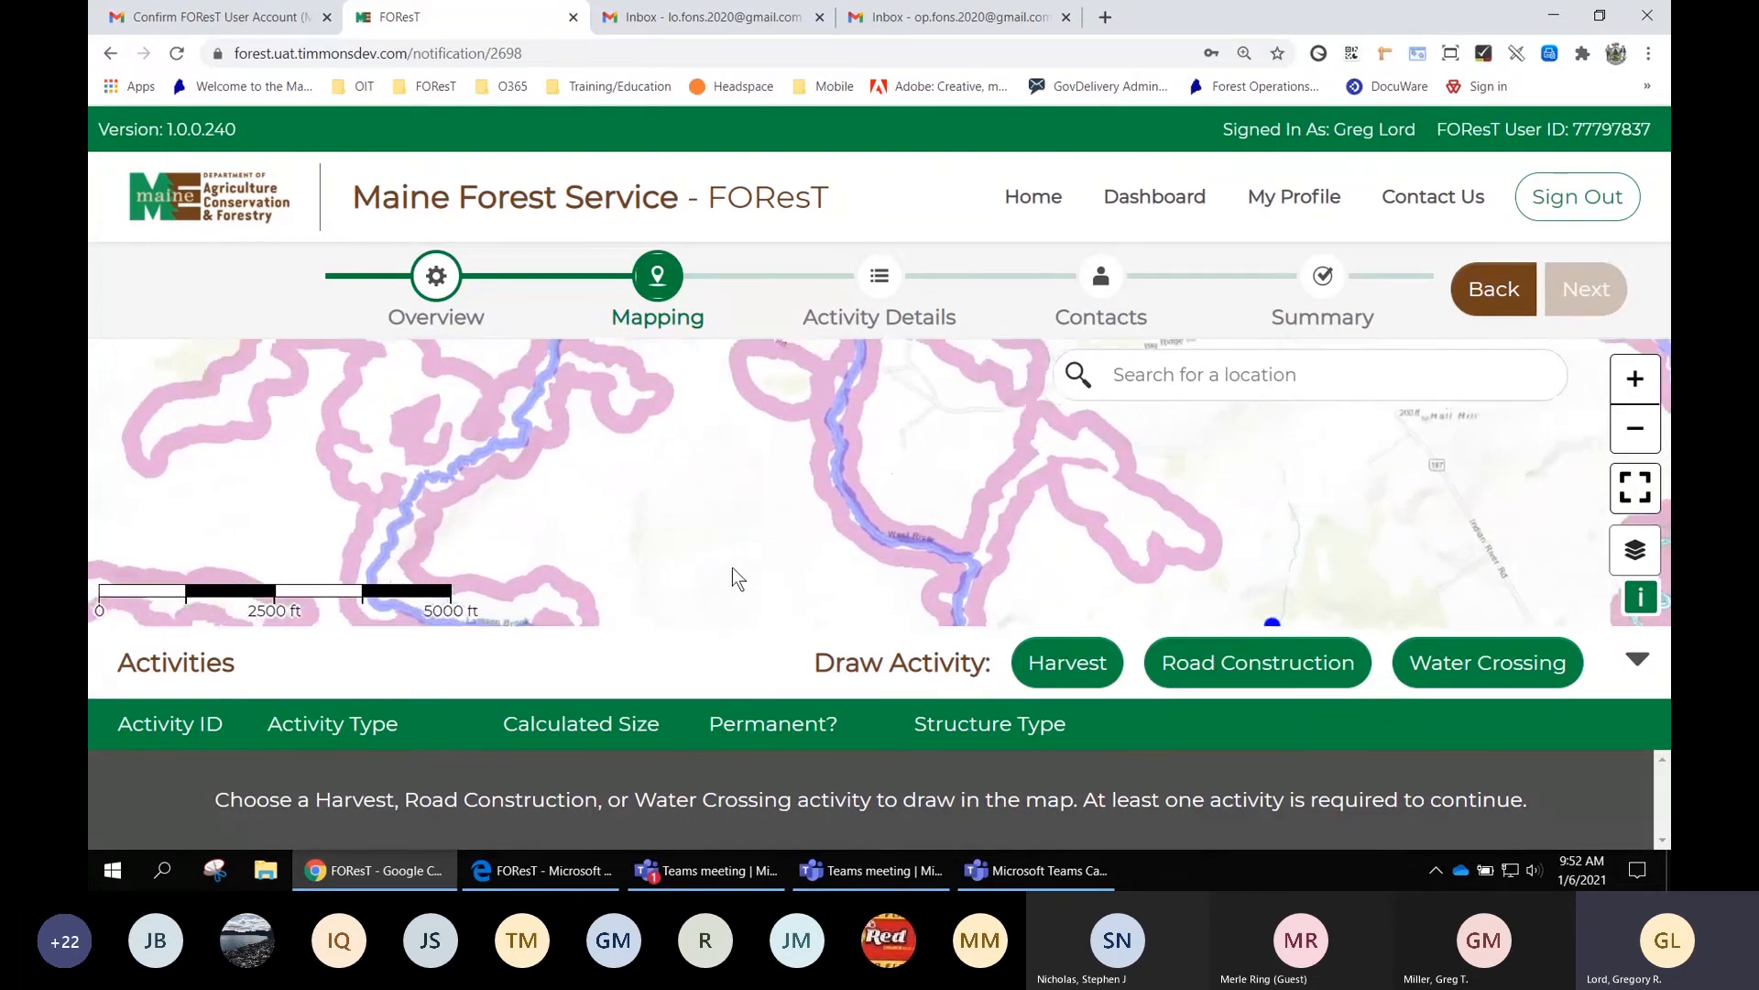
pyautogui.moveTo(1068, 501); pyautogui.dragTo(821, 573)
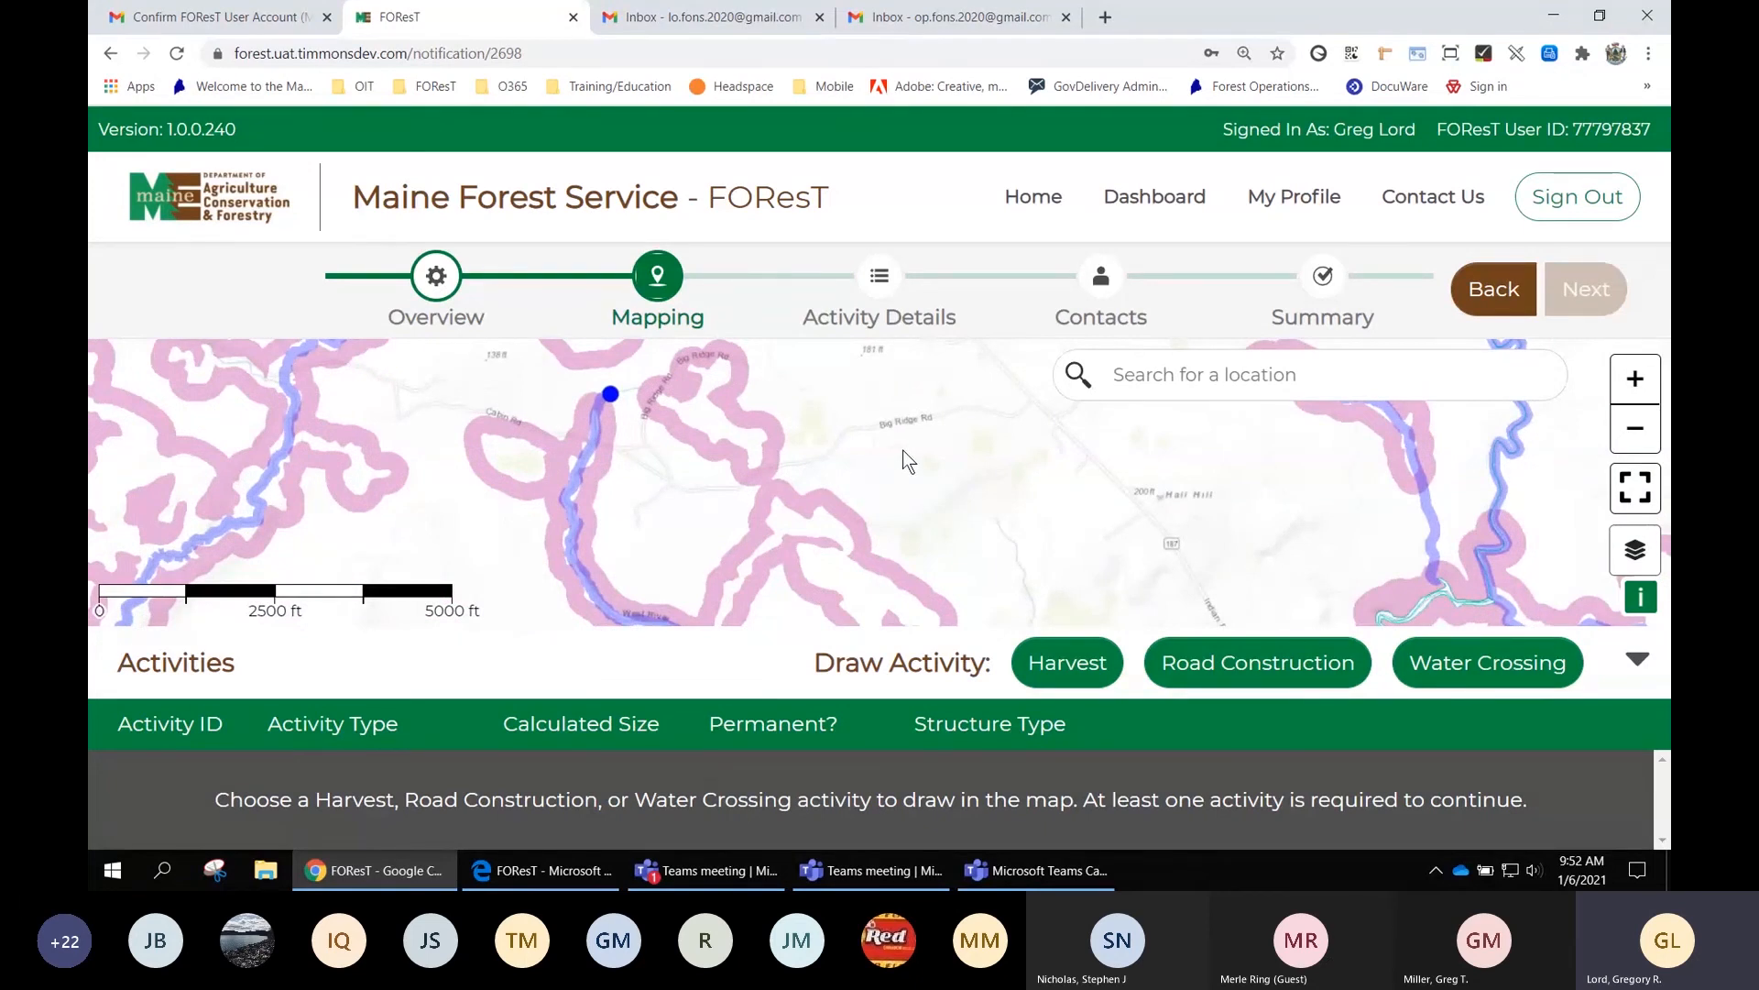
# Draw a Harvest polygon east of the stream and drag its corners until it measures 140.7 acres
pyautogui.click(1081, 666)
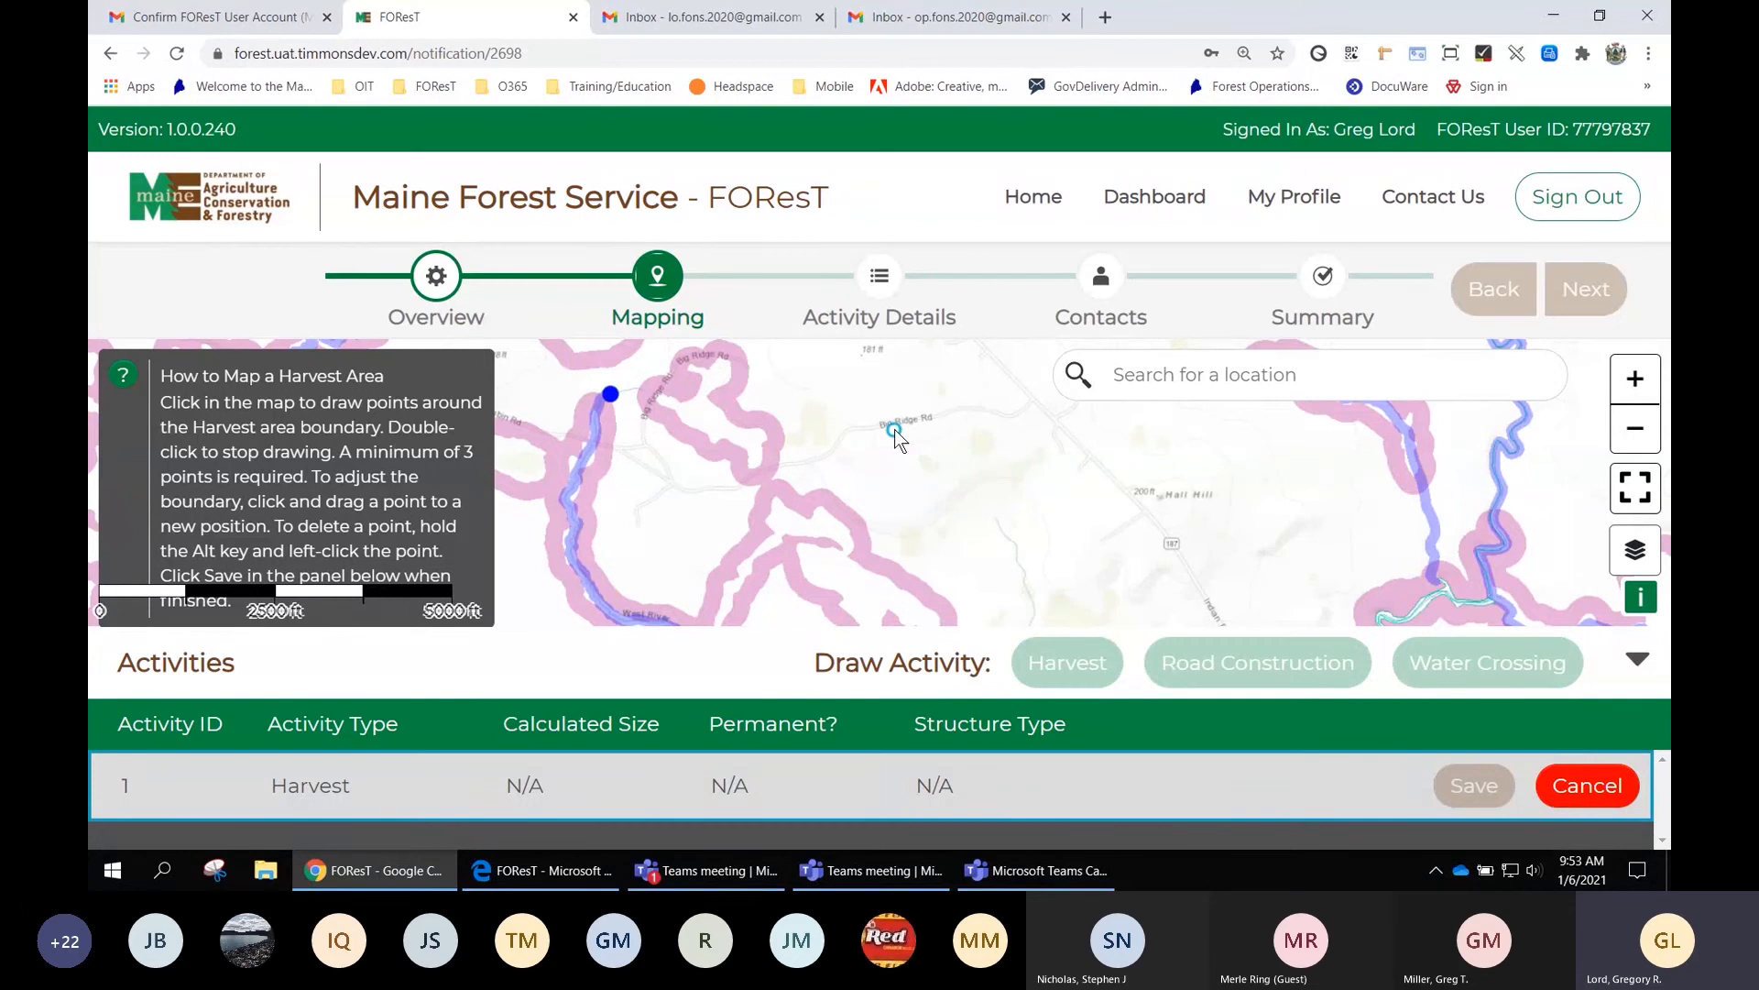
pyautogui.click(895, 429)
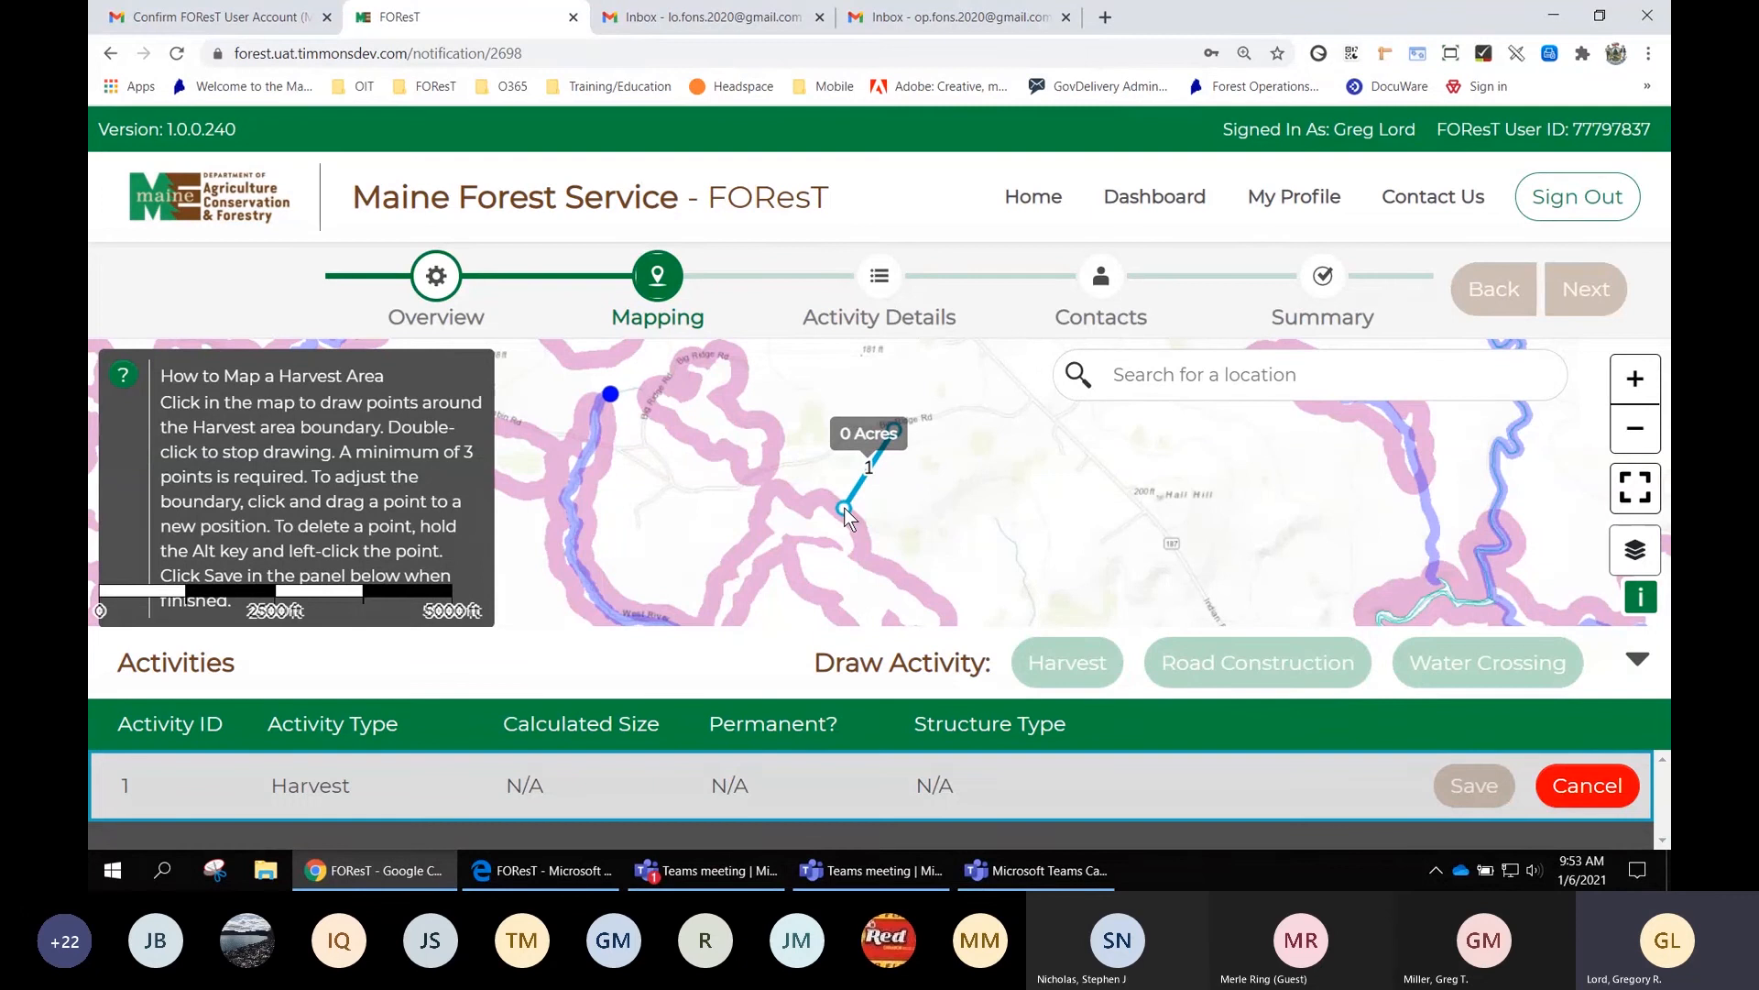
pyautogui.click(844, 508)
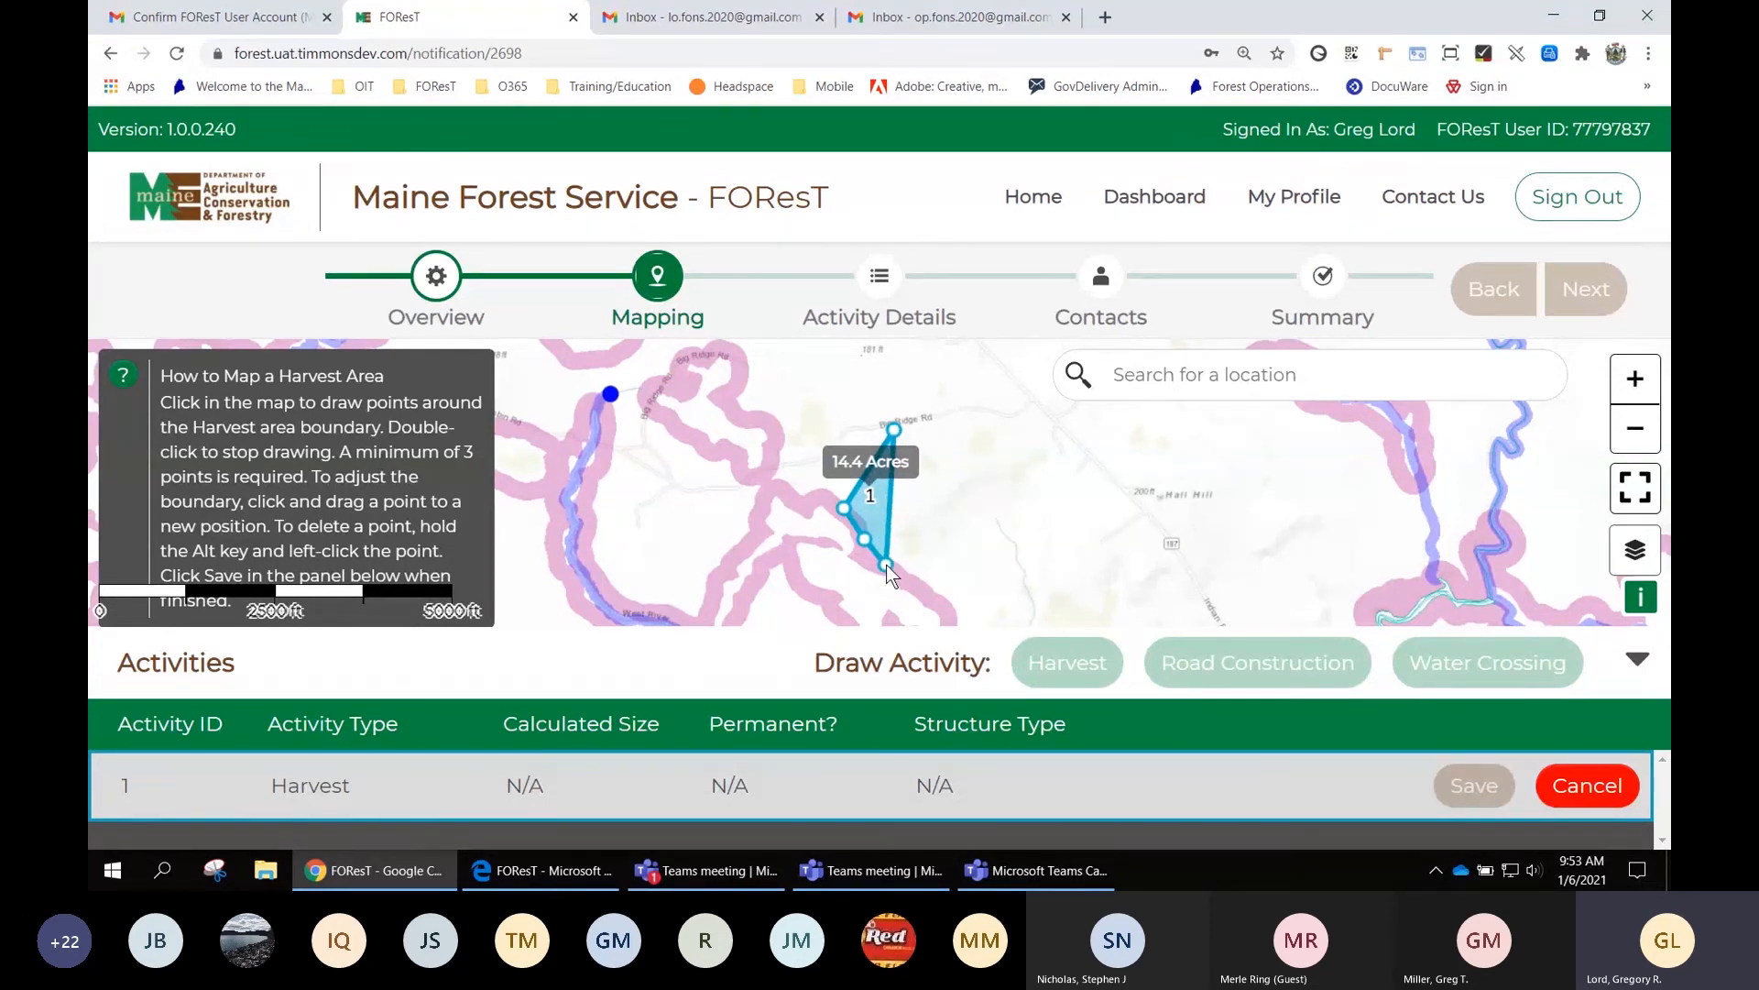
pyautogui.click(886, 564)
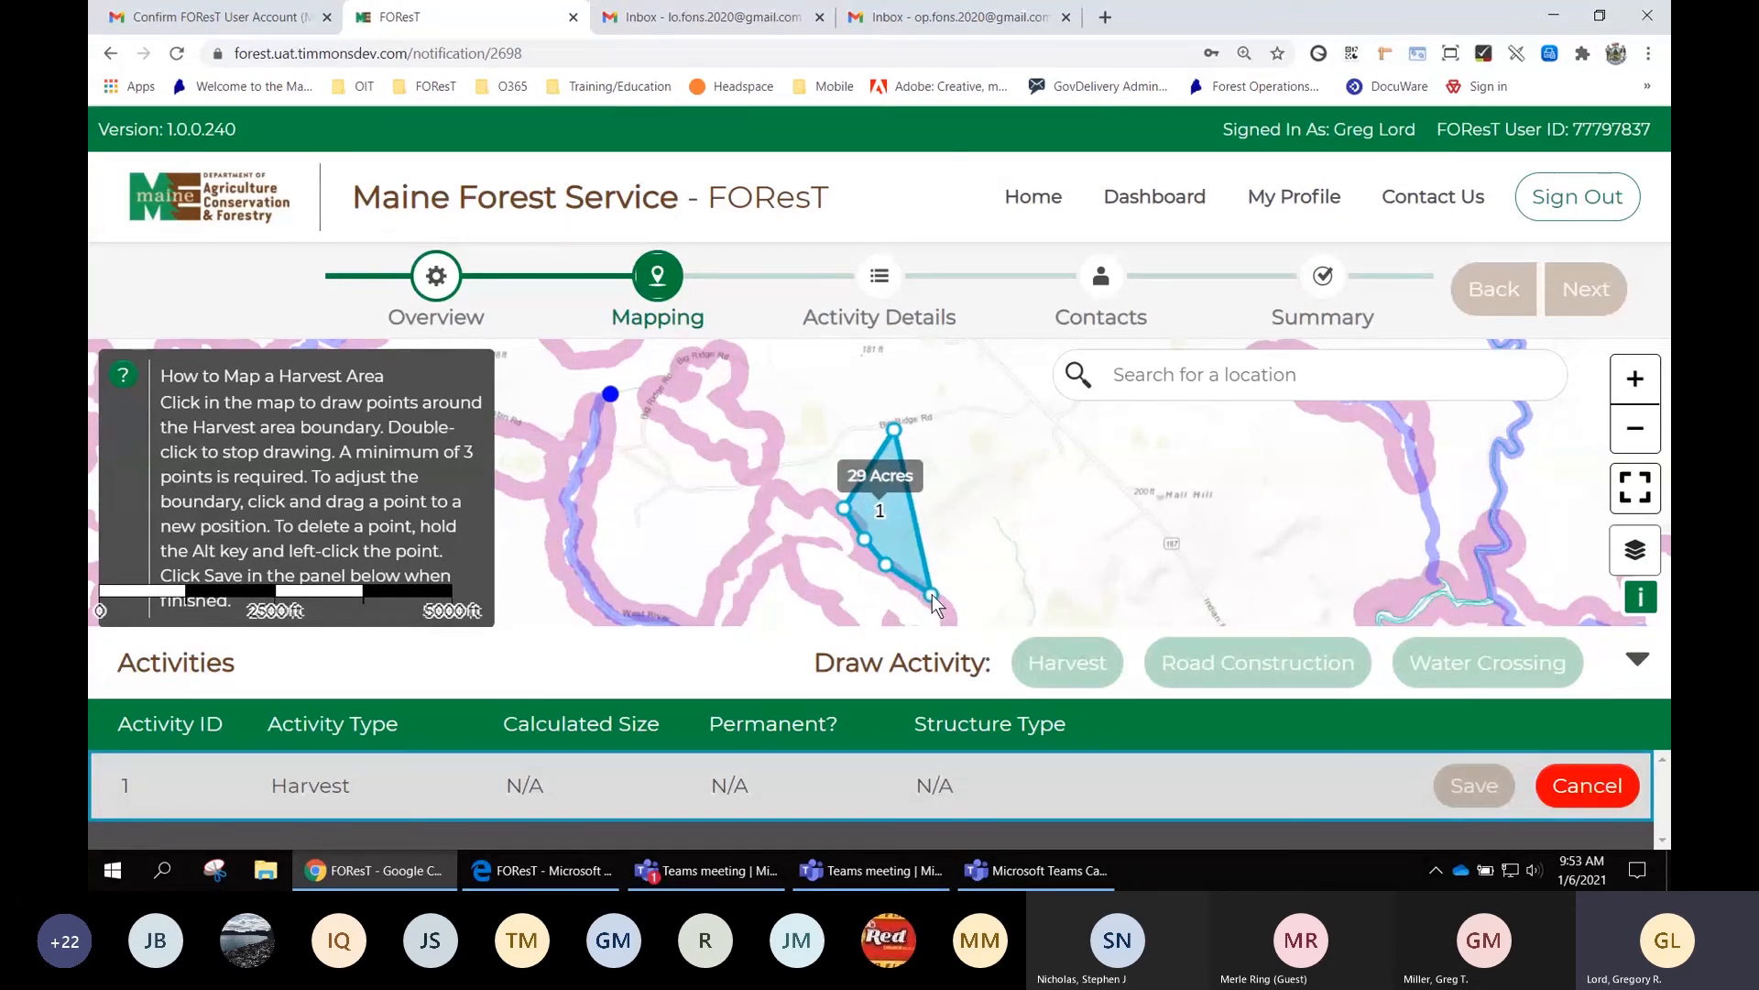
pyautogui.moveTo(934, 598); pyautogui.dragTo(966, 412)
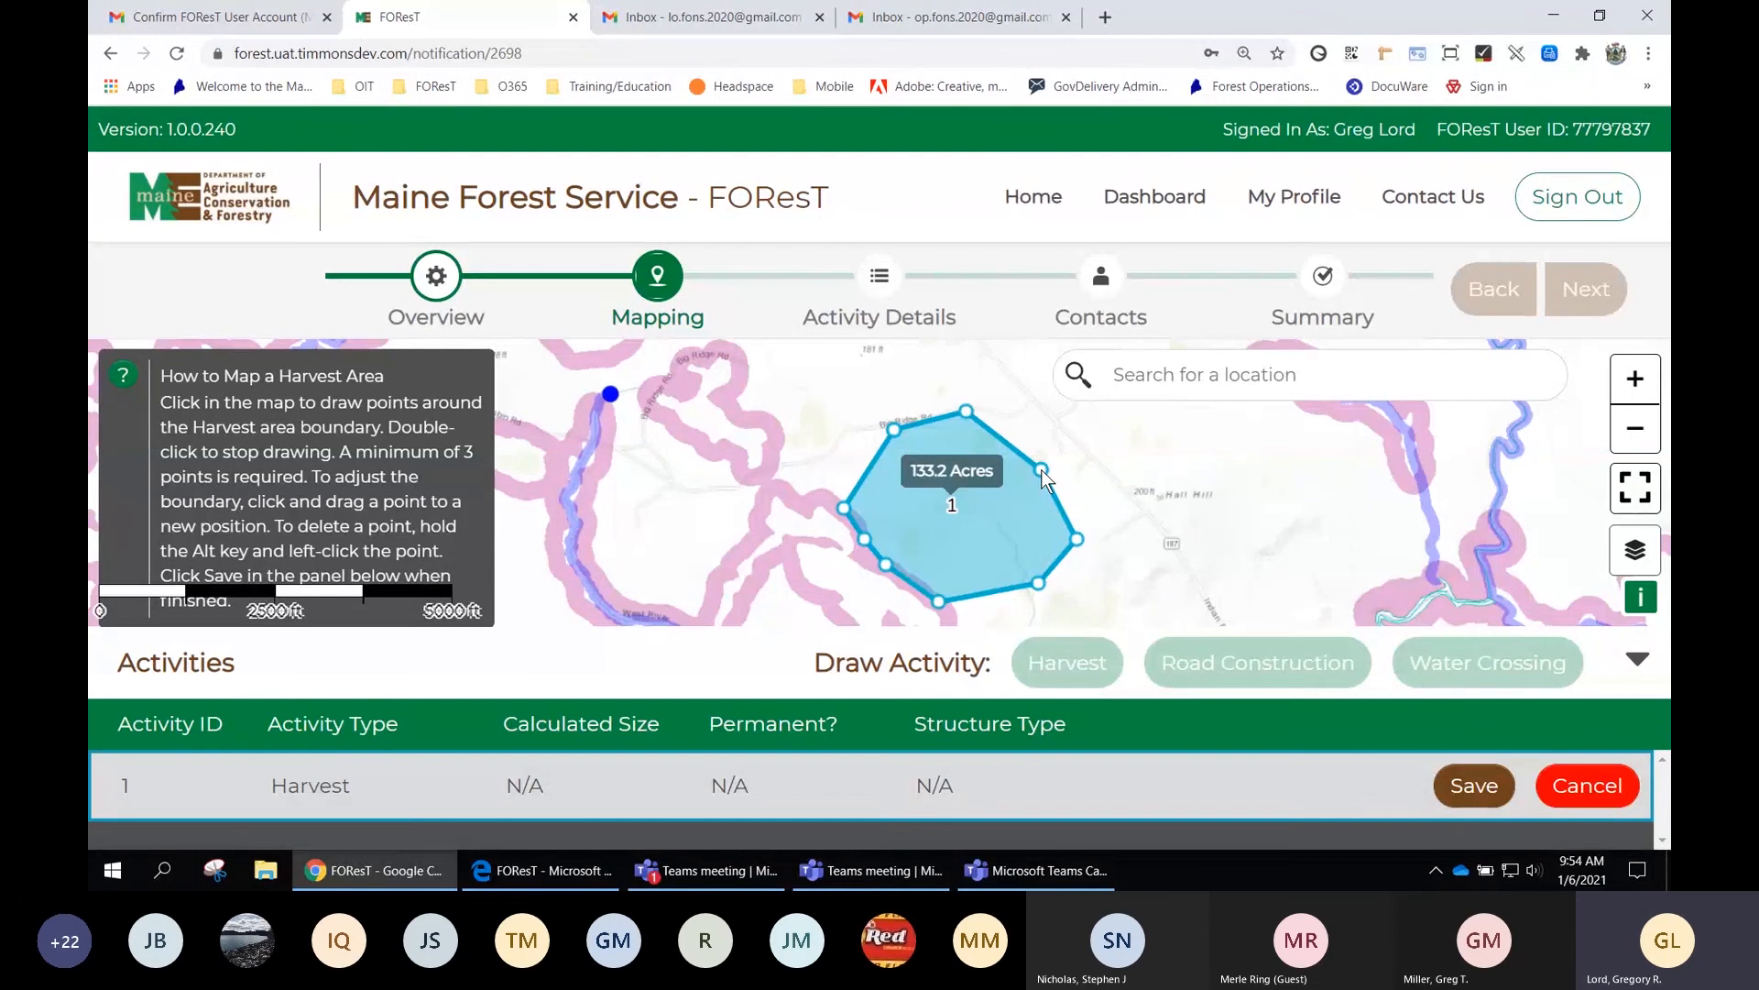
pyautogui.moveTo(1043, 470)
pyautogui.mouseDown()
pyautogui.moveTo(1063, 513)
pyautogui.moveTo(1048, 464)
pyautogui.mouseUp()
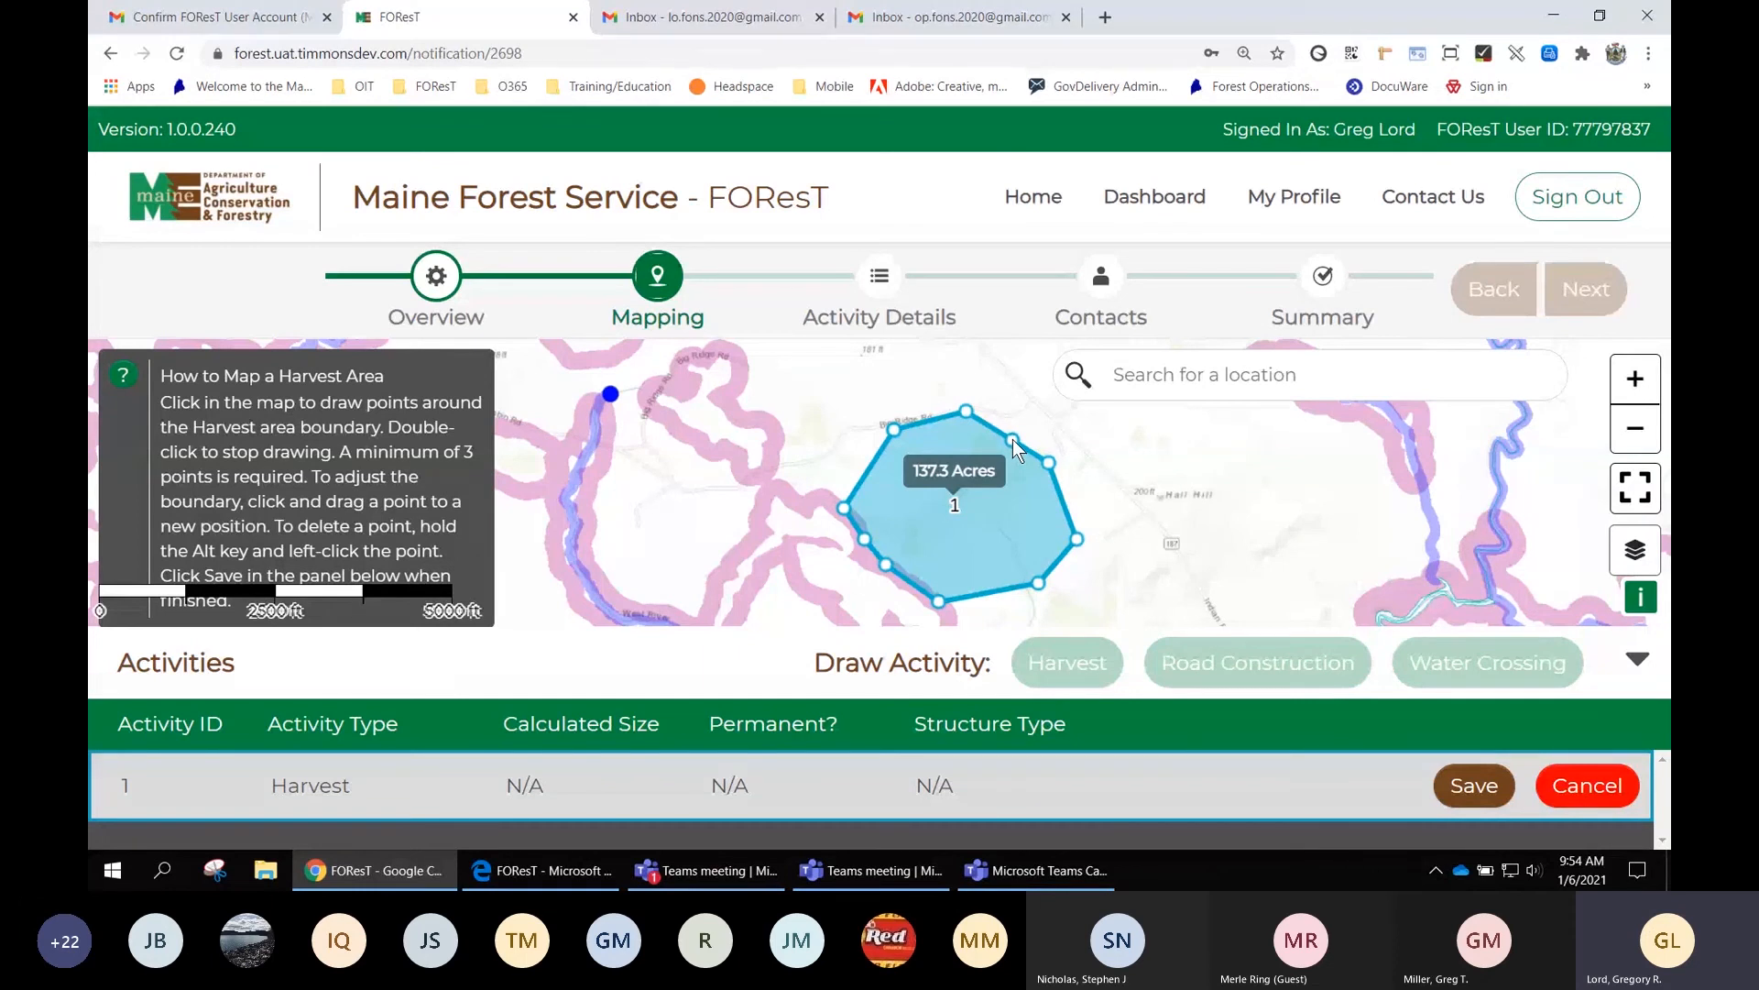
pyautogui.moveTo(1014, 438); pyautogui.dragTo(1024, 429)
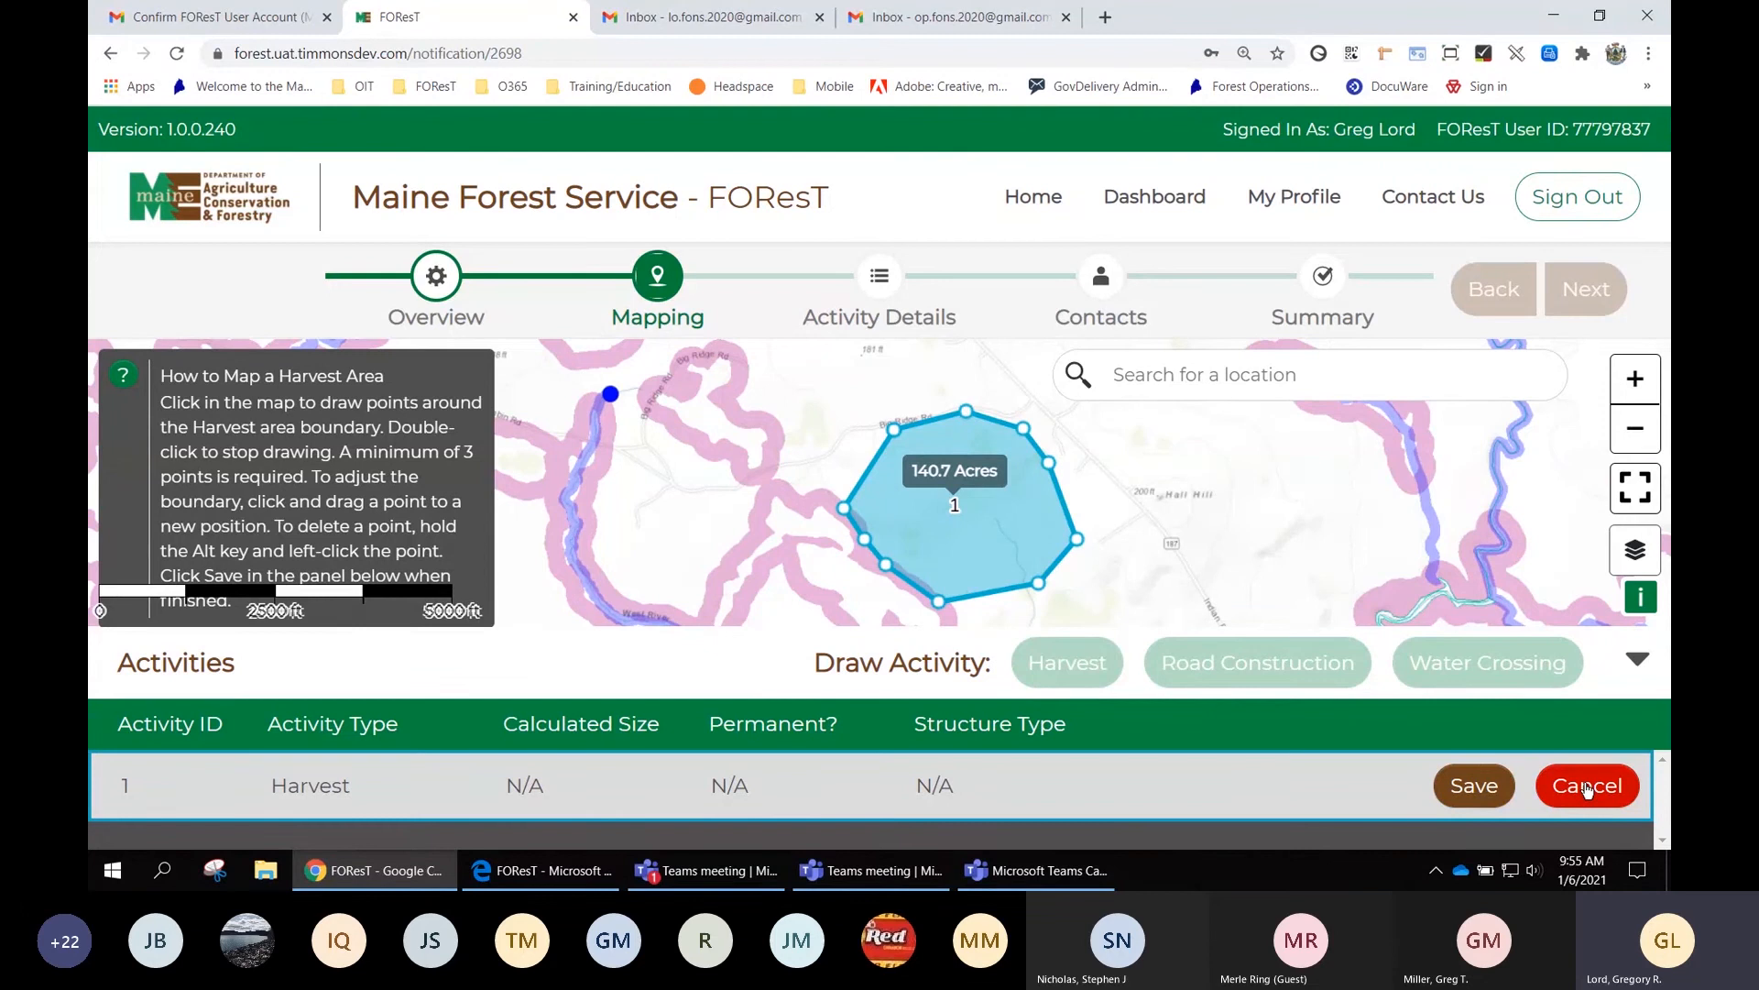
# Save the 140.7-acre harvest area and begin a new Road Construction activity
pyautogui.click(1476, 787)
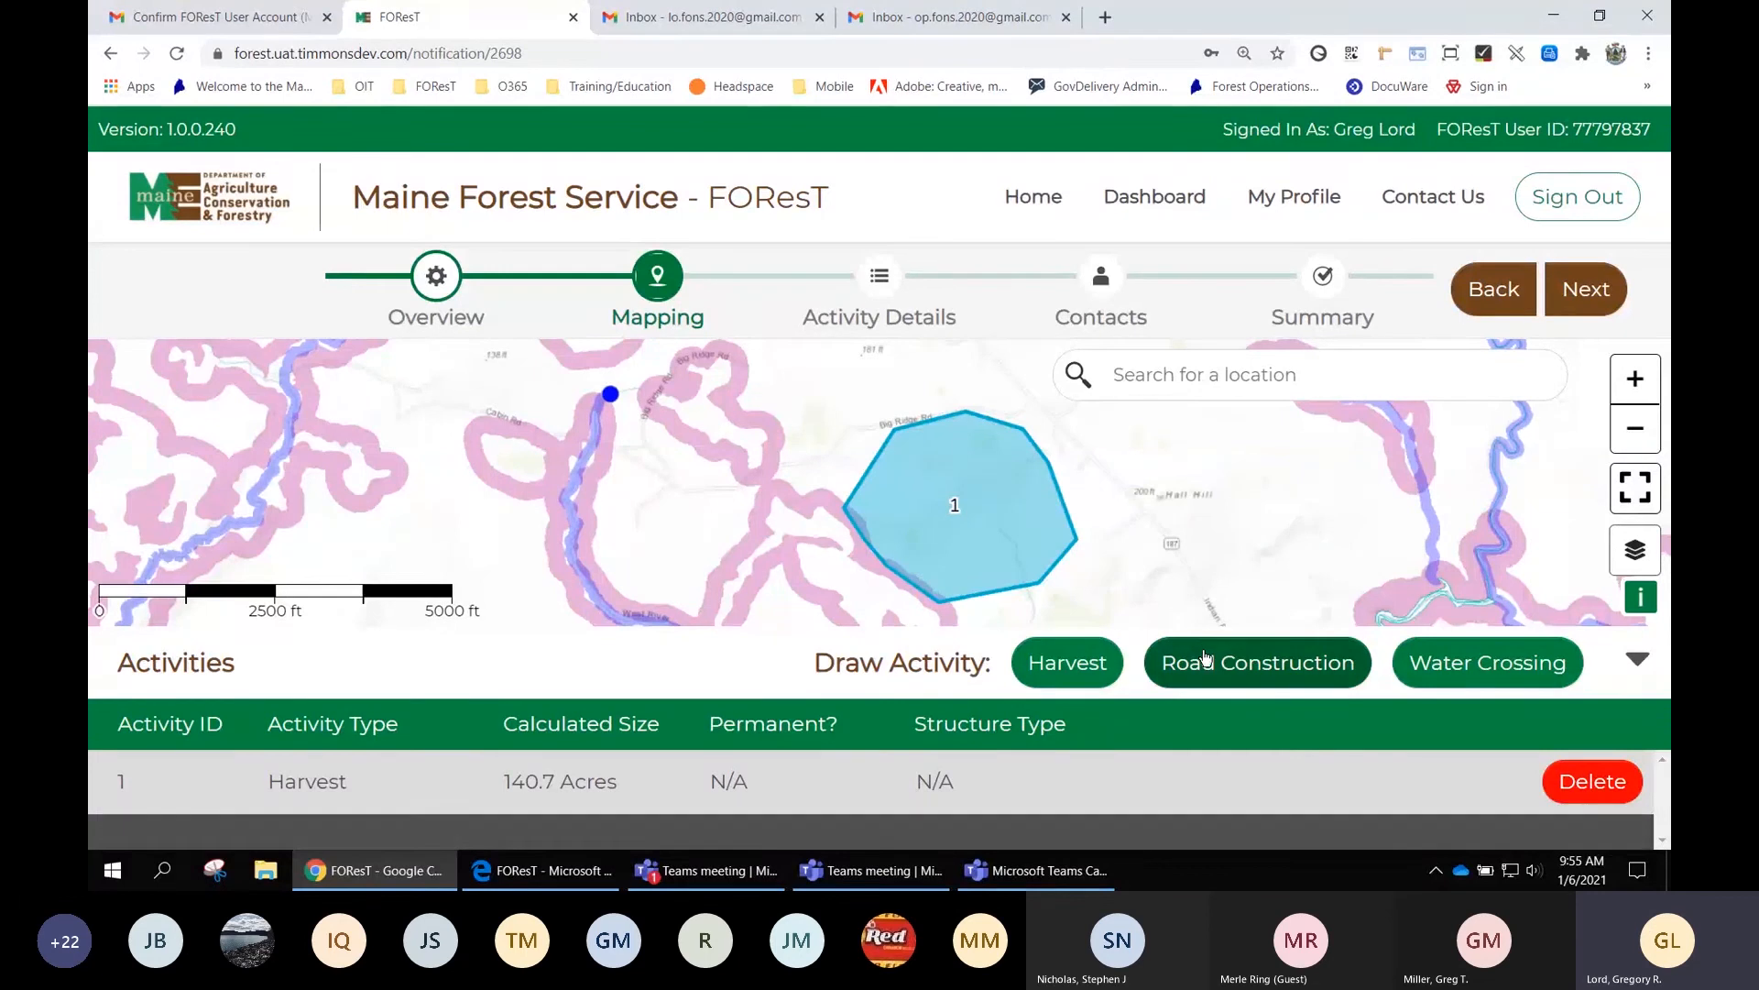
pyautogui.click(1257, 665)
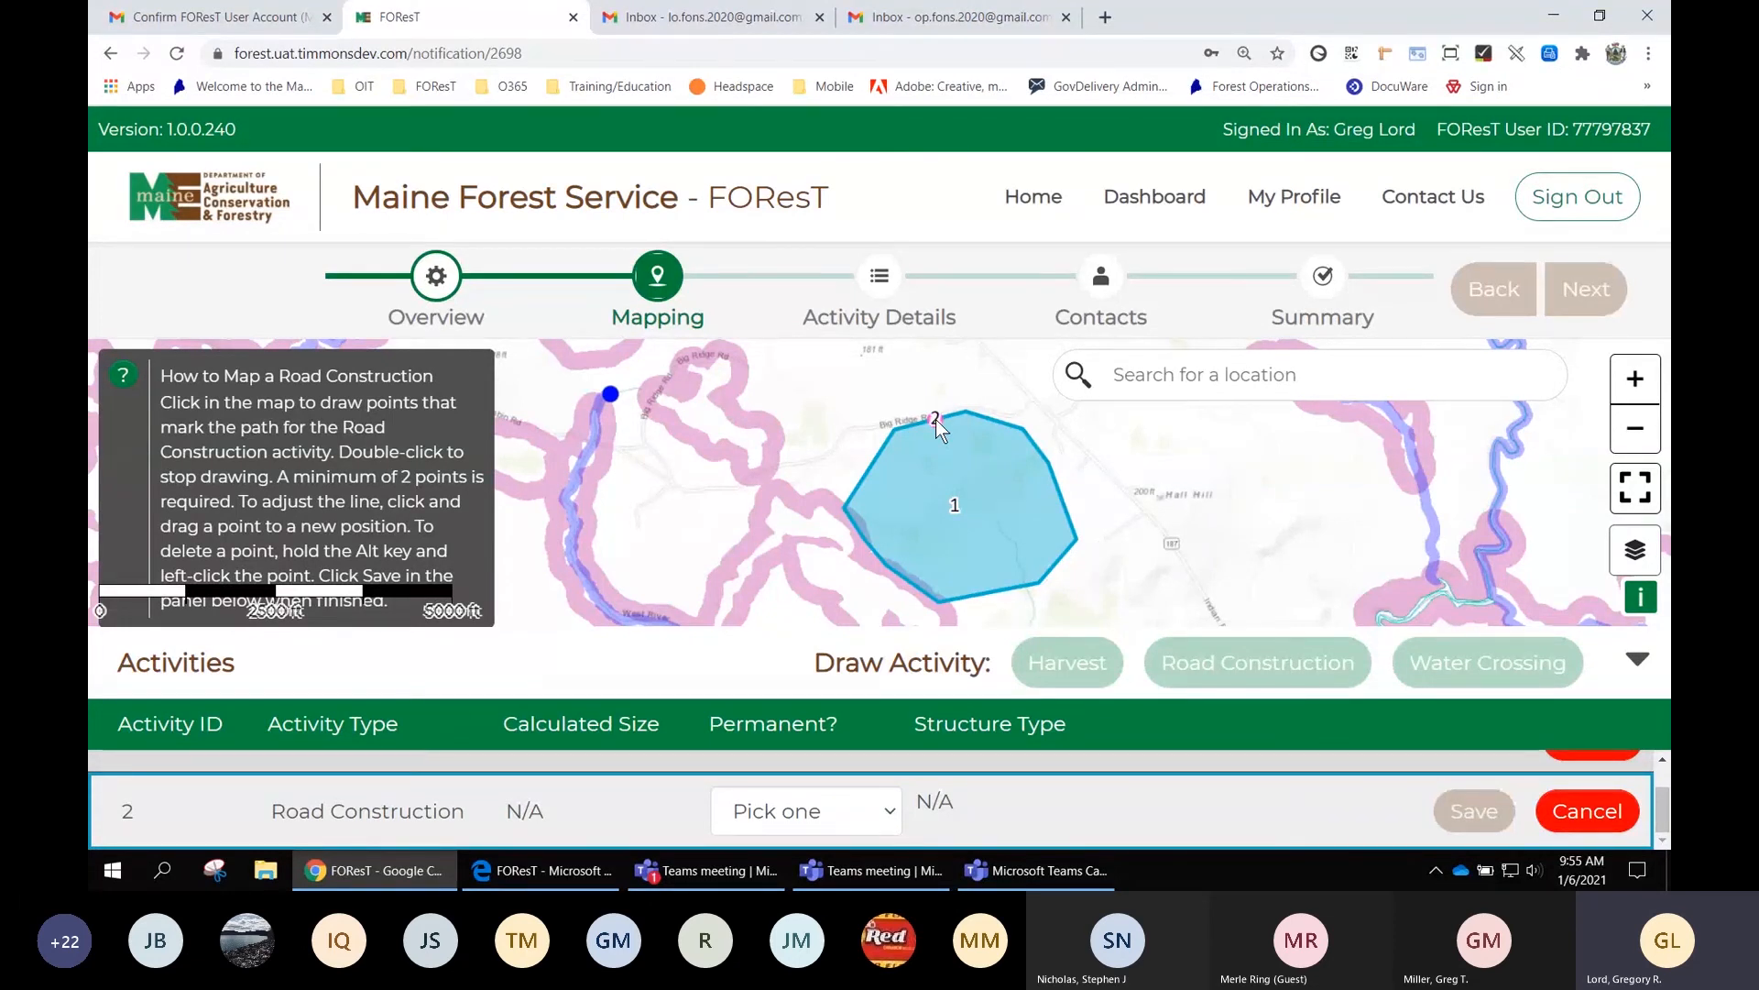
# Trace the road from the harvest boundary through the area, reshaping vertices to 4785.5 feet
pyautogui.click(935, 420)
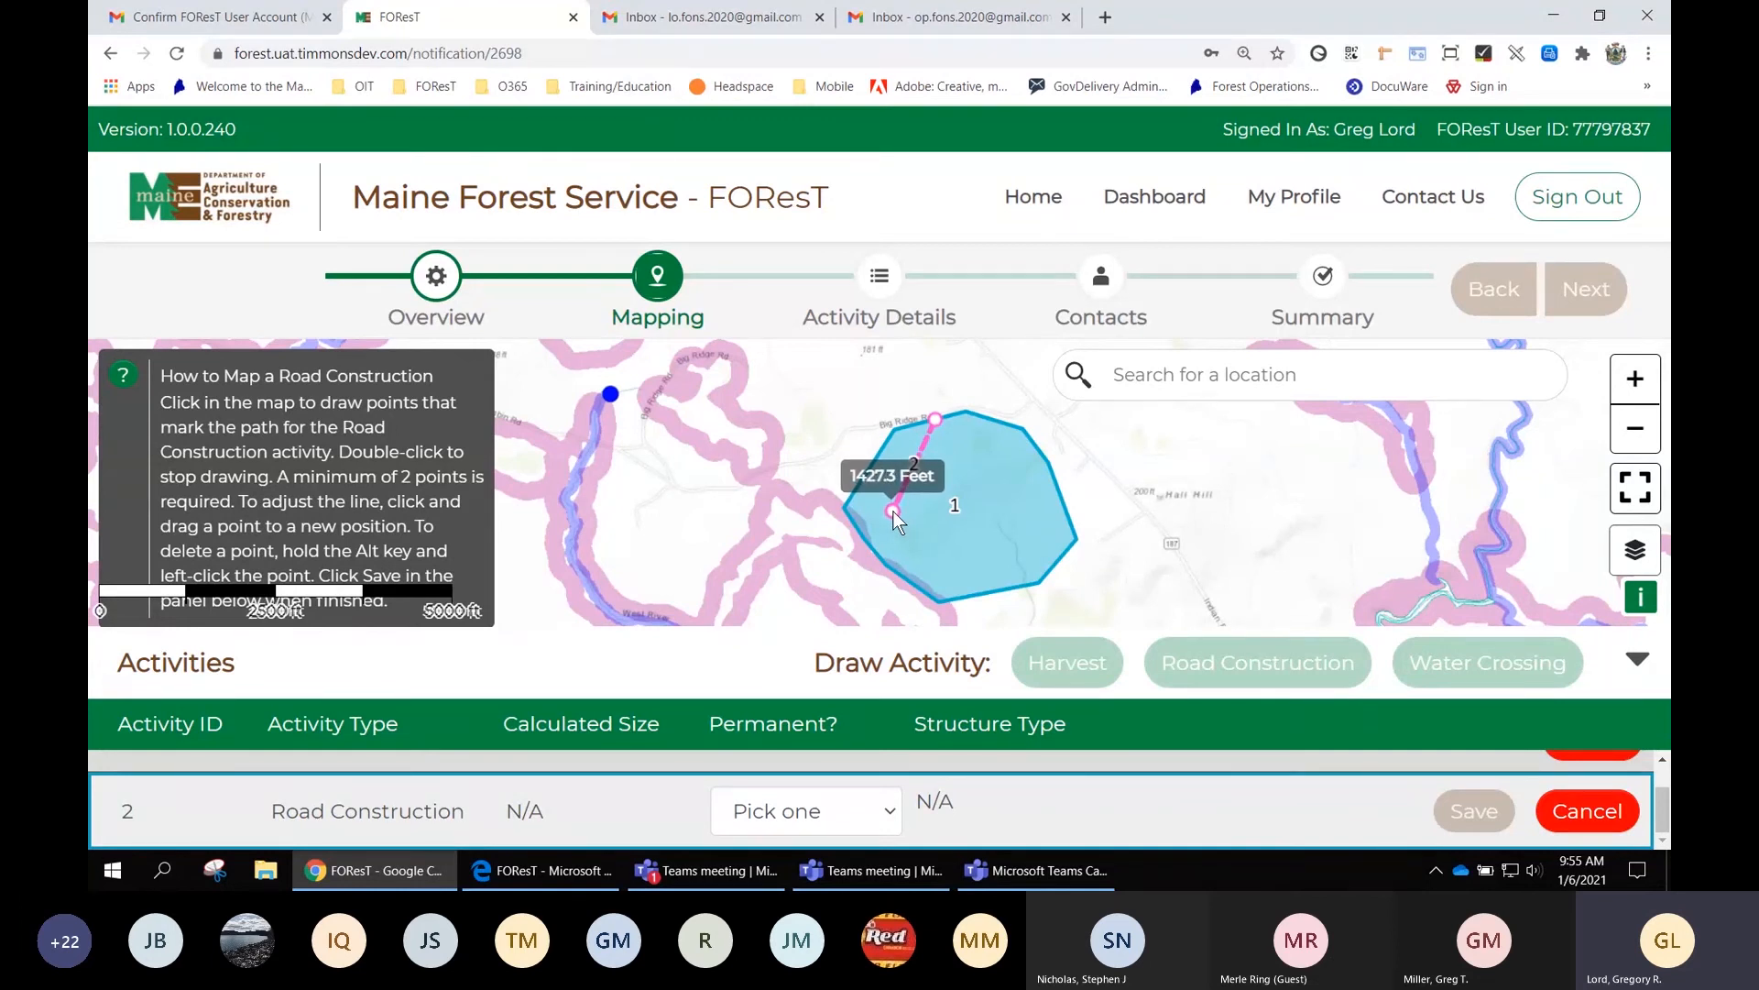
pyautogui.click(893, 510)
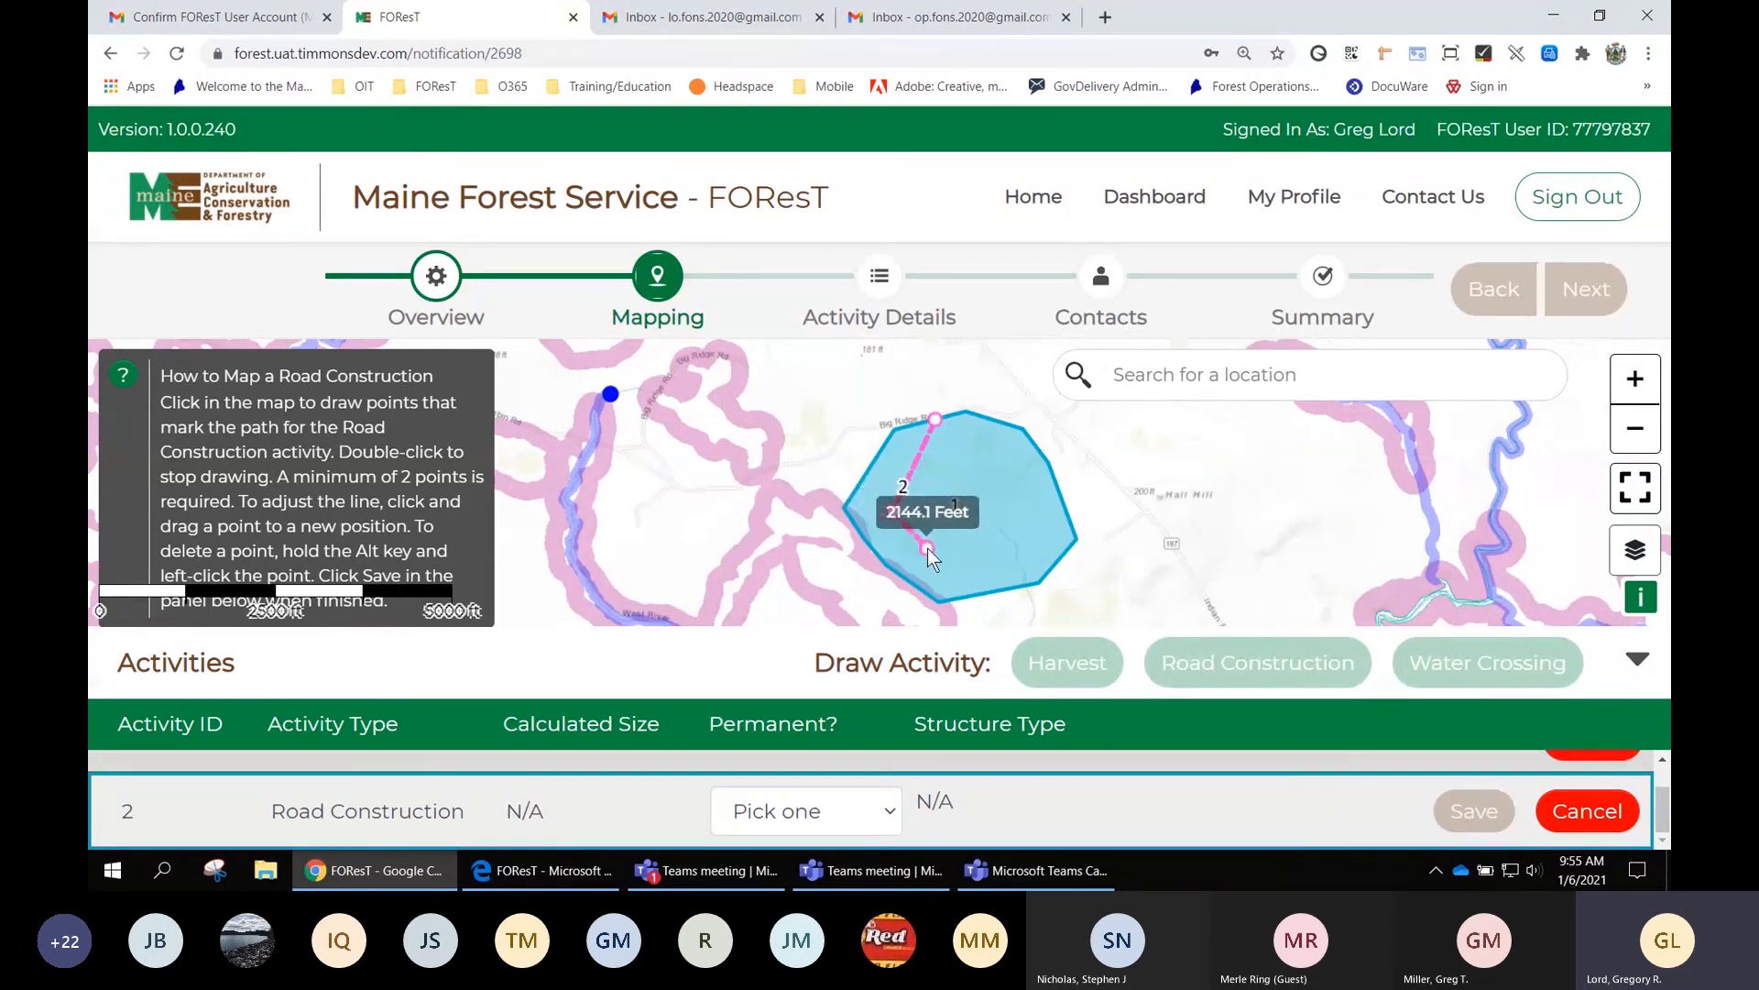
pyautogui.click(928, 548)
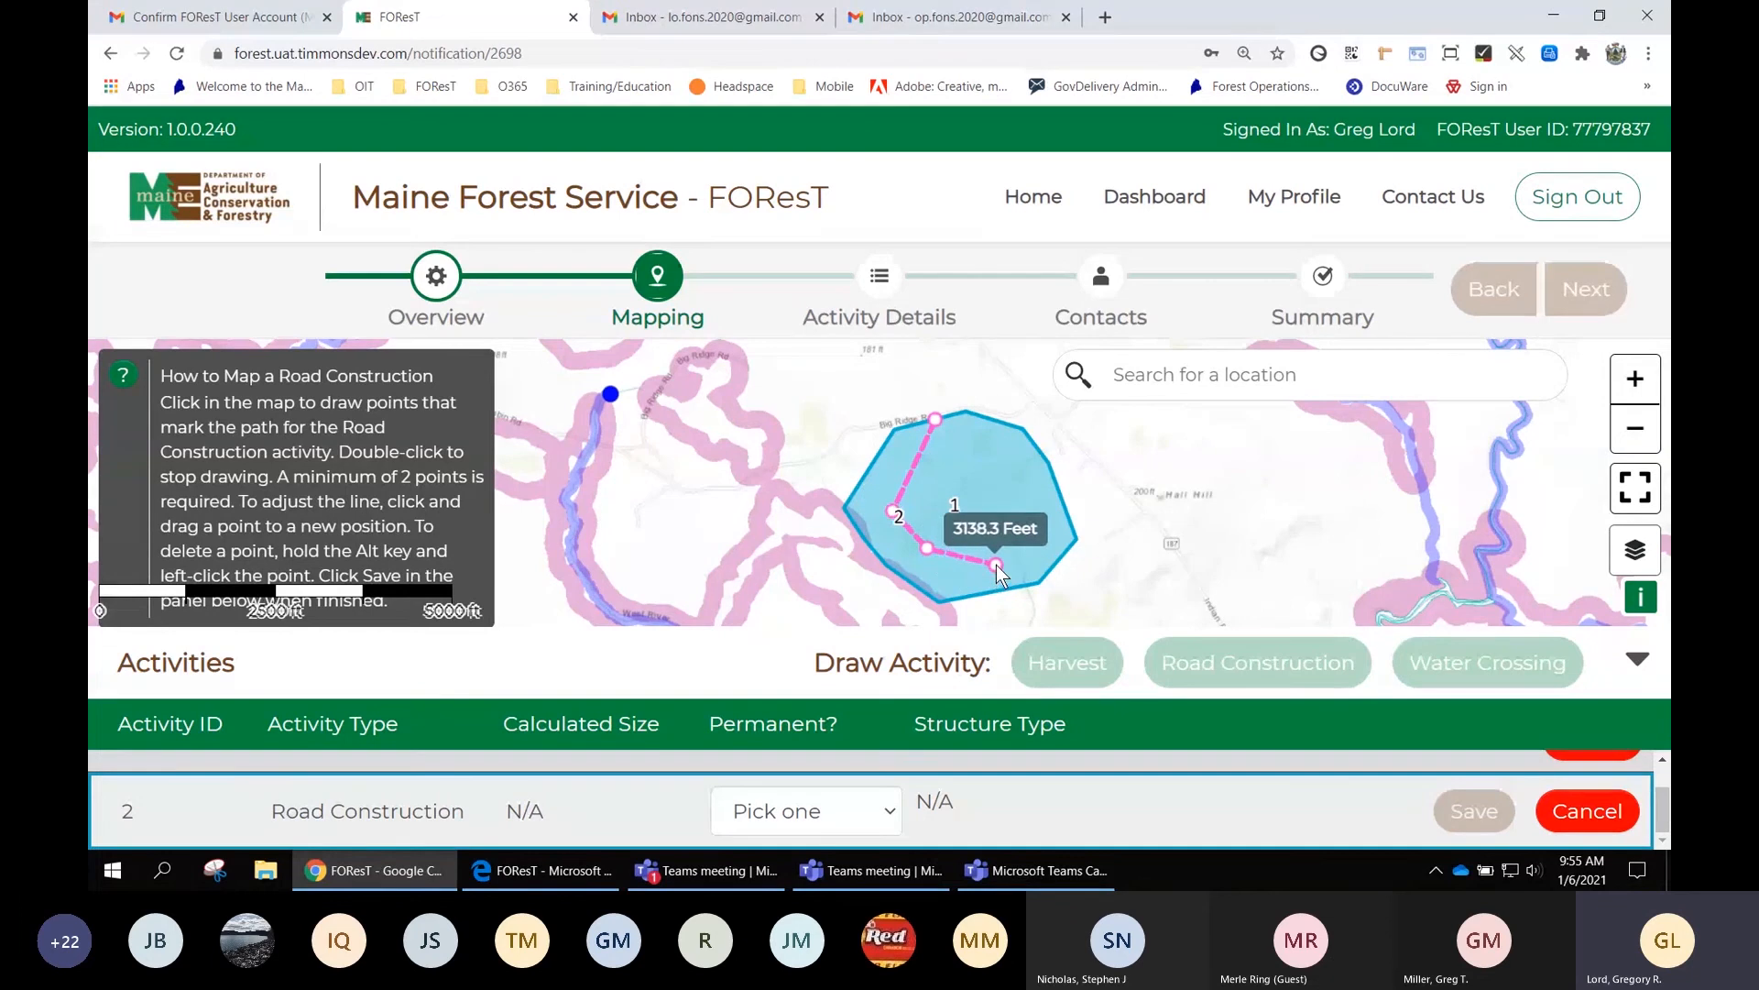
pyautogui.click(997, 564)
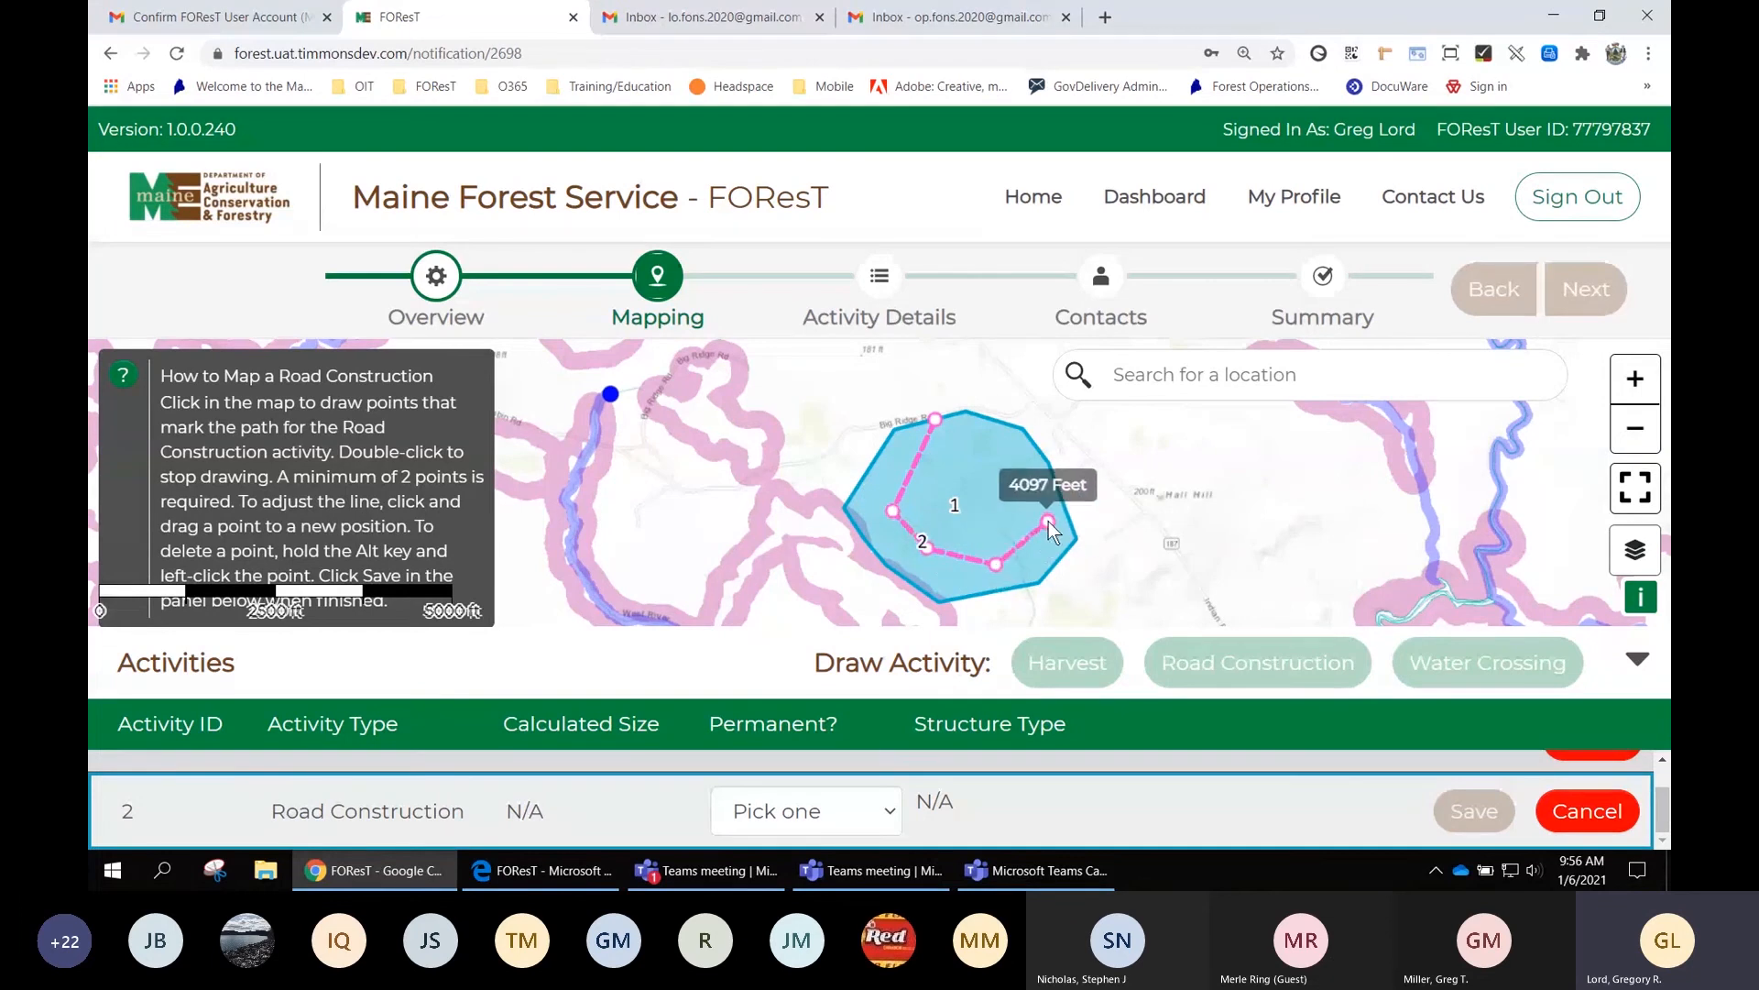
pyautogui.doubleClick(1047, 516)
pyautogui.moveTo(1044, 503); pyautogui.dragTo(1044, 508)
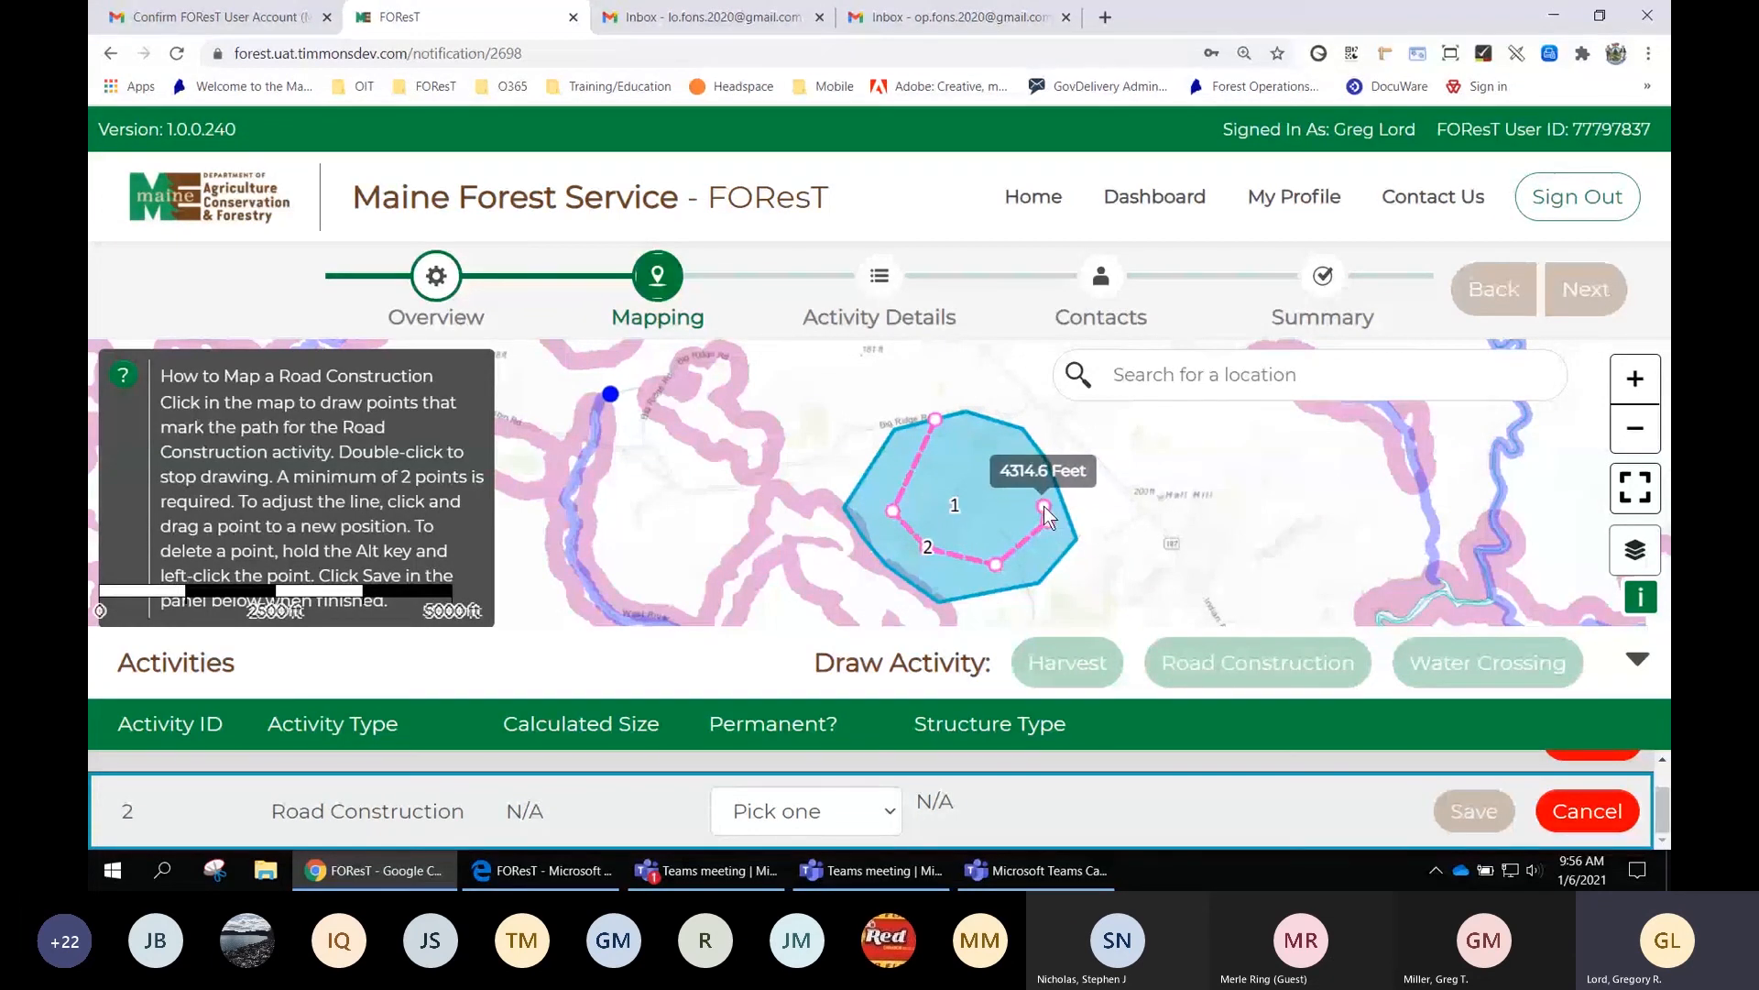
pyautogui.doubleClick(1043, 505)
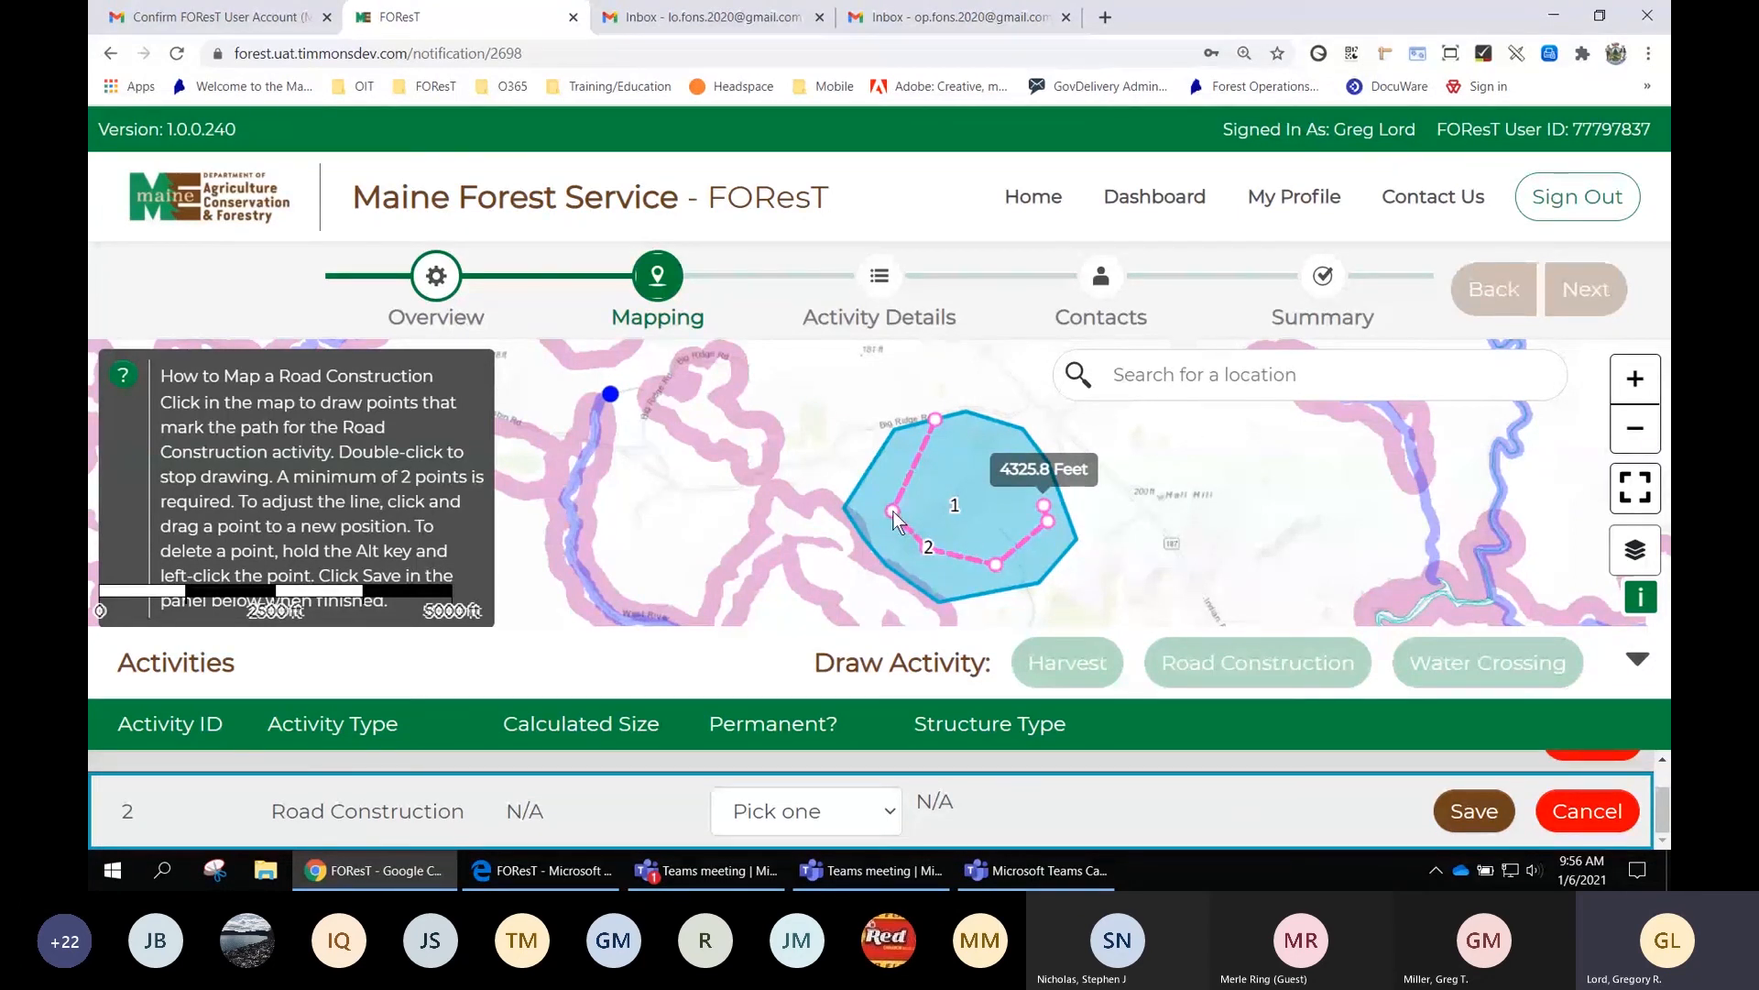
pyautogui.moveTo(893, 512)
pyautogui.mouseDown()
pyautogui.moveTo(881, 491)
pyautogui.moveTo(915, 513)
pyautogui.moveTo(885, 499)
pyautogui.mouseUp()
pyautogui.moveTo(915, 458); pyautogui.dragTo(952, 459)
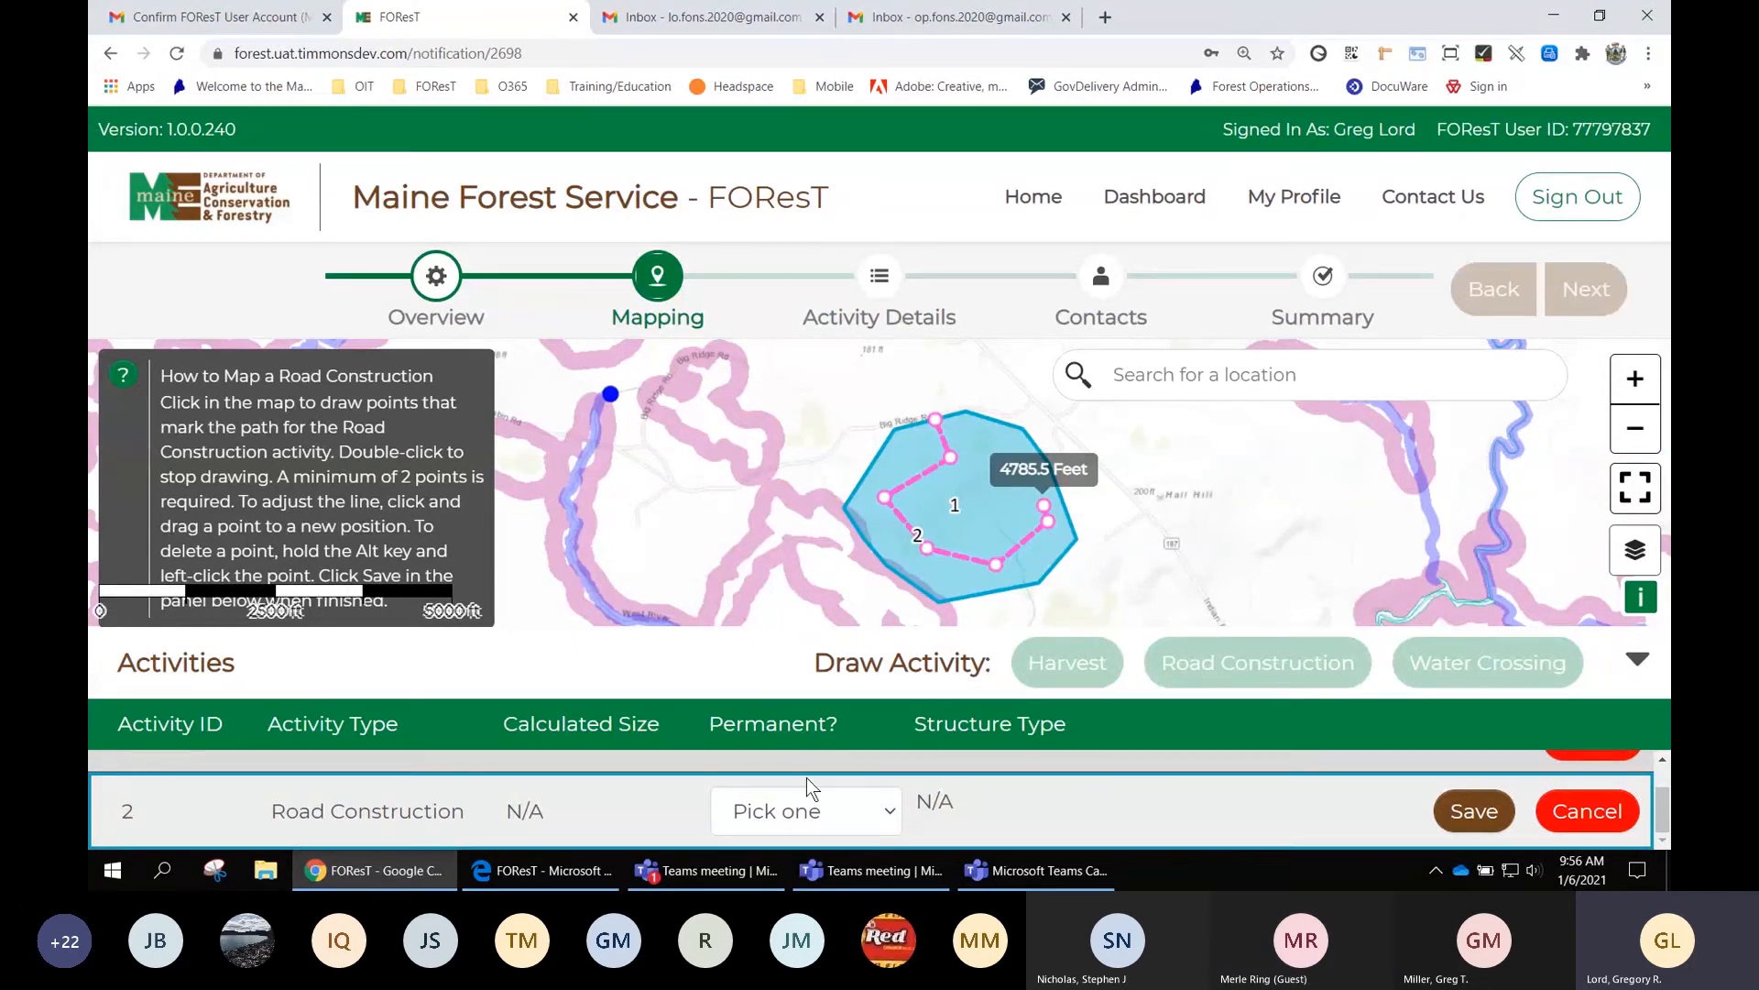
# Mark road construction 2 as Permanent and save it at 4,786 feet
pyautogui.click(837, 808)
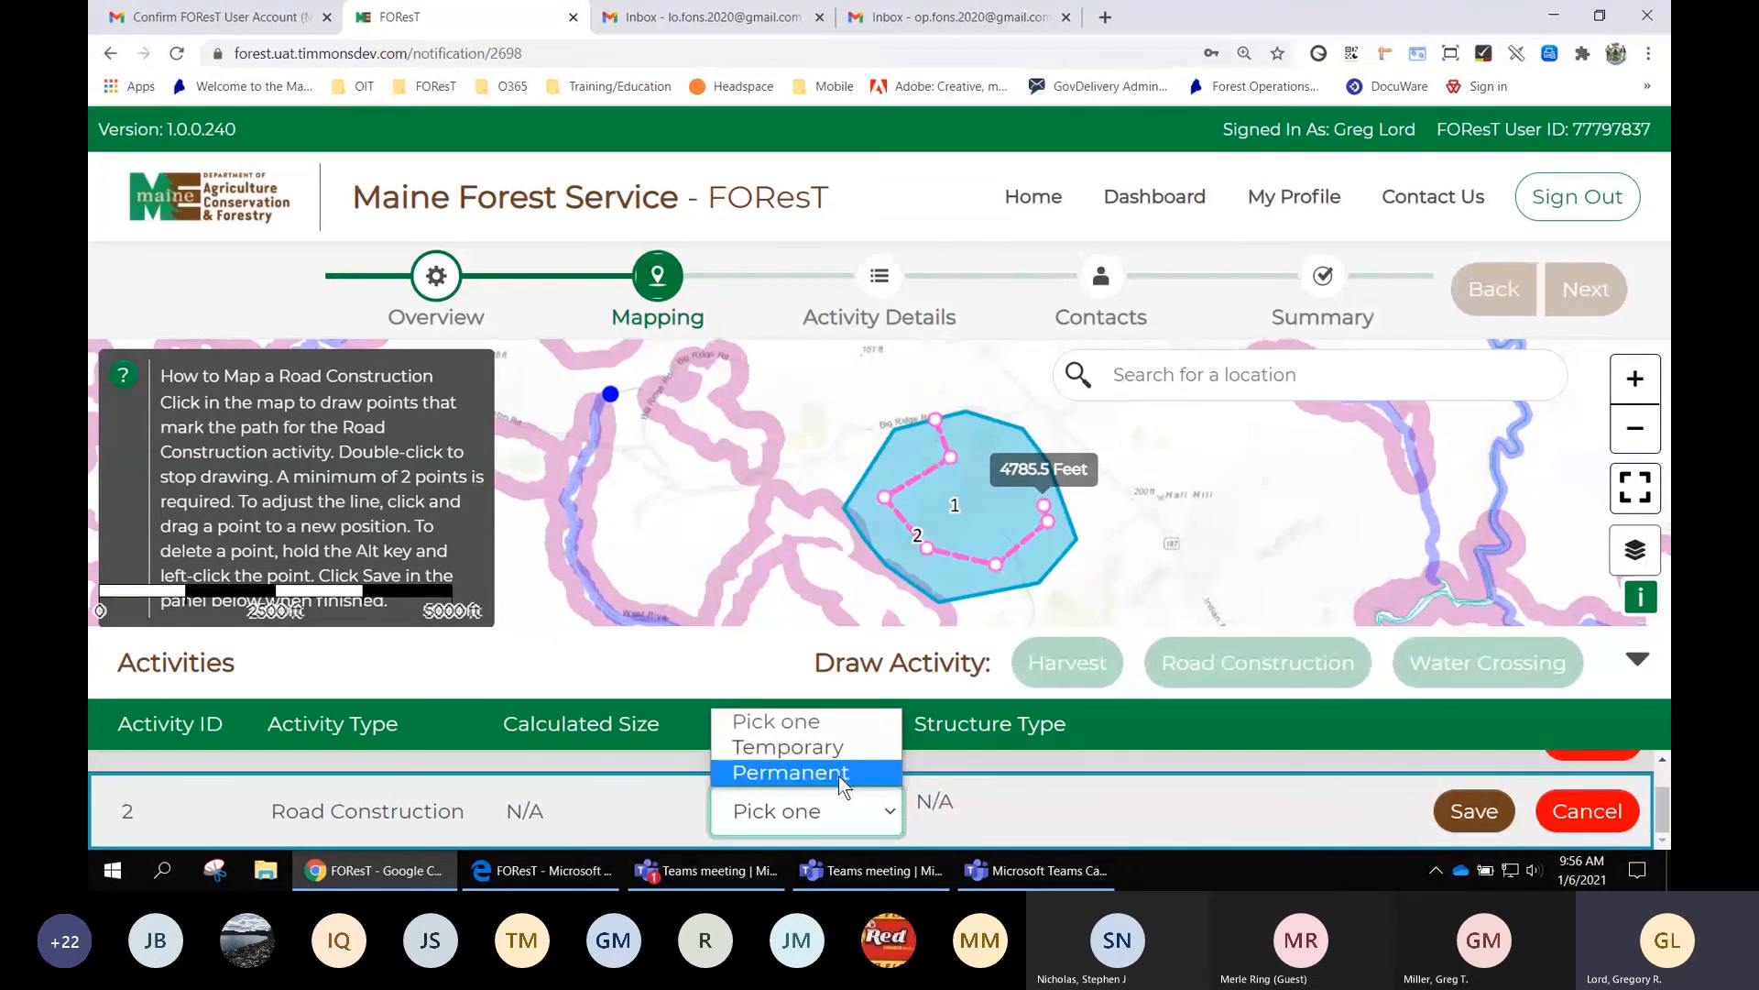
pyautogui.click(838, 775)
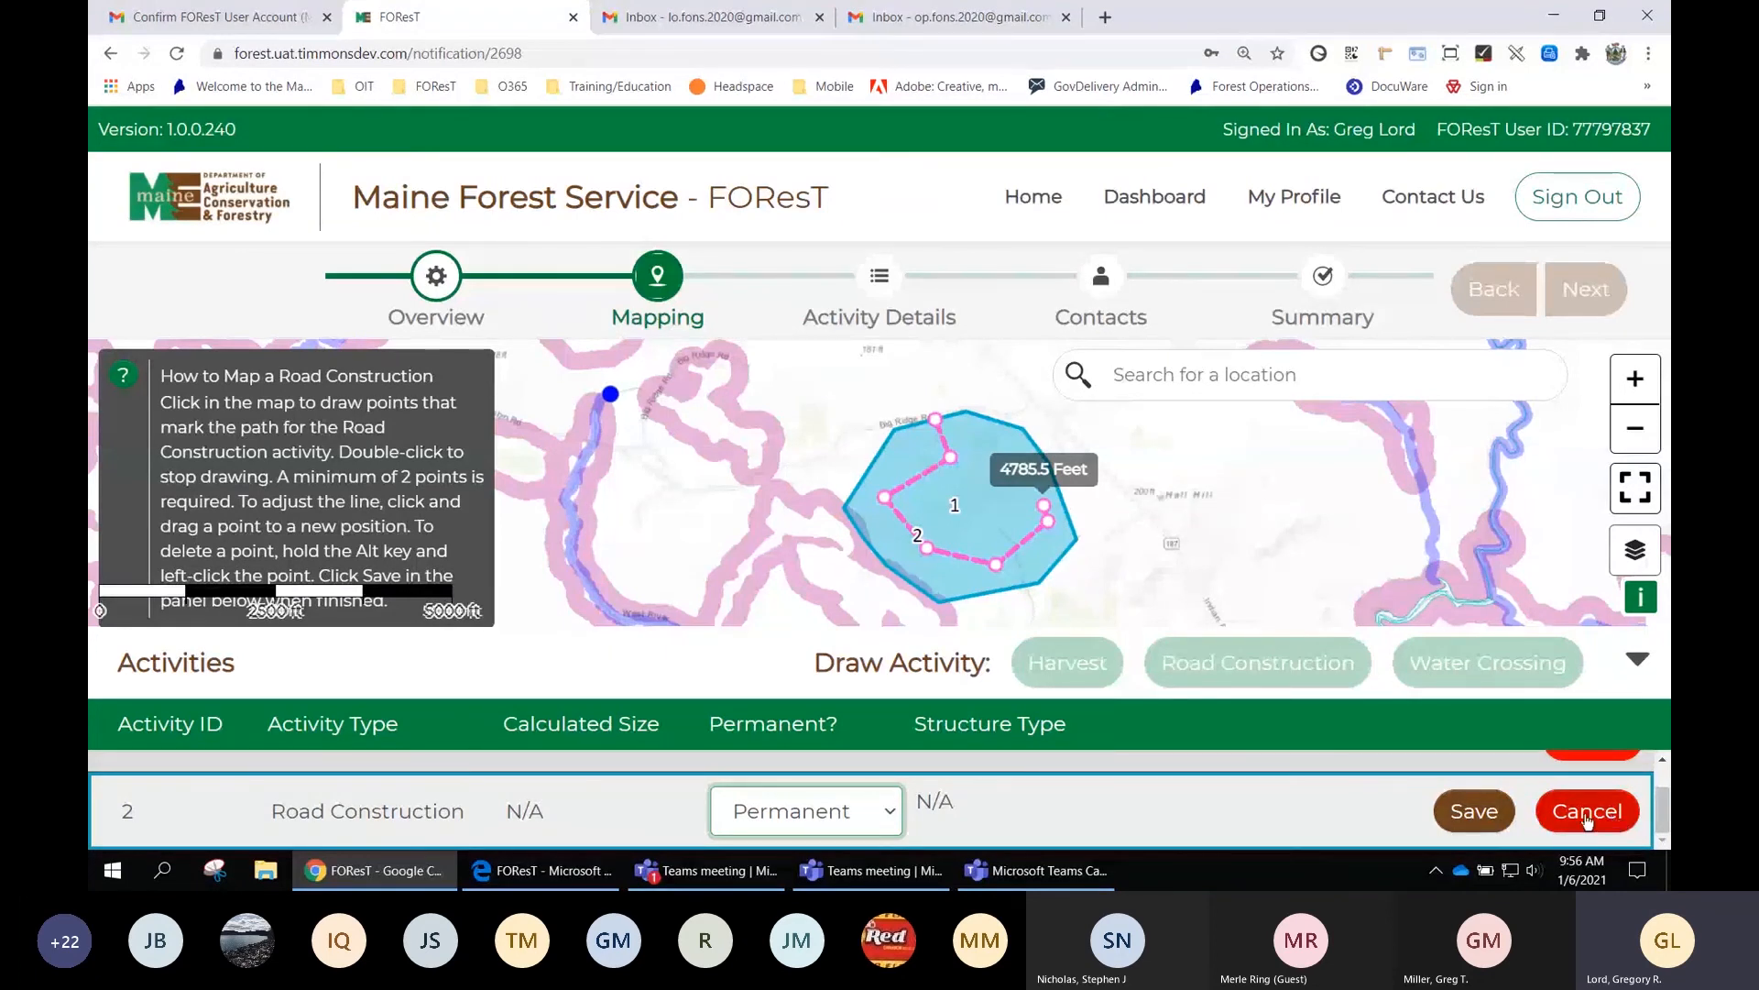
pyautogui.click(1481, 813)
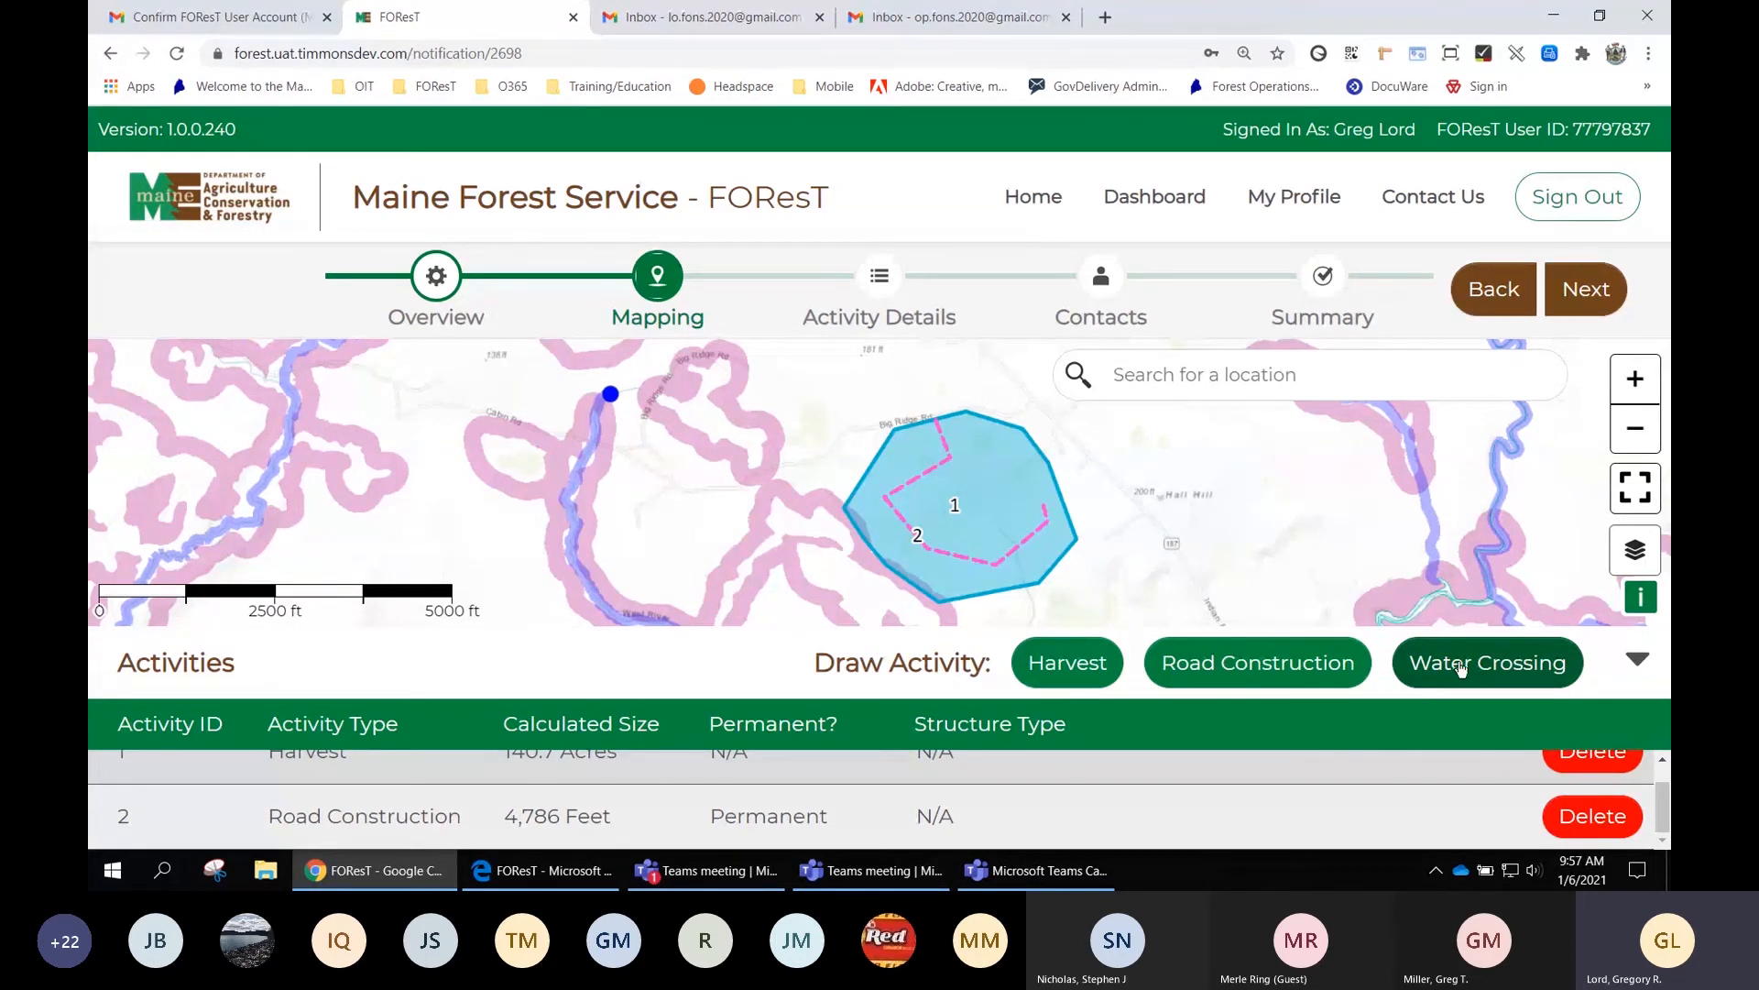
# Add Water Crossing 3 and position its point on the road inside the harvest area
pyautogui.click(1486, 674)
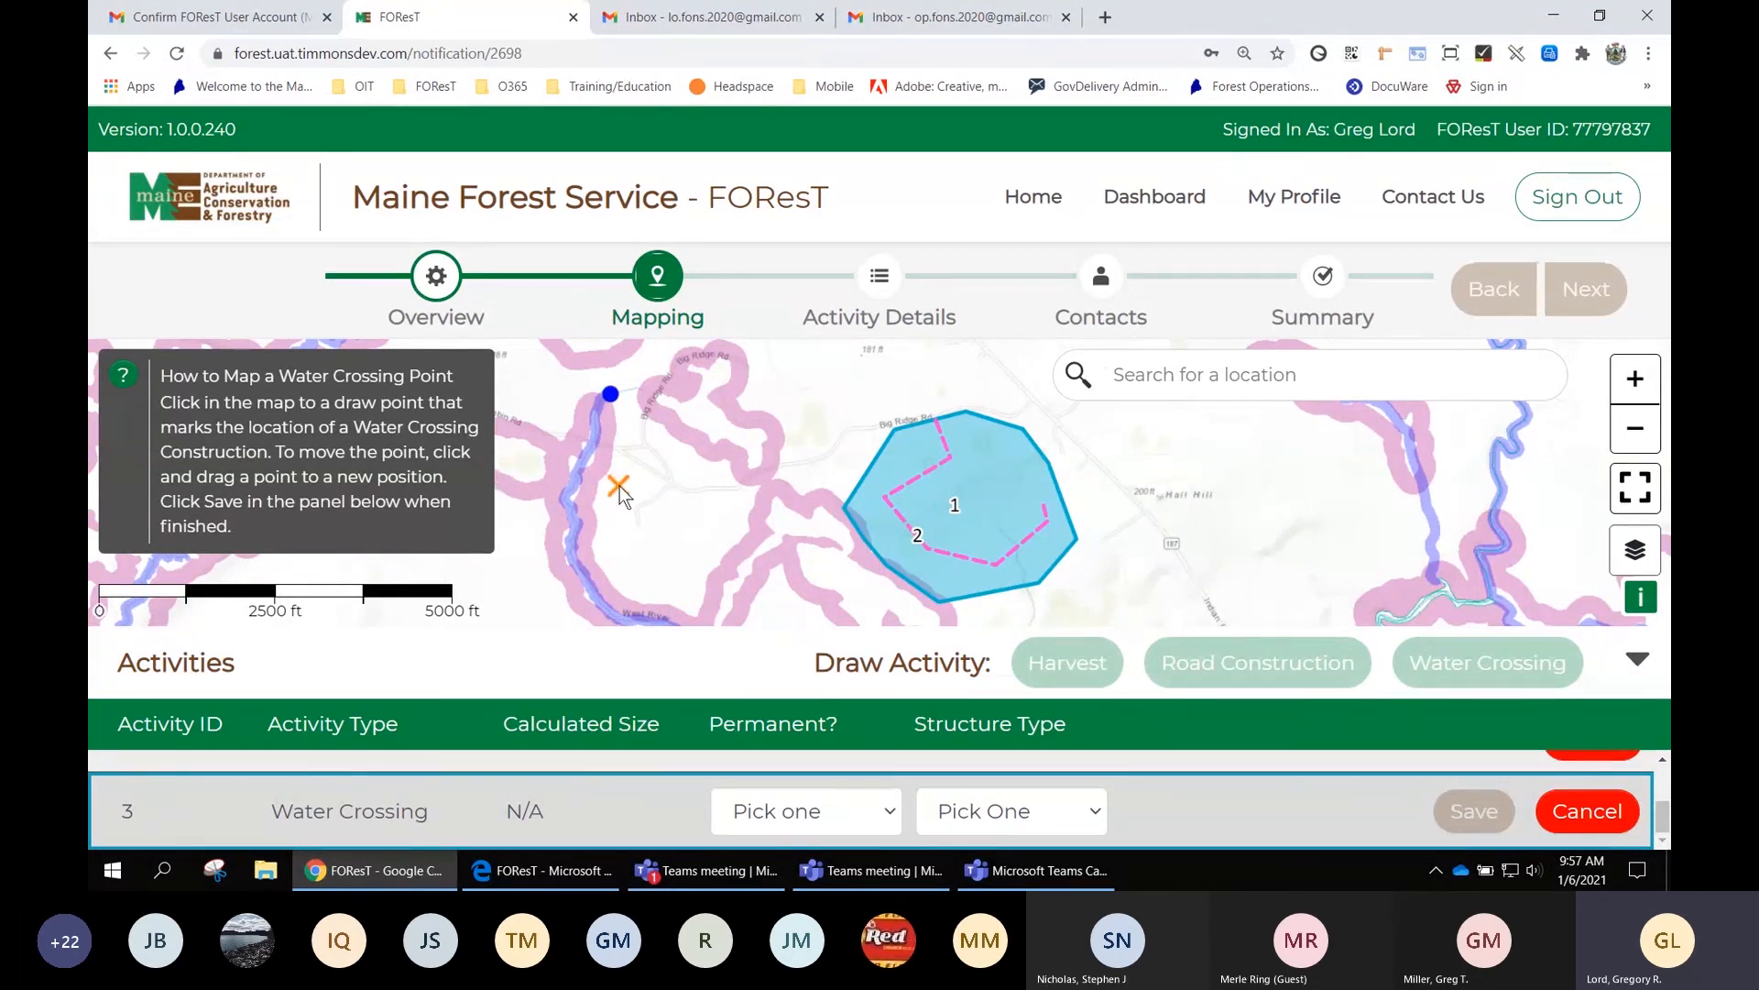
pyautogui.click(920, 477)
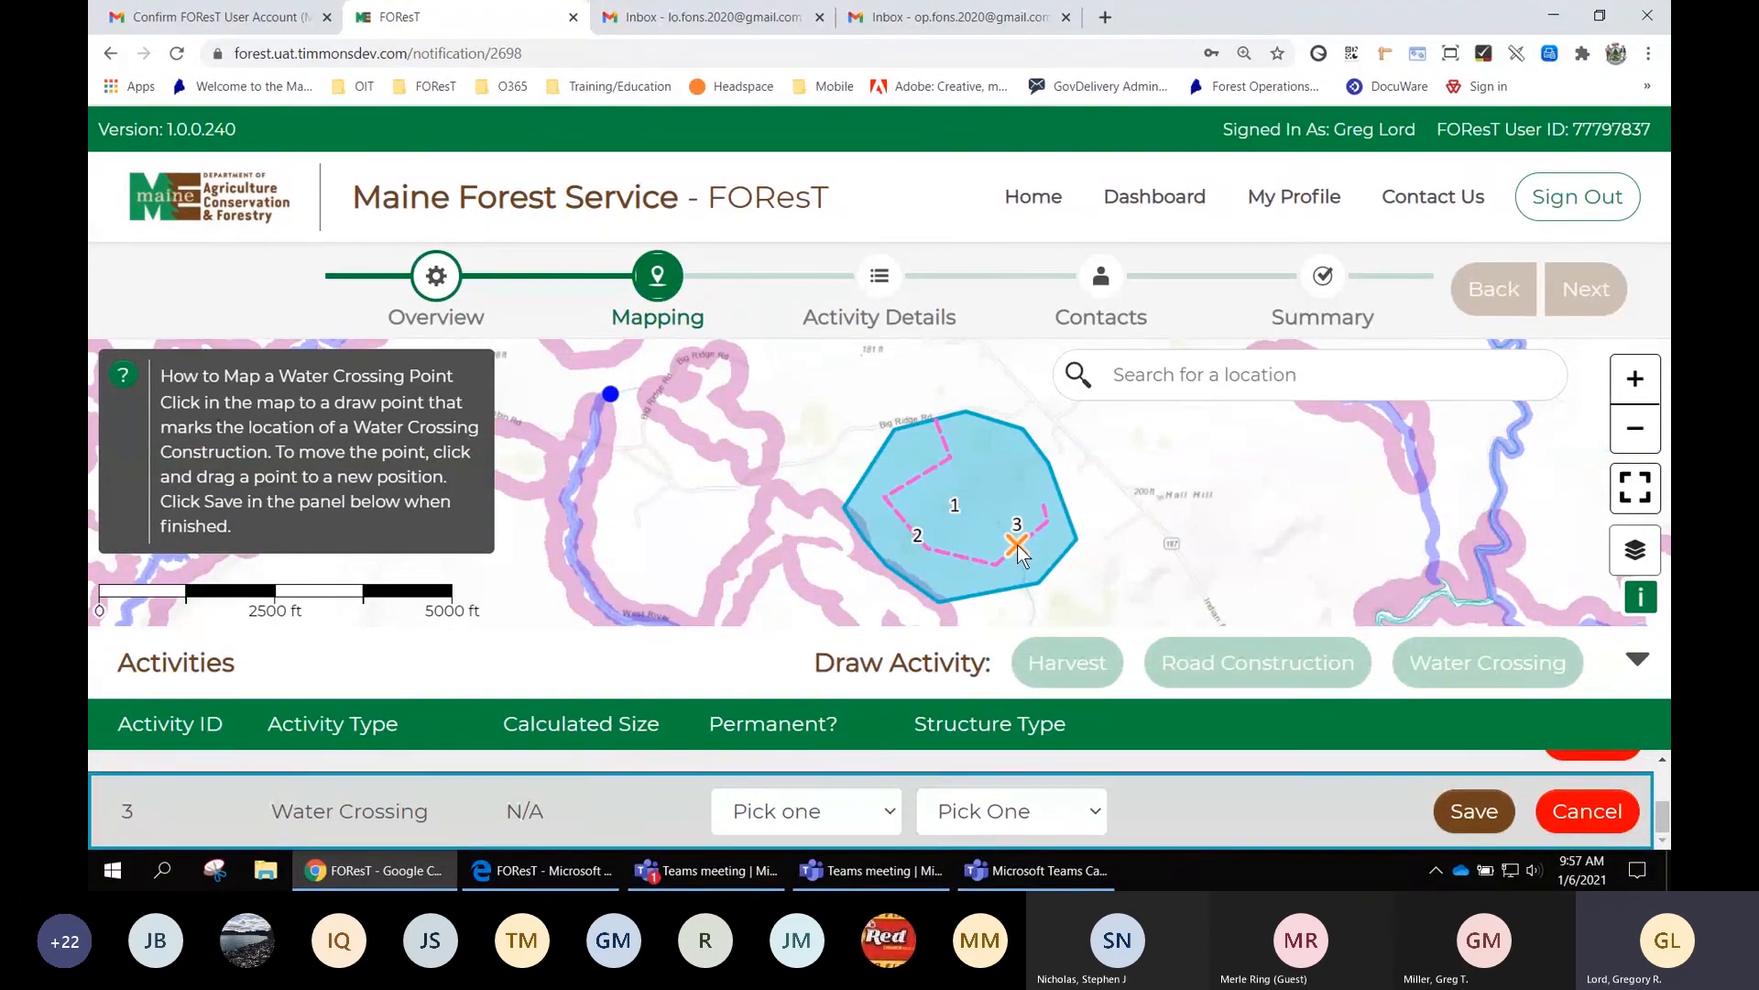
pyautogui.moveTo(1017, 545); pyautogui.dragTo(1021, 543)
# Set water crossing 3 to Permanent with structure type Road Crossing and save it
pyautogui.click(814, 808)
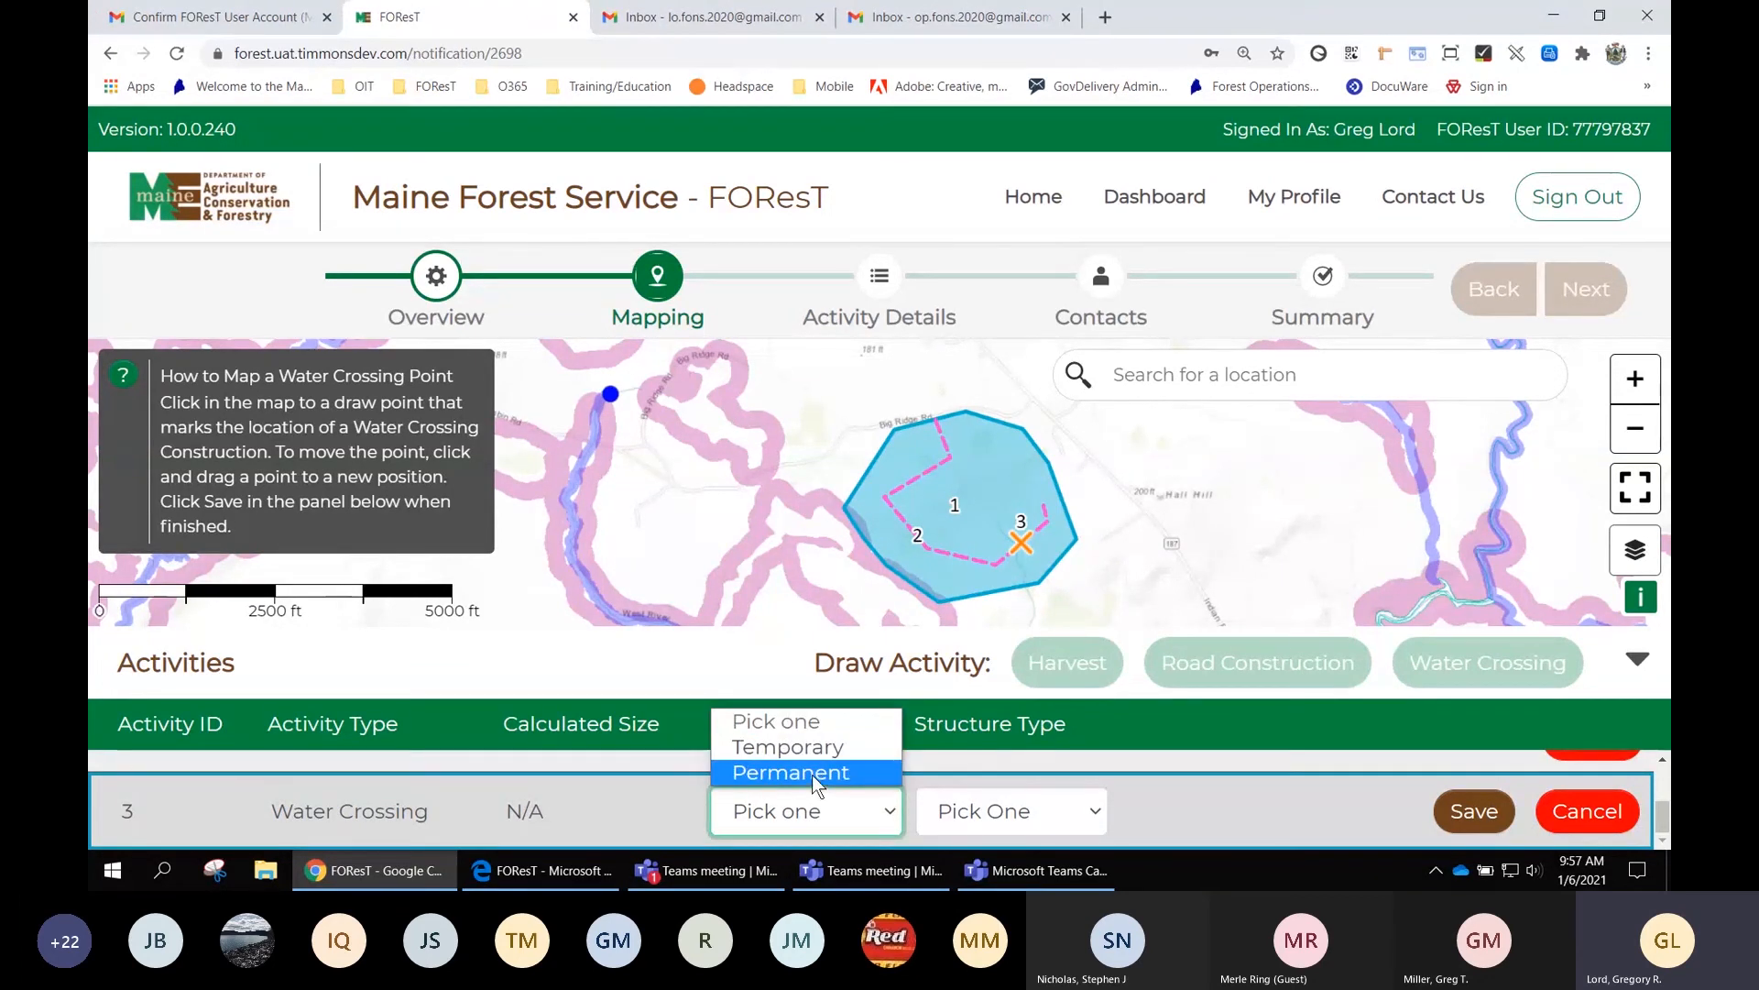
pyautogui.click(812, 773)
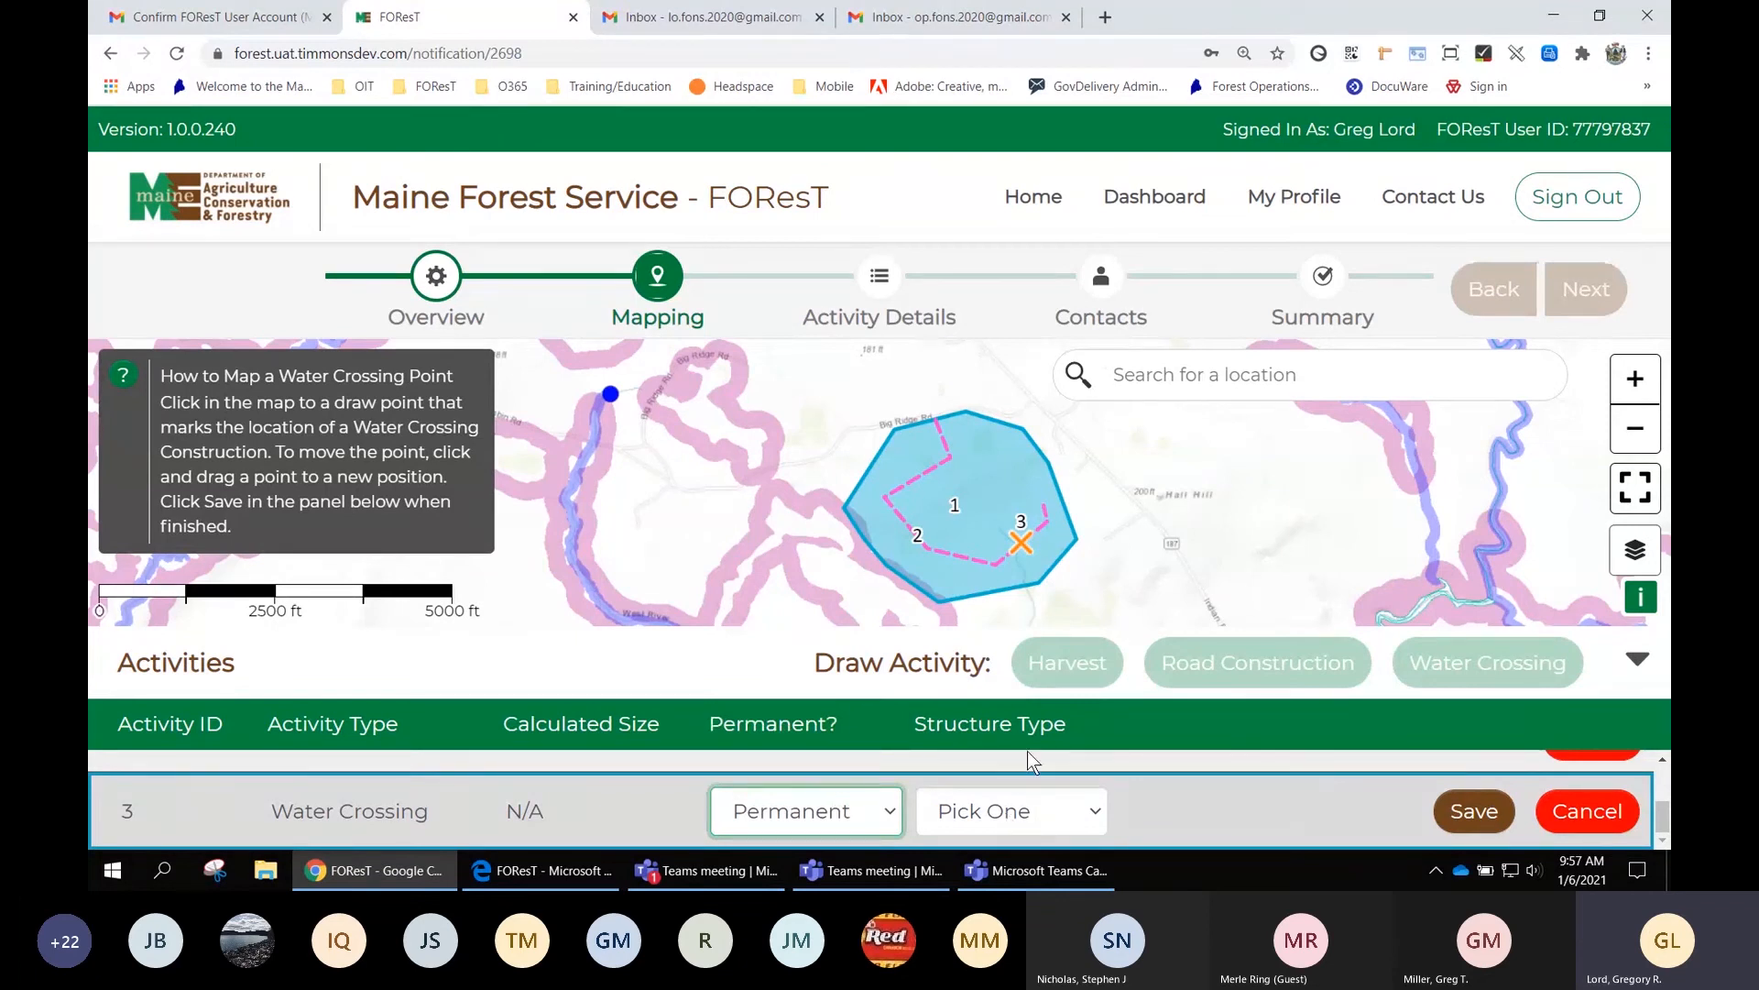
pyautogui.click(1011, 819)
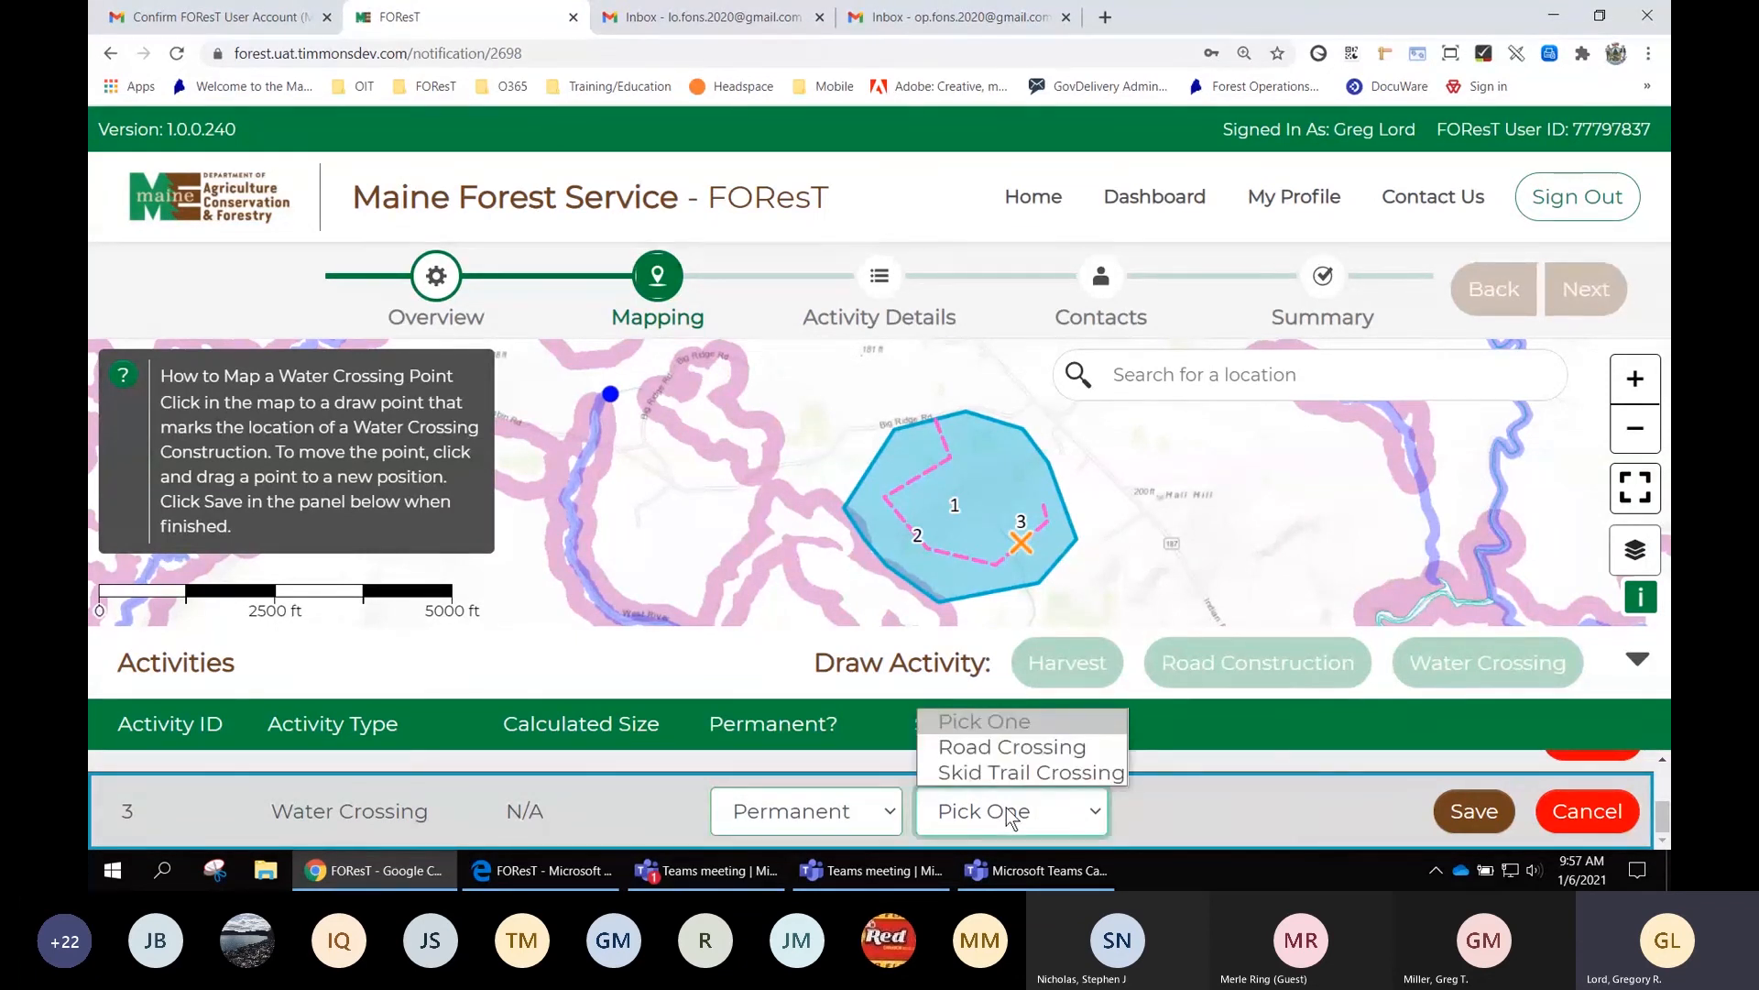
pyautogui.click(1013, 757)
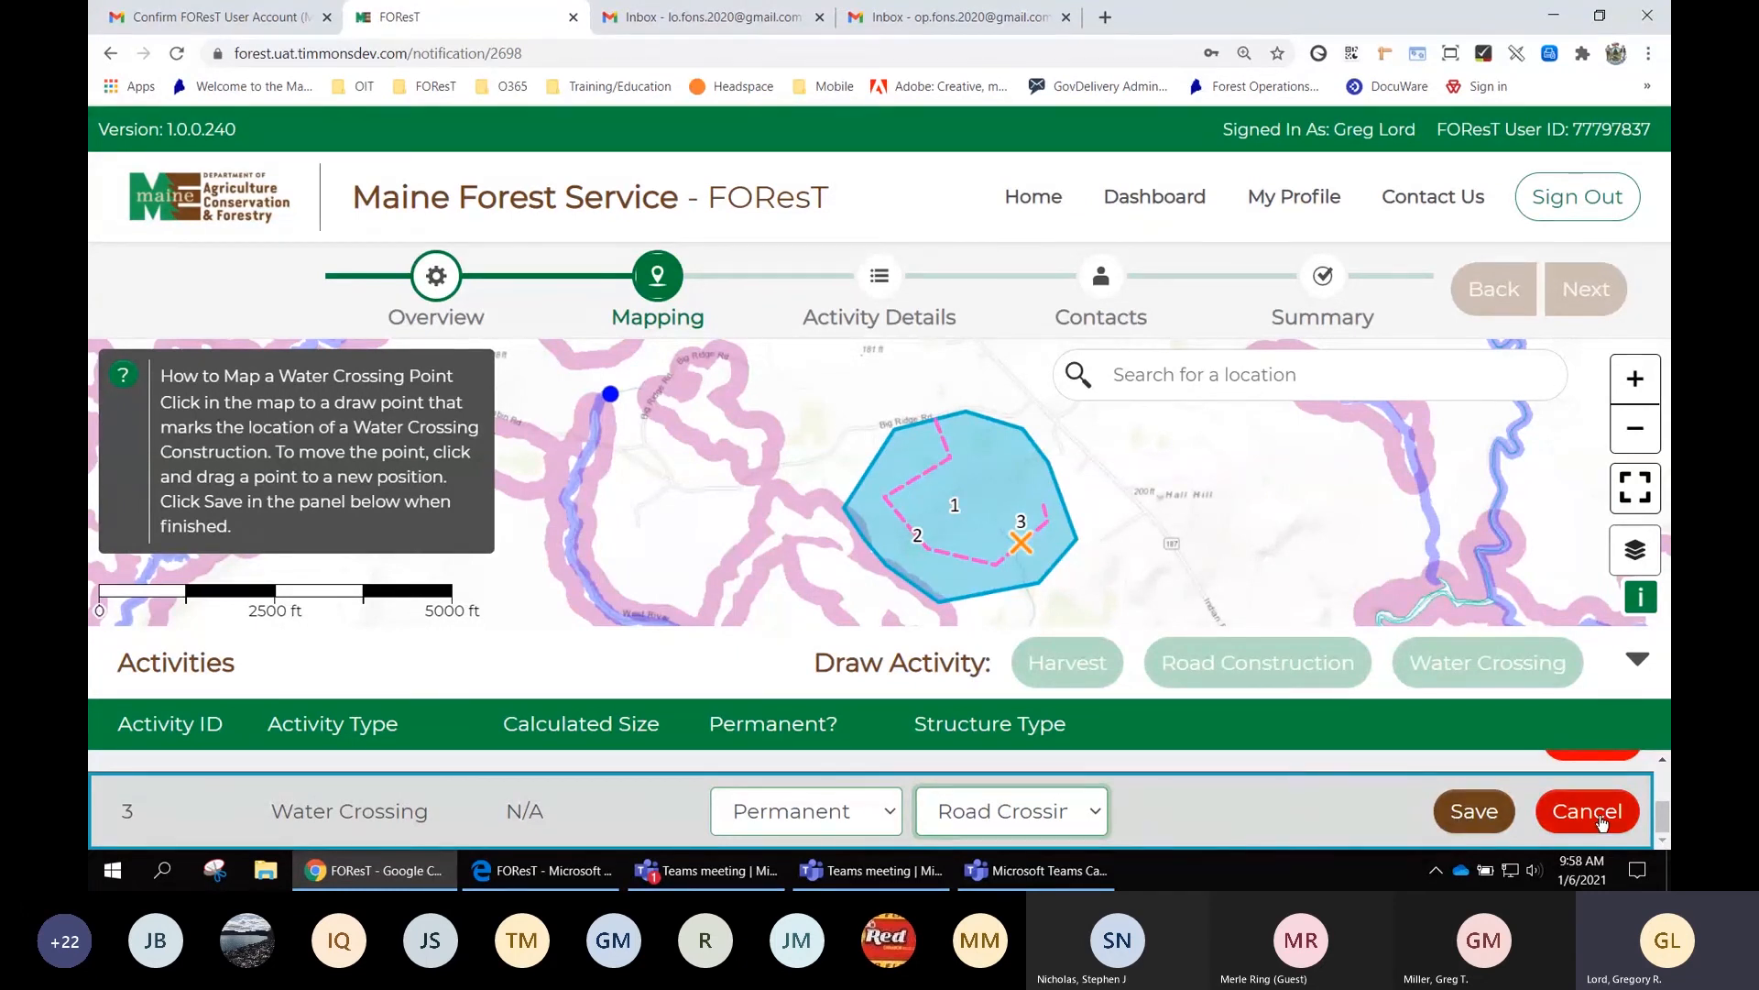
pyautogui.click(1475, 811)
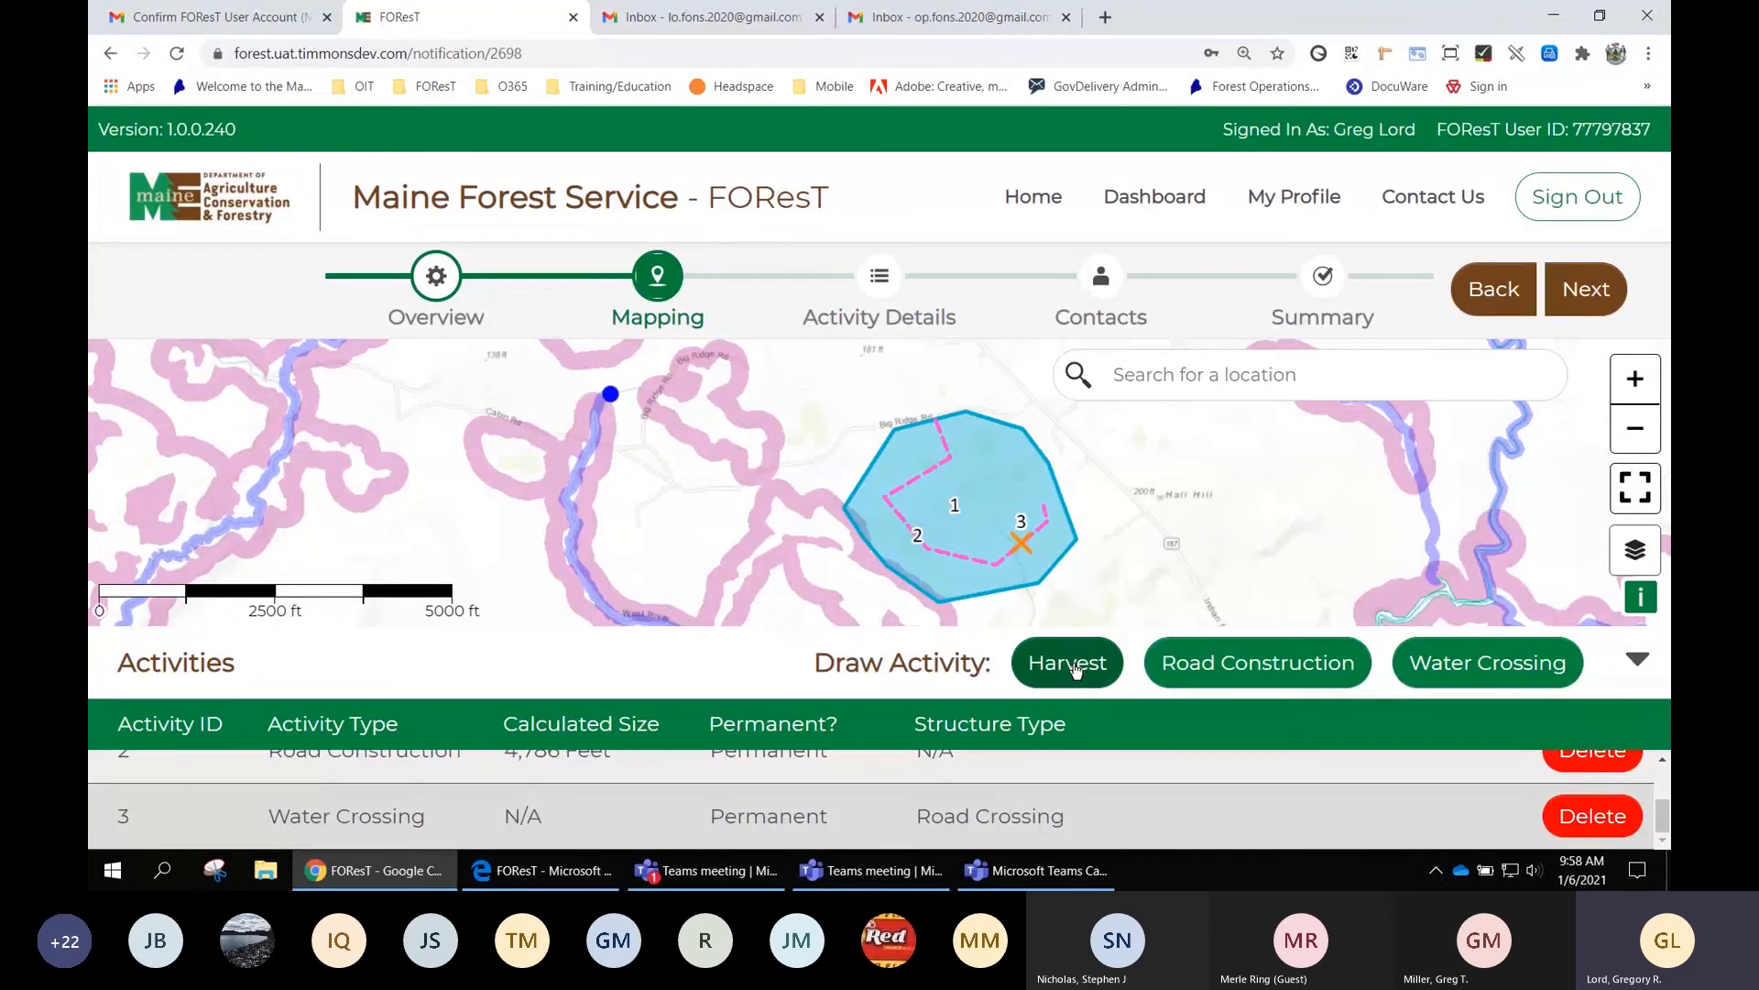
# Draw and save an 80.6-acre test harvest polygon south of the first harvest, then zoom out
pyautogui.moveTo(1076, 595); pyautogui.dragTo(1004, 444)
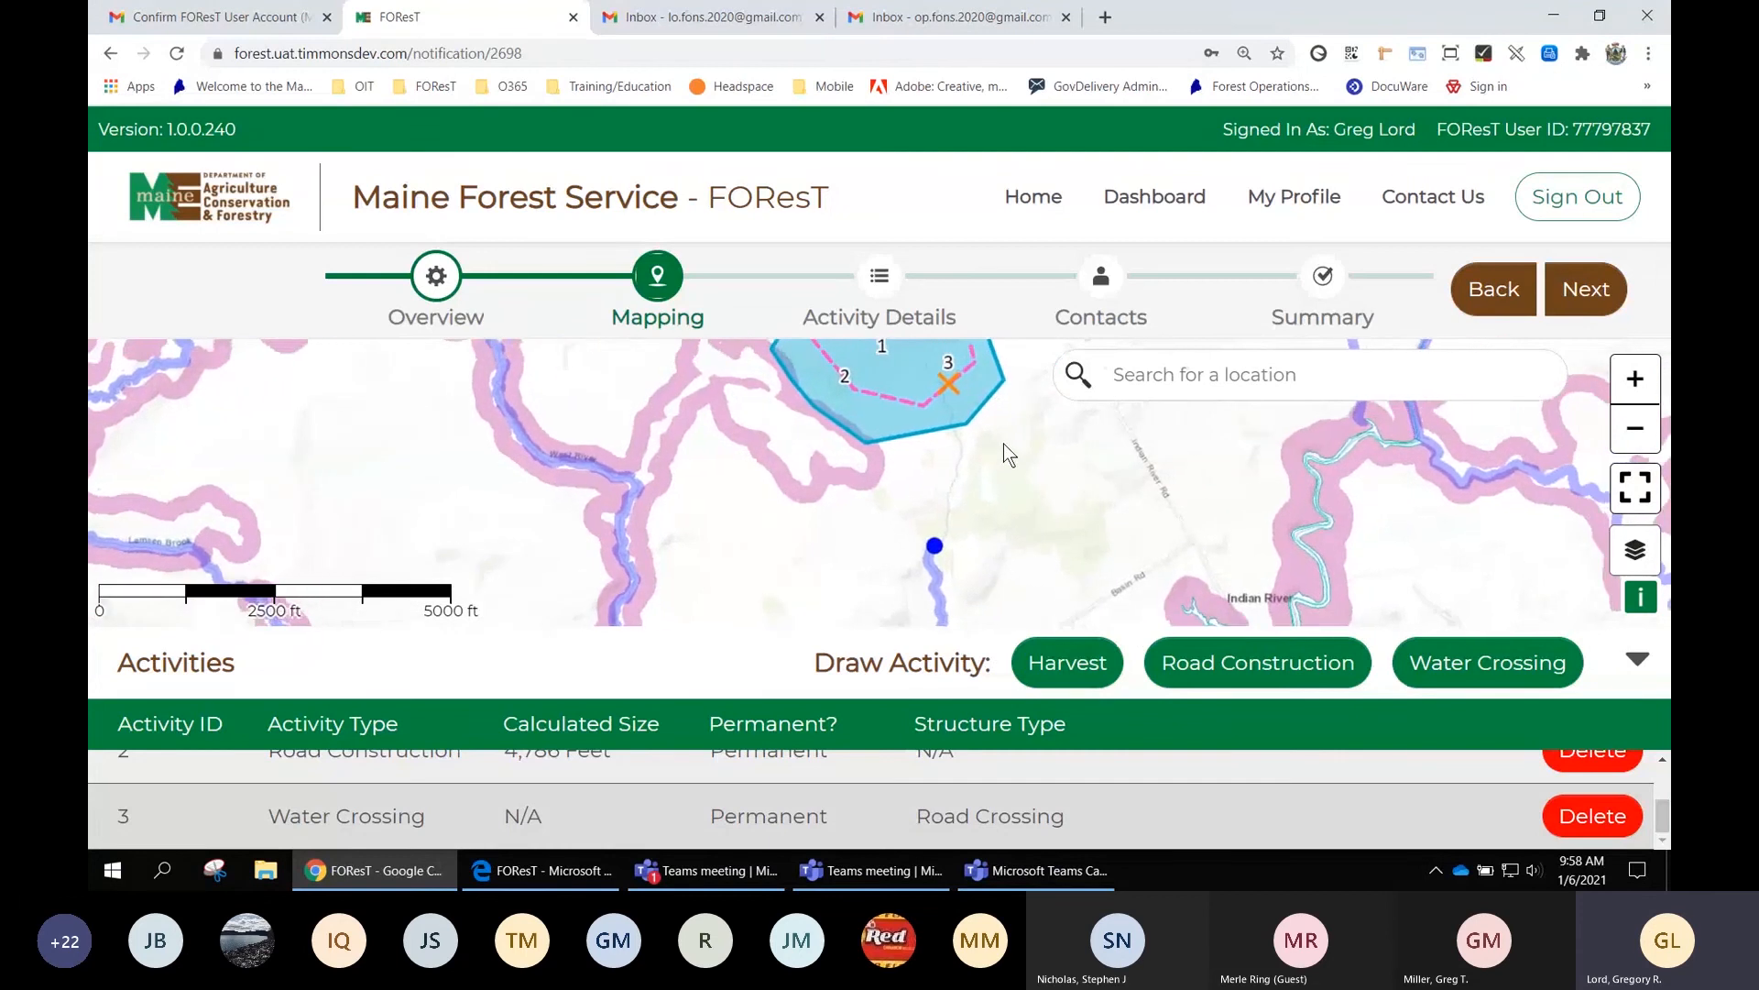
pyautogui.click(1071, 663)
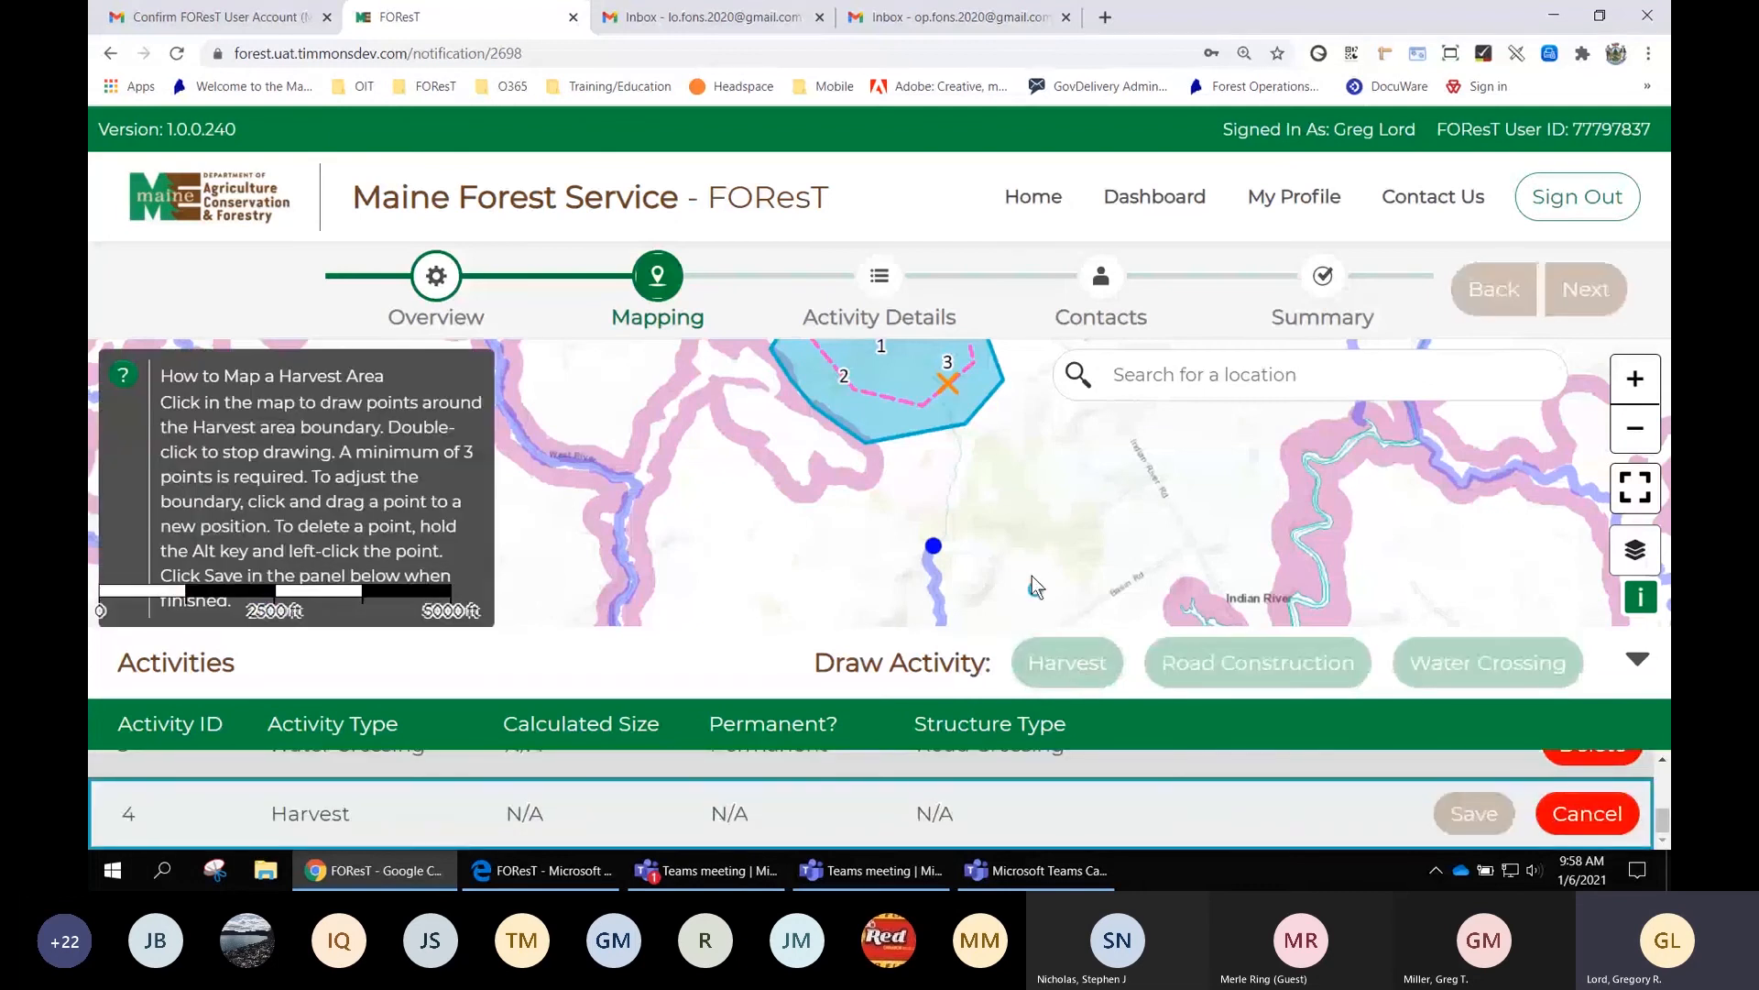
pyautogui.click(1033, 458)
pyautogui.click(1100, 562)
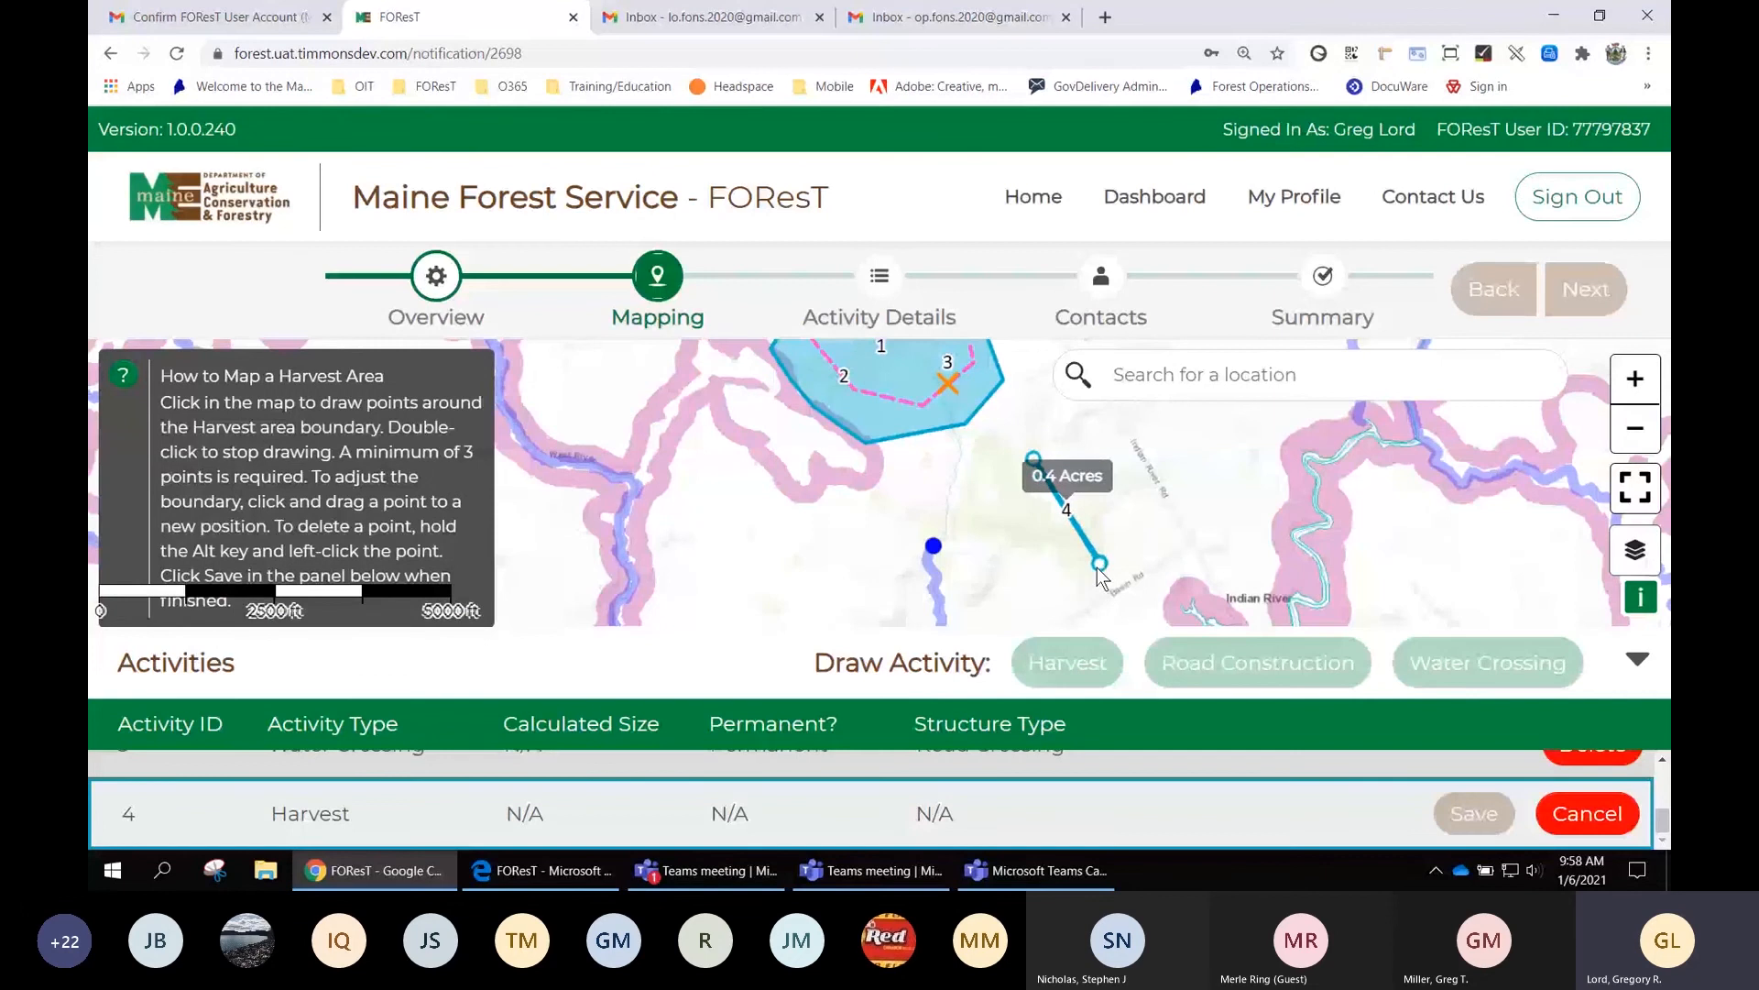
pyautogui.doubleClick(1009, 597)
pyautogui.moveTo(1008, 597); pyautogui.dragTo(887, 537)
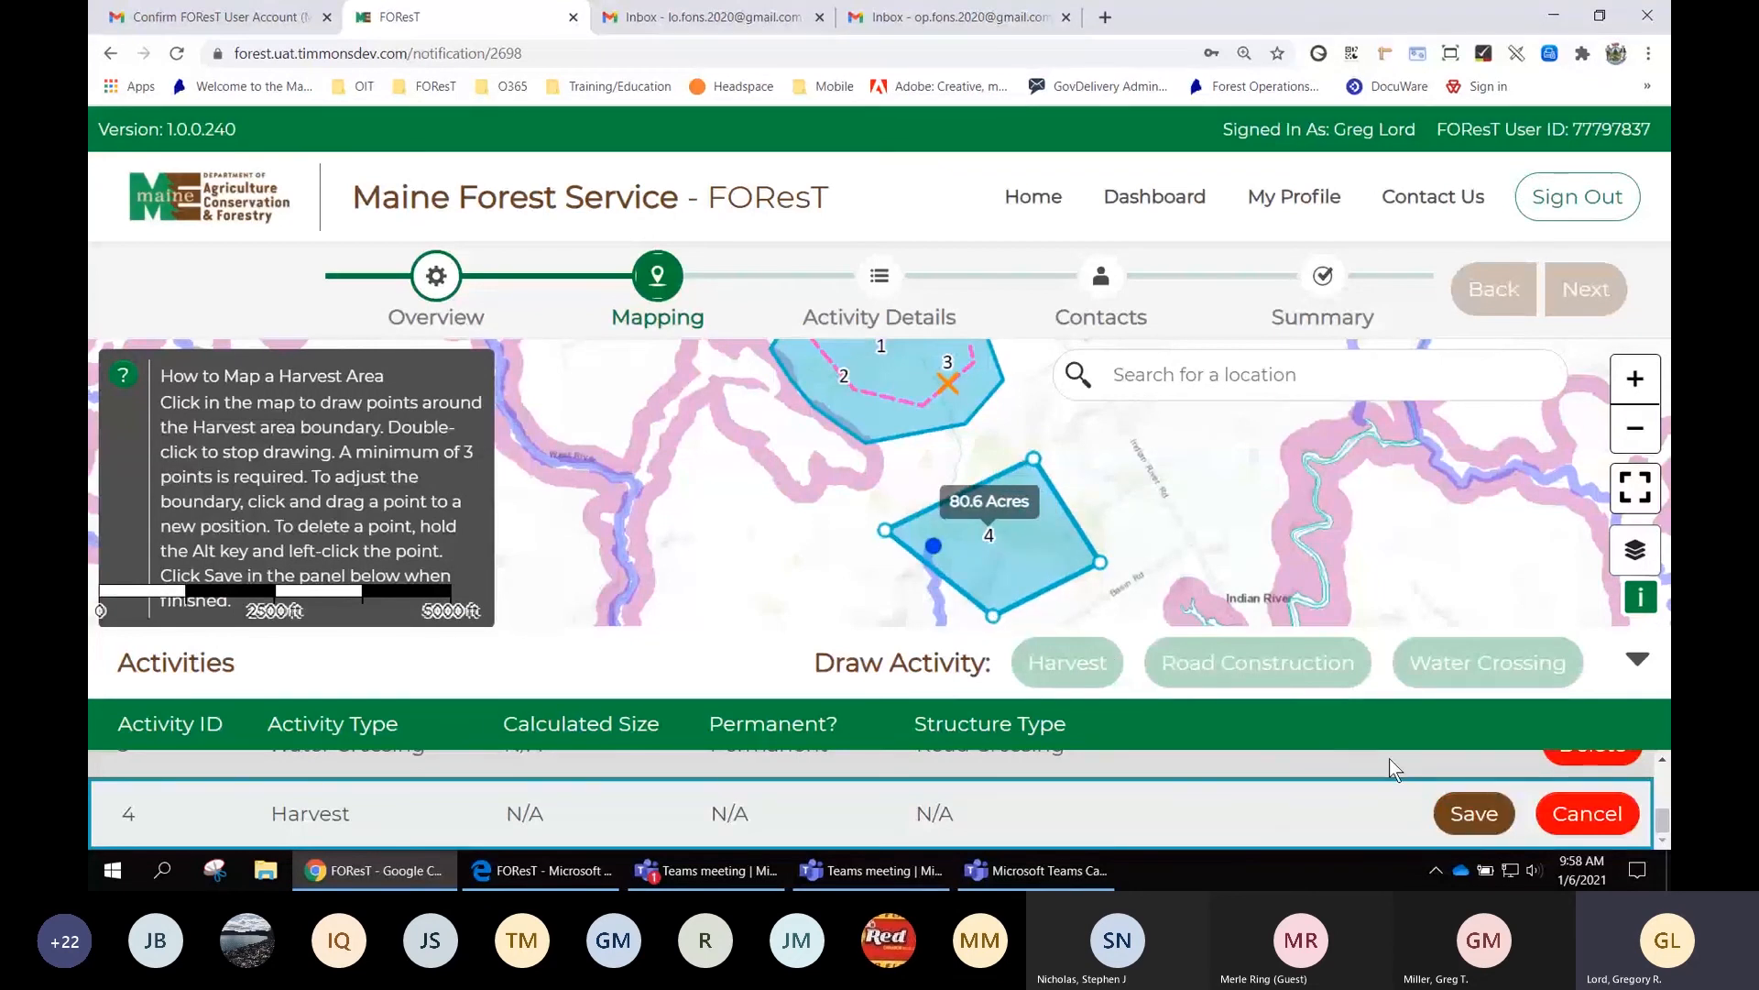
pyautogui.click(1483, 819)
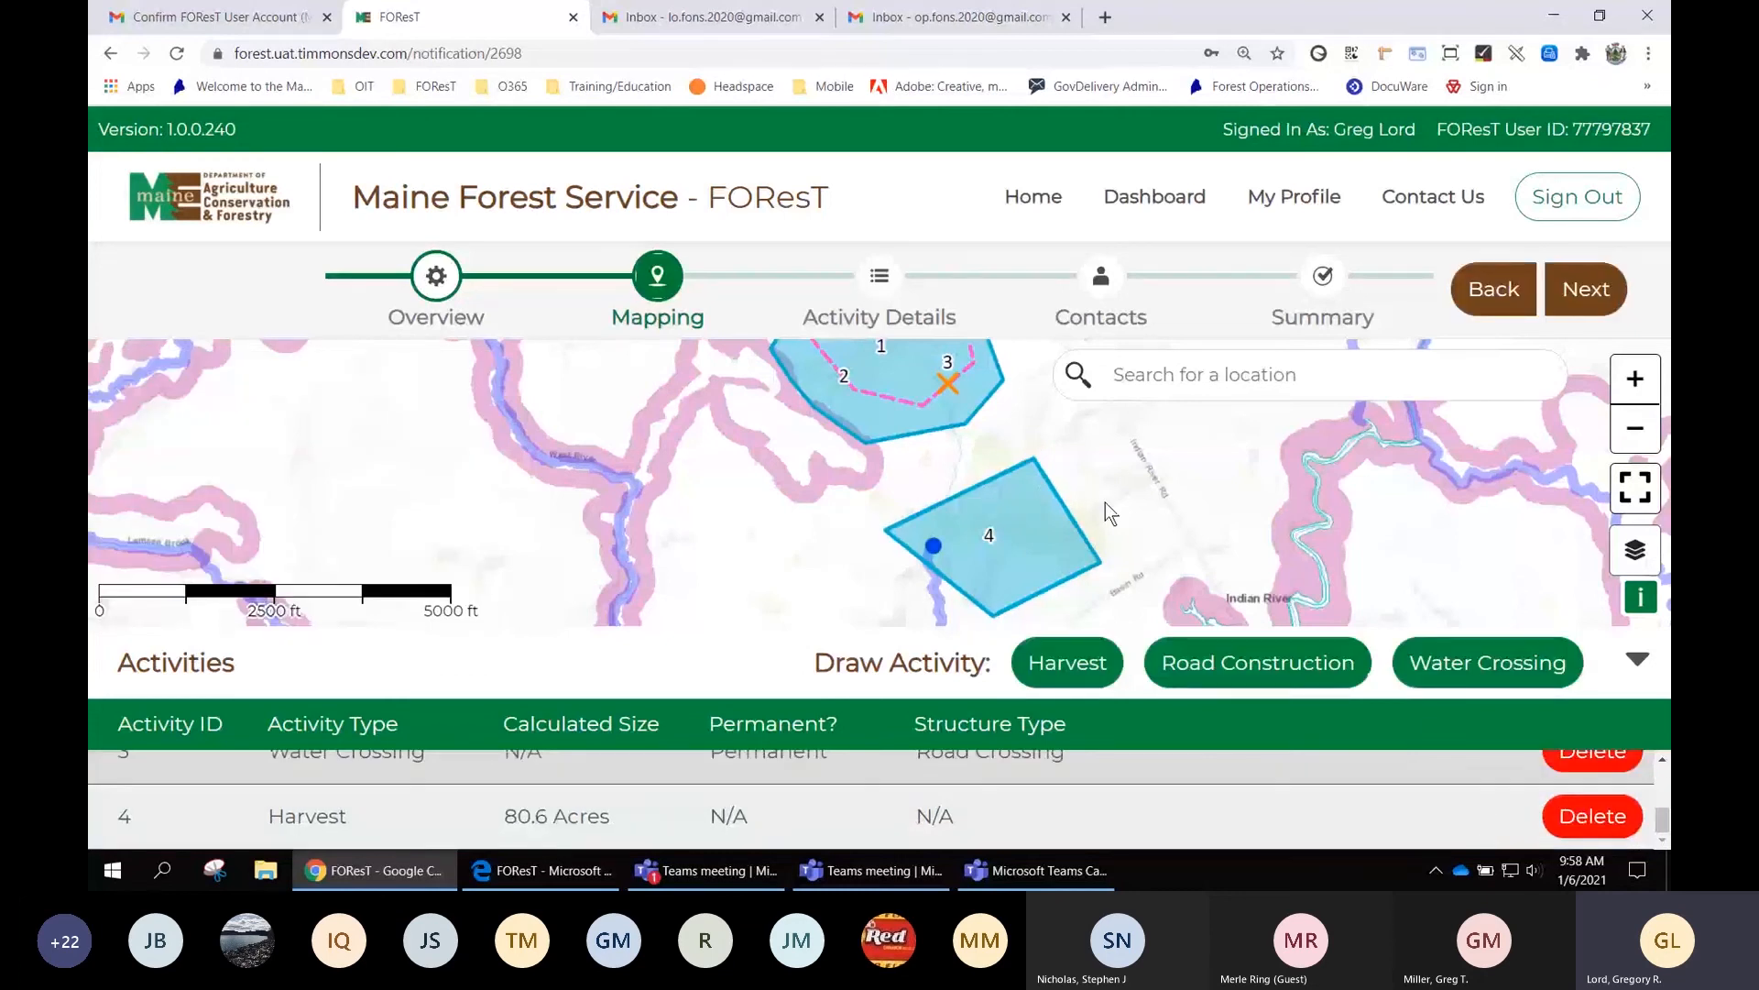
pyautogui.click(1642, 438)
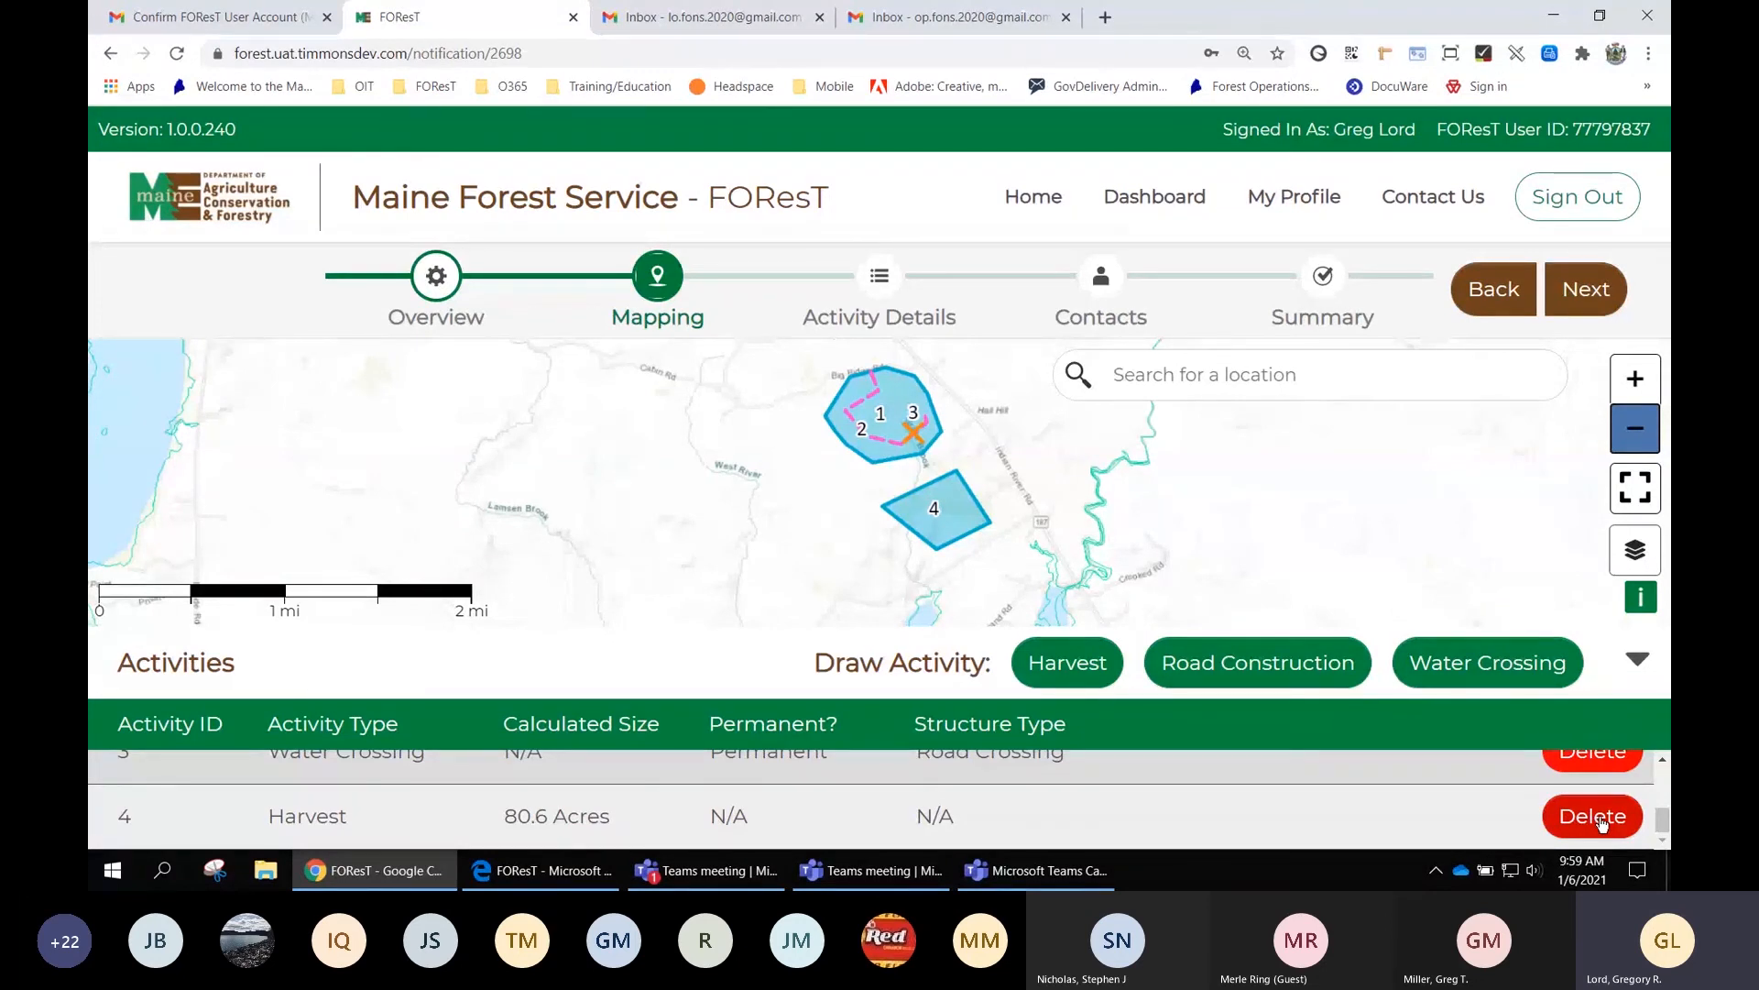
# Delete the Harvest 4 activity and confirm with Yes
pyautogui.click(1600, 820)
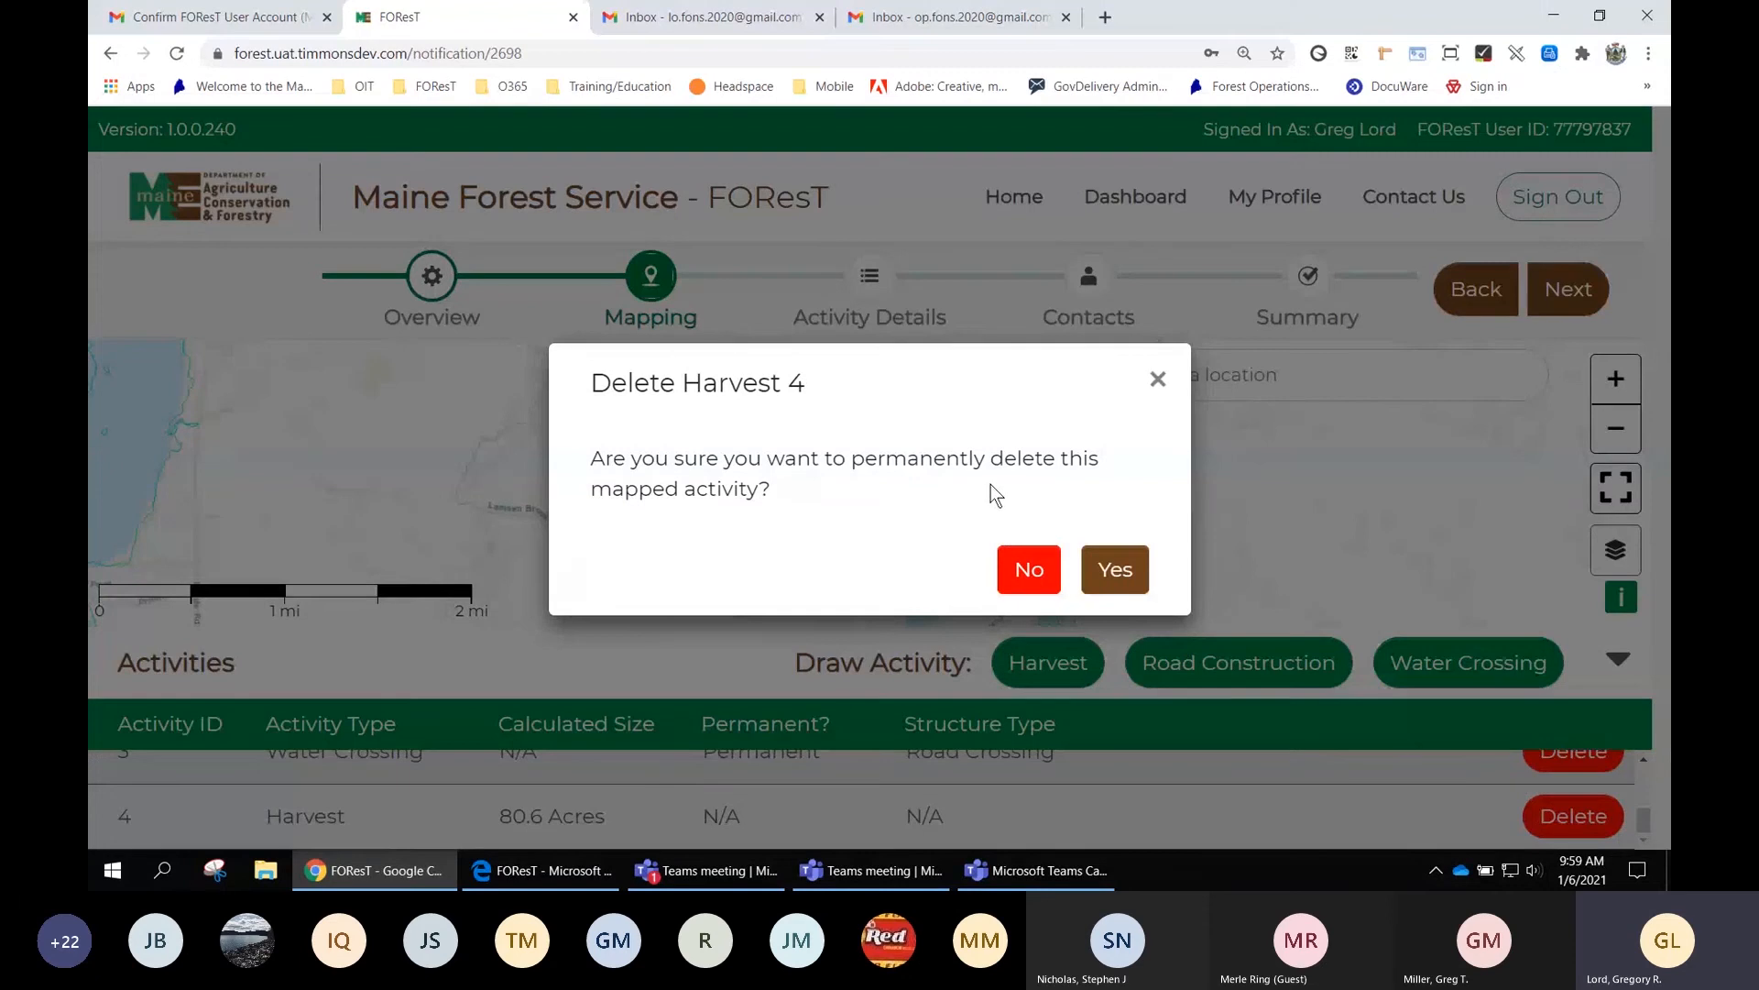
pyautogui.click(1129, 572)
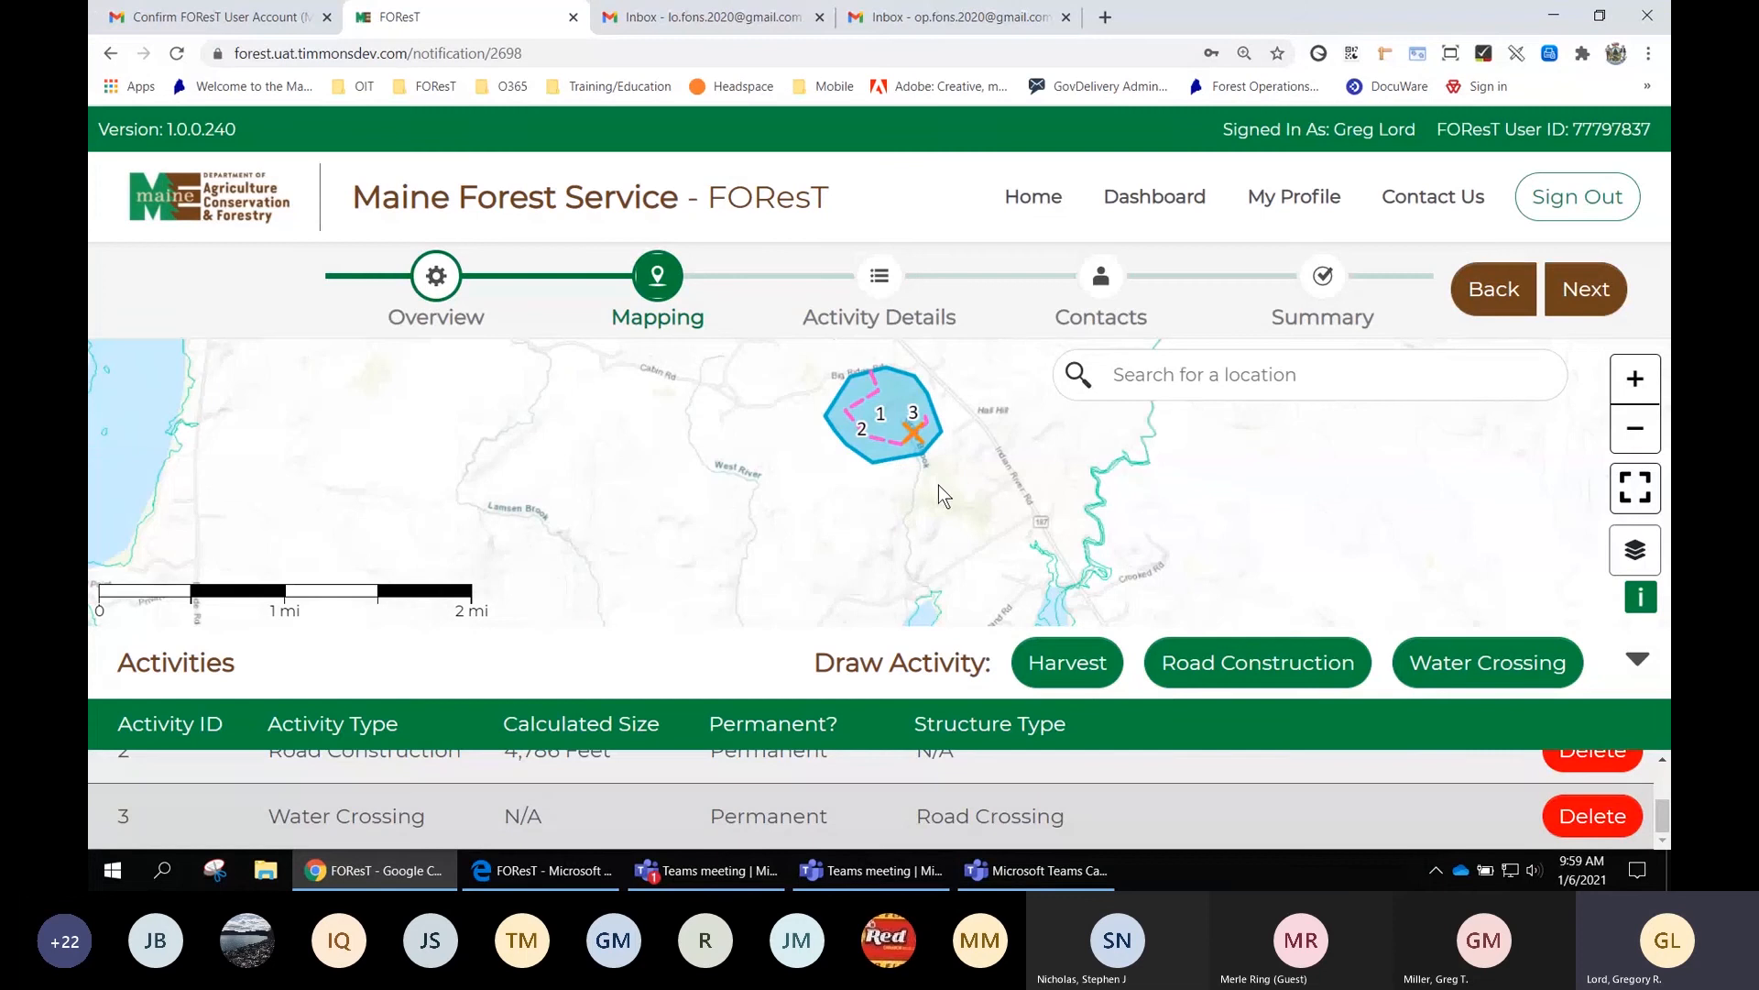
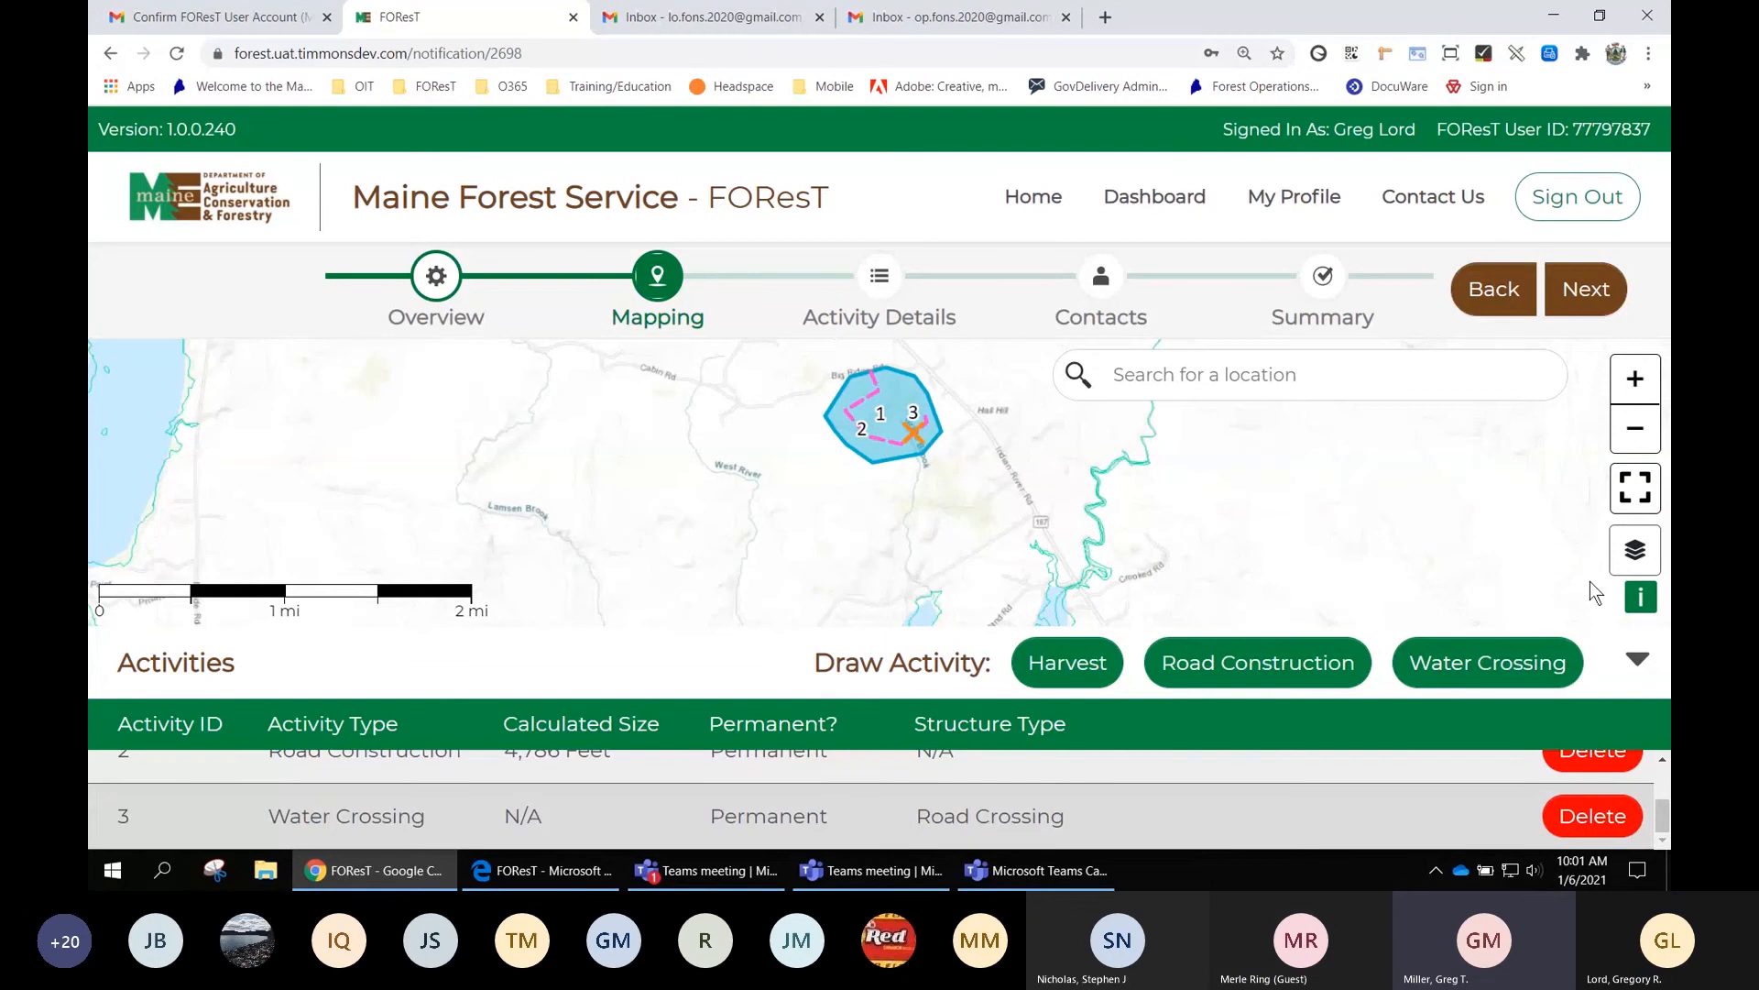
# Switch the map basemap to Imagery, recentre on the activity area, and advance to Activity Details
pyautogui.click(1630, 552)
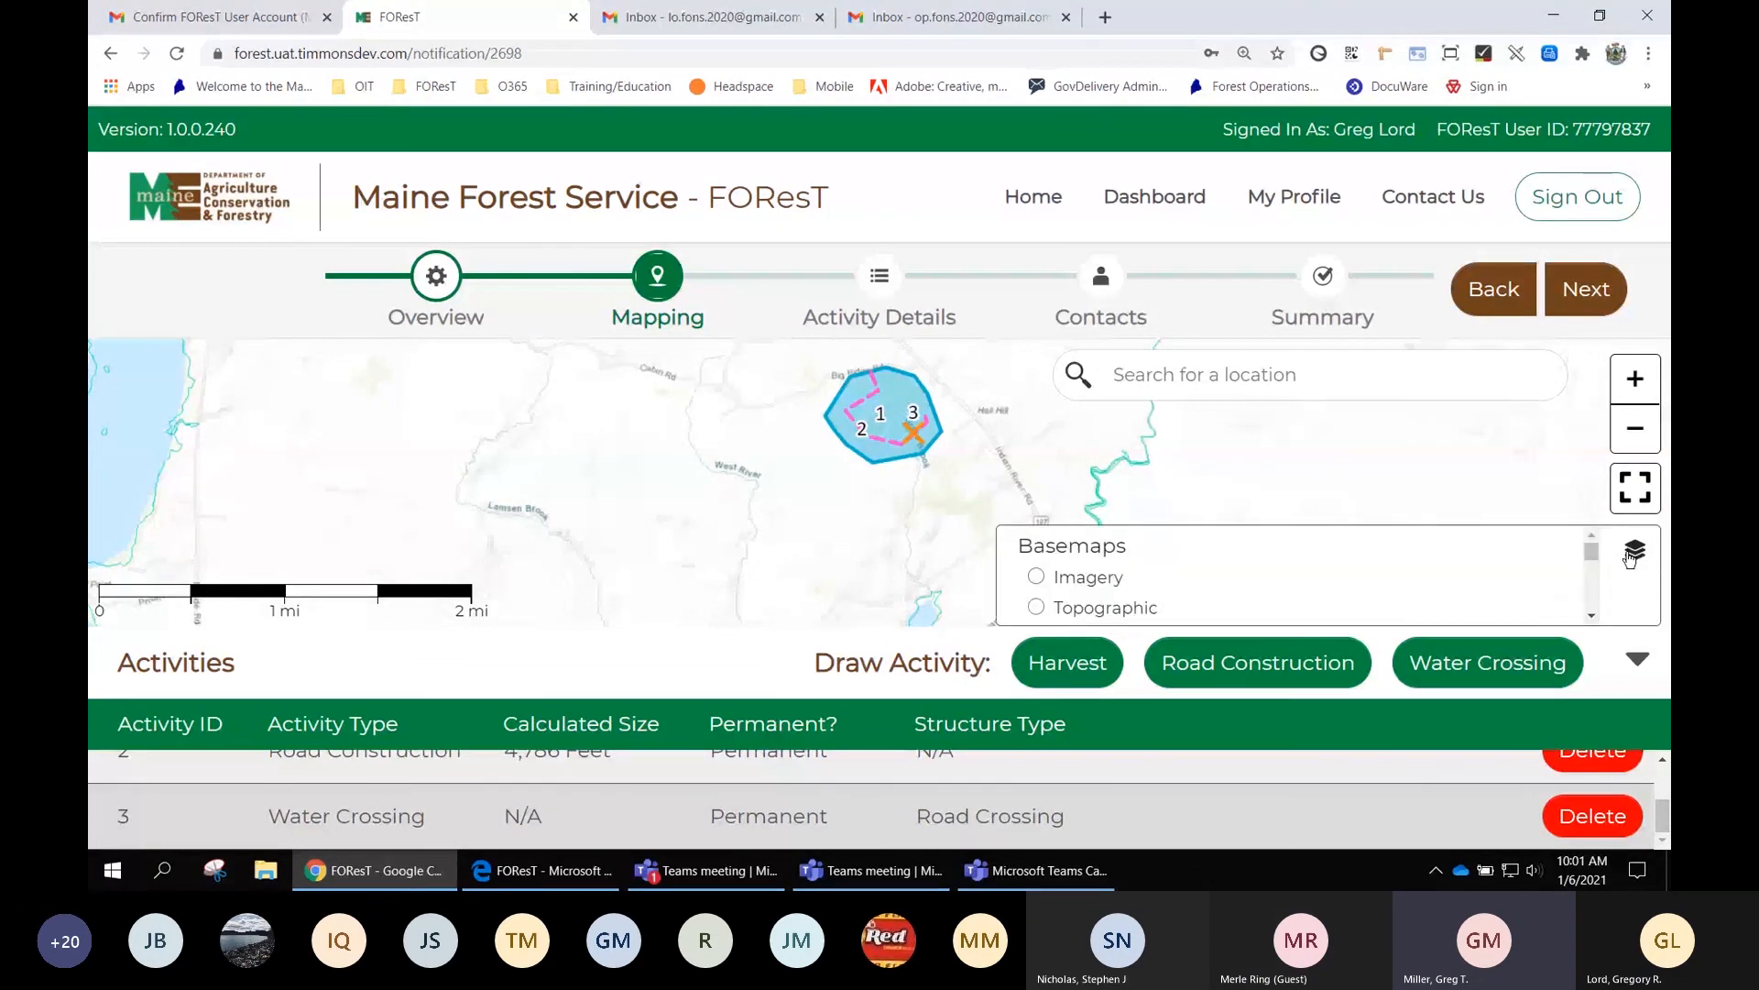
pyautogui.click(1083, 579)
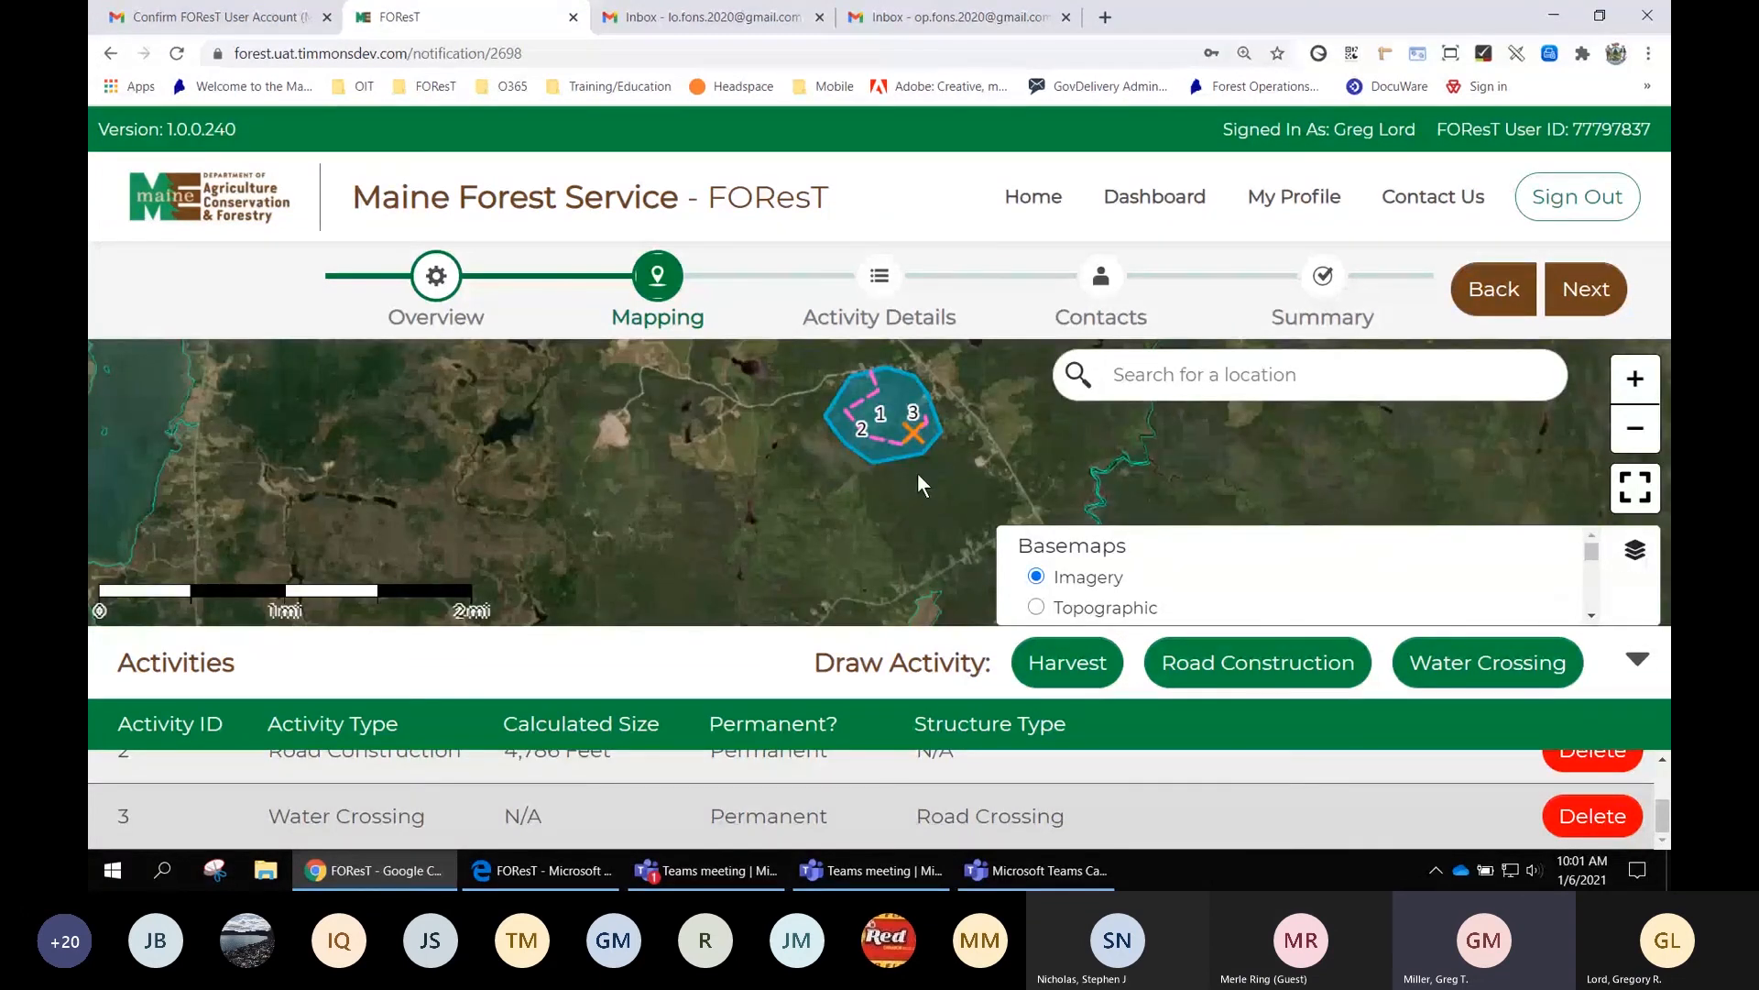
pyautogui.scroll(1, 912, 544)
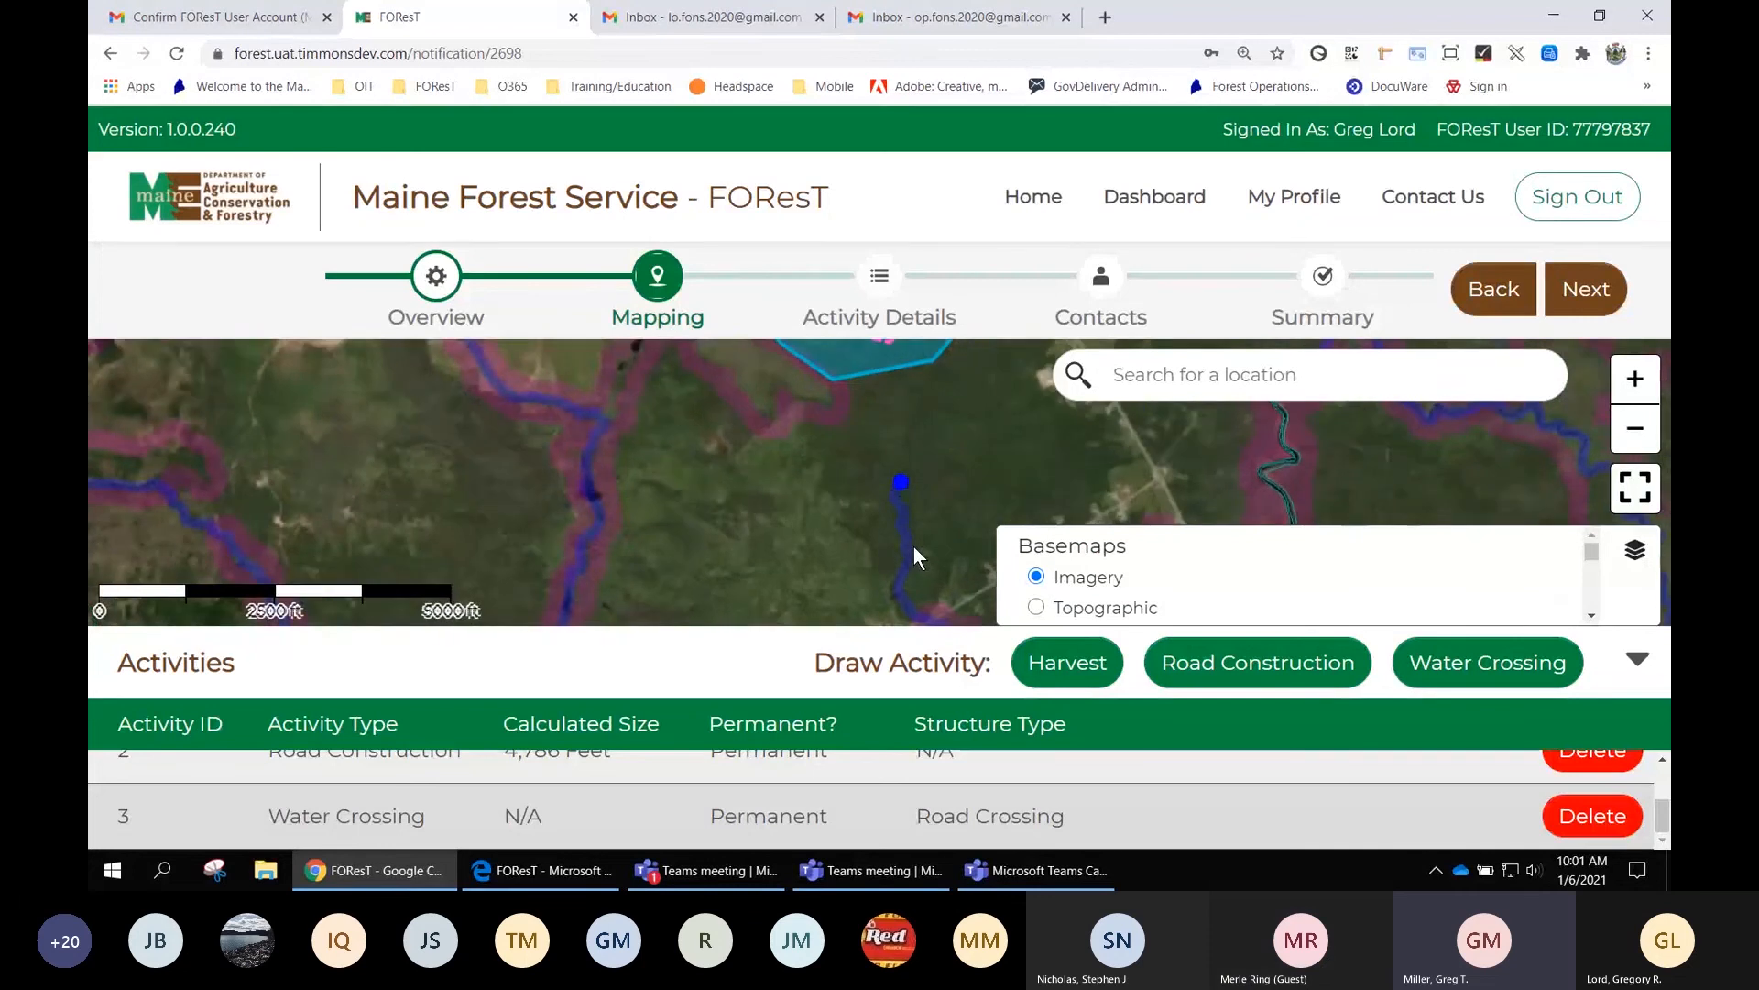
pyautogui.scroll(-1, 889, 473)
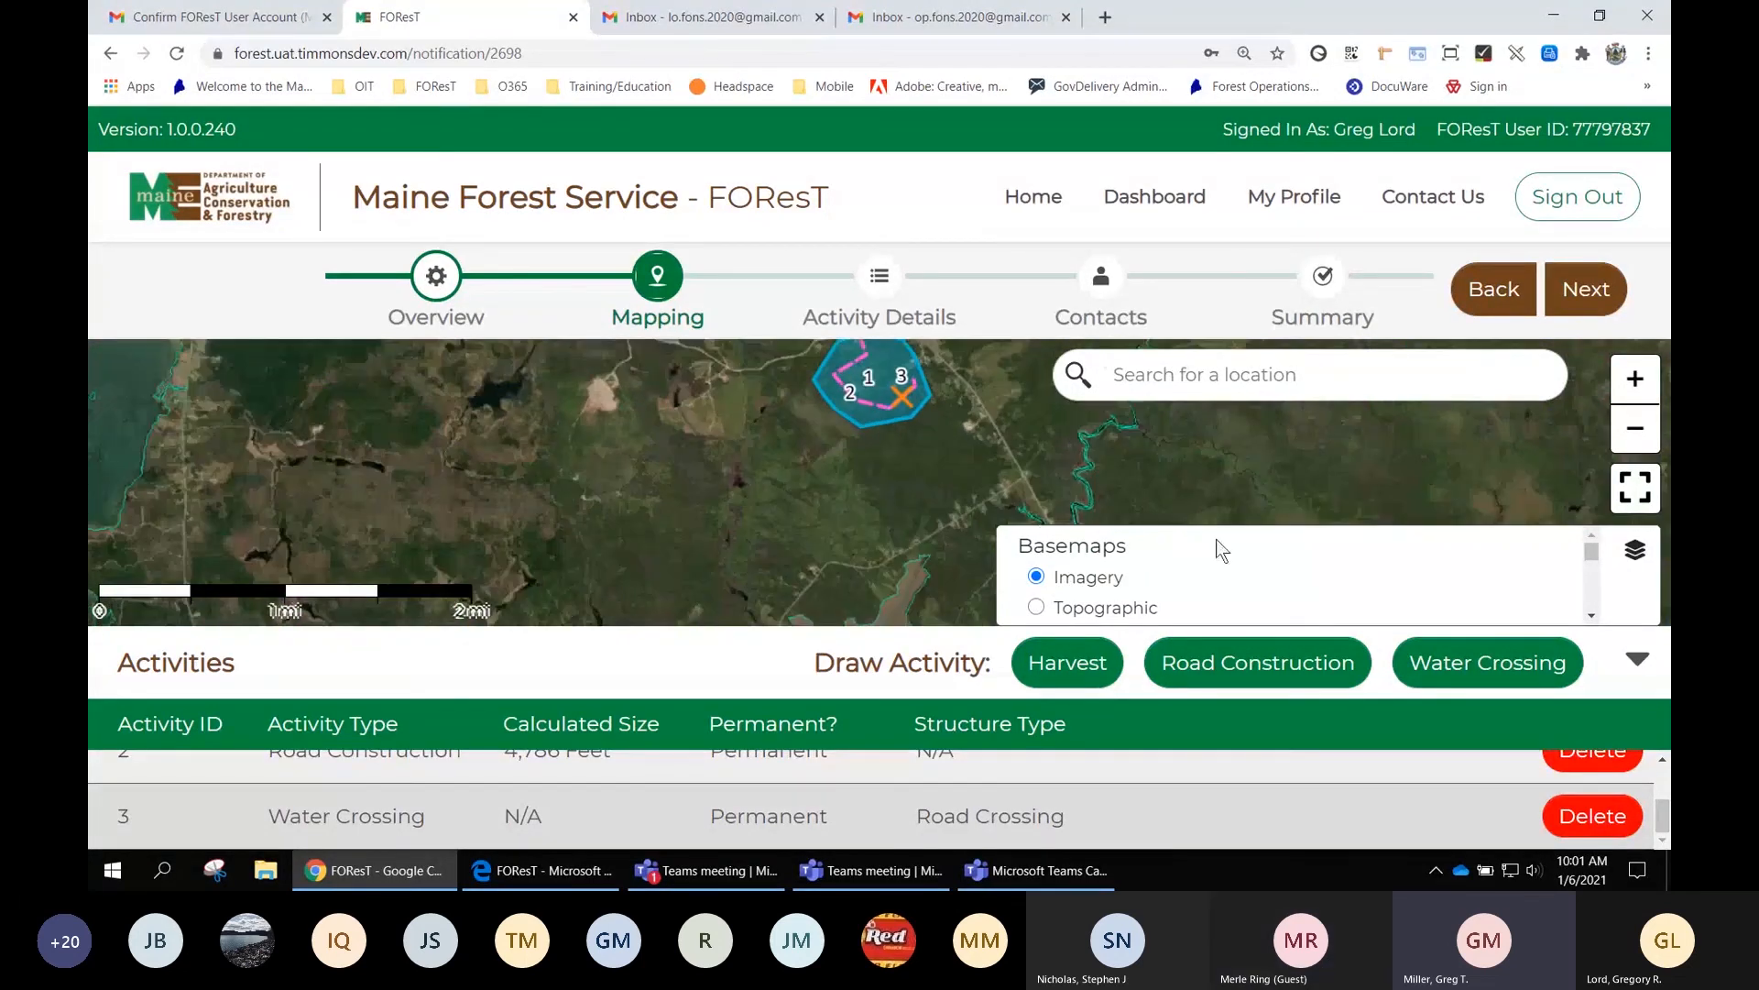
pyautogui.click(1649, 561)
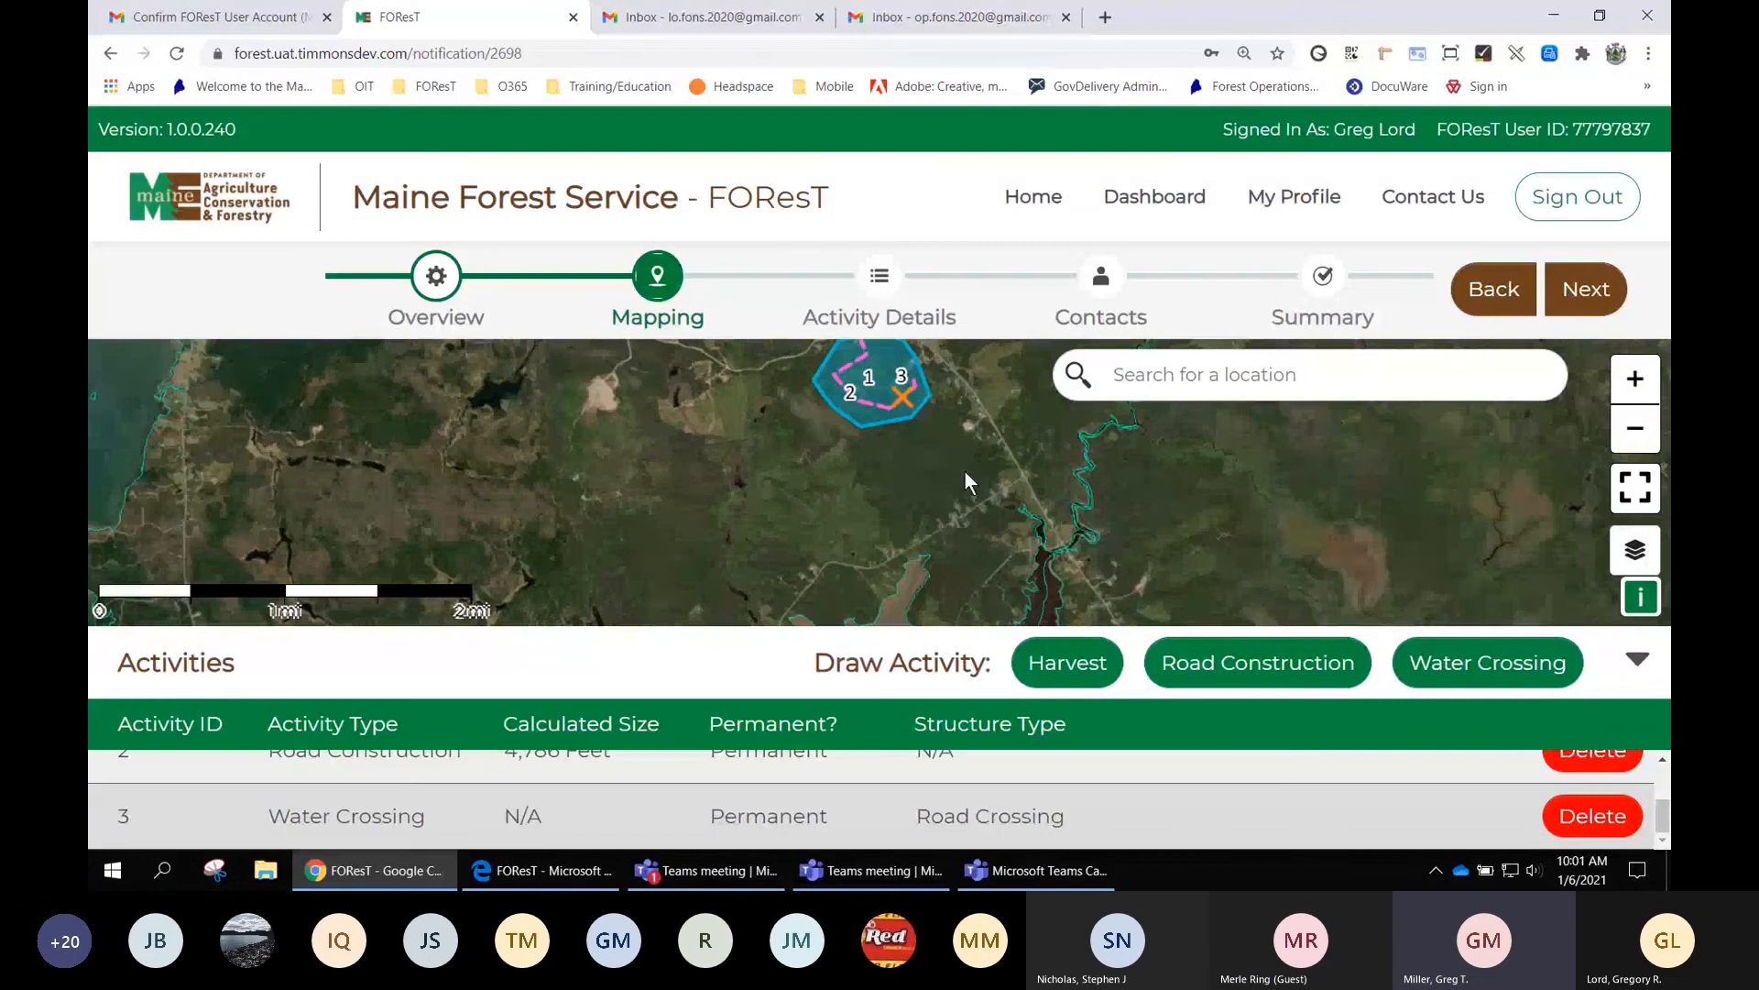
pyautogui.moveTo(953, 465); pyautogui.dragTo(961, 537)
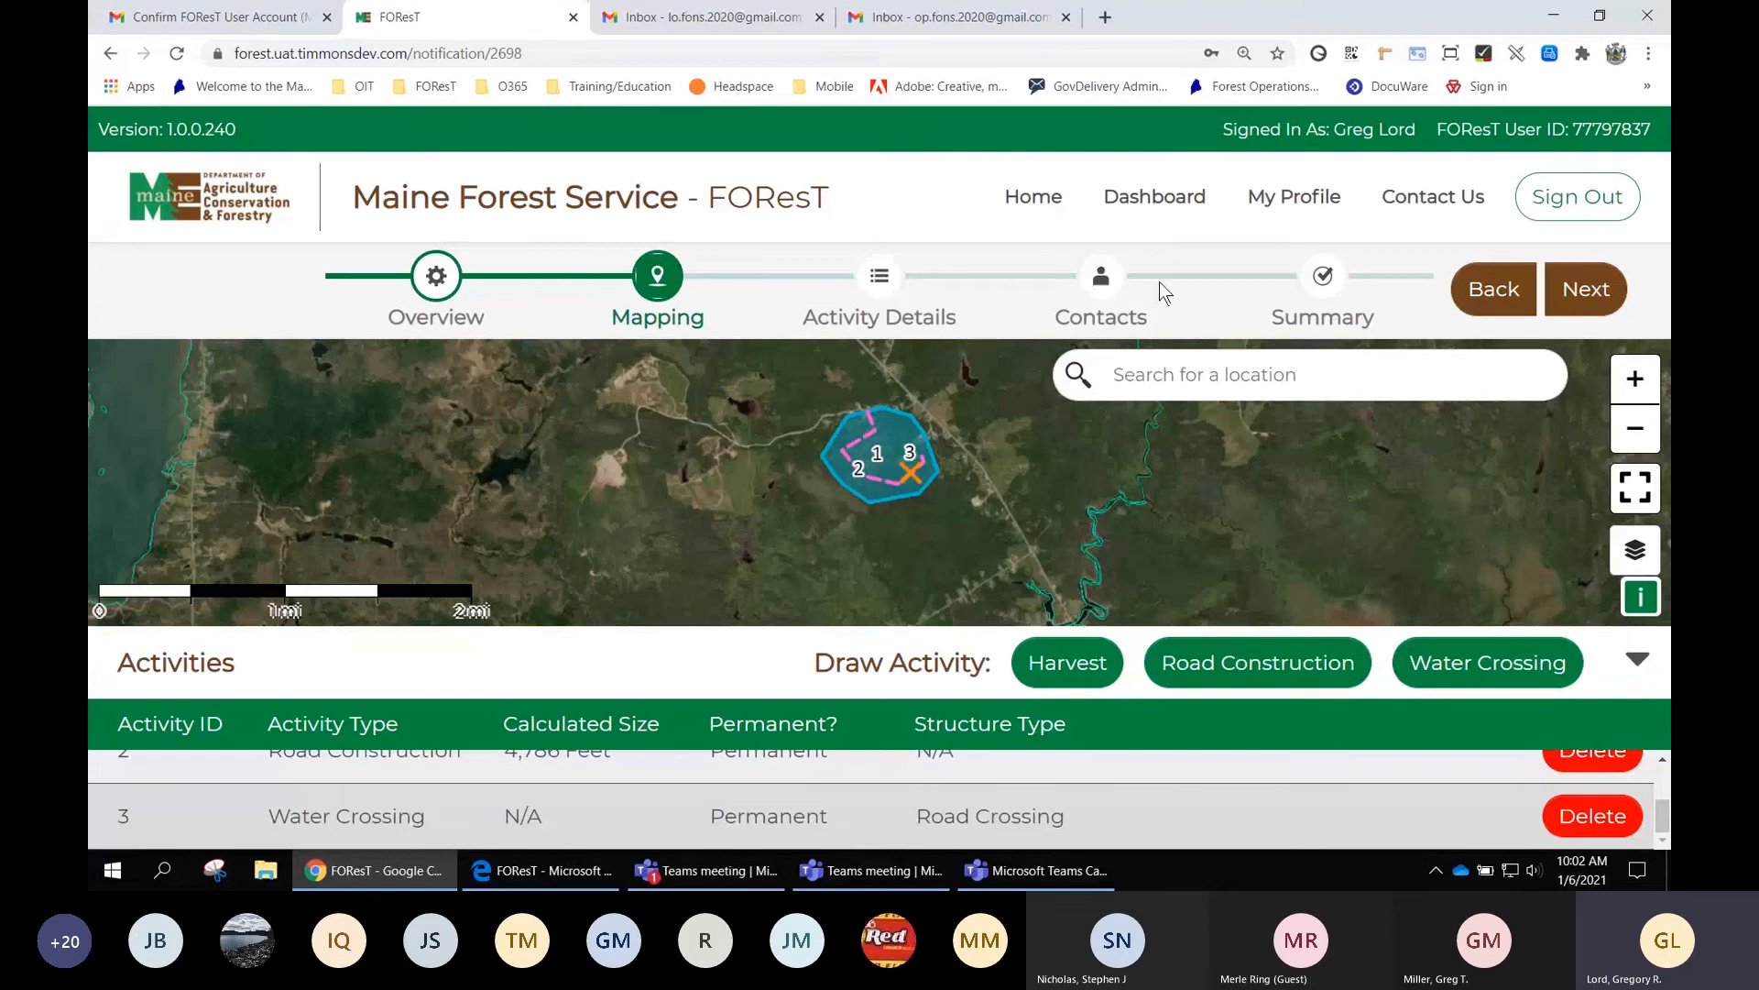
pyautogui.click(1597, 293)
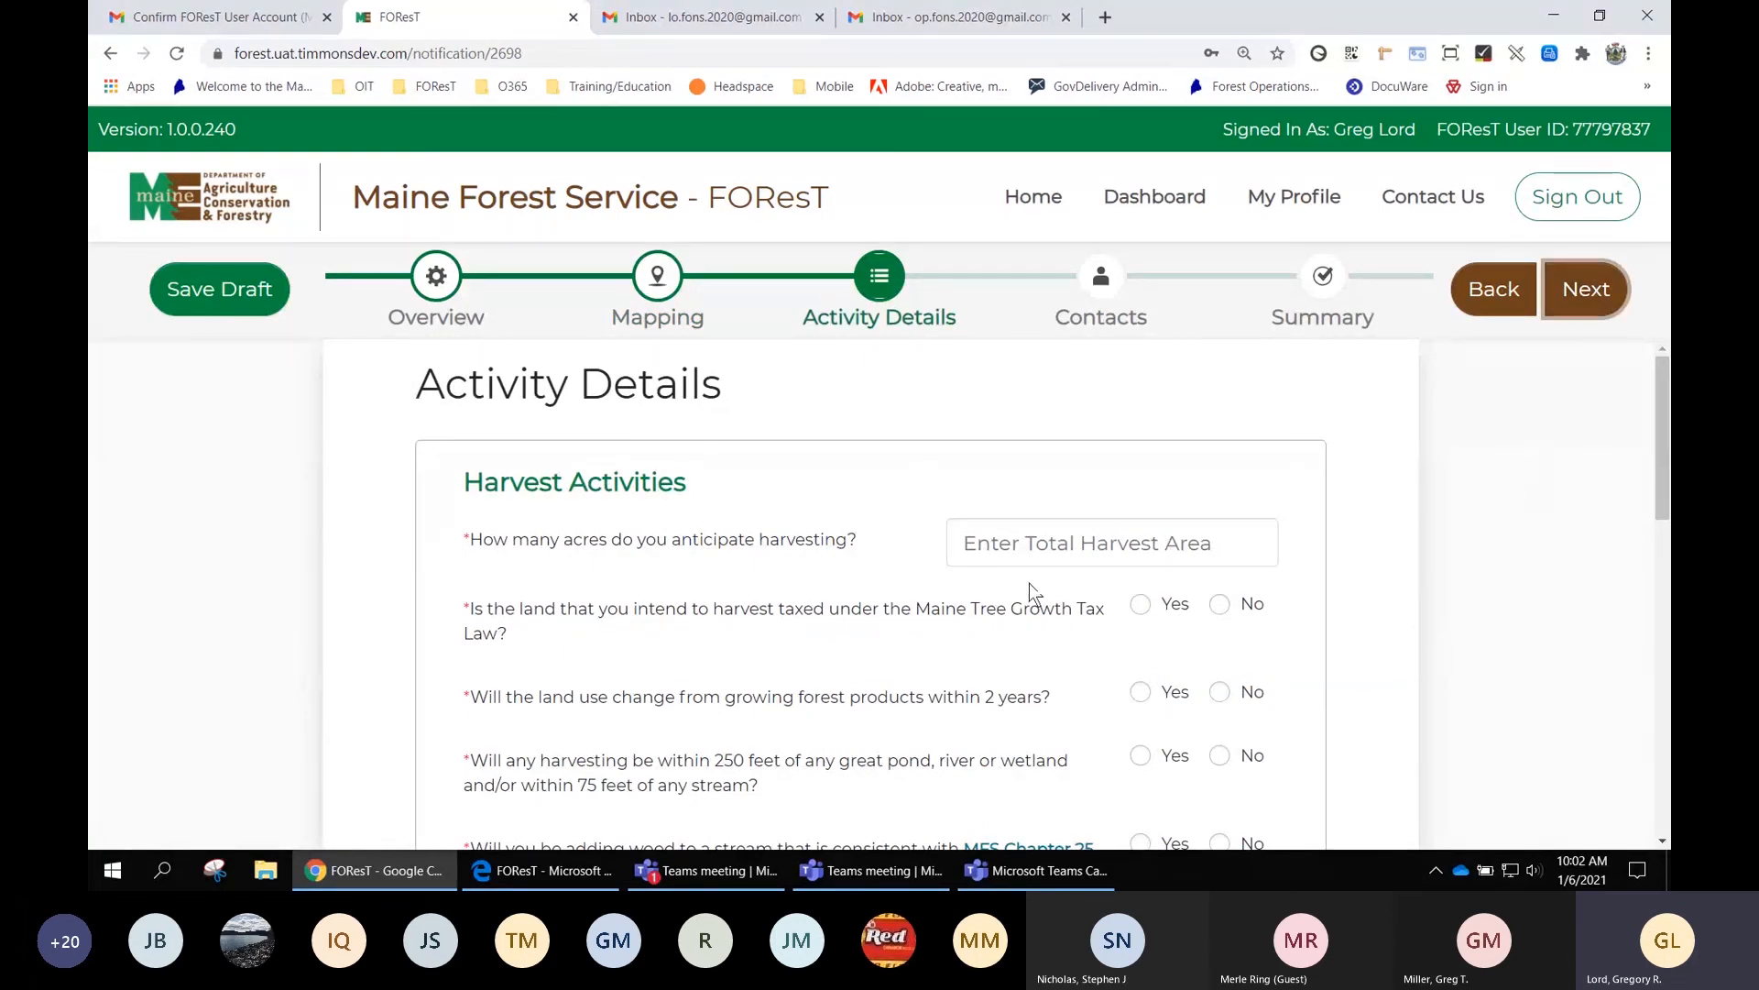
# Enter 600 anticipated harvest acres, then replace it with 200 to clear the parcel-limit error
pyautogui.scroll(-1, 1271, 485)
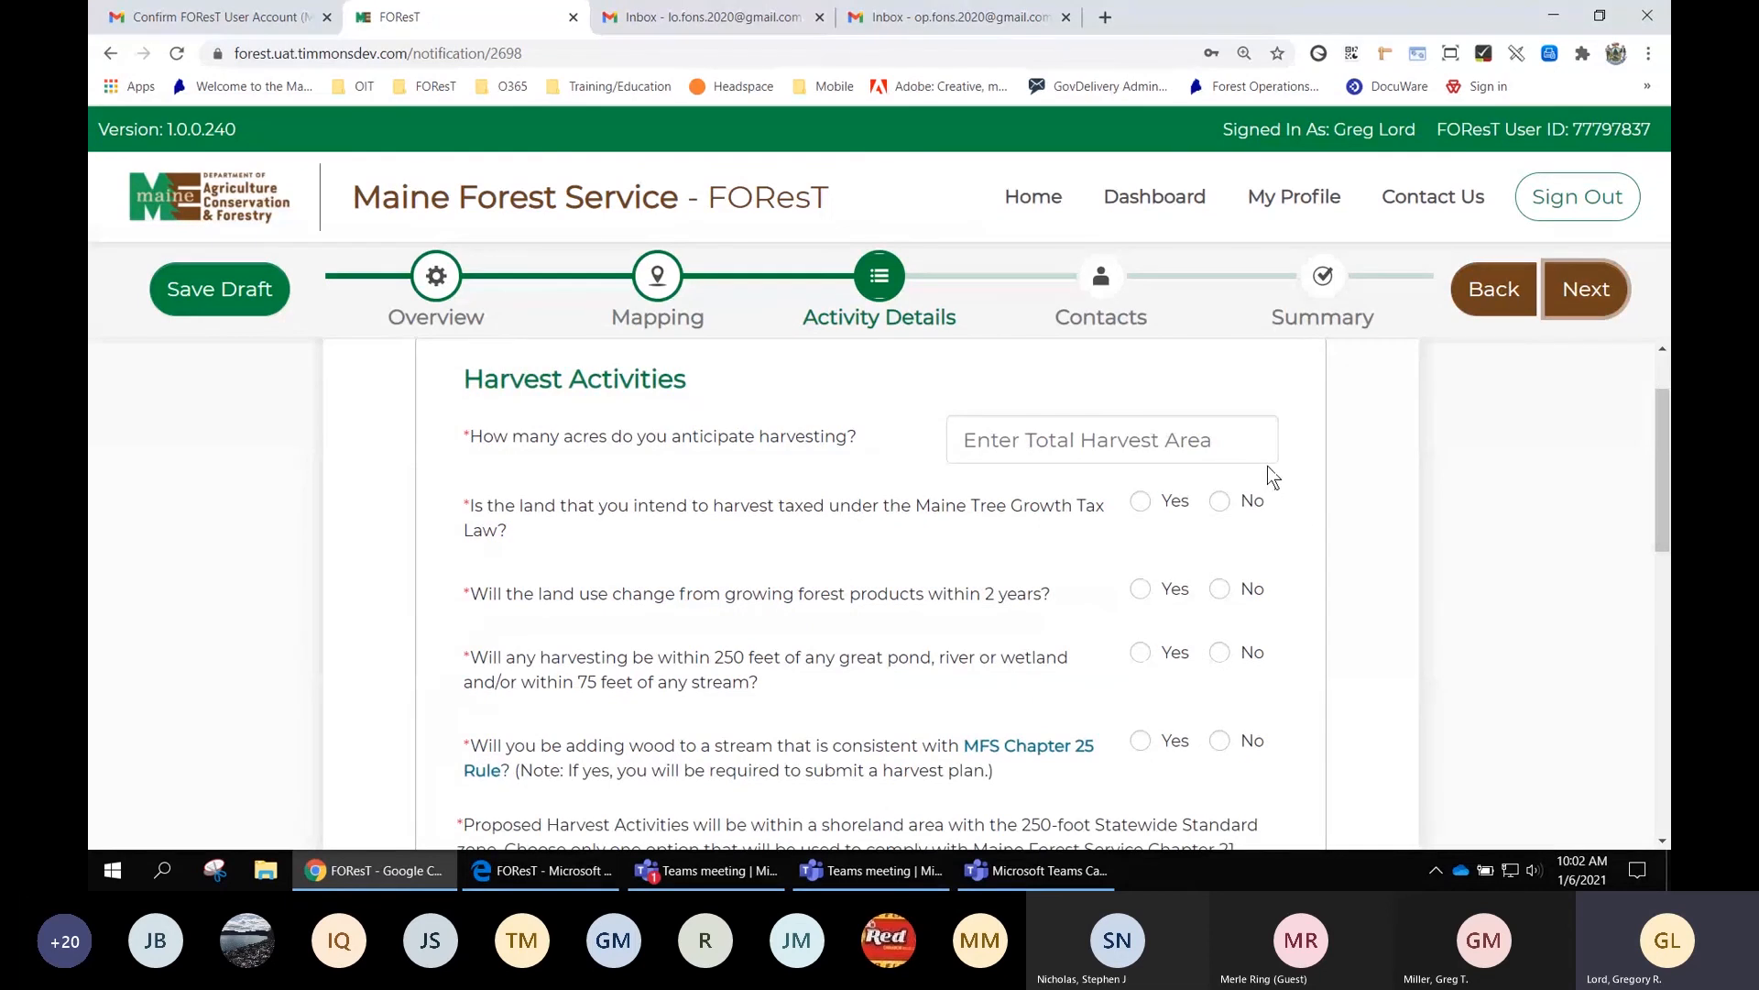
pyautogui.click(1035, 440)
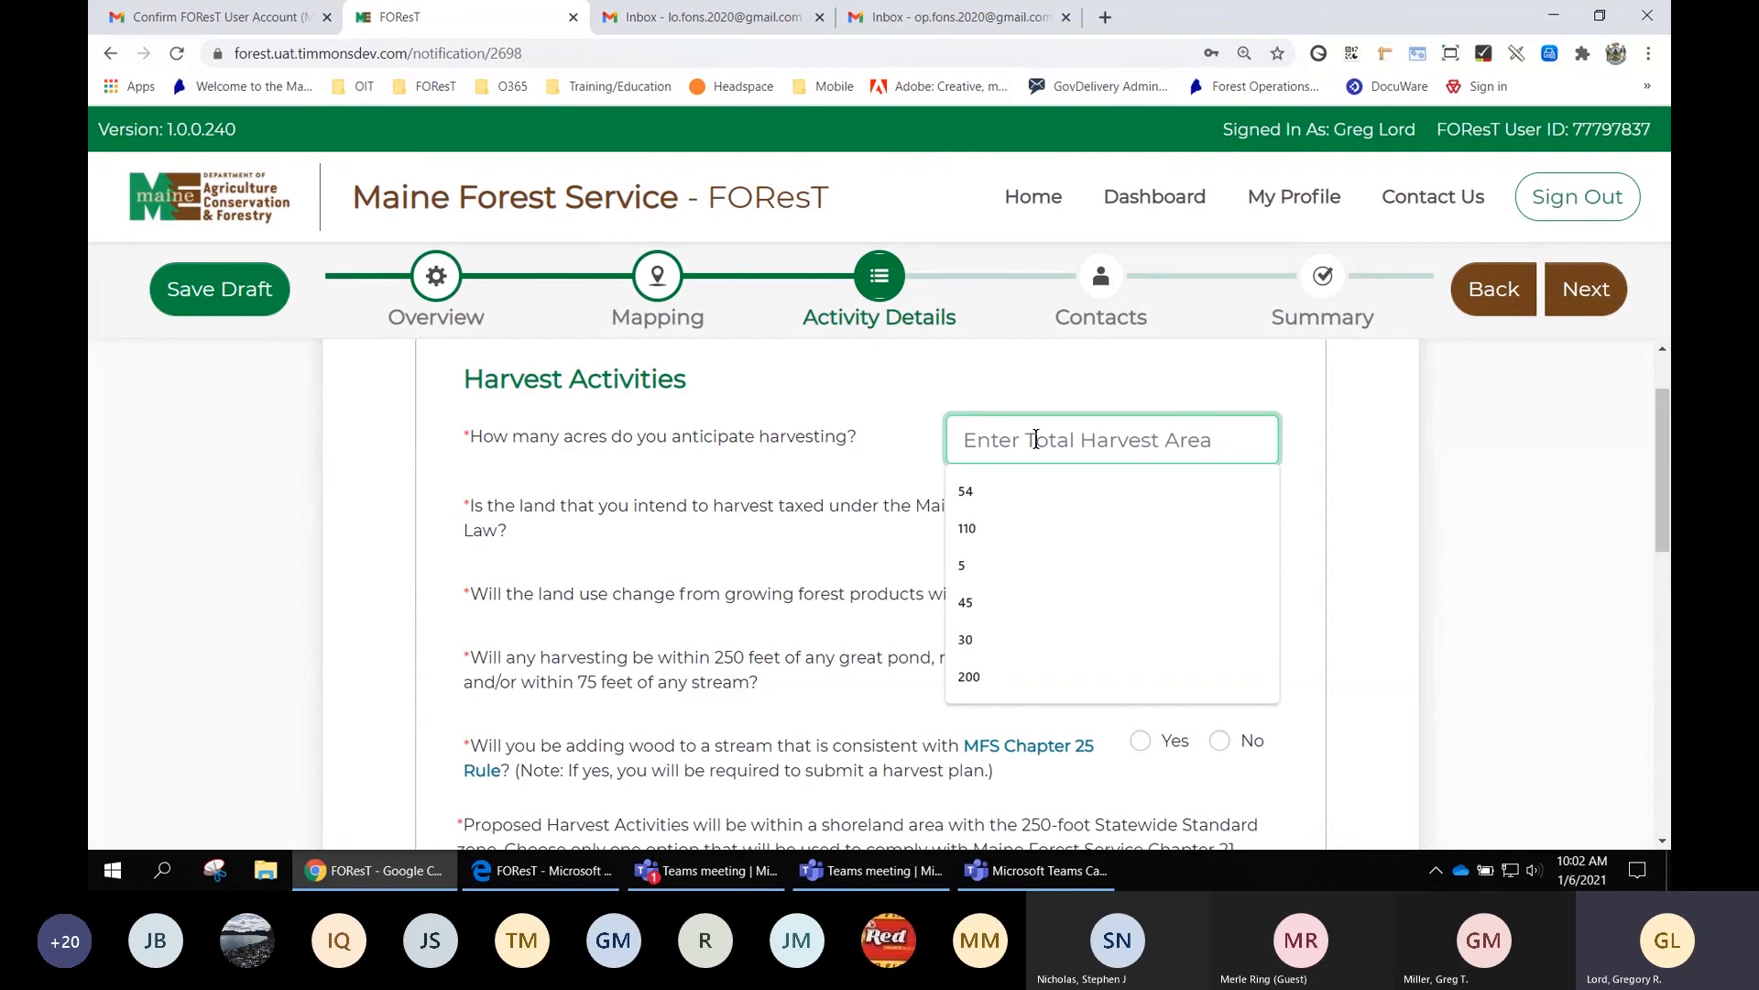
pyautogui.write('600')
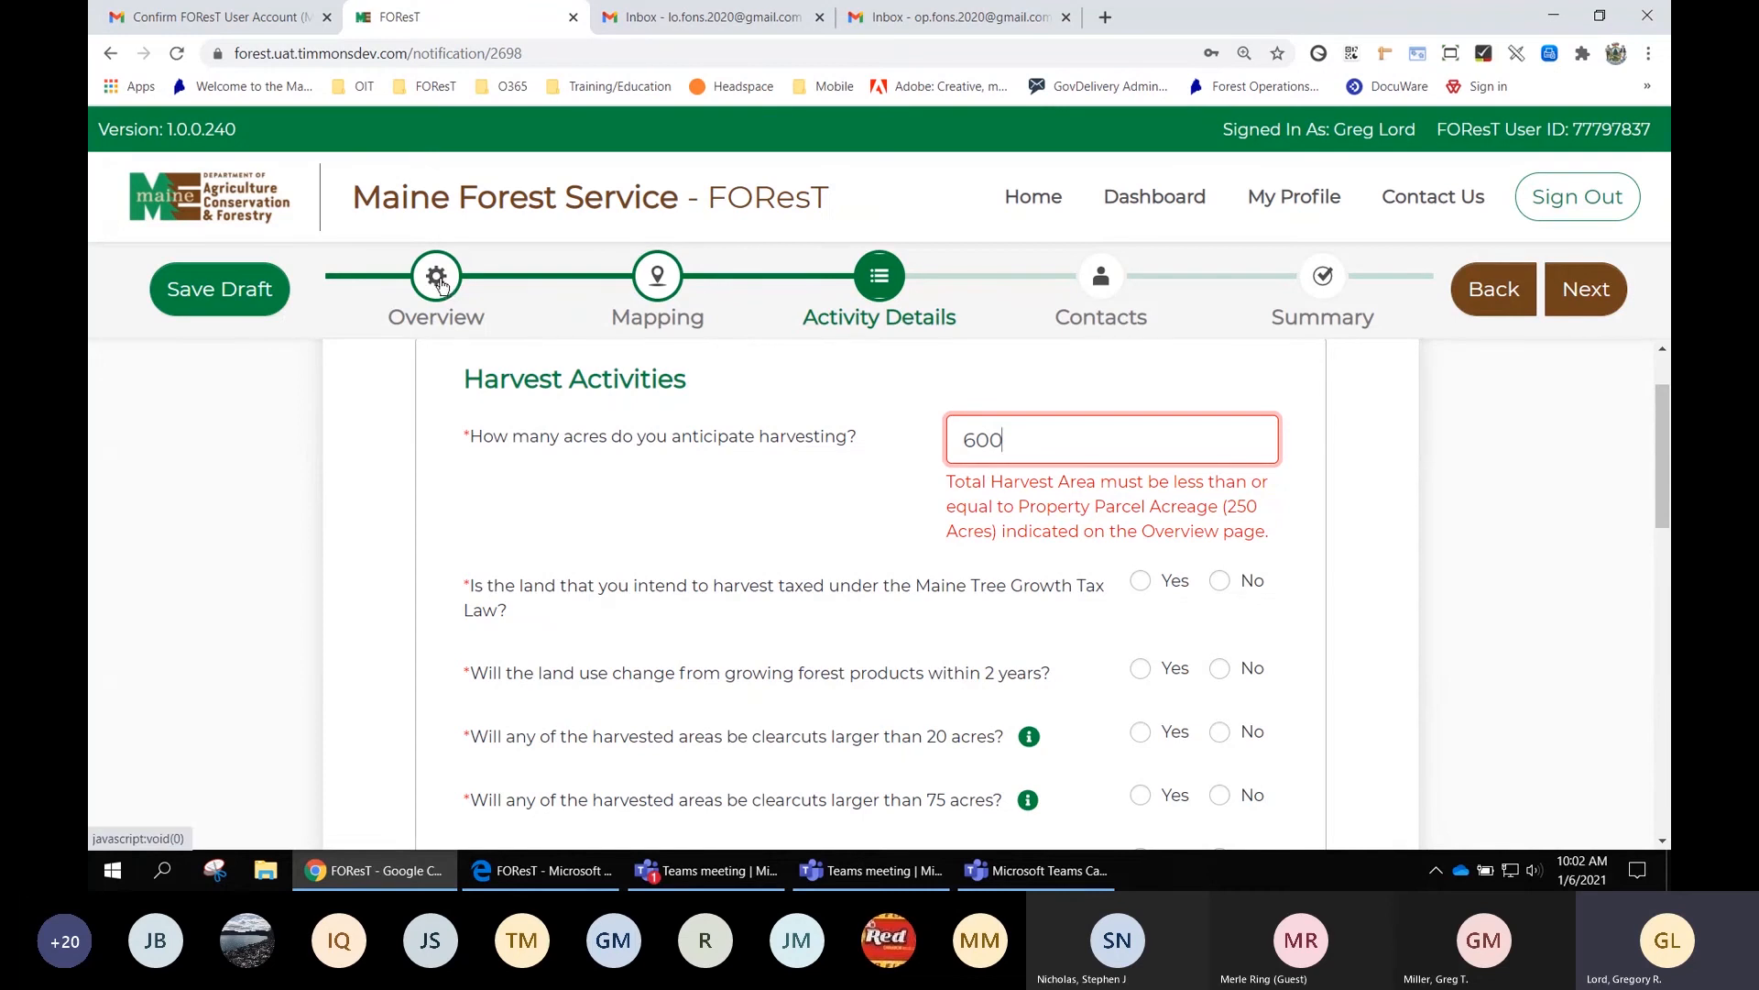
pyautogui.doubleClick(1018, 440)
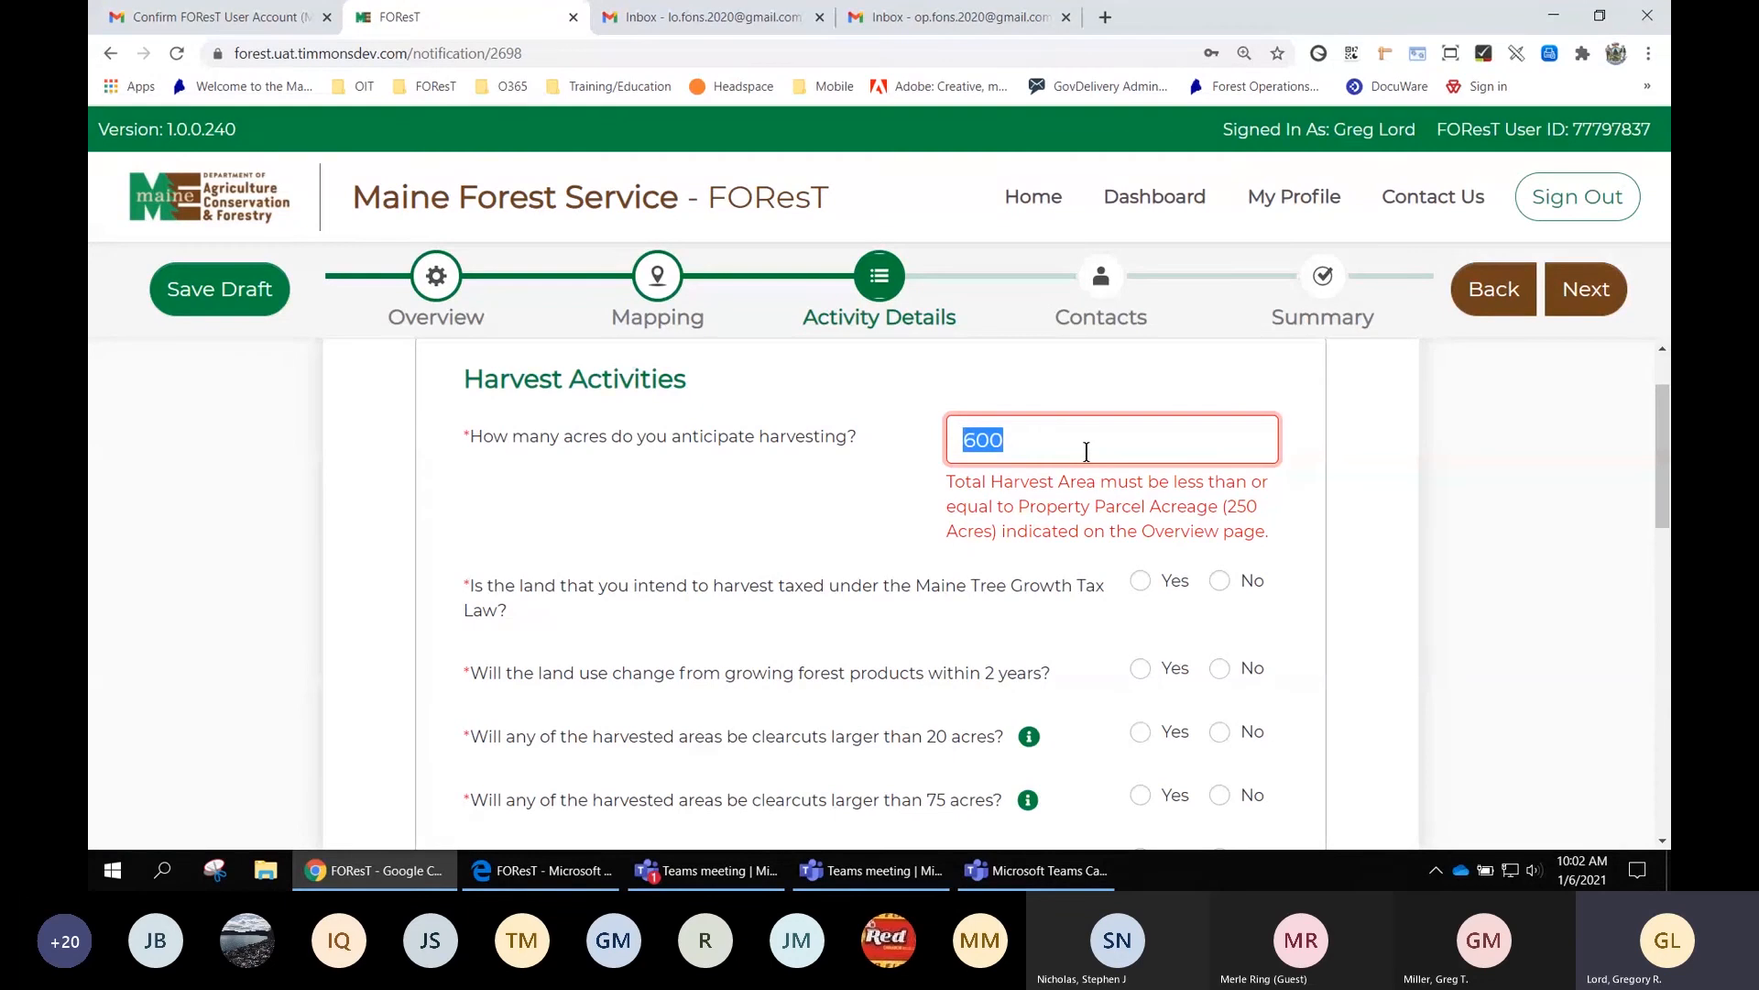
pyautogui.write('200')
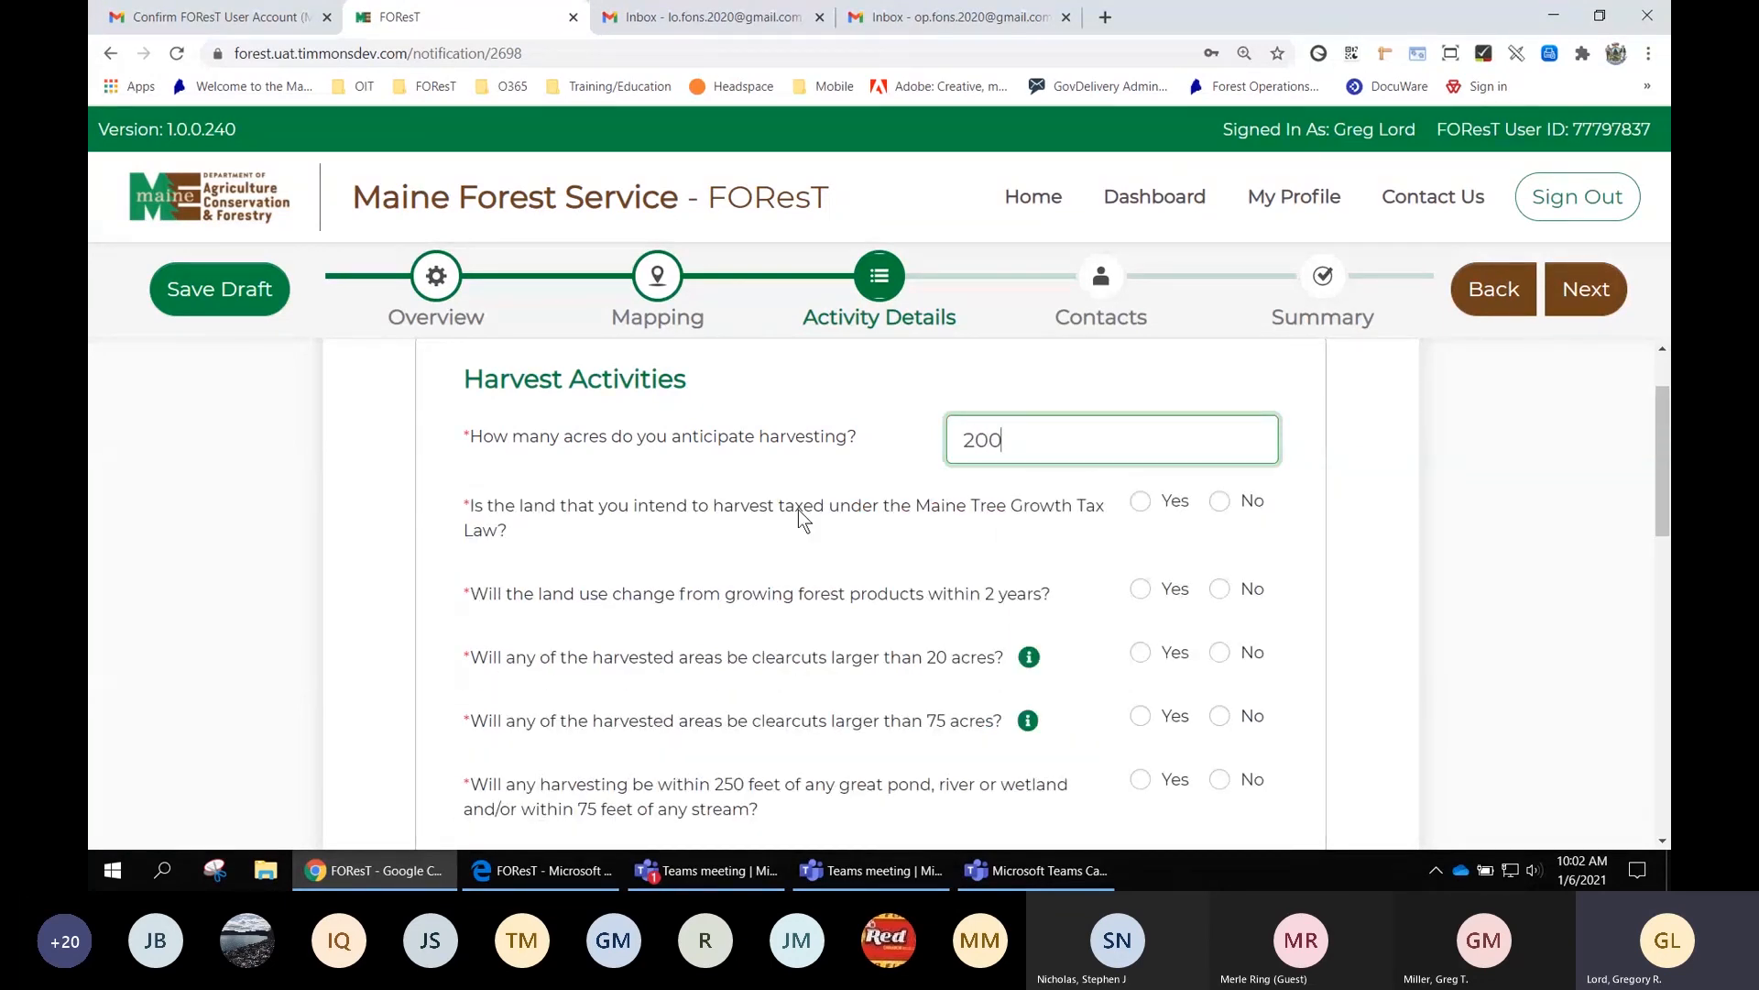
# Answer Yes to Tree Growth taxation and to a land use change within 2 years
pyautogui.click(1141, 502)
pyautogui.scroll(-1, 1267, 524)
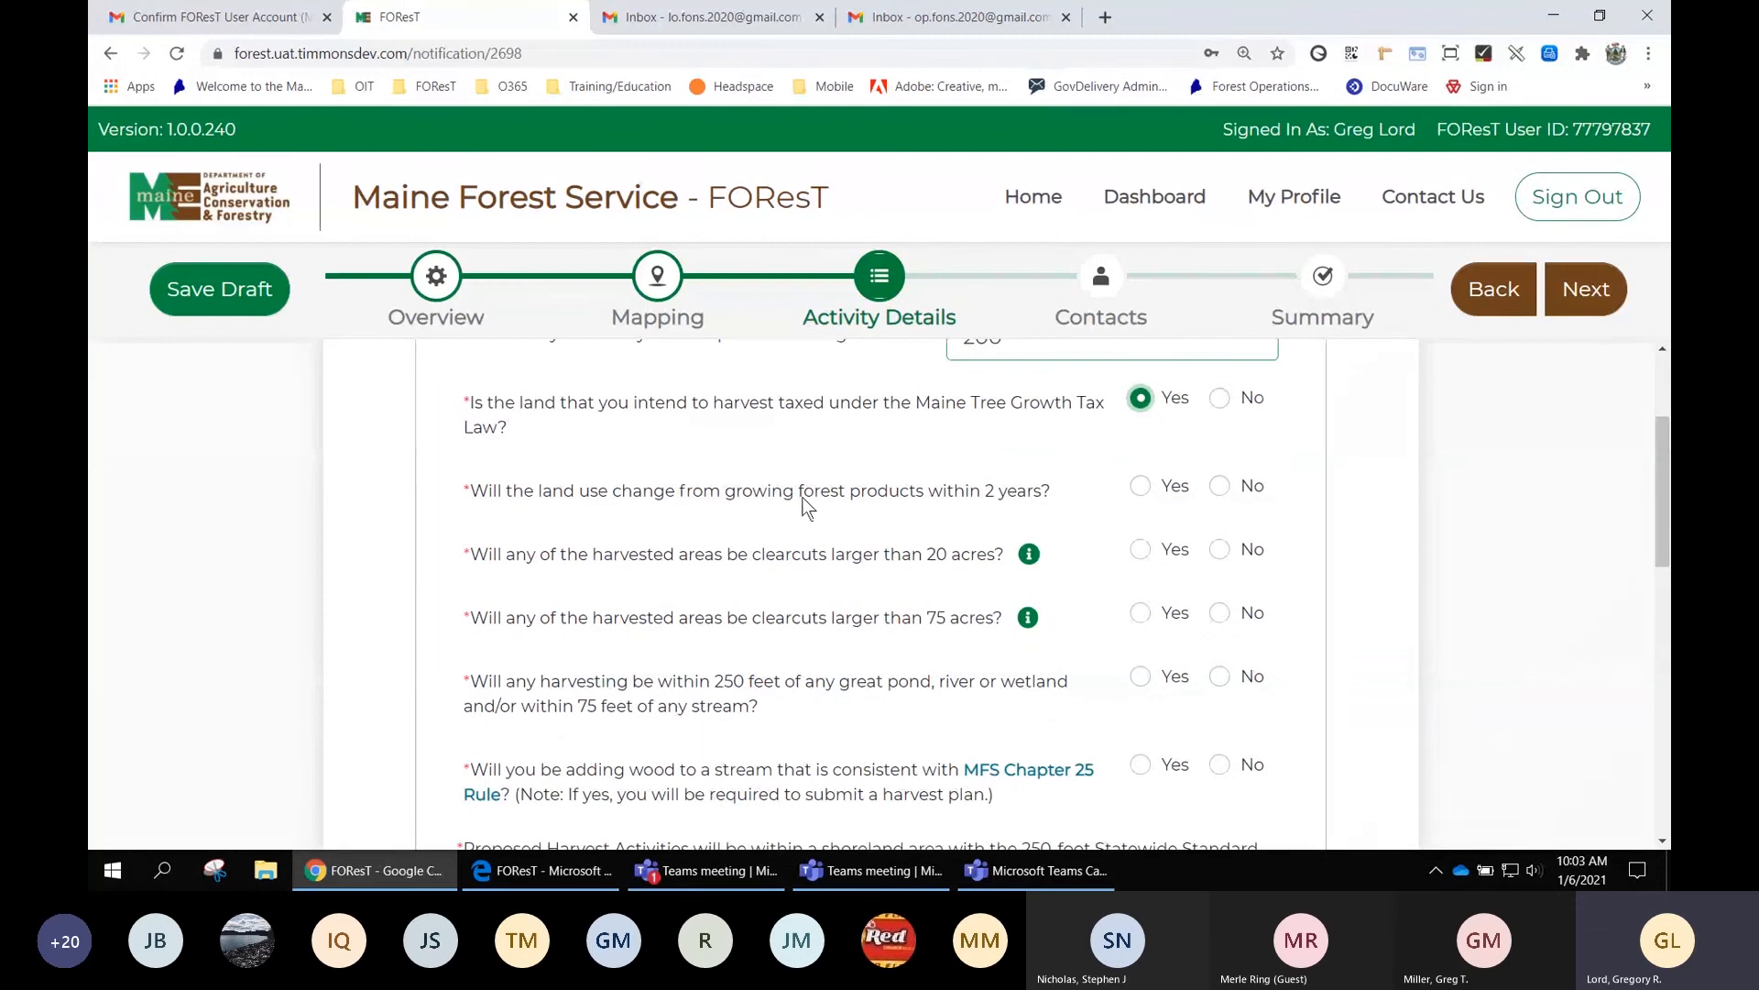
pyautogui.click(1142, 488)
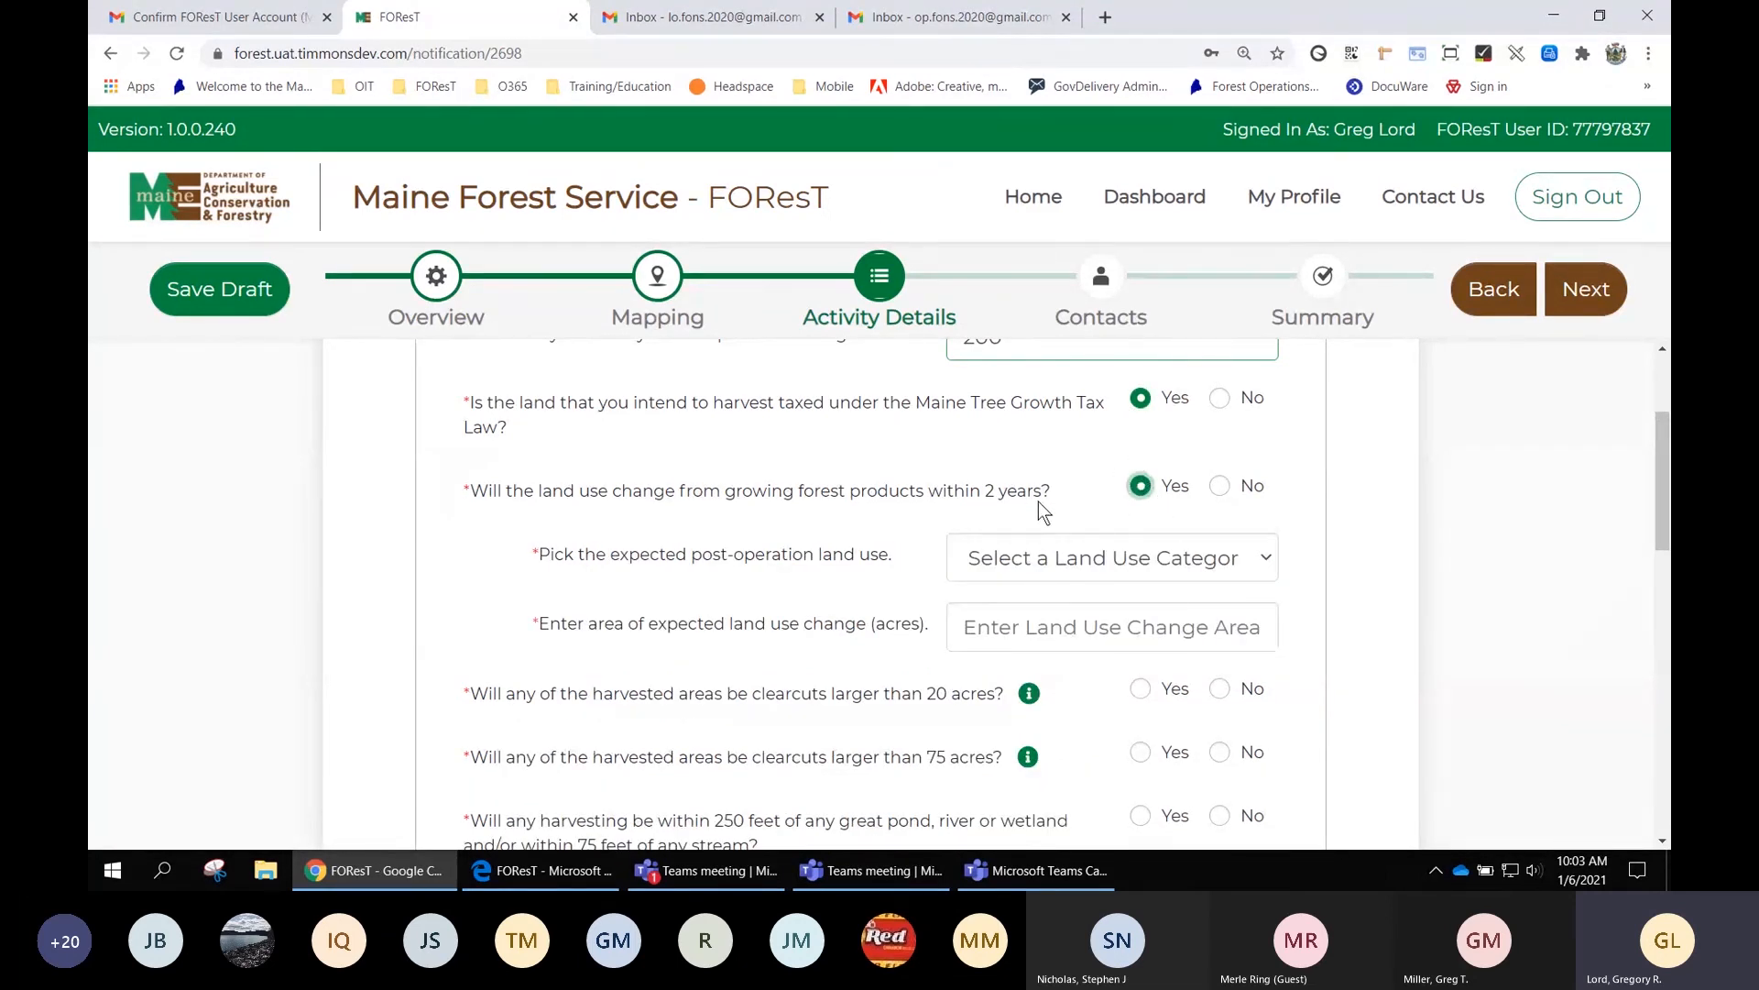
# Set the post-operation land use to Non-commercial with a 25-acre change area
pyautogui.click(1130, 567)
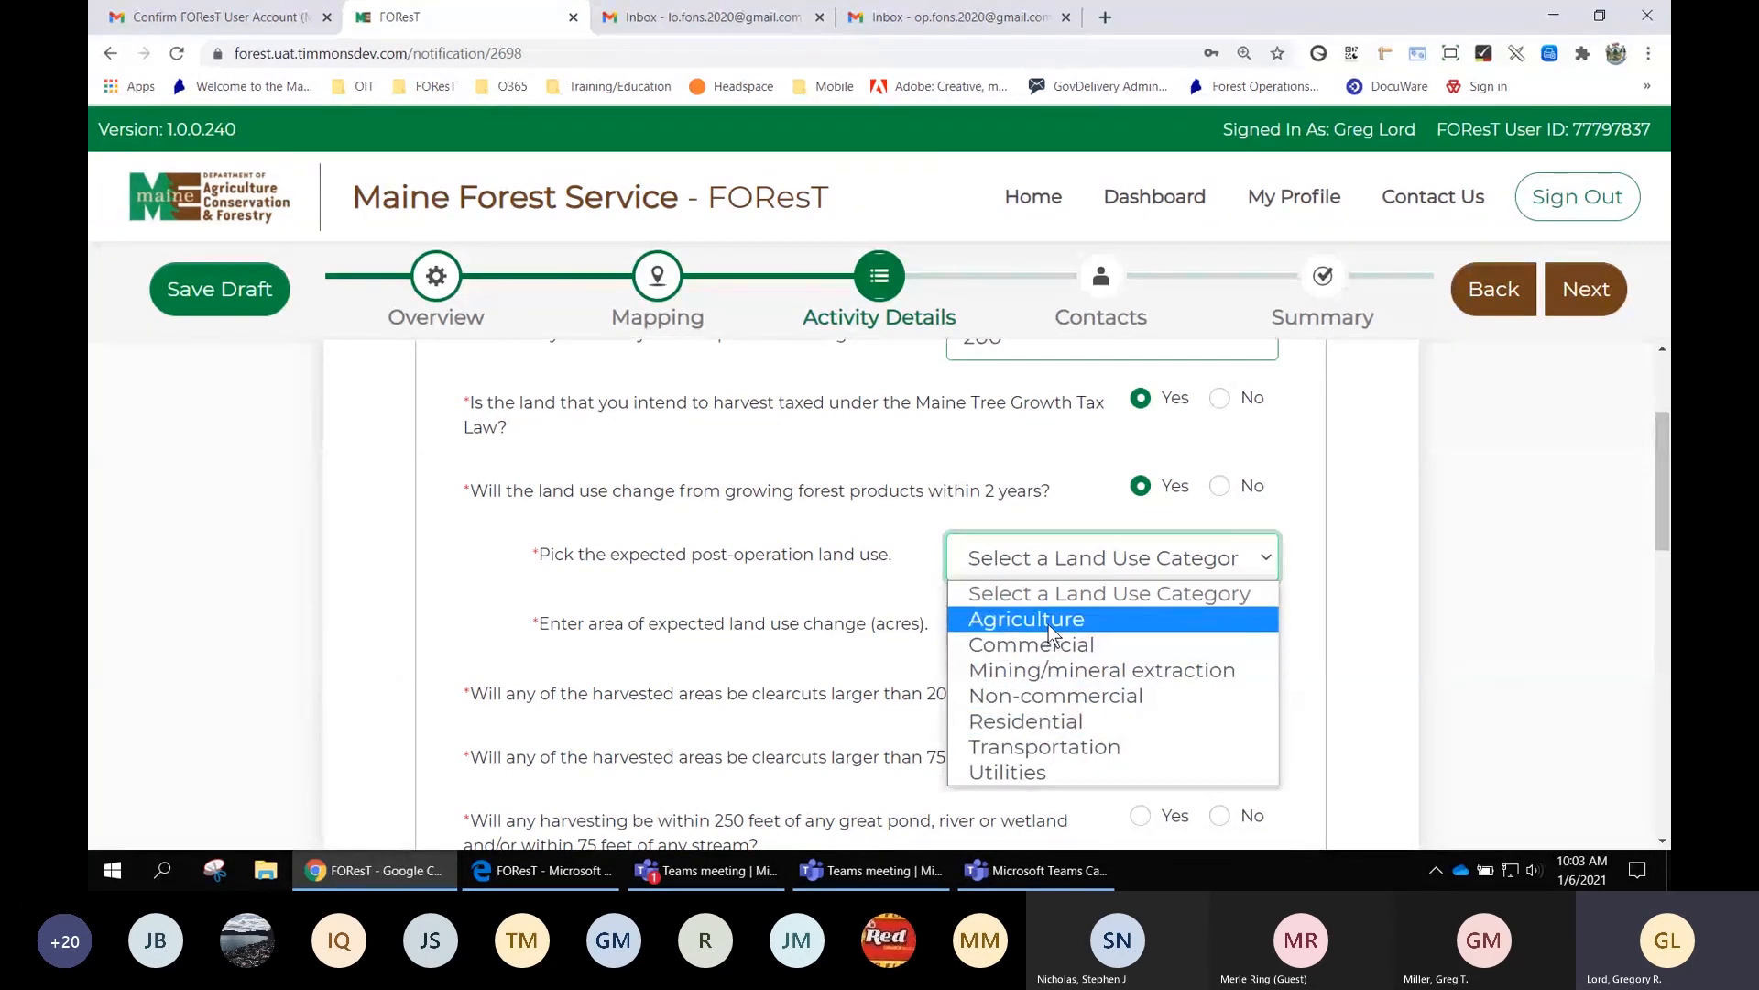
pyautogui.click(1041, 693)
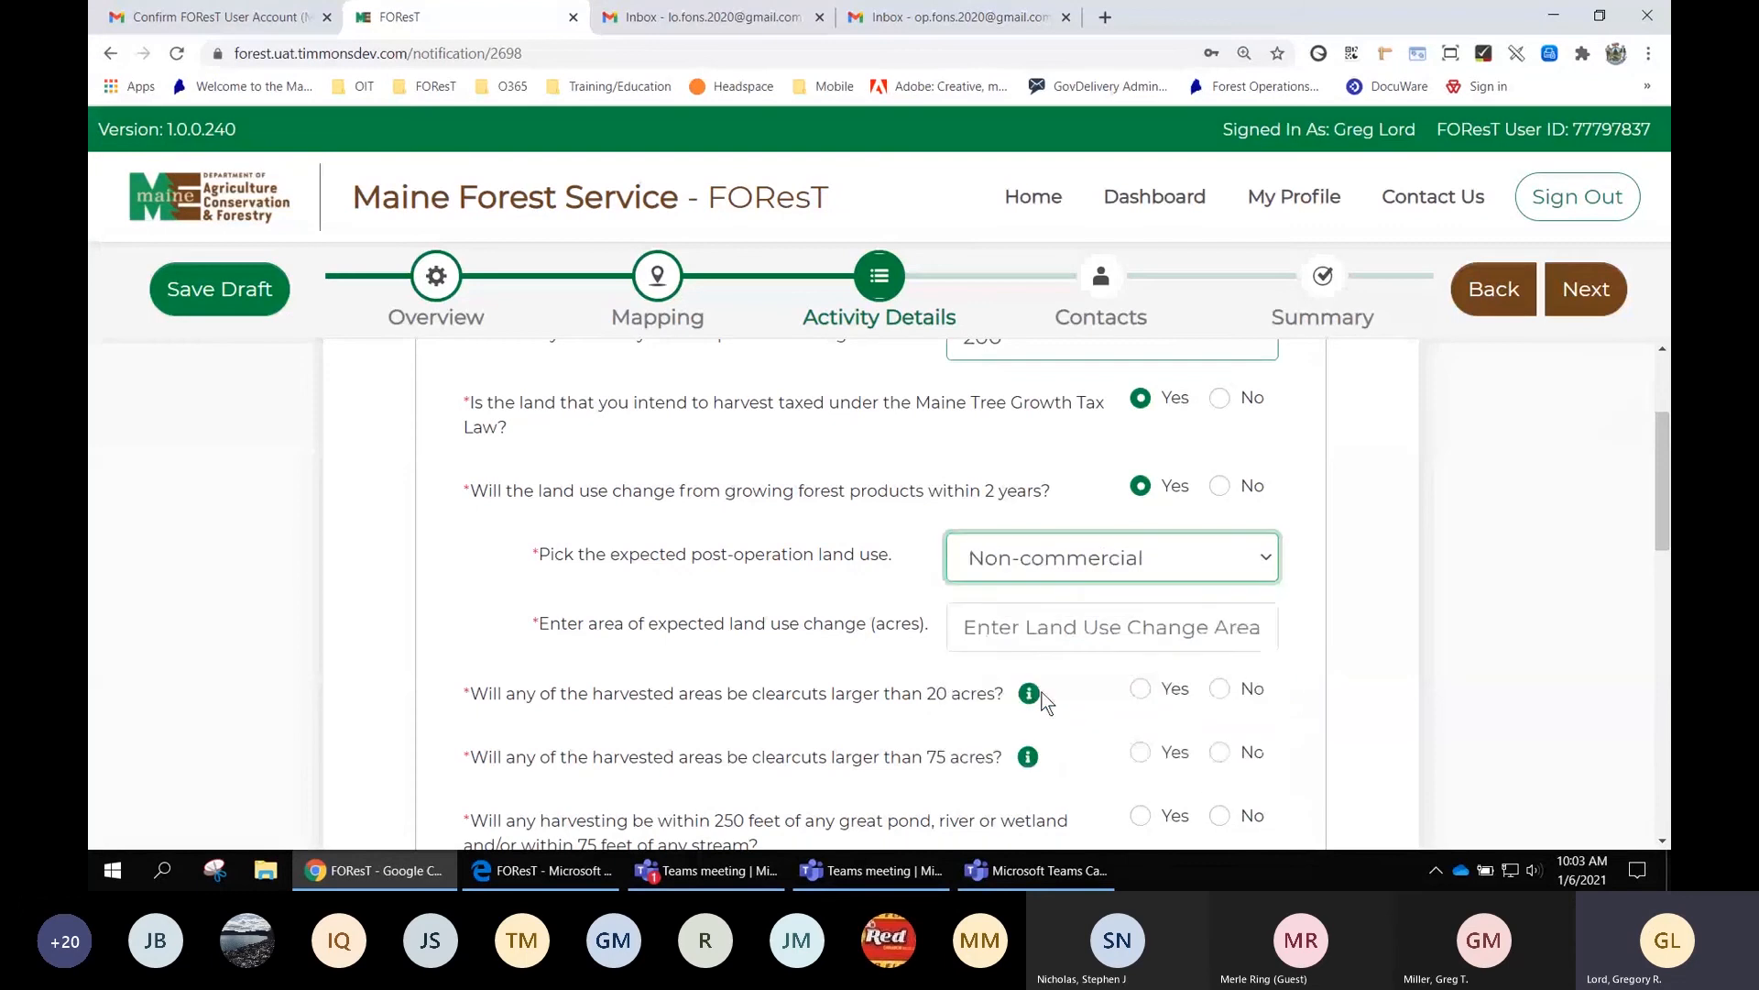
pyautogui.click(1014, 625)
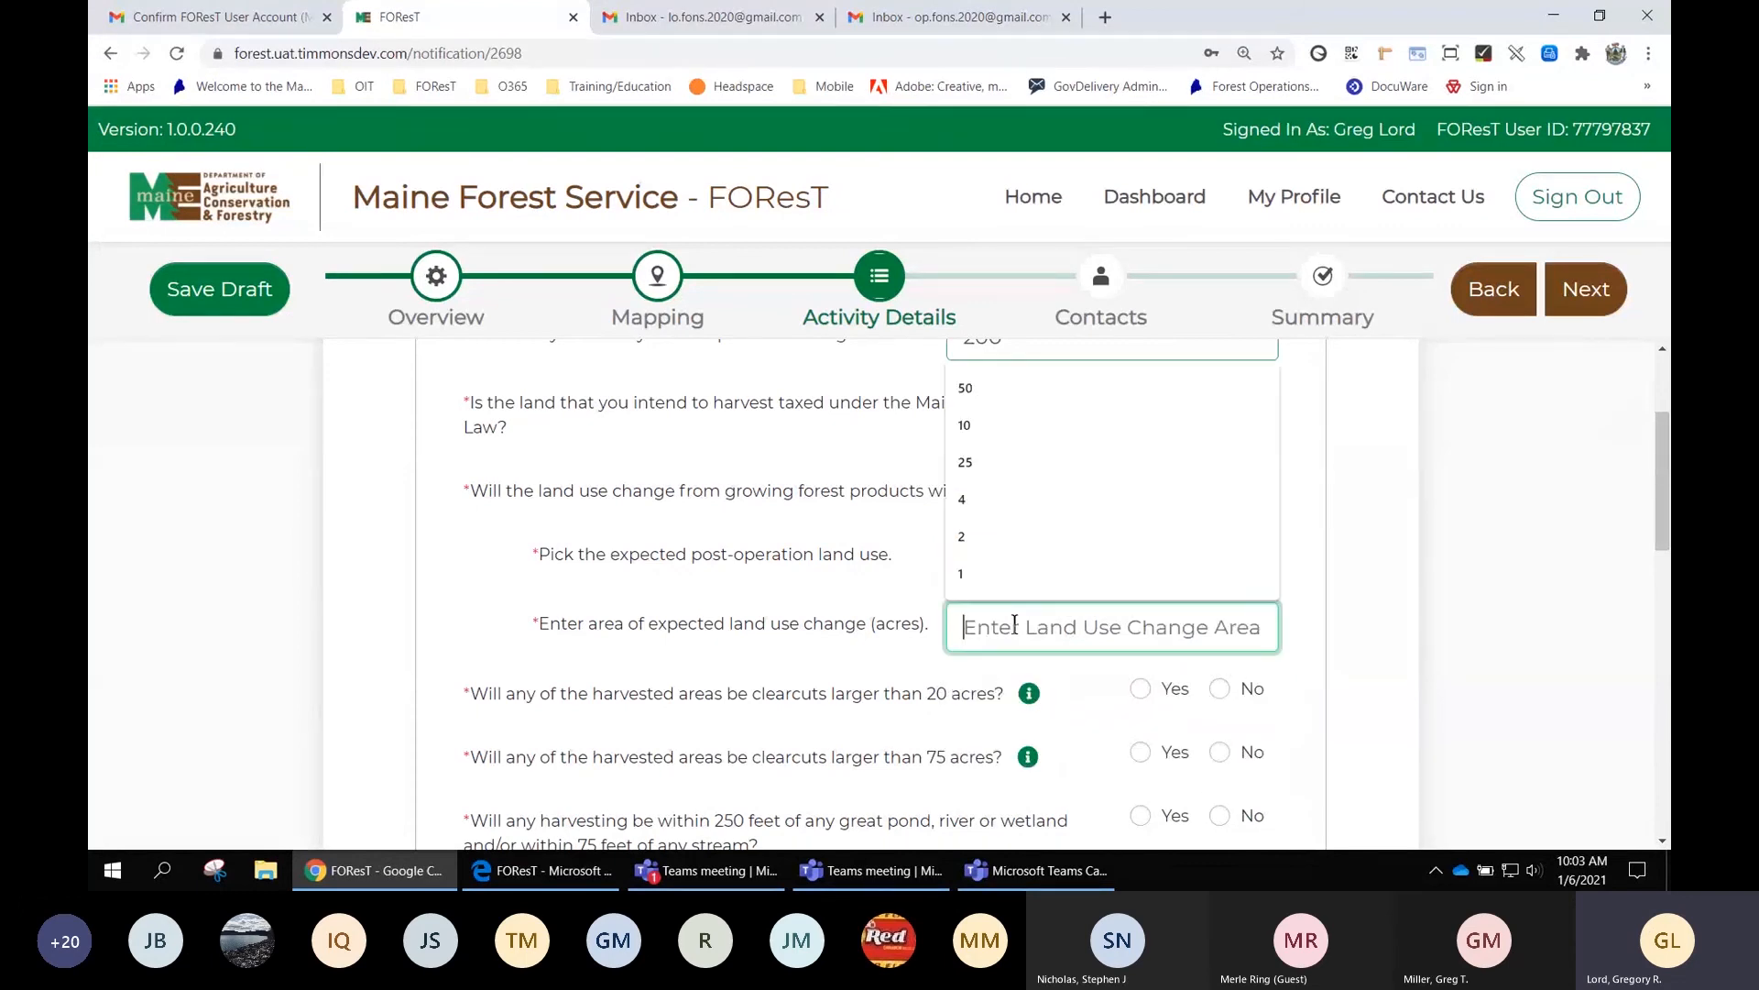
pyautogui.click(981, 463)
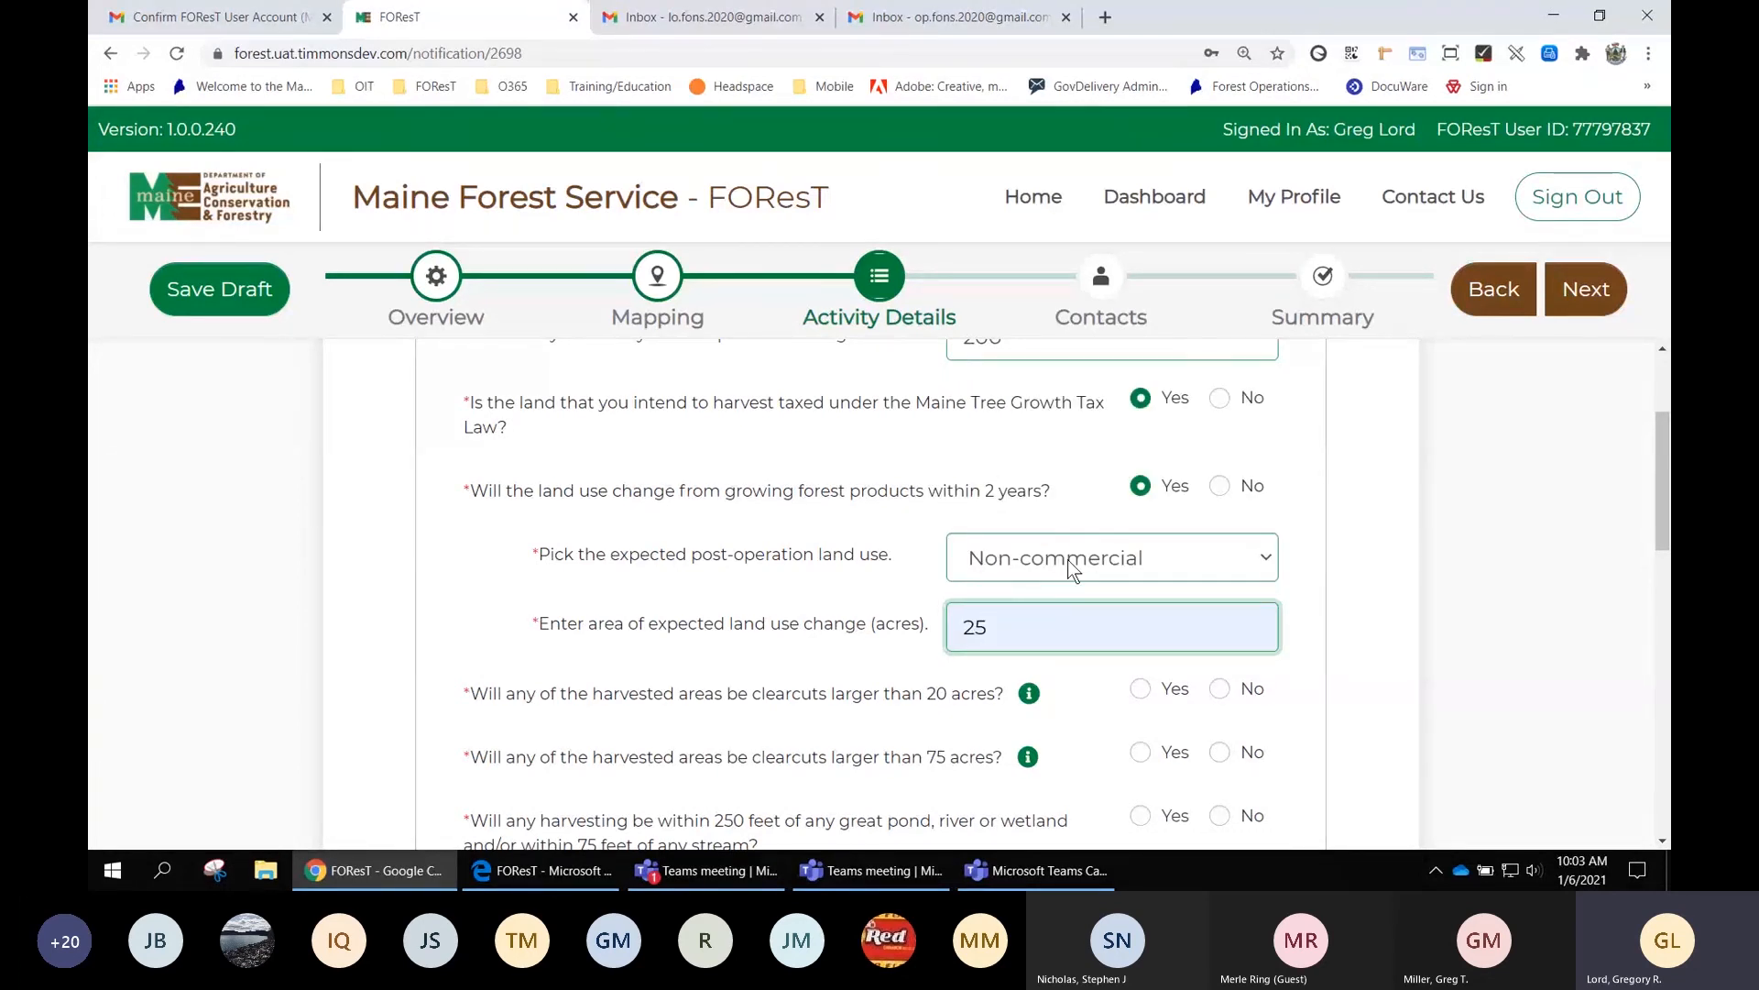
pyautogui.scroll(-1, 905, 701)
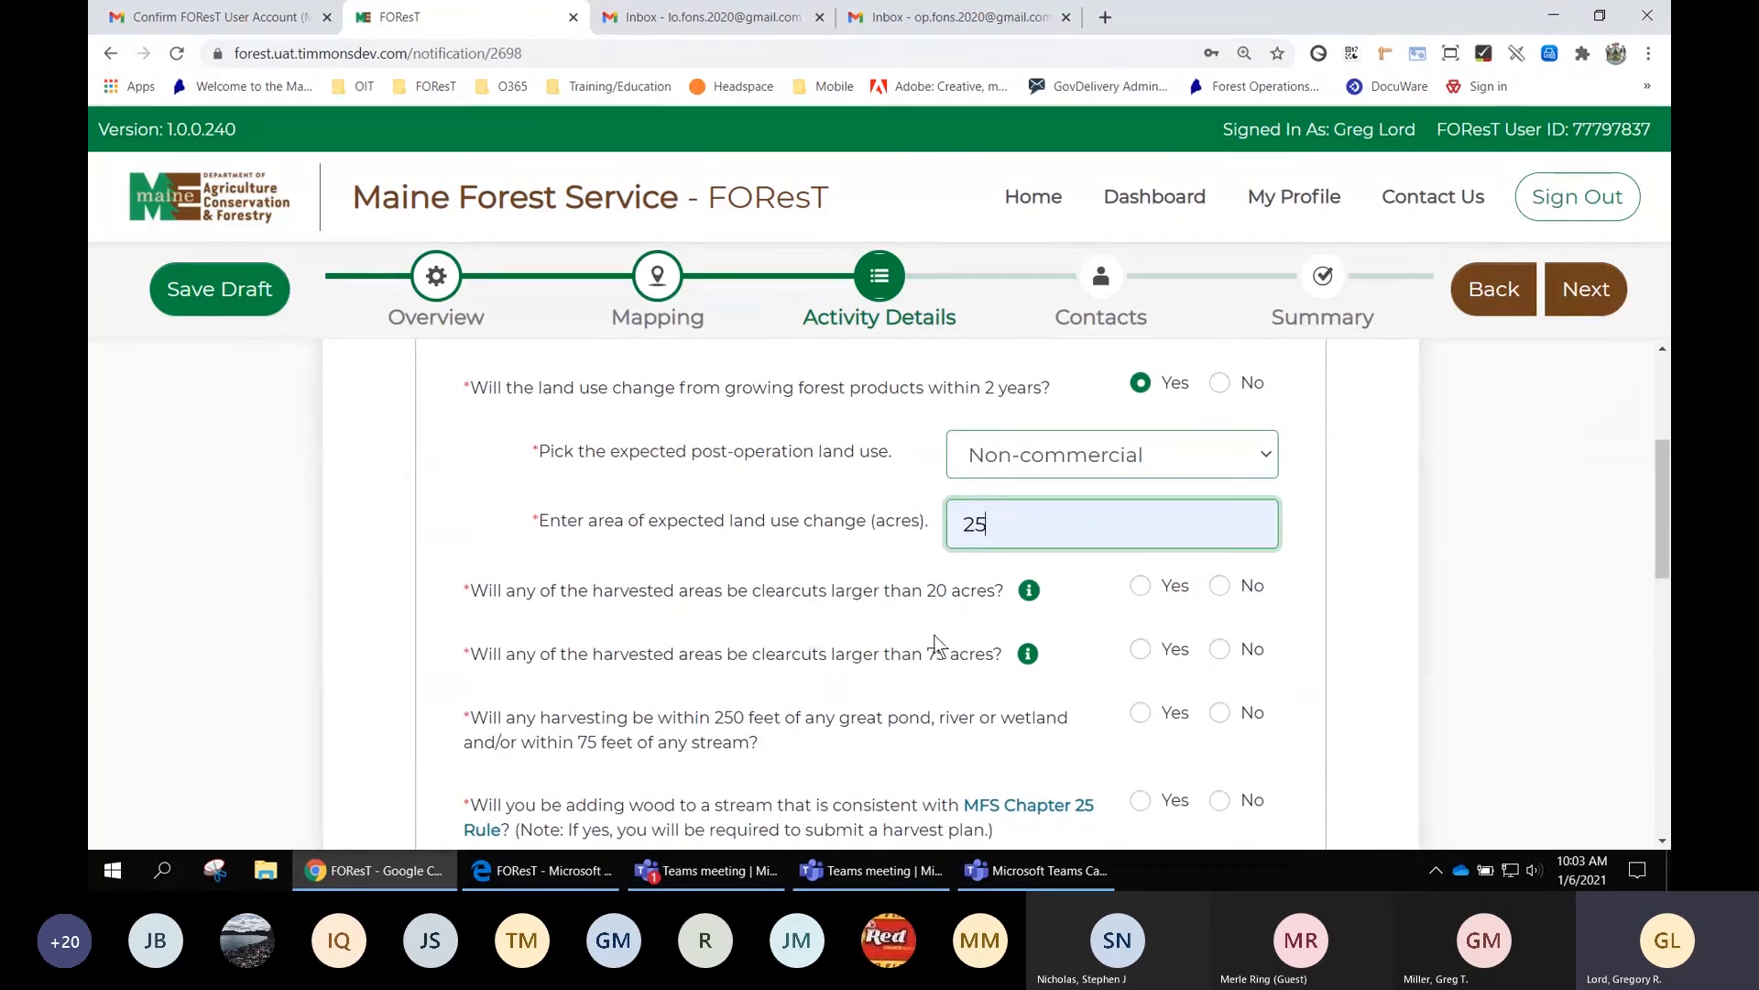
pyautogui.scroll(2, 1149, 612)
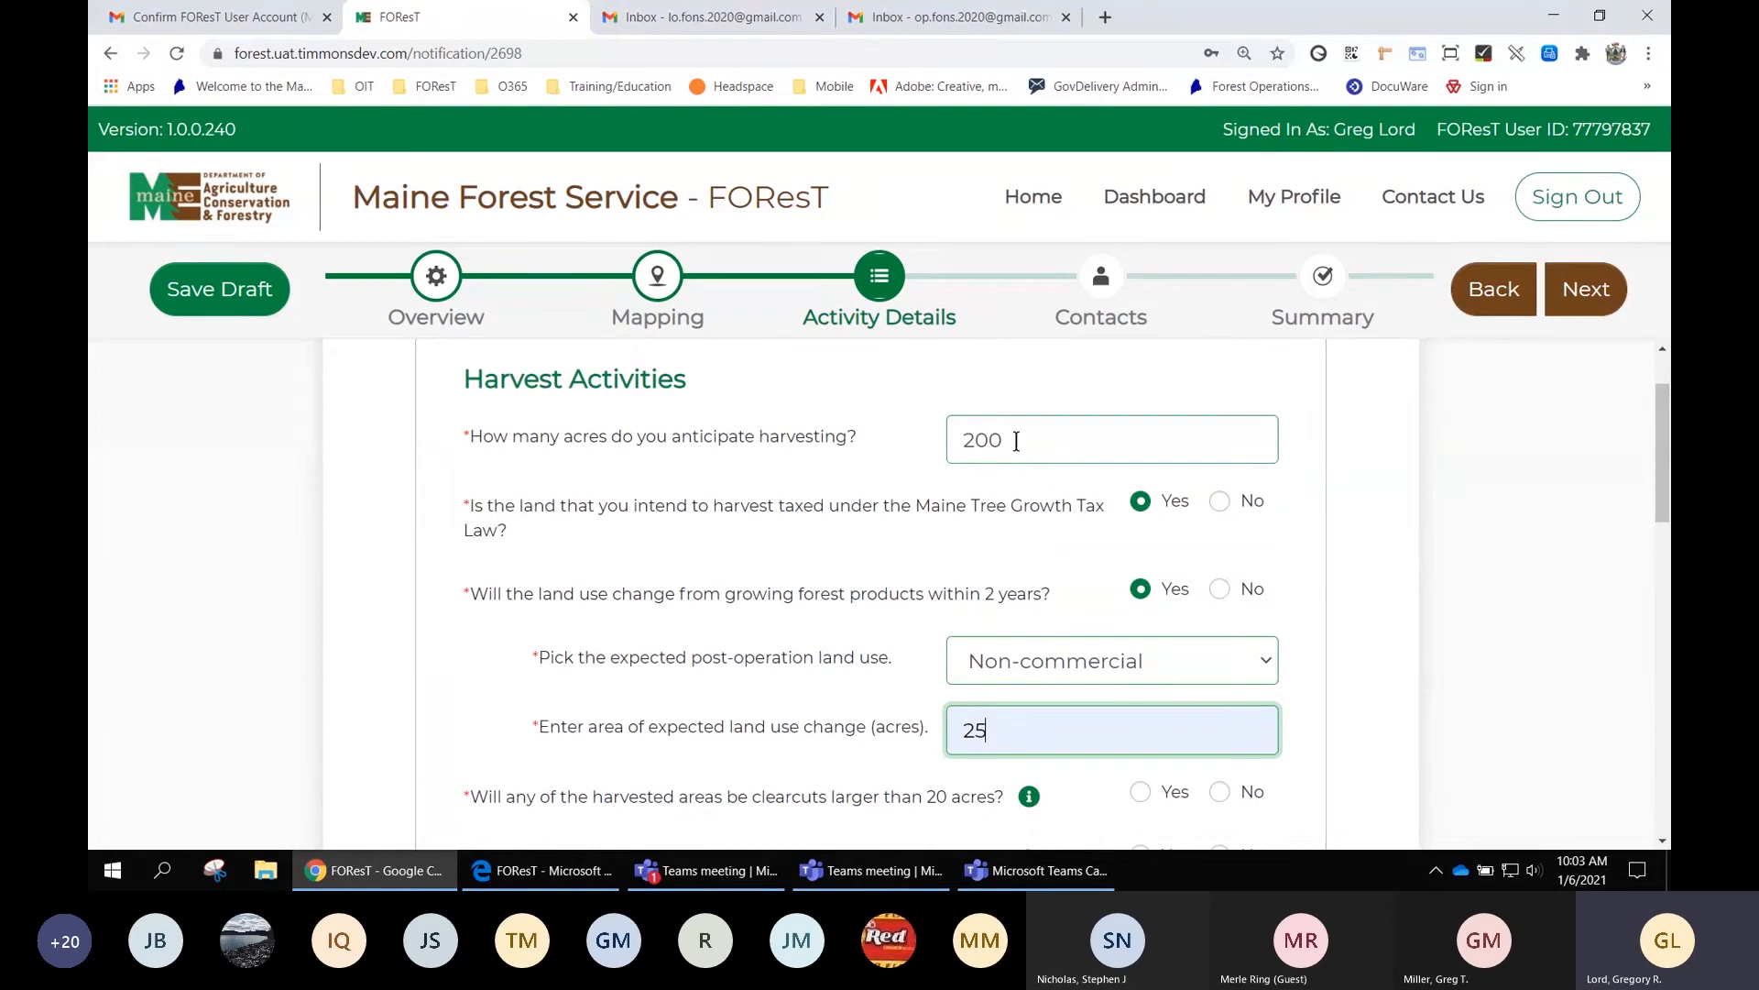
# Change the harvest acreage to 19 and the land use change area to 2 acres
pyautogui.click(1016, 441)
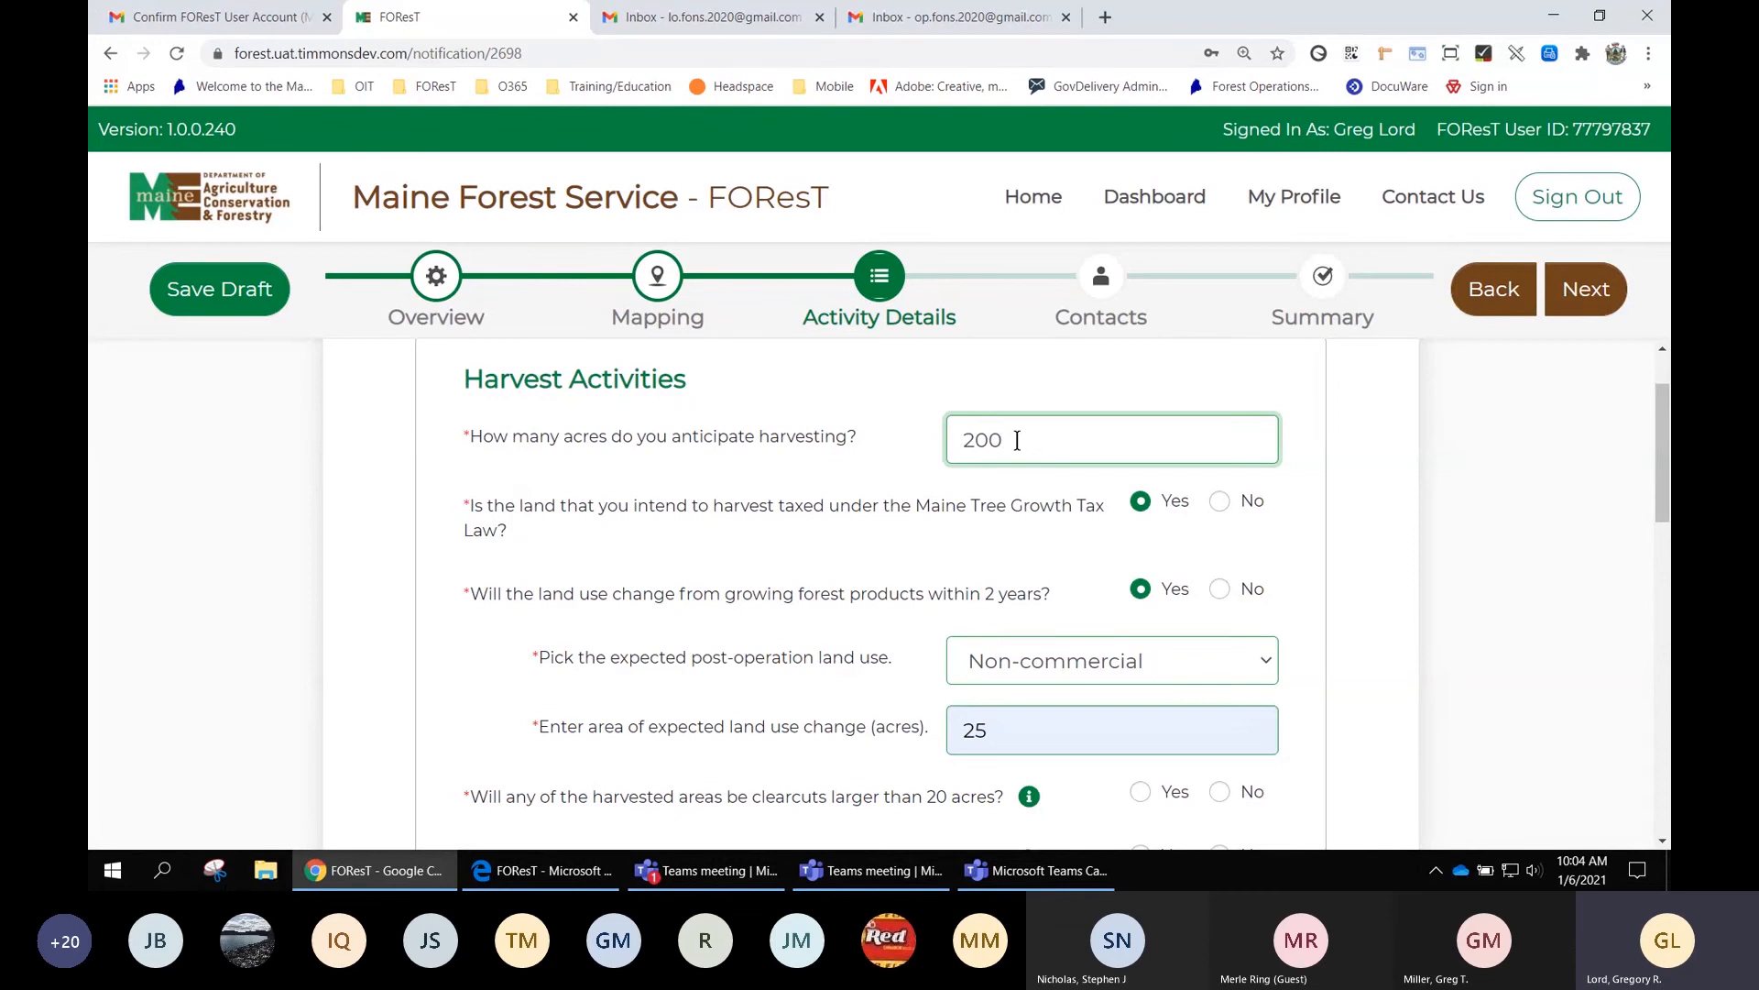
pyautogui.press('BackSpace')
pyautogui.press('BackSpace')
pyautogui.press('BackSpace')
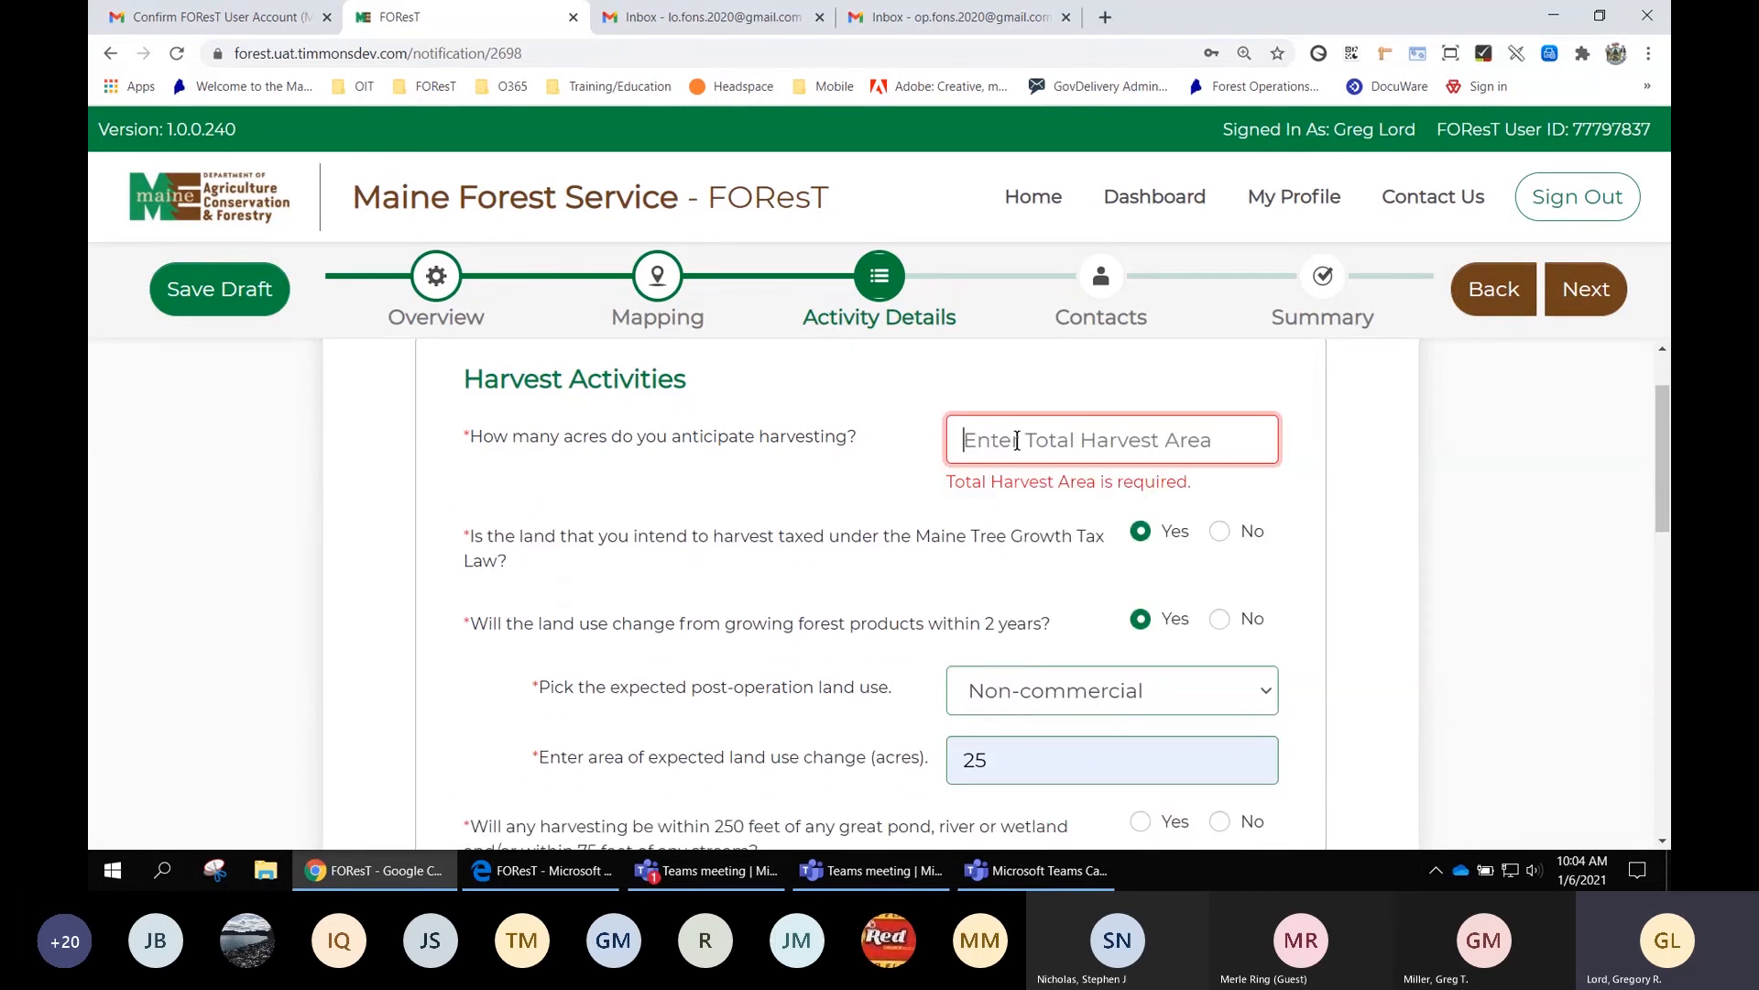
pyautogui.write('19')
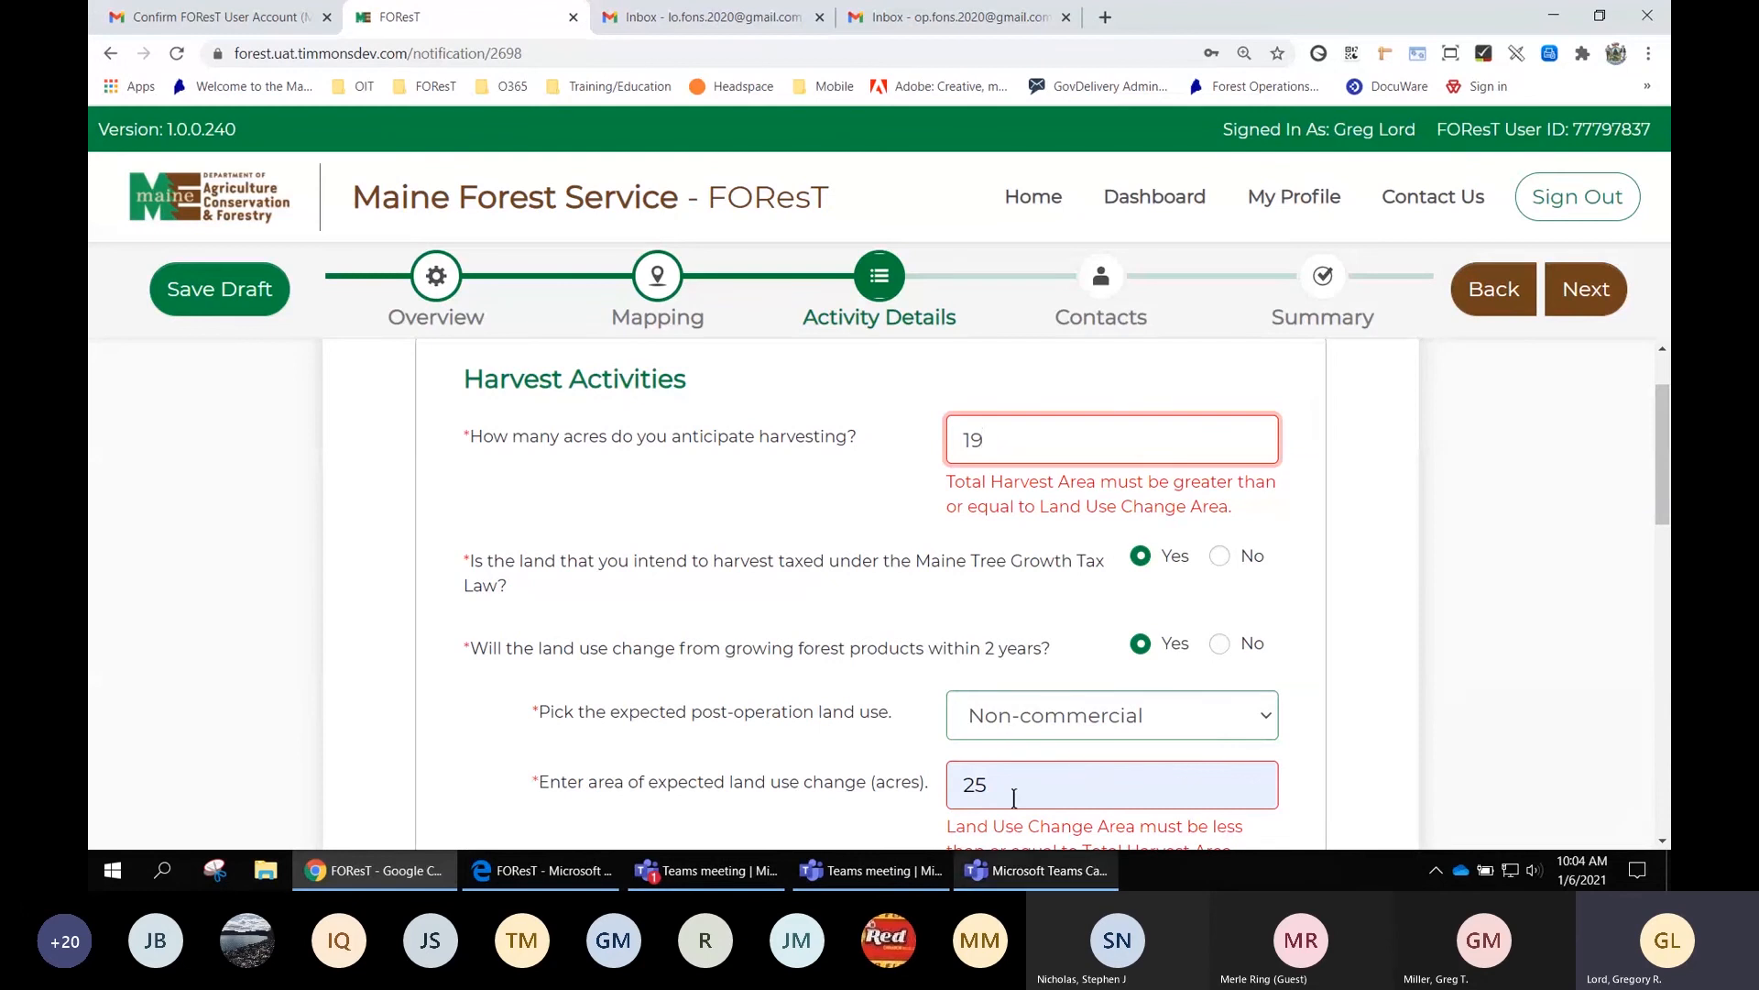
pyautogui.moveTo(1006, 784); pyautogui.dragTo(935, 786)
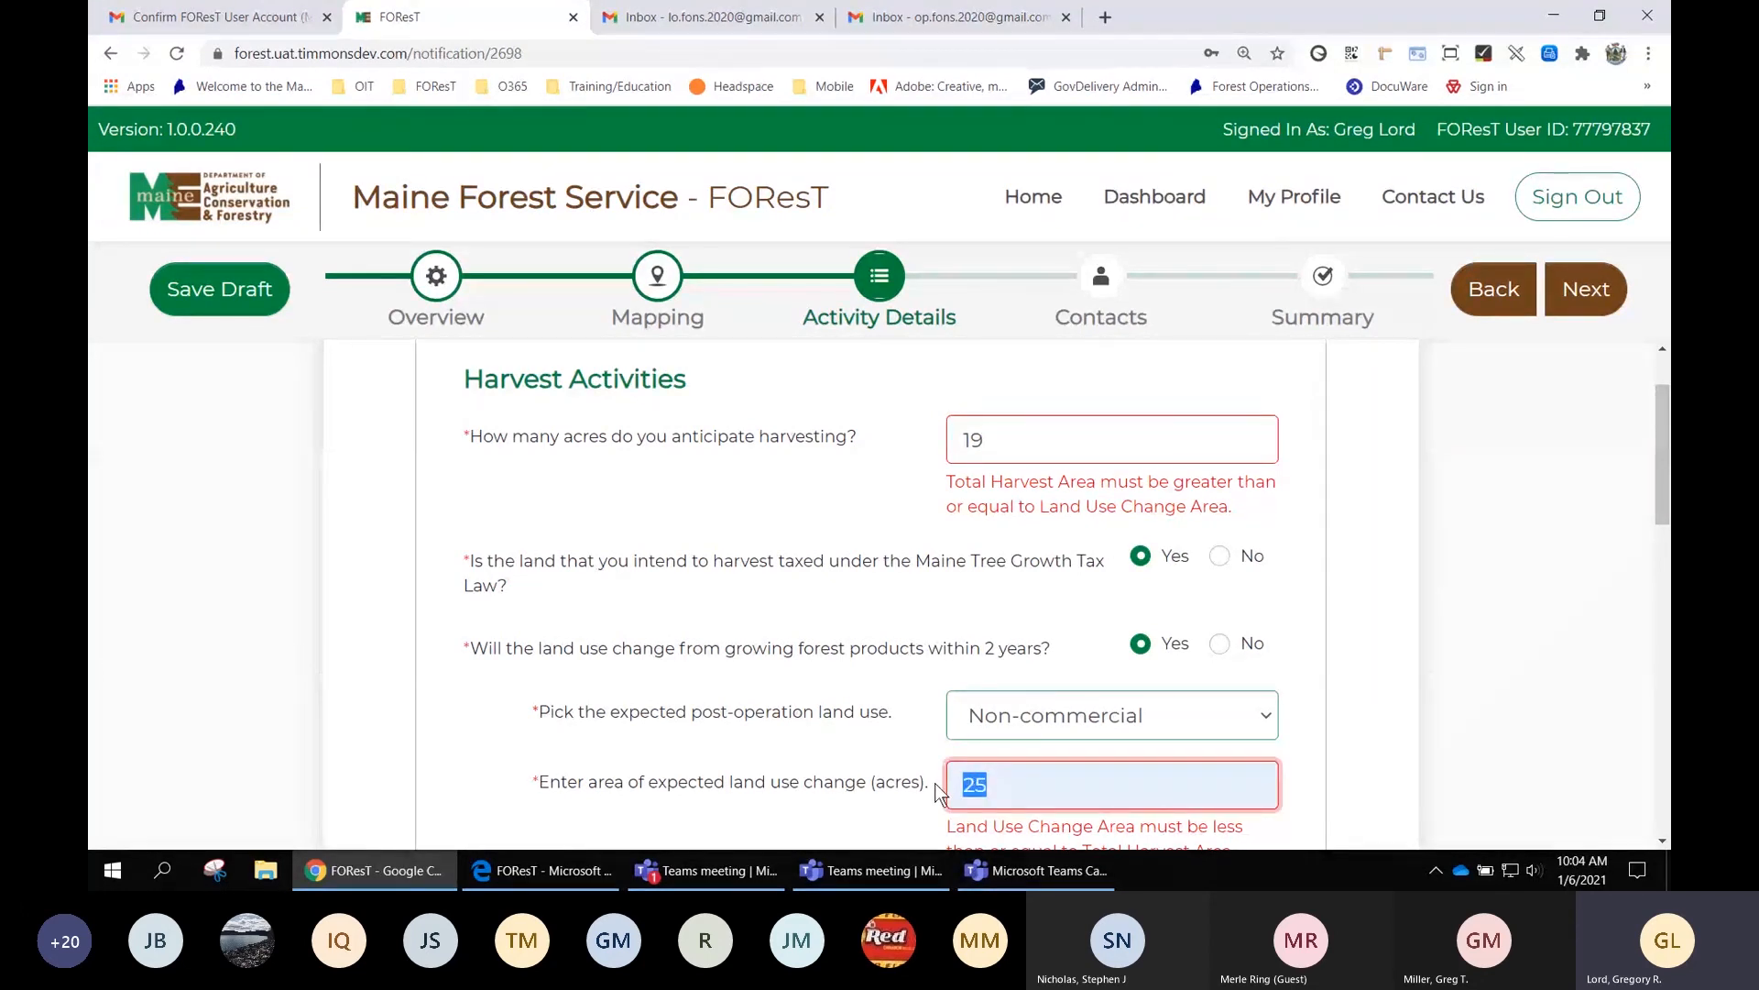
pyautogui.write('2')
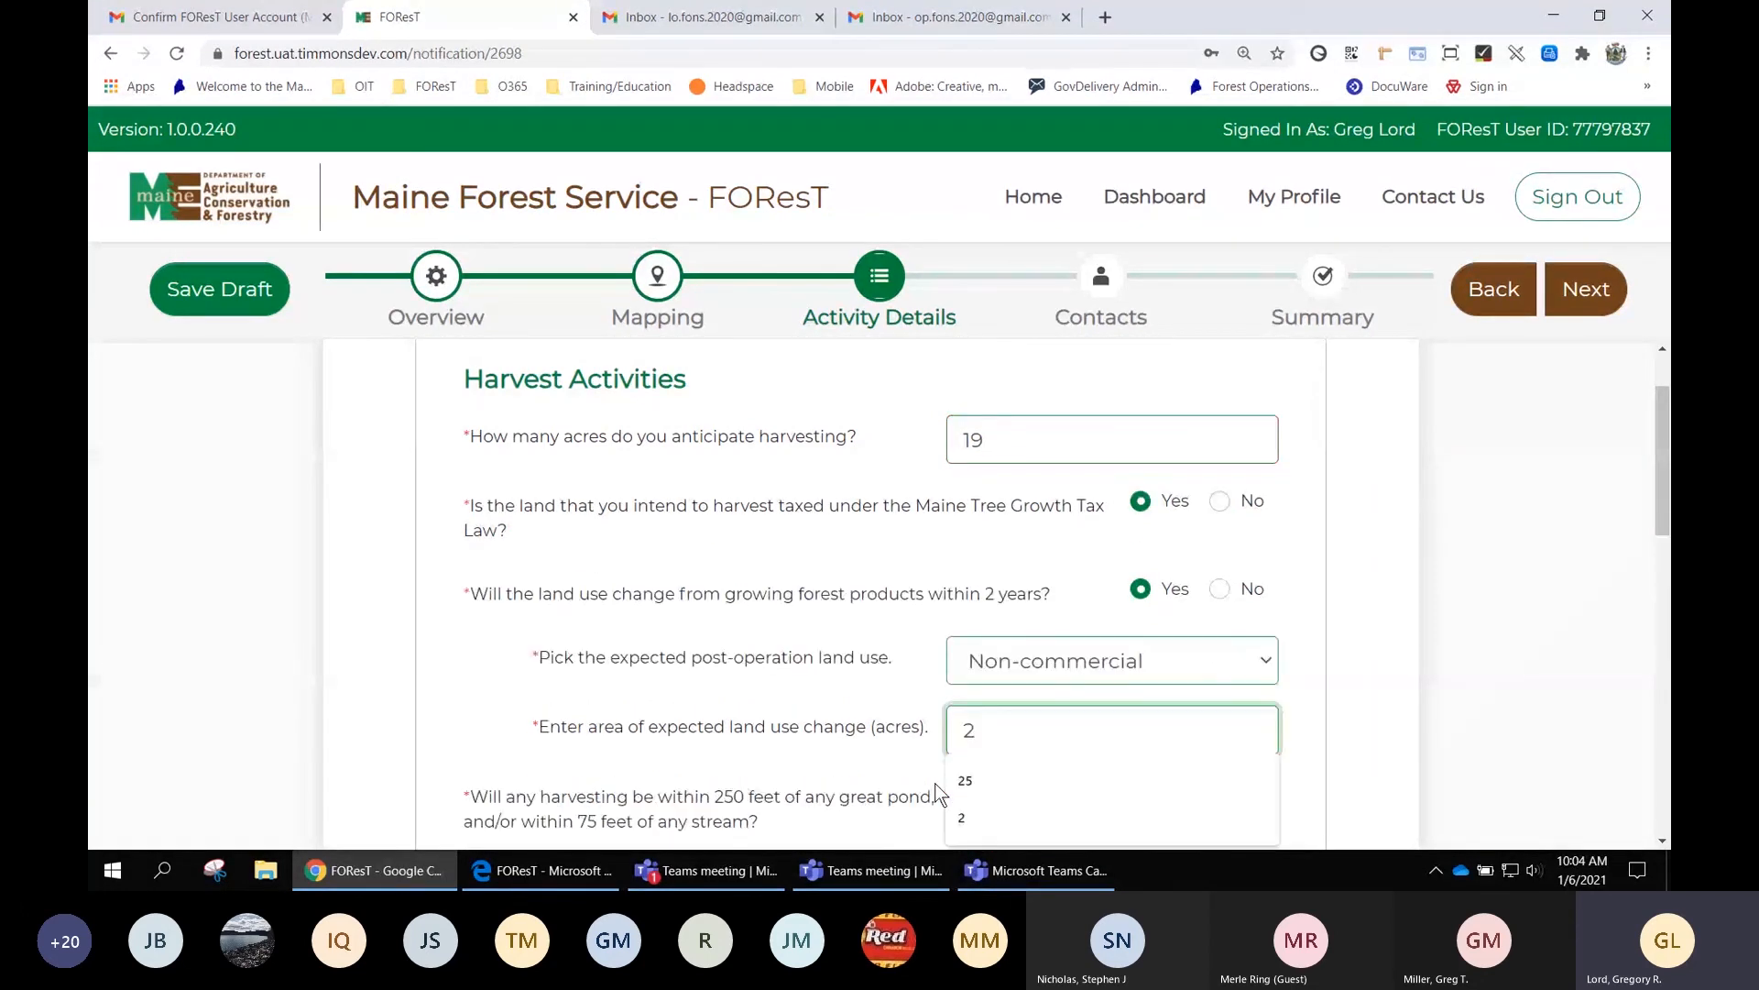
pyautogui.click(1307, 545)
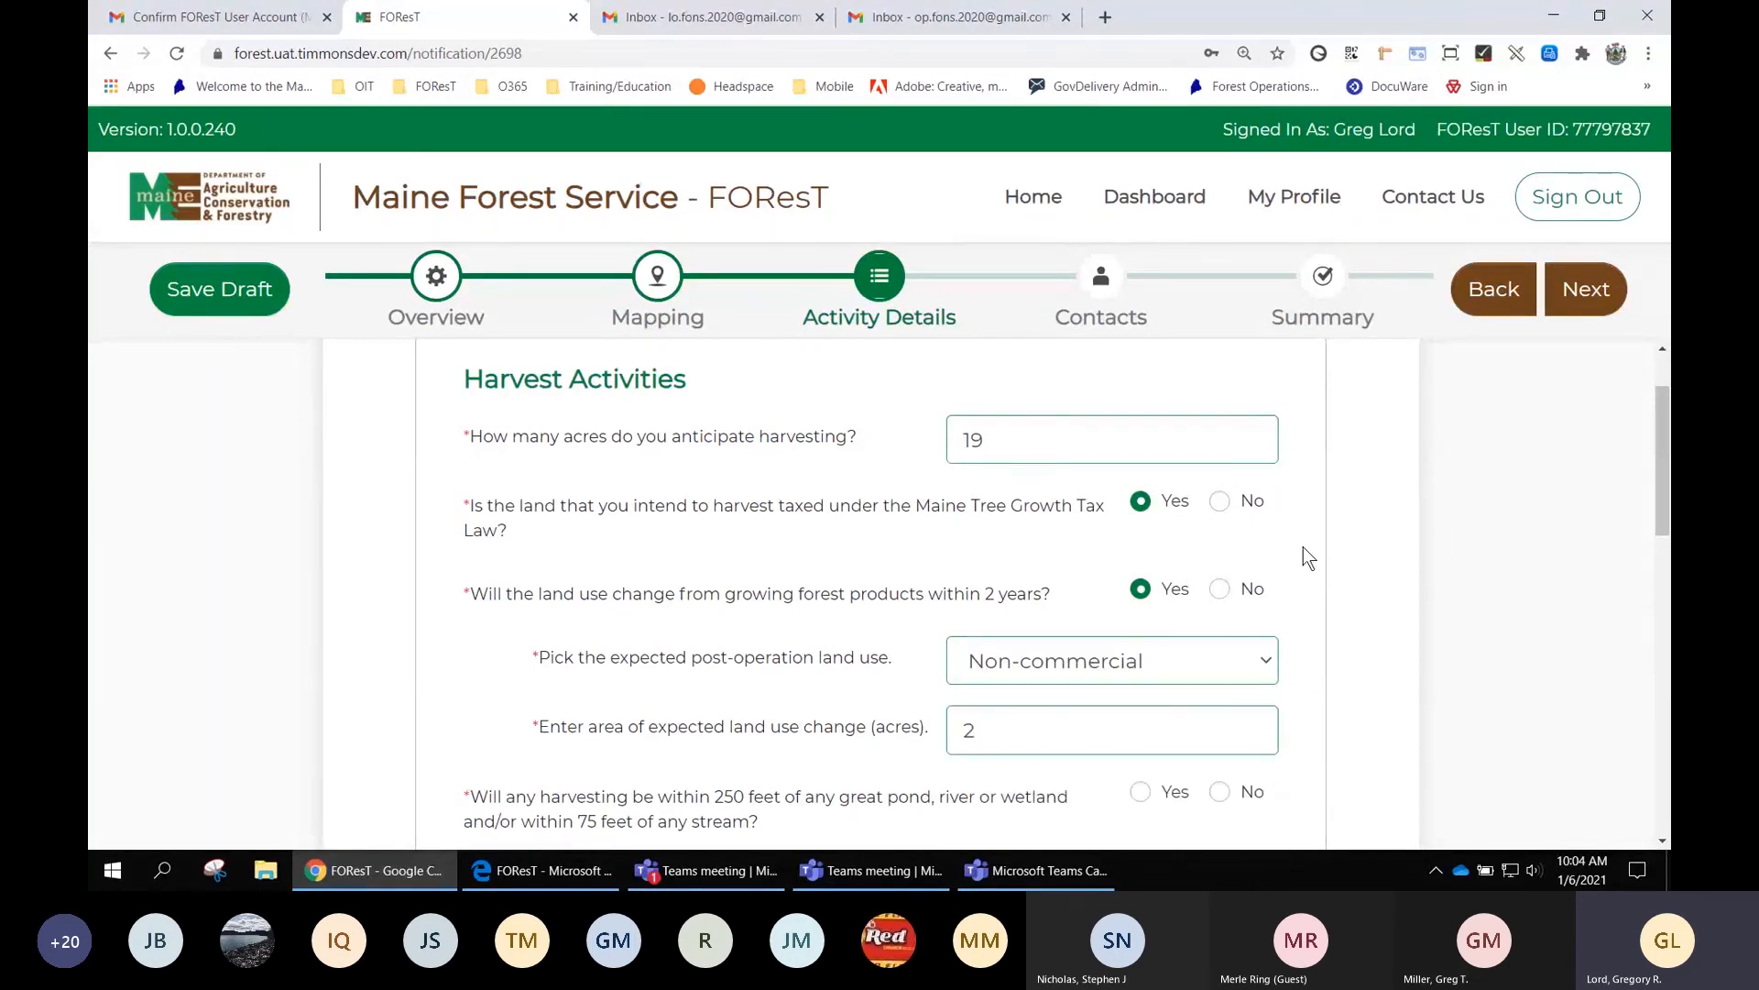
pyautogui.scroll(-1, 931, 506)
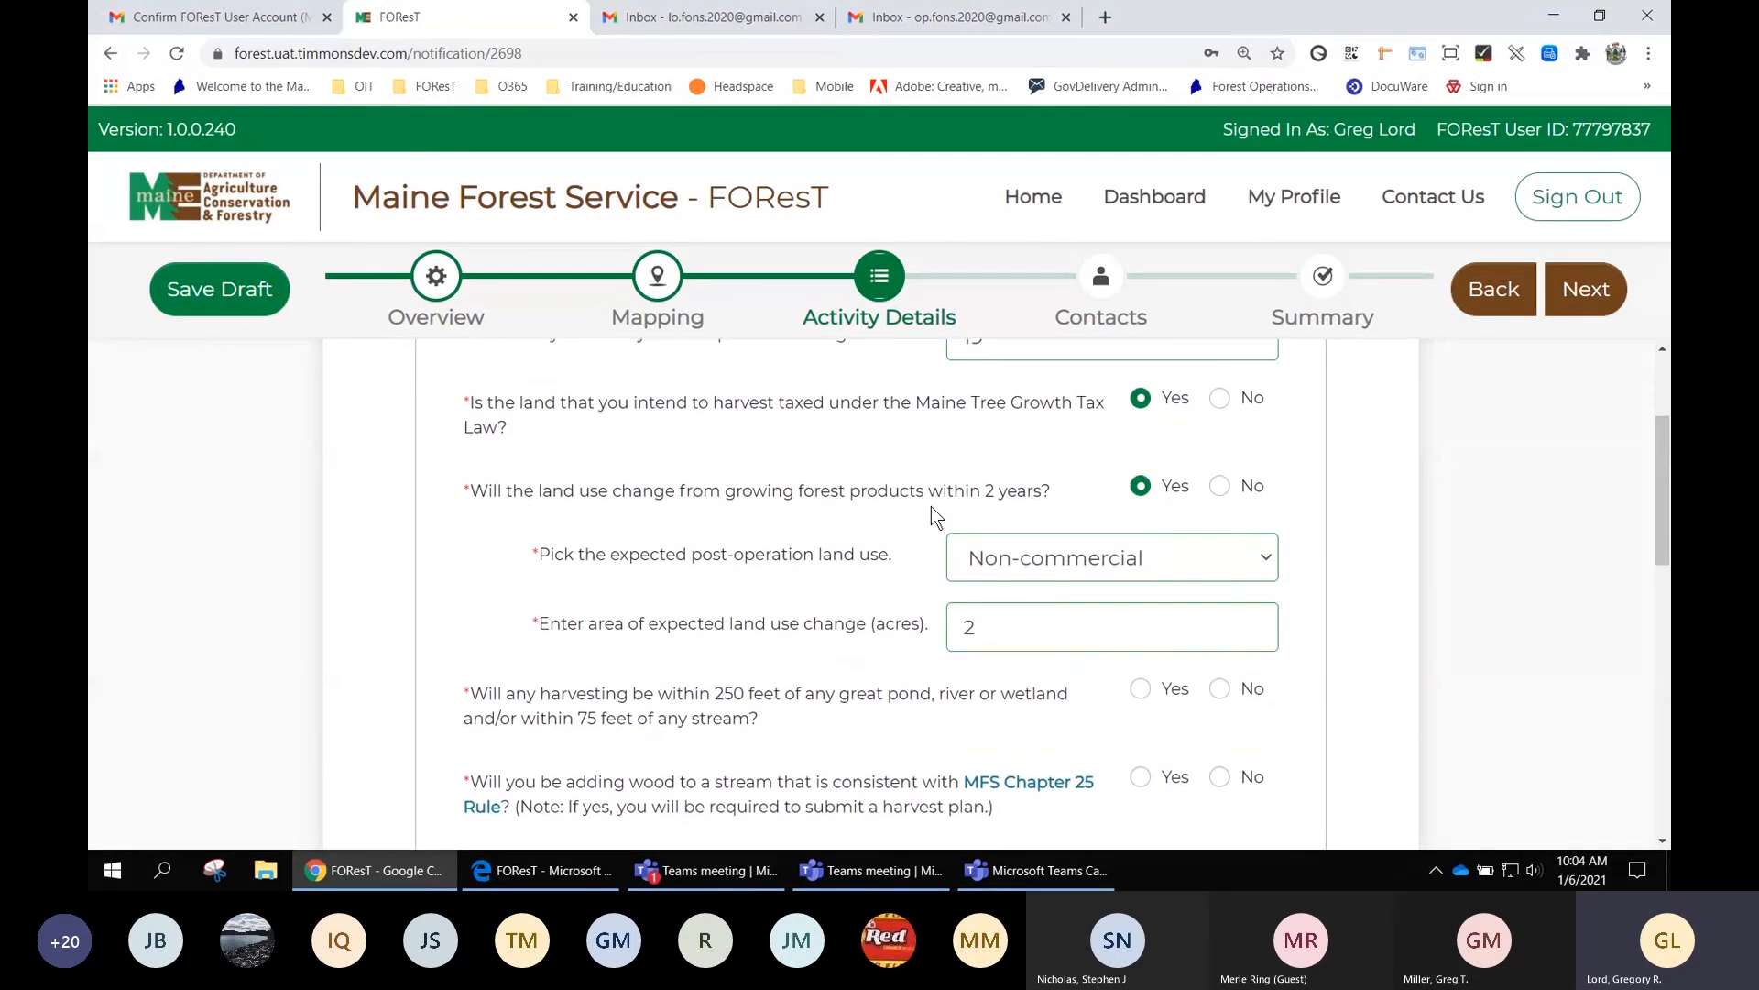
pyautogui.scroll(1, 931, 506)
pyautogui.scroll(-1, 895, 589)
pyautogui.scroll(1, 894, 700)
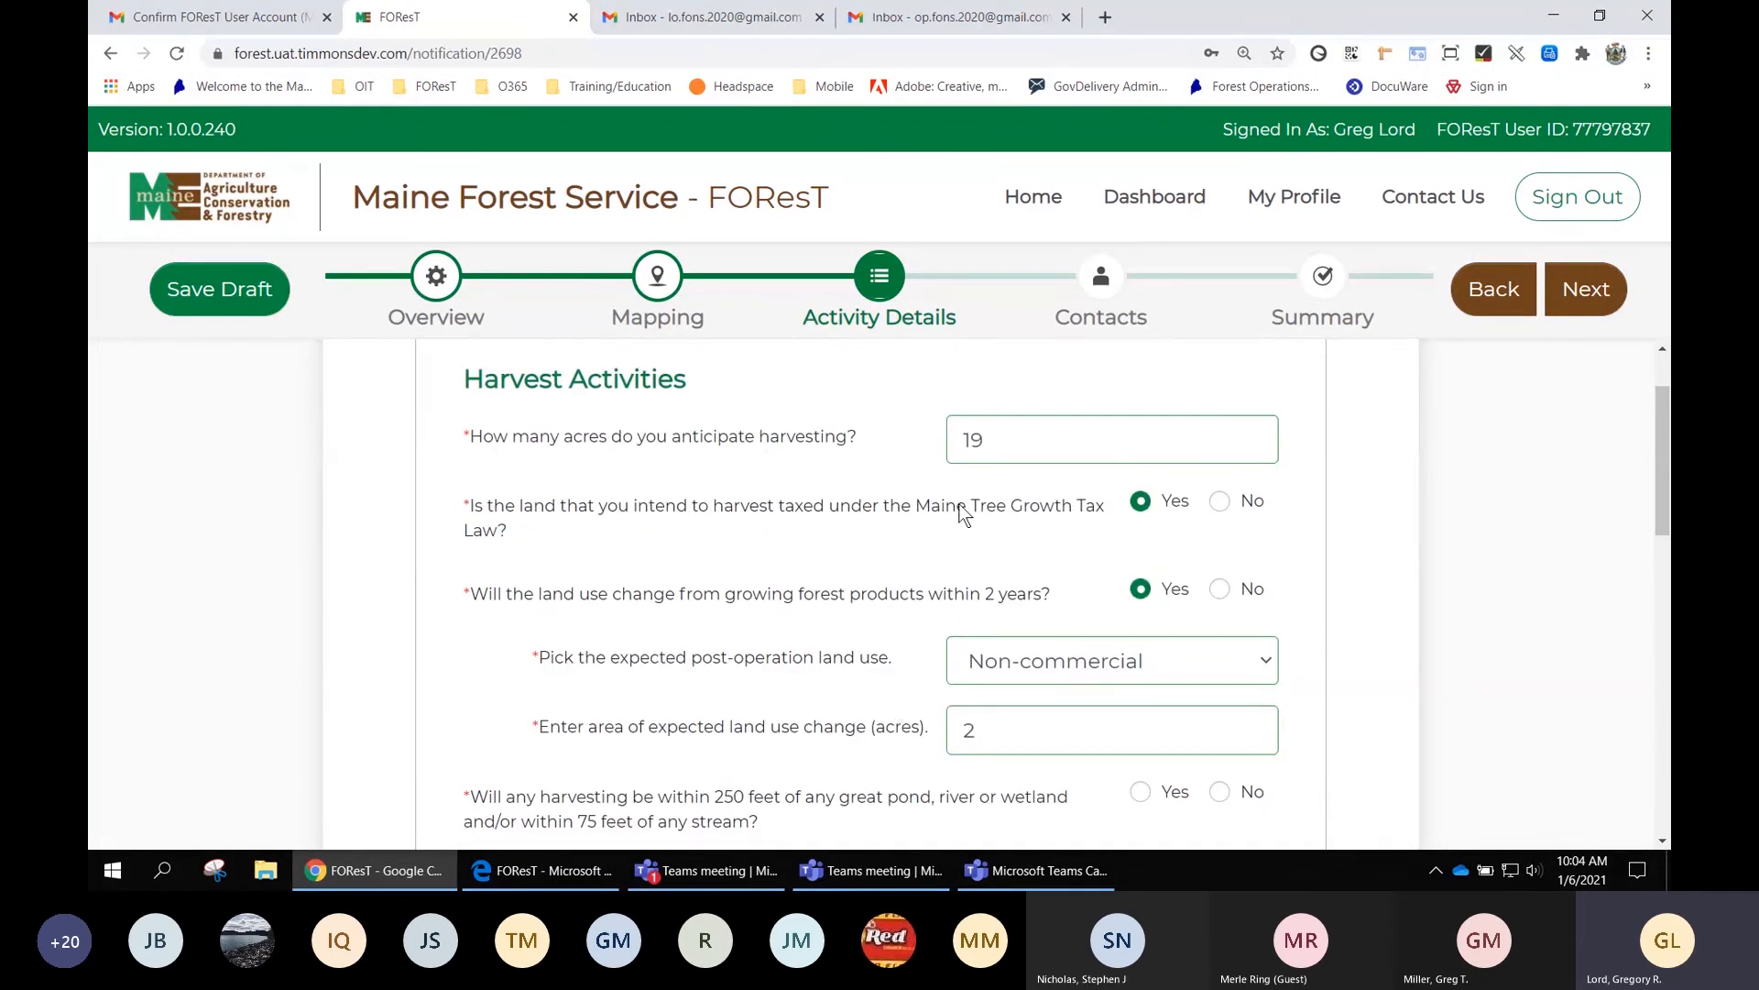
# Replace the 19-acre harvest value with 200 acres, revealing the clearcut questions
pyautogui.click(991, 437)
pyautogui.moveTo(991, 437); pyautogui.dragTo(955, 437)
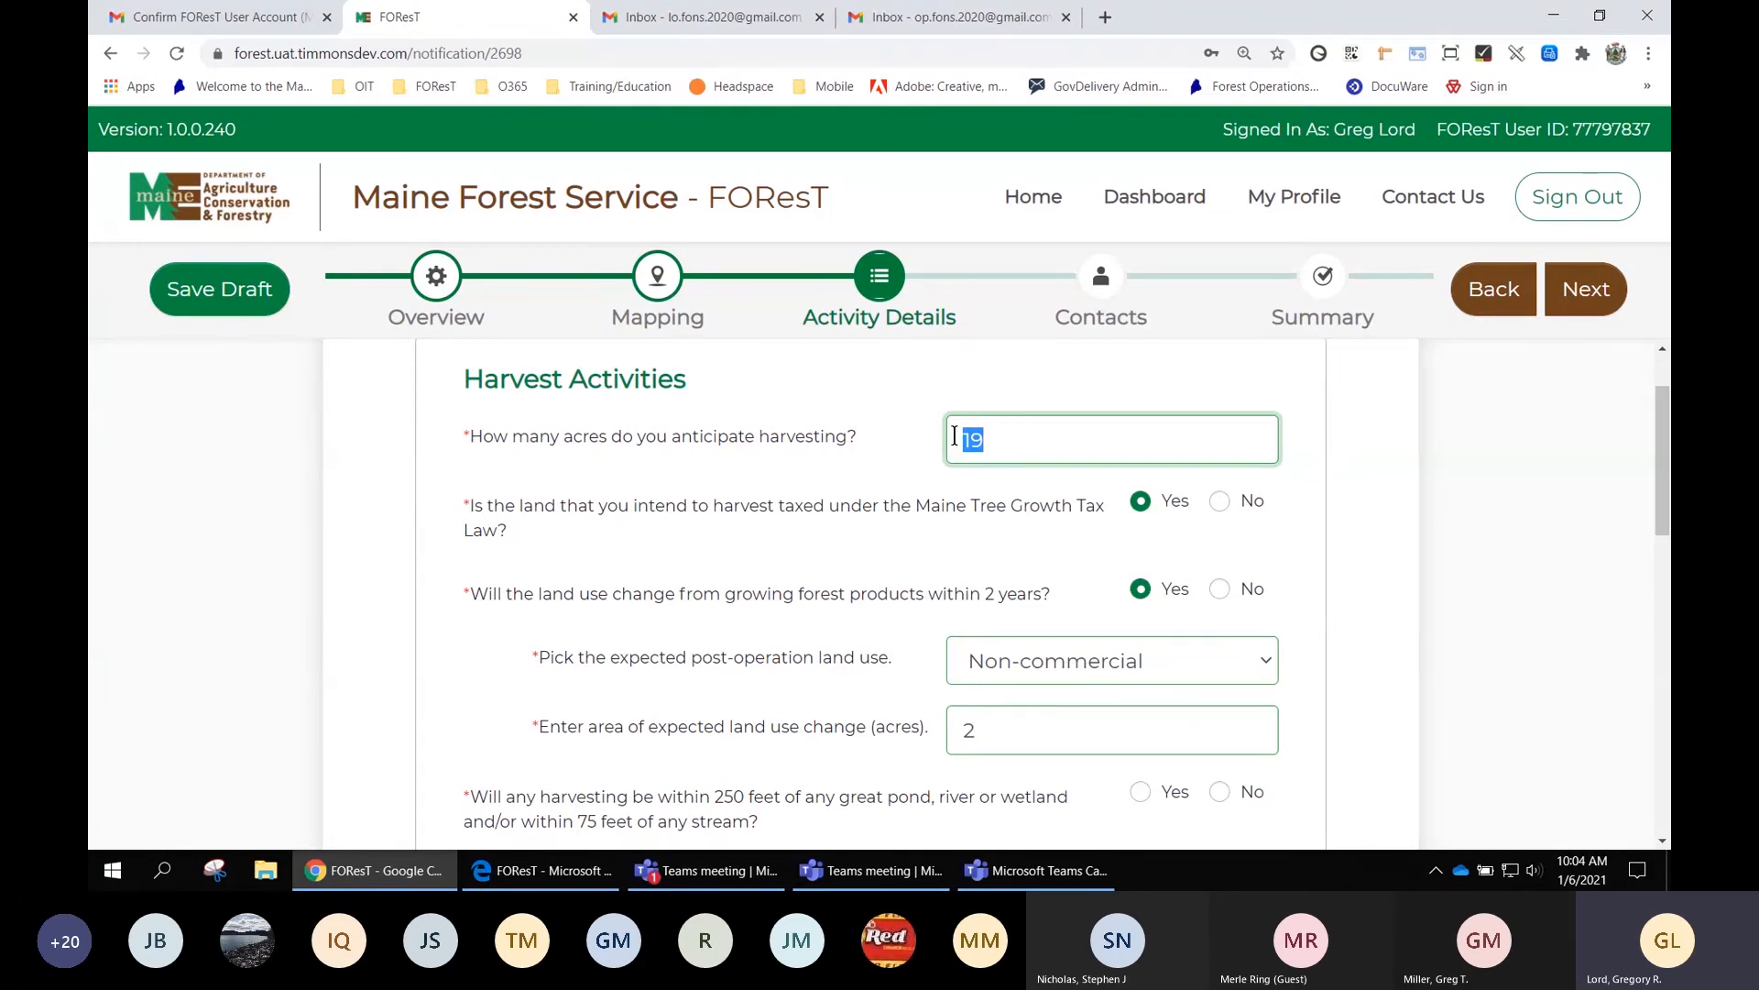
pyautogui.write('200')
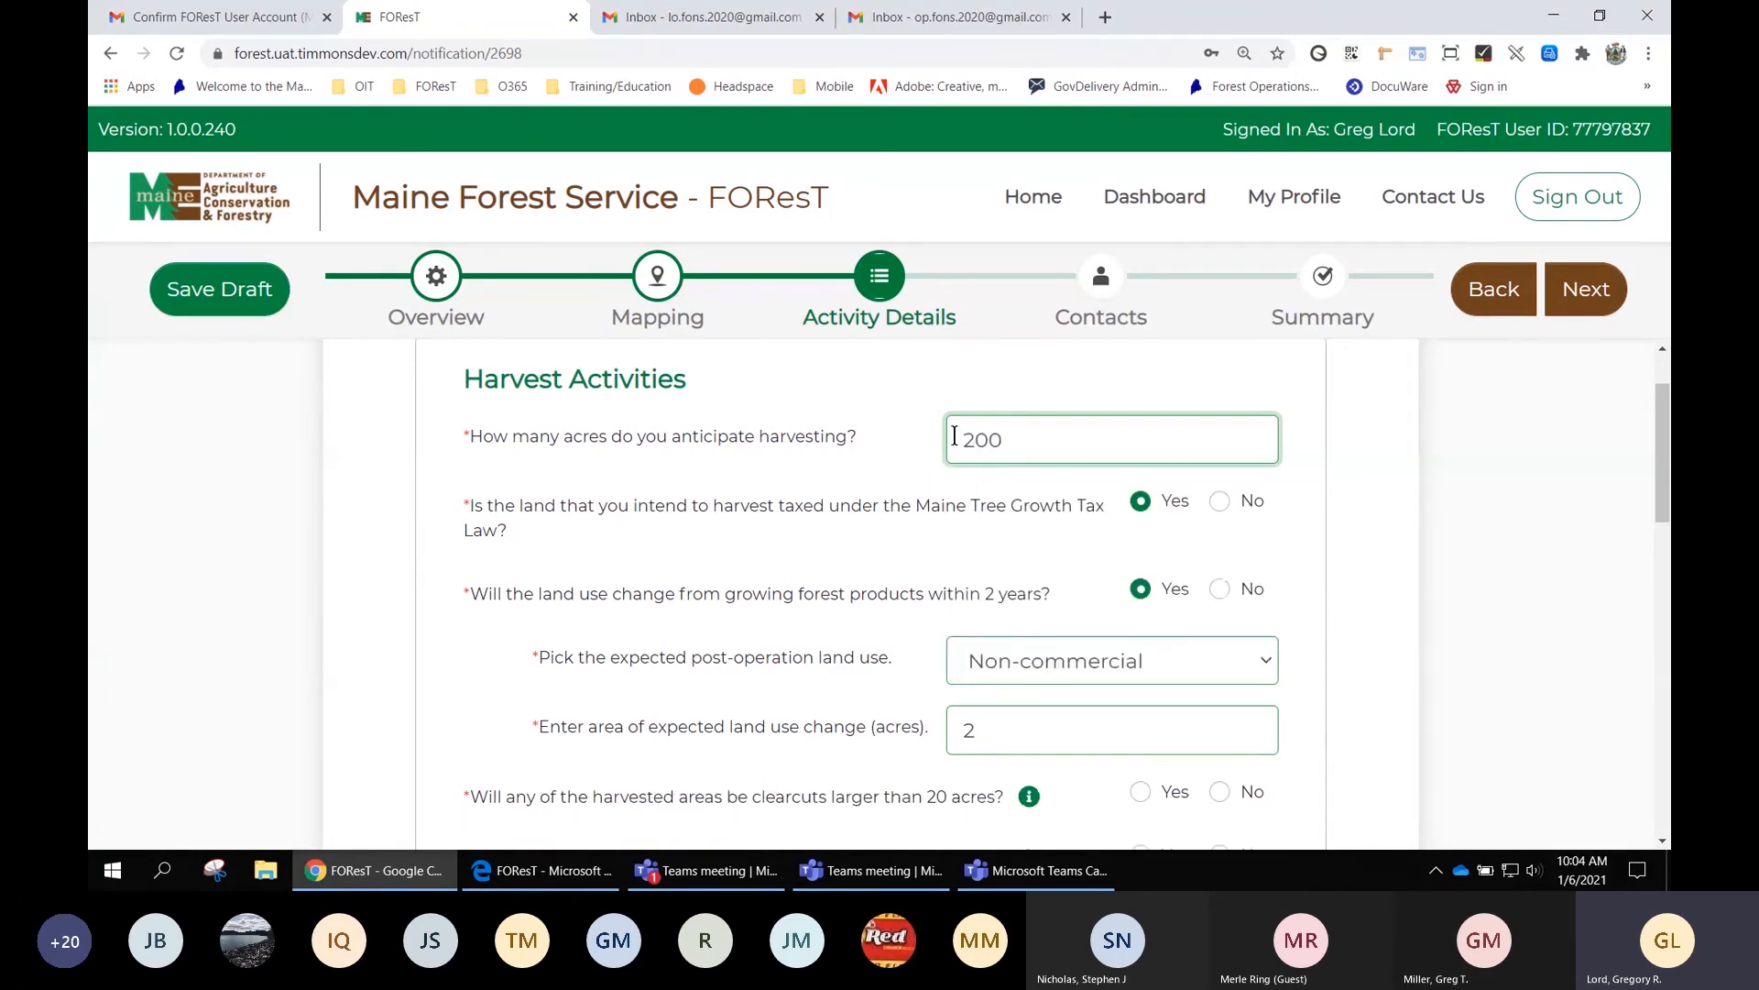
pyautogui.click(1318, 473)
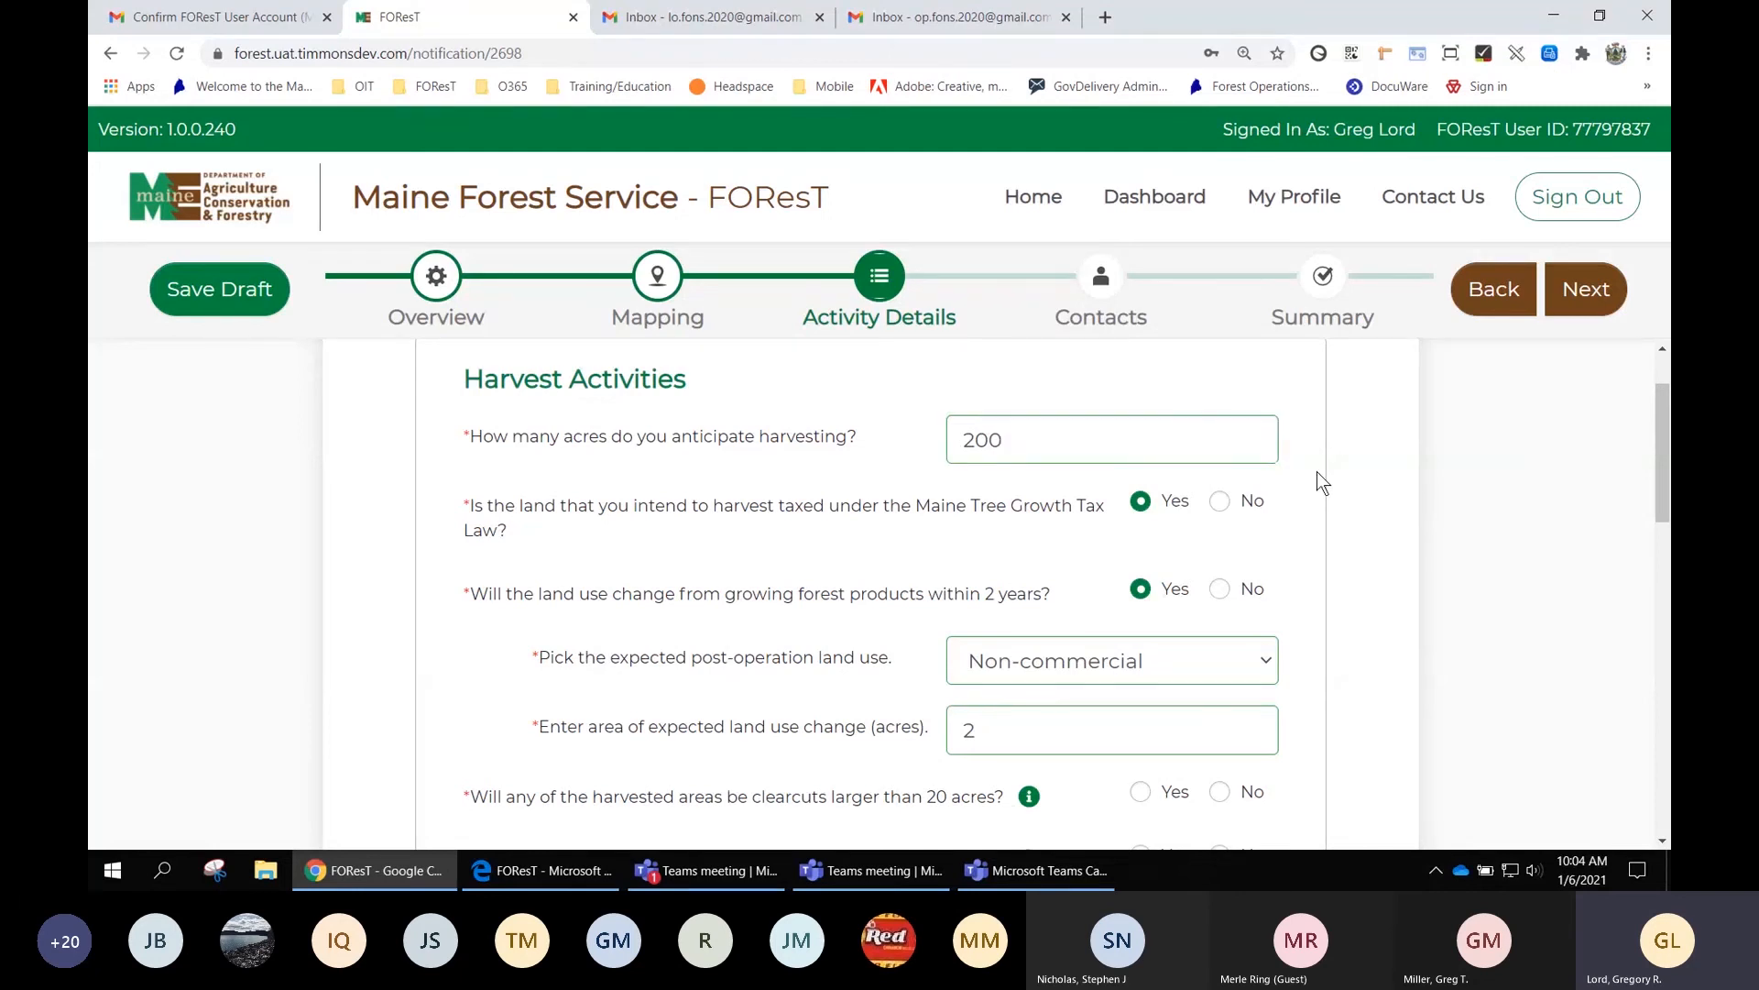
pyautogui.scroll(-1, 1336, 481)
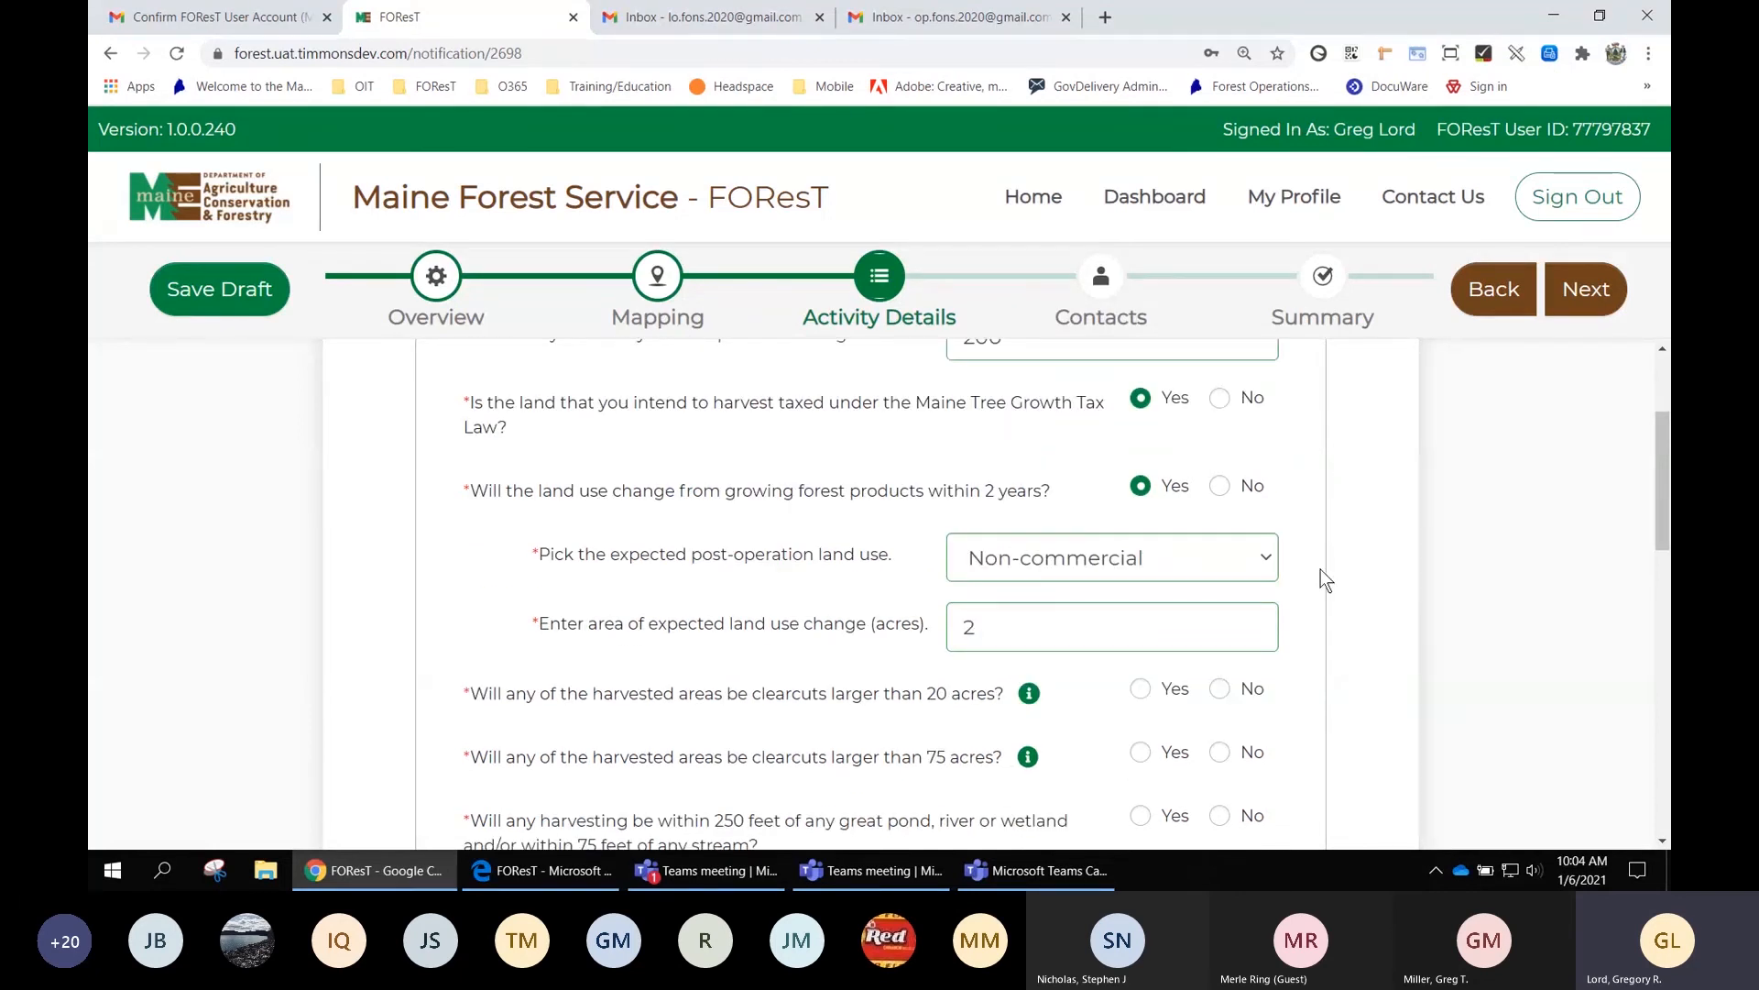
pyautogui.scroll(-1, 1322, 569)
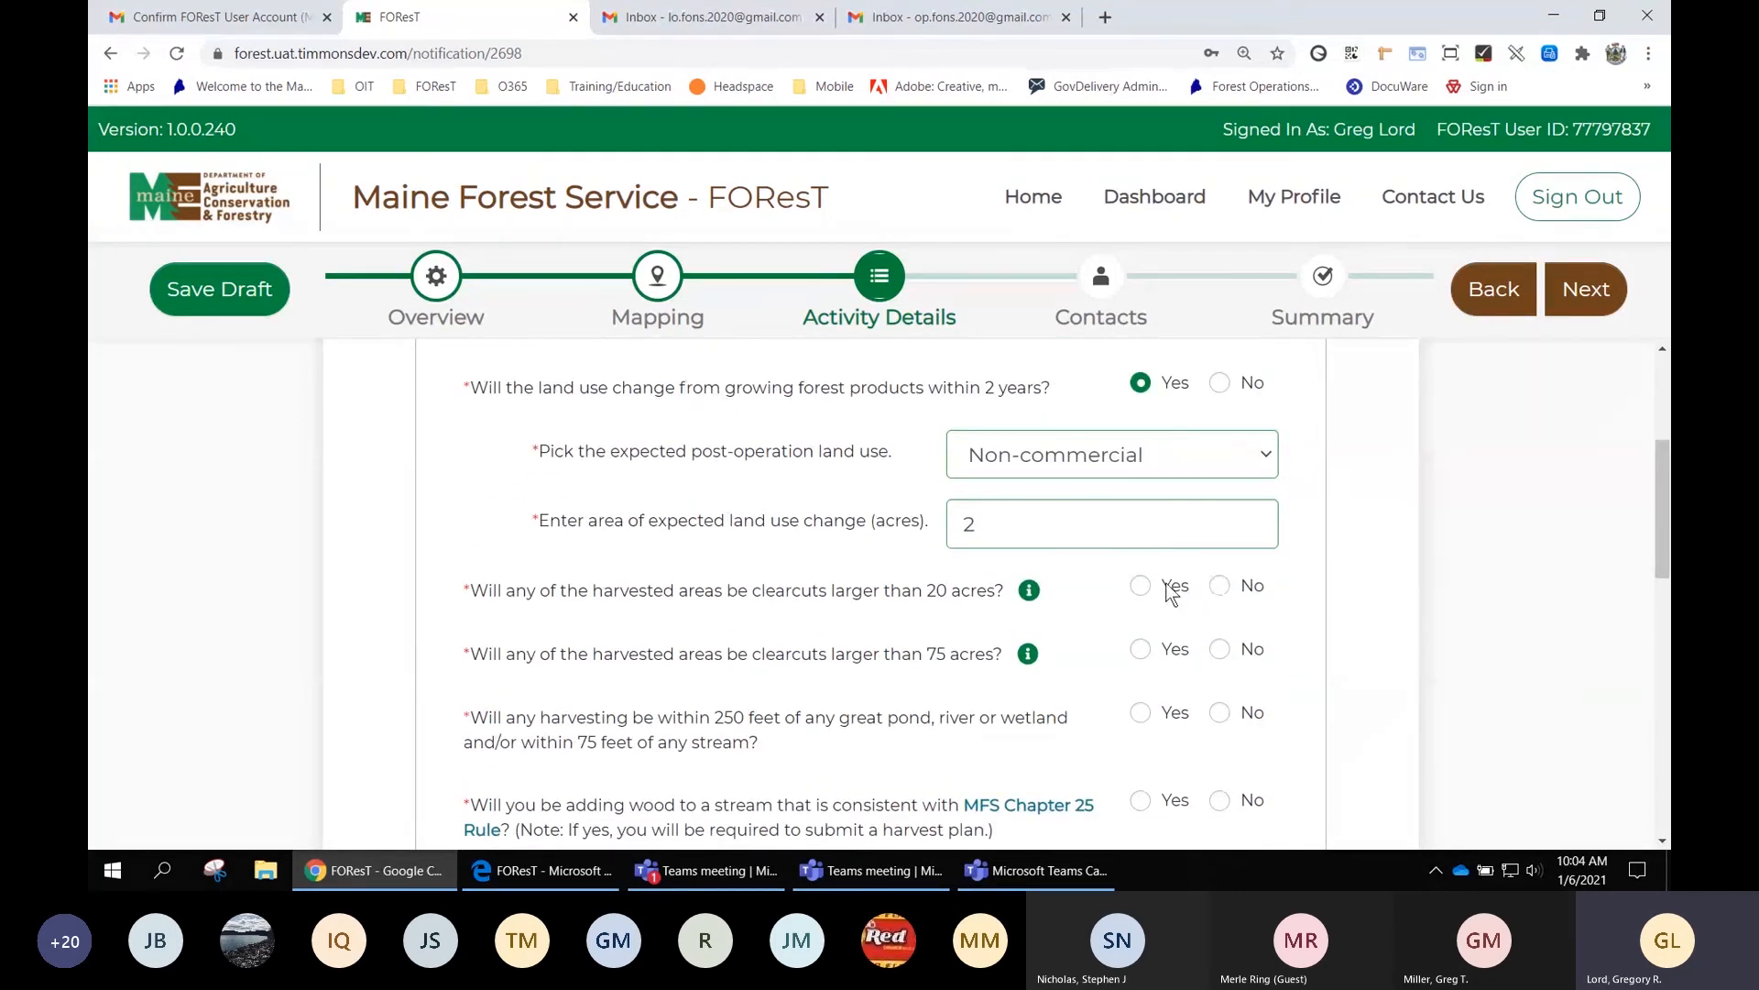
# Record Yes for clearcuts over 20 acres, No over 75 acres, Yes for harvesting within 250 feet of water
pyautogui.click(1141, 585)
pyautogui.click(1221, 649)
pyautogui.scroll(-2, 1235, 649)
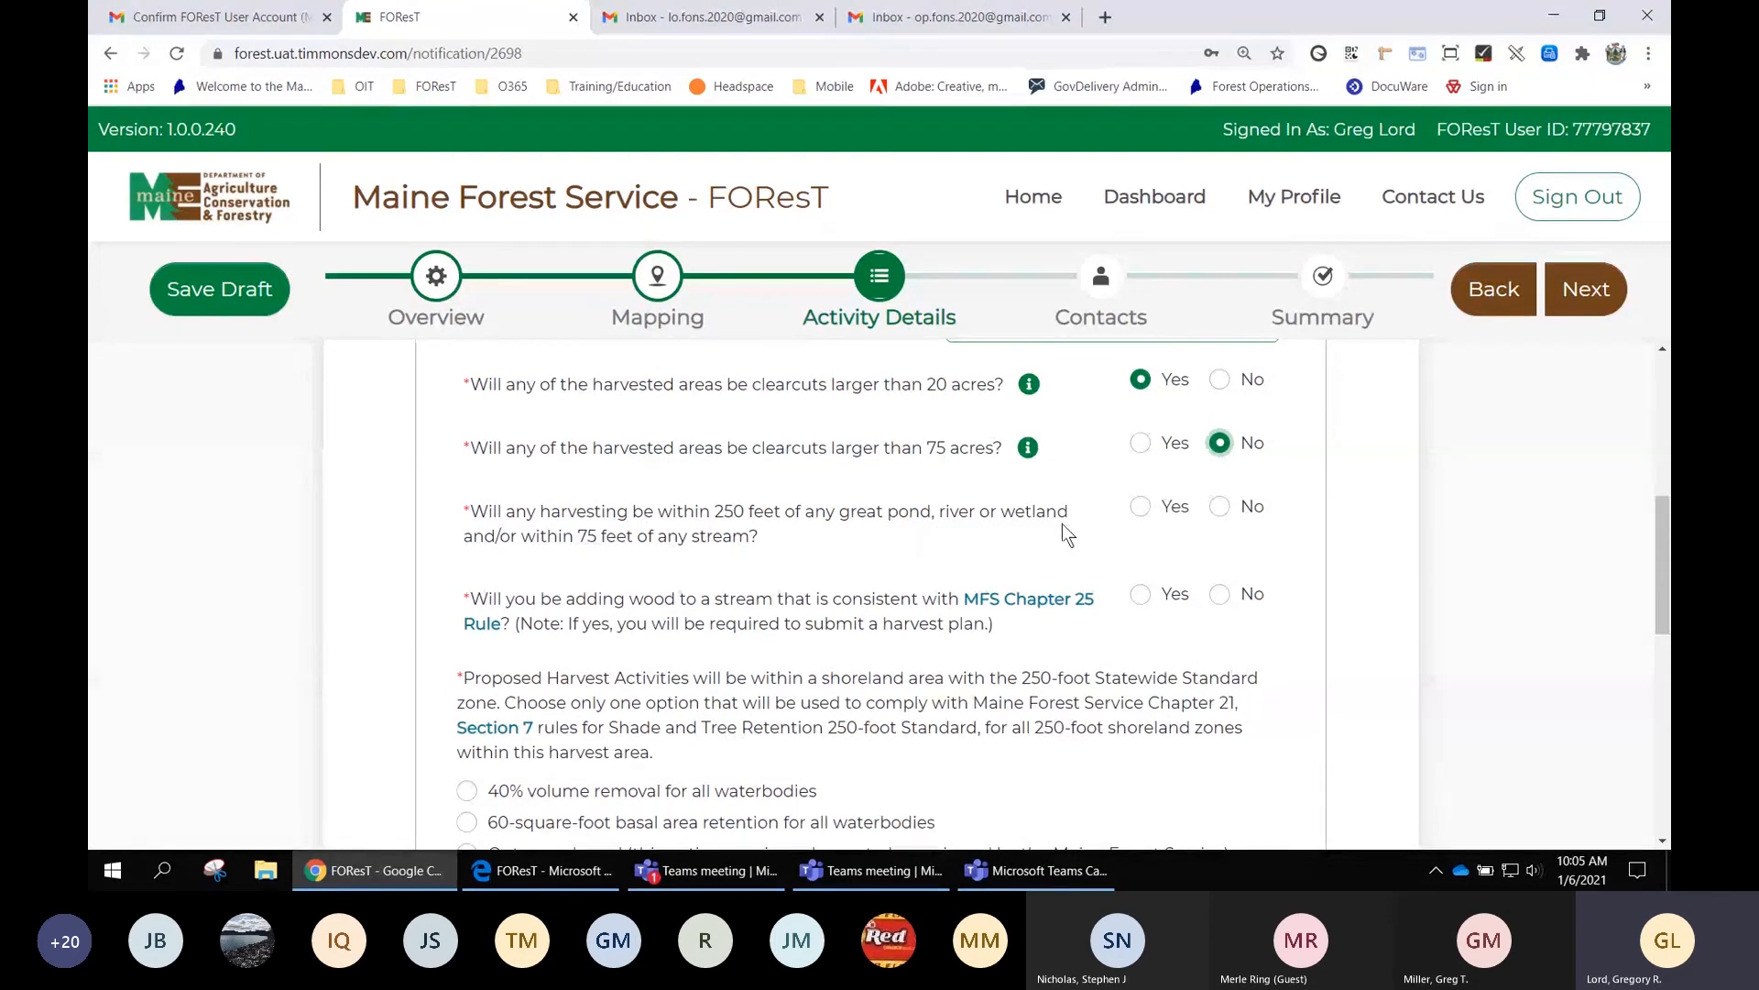
pyautogui.click(1141, 508)
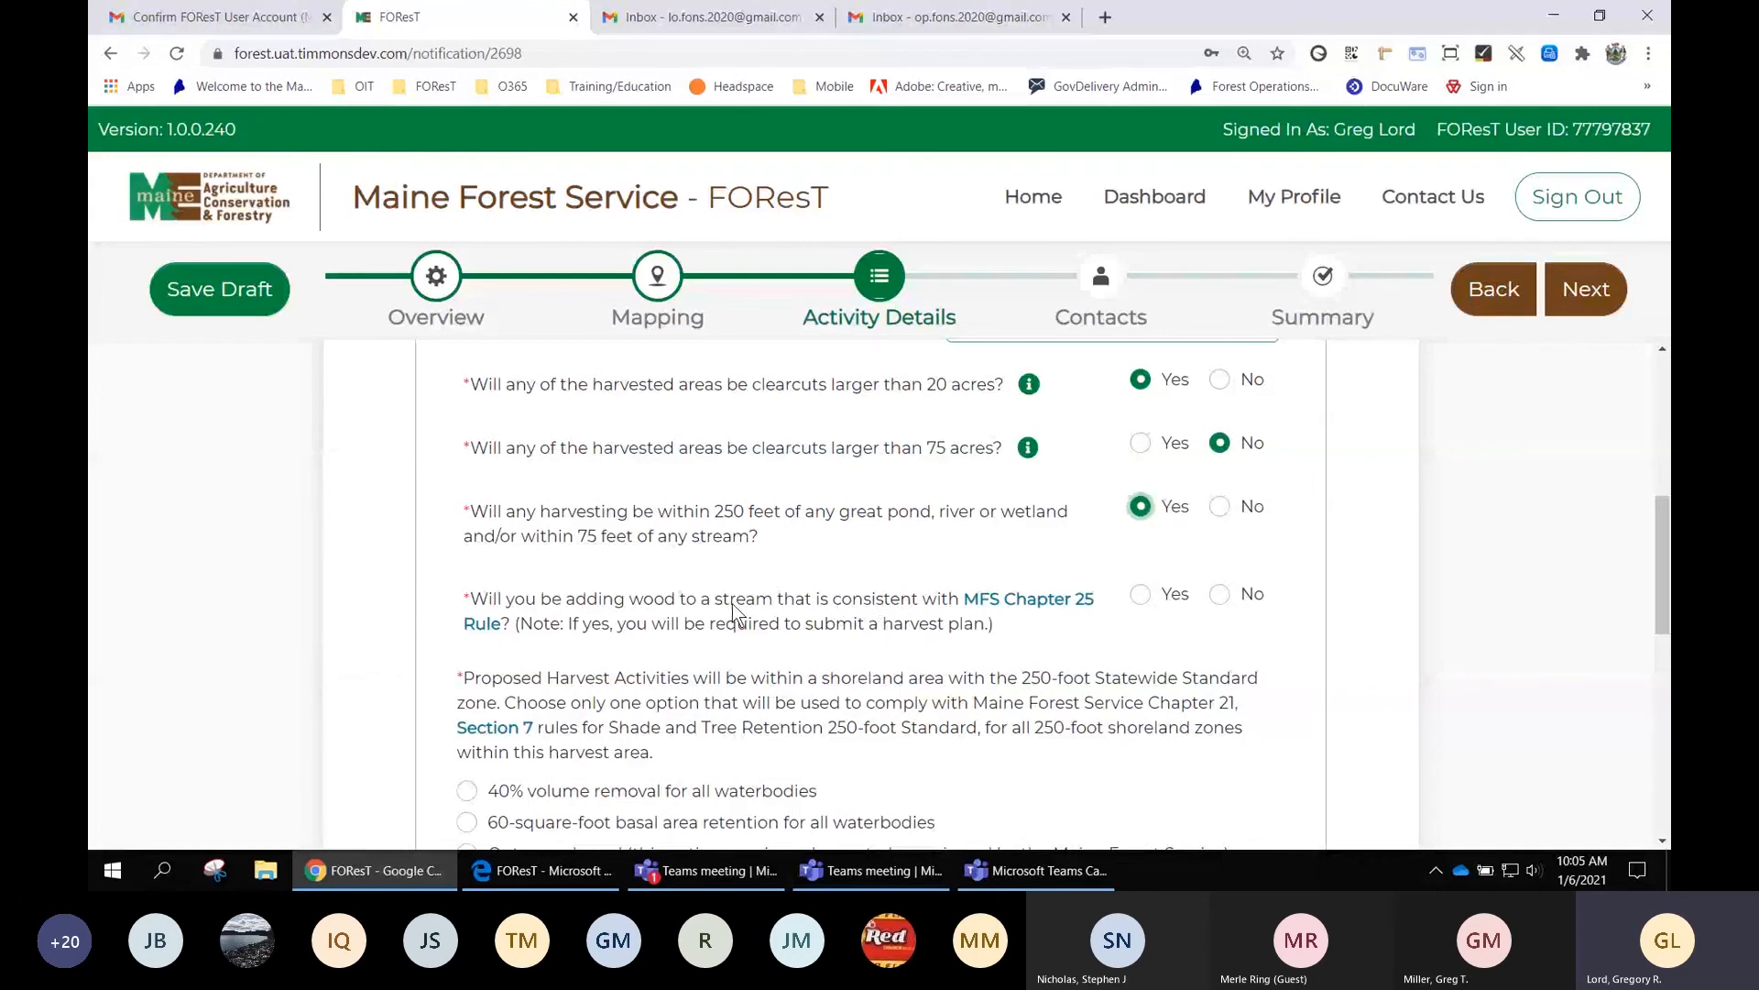
# Open the MFS Chapter 25 Rule PDF in a new tab, then return to the FOResT form
pyautogui.click(1030, 603)
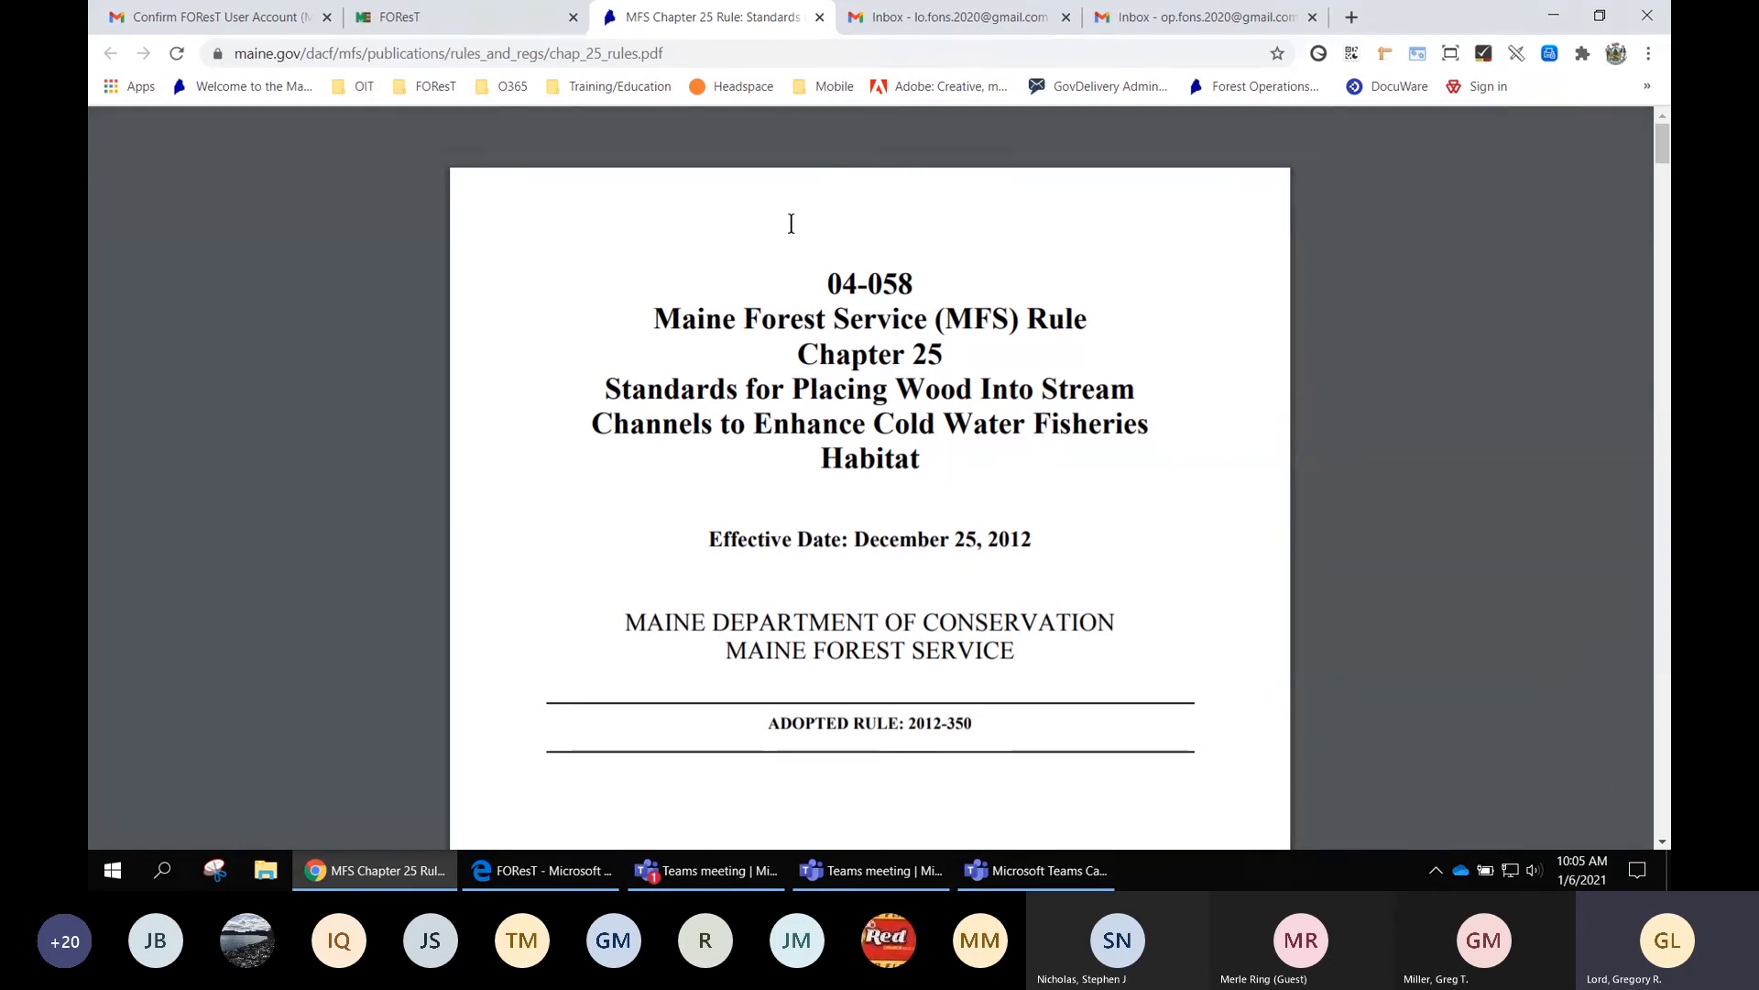
pyautogui.click(459, 16)
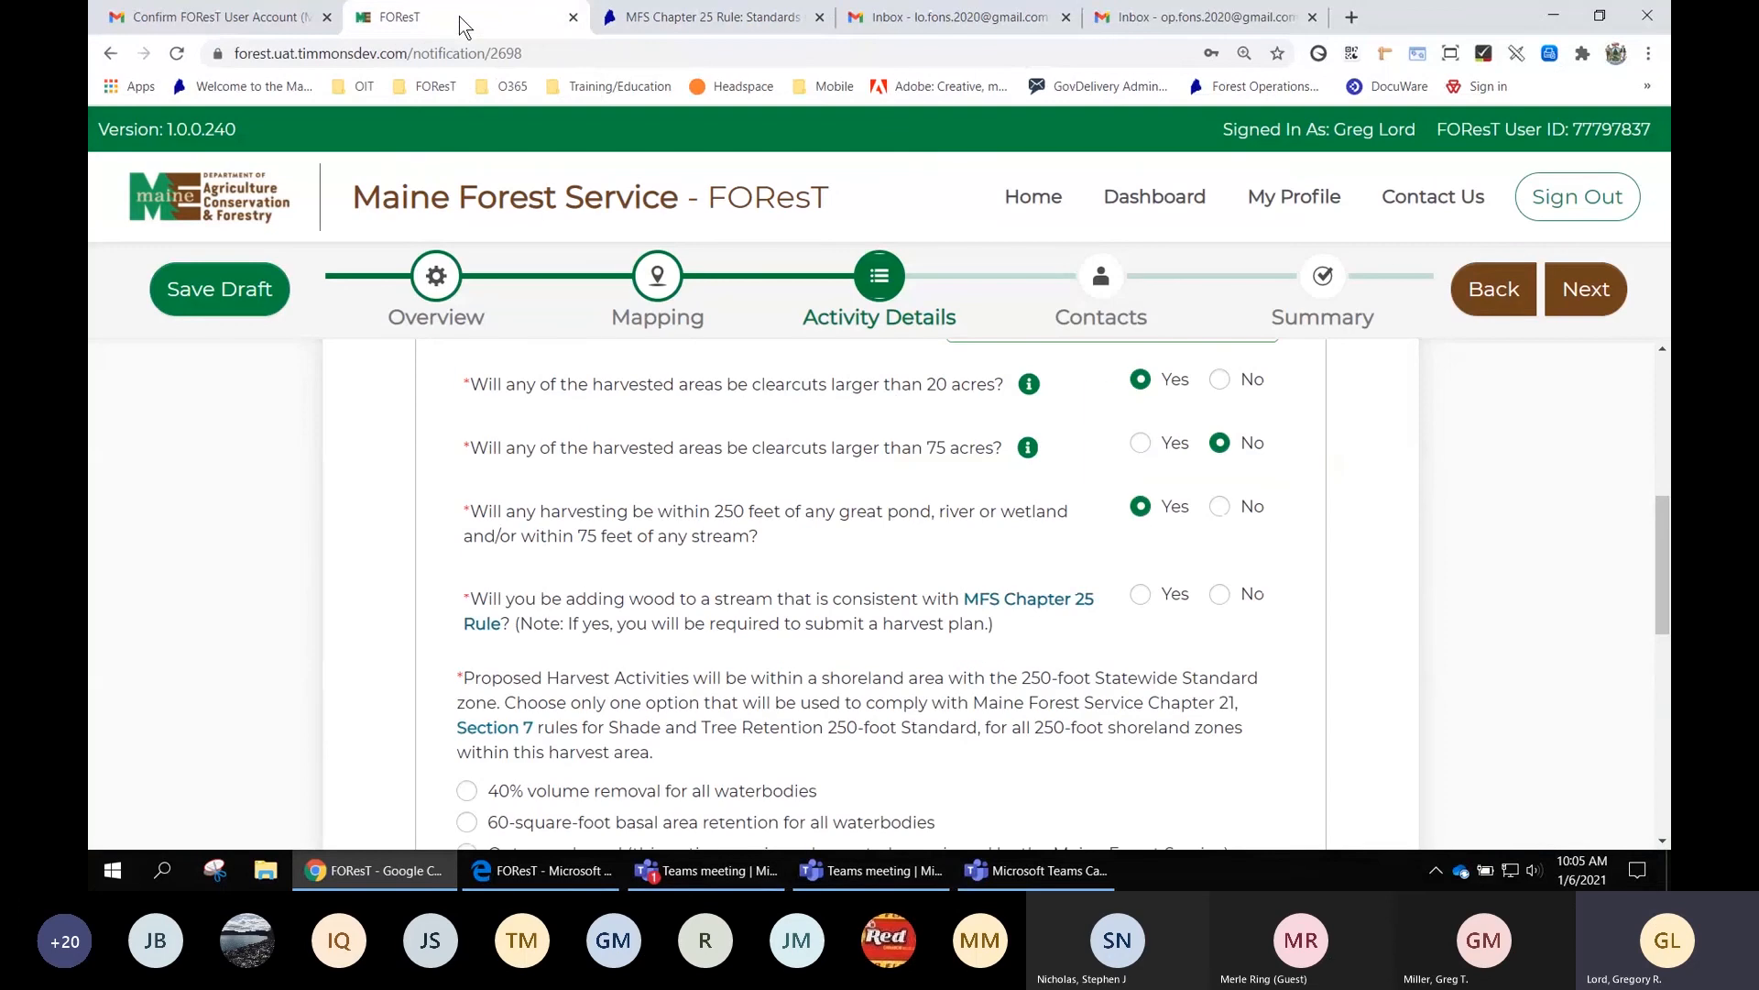
# Answer No to adding wood to a stream and choose 60 sq ft basal area retention
pyautogui.click(1223, 597)
pyautogui.scroll(-2, 1228, 601)
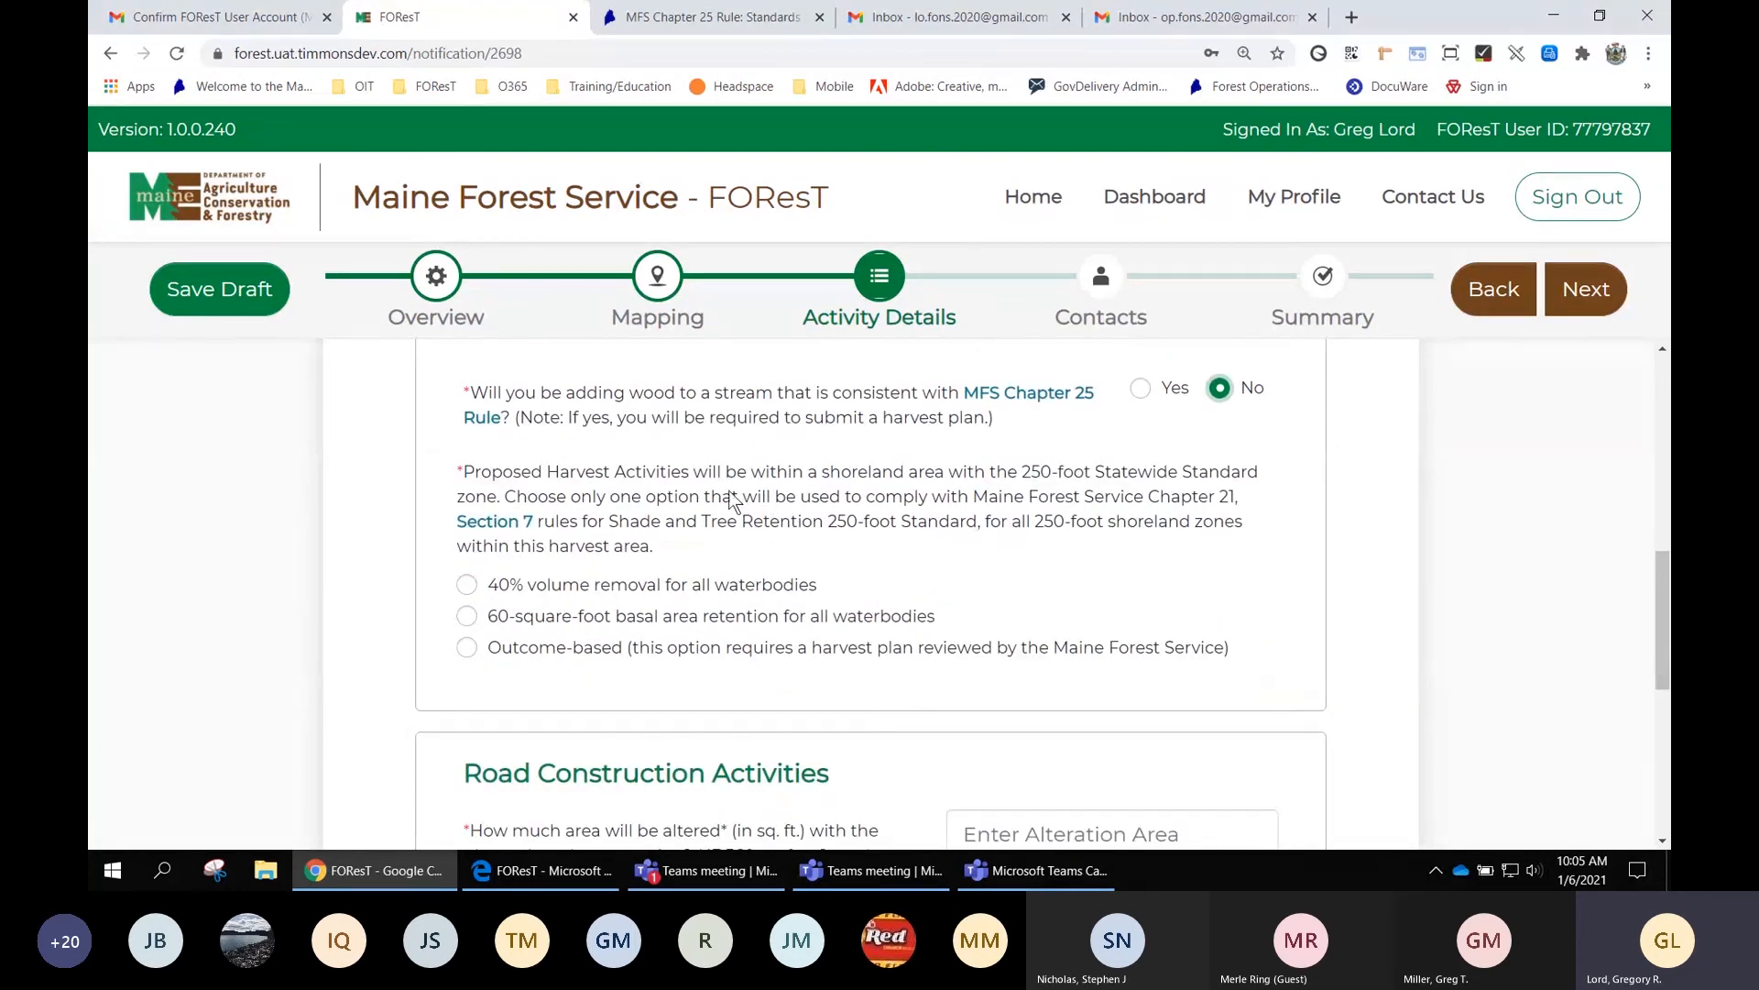
pyautogui.click(467, 616)
pyautogui.scroll(-2, 1023, 612)
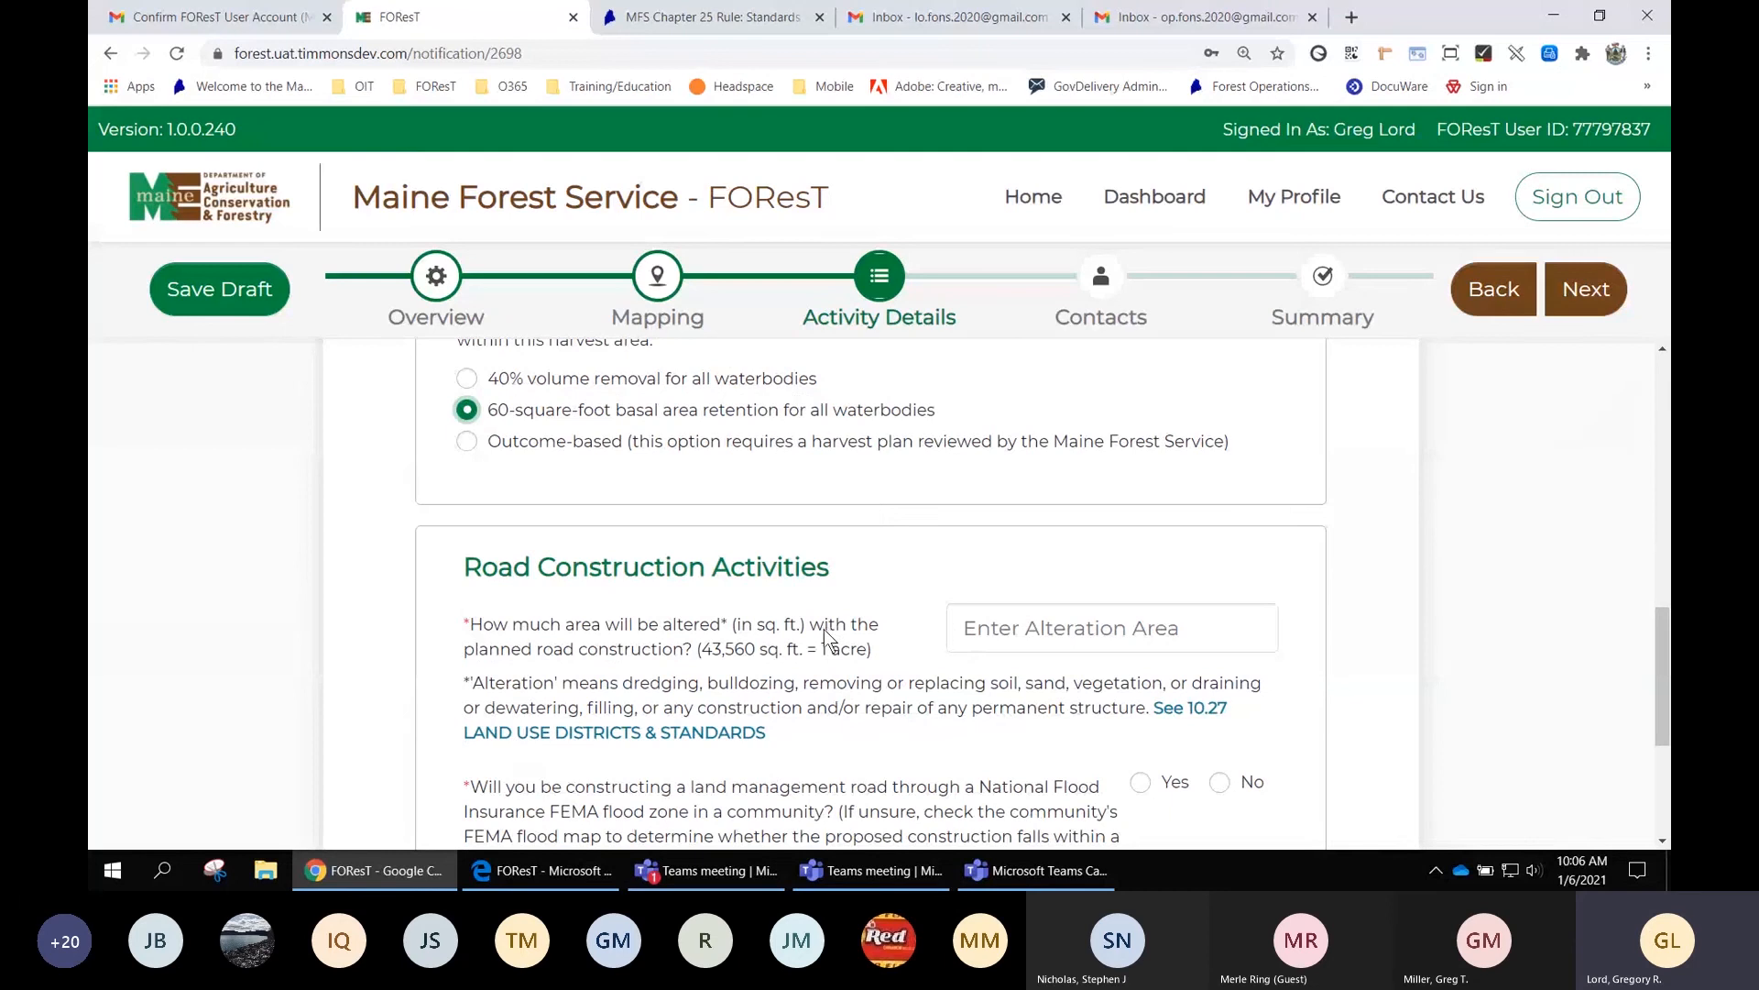
pyautogui.scroll(-1, 822, 629)
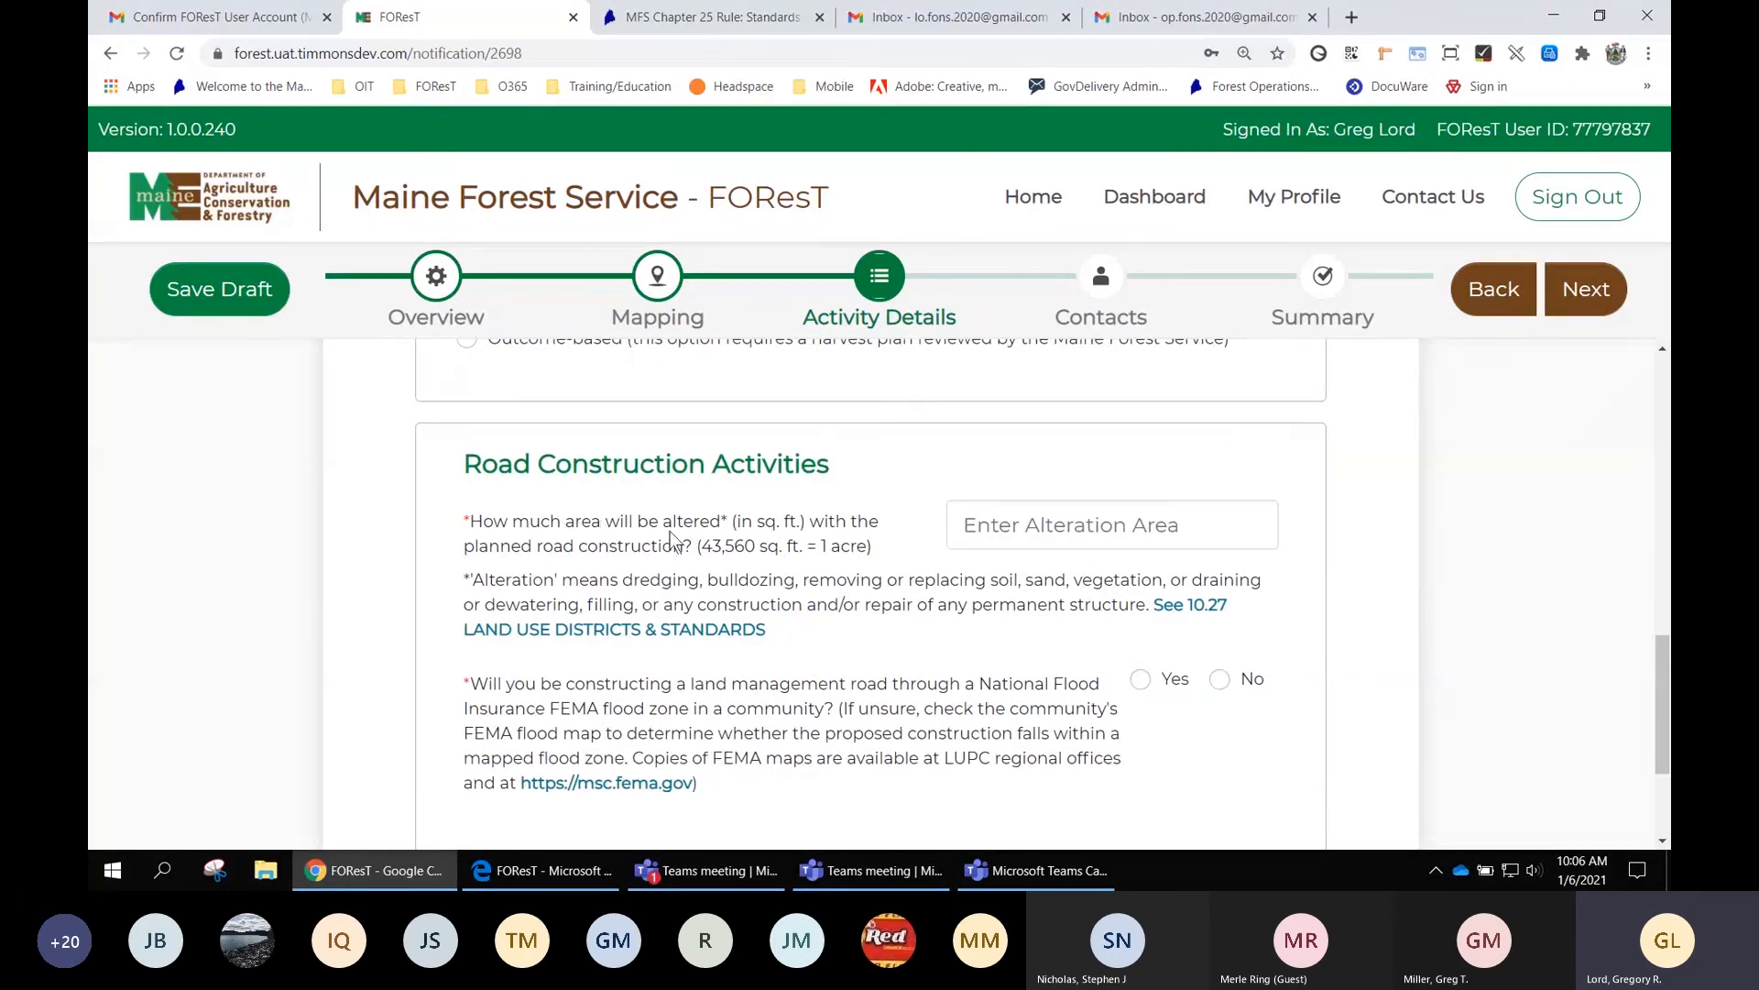
# Set the road alteration area to 1 sq. ft., answer No to FEMA flood zone, and continue to Contacts
pyautogui.click(966, 525)
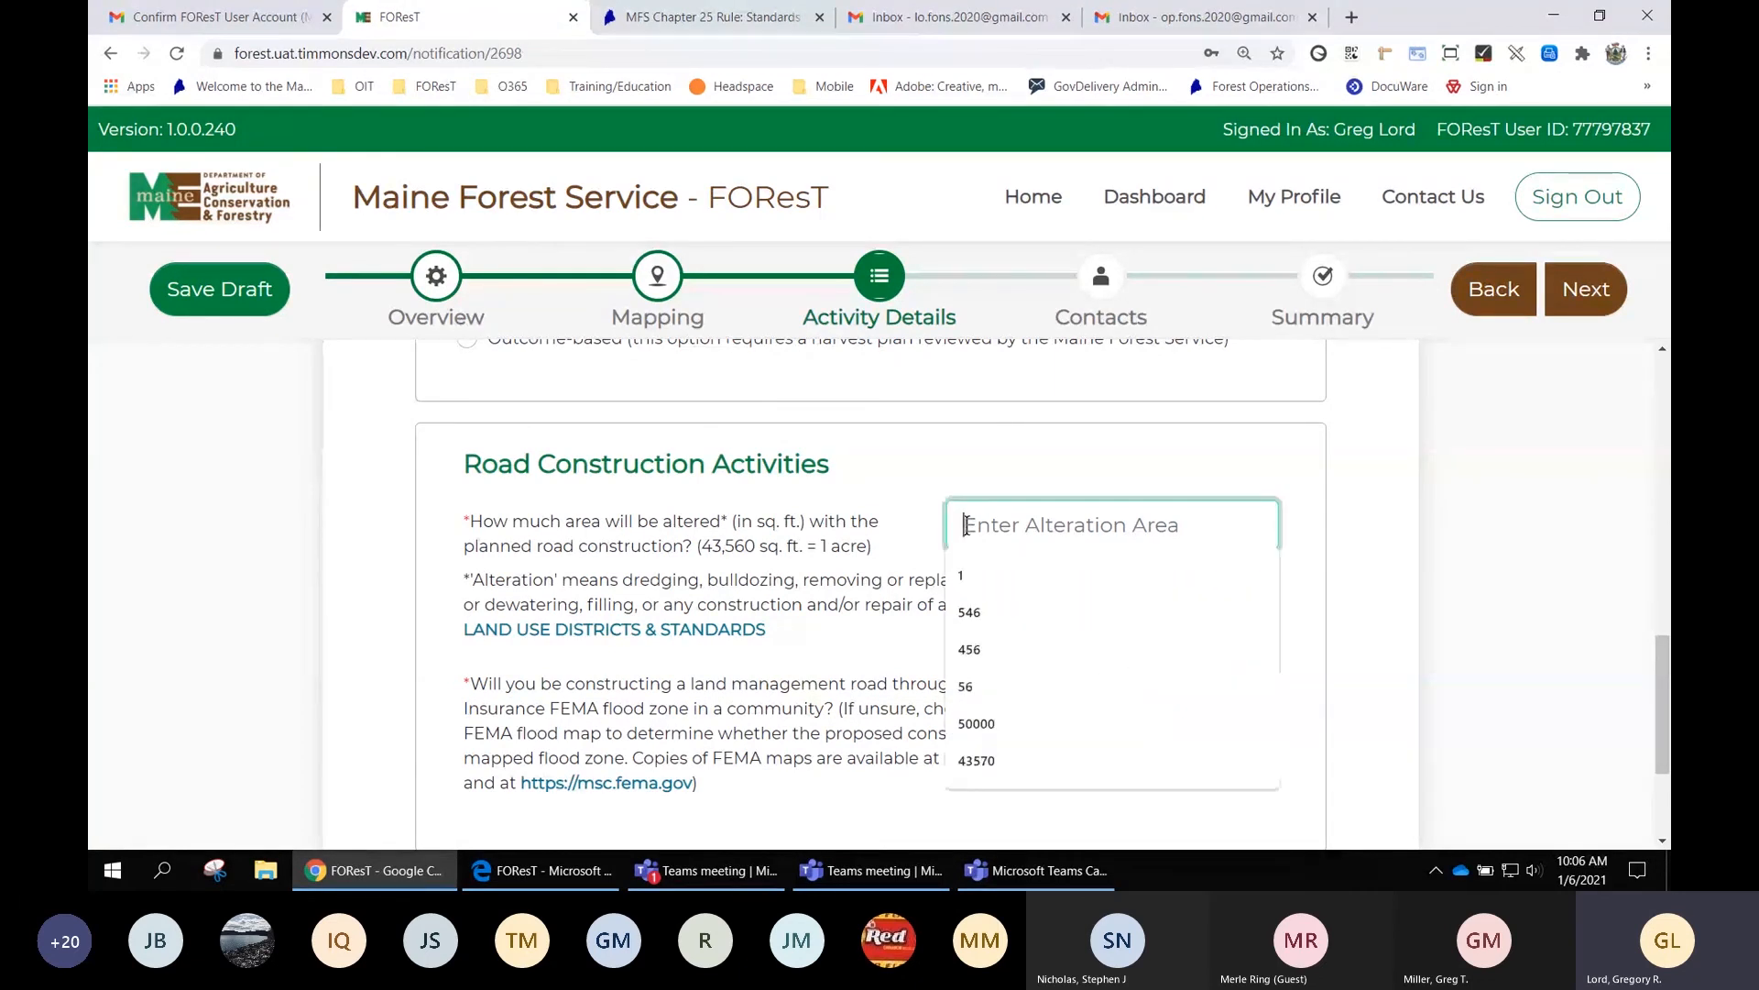
pyautogui.click(975, 580)
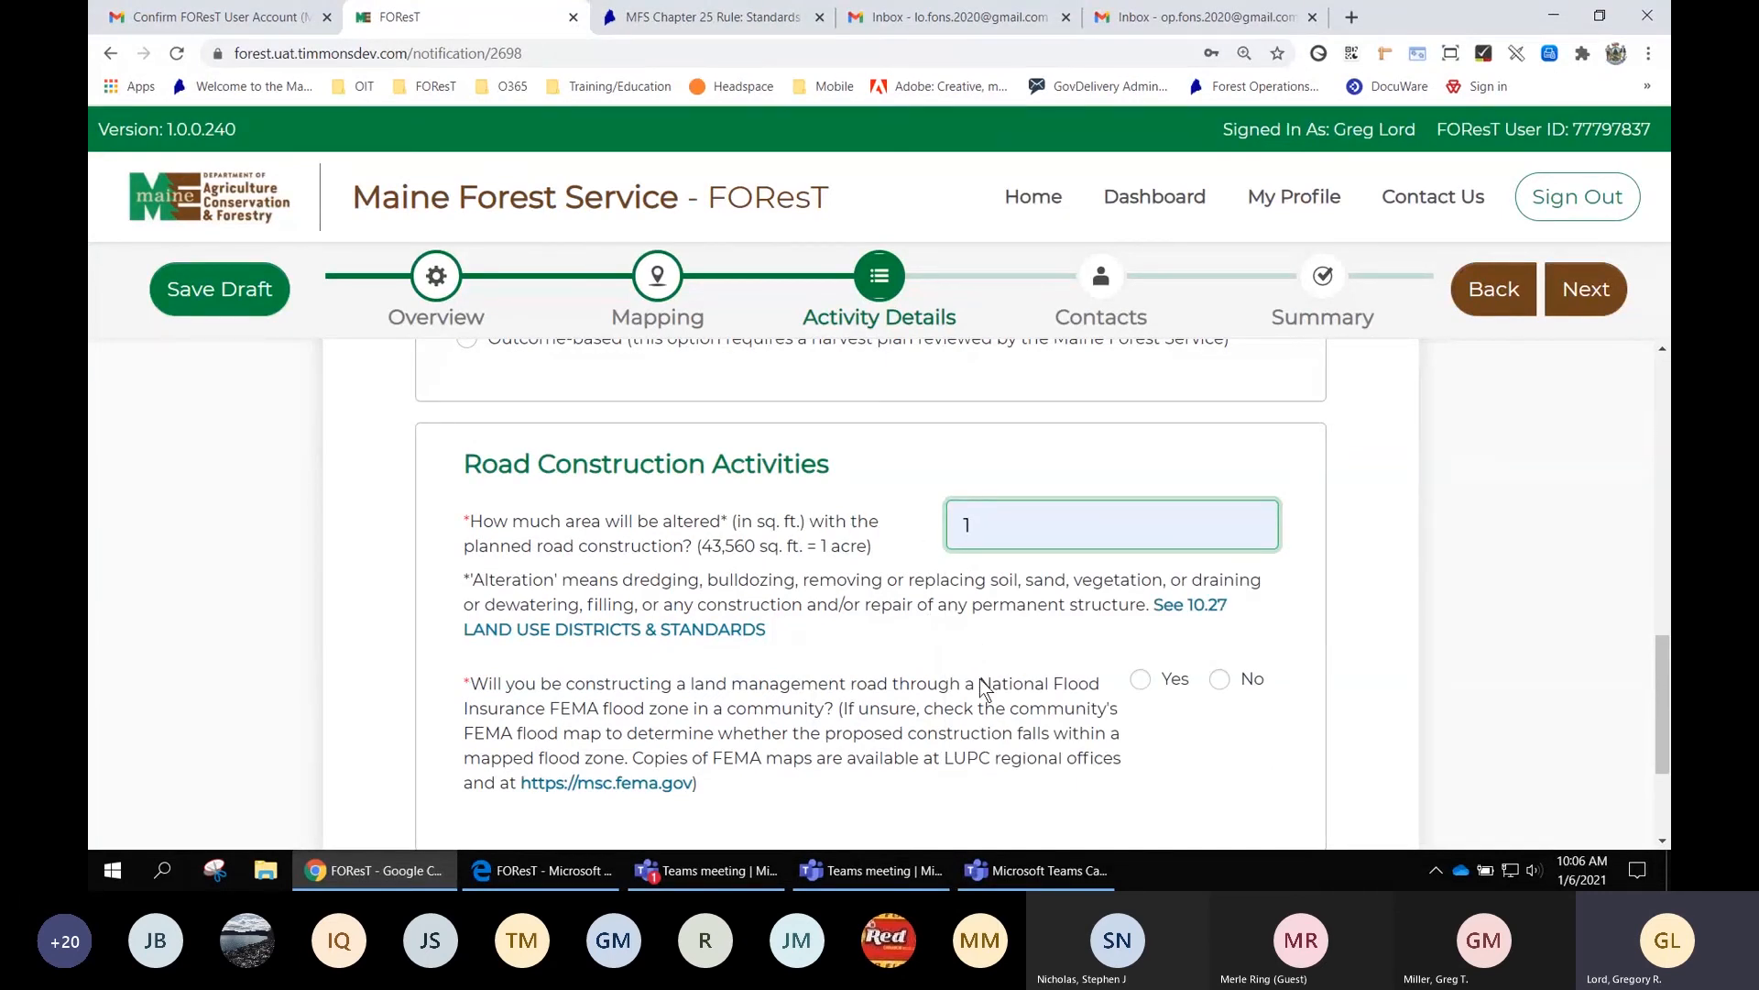
pyautogui.click(1219, 680)
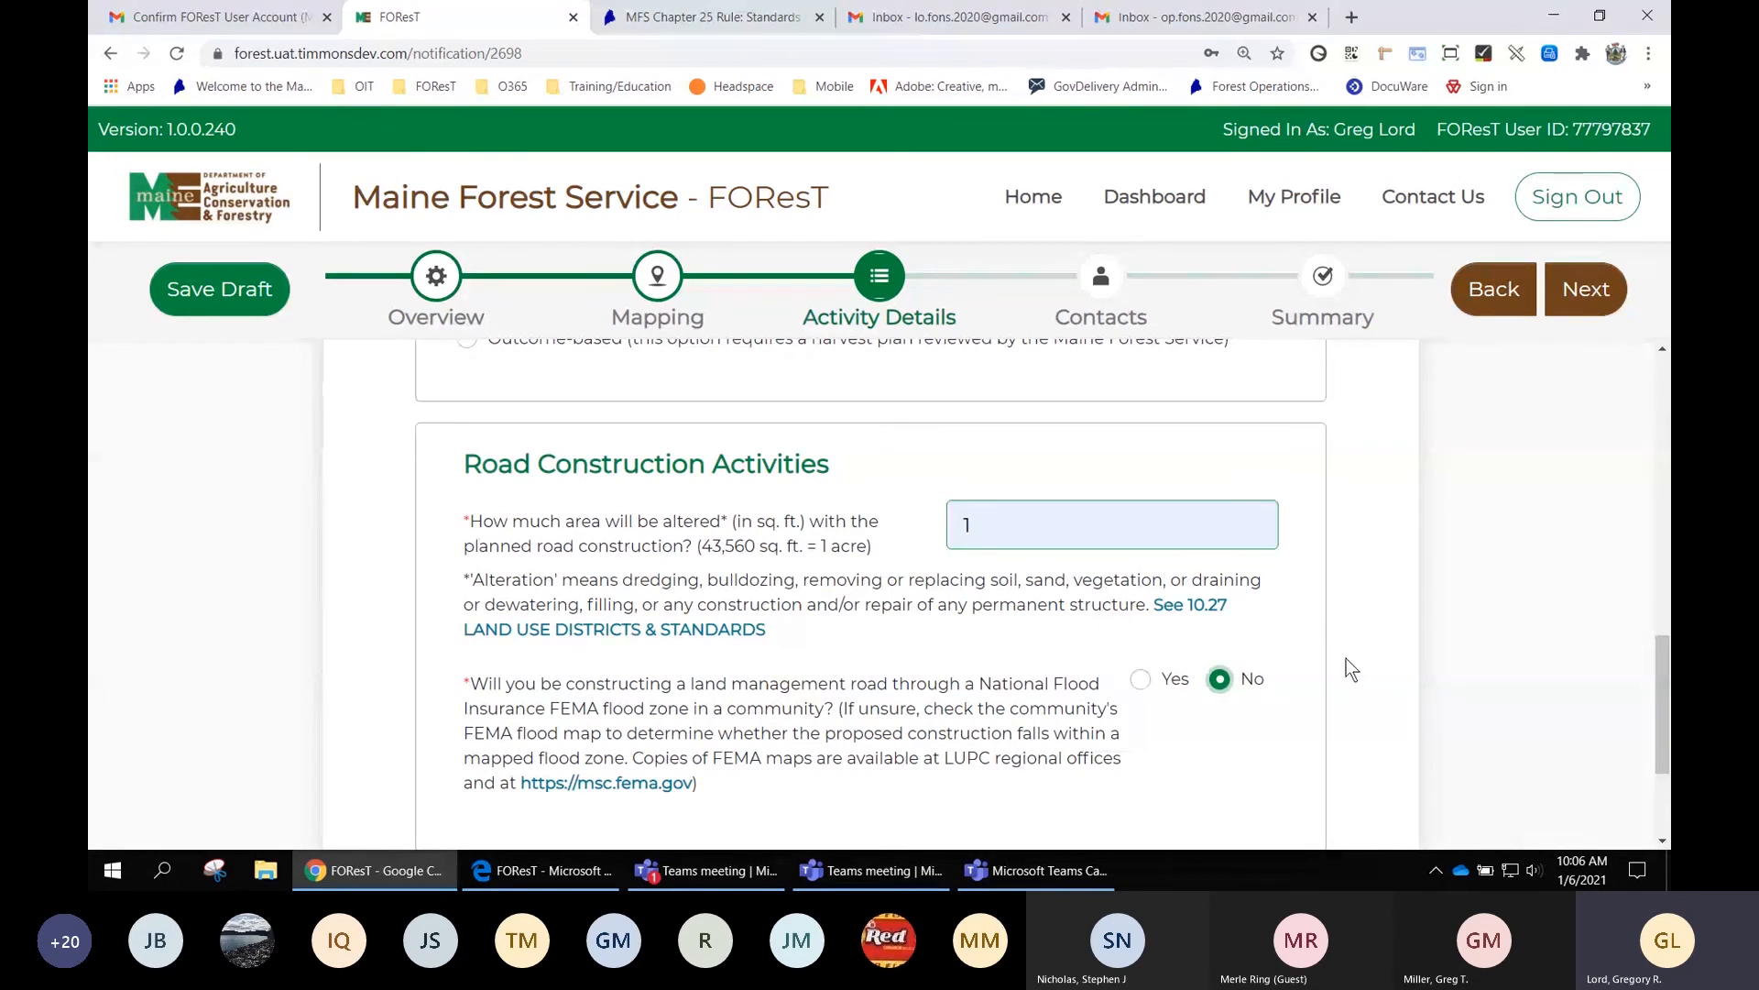
pyautogui.scroll(-1, 1345, 658)
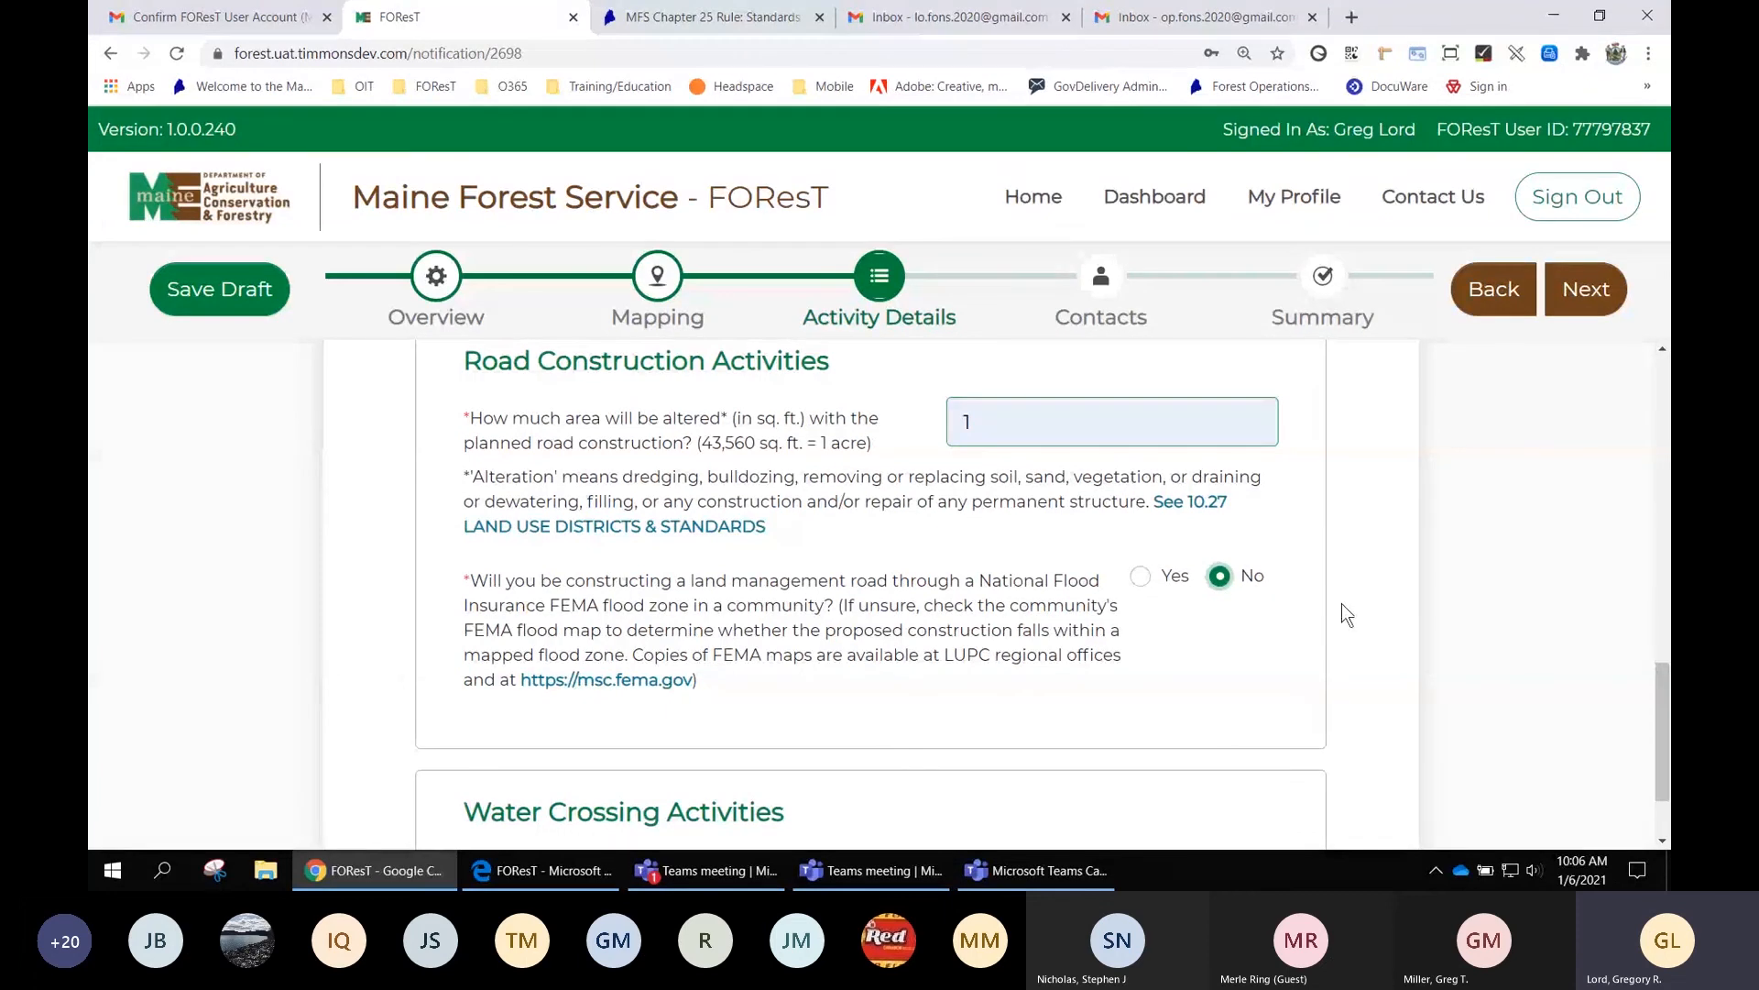
pyautogui.scroll(-1, 1343, 597)
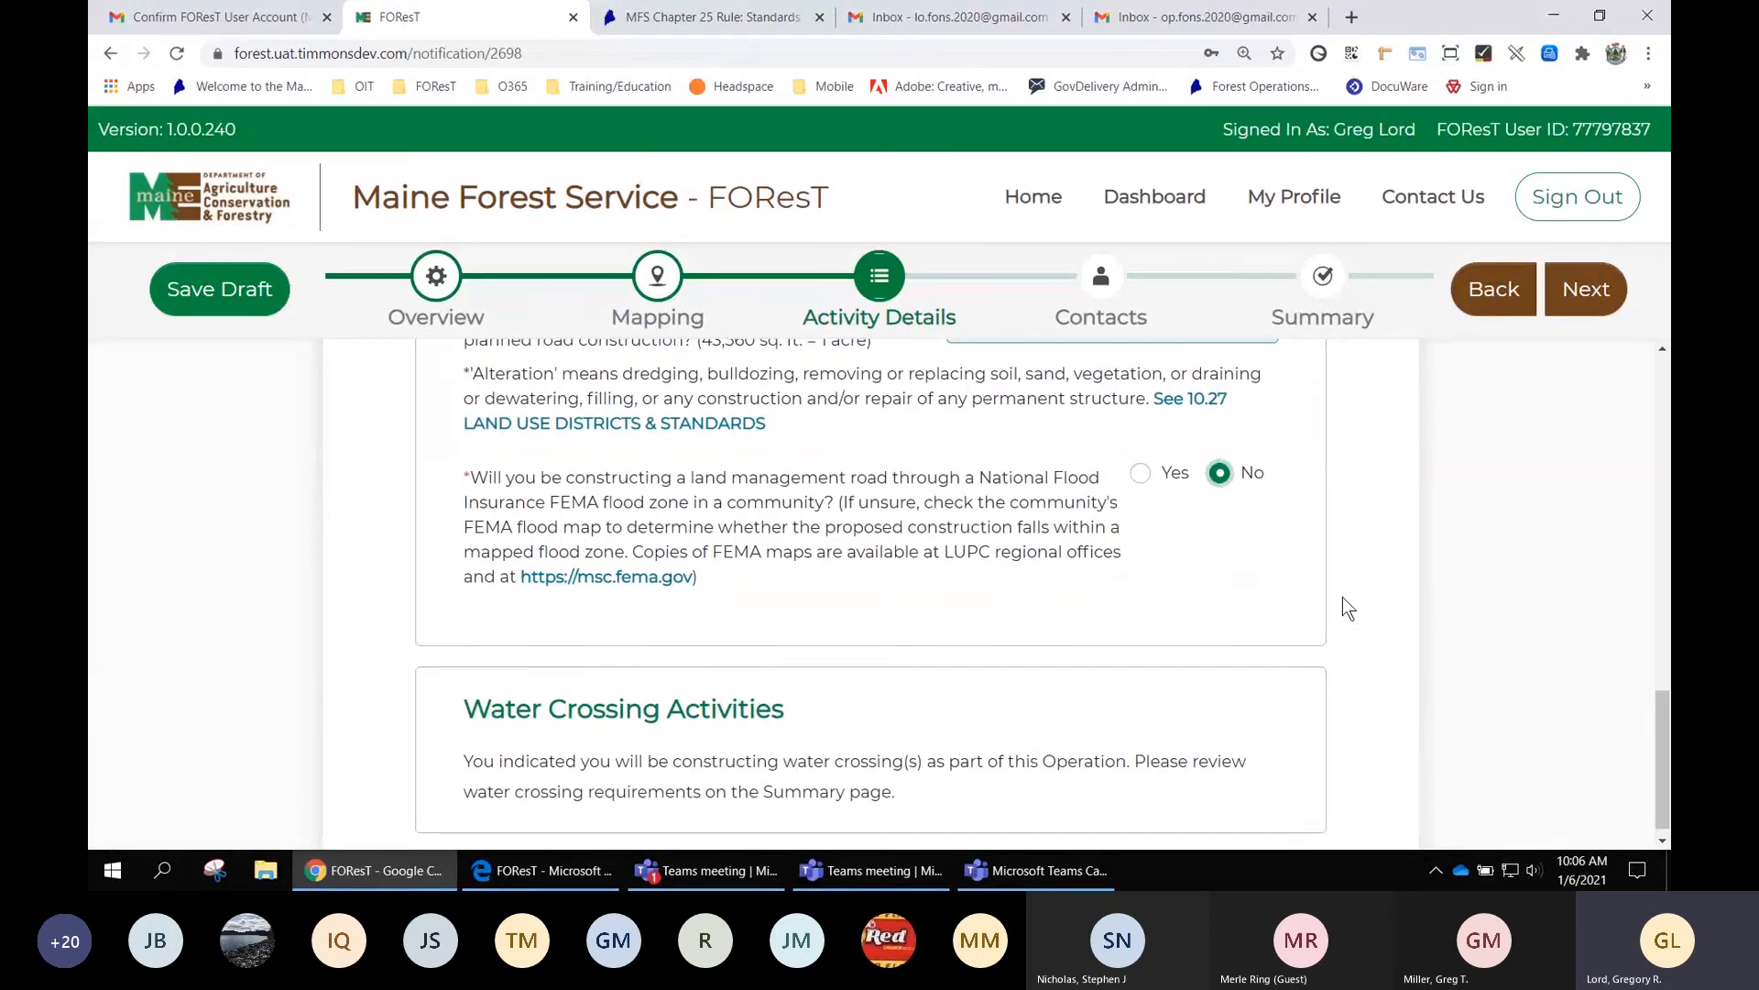
pyautogui.scroll(-1, 1344, 597)
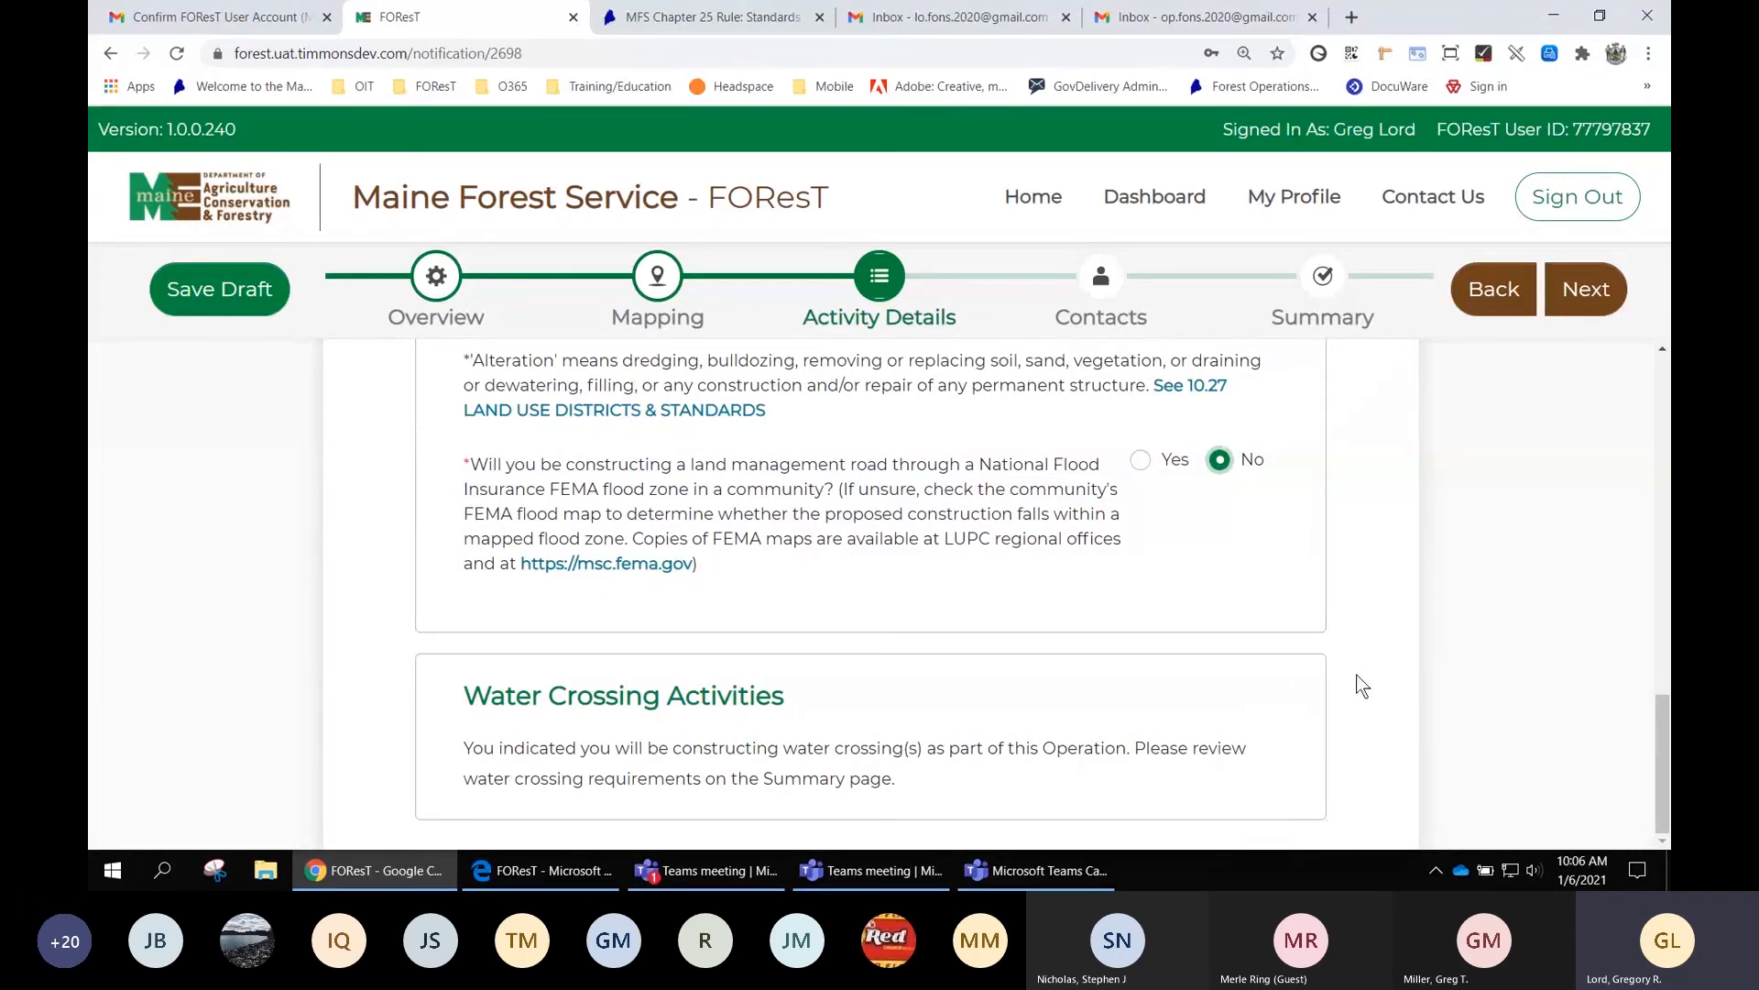
pyautogui.scroll(5, 1363, 686)
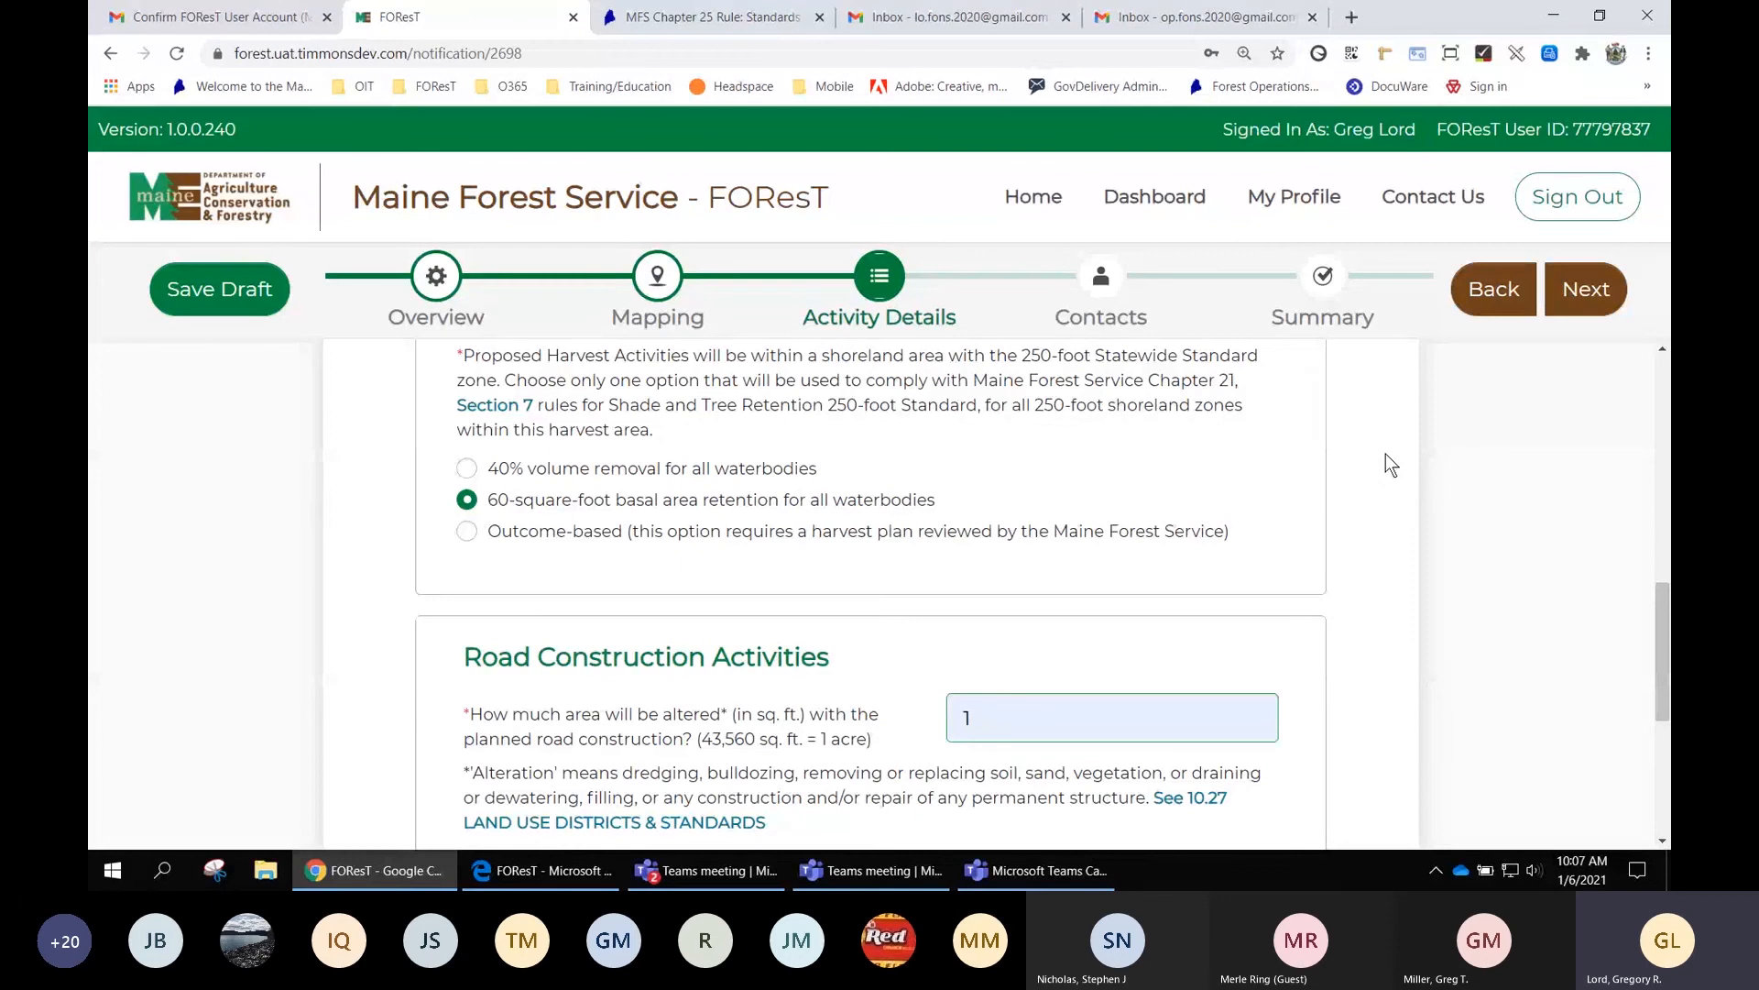
pyautogui.click(1589, 293)
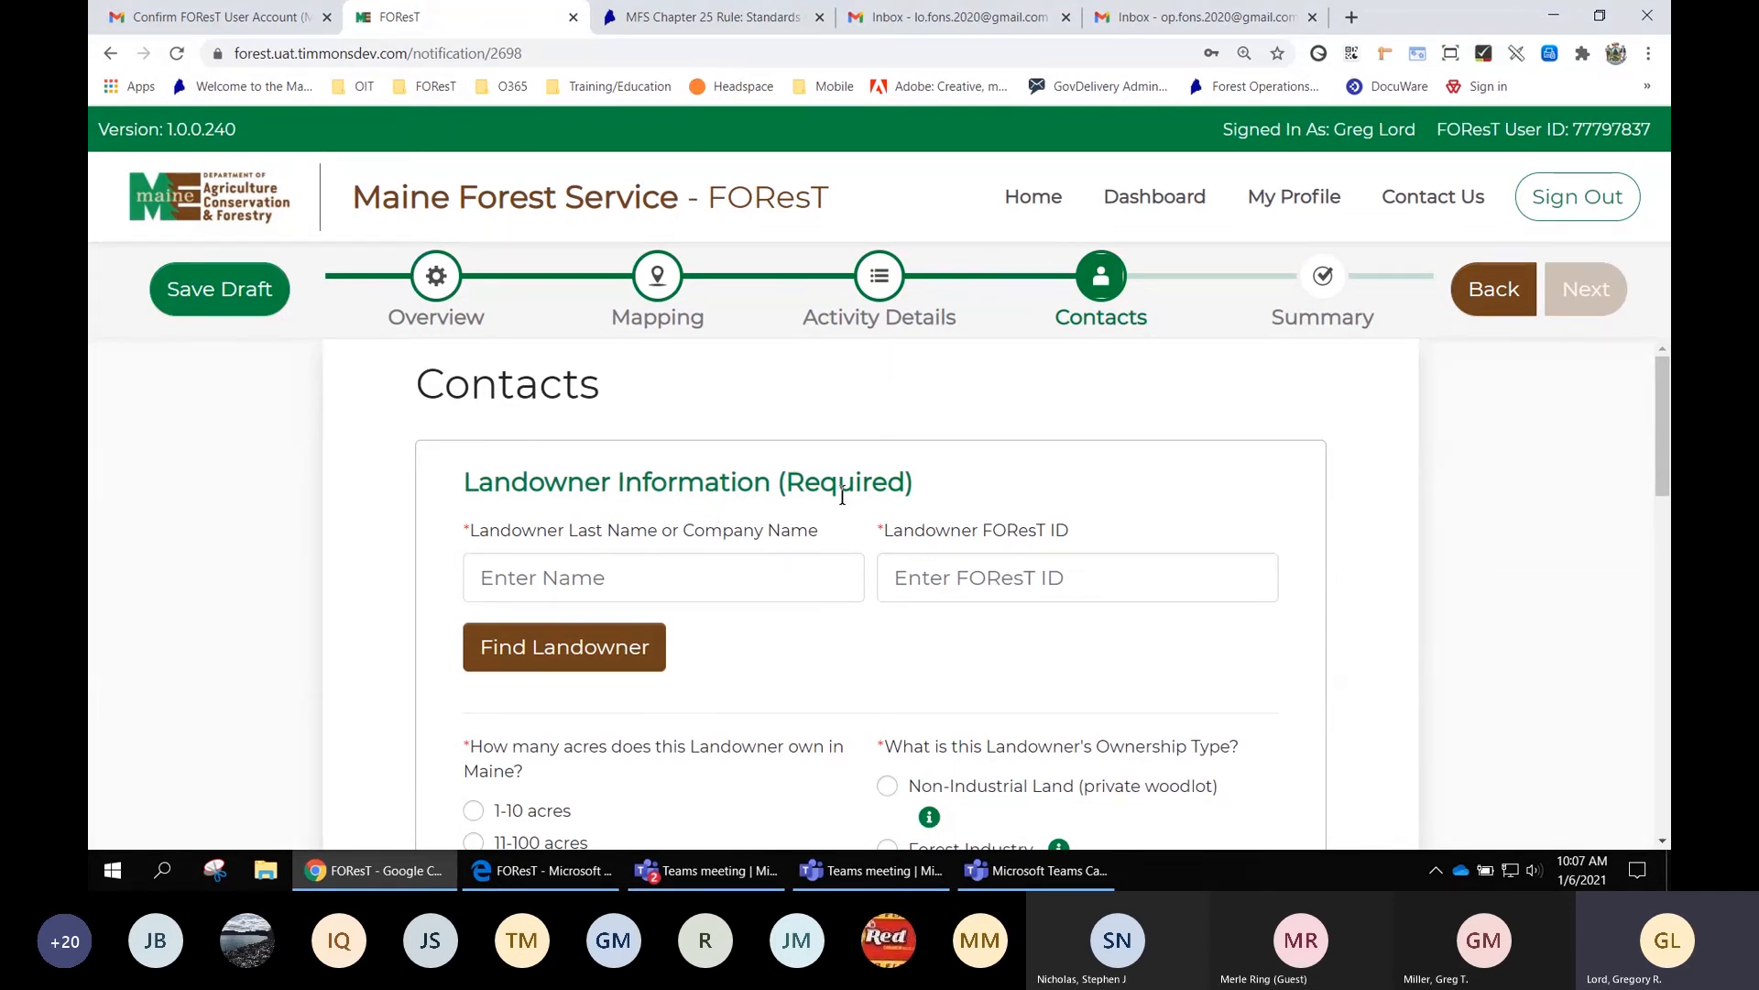
# Look up the landowner by name and FOResT ID, then remove the attached landowner record
pyautogui.click(702, 576)
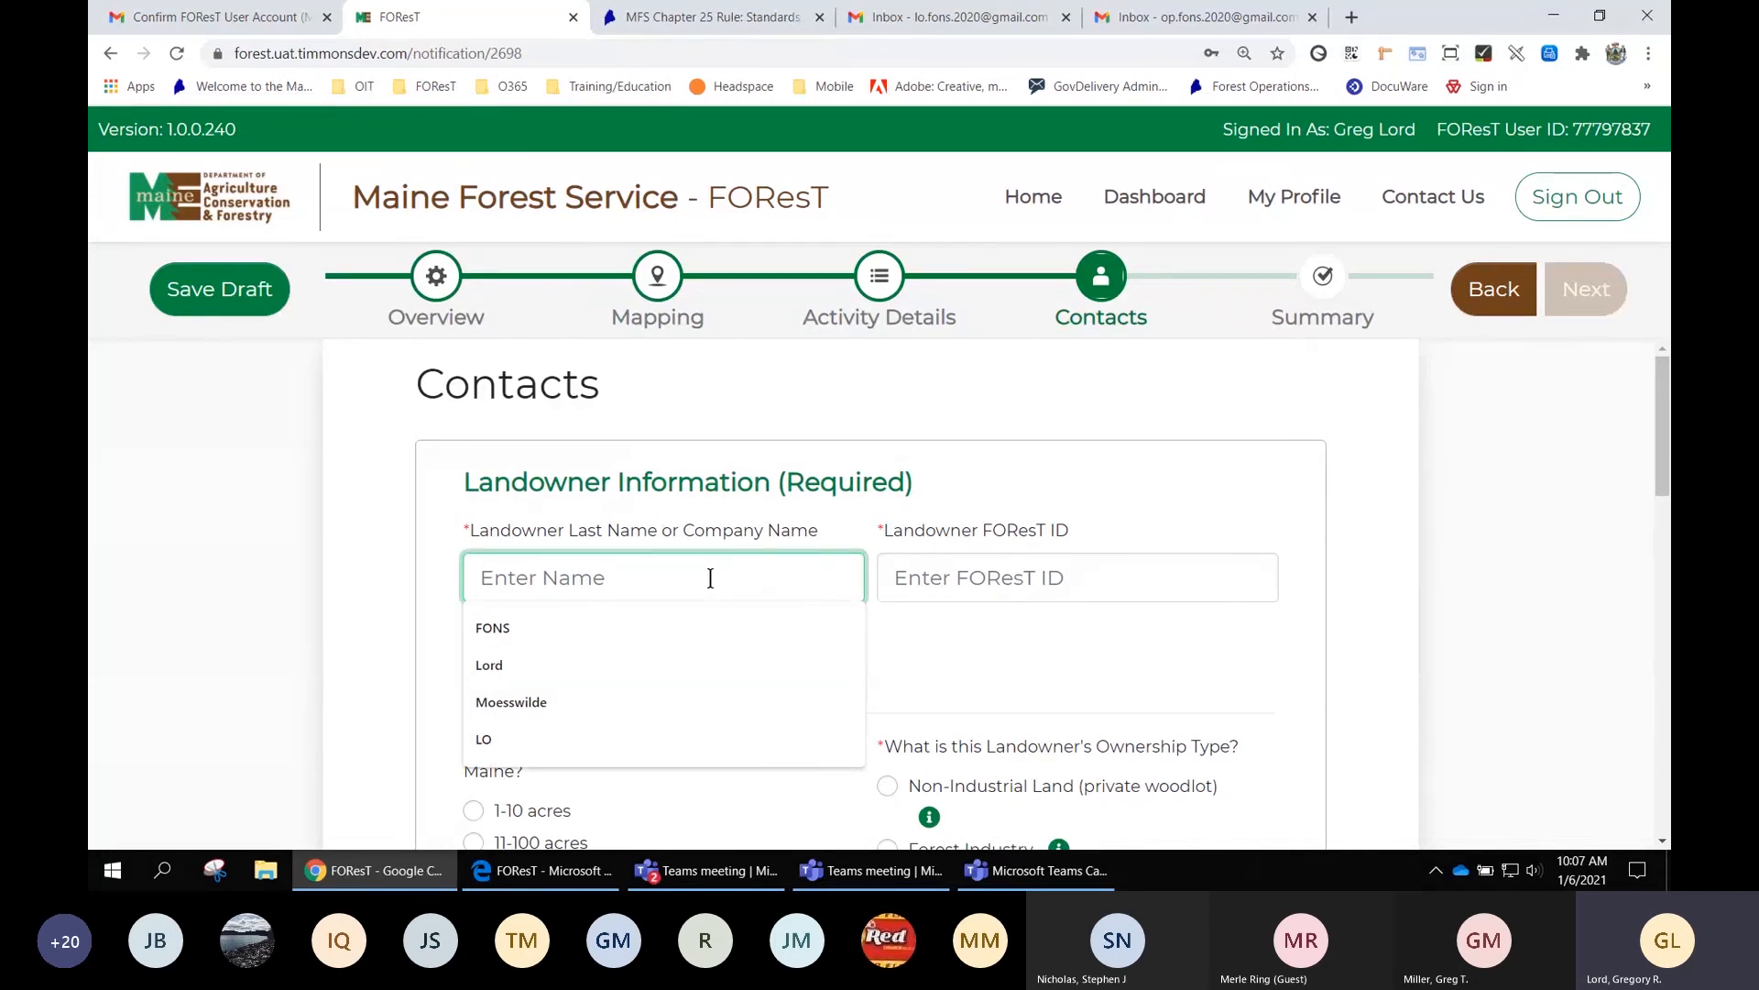
pyautogui.write('Fo')
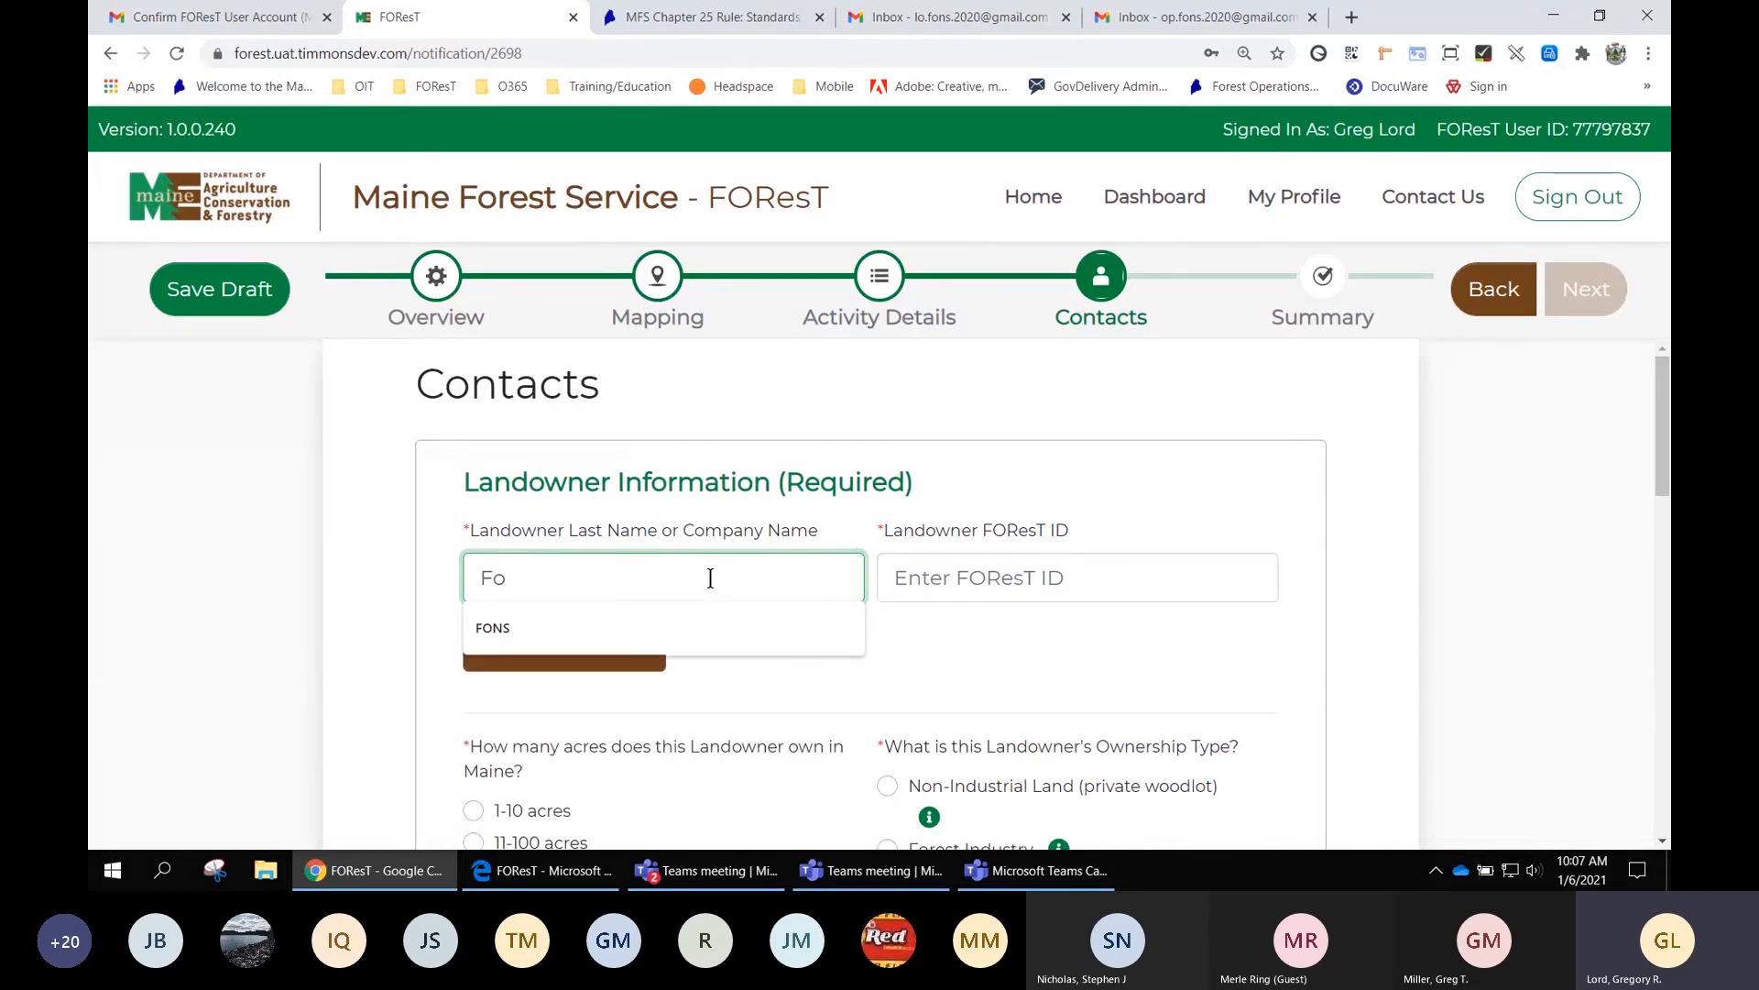
pyautogui.press('BackSpace')
pyautogui.write('ONS')
pyautogui.press('Tab')
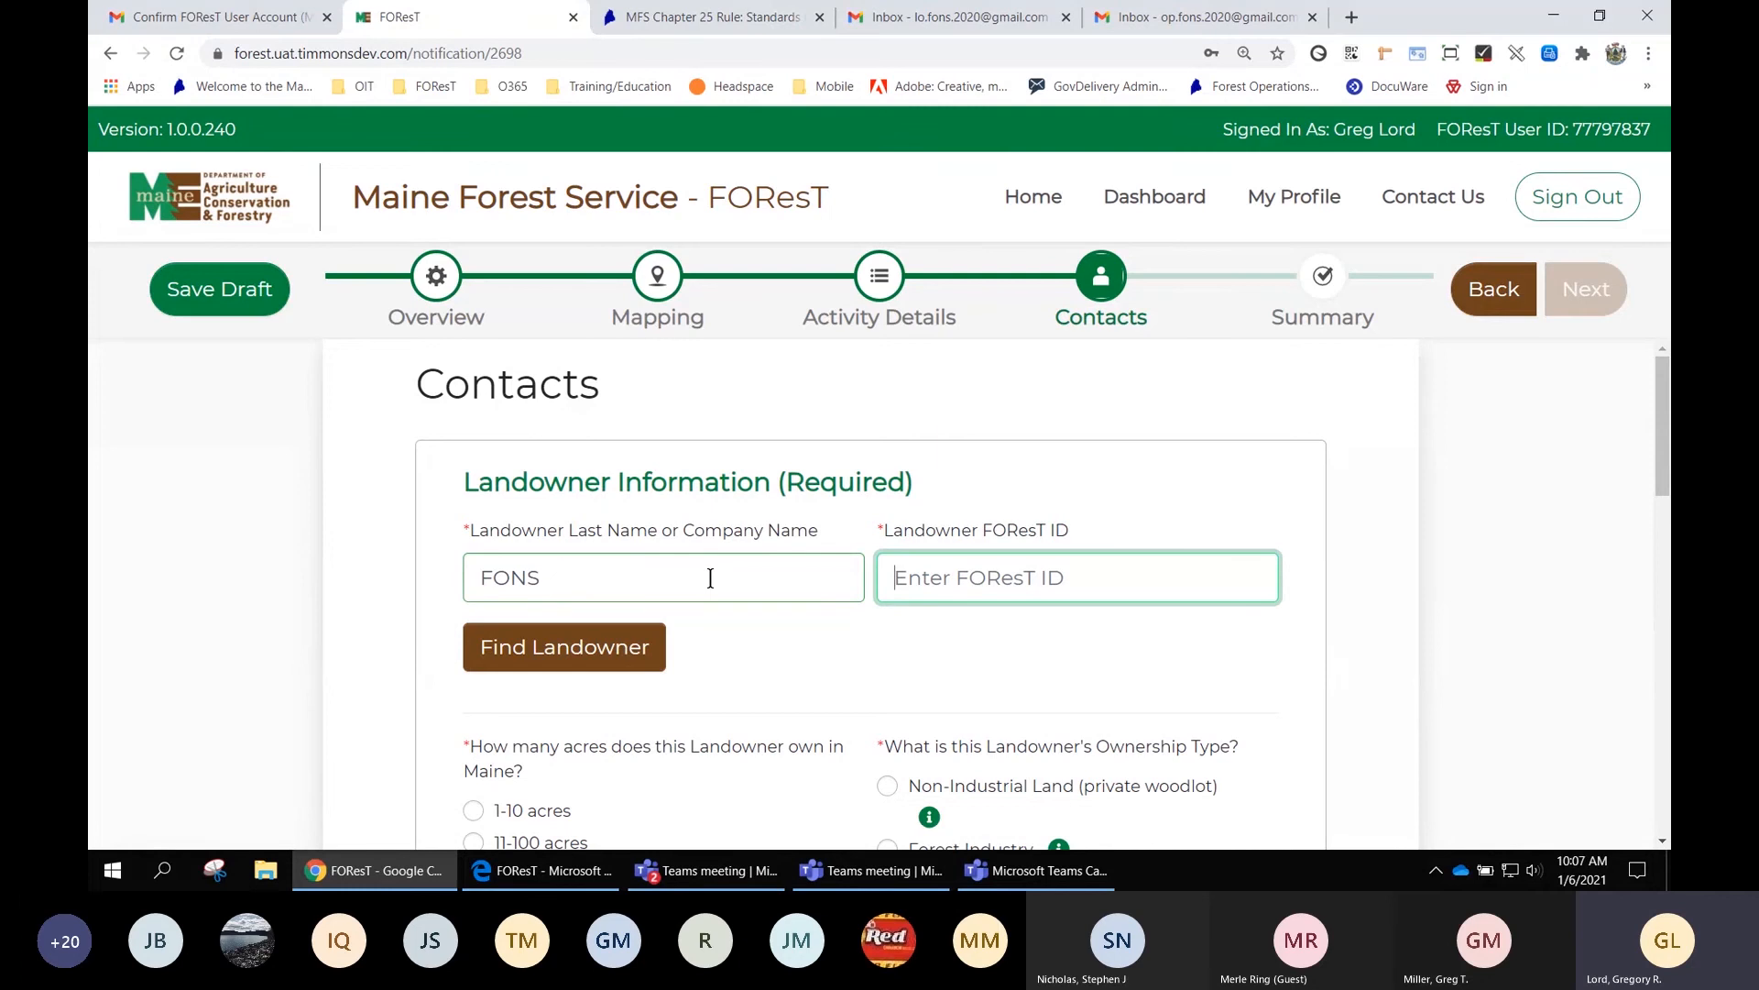
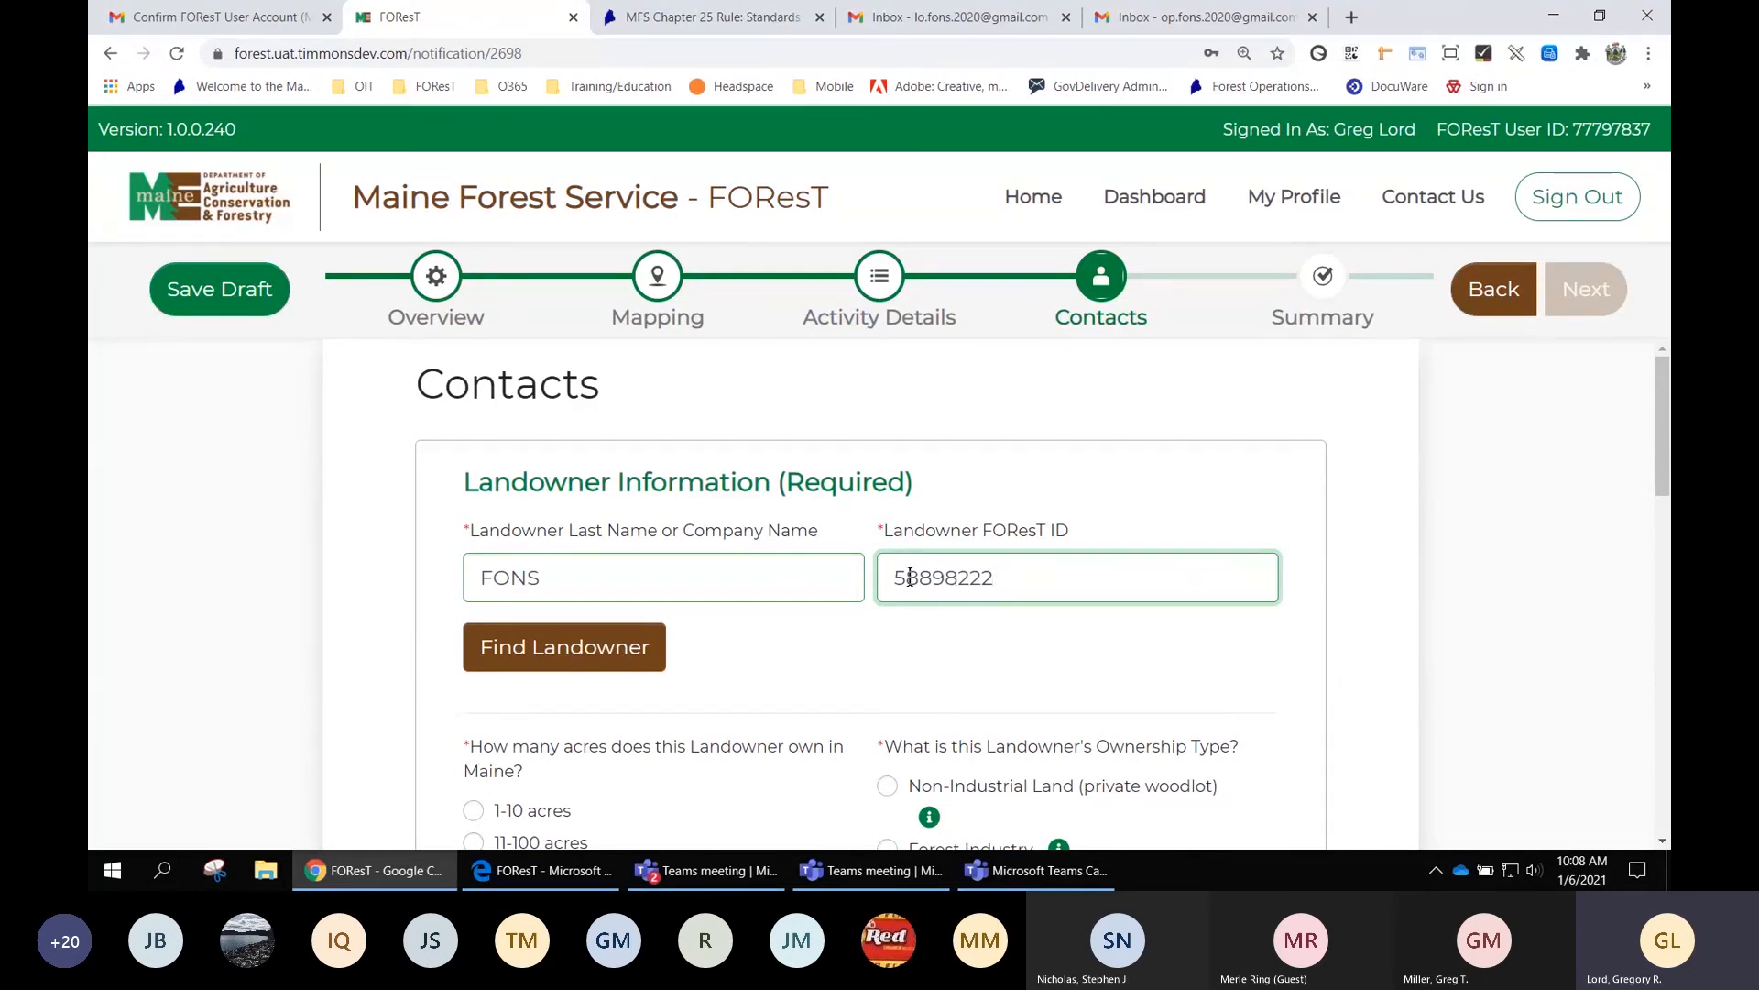
pyautogui.click(556, 654)
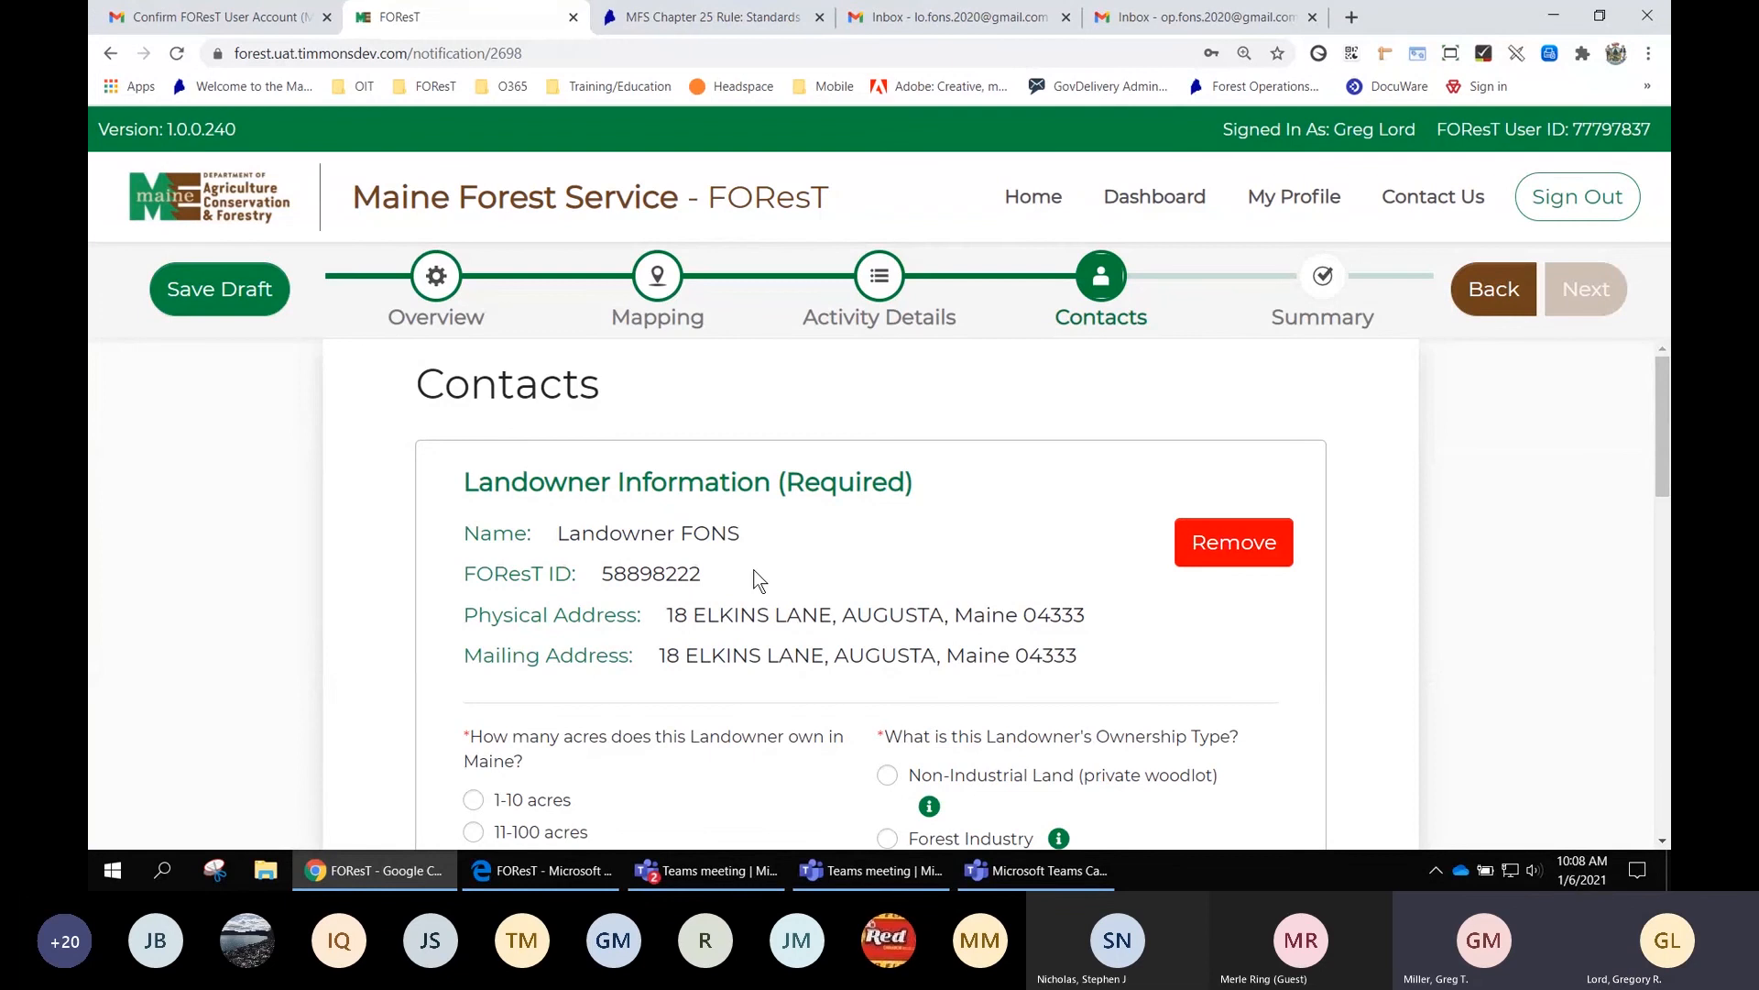
pyautogui.click(1236, 550)
# Re-enter the landowner's name and FOResT ID and find the landowner to attach their record
pyautogui.click(697, 576)
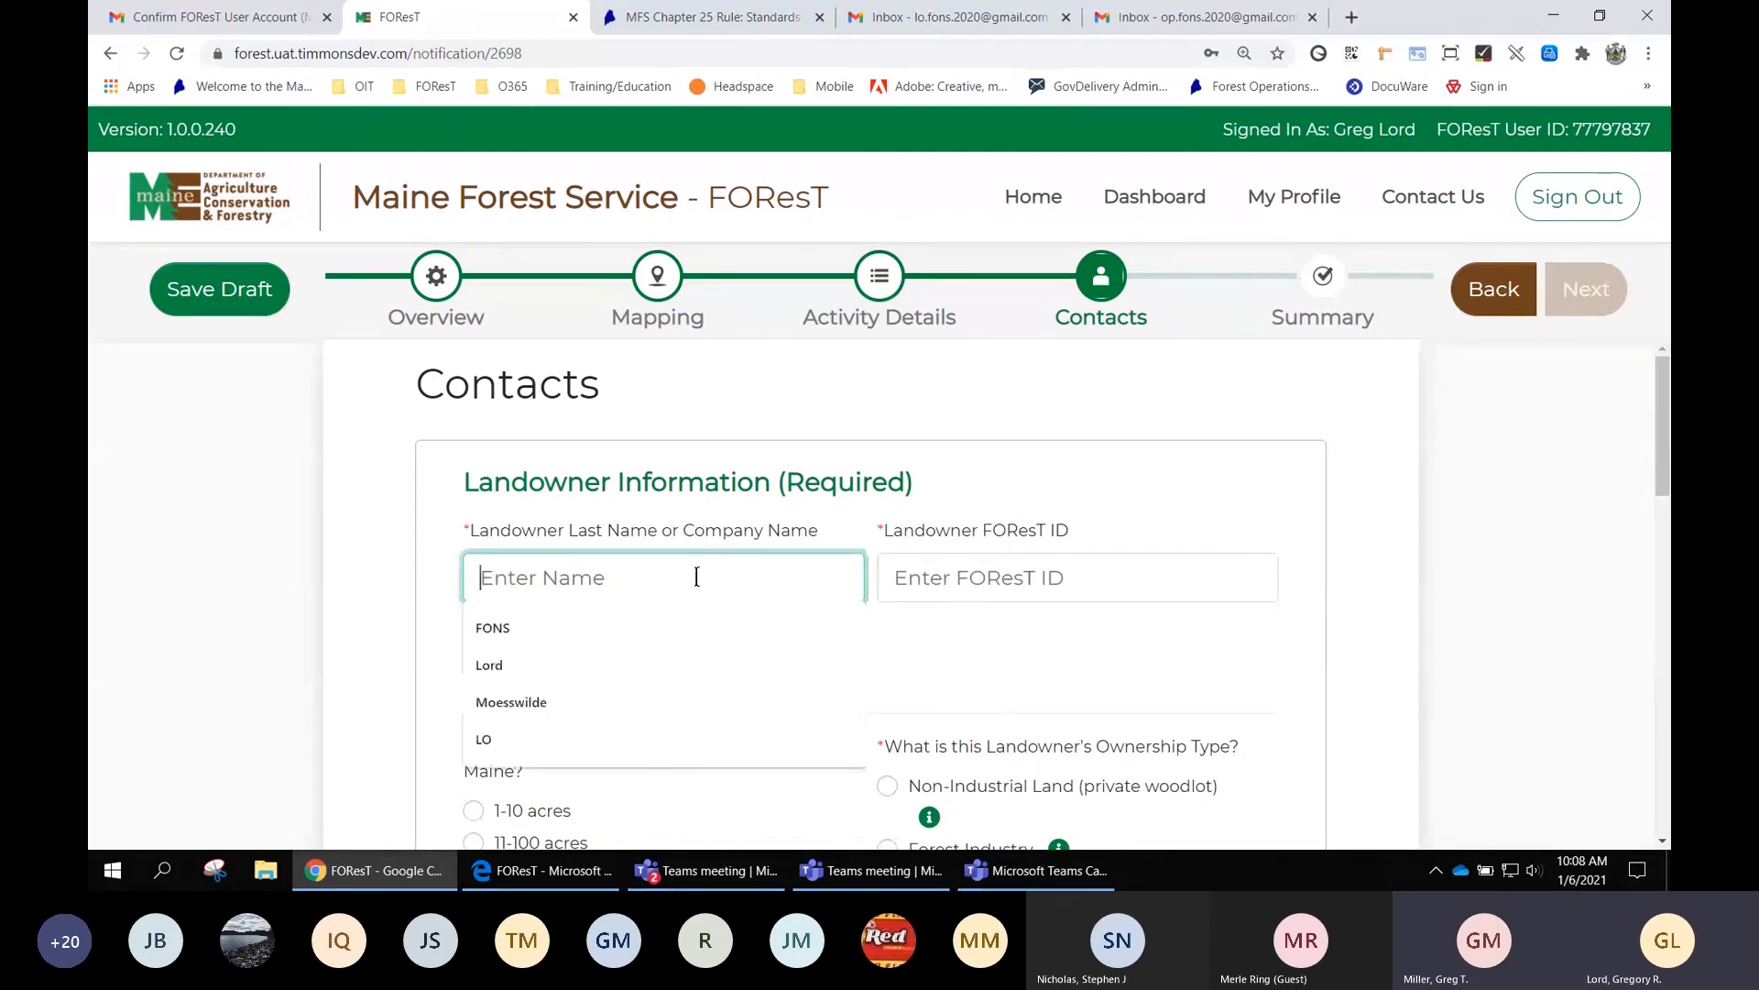
pyautogui.write('fon')
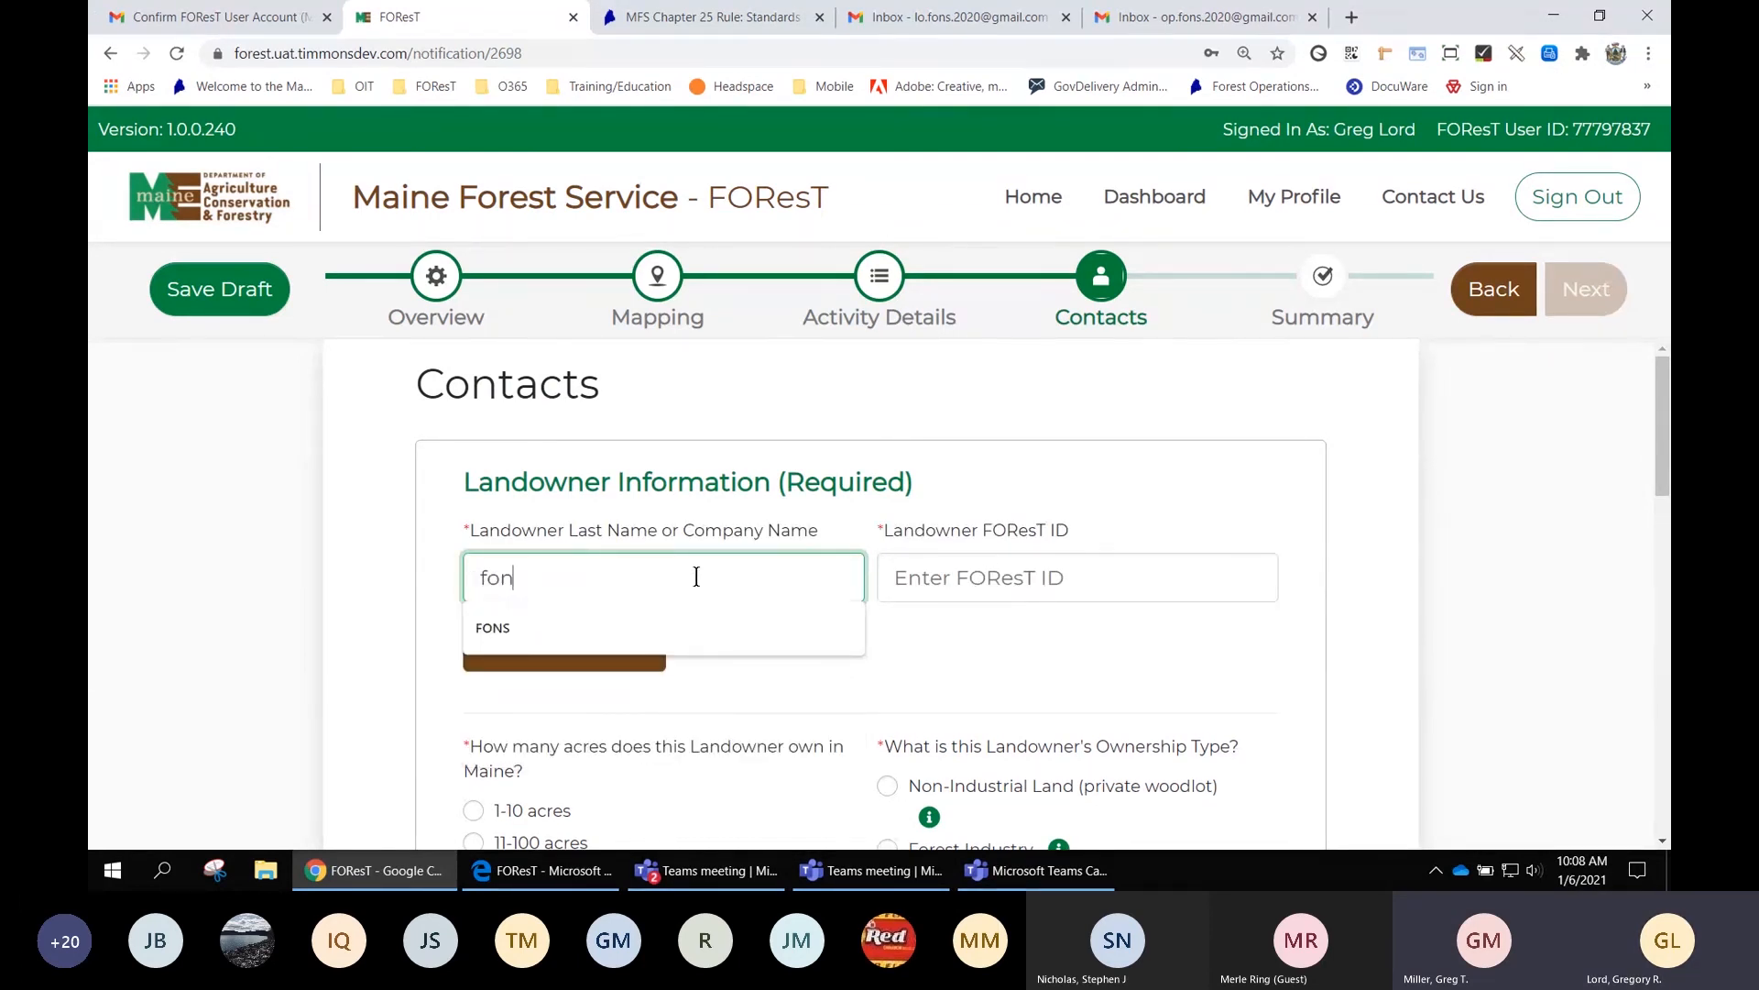
pyautogui.write('s')
pyautogui.press('Tab')
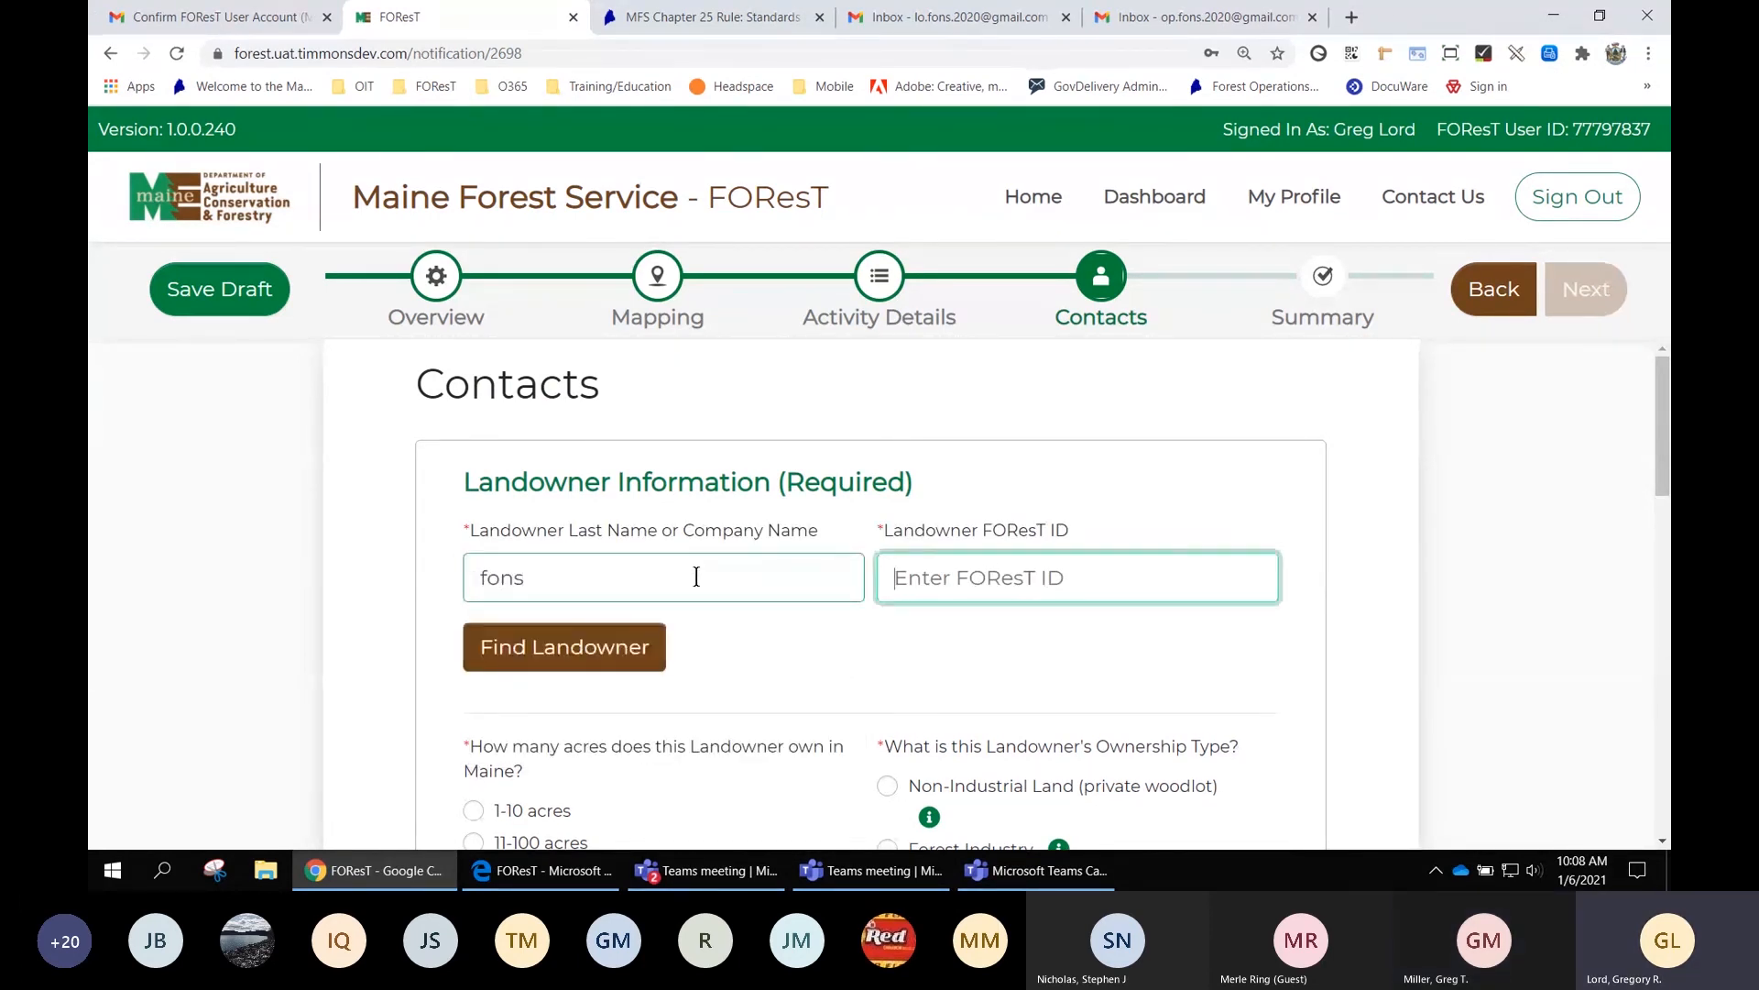
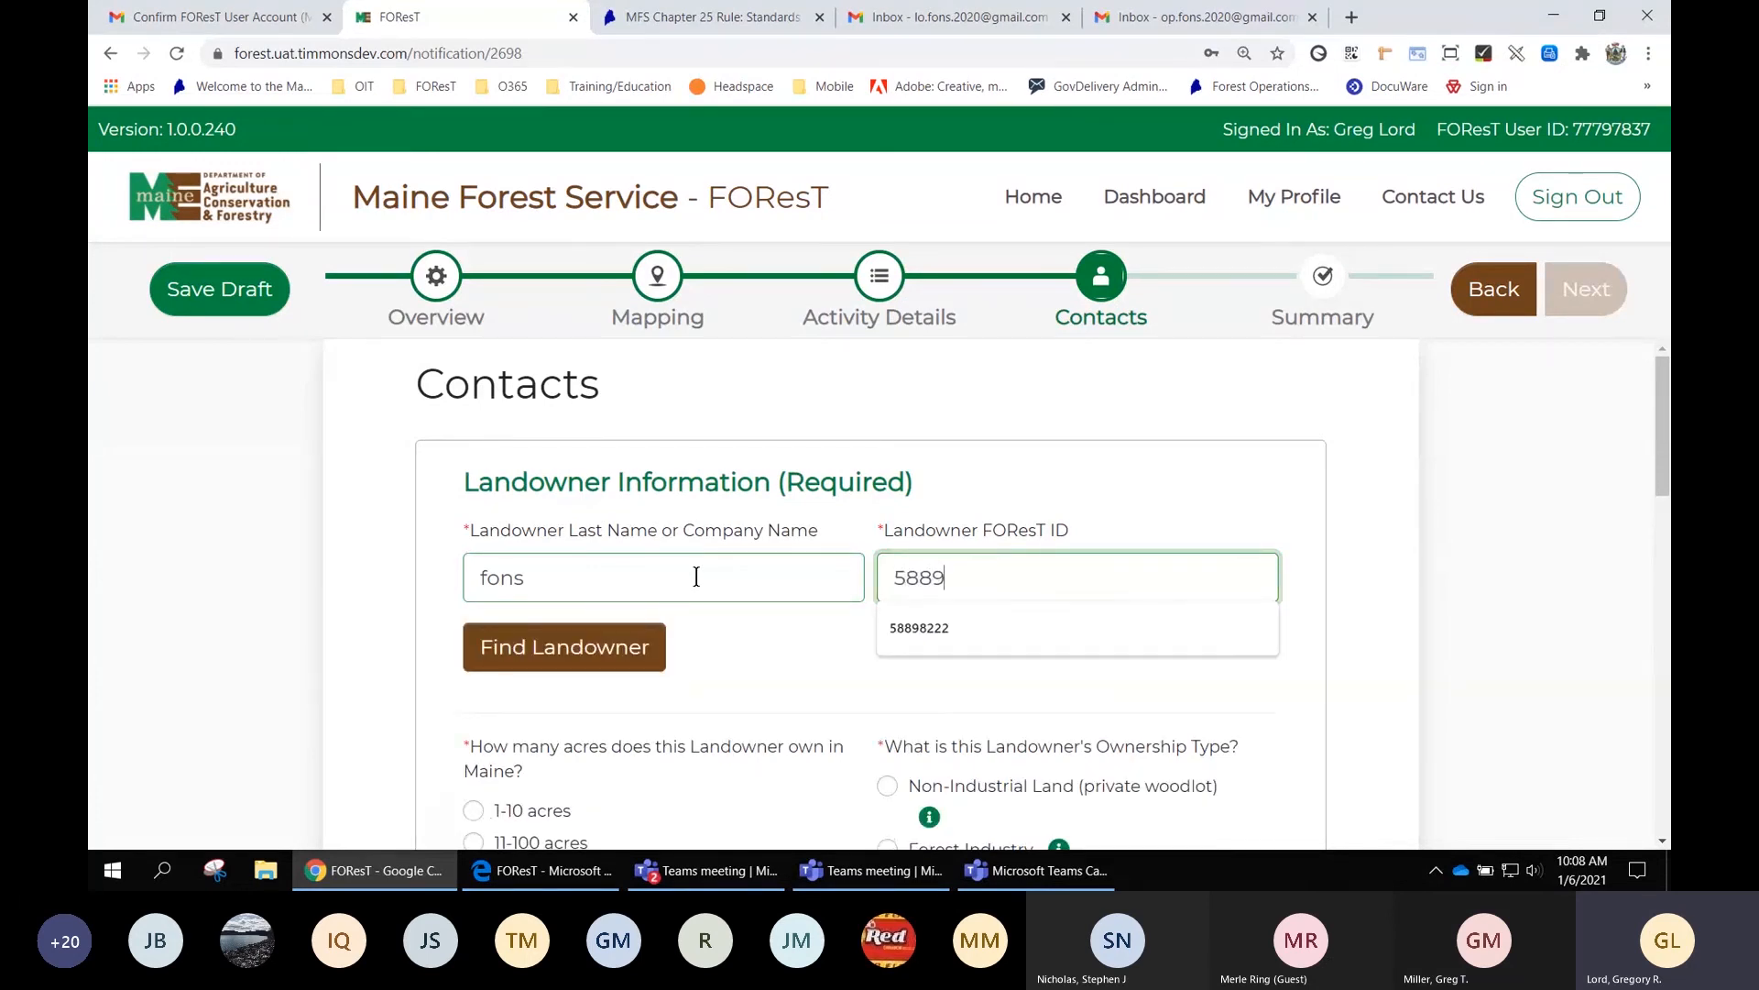
pyautogui.click(587, 650)
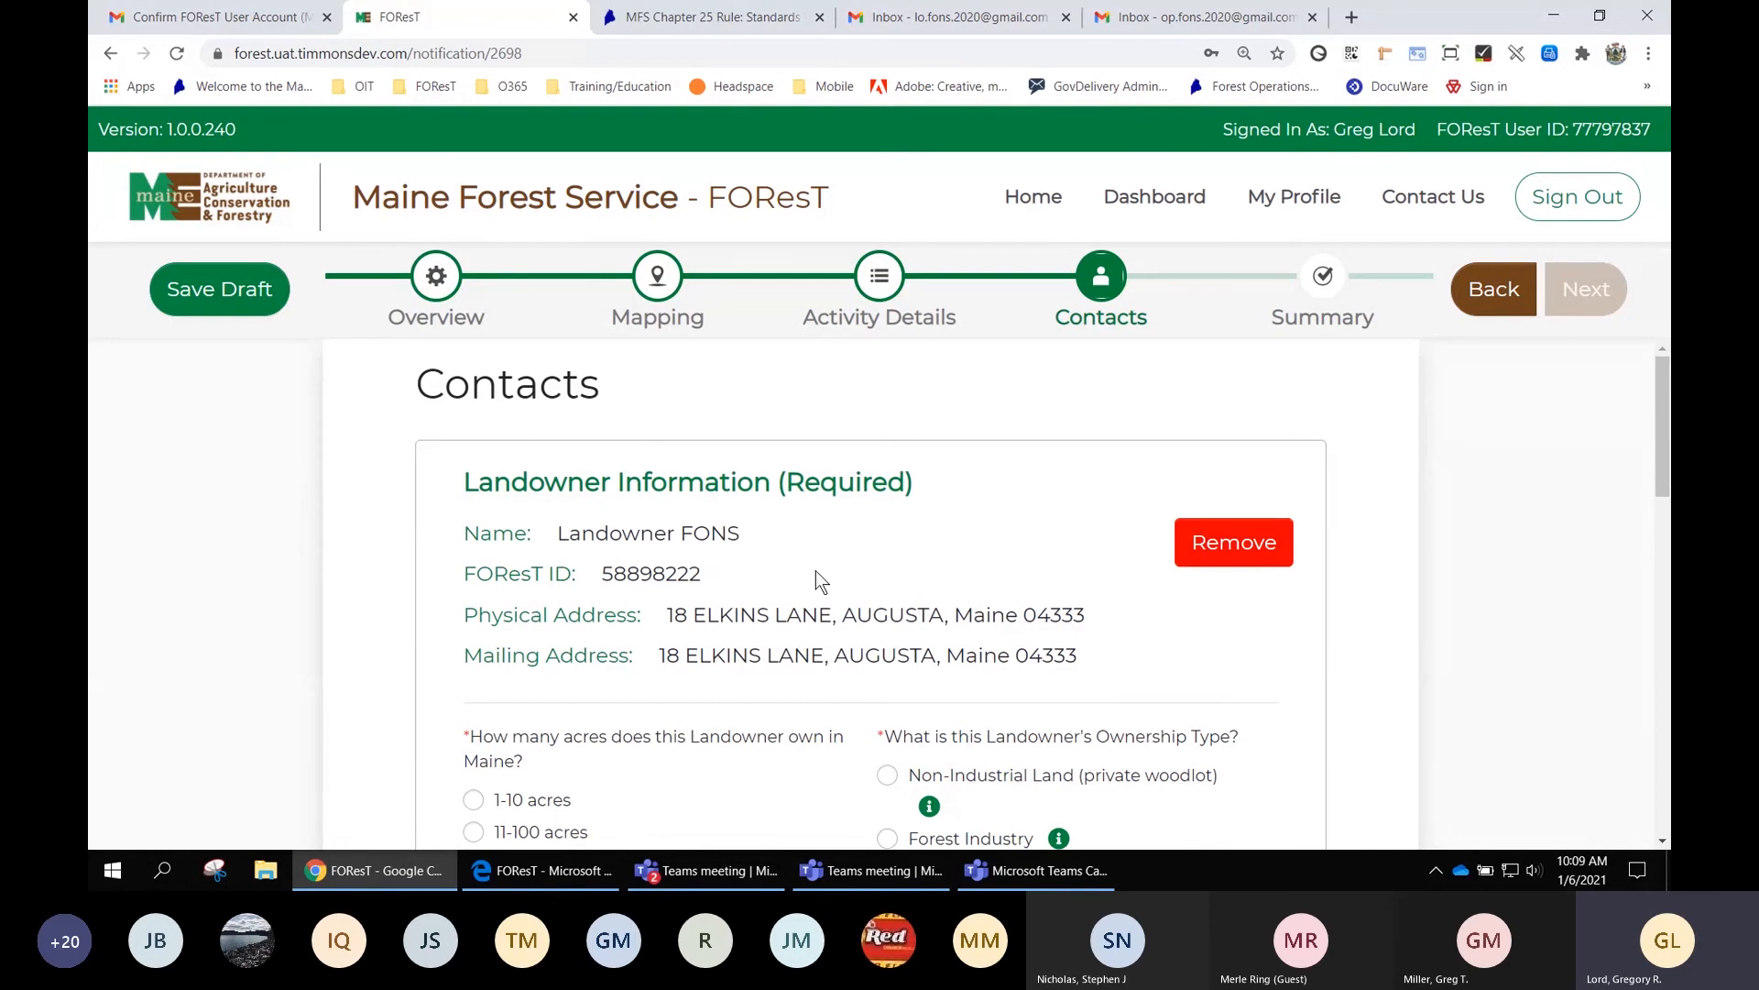
# Choose 101-1,000 acres owned in Maine and Non-Industrial Land (private woodlot) as the ownership type
pyautogui.scroll(-1, 887, 567)
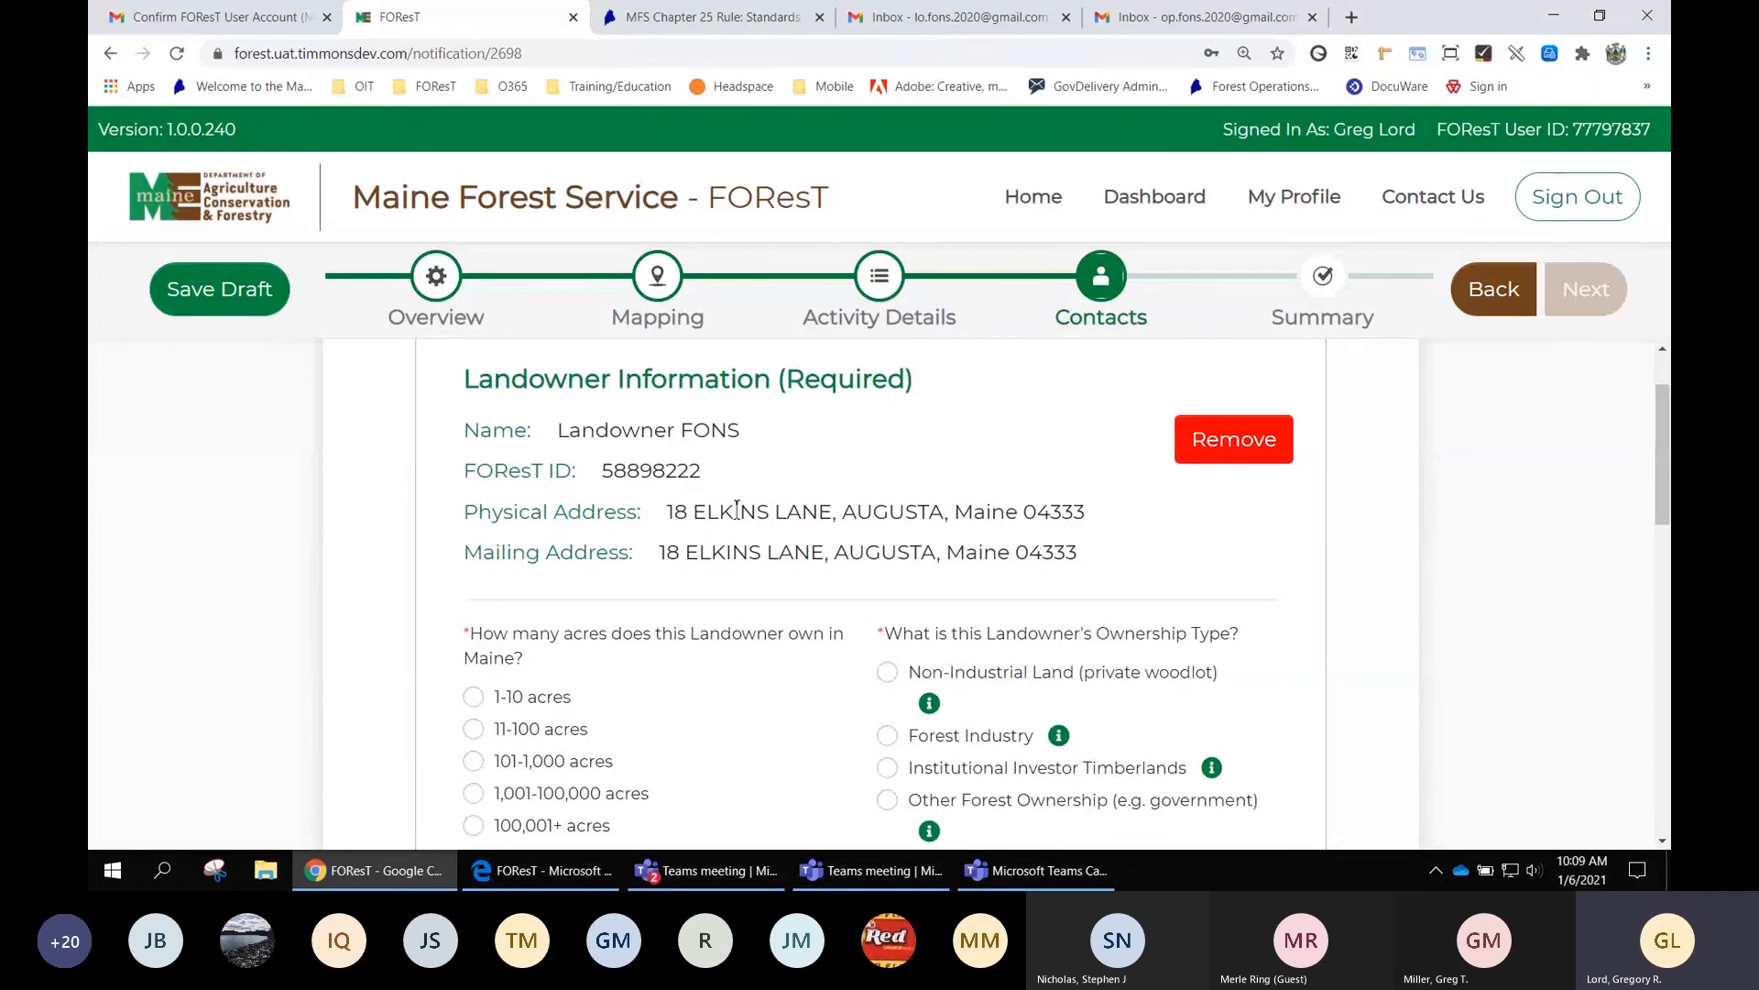
pyautogui.scroll(-1, 745, 507)
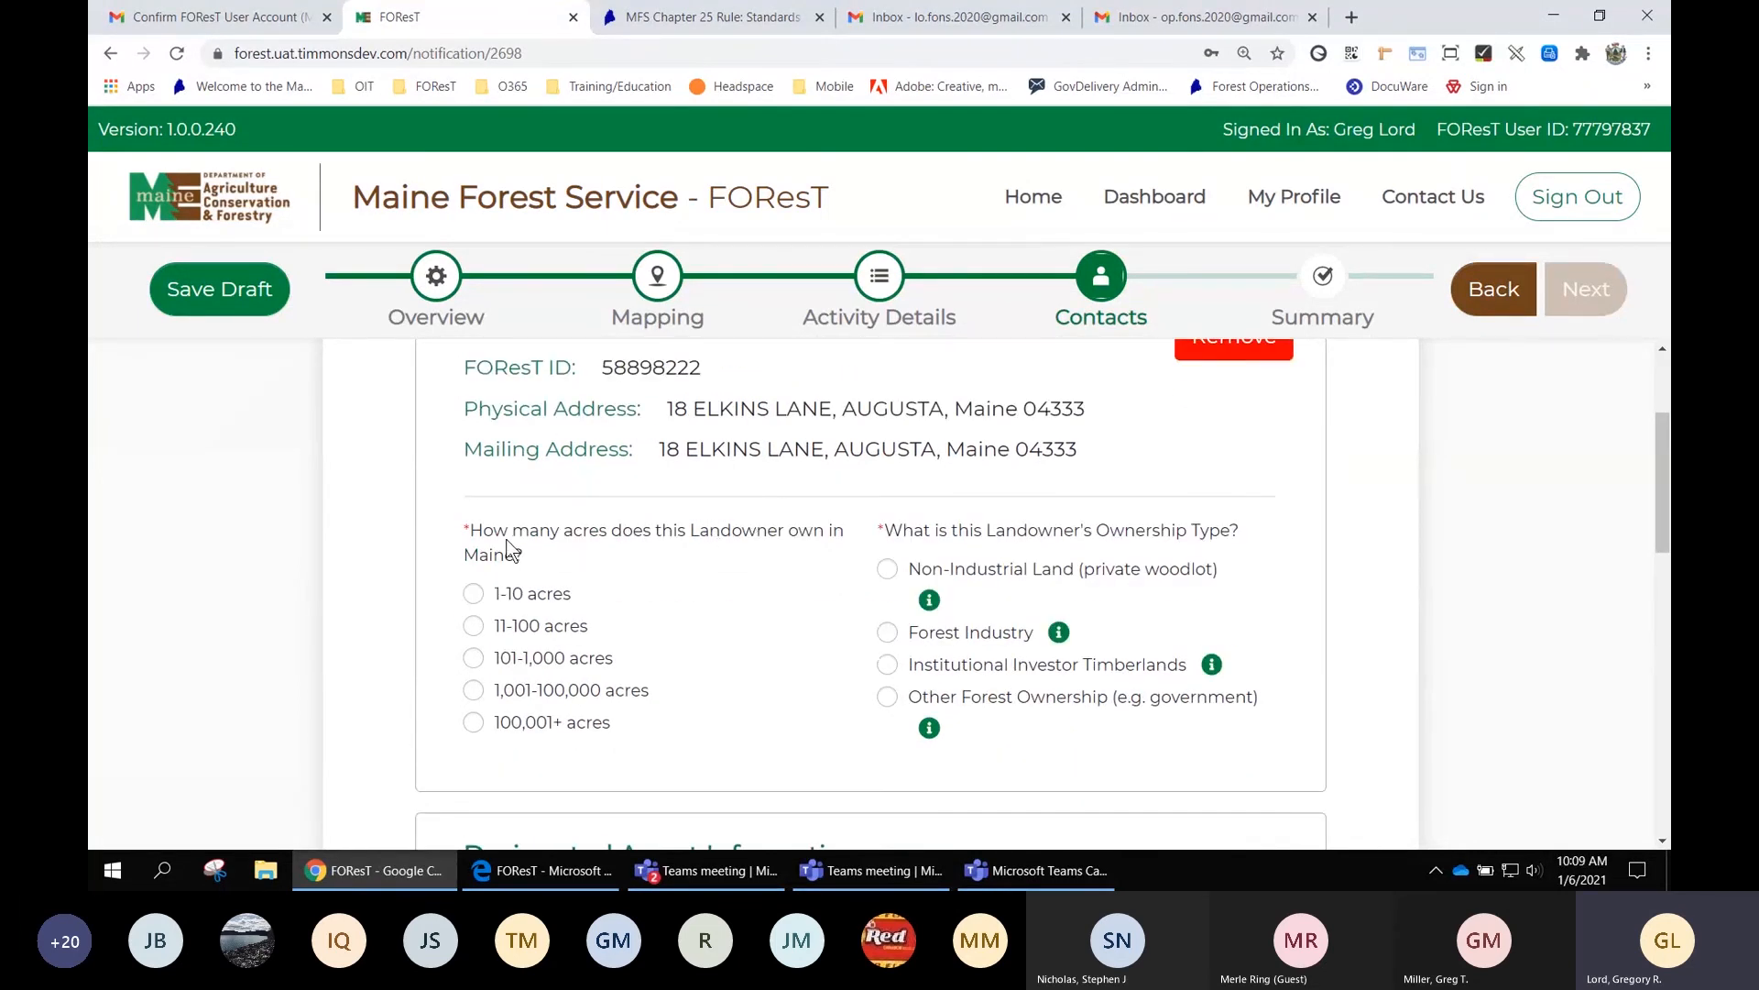
pyautogui.scroll(-1, 658, 550)
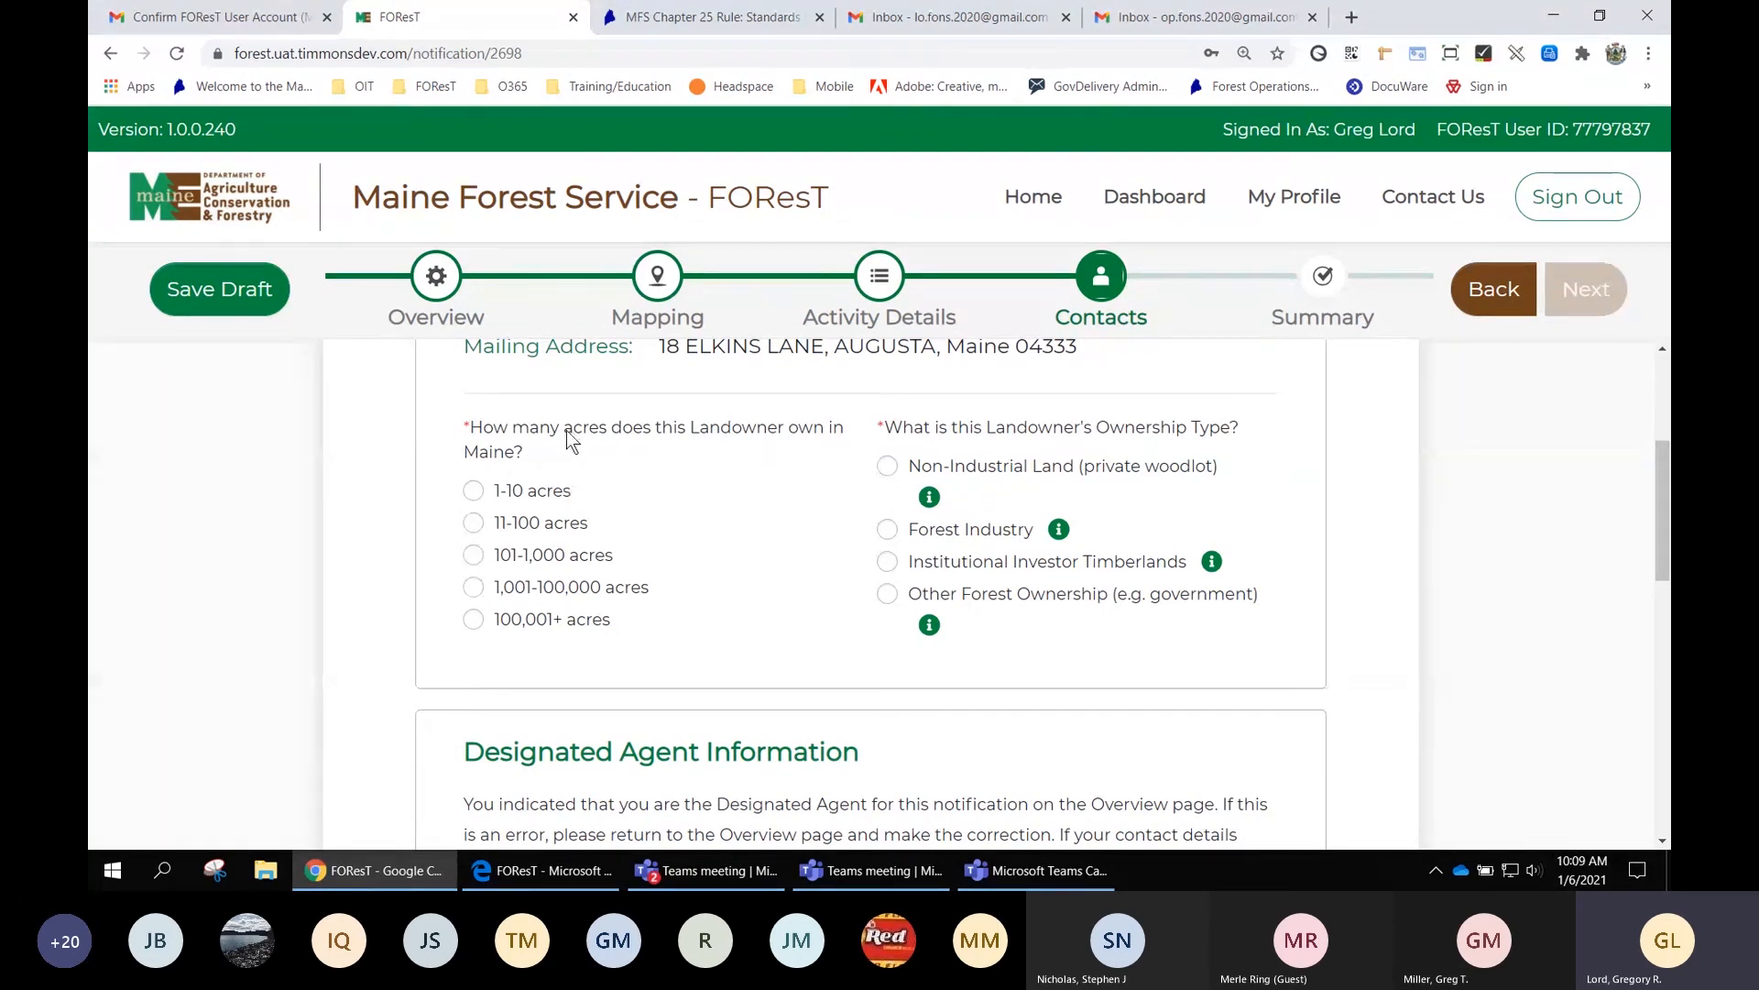
pyautogui.click(474, 555)
pyautogui.moveTo(930, 498)
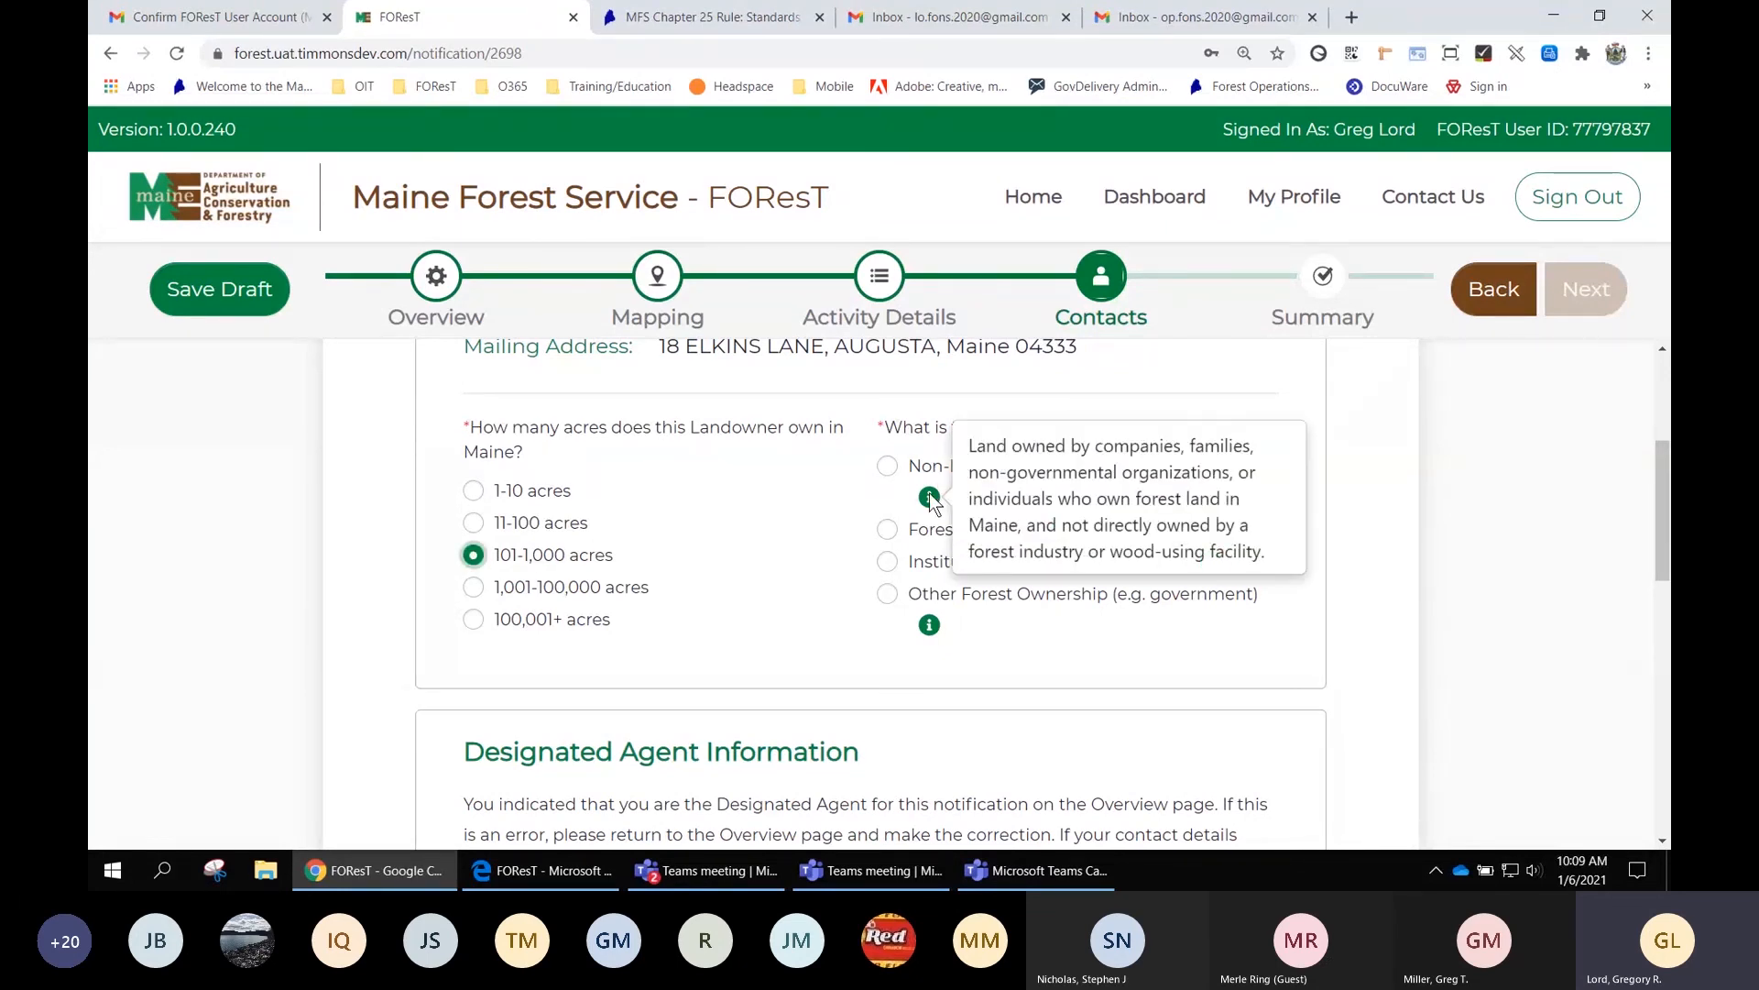
pyautogui.moveTo(929, 624)
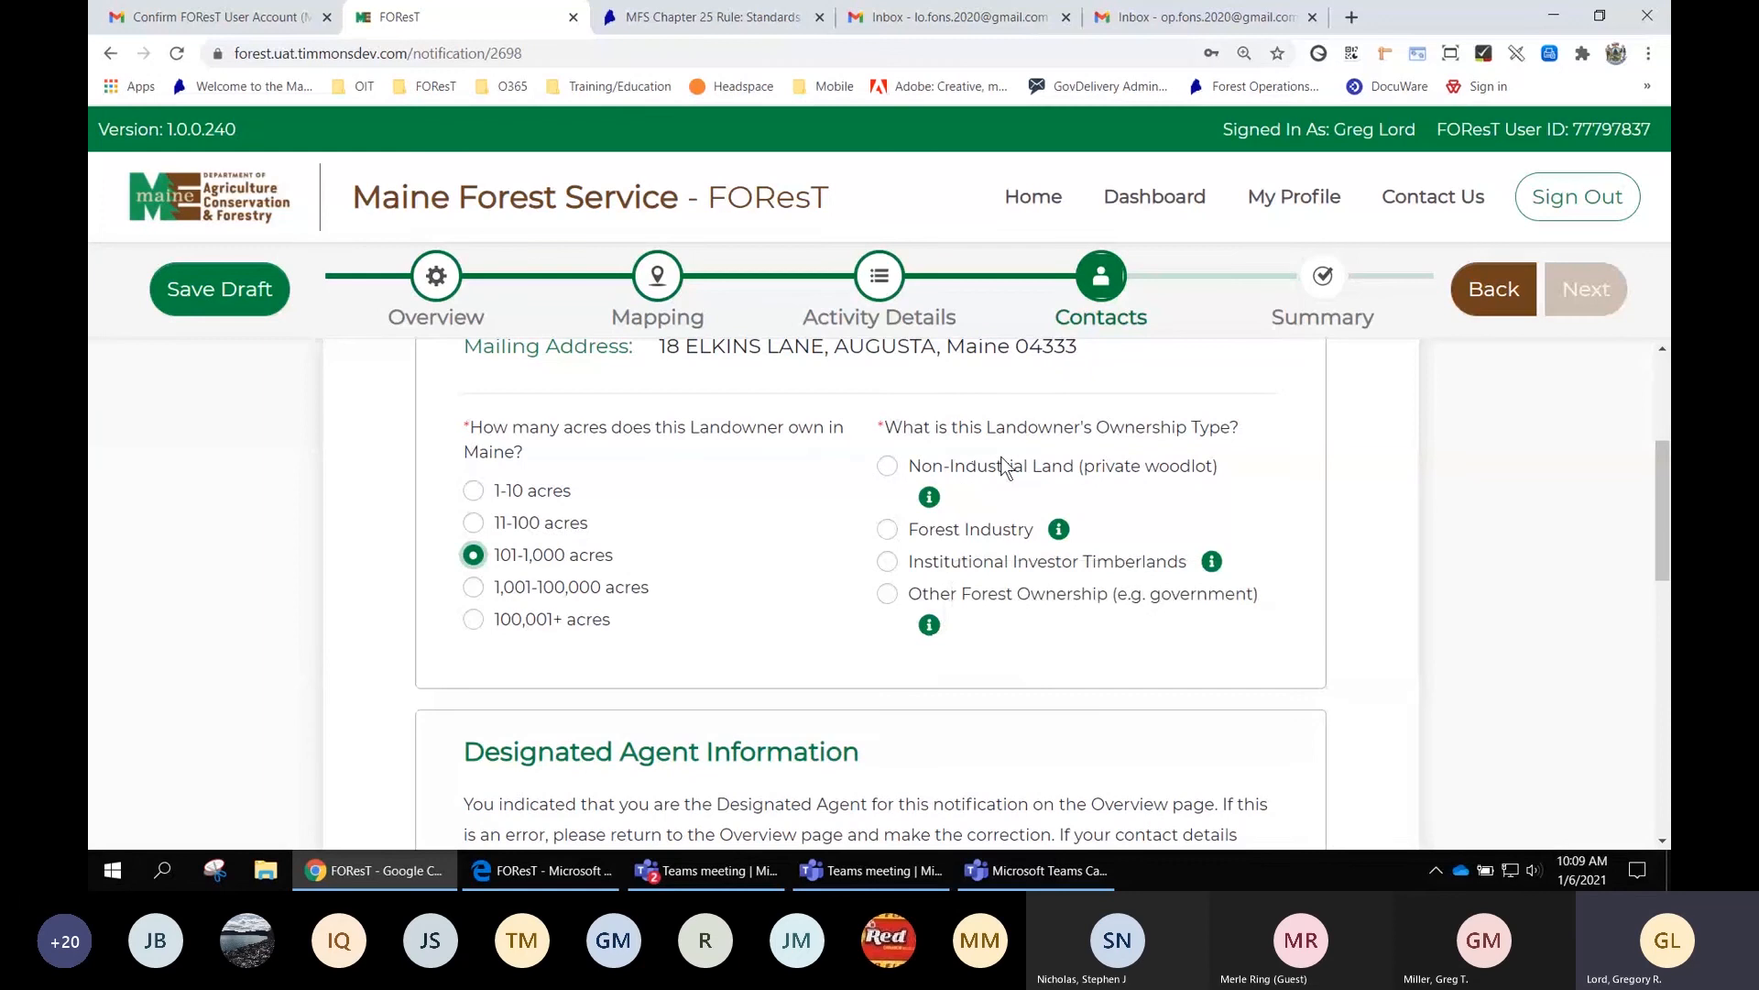
pyautogui.click(887, 465)
pyautogui.scroll(-1, 1376, 488)
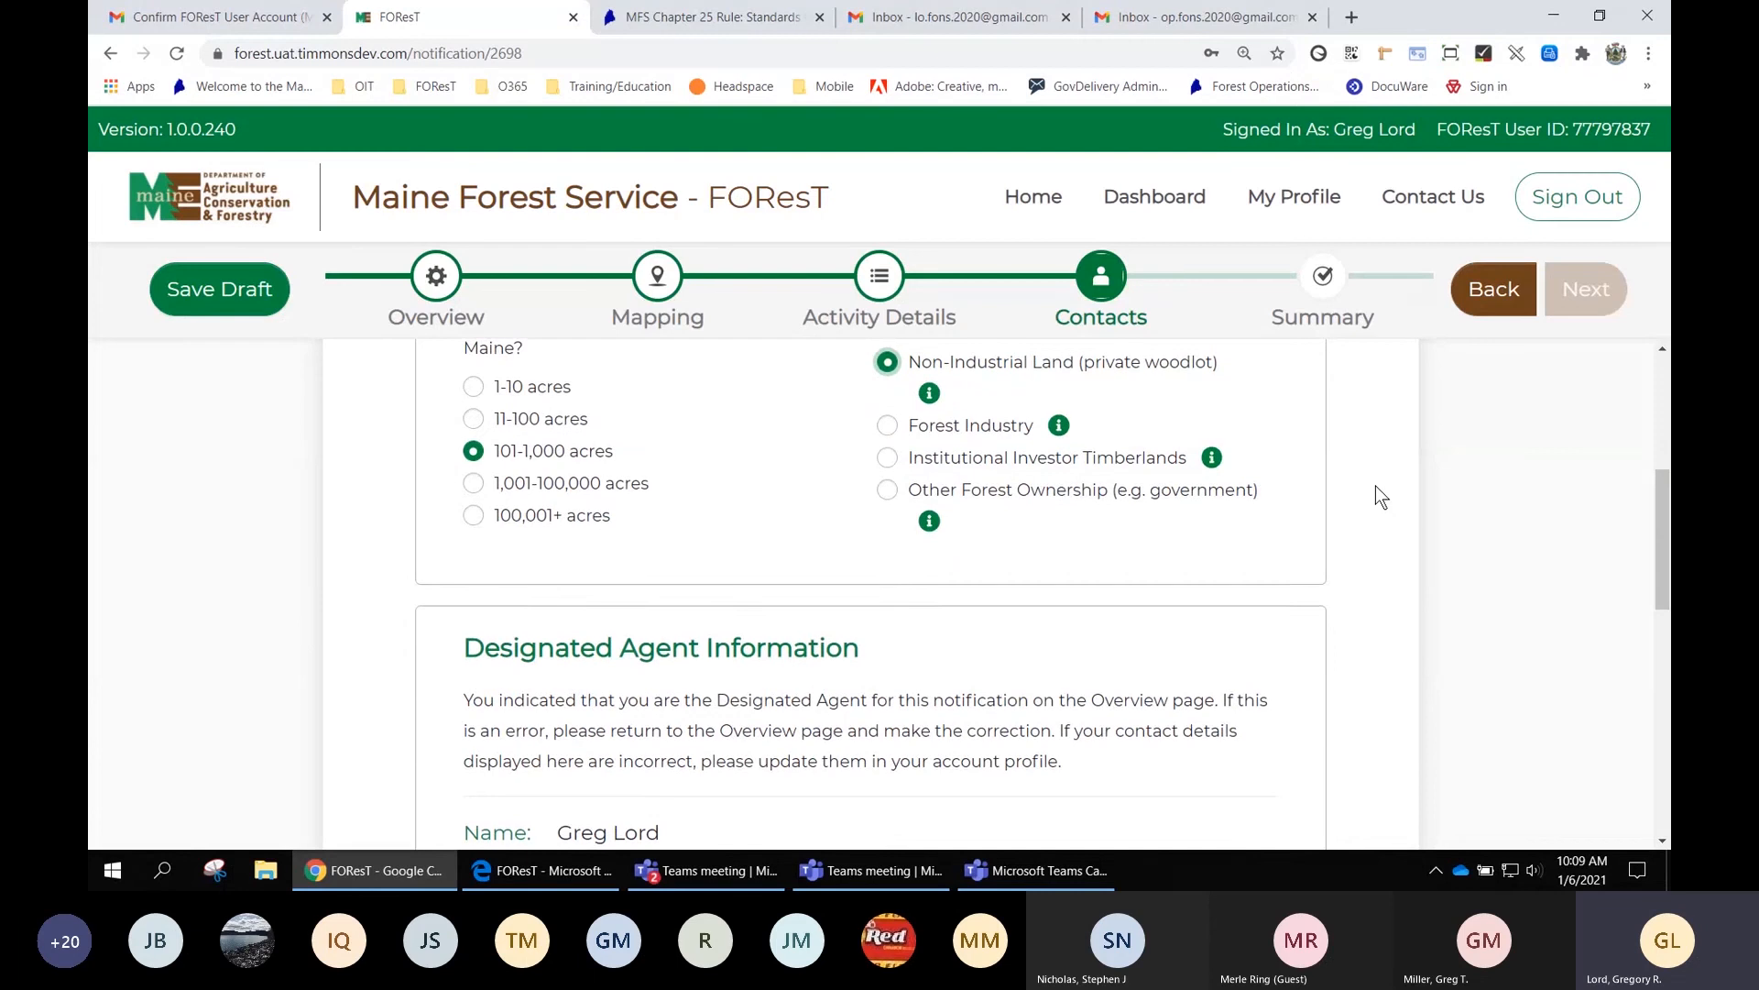
pyautogui.scroll(-1, 1376, 486)
pyautogui.scroll(-1, 667, 521)
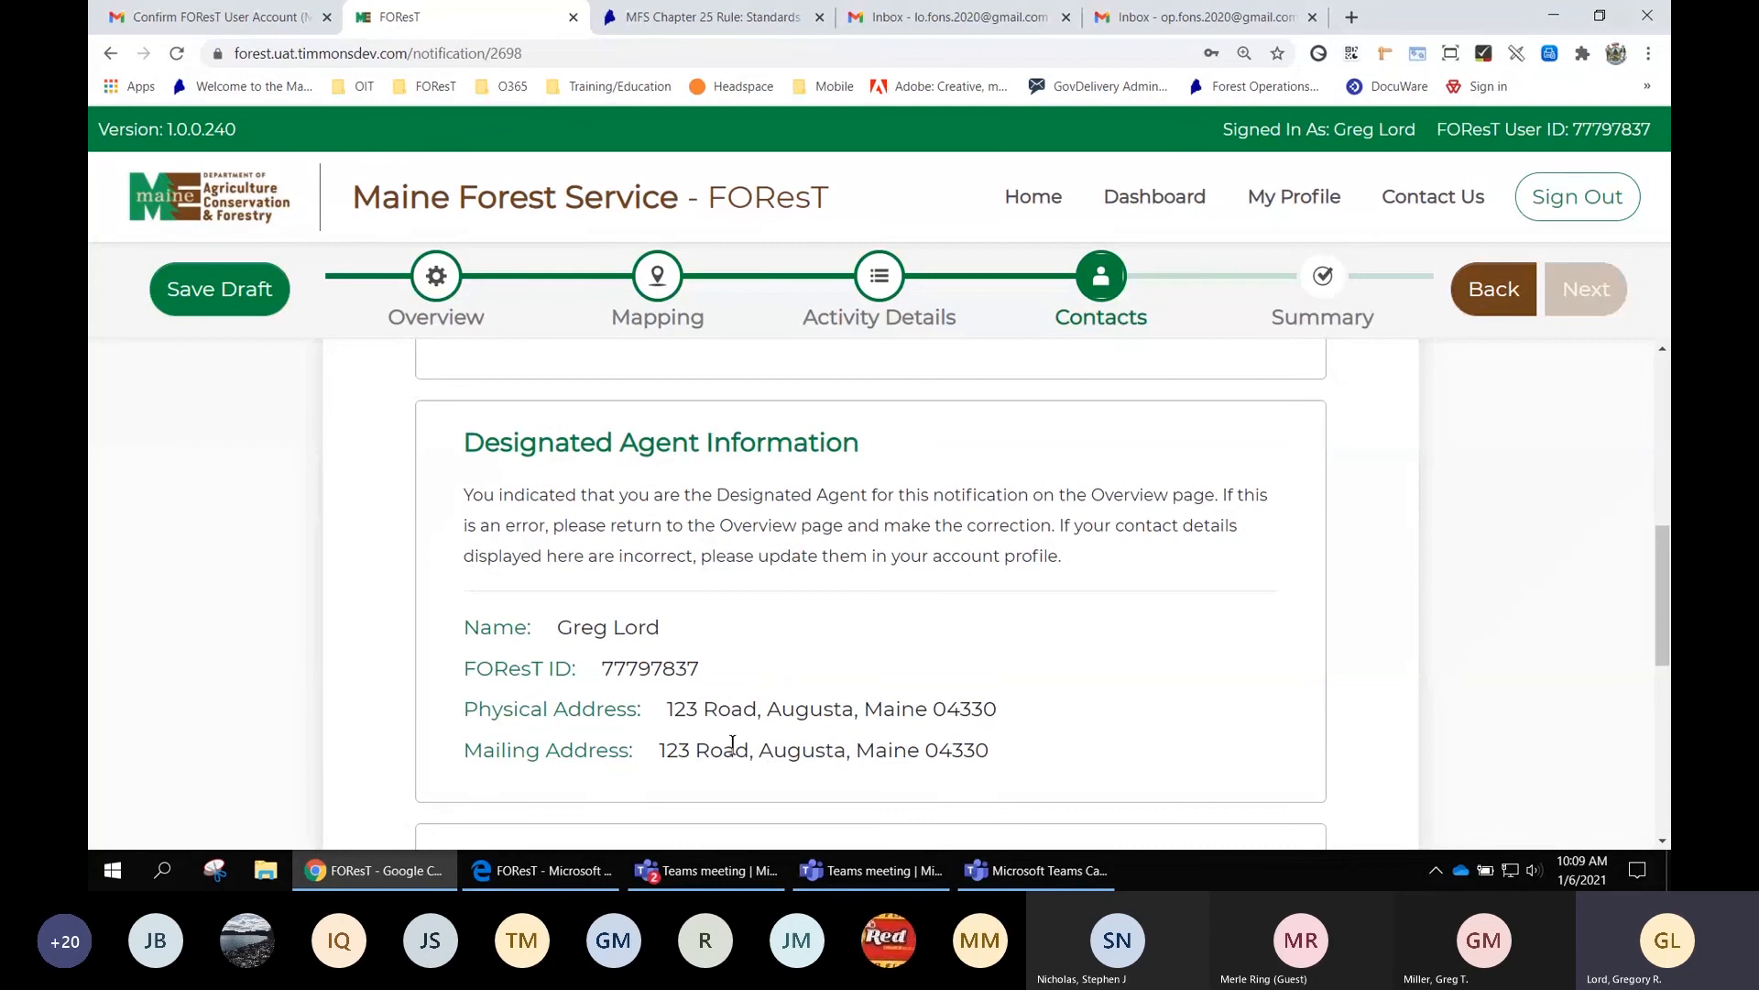
pyautogui.scroll(-1, 683, 623)
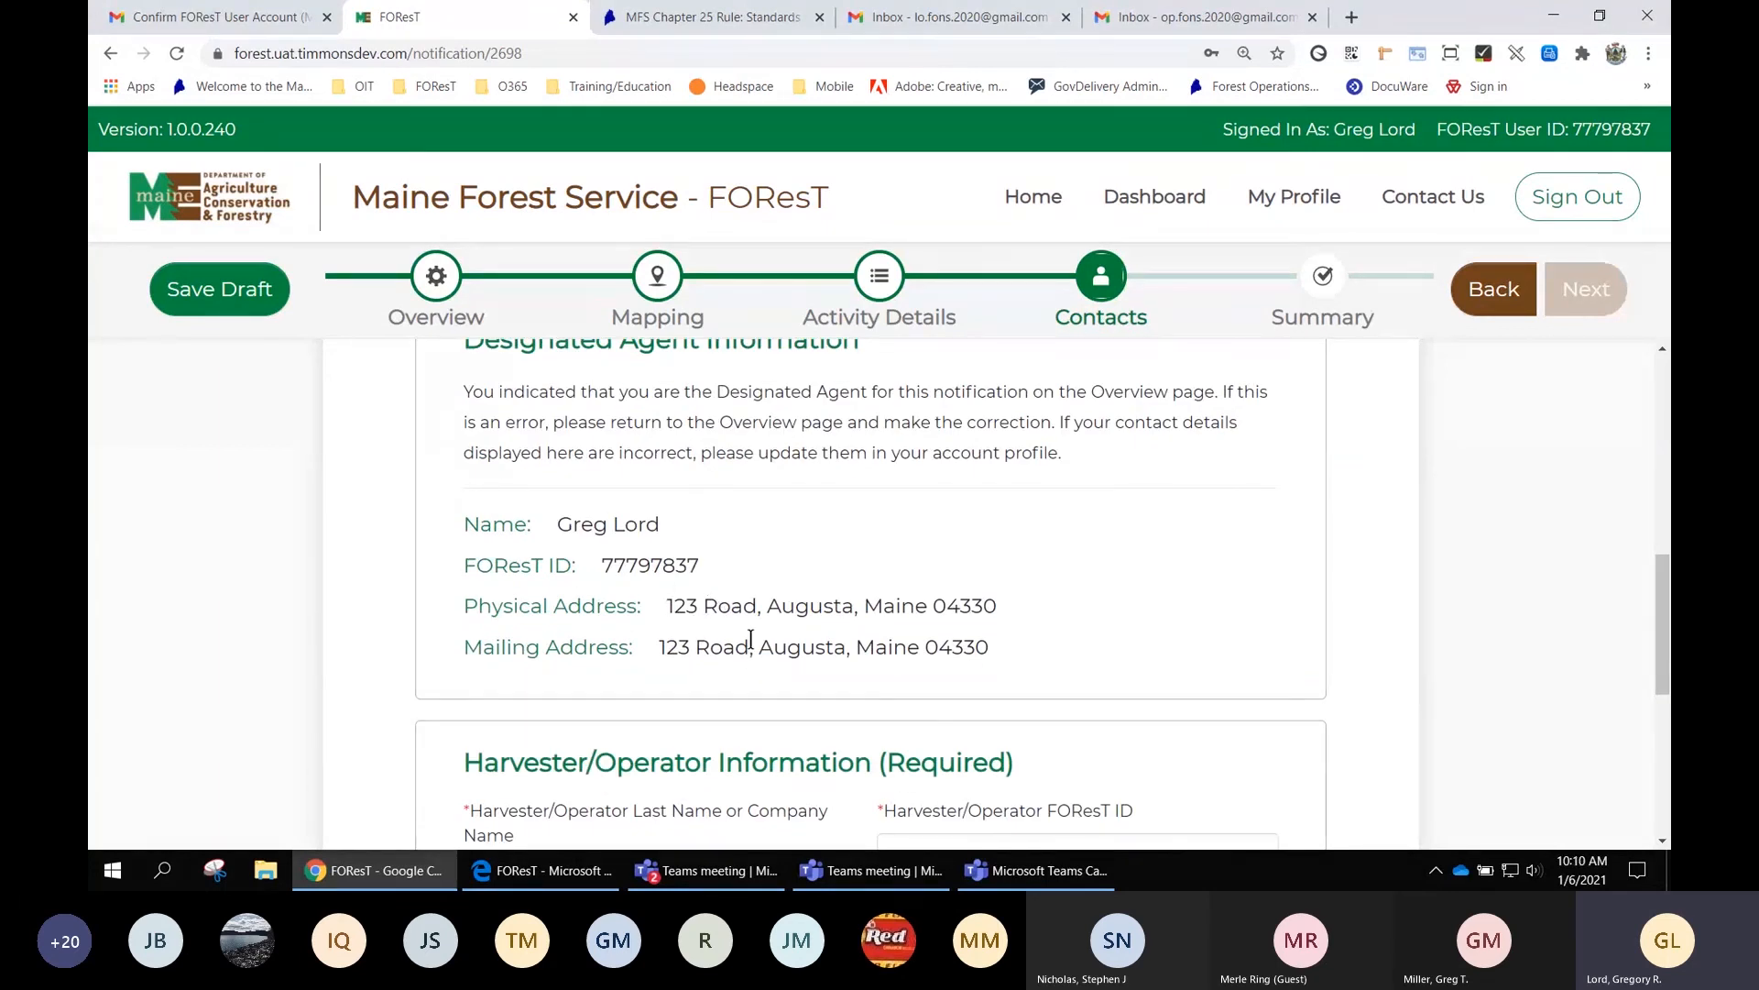
pyautogui.scroll(-2, 747, 639)
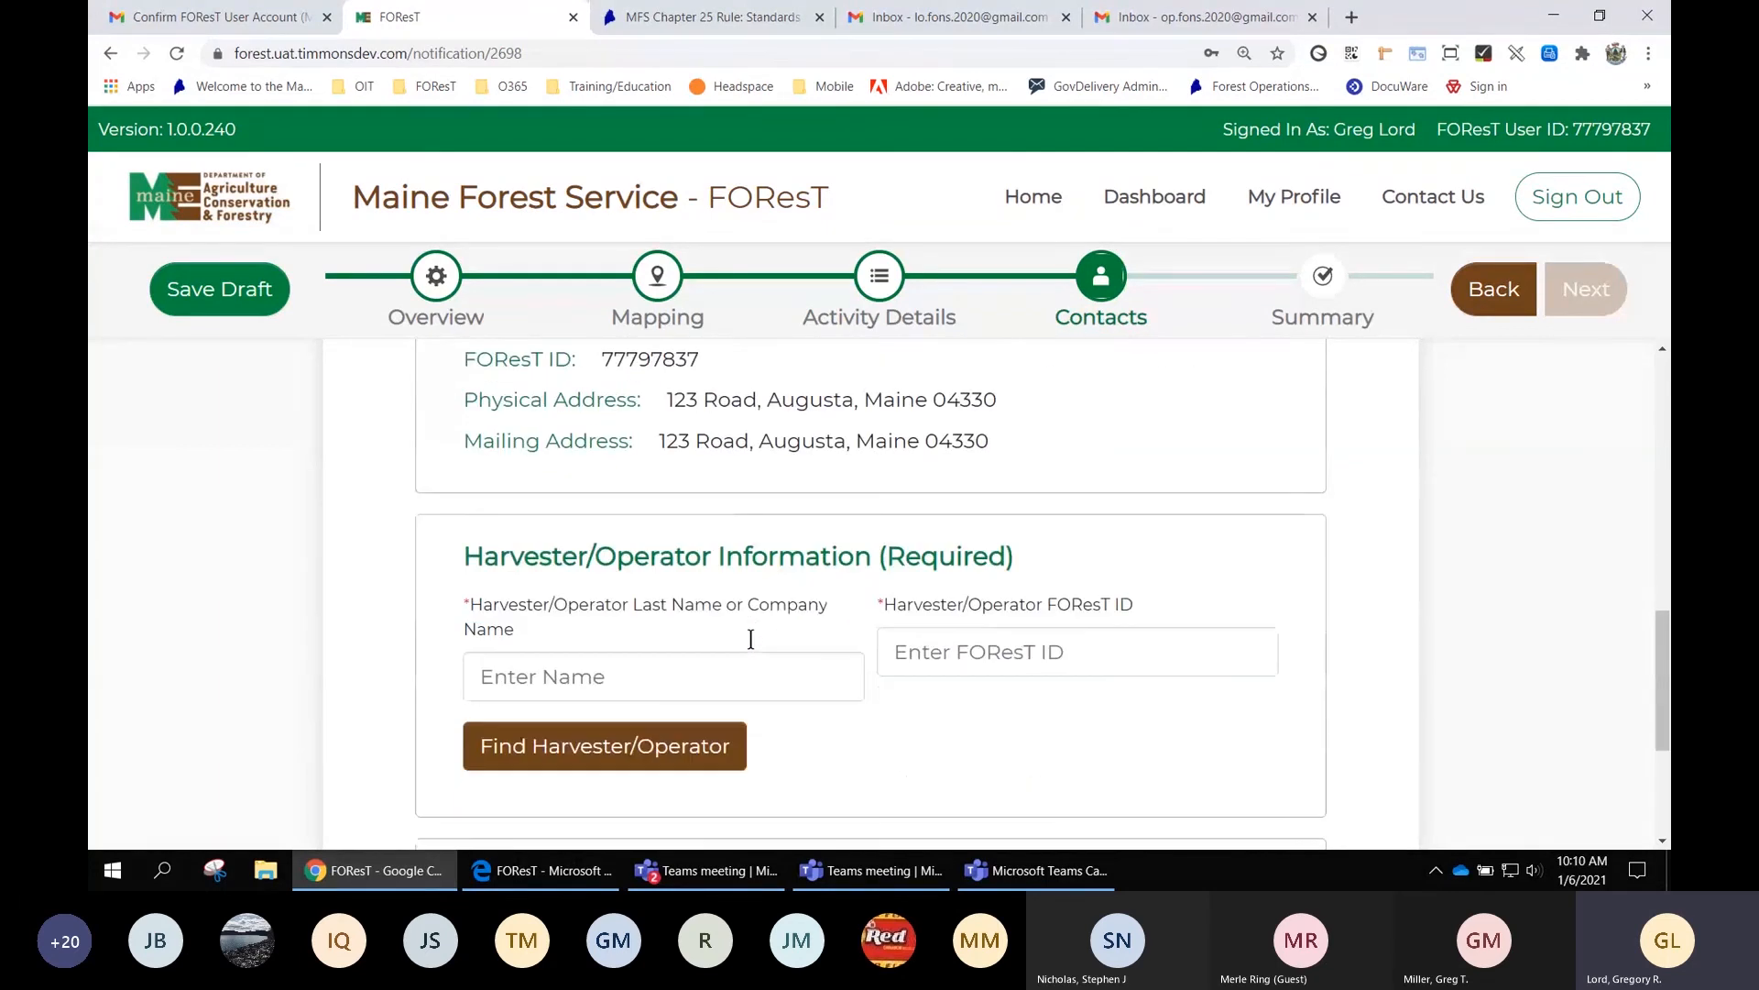
# Enter the operator's last name and FOResT ID, then find and attach the harvester/operator record
pyautogui.click(713, 675)
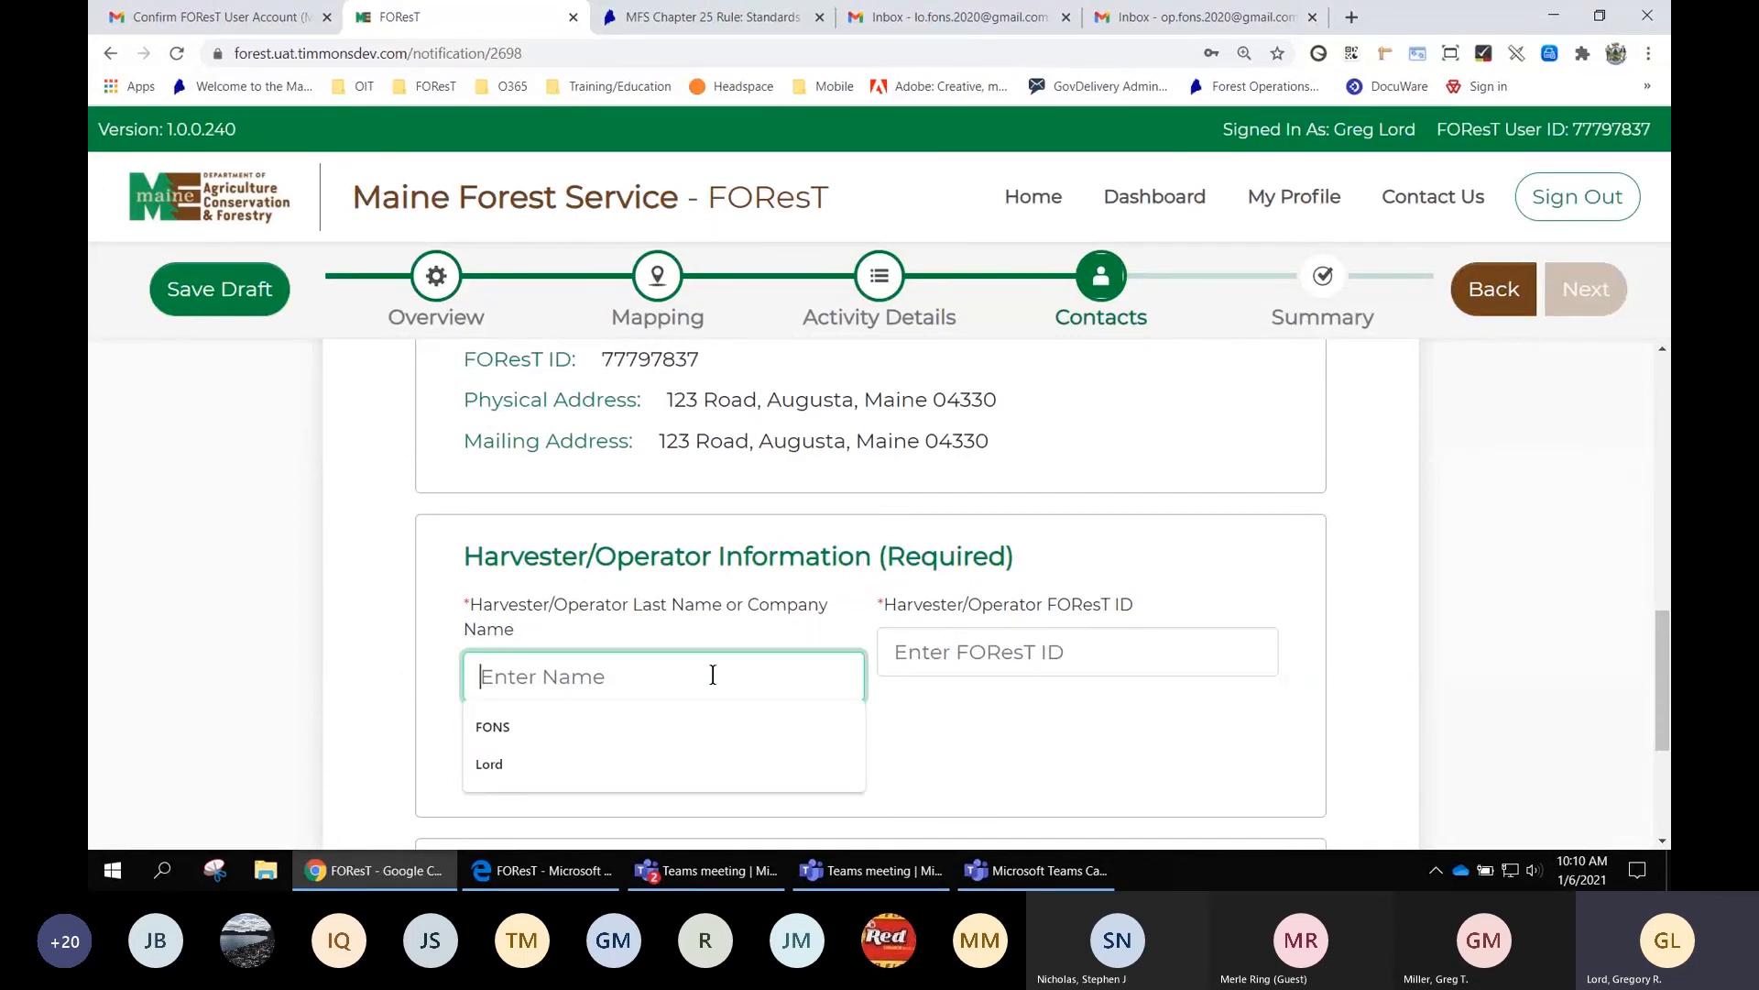
pyautogui.write('FON')
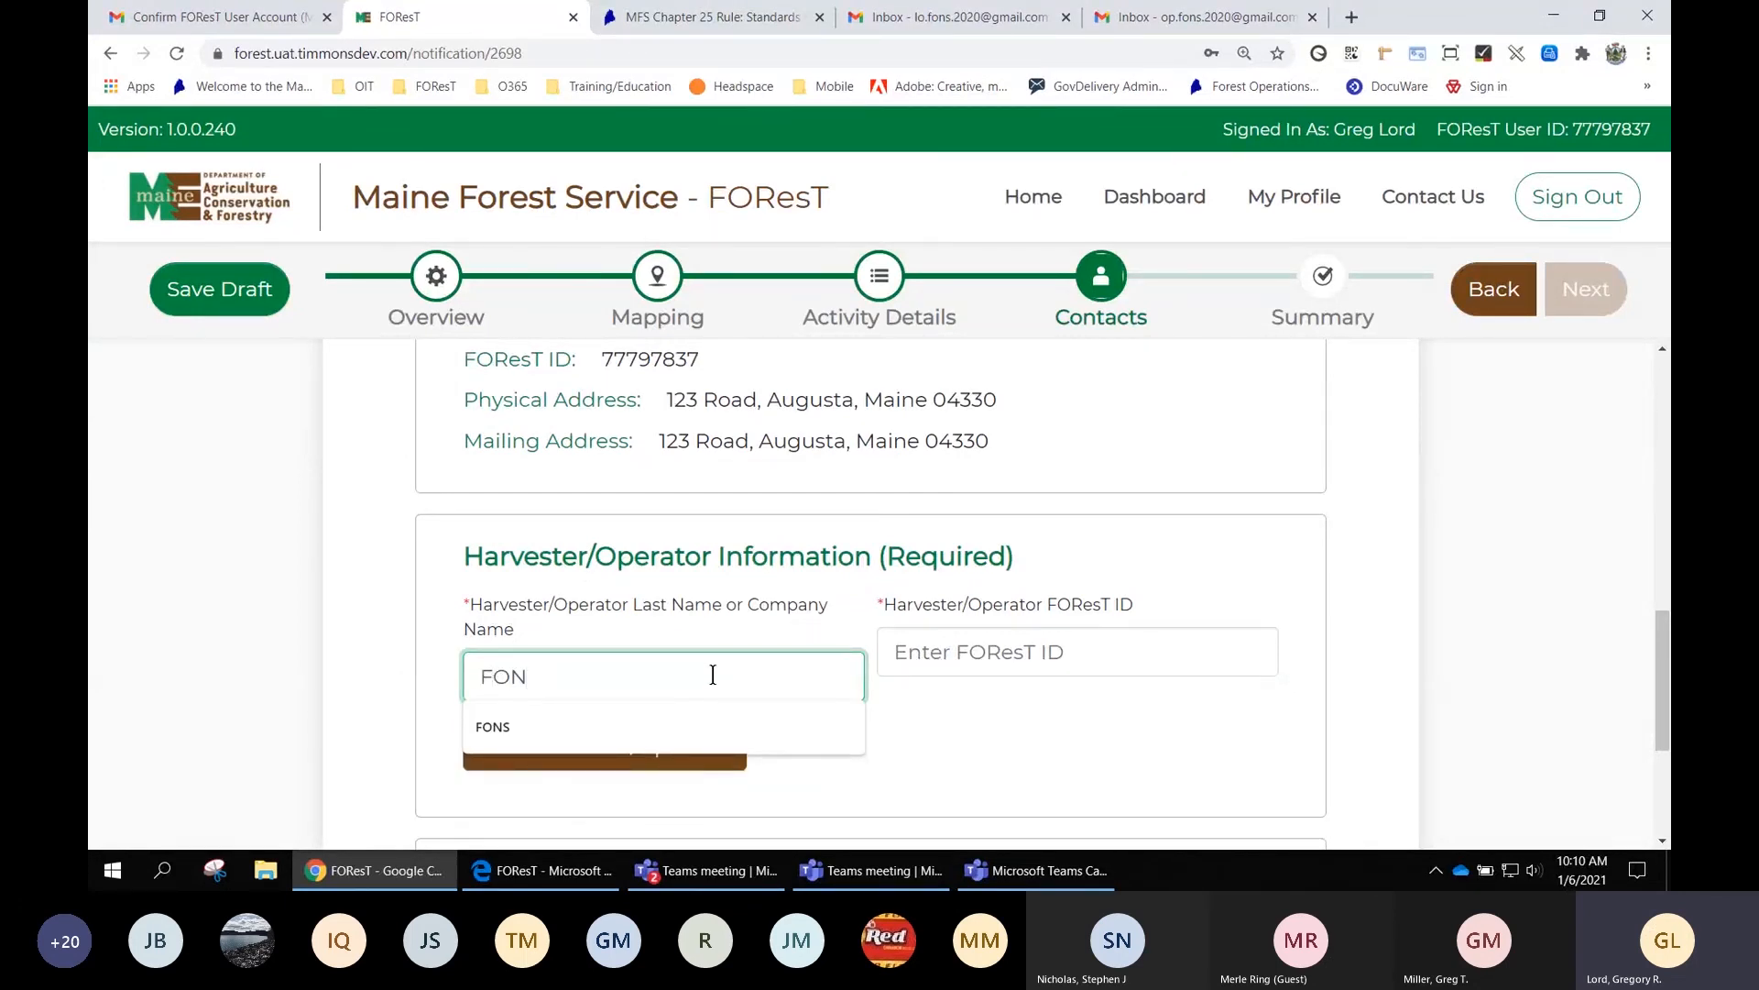
pyautogui.write('S')
pyautogui.press('Tab')
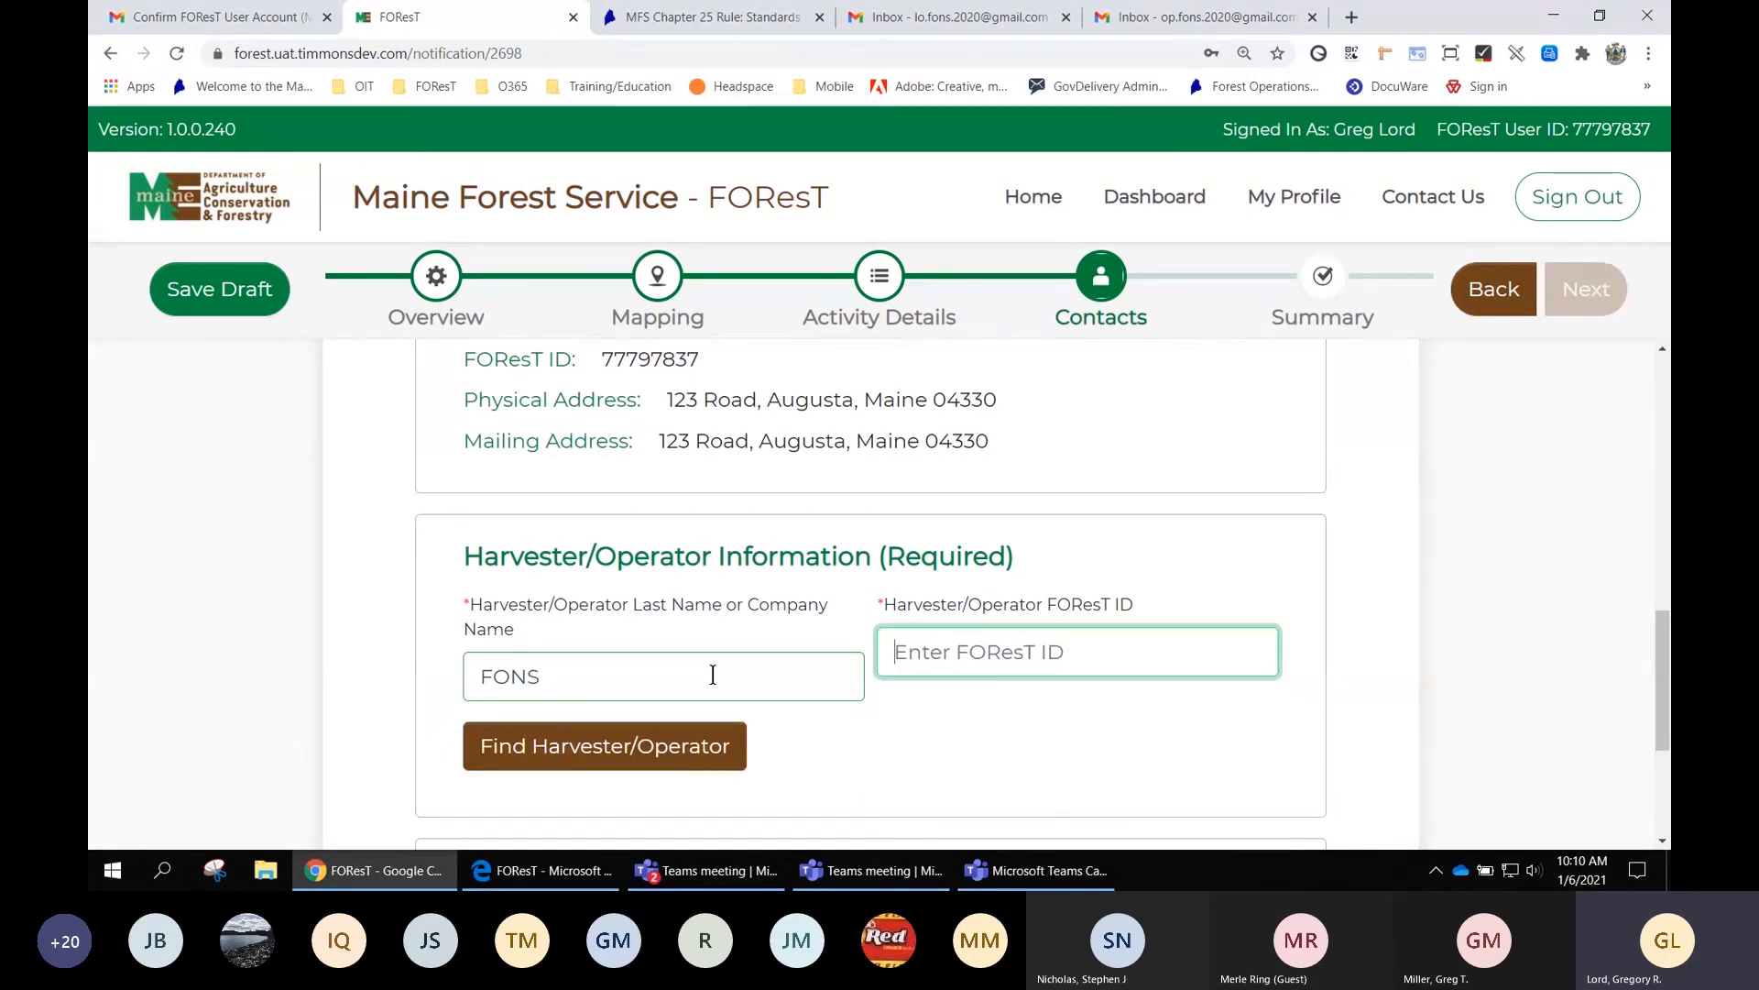
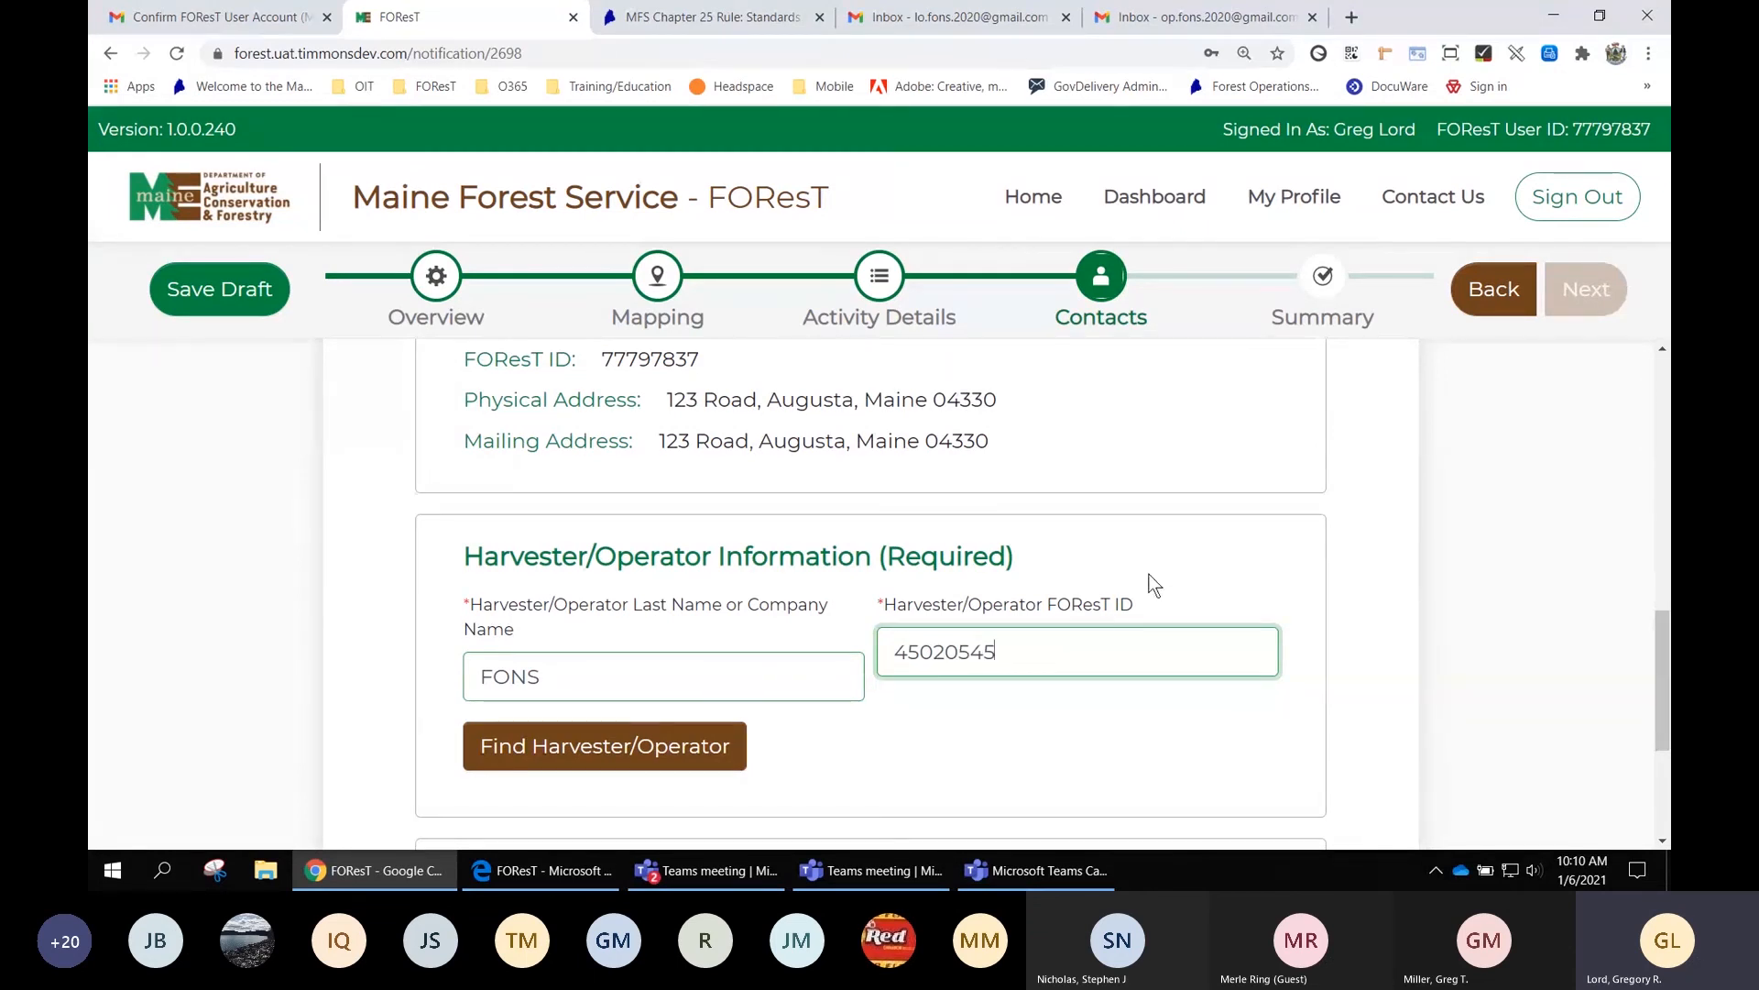
pyautogui.click(1012, 742)
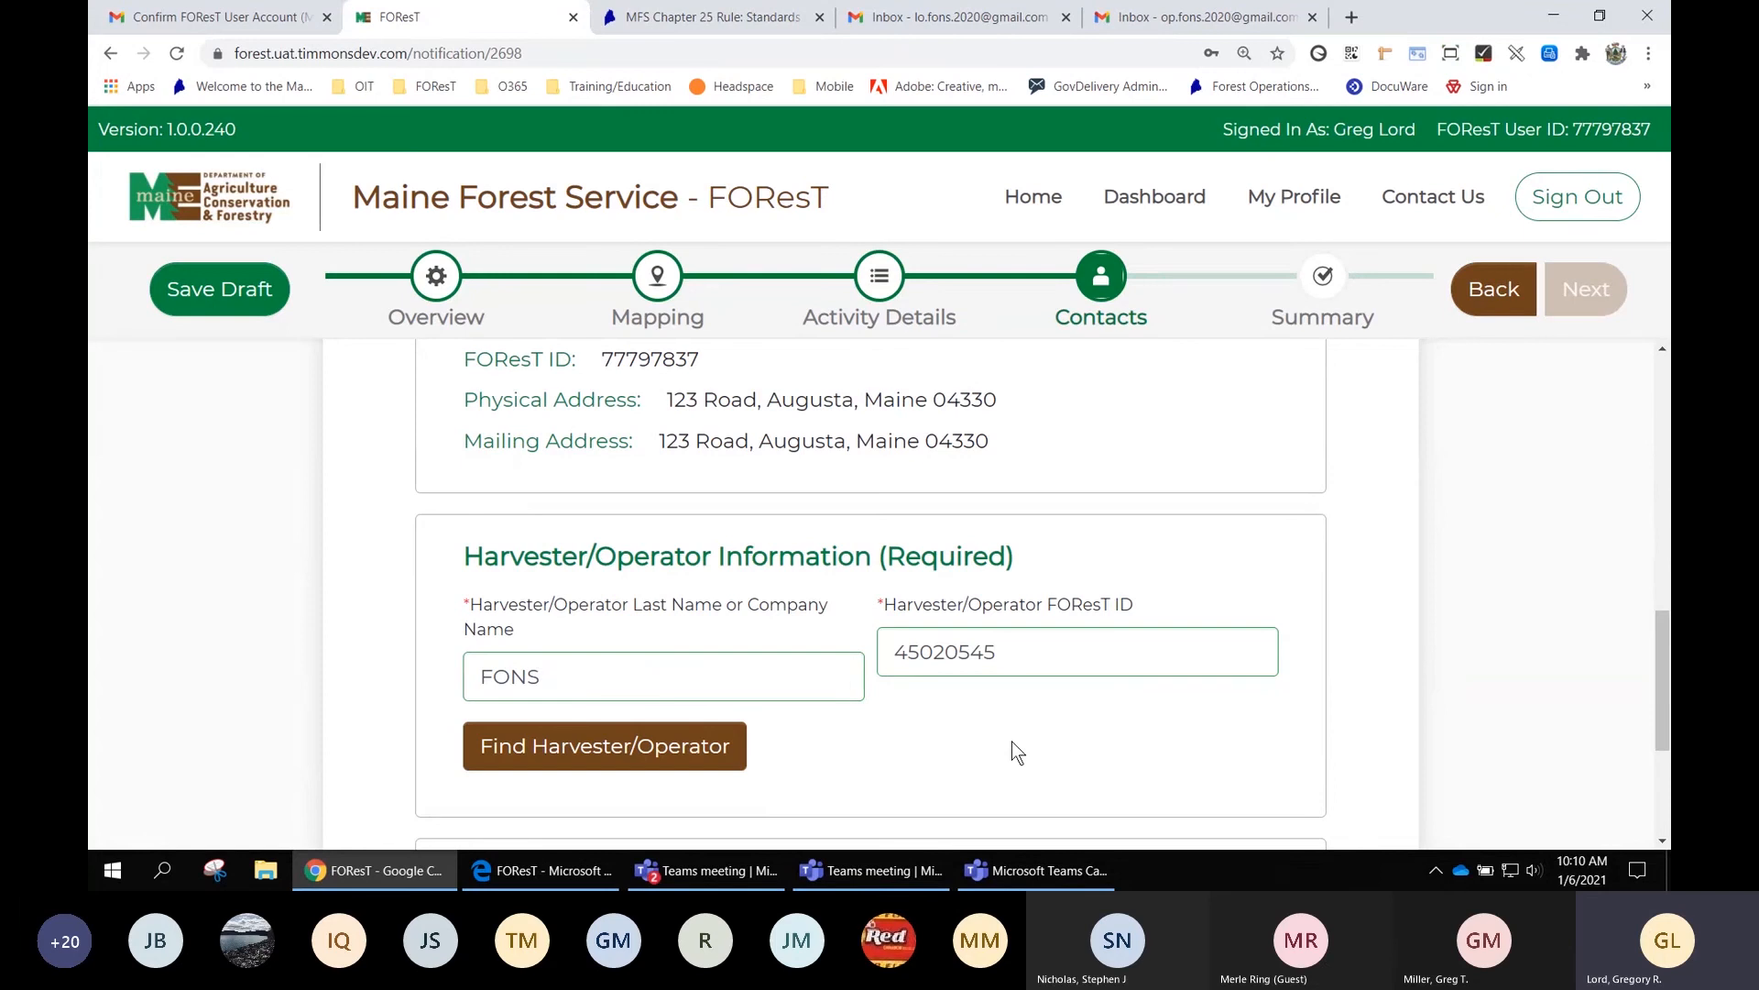
pyautogui.click(587, 747)
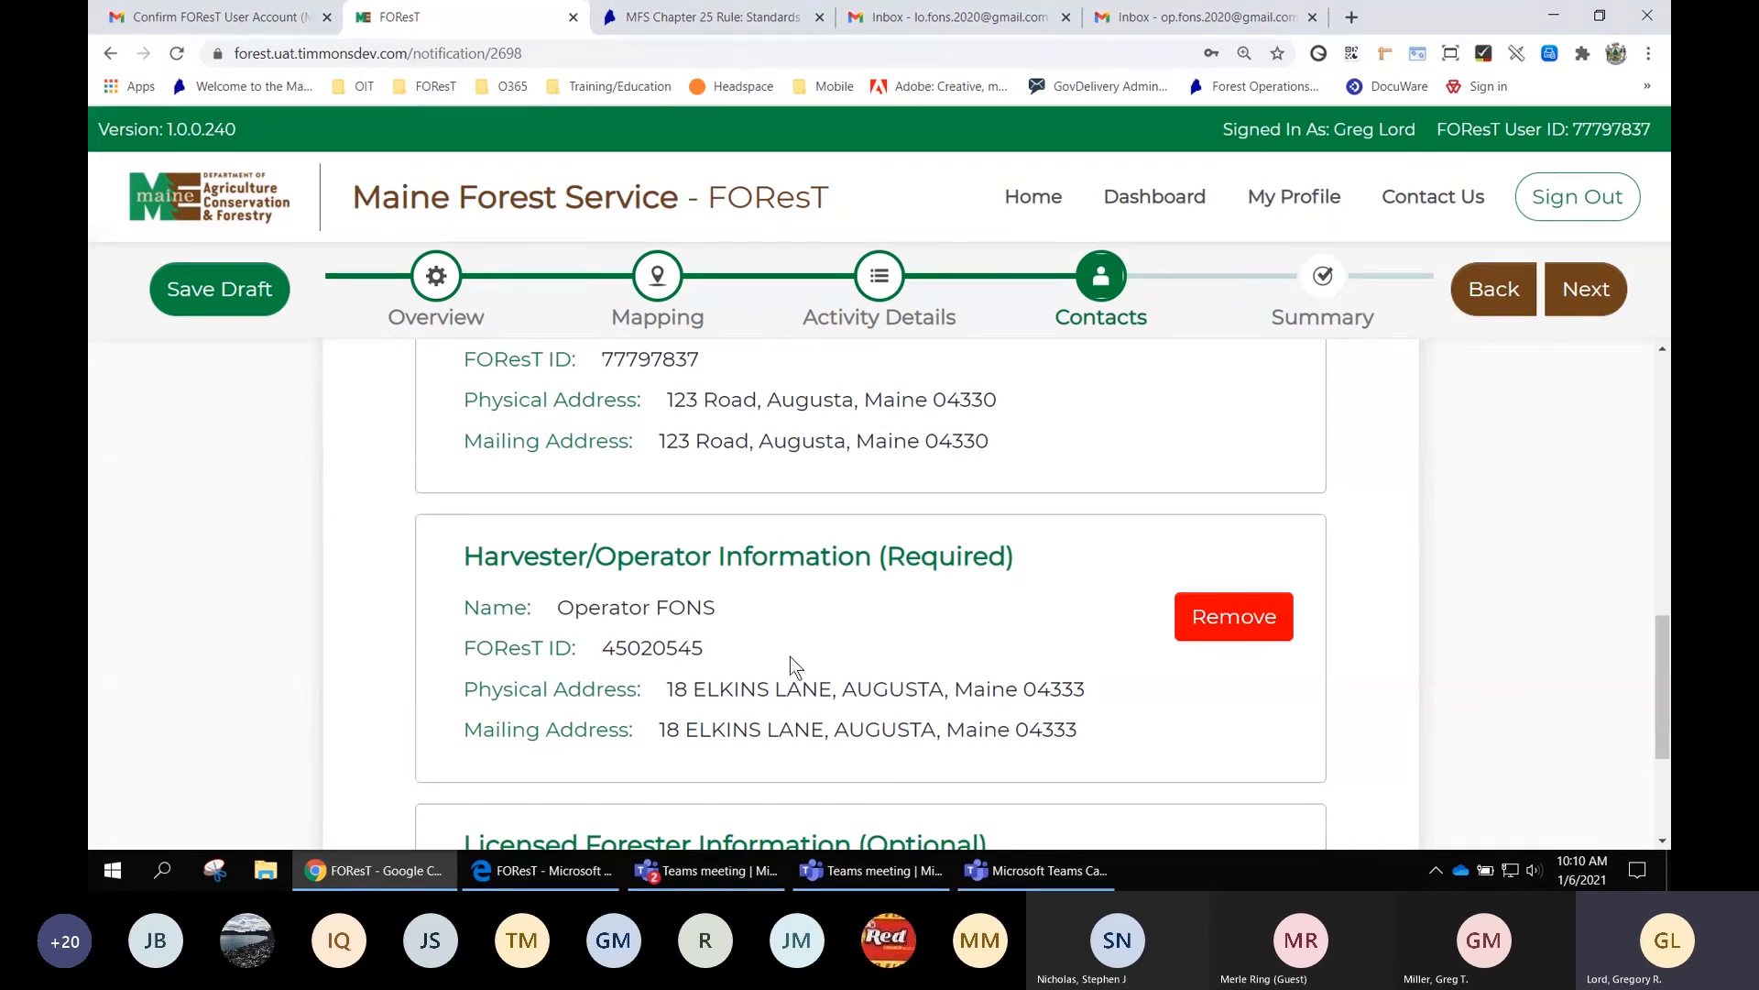
pyautogui.scroll(-2, 843, 650)
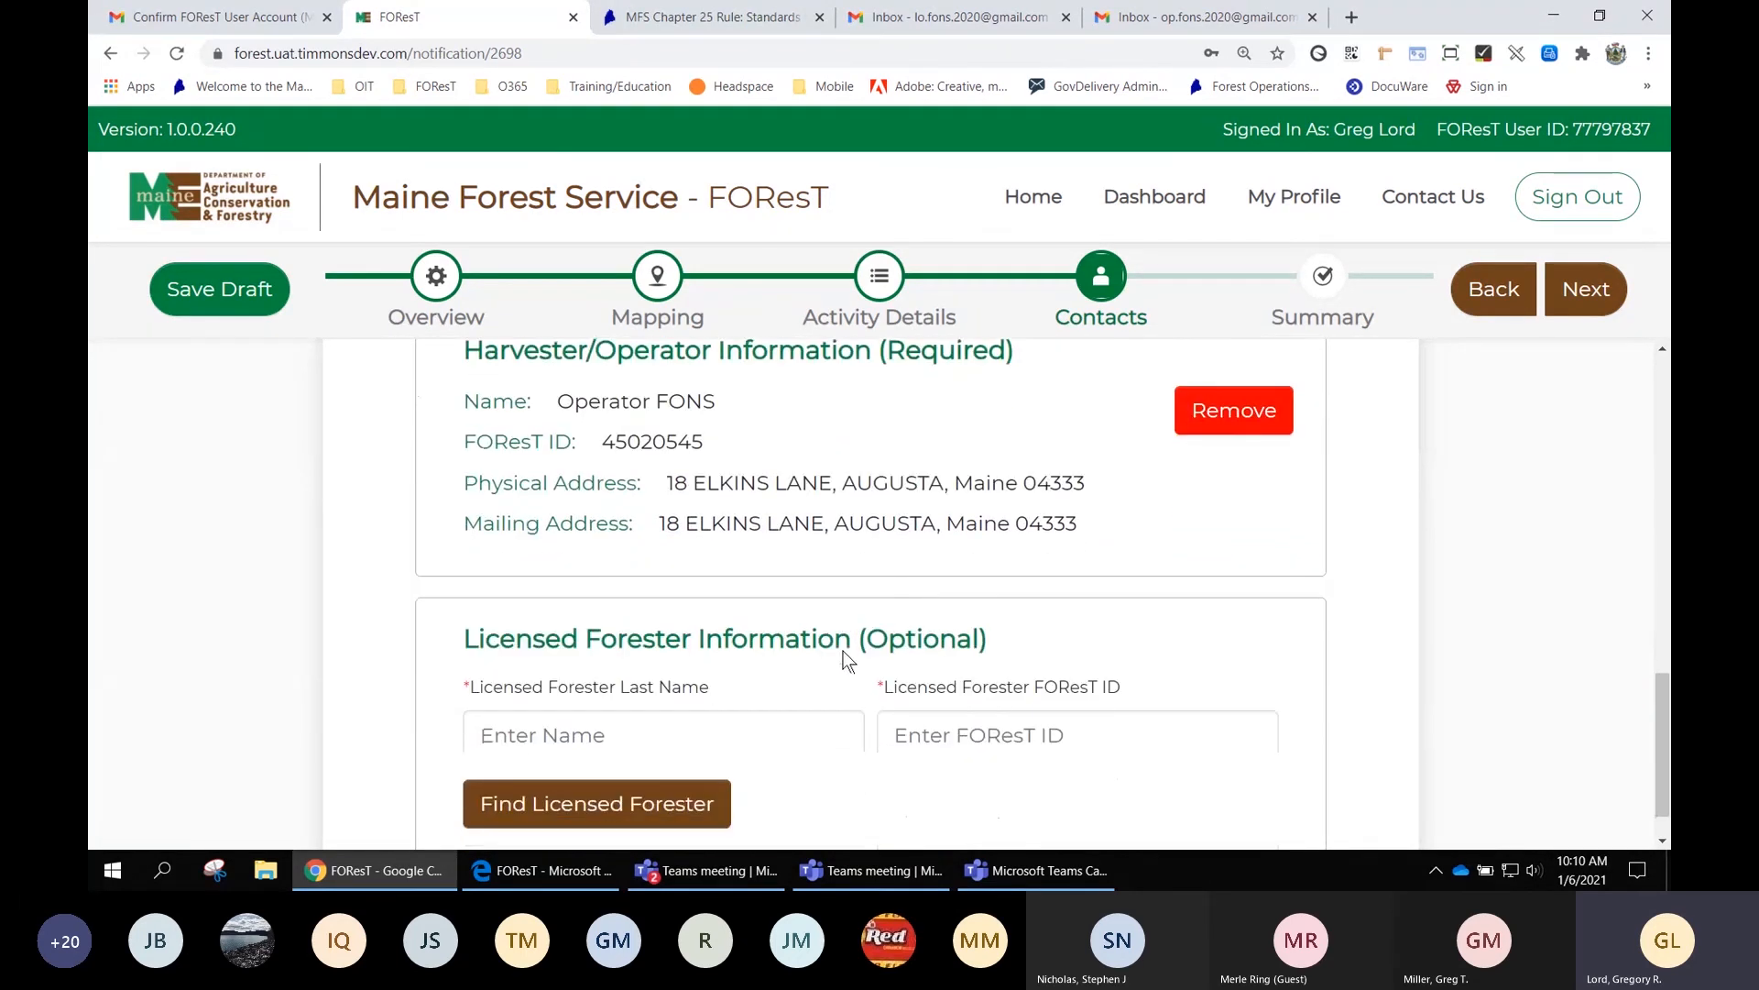
pyautogui.scroll(-1, 843, 650)
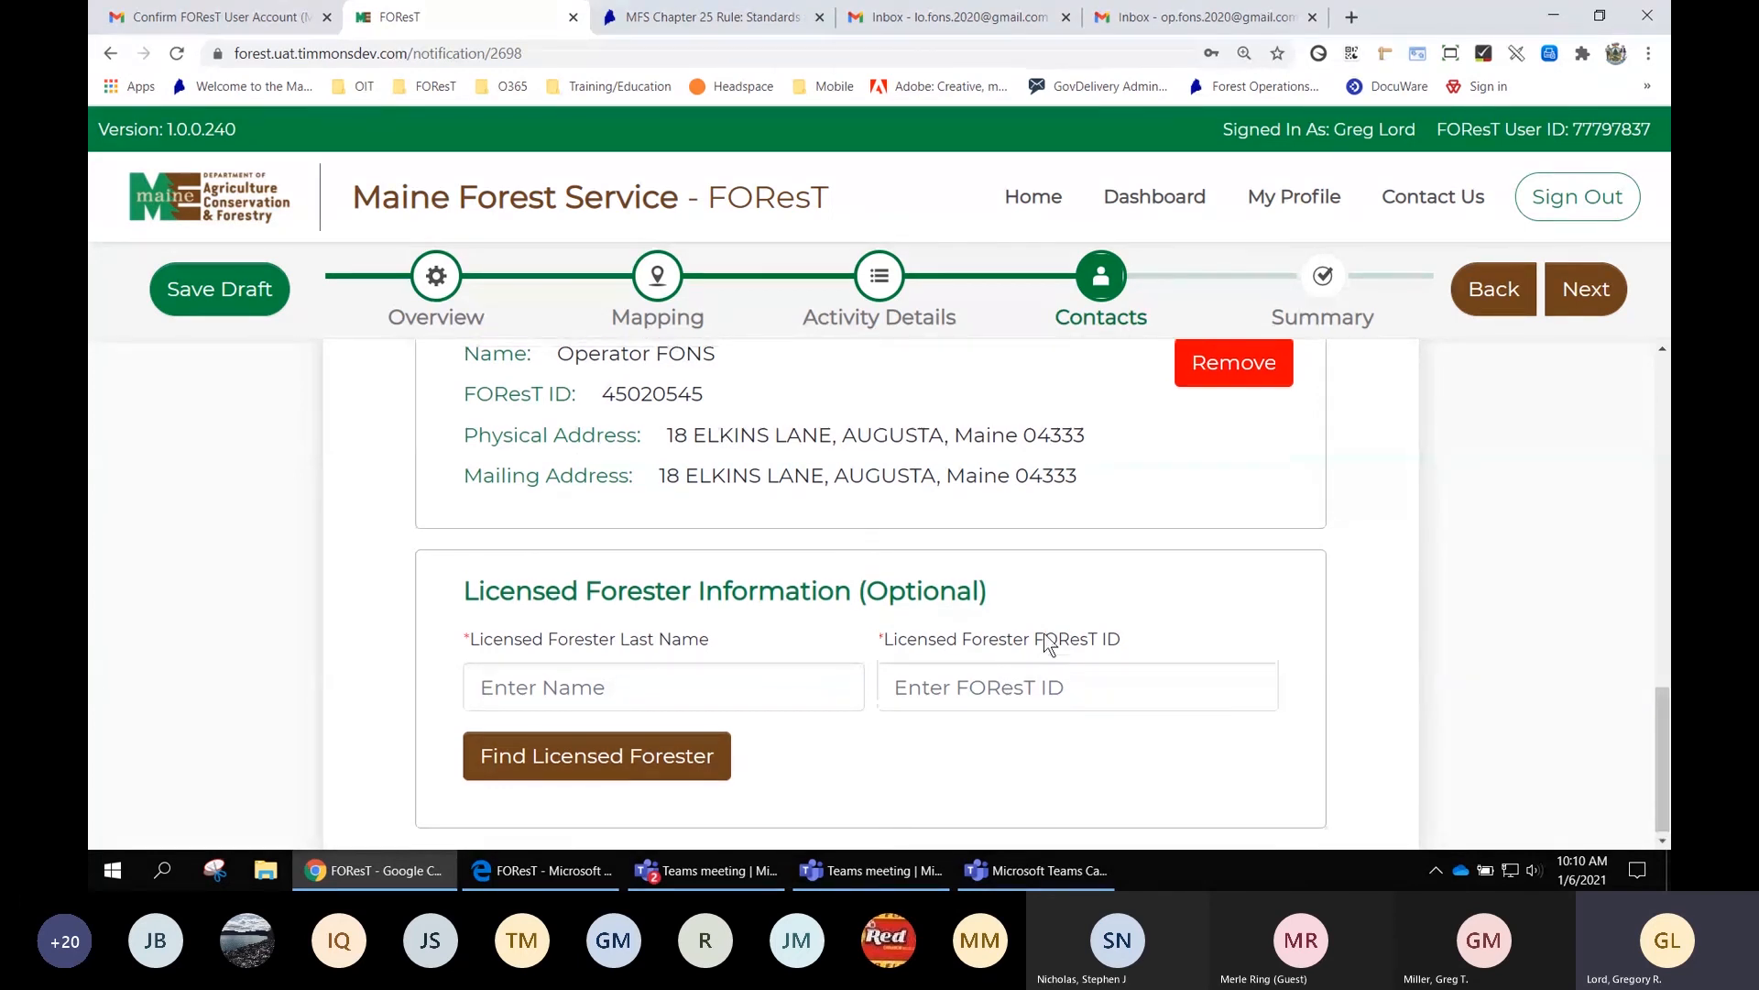
pyautogui.scroll(2, 1042, 634)
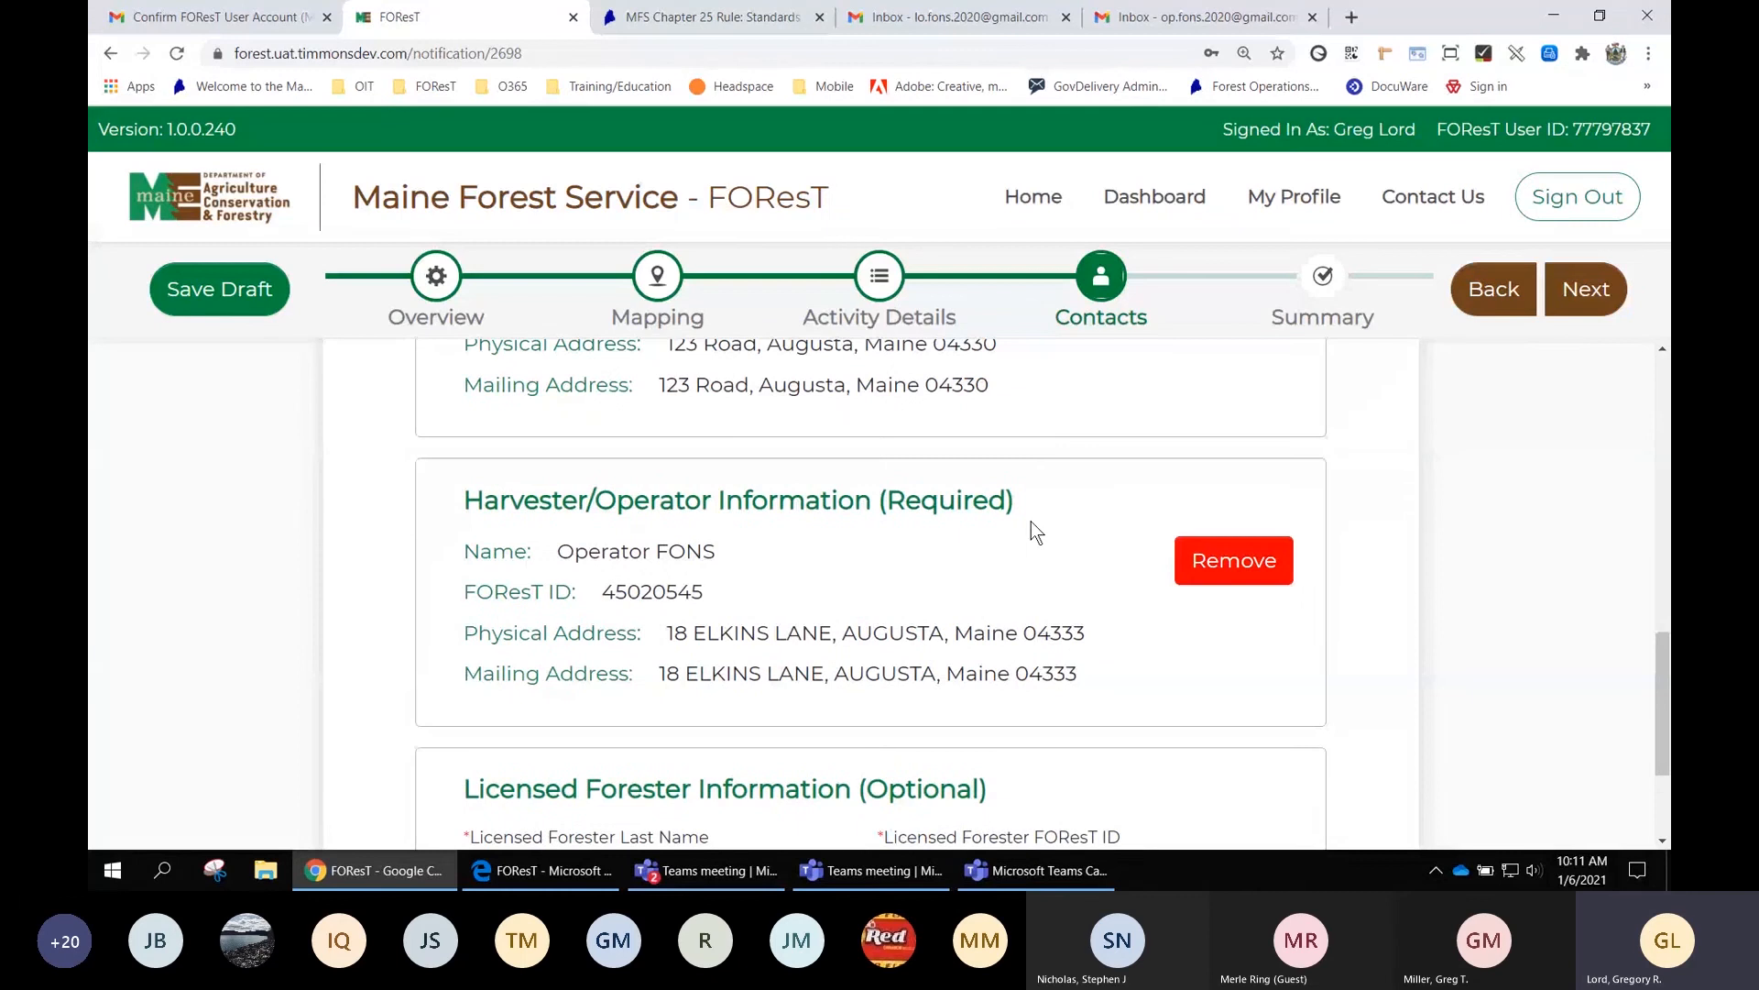
pyautogui.scroll(7, 1031, 520)
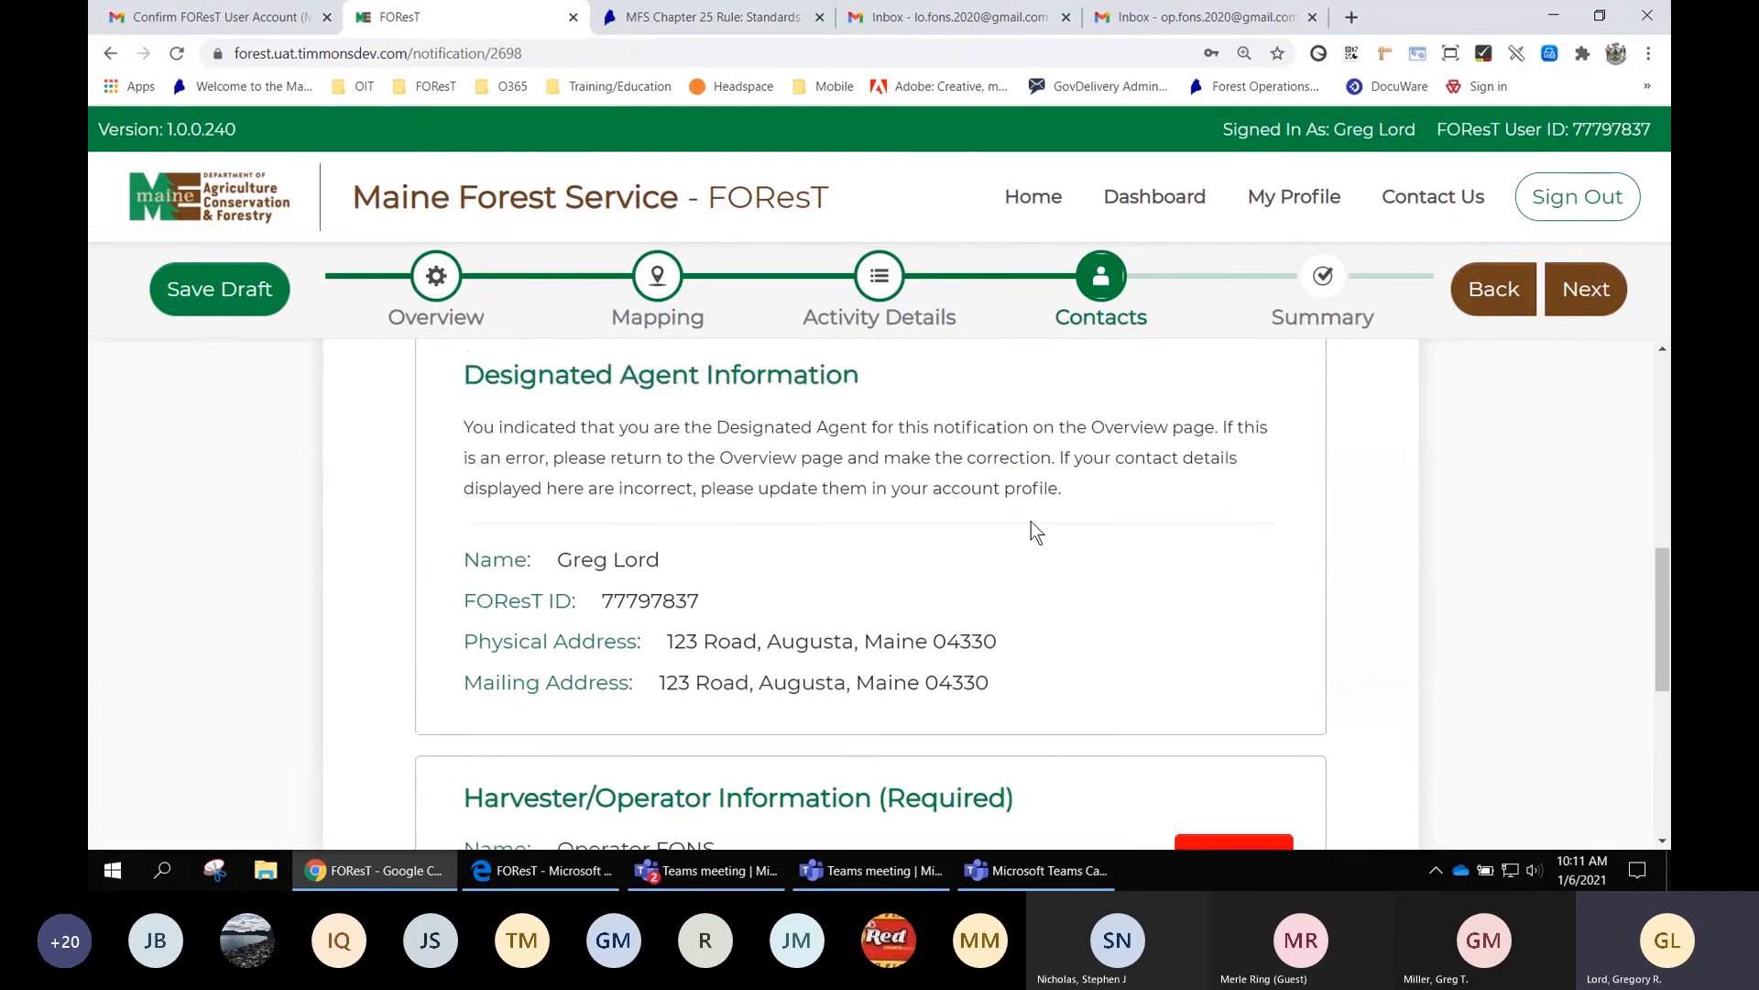
pyautogui.scroll(4, 1031, 520)
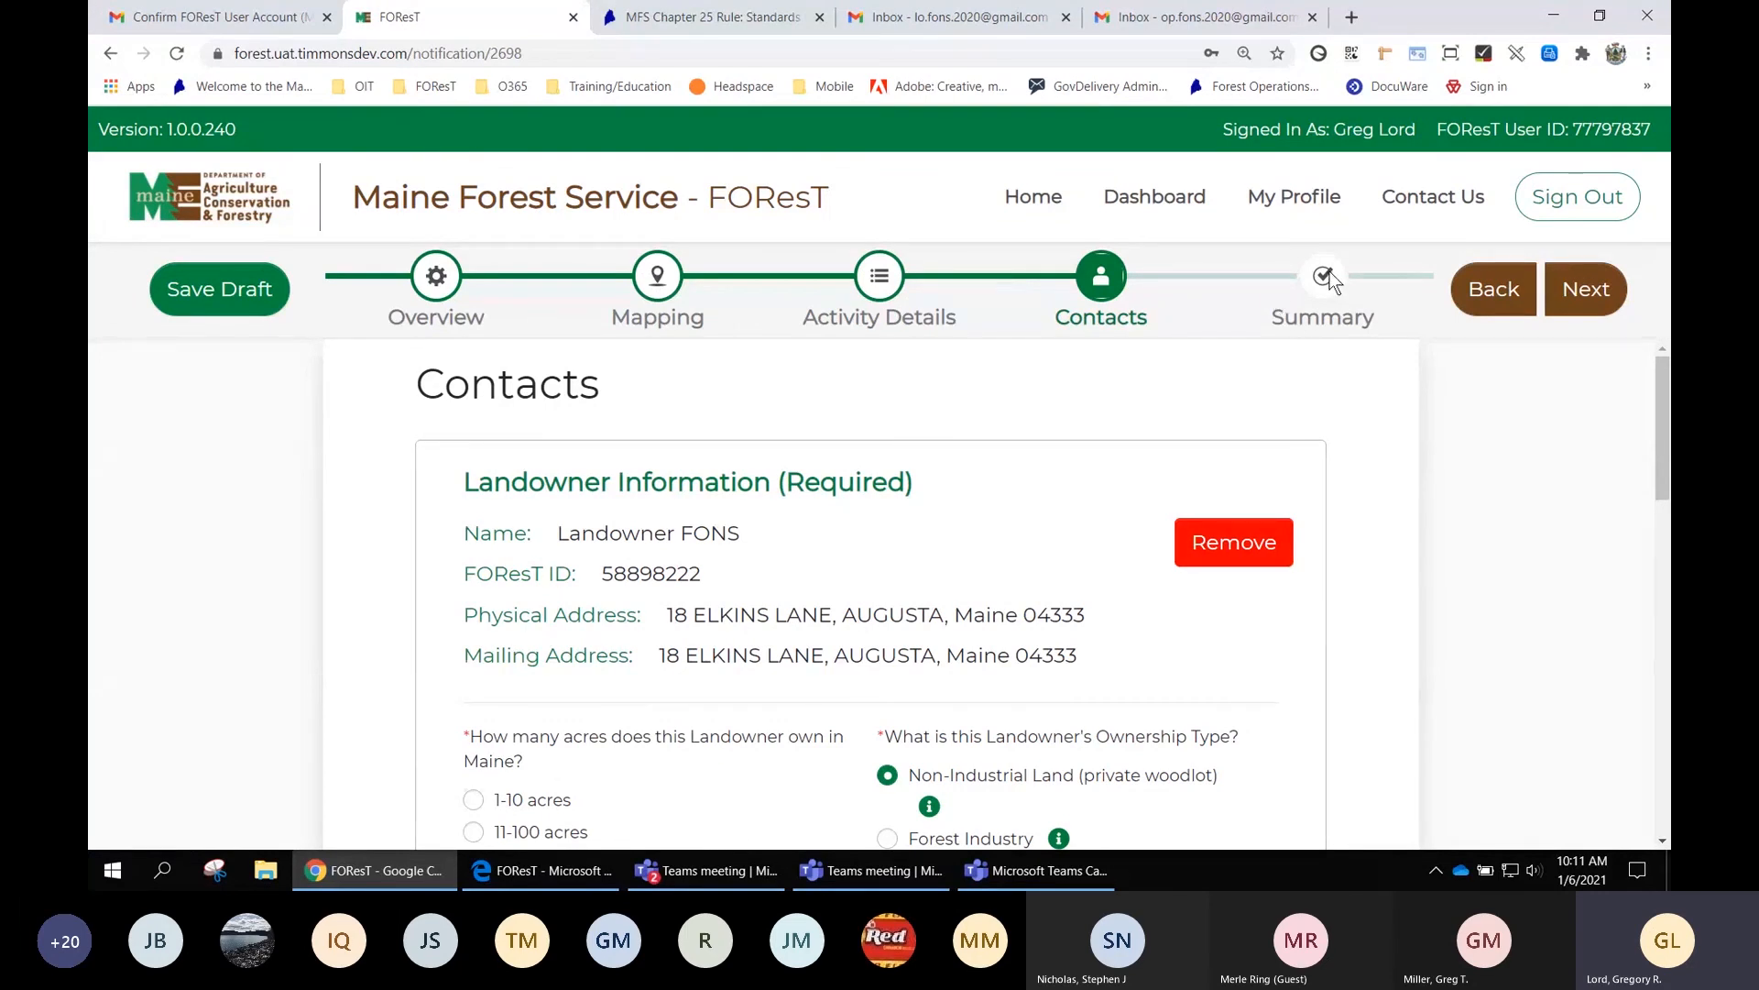
# Step from Overview through Activity Details and Contacts to the FON Summary page
pyautogui.click(436, 281)
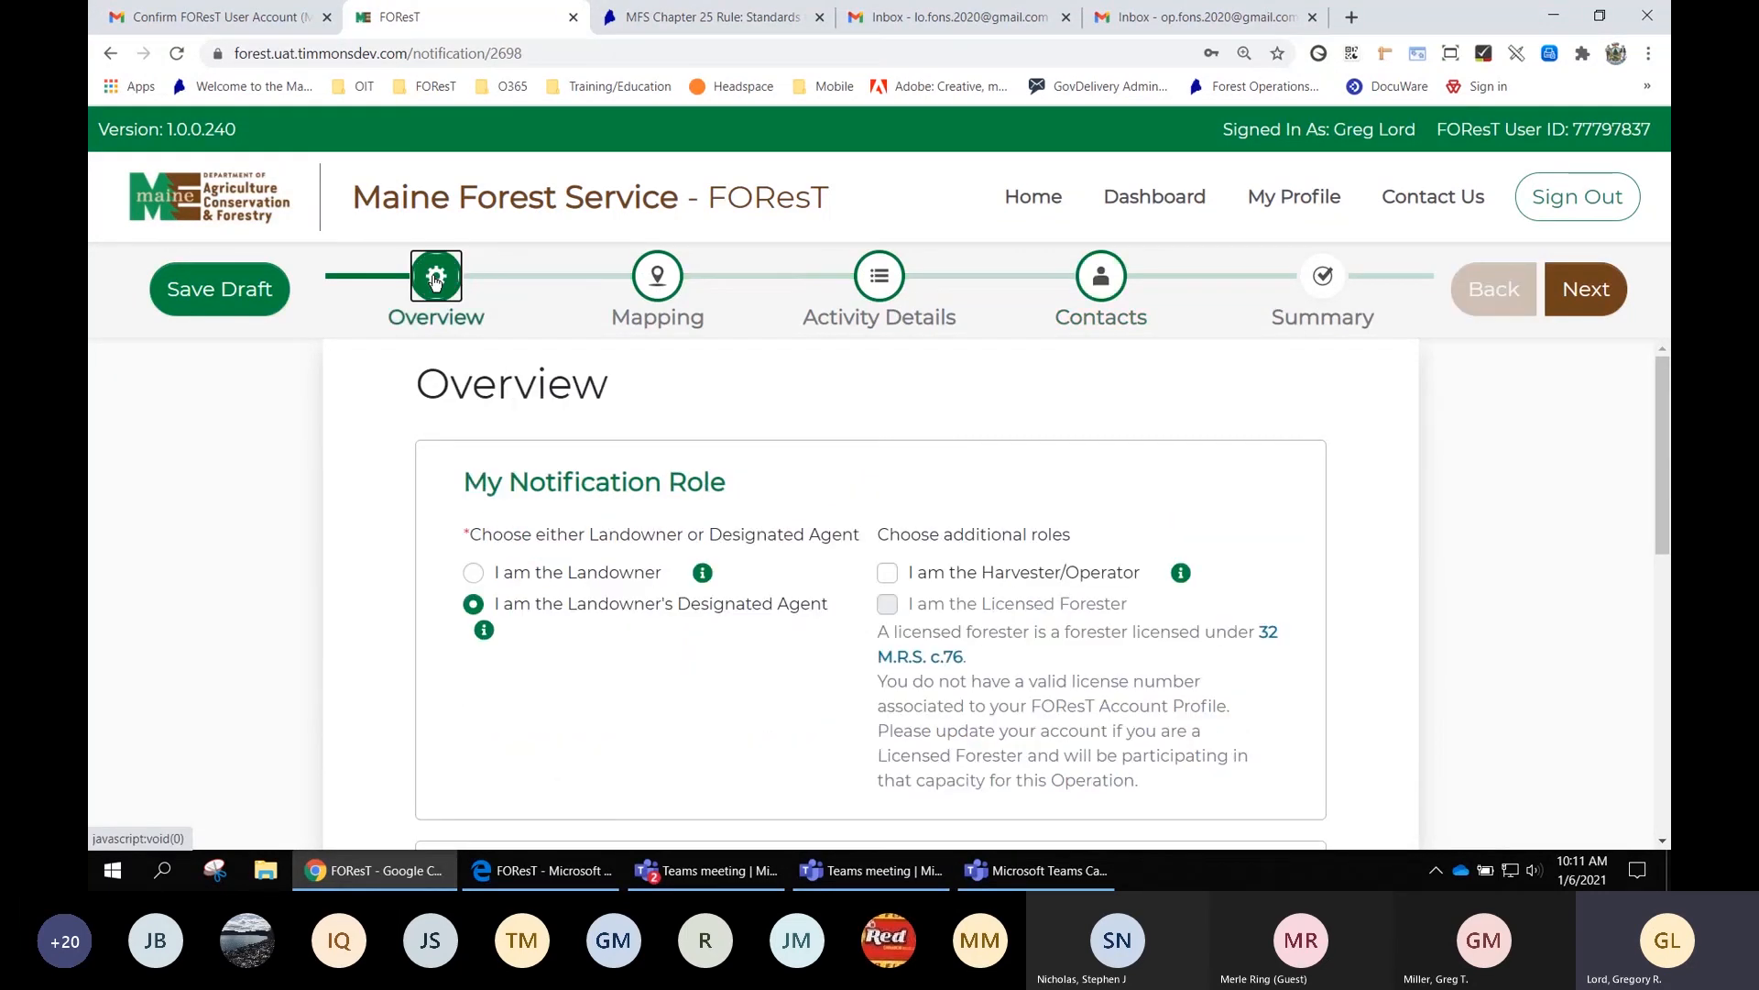
pyautogui.scroll(-3, 953, 604)
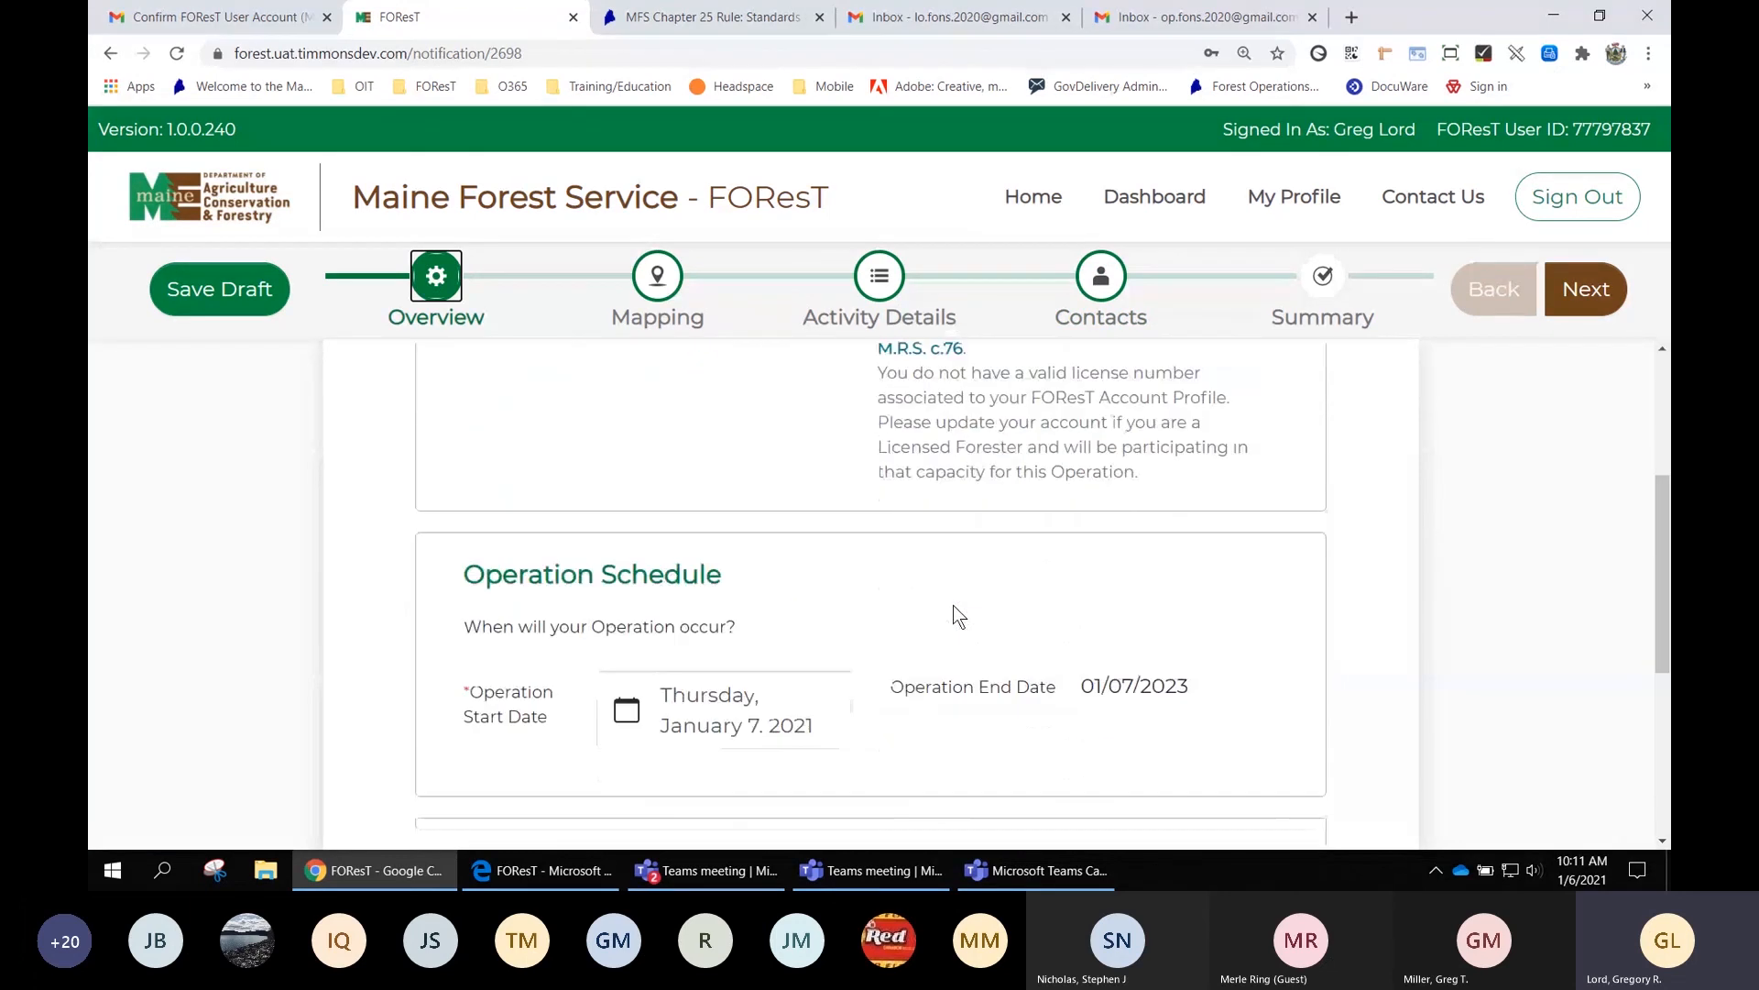
pyautogui.scroll(-1, 953, 605)
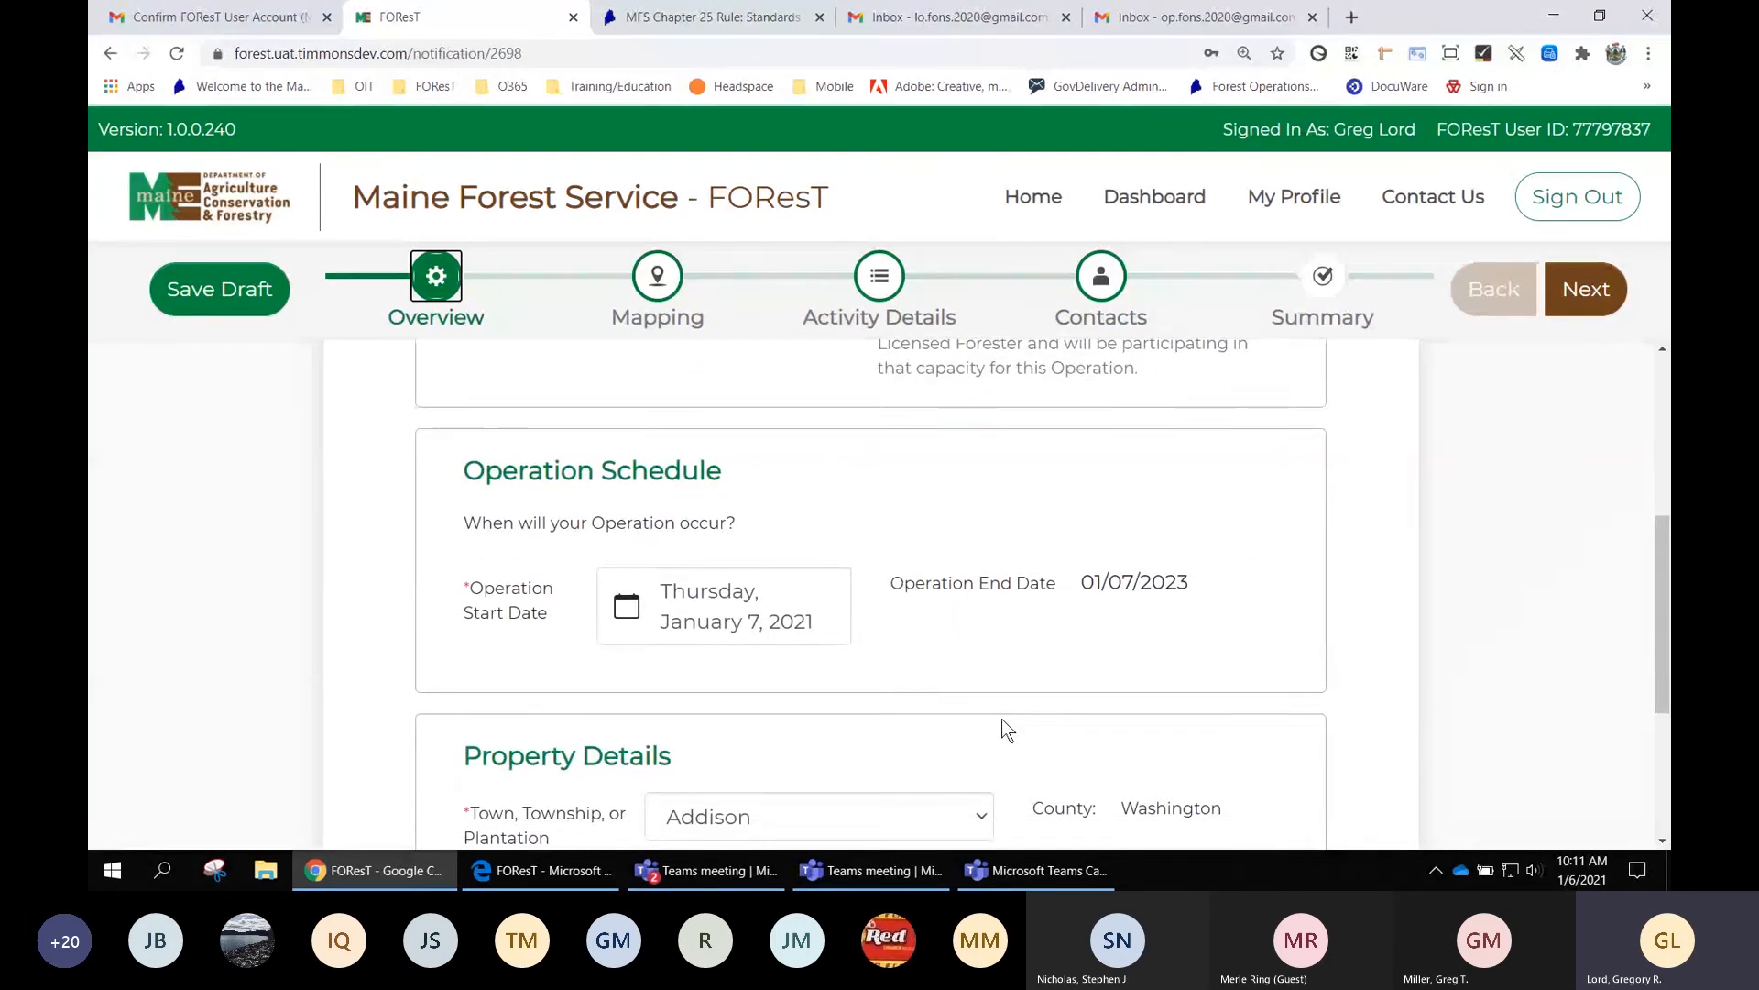
pyautogui.scroll(1, 1070, 744)
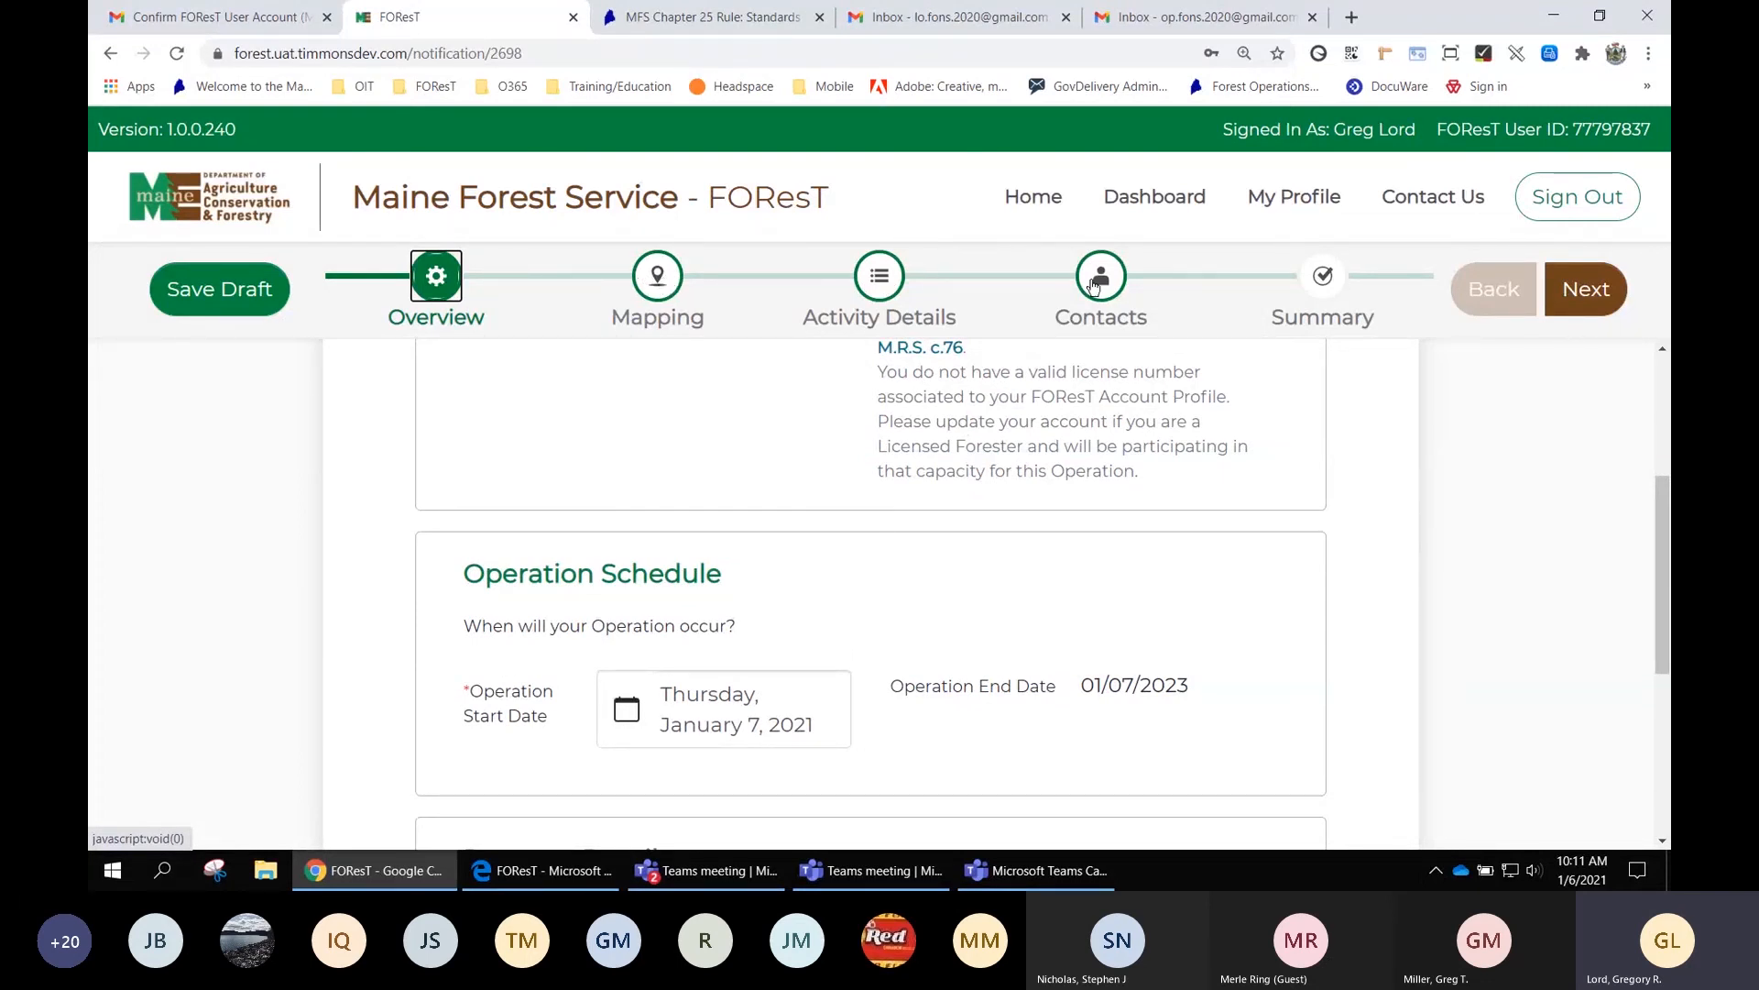
pyautogui.click(879, 283)
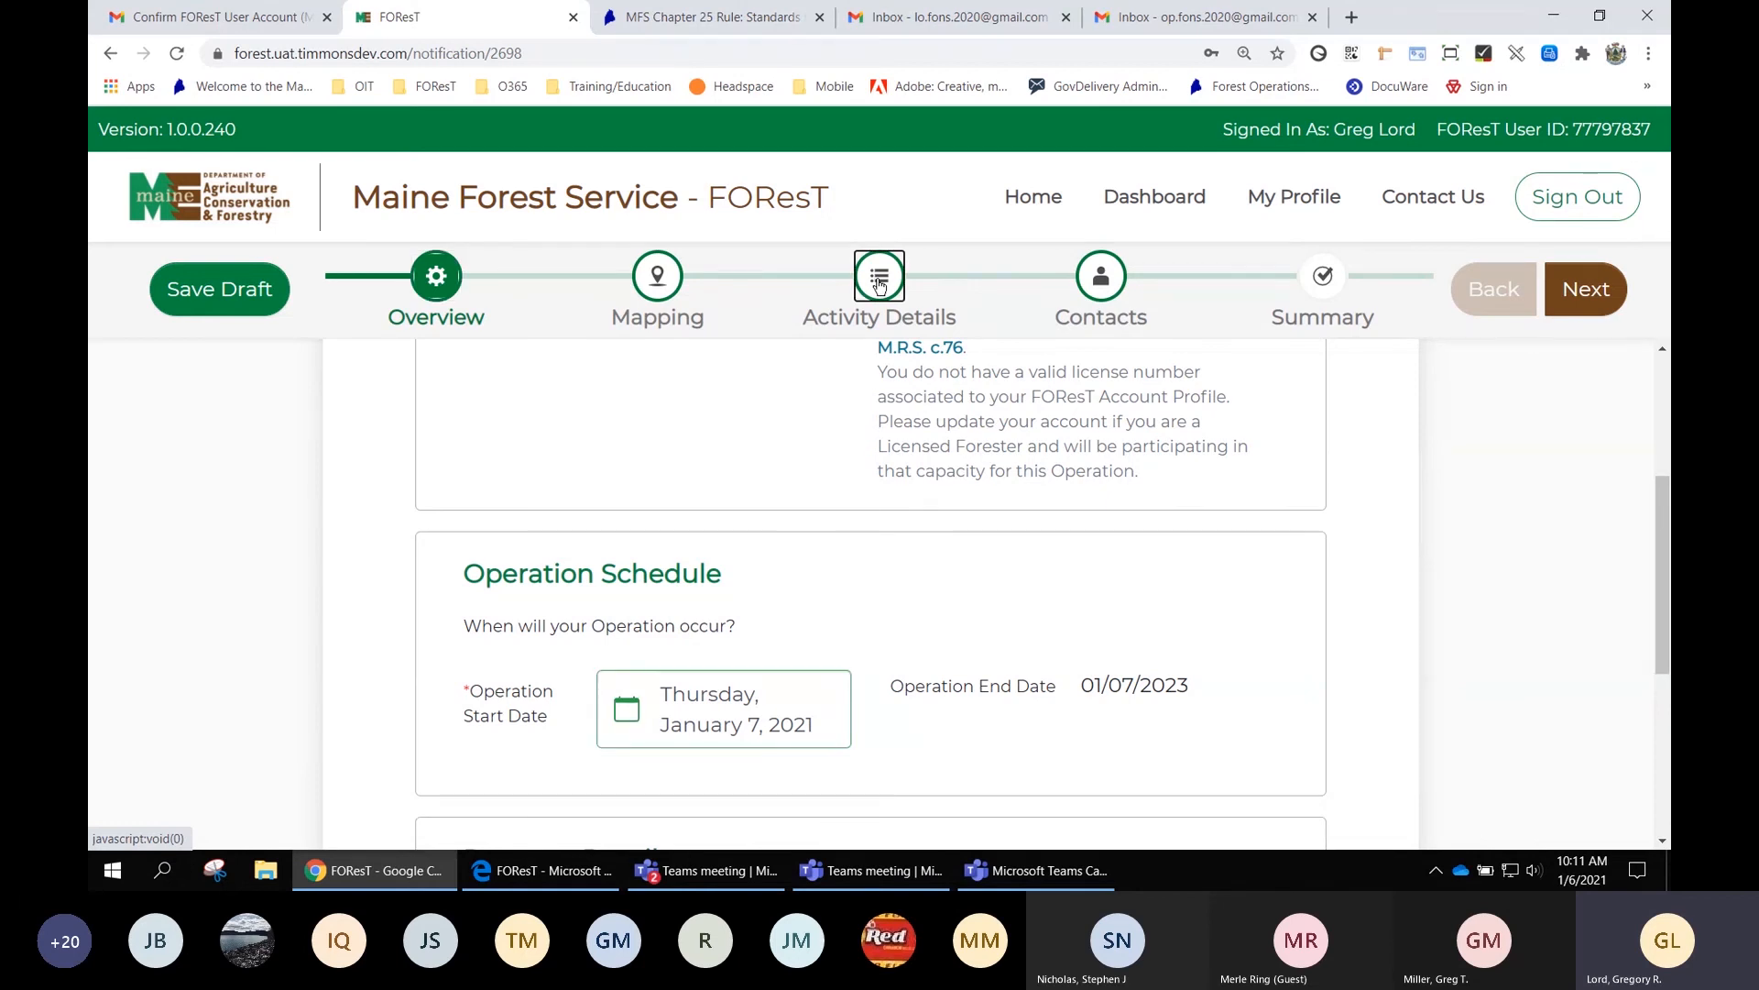
pyautogui.click(1116, 282)
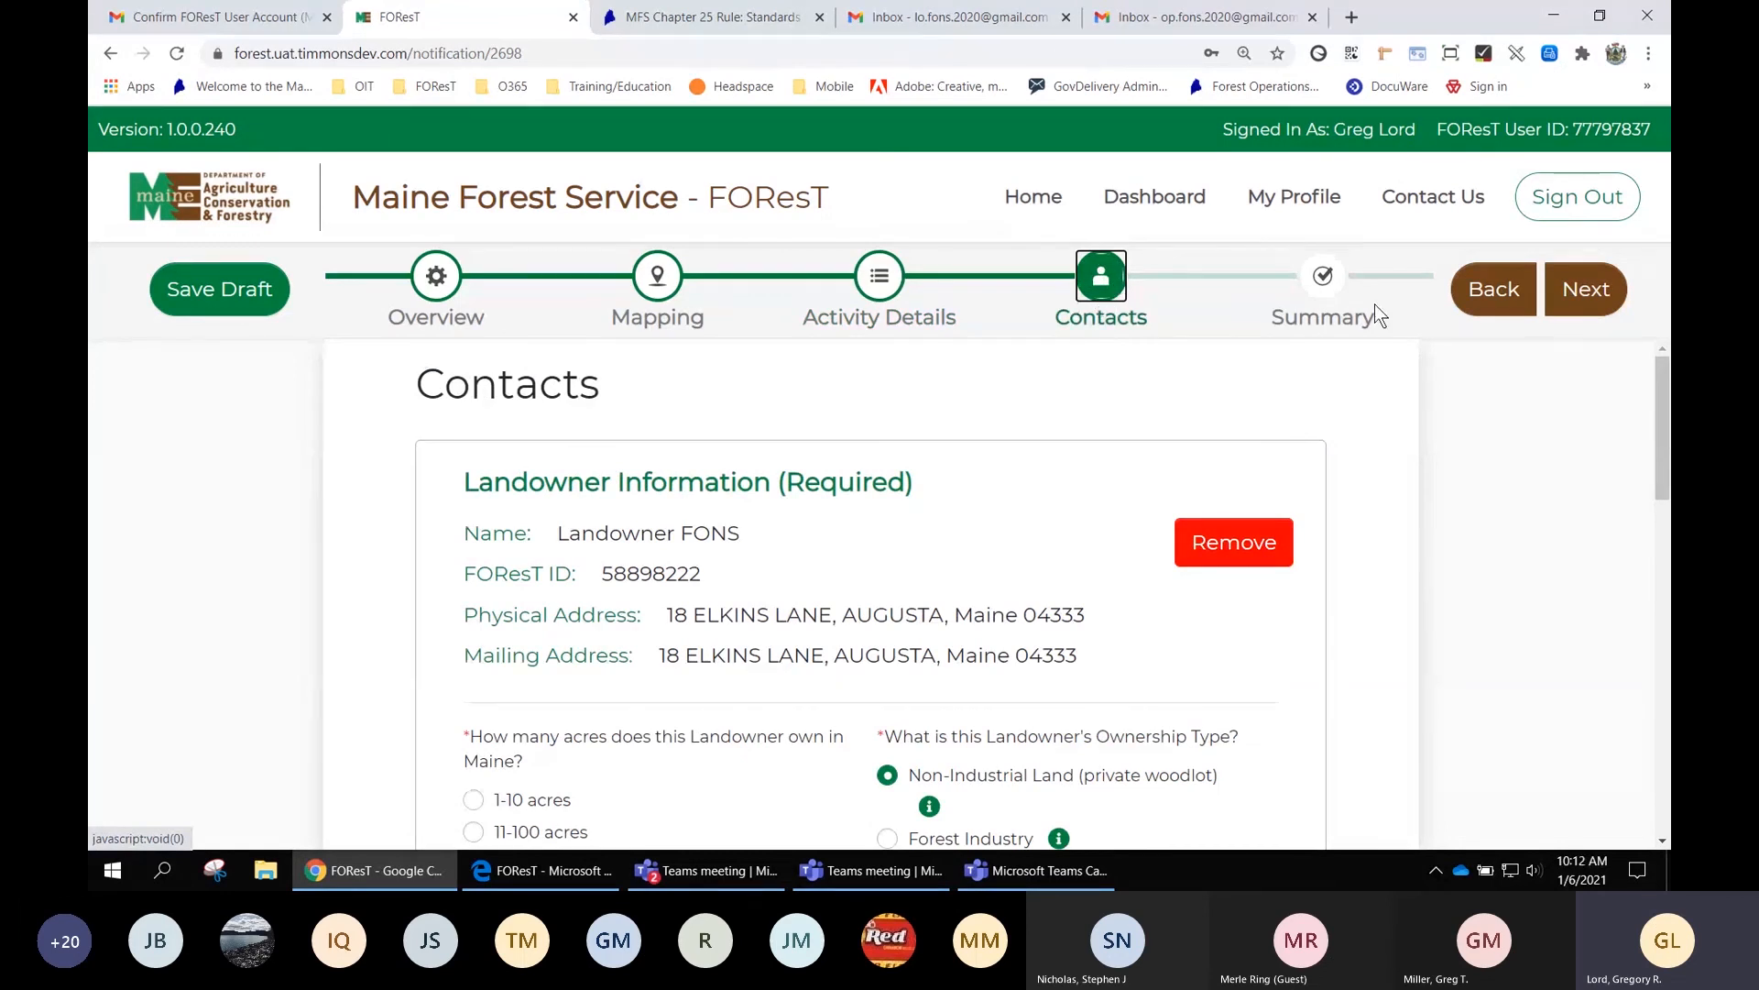
pyautogui.click(1332, 273)
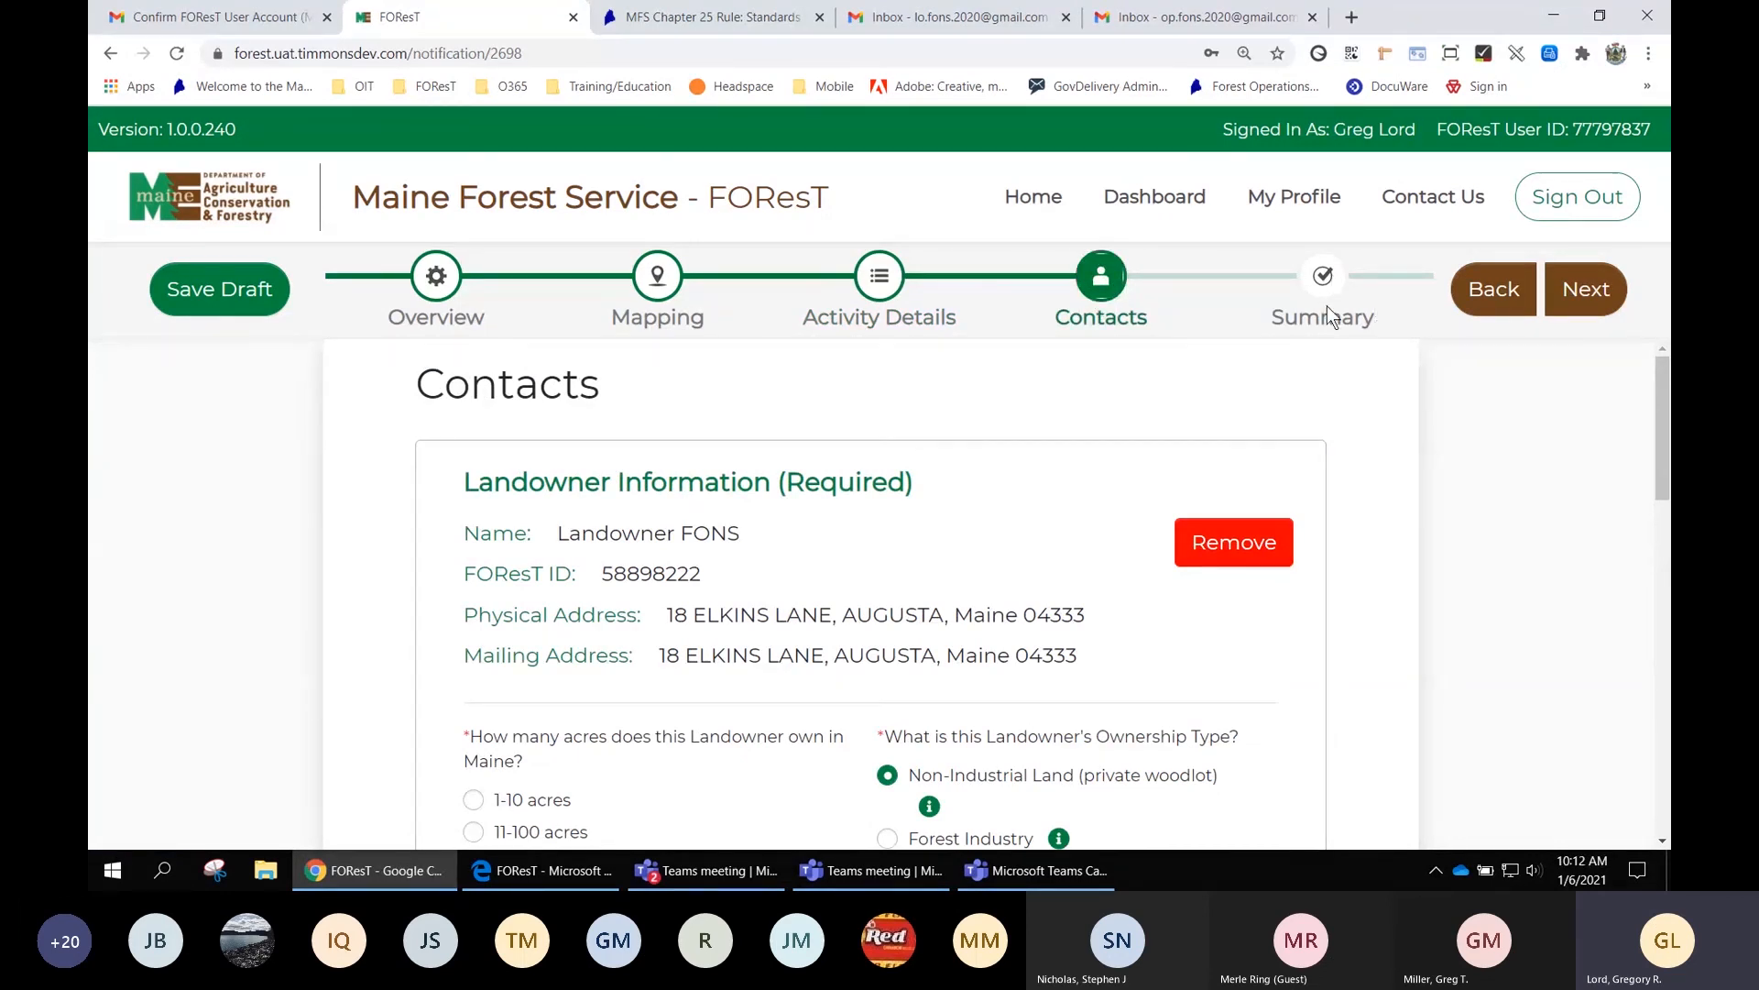
pyautogui.click(1591, 289)
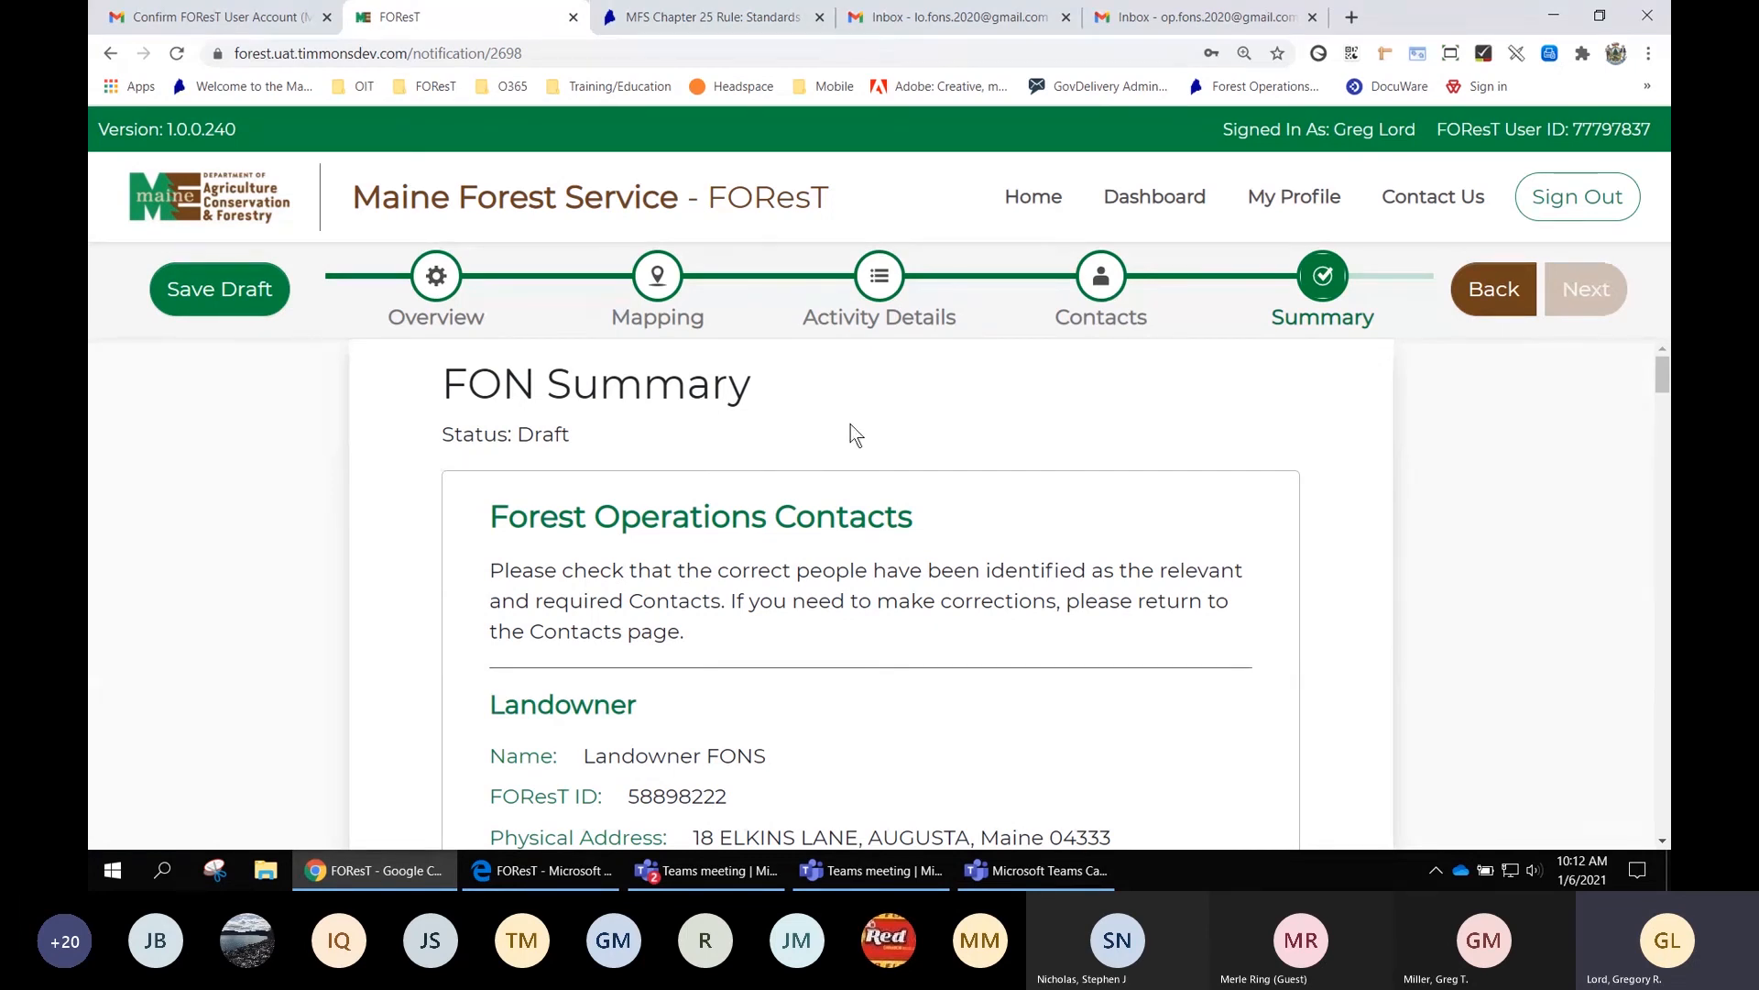
pyautogui.moveTo(569, 435); pyautogui.dragTo(442, 434)
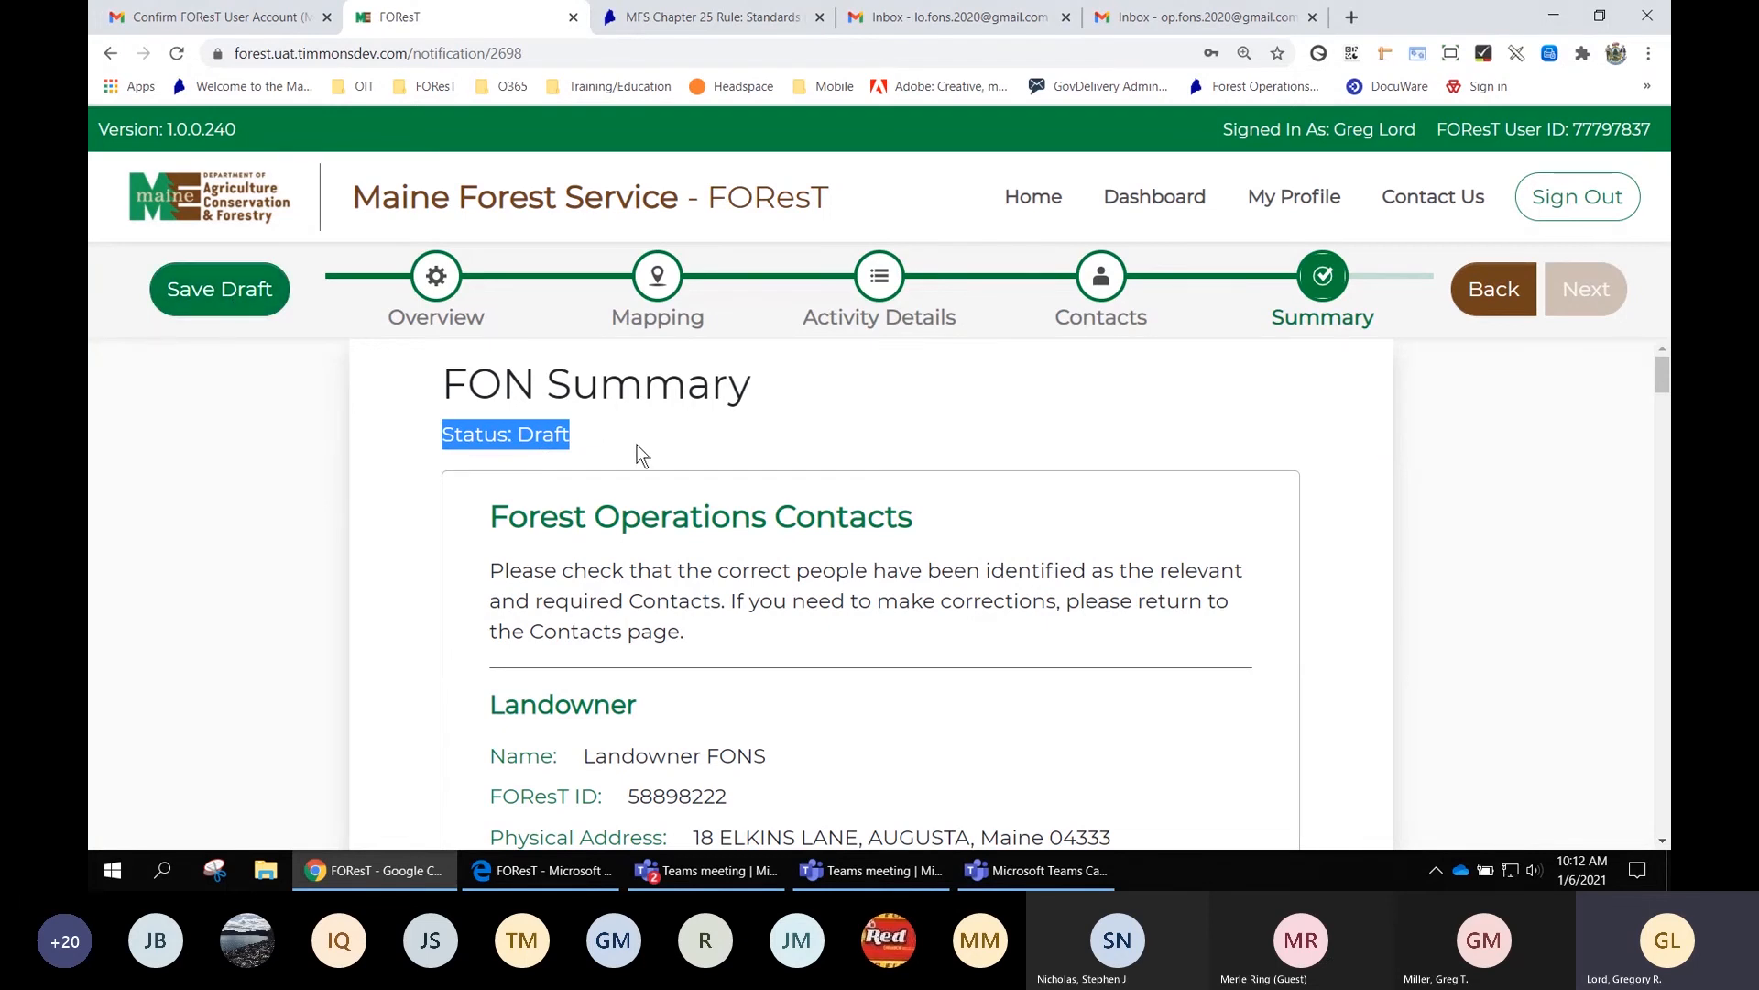
pyautogui.click(912, 482)
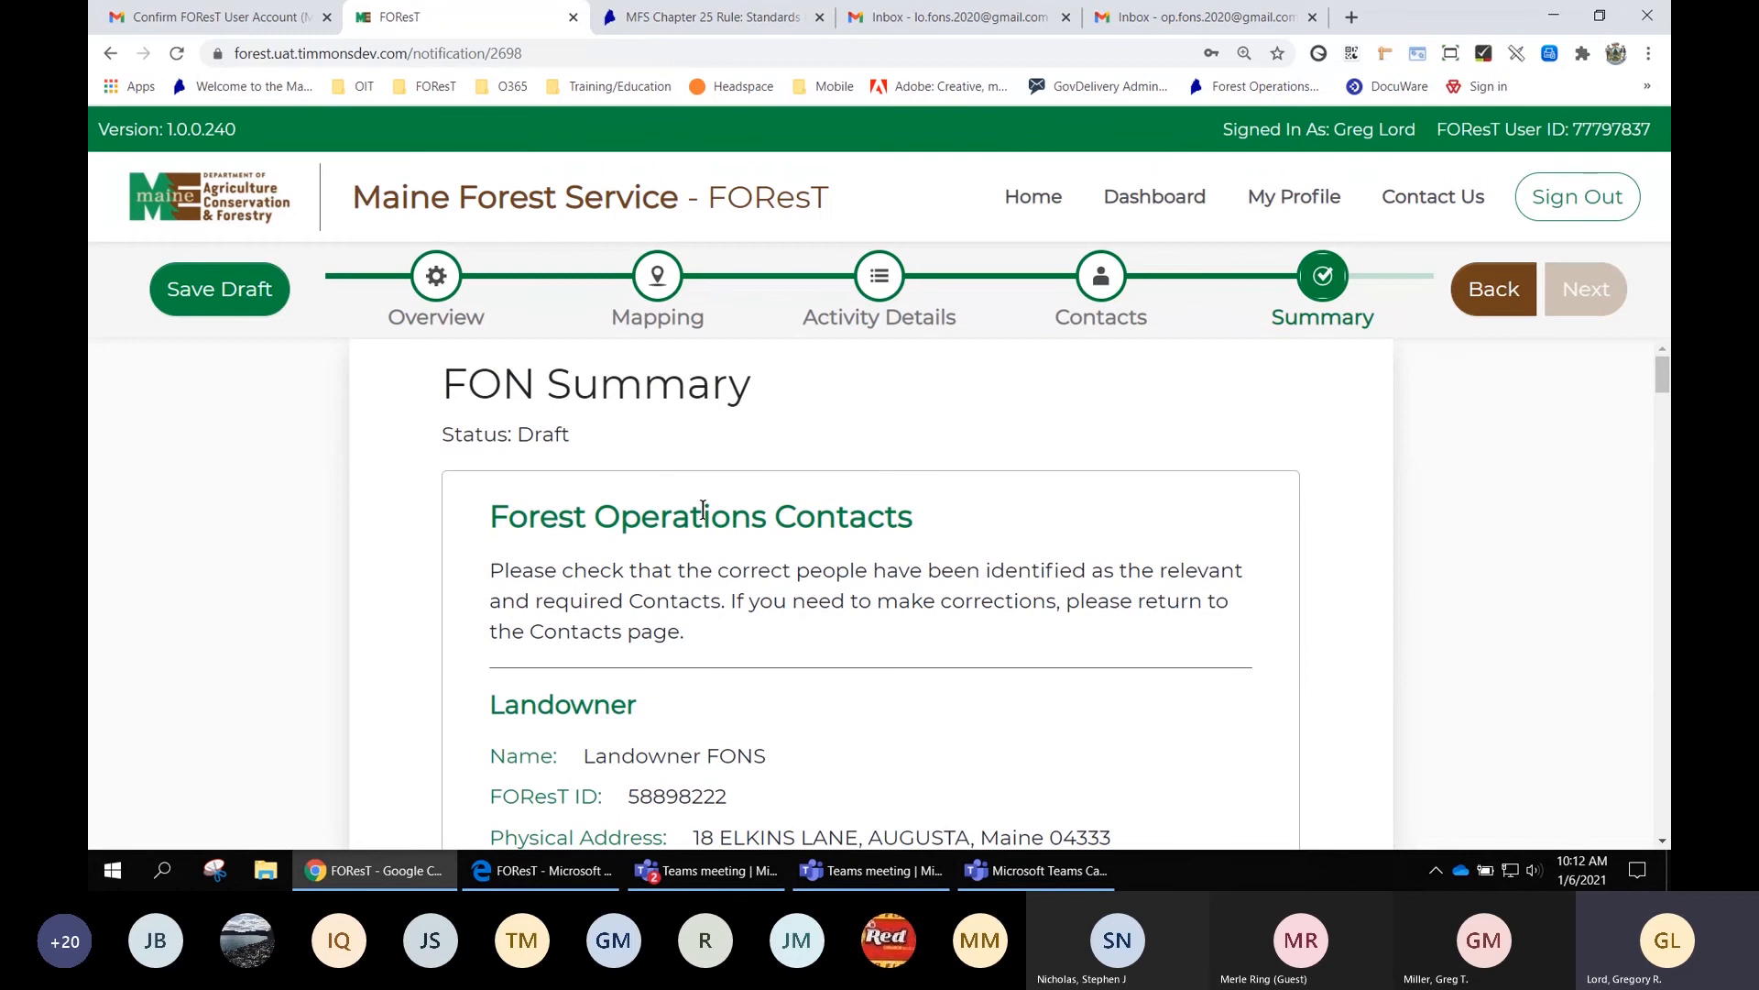
pyautogui.scroll(-1, 675, 541)
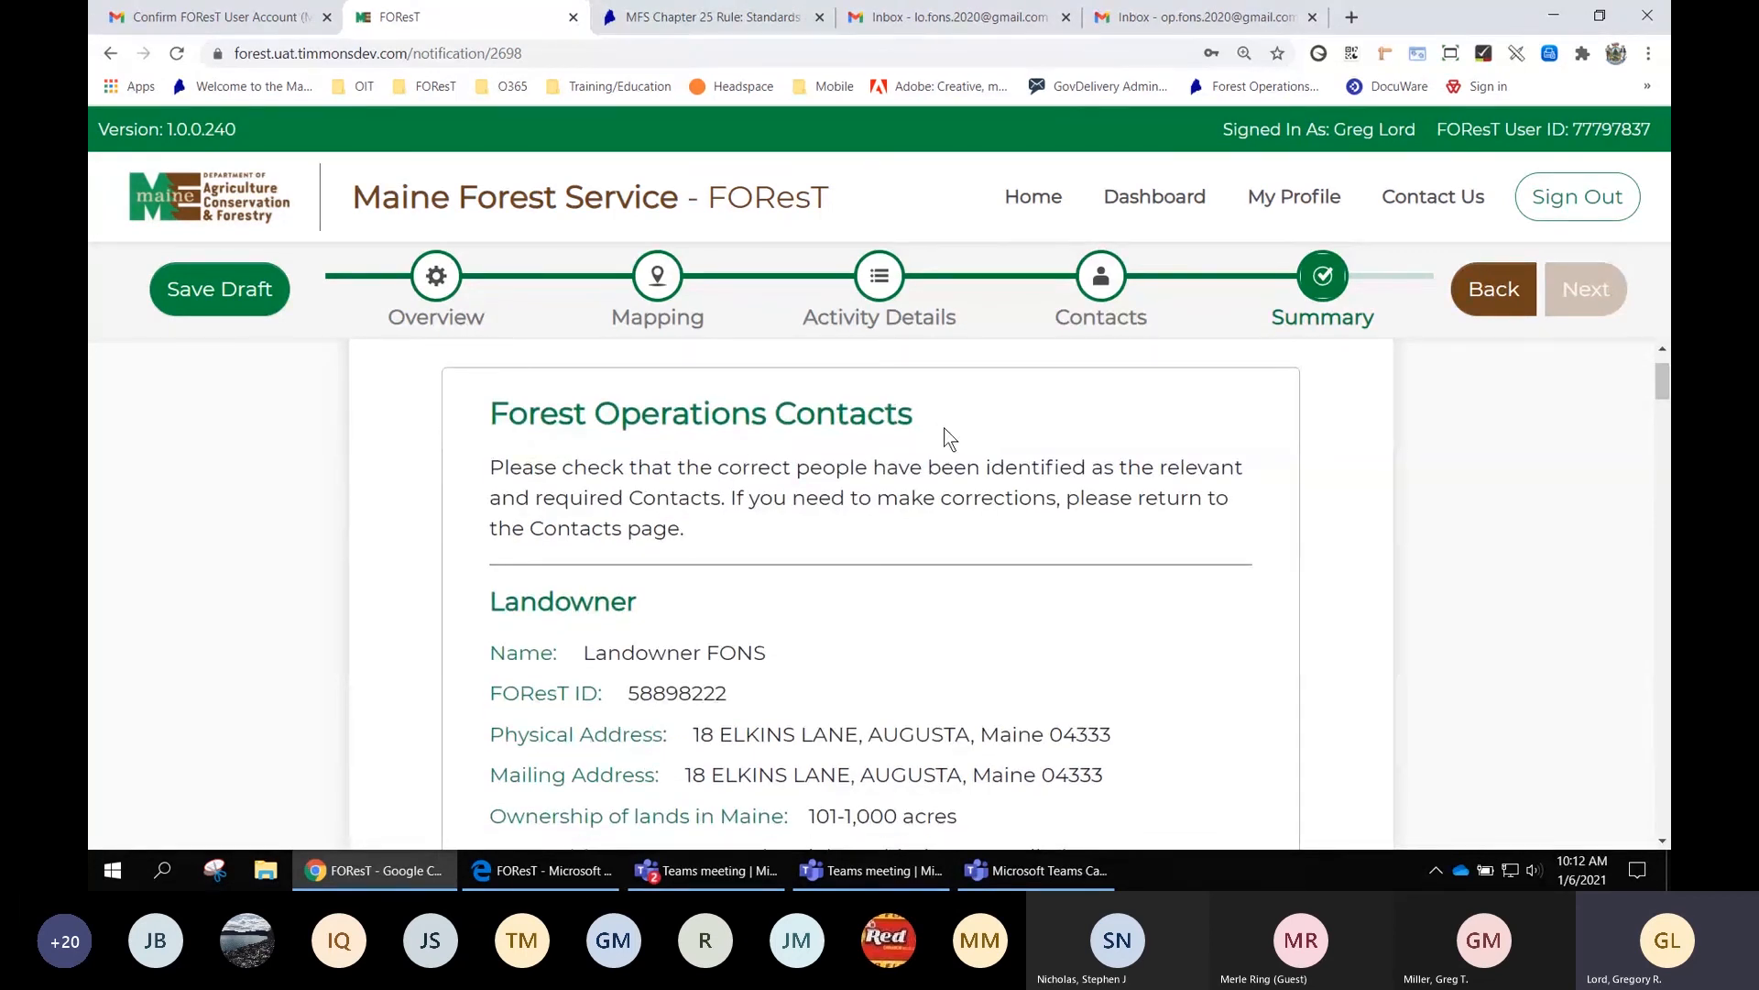
pyautogui.scroll(-1, 717, 483)
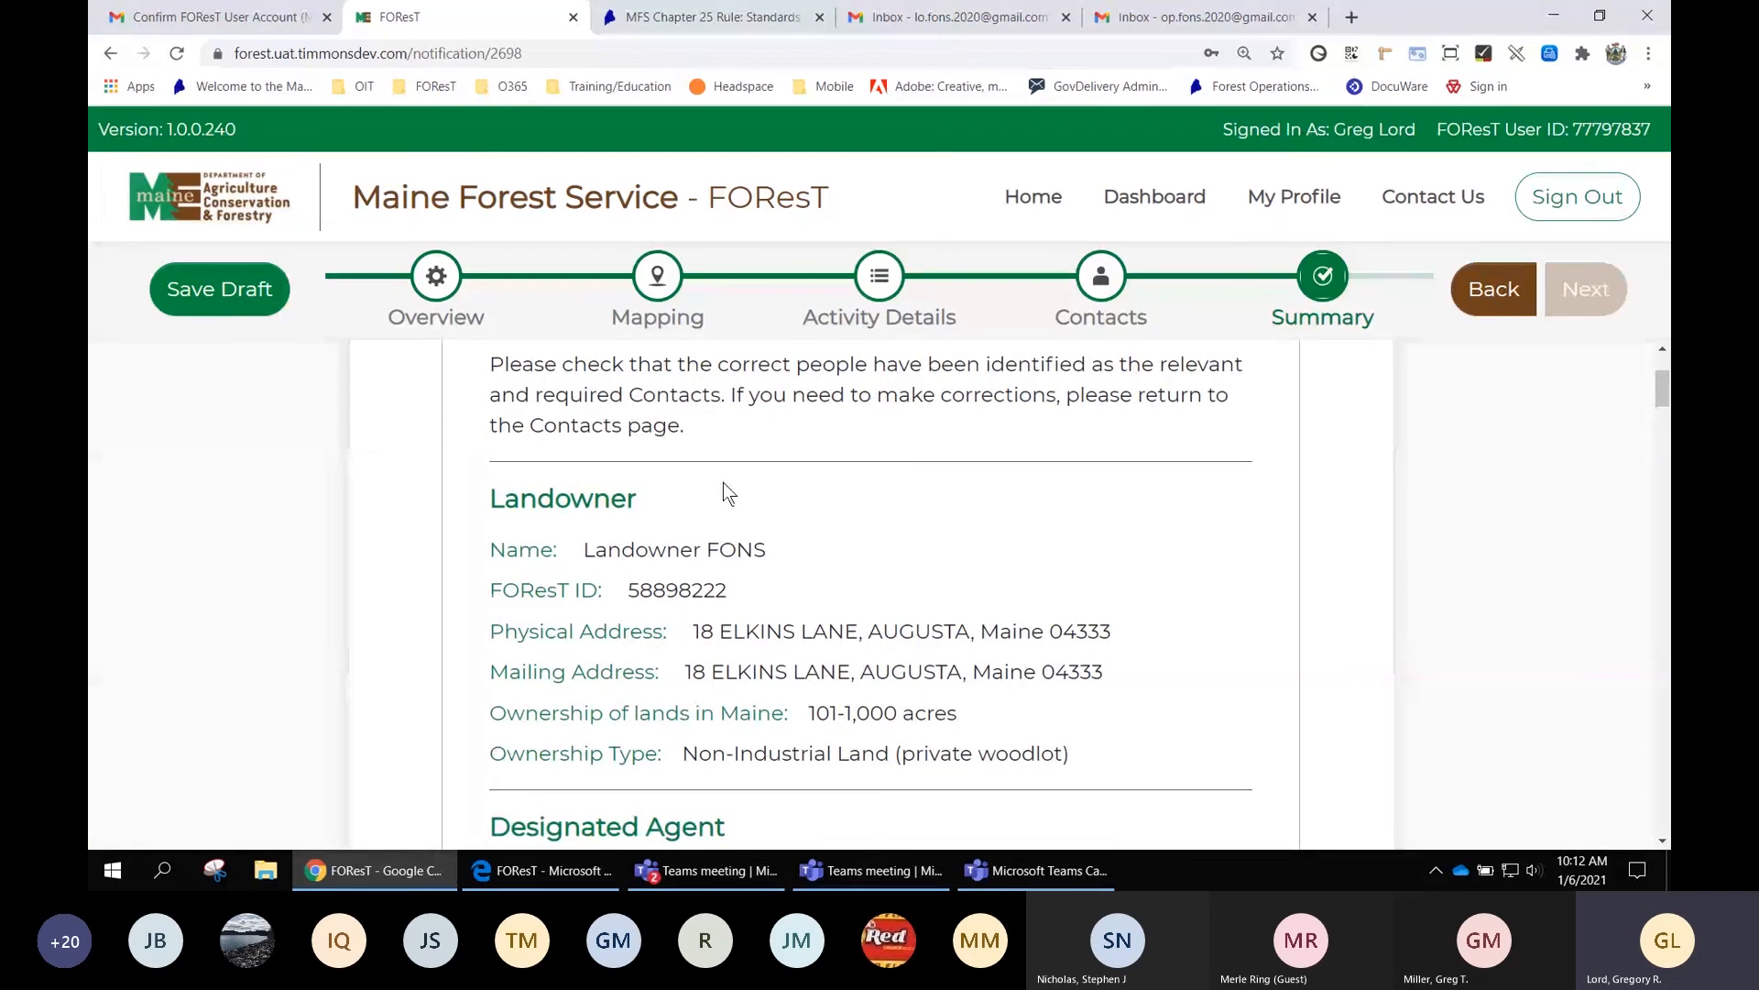
pyautogui.scroll(-1, 814, 586)
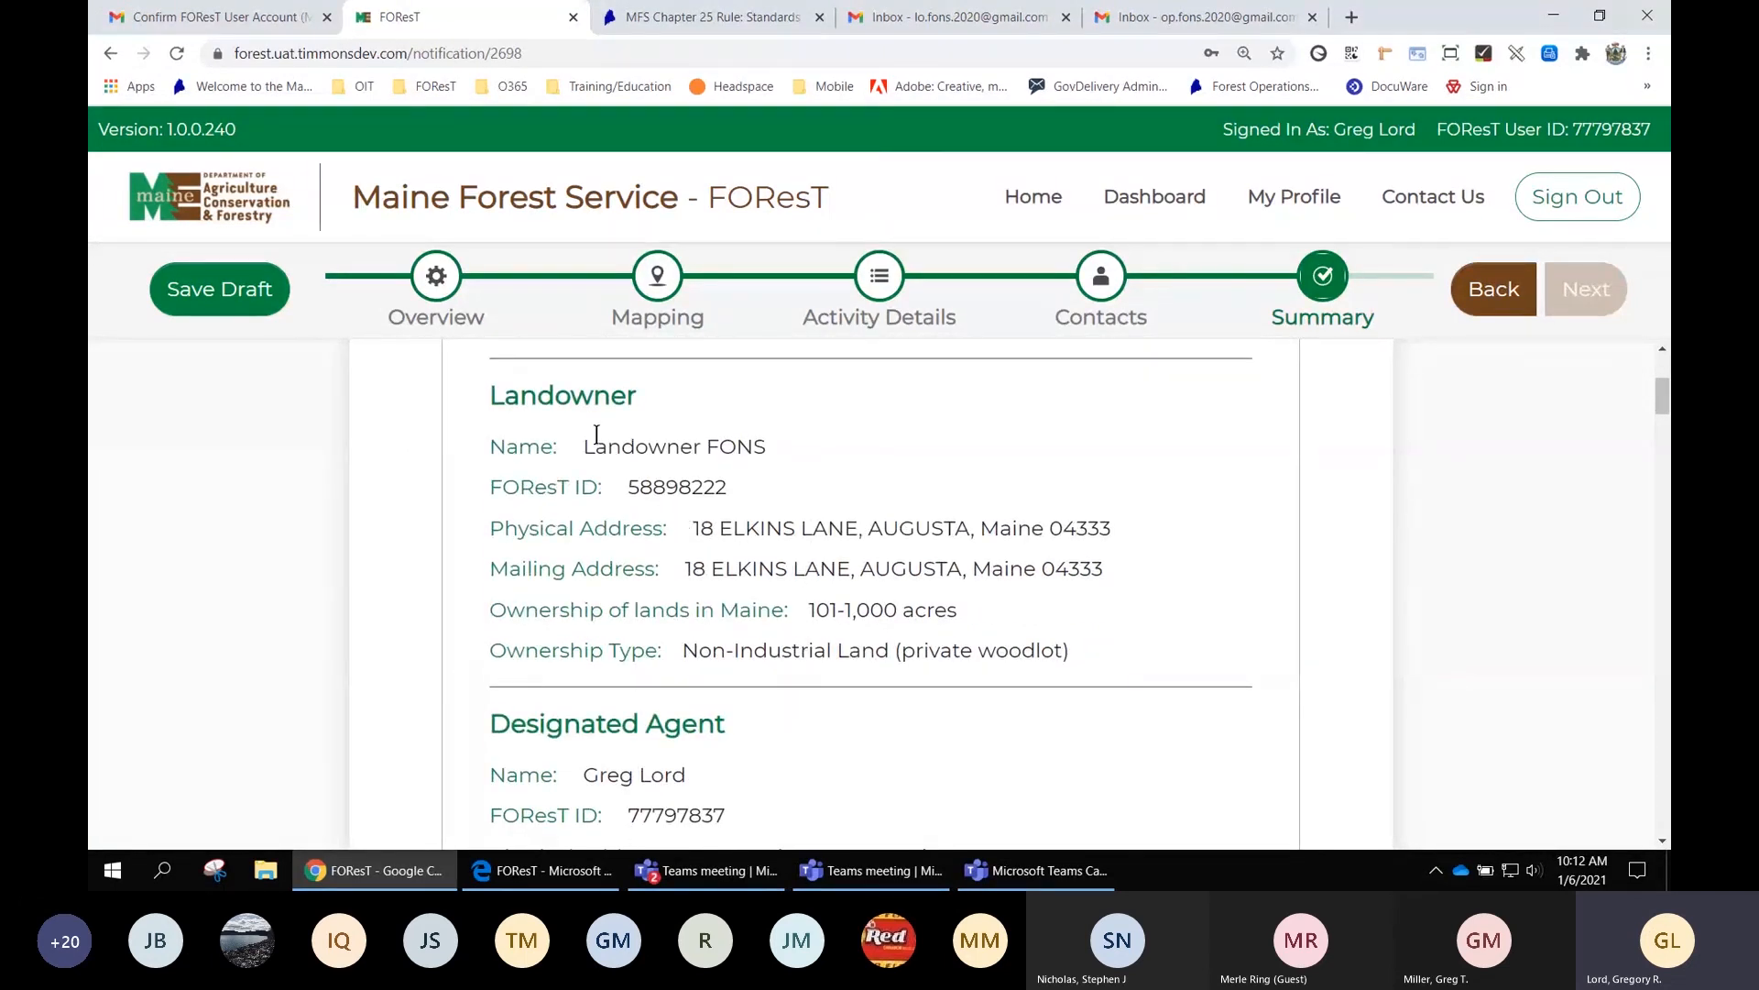
pyautogui.scroll(-1, 764, 527)
pyautogui.scroll(-1, 764, 527)
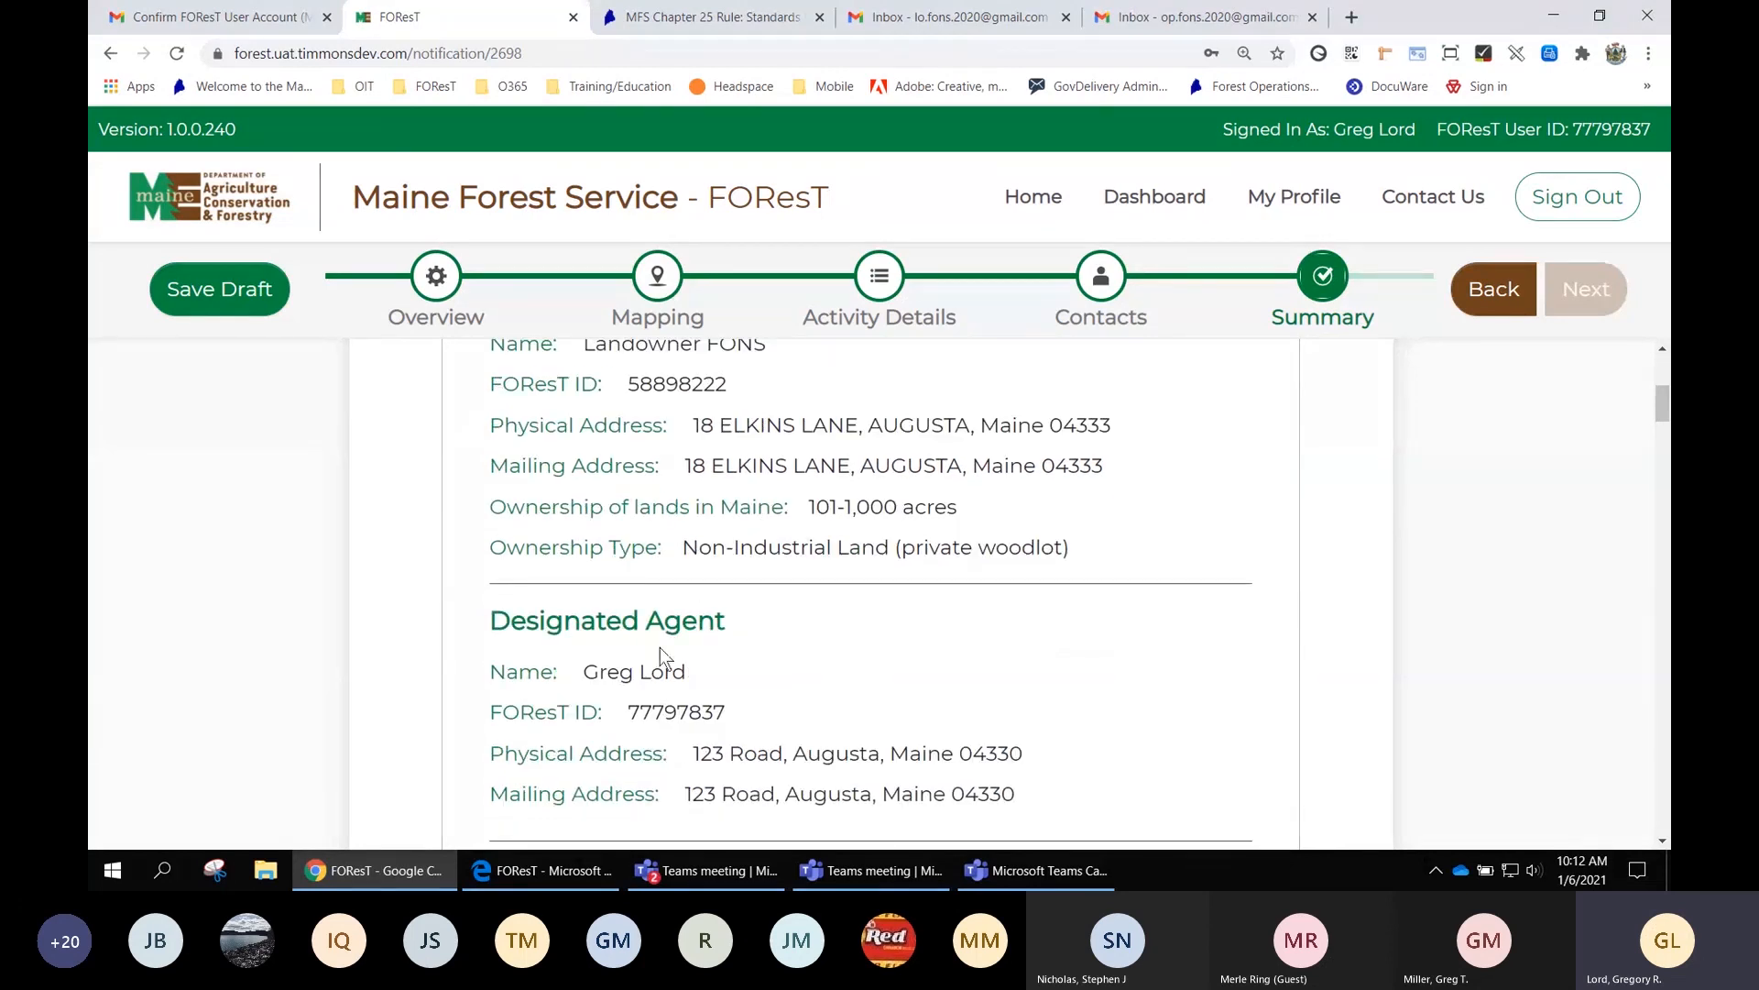
pyautogui.scroll(-2, 865, 689)
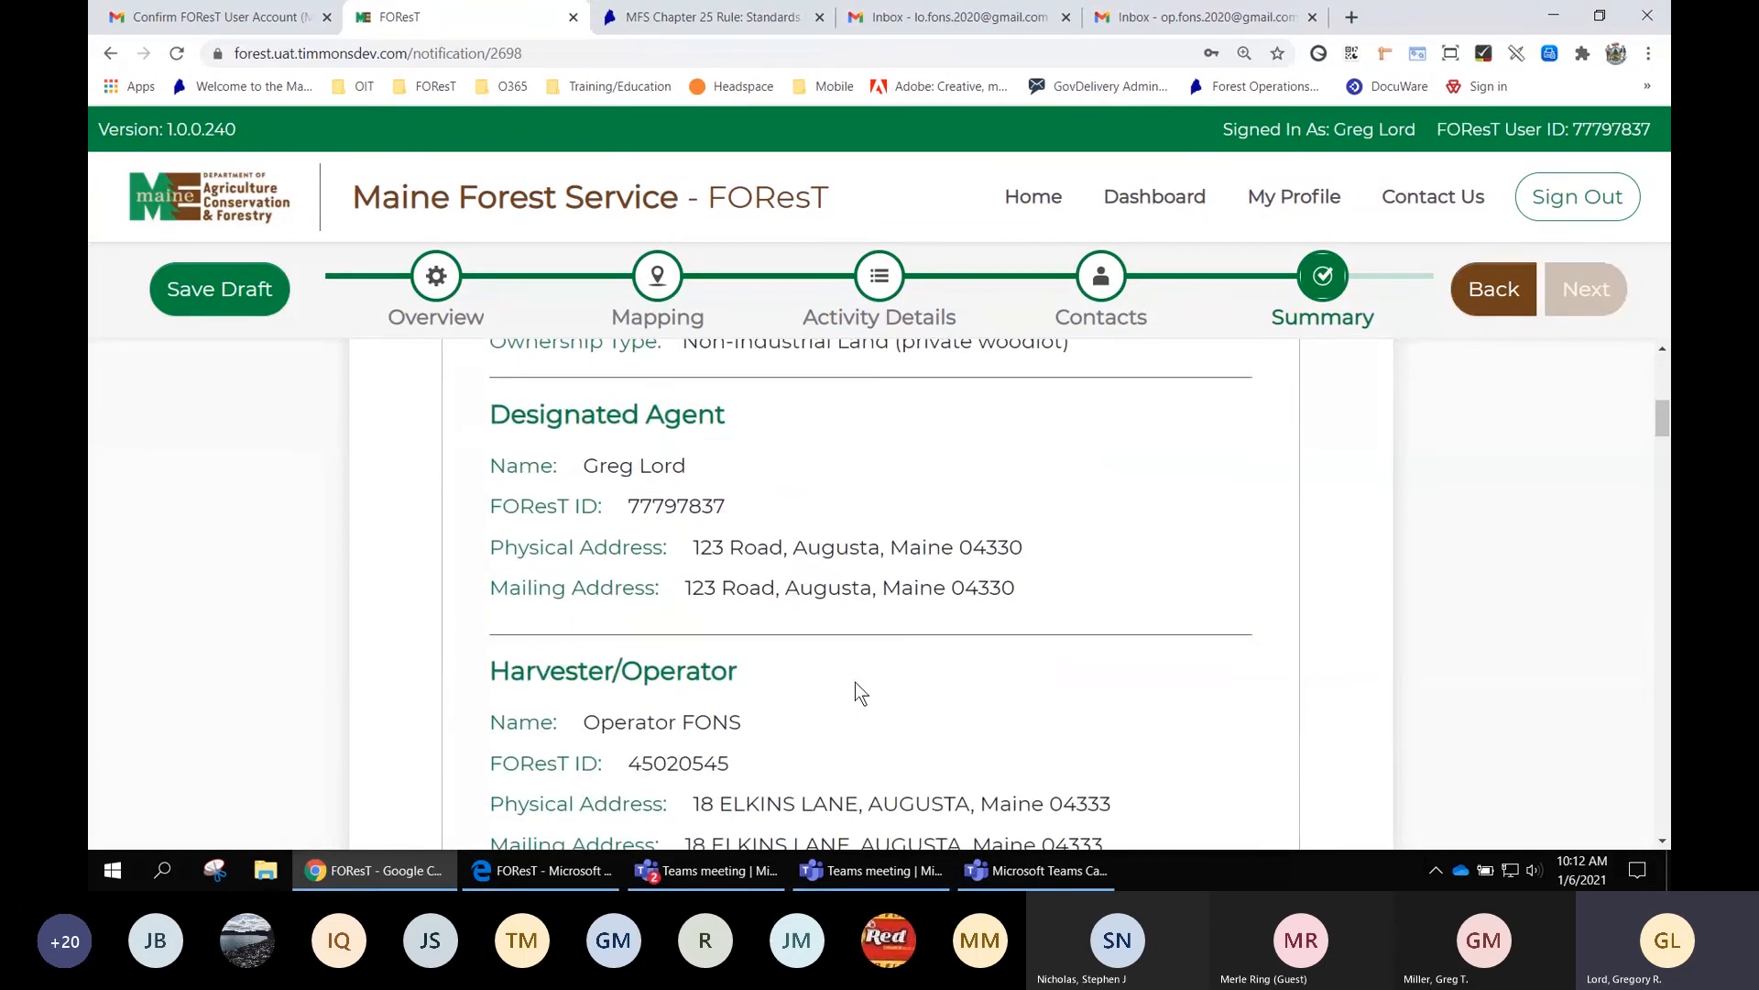
pyautogui.scroll(-2, 757, 747)
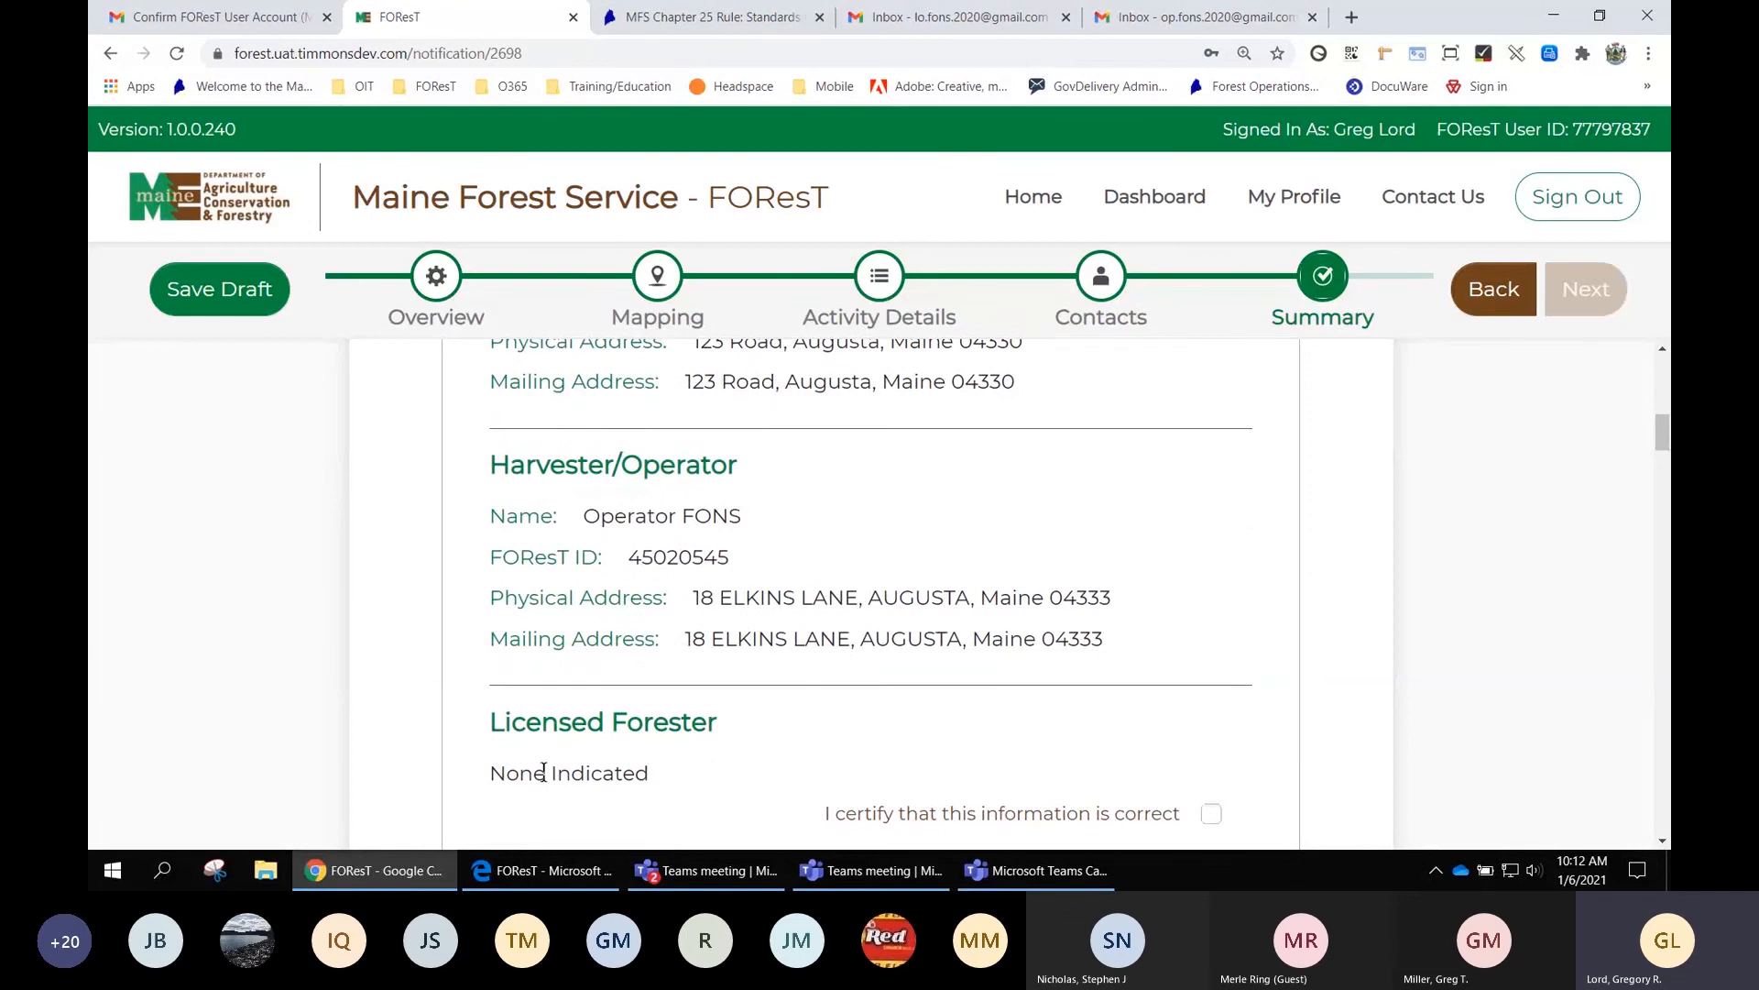
pyautogui.scroll(-1, 650, 779)
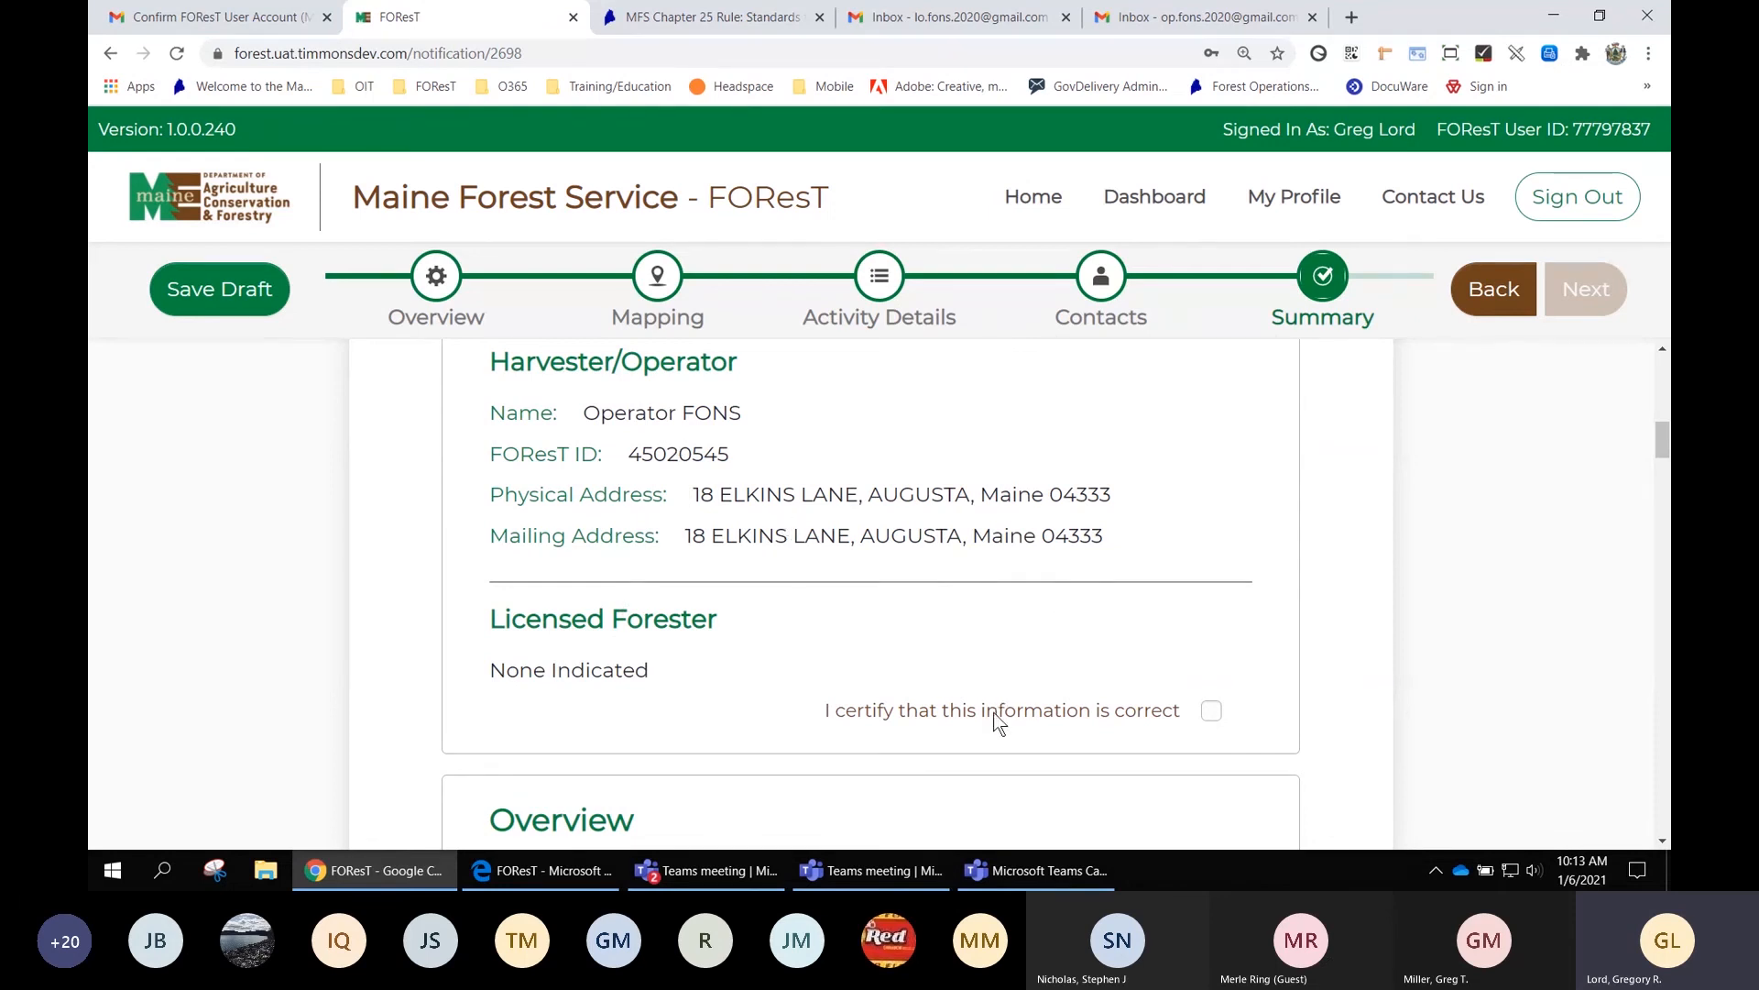
pyautogui.scroll(-1, 994, 712)
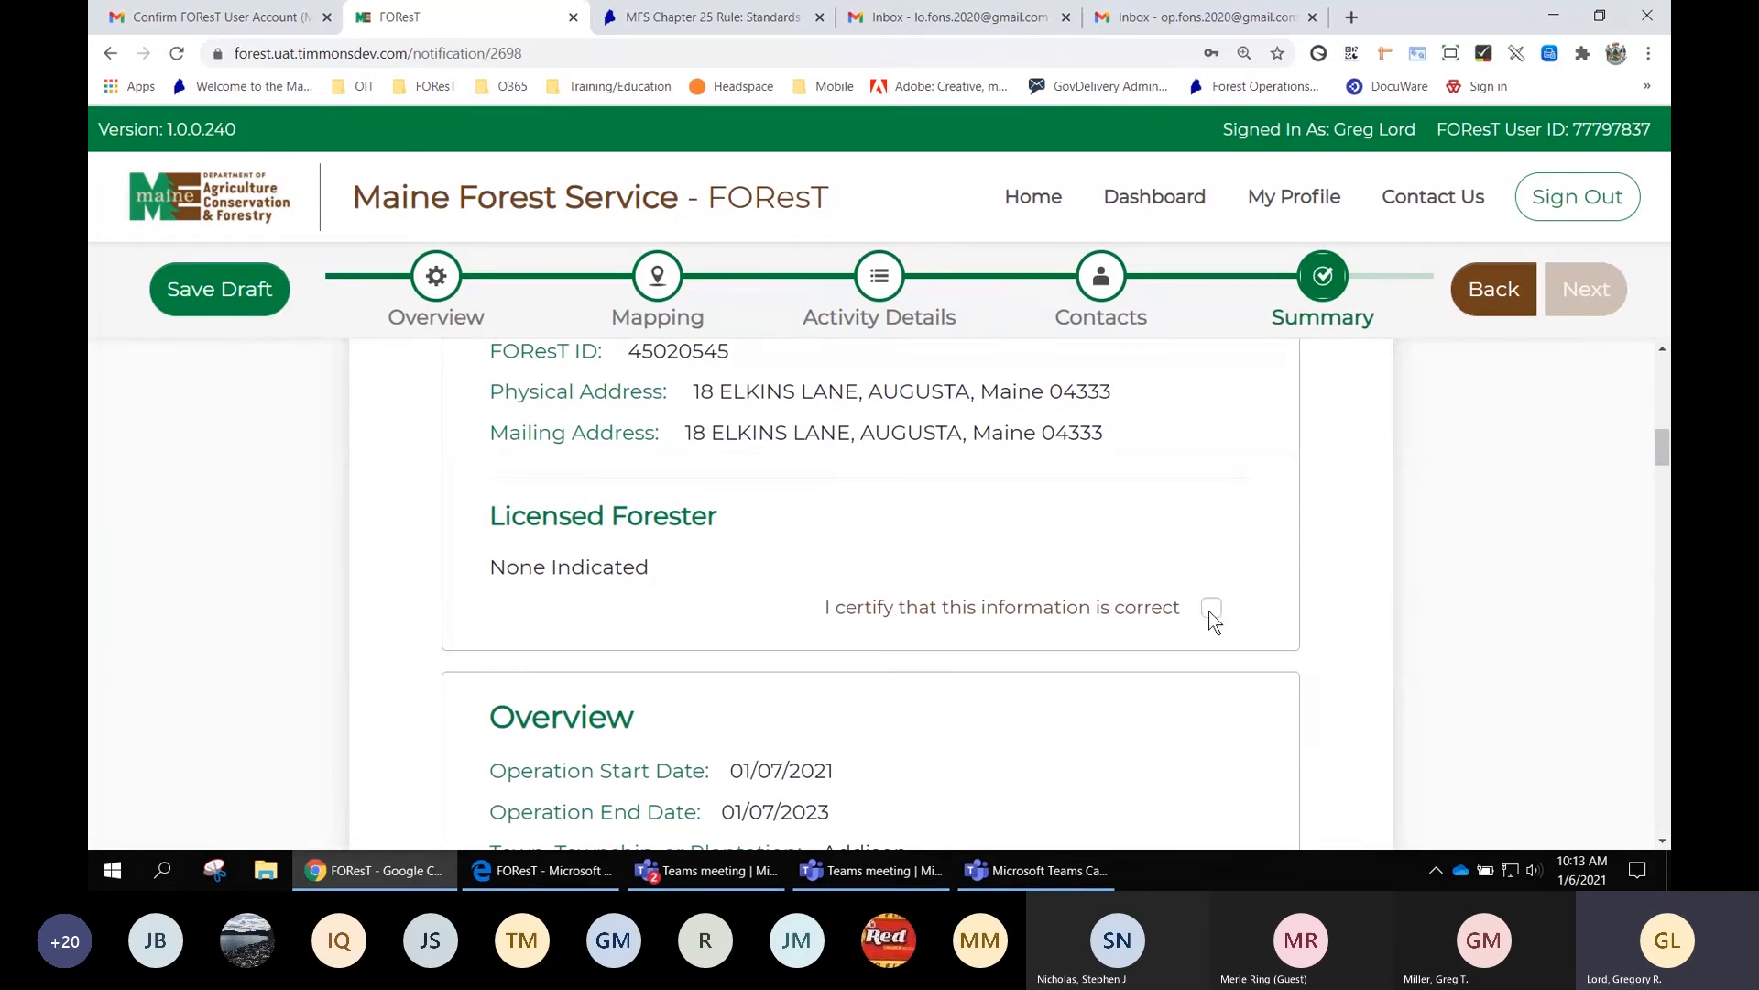
pyautogui.scroll(2, 1201, 499)
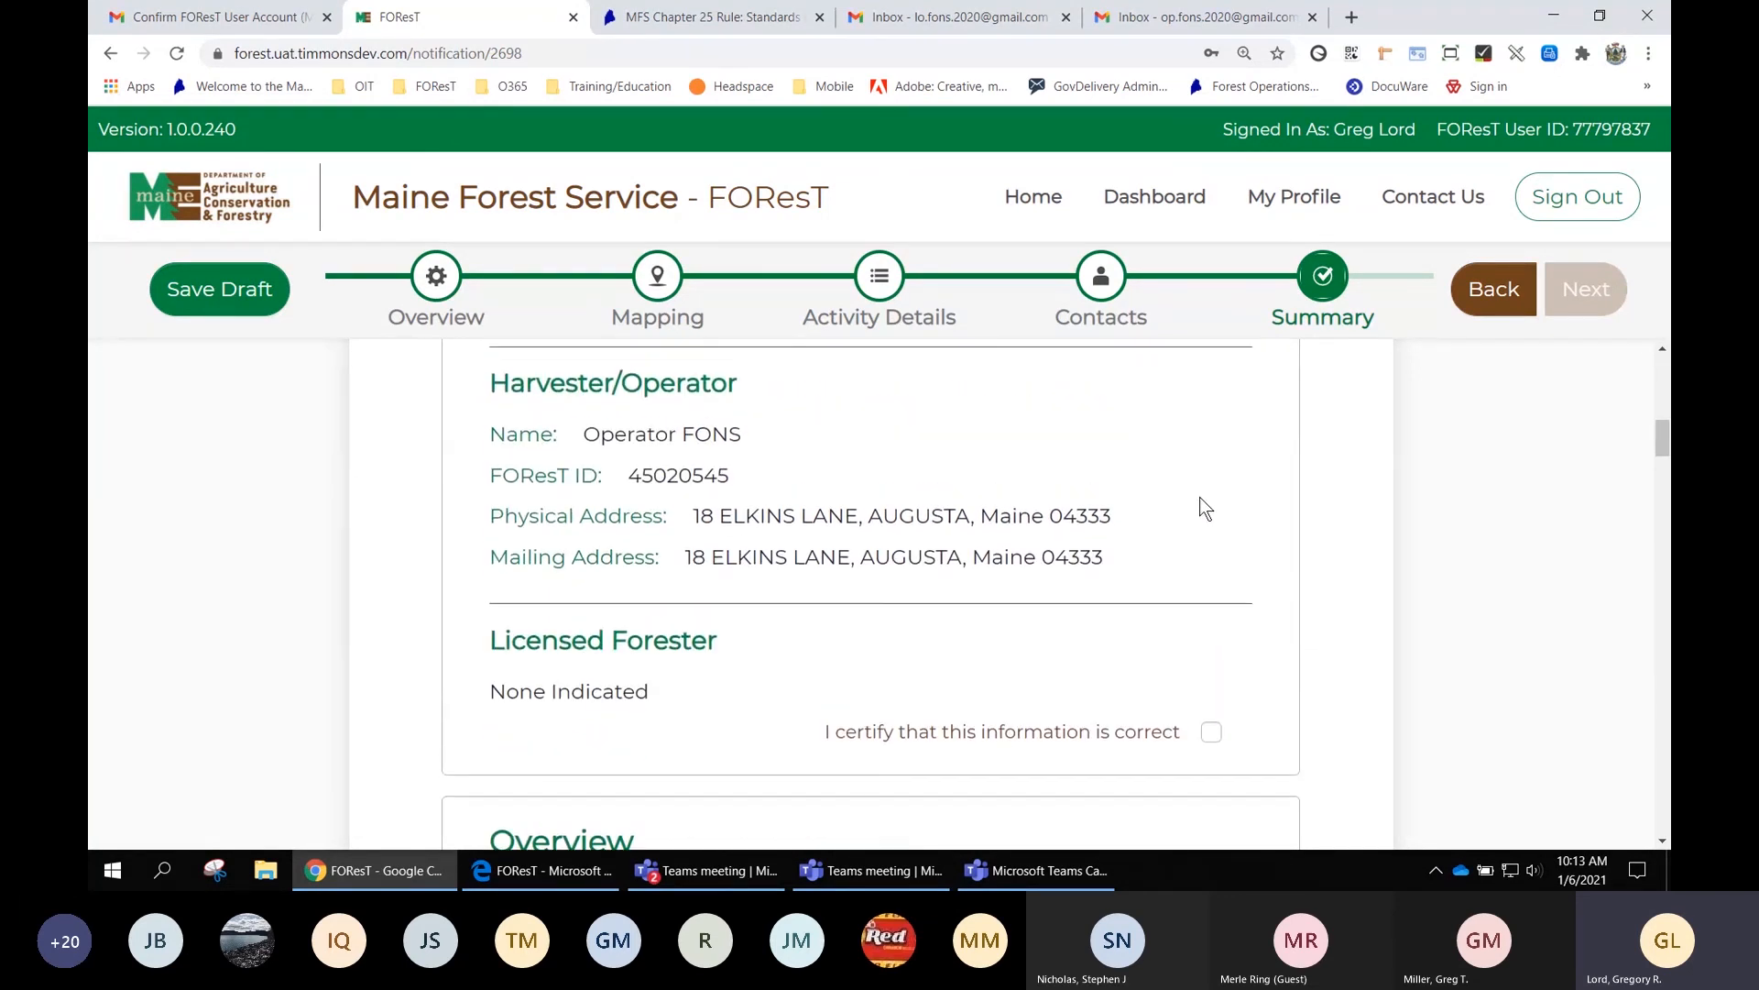
pyautogui.scroll(-1, 1201, 499)
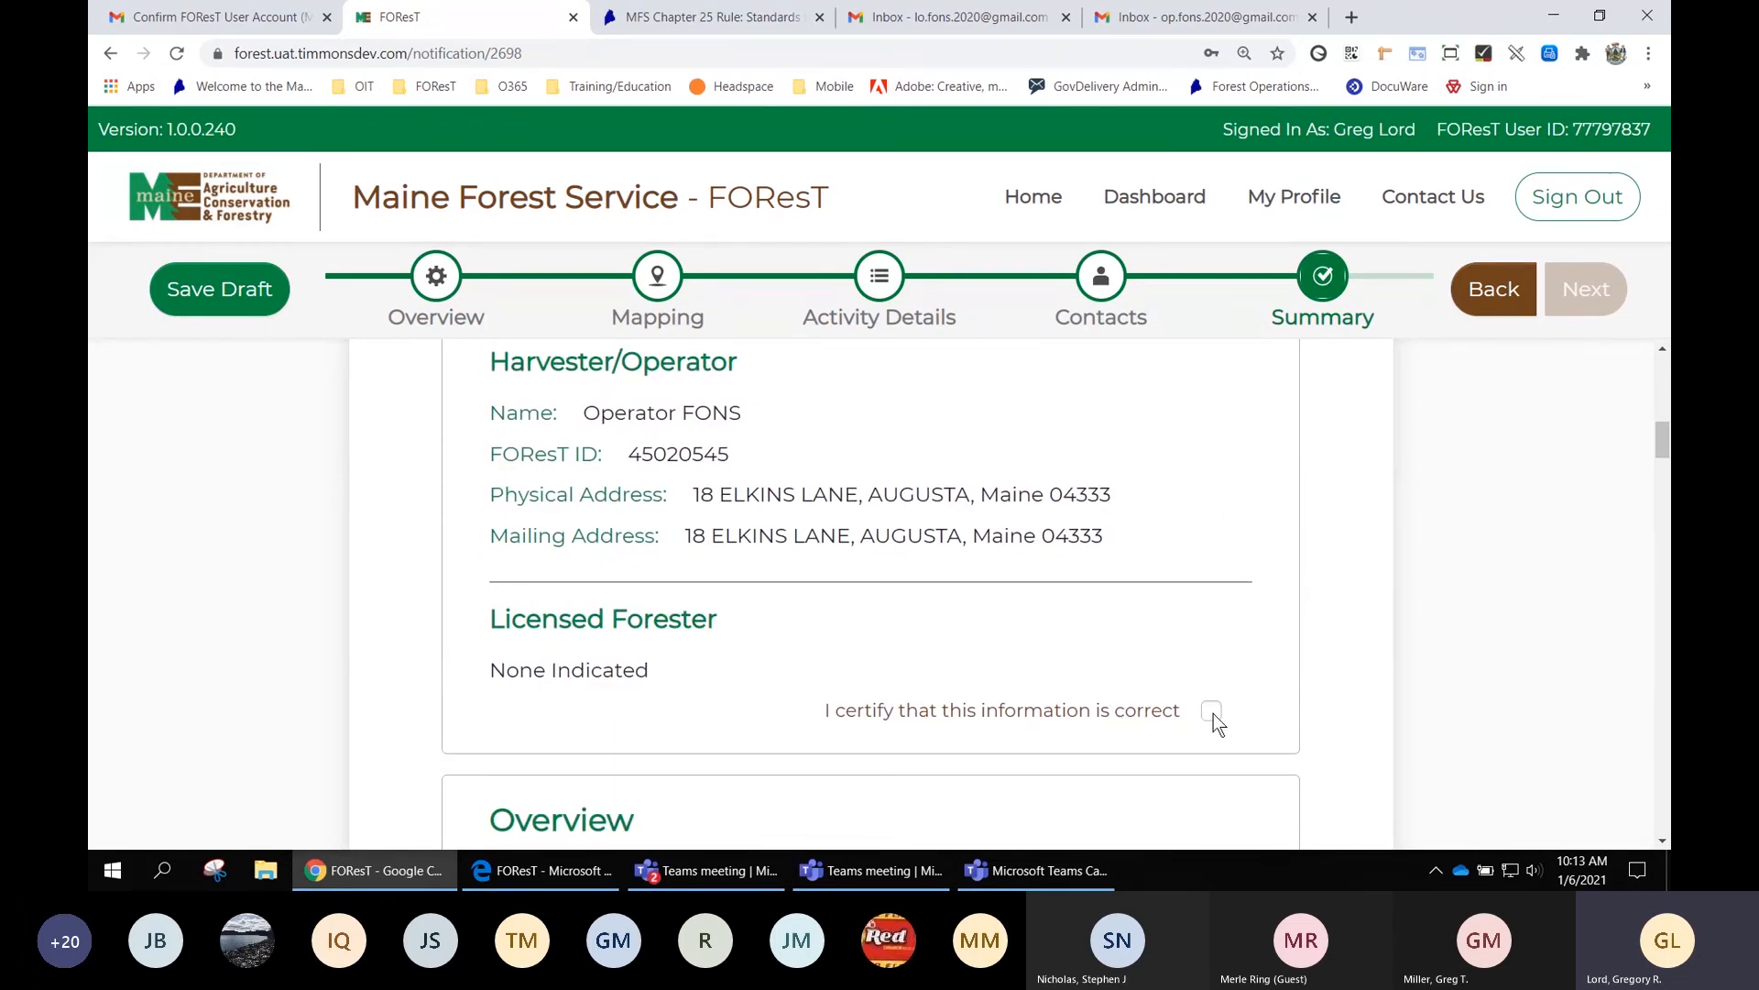
pyautogui.scroll(-10, 1213, 713)
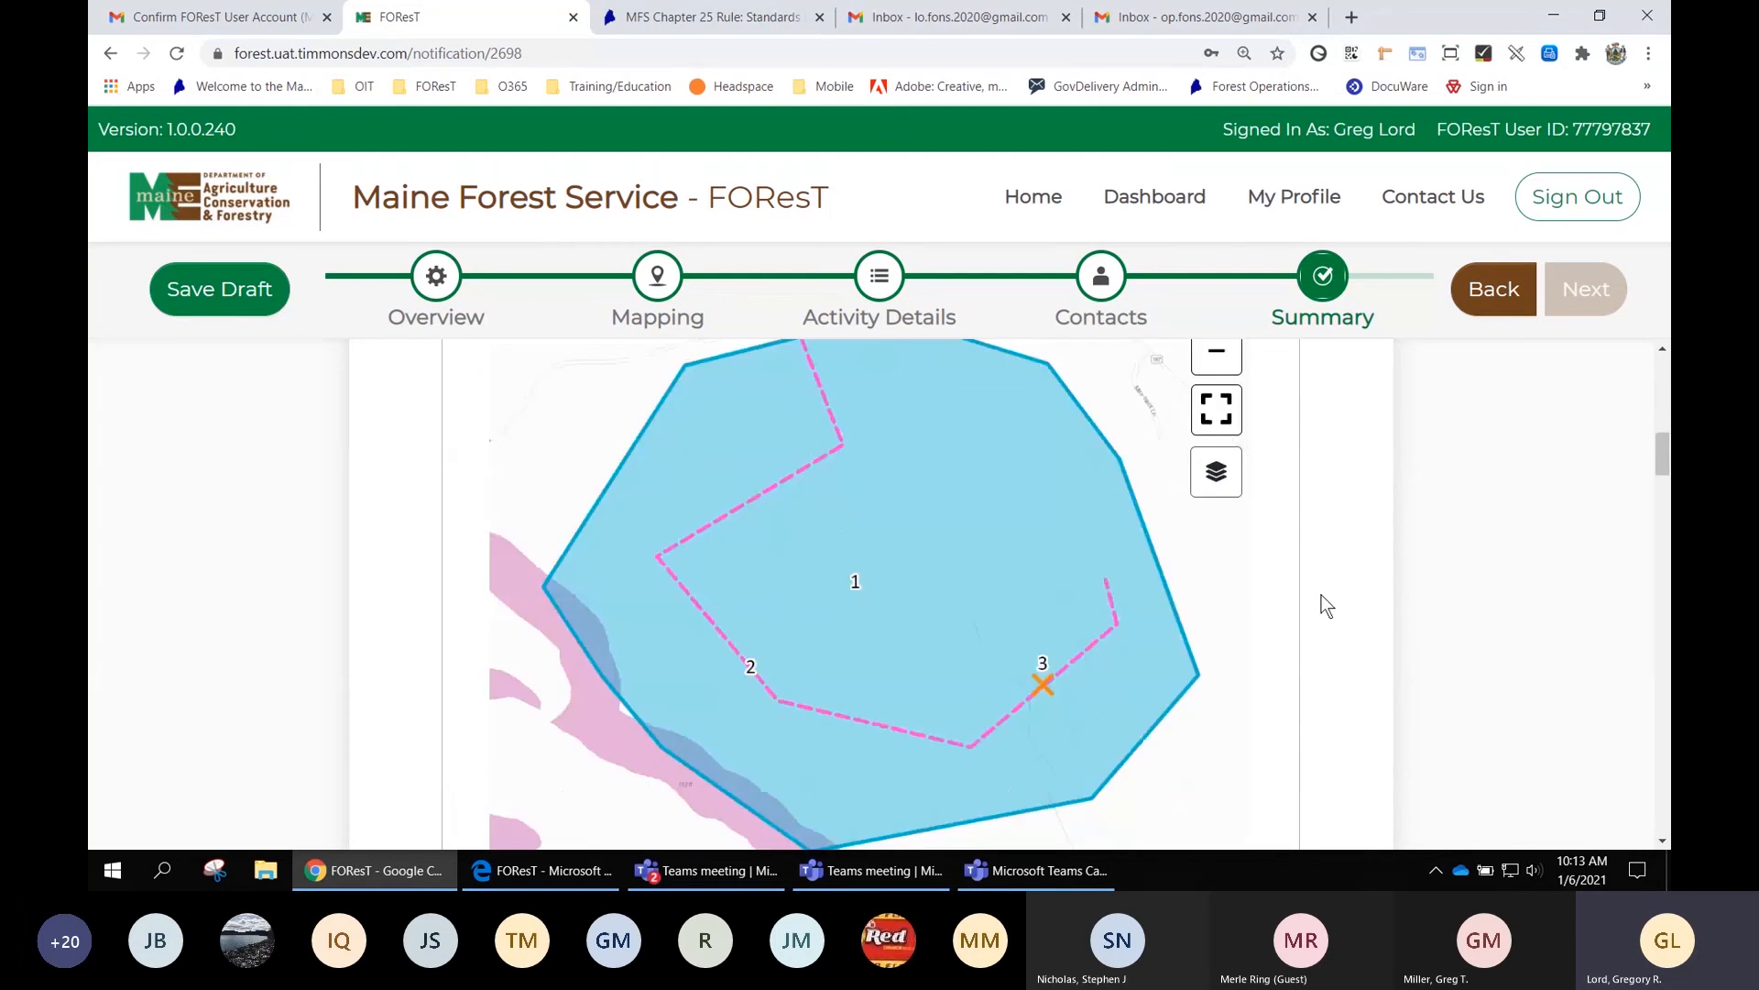
pyautogui.scroll(6, 1326, 605)
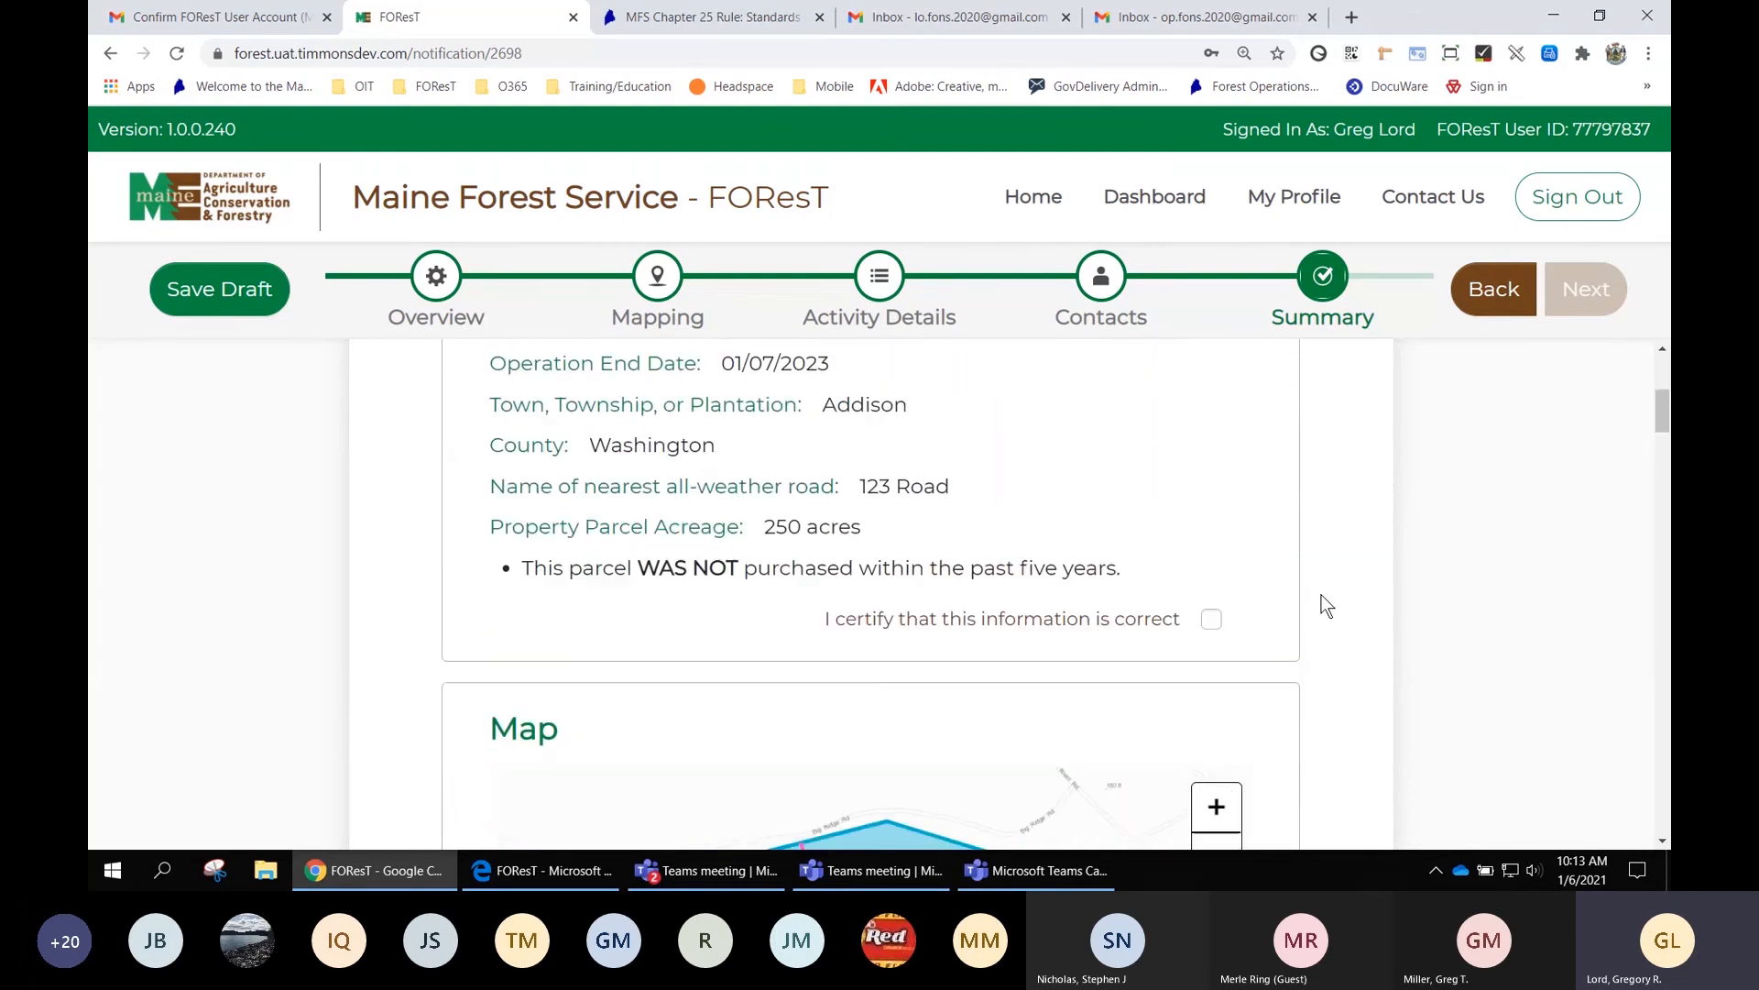
# Tick 'I certify that this information is correct' for the Overview section of the FON Summary
pyautogui.scroll(2, 1326, 604)
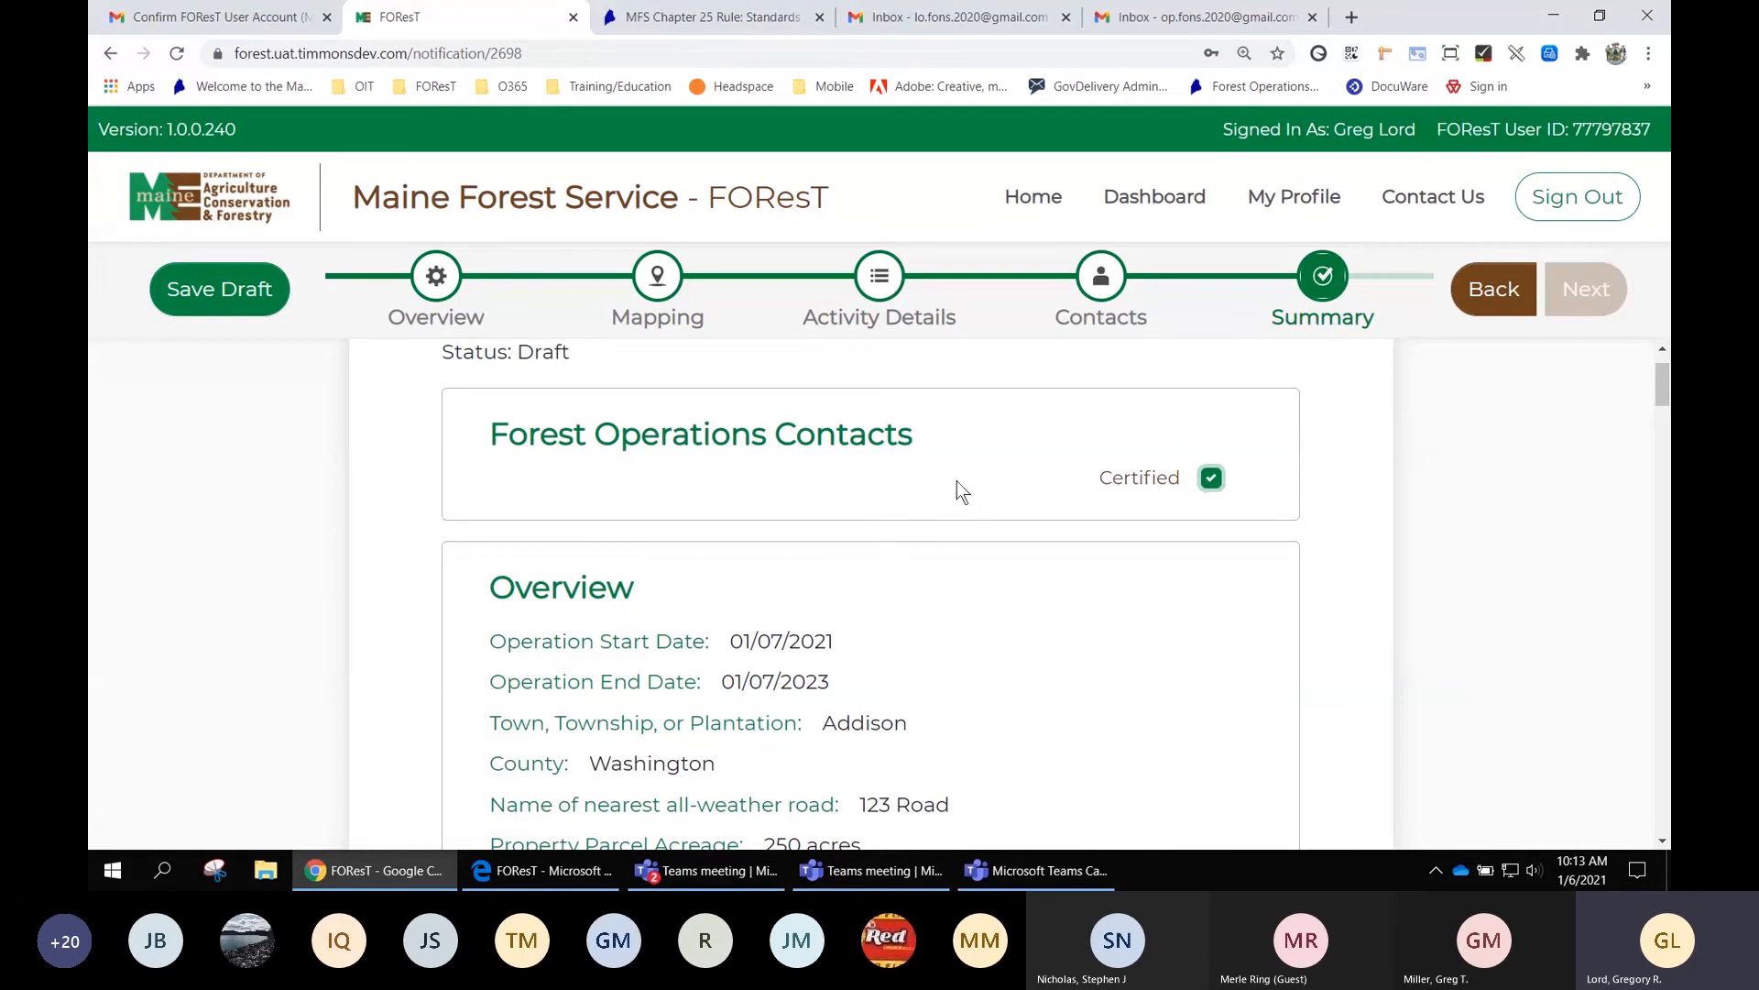
pyautogui.scroll(-2, 1325, 541)
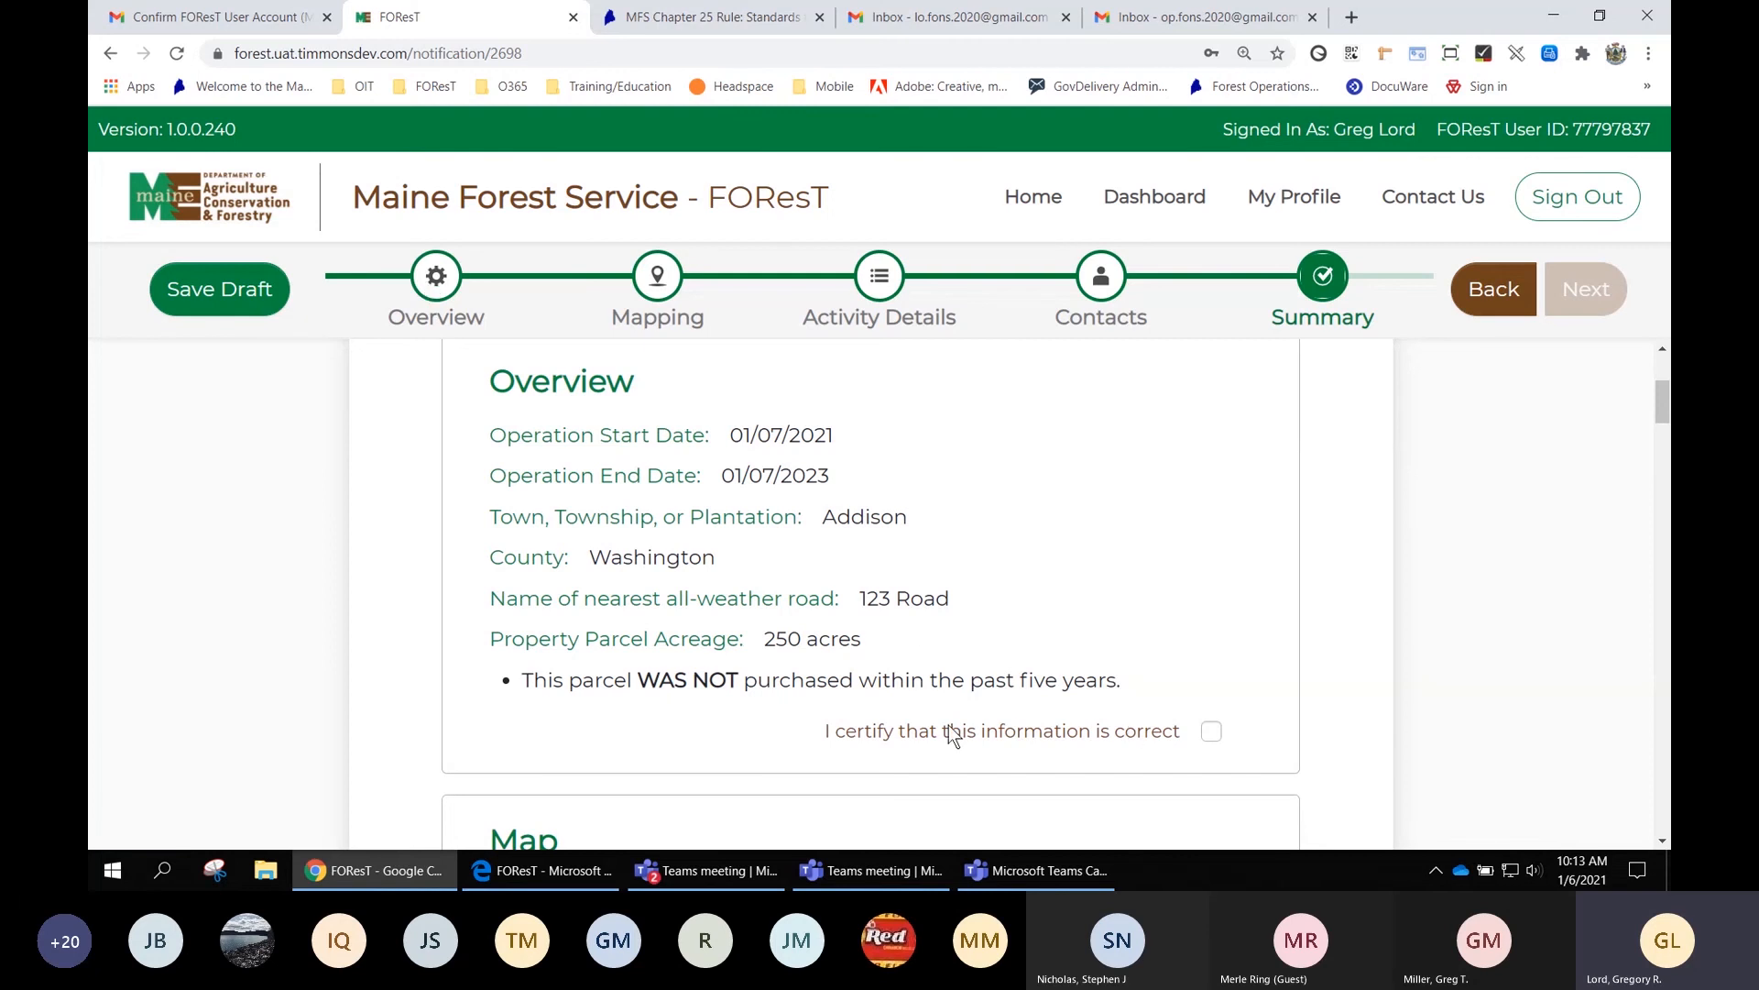
pyautogui.click(1212, 732)
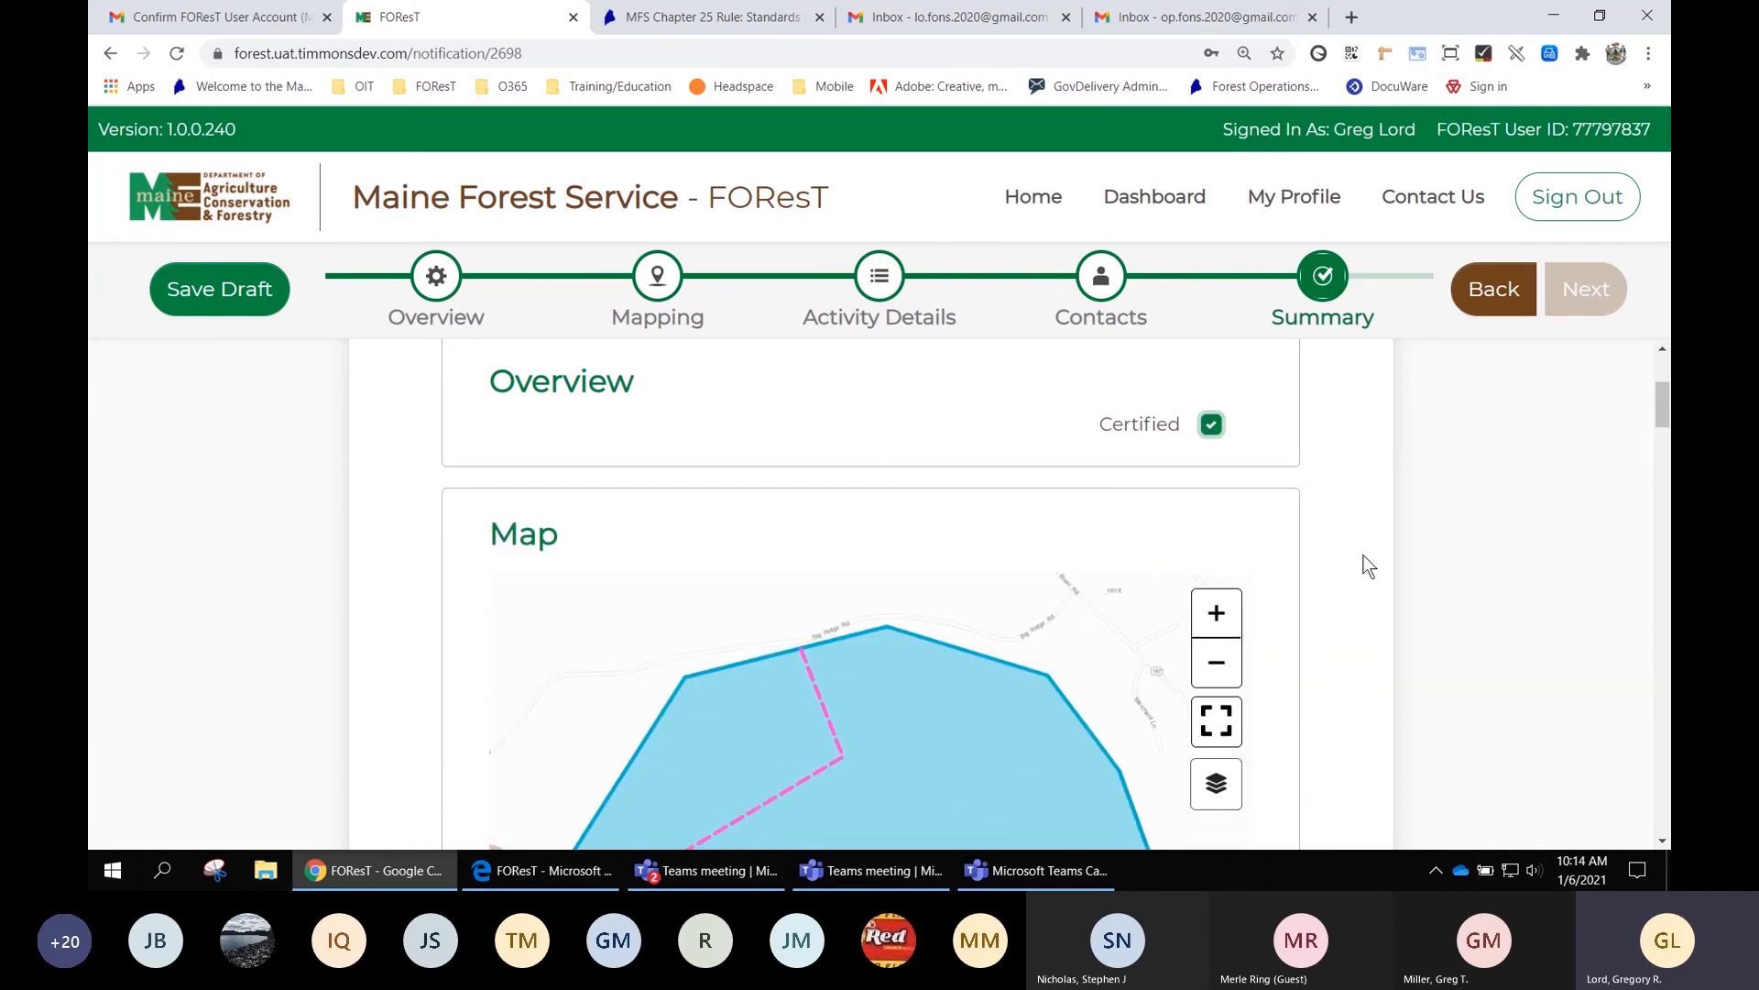
pyautogui.scroll(-3, 1367, 565)
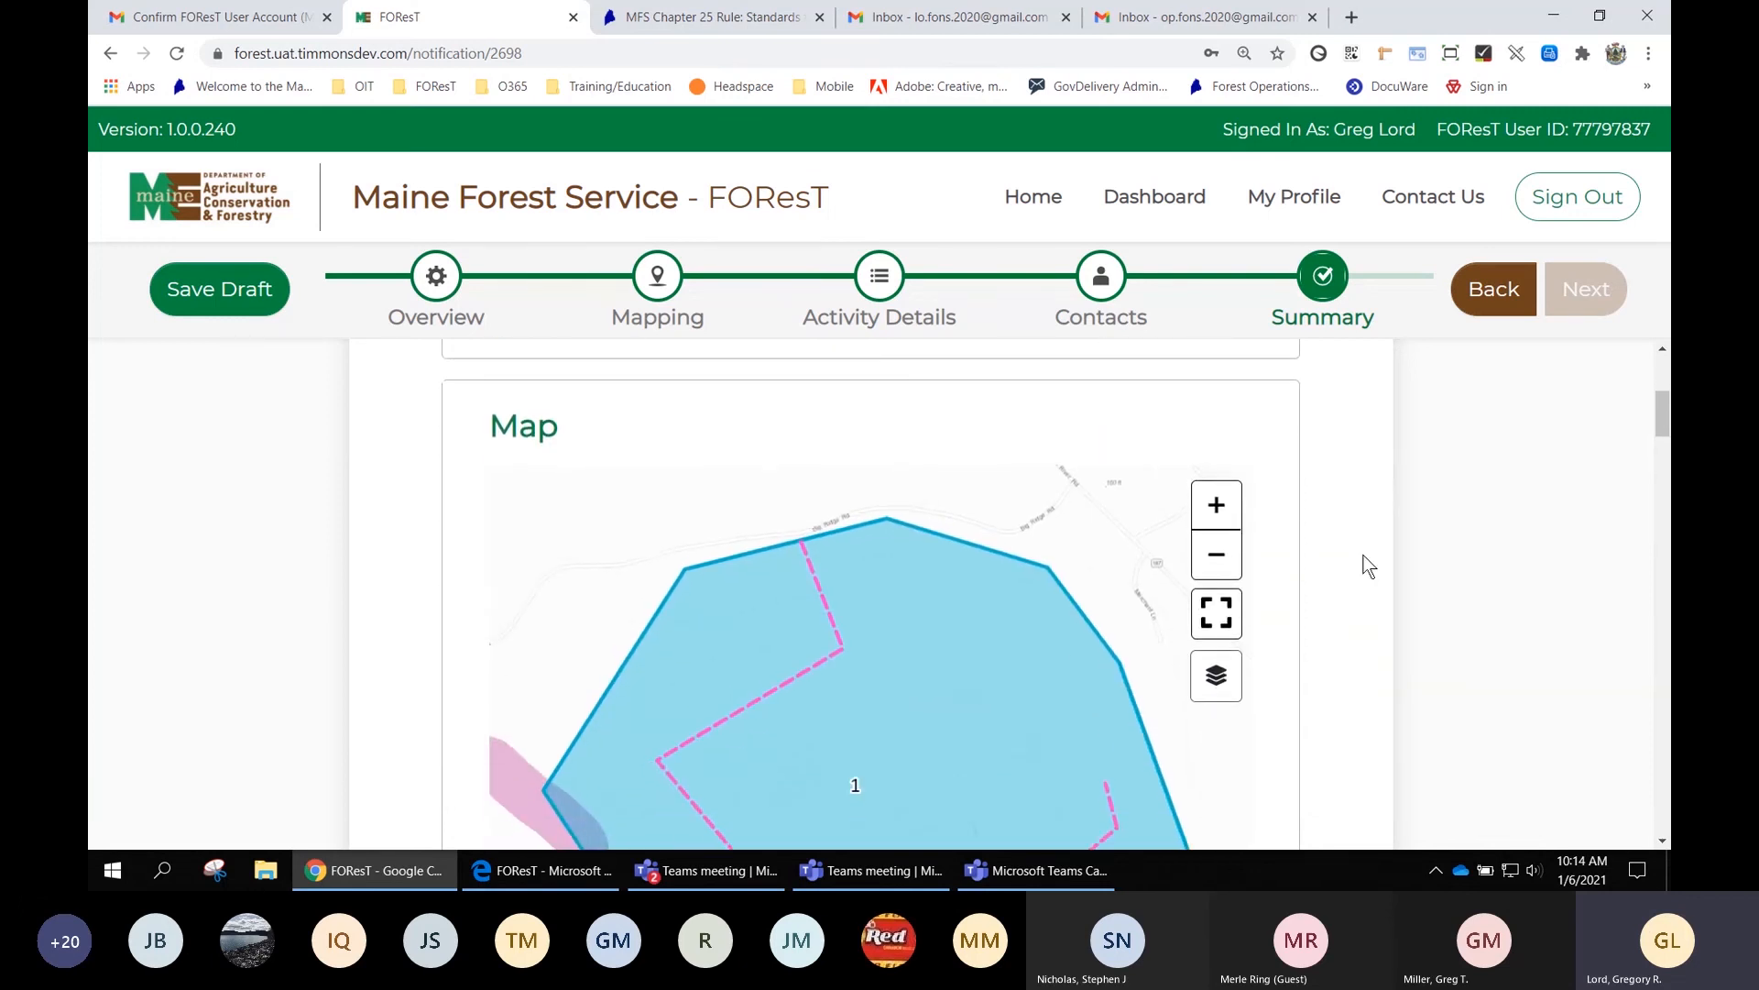
pyautogui.scroll(-1, 1367, 566)
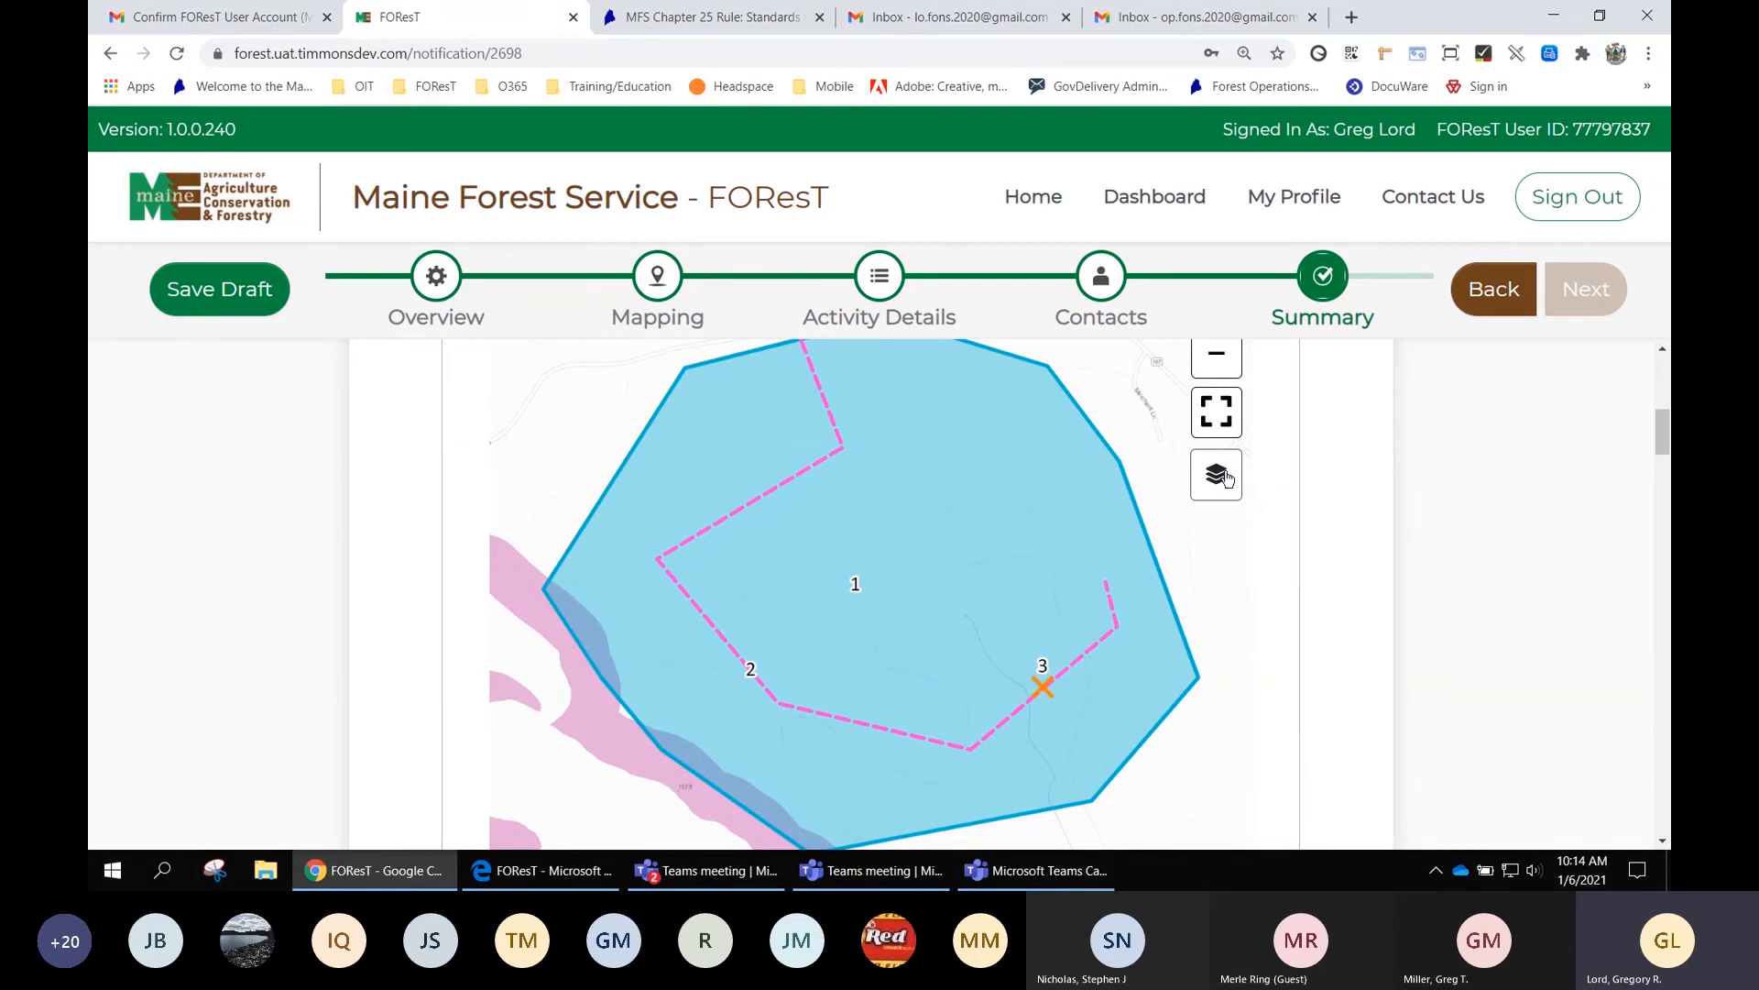
# Zoom the map out one level, switch it to satellite imagery, and recentre the activity polygon
pyautogui.click(1230, 365)
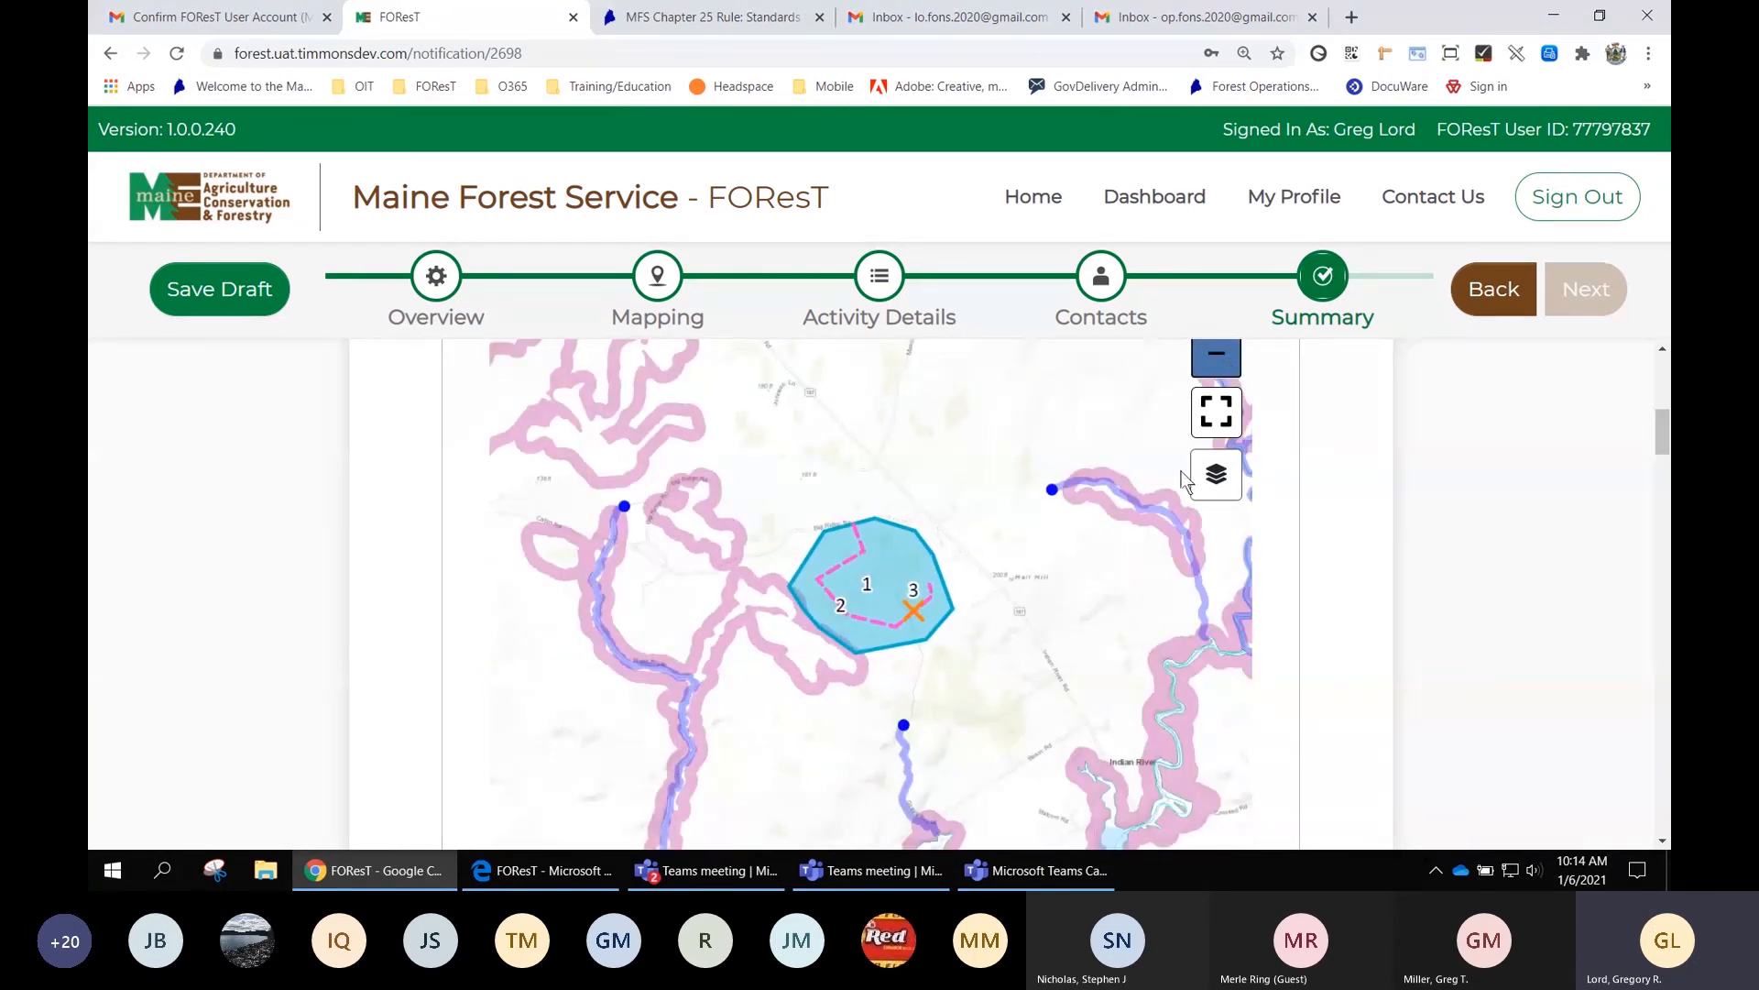
pyautogui.click(1213, 478)
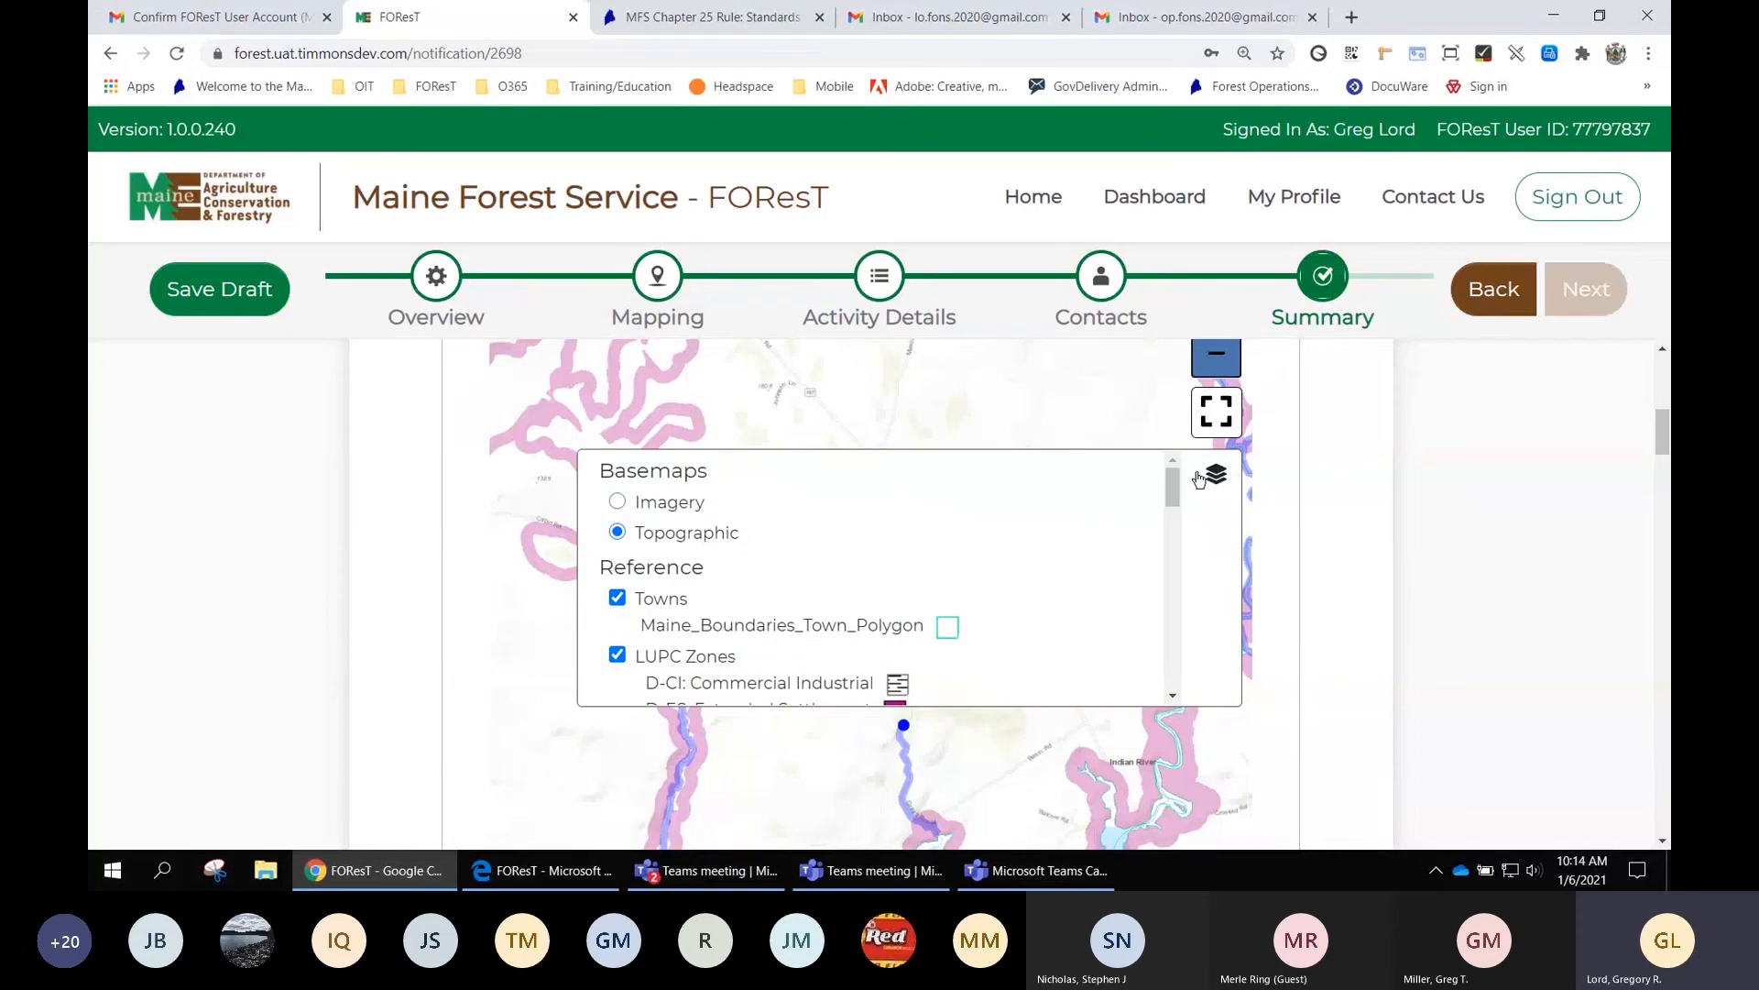
pyautogui.click(662, 509)
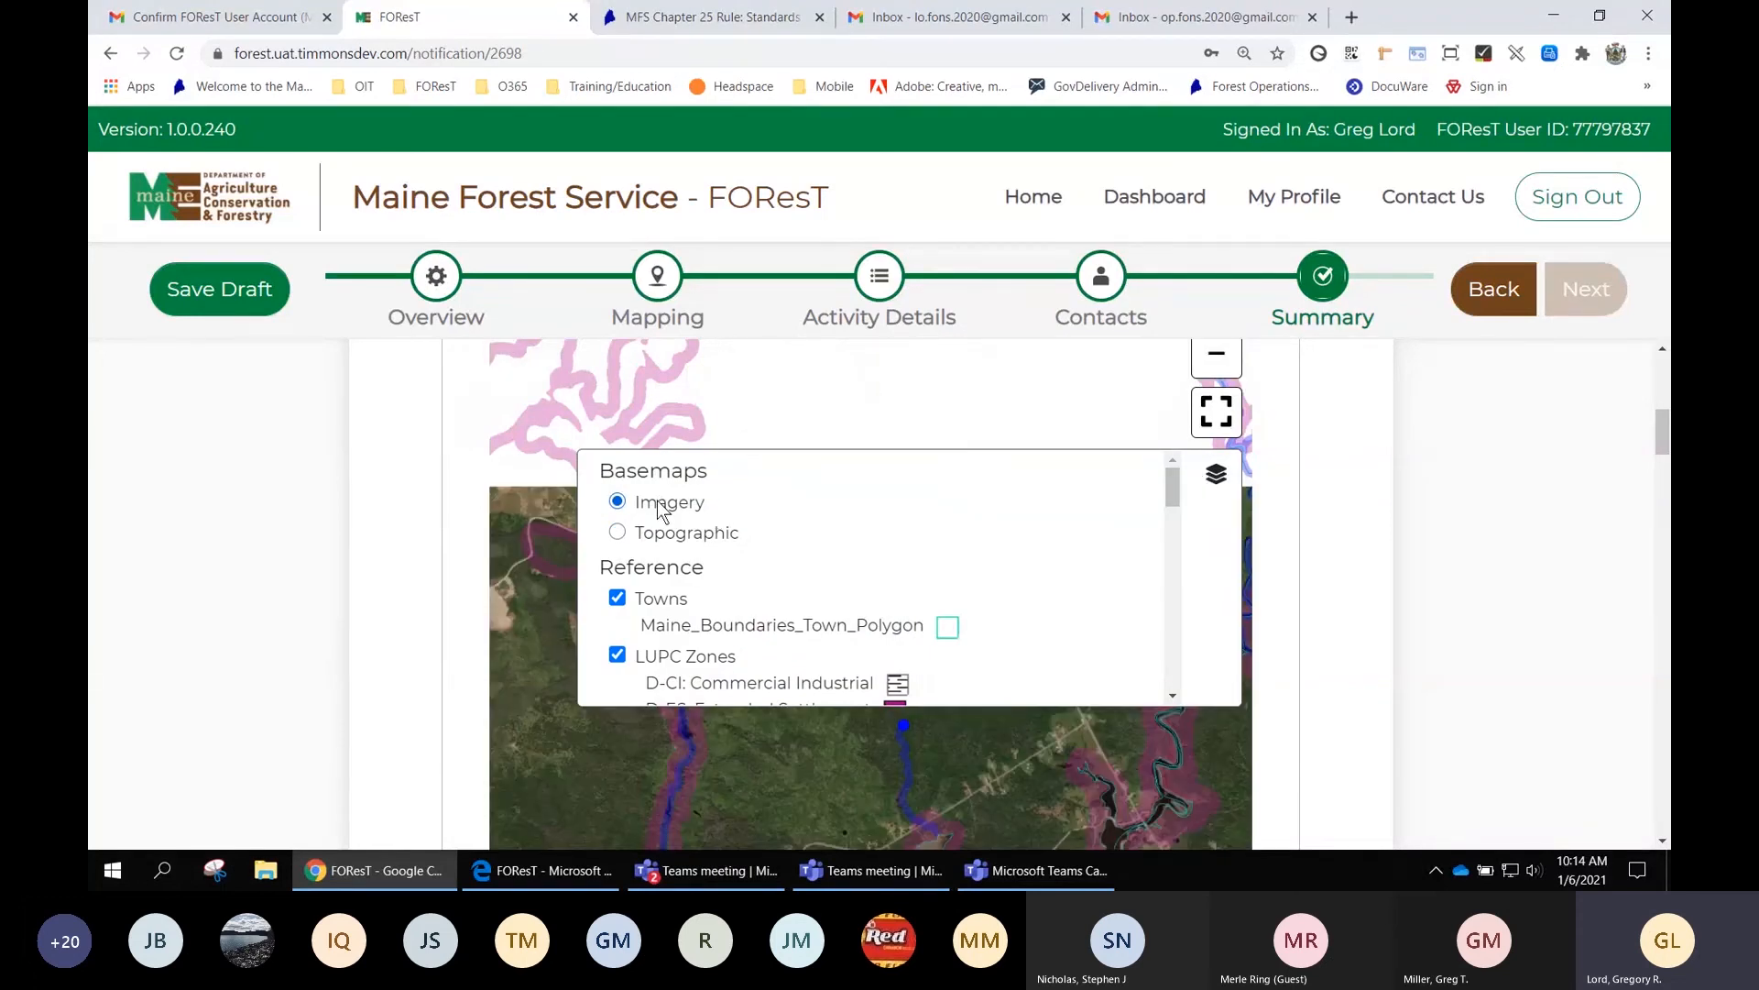
pyautogui.click(1215, 475)
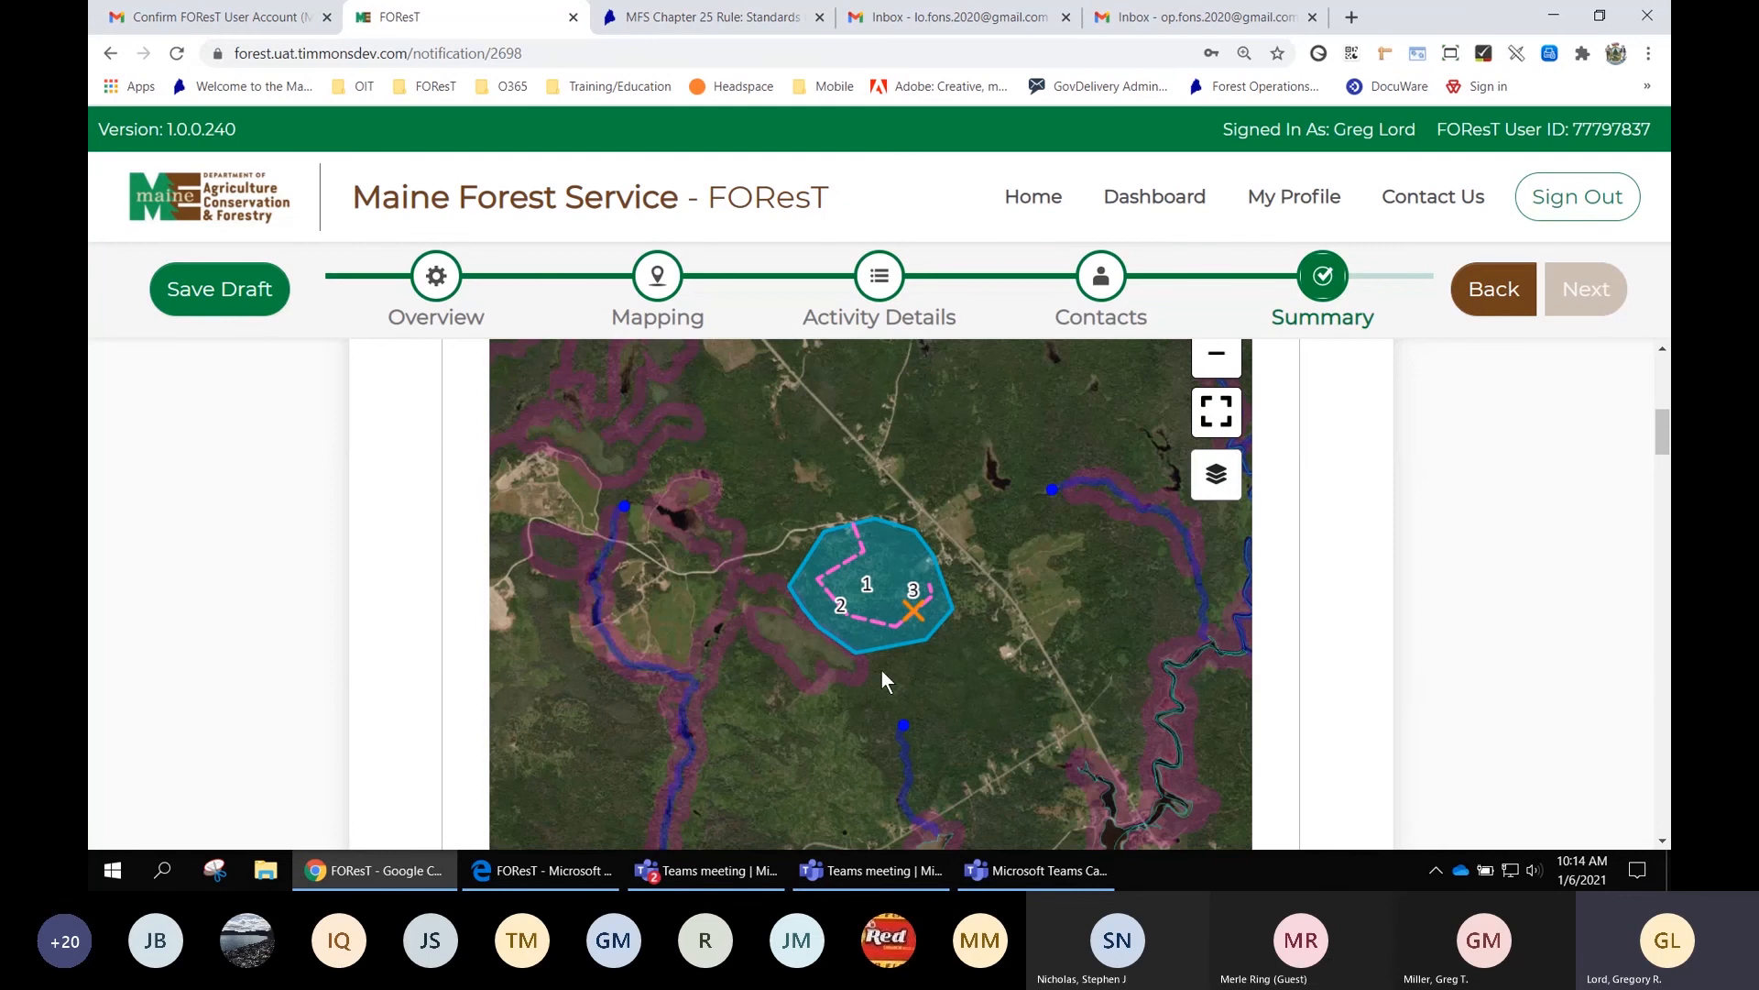
pyautogui.moveTo(872, 670)
pyautogui.mouseDown()
pyautogui.moveTo(928, 630)
pyautogui.moveTo(900, 656)
pyautogui.mouseUp()
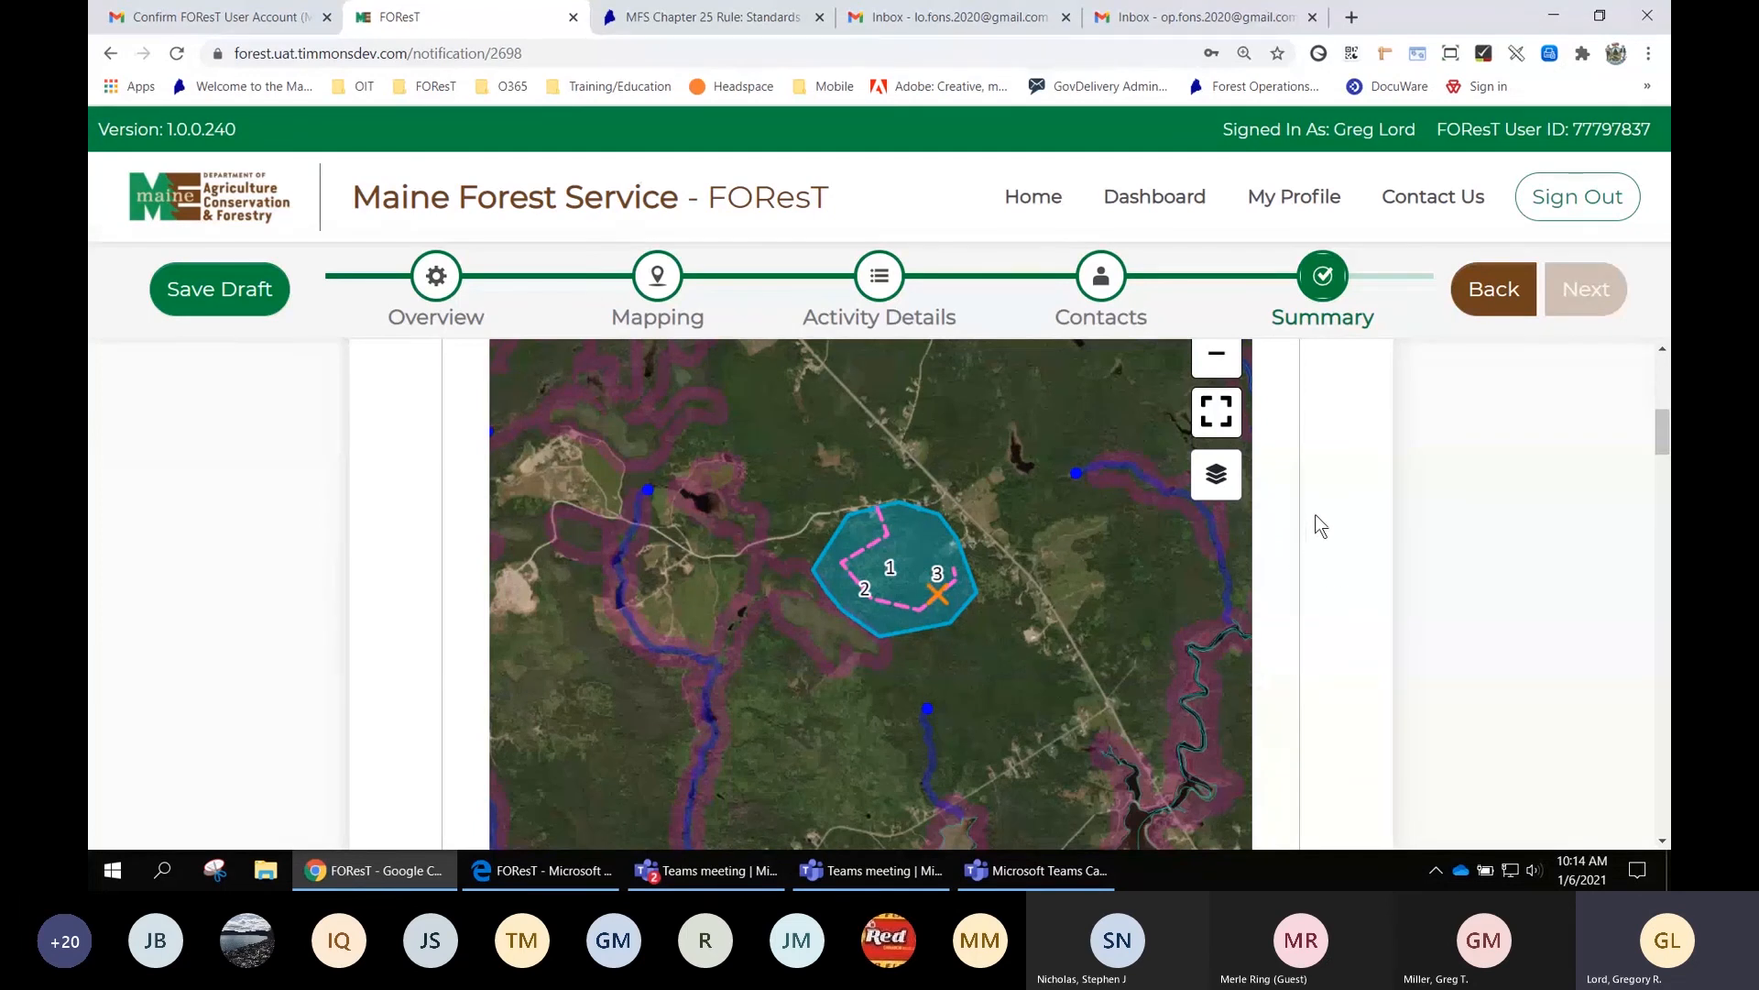
# Certify the mapped activities (Harvest 140.7 acres, Road Construction 4,786 feet, Water Crossing) as correct
pyautogui.scroll(-1, 1315, 527)
pyautogui.scroll(-2, 1319, 527)
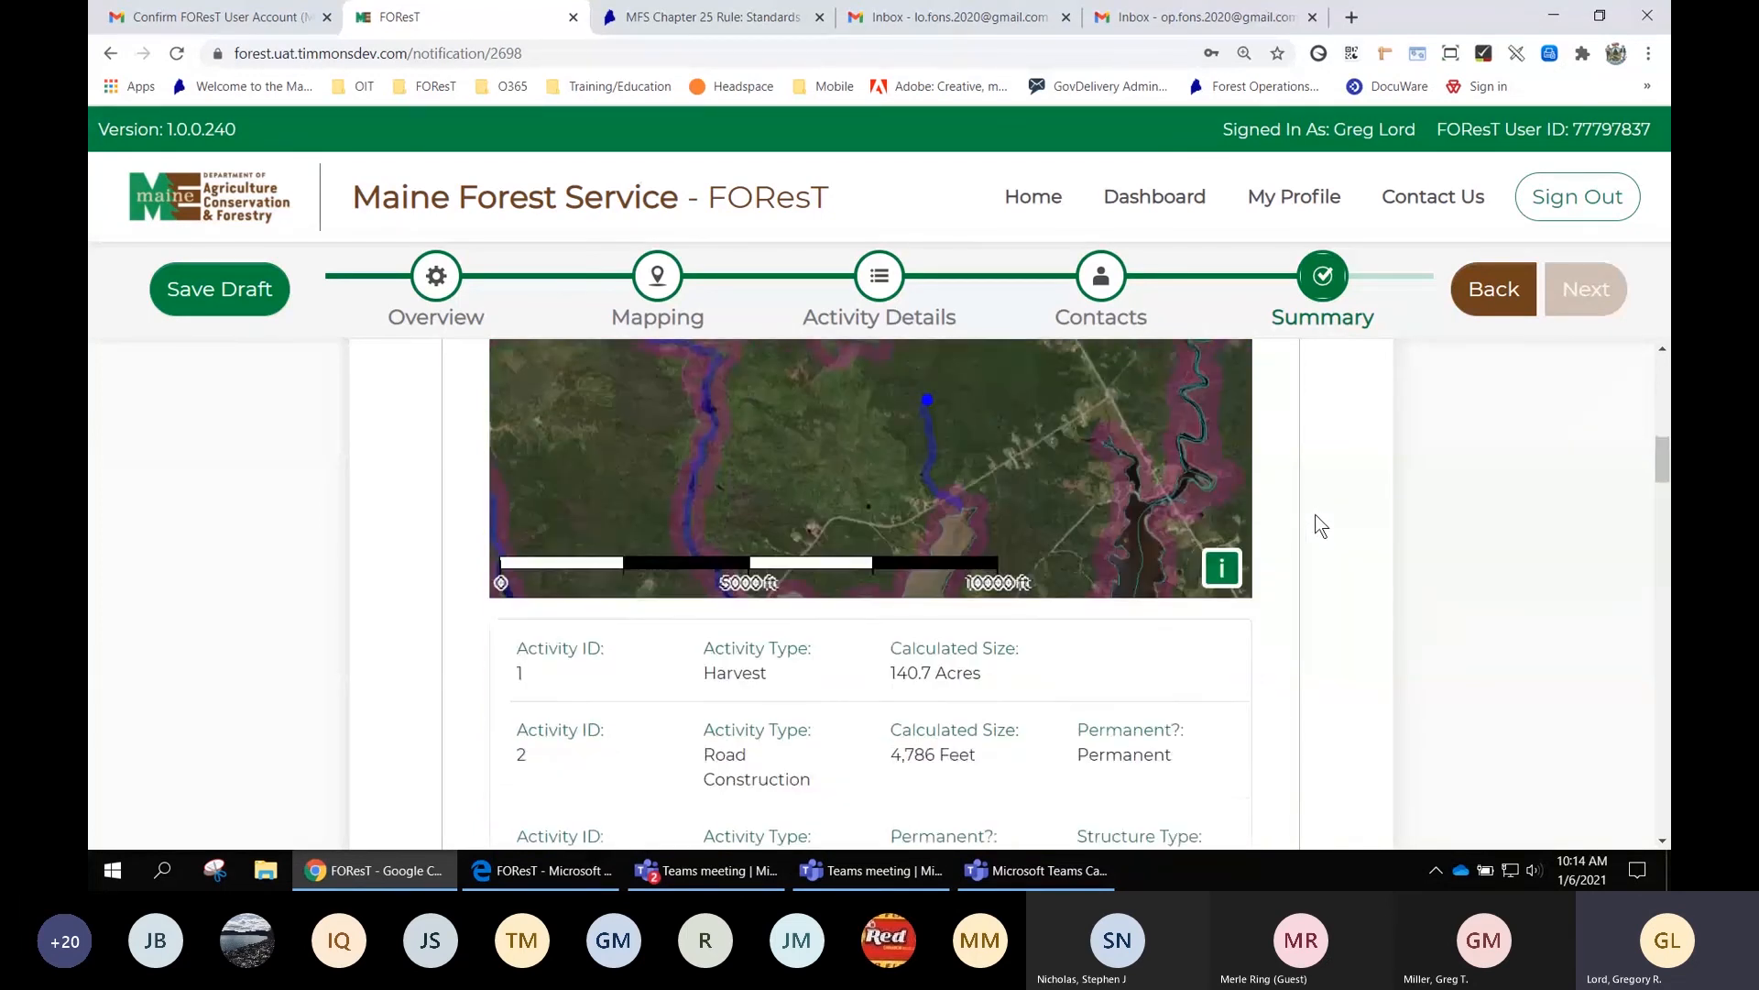
pyautogui.scroll(-1, 1320, 531)
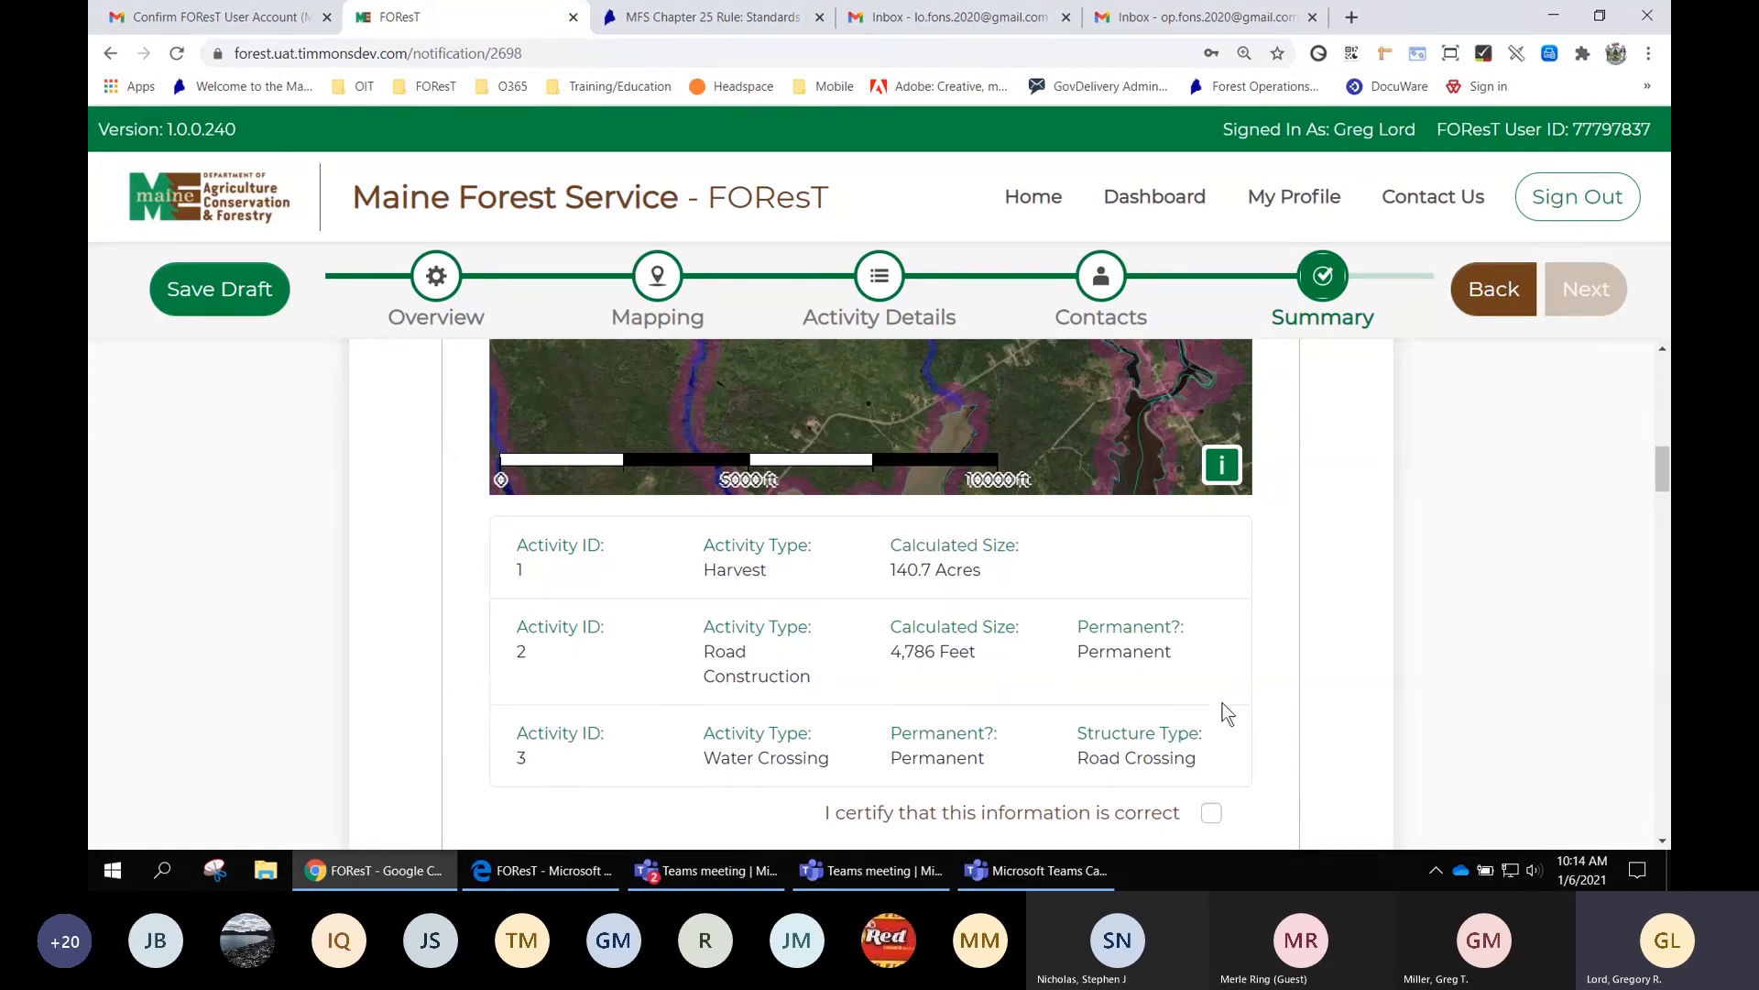
pyautogui.scroll(3, 1245, 671)
pyautogui.scroll(-2, 1245, 671)
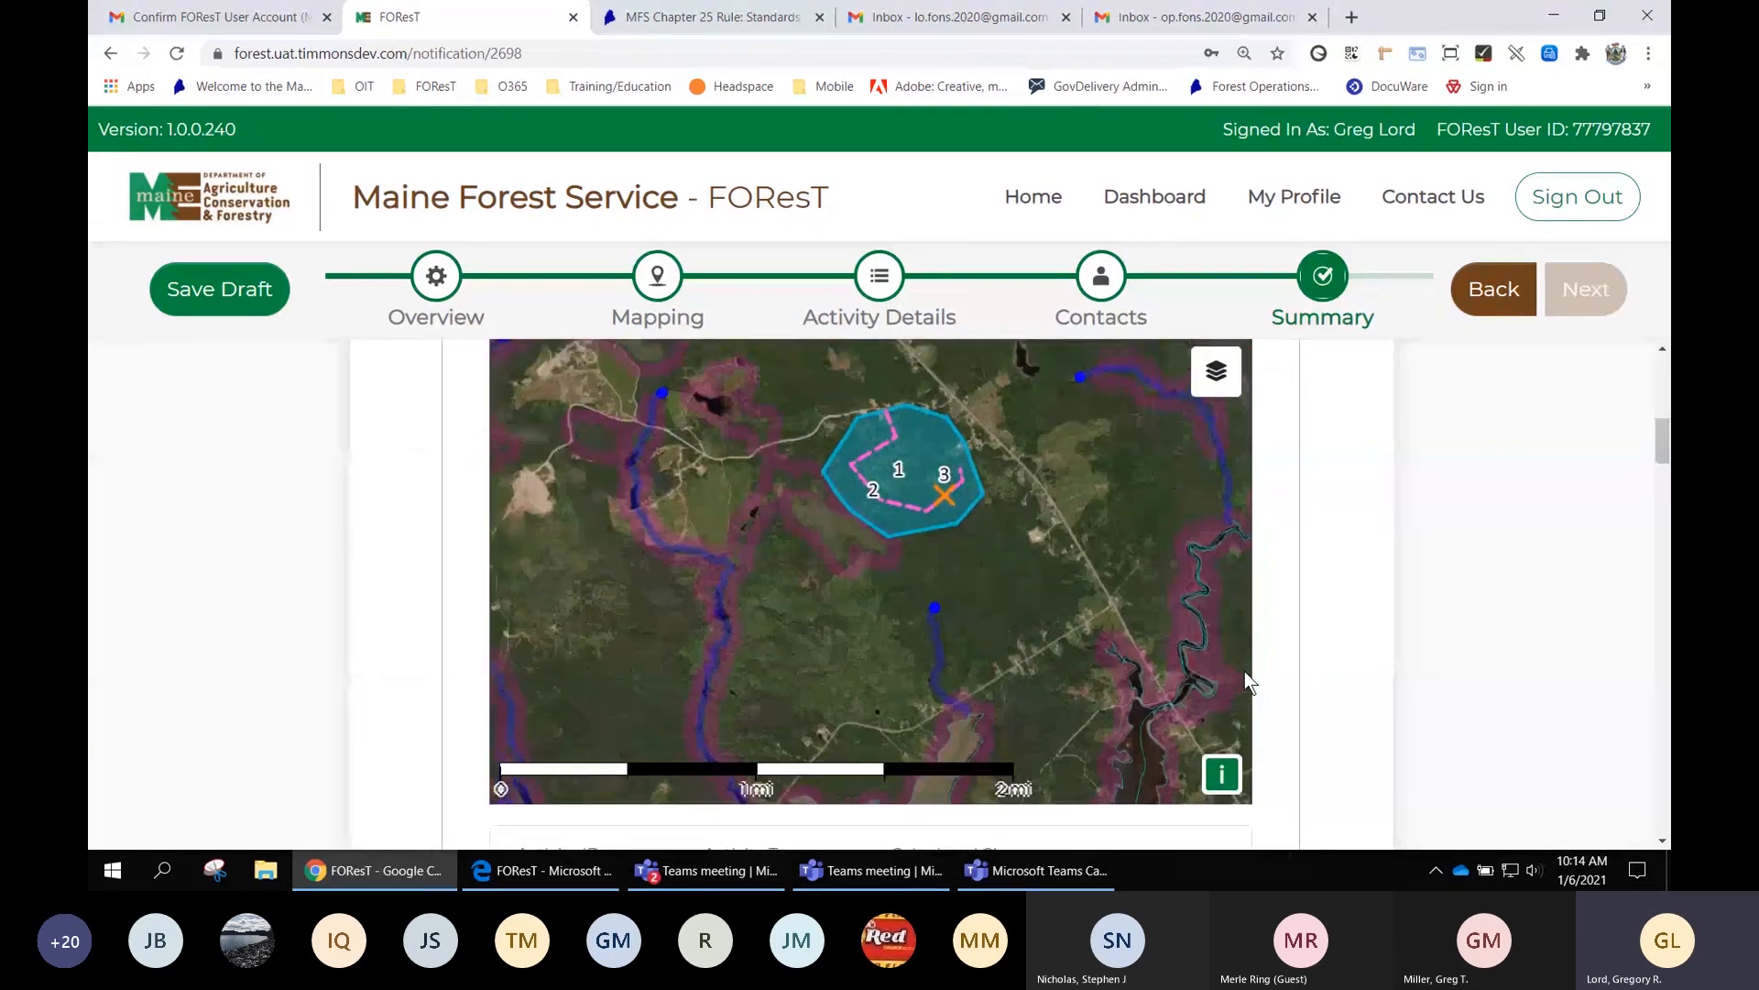
pyautogui.moveTo(1116, 636); pyautogui.dragTo(1022, 623)
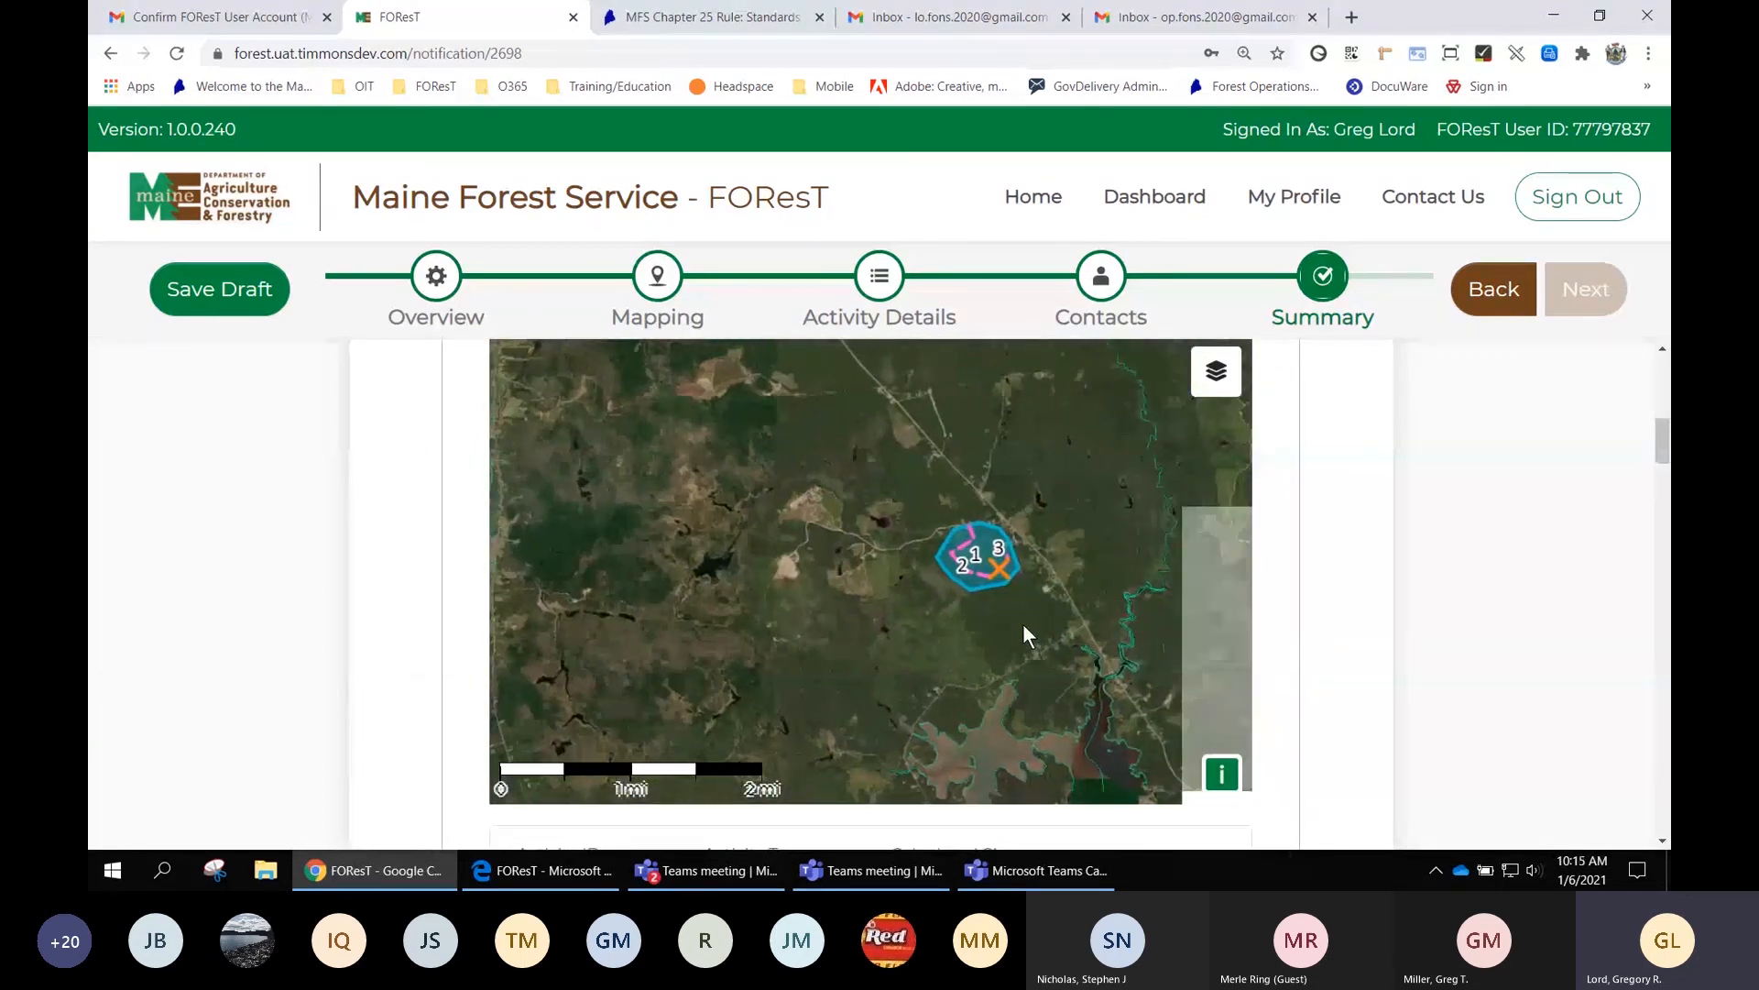
pyautogui.scroll(1, 1021, 623)
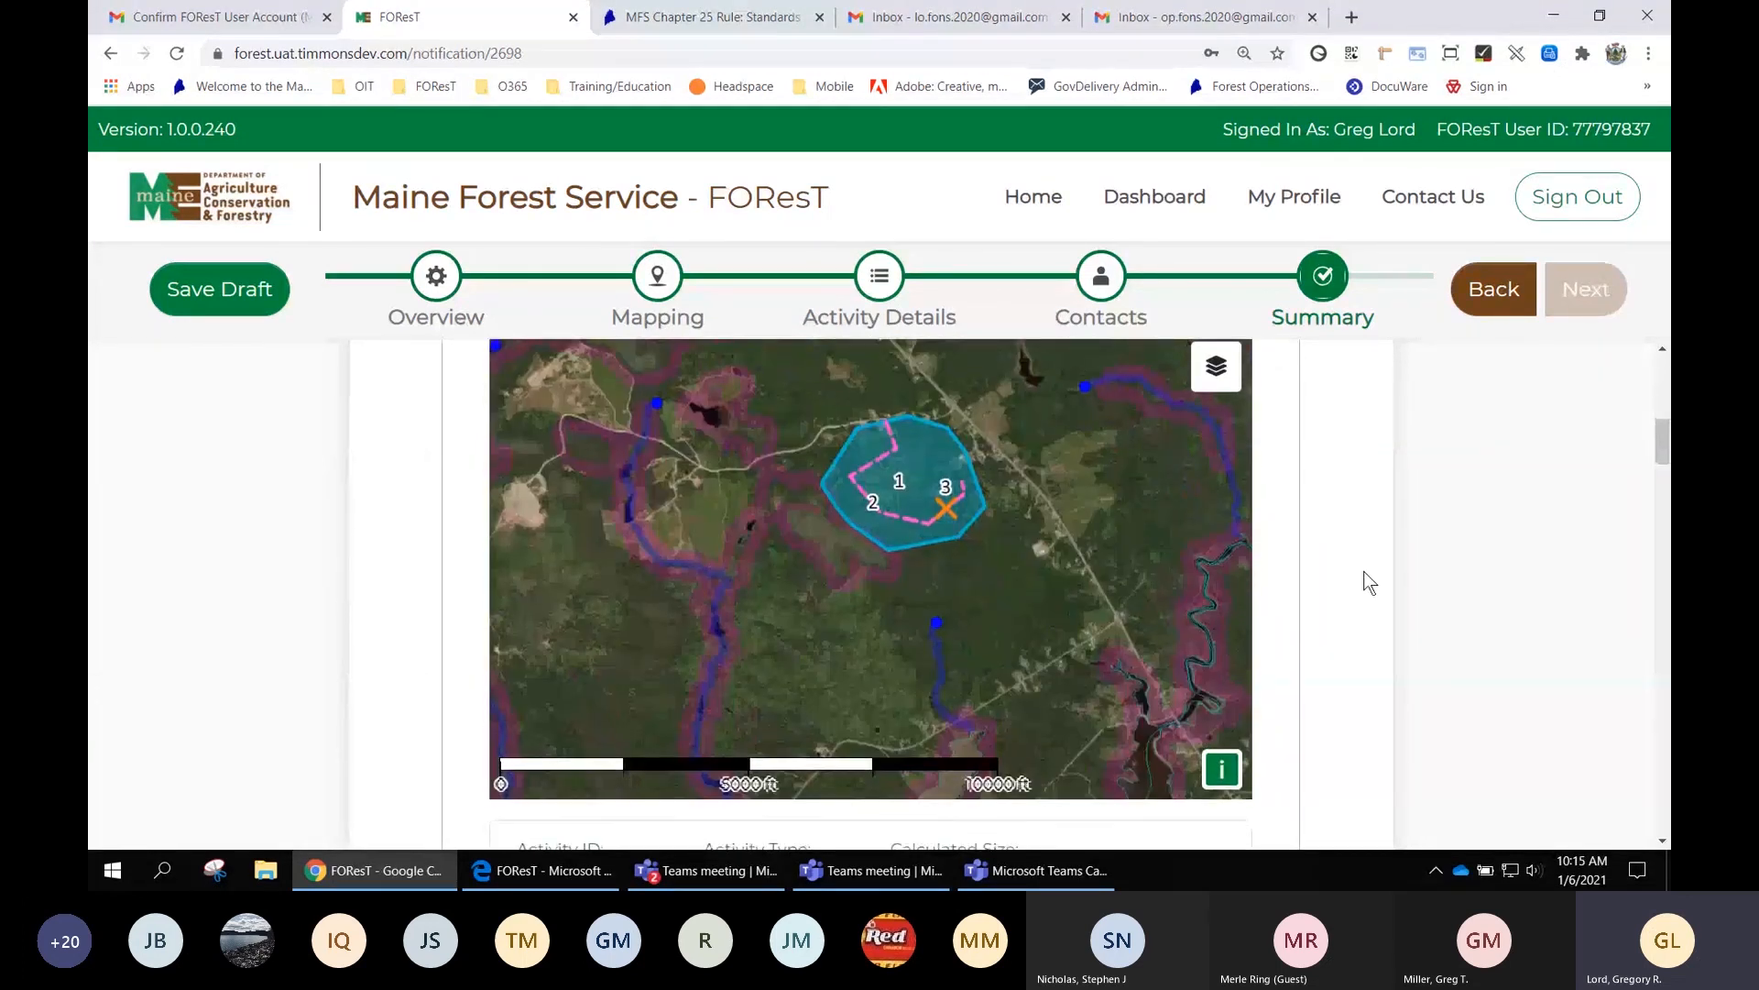
pyautogui.scroll(-5, 1369, 583)
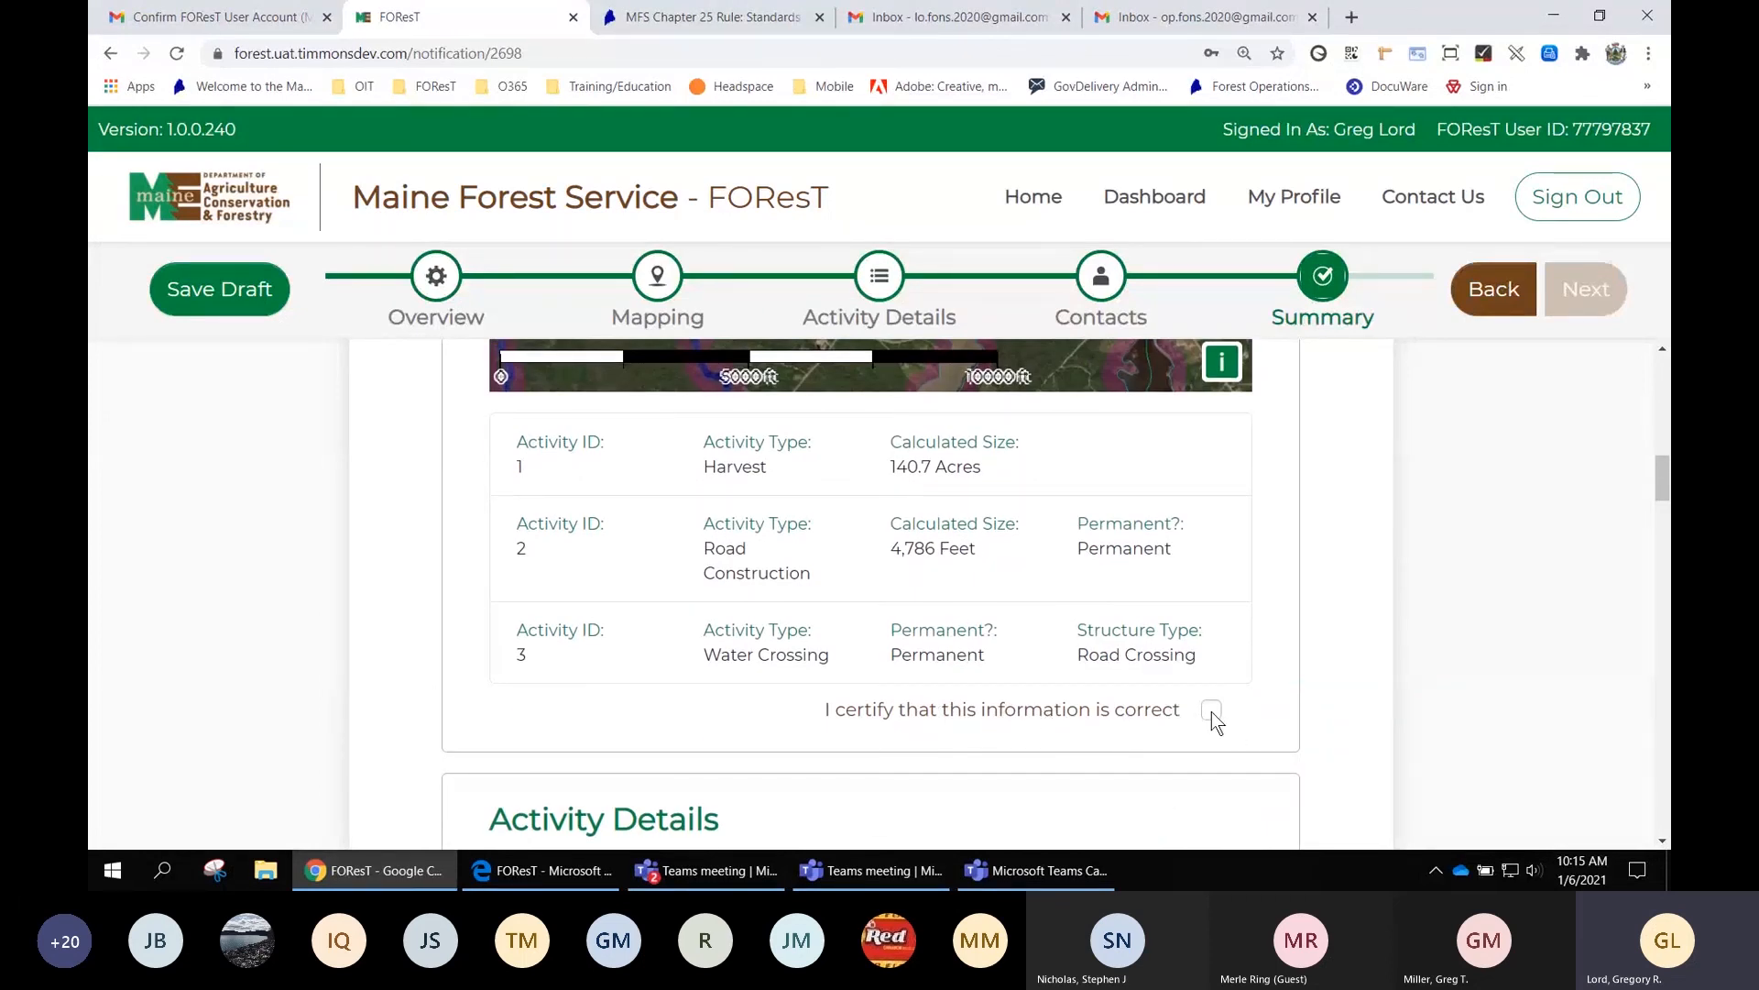
pyautogui.click(1211, 711)
# Open the Chapter 21 Section 7 standards PDF from Activity Details, then return to the FOResT tab
pyautogui.scroll(5, 1353, 612)
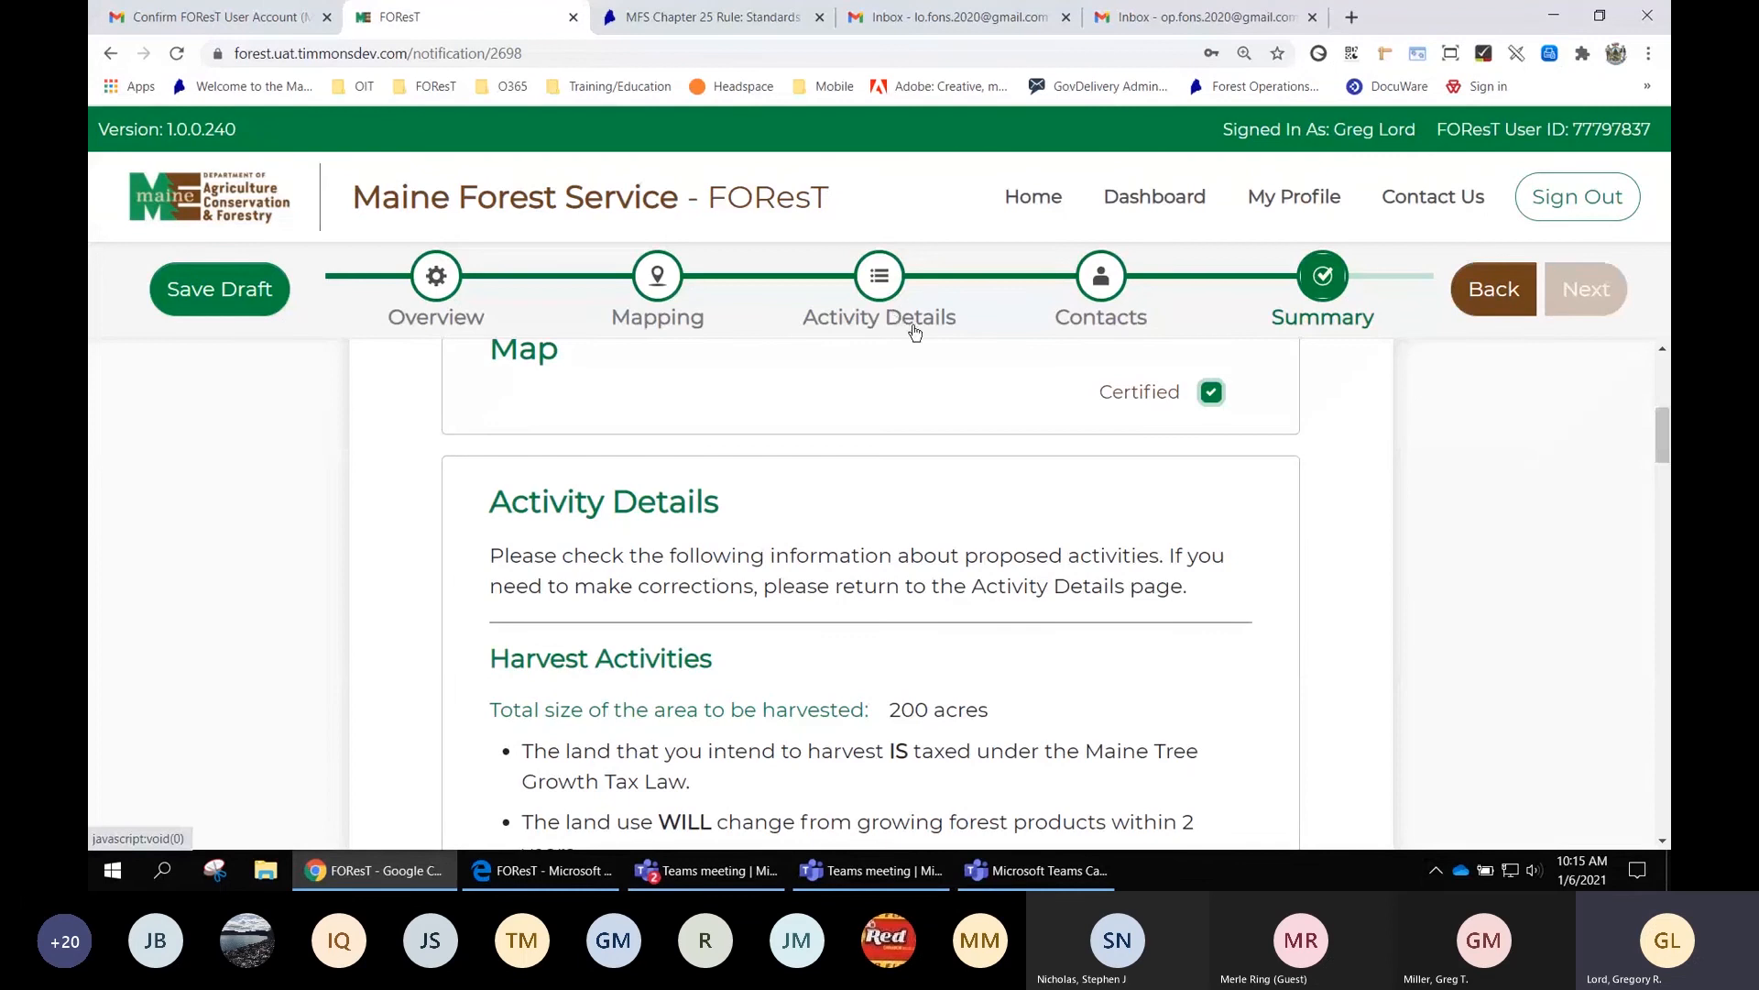
pyautogui.scroll(-1, 1028, 574)
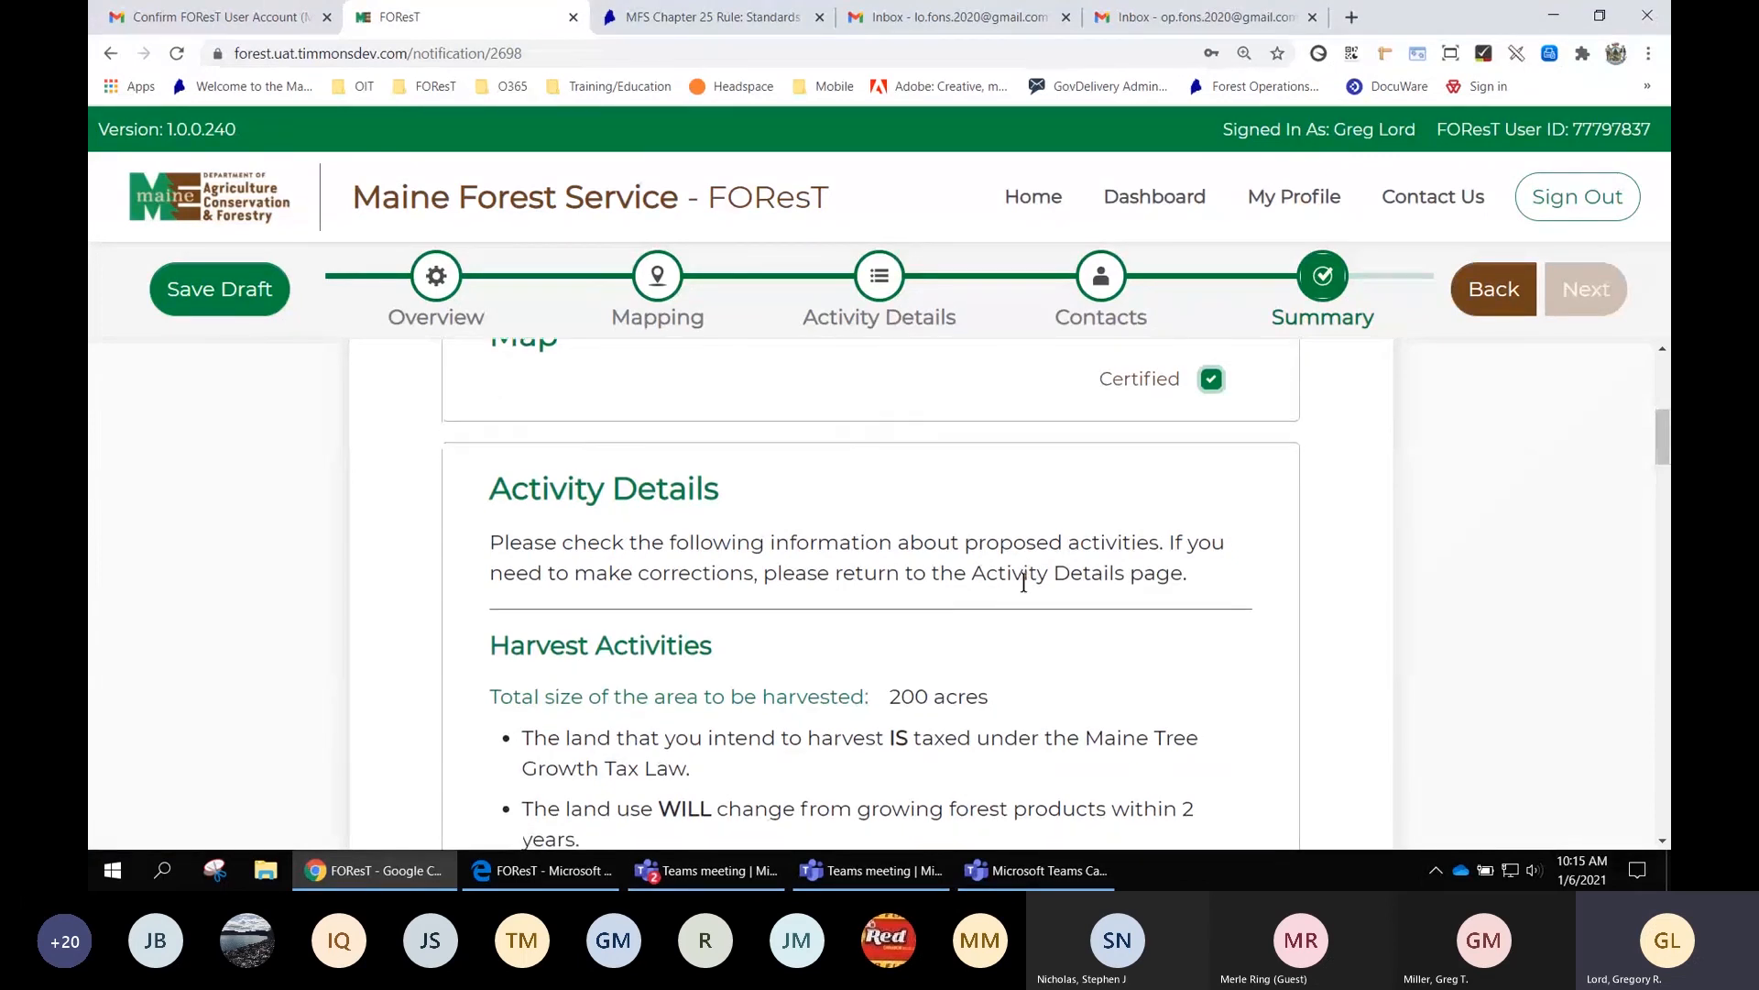
pyautogui.scroll(-2, 773, 591)
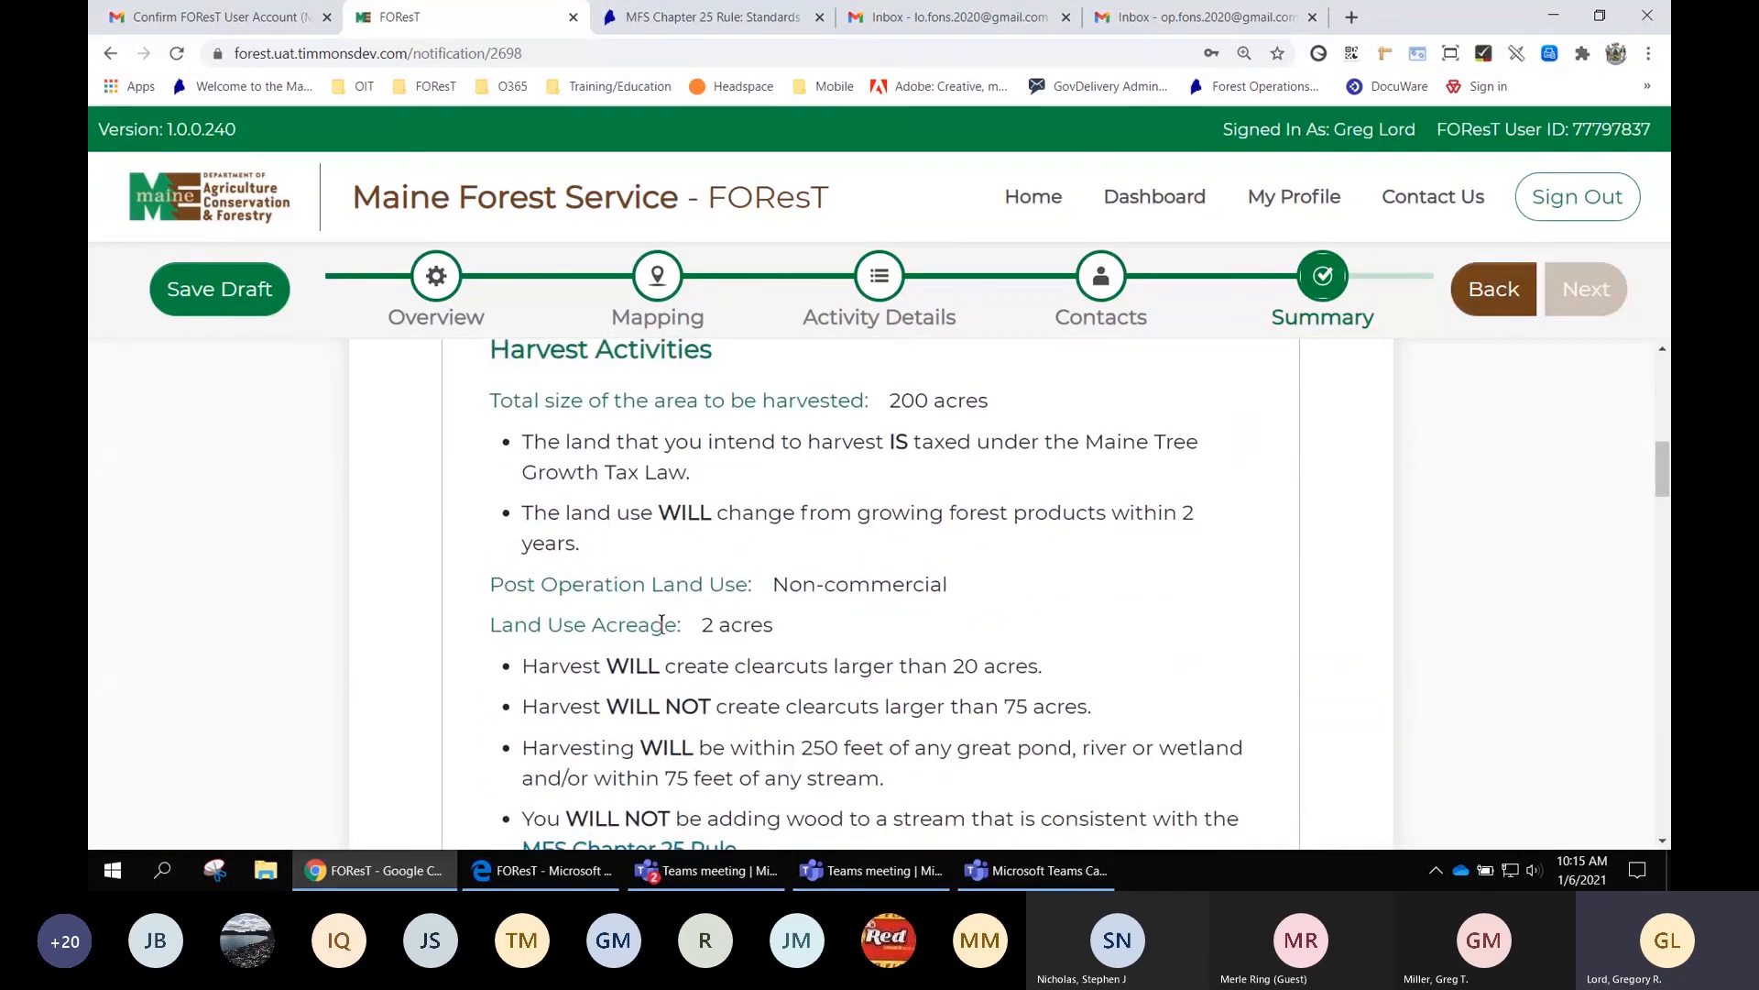
pyautogui.scroll(-2, 929, 669)
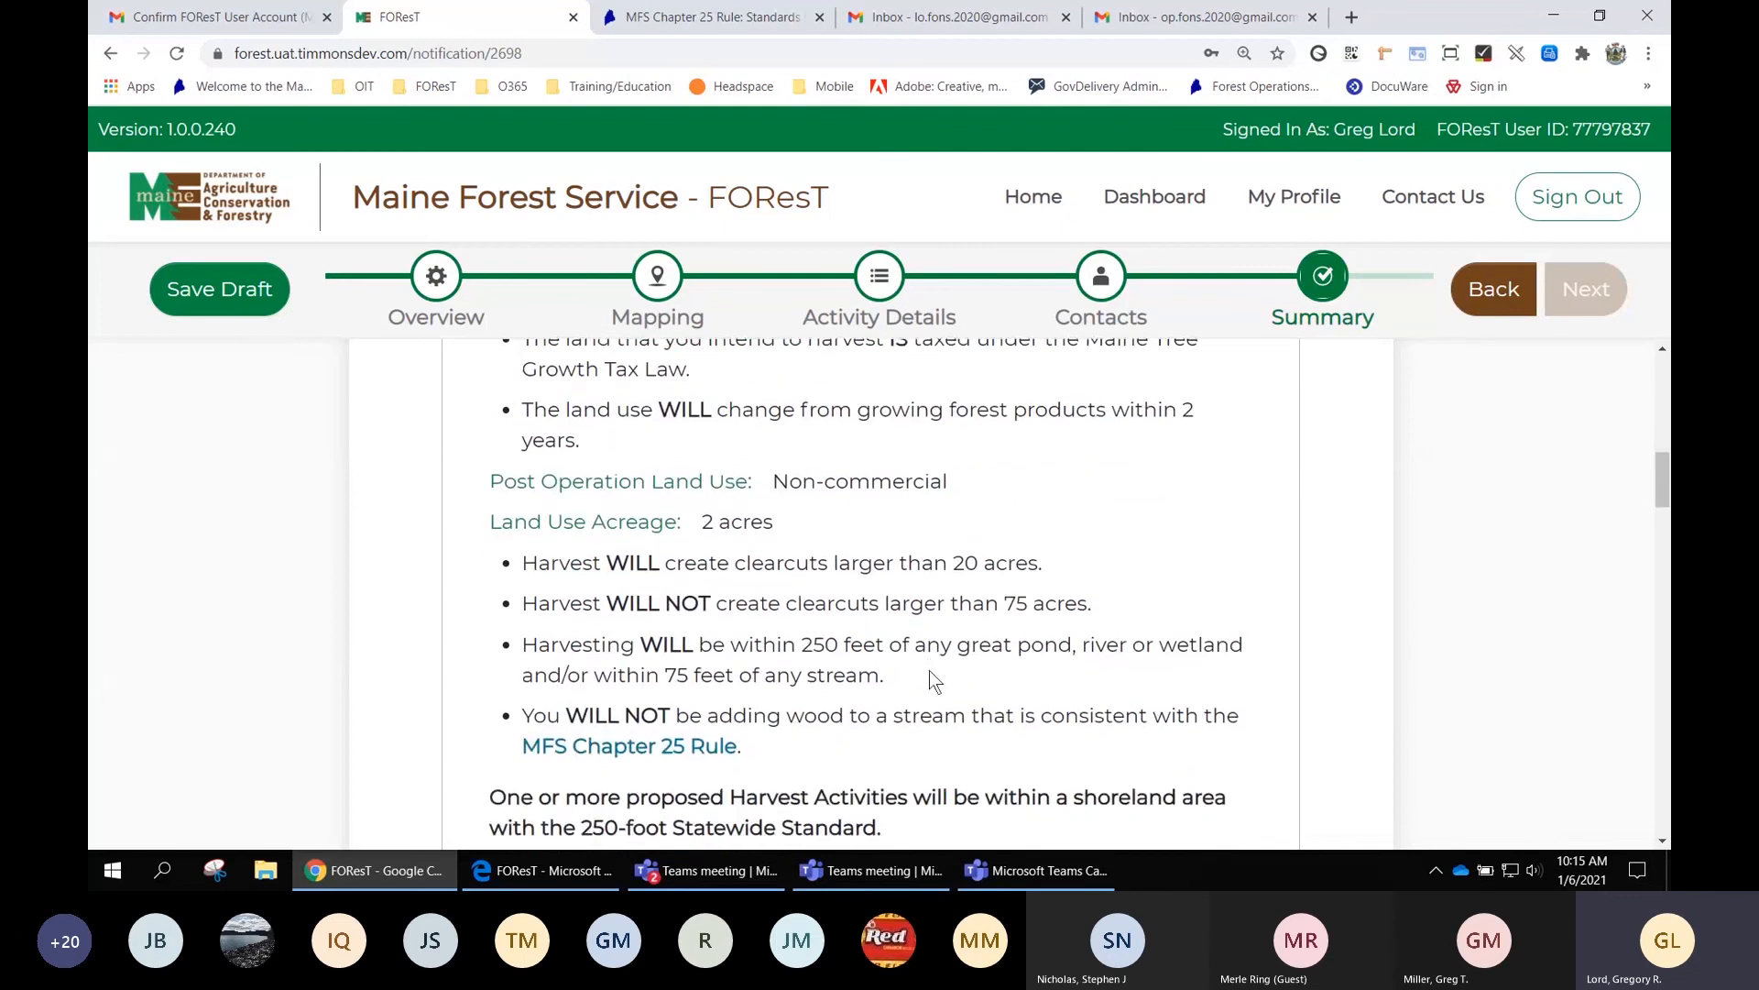
pyautogui.scroll(-1, 929, 671)
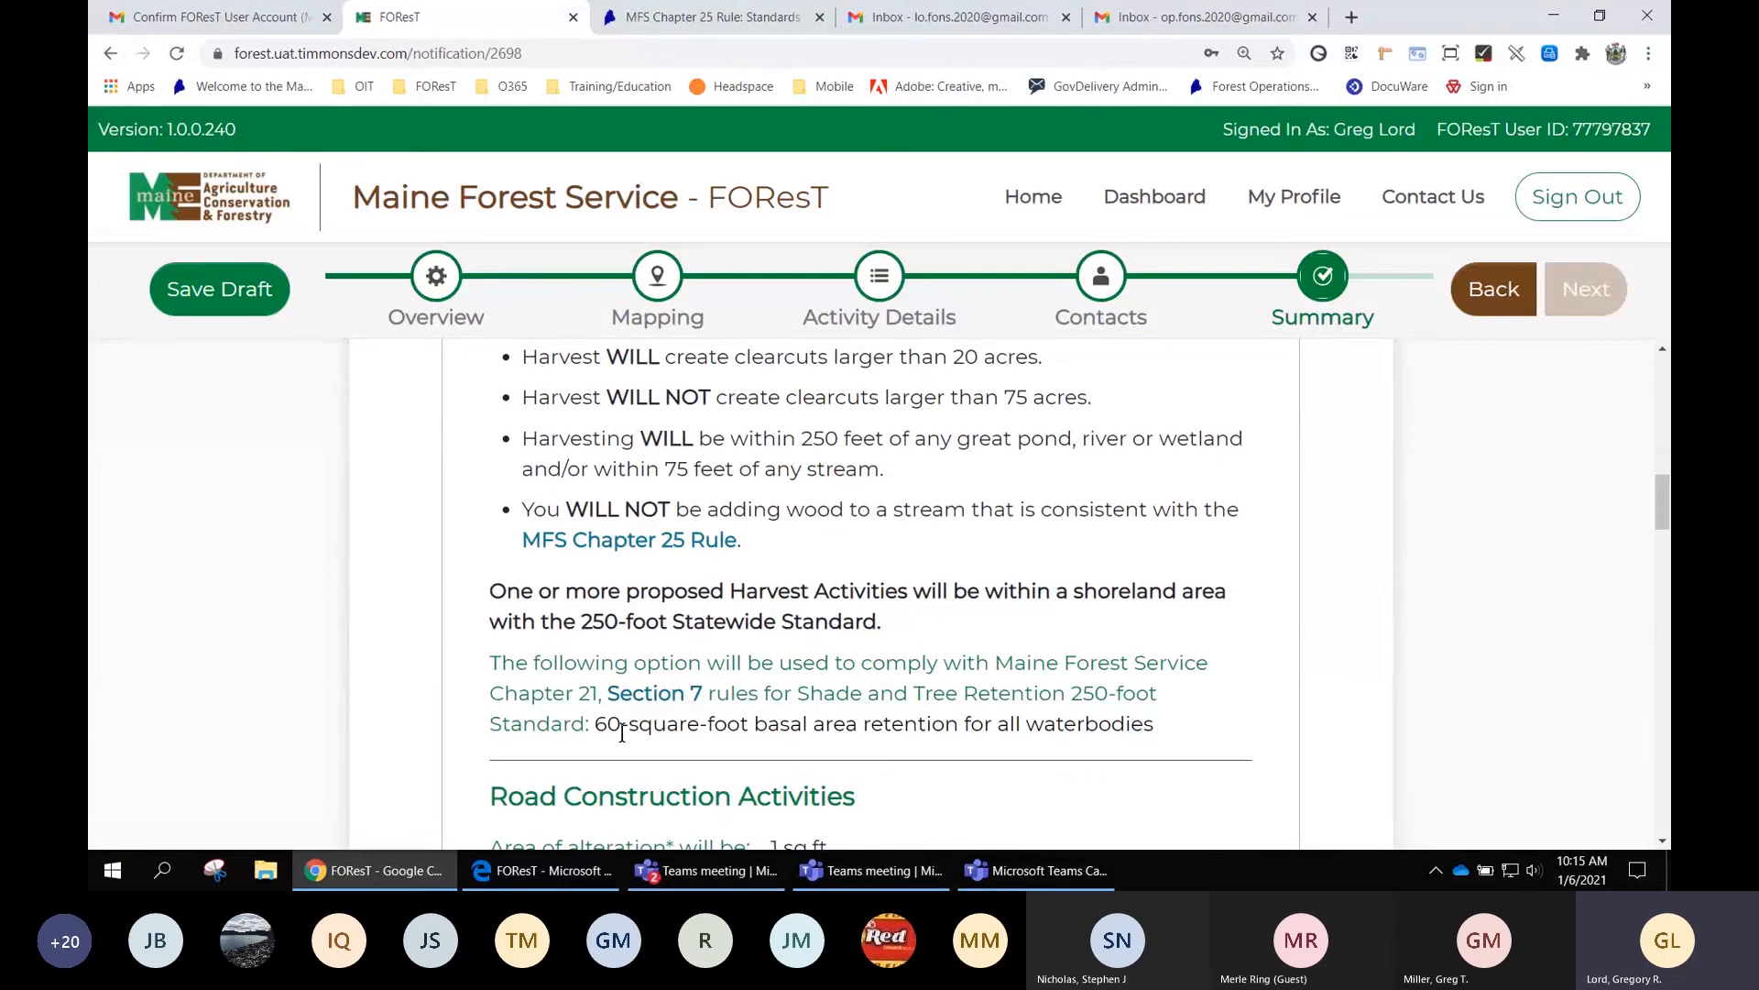
pyautogui.click(659, 697)
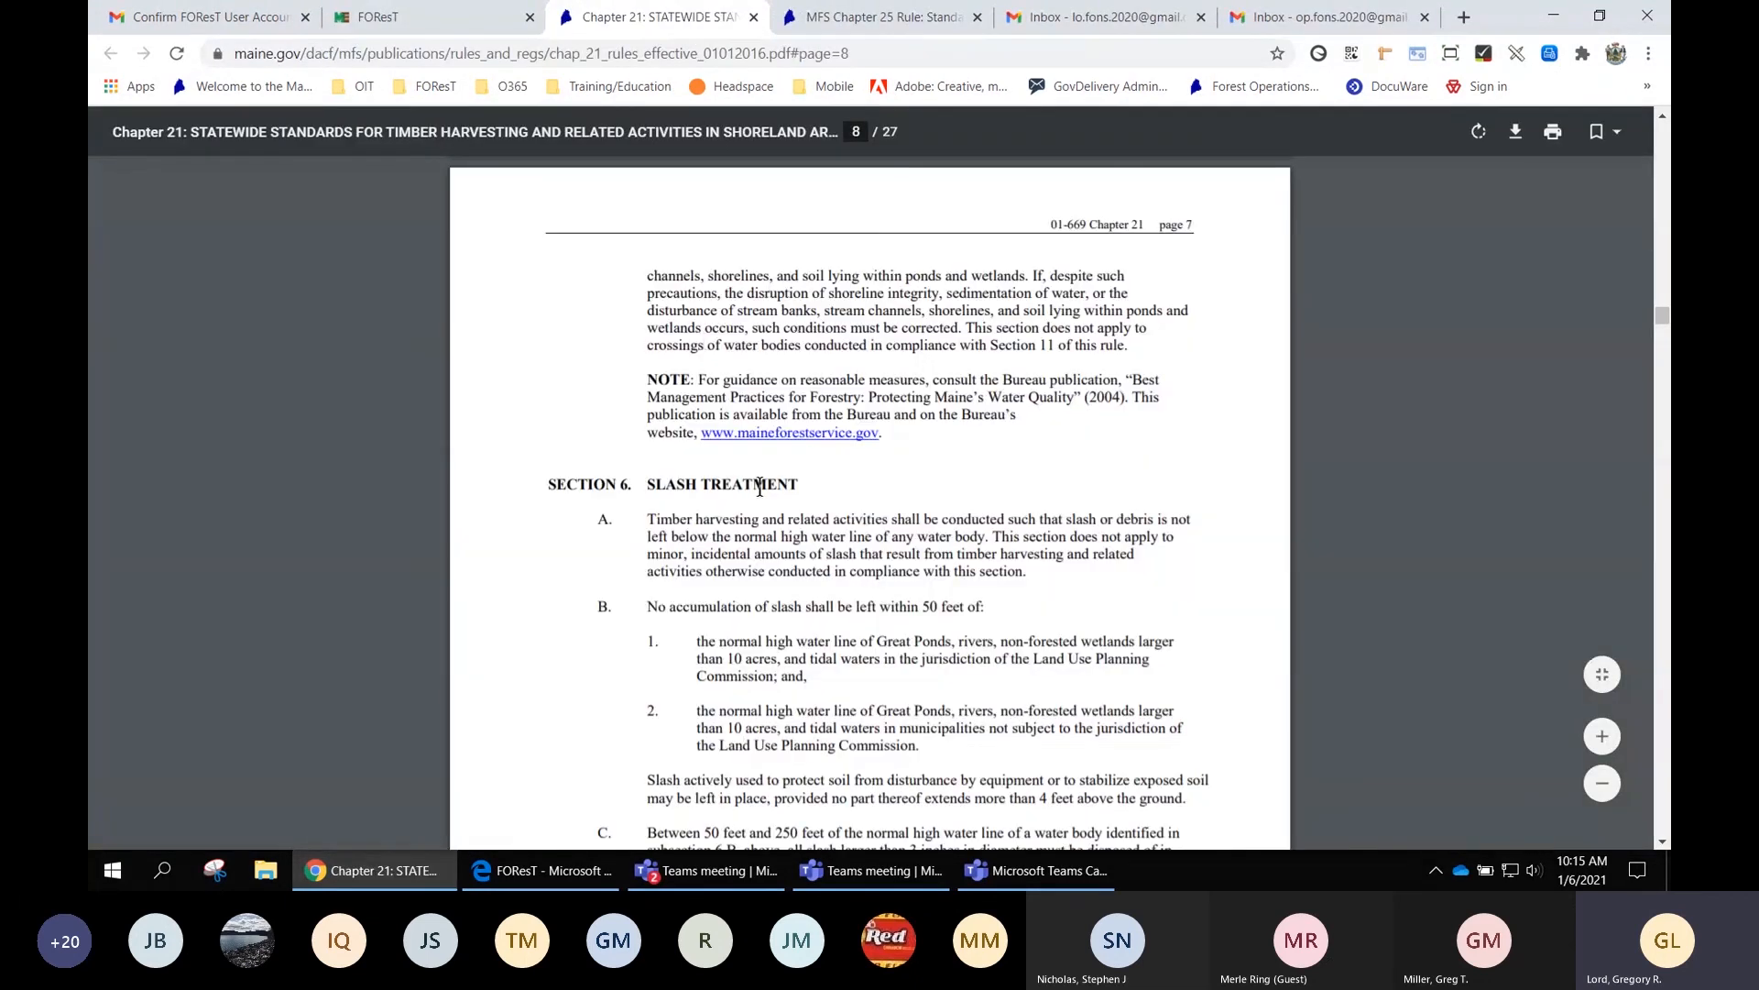
pyautogui.click(410, 16)
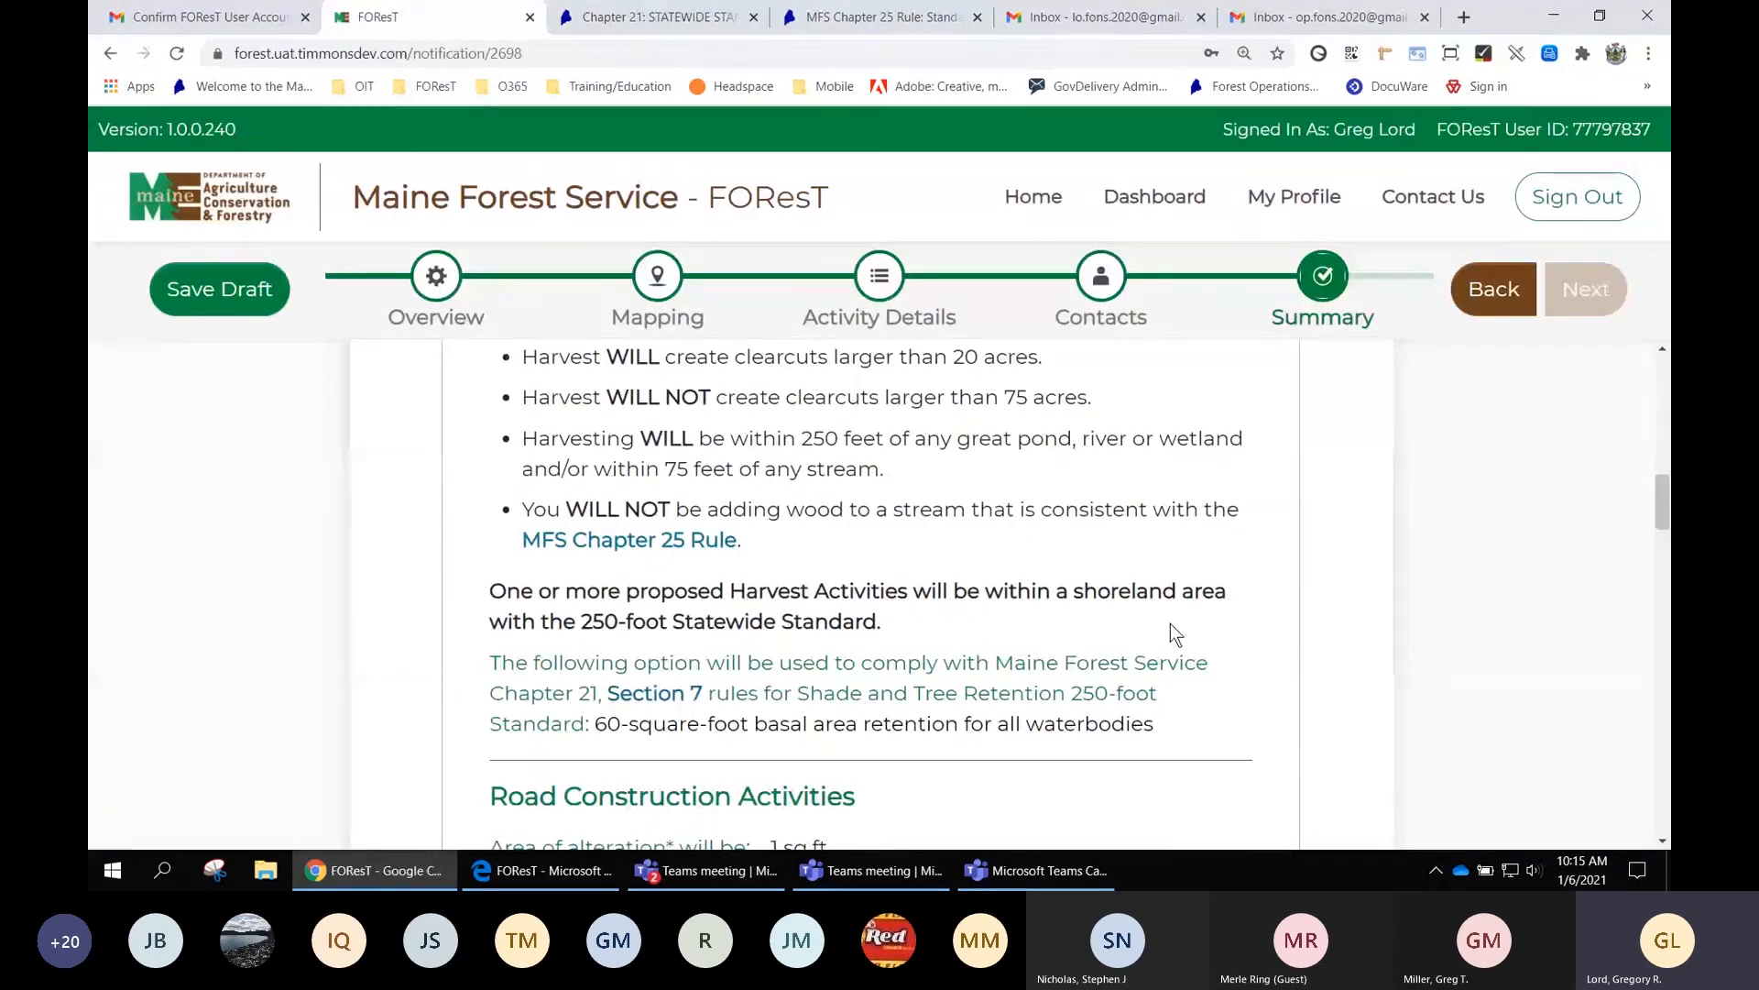
pyautogui.scroll(-3, 1182, 656)
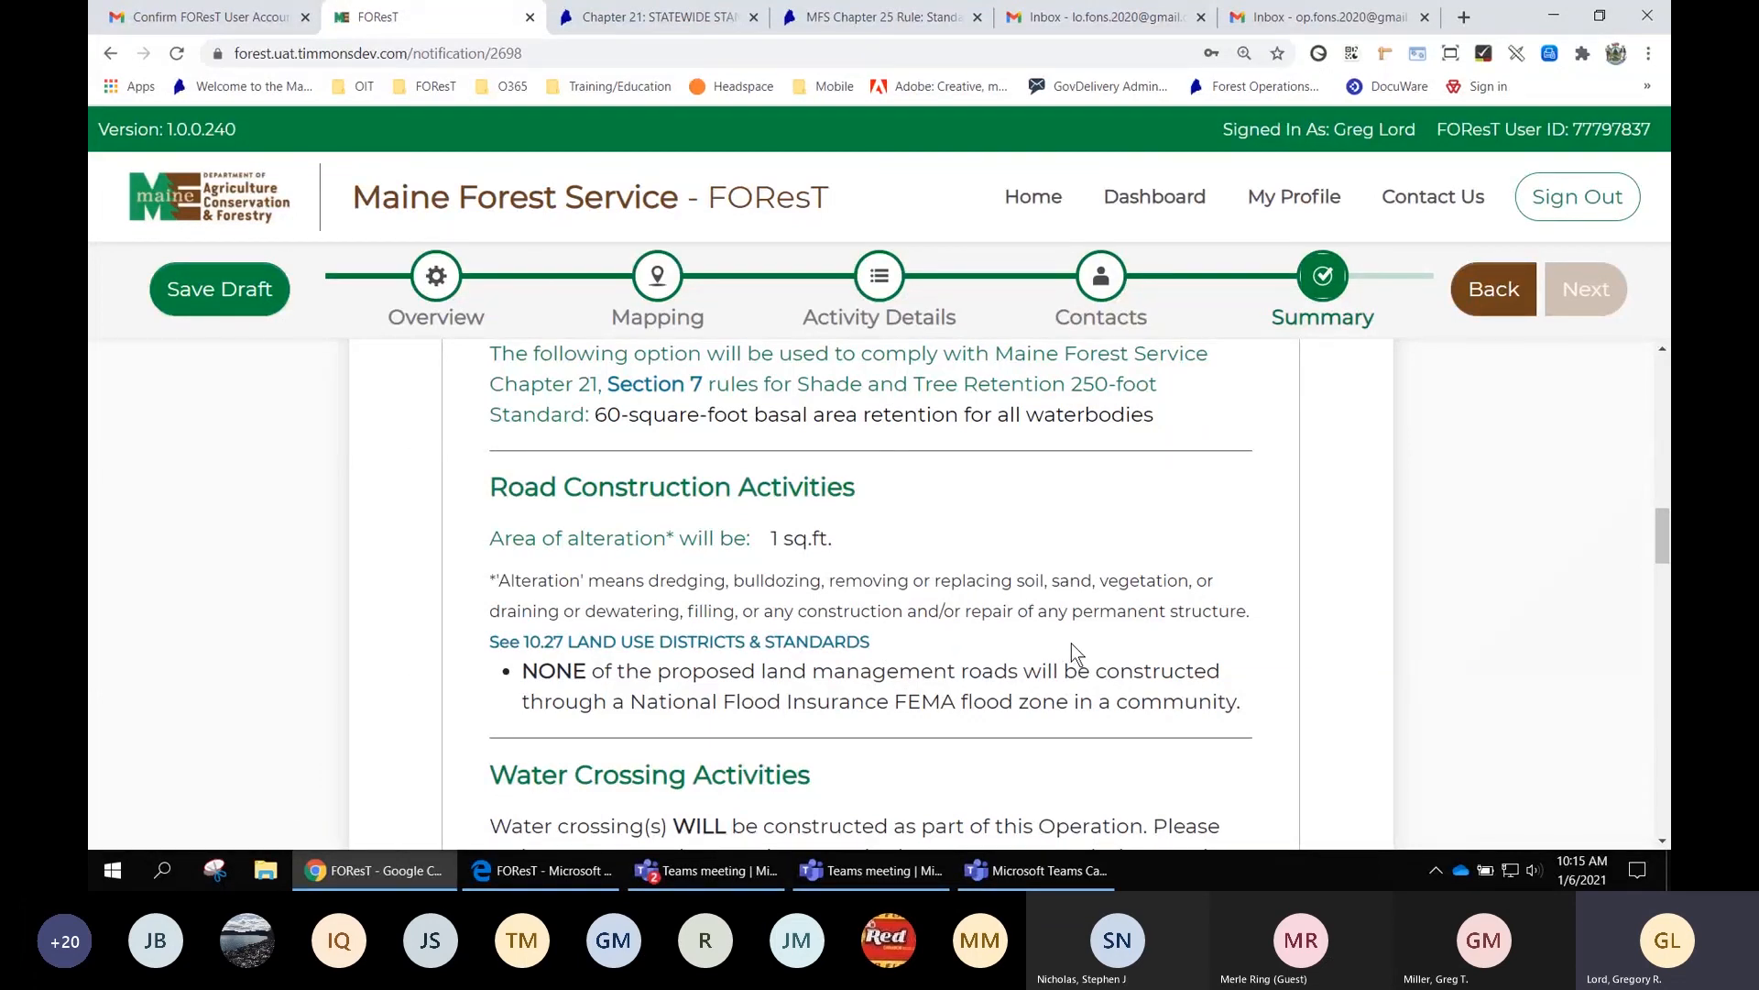
pyautogui.scroll(-1, 1070, 643)
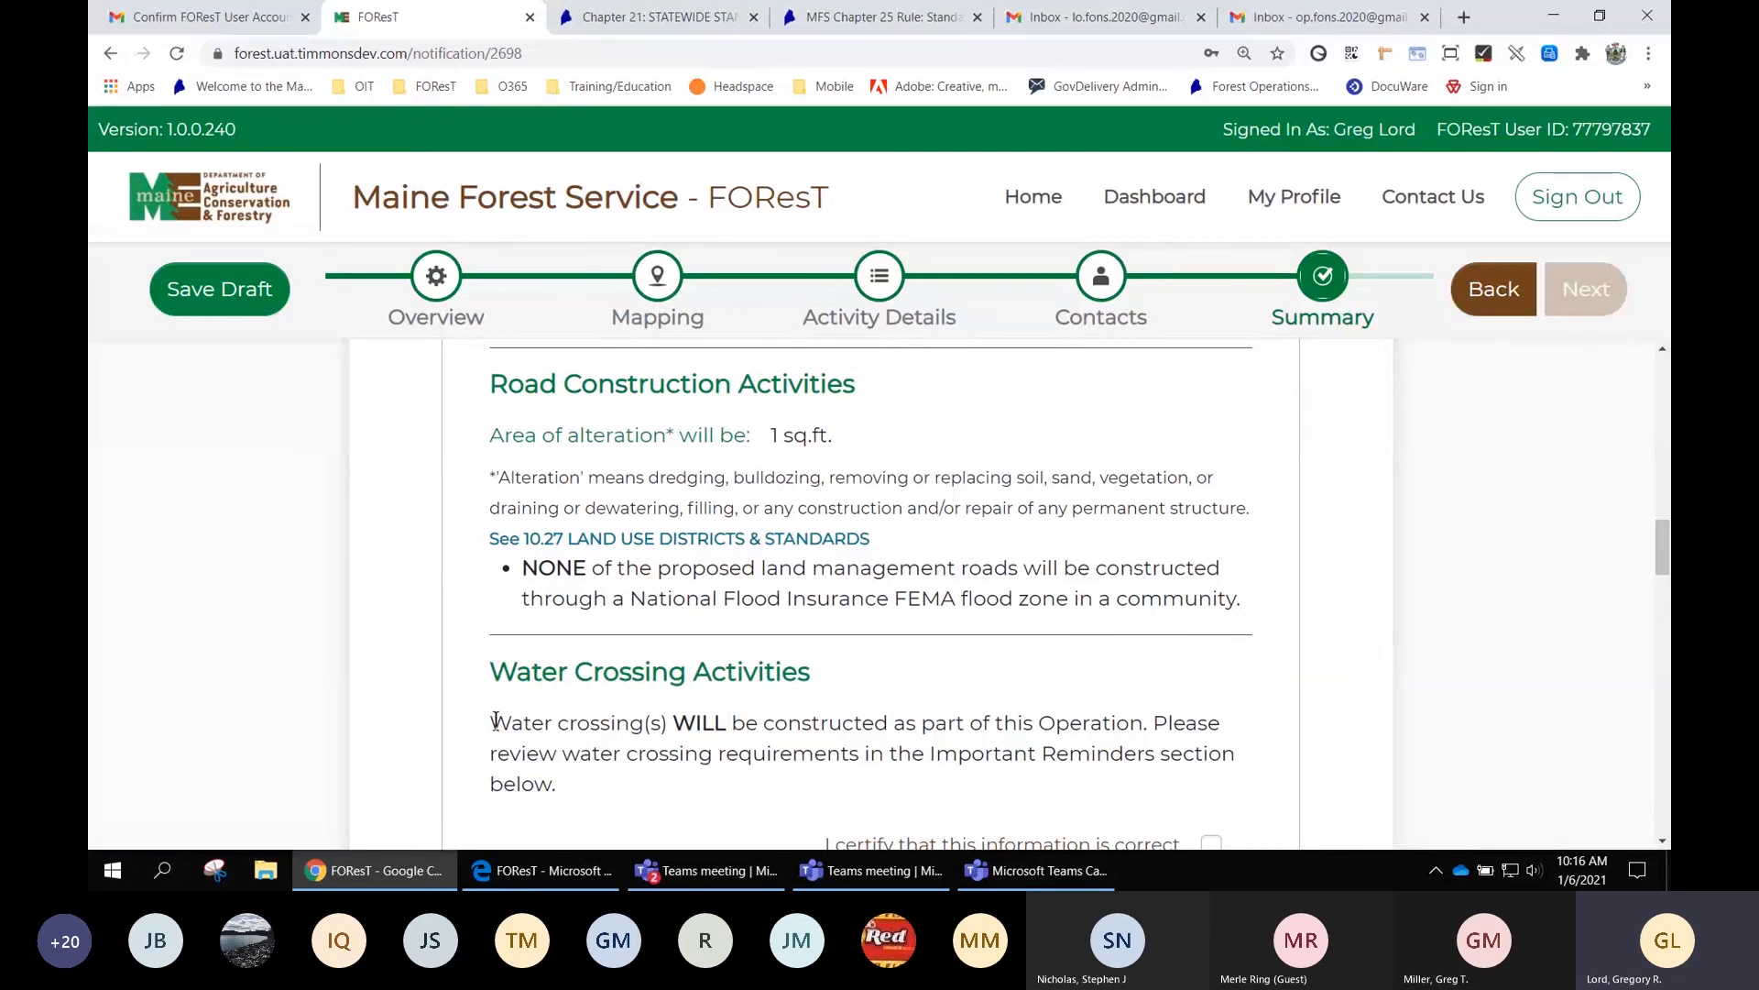
pyautogui.scroll(-1, 494, 719)
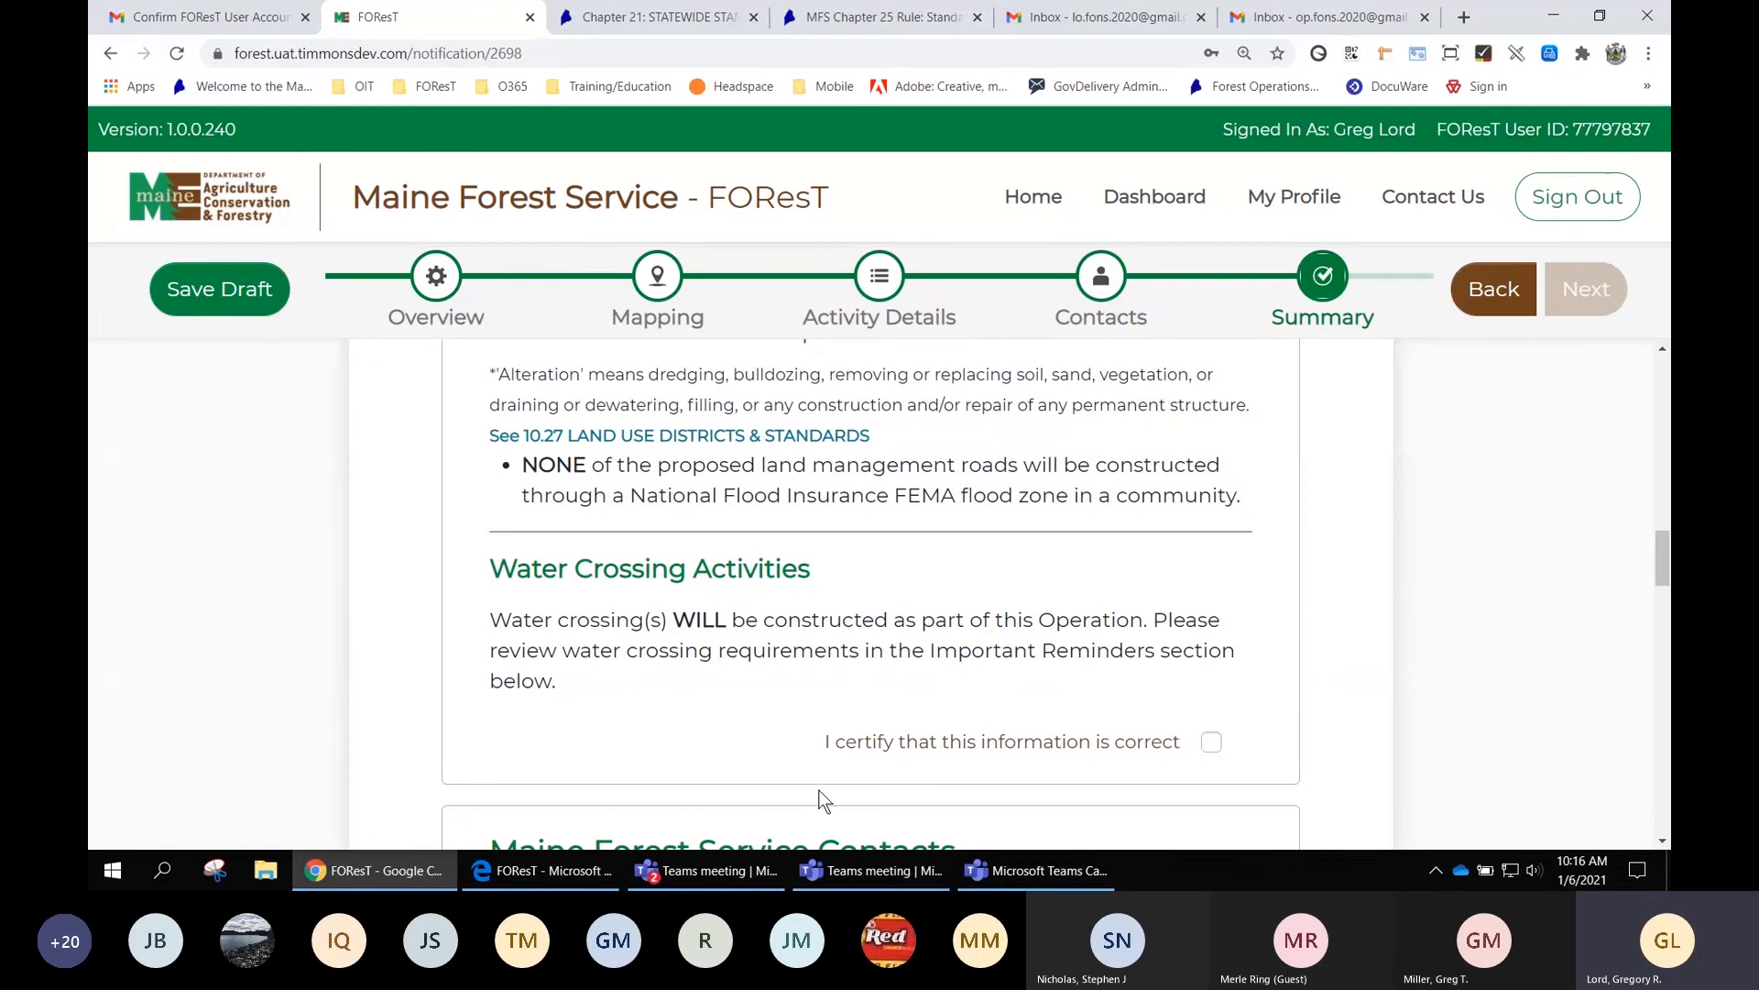
pyautogui.scroll(3, 915, 689)
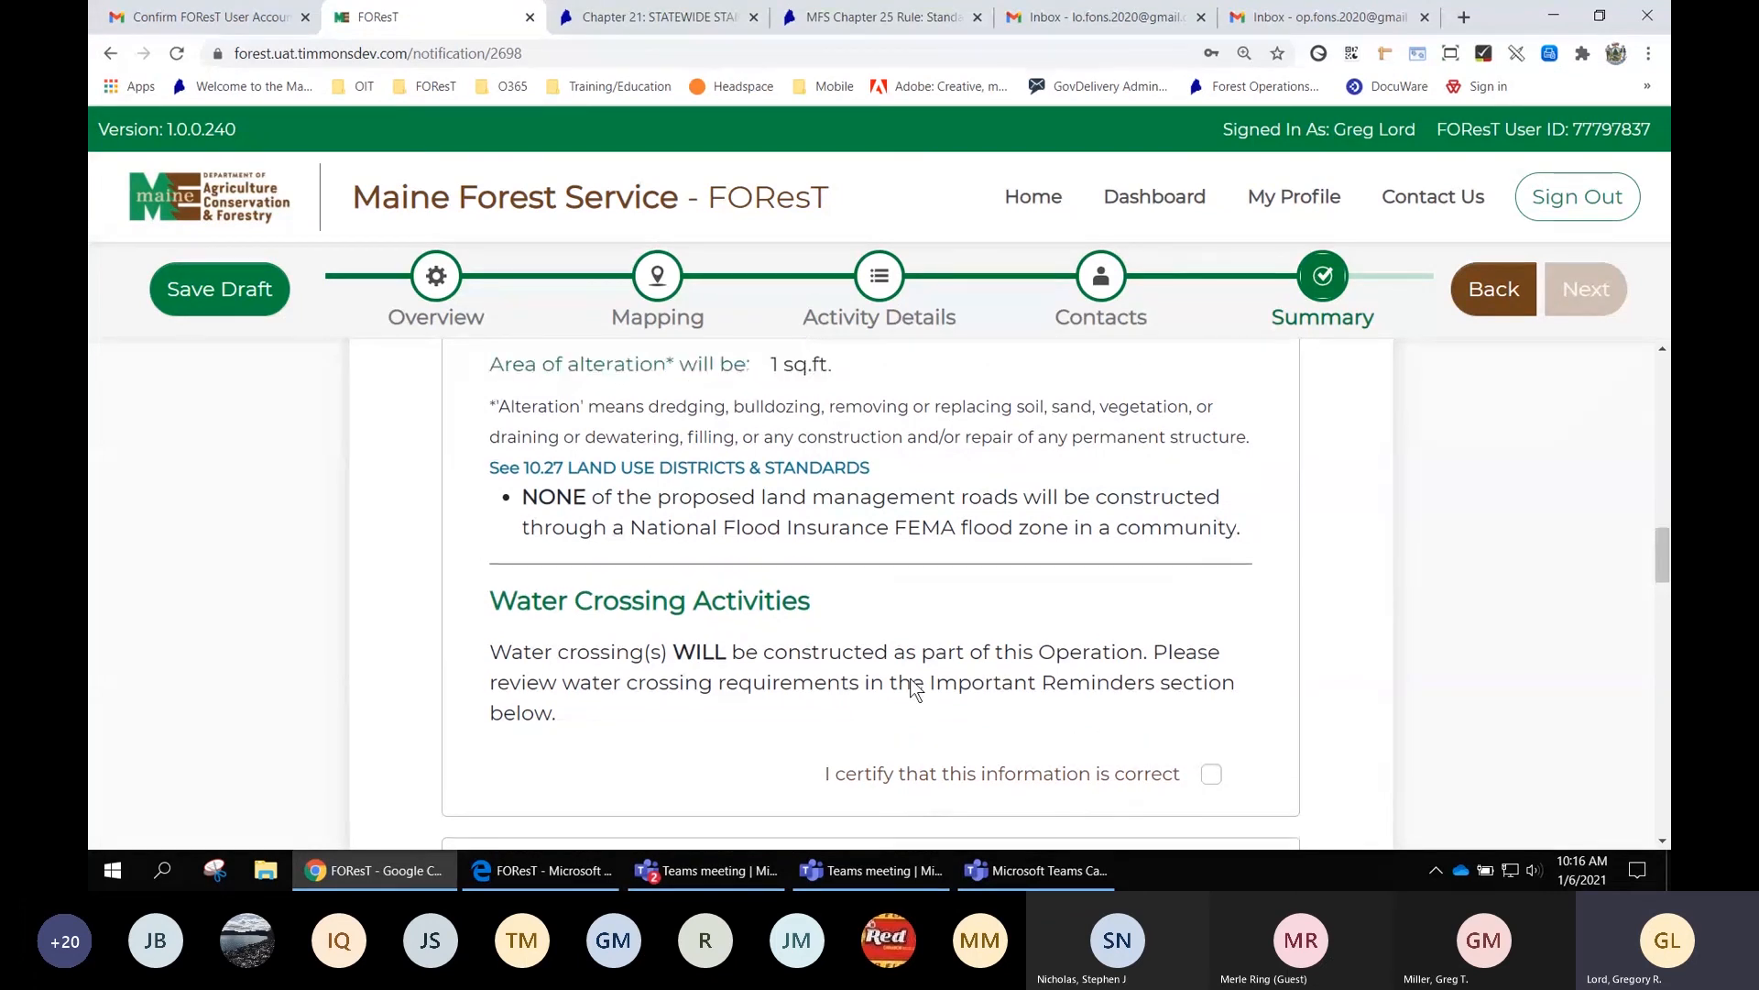
pyautogui.scroll(-3, 915, 689)
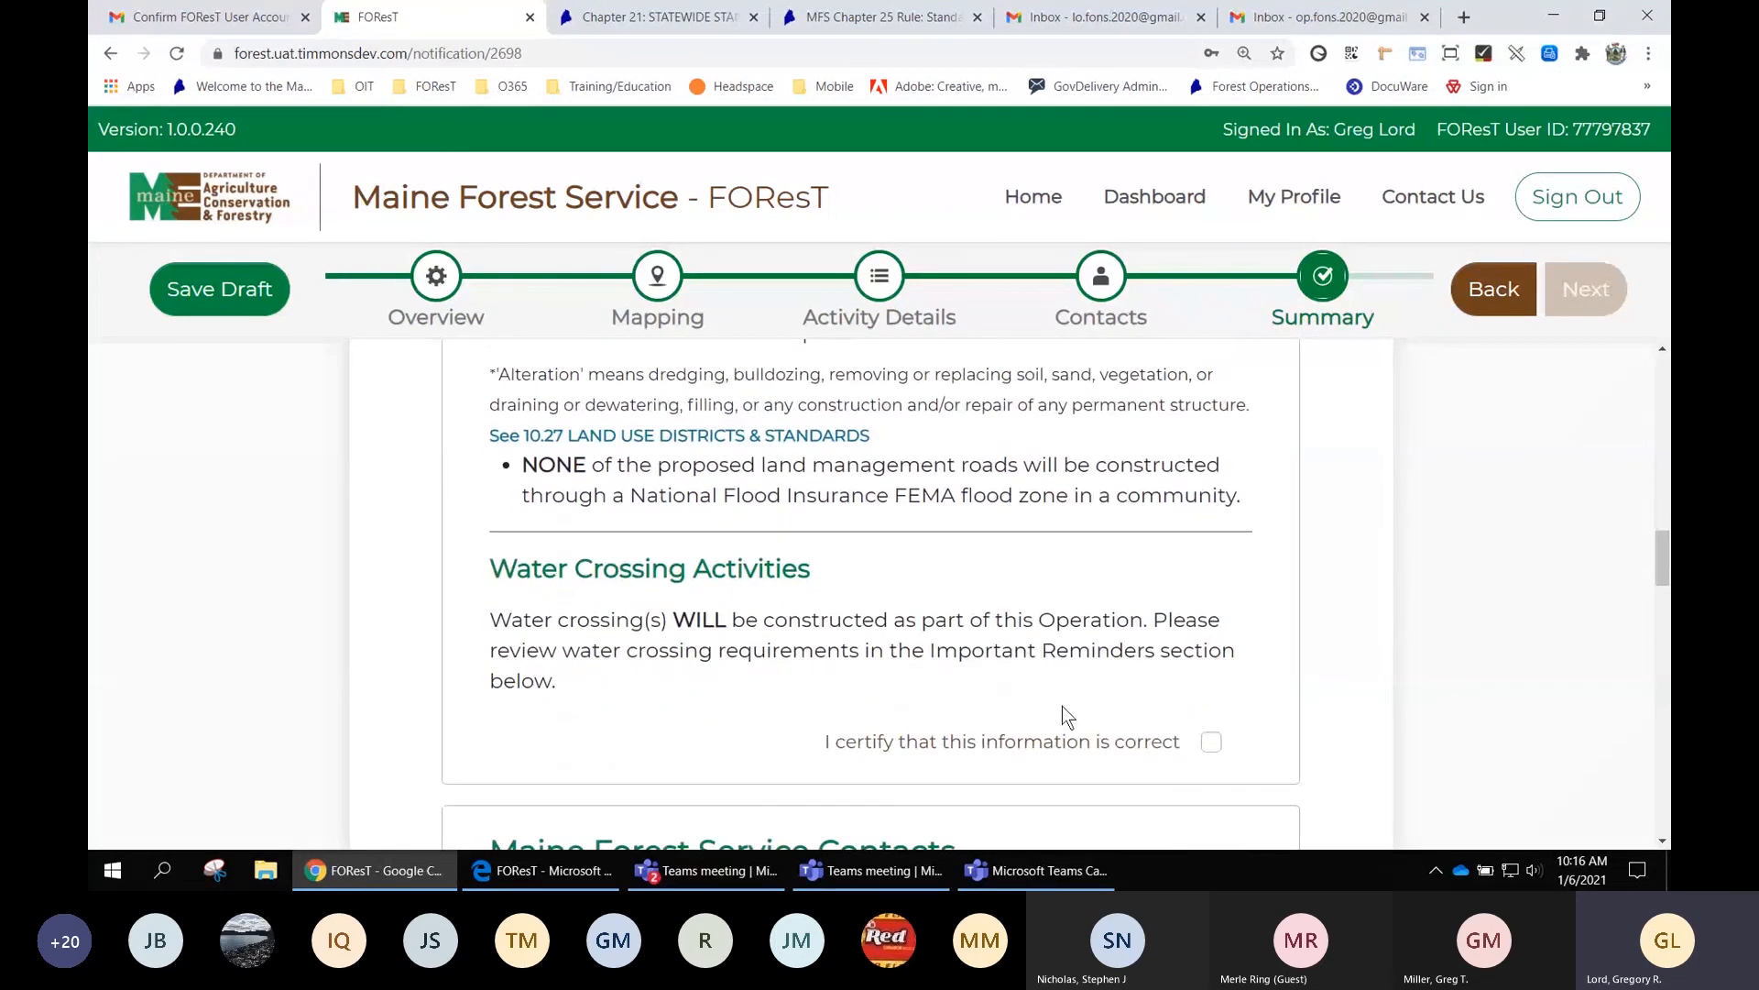
# Certify the Activity Details section as correct
pyautogui.click(1211, 742)
pyautogui.scroll(-10, 1212, 749)
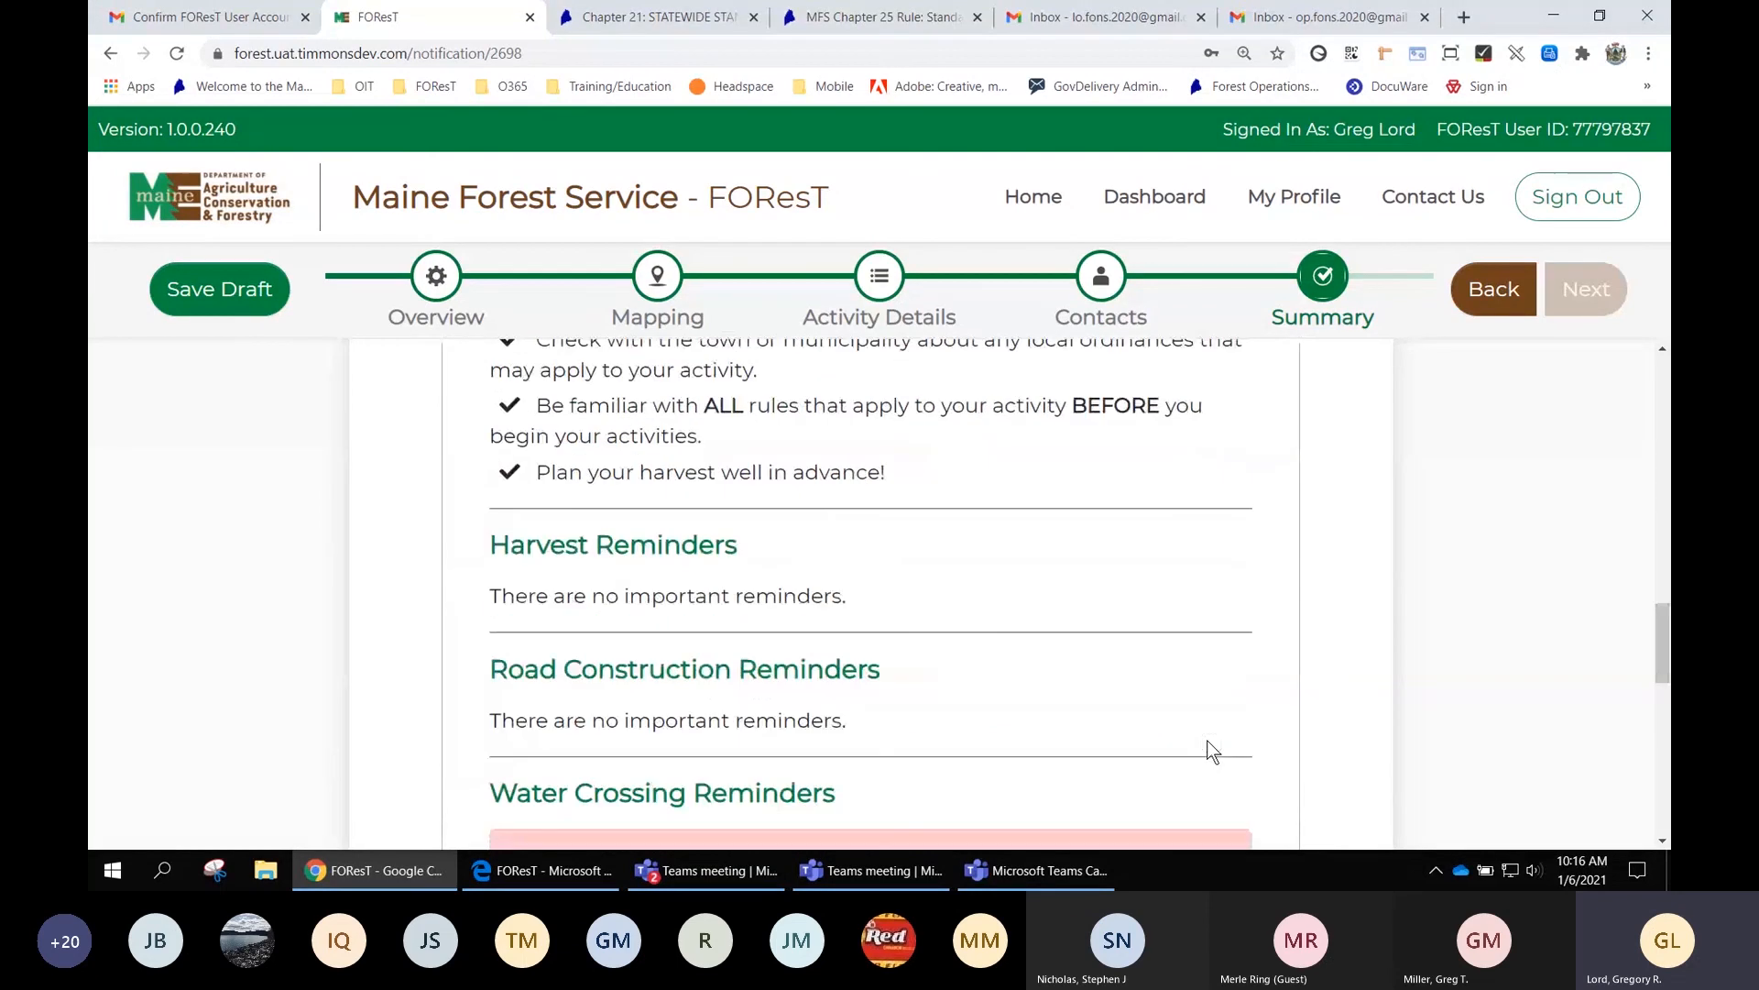
pyautogui.scroll(4, 1213, 749)
pyautogui.scroll(5, 1211, 749)
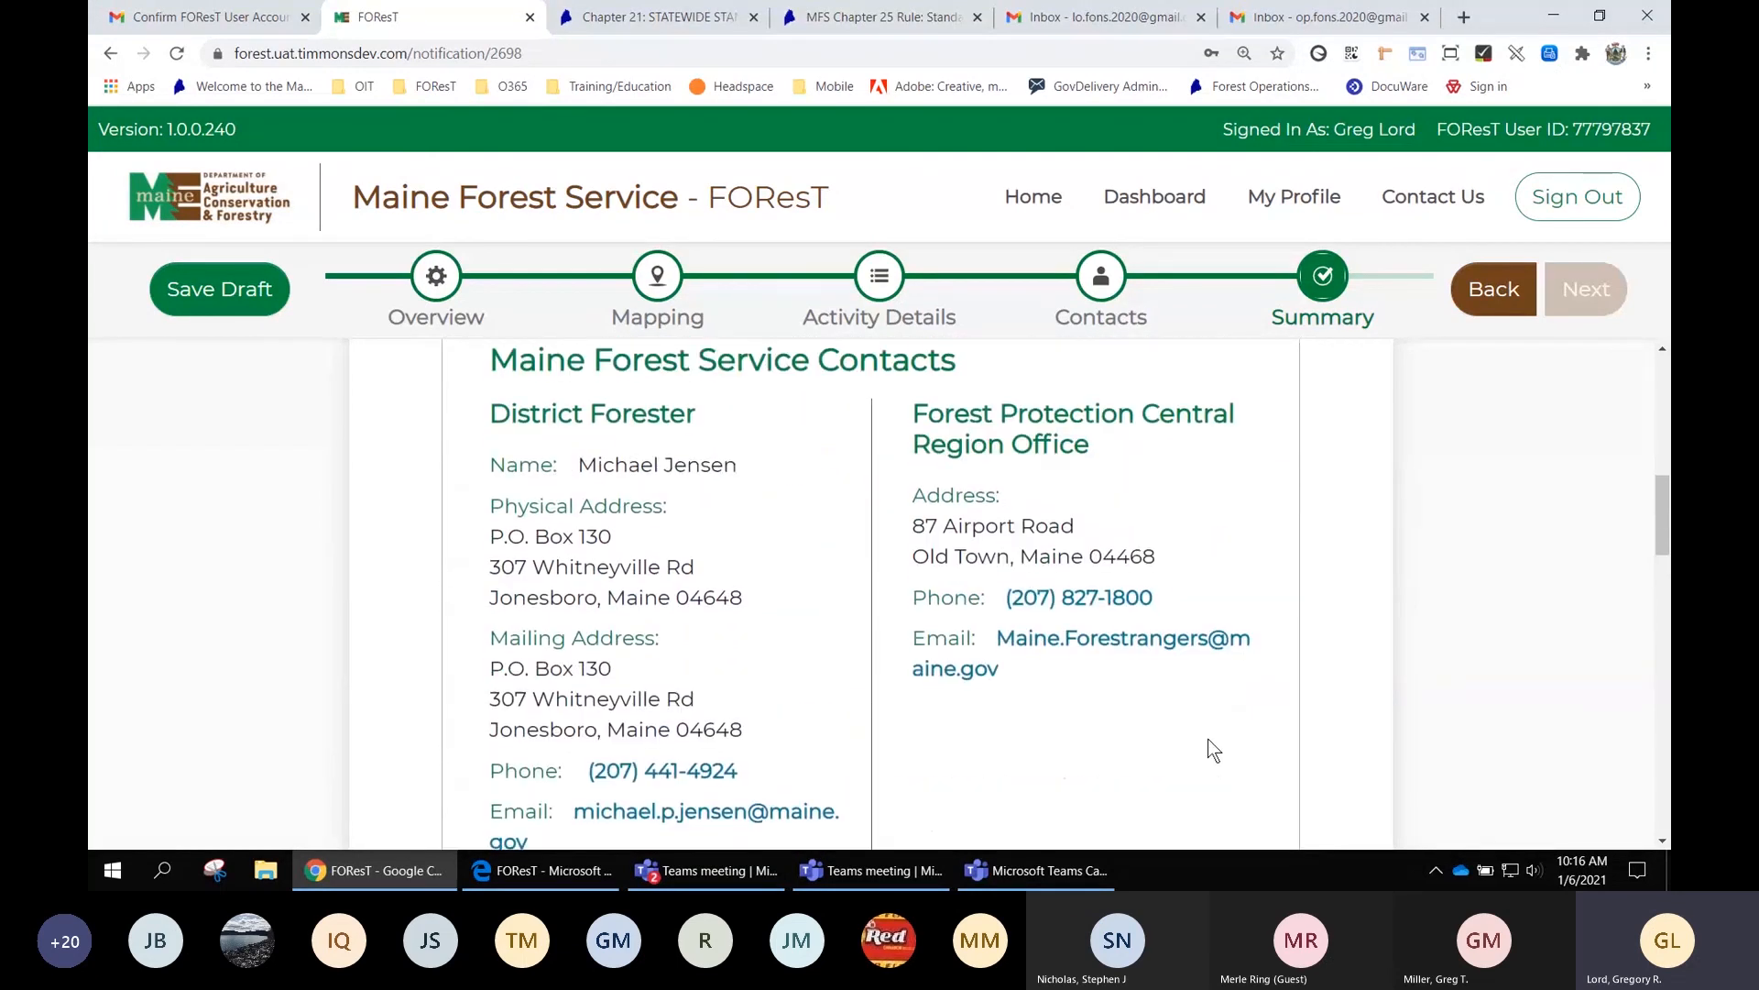
pyautogui.scroll(2, 1208, 739)
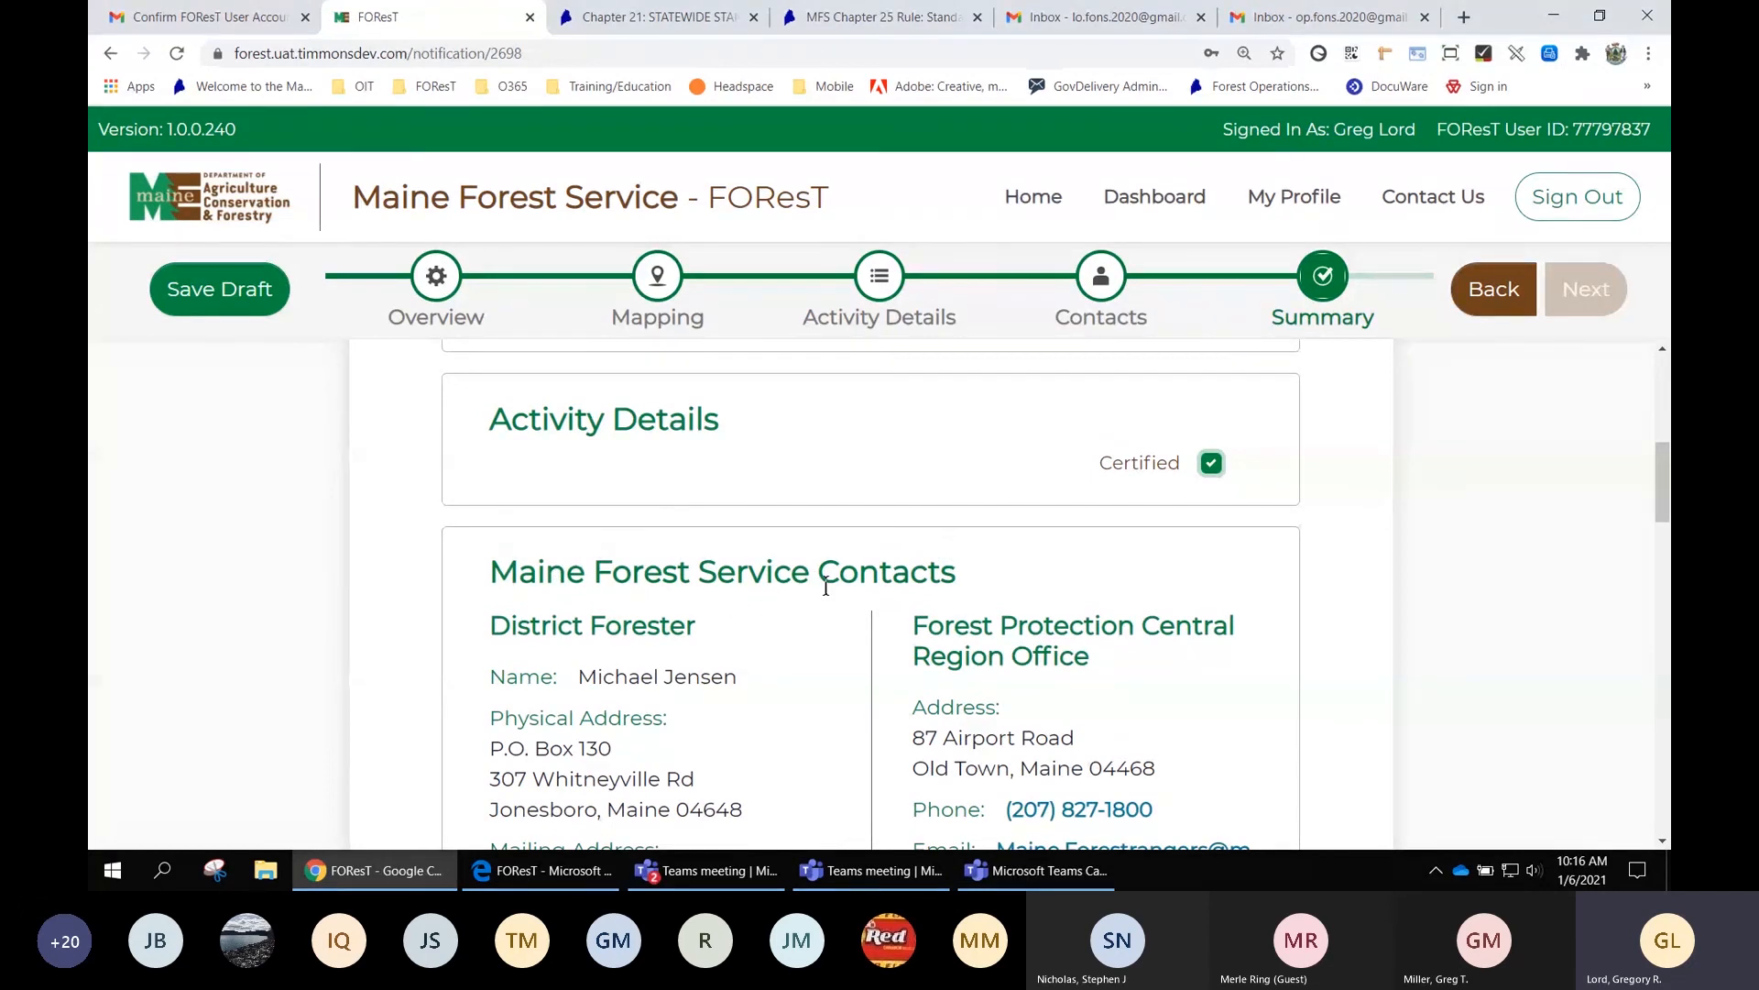
# Certify the Maine Forest Service Contacts section as correct
pyautogui.scroll(-1, 1151, 577)
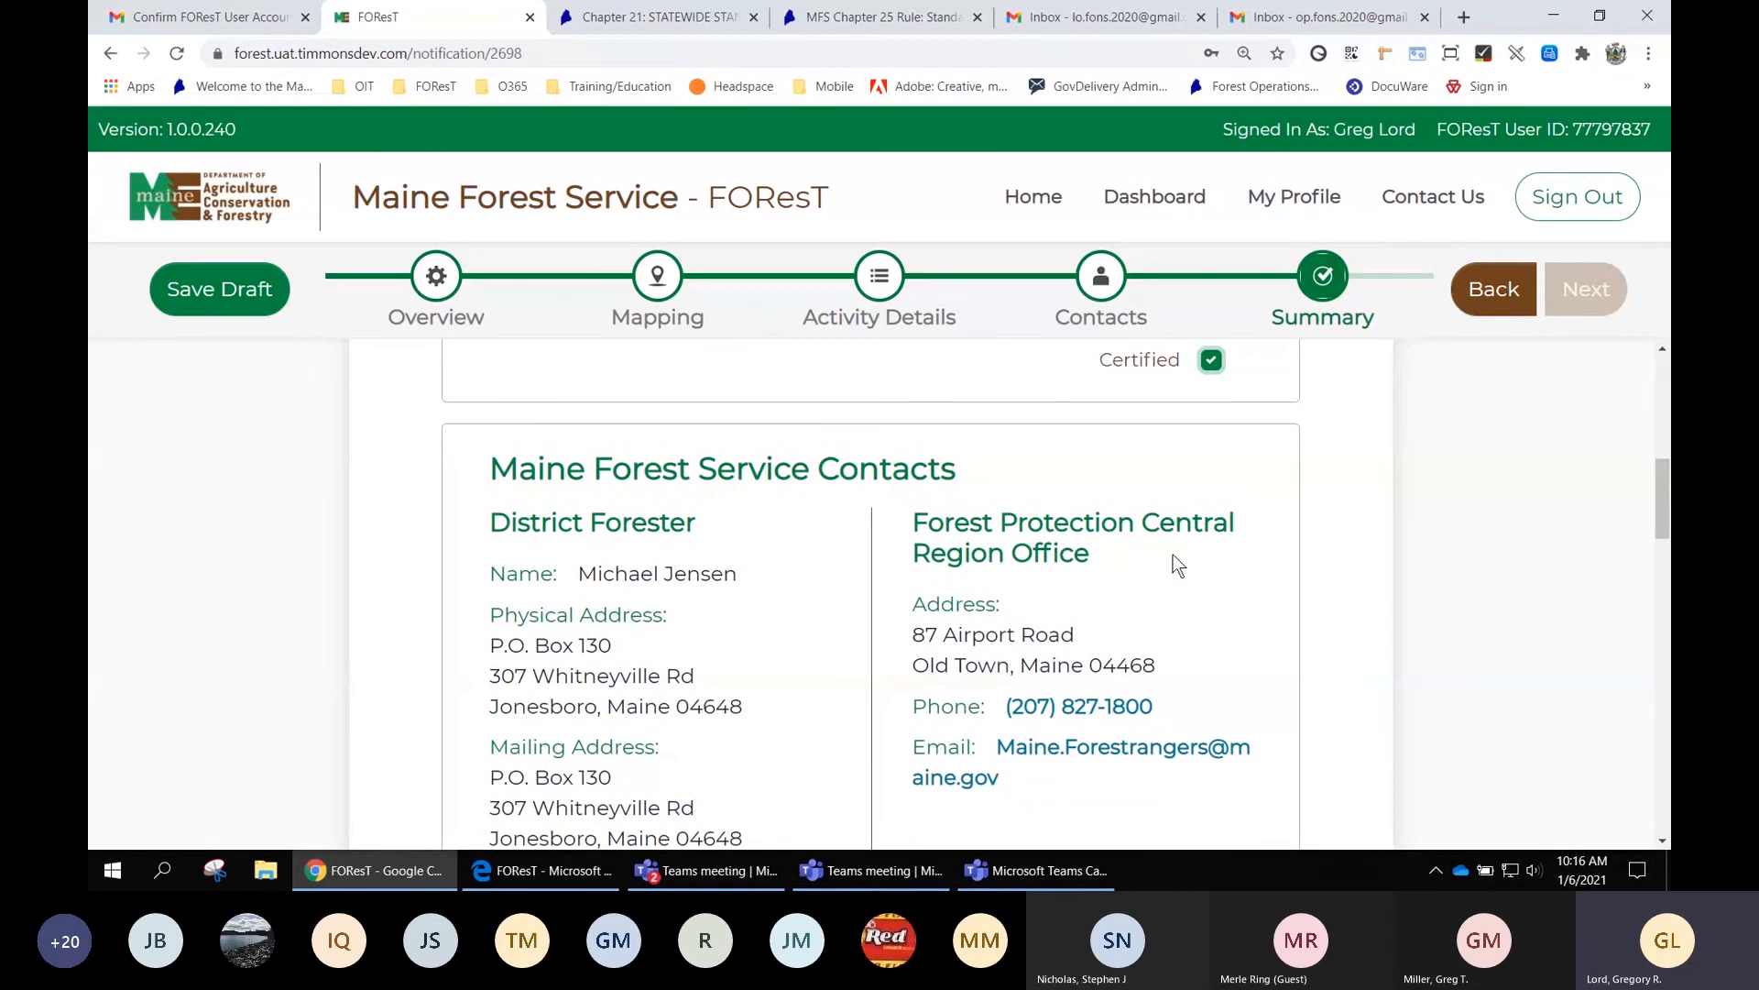
pyautogui.scroll(-1, 1178, 565)
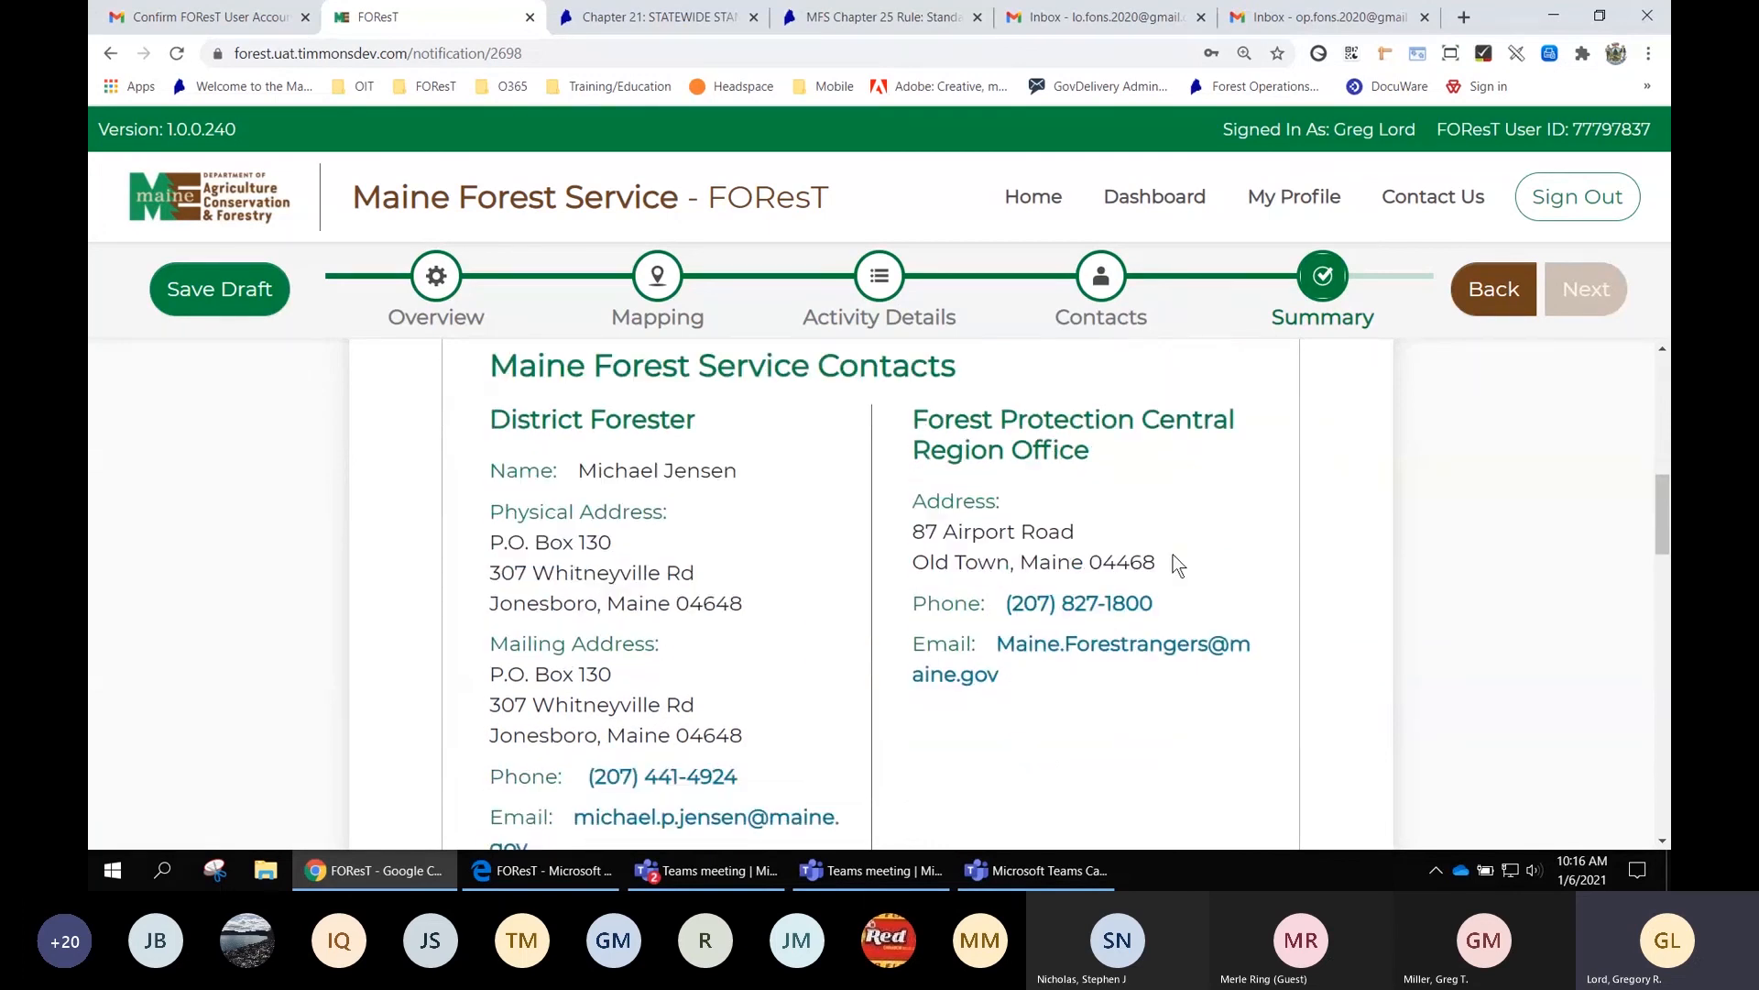
pyautogui.scroll(-1, 1266, 542)
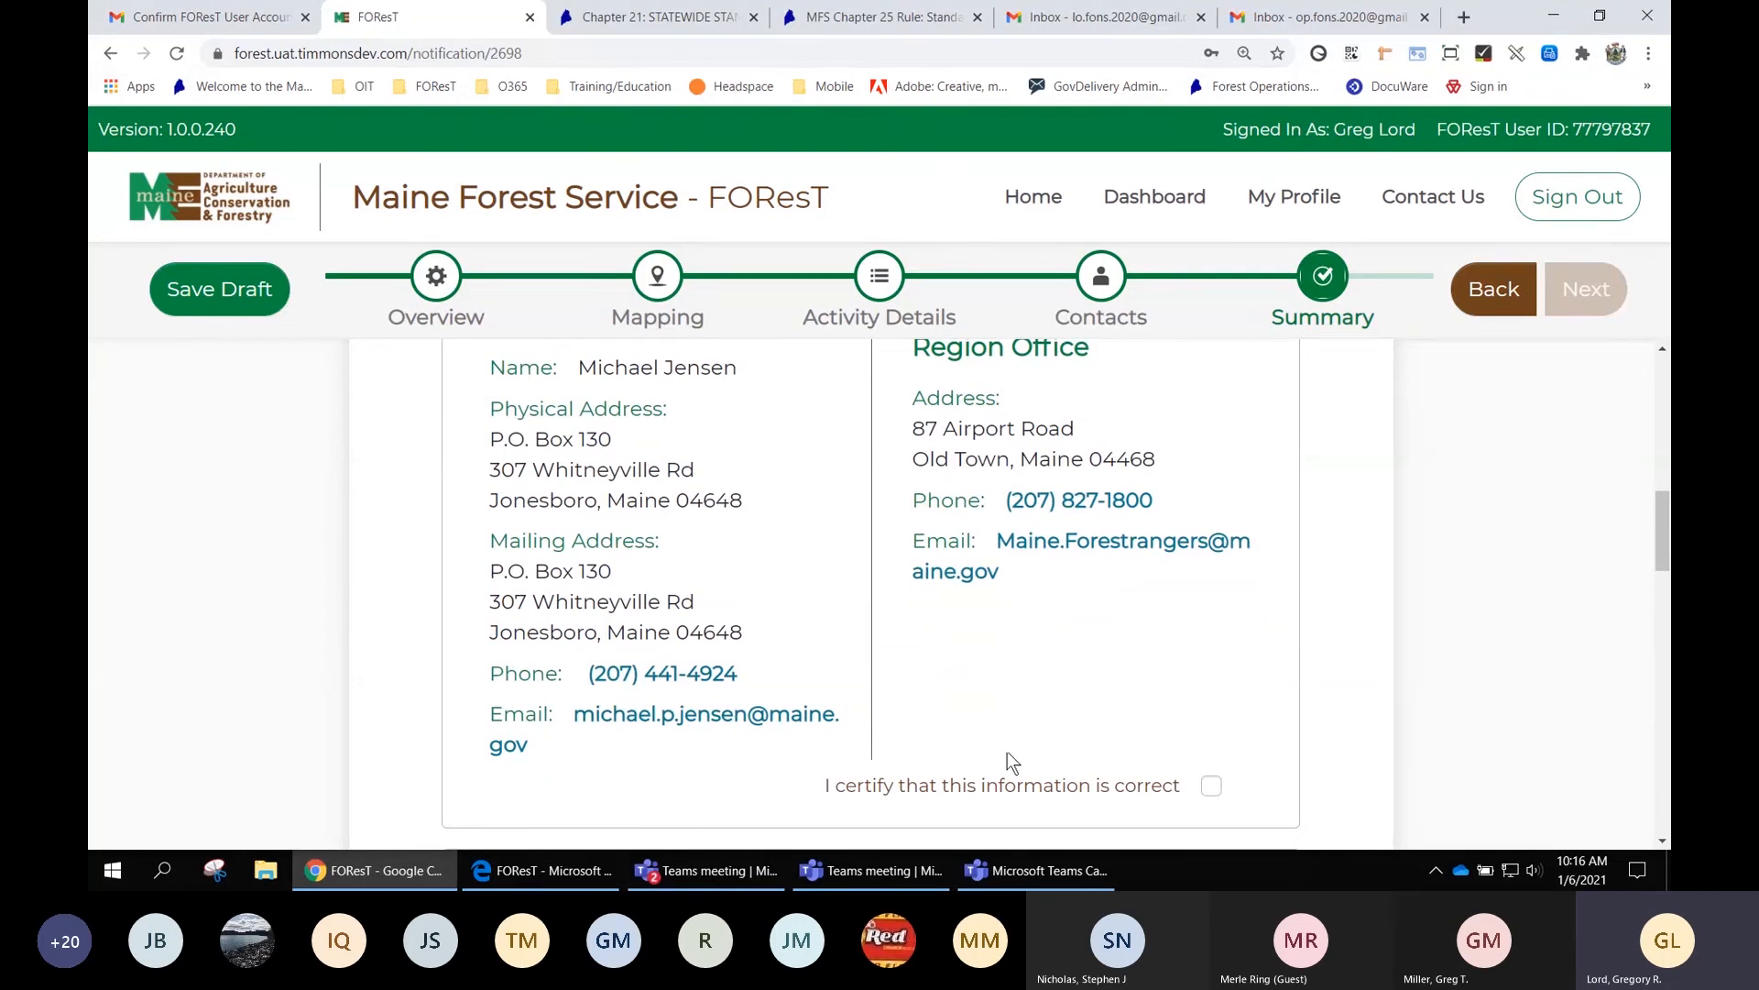
pyautogui.click(1211, 785)
pyautogui.scroll(-5, 1294, 581)
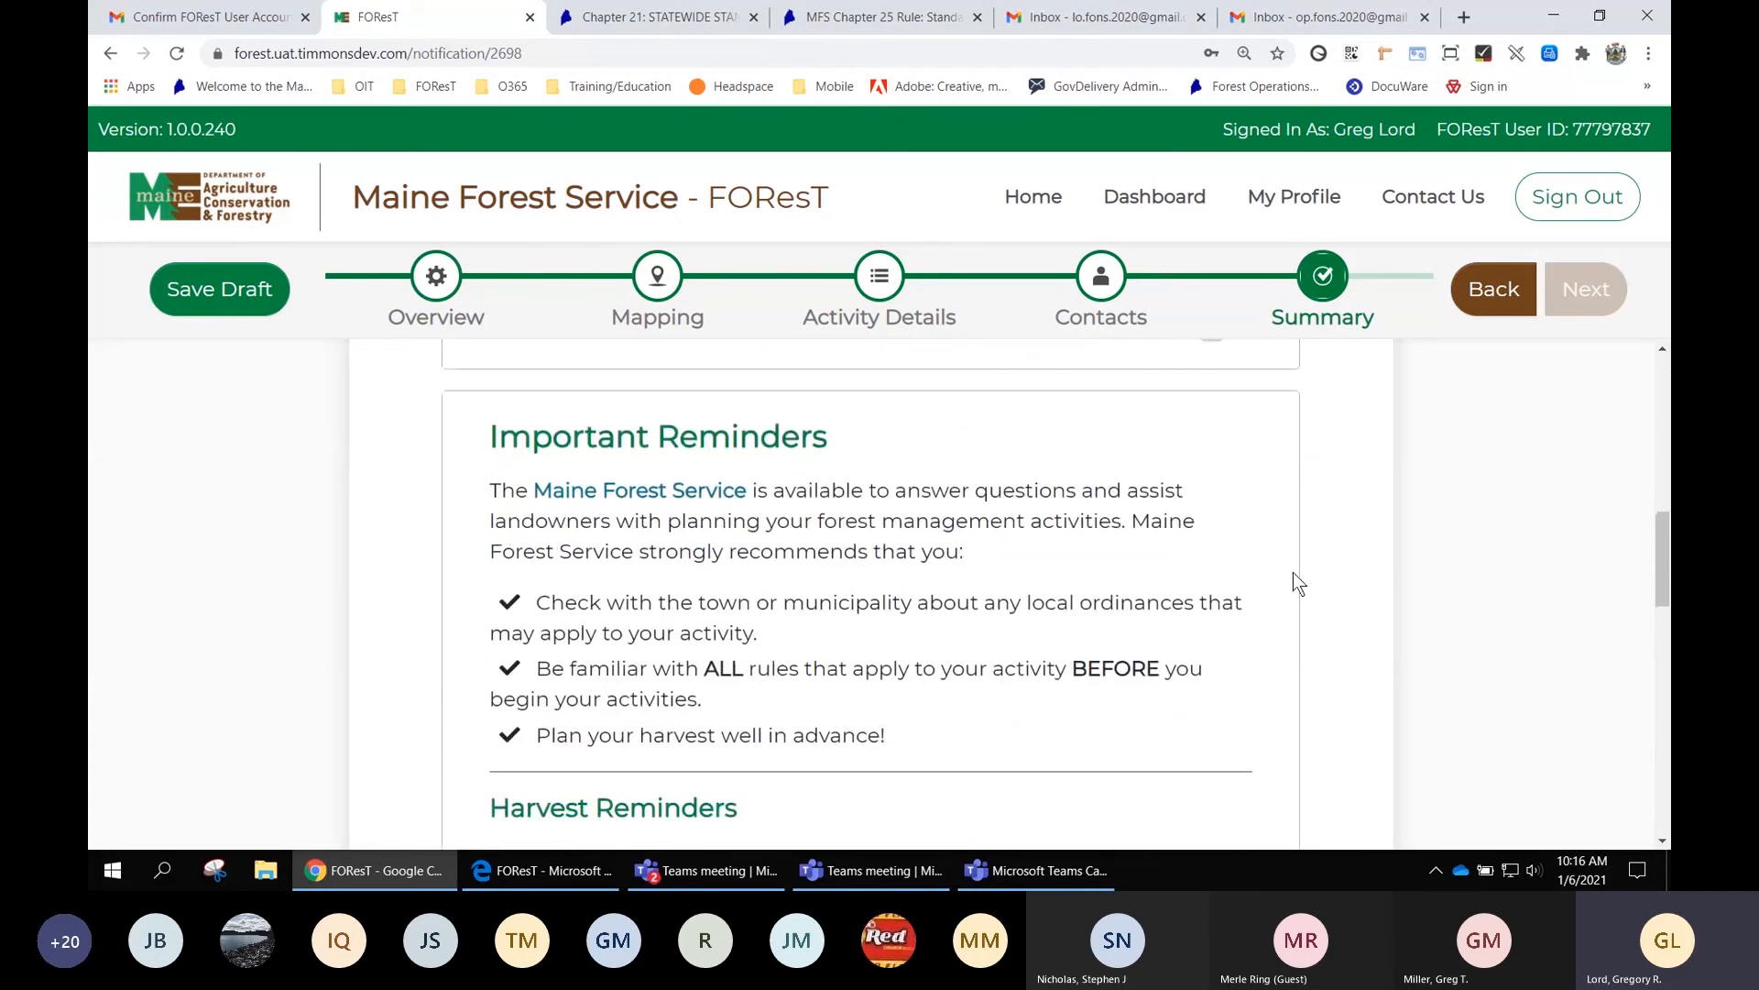
# Open the Gypsy Moth quarantine page from General Reminders, then return to the FOResT tab
pyautogui.scroll(1, 1294, 577)
pyautogui.scroll(-1, 1294, 577)
pyautogui.scroll(-1, 882, 469)
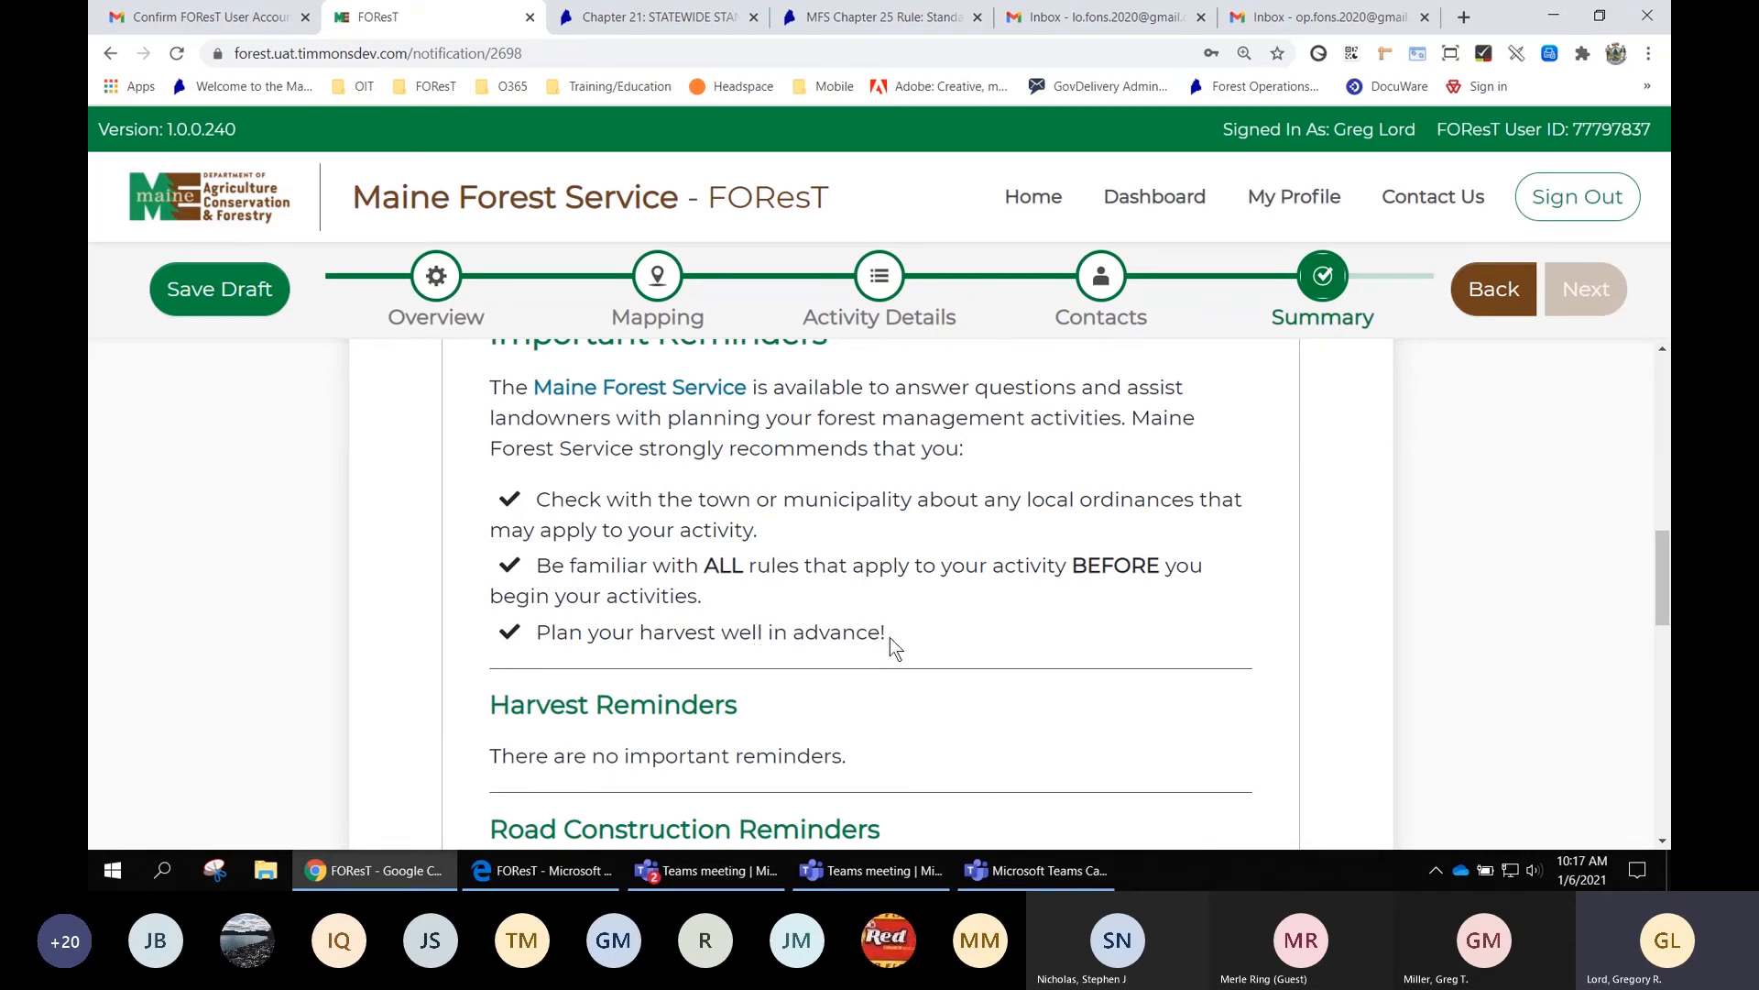
pyautogui.scroll(-2, 1165, 646)
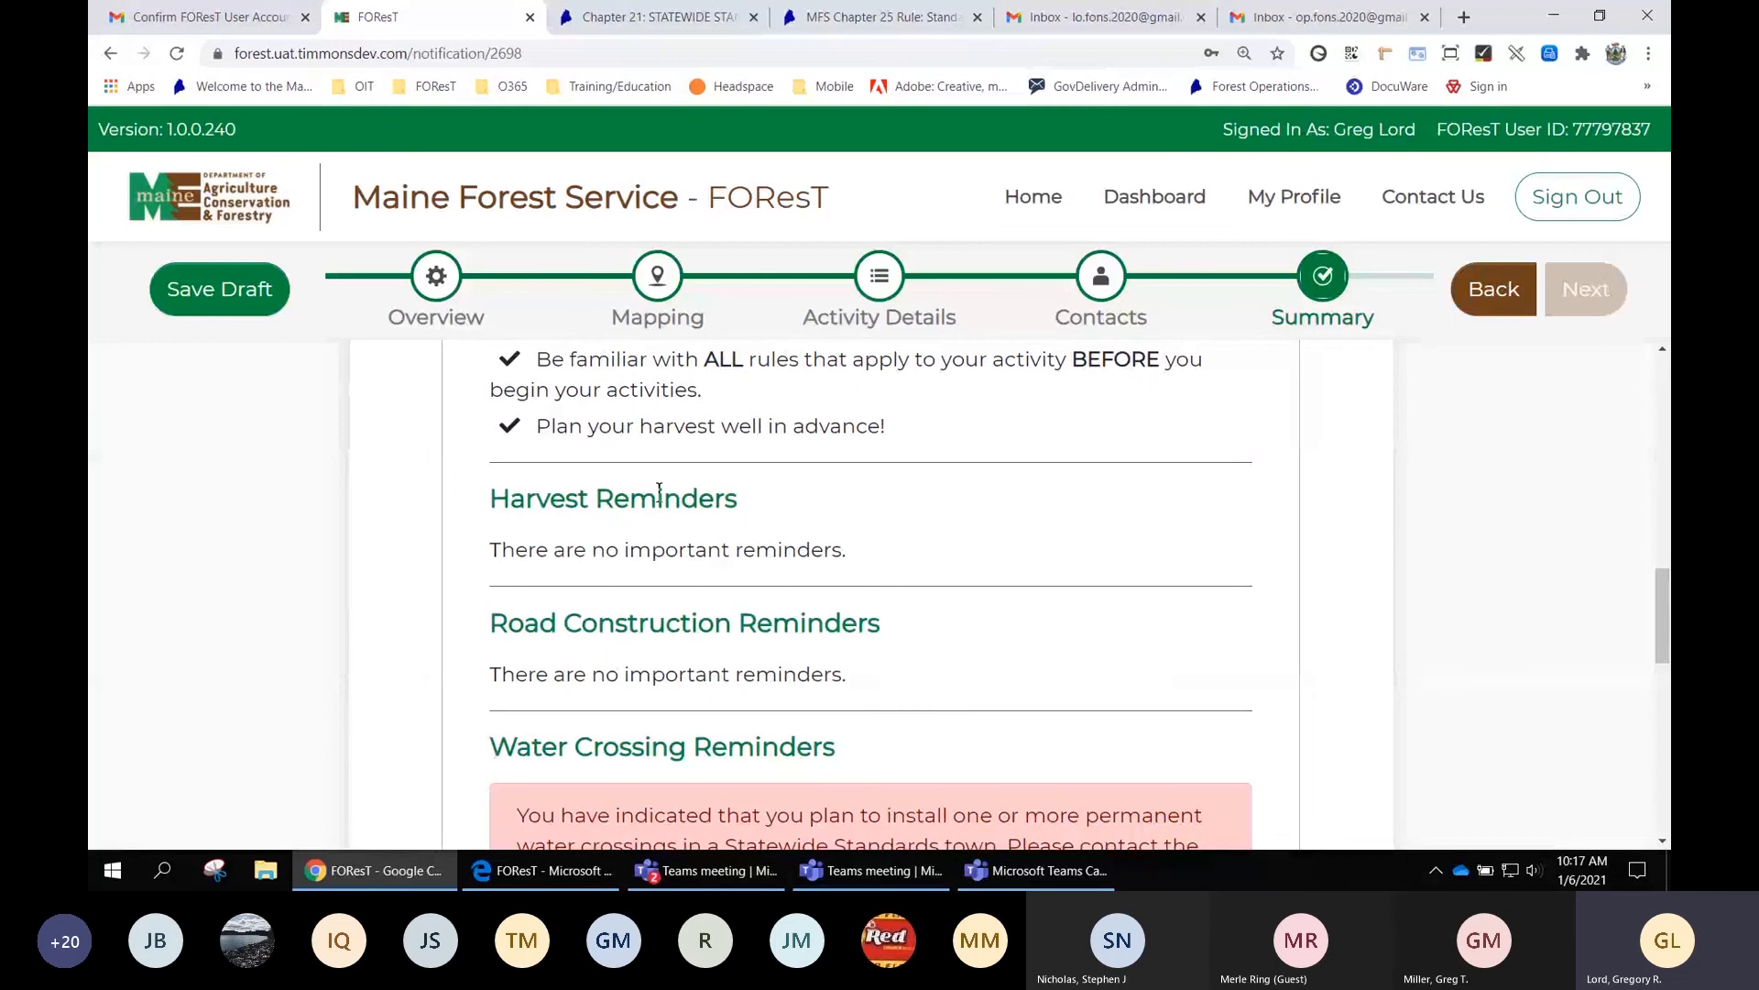
pyautogui.scroll(-1, 713, 502)
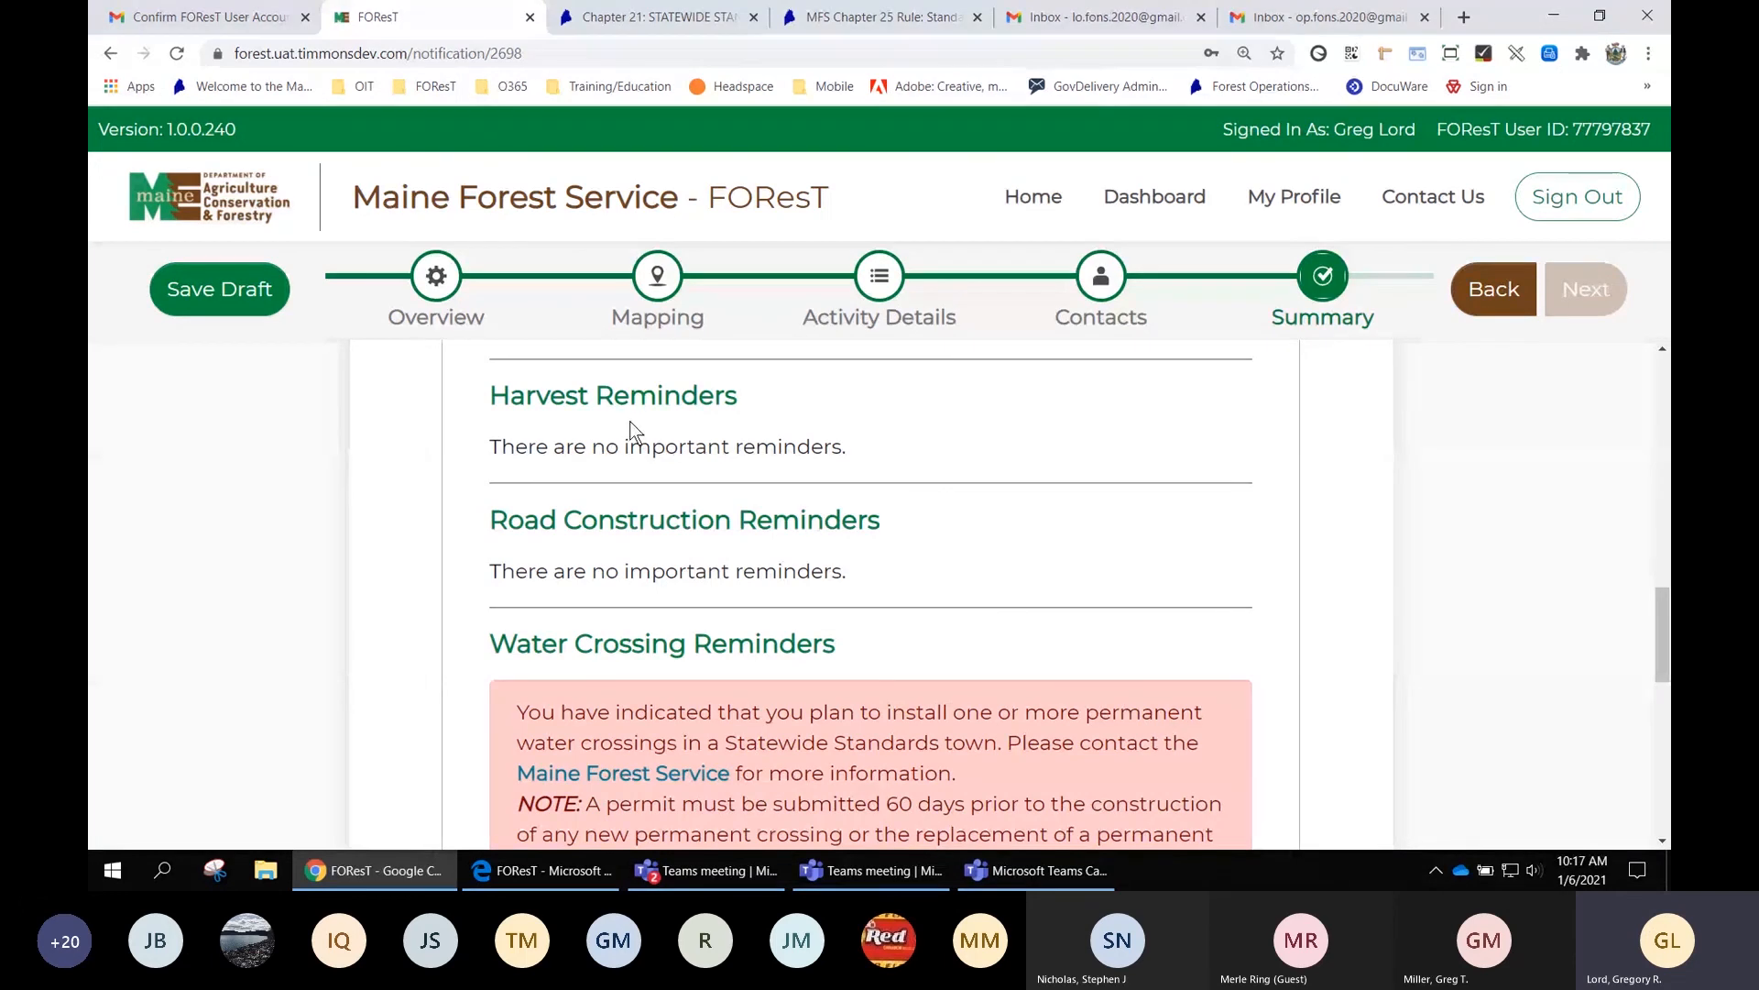
pyautogui.scroll(-2, 907, 561)
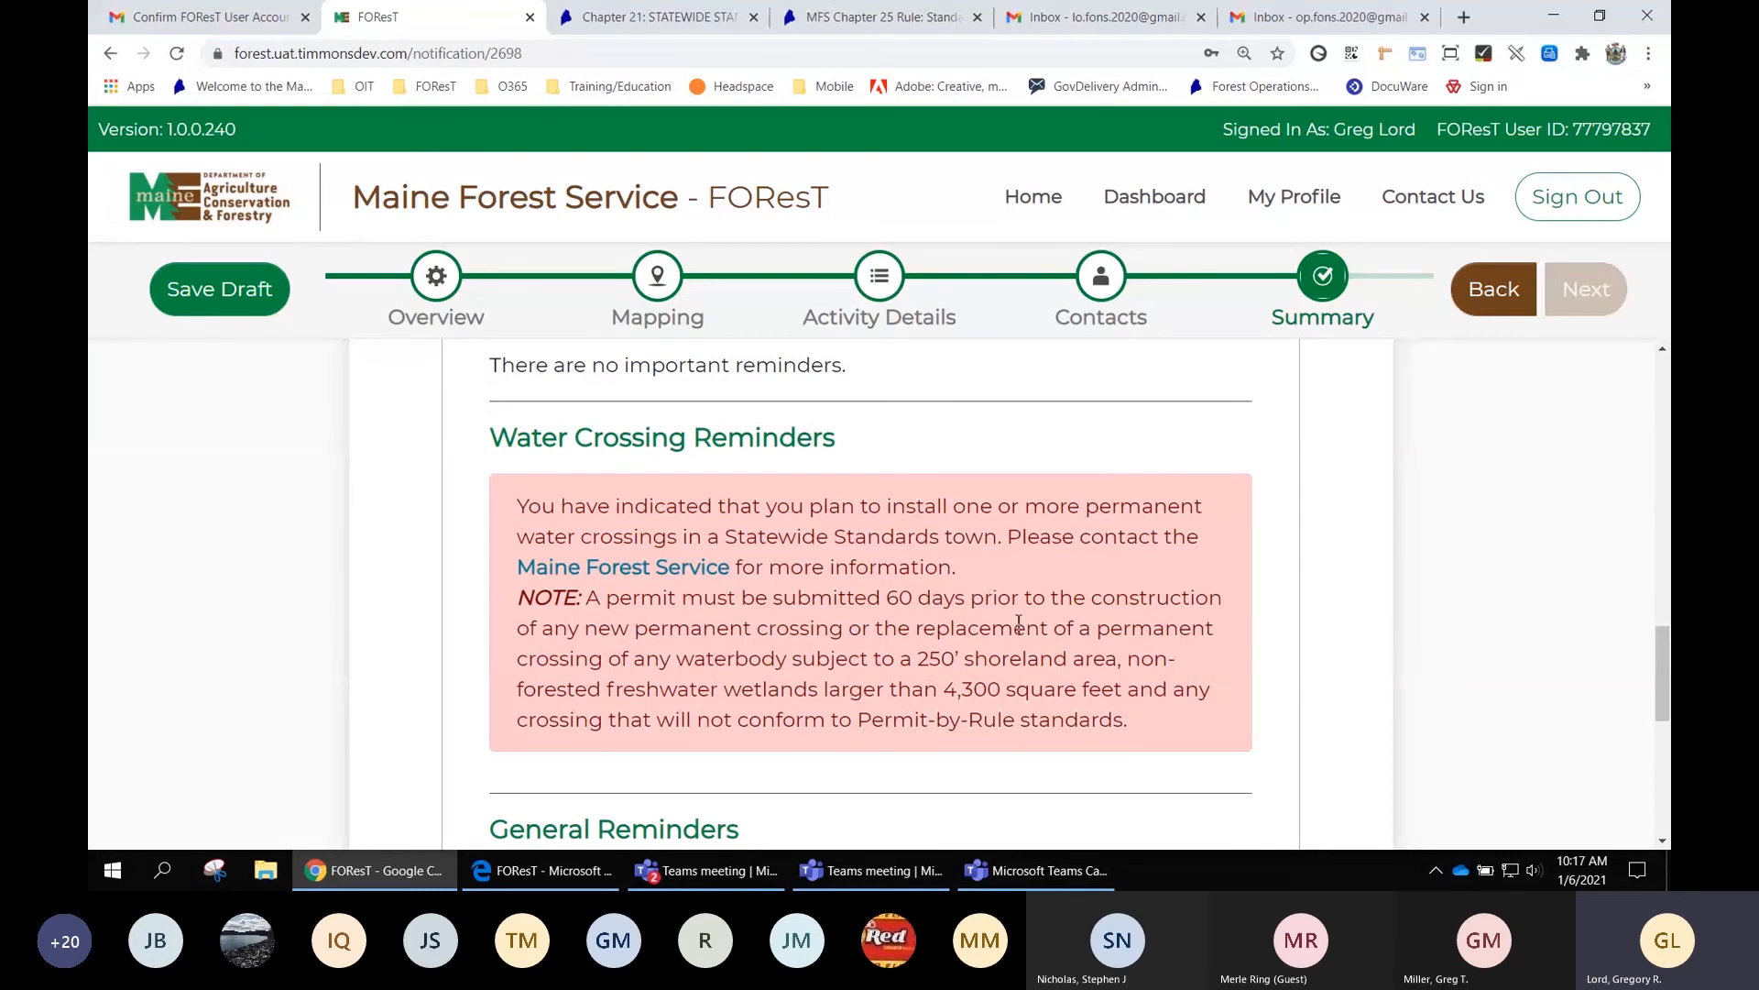
pyautogui.scroll(-1, 1191, 614)
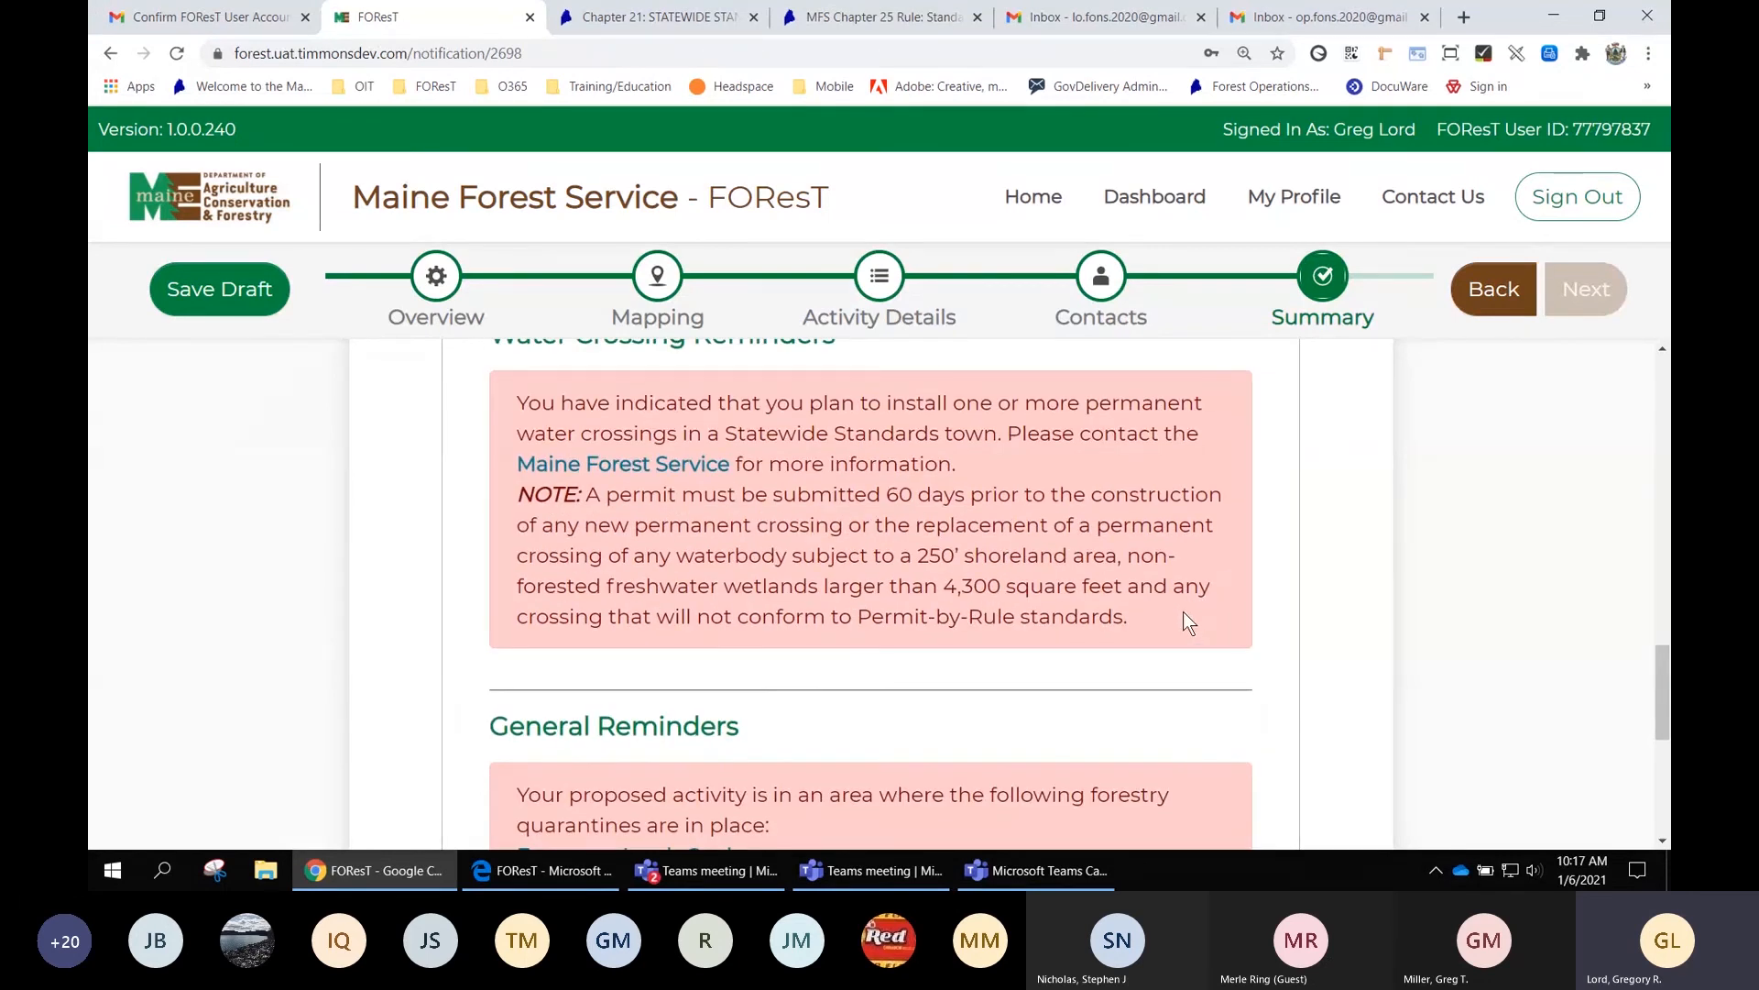
pyautogui.scroll(-1, 1187, 623)
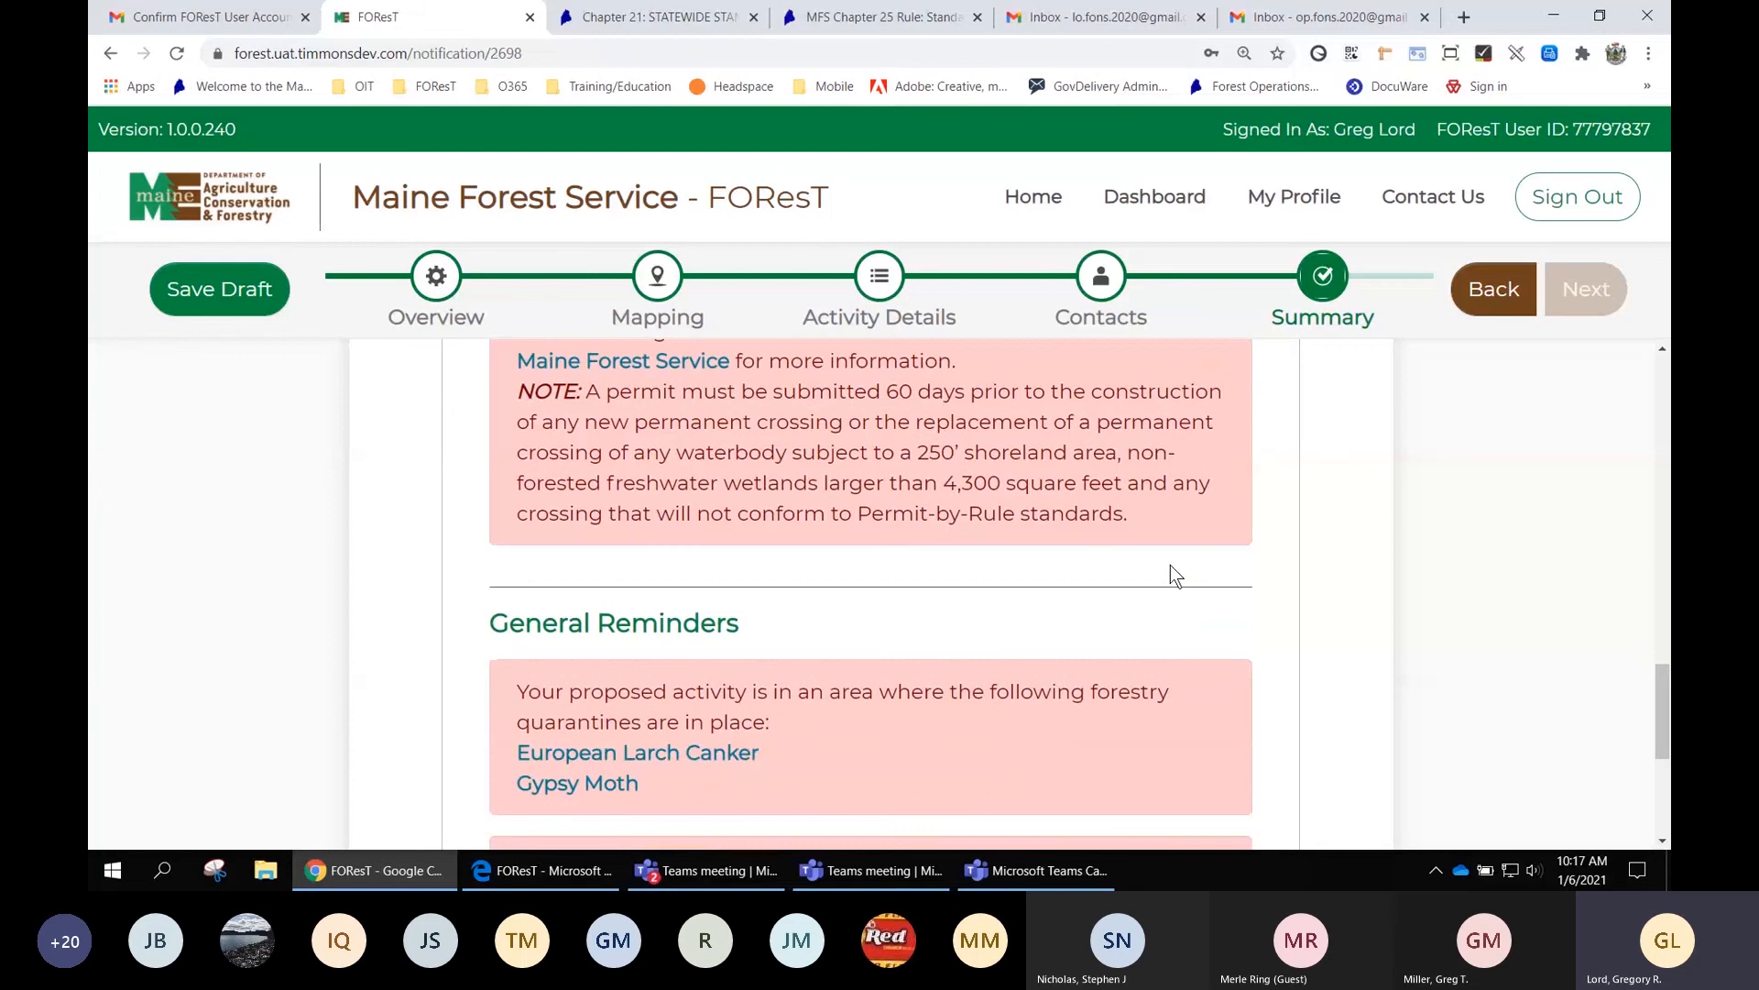
pyautogui.scroll(-1, 1170, 569)
pyautogui.scroll(2, 1169, 565)
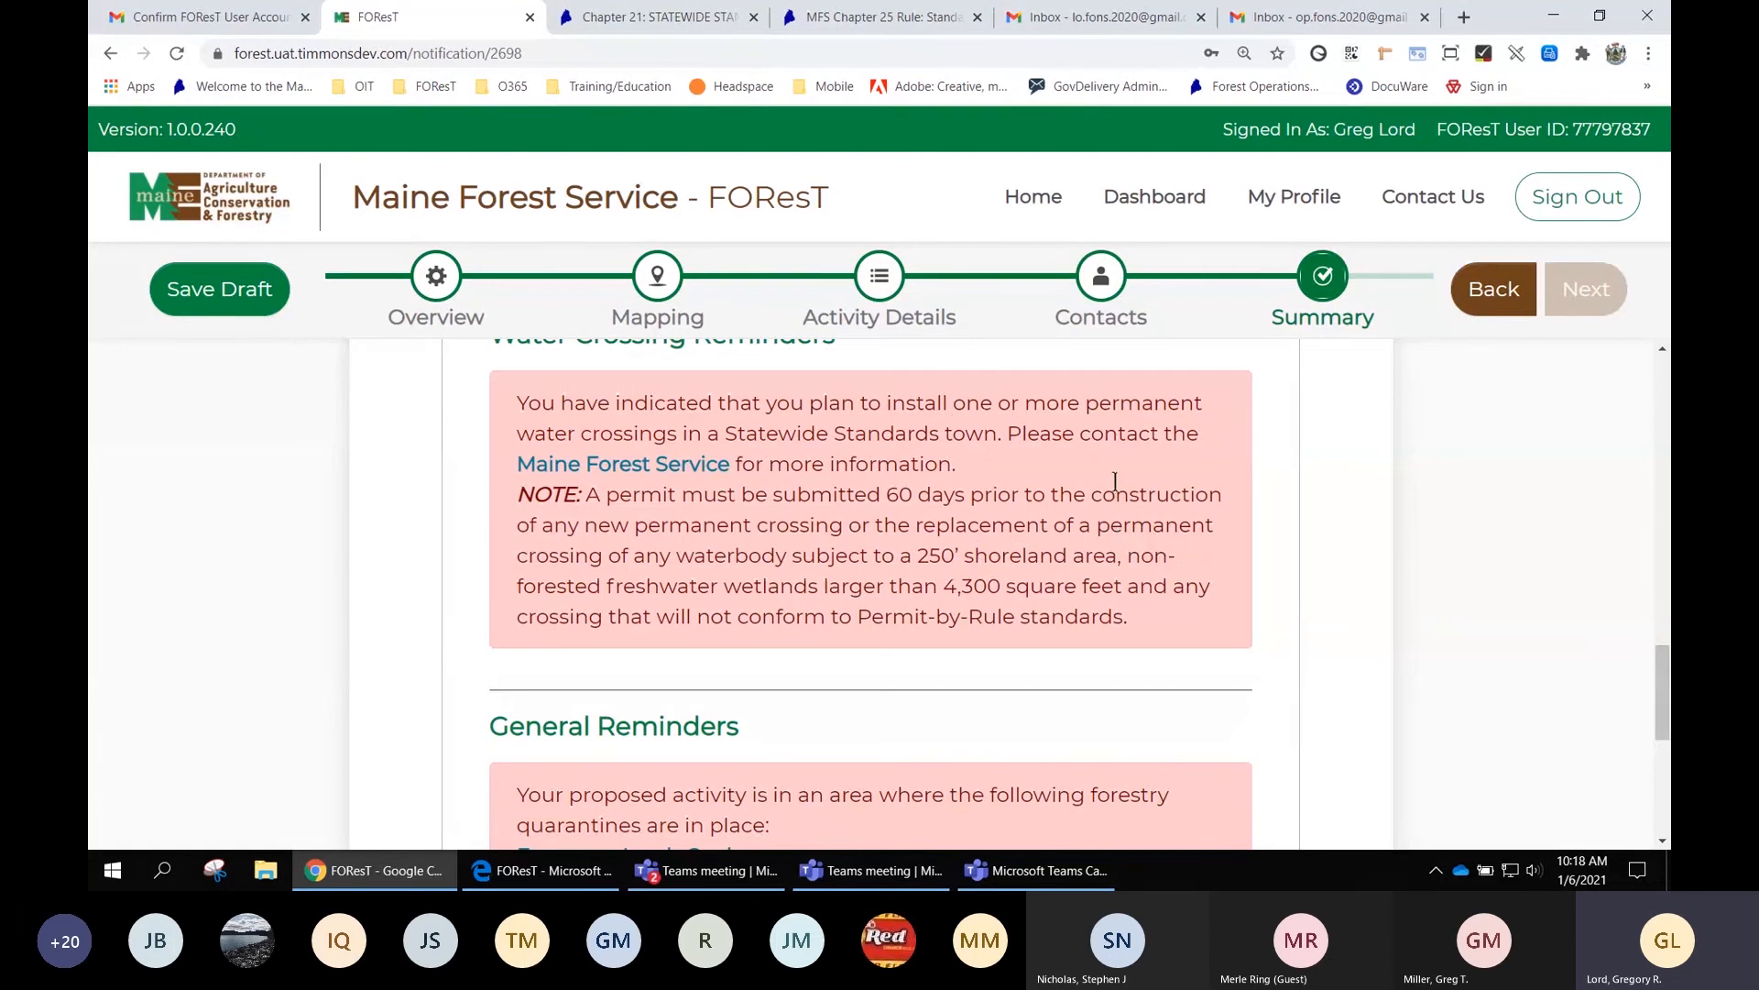
pyautogui.scroll(-1, 1099, 516)
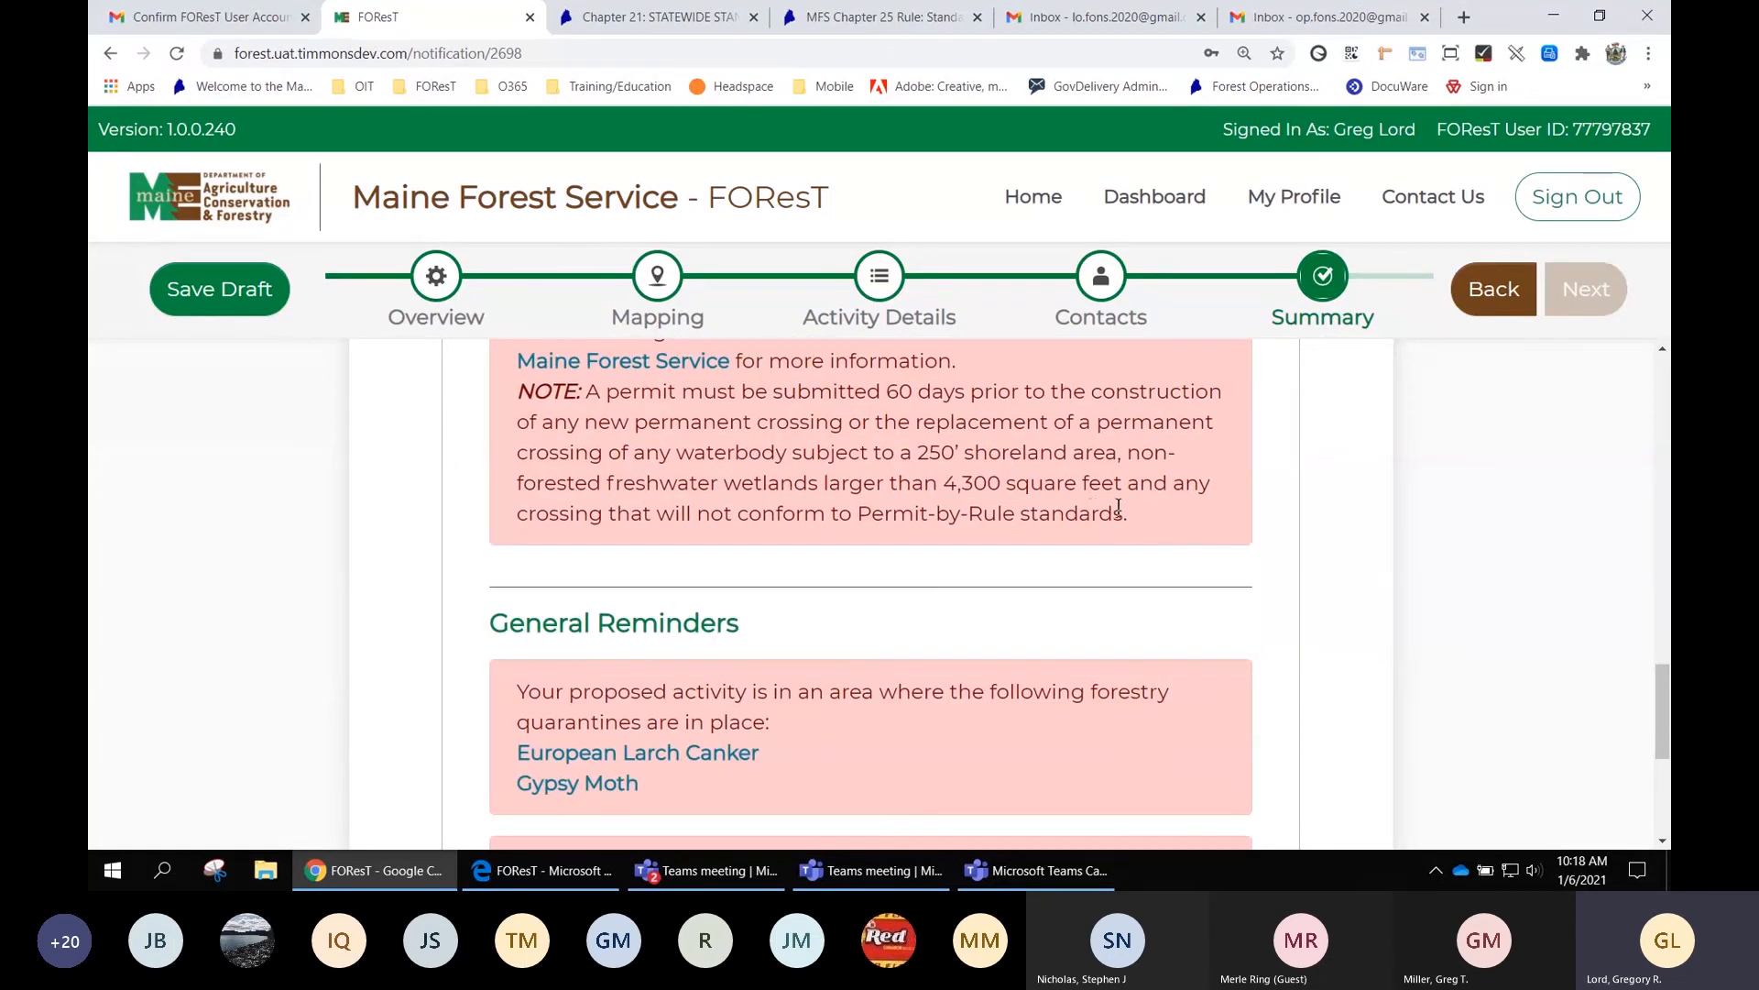
pyautogui.scroll(-2, 1153, 514)
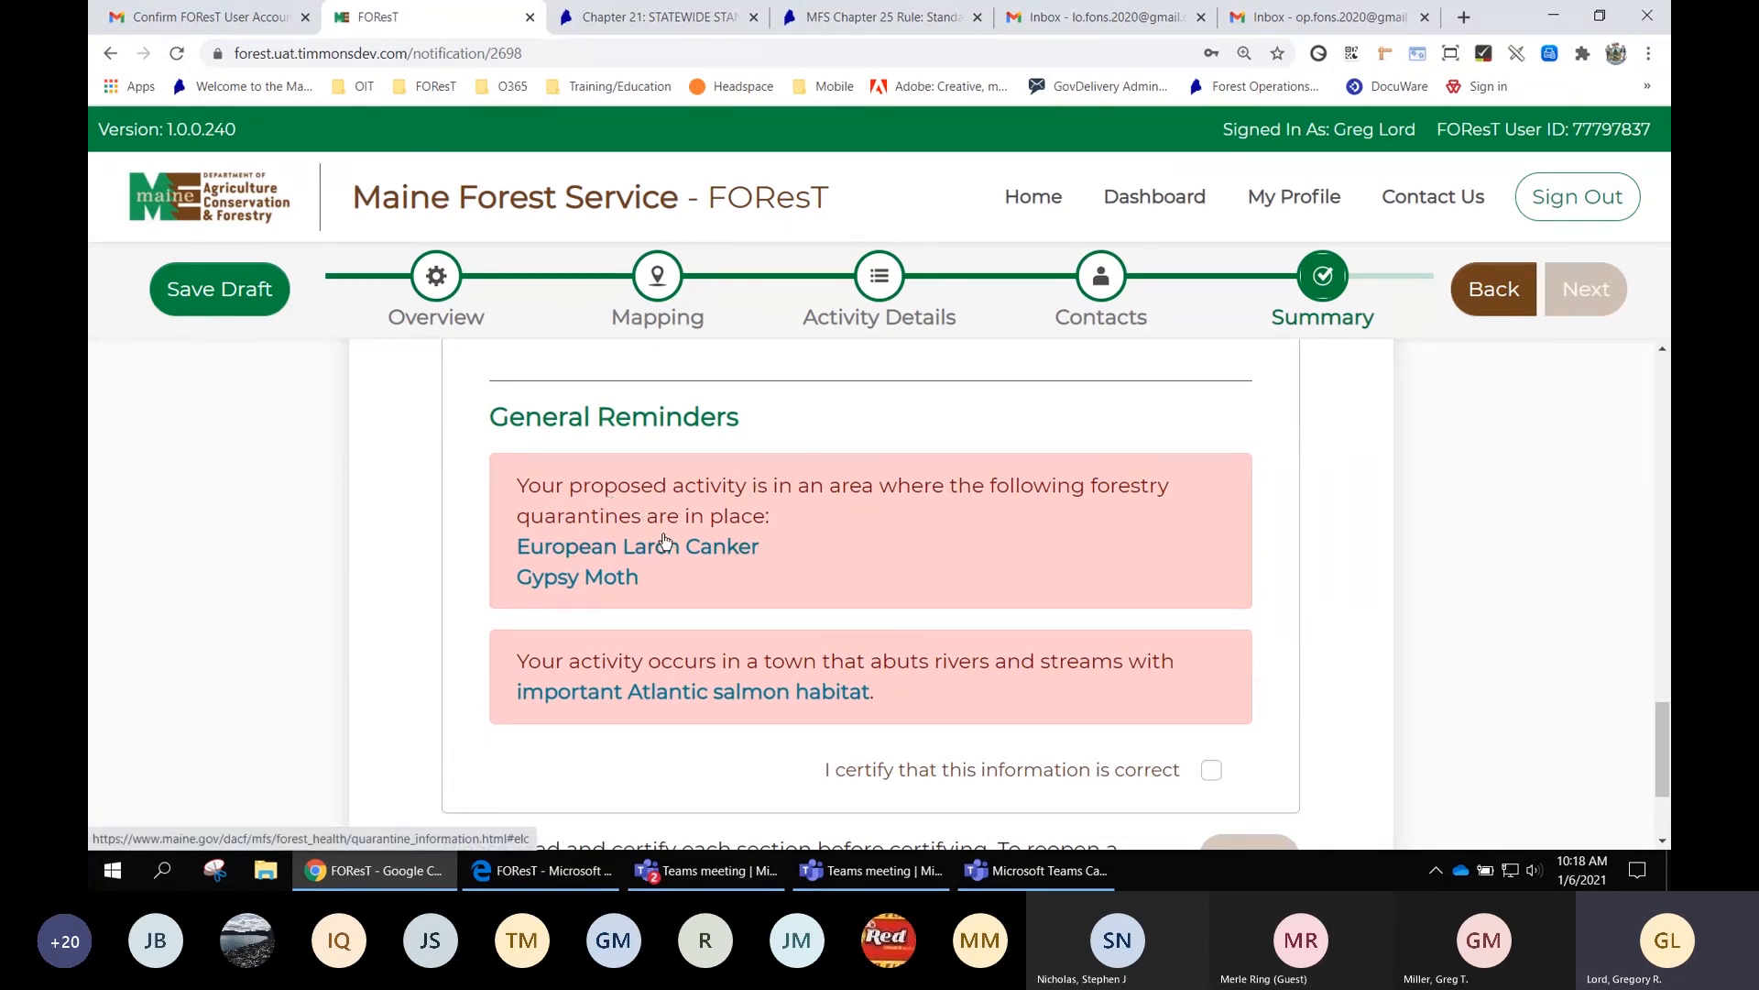
pyautogui.click(594, 579)
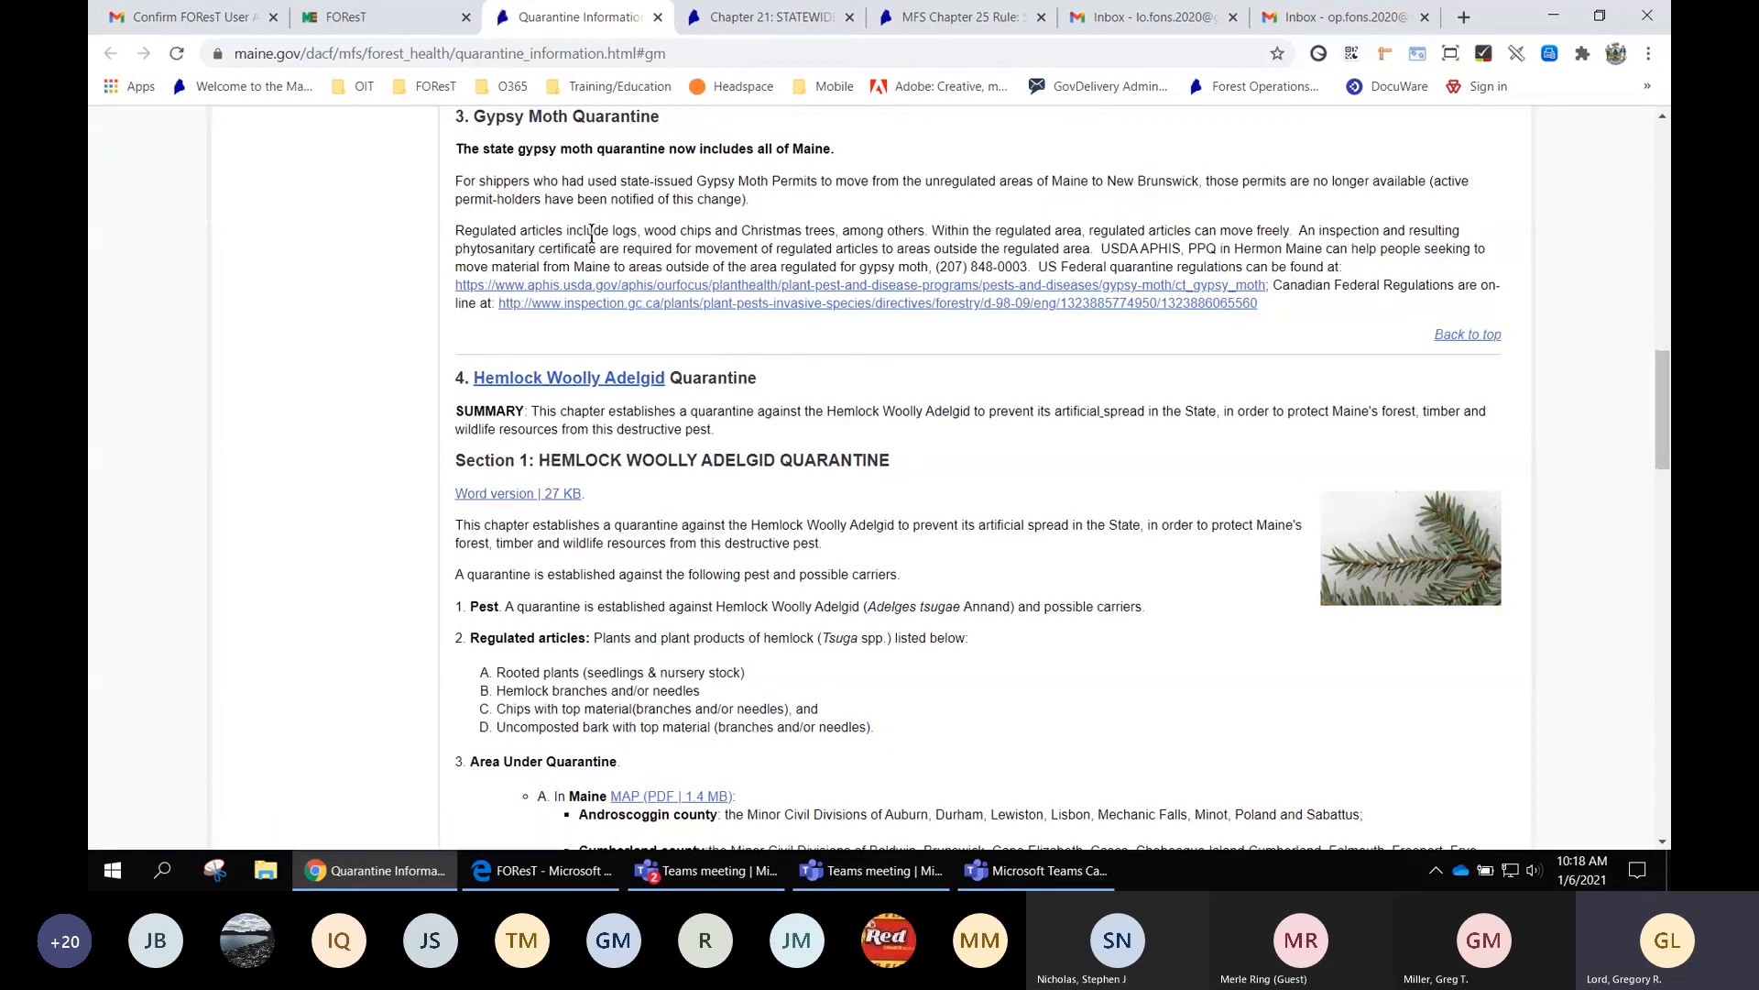
pyautogui.click(371, 18)
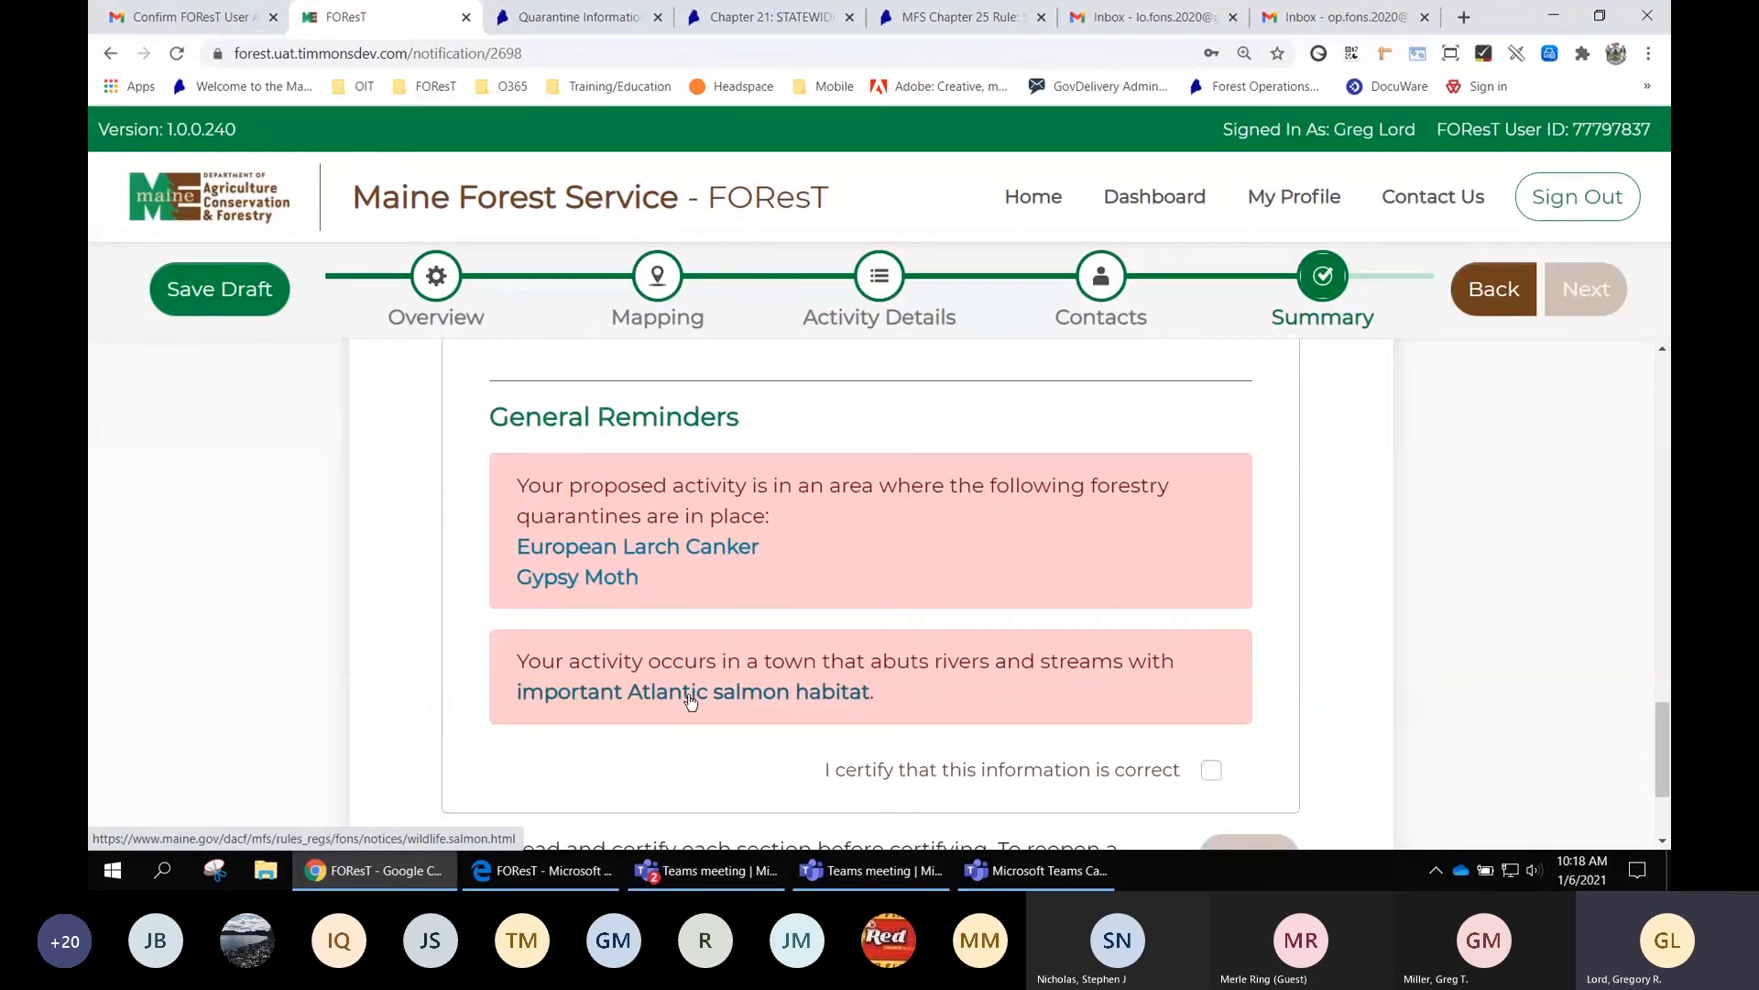
# Certify the Important Reminders section and bring up the Acknowledge and Certify dialog
pyautogui.scroll(-2, 1299, 659)
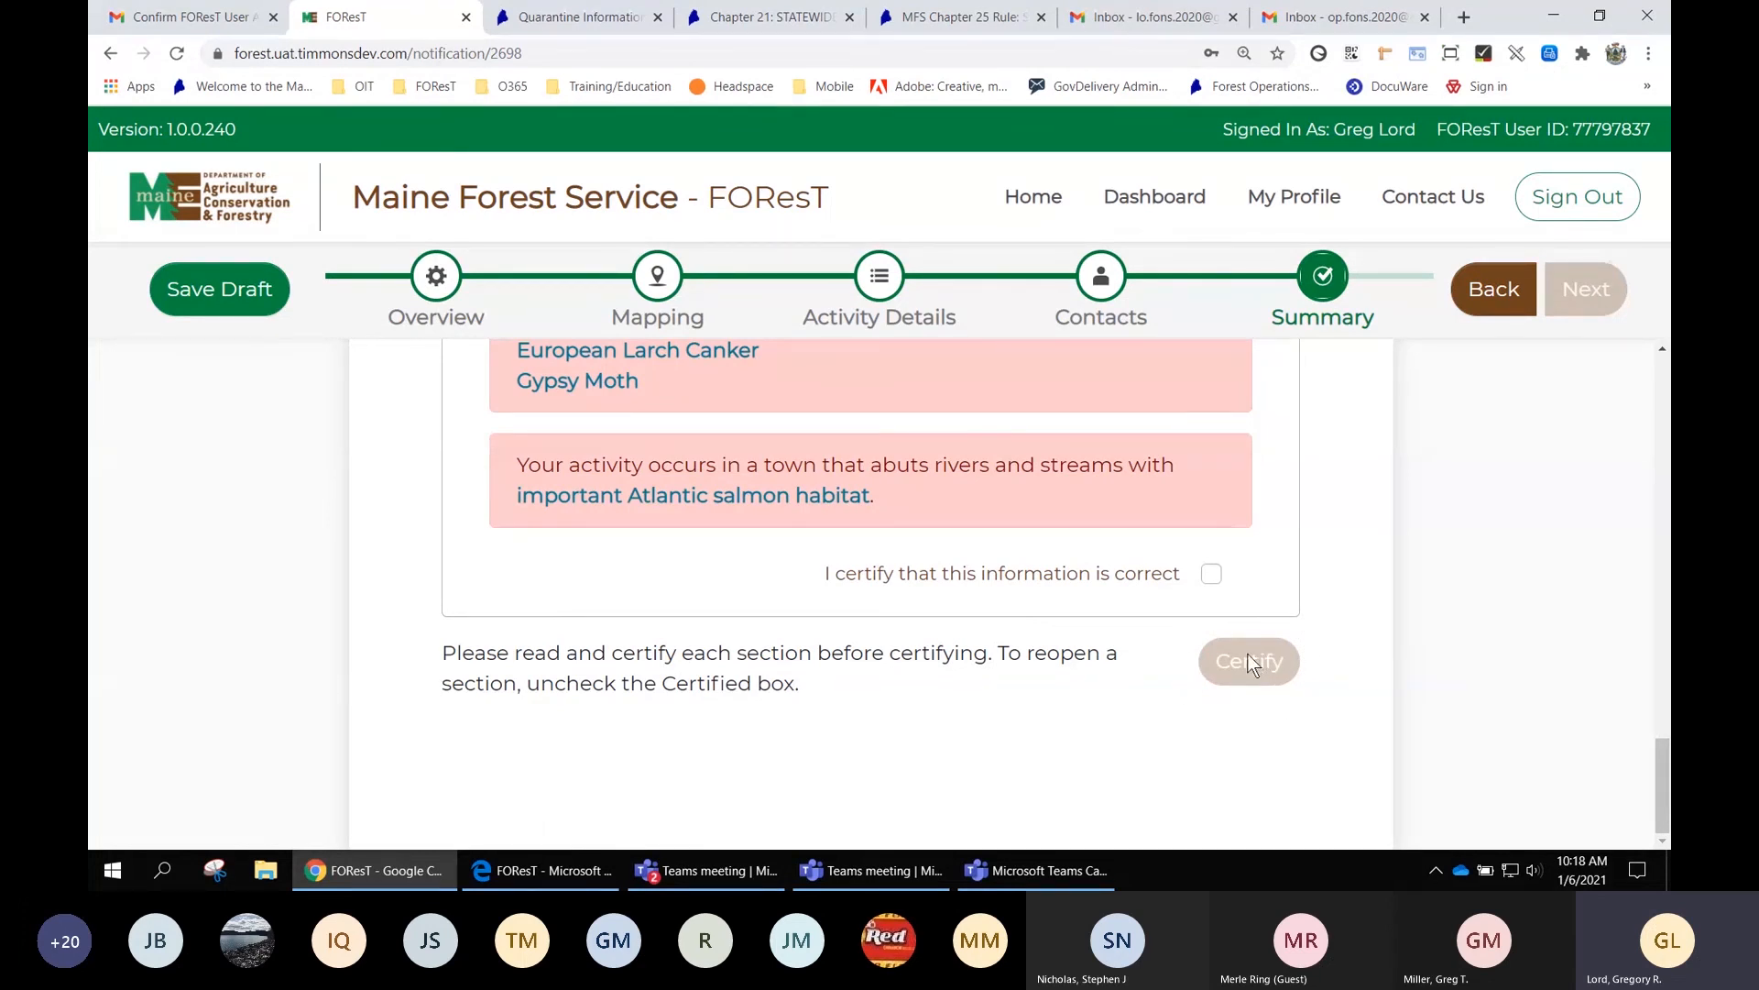
pyautogui.click(1212, 574)
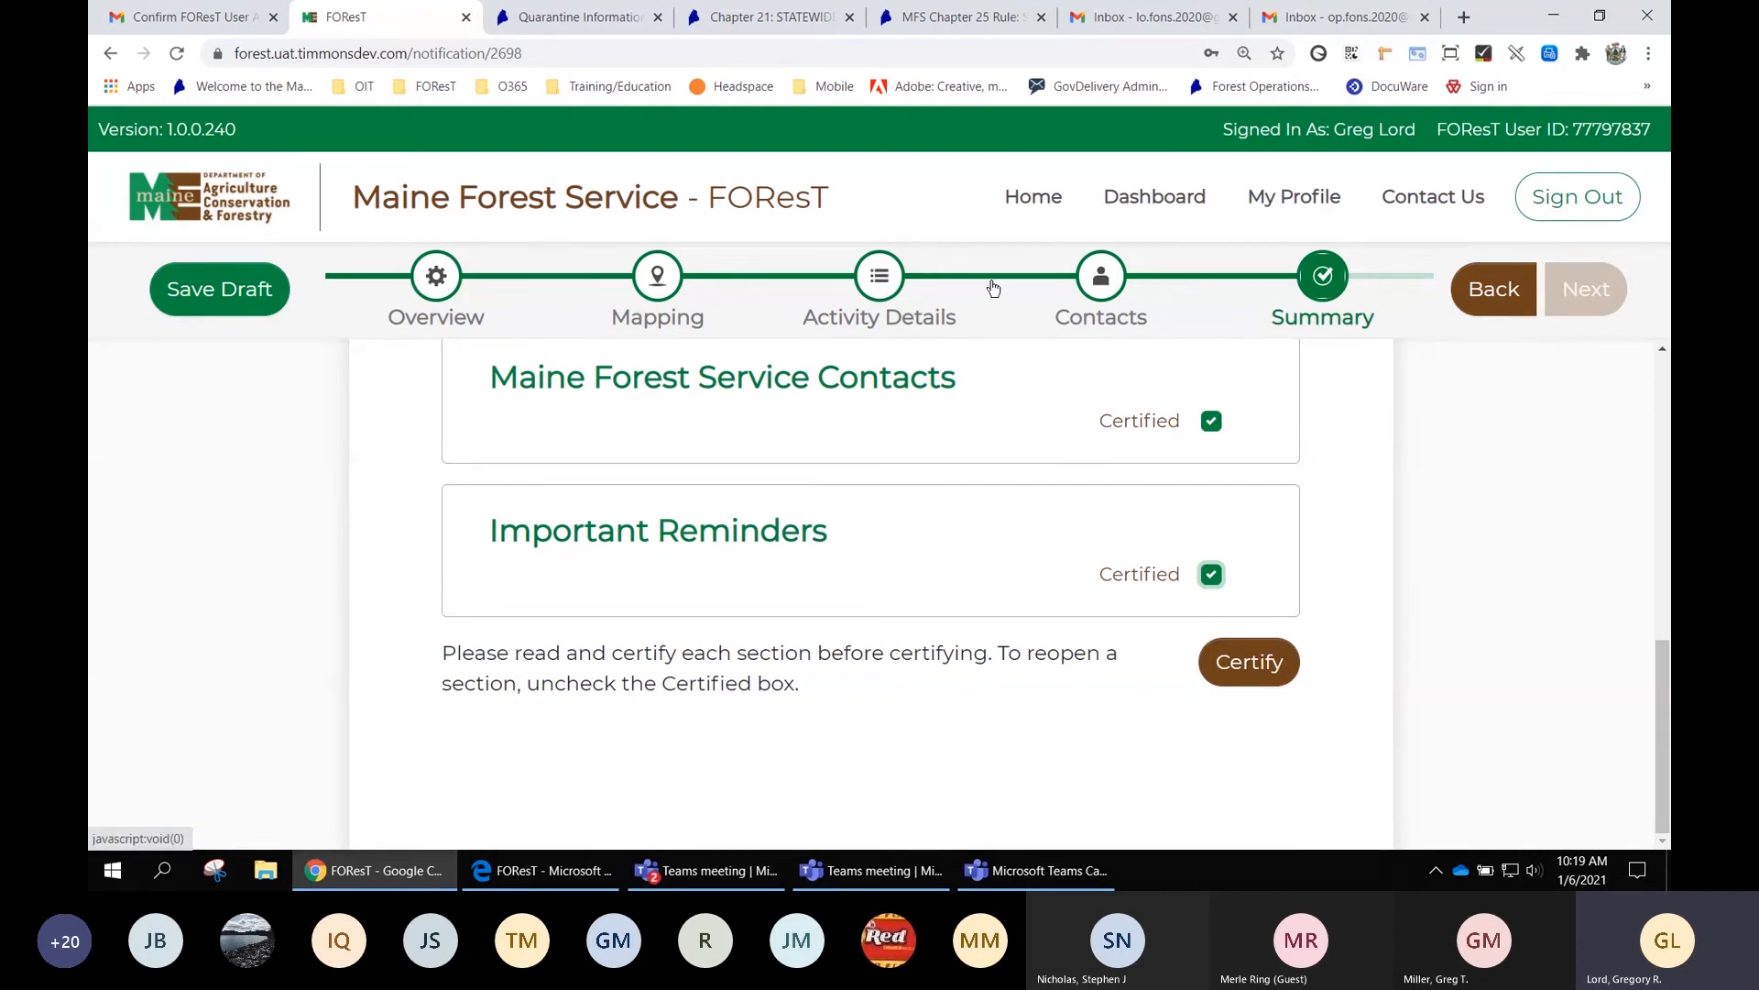
pyautogui.click(1261, 665)
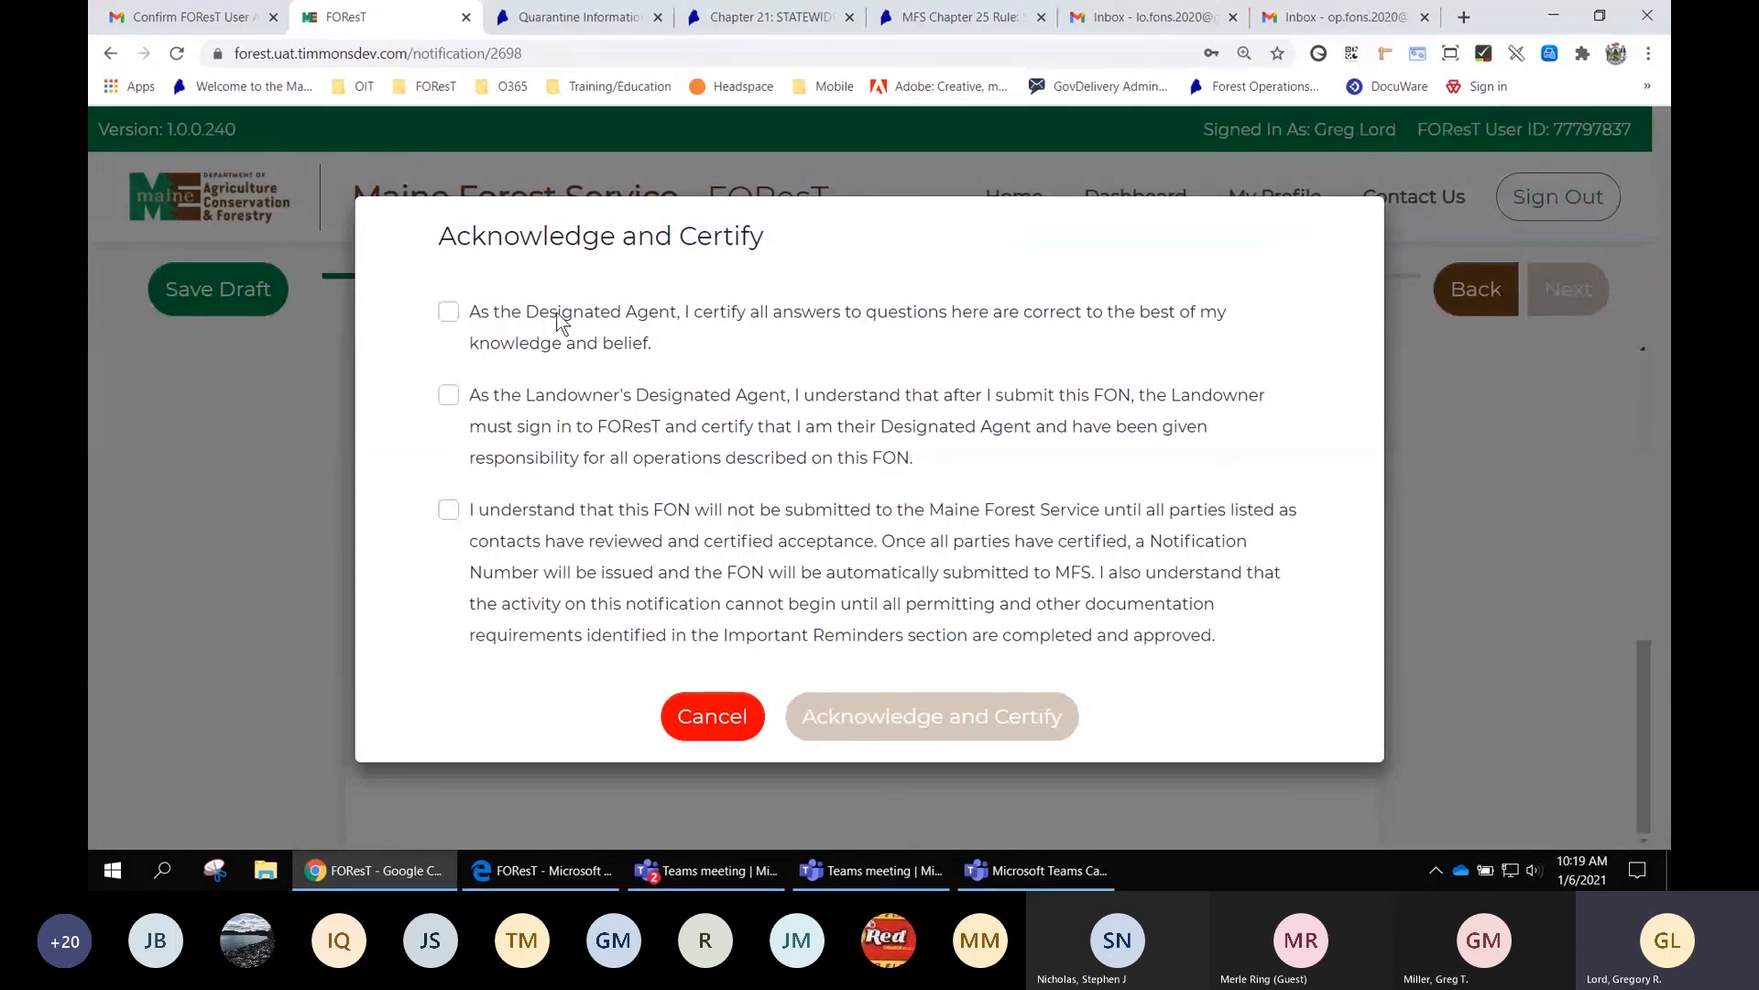
# Accept the three Designated Agent acknowledgement statements and certify the FON
pyautogui.click(449, 313)
pyautogui.click(449, 398)
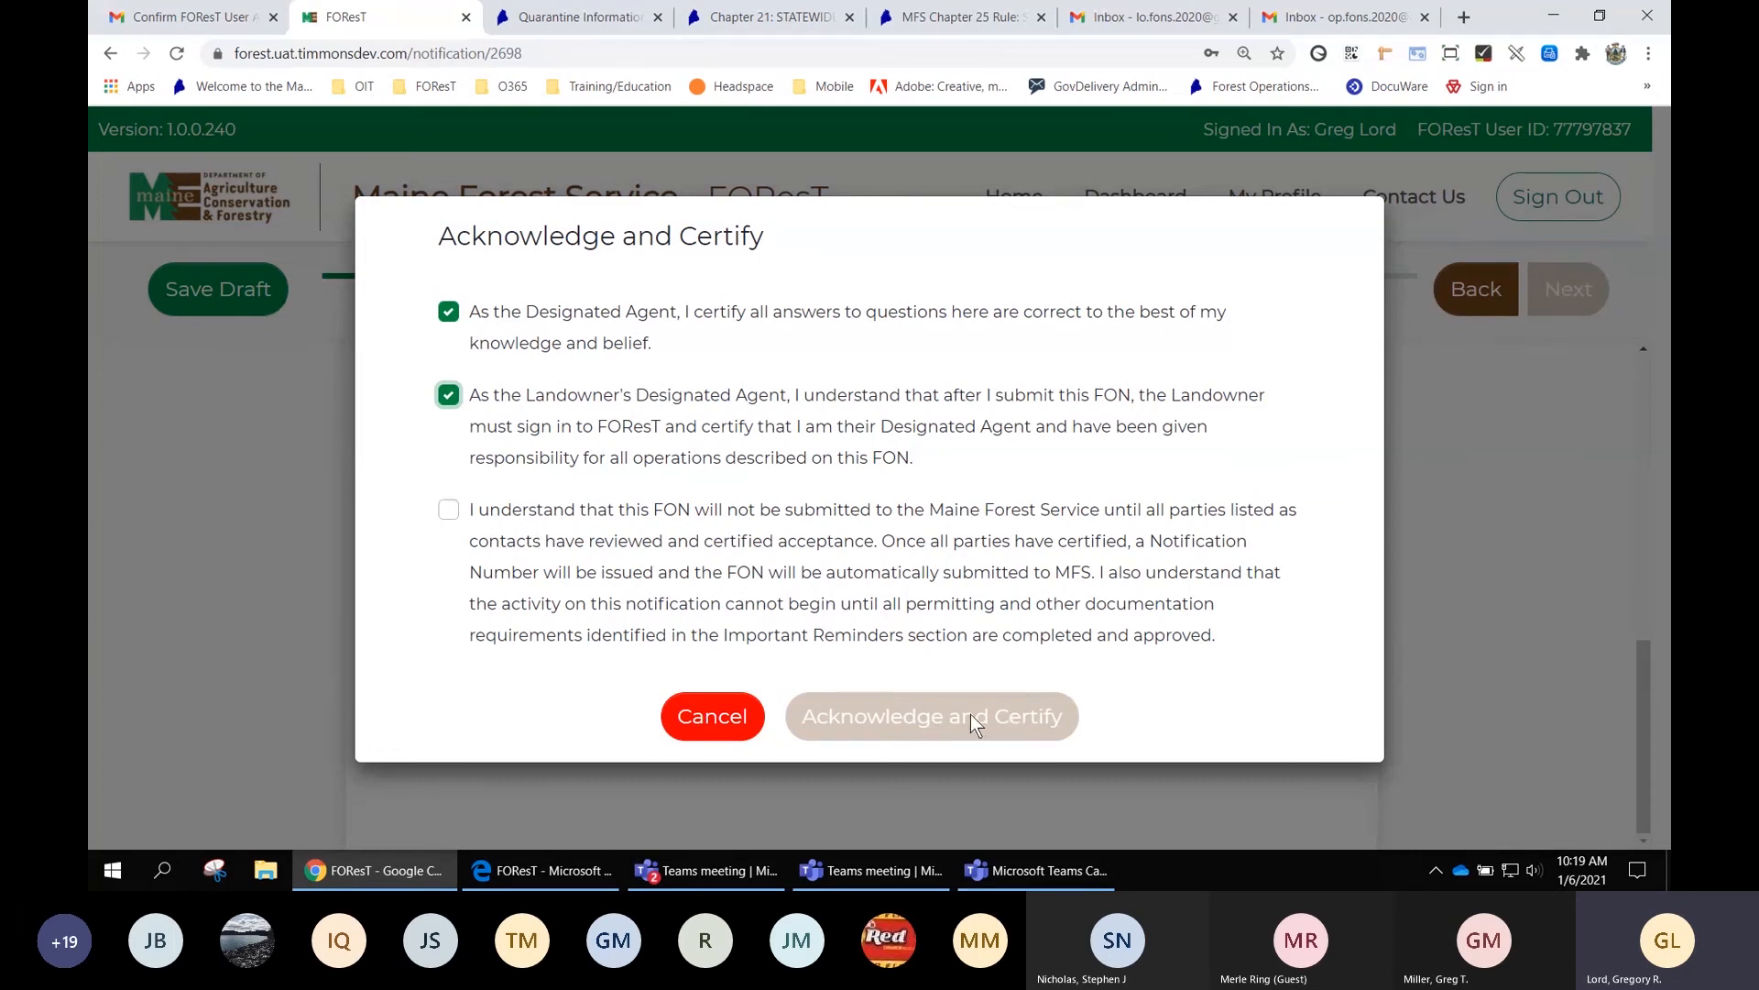
pyautogui.click(449, 512)
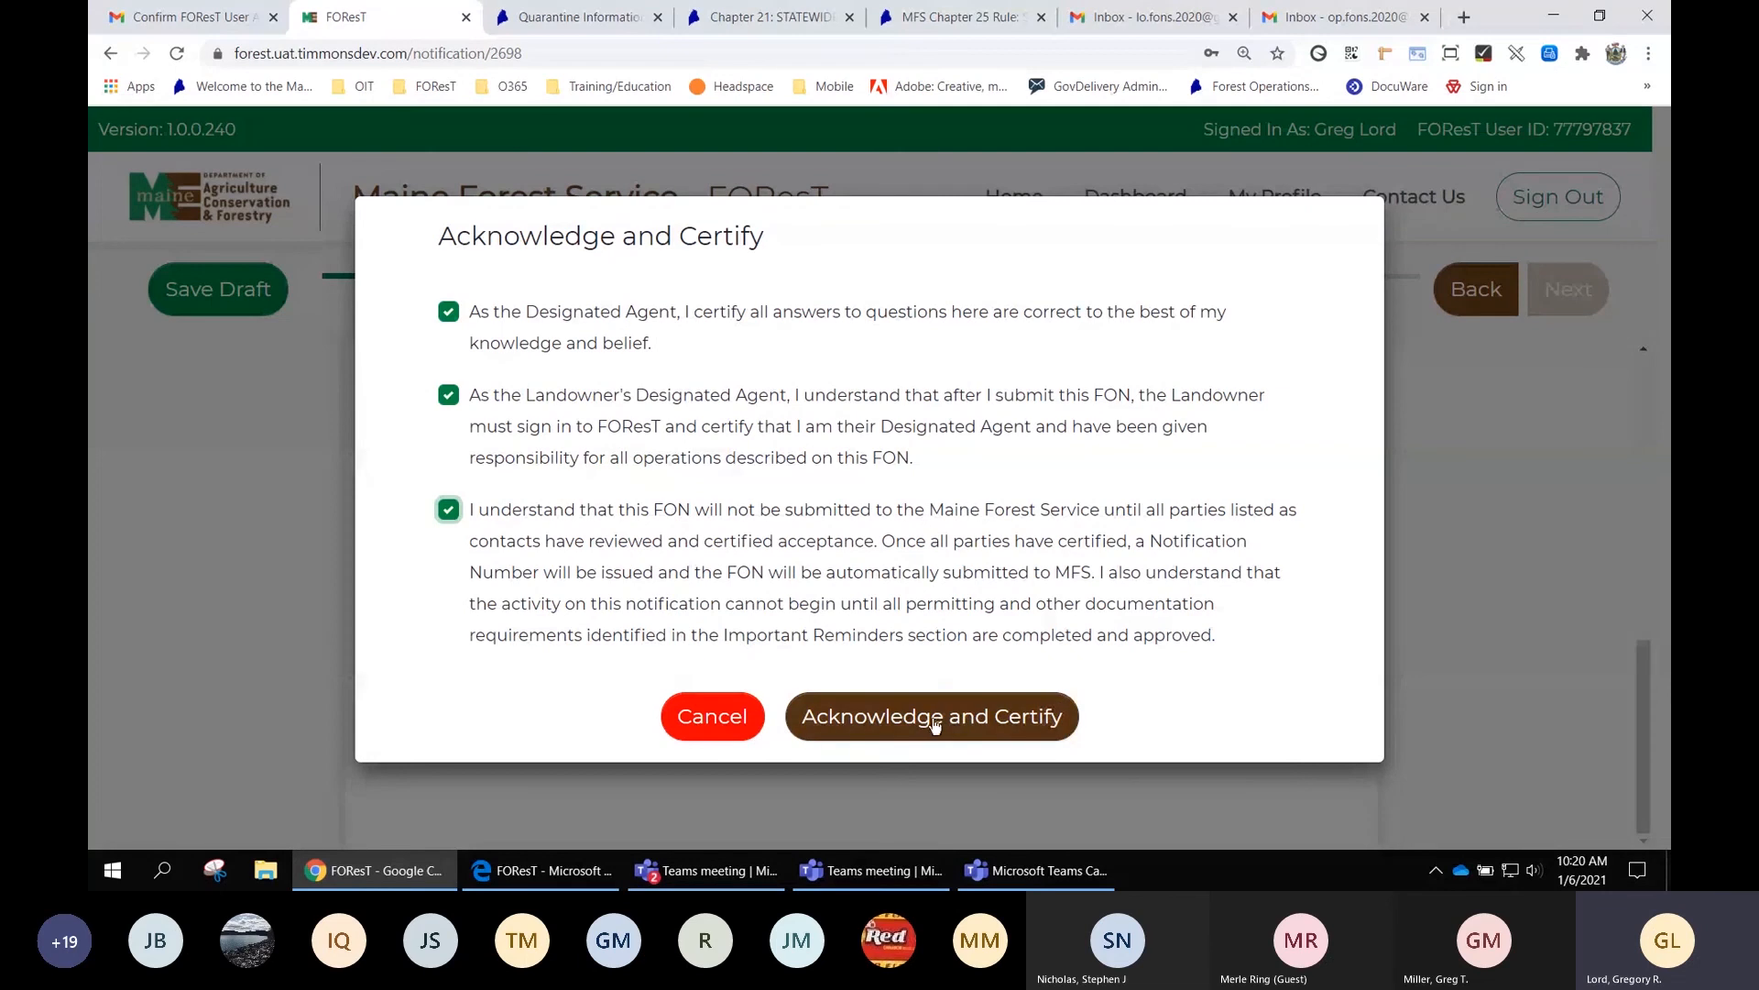
pyautogui.click(935, 724)
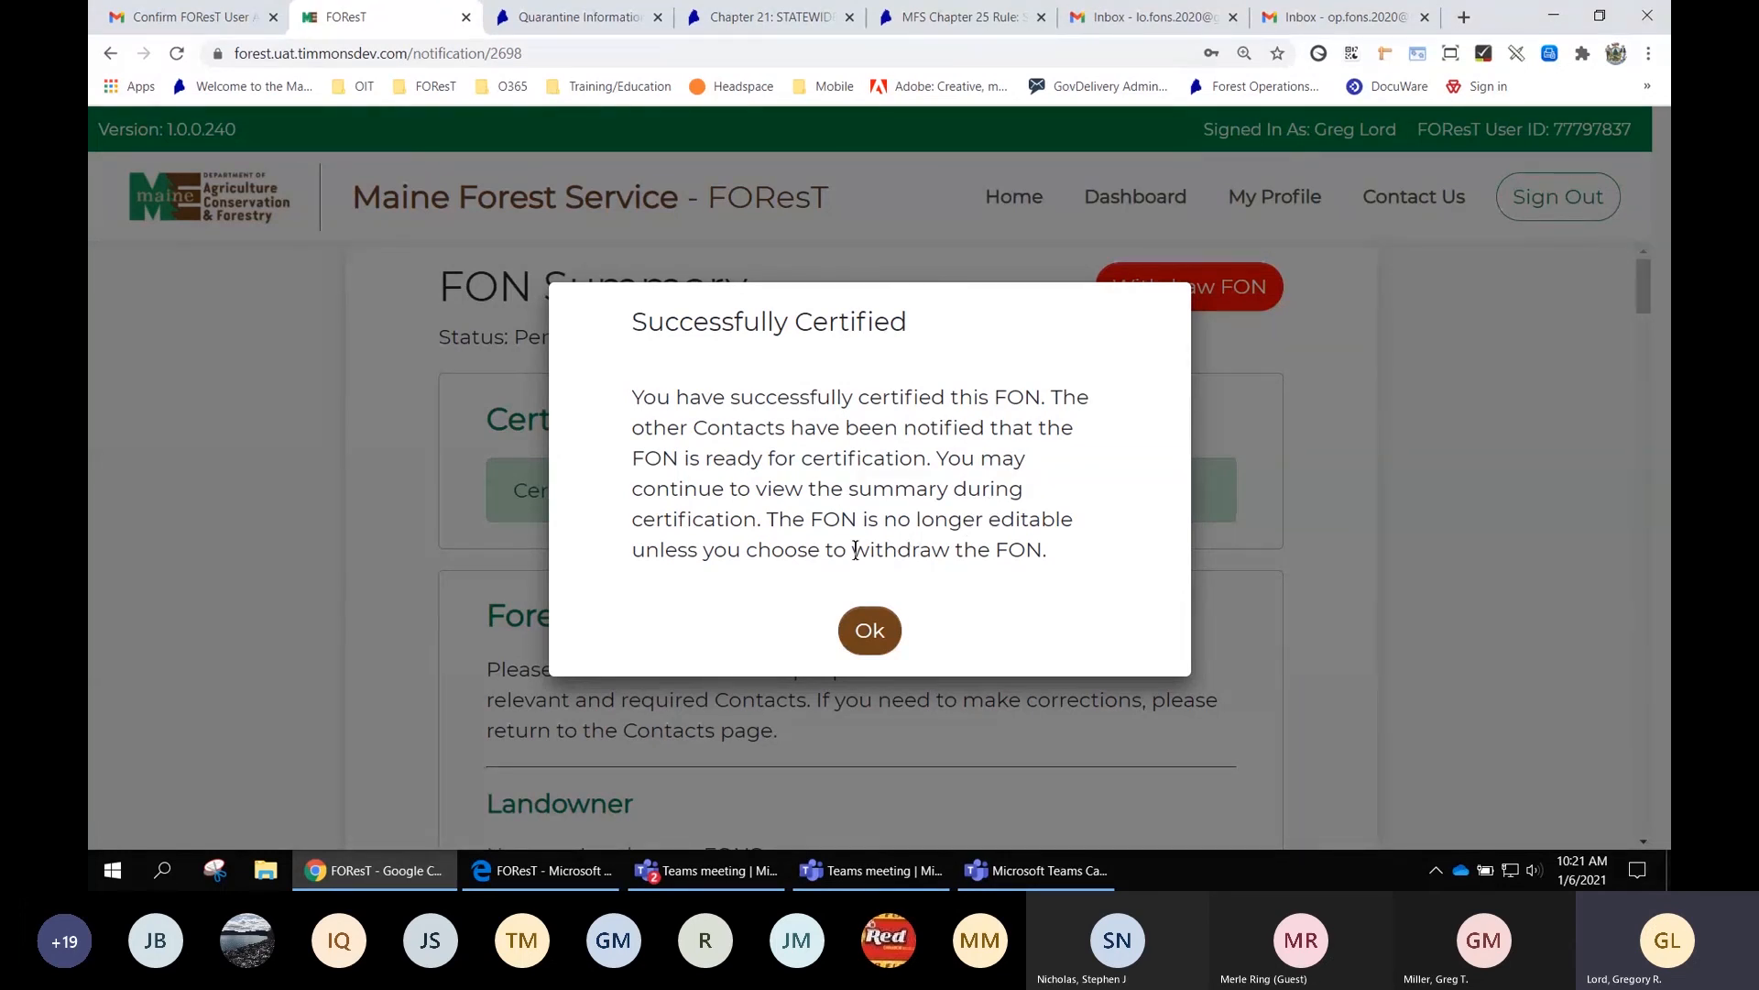
# Dismiss the Successfully Certified message to show the Pending Certification status and 01/06/2021 certification record
pyautogui.click(870, 632)
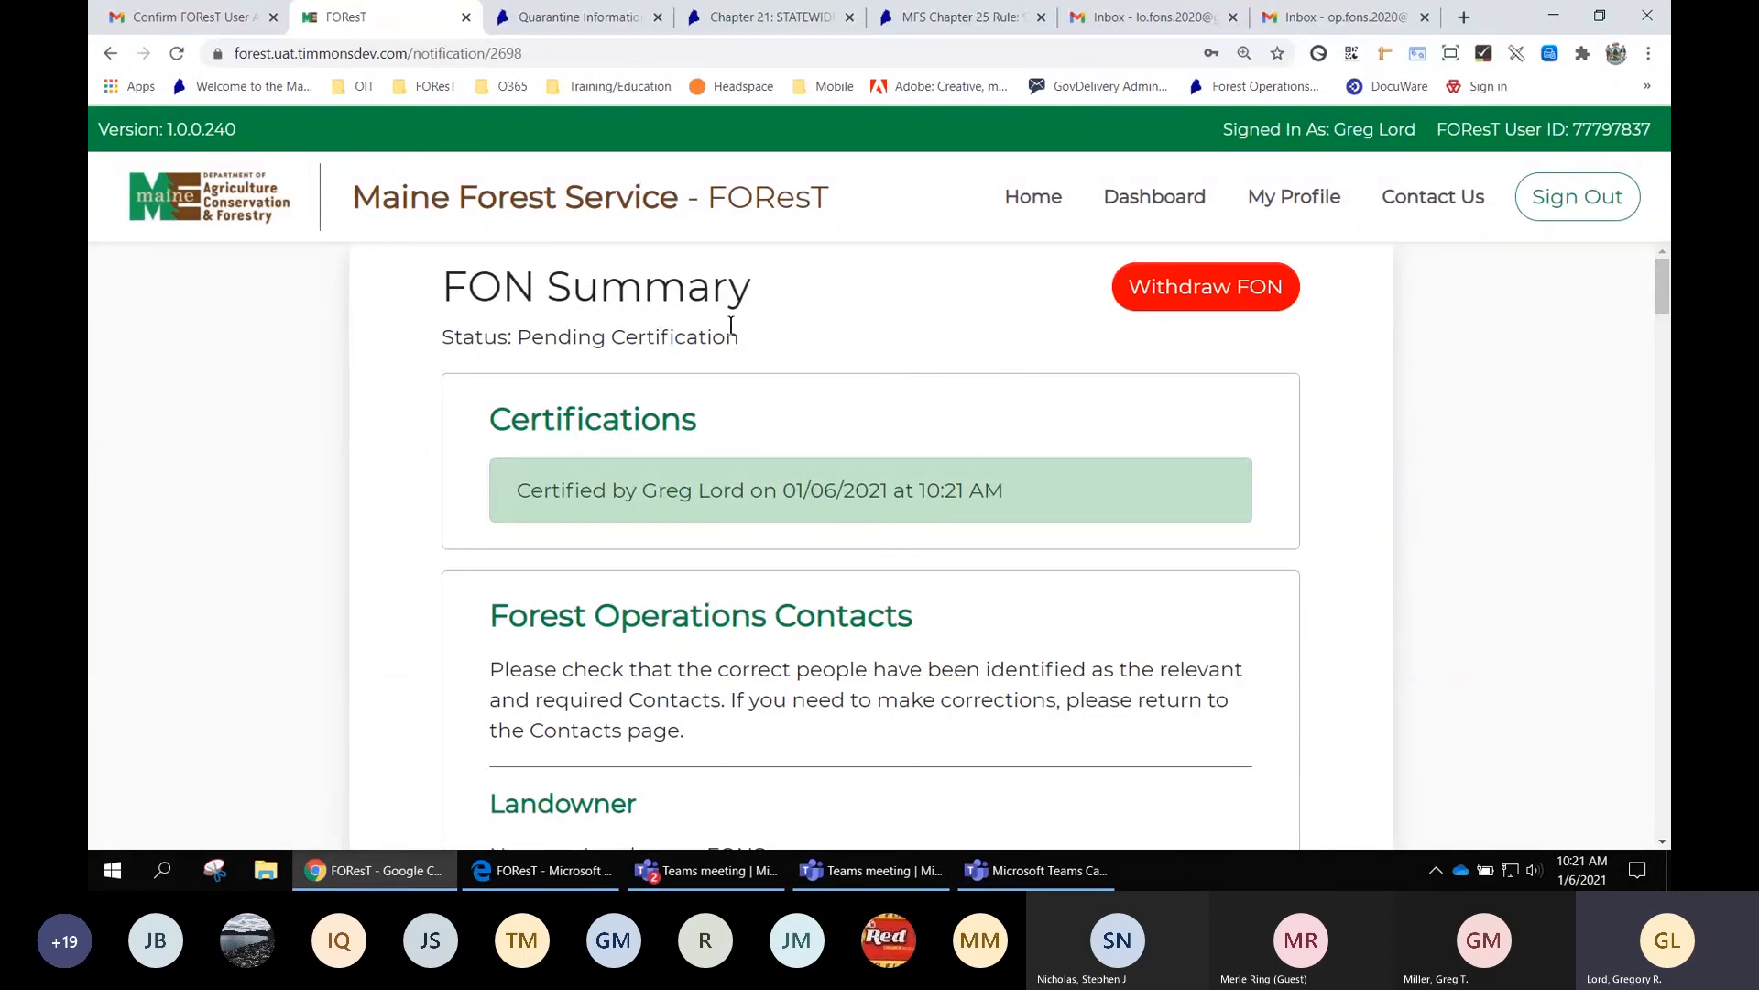
pyautogui.moveTo(741, 345); pyautogui.dragTo(507, 327)
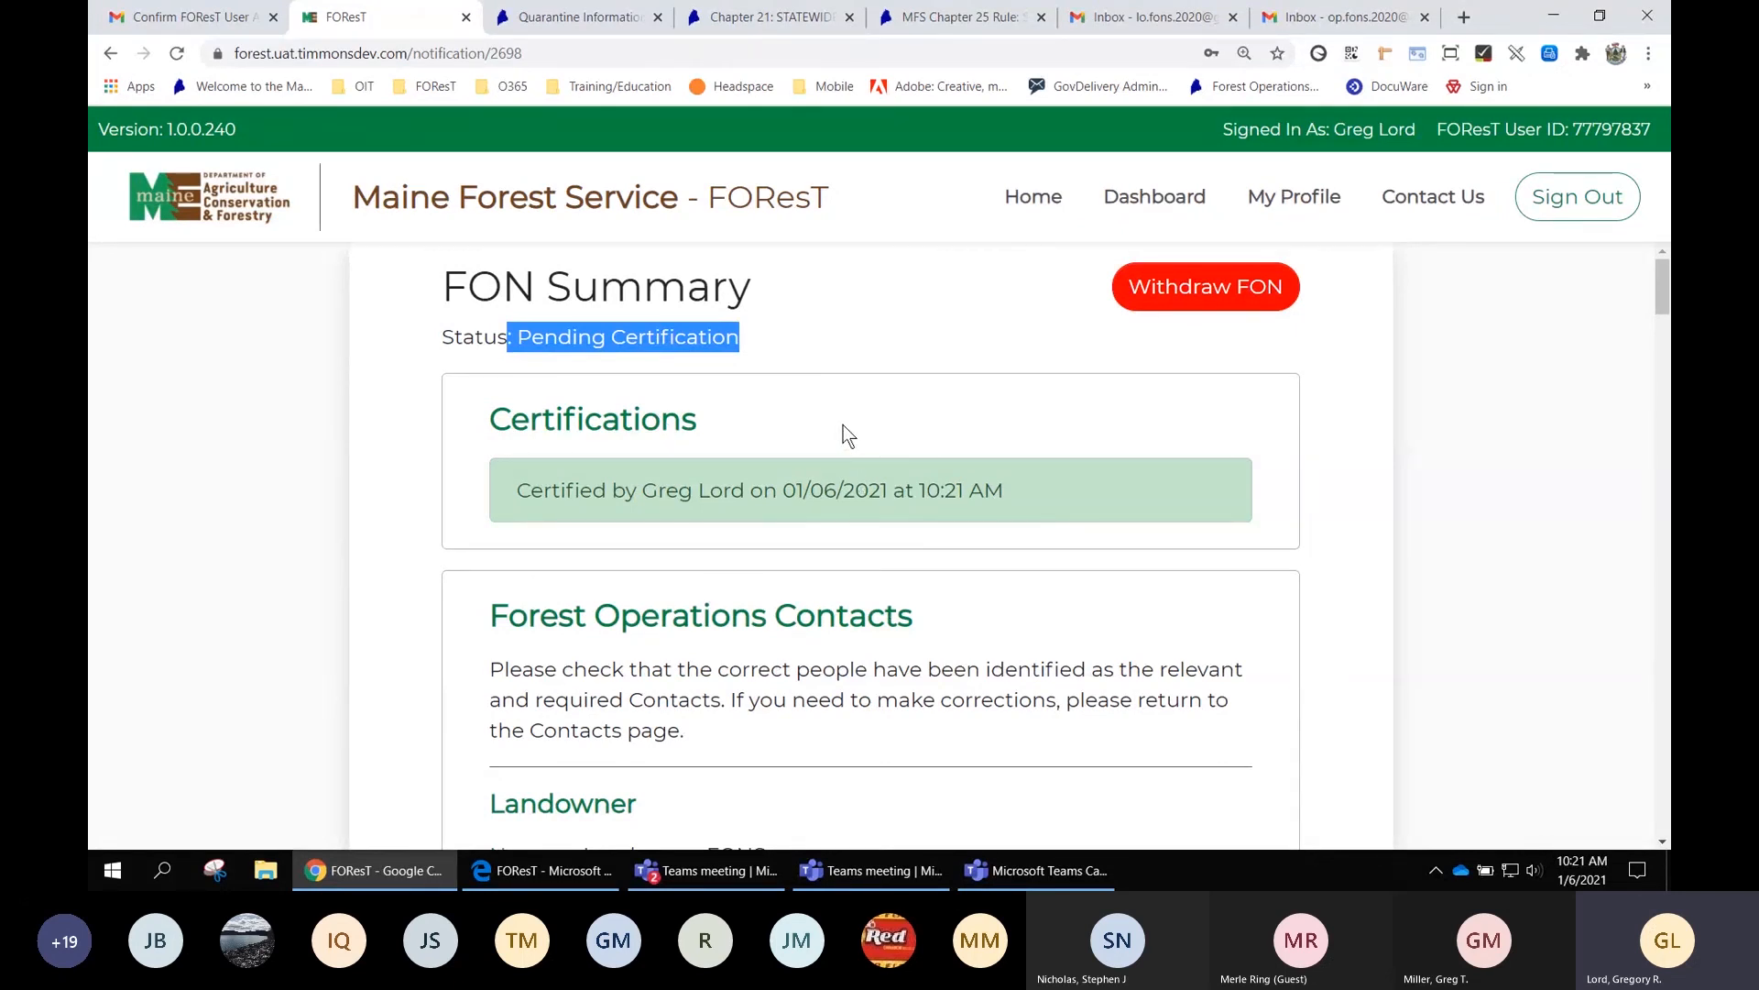
pyautogui.click(809, 357)
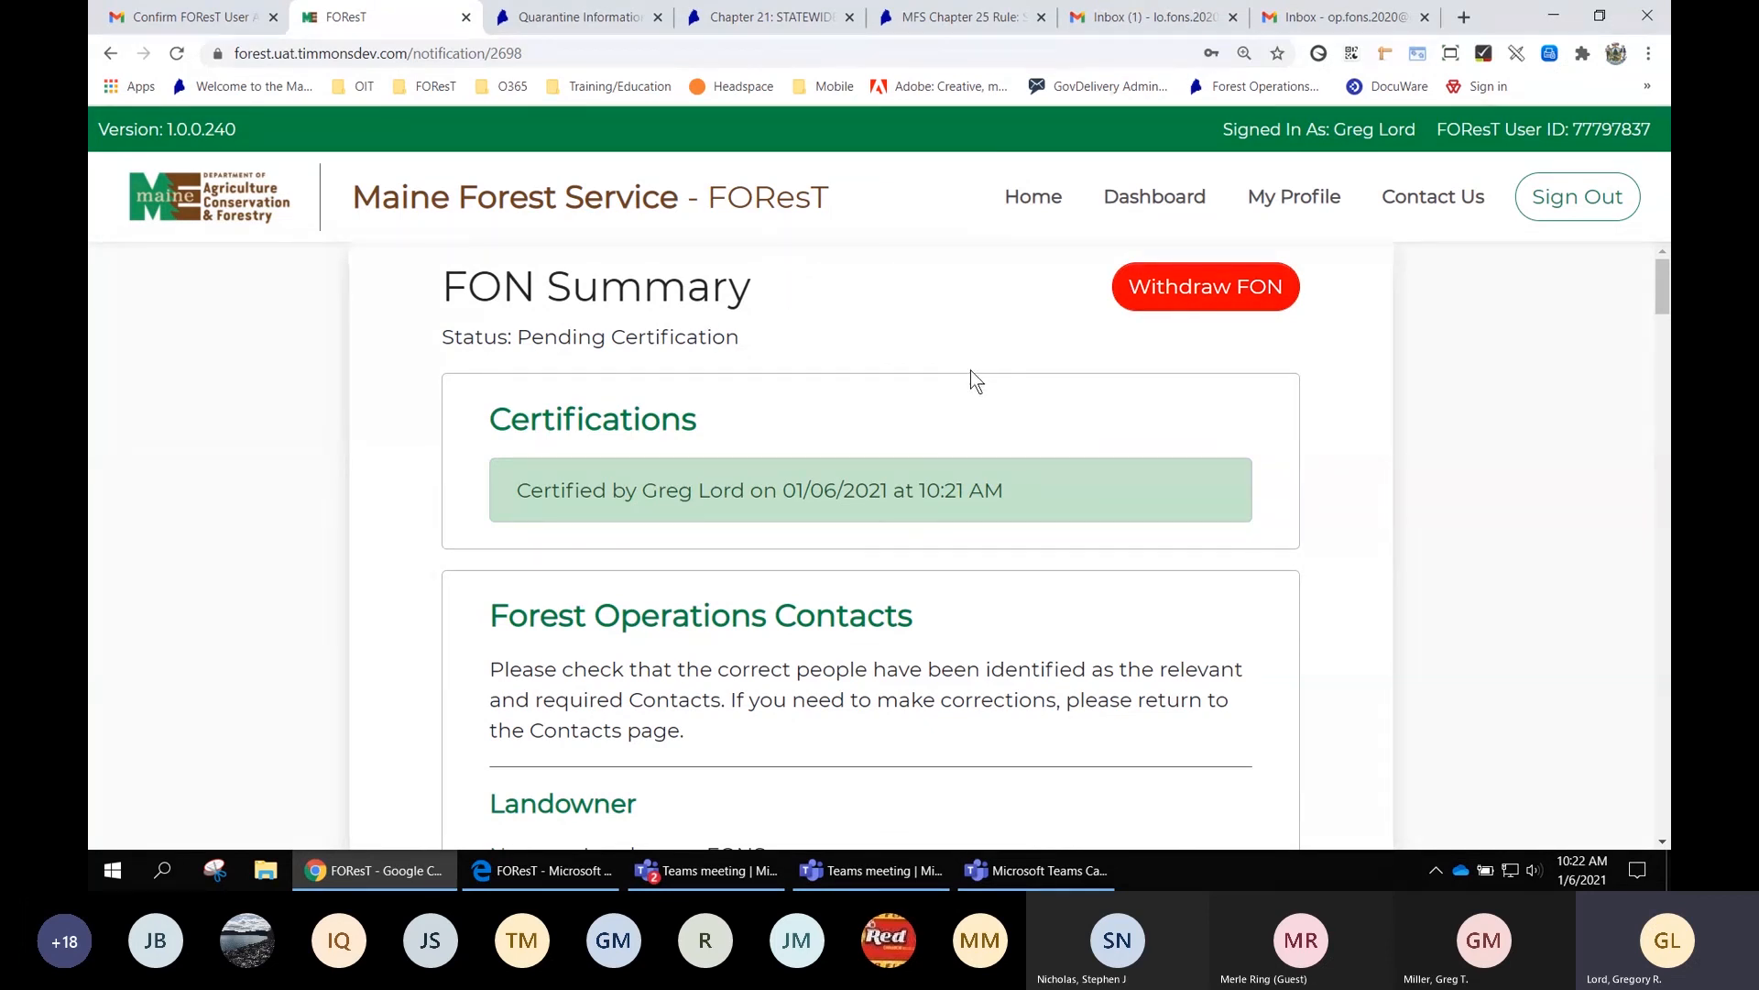
# Read the Water Crossing and General Reminders, then return to the top of the FON Summary
pyautogui.scroll(-1, 1311, 408)
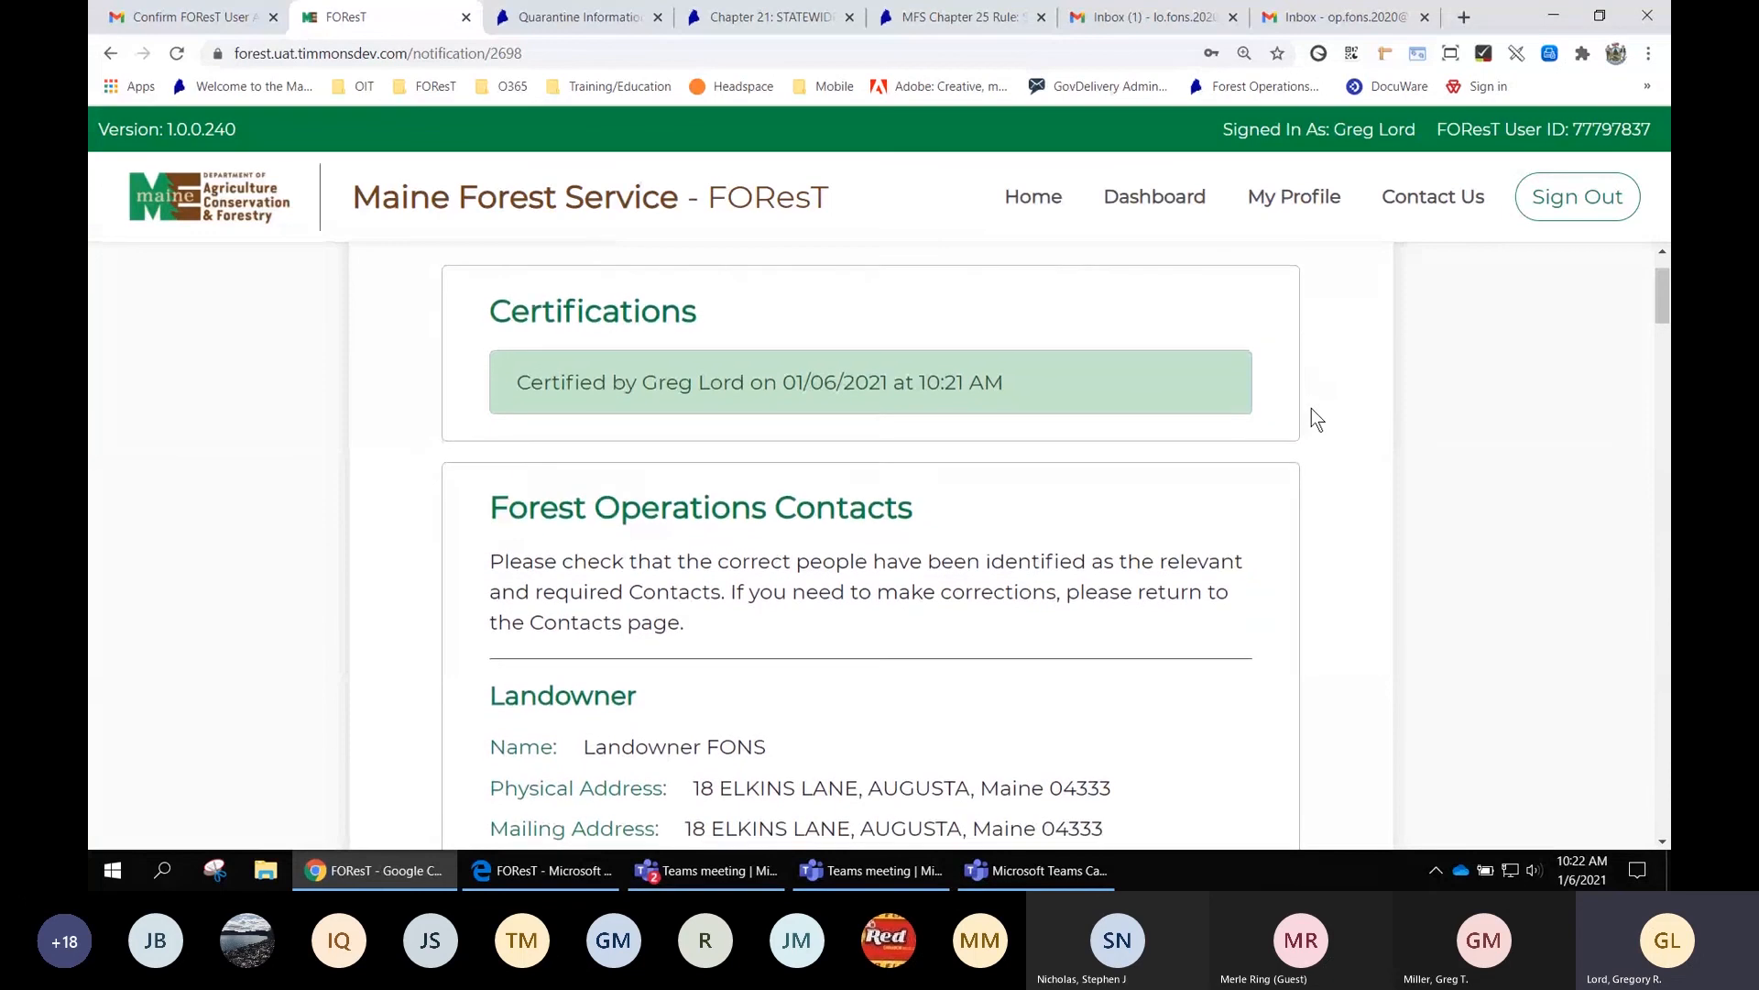
pyautogui.scroll(-5, 1313, 414)
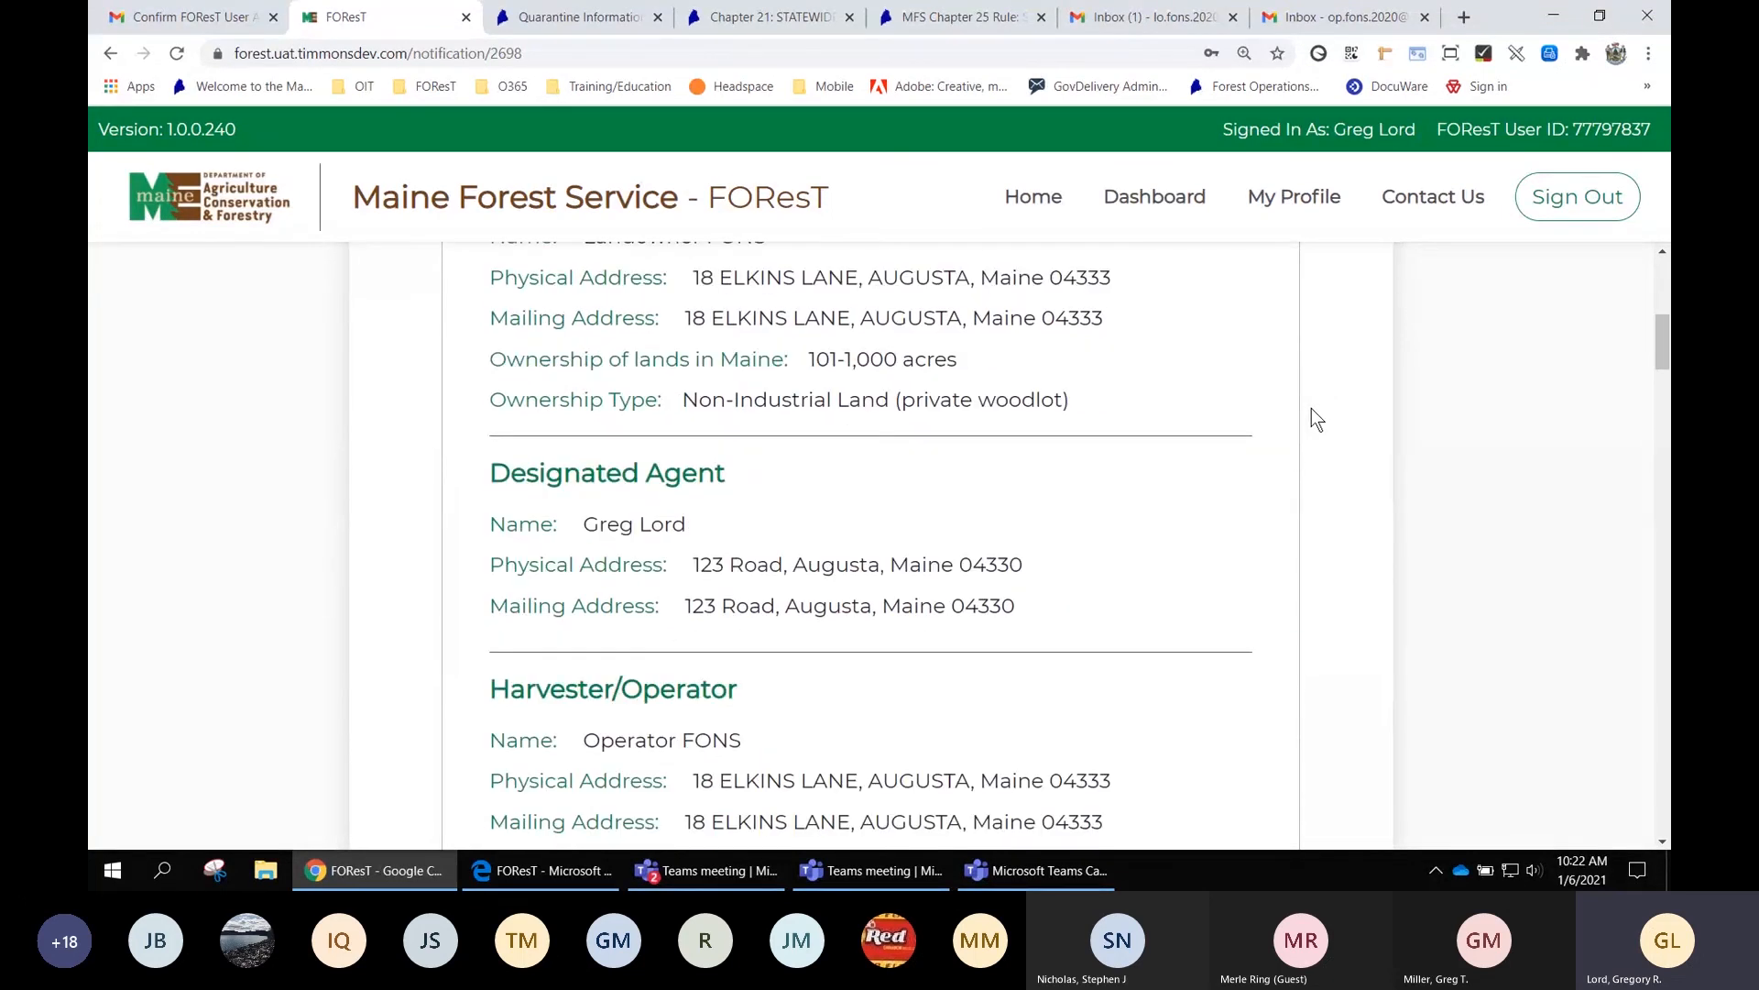
pyautogui.scroll(-2, 1311, 408)
pyautogui.scroll(-1, 1312, 409)
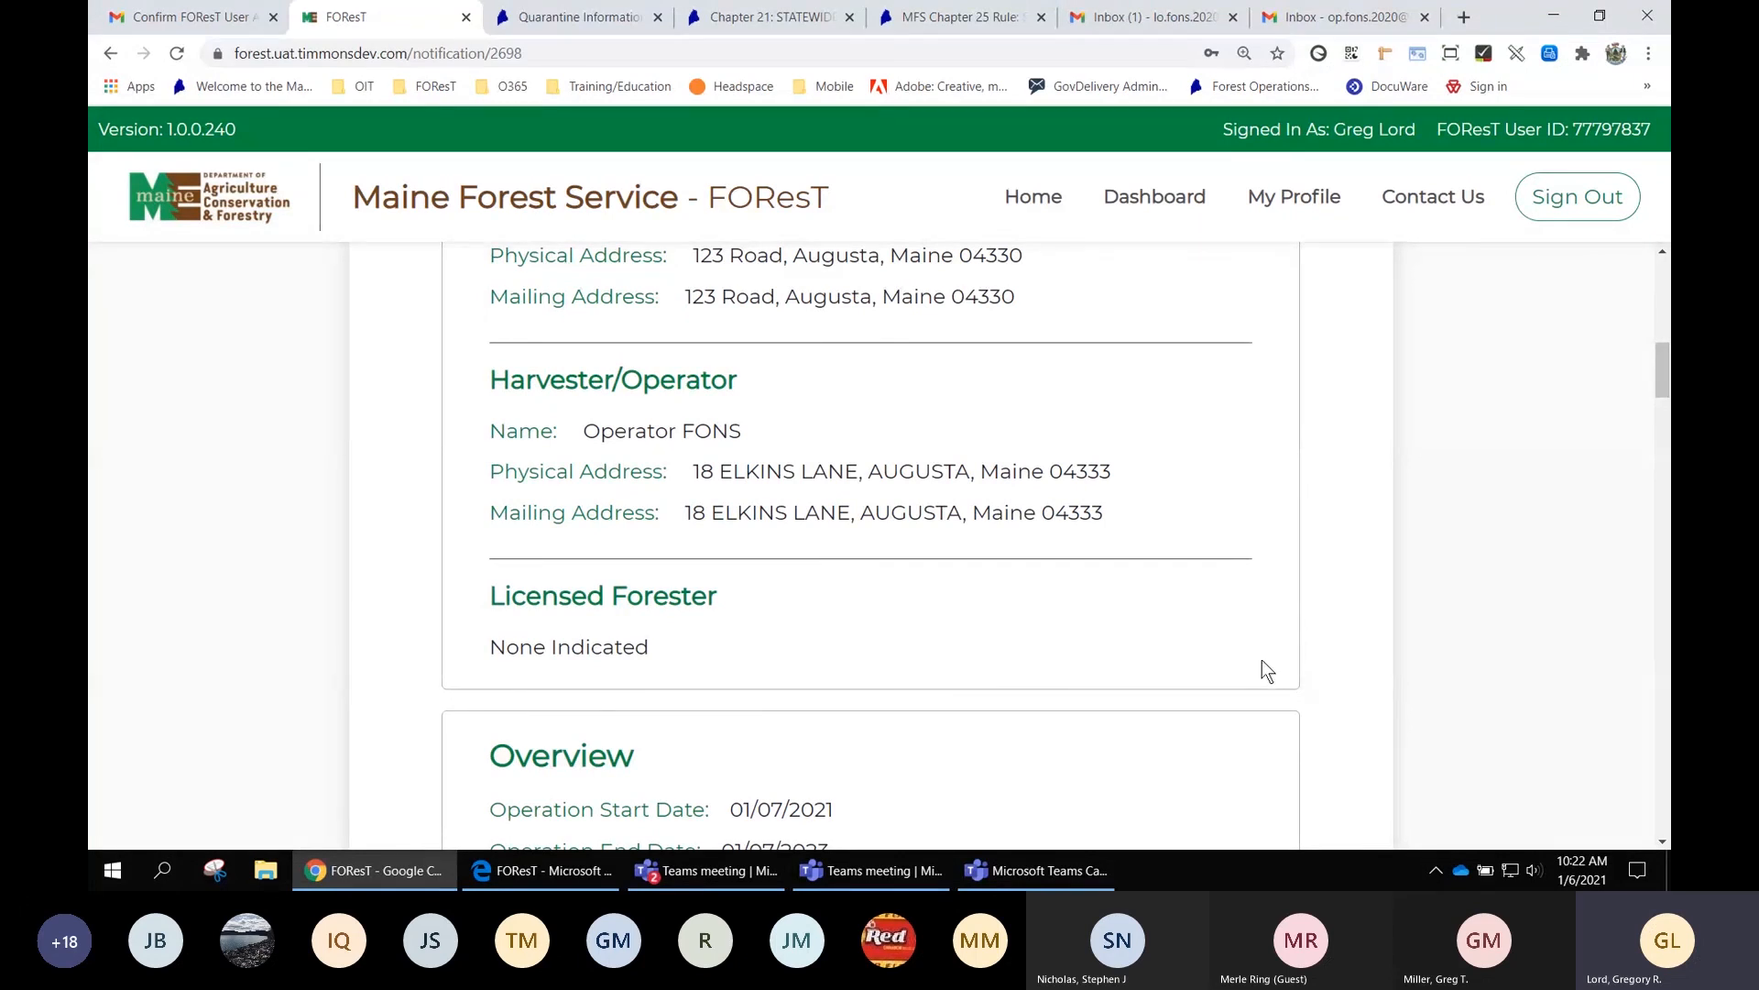
pyautogui.scroll(-2, 1262, 669)
pyautogui.scroll(-5, 1308, 672)
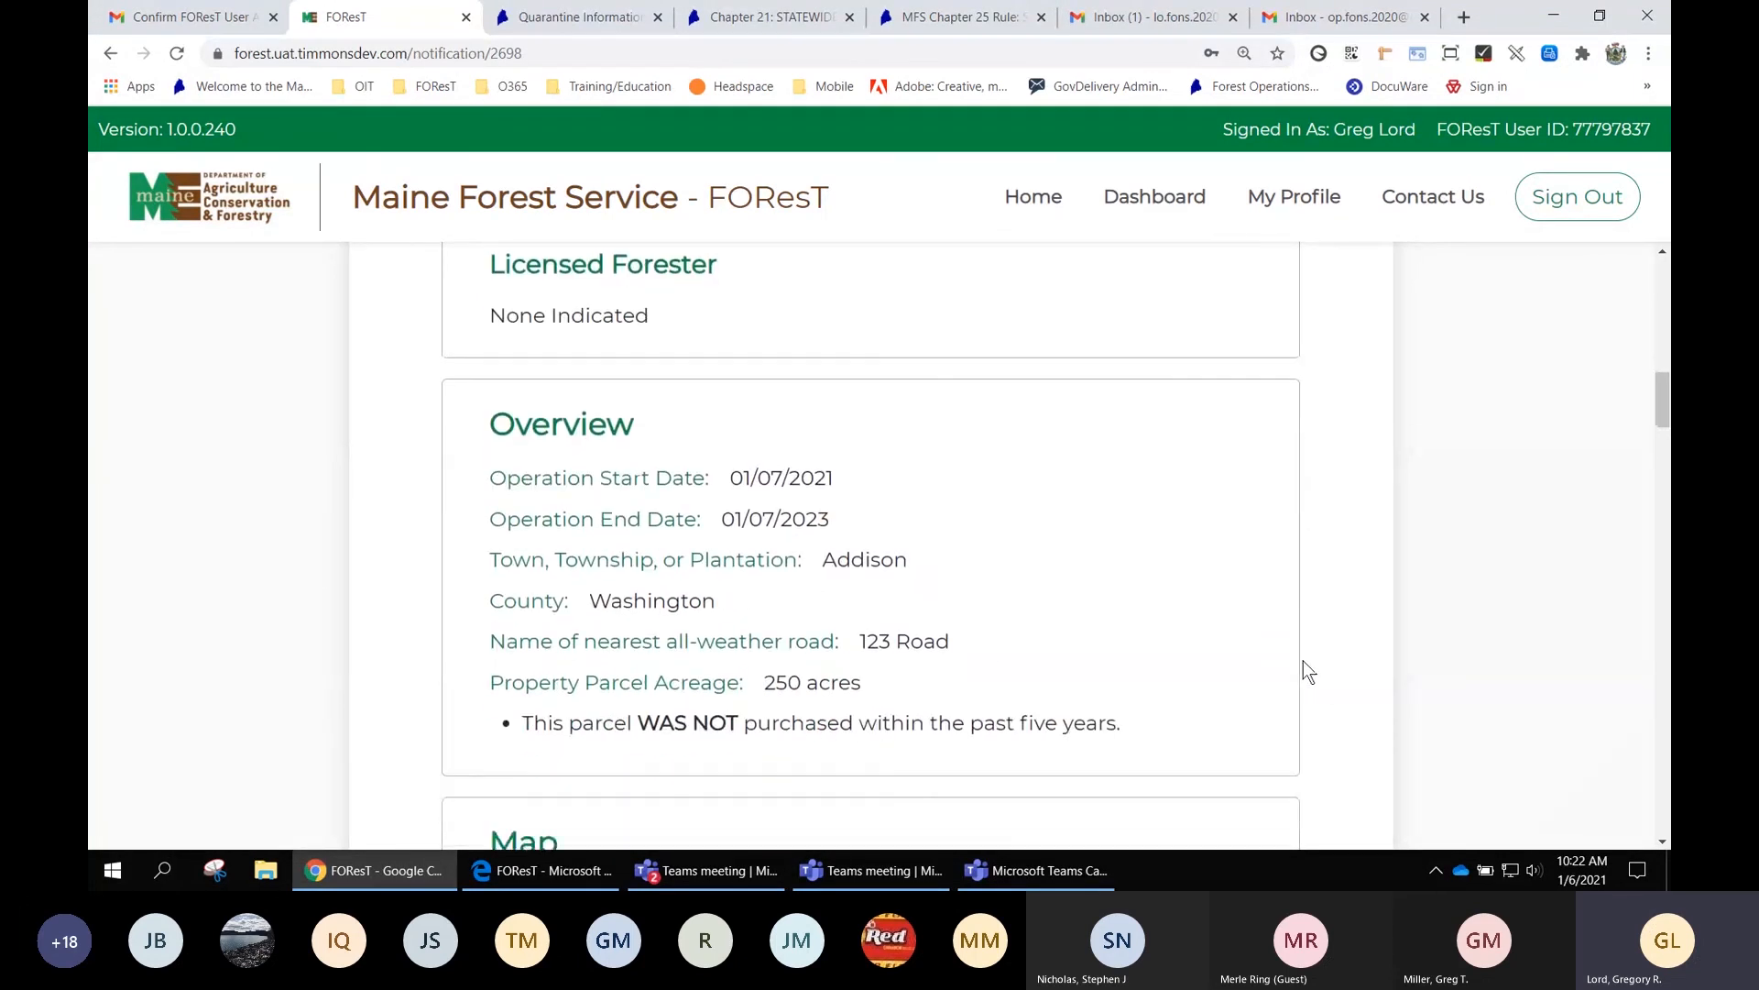
pyautogui.scroll(-7, 1345, 656)
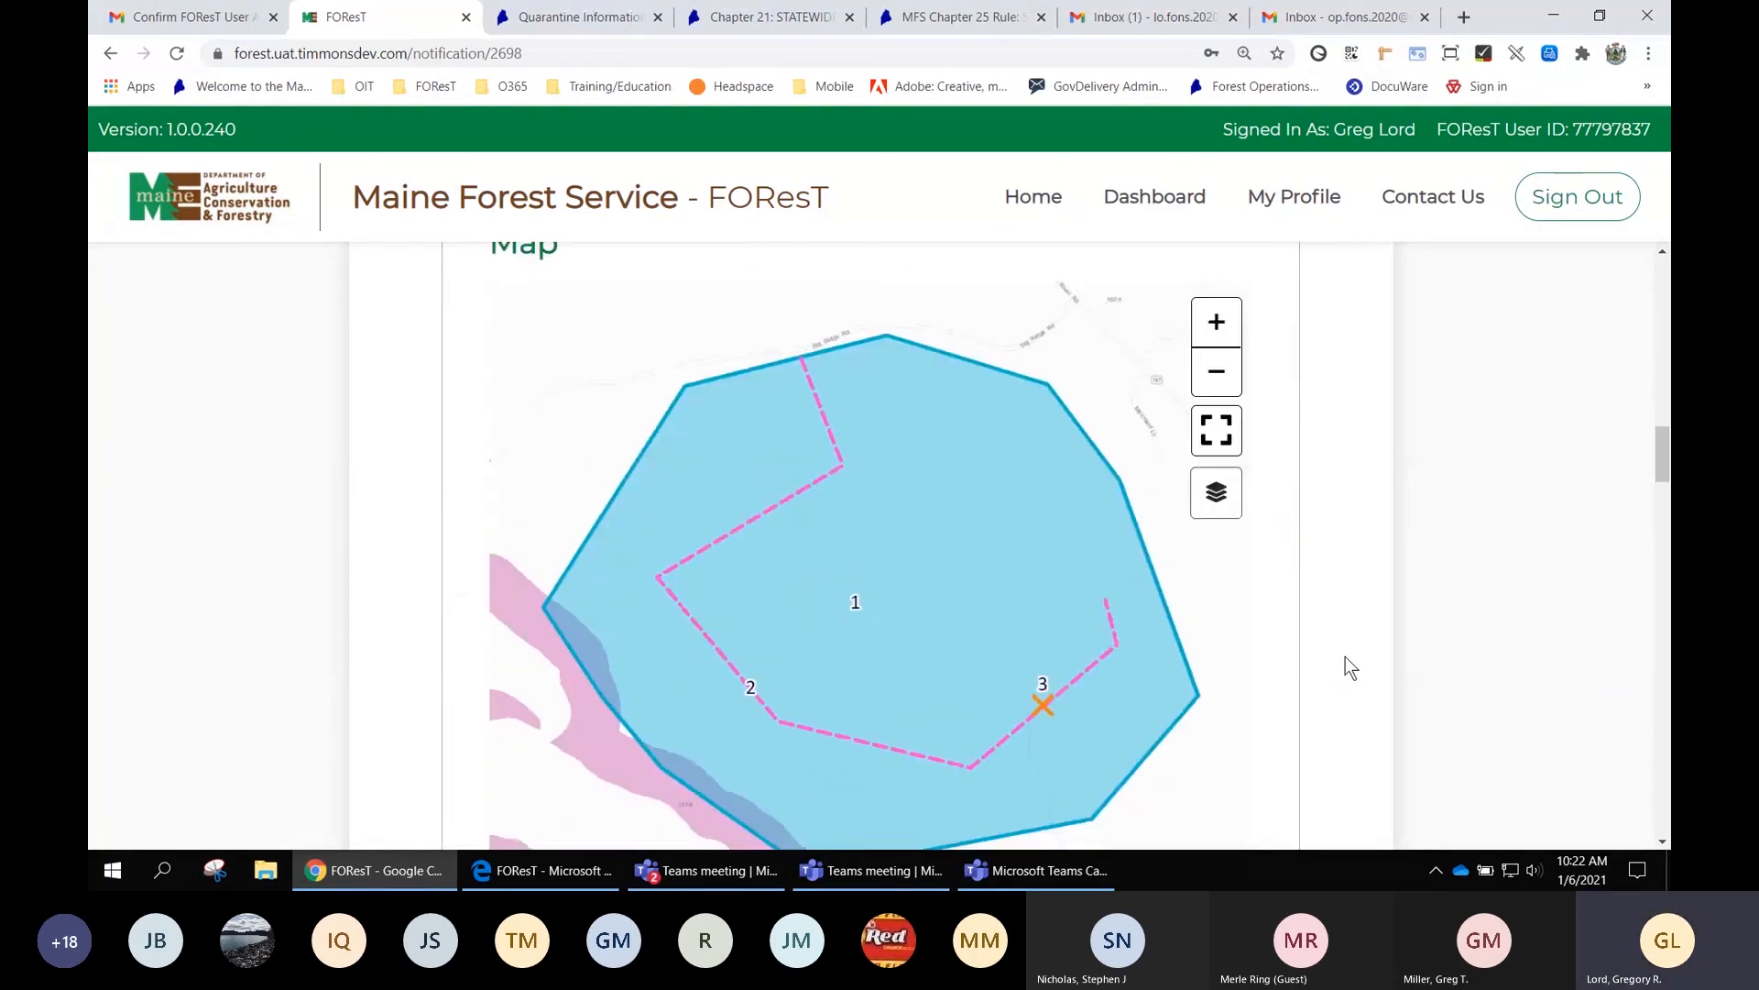
pyautogui.scroll(-8, 1345, 656)
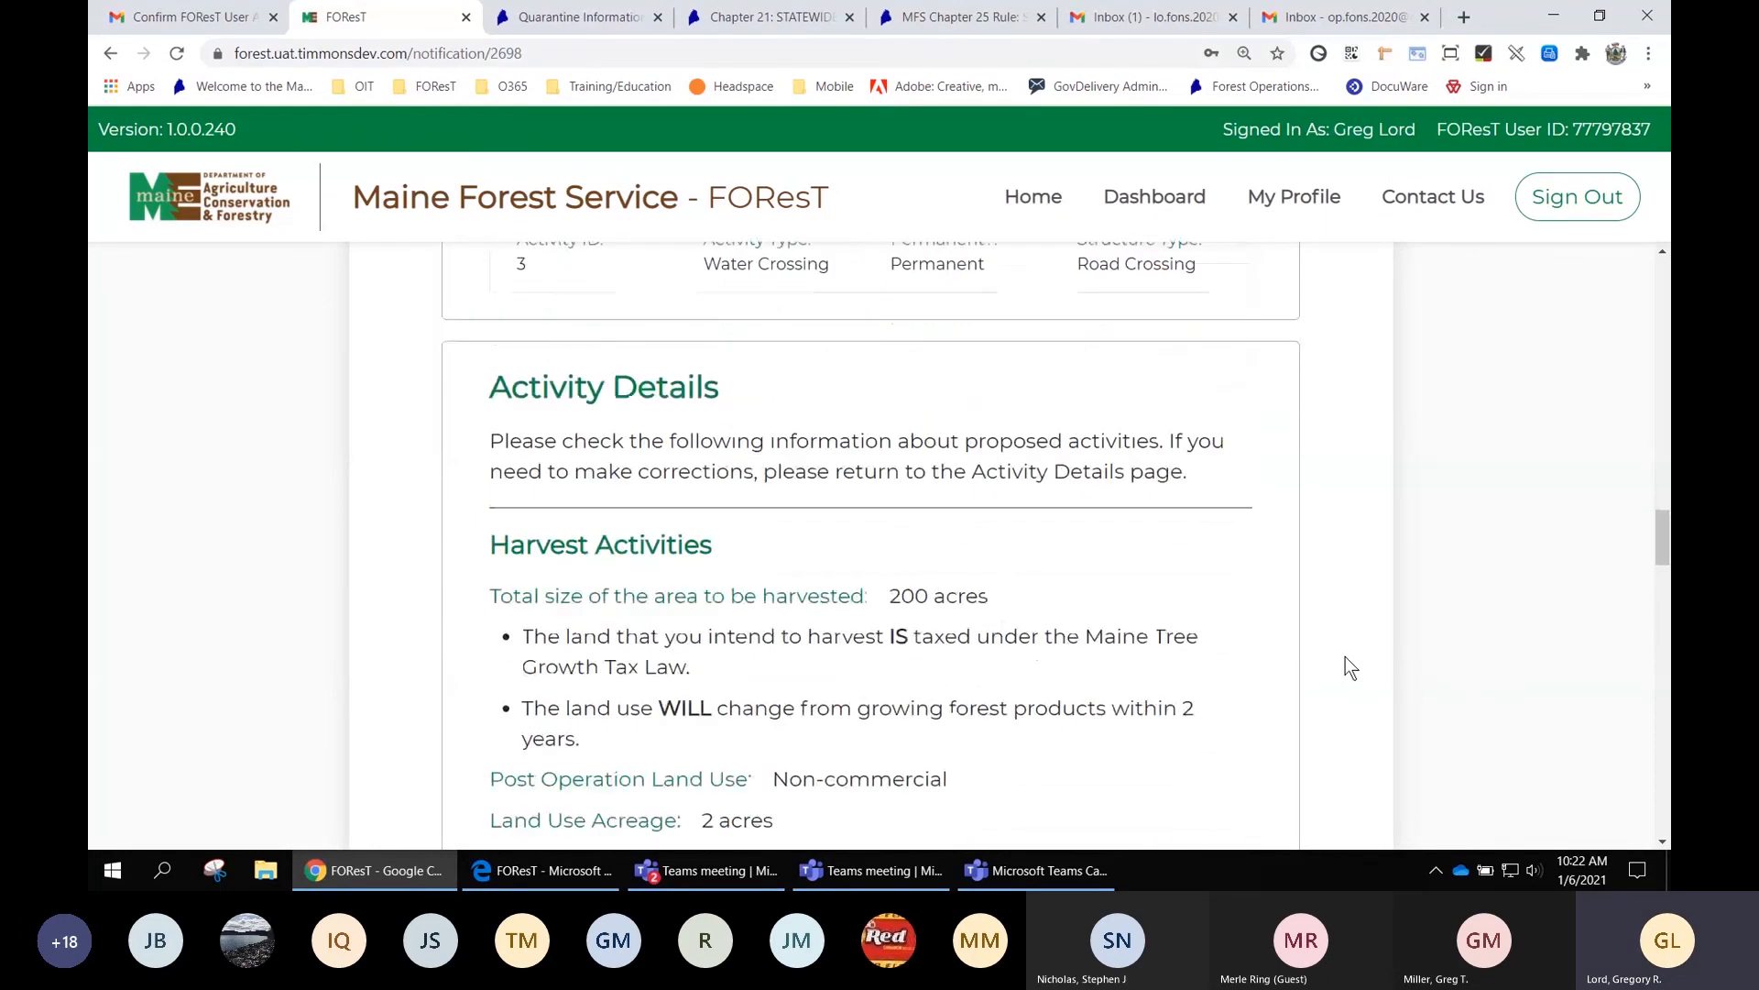
pyautogui.scroll(-8, 1345, 656)
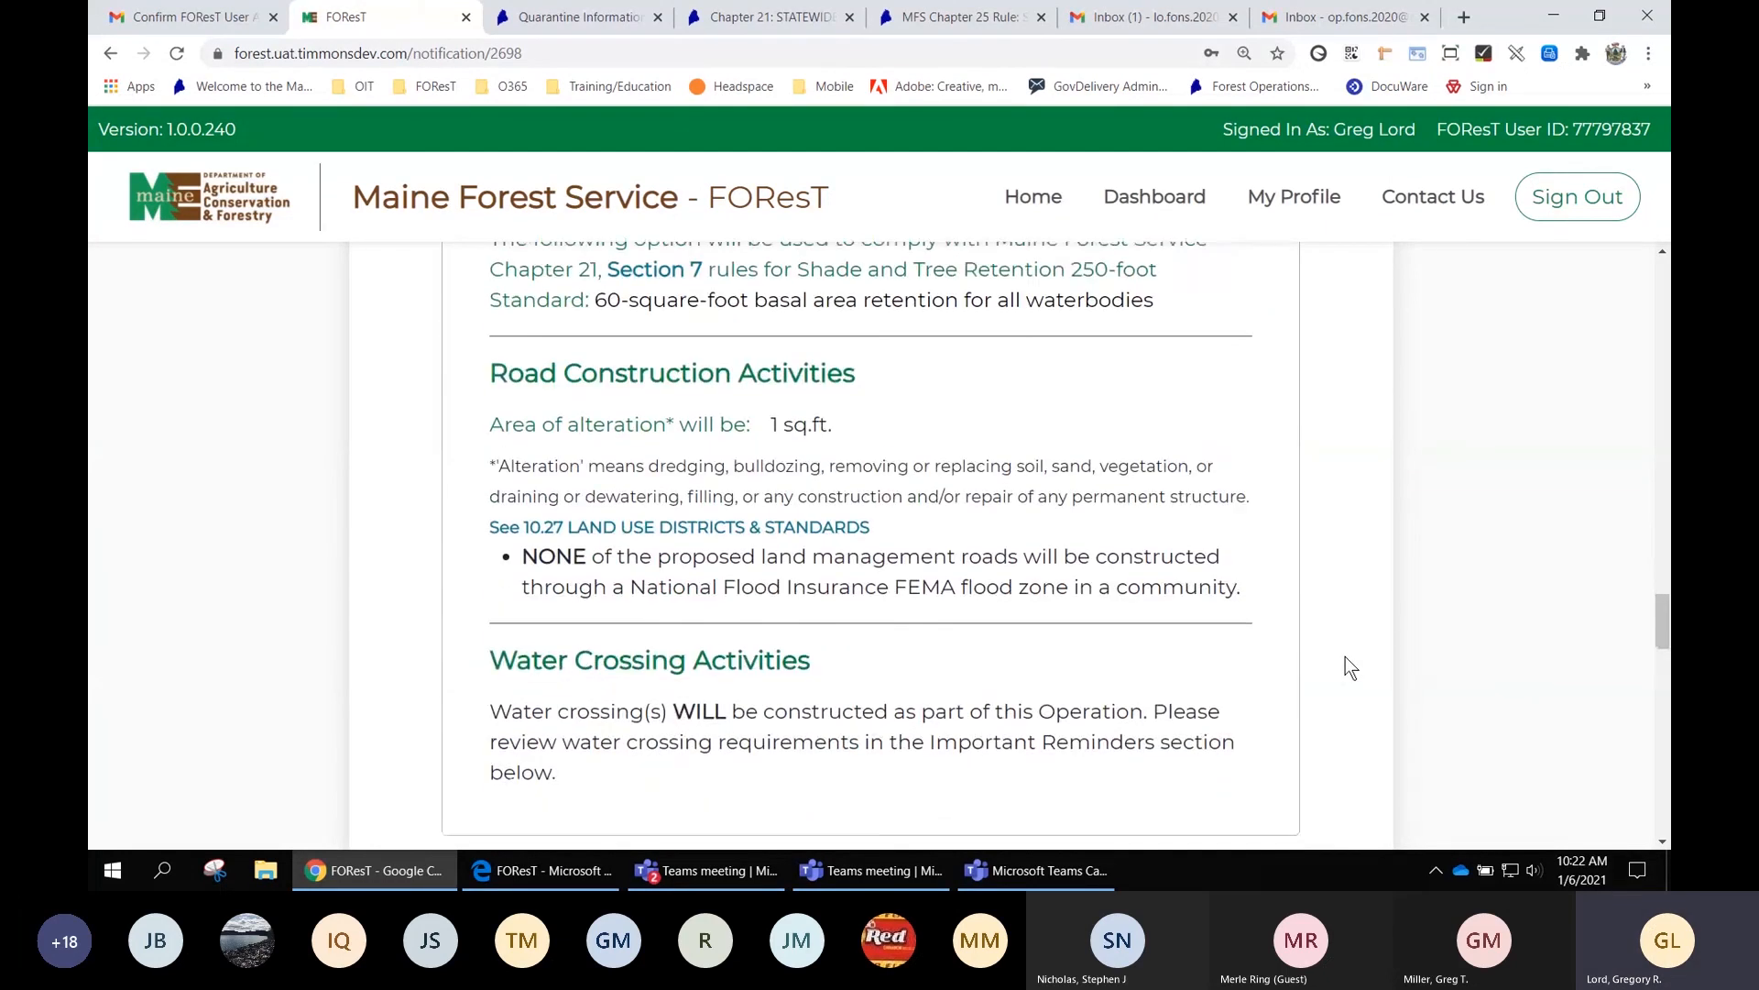
pyautogui.scroll(-2, 1345, 656)
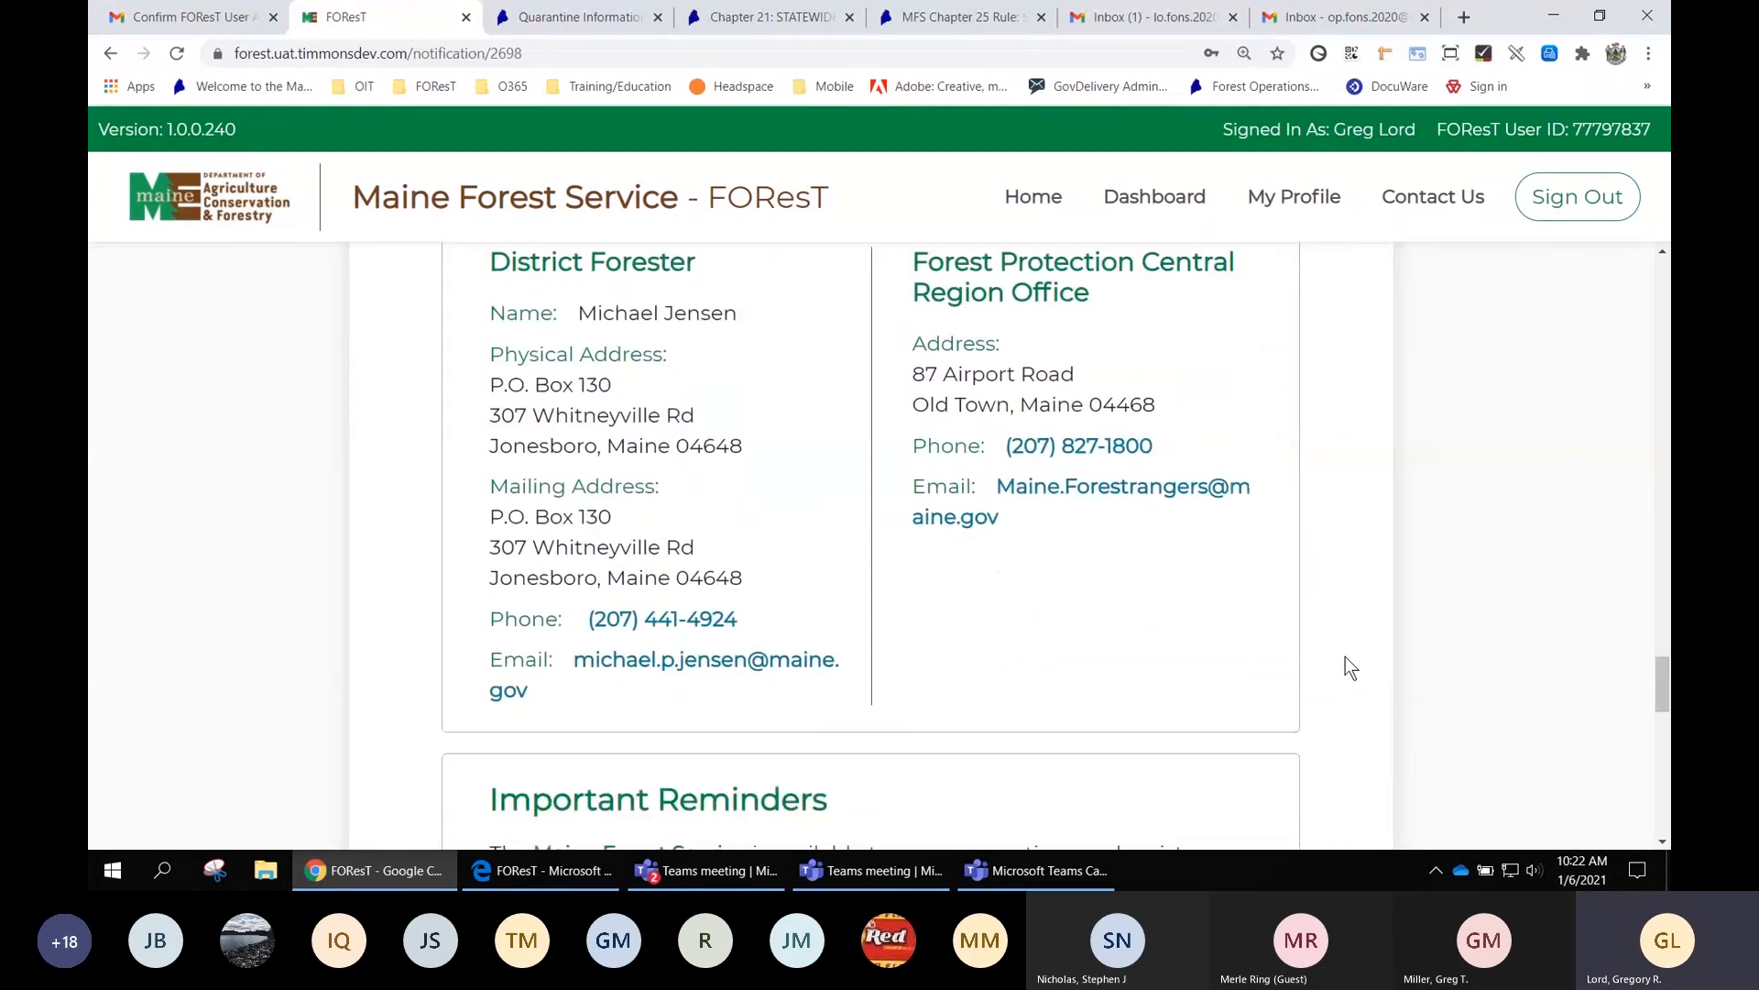
pyautogui.scroll(-5, 1345, 656)
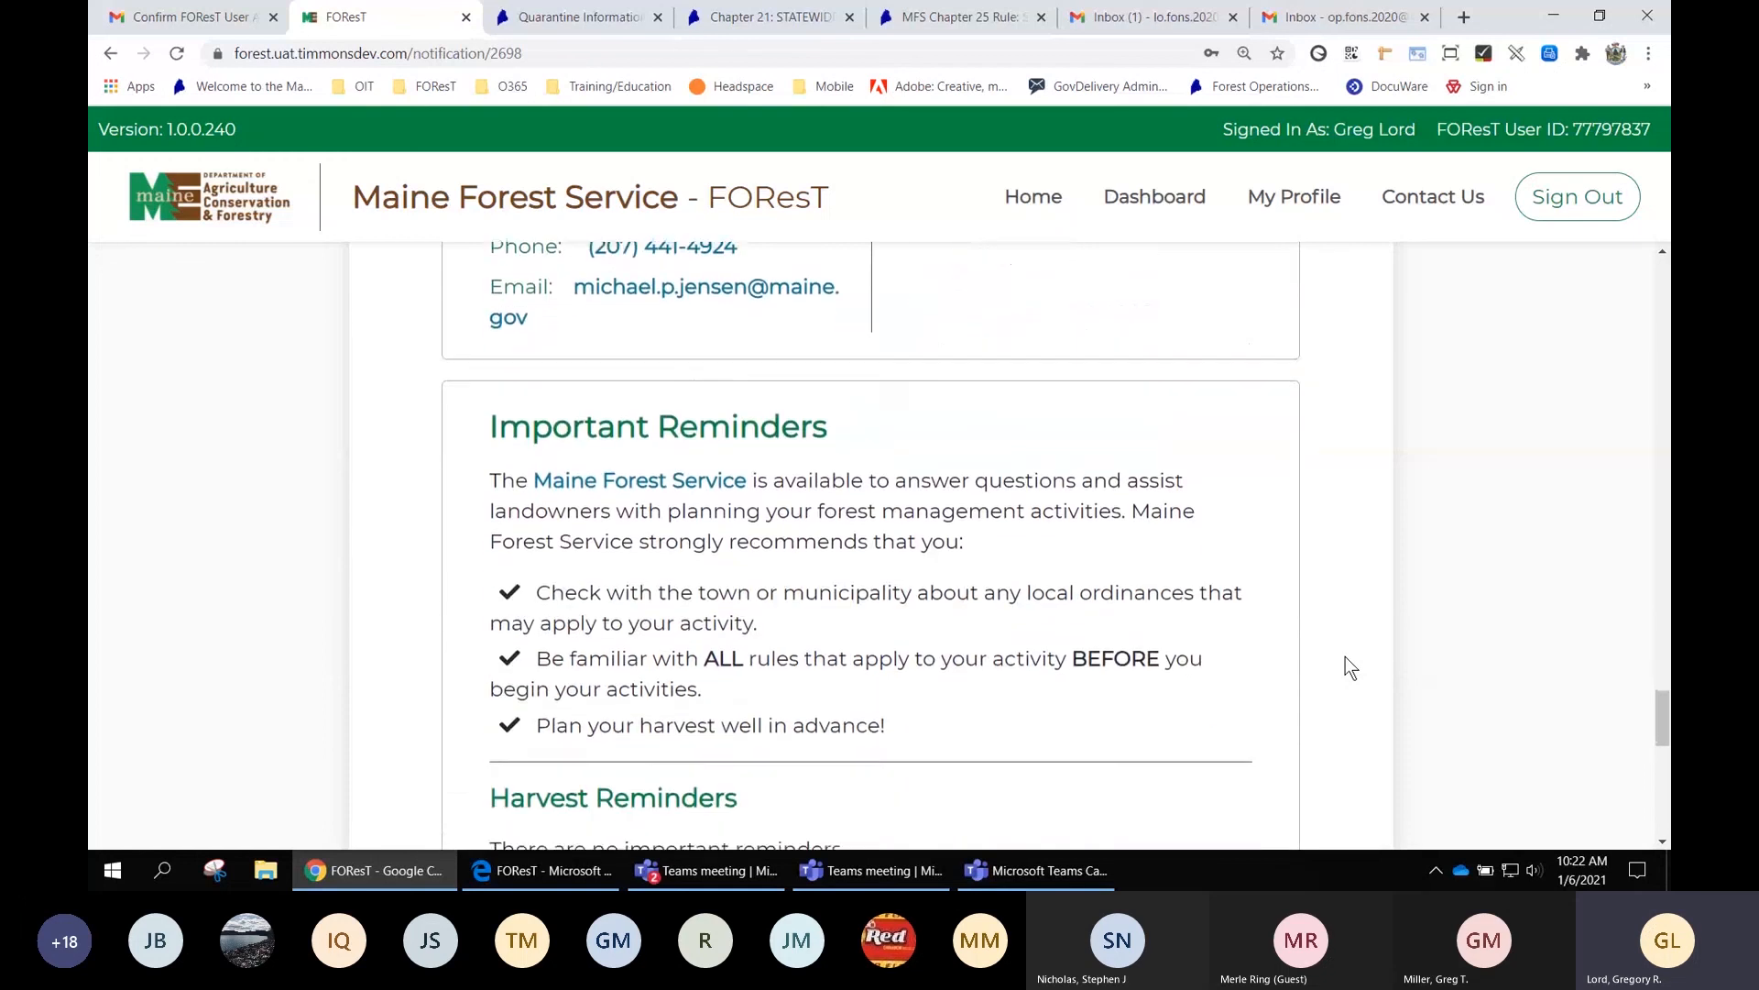
pyautogui.scroll(-5, 1345, 656)
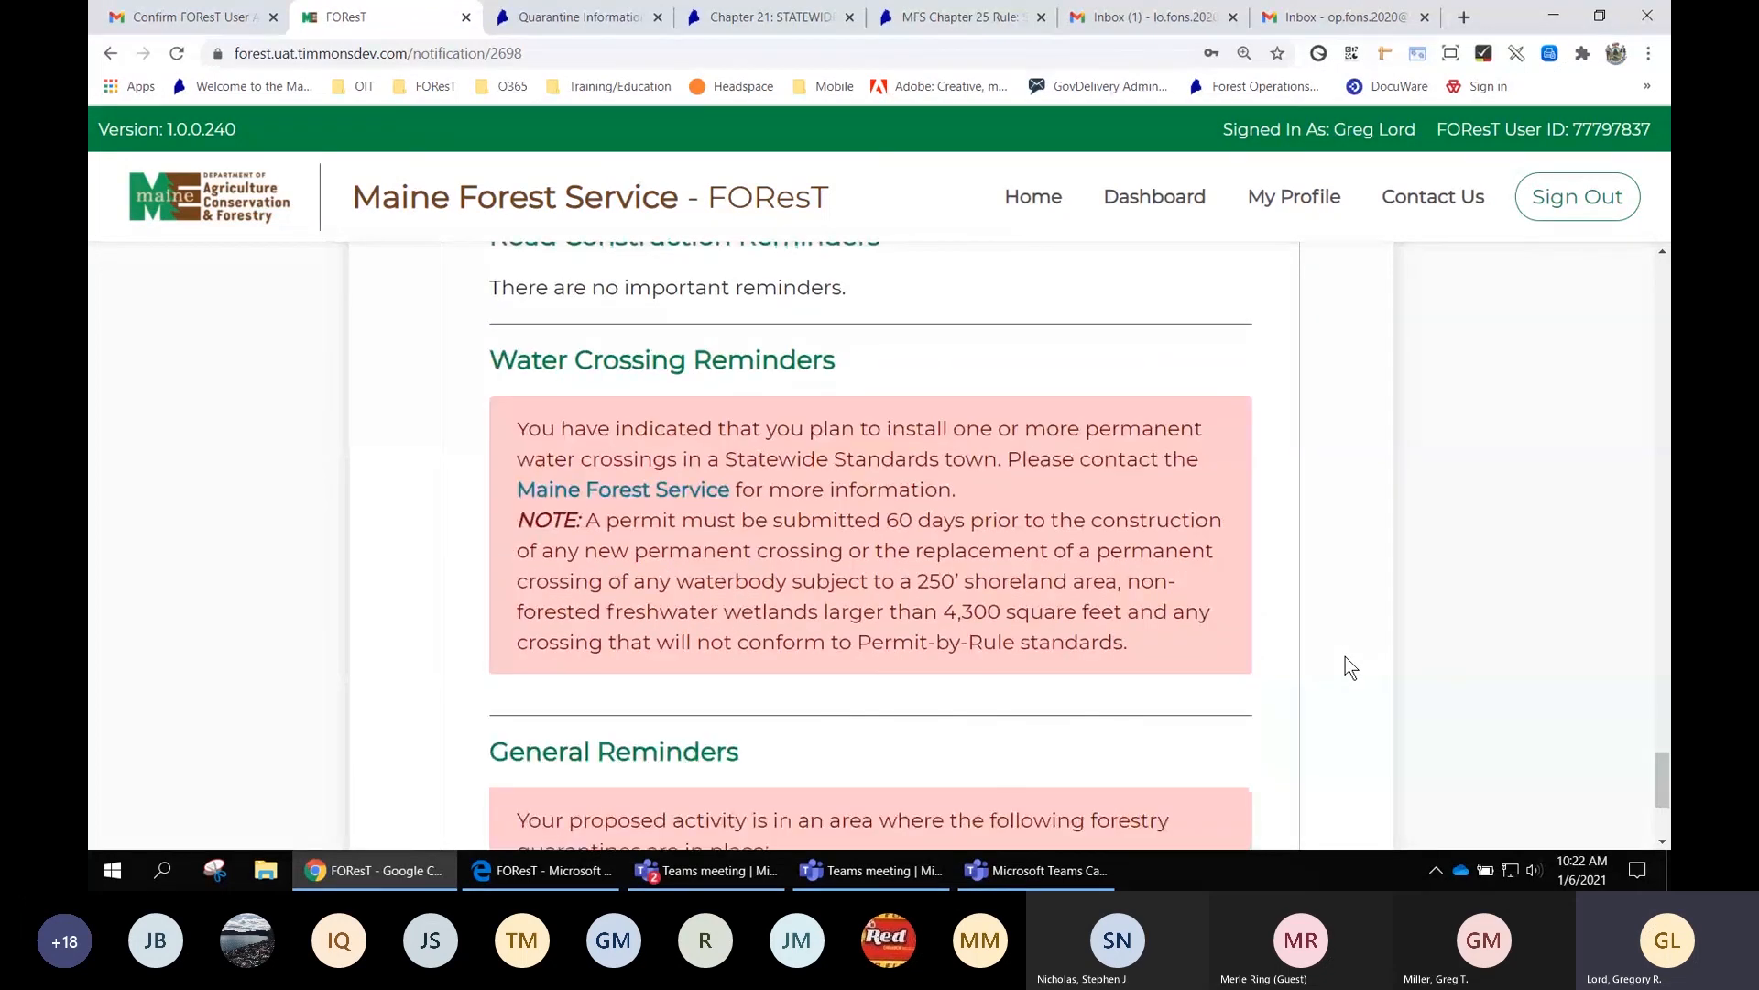
pyautogui.scroll(7, 880, 541)
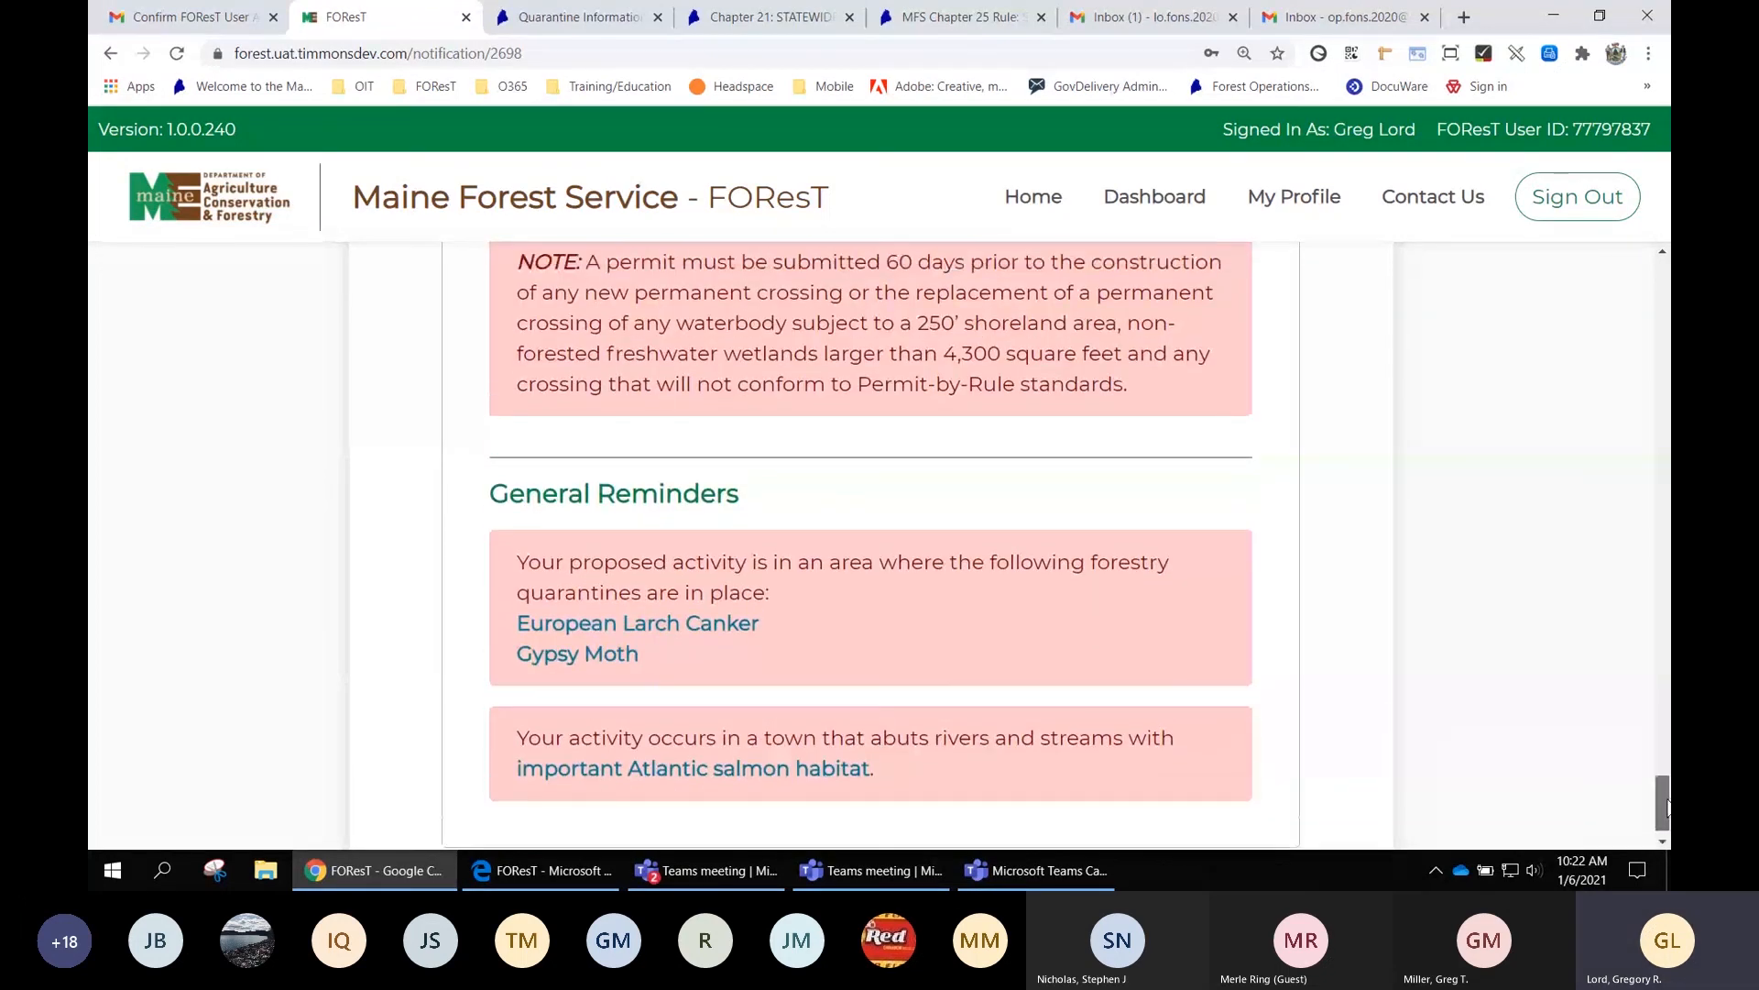
pyautogui.moveTo(1663, 701); pyautogui.dragTo(1667, 271)
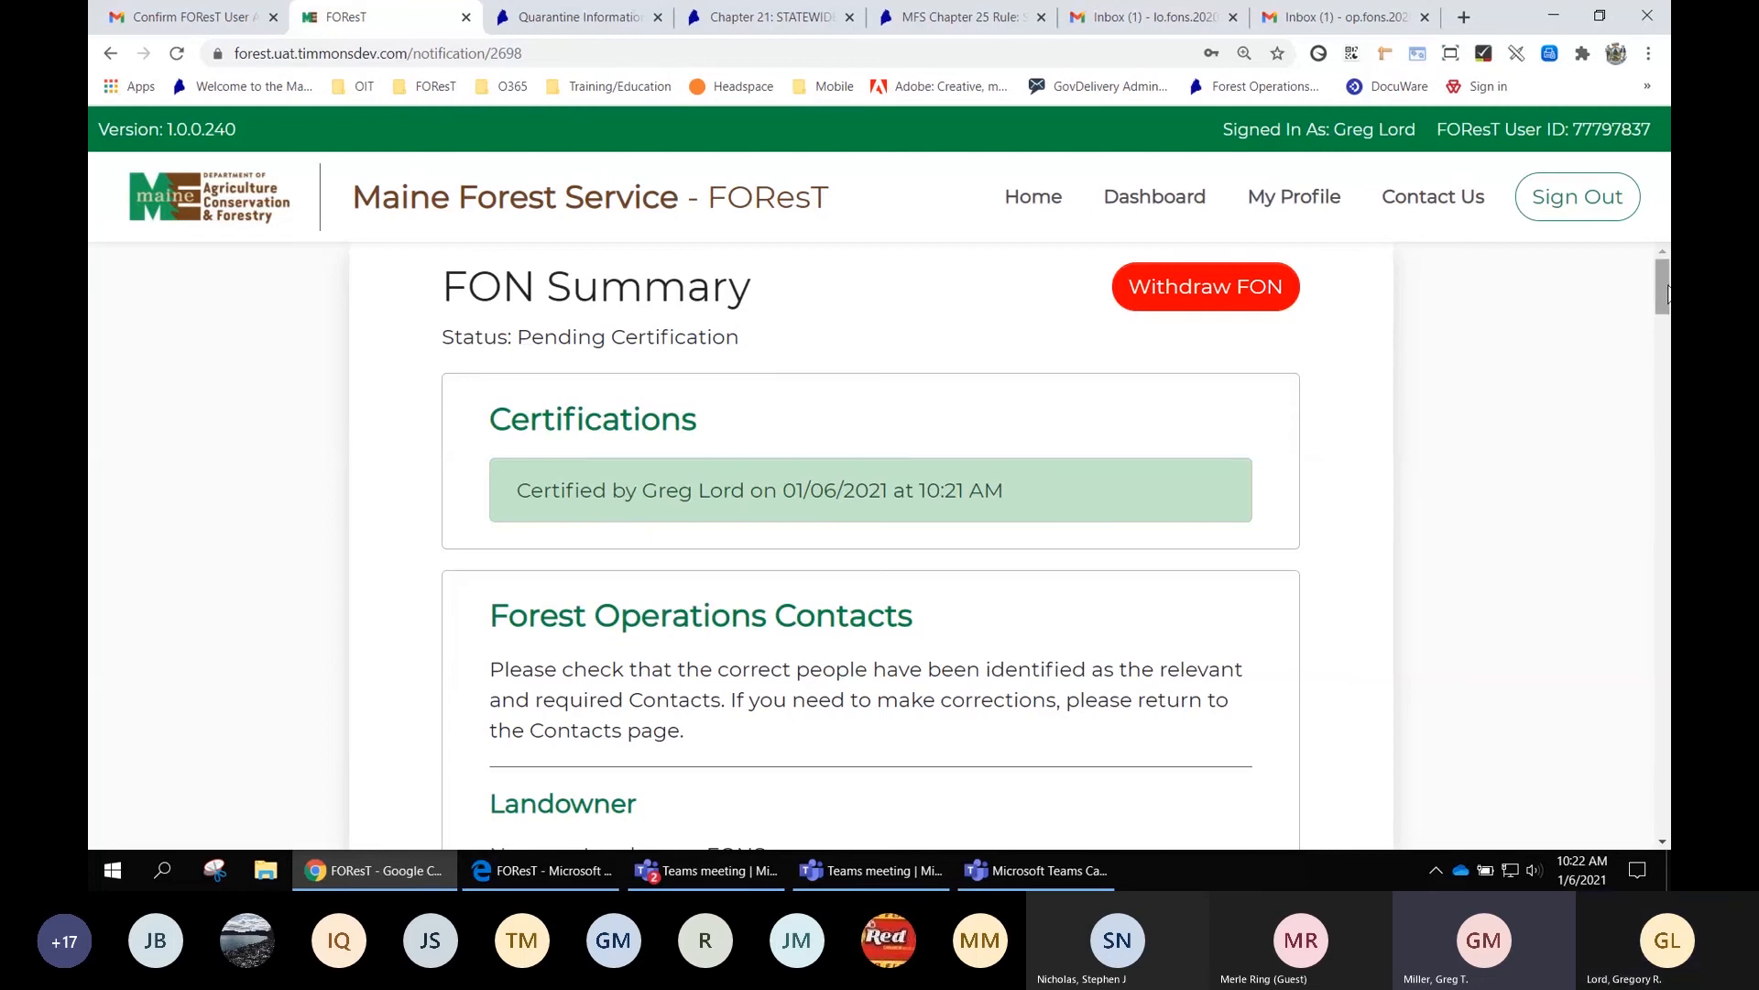
# Scroll past Contacts and Overview to the map showing all three numbered activities in the harvest polygon
pyautogui.moveTo(1667, 287); pyautogui.dragTo(1658, 372)
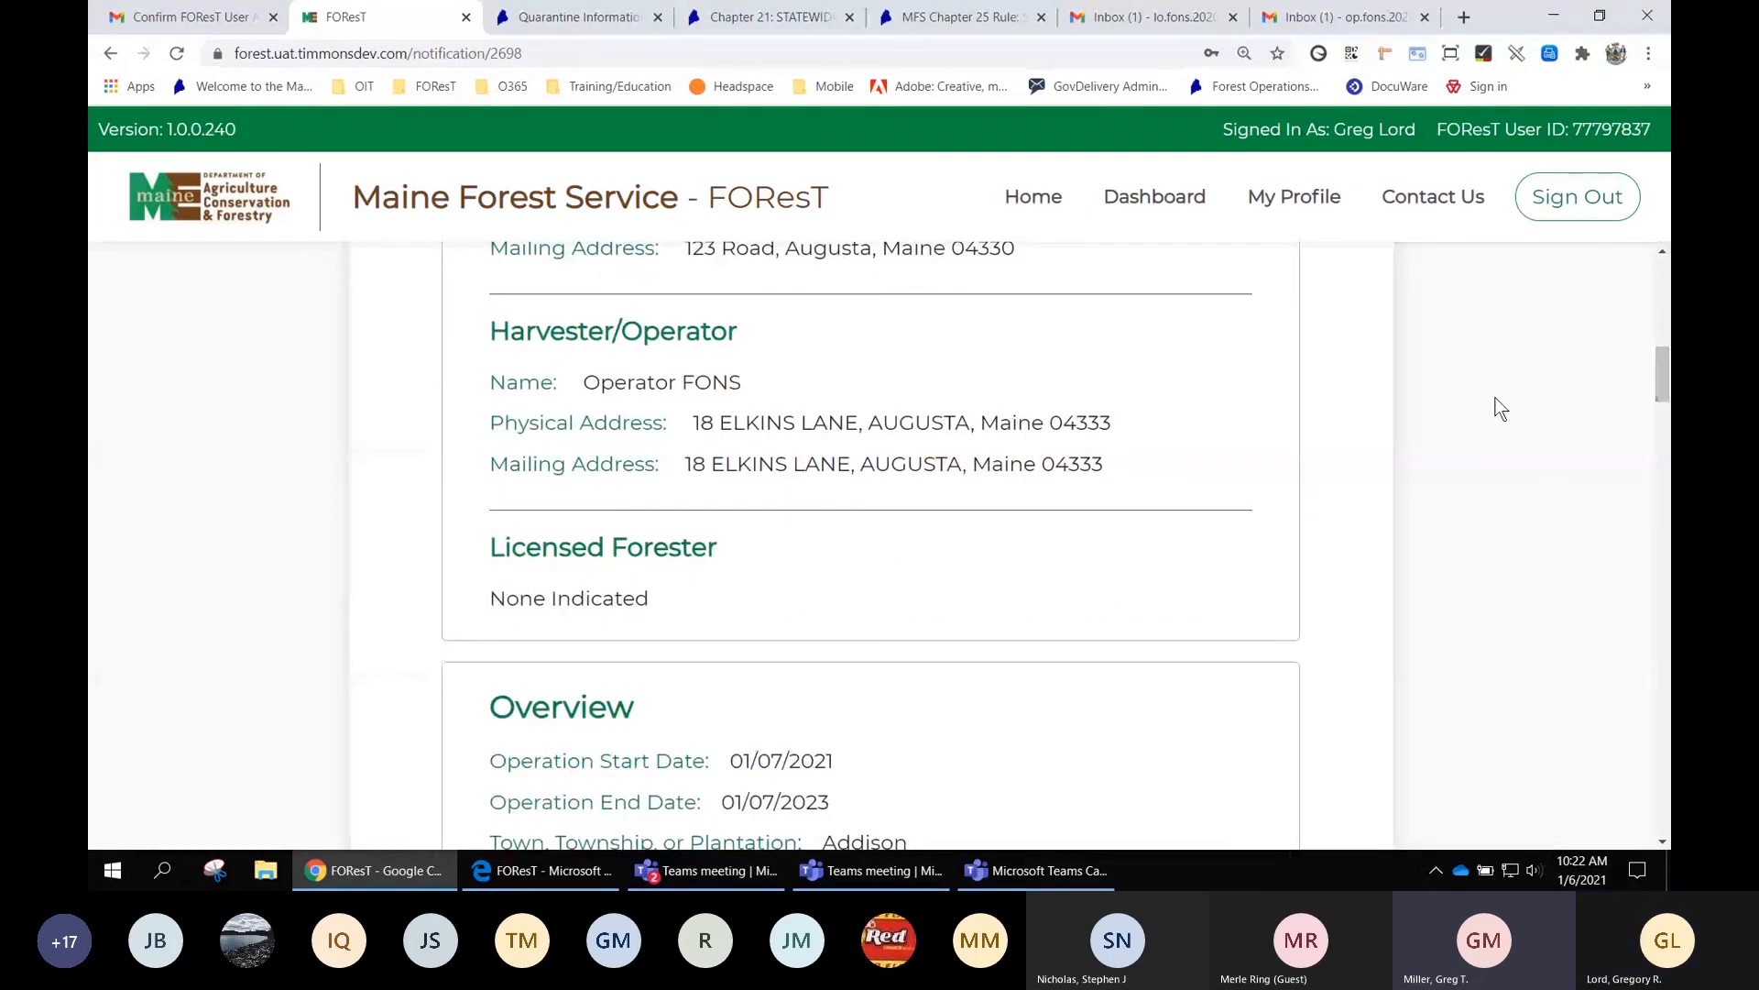
pyautogui.scroll(-1, 1493, 405)
pyautogui.scroll(-10, 1494, 405)
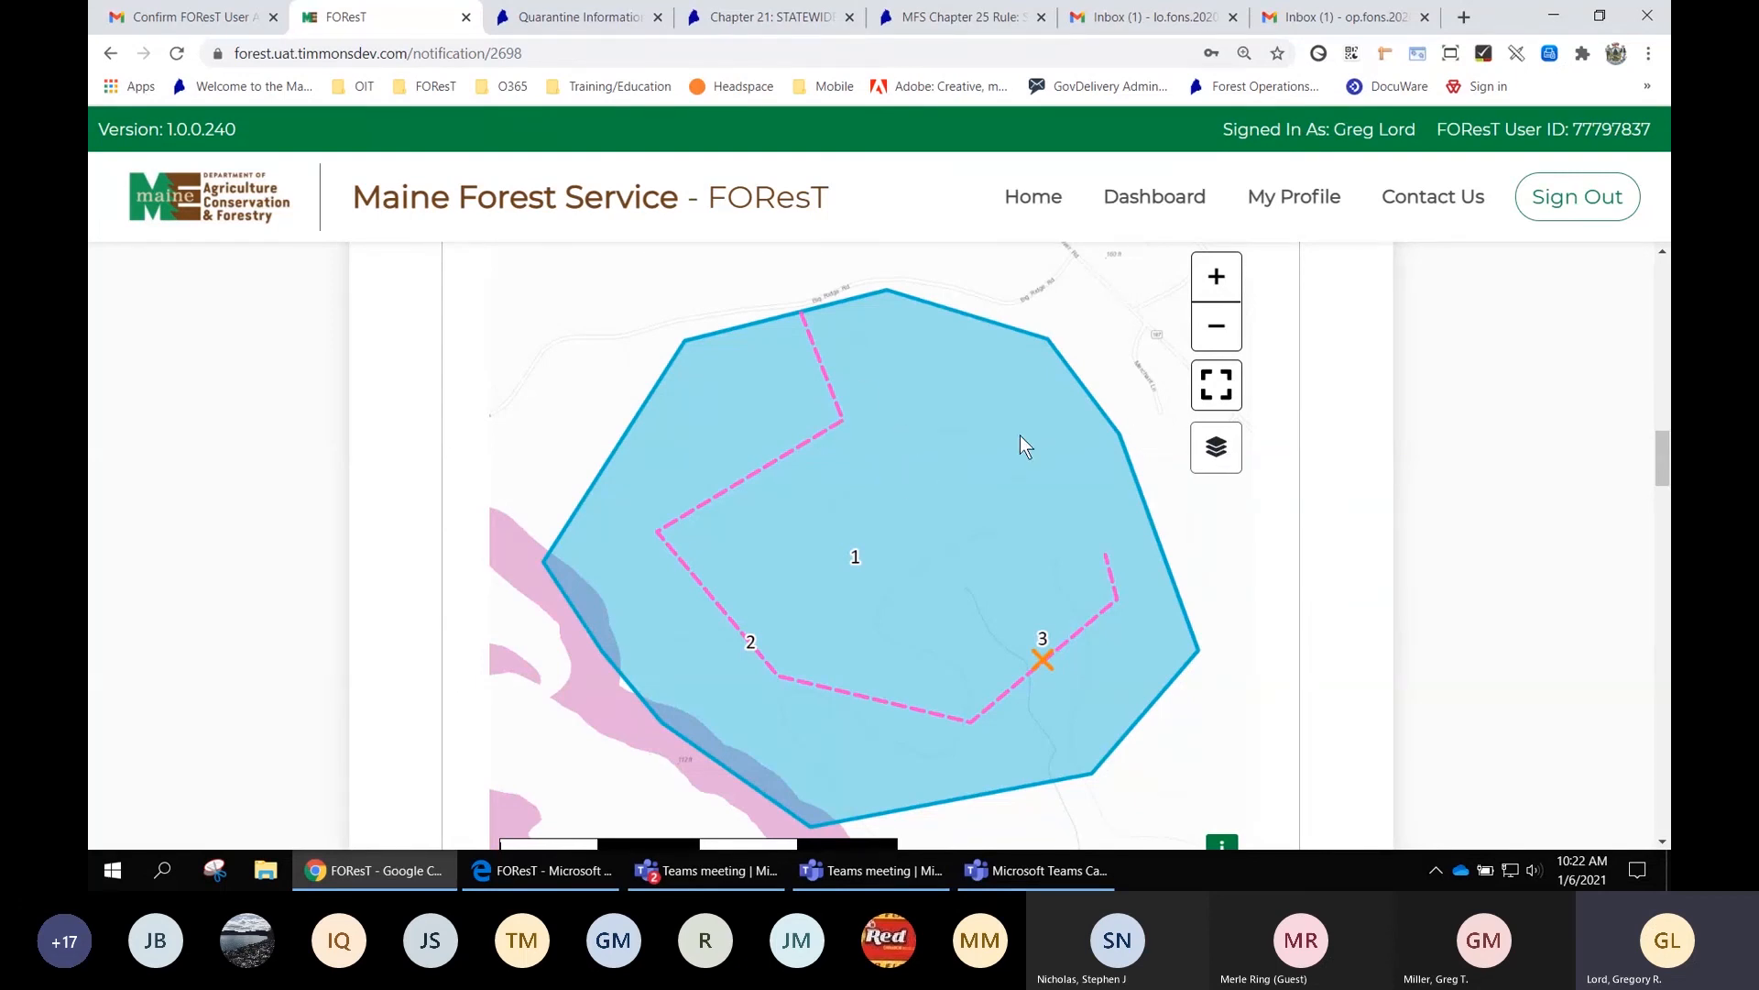
pyautogui.scroll(-1, 1020, 436)
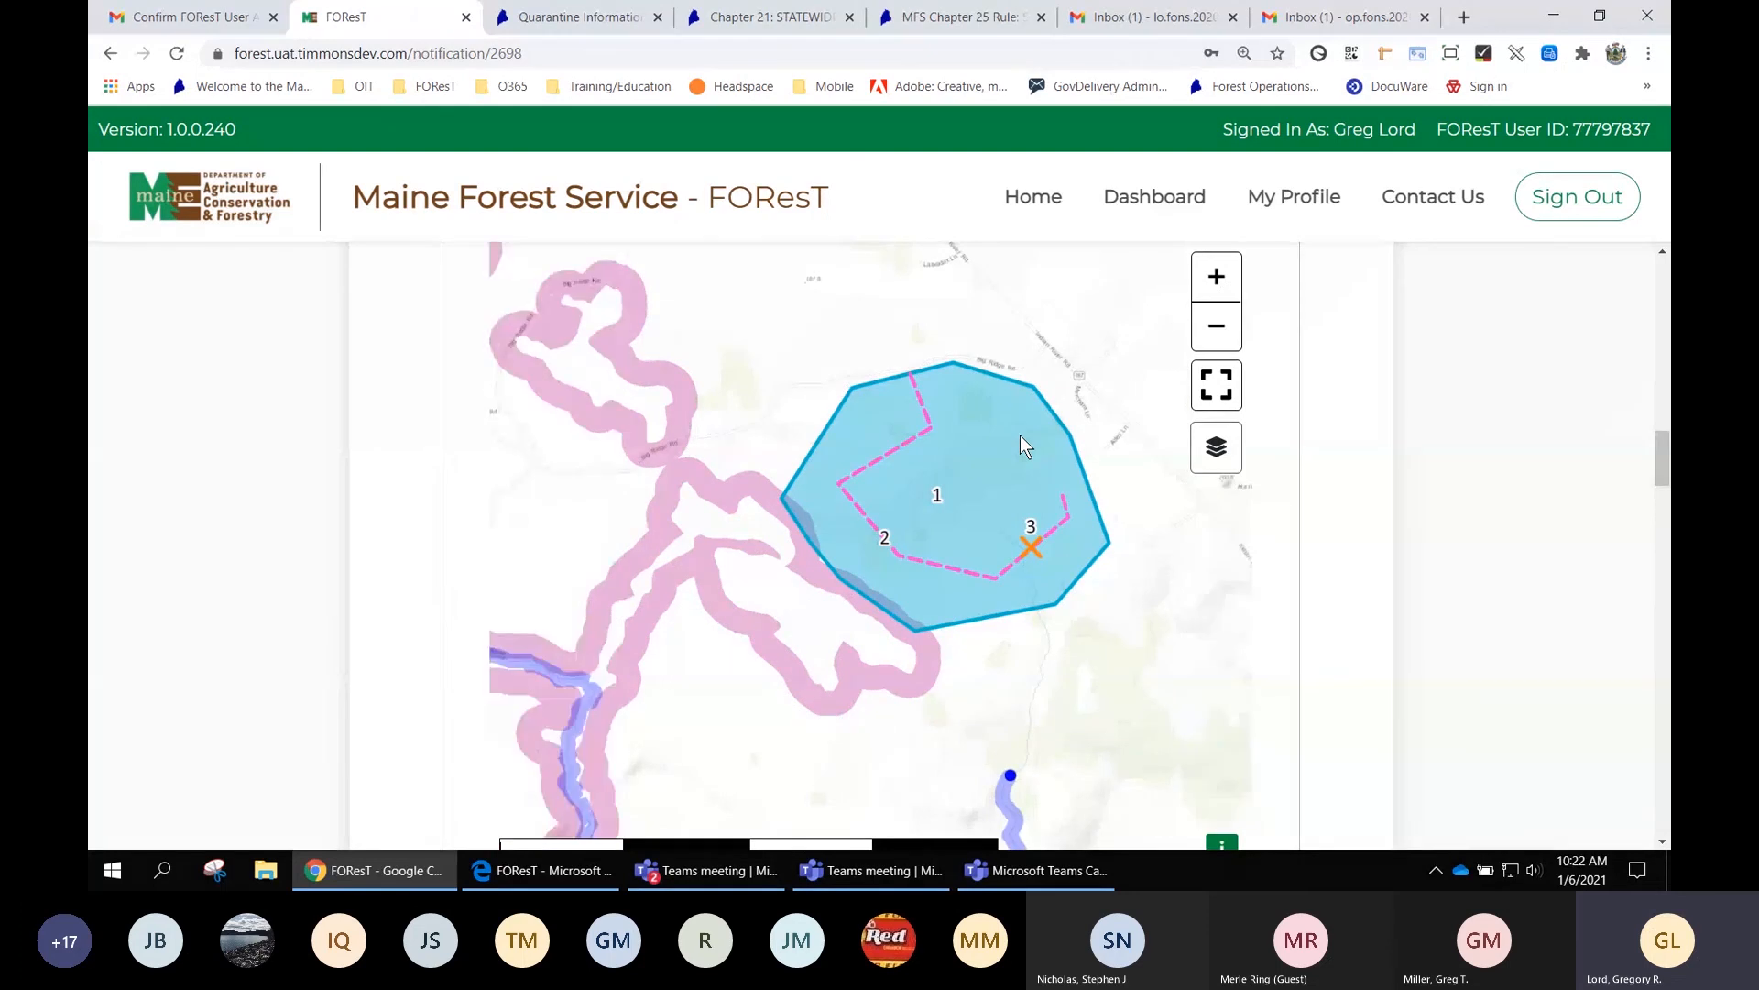
pyautogui.scroll(1, 960, 449)
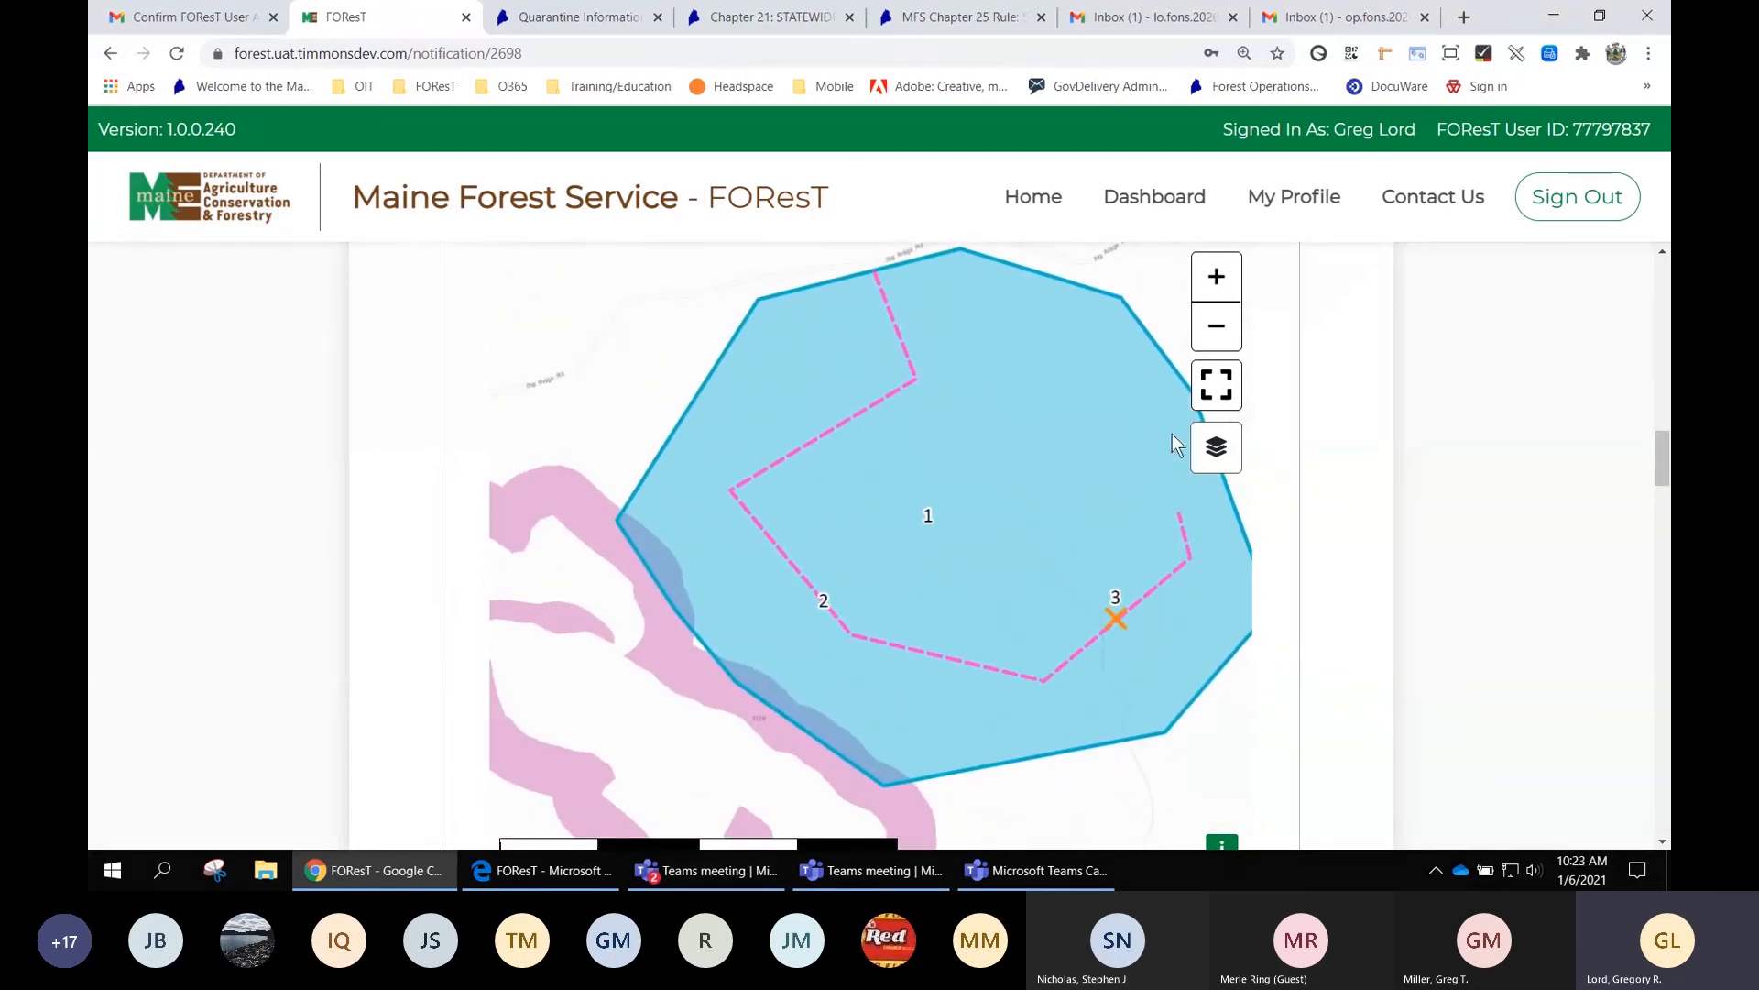
# Switch the map's basemap from Topographic to Imagery
pyautogui.click(1219, 455)
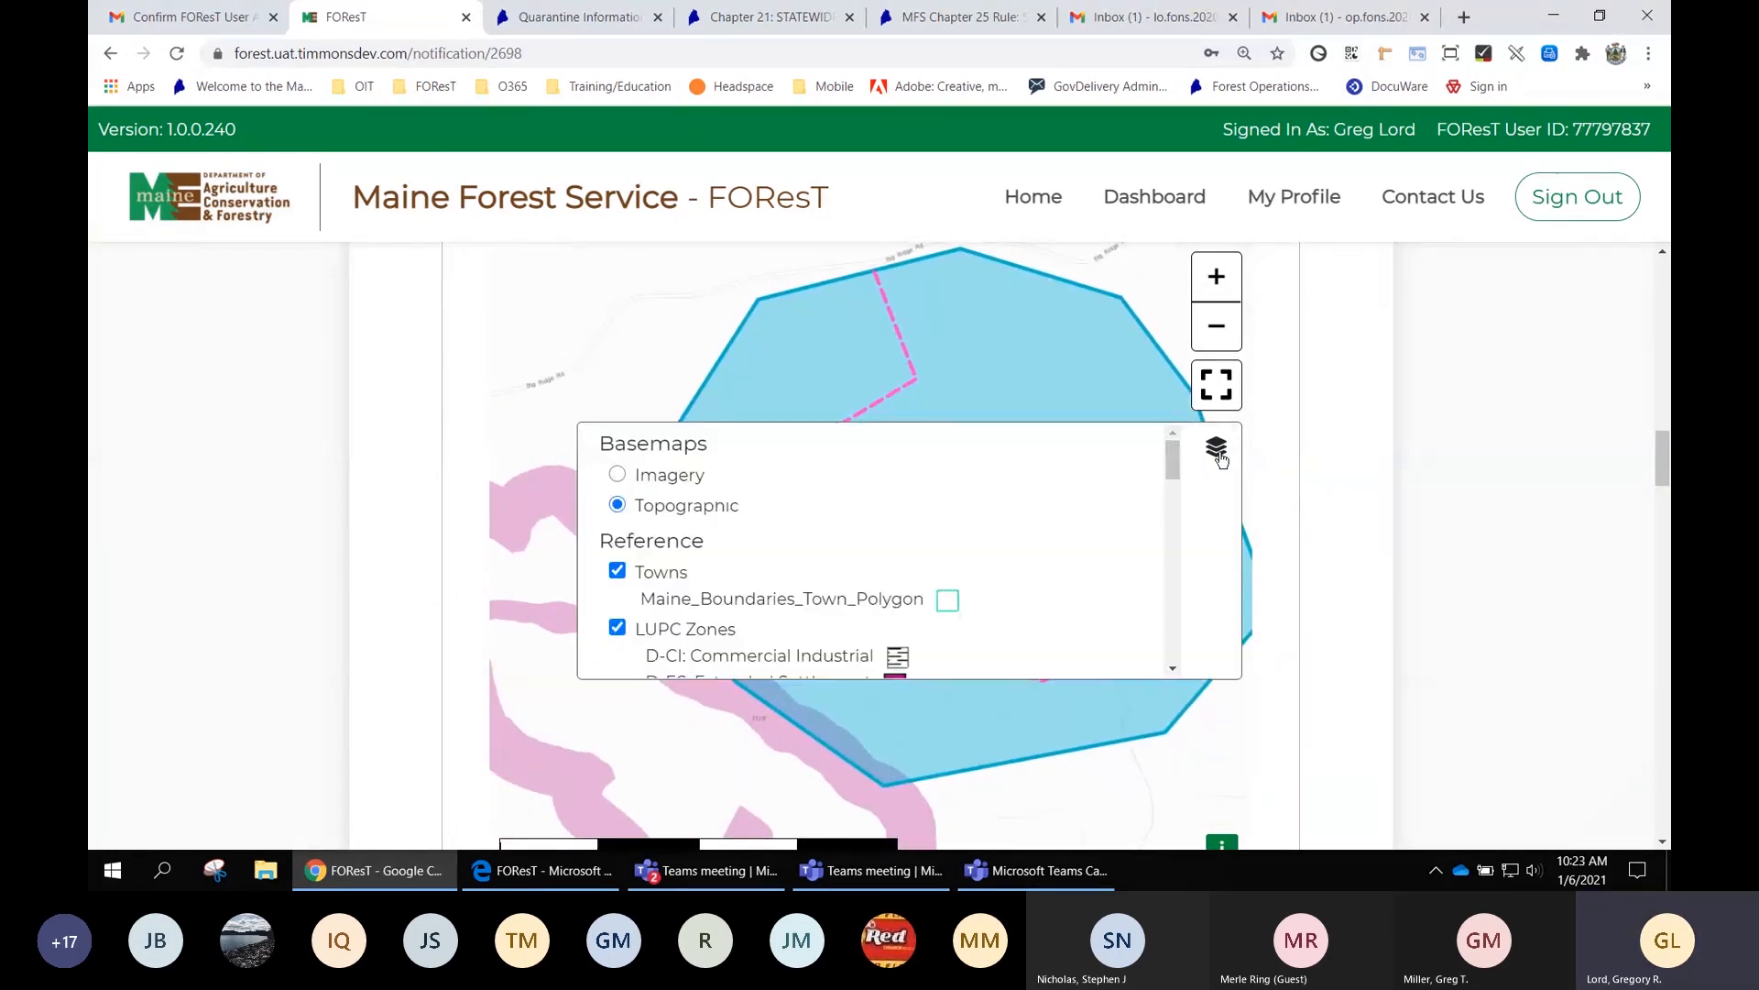
pyautogui.click(618, 474)
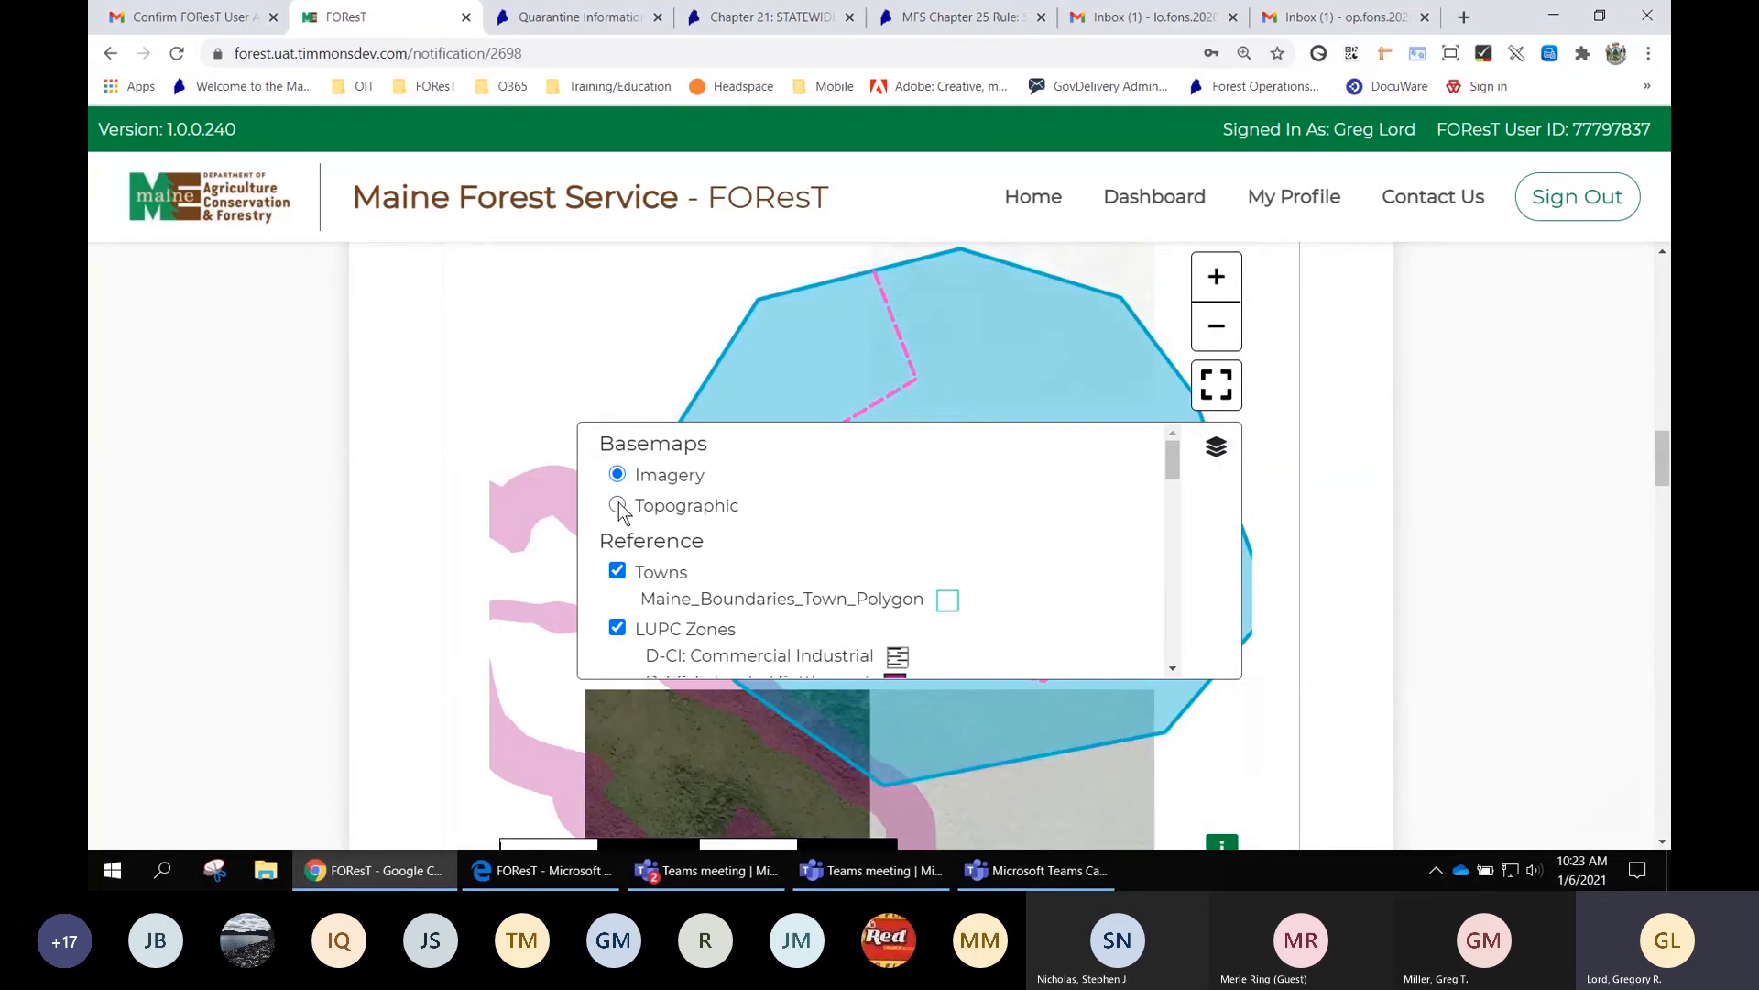
pyautogui.click(1219, 454)
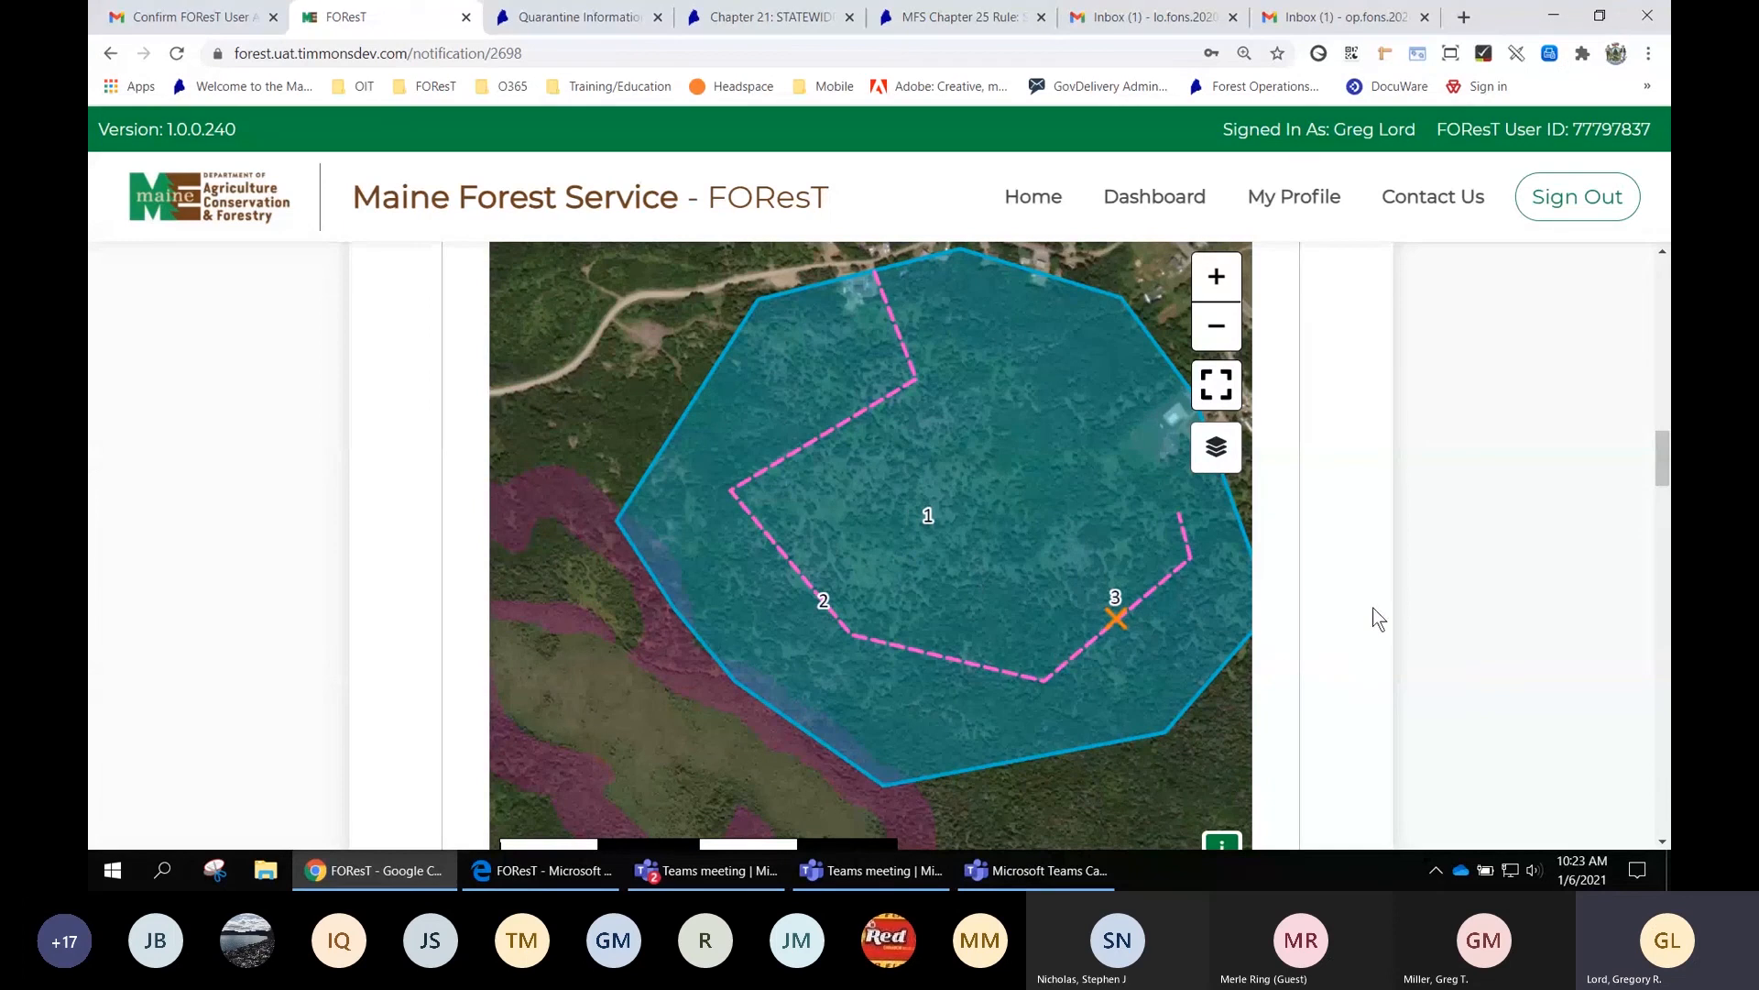
# Zoom the imagery map out one level and bring the layer list back up
pyautogui.scroll(-5, 1370, 609)
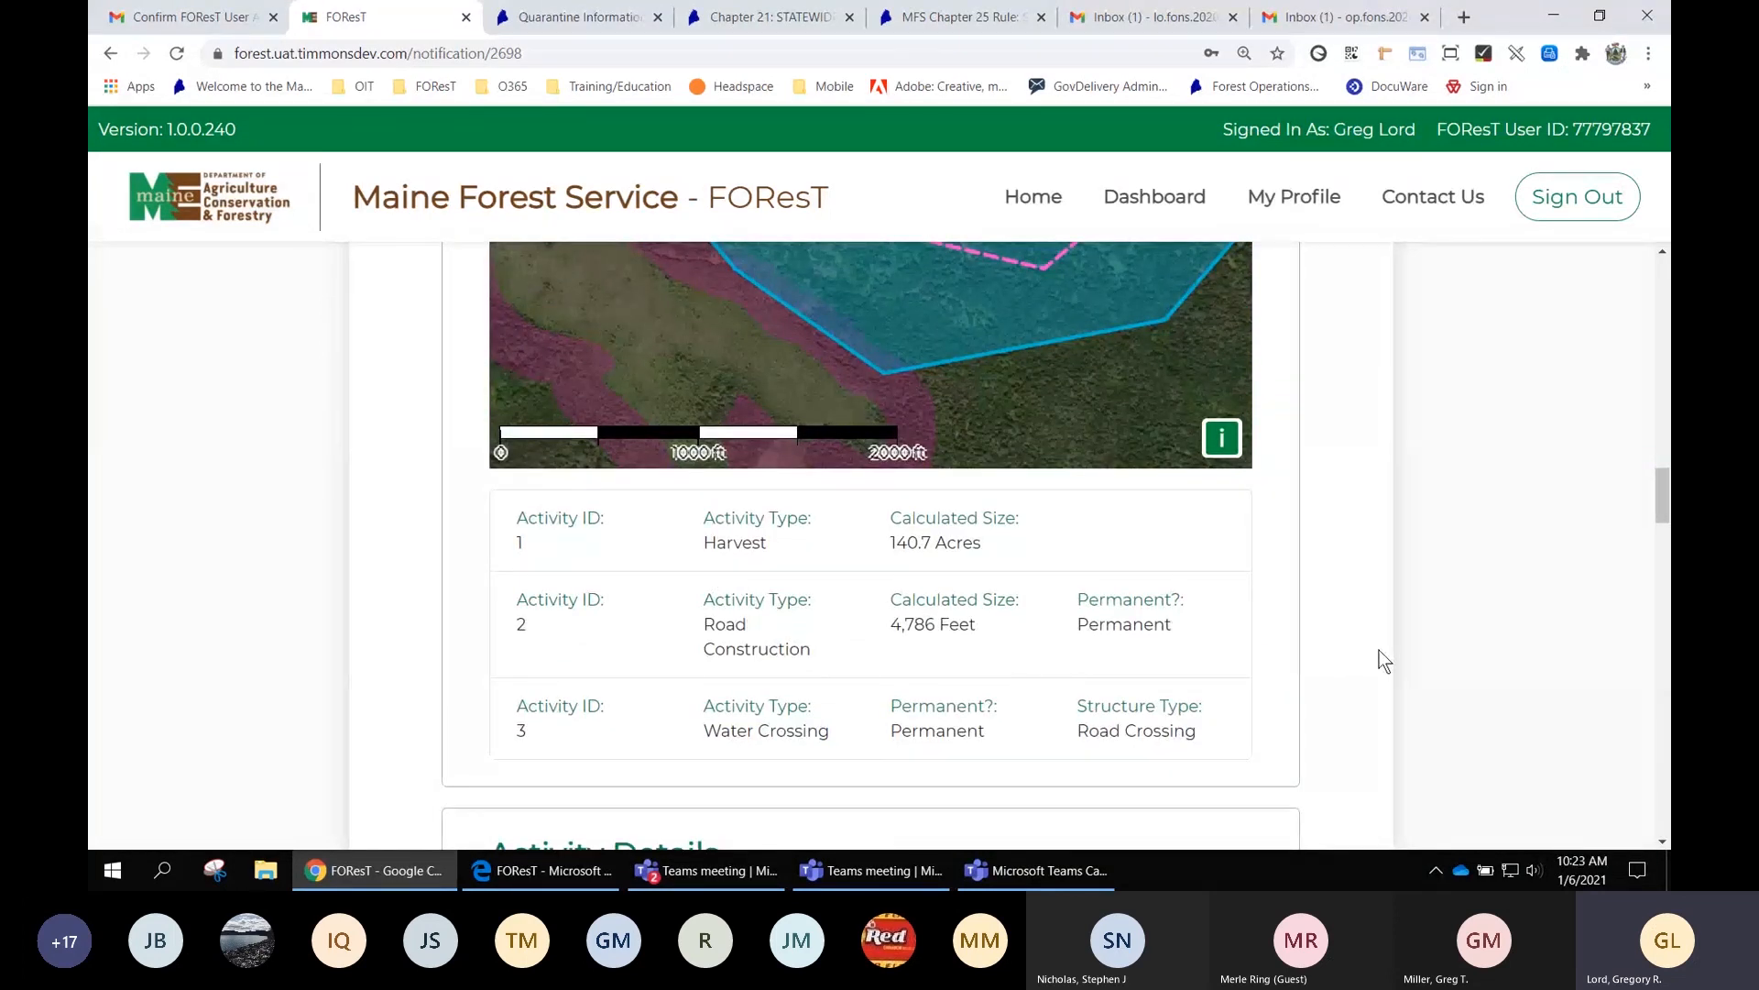
pyautogui.scroll(5, 1378, 649)
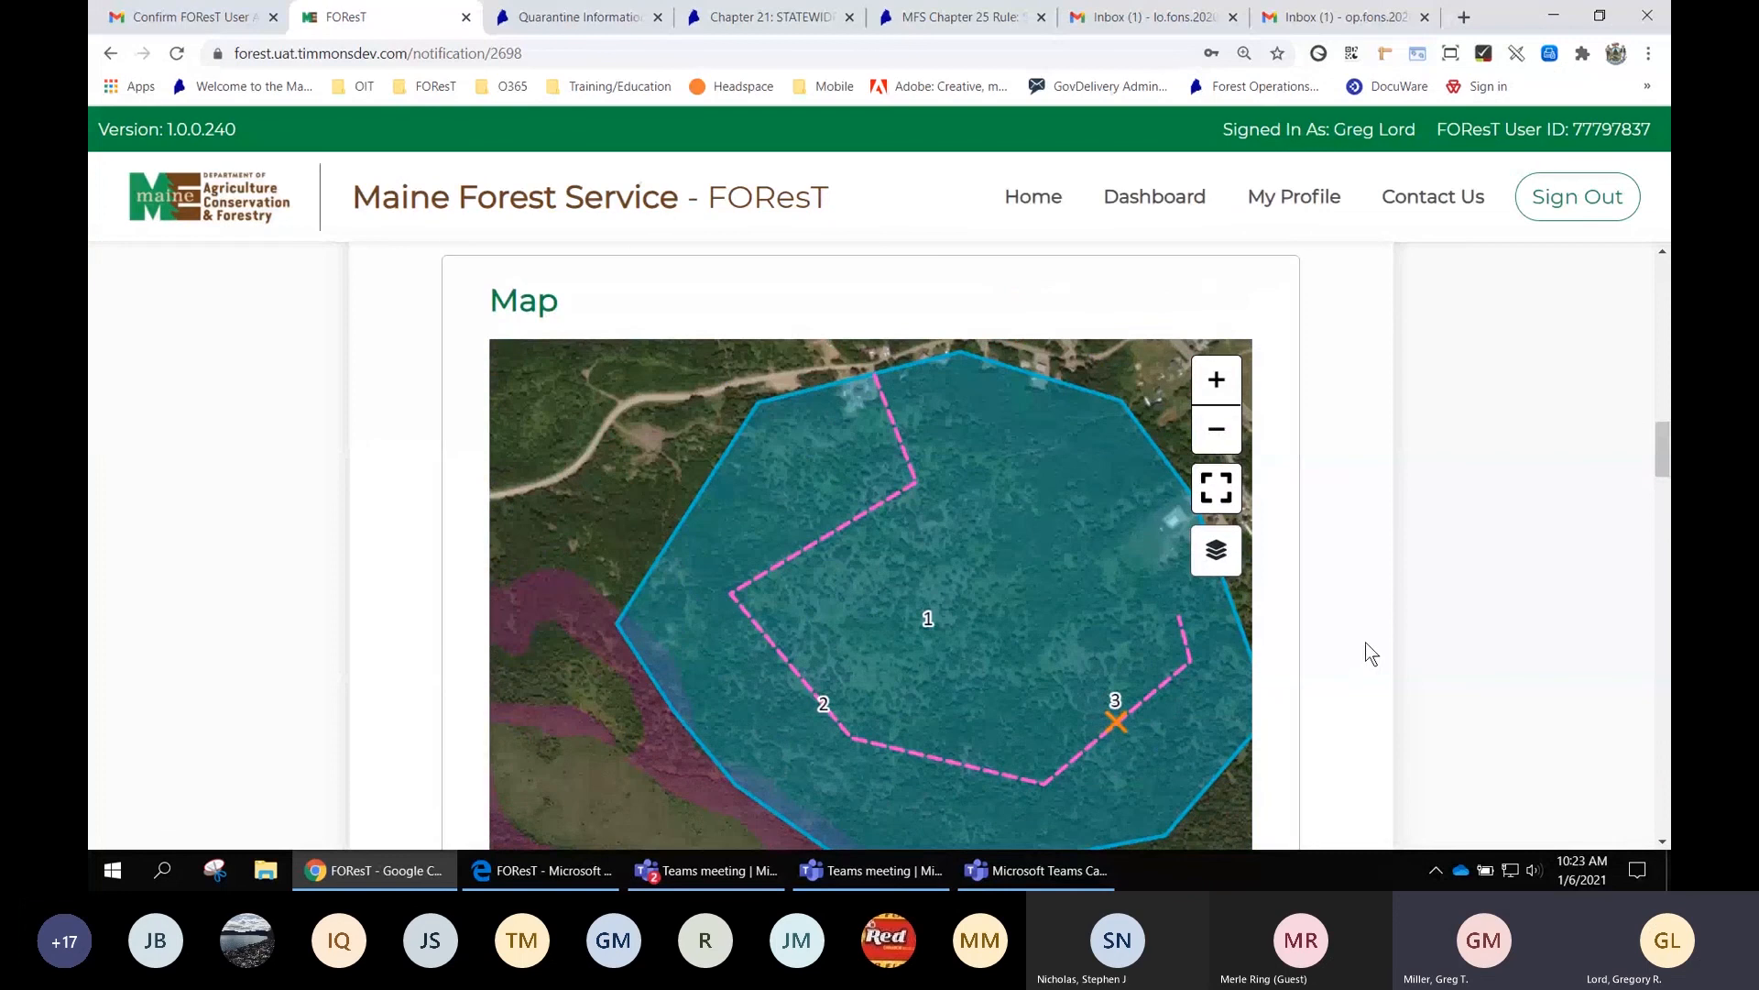
pyautogui.click(1216, 429)
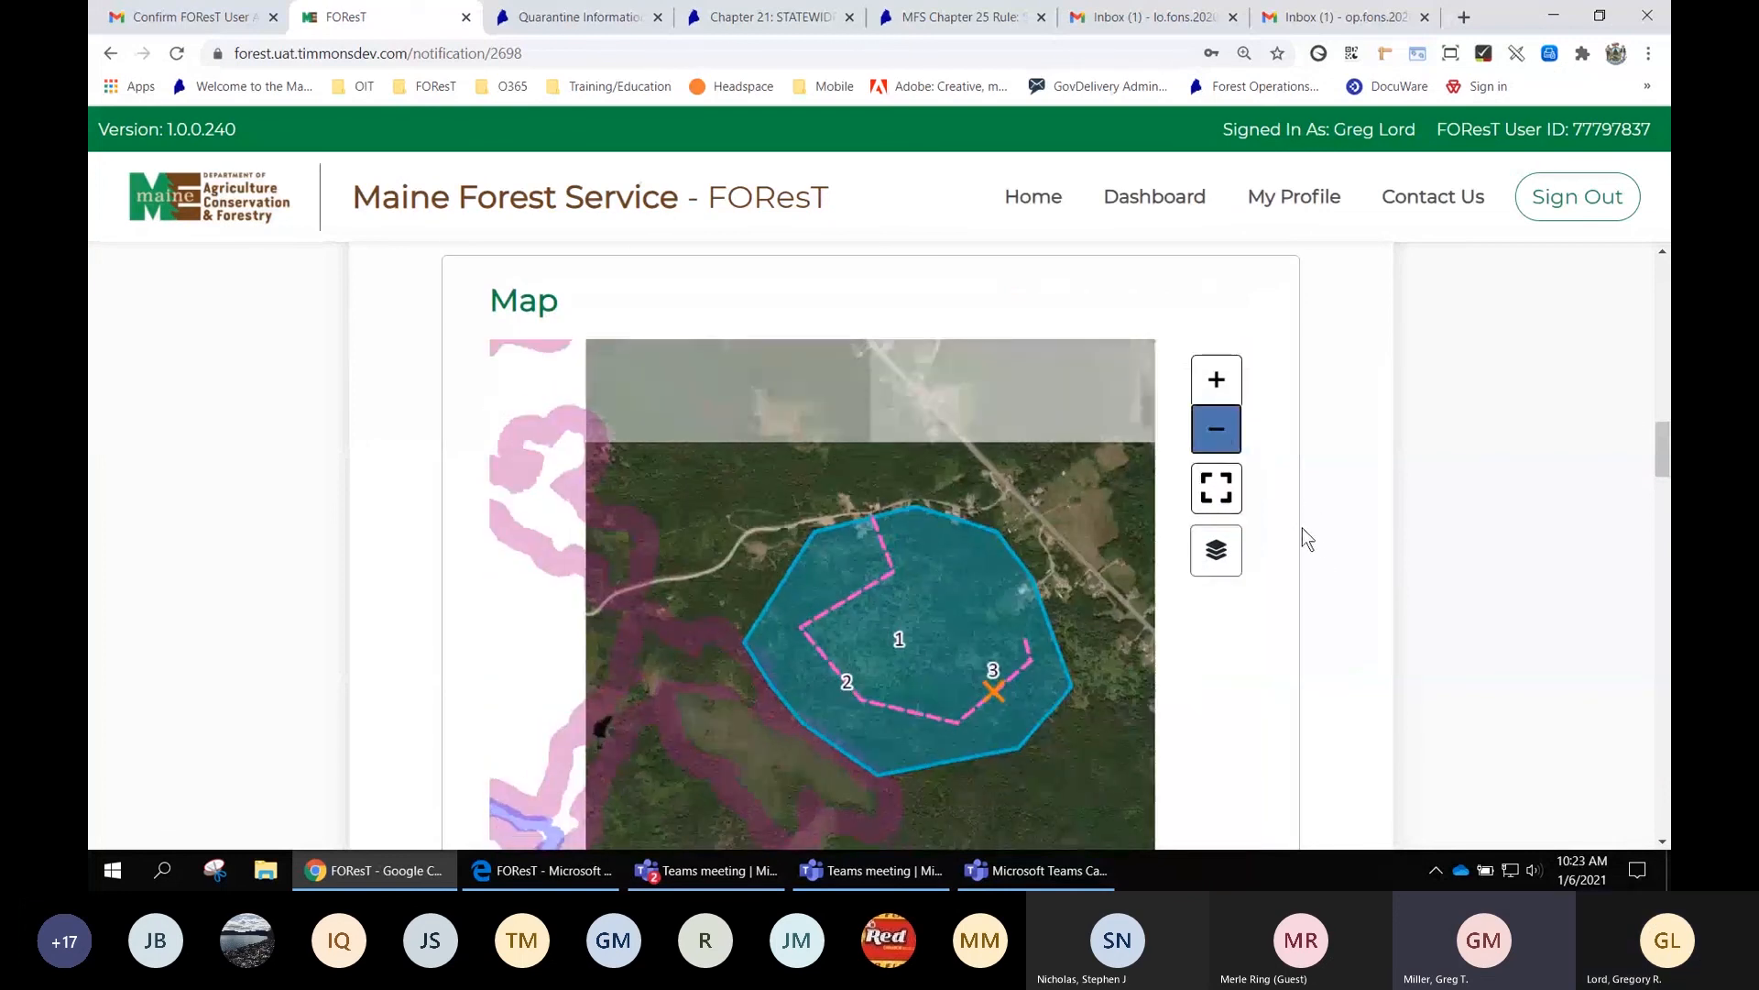
pyautogui.click(1216, 550)
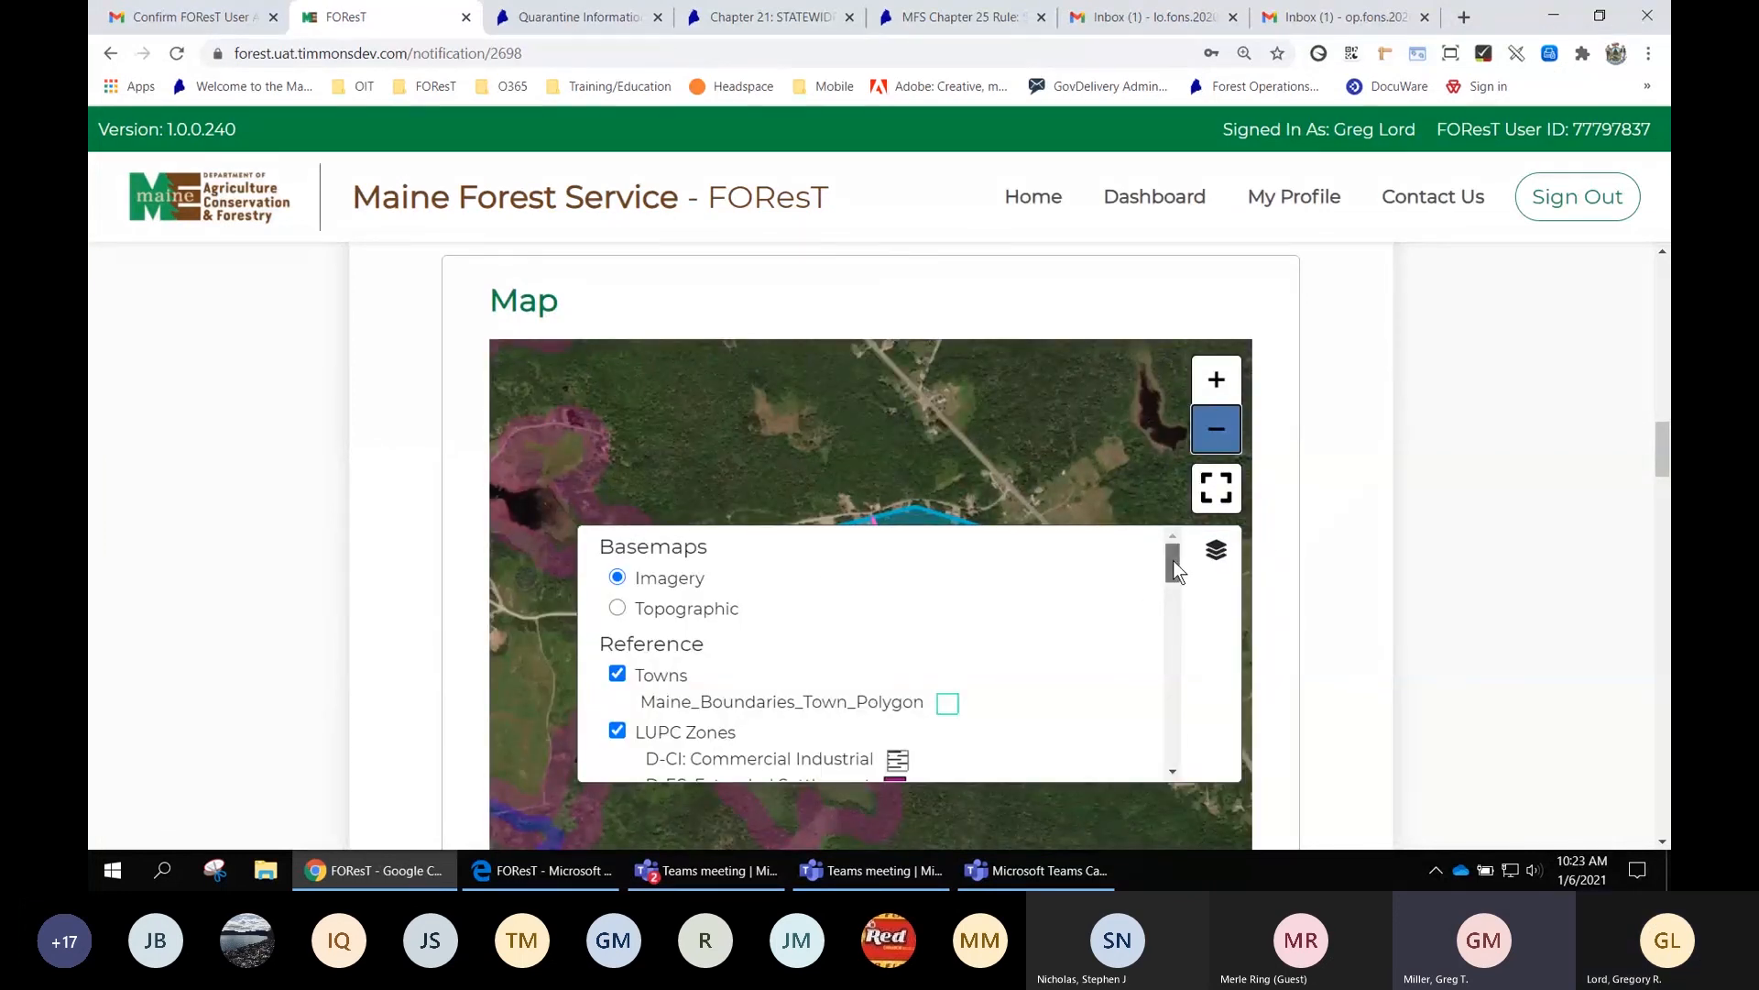
# Turn on the Wildlife layer's Canada Lynx and Salmon Habitat overlays, zoom far out, then turn Wildlife off
pyautogui.moveTo(1173, 563); pyautogui.dragTo(1170, 768)
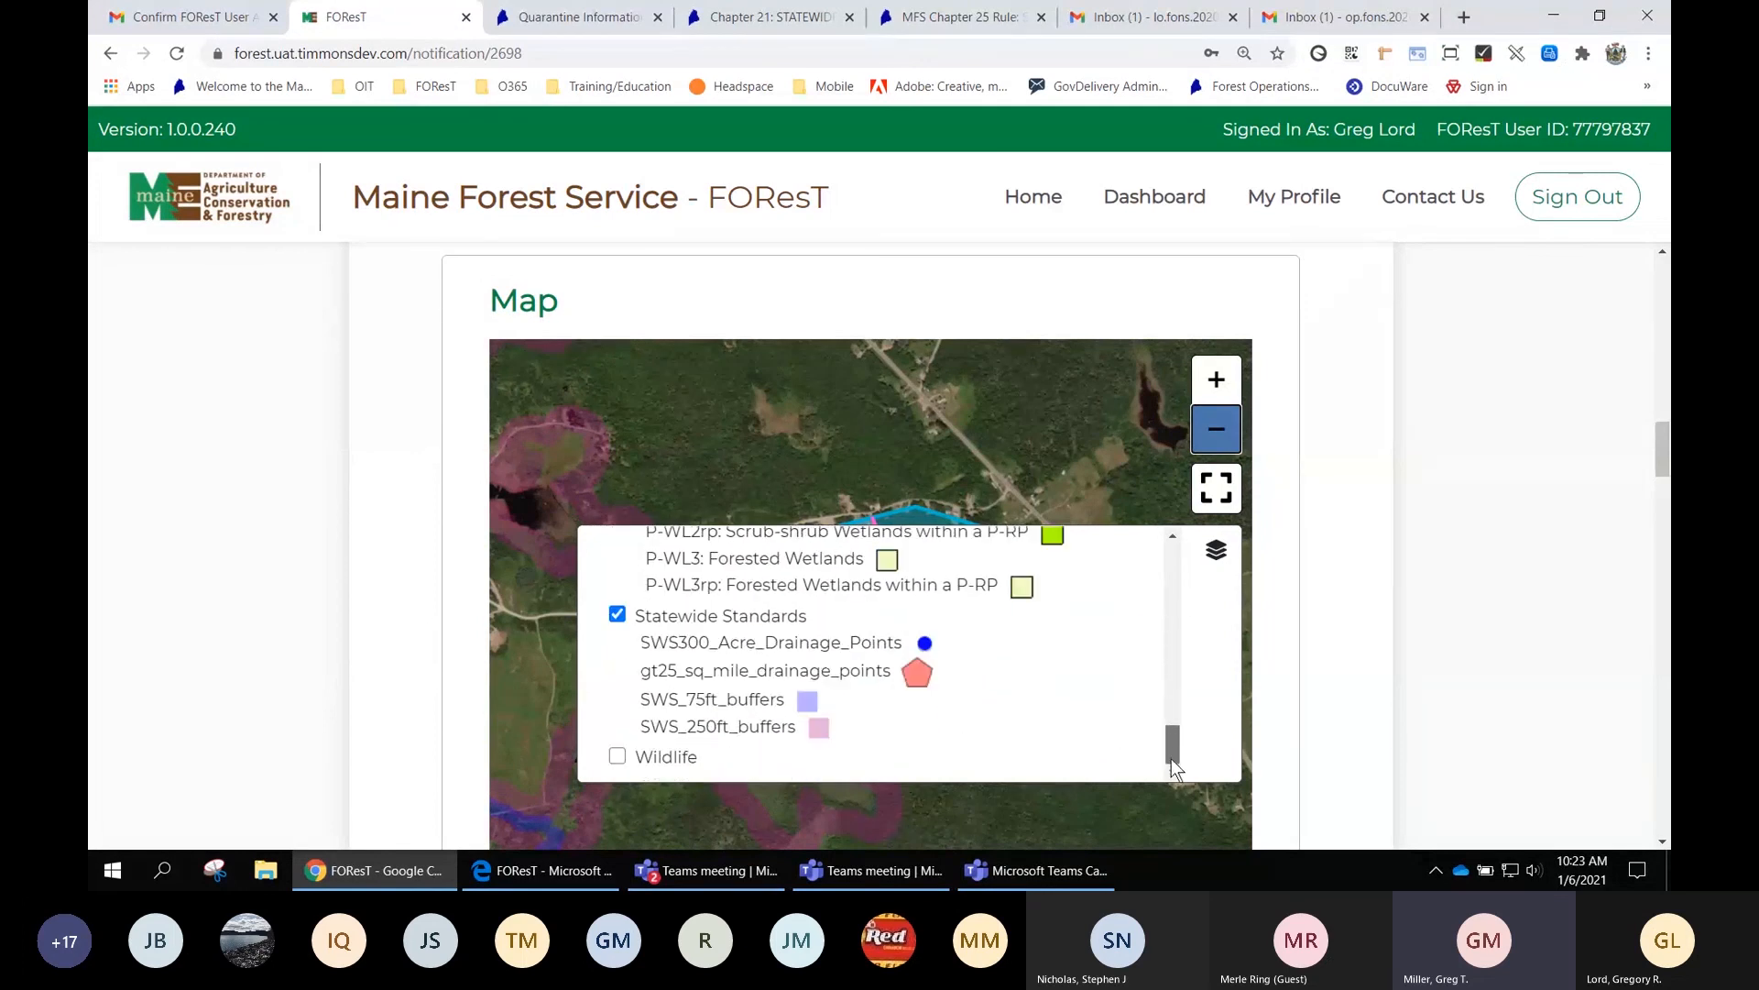
pyautogui.click(617, 757)
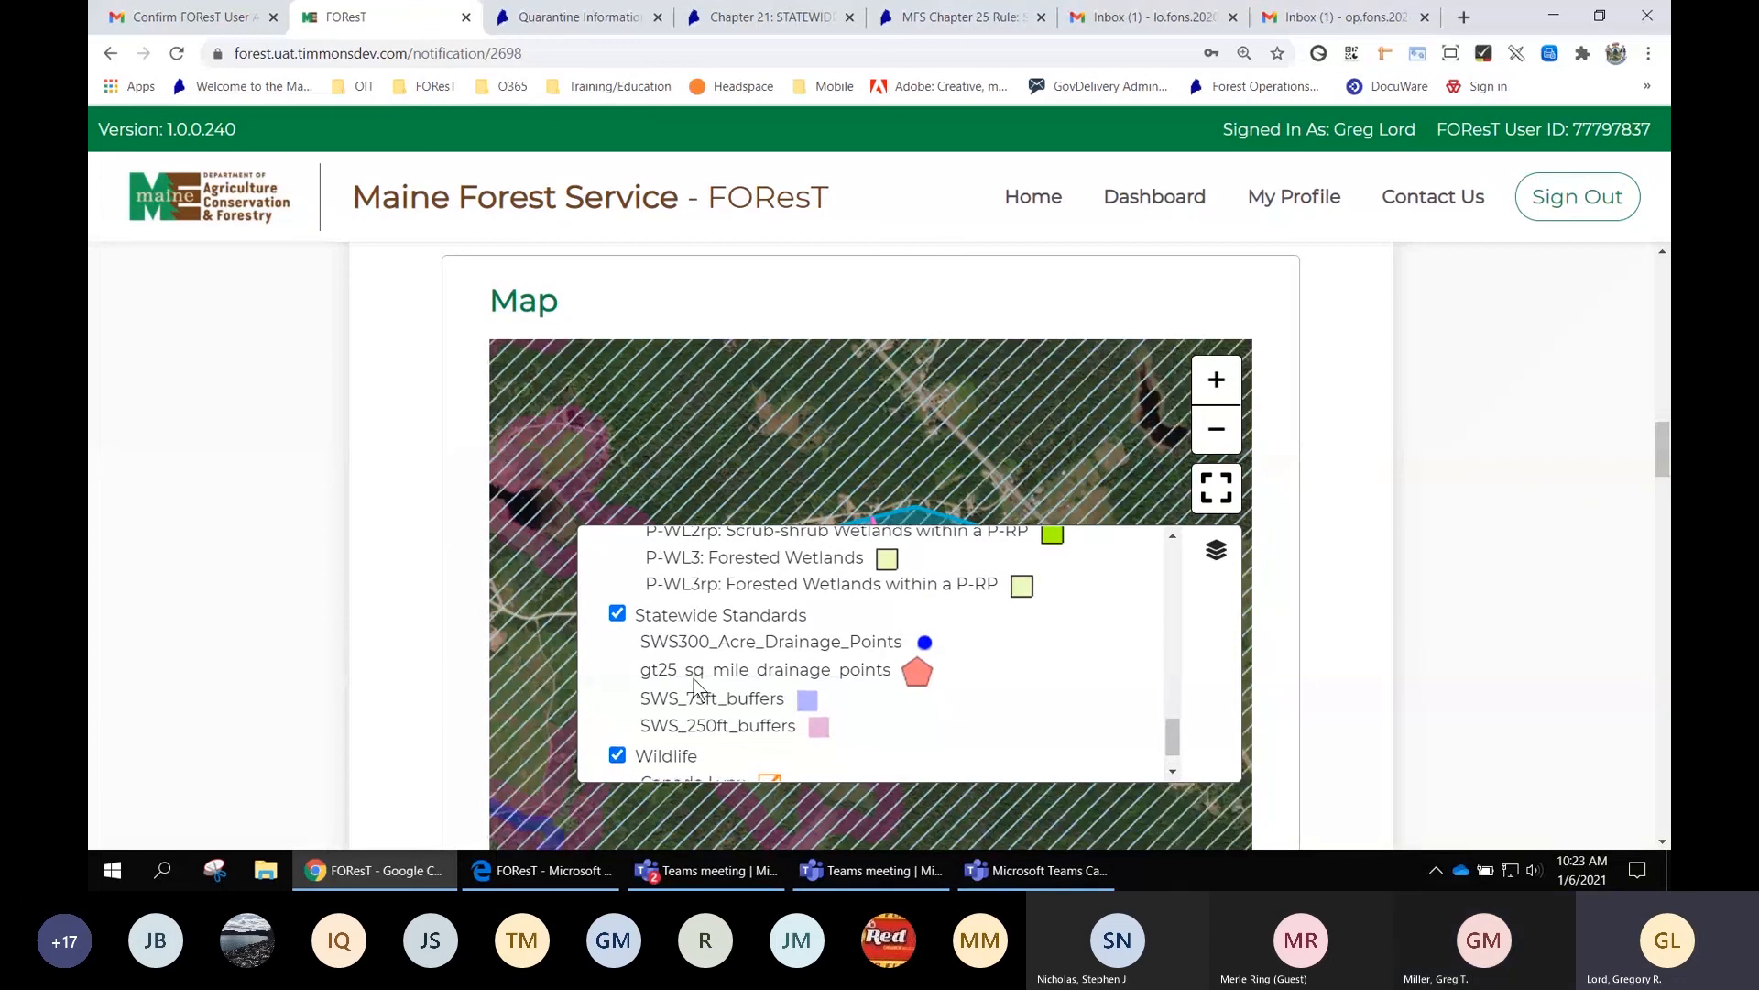
pyautogui.scroll(-1, 695, 687)
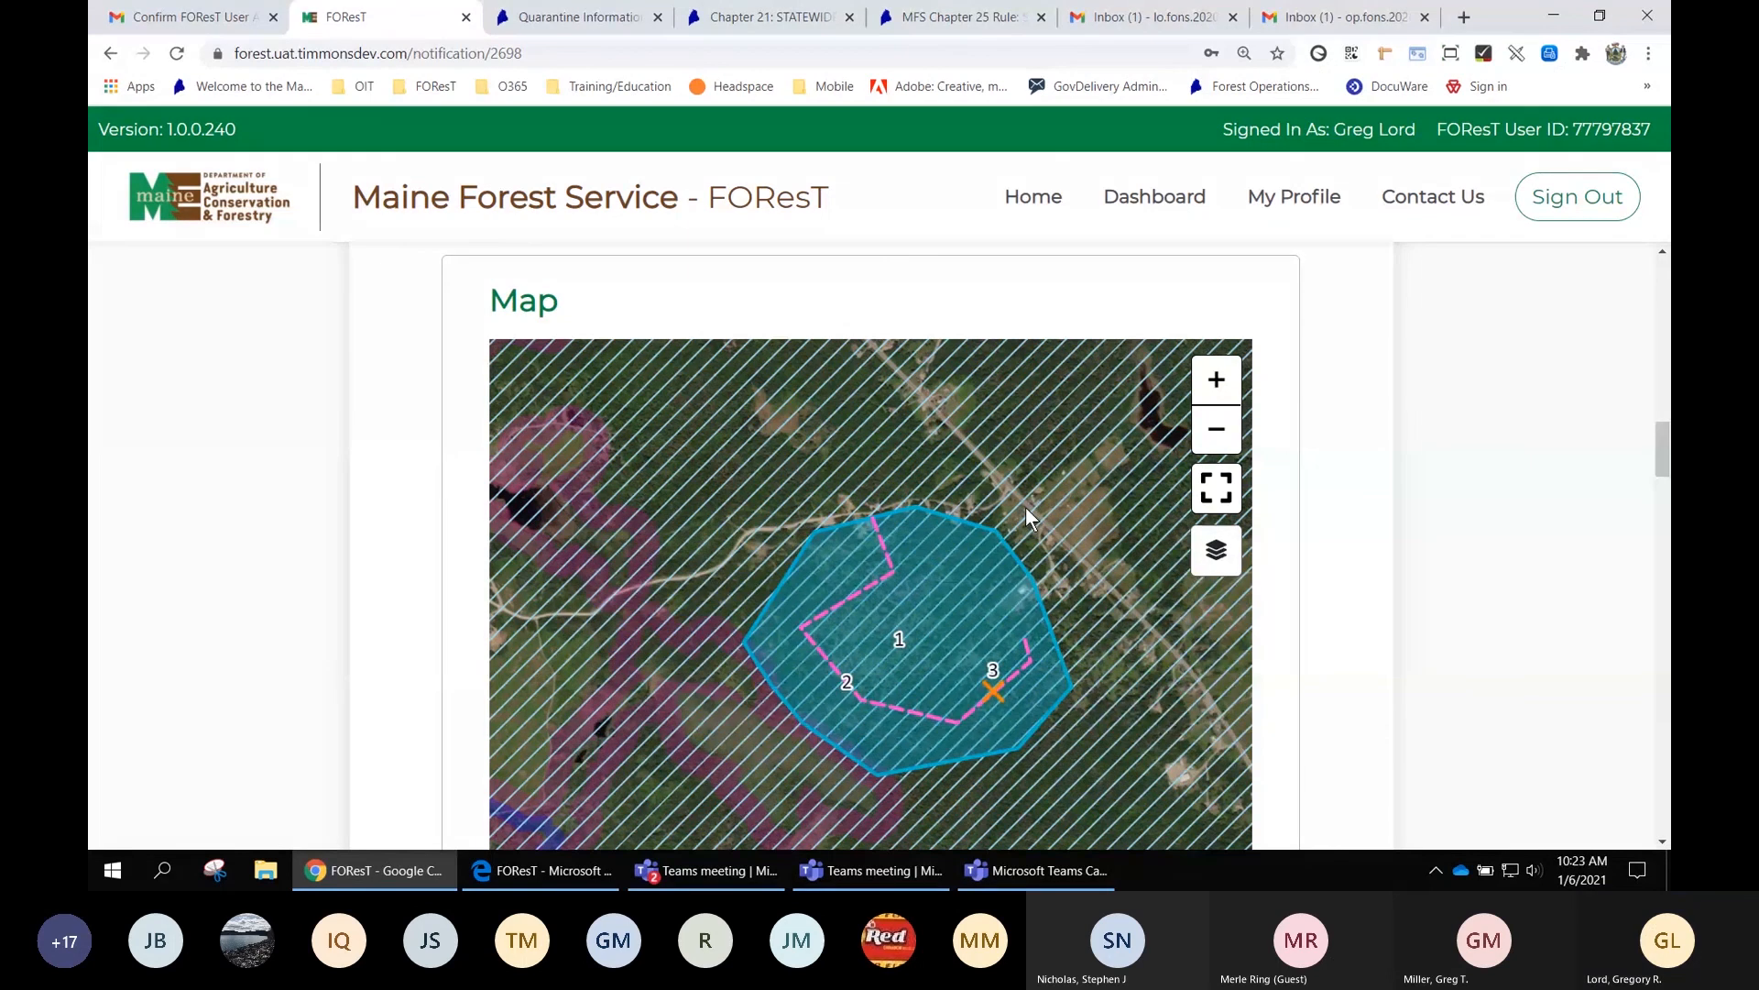
pyautogui.scroll(-2, 1026, 508)
pyautogui.scroll(-1, 1025, 507)
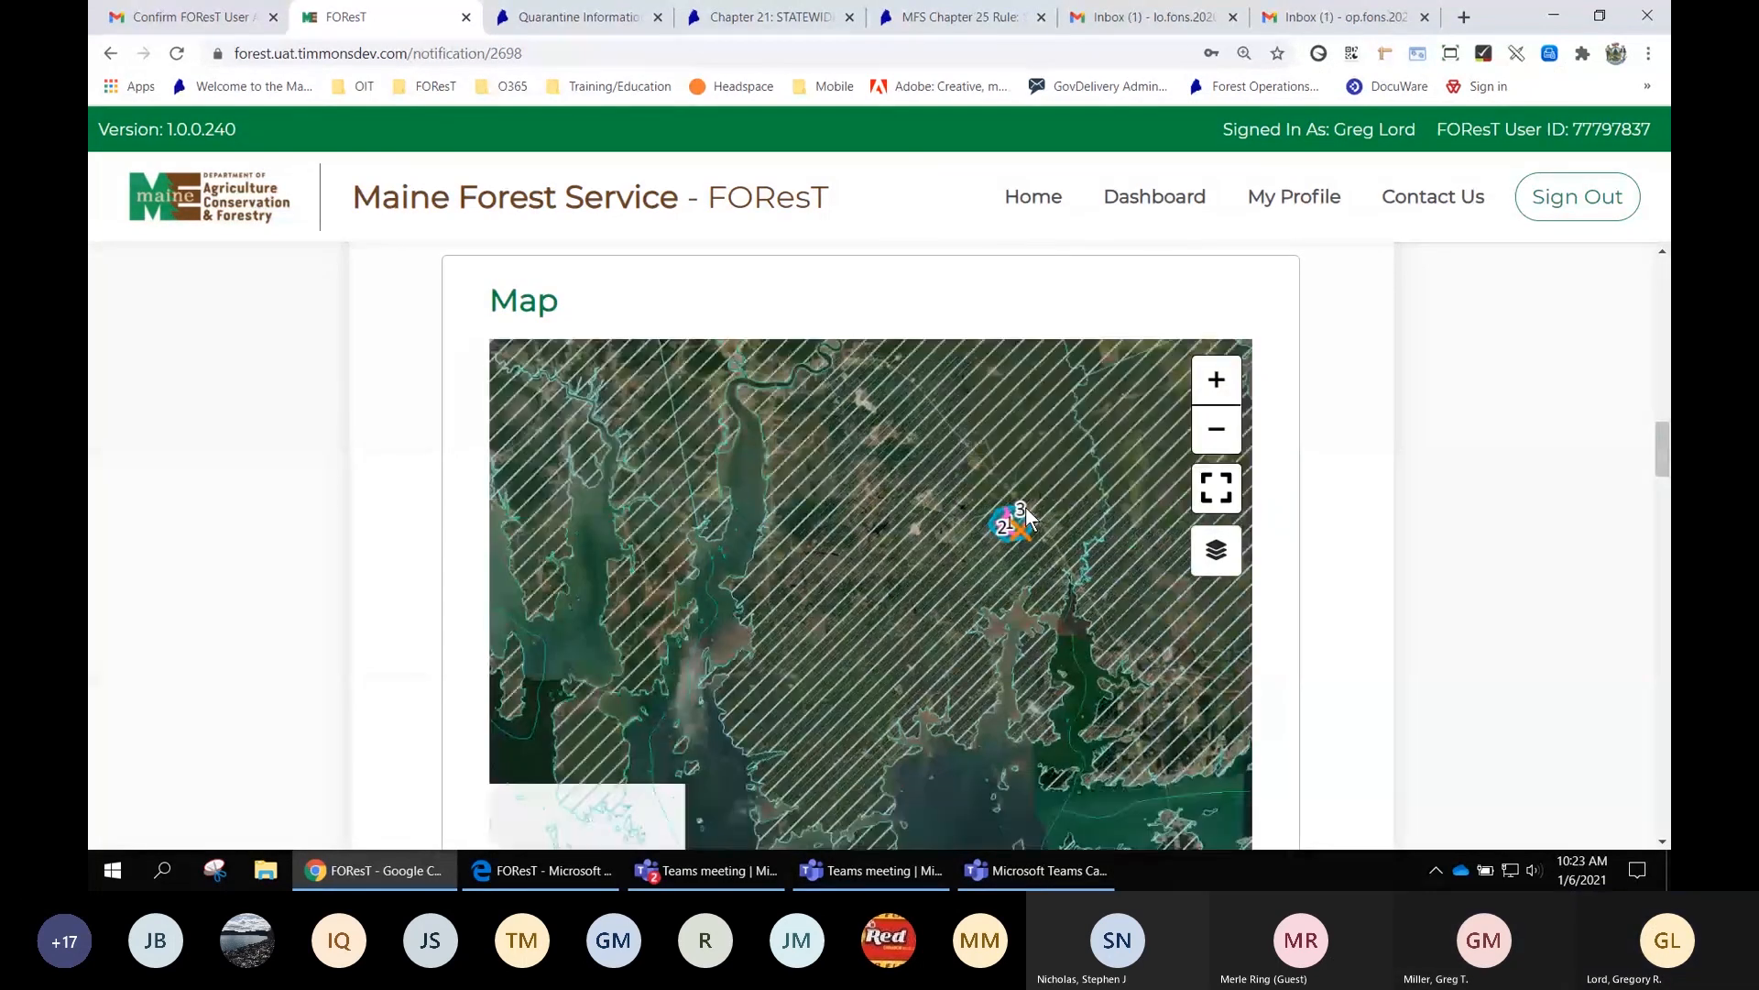
pyautogui.scroll(-1, 1025, 508)
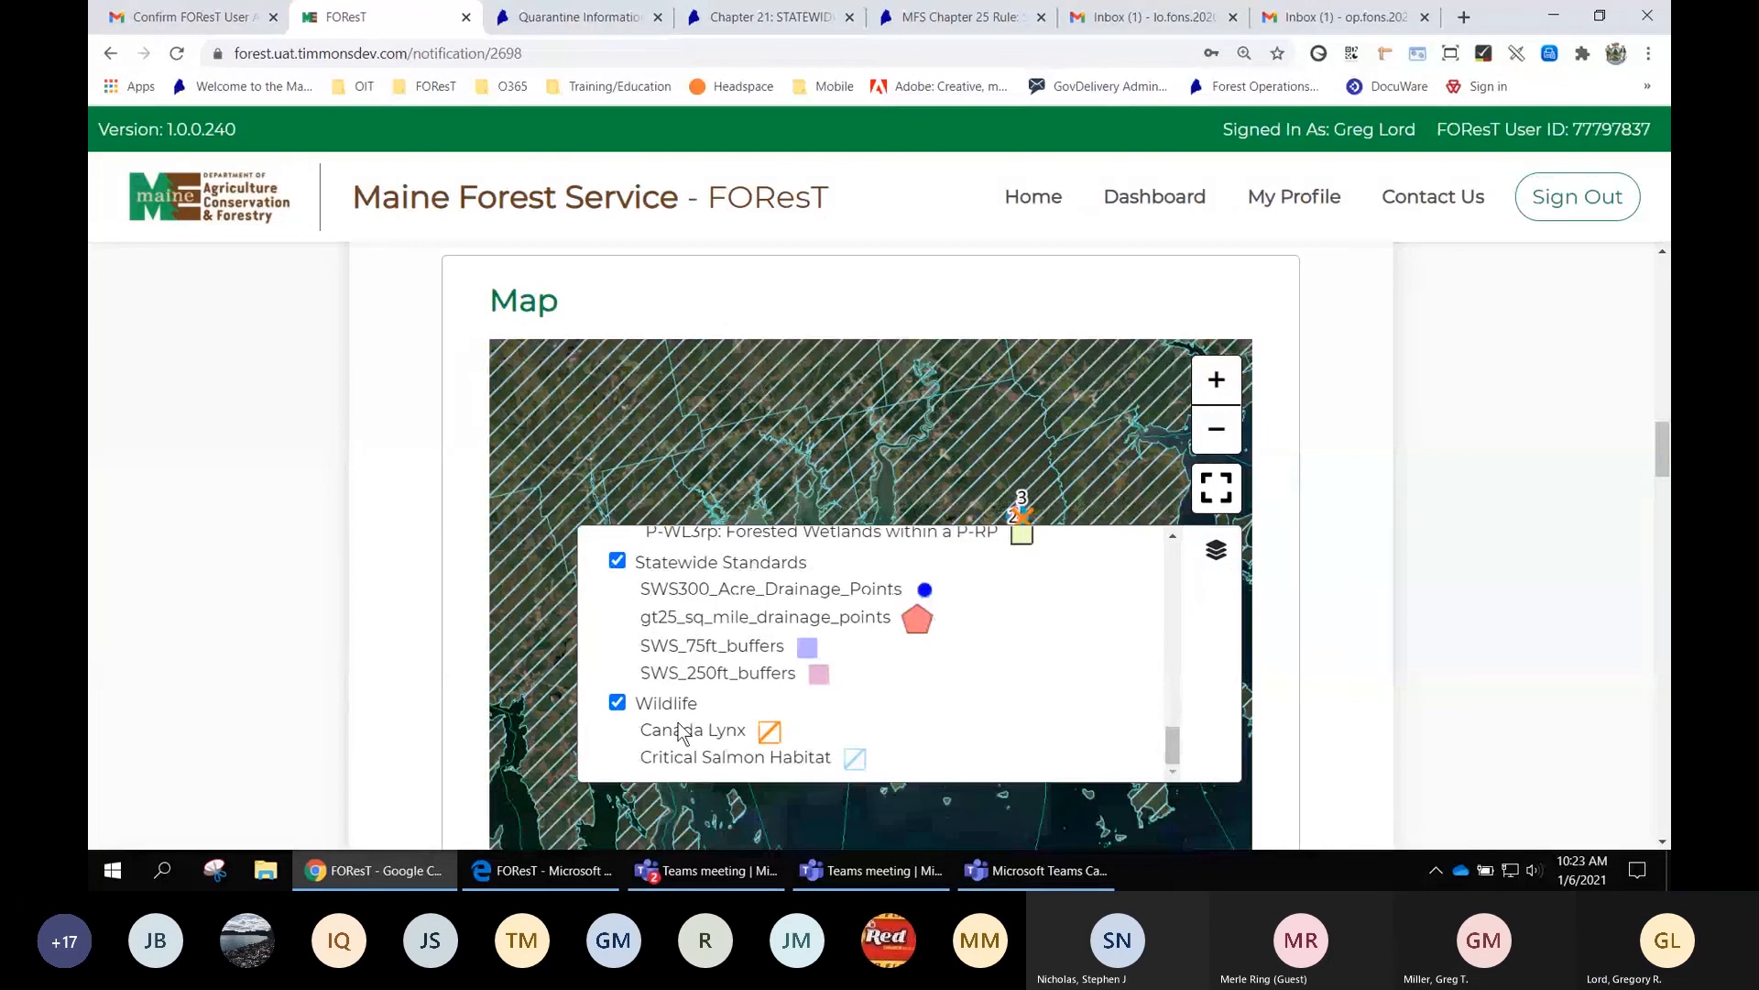
pyautogui.click(616, 702)
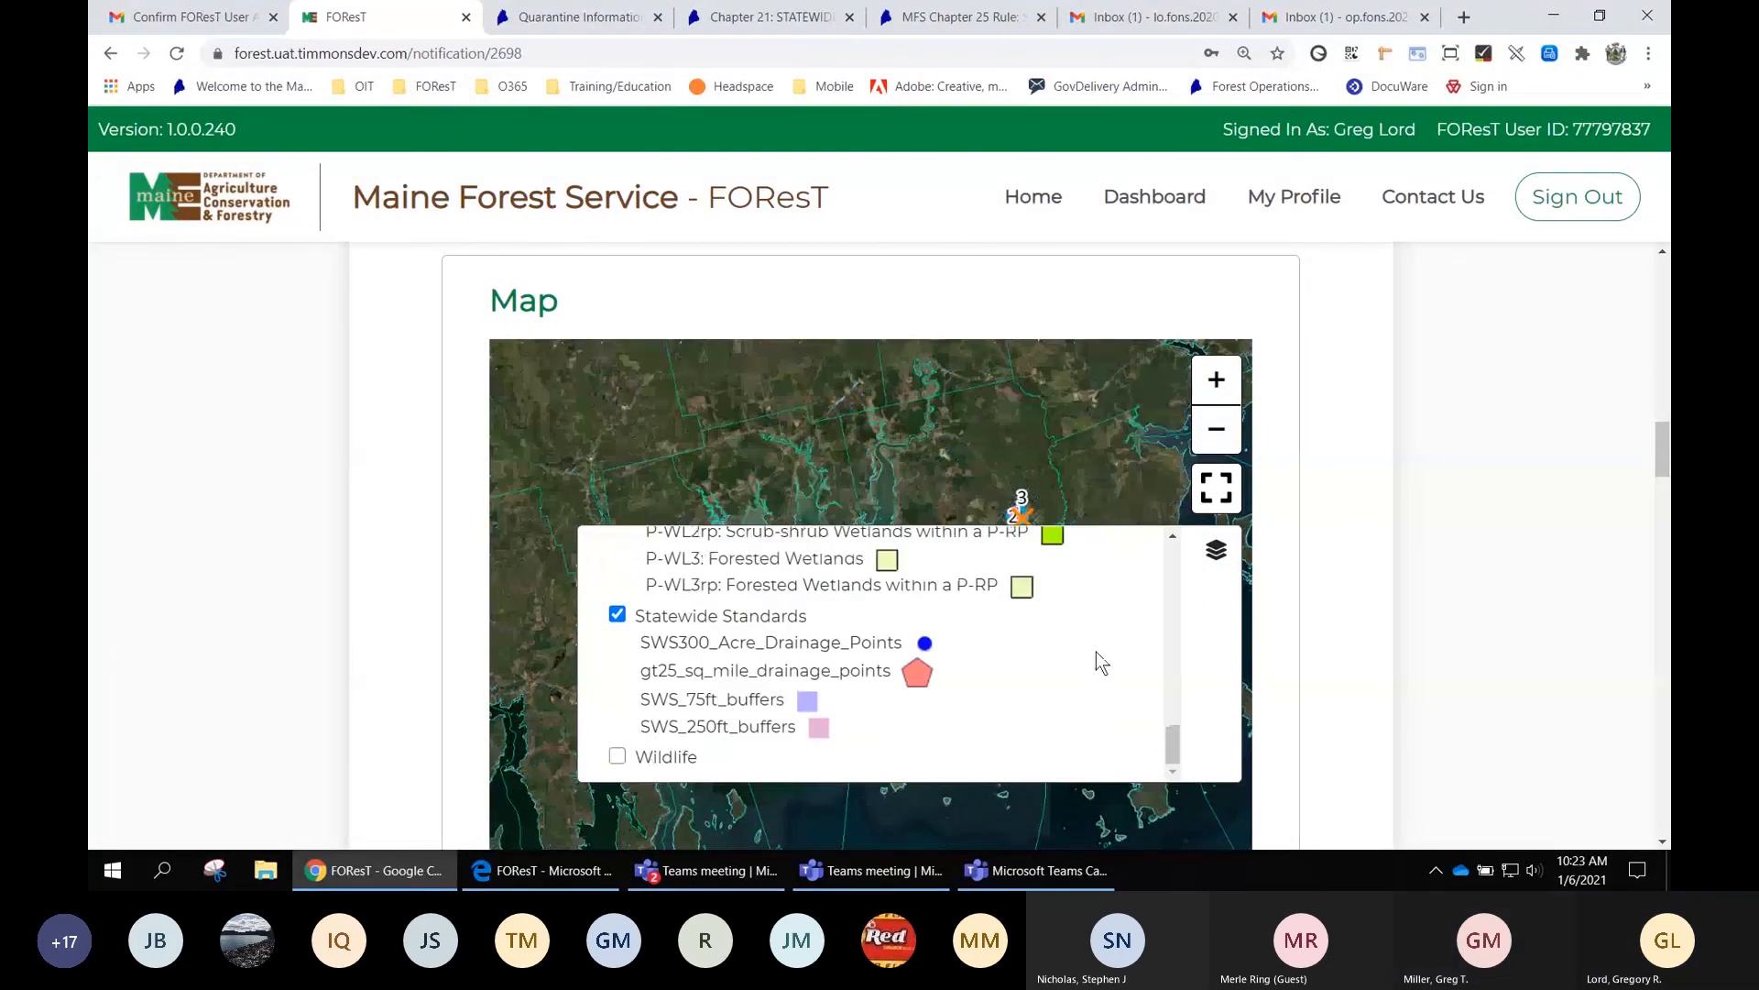
pyautogui.click(1216, 552)
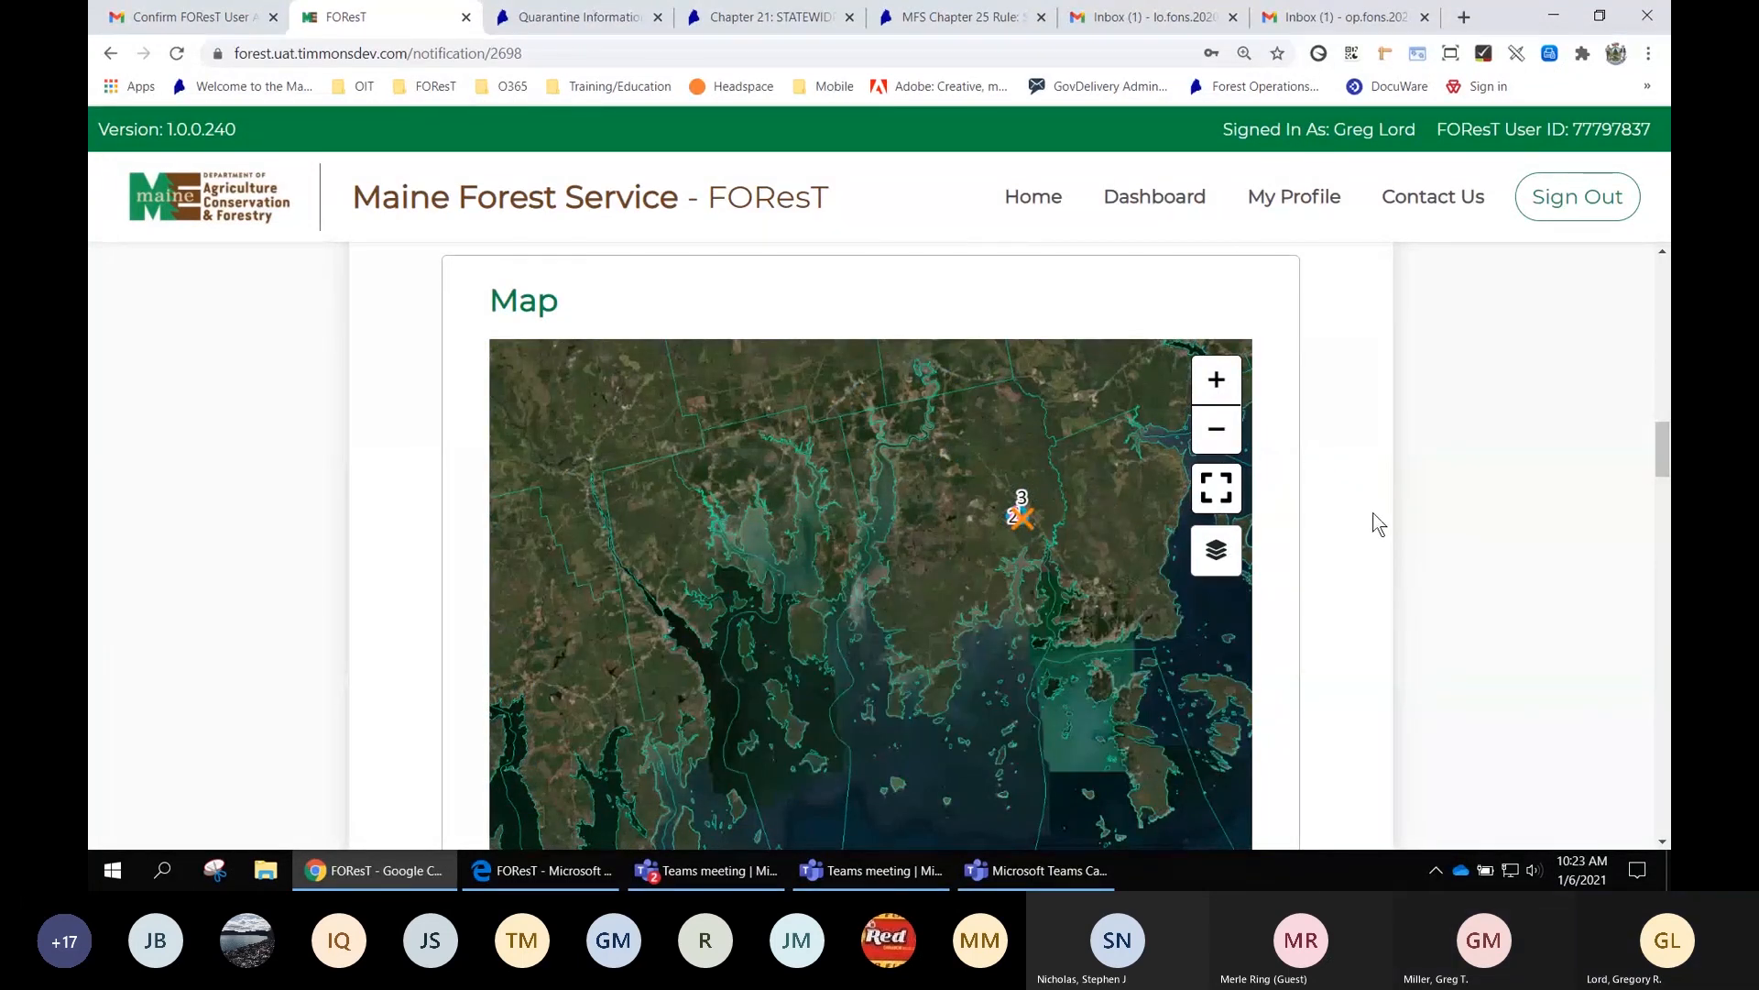
# Zoom the imagery map in on the harvest polygon and its three numbered activities, showing nearby streams
pyautogui.scroll(1, 1049, 536)
pyautogui.scroll(4, 1050, 537)
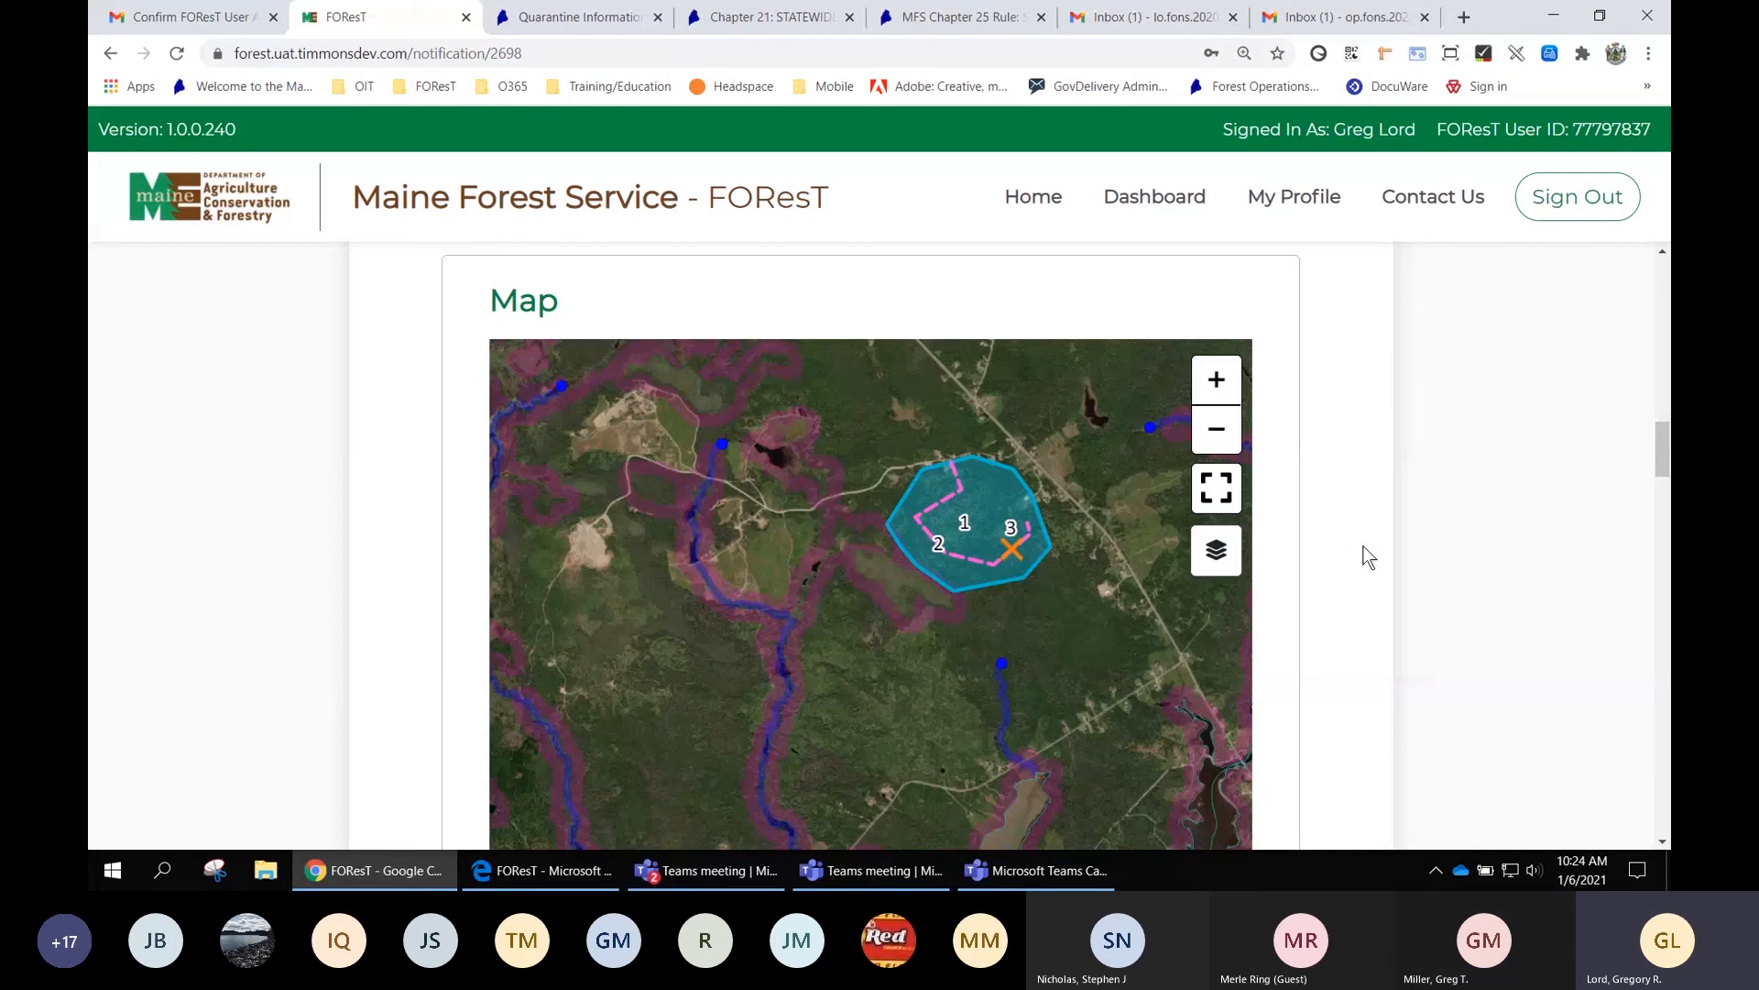
pyautogui.click(1216, 433)
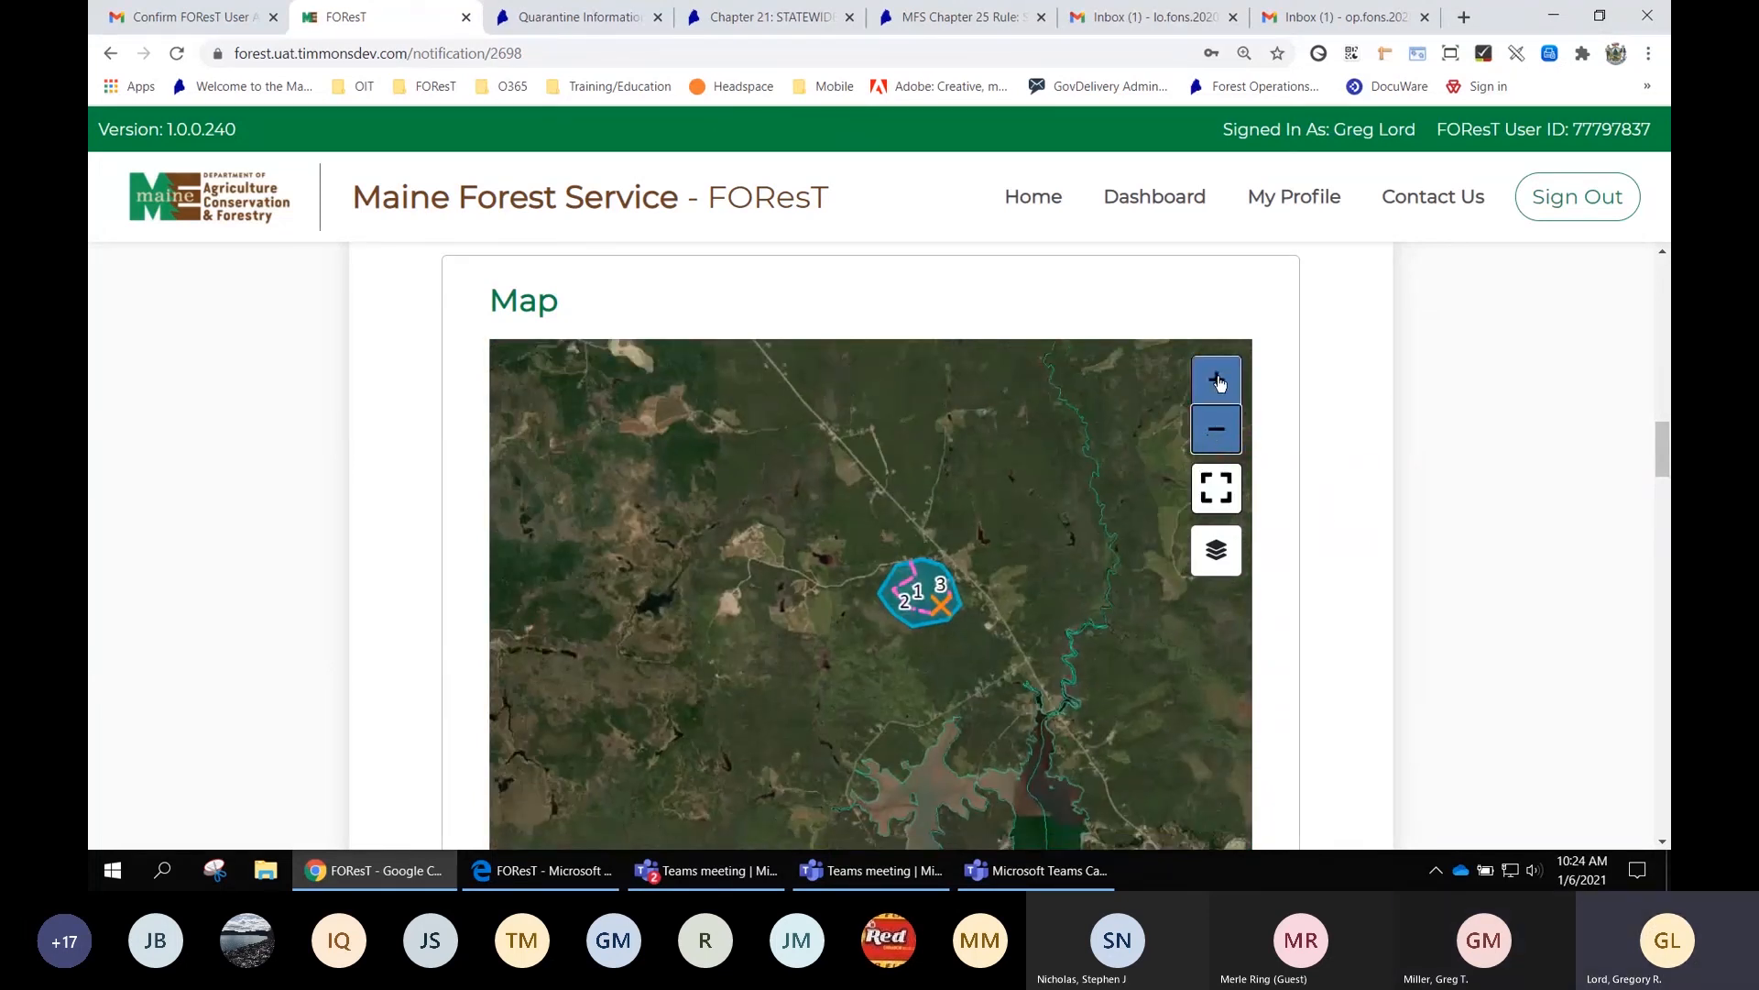
pyautogui.click(1217, 382)
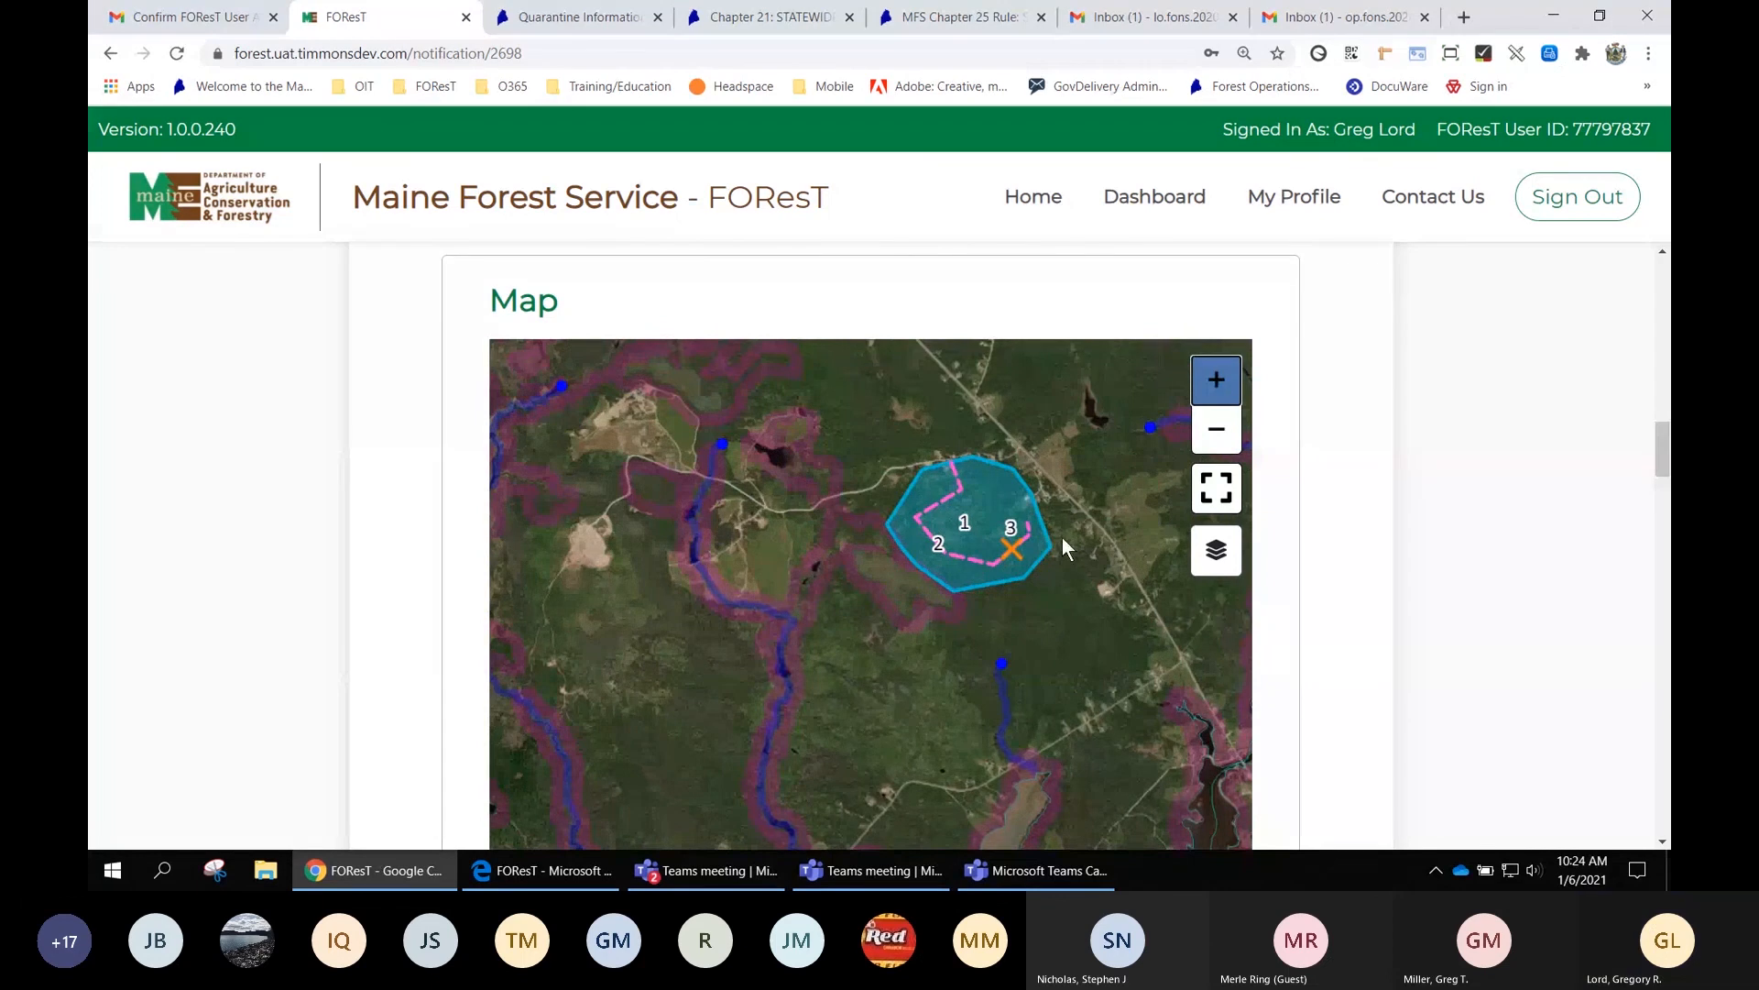
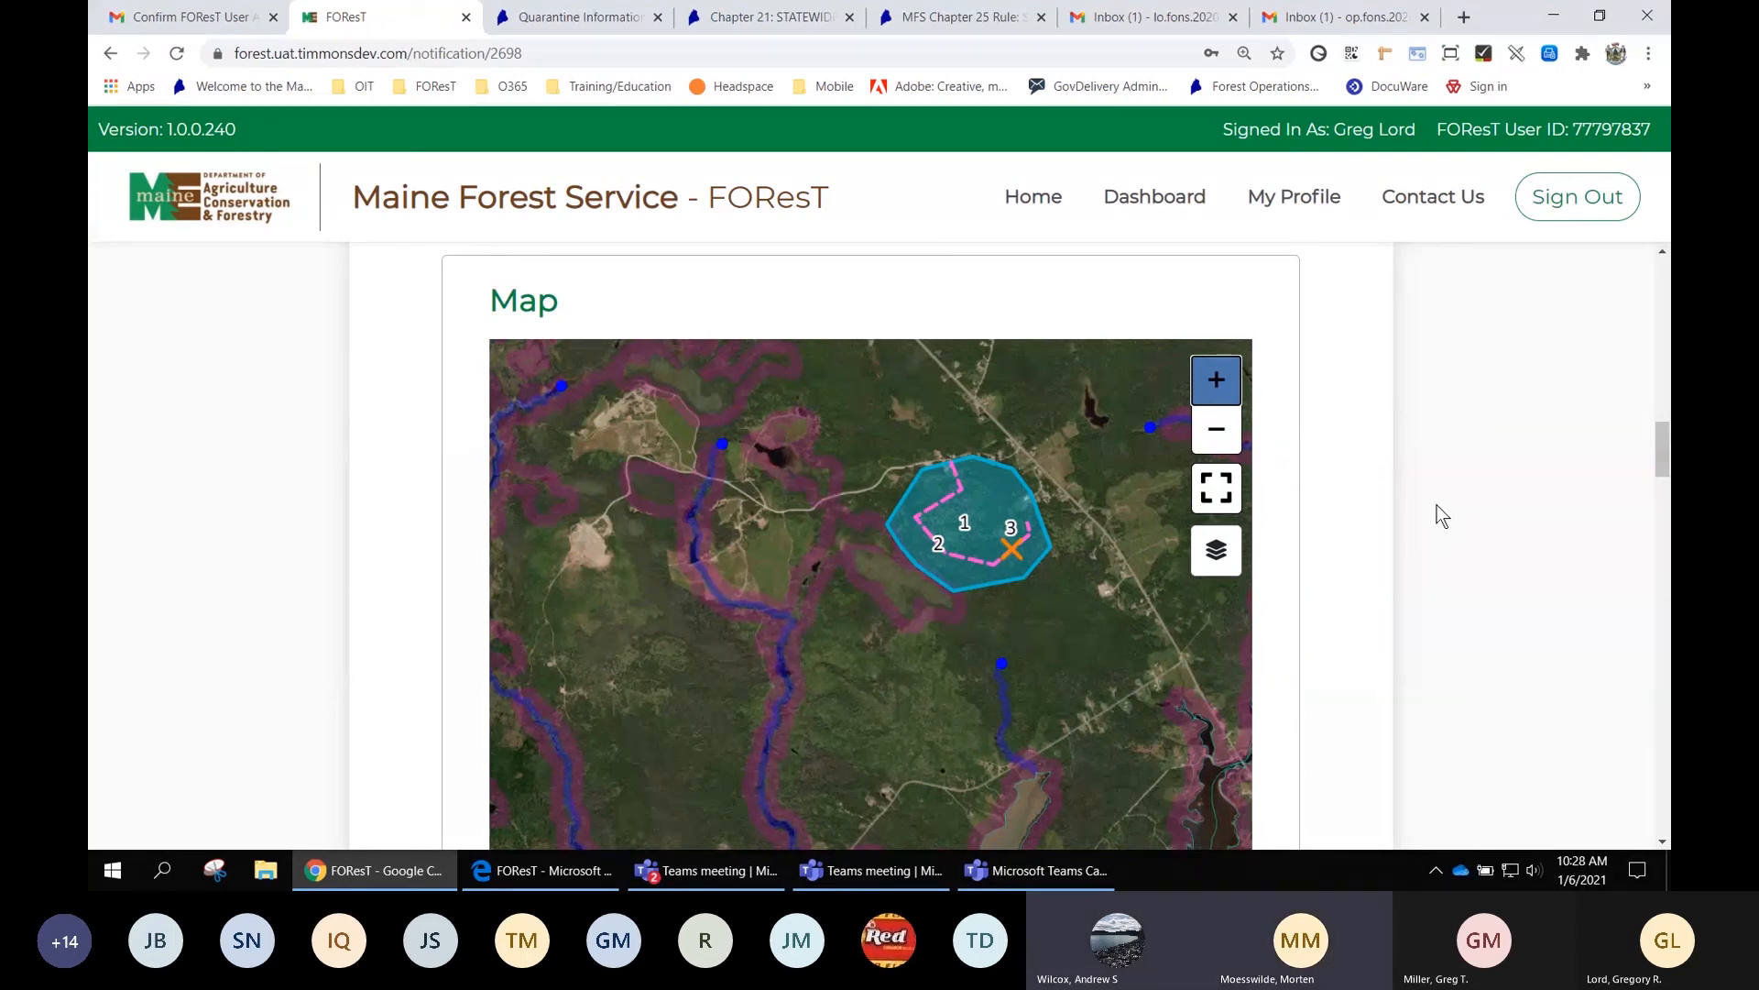
# Close the Quarantine Information, Chapter 21, Chapter 25 Rules and account-confirmation email tabs
pyautogui.click(657, 18)
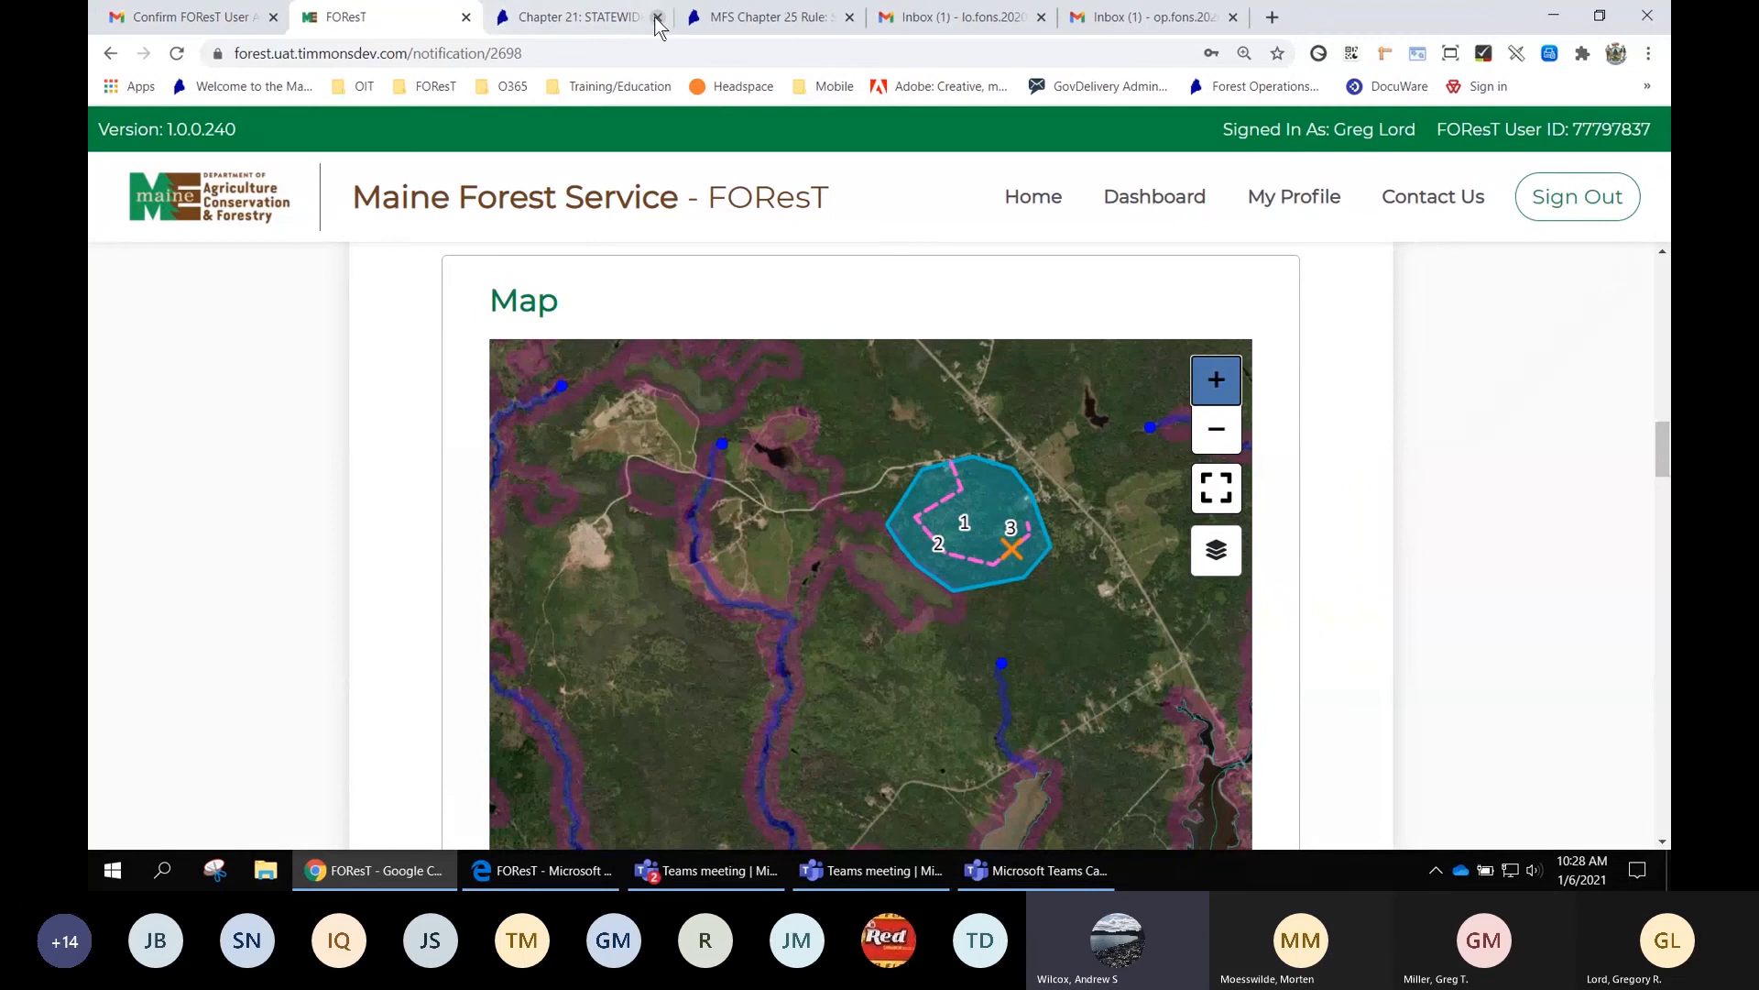
pyautogui.click(657, 18)
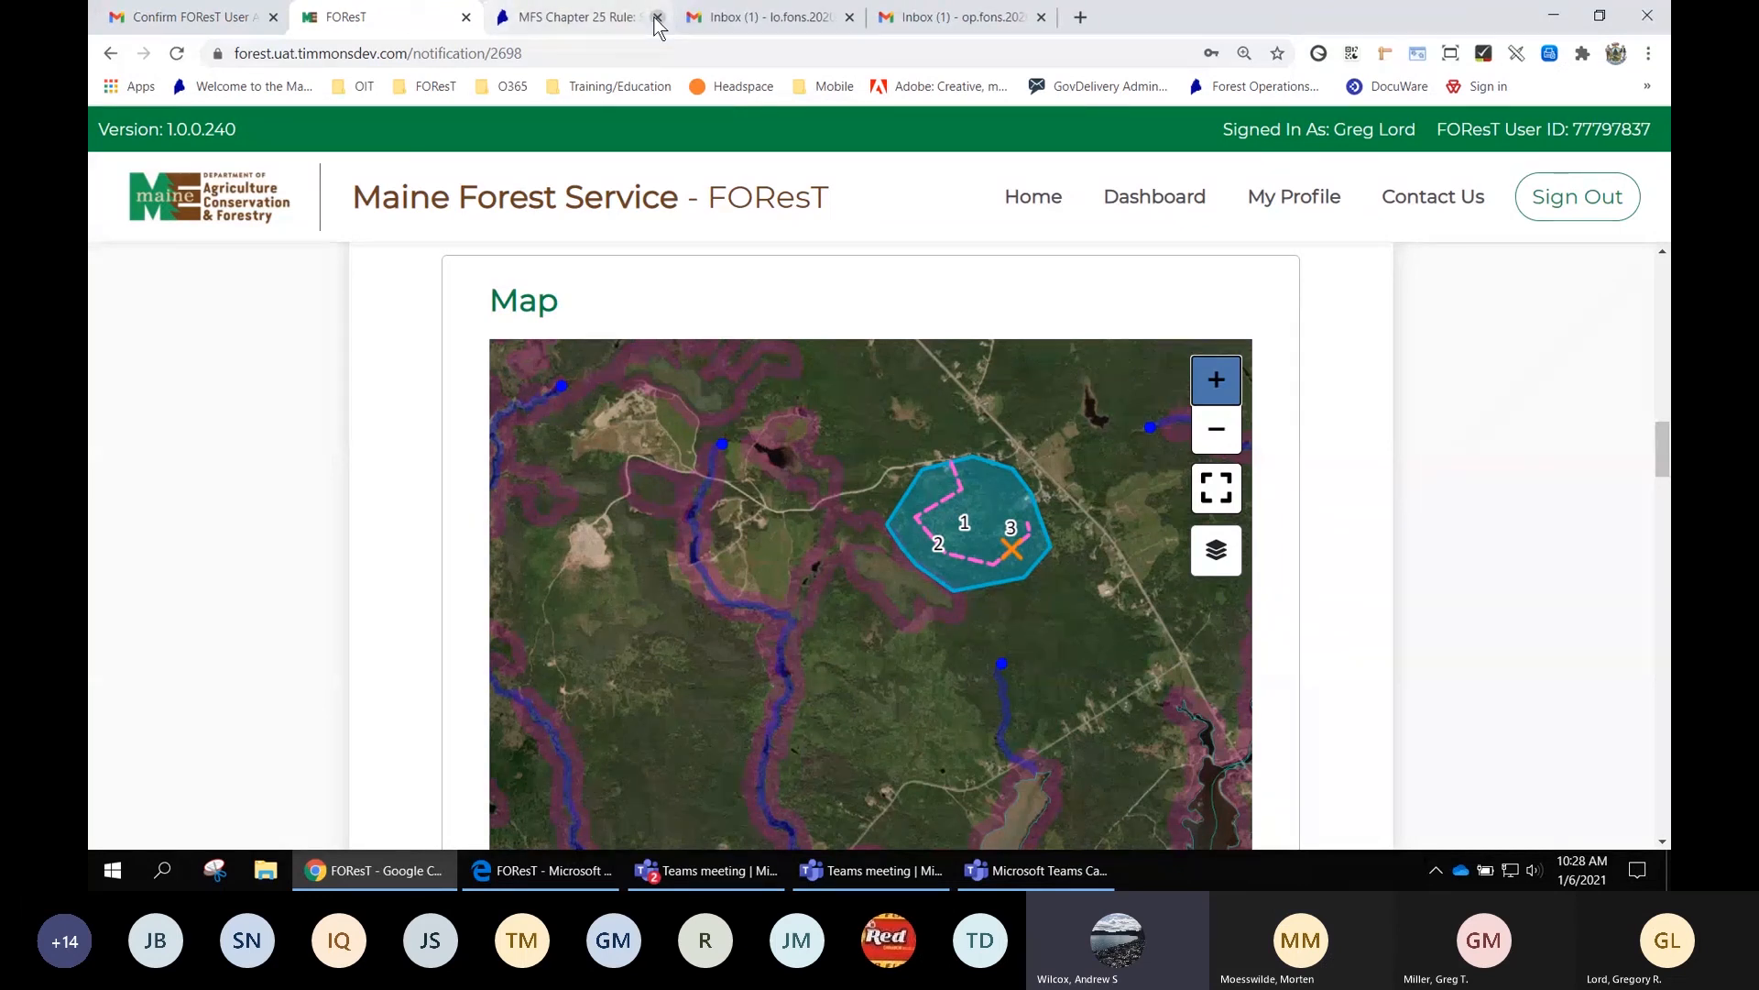
pyautogui.click(656, 18)
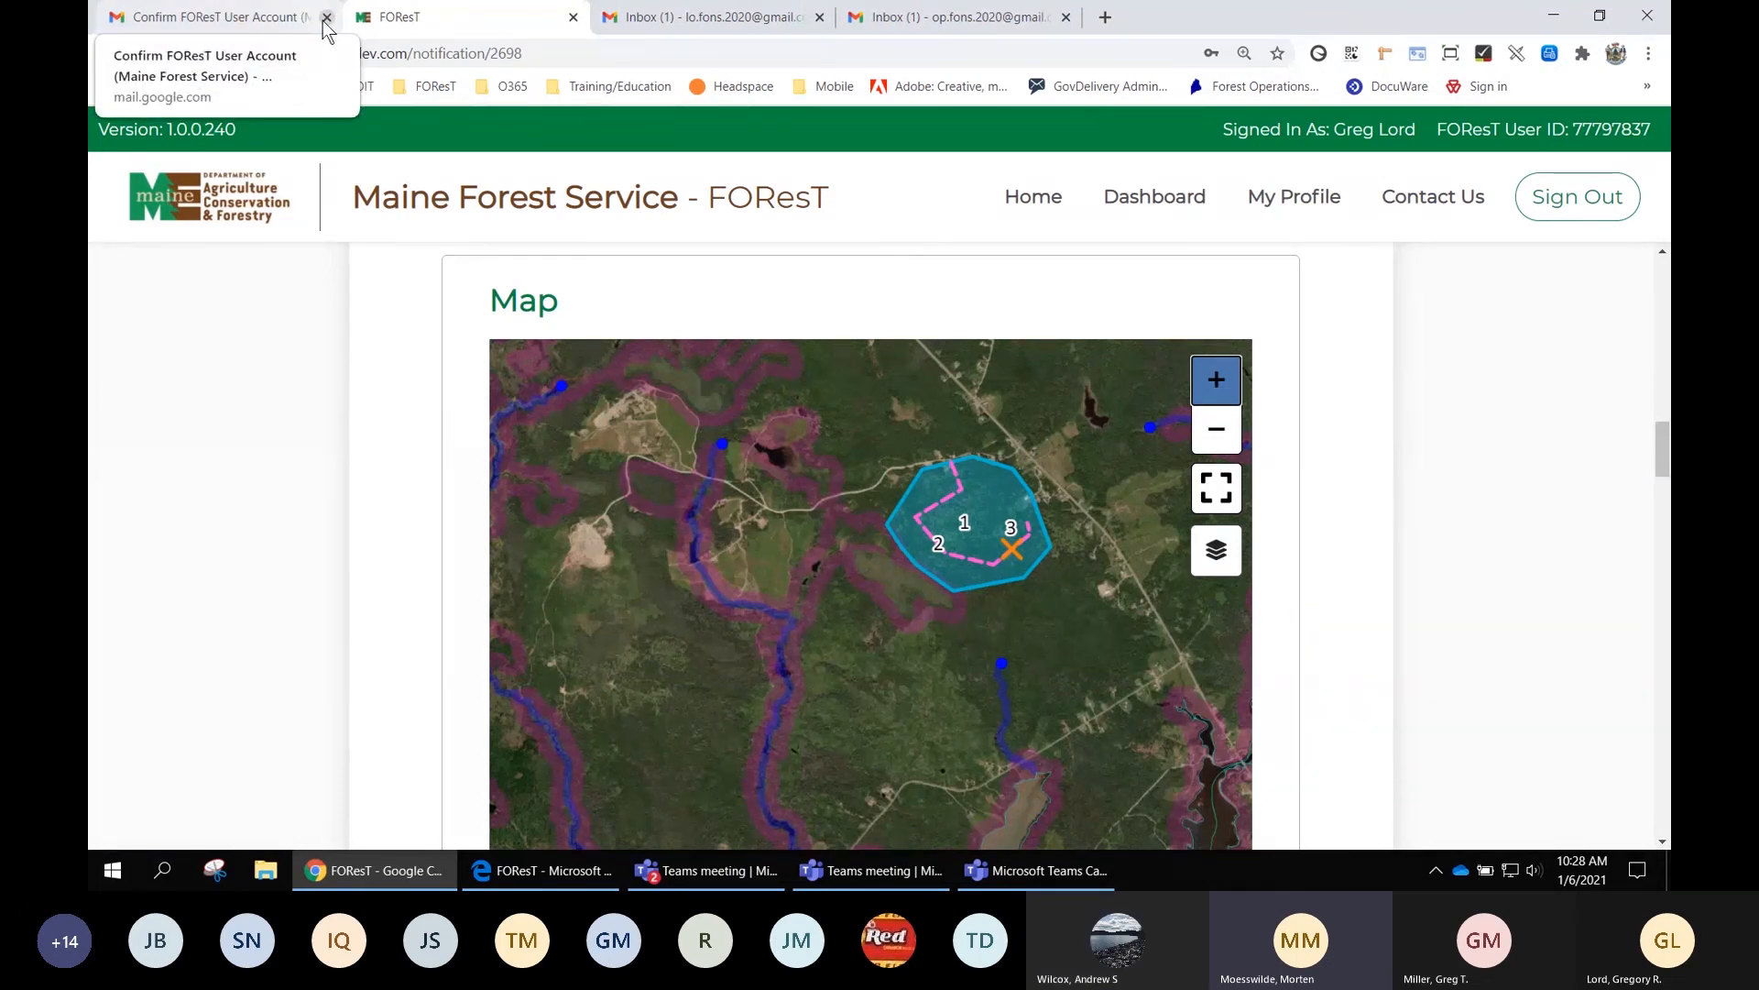
pyautogui.click(326, 17)
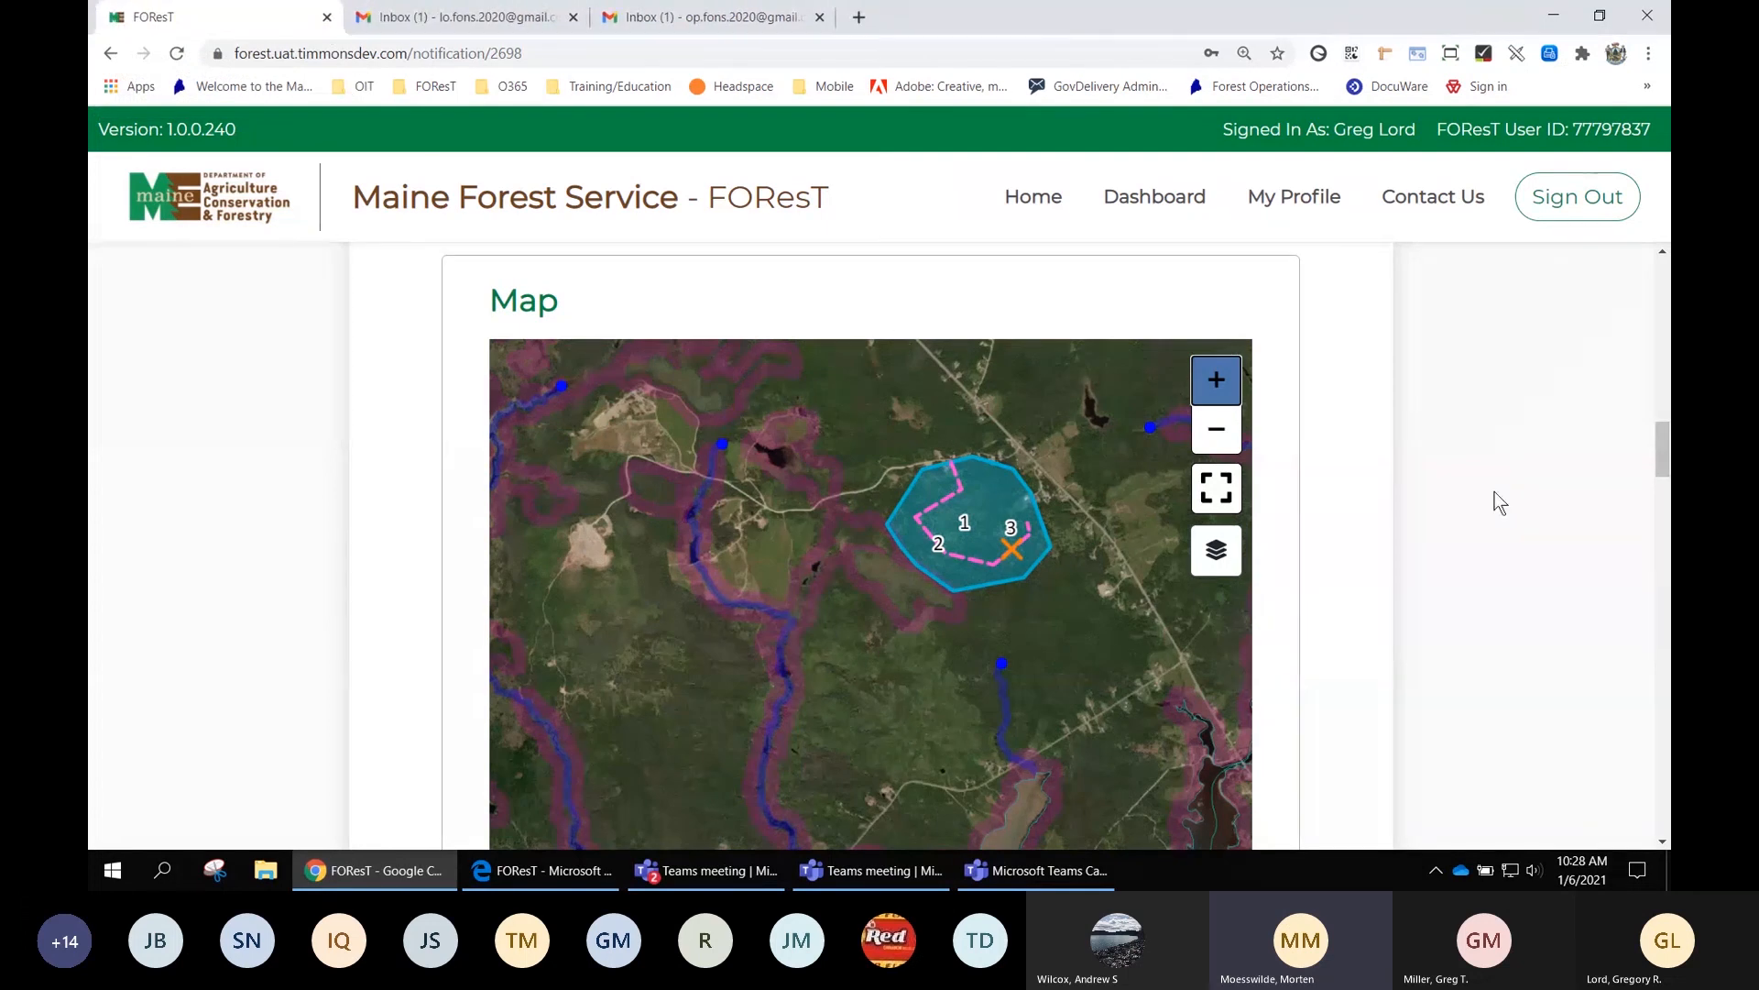
# Zoom in and centre the harvest polygon on the FON map, then sign out of FOResT
pyautogui.click(1225, 436)
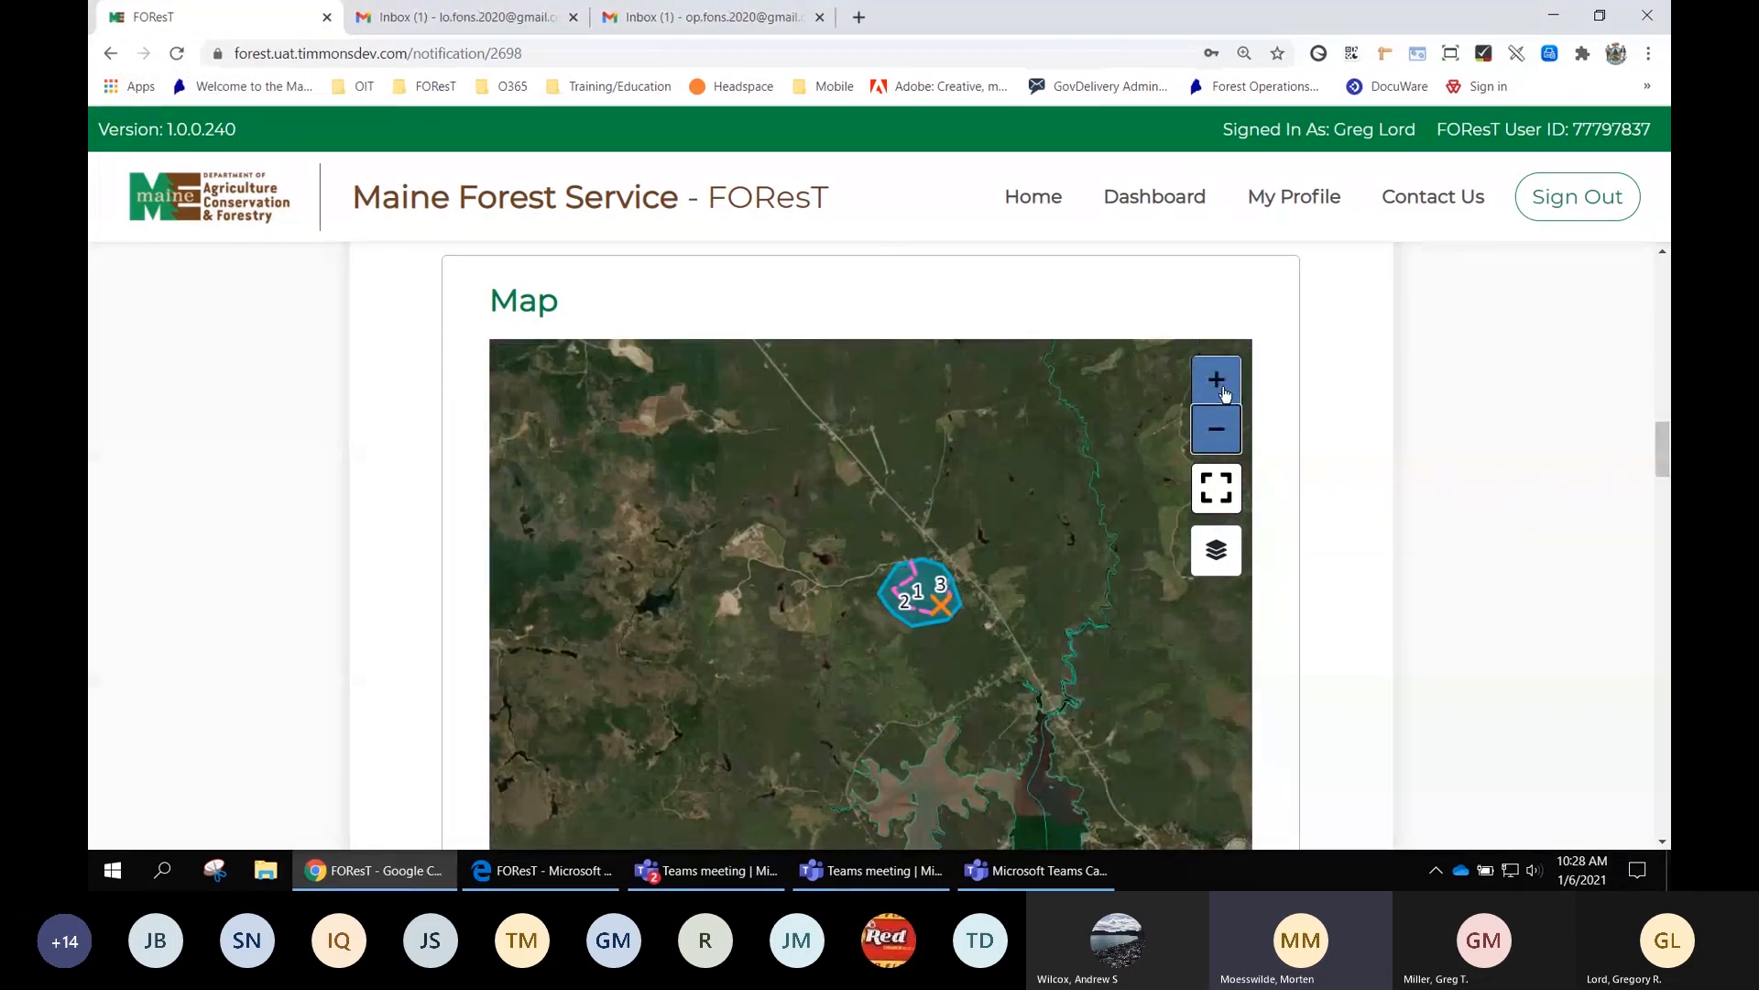
pyautogui.click(1224, 392)
pyautogui.click(1224, 392)
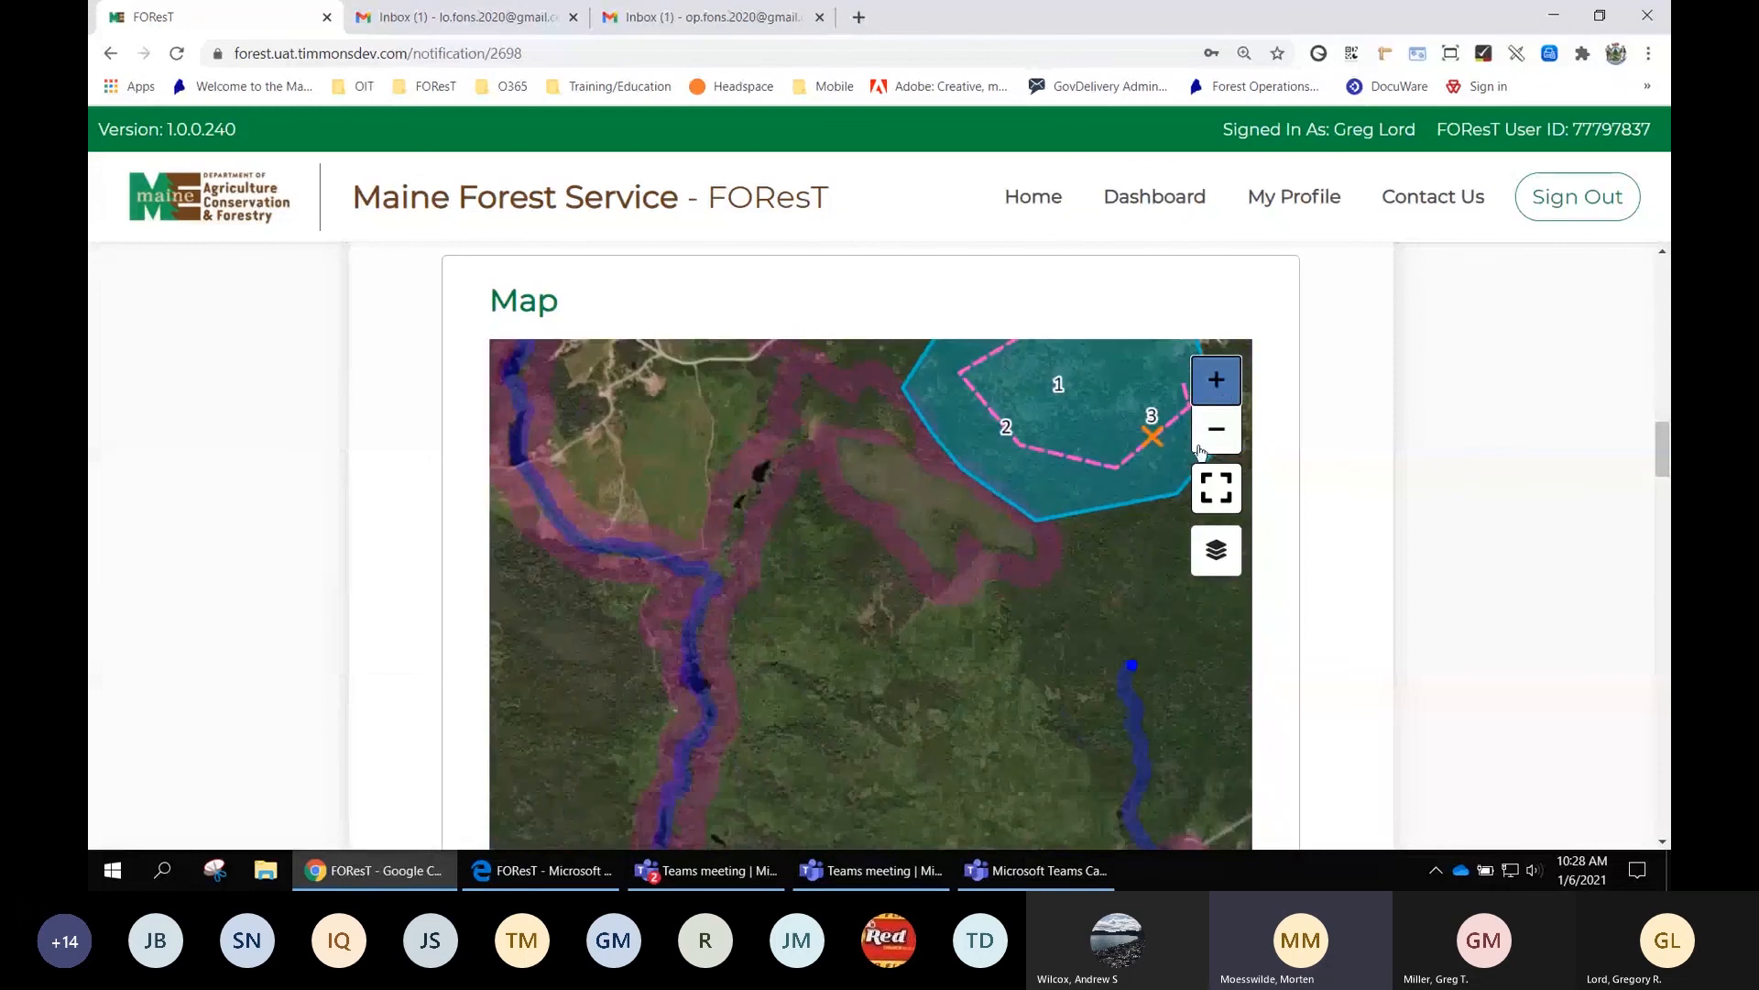
pyautogui.moveTo(1090, 629); pyautogui.dragTo(947, 788)
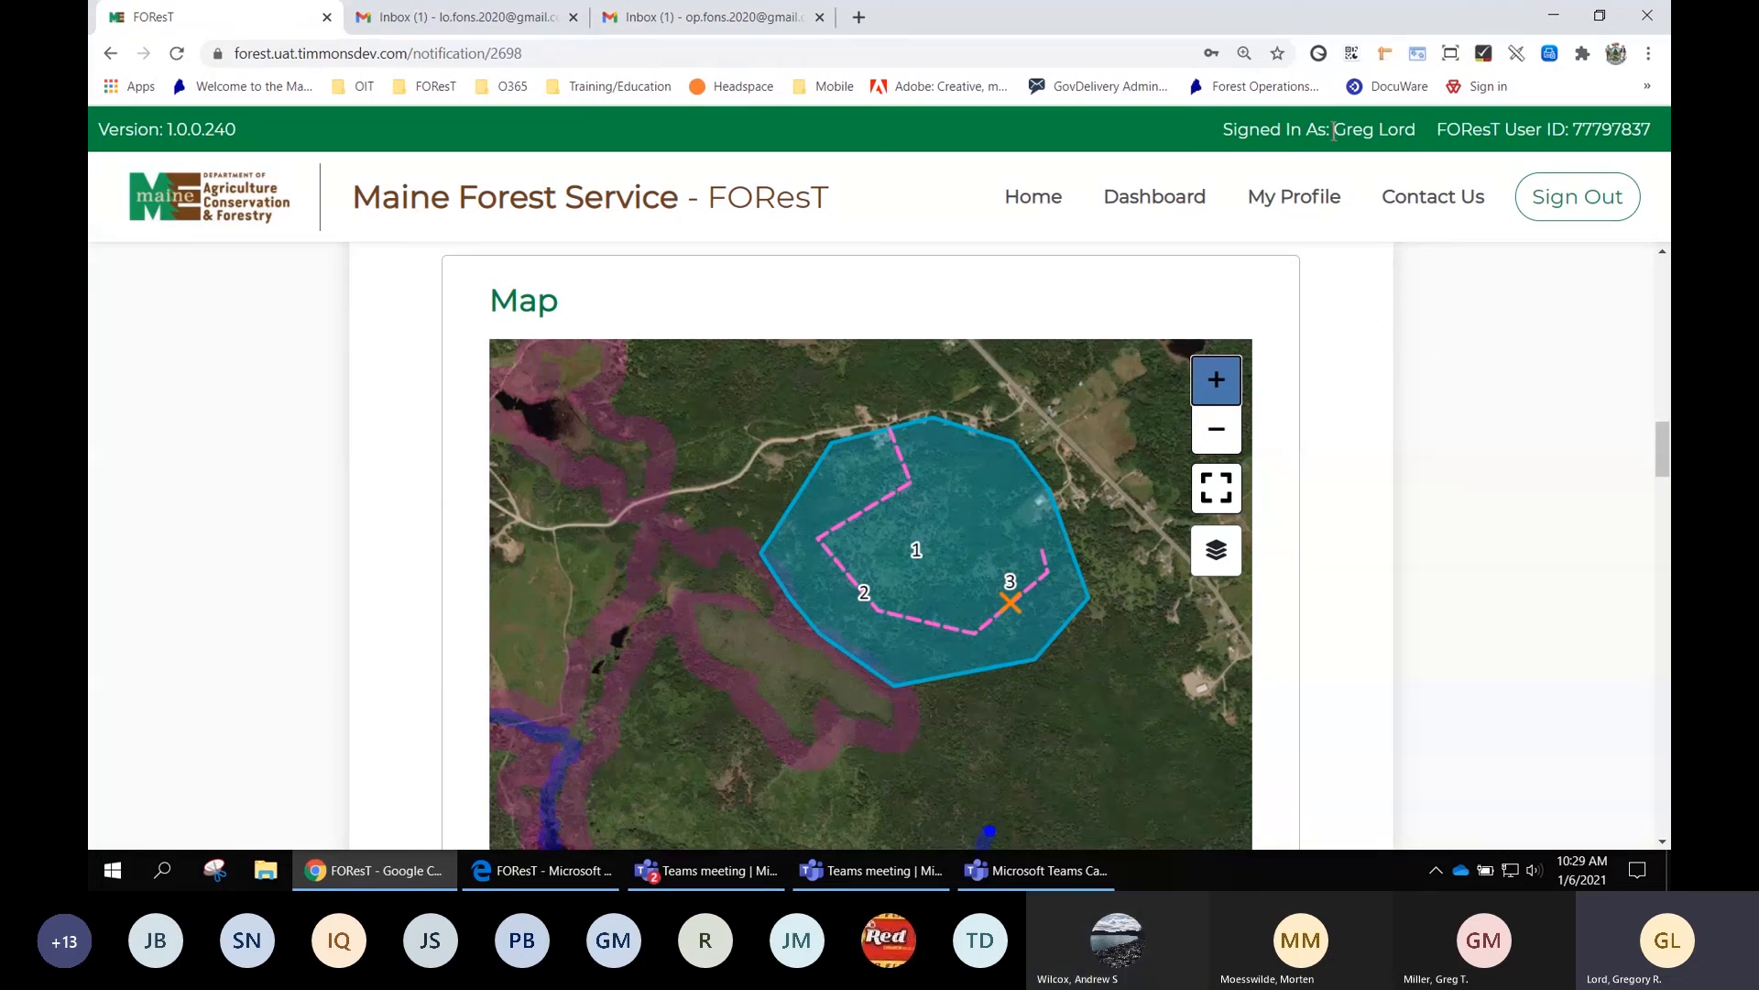
pyautogui.moveTo(1333, 129); pyautogui.dragTo(1424, 139)
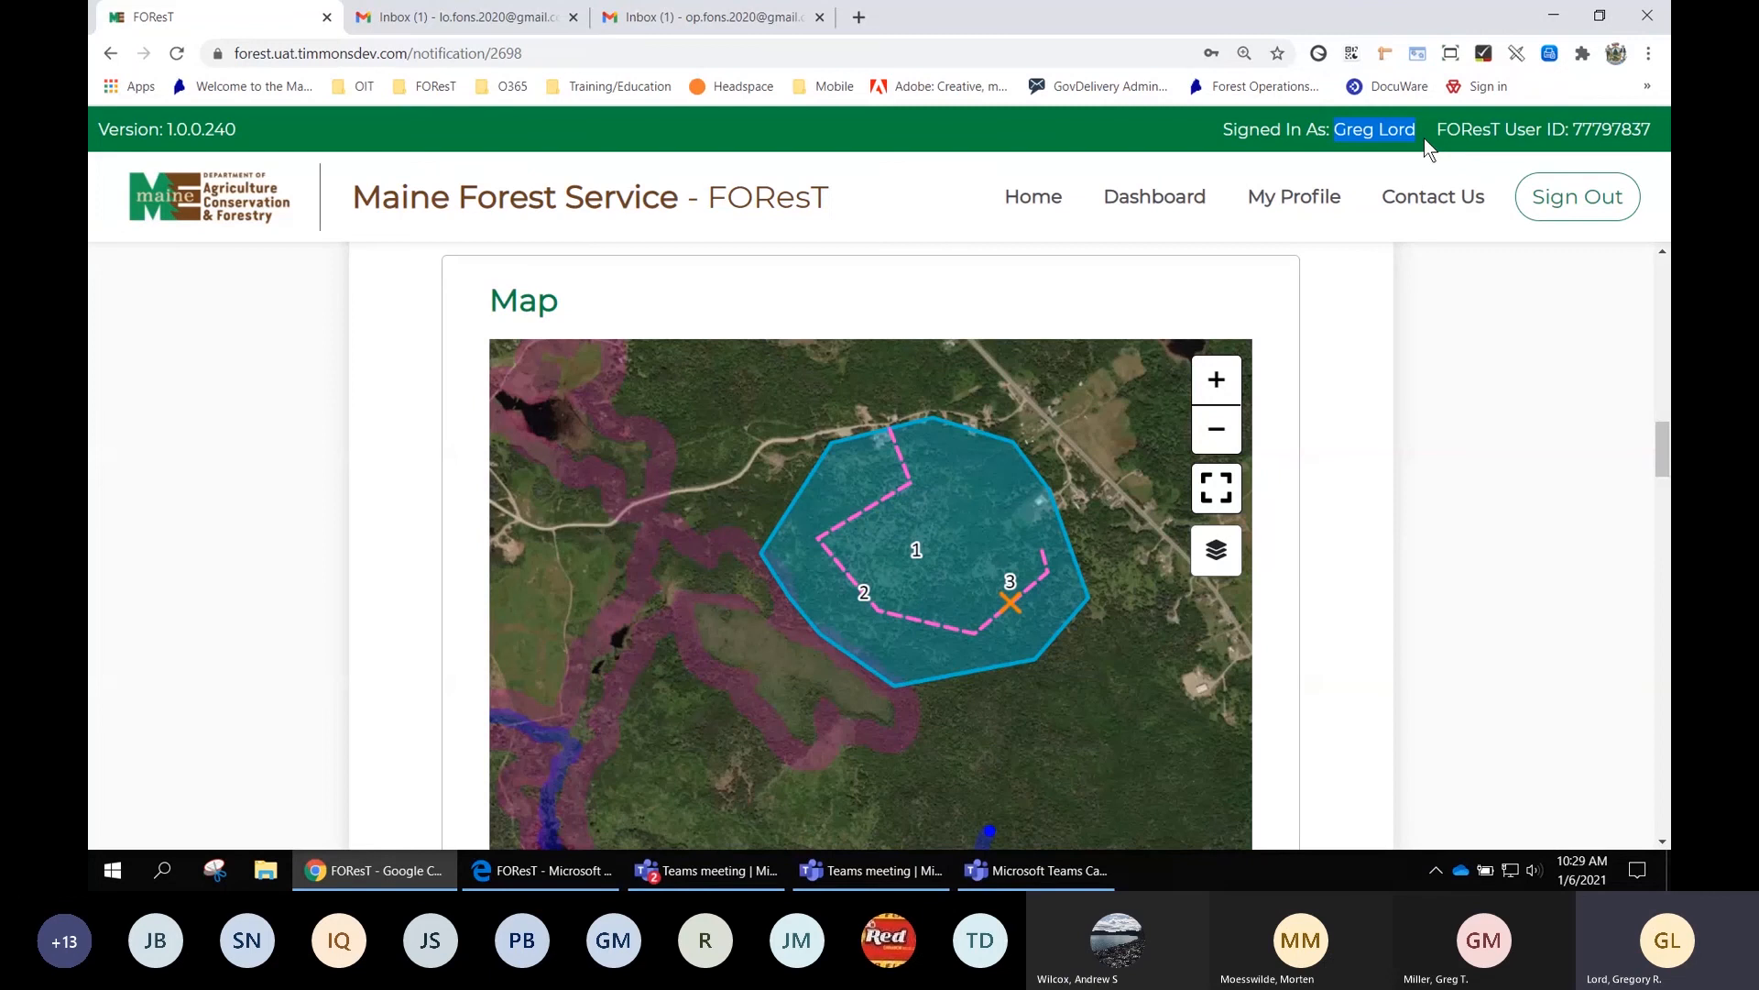
pyautogui.click(1574, 202)
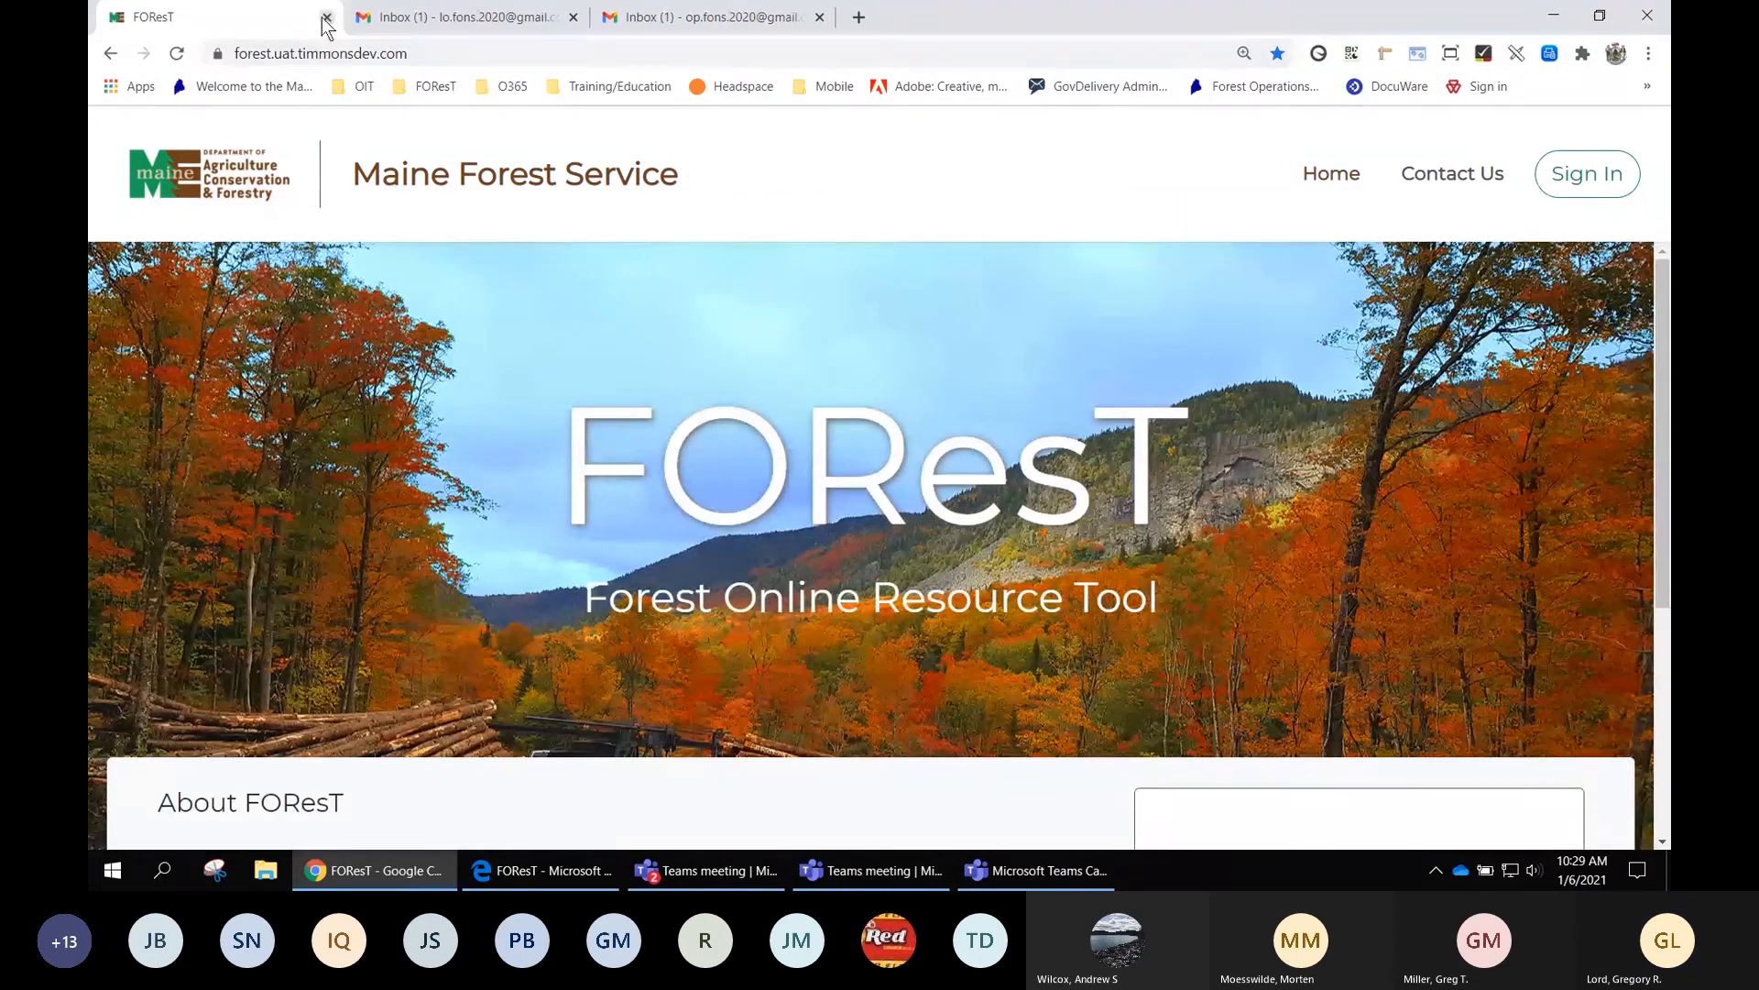
# Close the signed-out FOResT tab and open the 'FOReST FON Pending Certification' email in Gmail
pyautogui.click(326, 16)
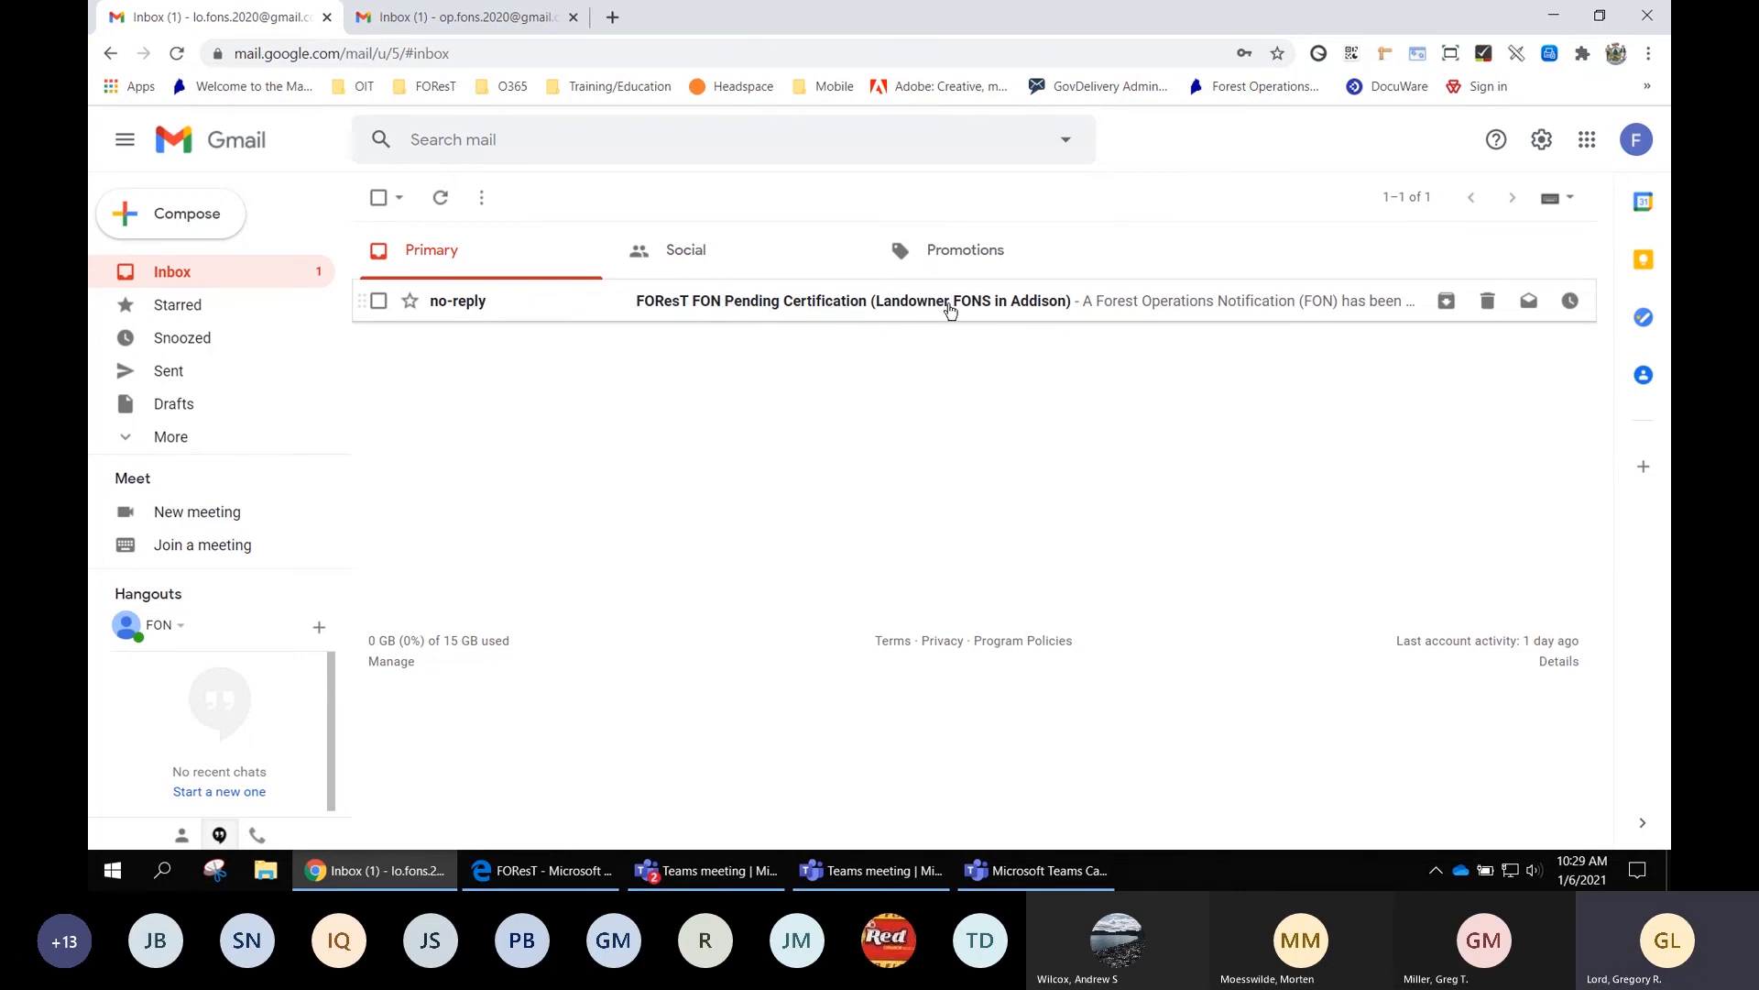
pyautogui.click(1004, 305)
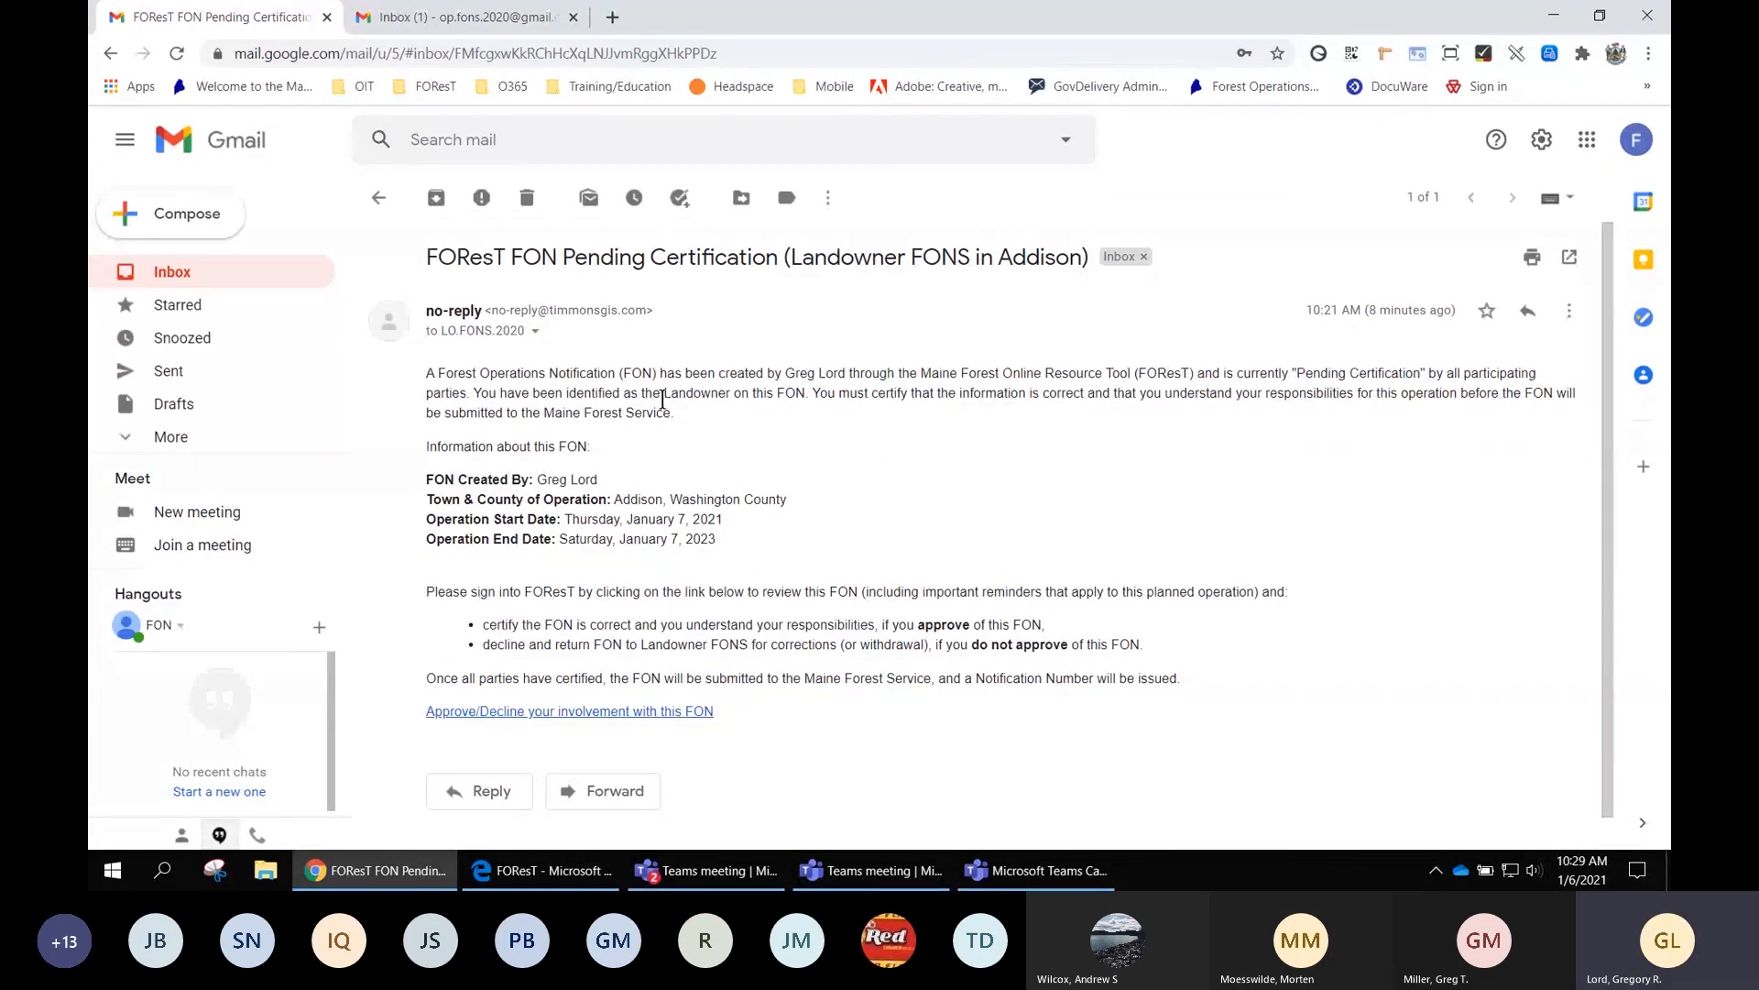
pyautogui.moveTo(665, 396); pyautogui.dragTo(805, 389)
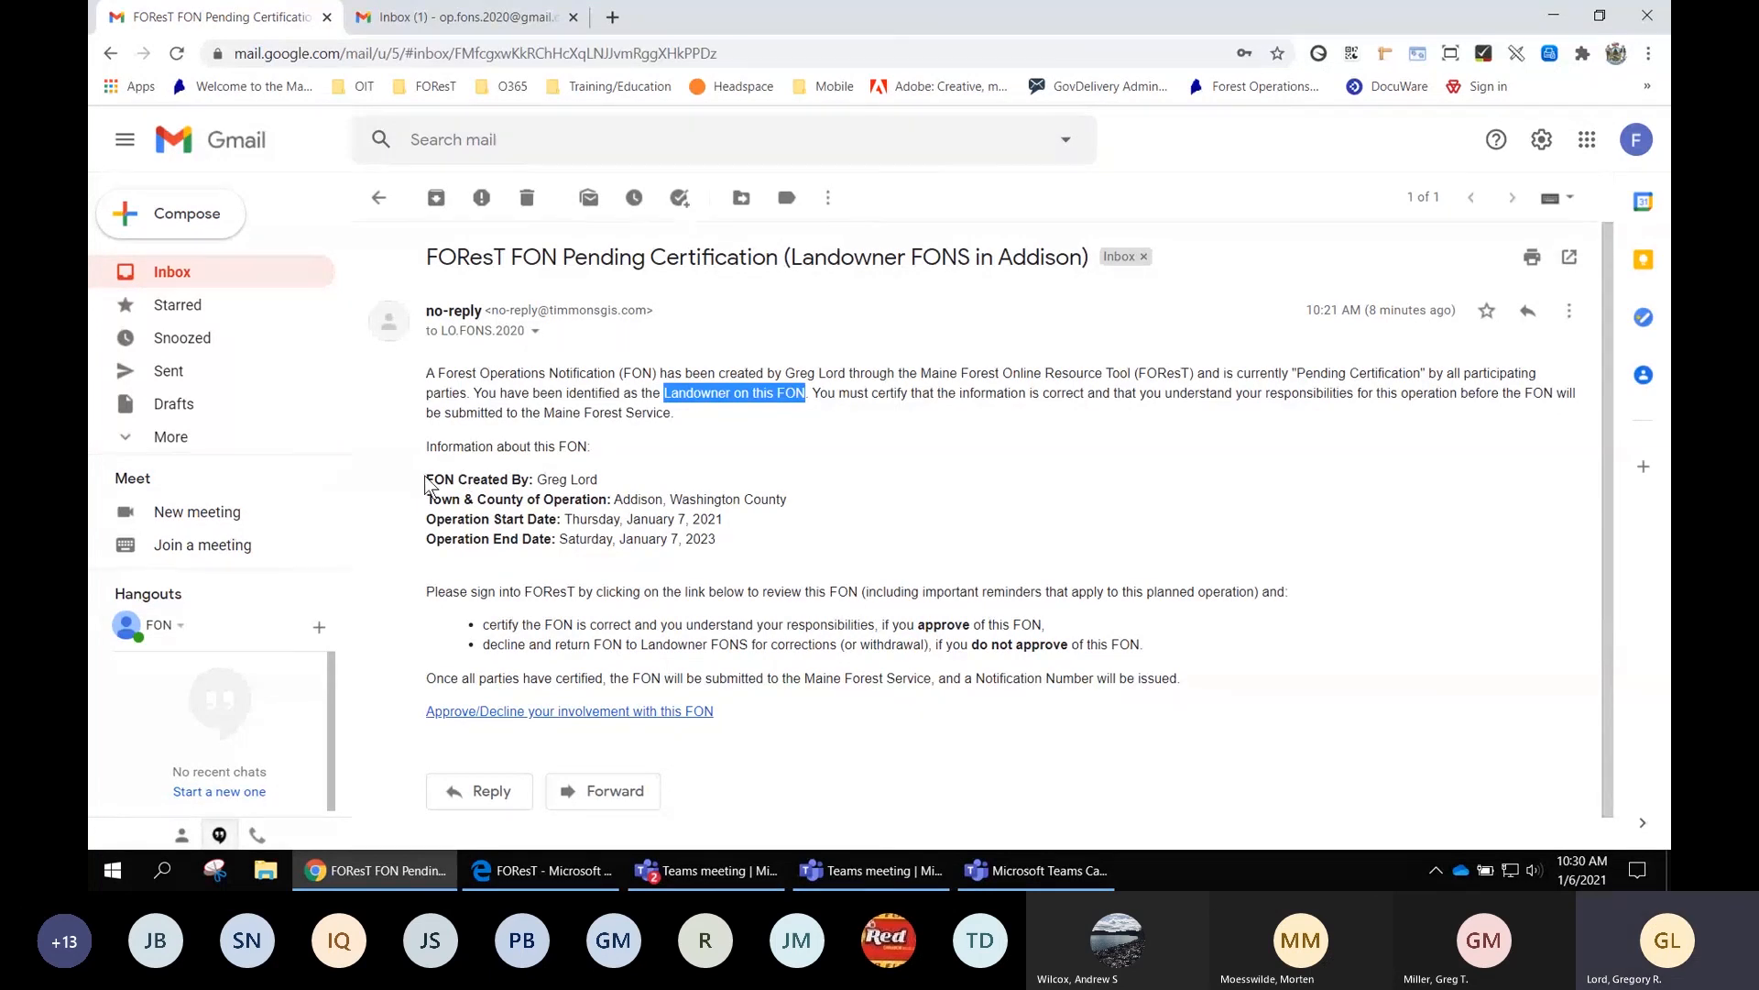
pyautogui.moveTo(429, 473); pyautogui.dragTo(735, 535)
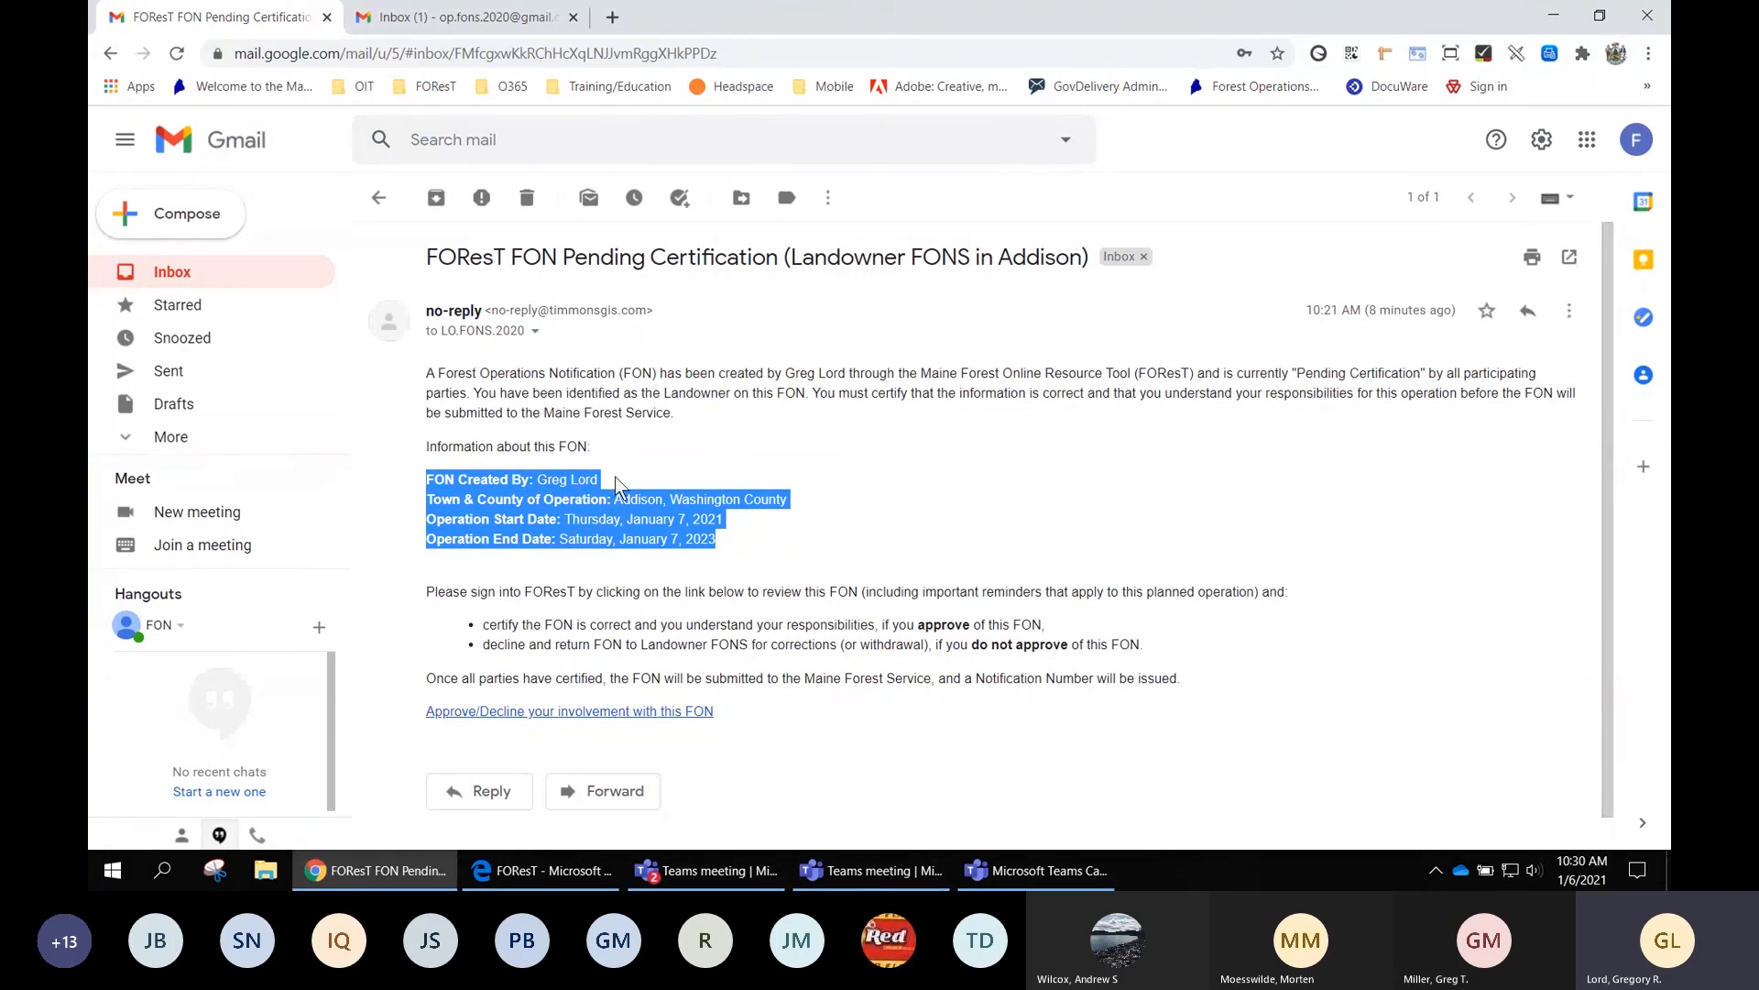
pyautogui.click(667, 484)
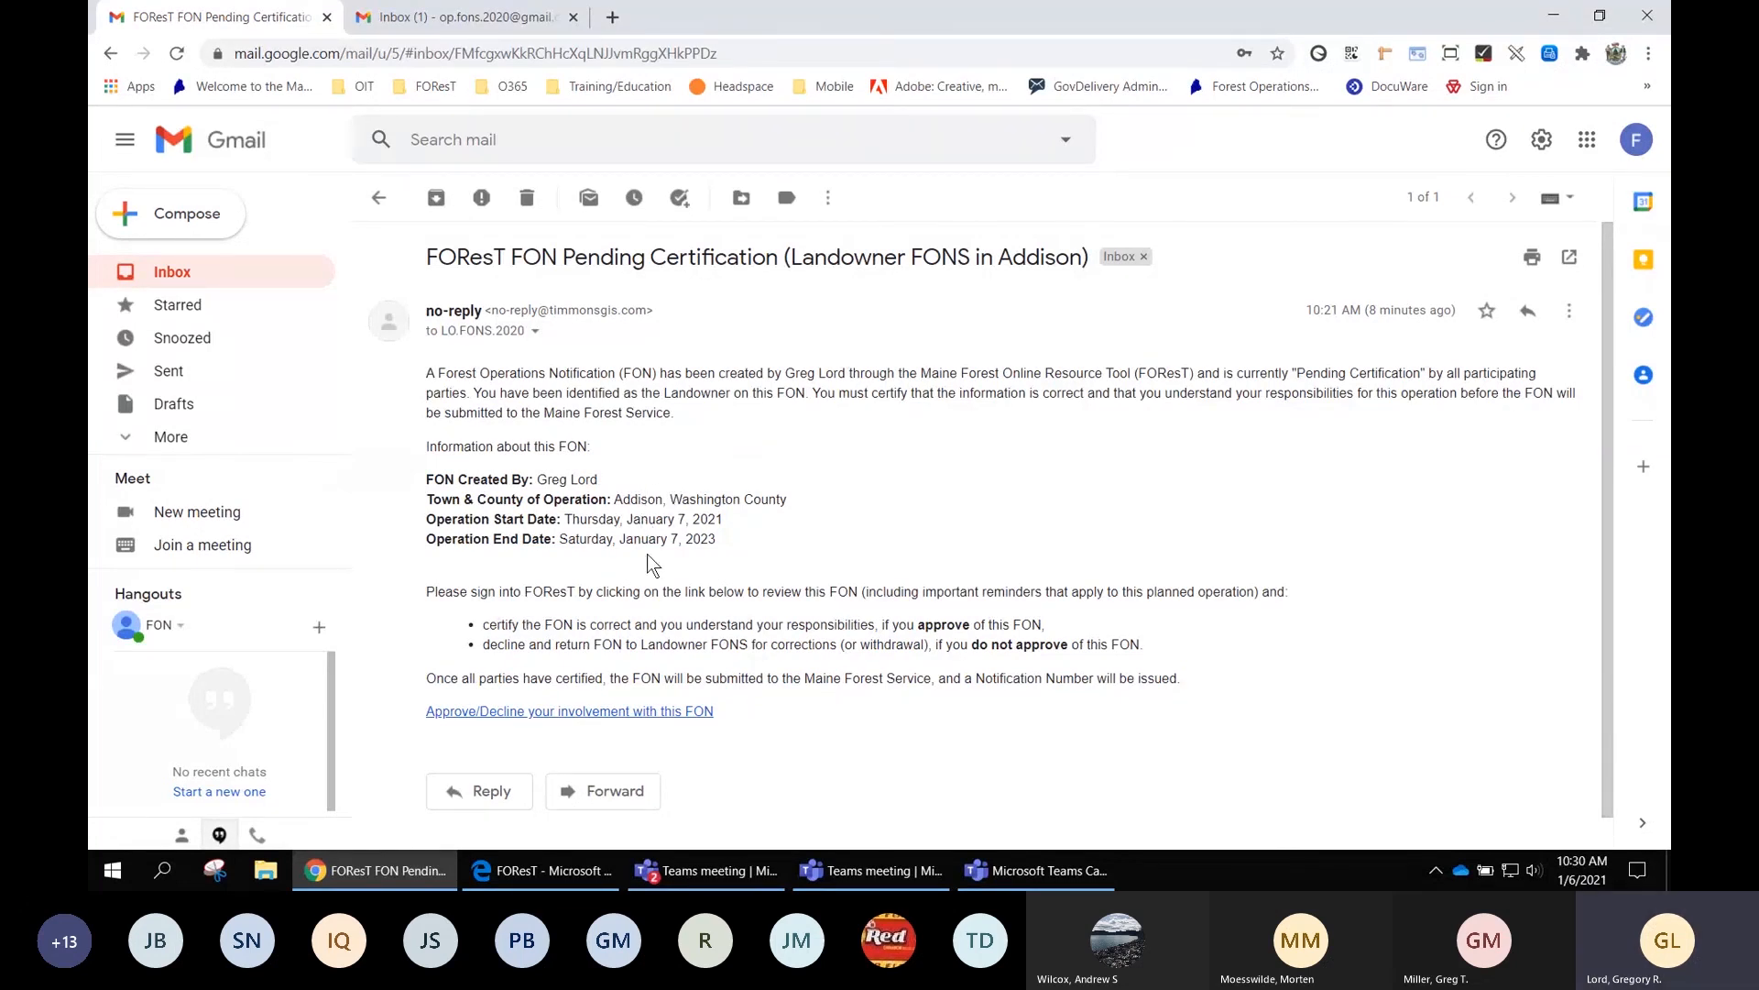
pyautogui.scroll(-1, 556, 589)
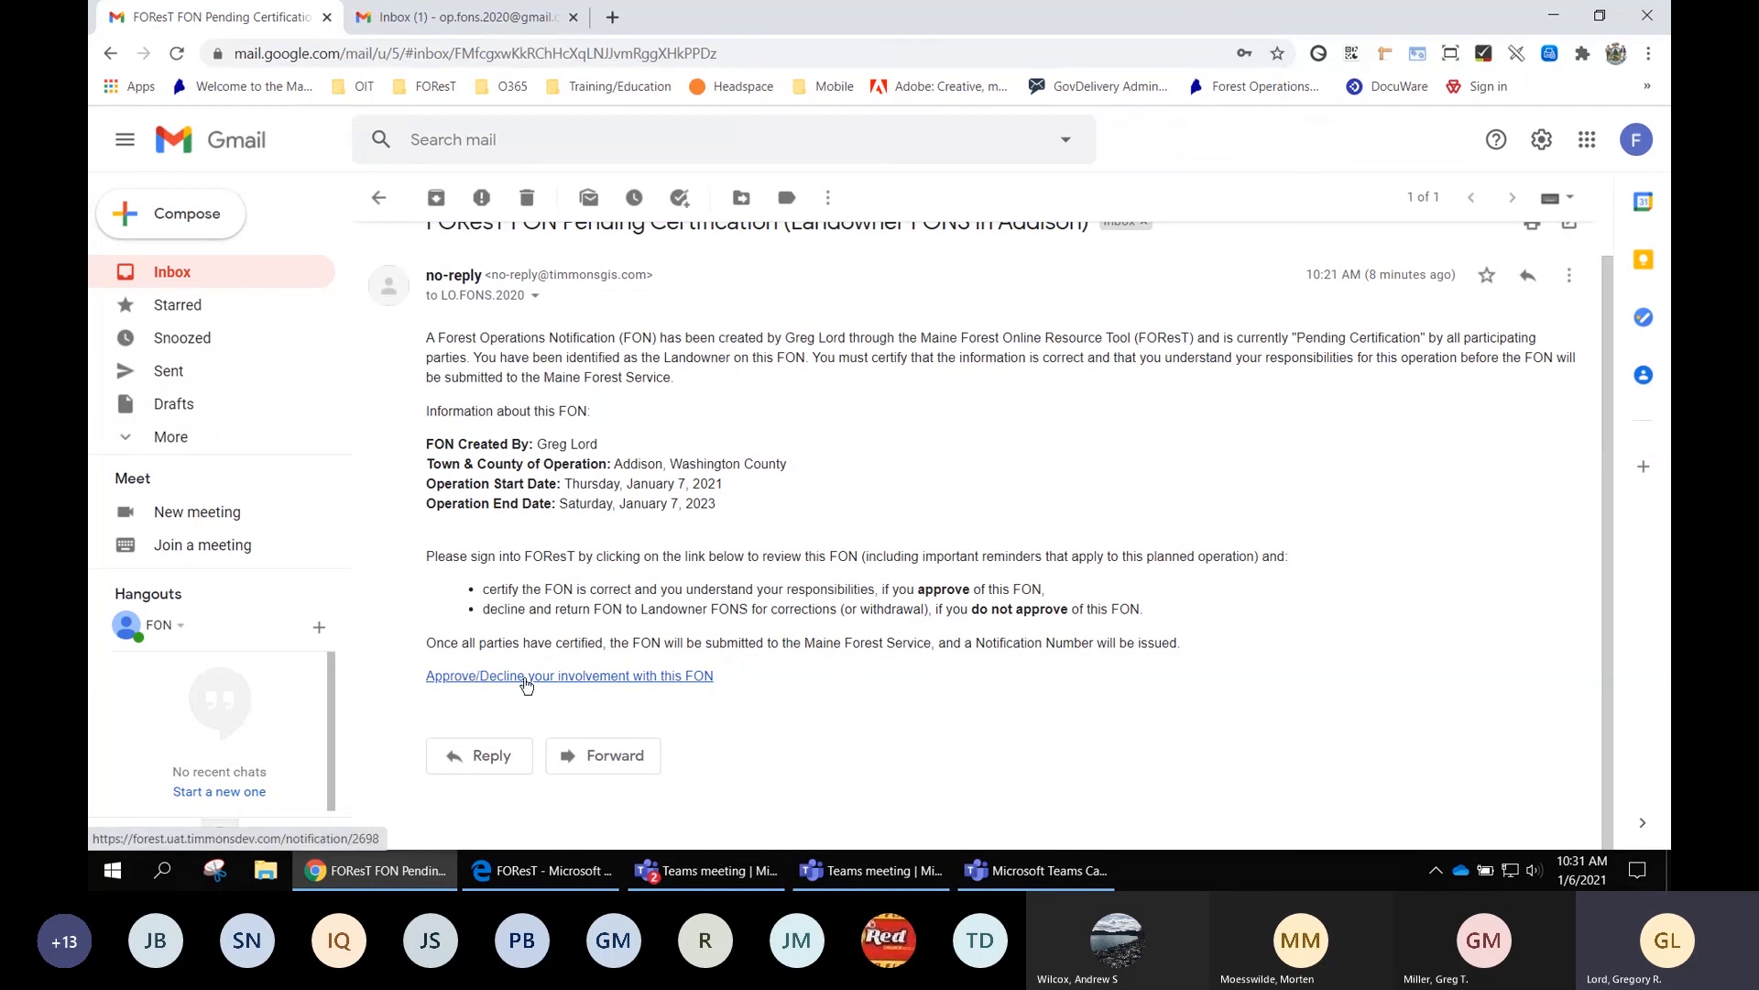
# Follow the email's Approve/Decline link and sign in to FOResT with the landowner's saved login and password
pyautogui.click(636, 677)
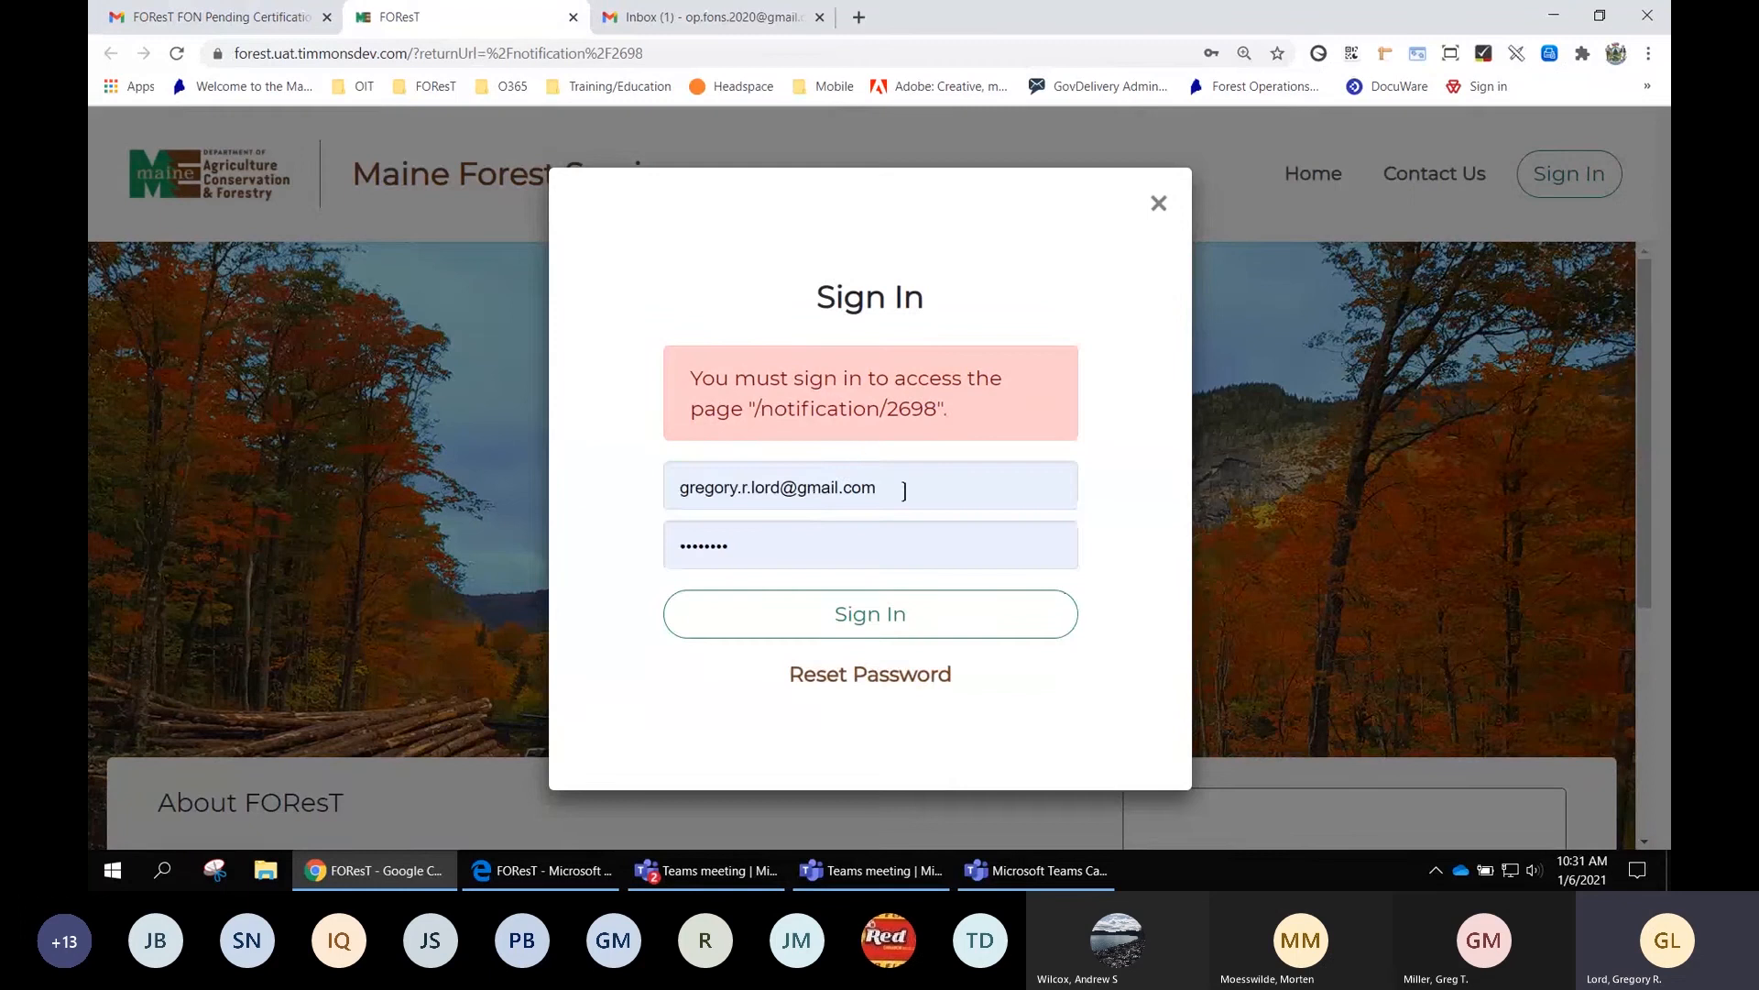
pyautogui.moveTo(887, 491); pyautogui.dragTo(854, 491)
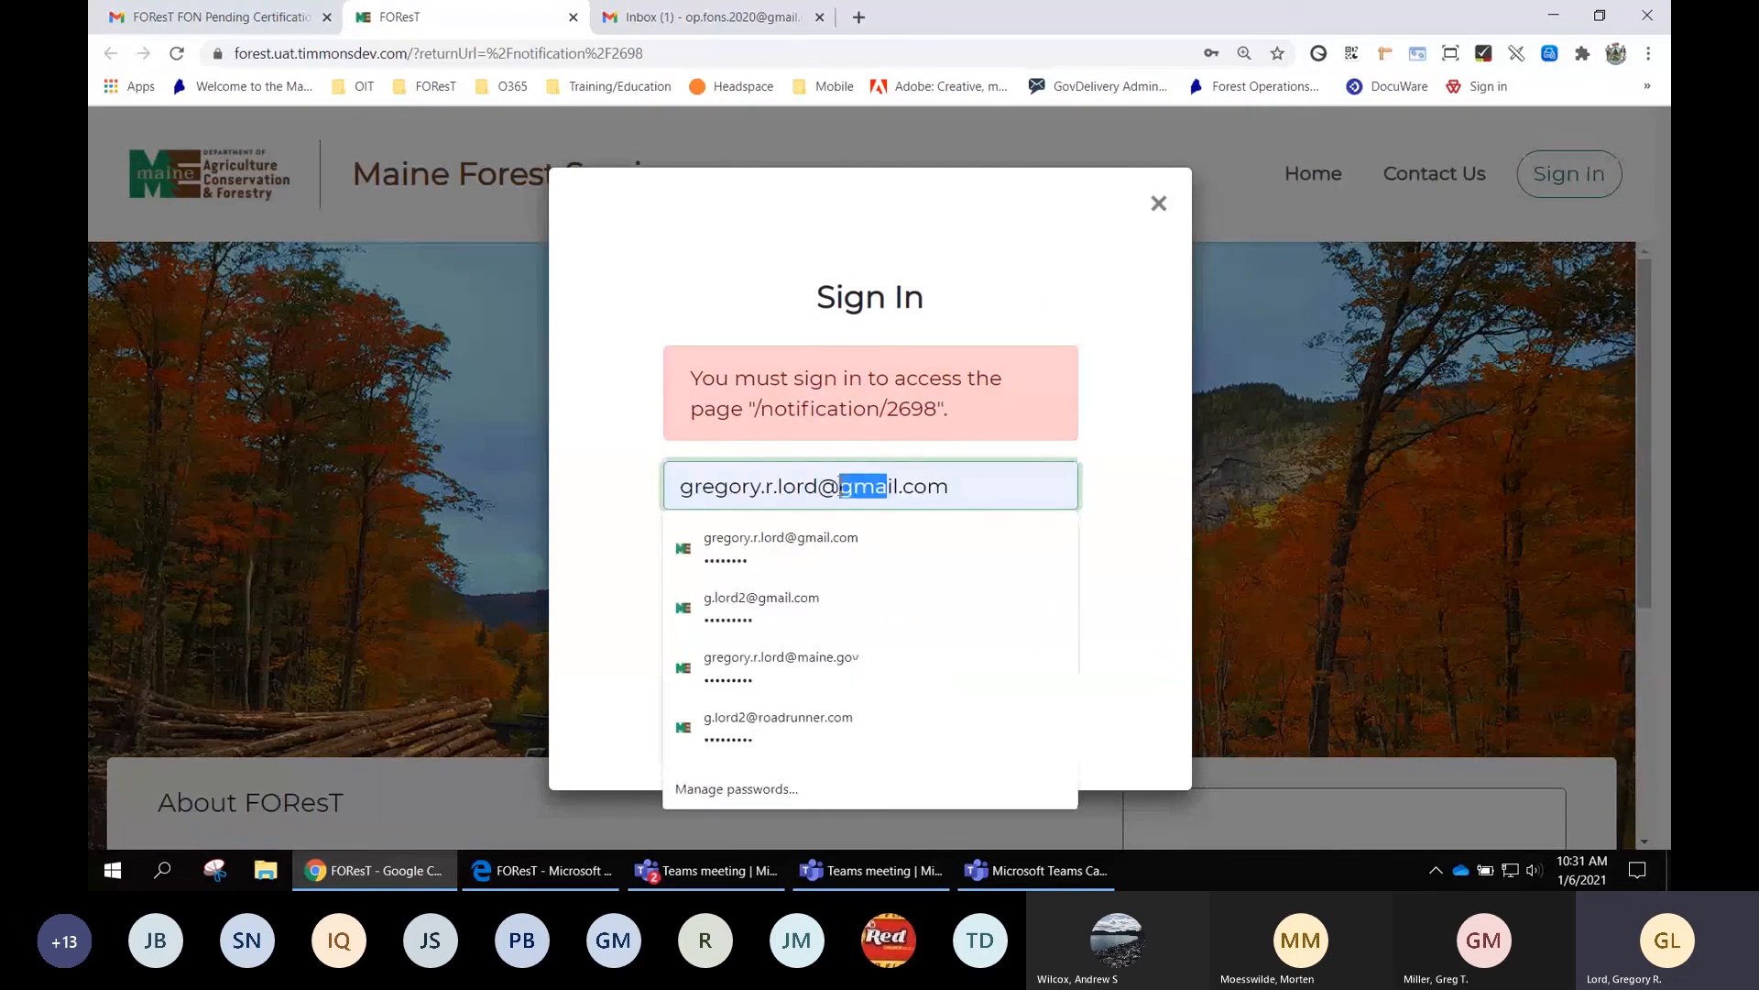
pyautogui.tripleClick(962, 492)
pyautogui.press('BackSpace')
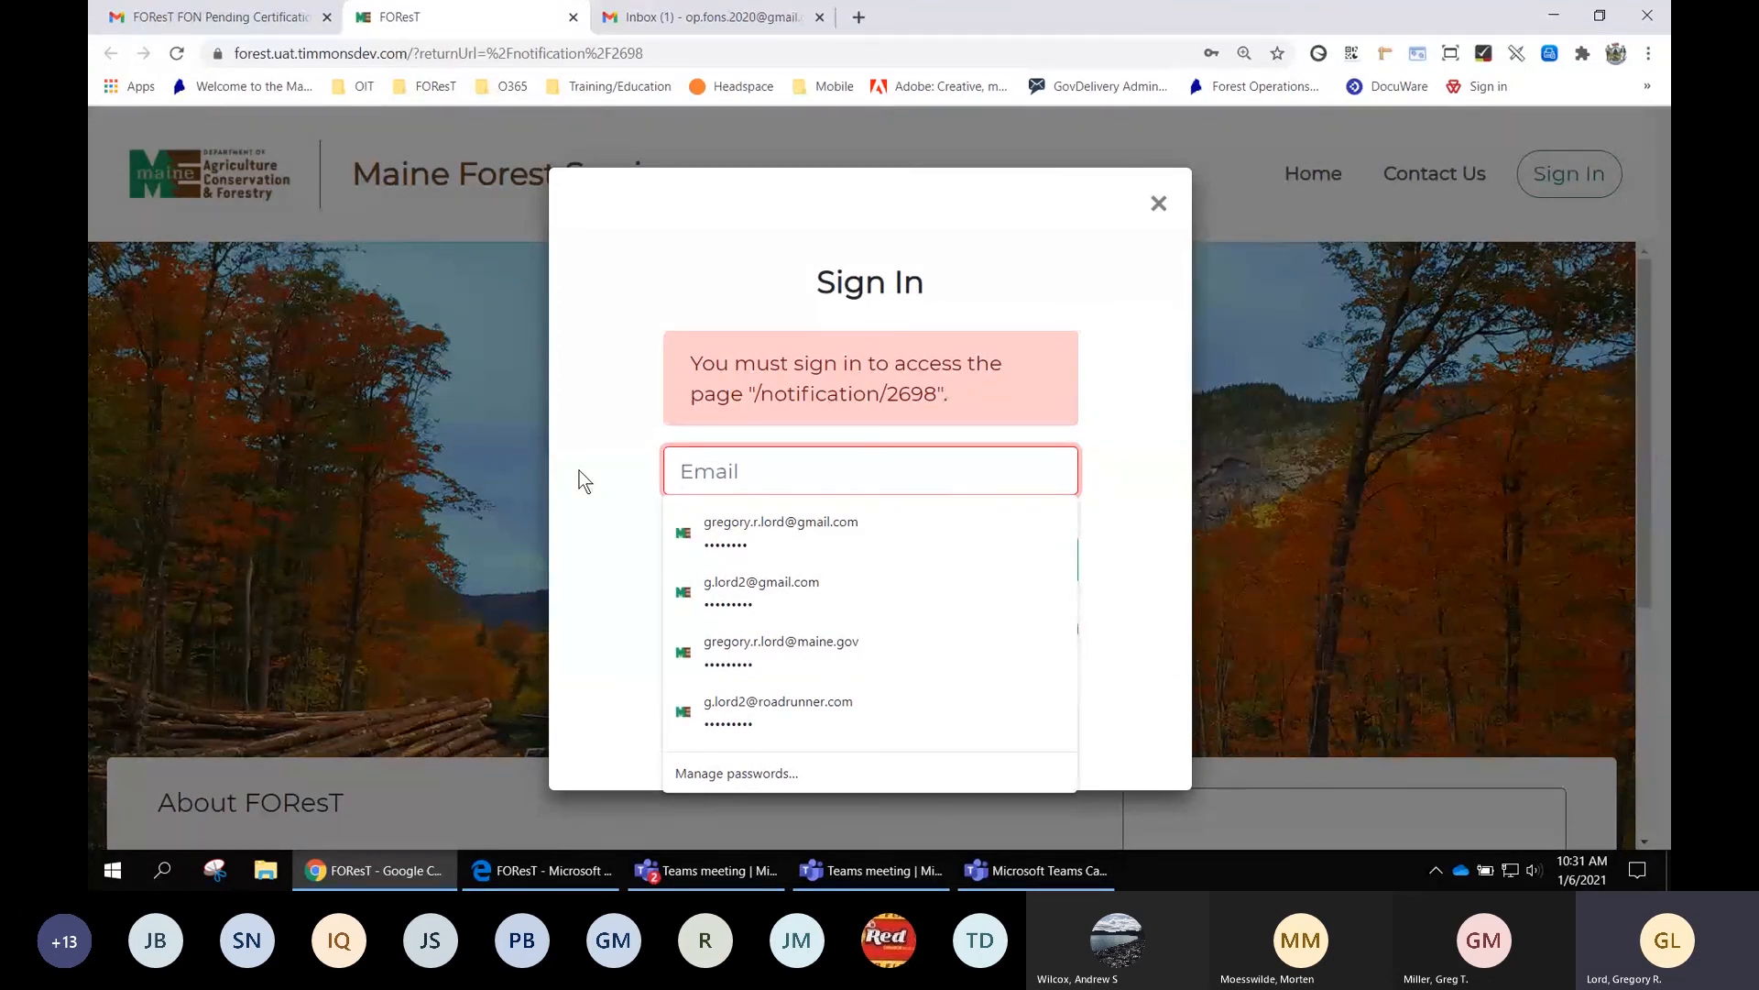
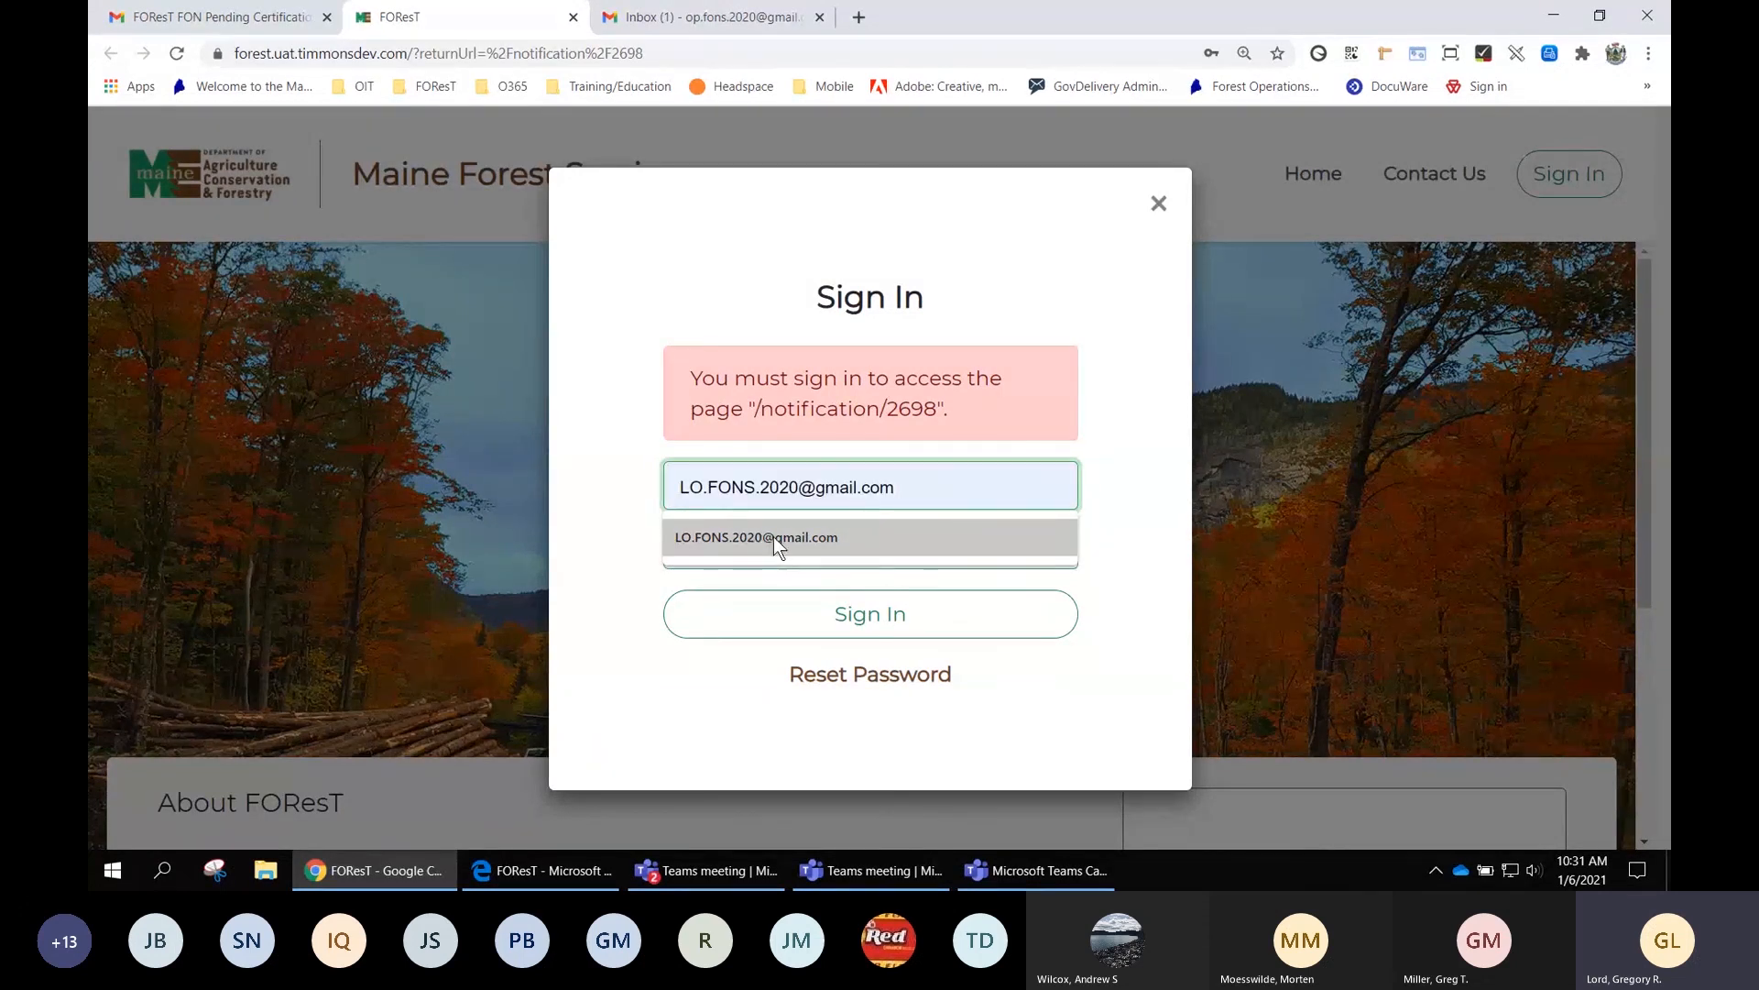
pyautogui.click(772, 537)
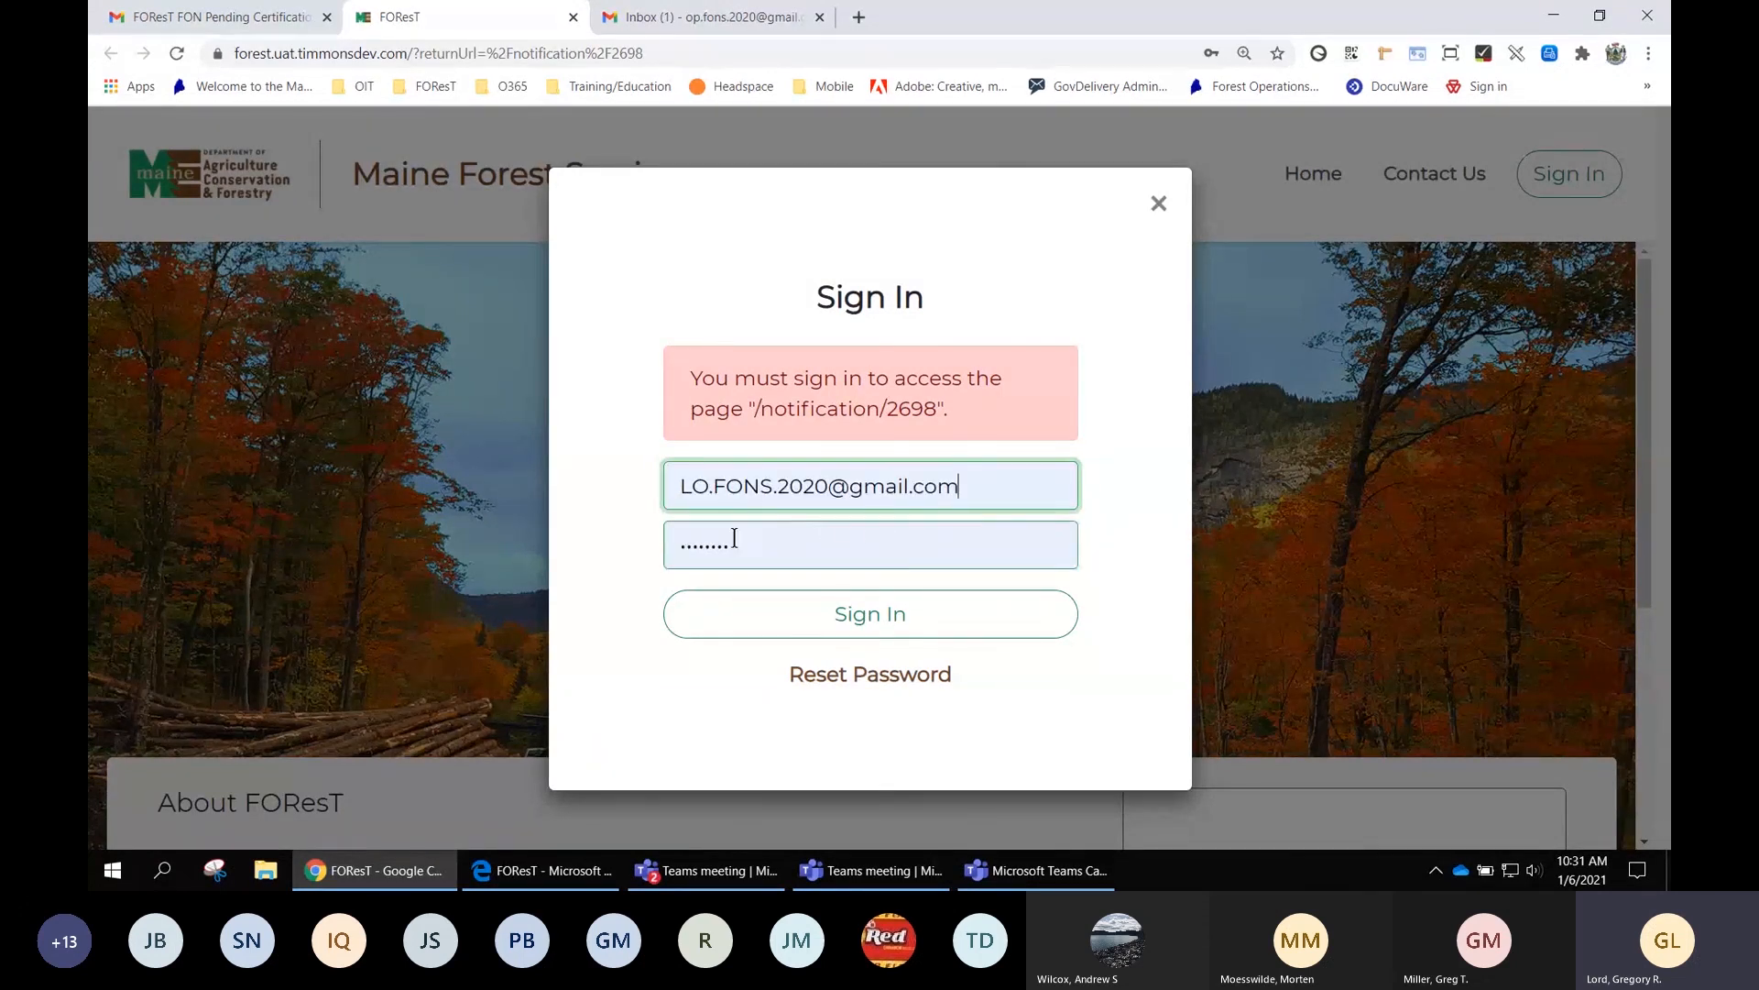
pyautogui.click(742, 544)
pyautogui.moveTo(743, 544); pyautogui.dragTo(663, 543)
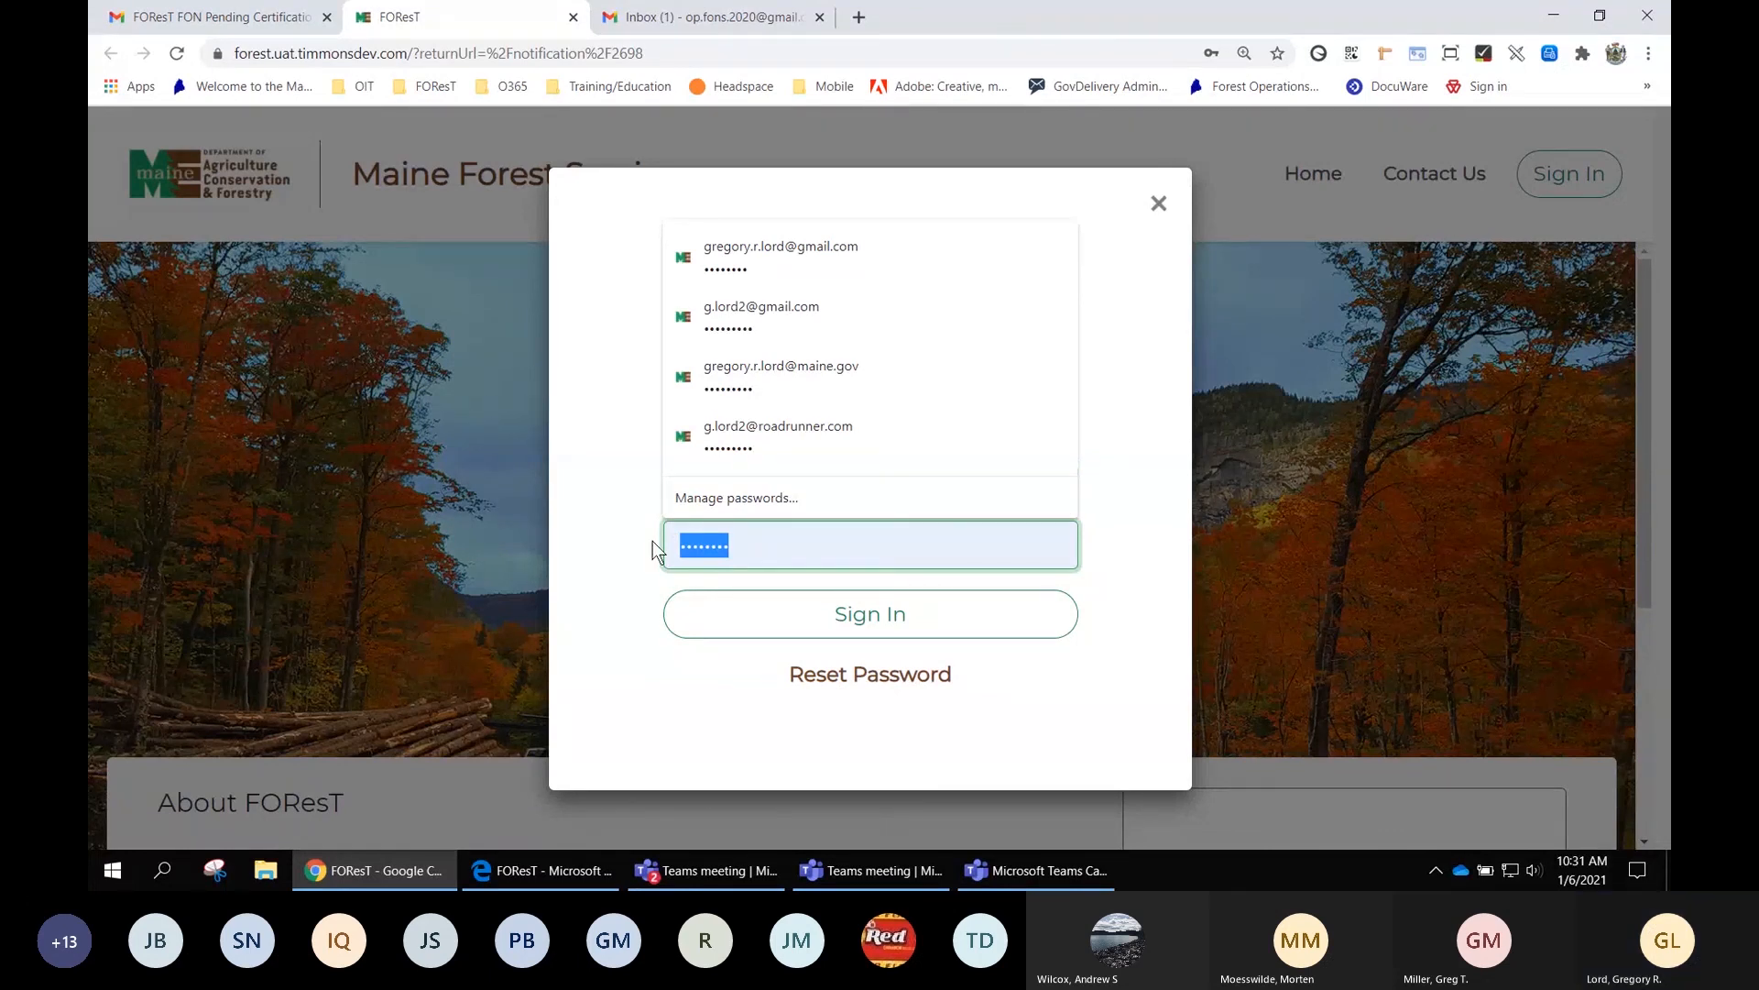
pyautogui.write('p')
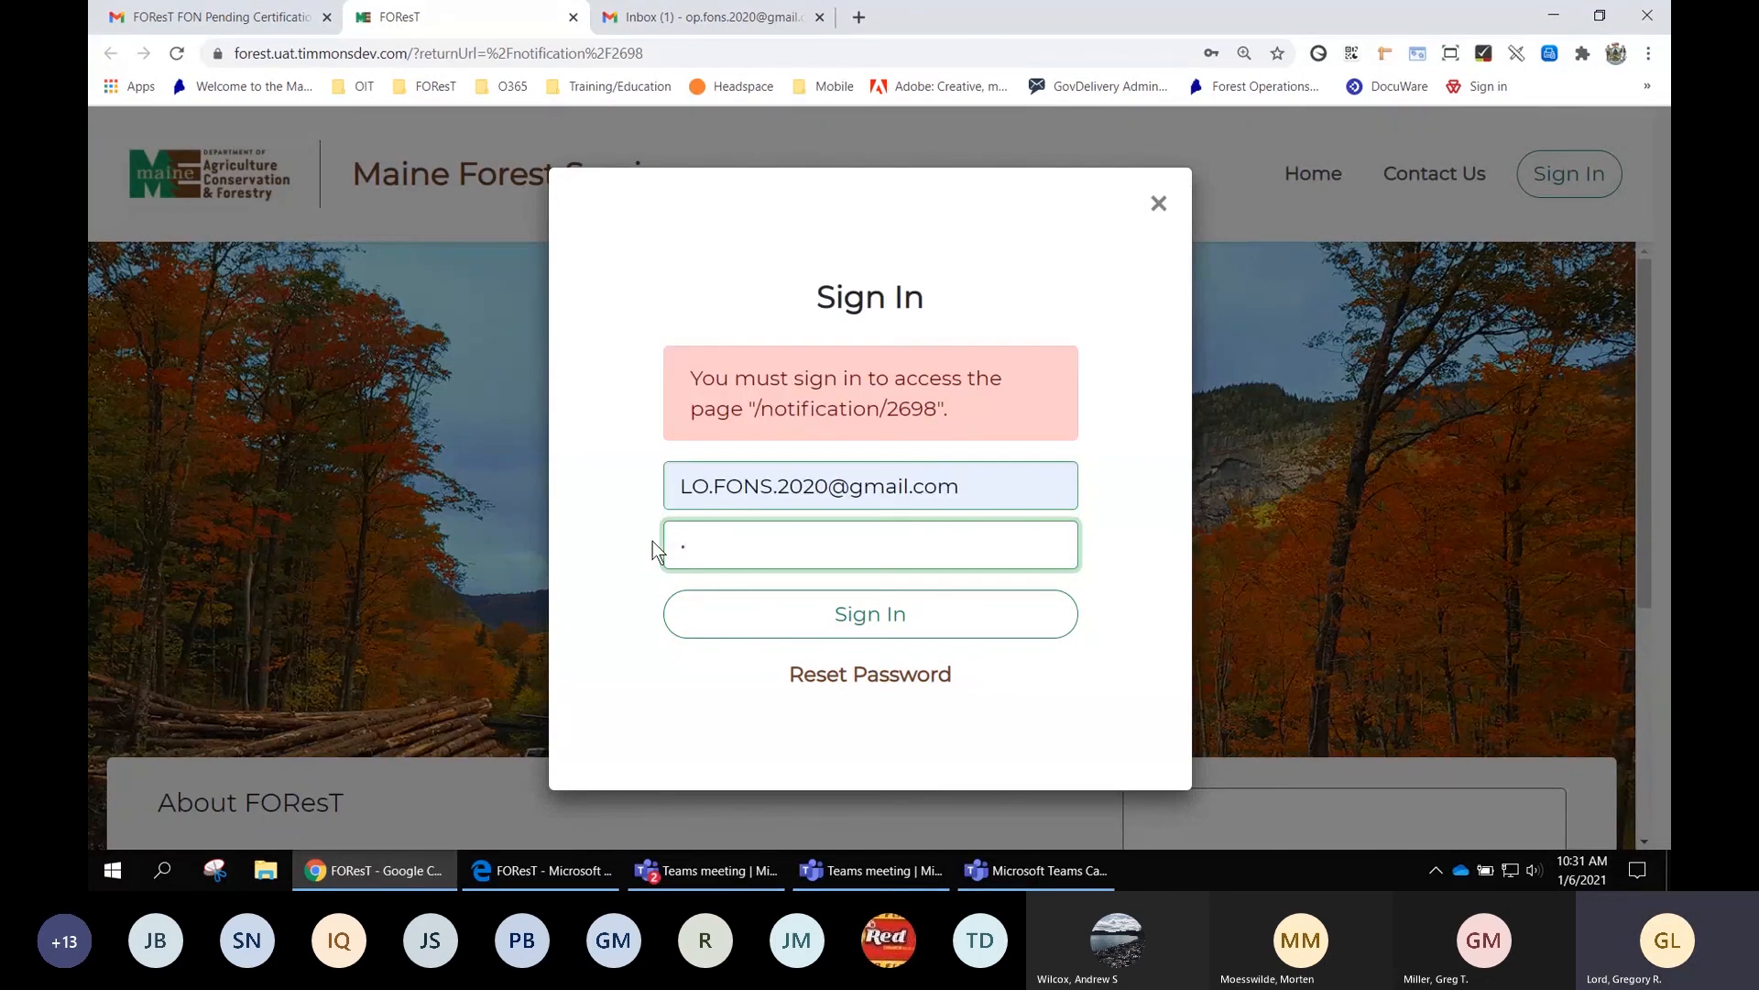
pyautogui.write('••')
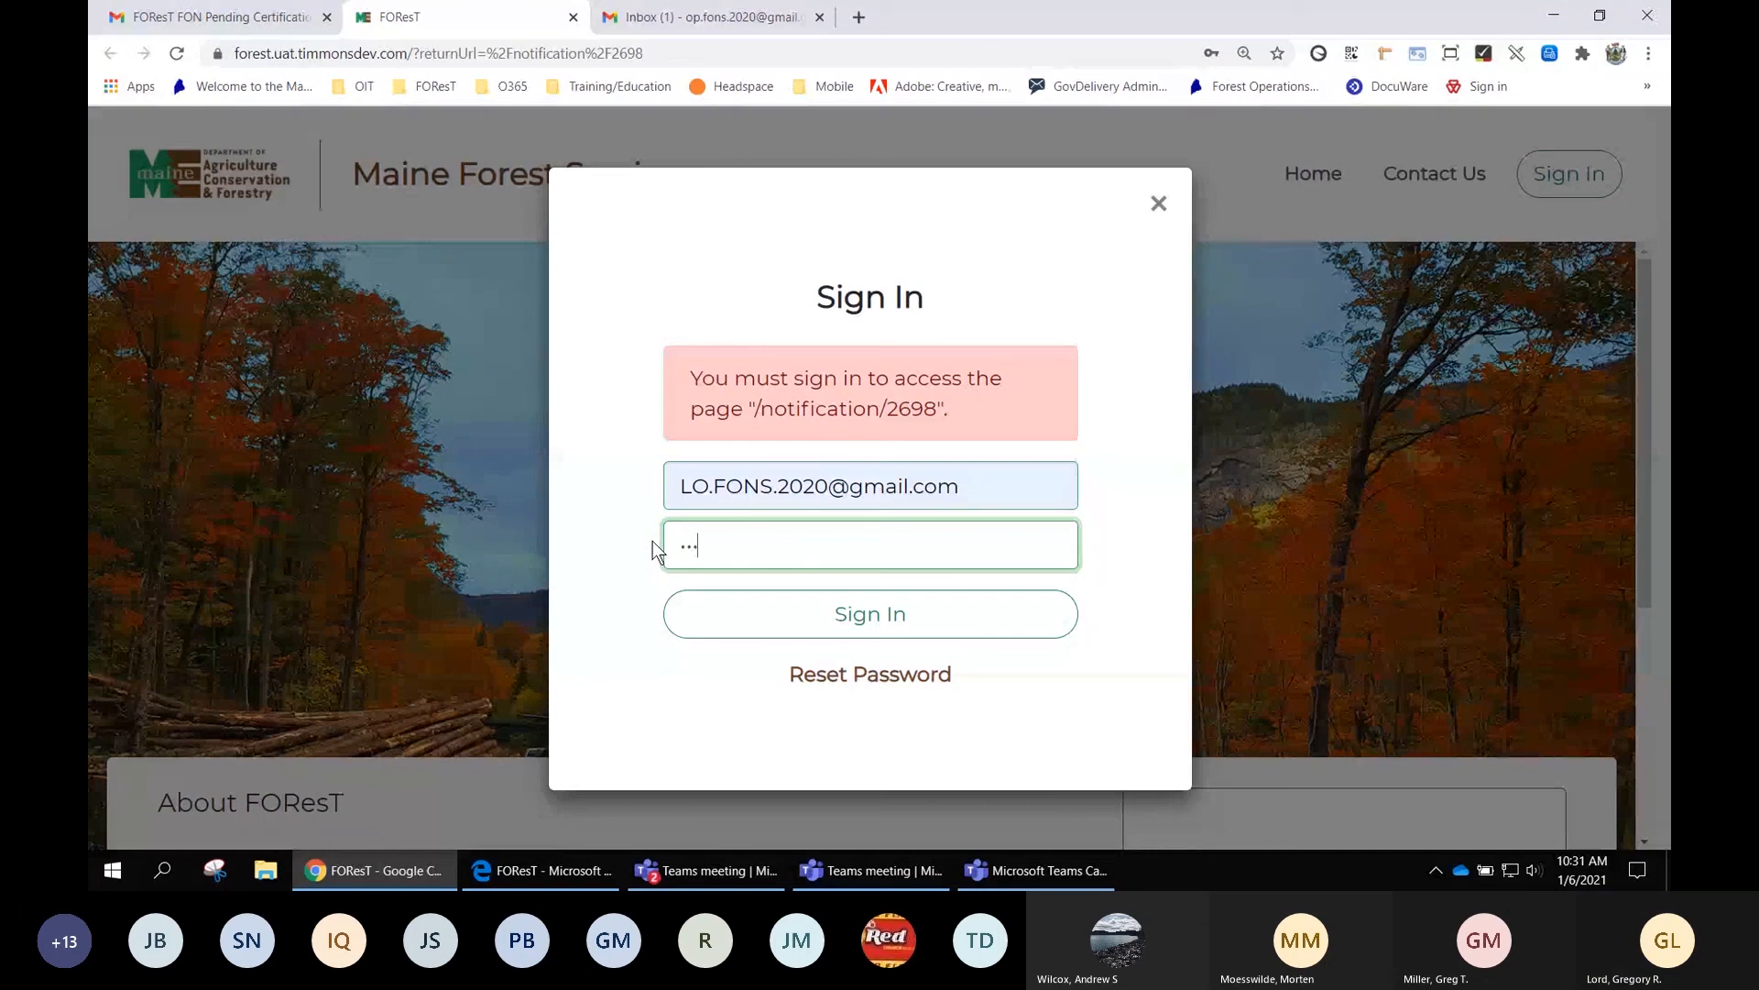
pyautogui.write('••••••')
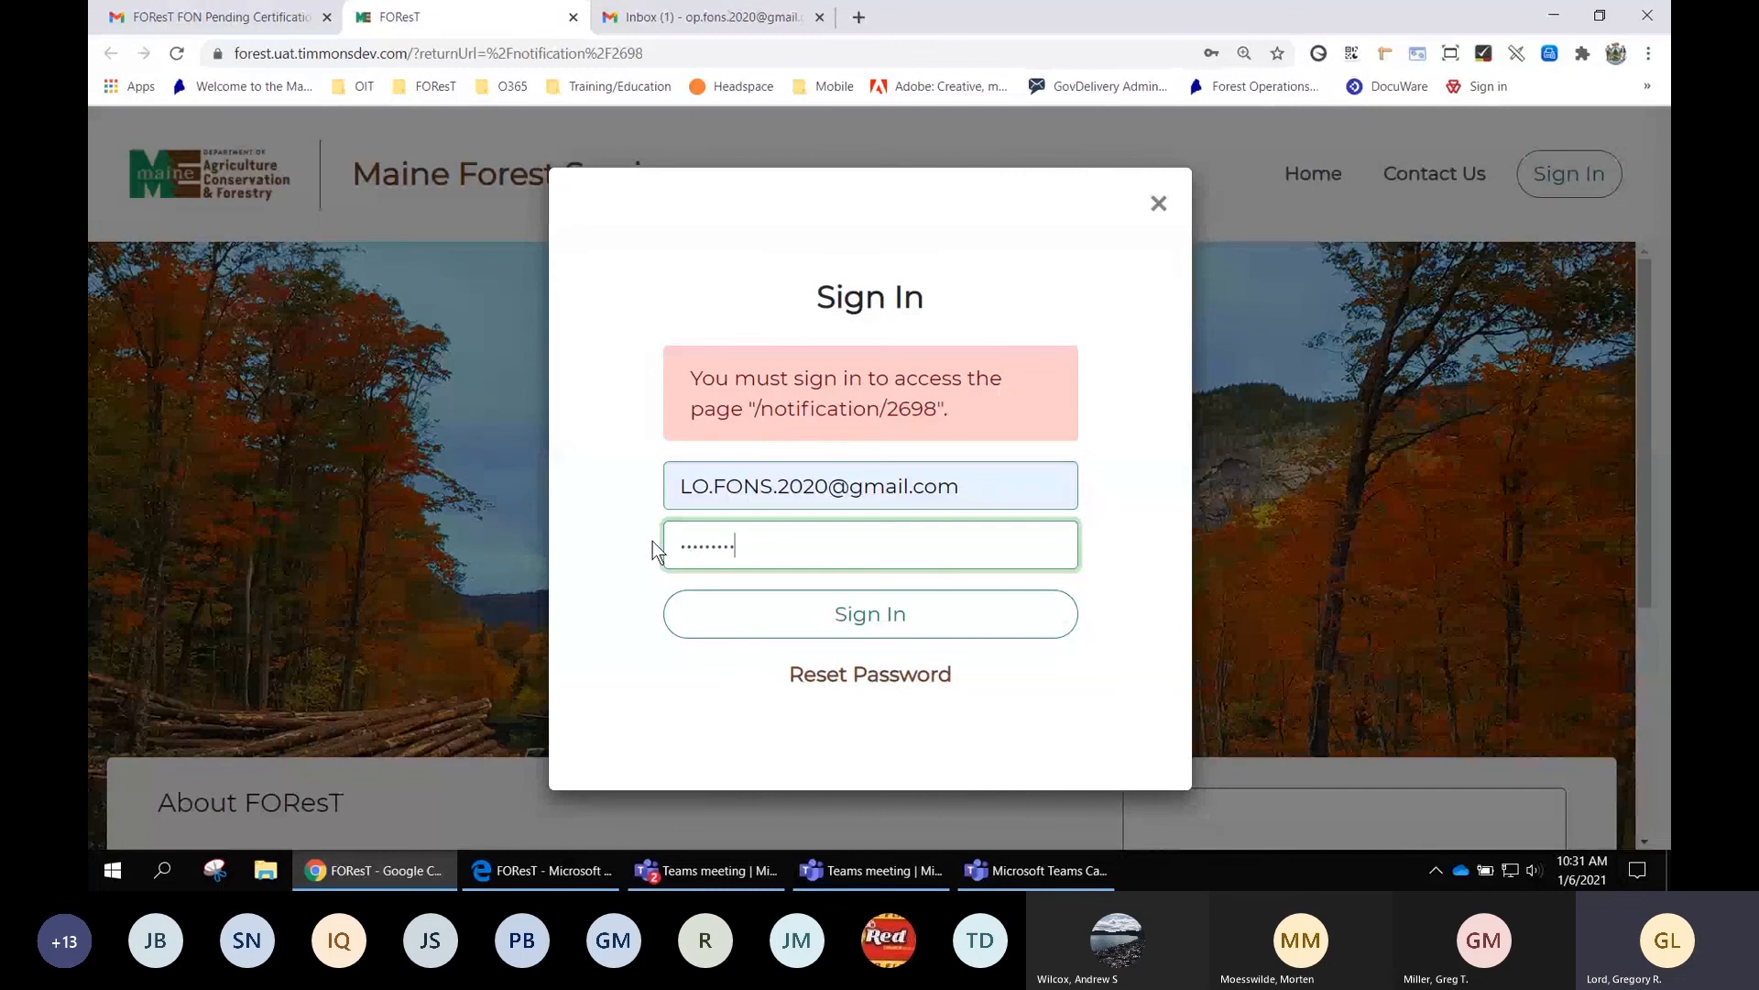
pyautogui.click(872, 618)
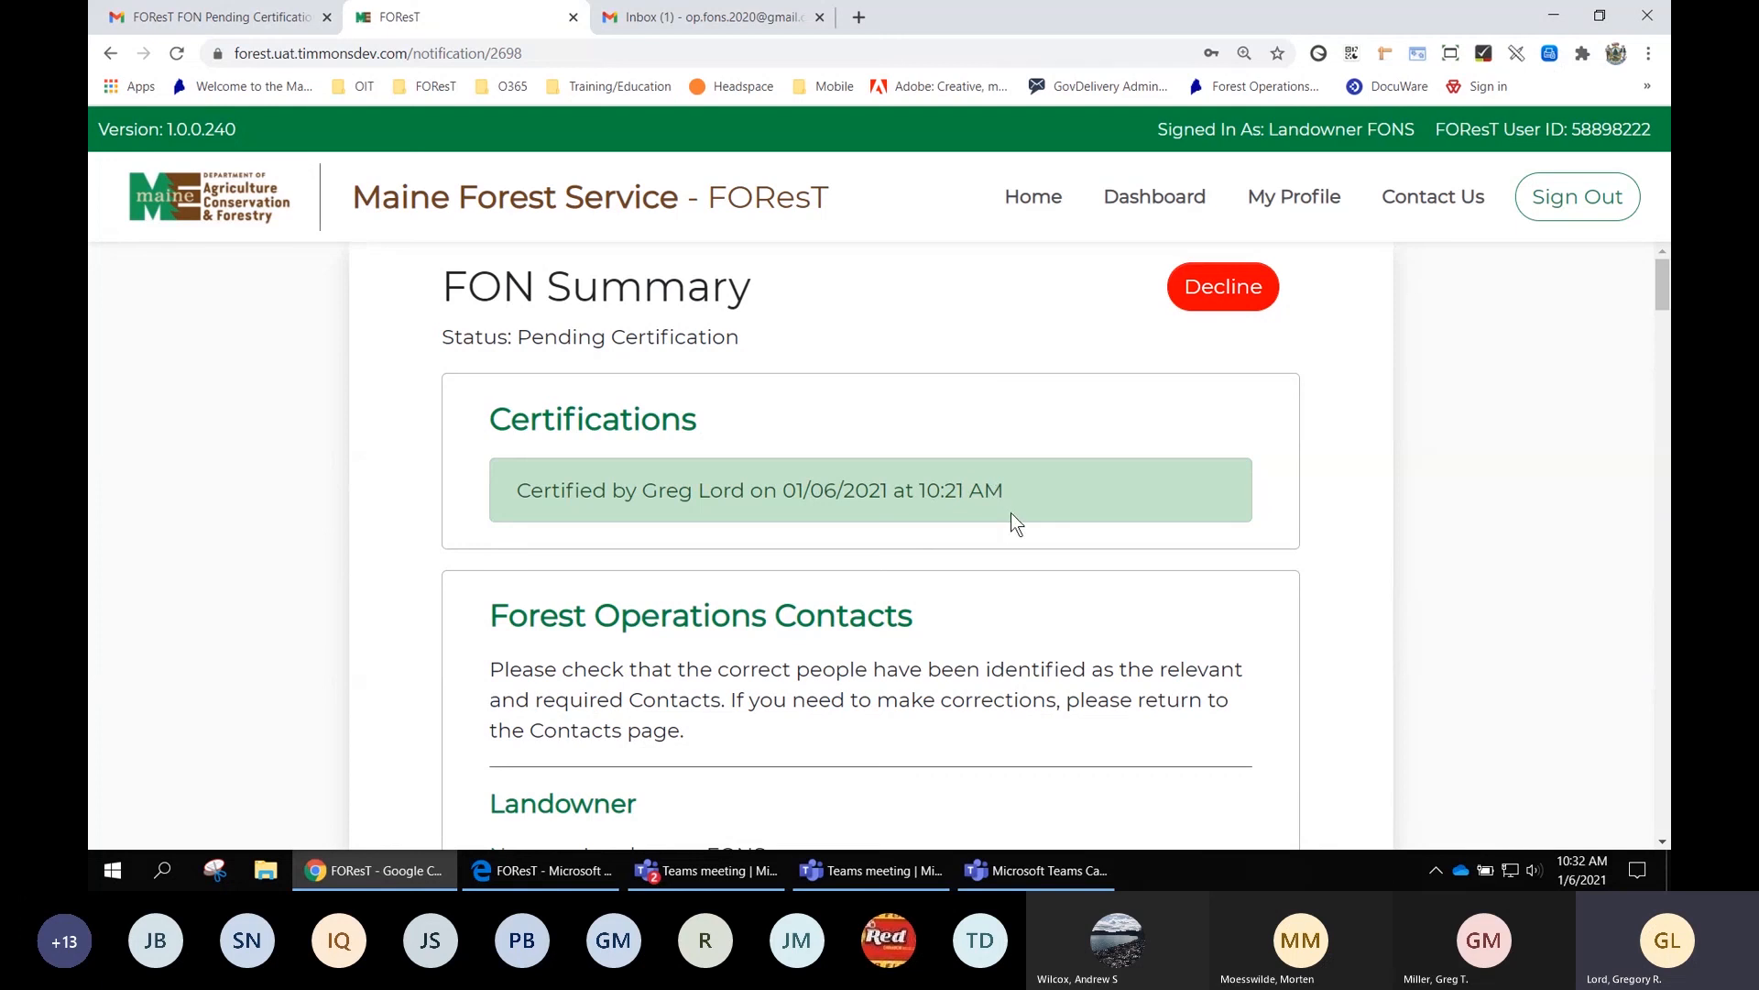
# Review the Landowner, Designated Agent, Harvester/Operator and Licensed Forester details on the FON summary
pyautogui.scroll(-3, 1073, 562)
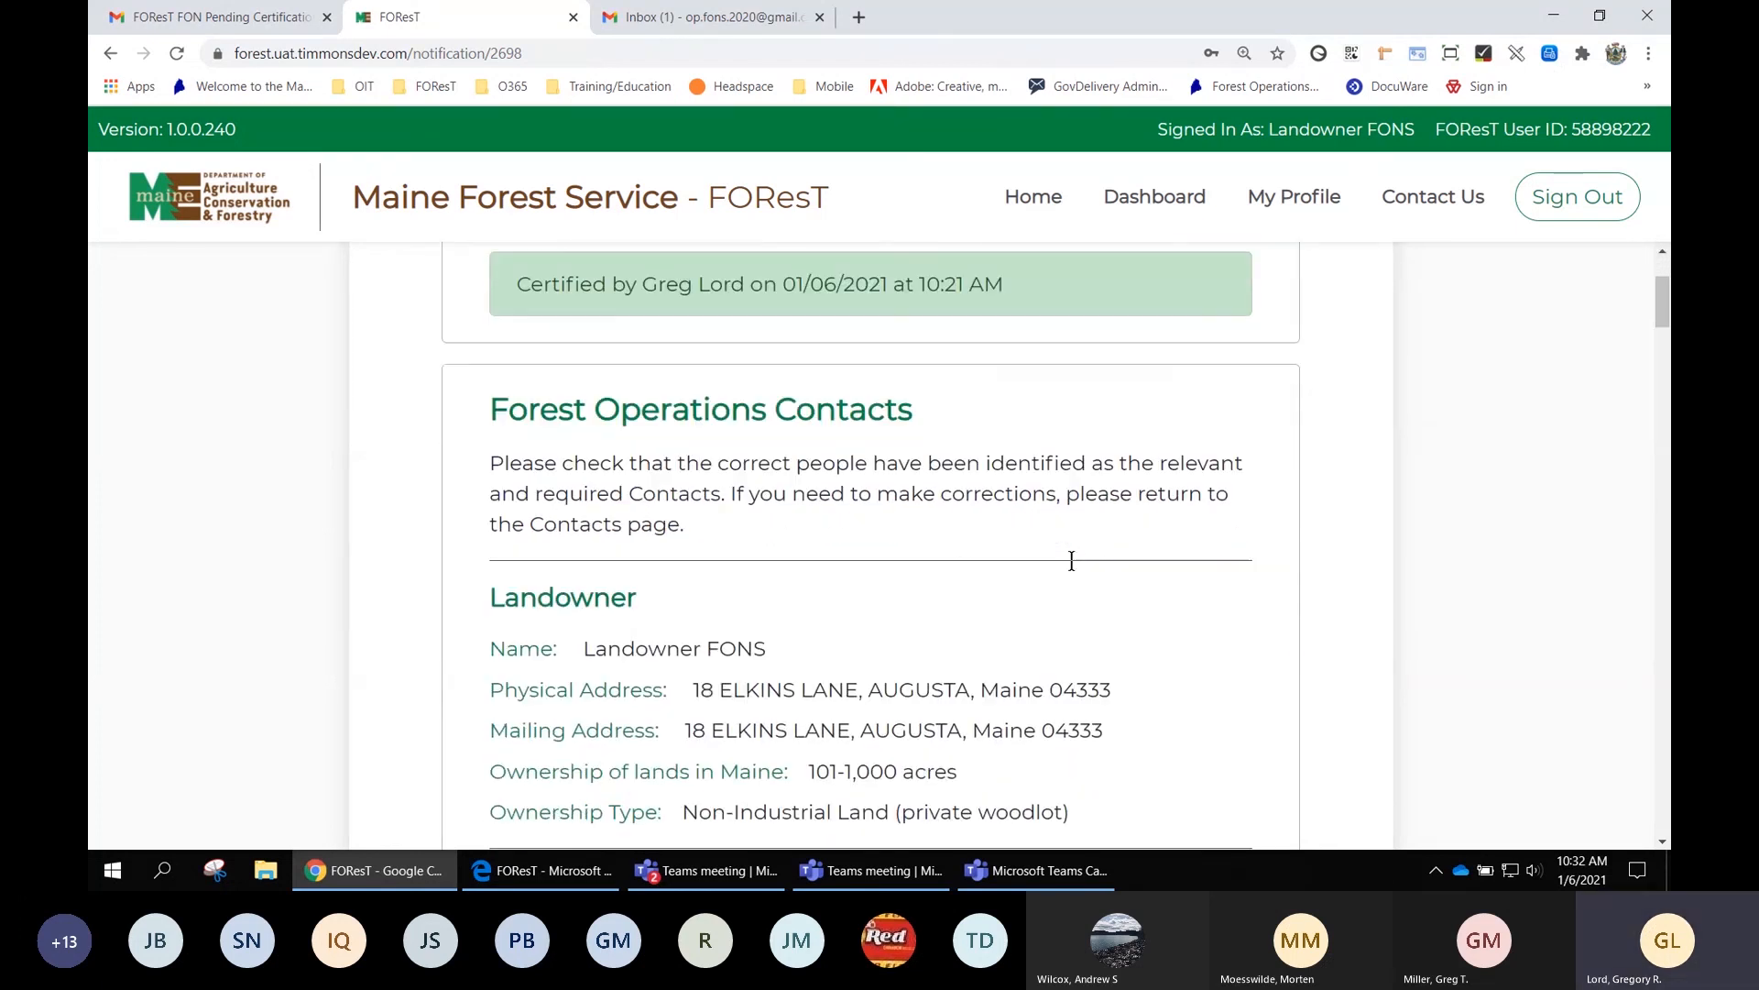
pyautogui.scroll(-3, 1072, 563)
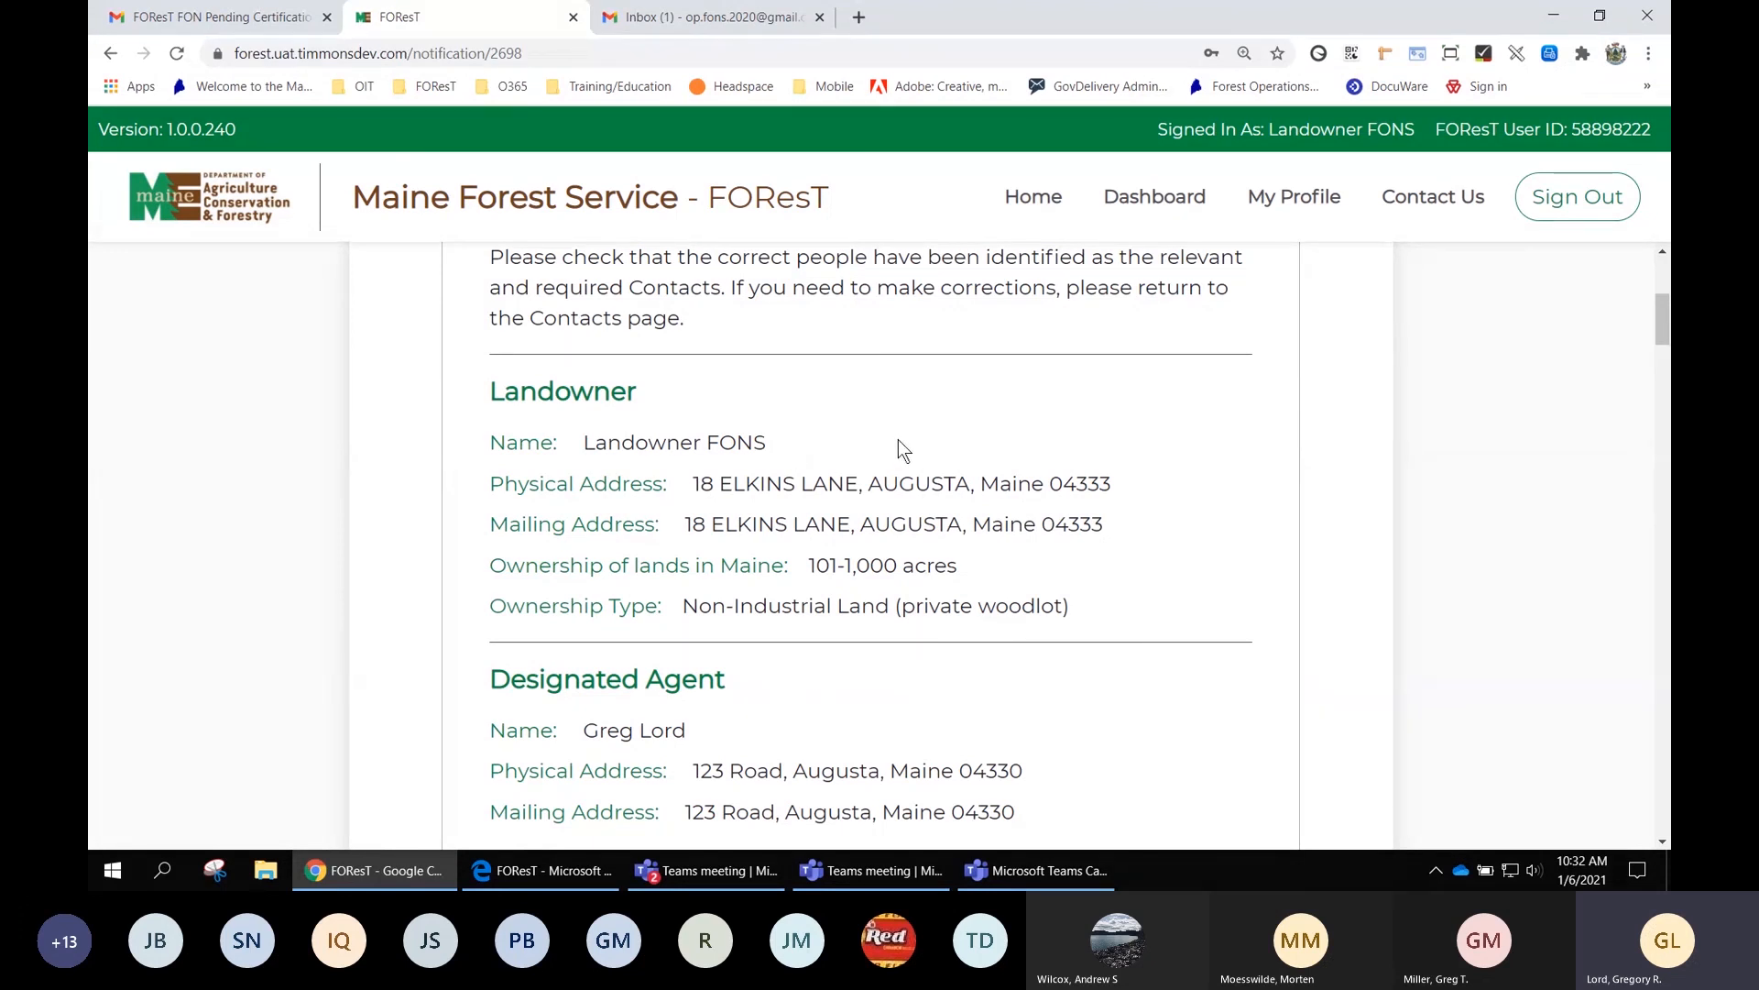
pyautogui.scroll(-1, 997, 444)
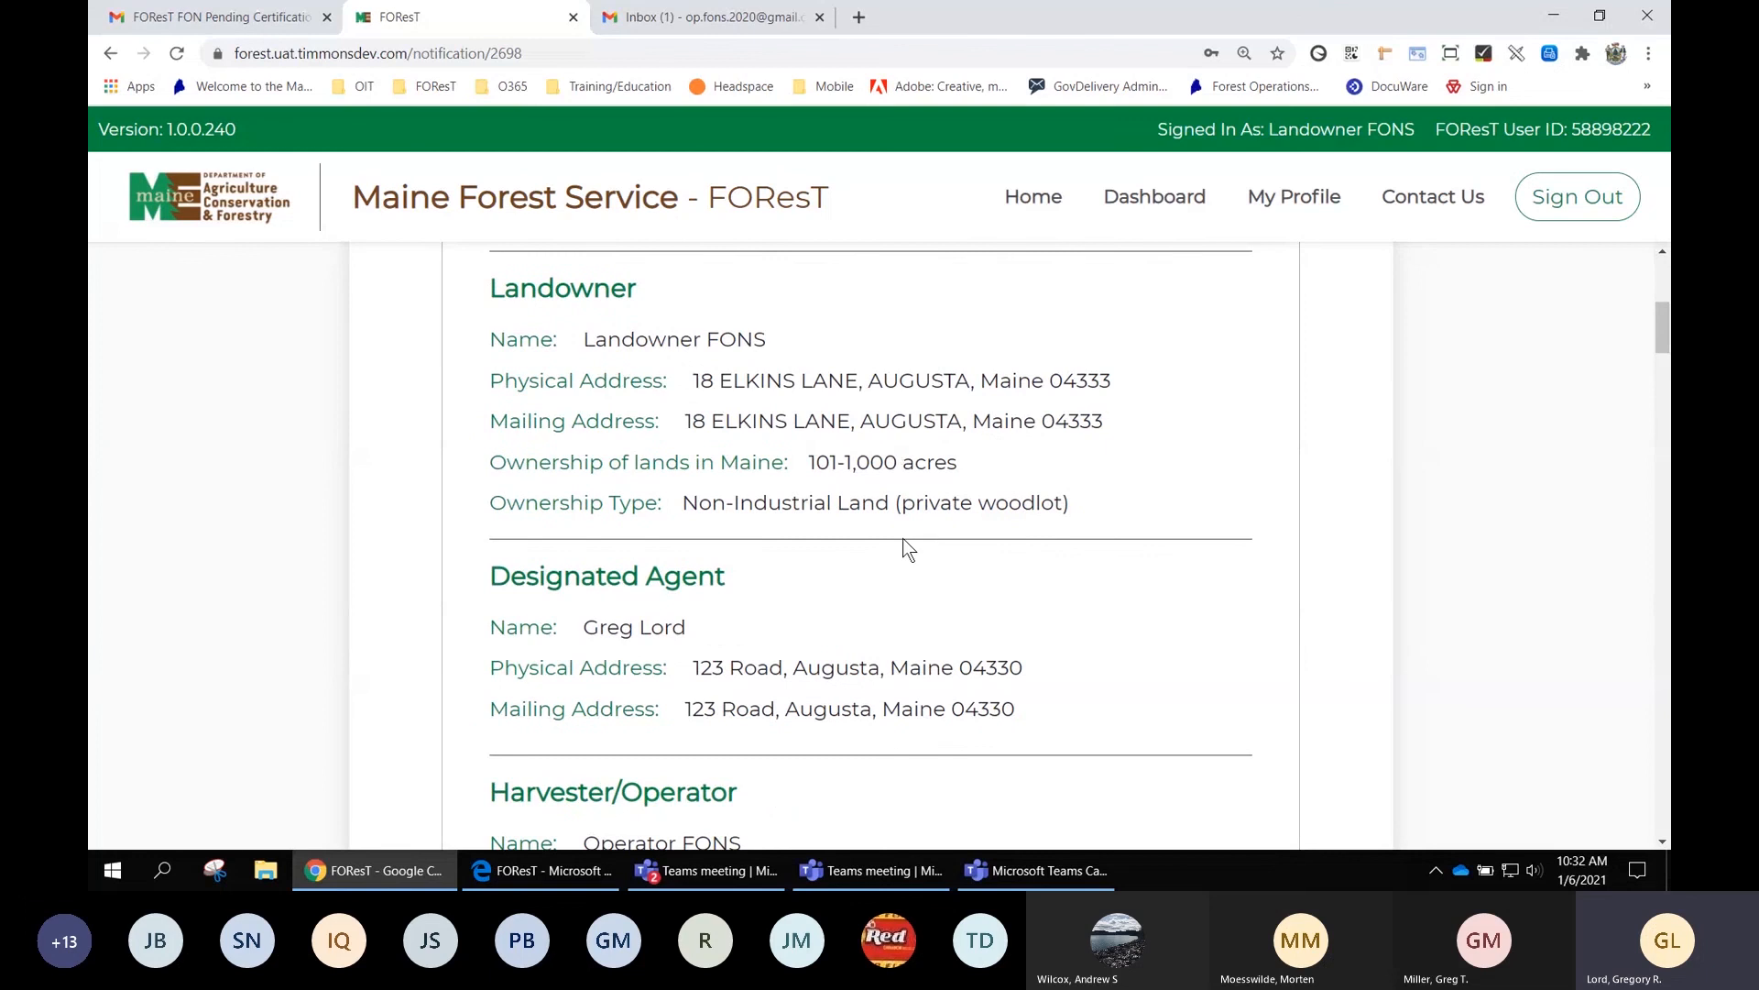
pyautogui.scroll(-4, 905, 558)
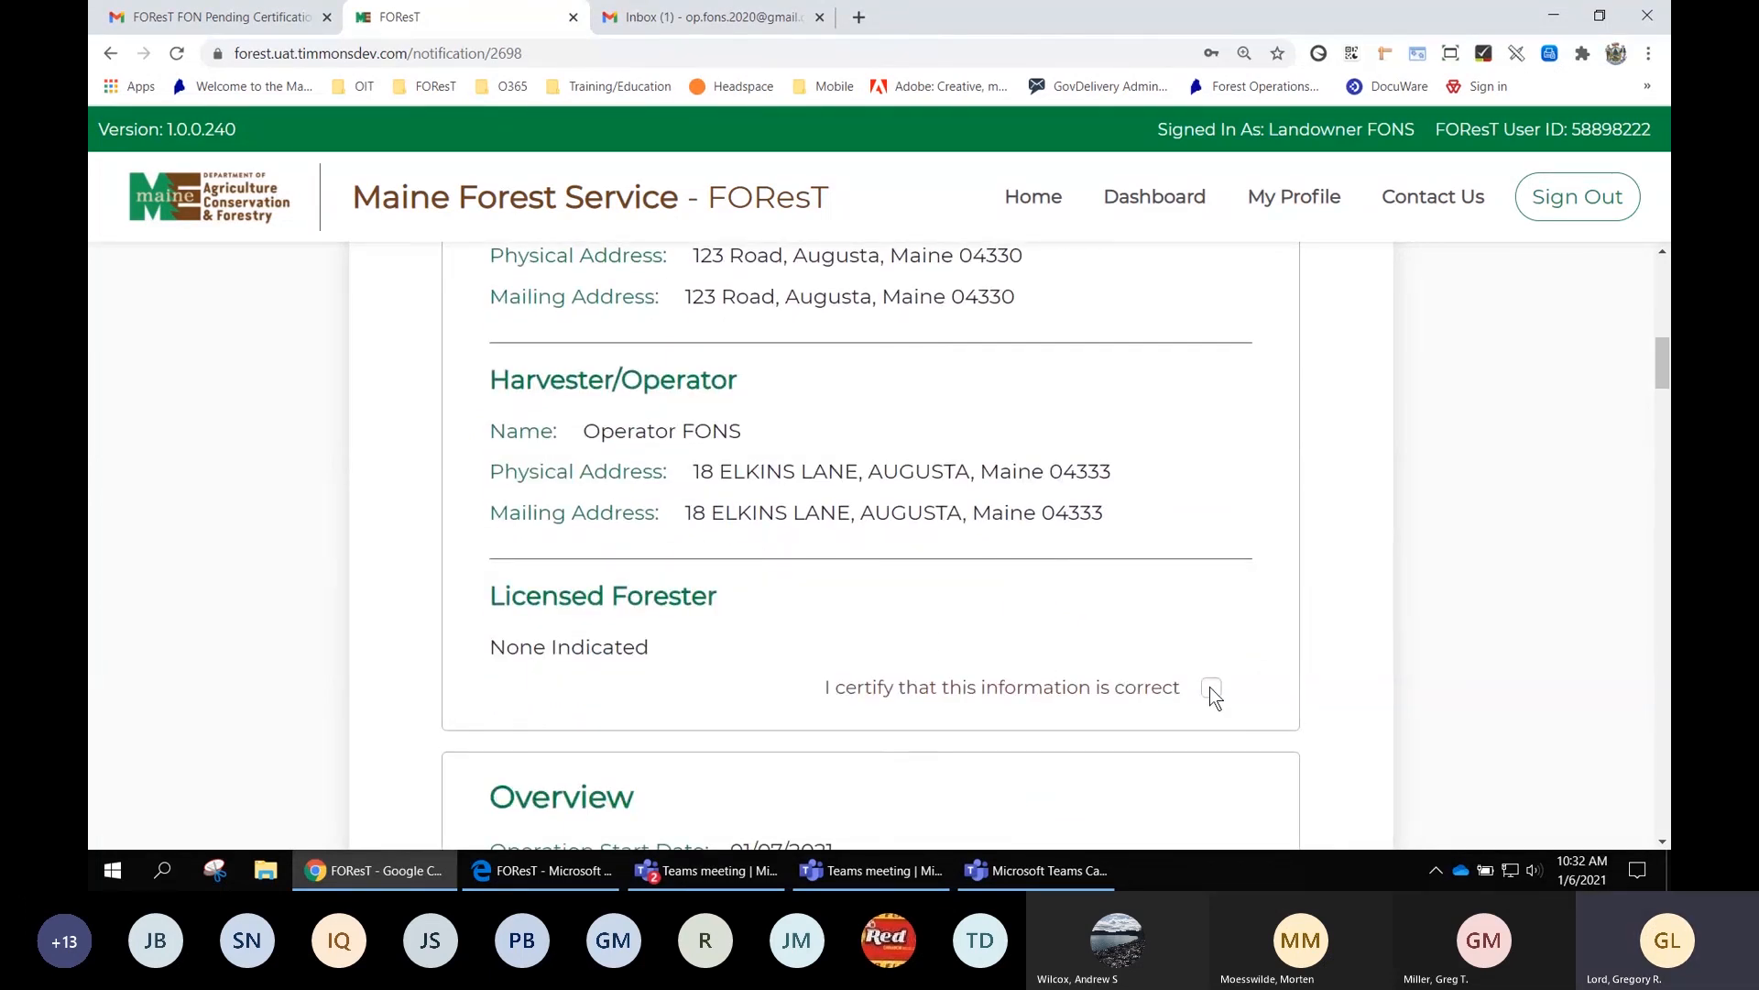
pyautogui.scroll(-5, 1209, 696)
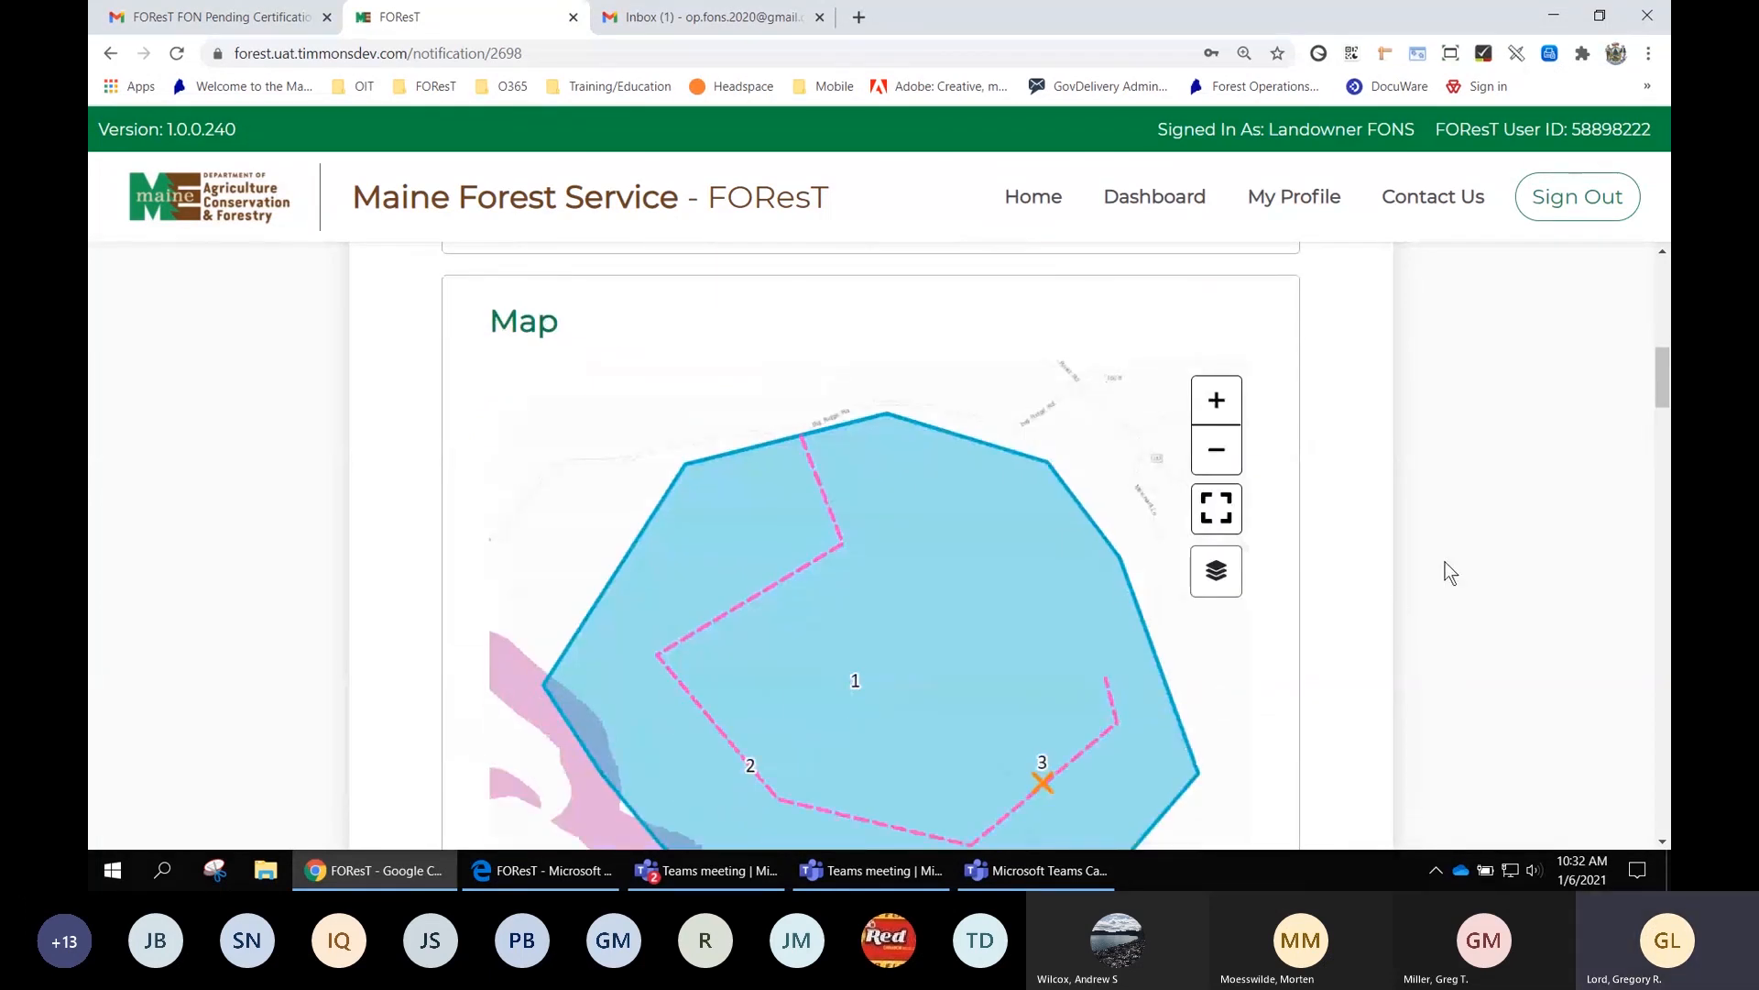
pyautogui.scroll(5, 1445, 562)
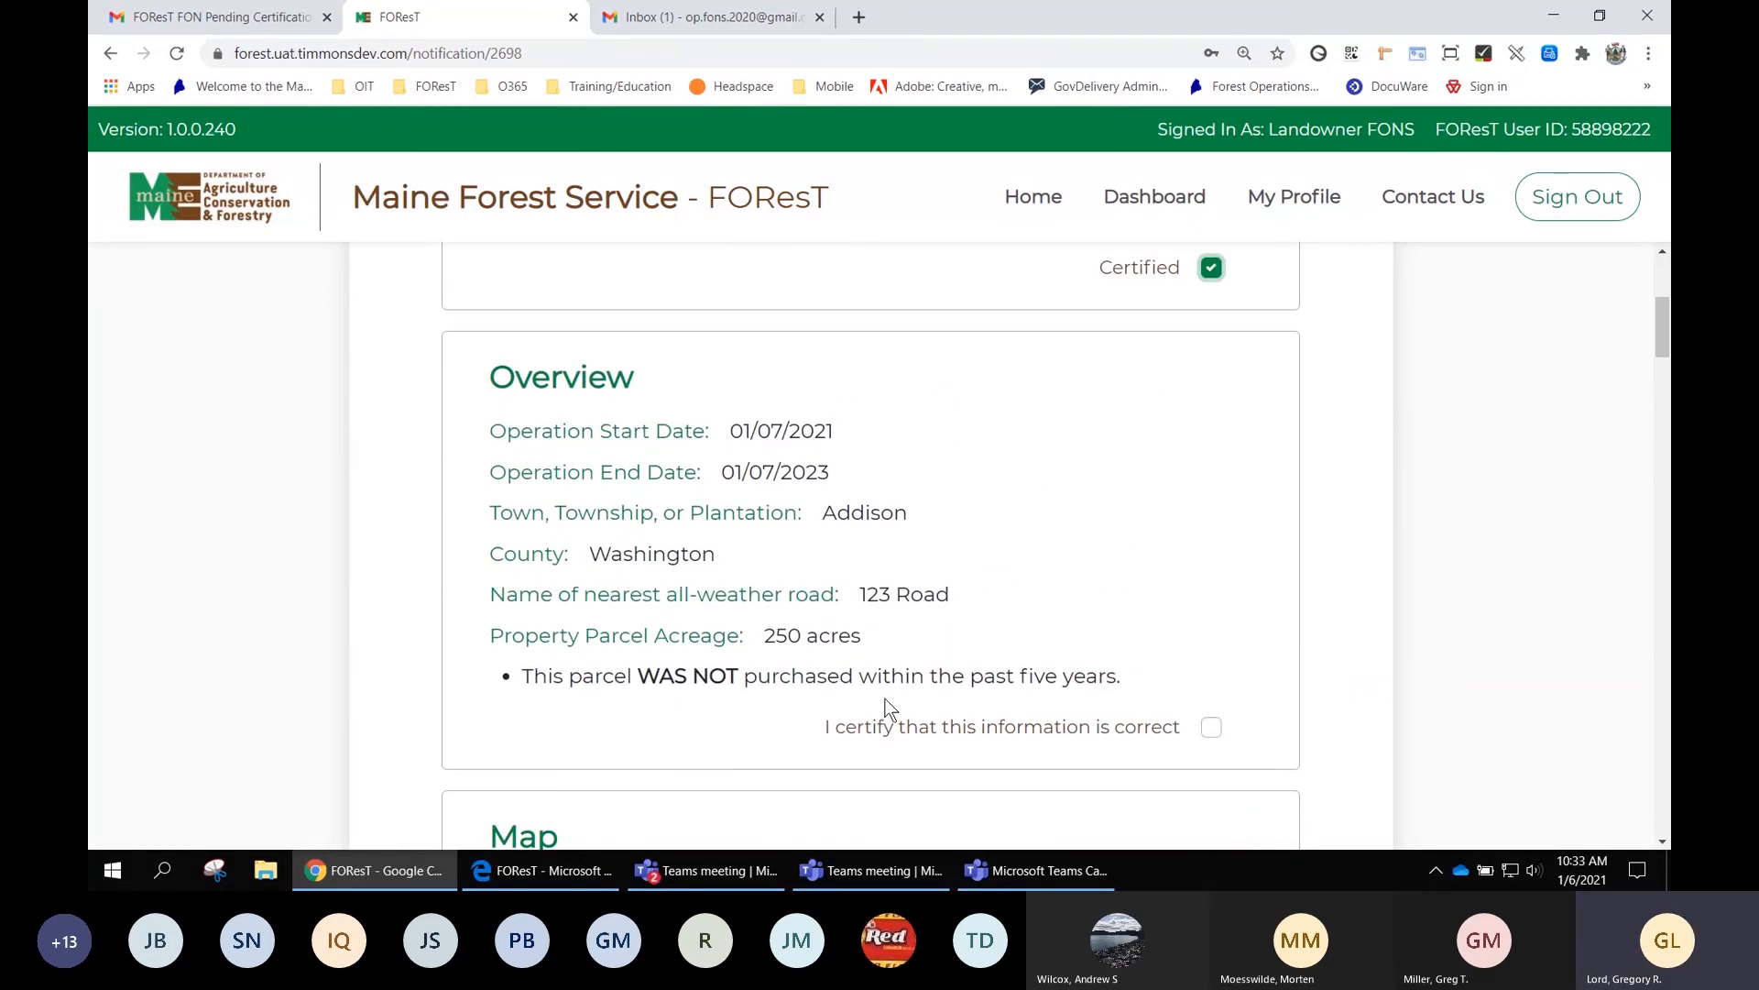
# Certify the Overview section and switch the FON map background to aerial imagery
pyautogui.click(1215, 728)
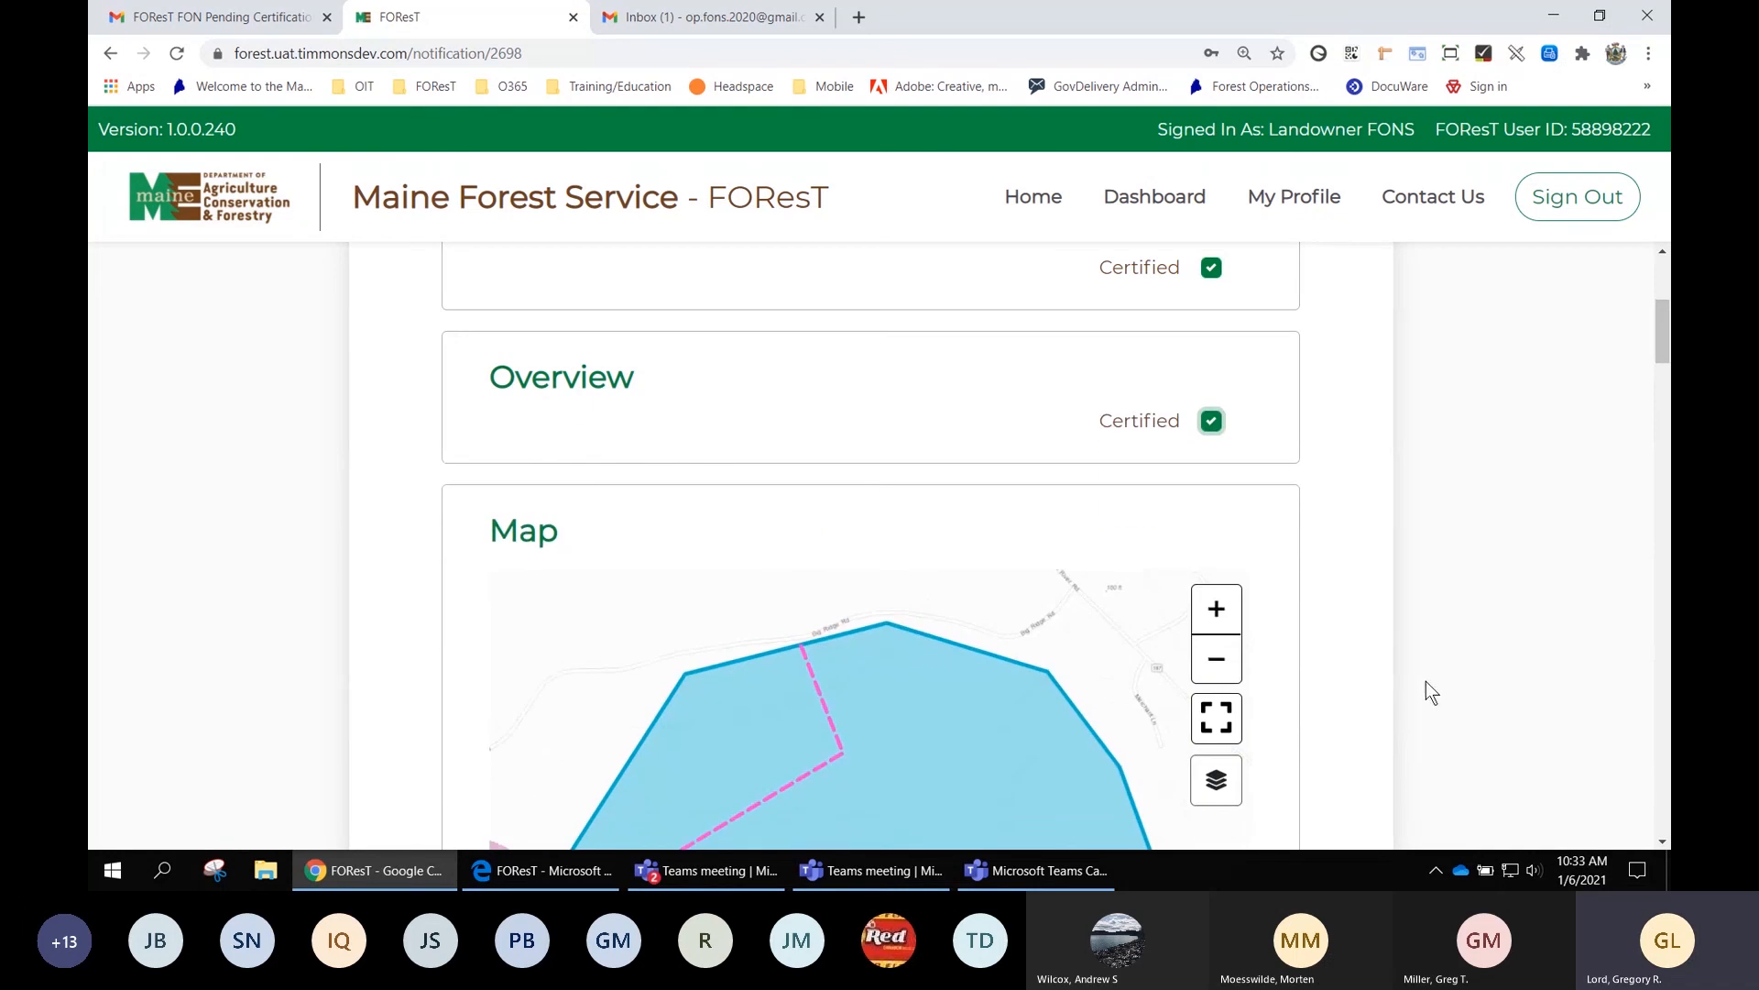
pyautogui.scroll(-5, 1426, 680)
pyautogui.scroll(1, 1426, 679)
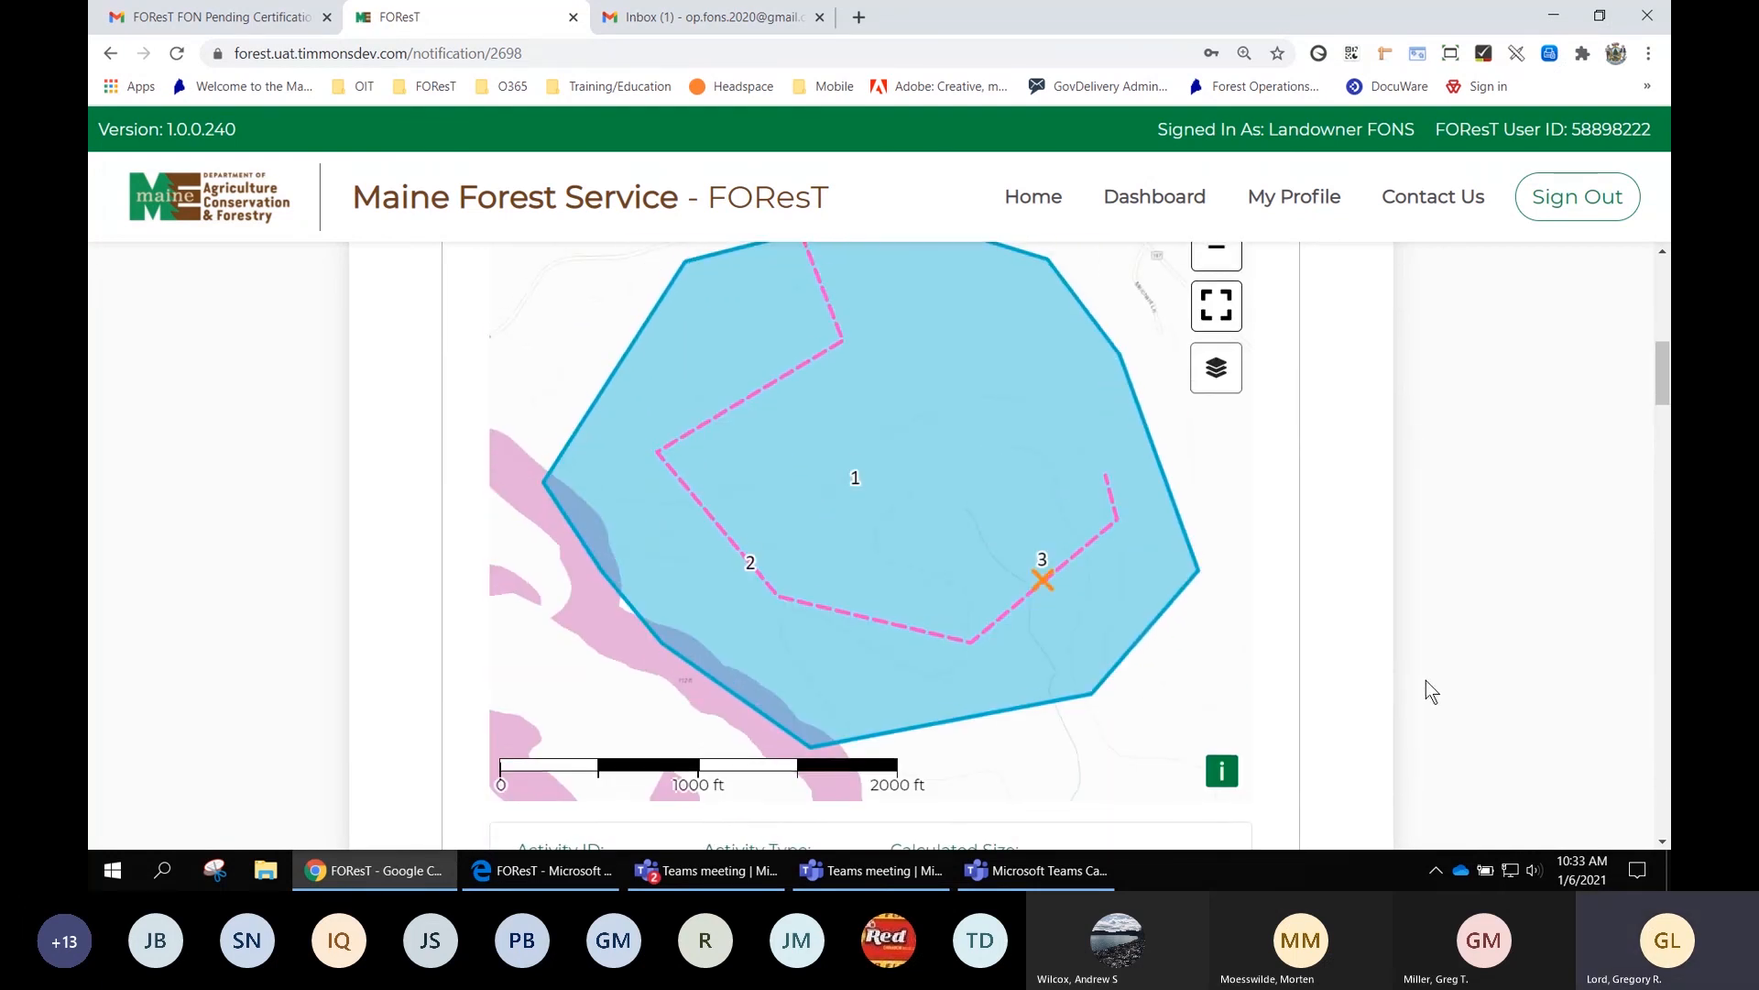
pyautogui.click(1216, 376)
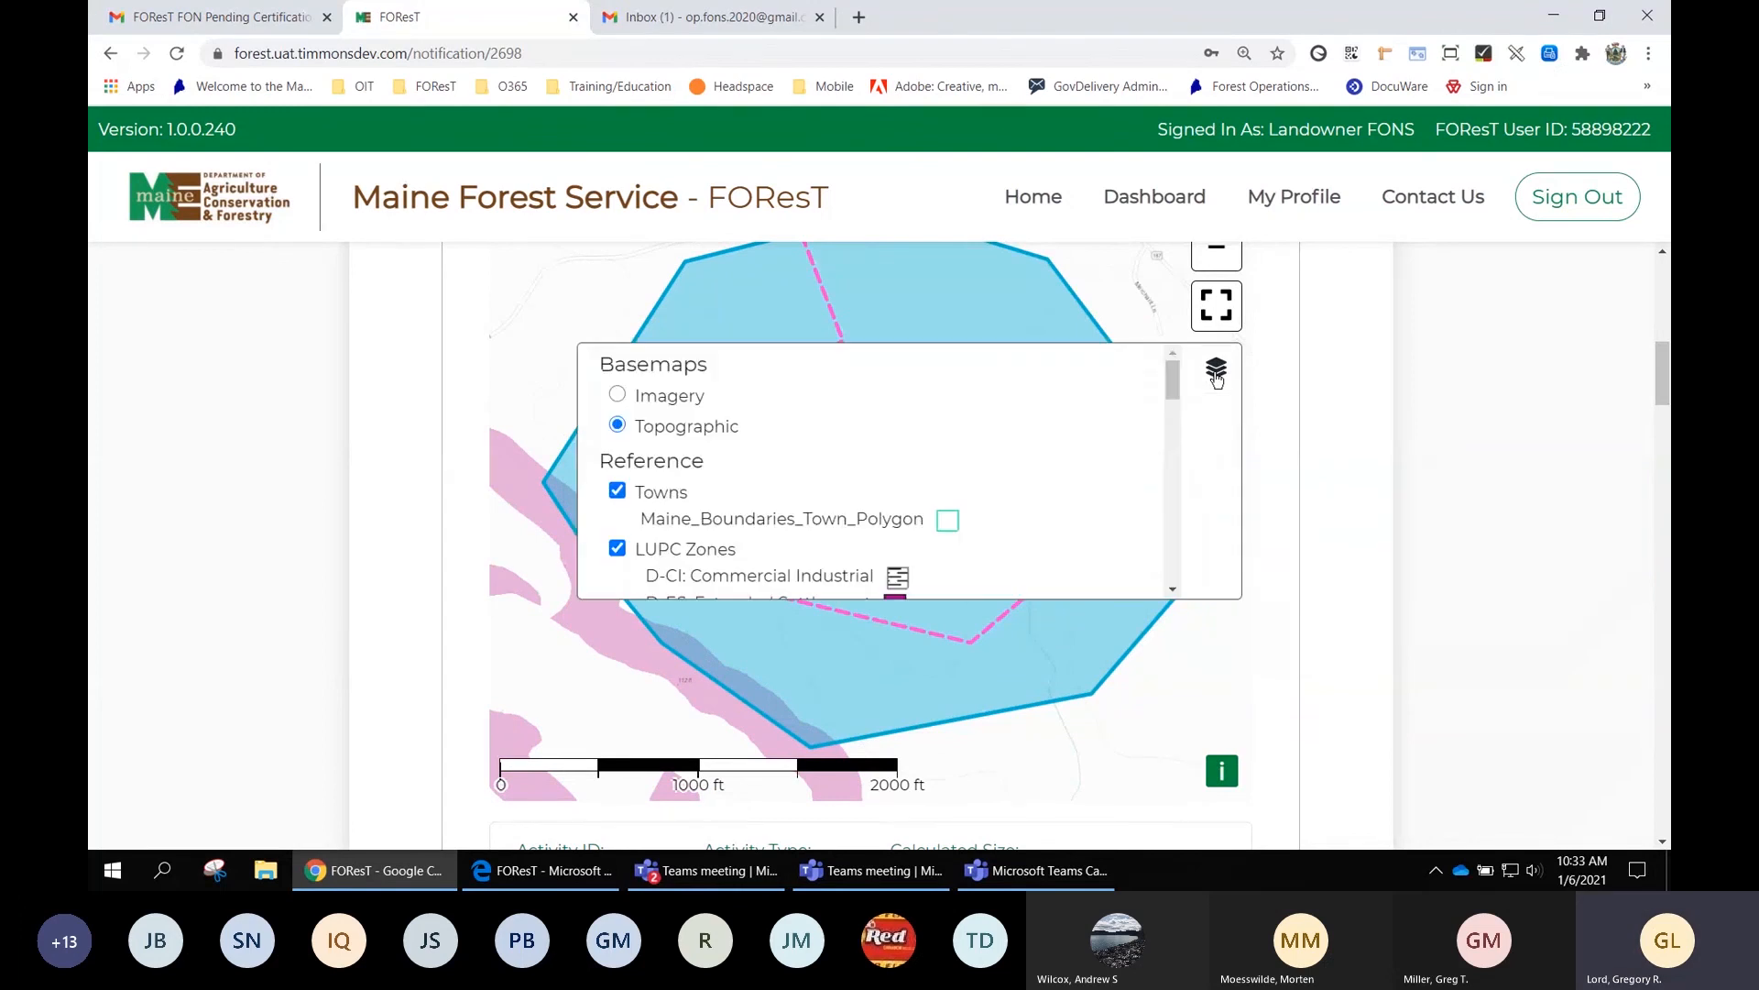
pyautogui.click(670, 397)
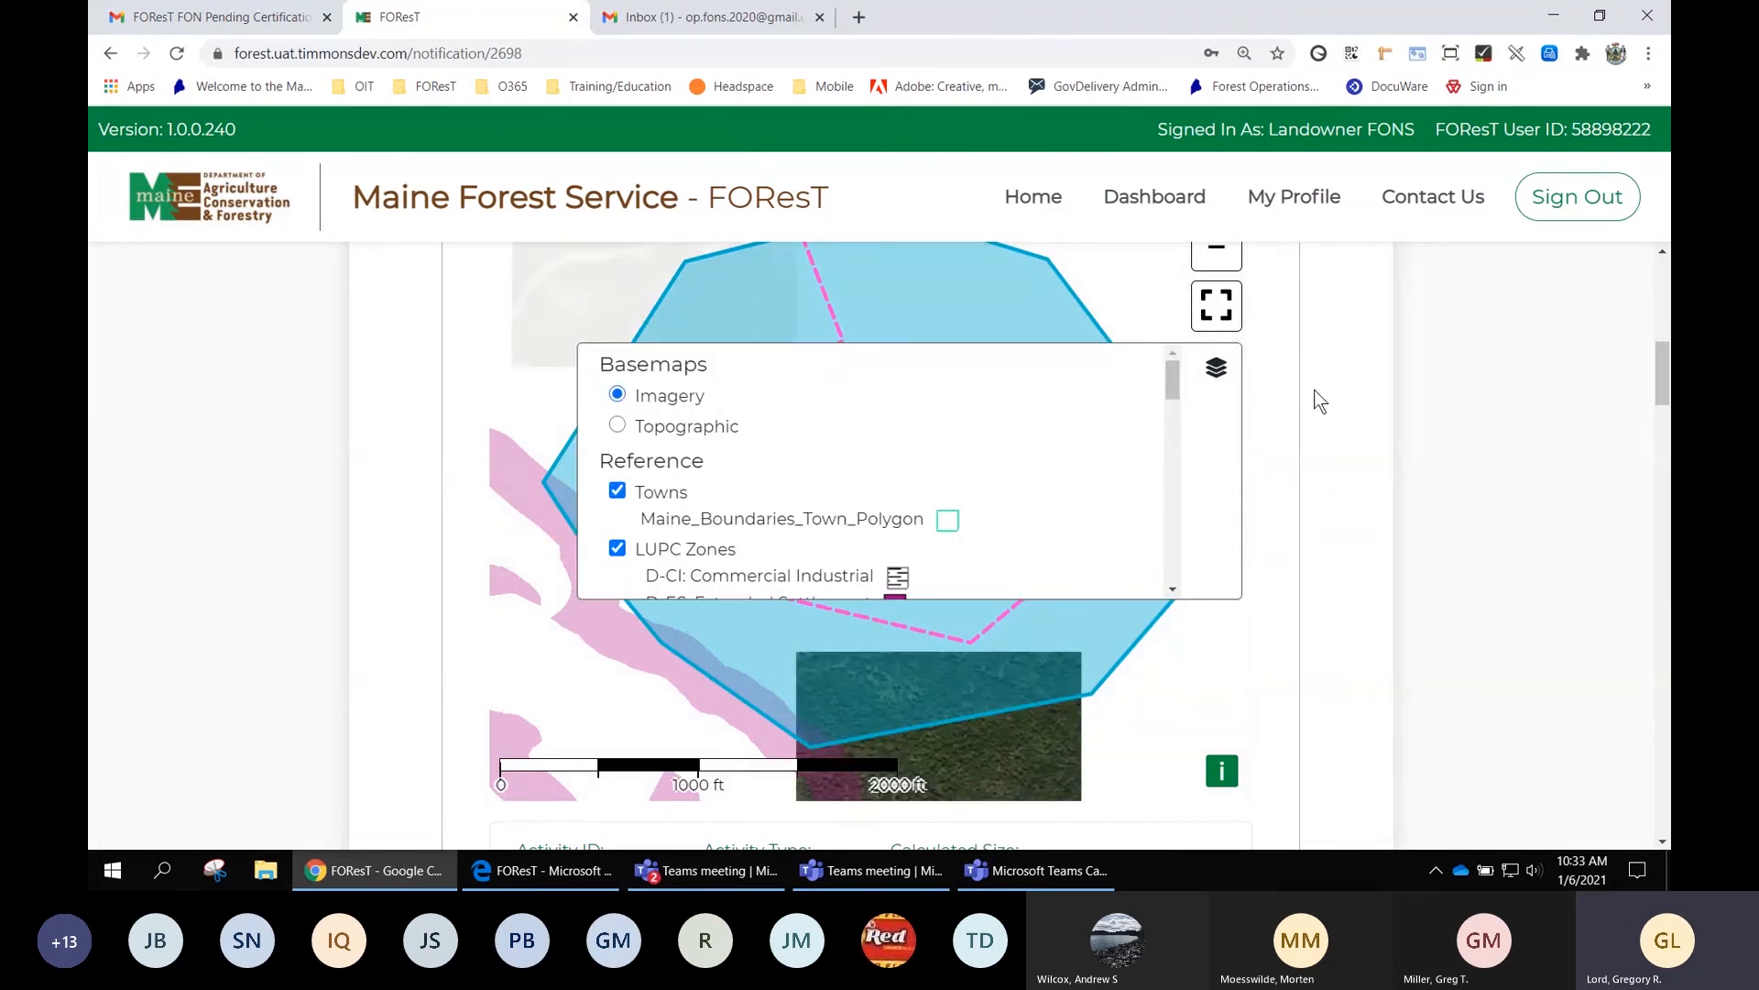
pyautogui.click(1214, 369)
pyautogui.moveTo(936, 460)
pyautogui.mouseDown()
pyautogui.moveTo(944, 487)
pyautogui.moveTo(923, 458)
pyautogui.mouseUp()
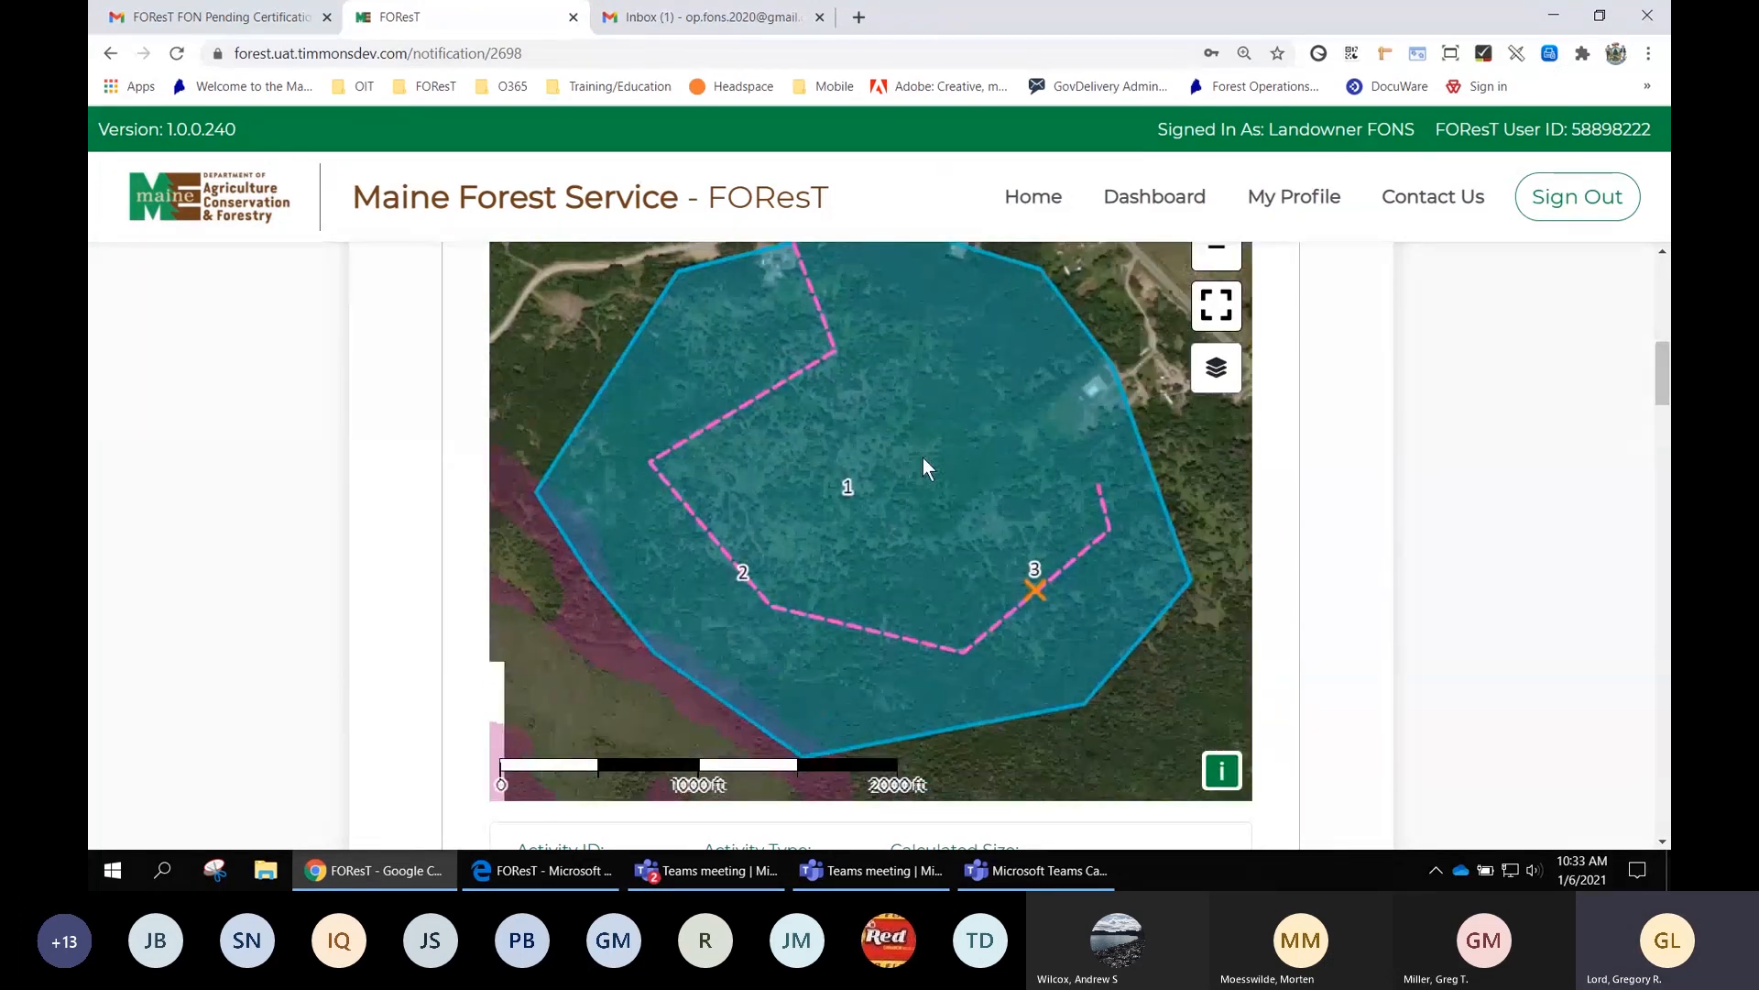
pyautogui.scroll(-1, 922, 458)
pyautogui.scroll(1, 921, 458)
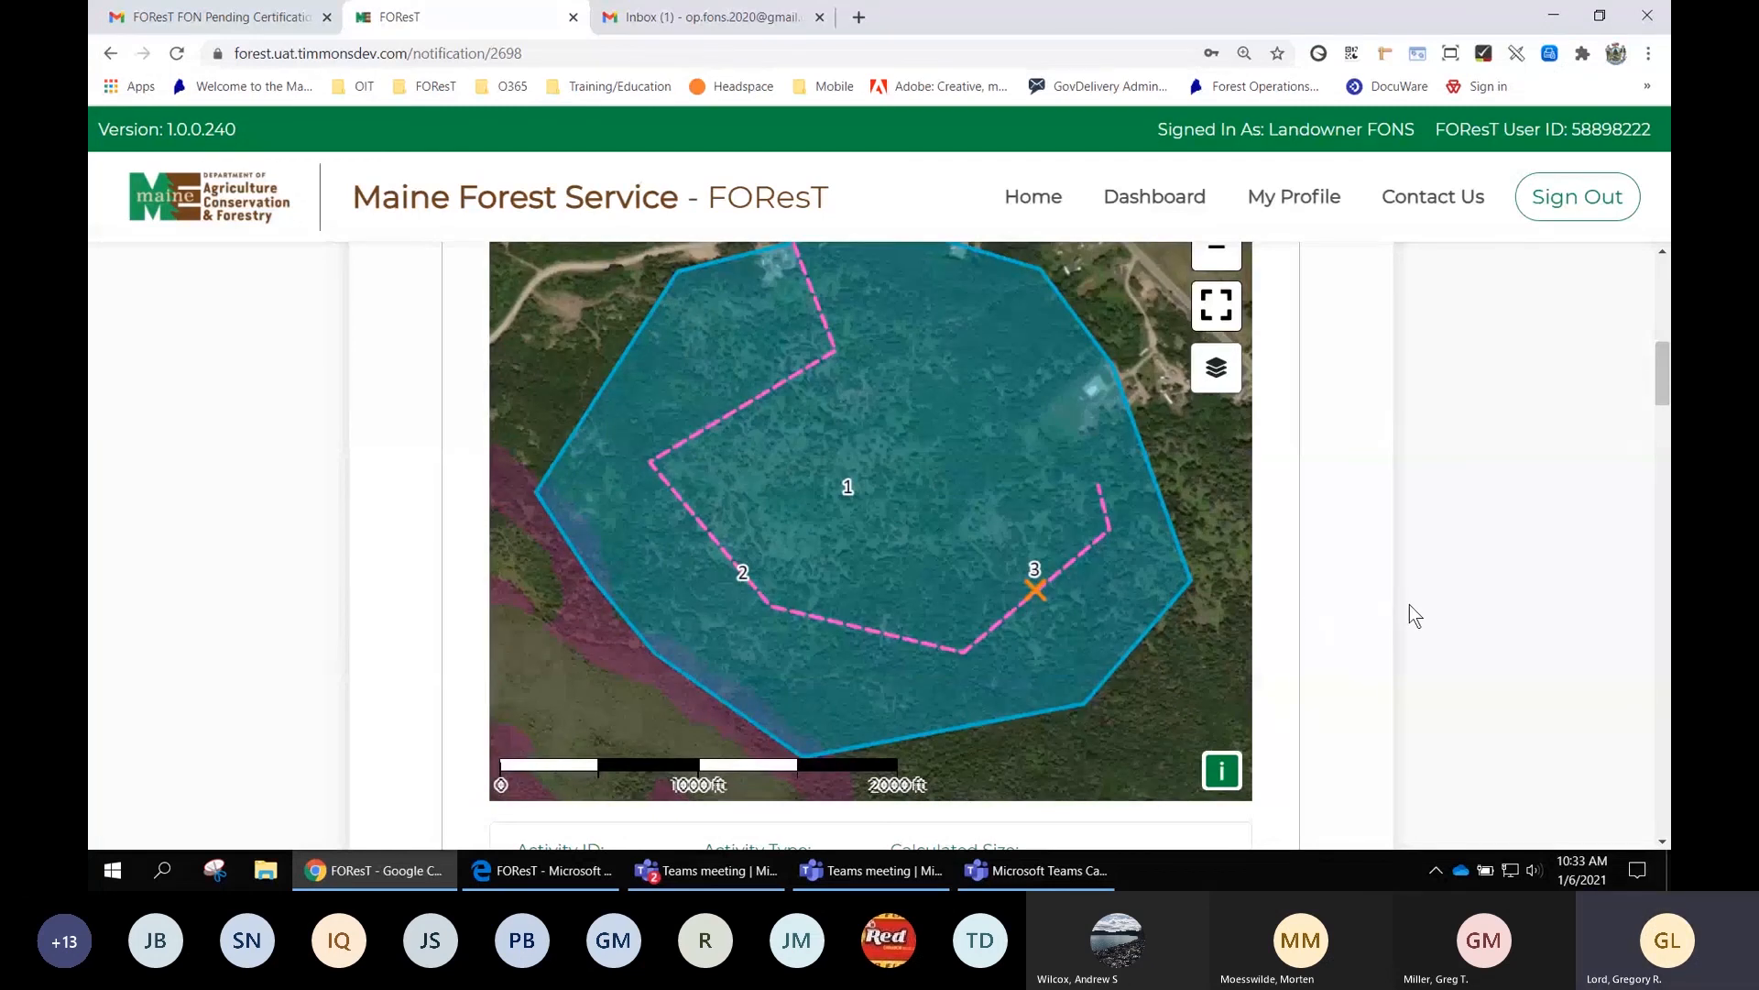
pyautogui.scroll(-1, 1411, 605)
pyautogui.scroll(-3, 1409, 606)
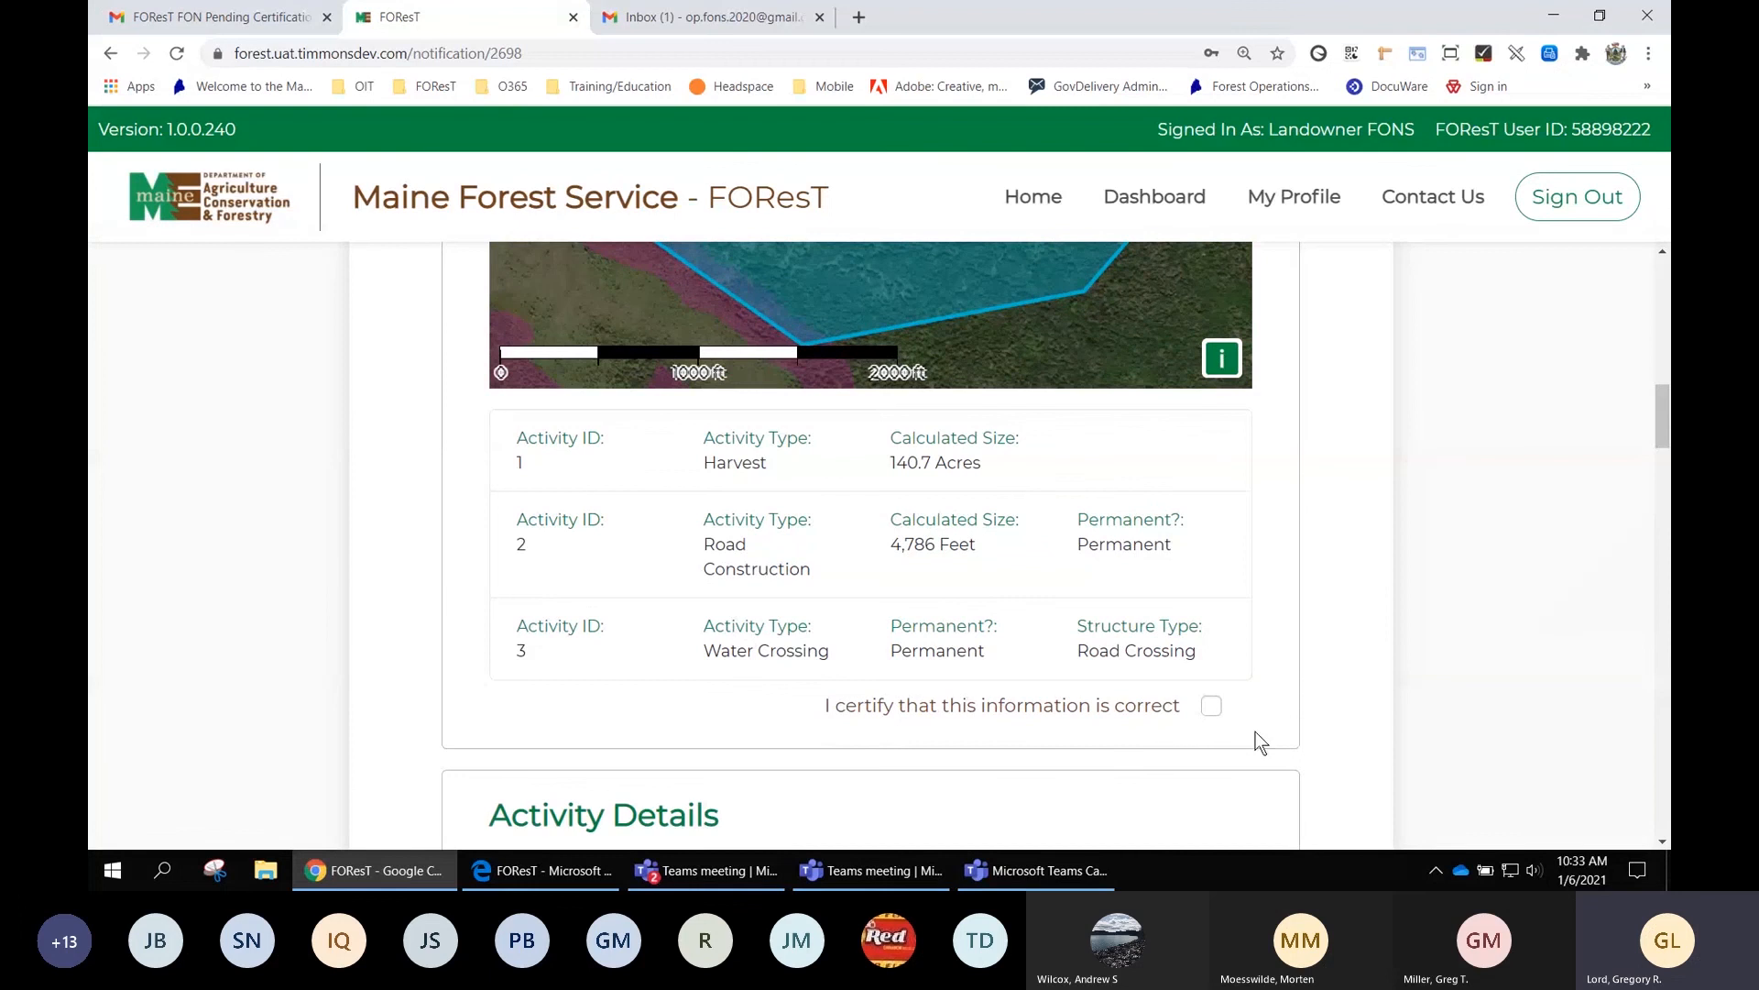
# Certify the Map section as correct
pyautogui.click(1212, 706)
pyautogui.scroll(-10, 1376, 637)
pyautogui.scroll(3, 1353, 555)
pyautogui.scroll(3, 1353, 553)
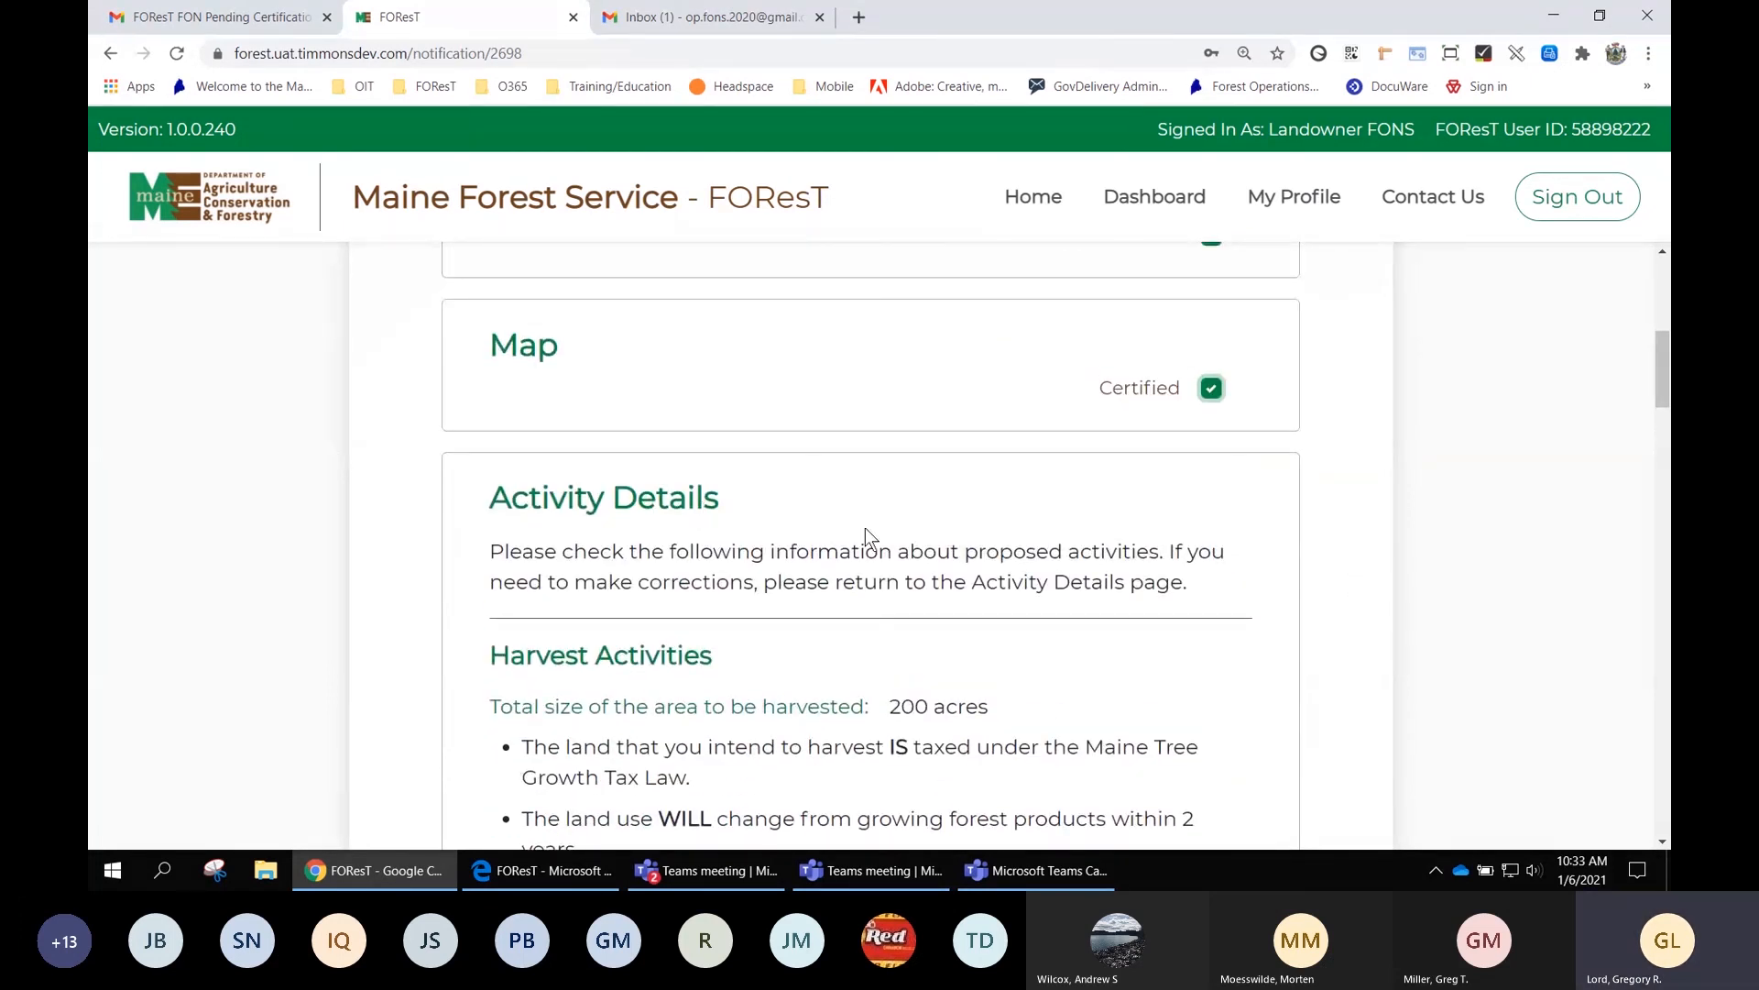
# Review the Activity Details and certify the Forest Service Contacts section
pyautogui.scroll(-1, 869, 539)
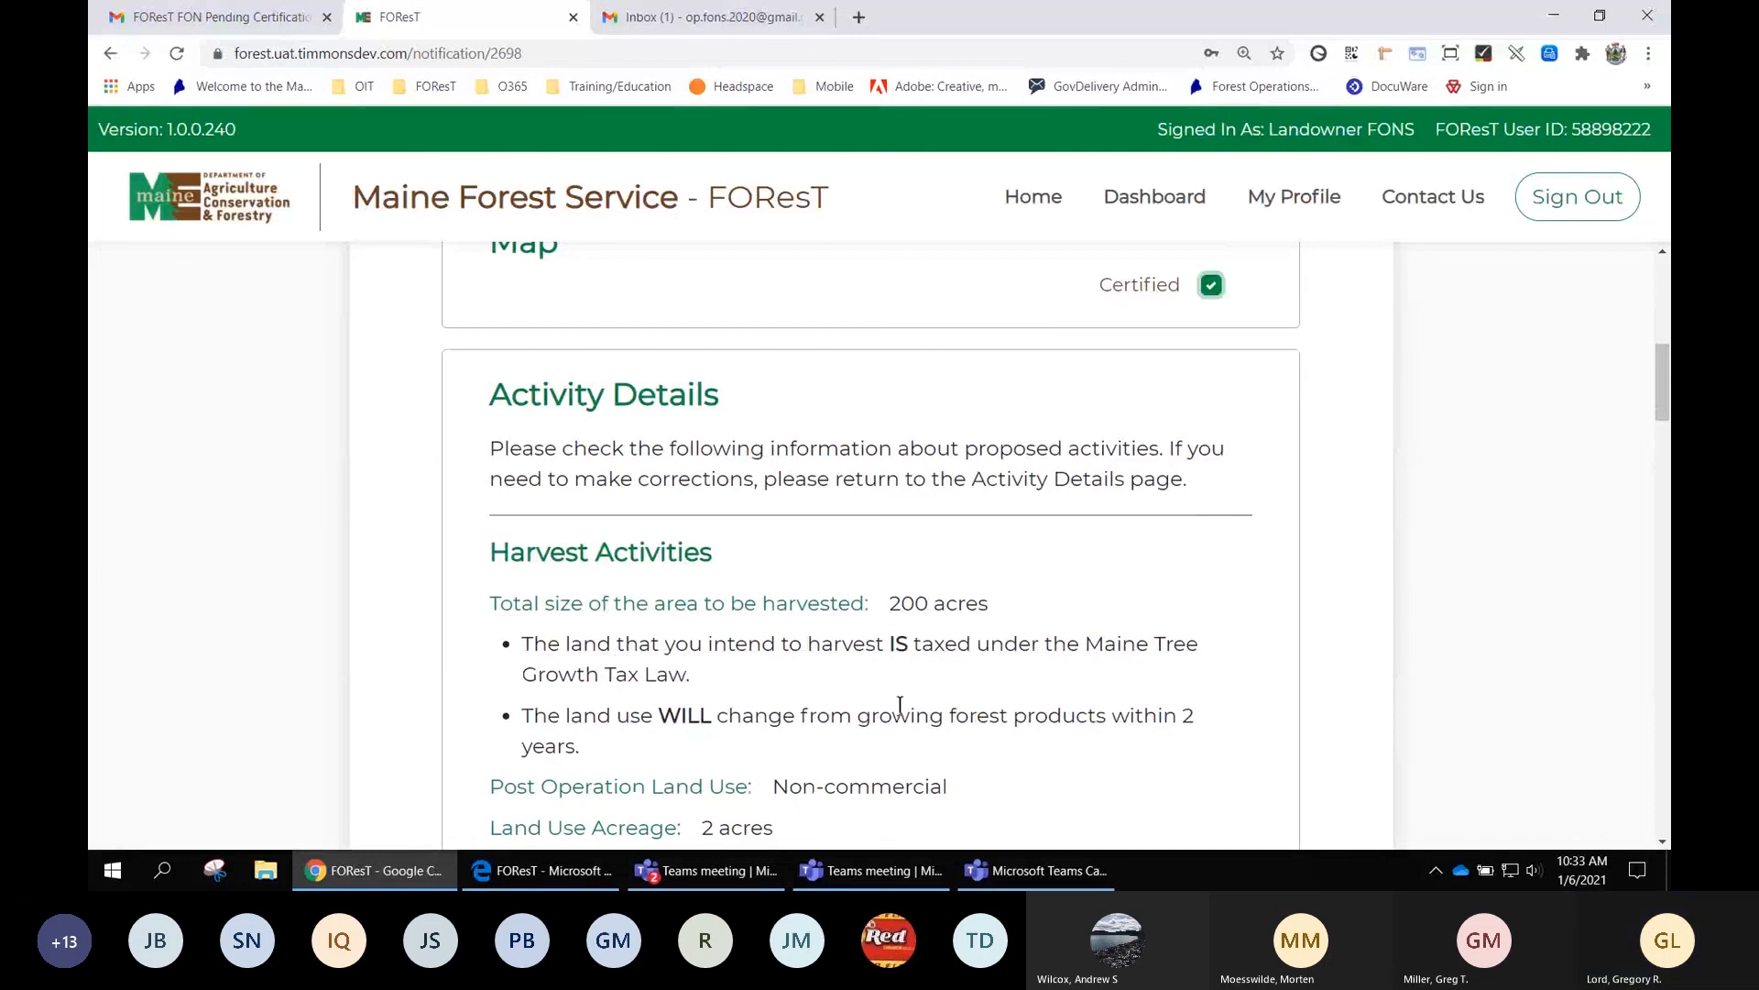
pyautogui.scroll(-1, 1005, 750)
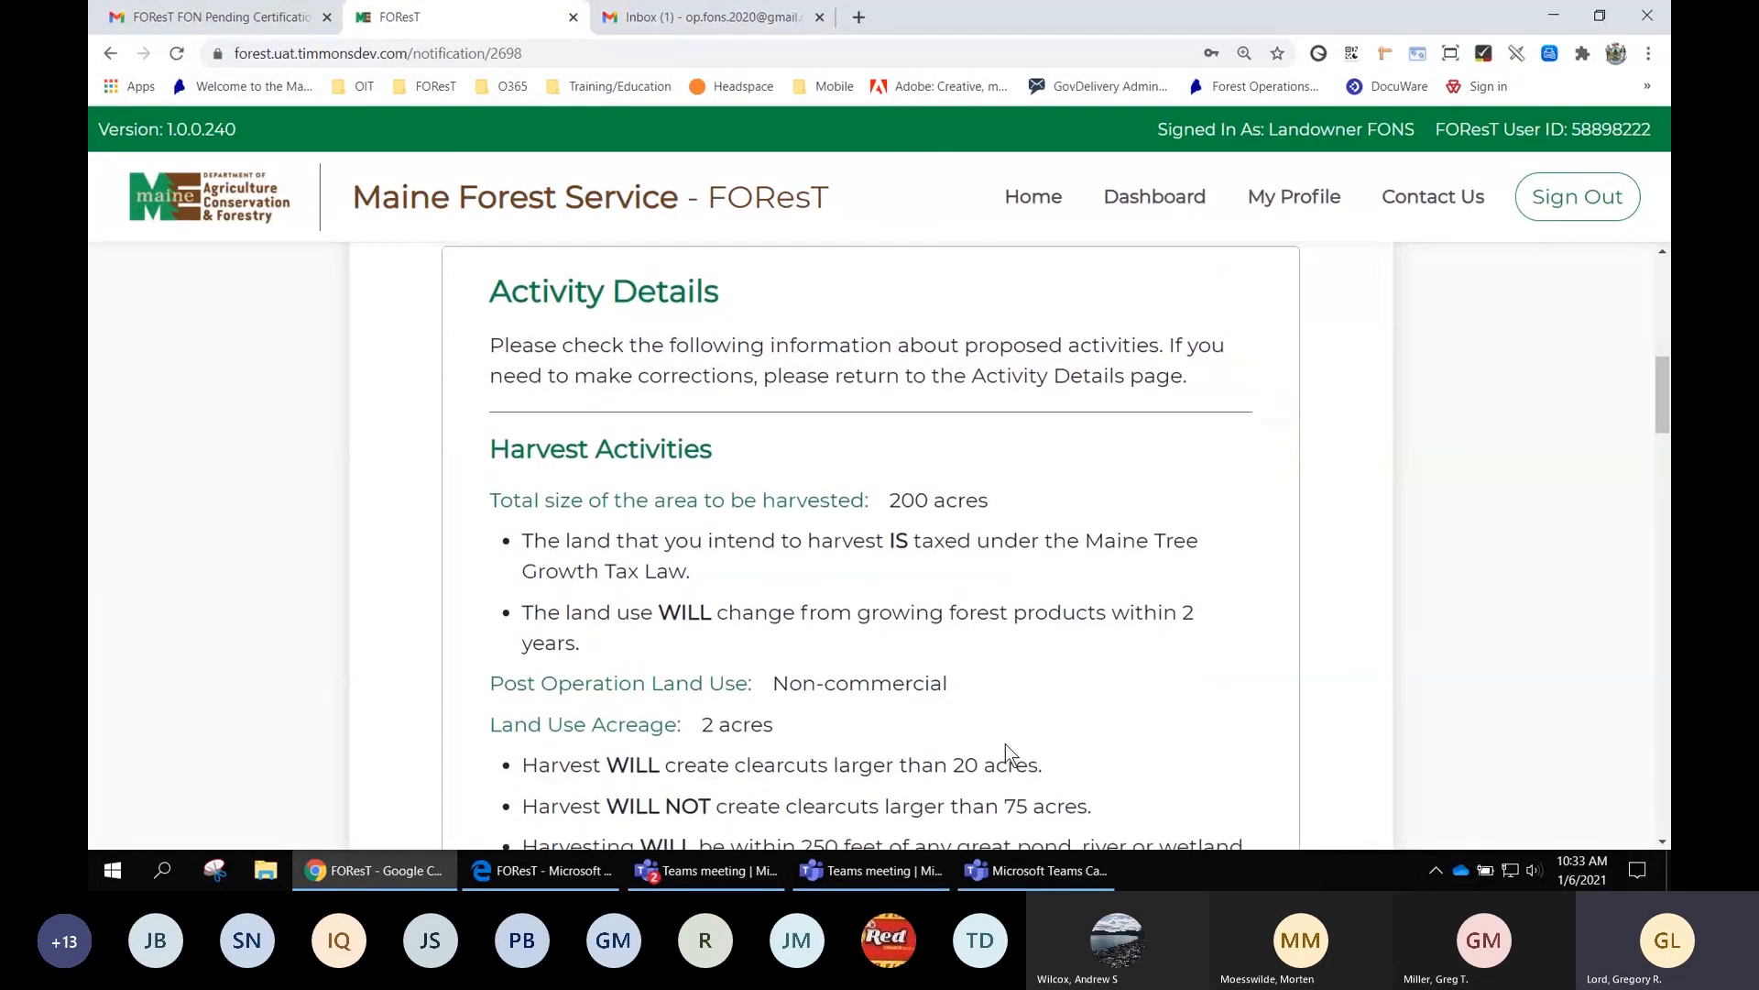
pyautogui.scroll(-1, 1005, 744)
pyautogui.scroll(-1, 1005, 743)
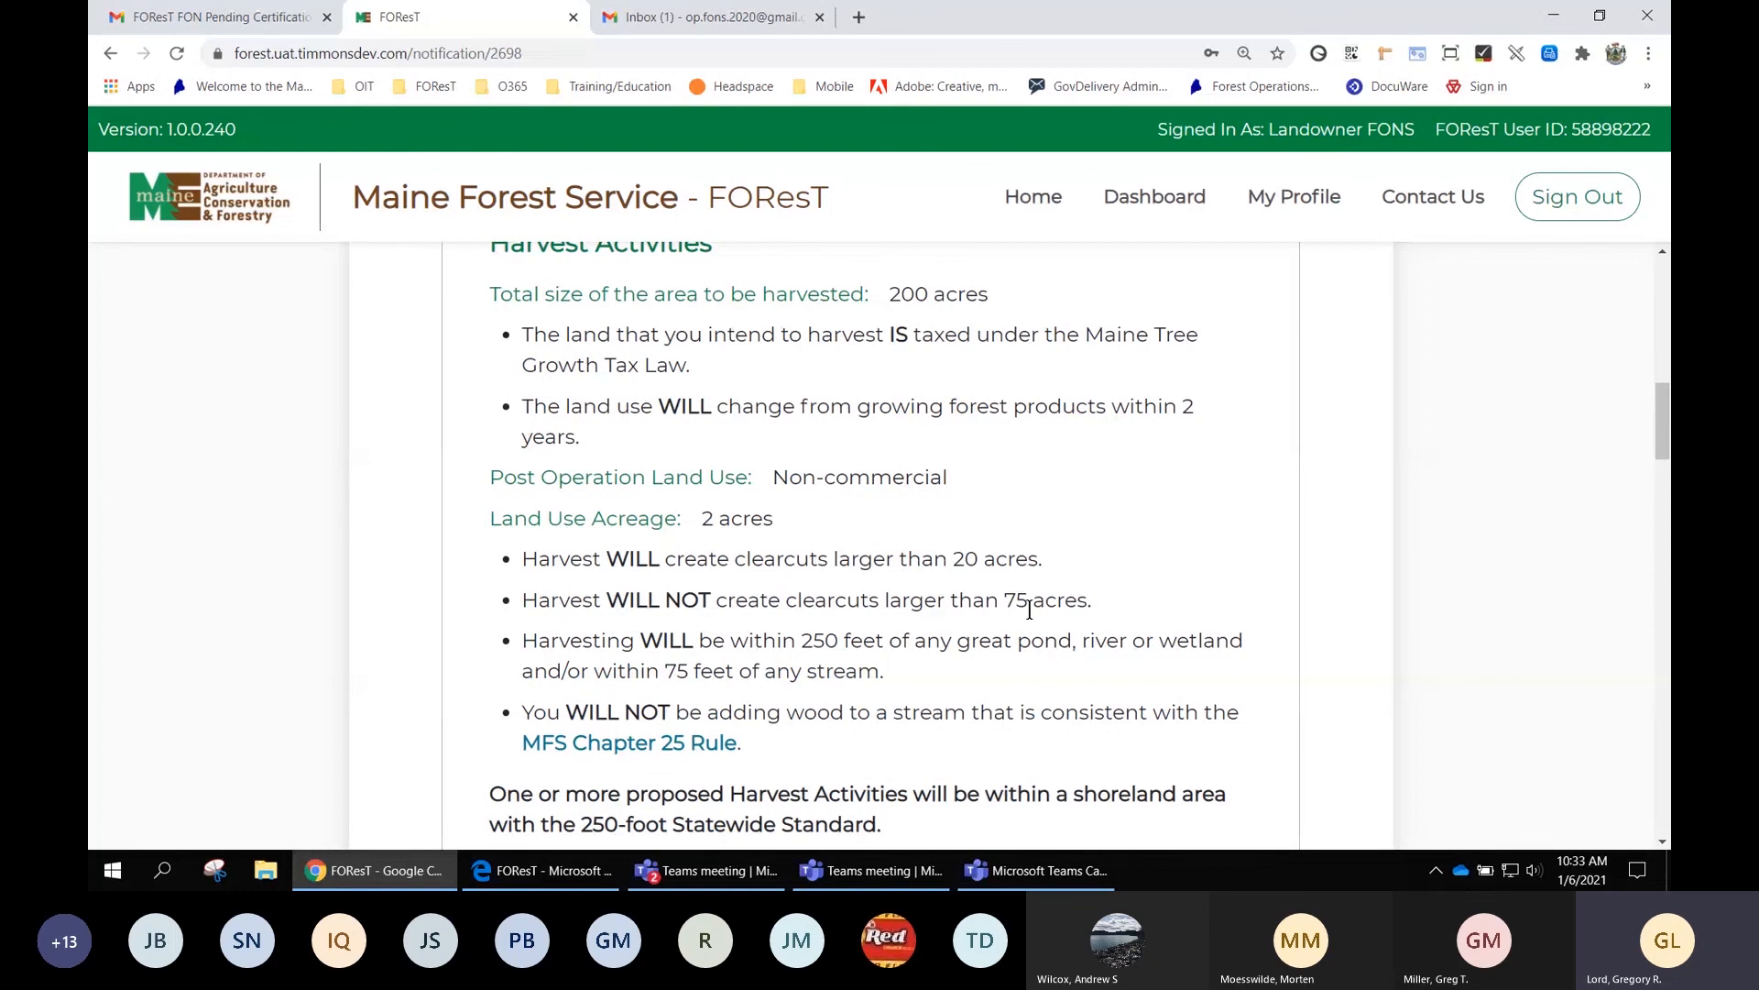
pyautogui.scroll(-2, 1030, 602)
pyautogui.scroll(-1, 1035, 622)
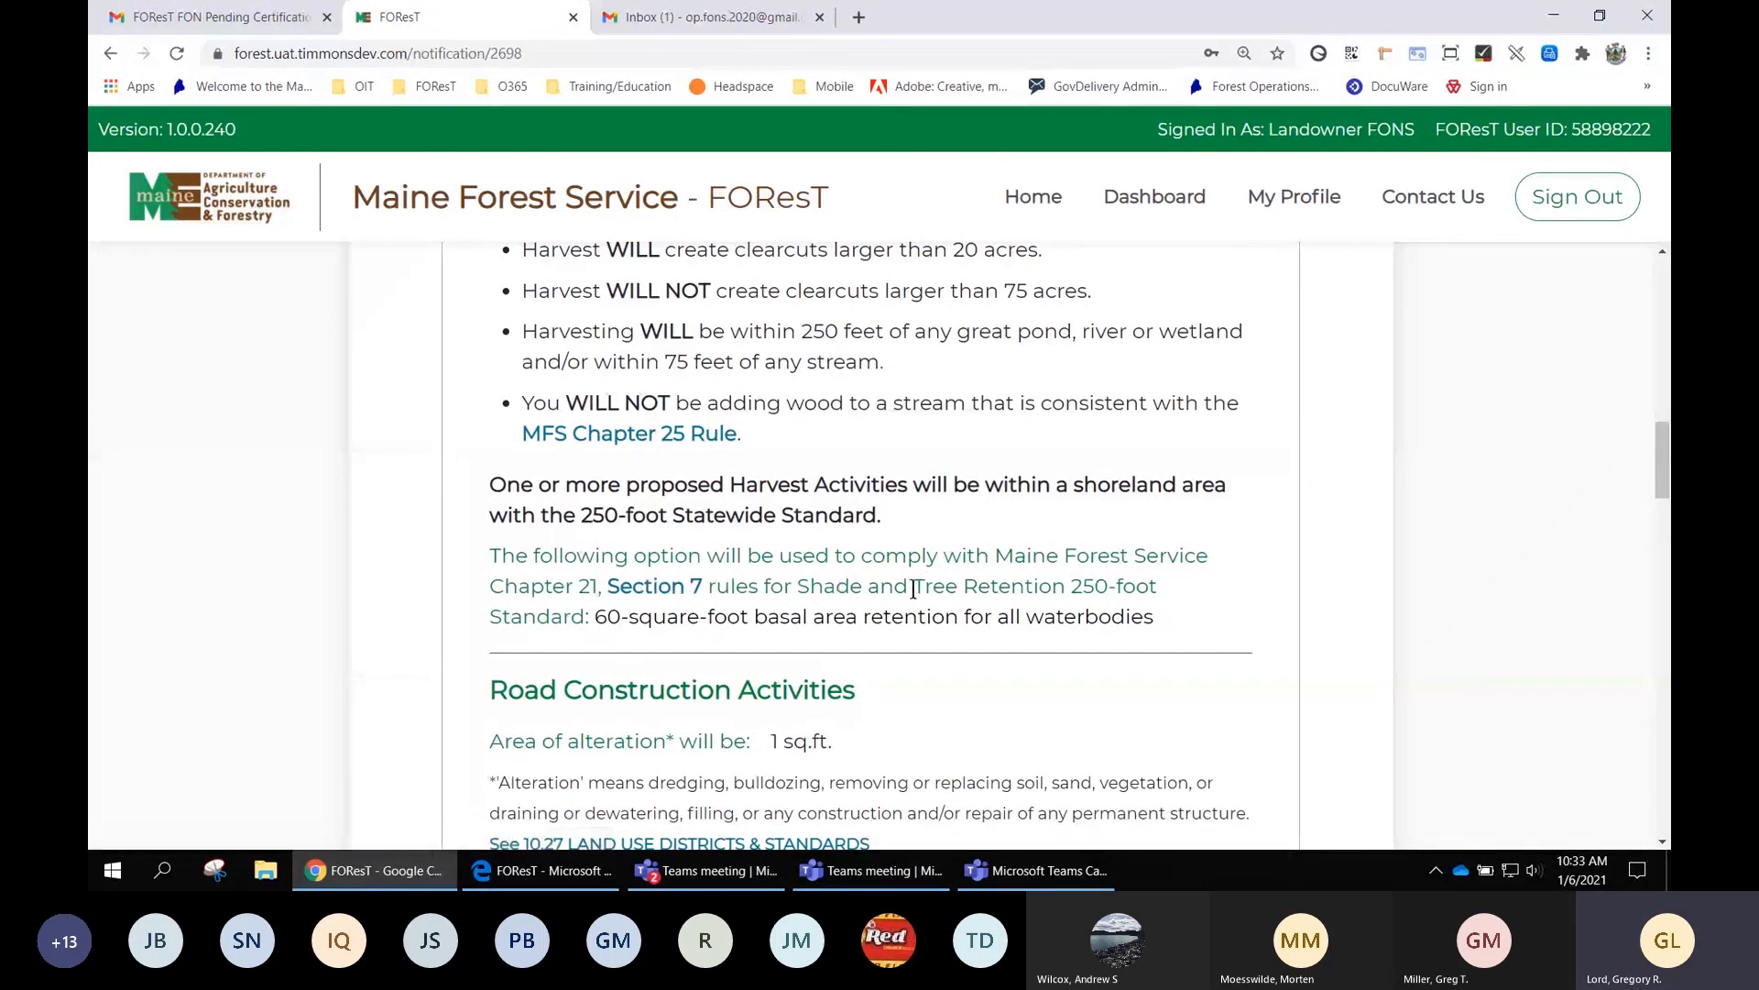
pyautogui.scroll(-3, 994, 589)
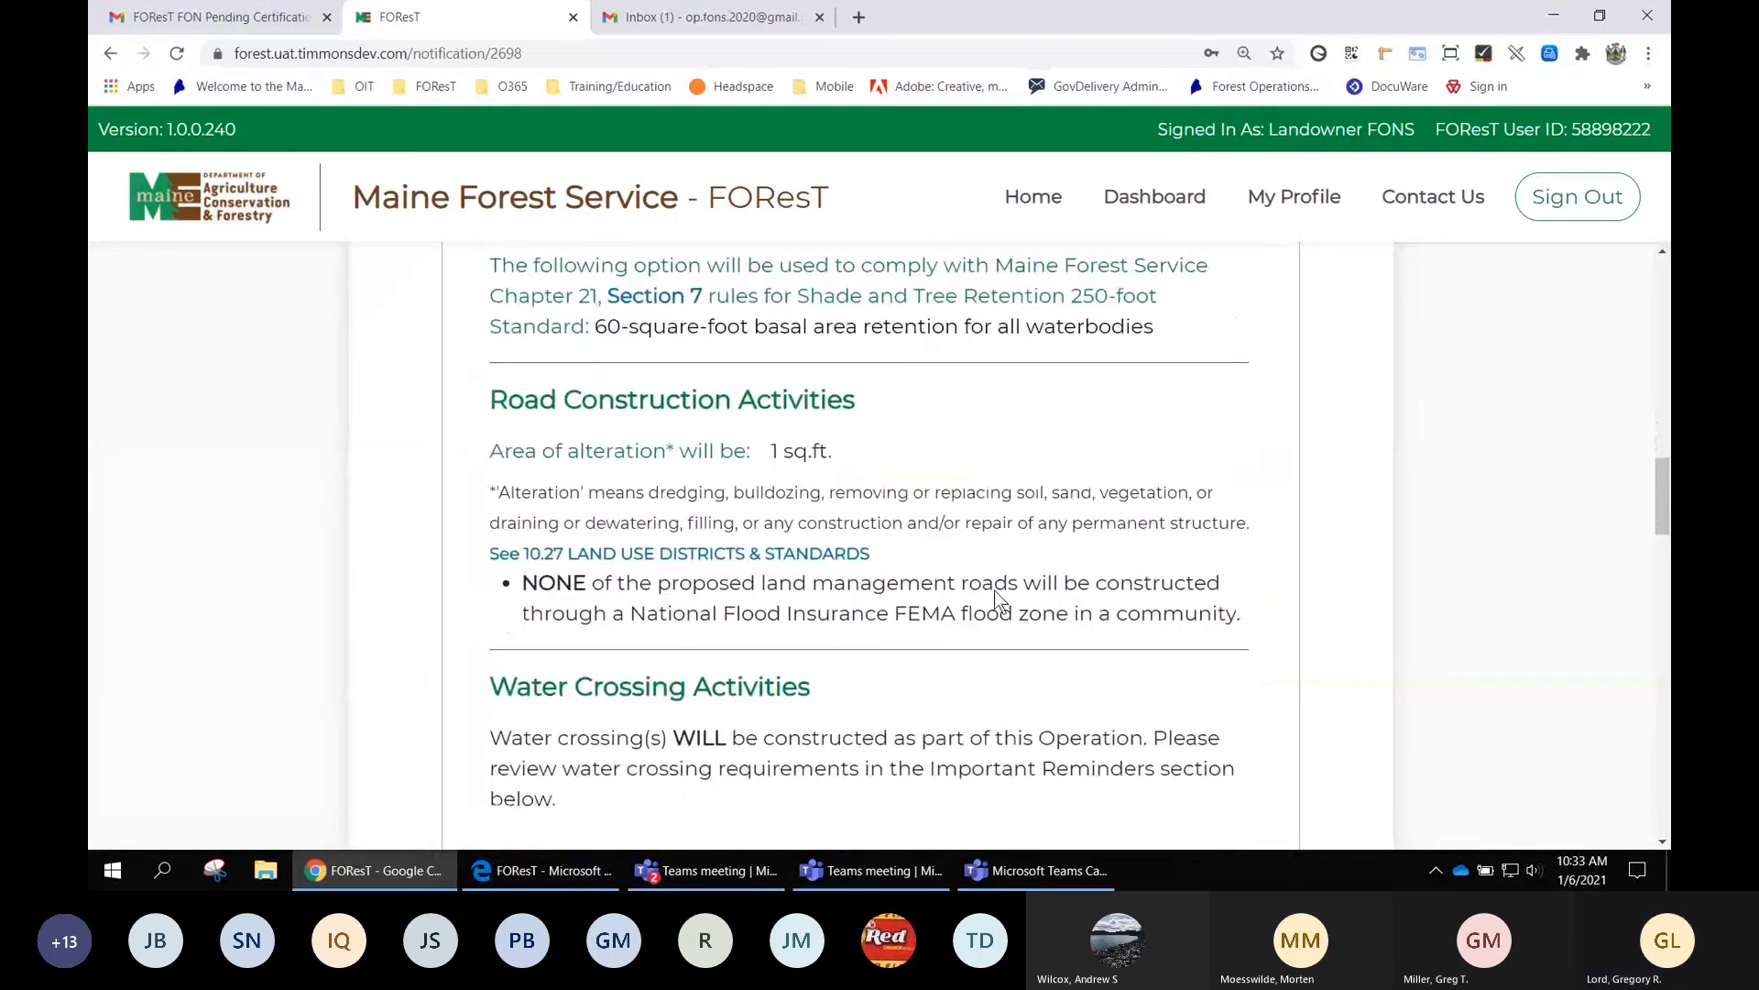
pyautogui.scroll(-1, 995, 589)
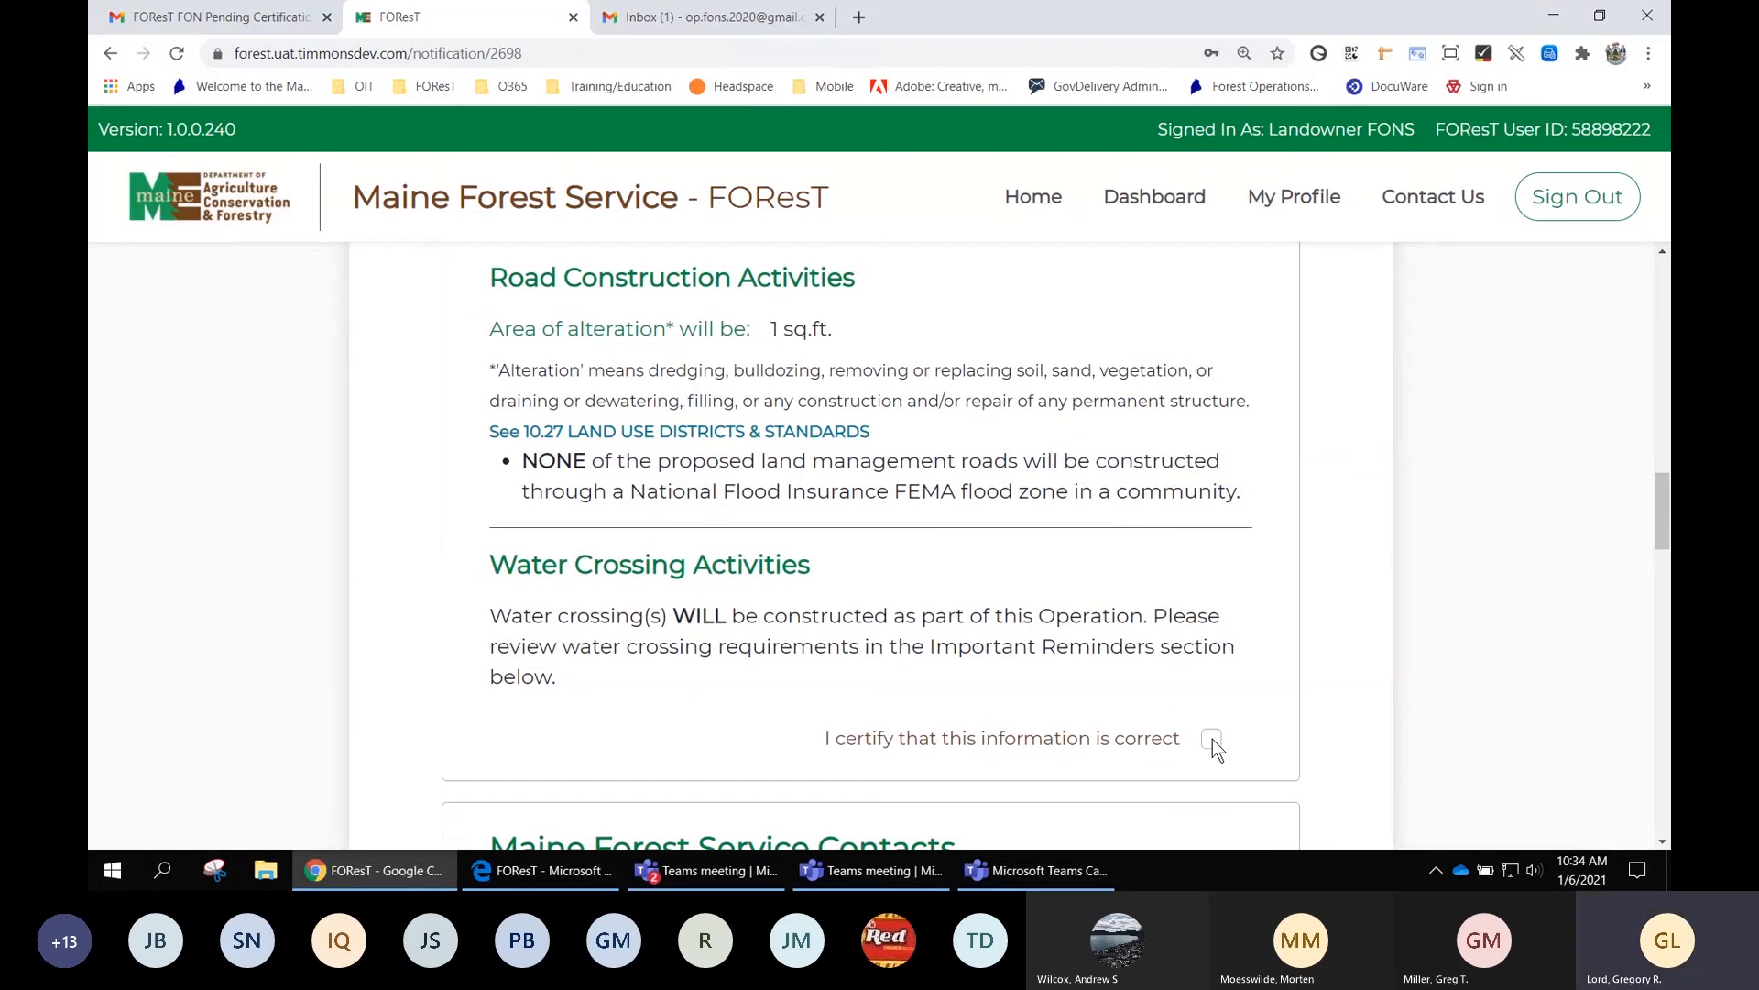
pyautogui.scroll(-15, 1211, 740)
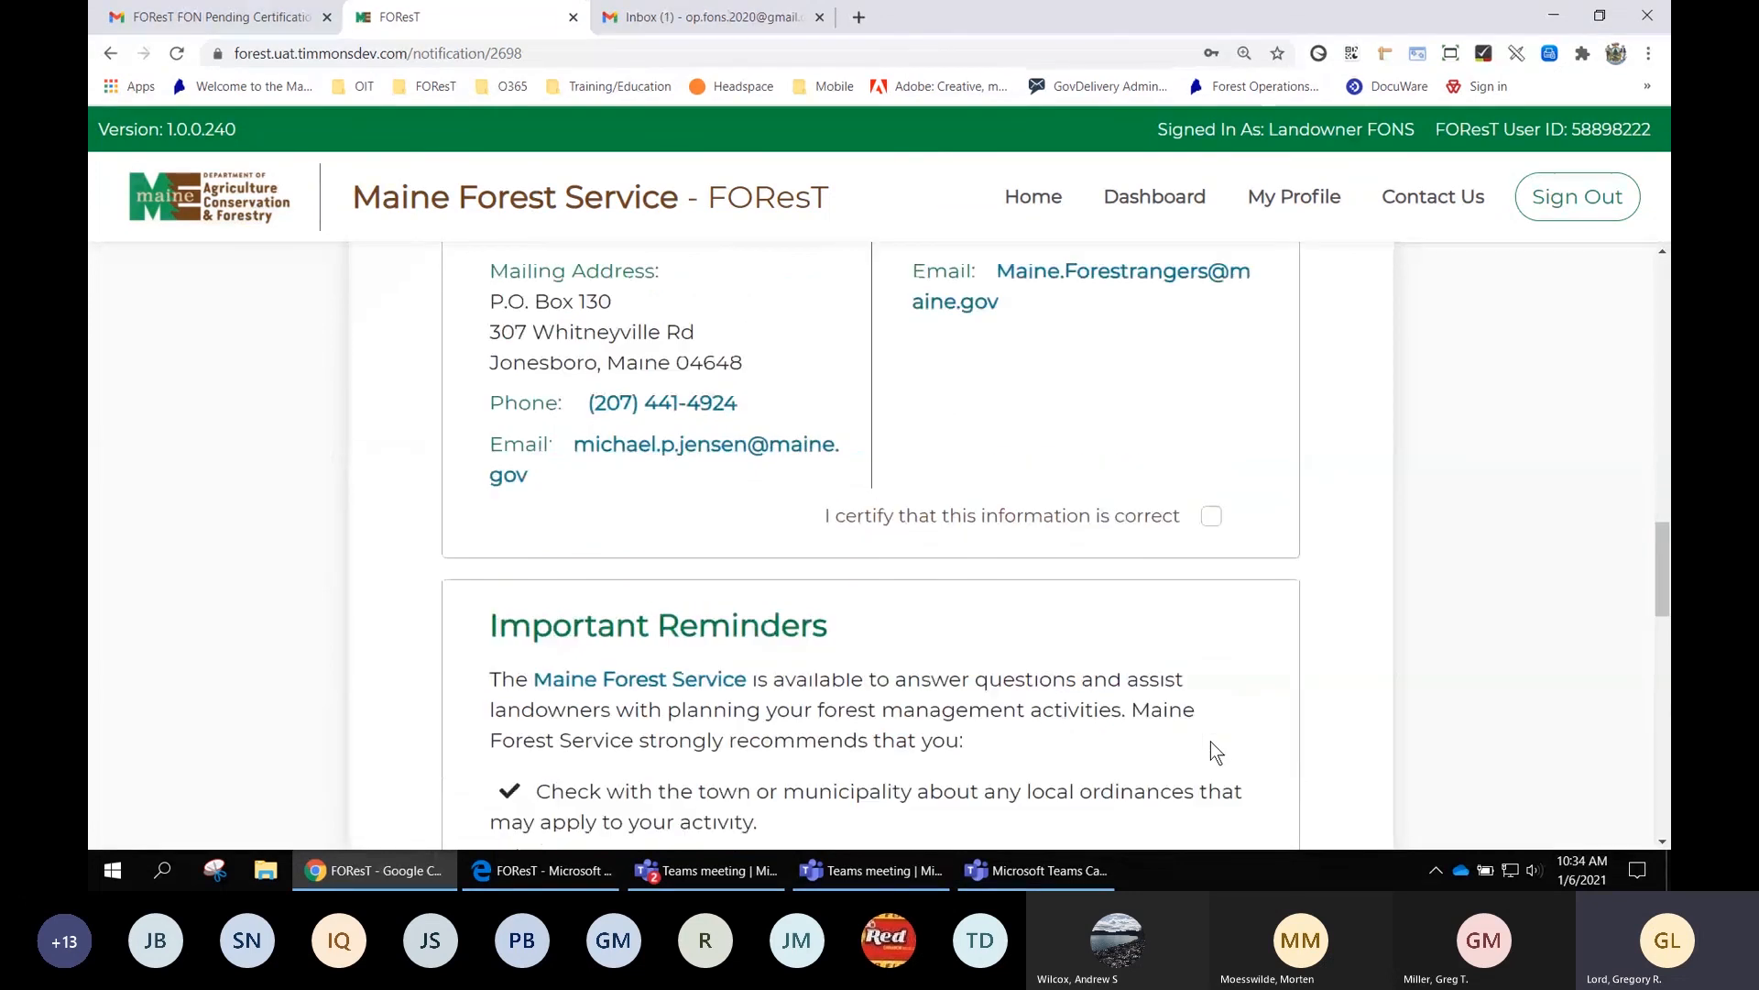
pyautogui.scroll(9, 1338, 669)
pyautogui.scroll(2, 1338, 667)
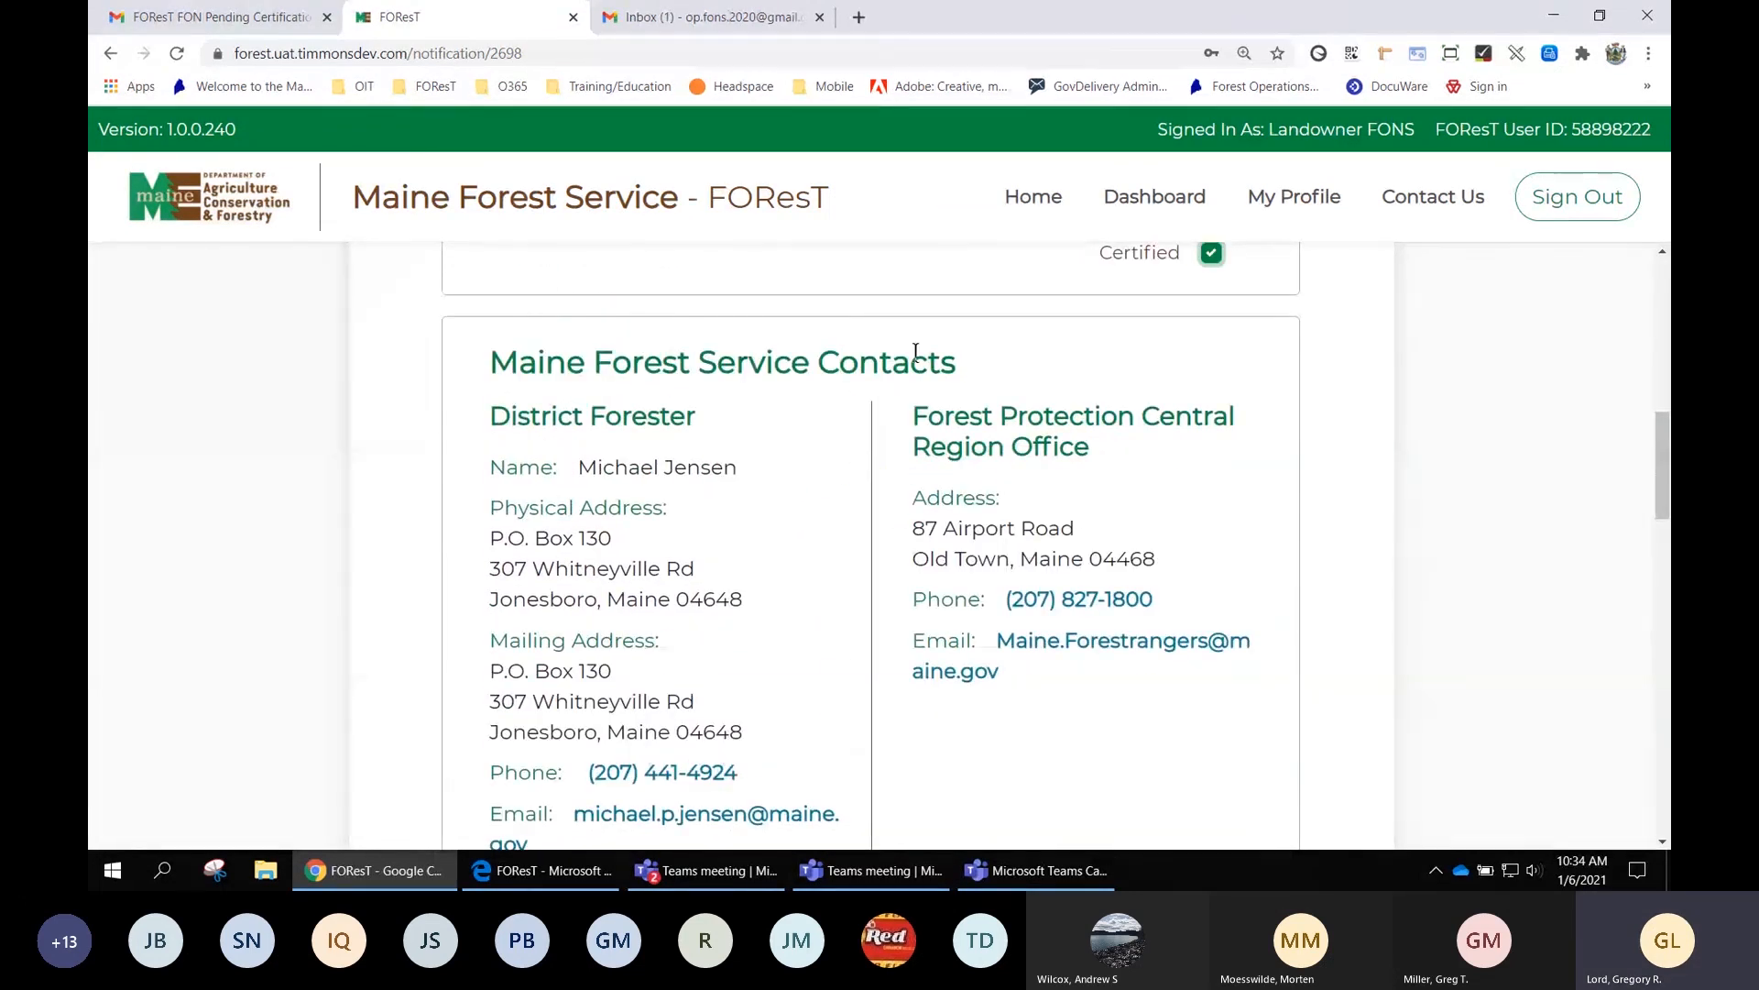
pyautogui.scroll(-1, 1329, 460)
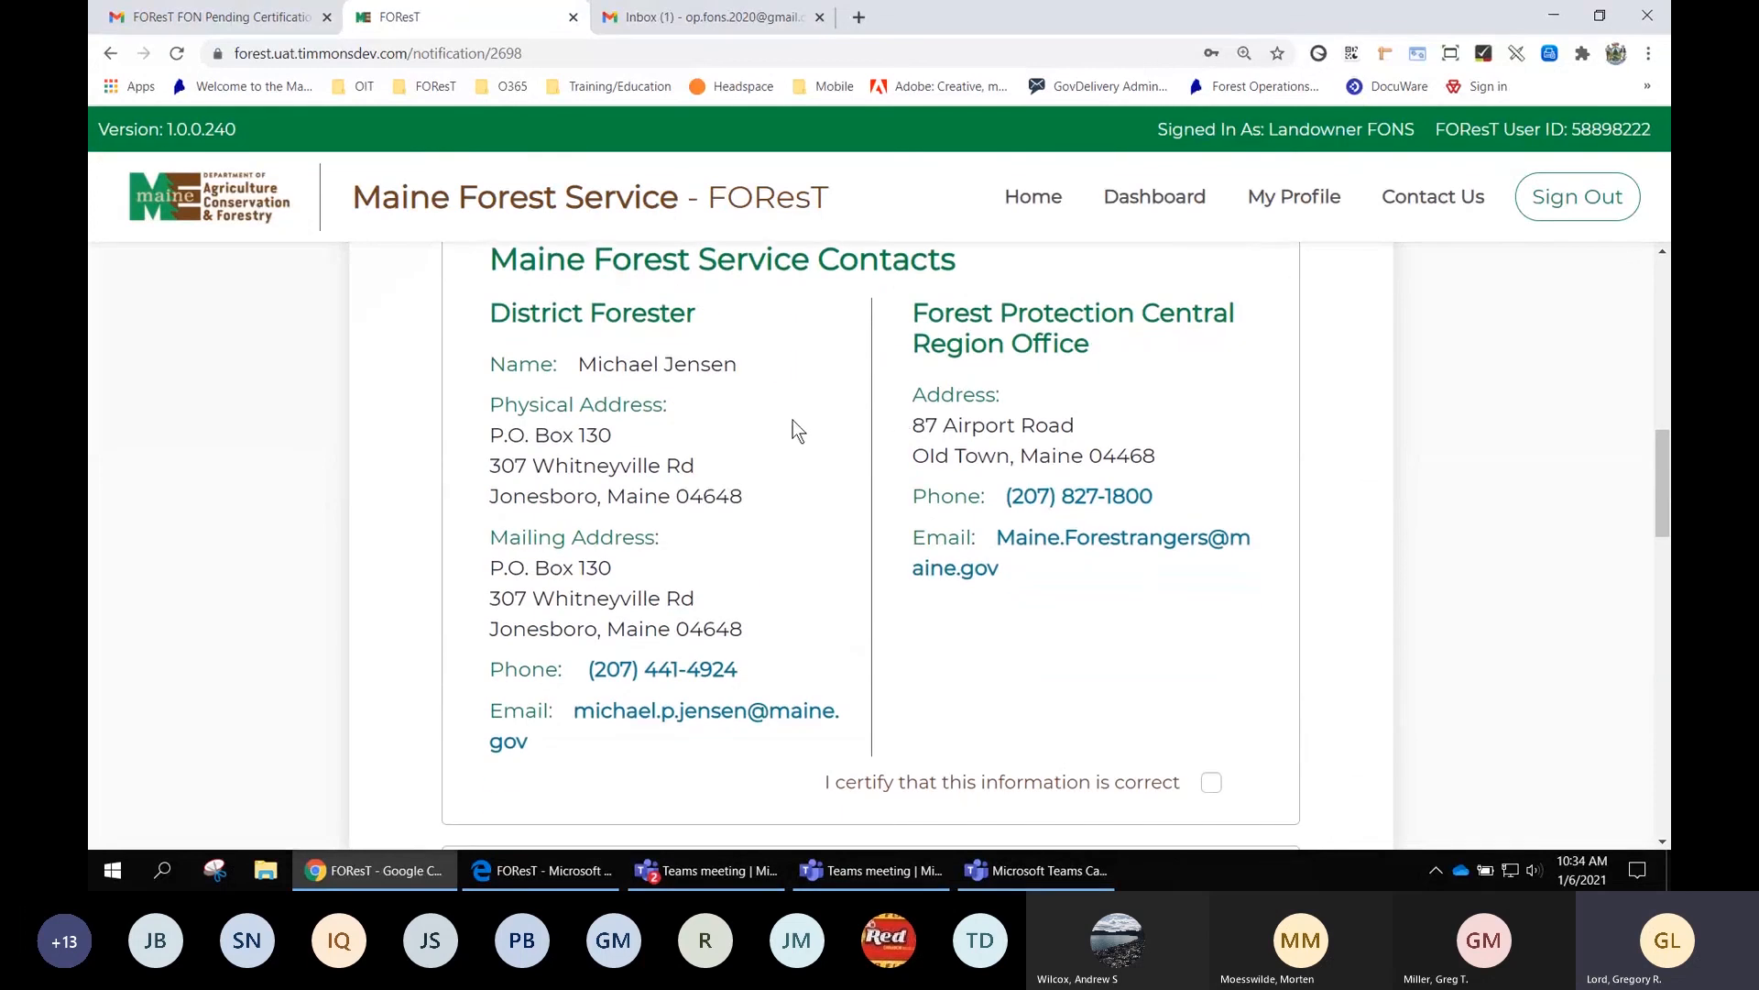
pyautogui.click(1210, 780)
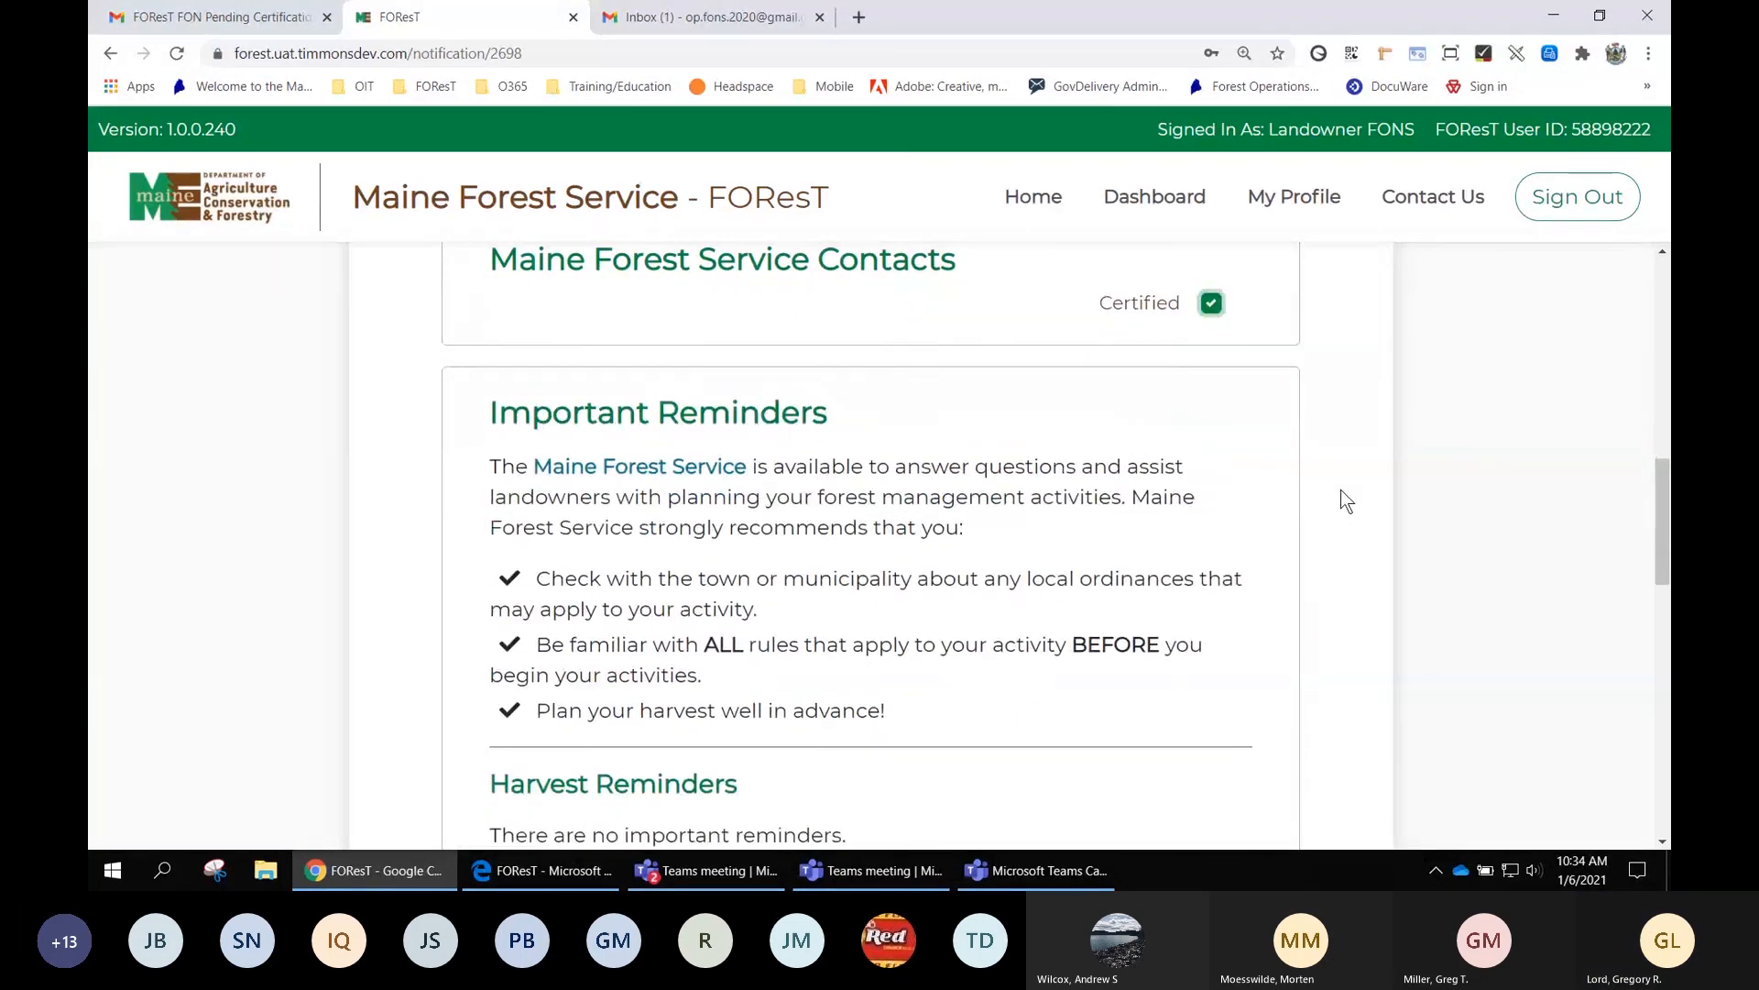
# Open the European Larch Canker quarantine page in a new tab, then return to the FOResT reminders
pyautogui.scroll(-2, 1340, 491)
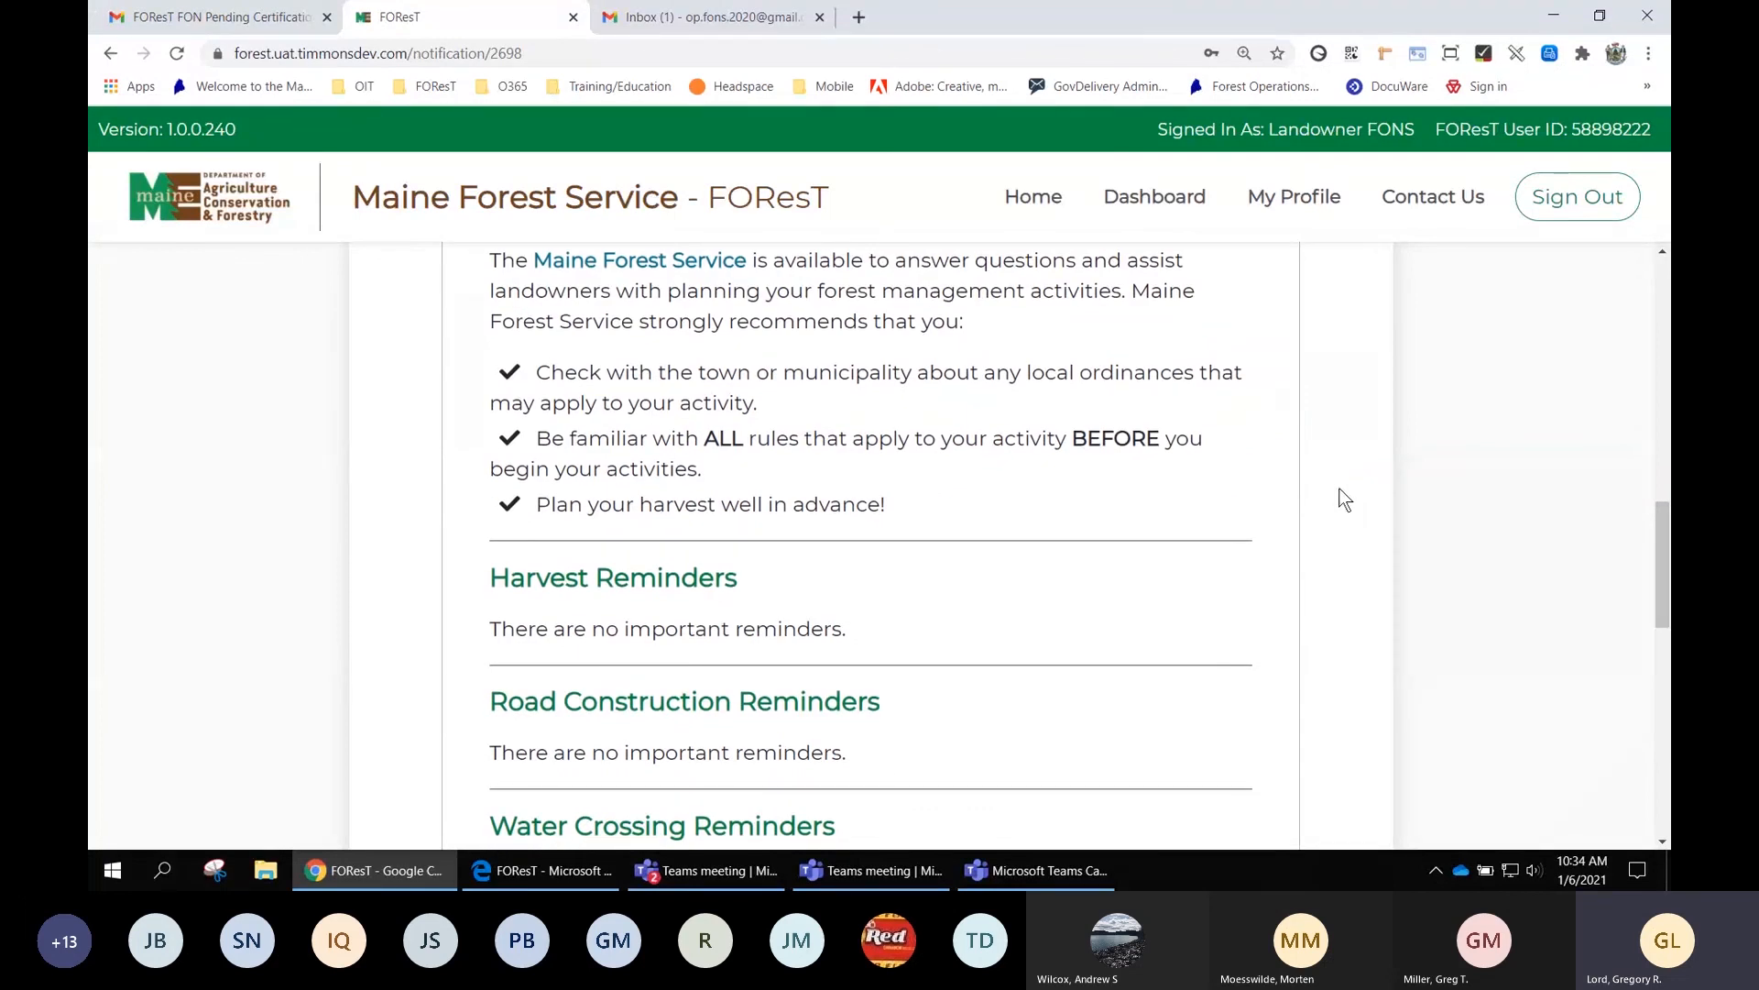
pyautogui.scroll(-3, 1342, 500)
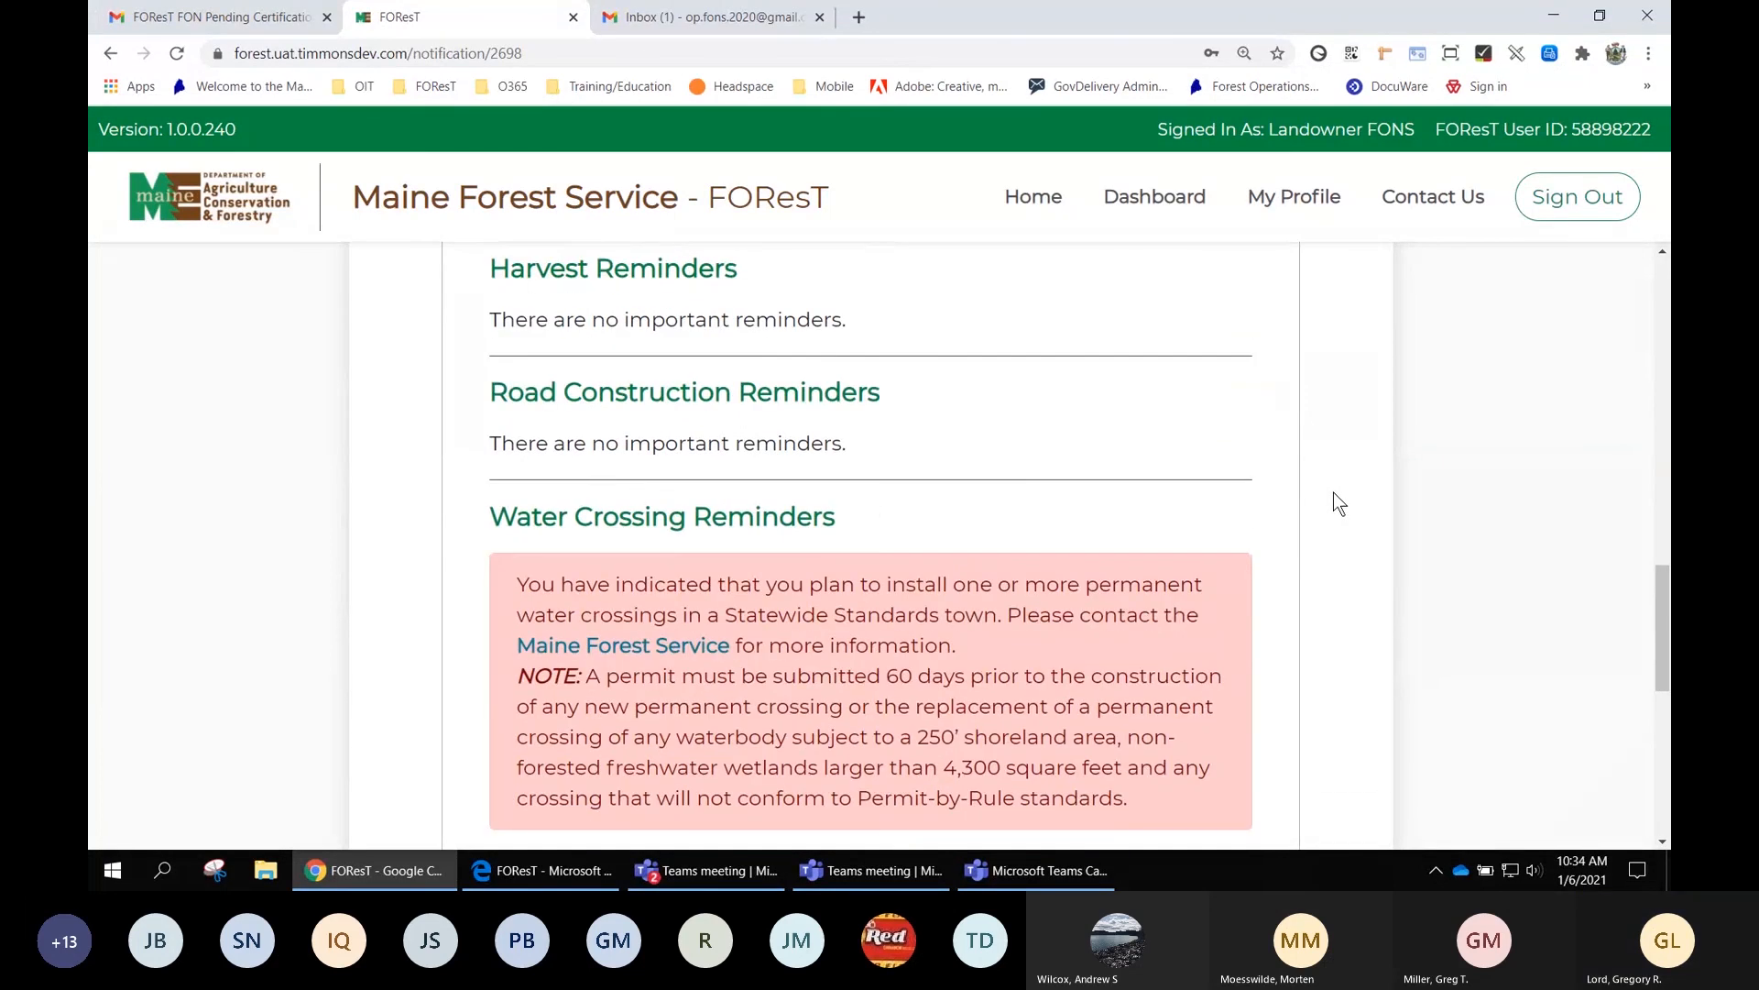
pyautogui.scroll(-2, 1333, 492)
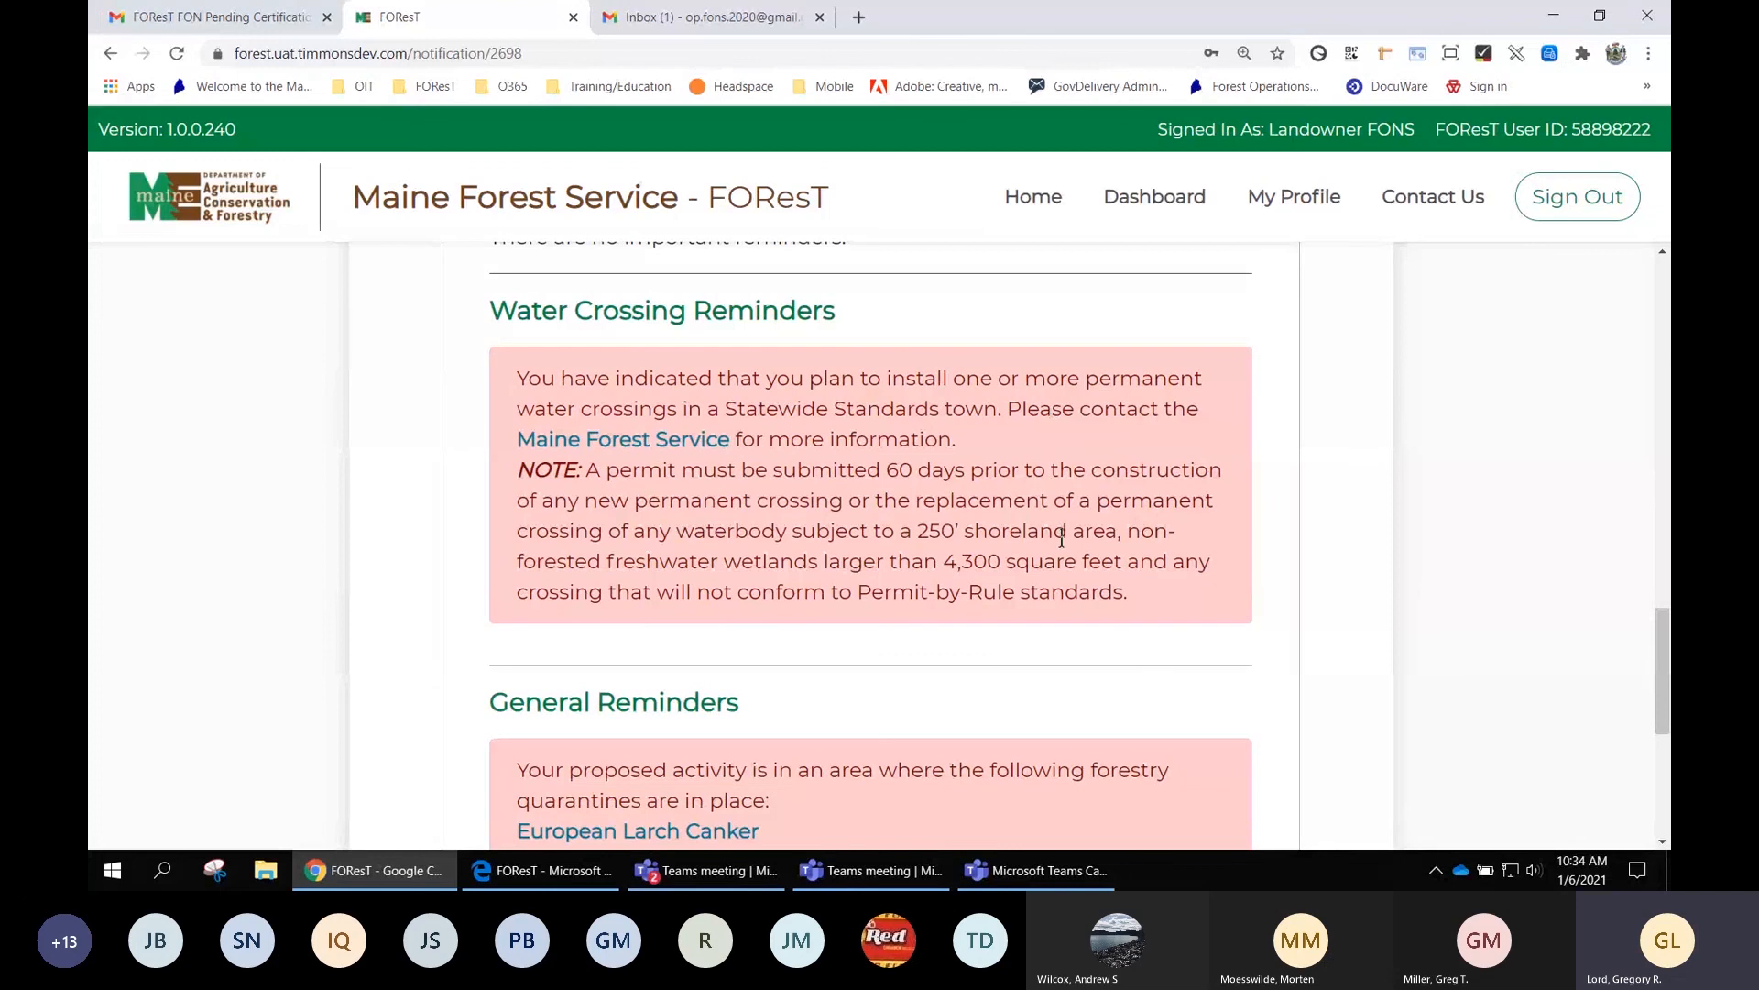
pyautogui.scroll(-1, 1063, 539)
pyautogui.scroll(-1, 1065, 570)
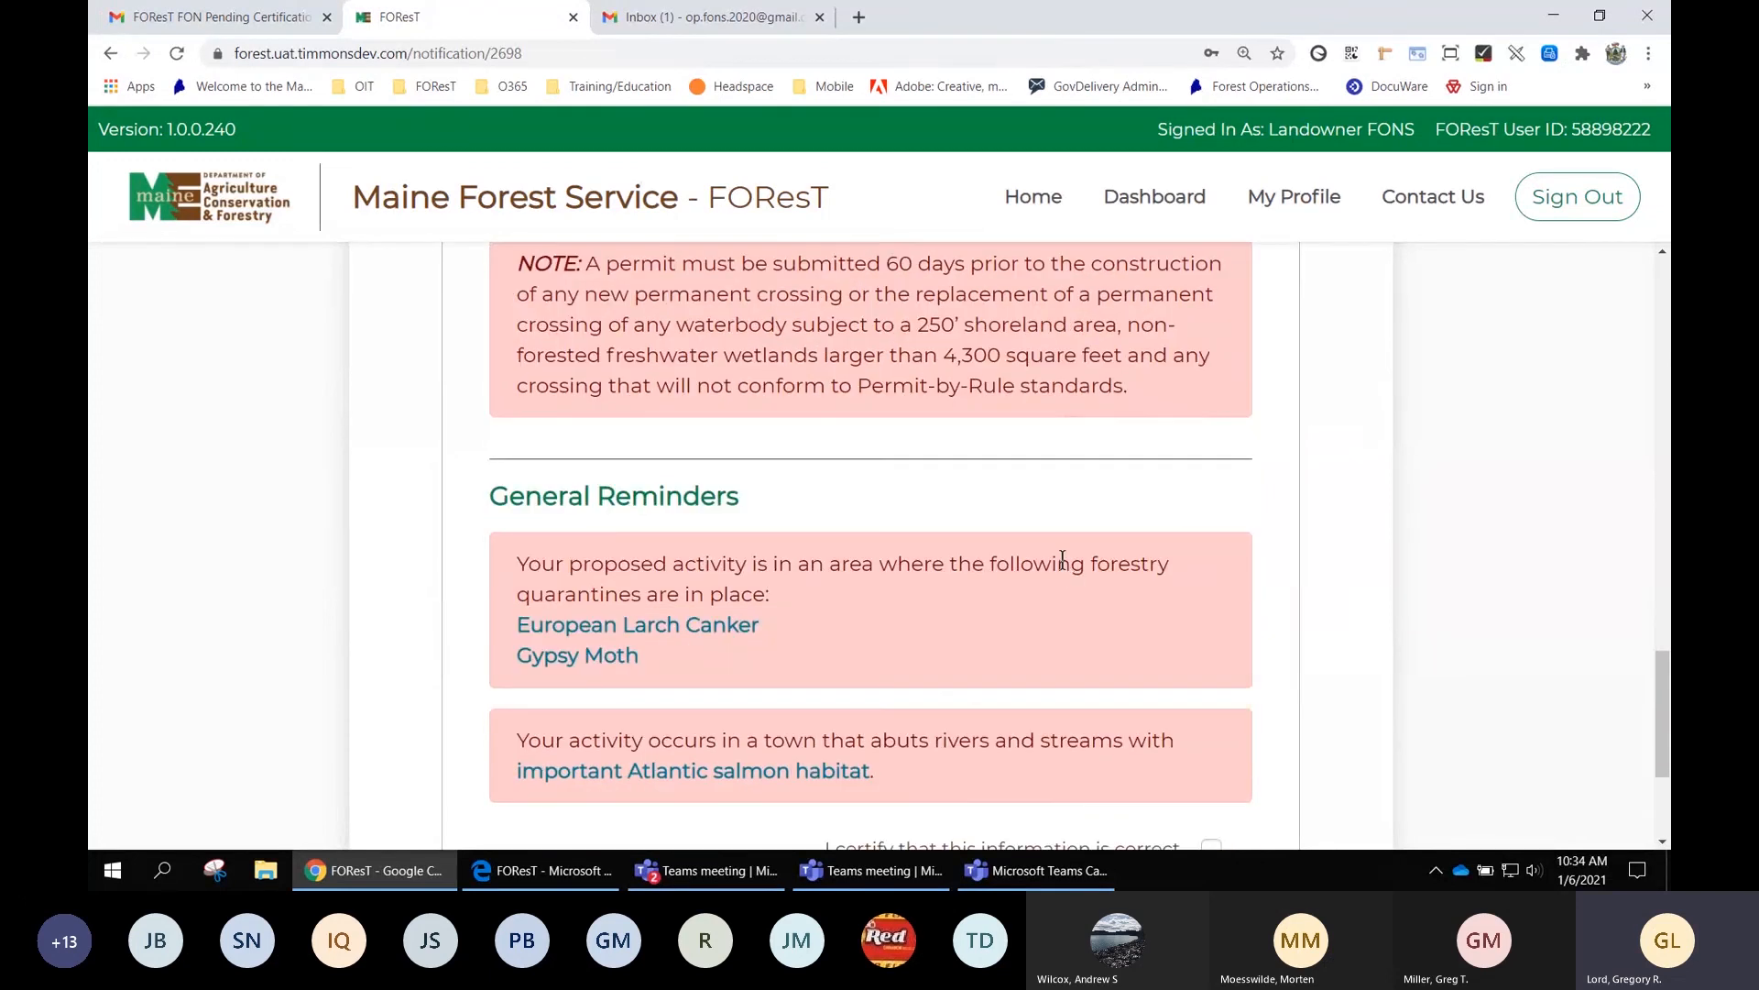
pyautogui.click(617, 629)
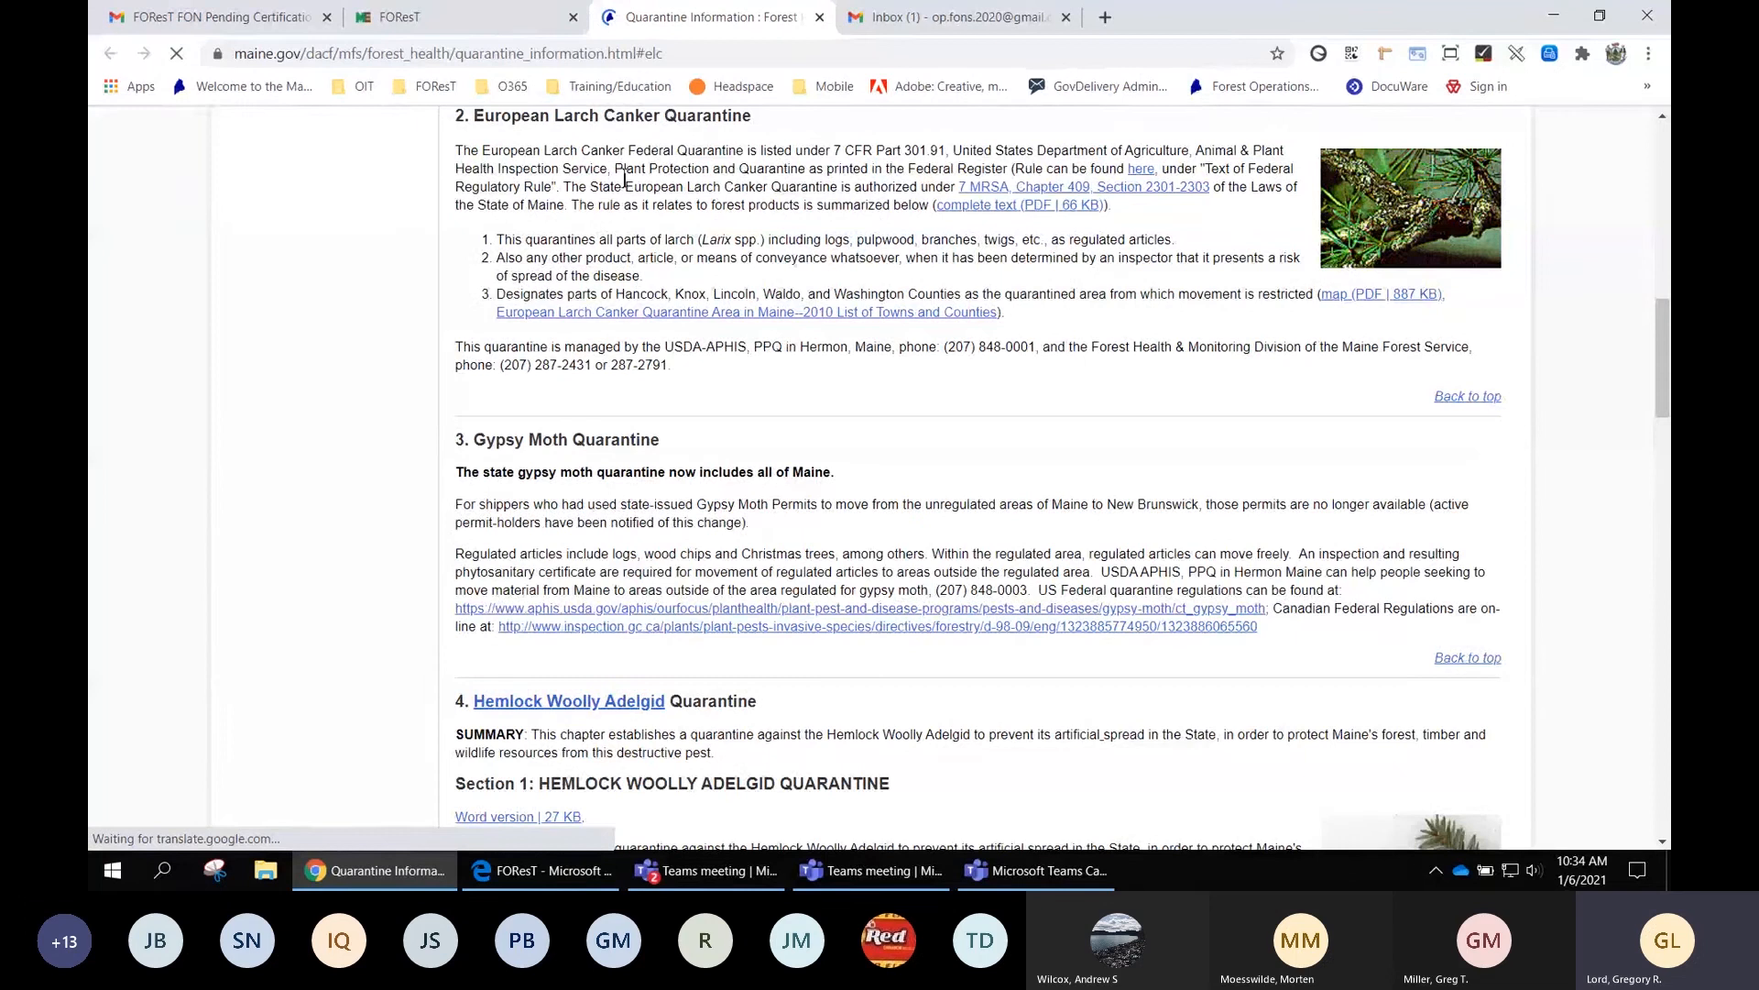
pyautogui.click(461, 20)
pyautogui.scroll(-3, 967, 441)
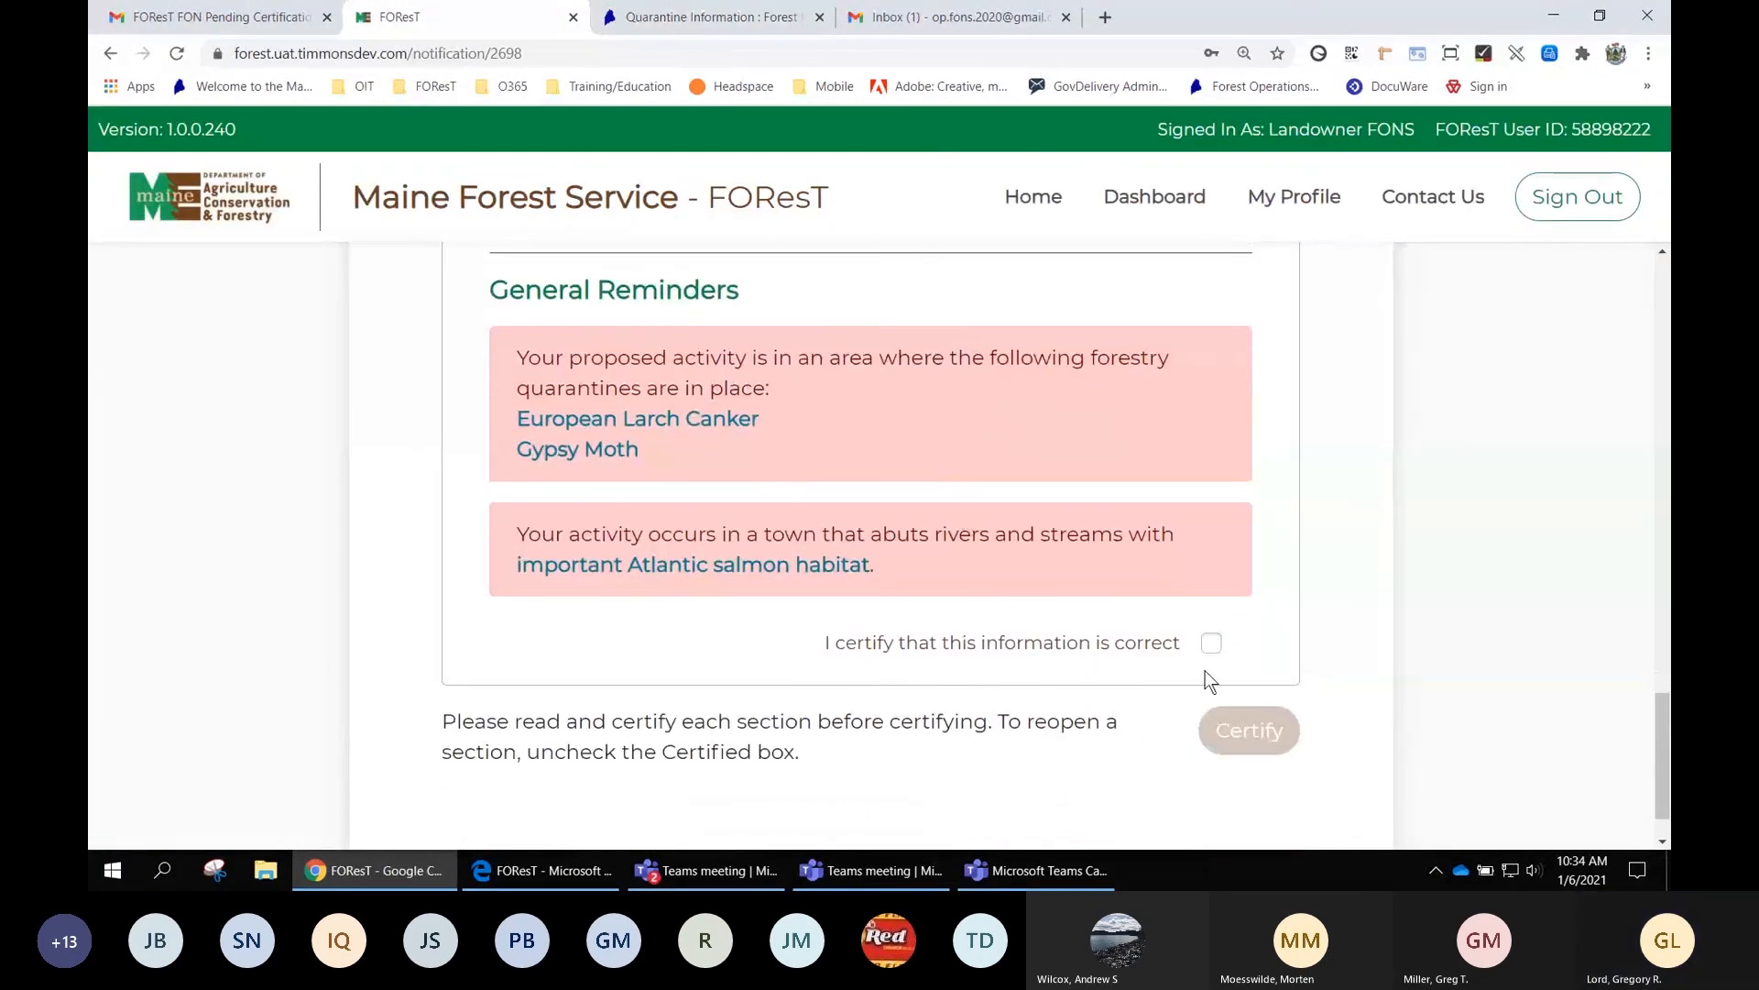
pyautogui.click(1212, 642)
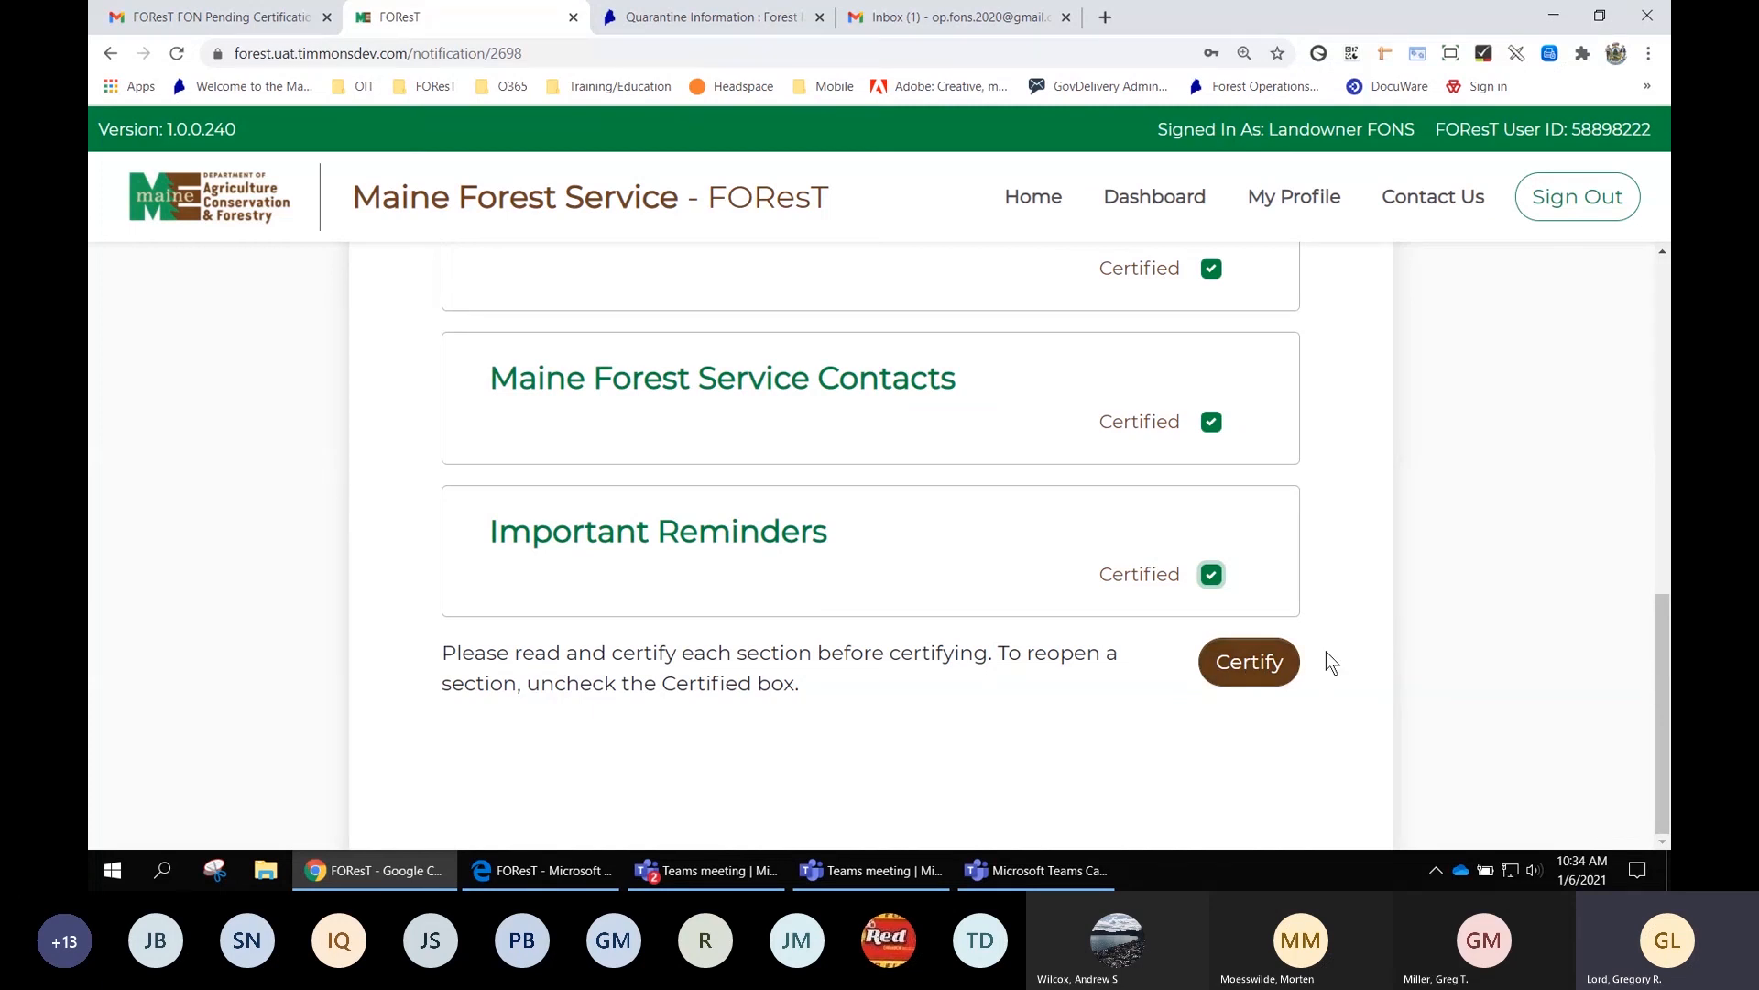
pyautogui.moveTo(1664, 727); pyautogui.dragTo(1662, 344)
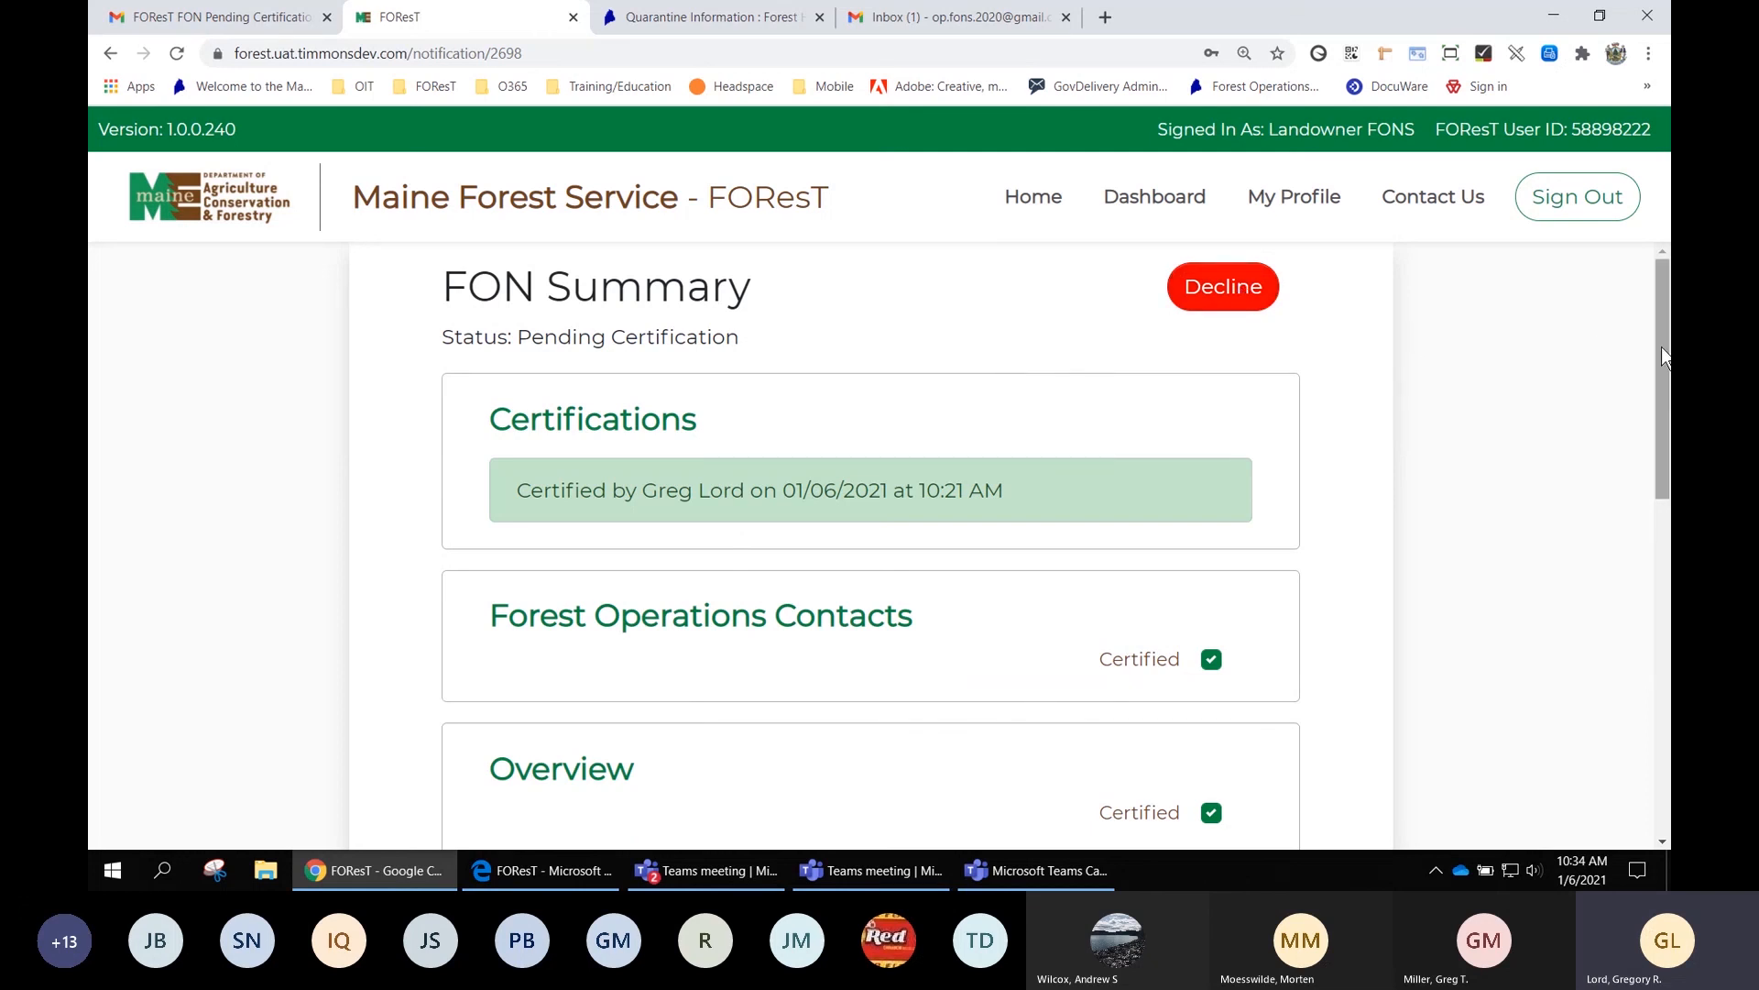
pyautogui.moveTo(1662, 347); pyautogui.dragTo(1646, 680)
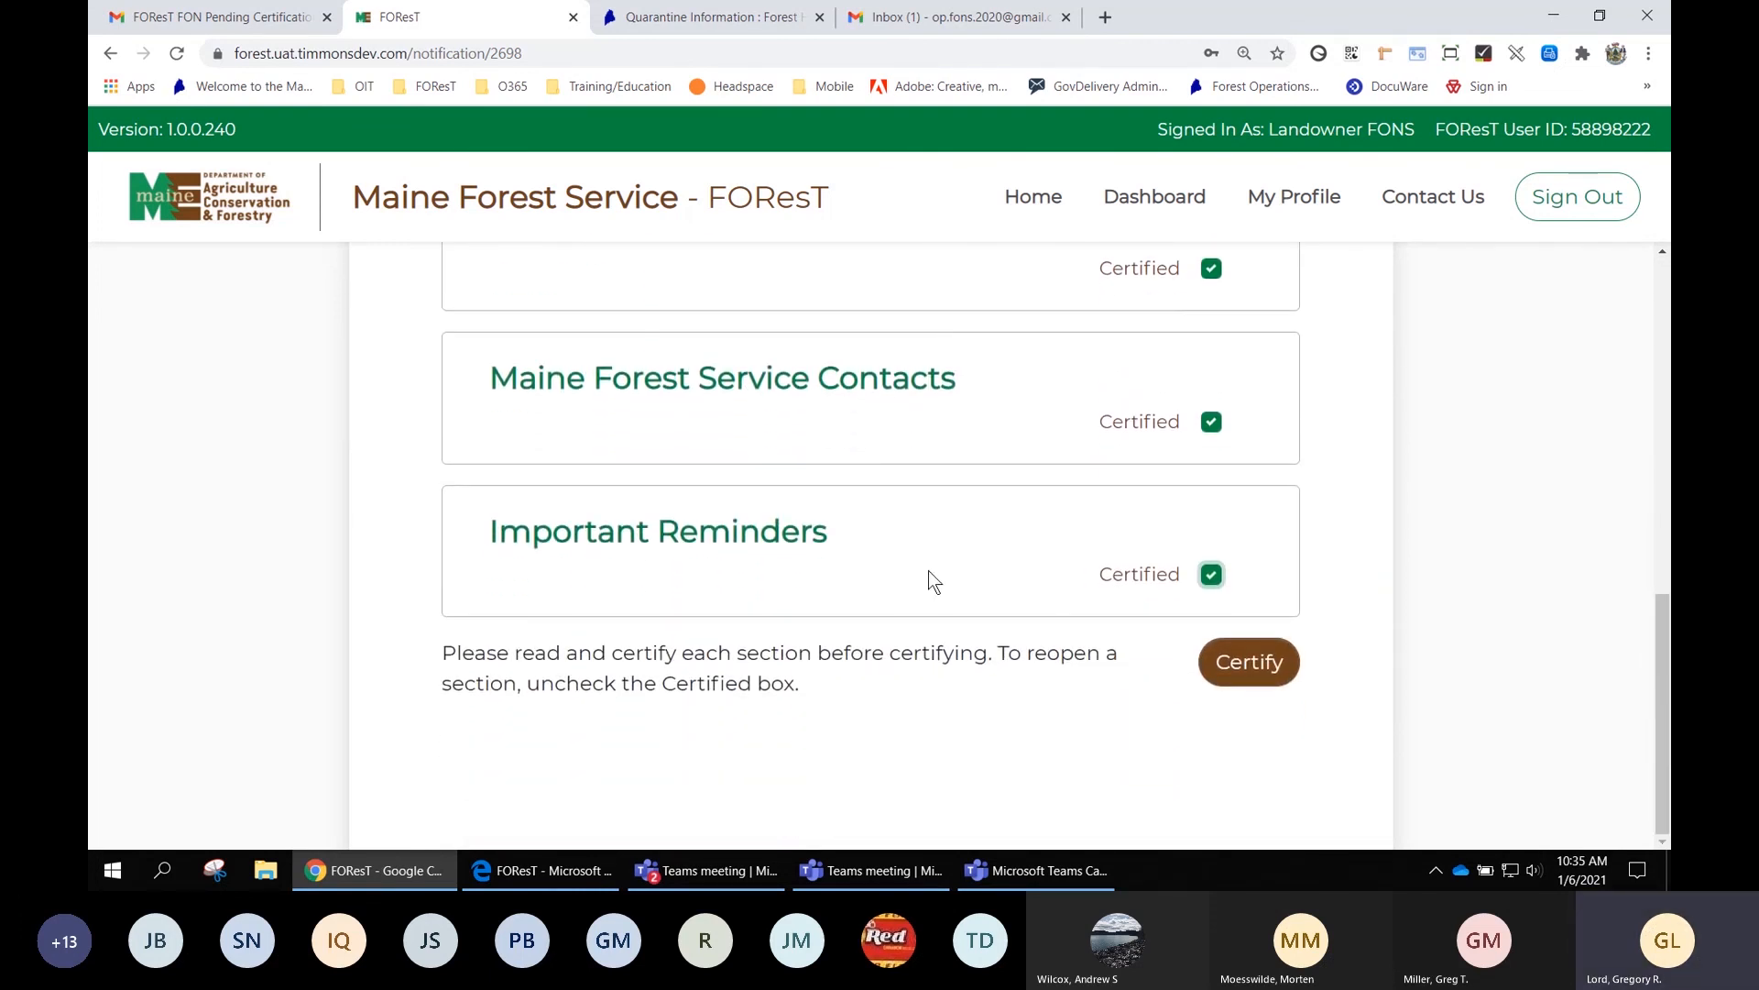
# Certify the FON as the landowner, accepting the acknowledgement statements in the Acknowledge and Certify dialog
pyautogui.click(1250, 664)
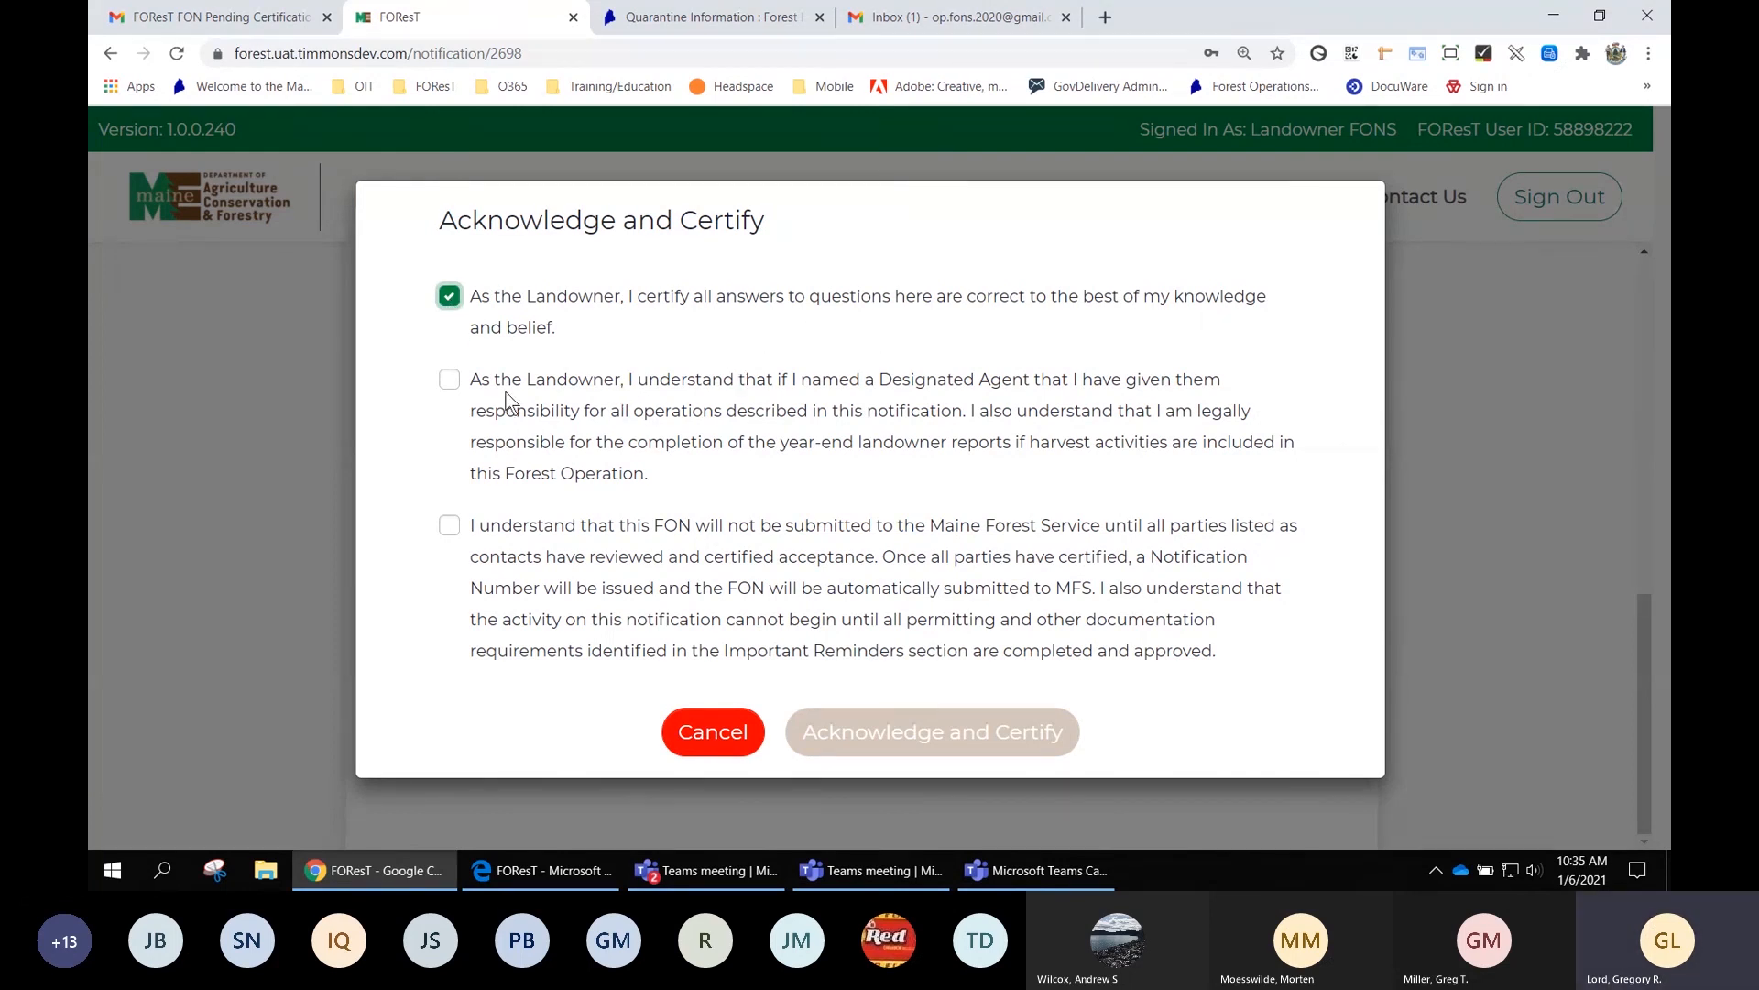
pyautogui.click(450, 380)
pyautogui.click(450, 526)
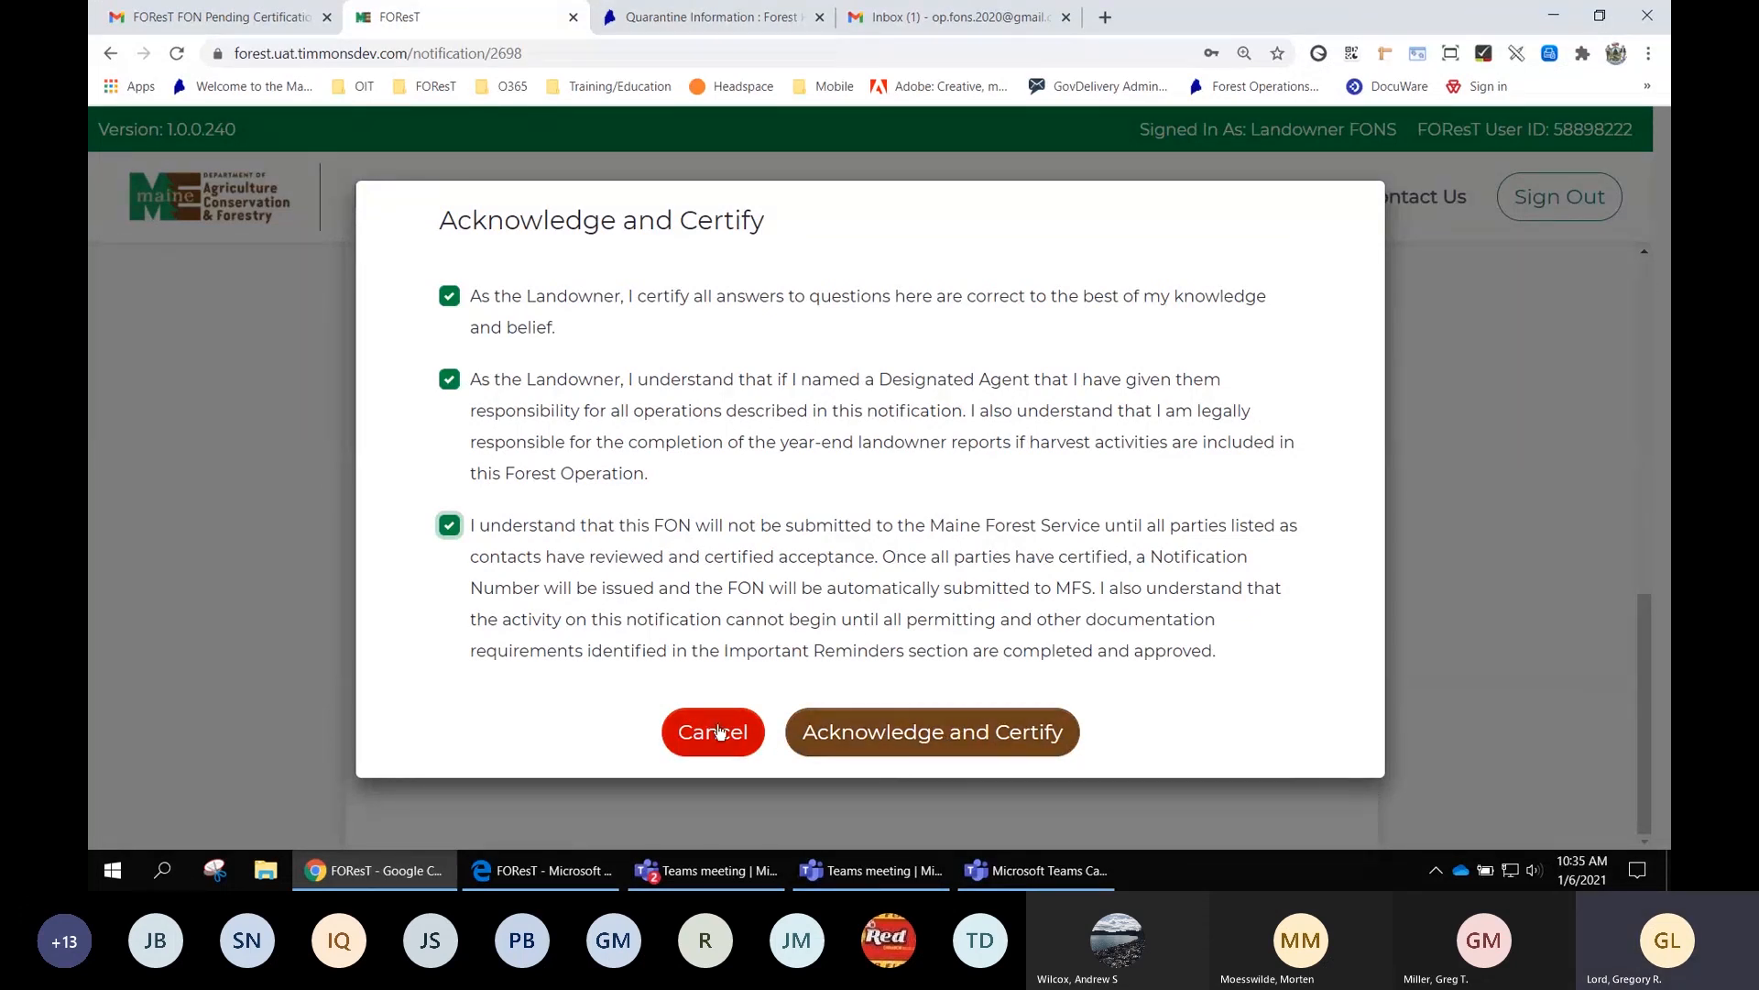
pyautogui.click(930, 738)
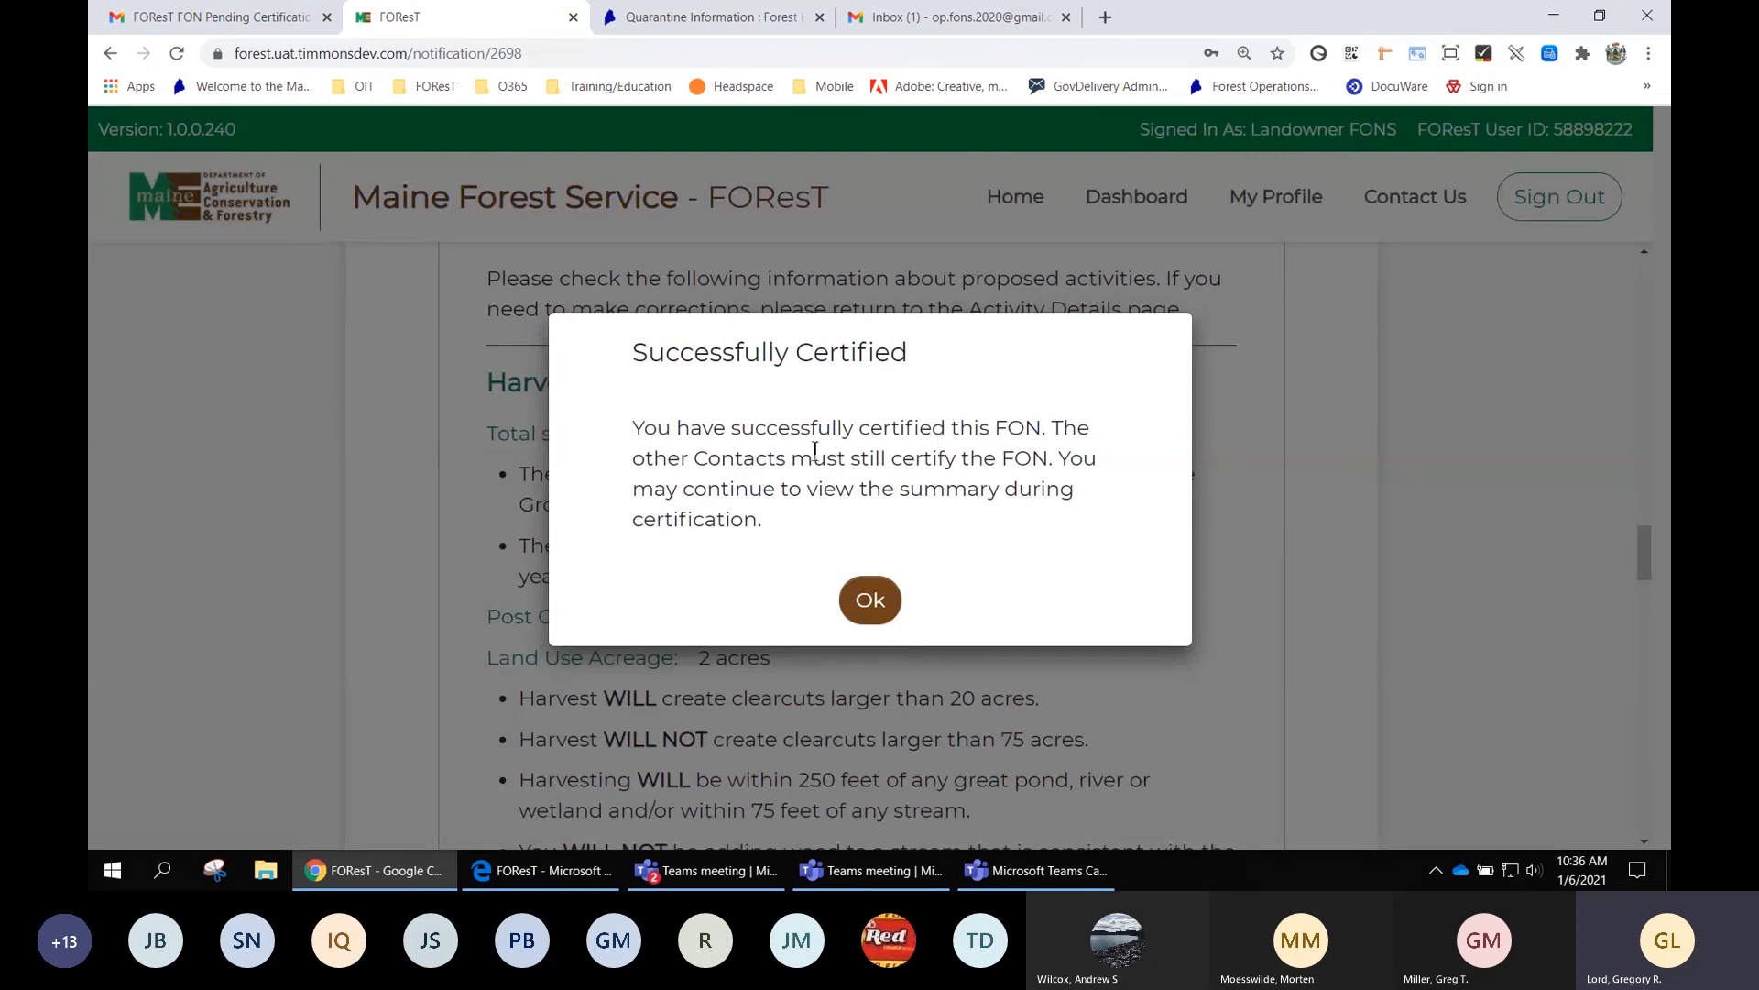
pyautogui.click(872, 602)
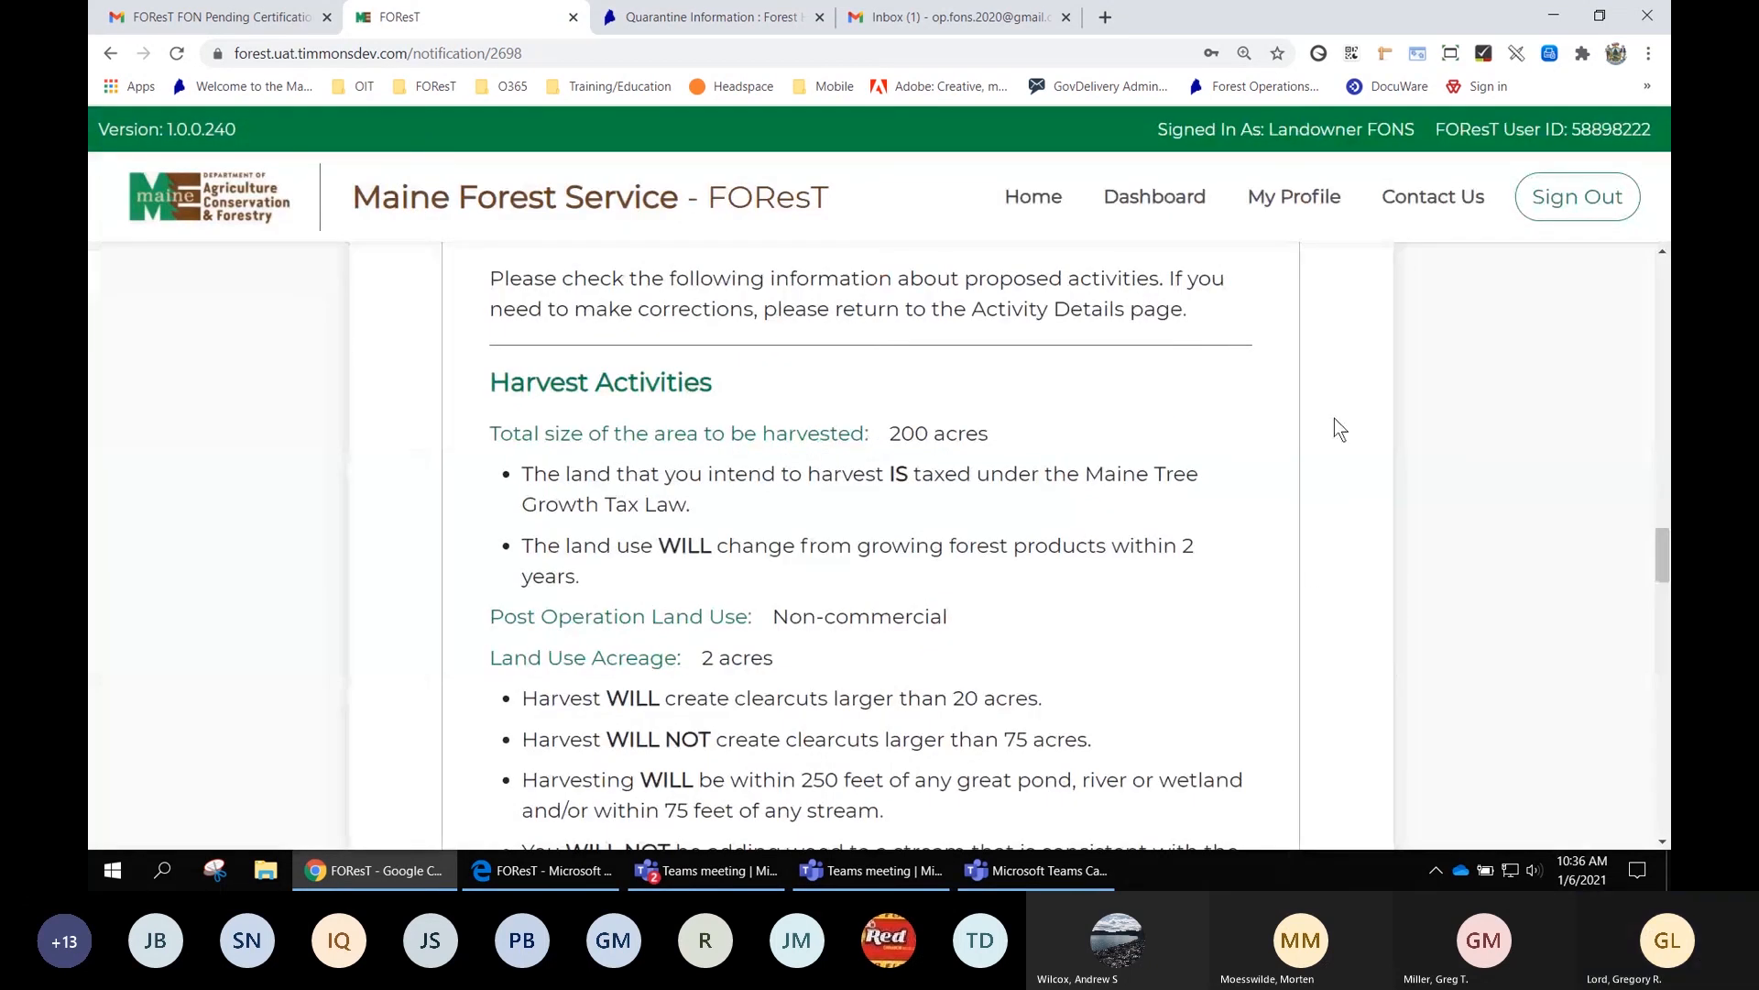
# Confirm the landowner's certification is listed, sign out of FOResT, and close its tab
pyautogui.scroll(2, 1334, 418)
pyautogui.scroll(6, 1334, 418)
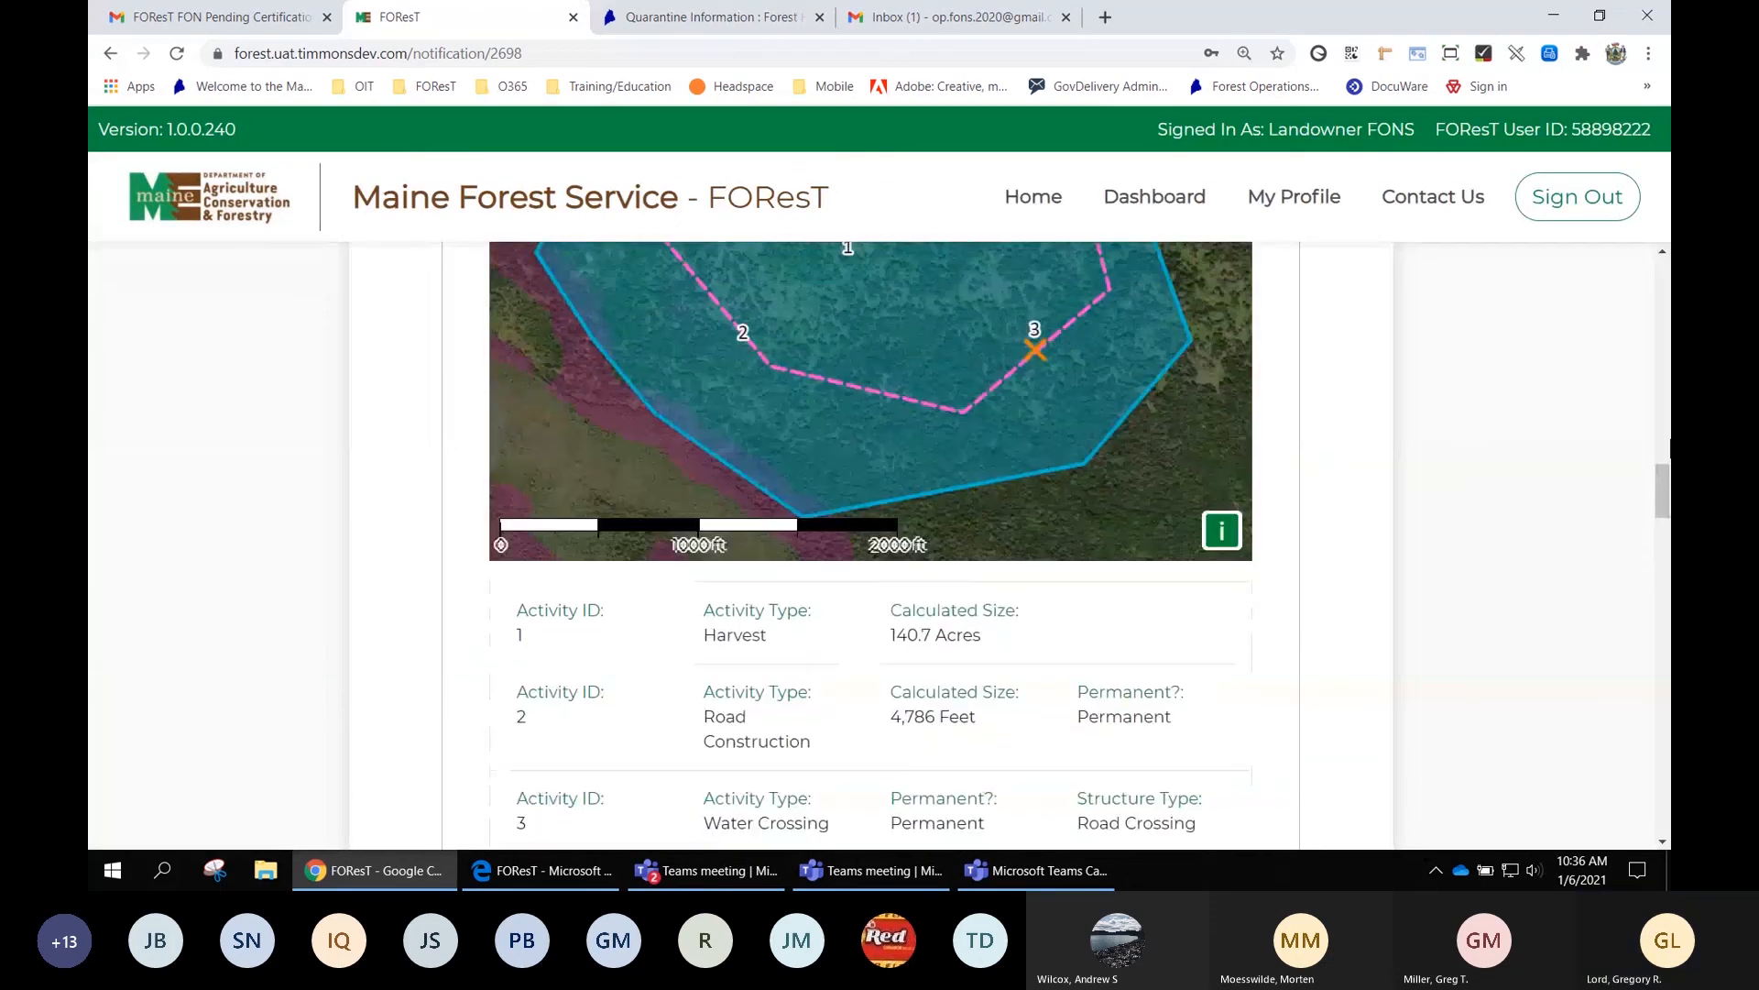
pyautogui.moveTo(1666, 503); pyautogui.dragTo(1666, 298)
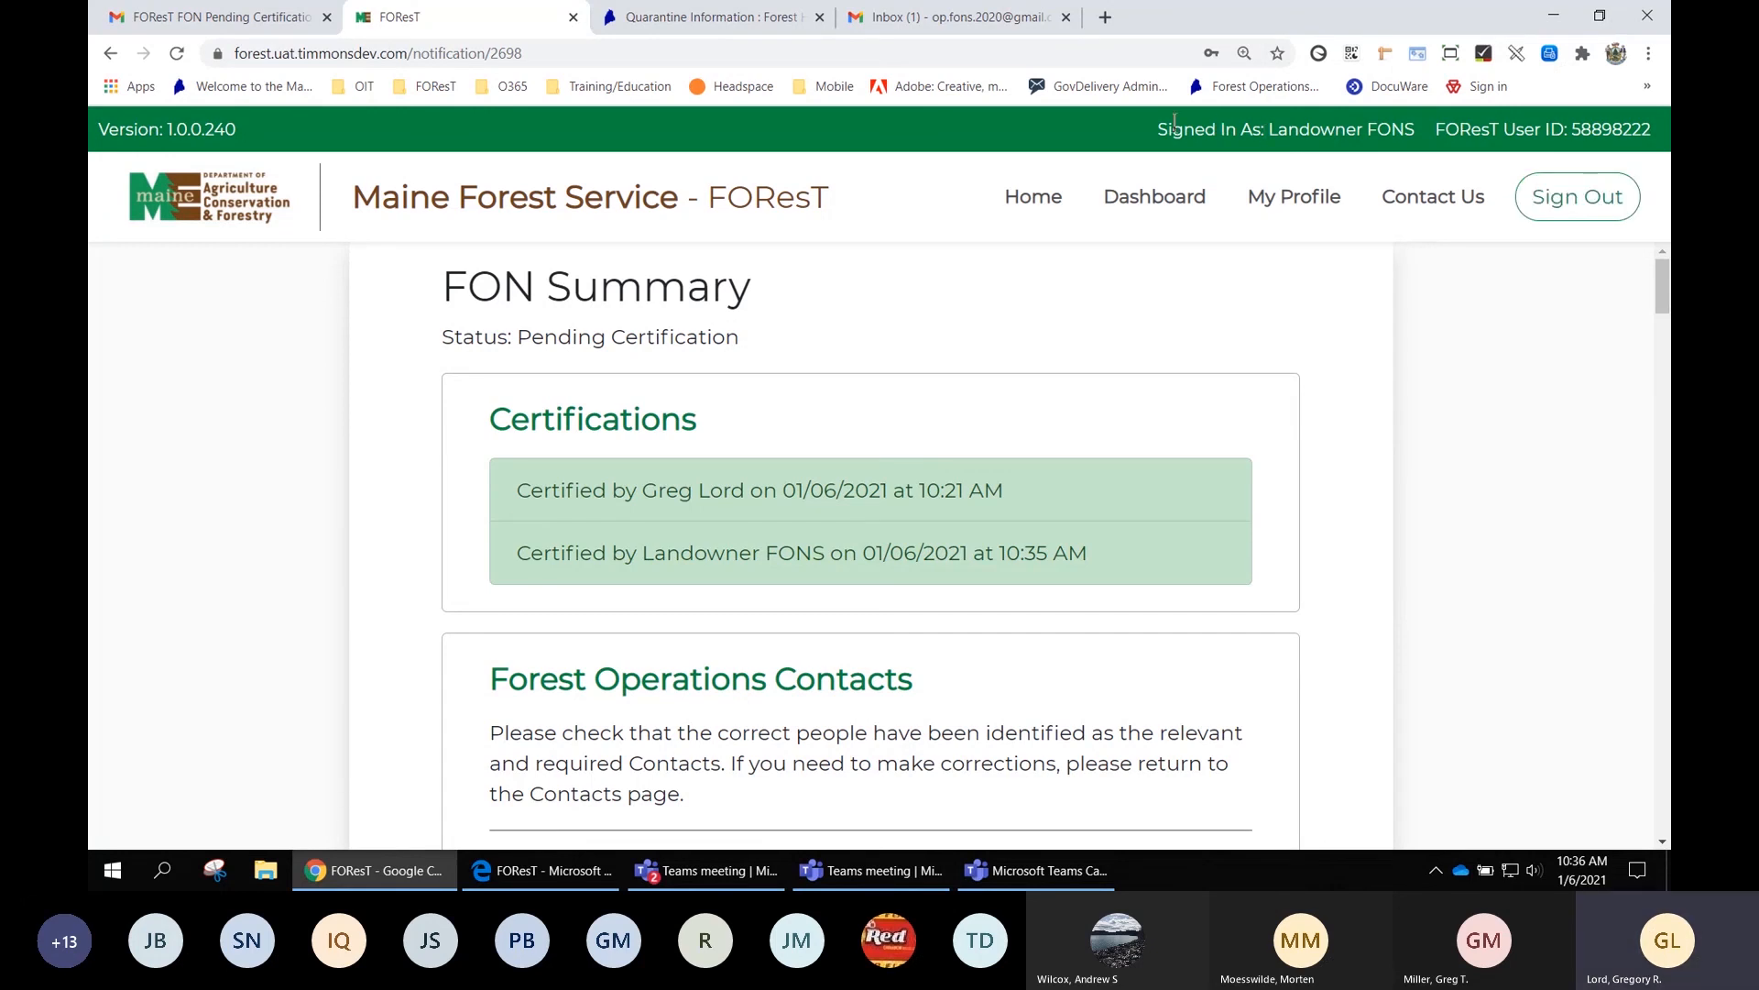
pyautogui.moveTo(1158, 130); pyautogui.dragTo(1604, 139)
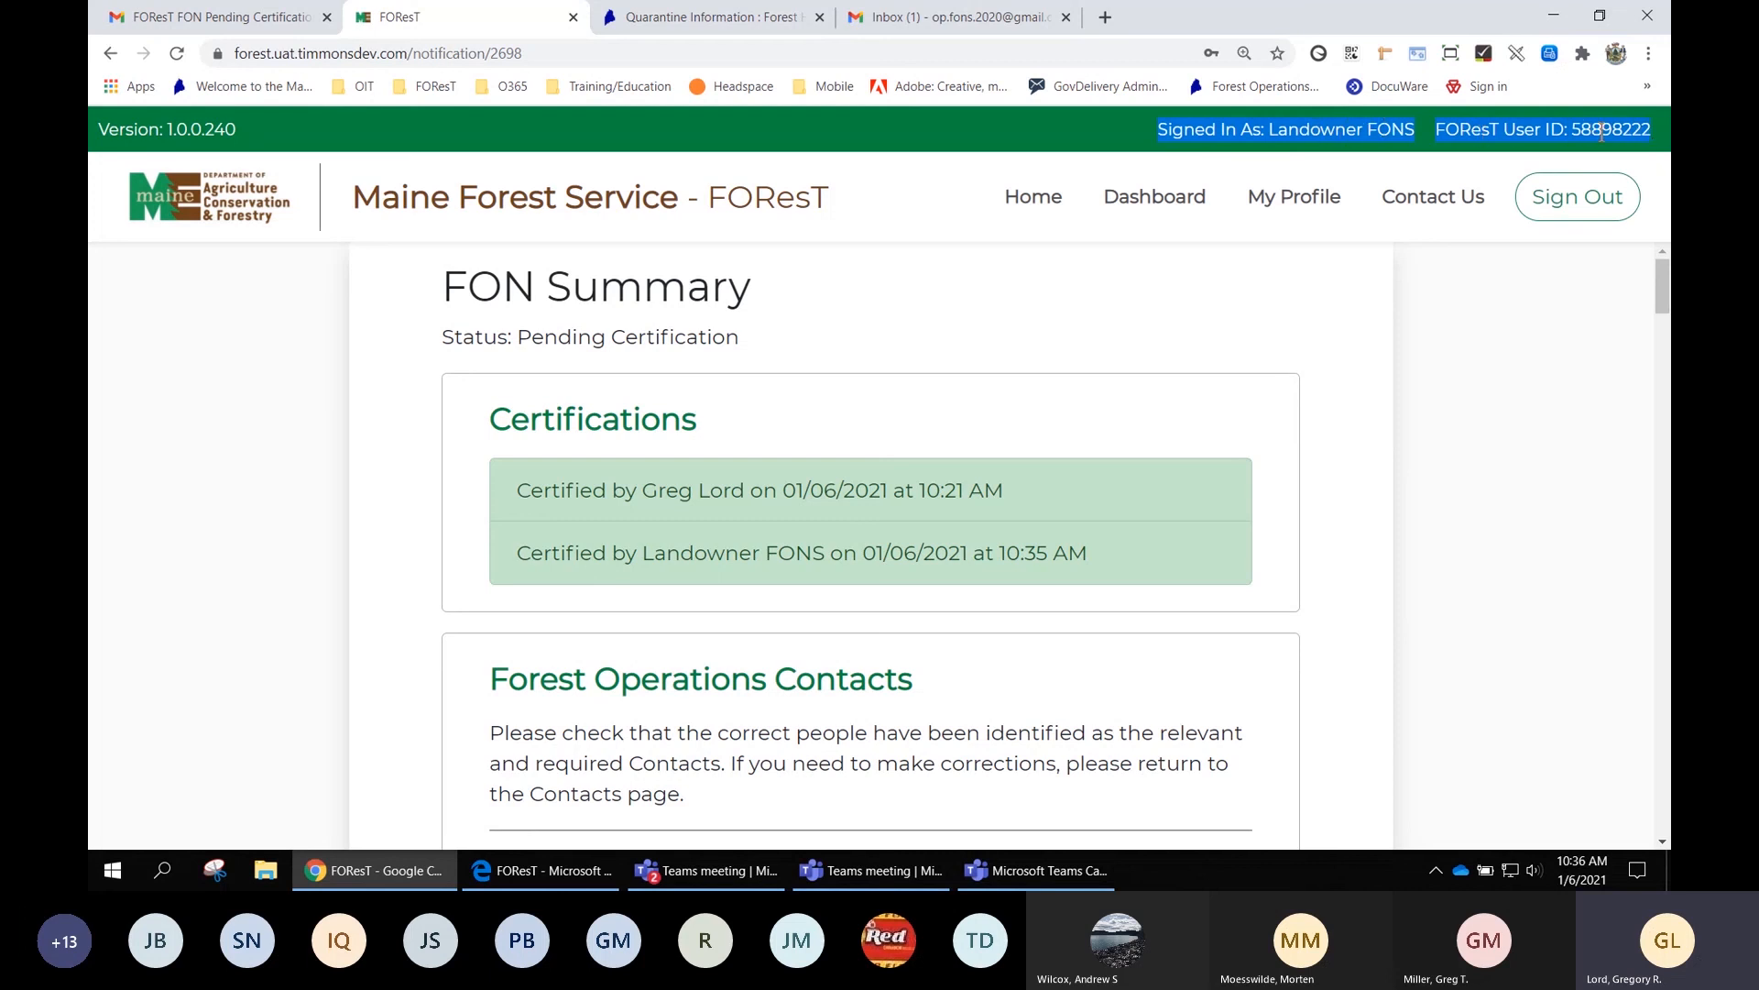
pyautogui.click(1599, 208)
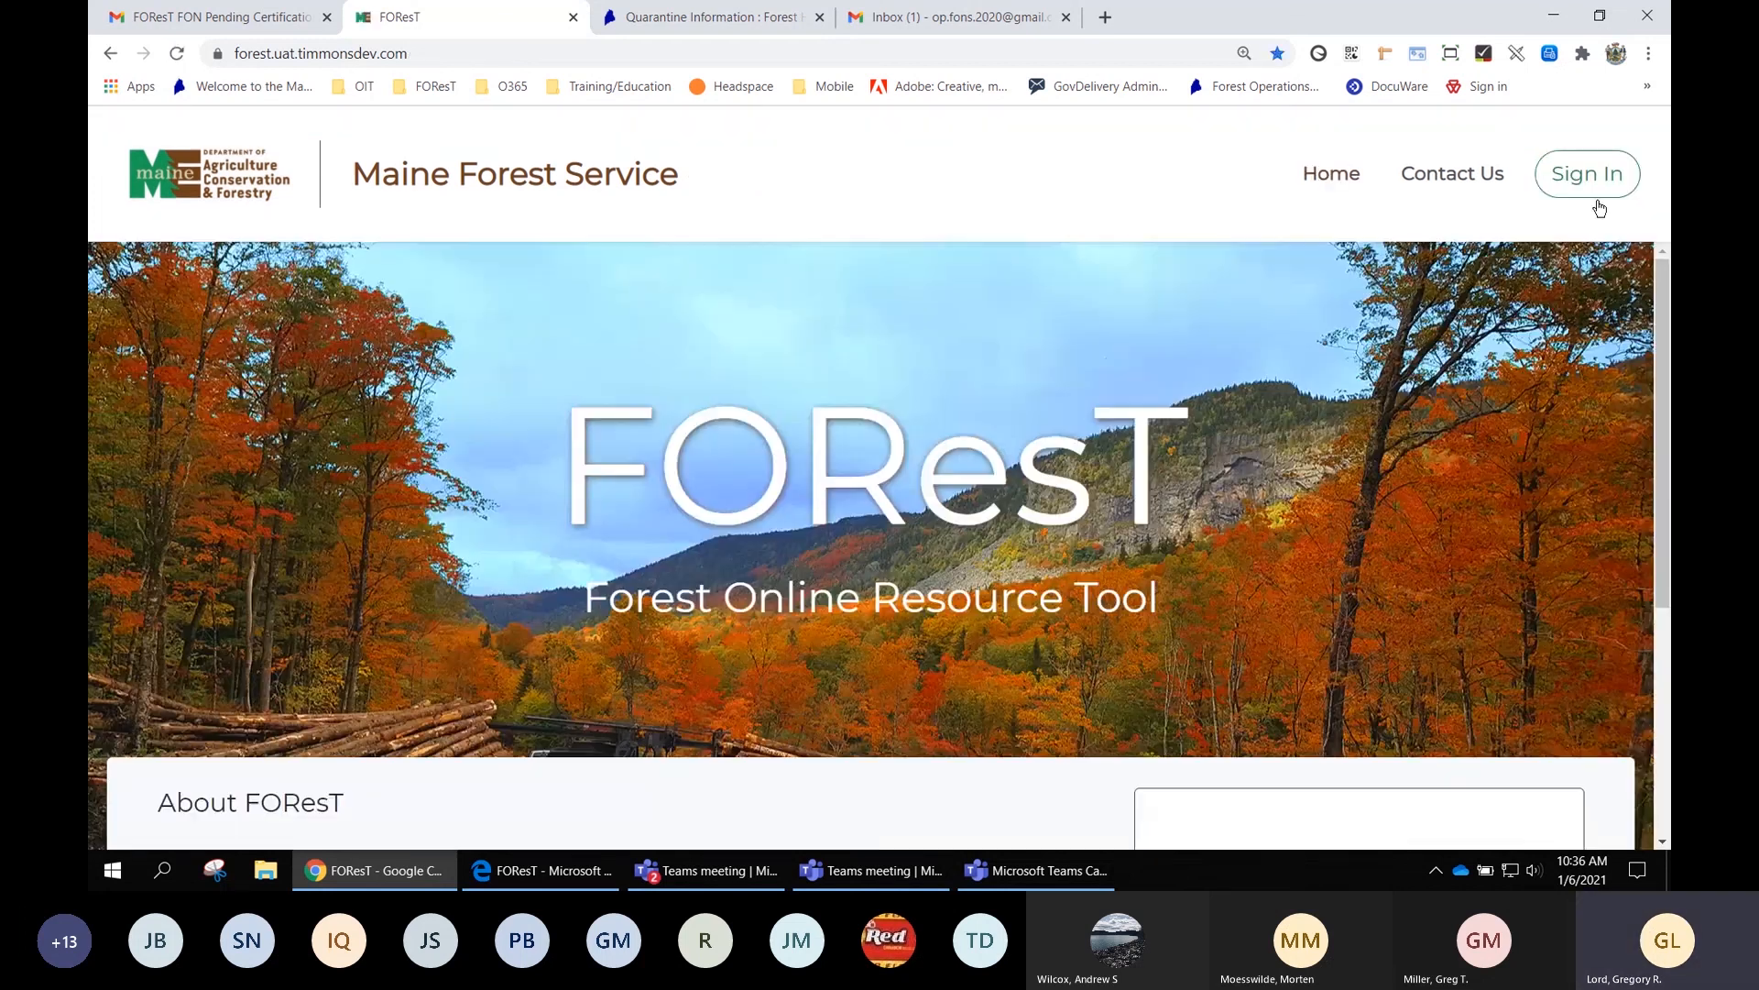
pyautogui.click(573, 17)
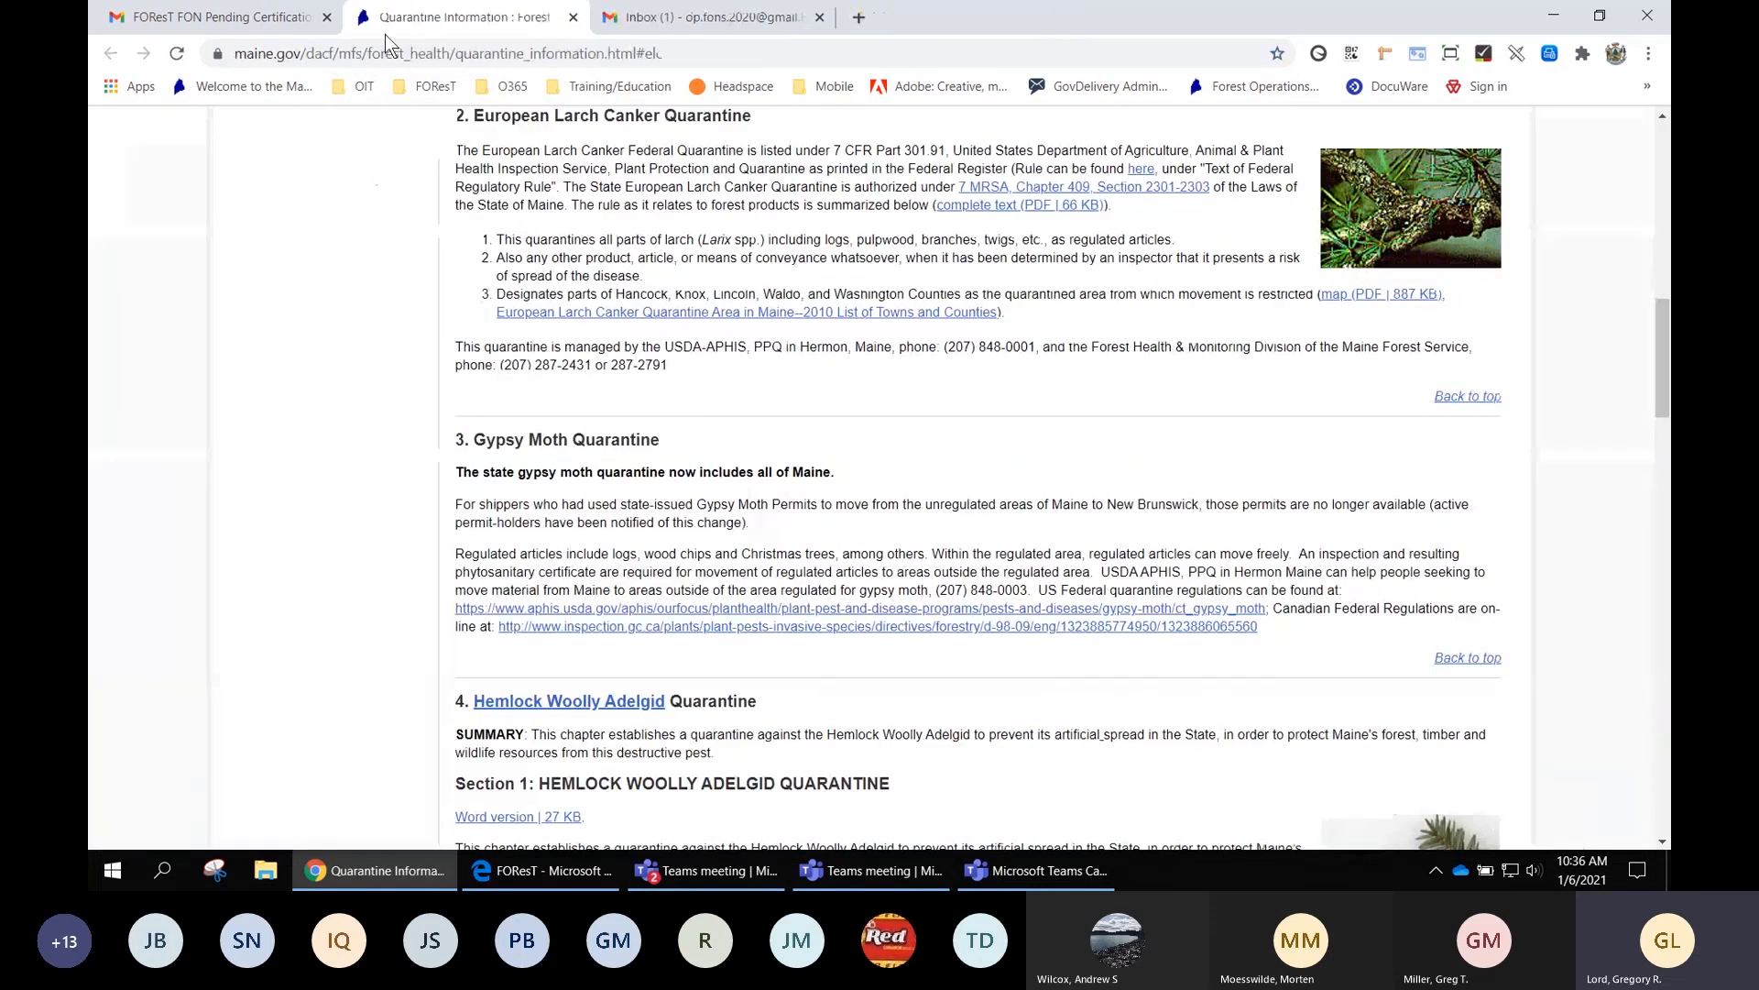
# Close the Quarantine page, review the Harvester/Operator's FON Pending Certification email, and follow its Approve/Decline link
pyautogui.click(574, 17)
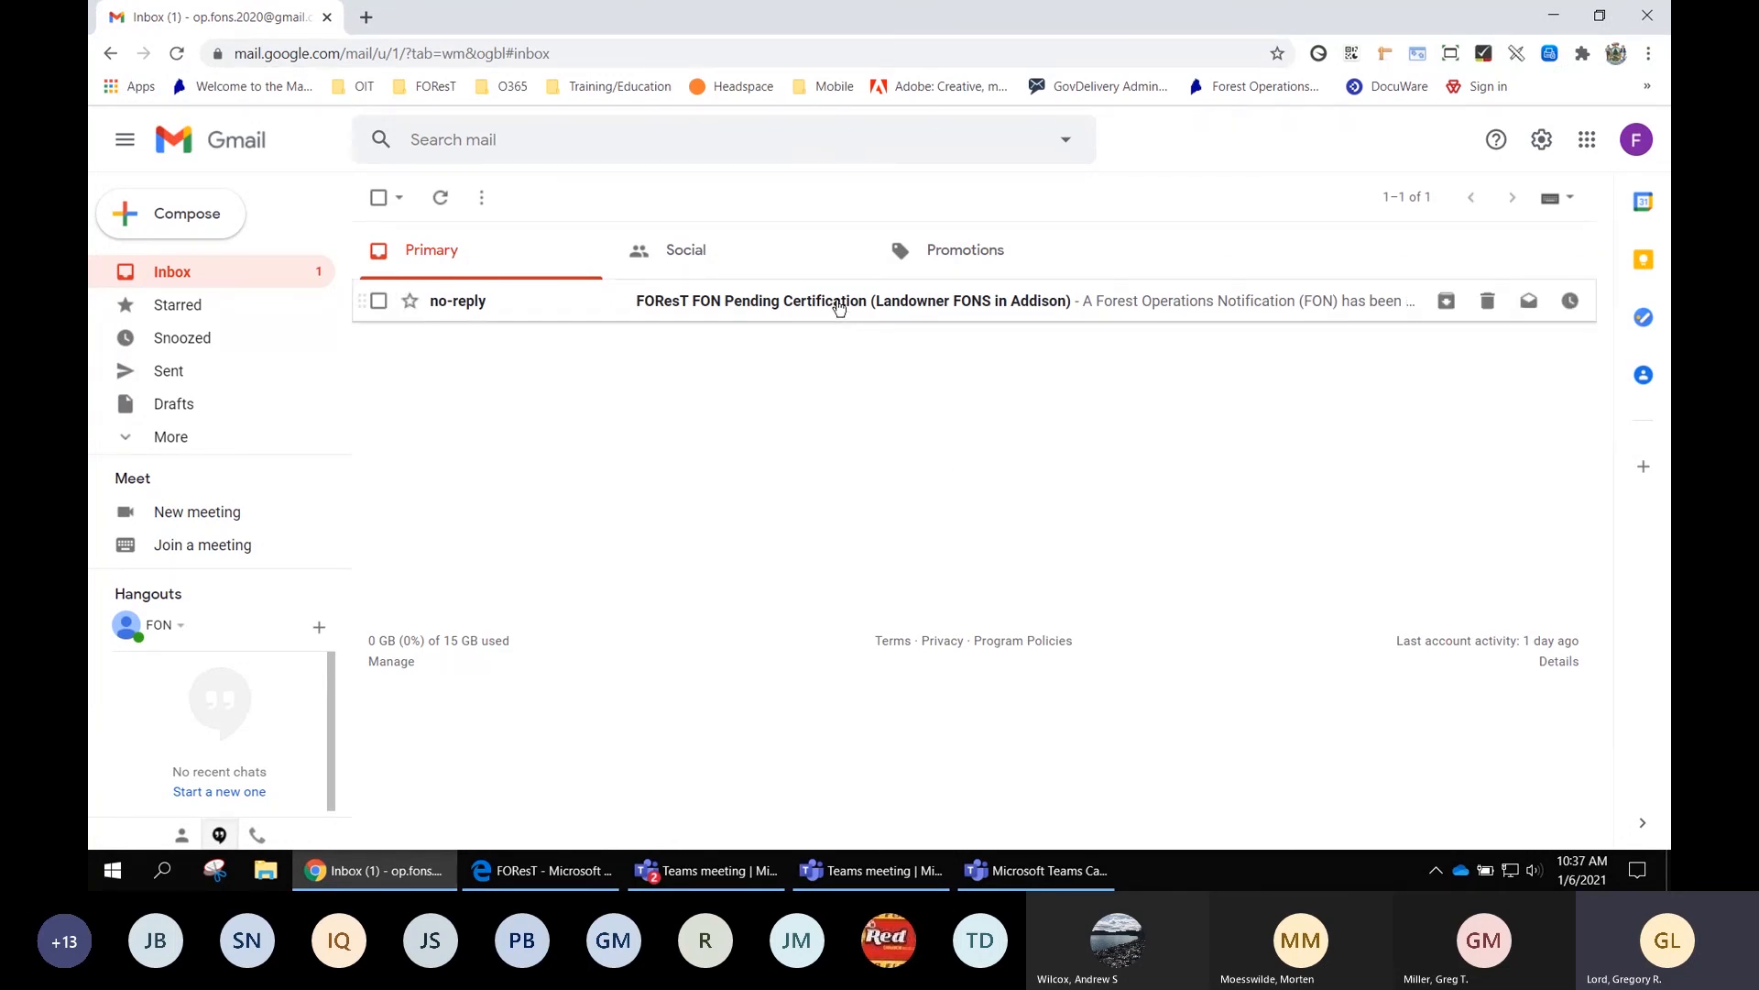
pyautogui.click(786, 309)
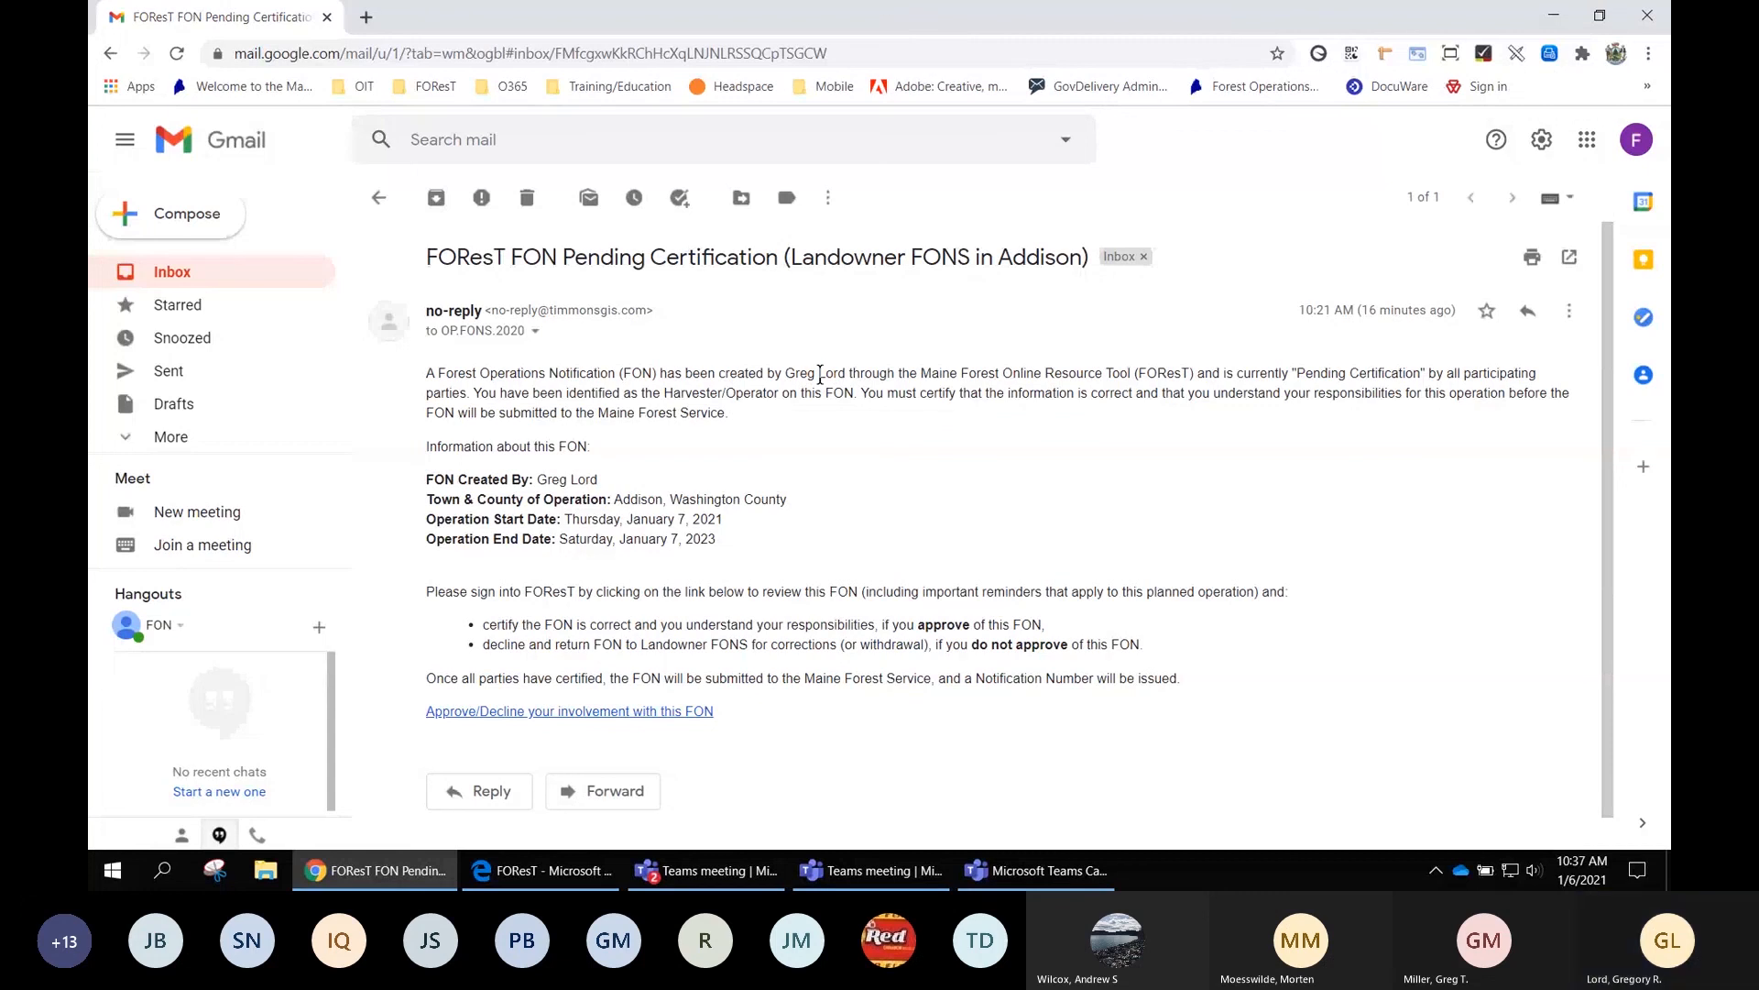
pyautogui.moveTo(663, 393); pyautogui.dragTo(781, 396)
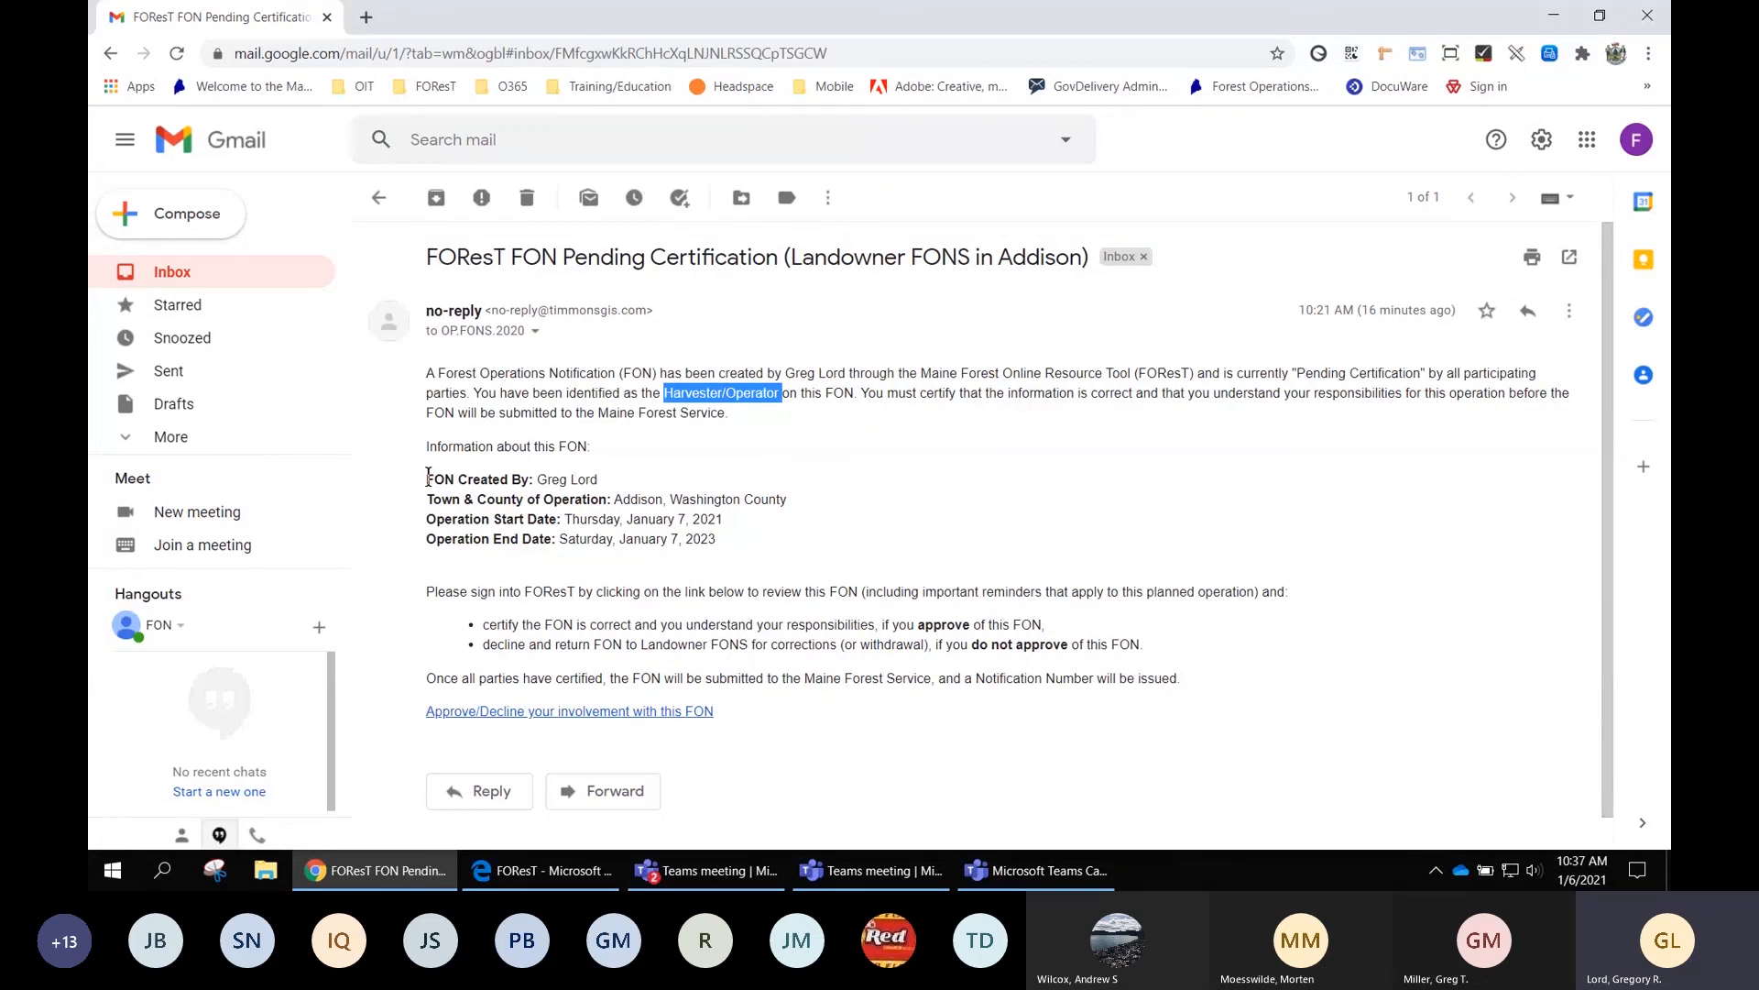
pyautogui.moveTo(427, 477); pyautogui.dragTo(740, 545)
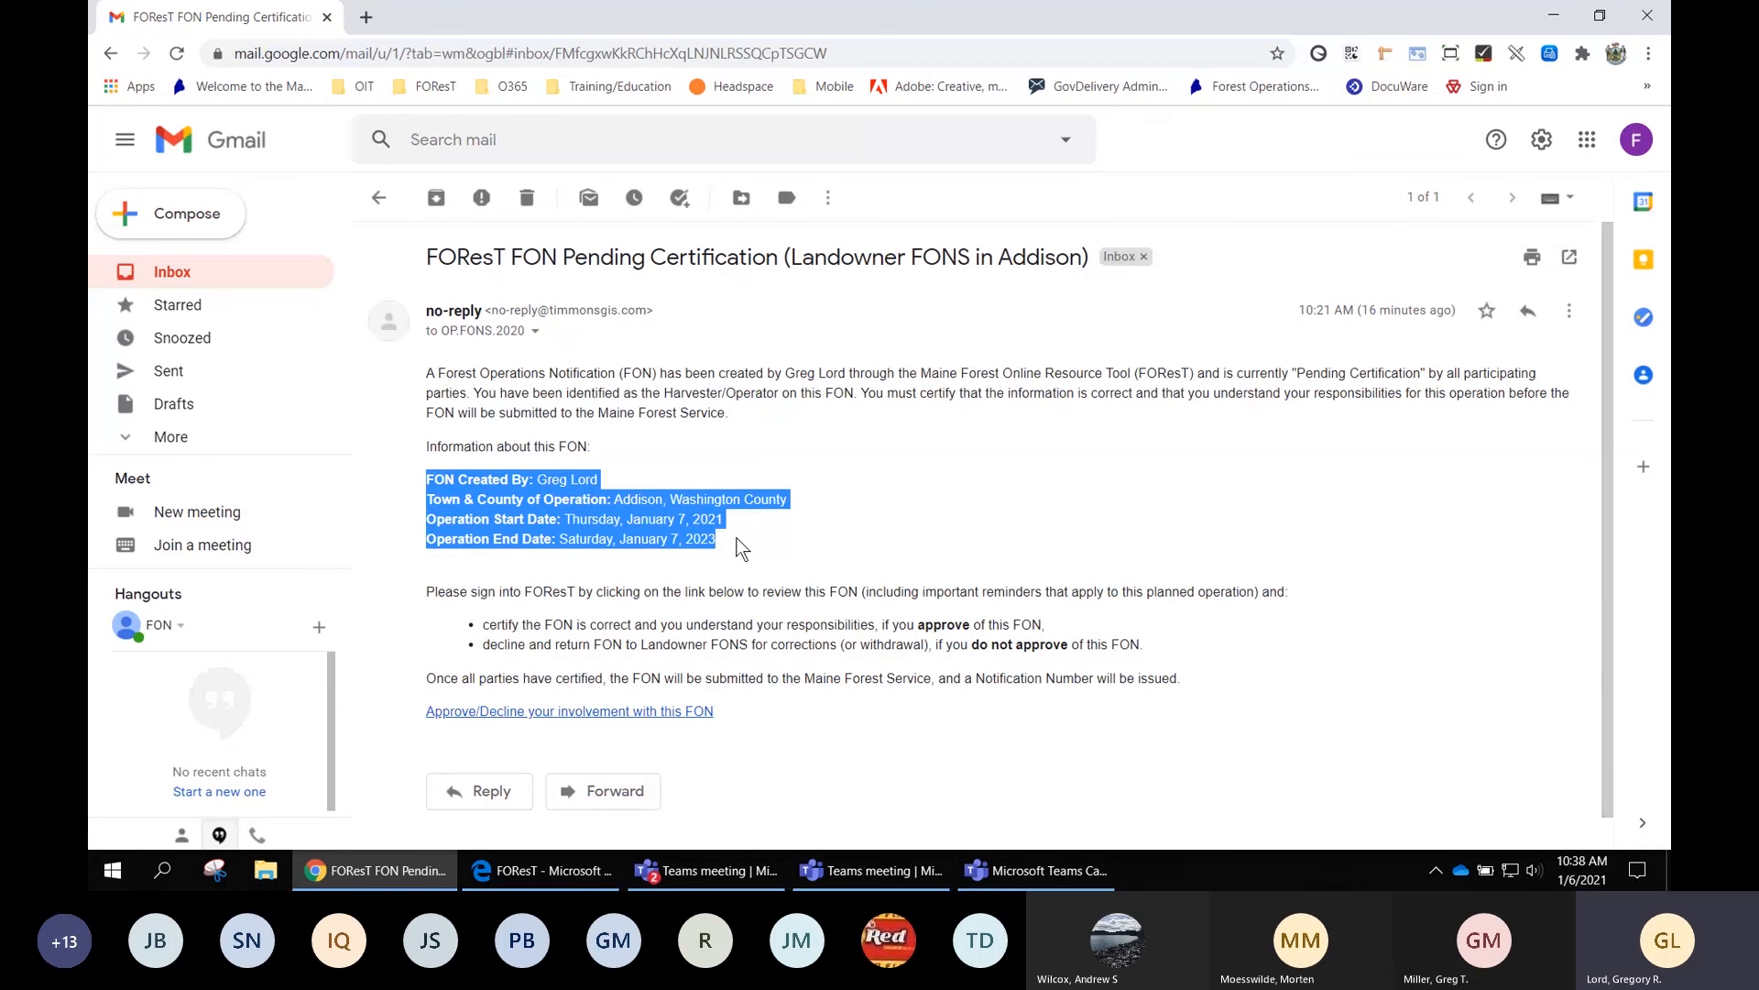
pyautogui.click(739, 545)
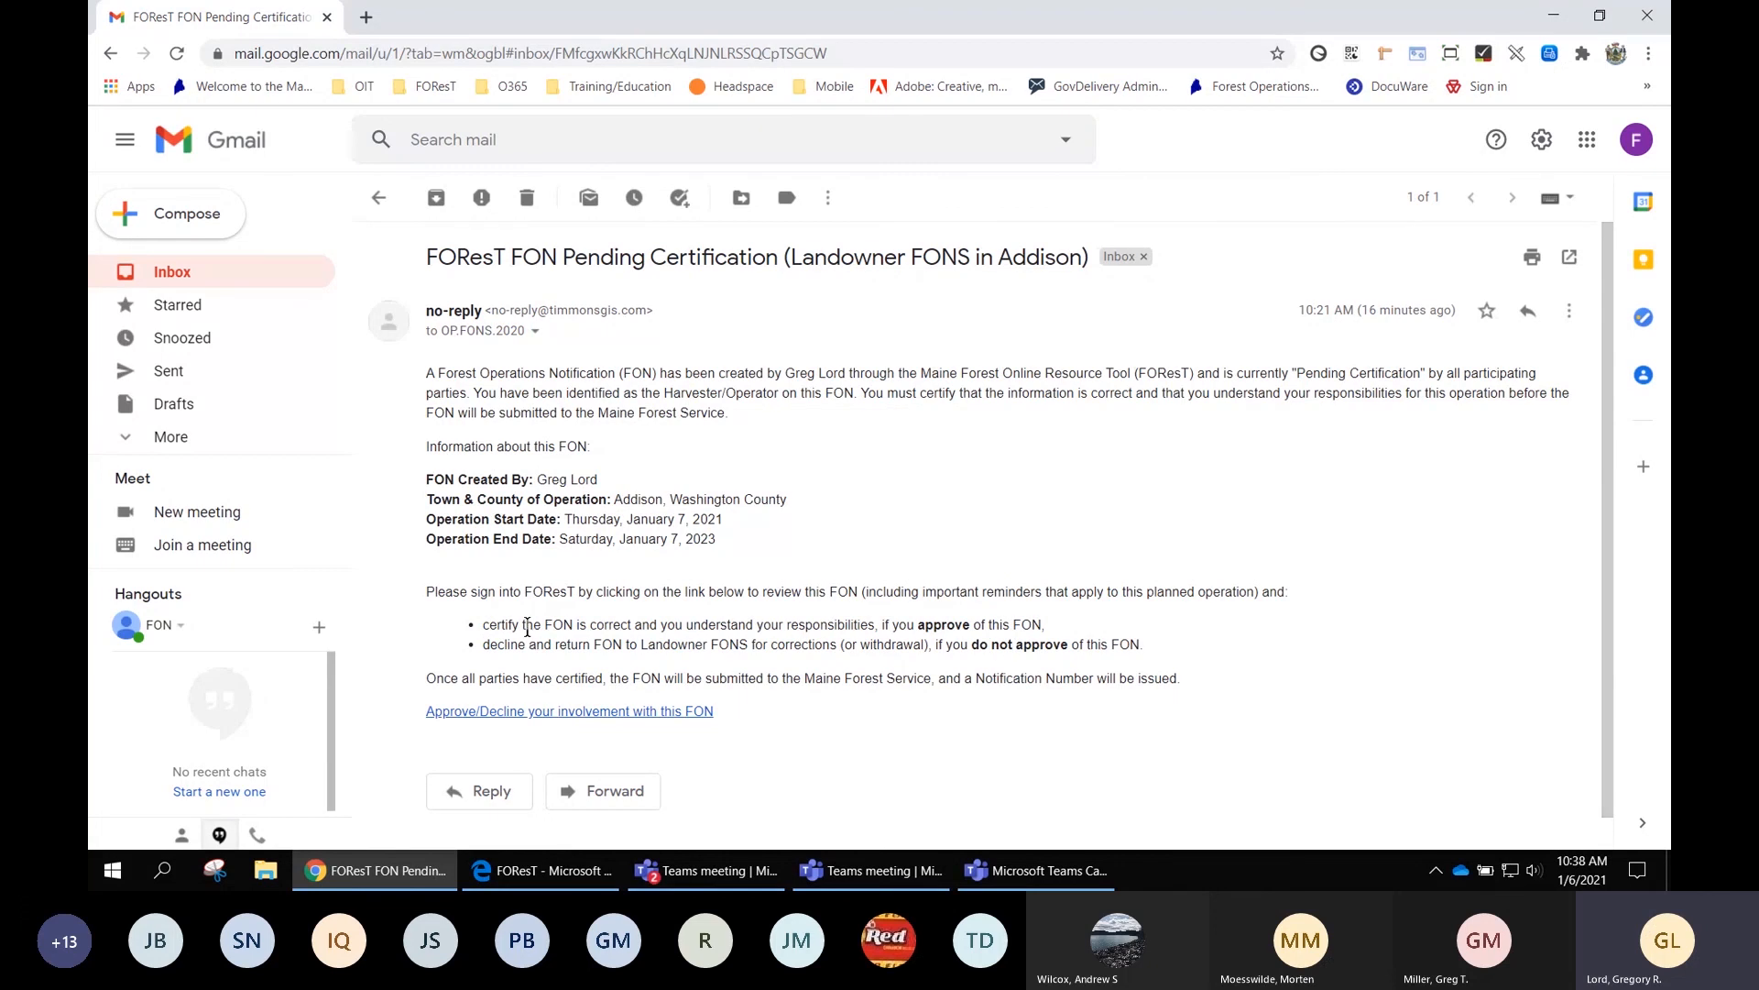
pyautogui.click(586, 713)
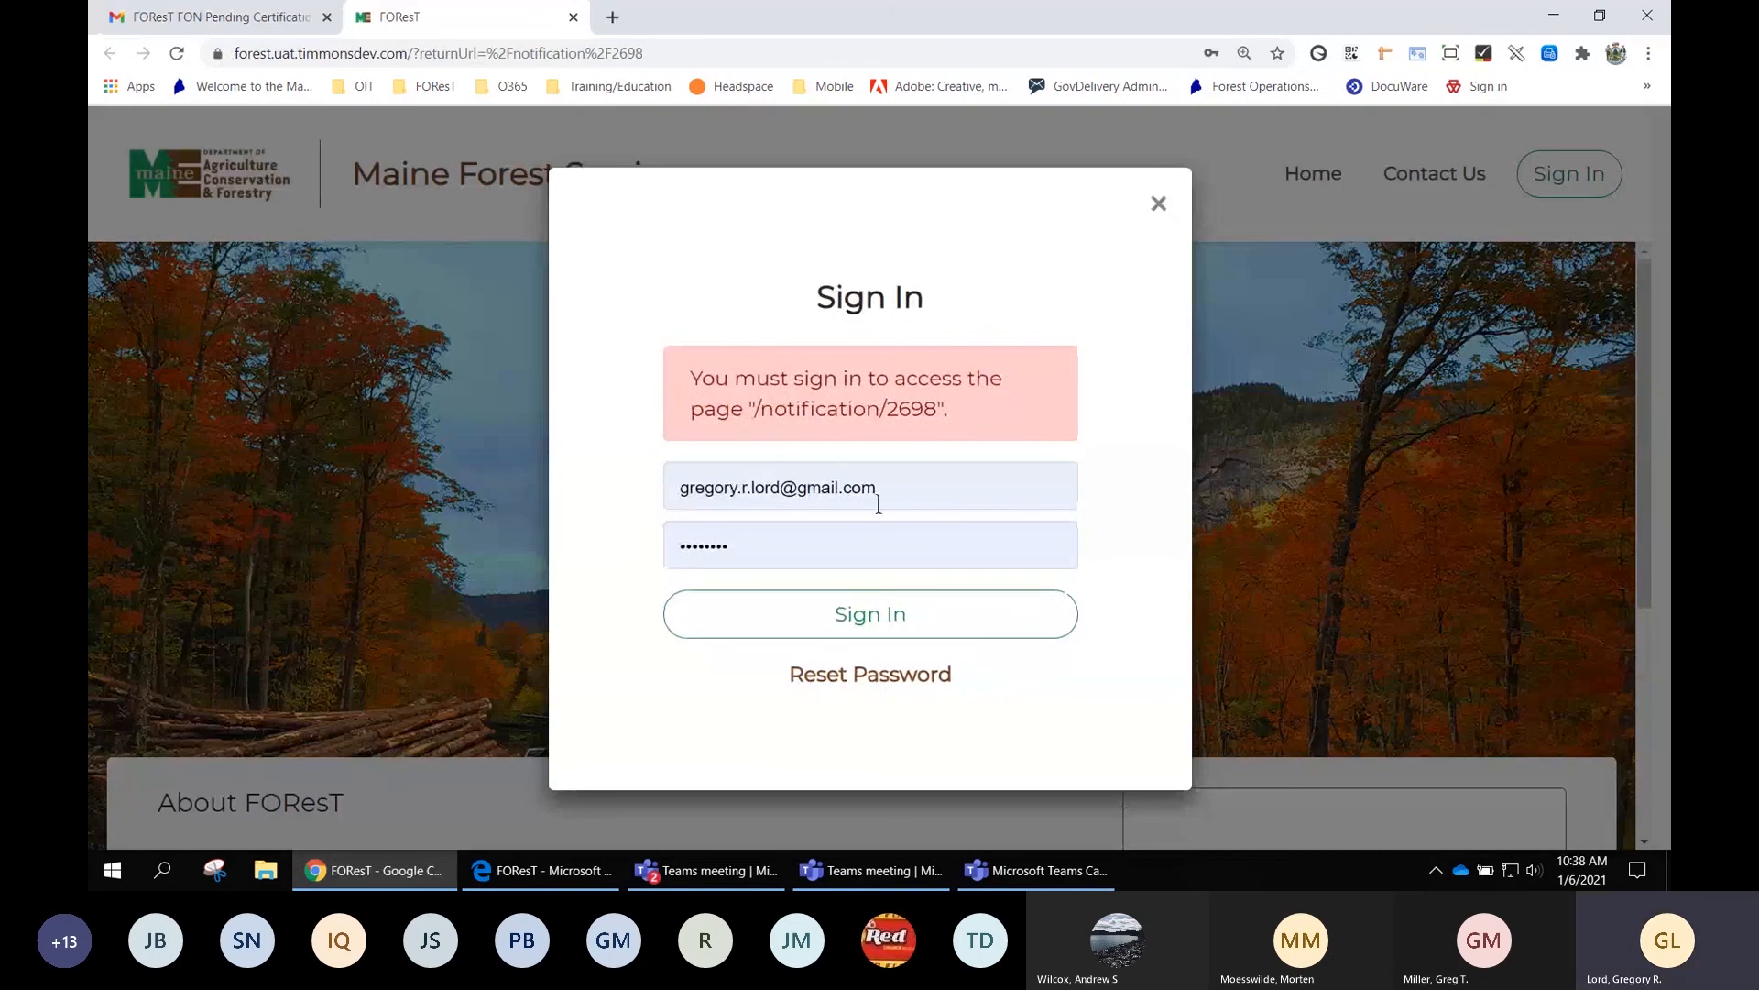
# Sign in to FOResT with the operator's saved email and password
pyautogui.click(878, 504)
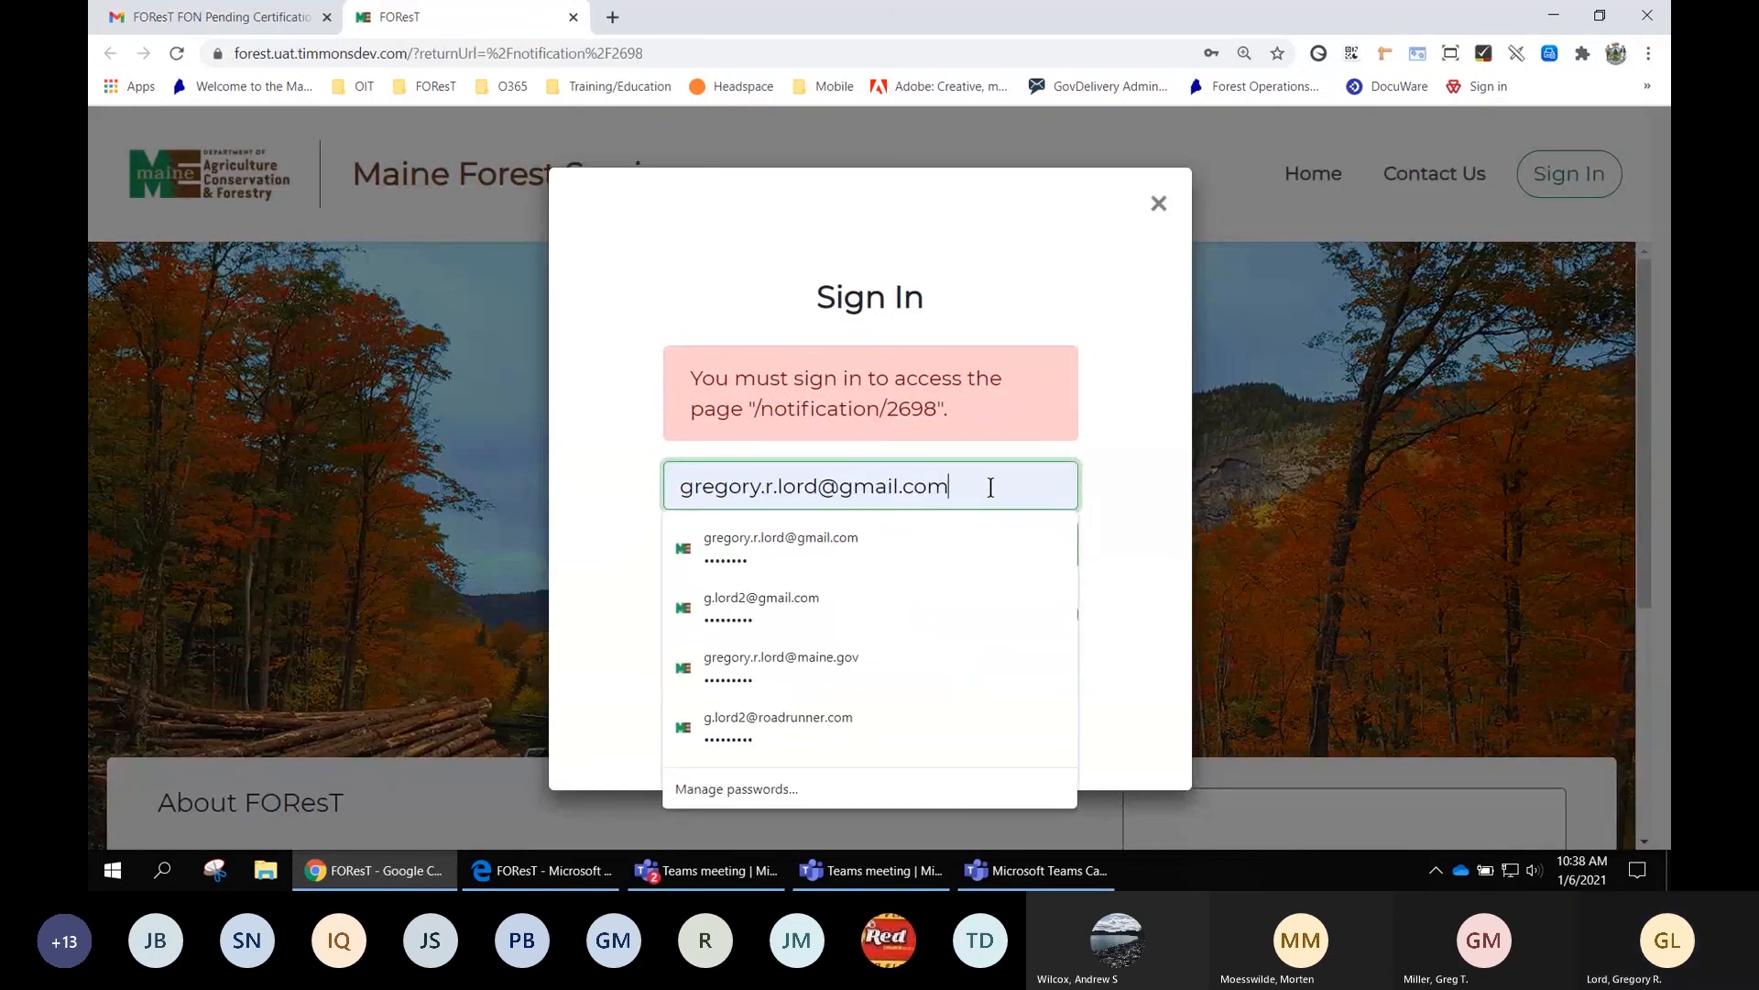
pyautogui.moveTo(993, 487); pyautogui.dragTo(621, 478)
pyautogui.press('BackSpace')
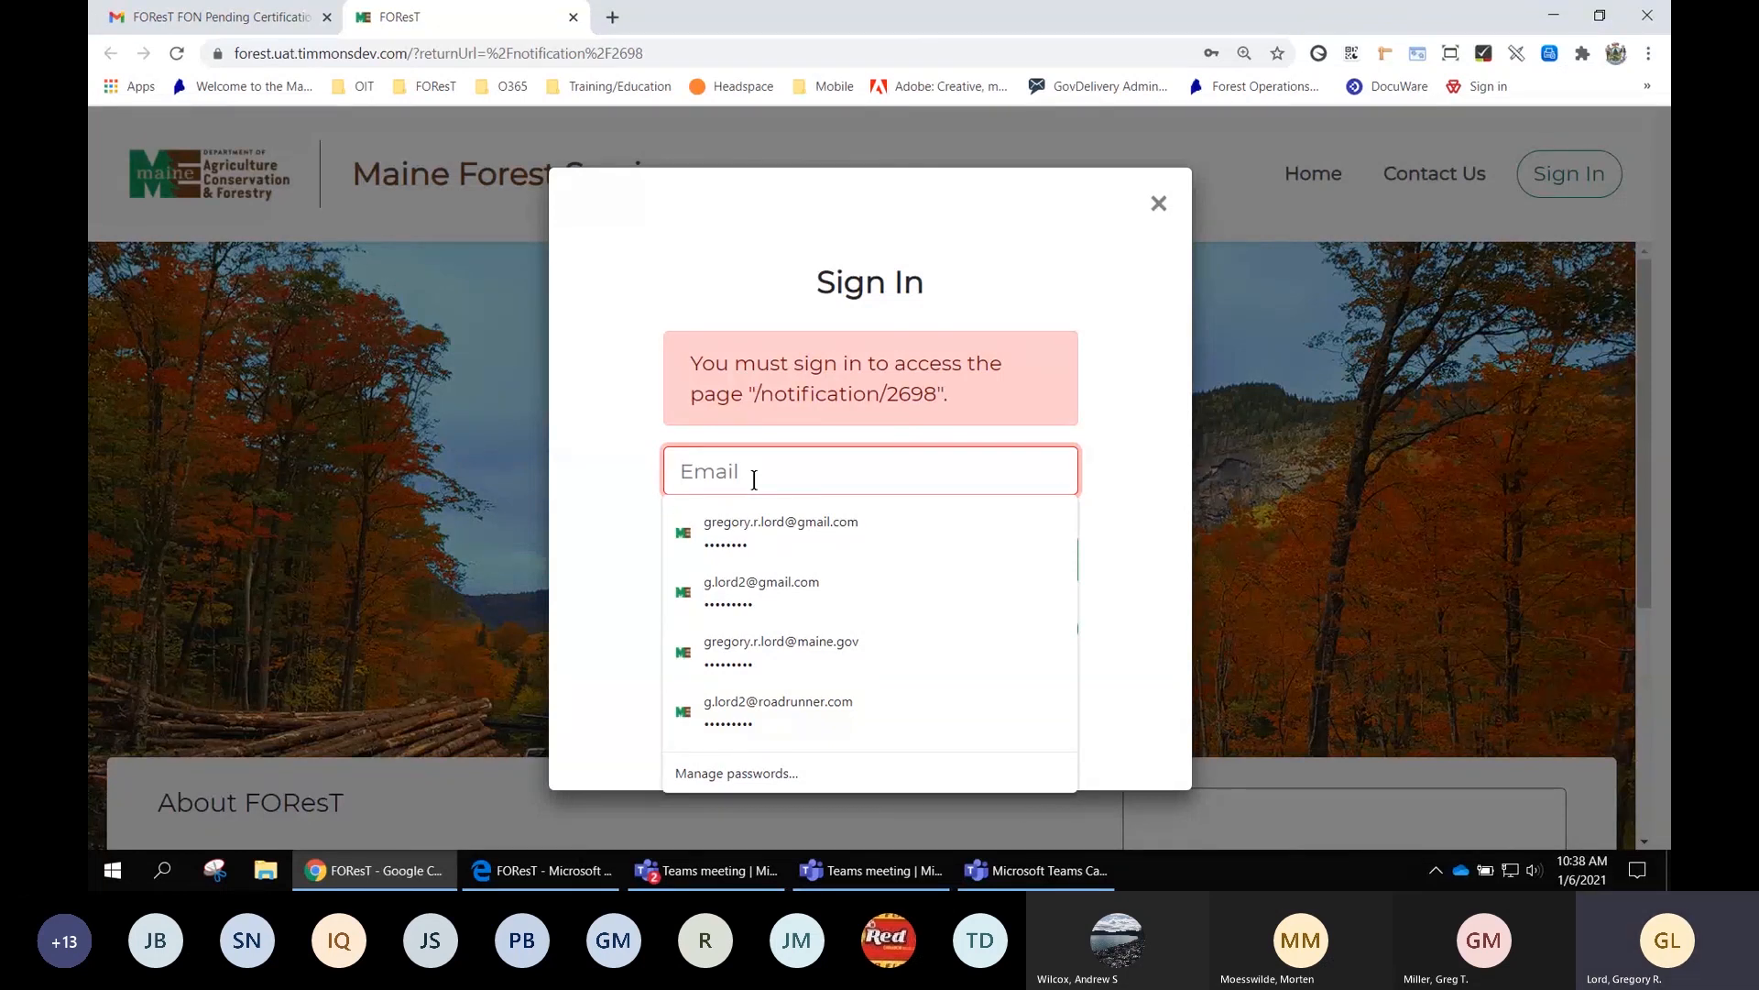
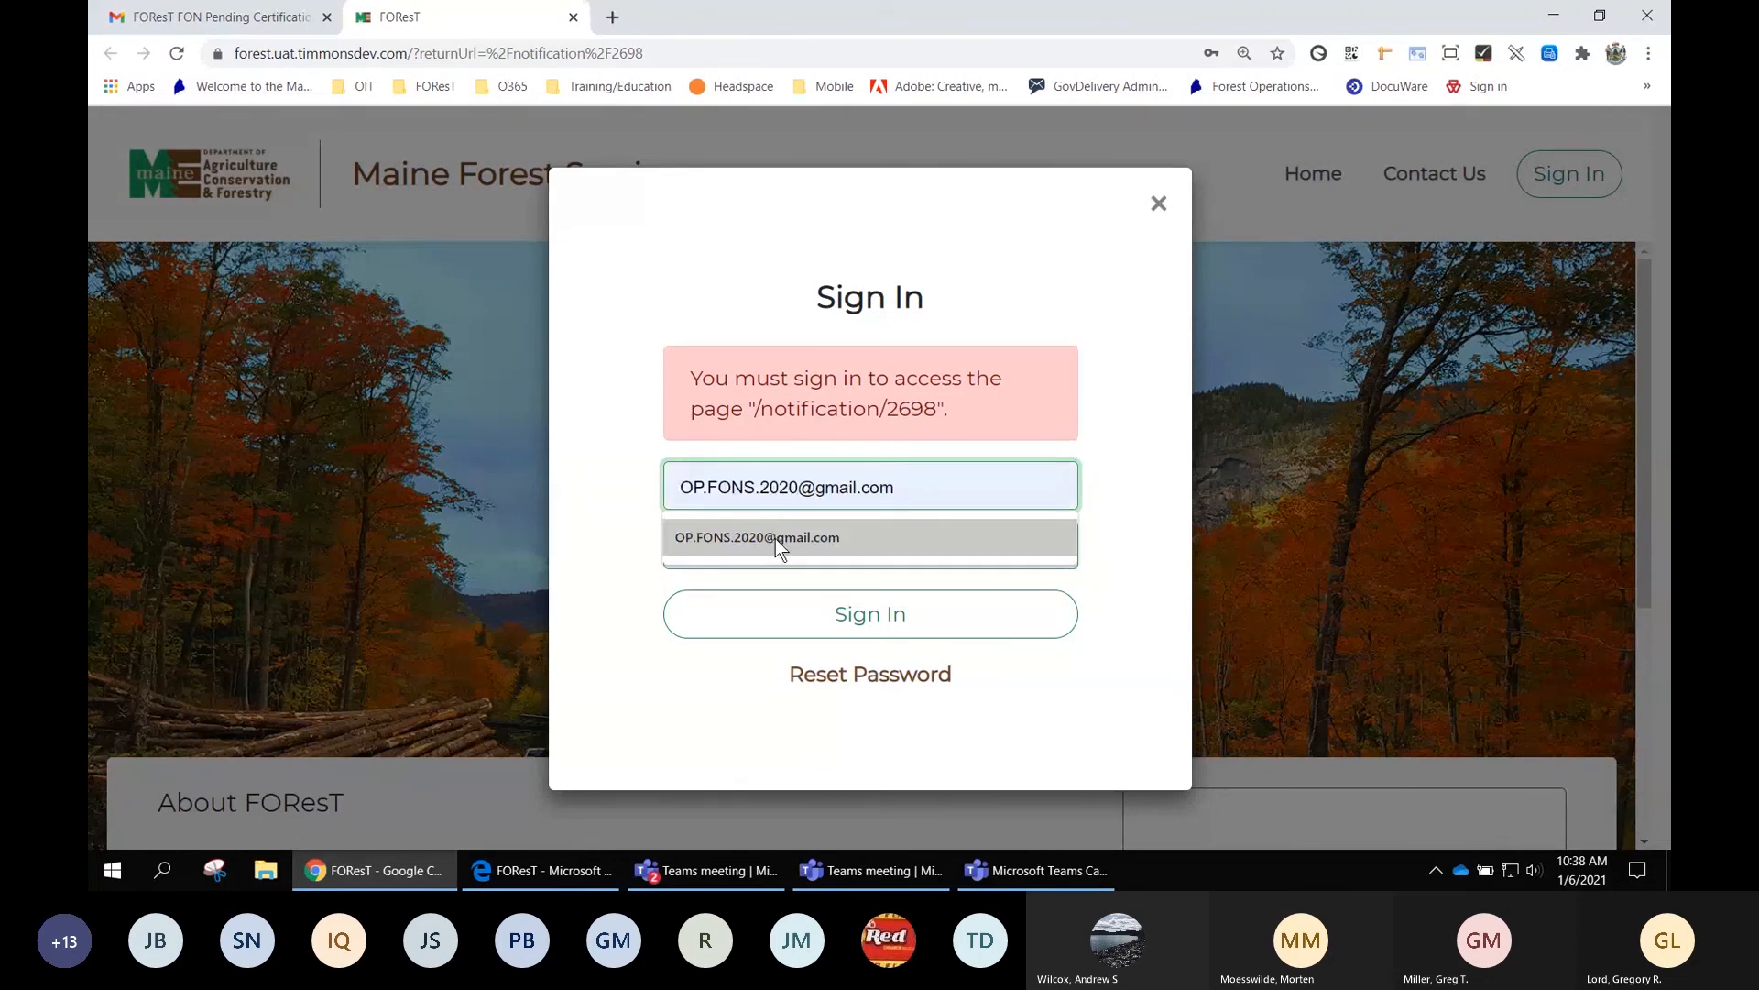
pyautogui.click(776, 537)
pyautogui.doubleClick(758, 546)
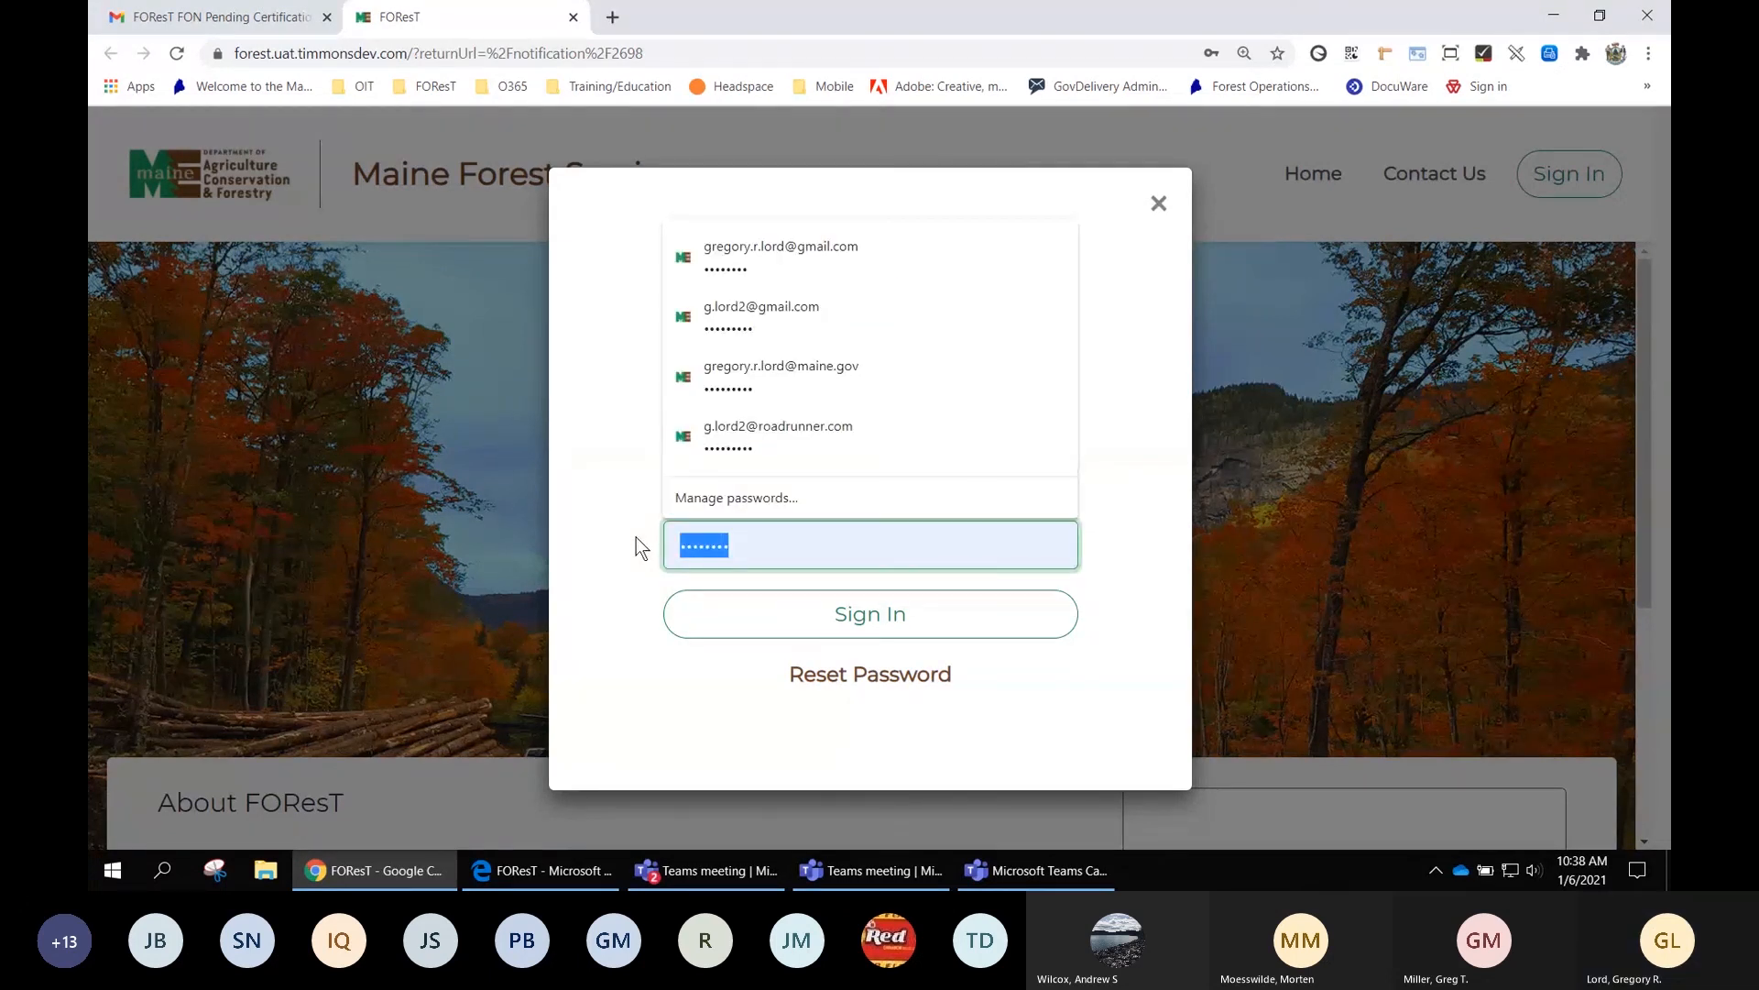
pyautogui.write('••')
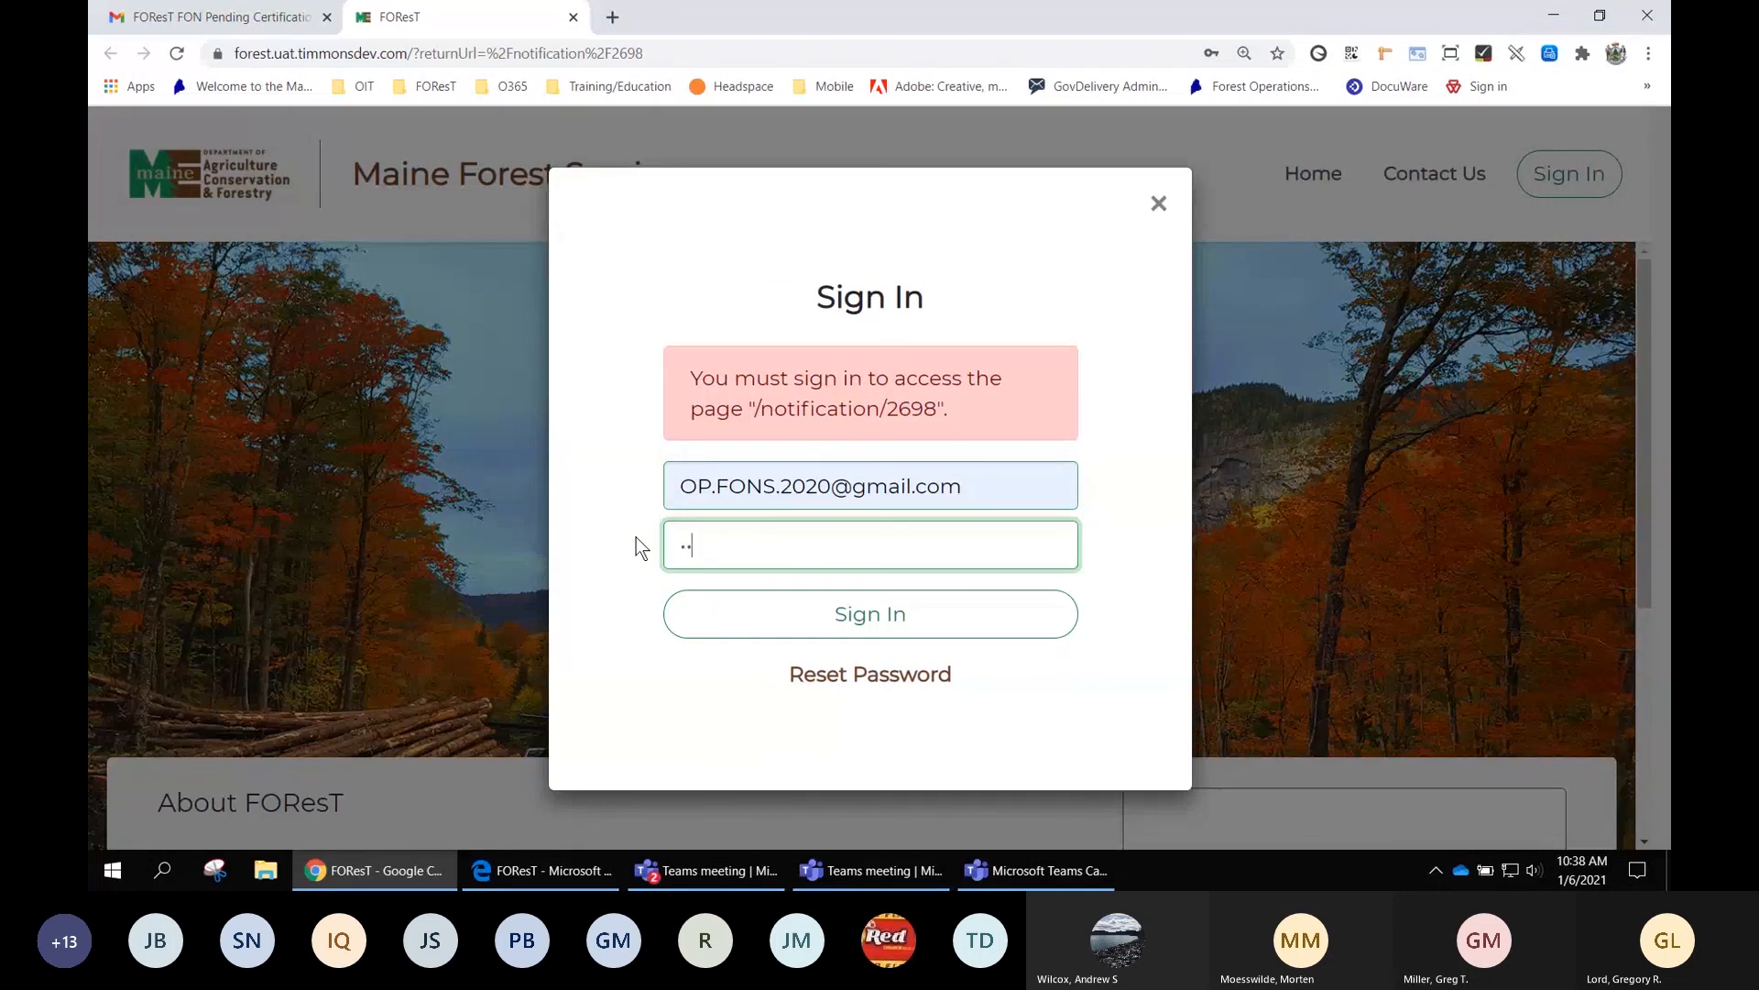
pyautogui.write('•••')
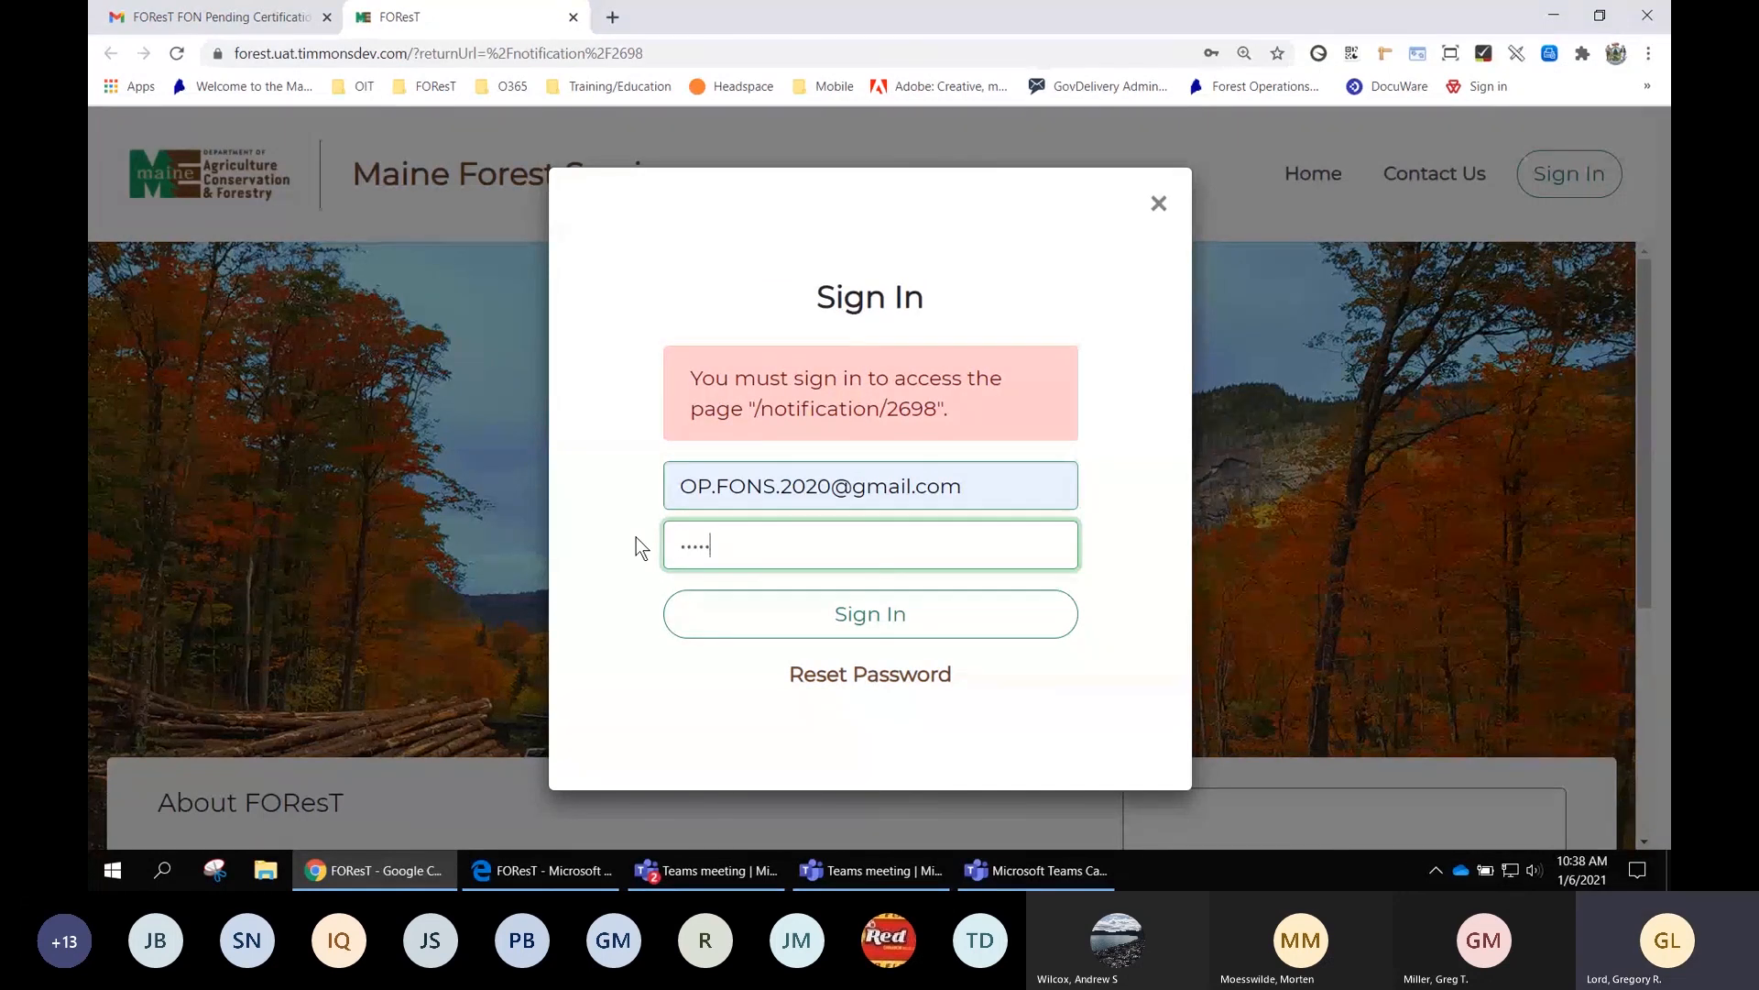
pyautogui.write('••••')
pyautogui.click(867, 617)
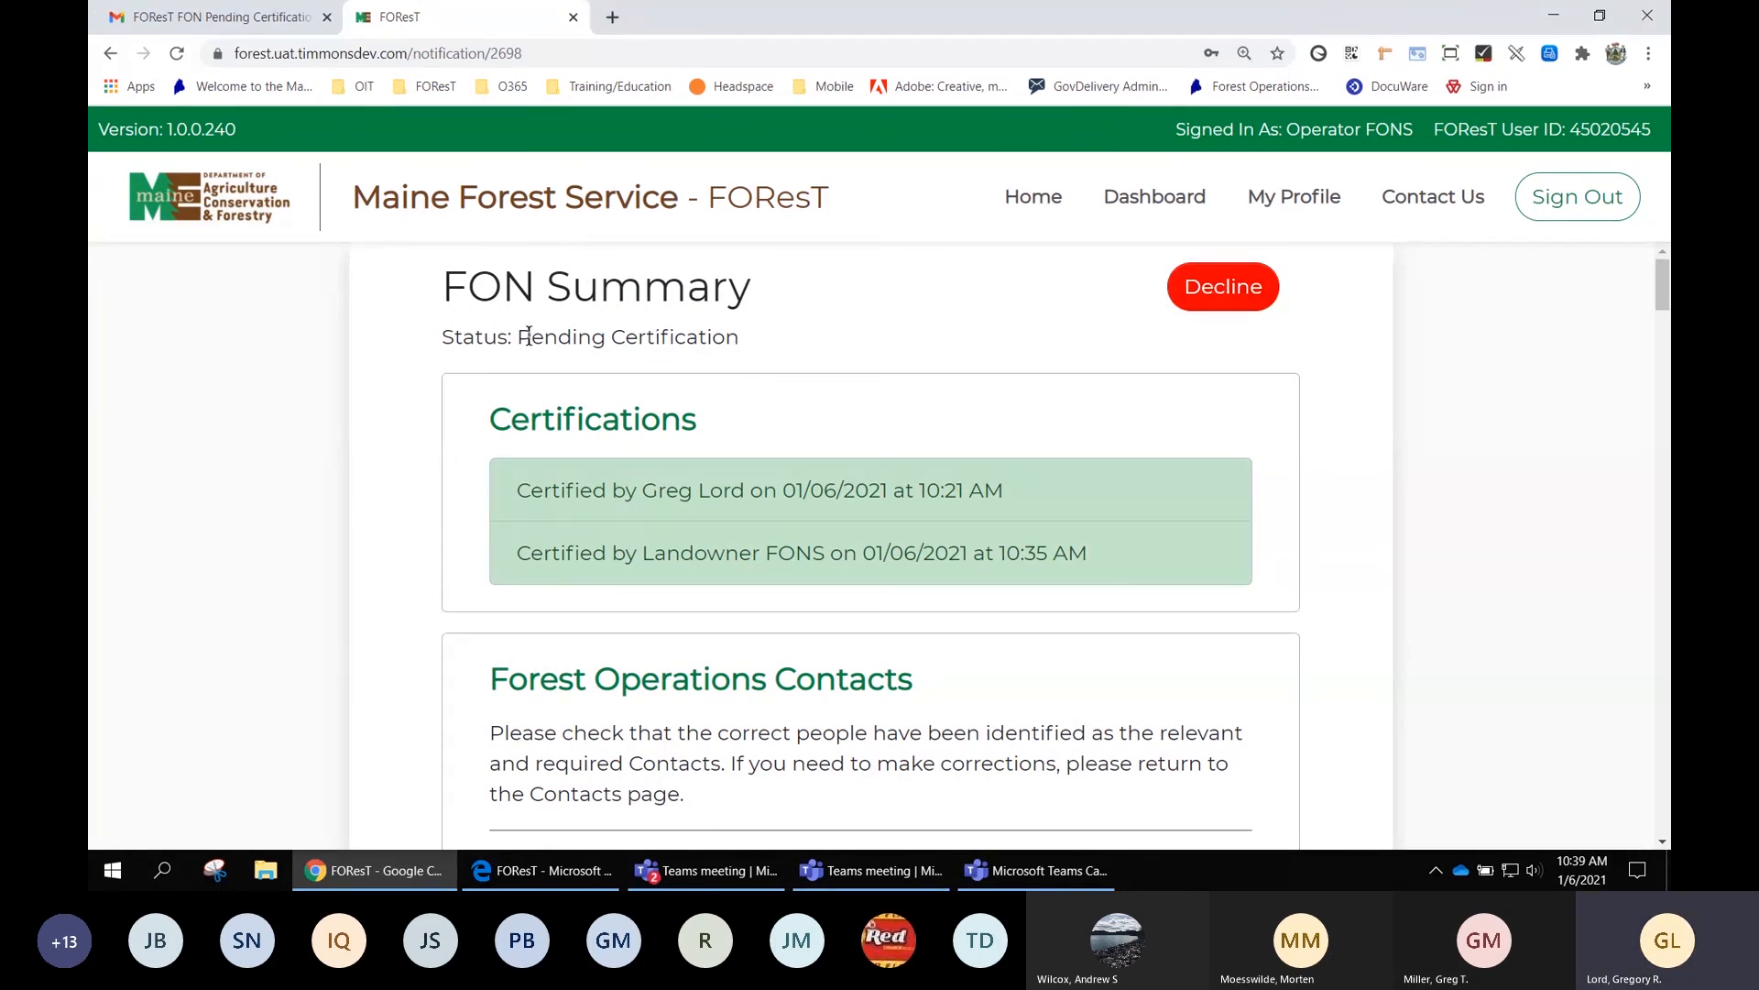
# Check the FON's Pending Certification status and certify the contacts section as correct
pyautogui.moveTo(529, 338); pyautogui.dragTo(728, 352)
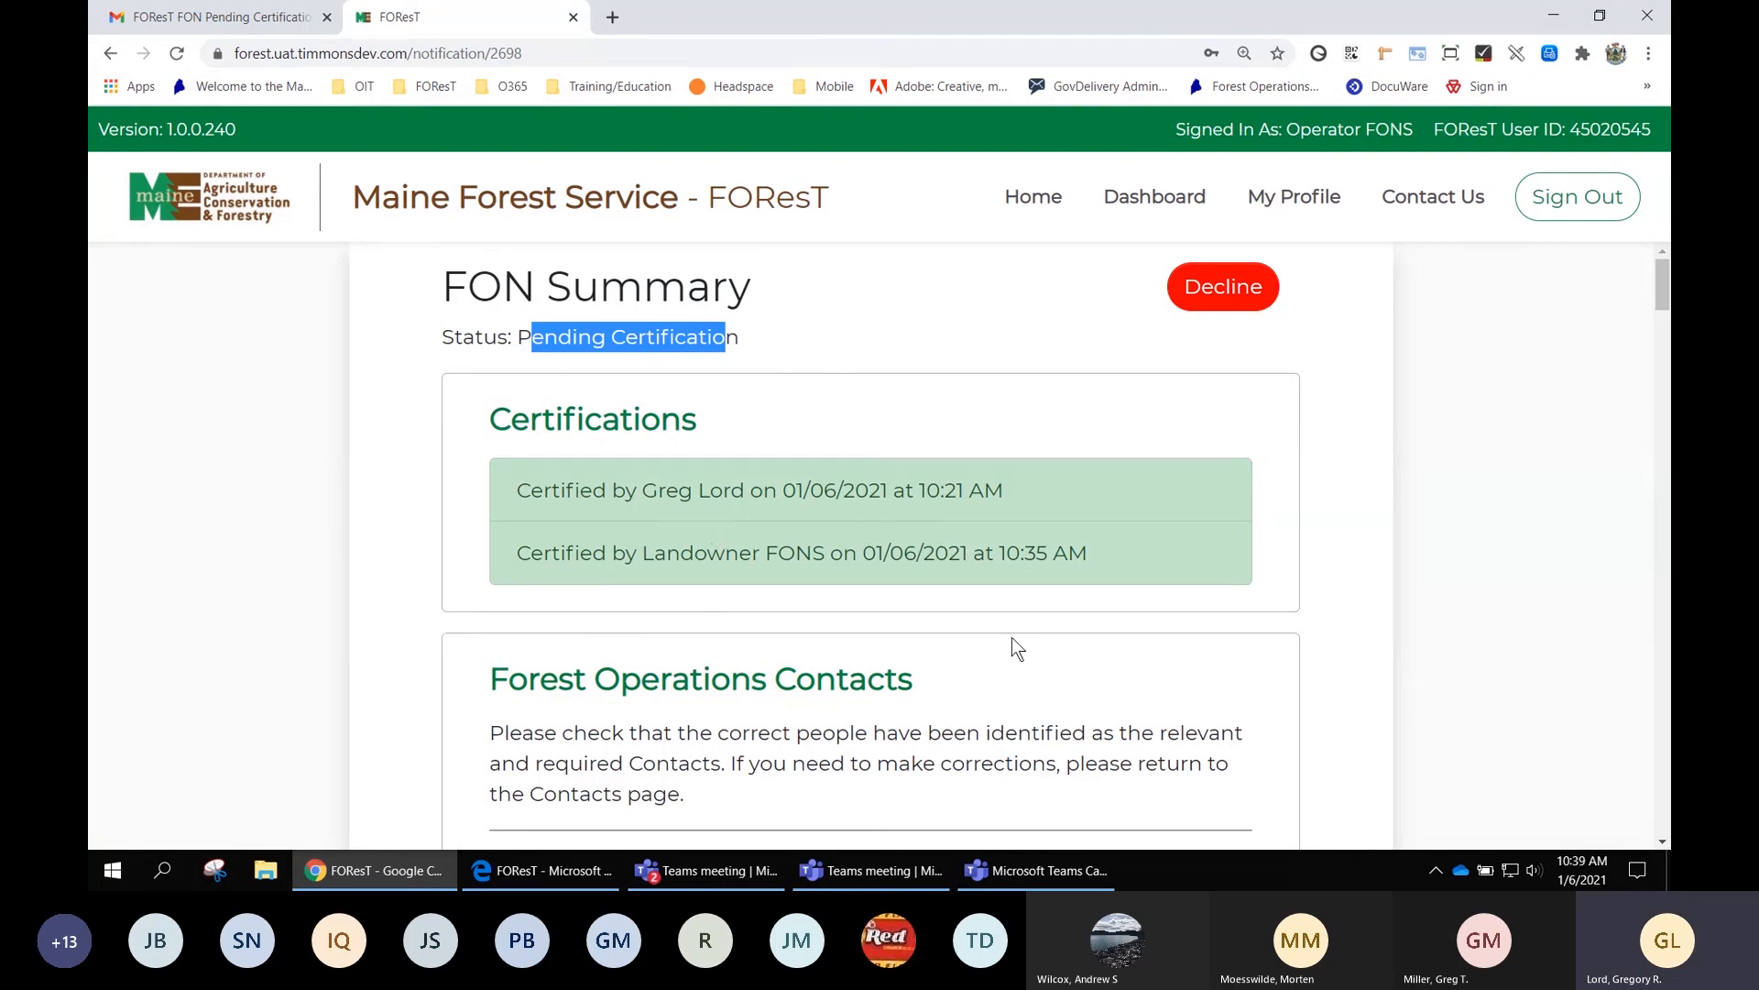
pyautogui.scroll(-5, 1012, 636)
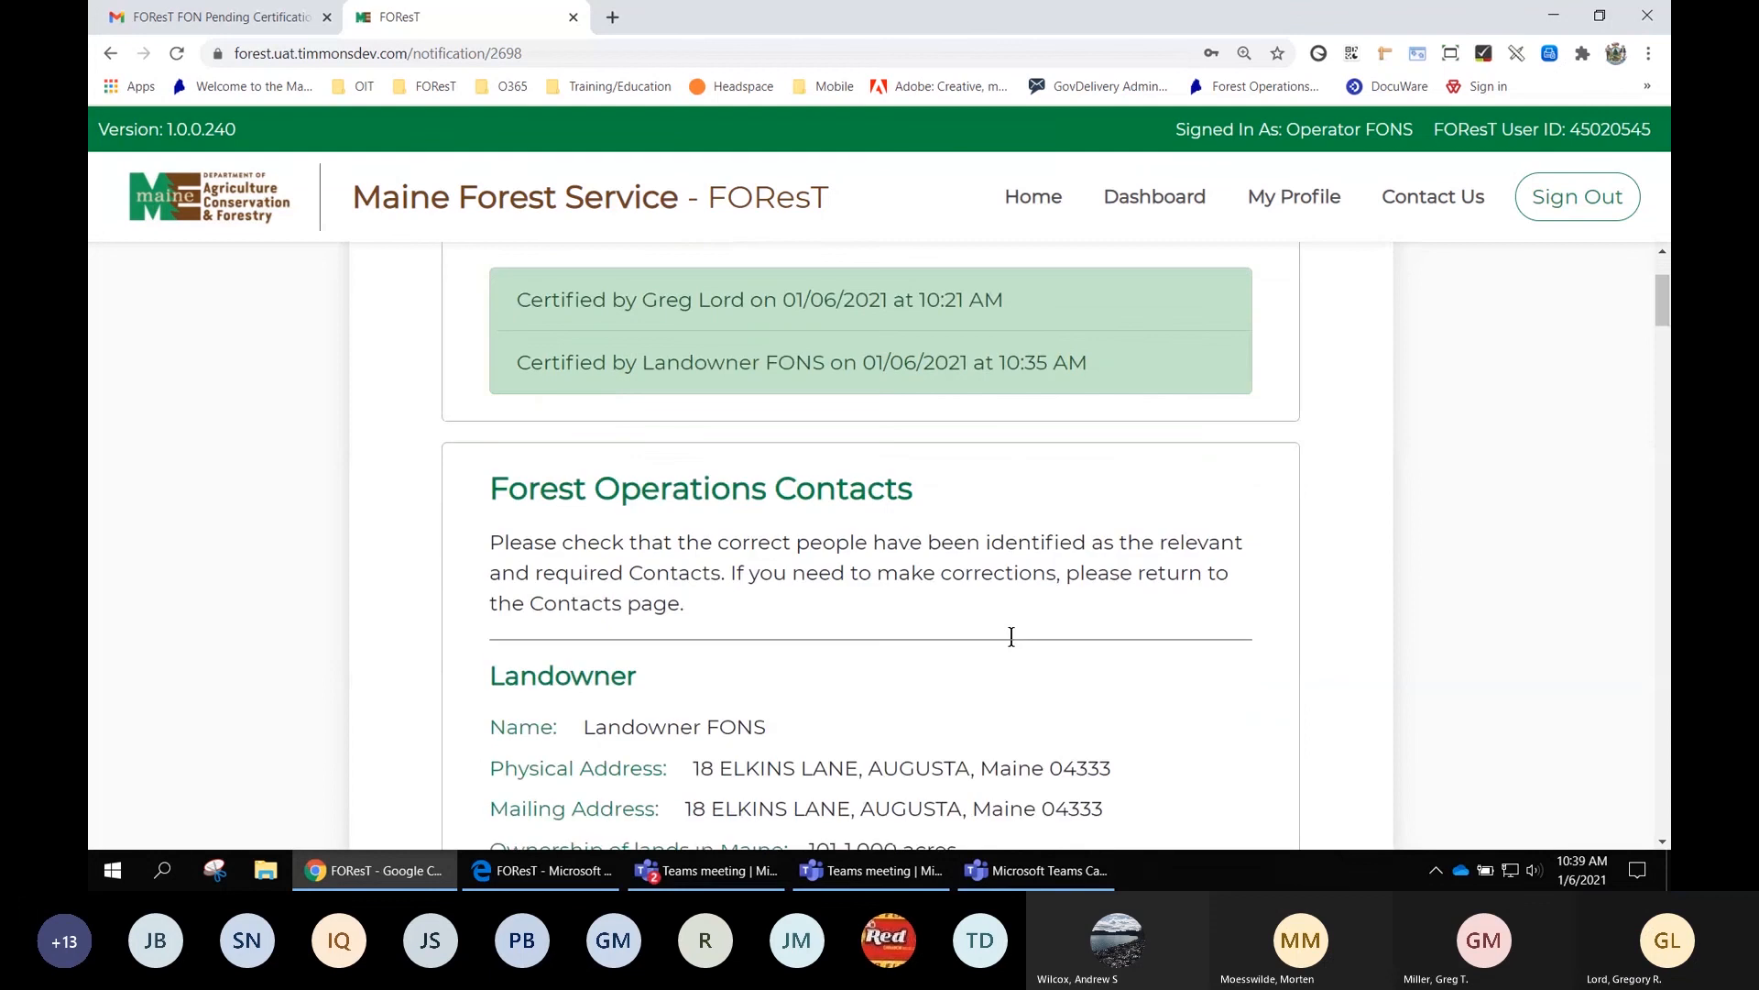
pyautogui.scroll(-3, 1012, 639)
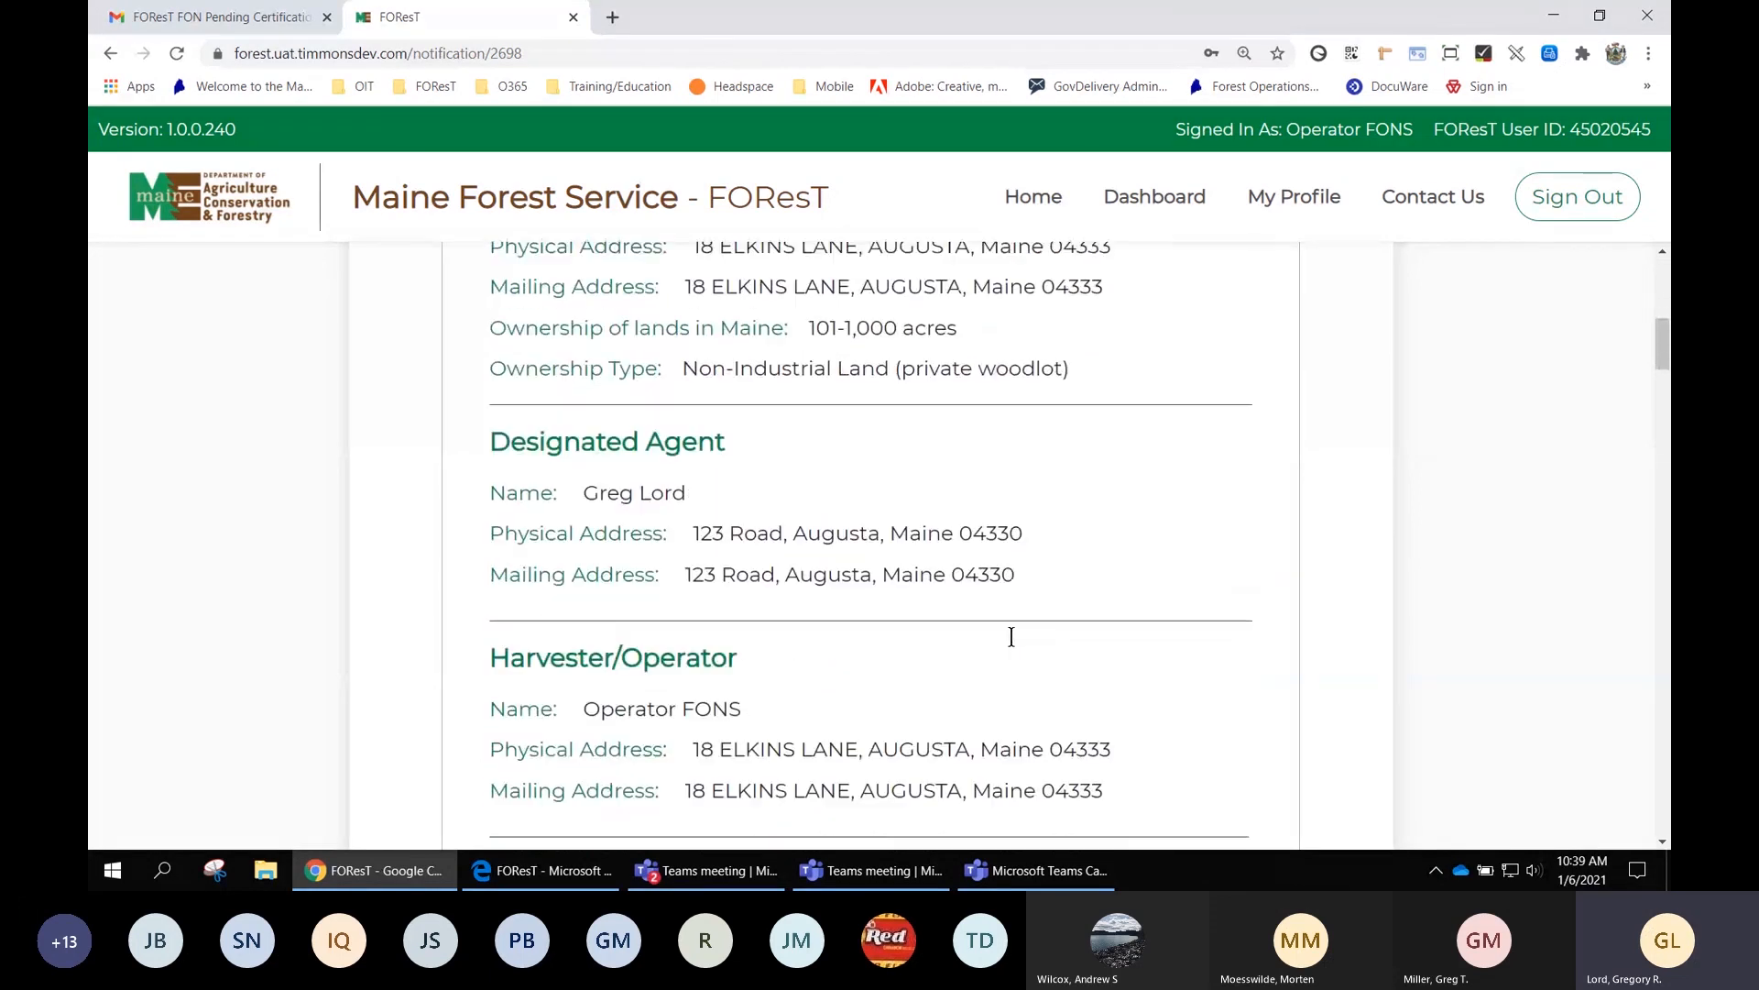
pyautogui.scroll(-3, 997, 486)
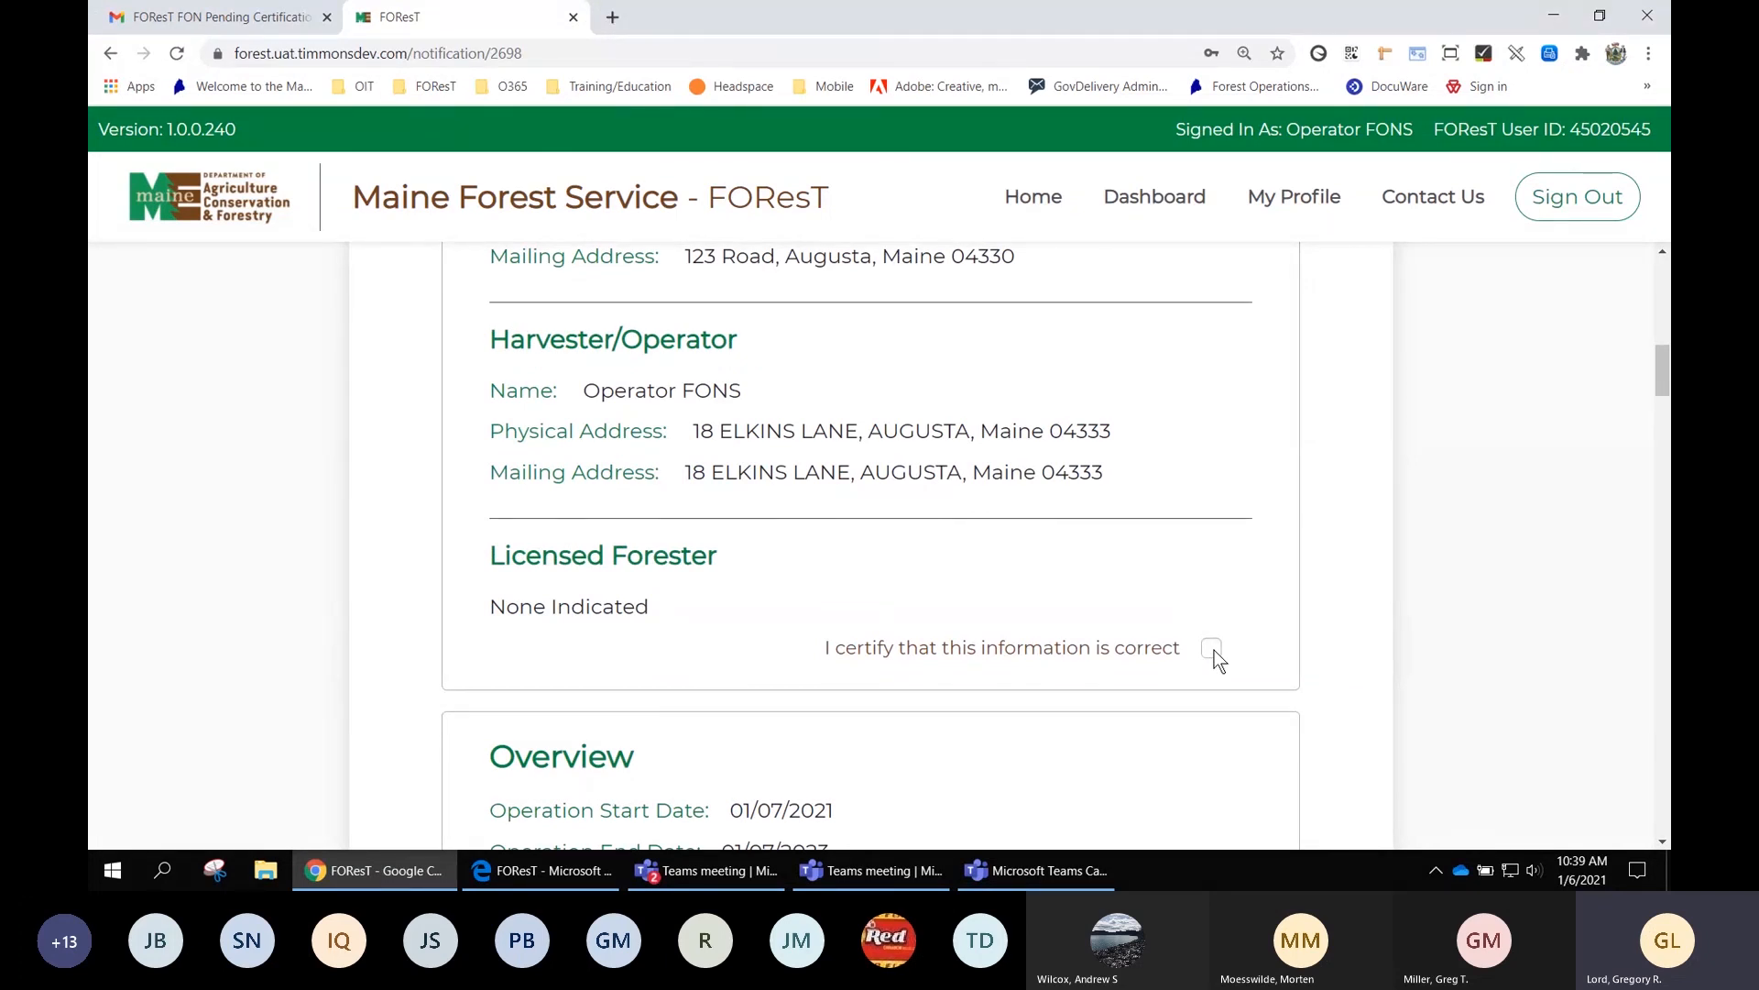
pyautogui.click(1213, 650)
# Certify the Overview section as correct
pyautogui.scroll(-6, 1323, 569)
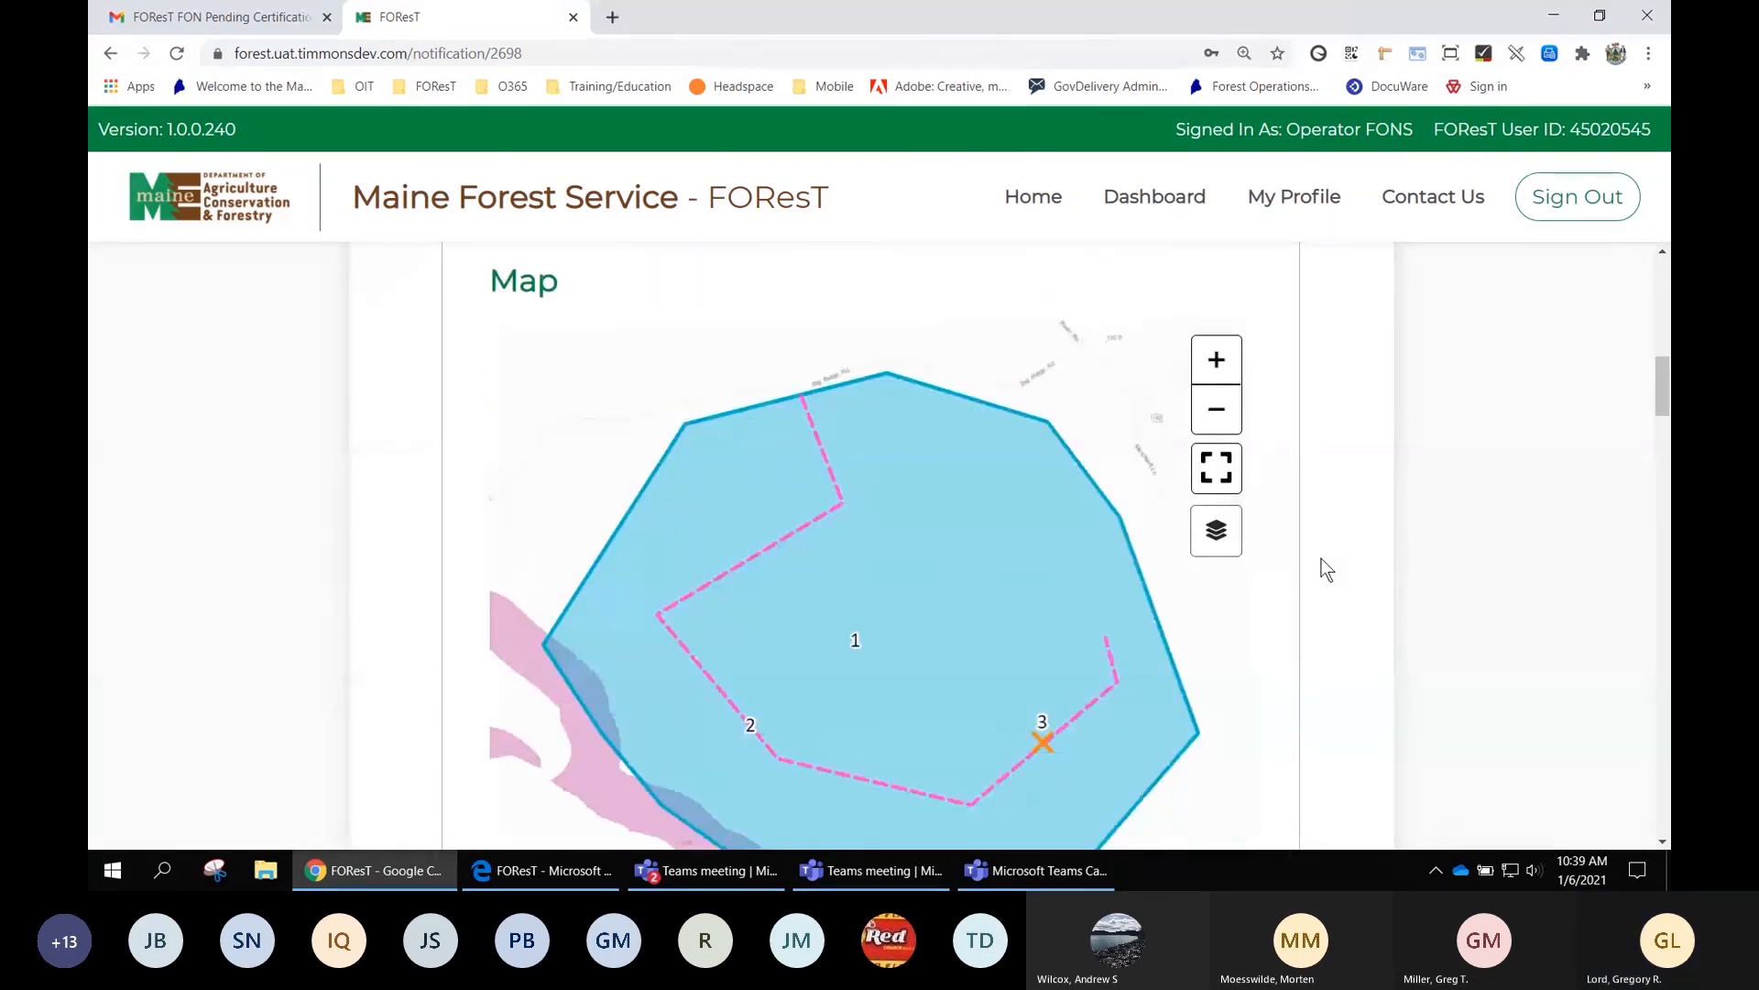
pyautogui.scroll(4, 1326, 569)
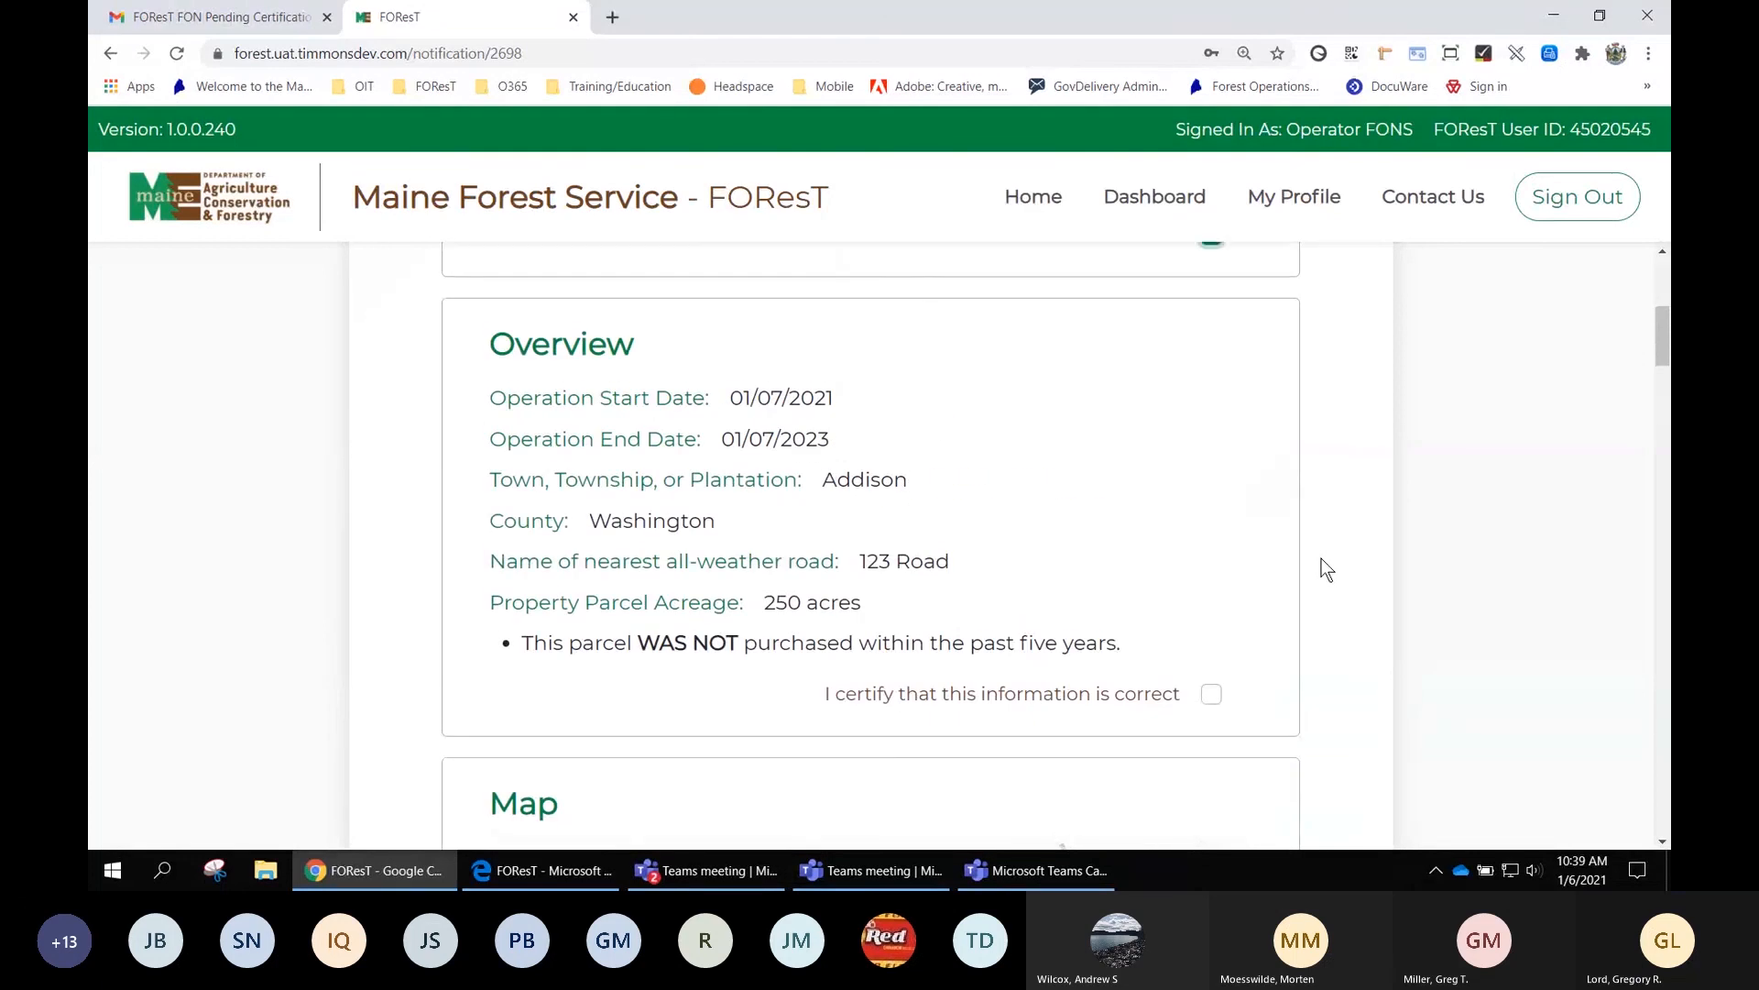
pyautogui.scroll(-2, 1325, 567)
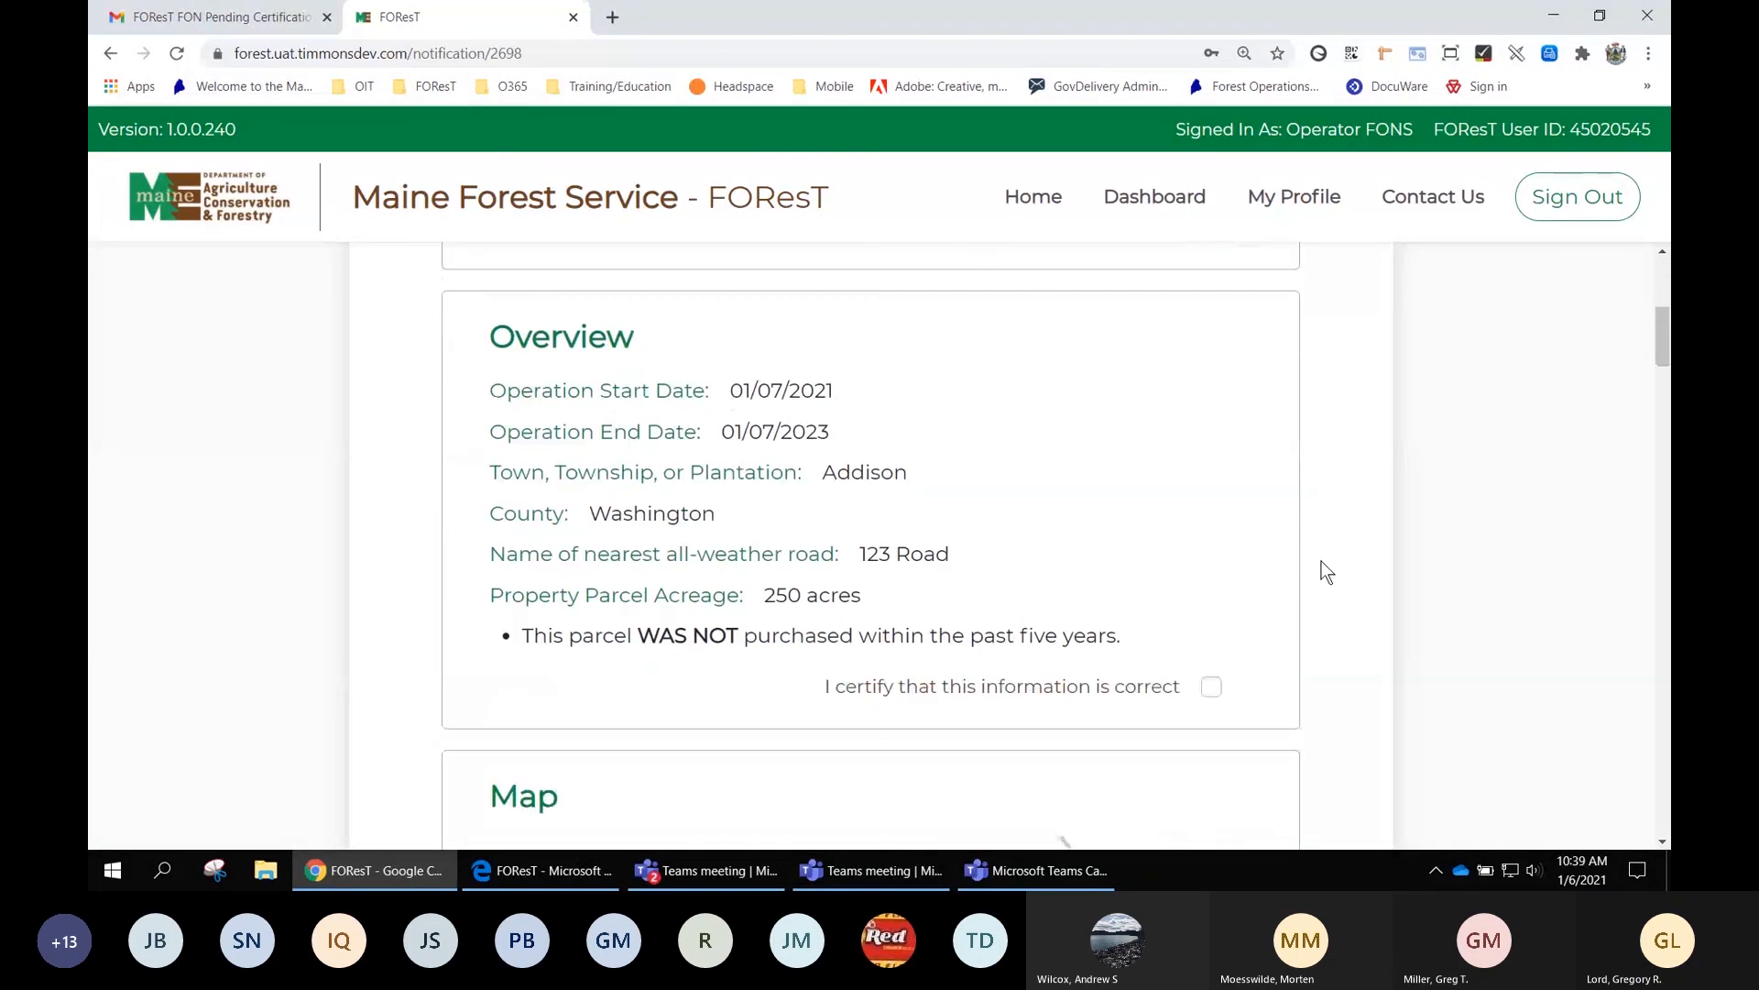
pyautogui.click(1211, 687)
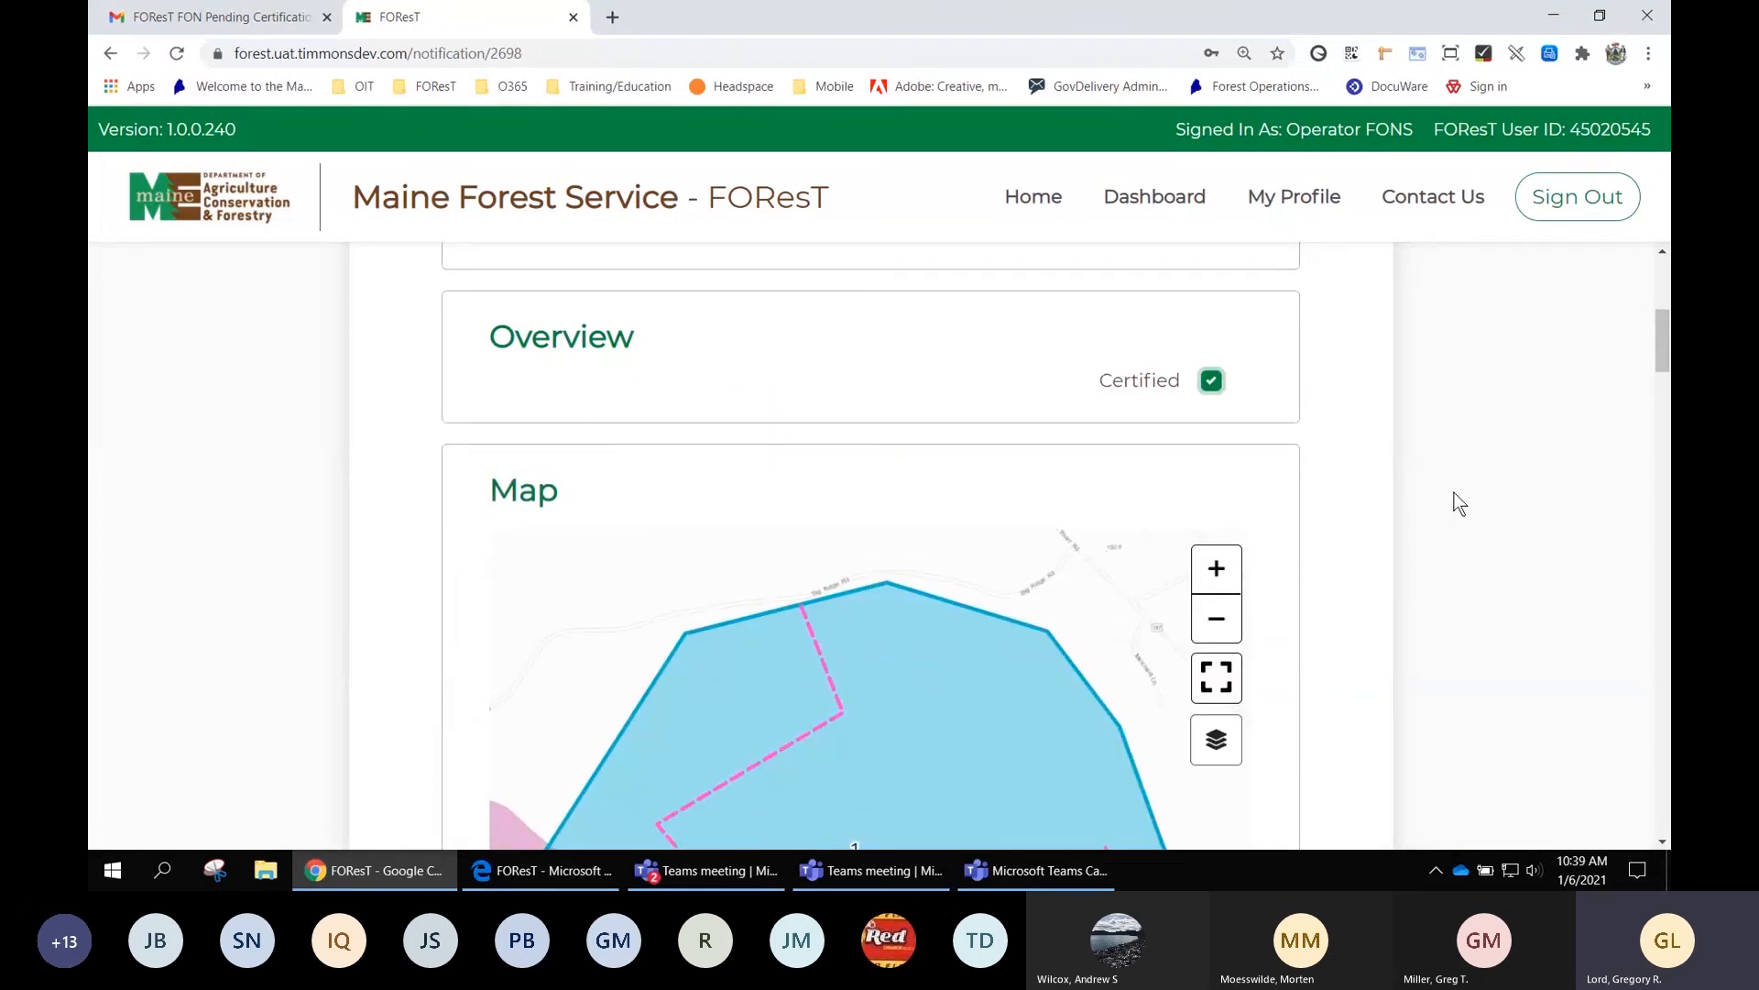
pyautogui.scroll(-5, 1459, 504)
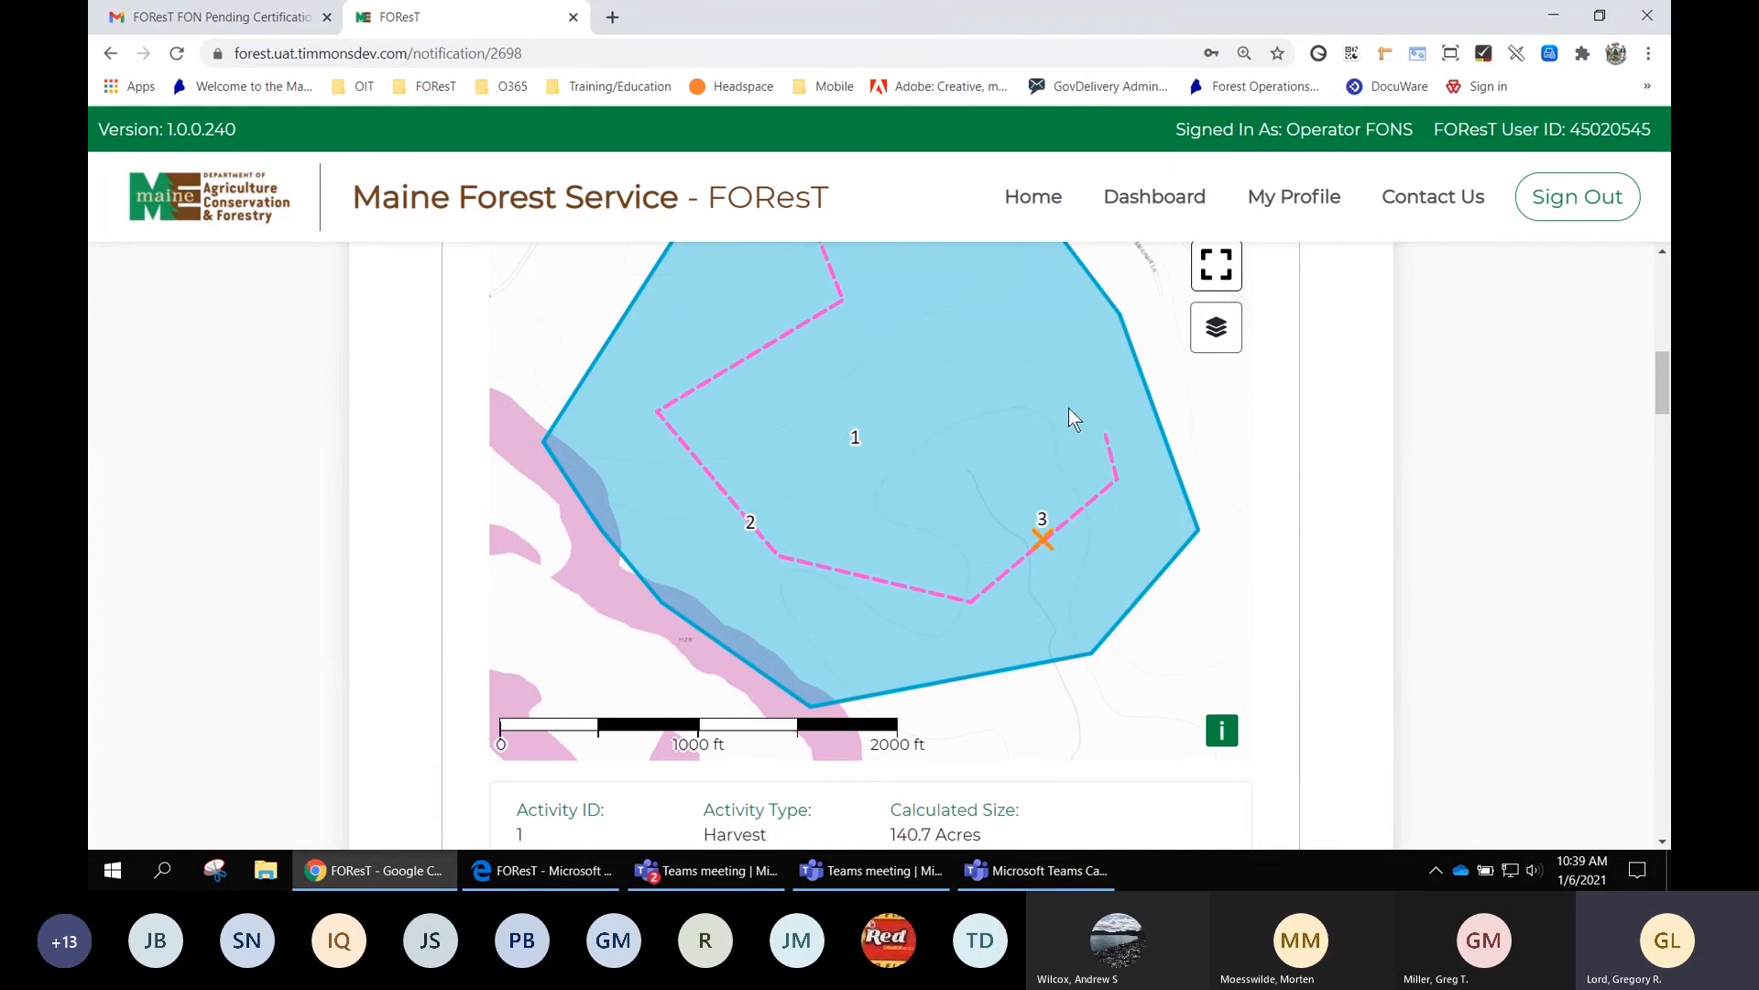
# Switch the FON harvest area map to the Imagery satellite basemap
pyautogui.click(1218, 341)
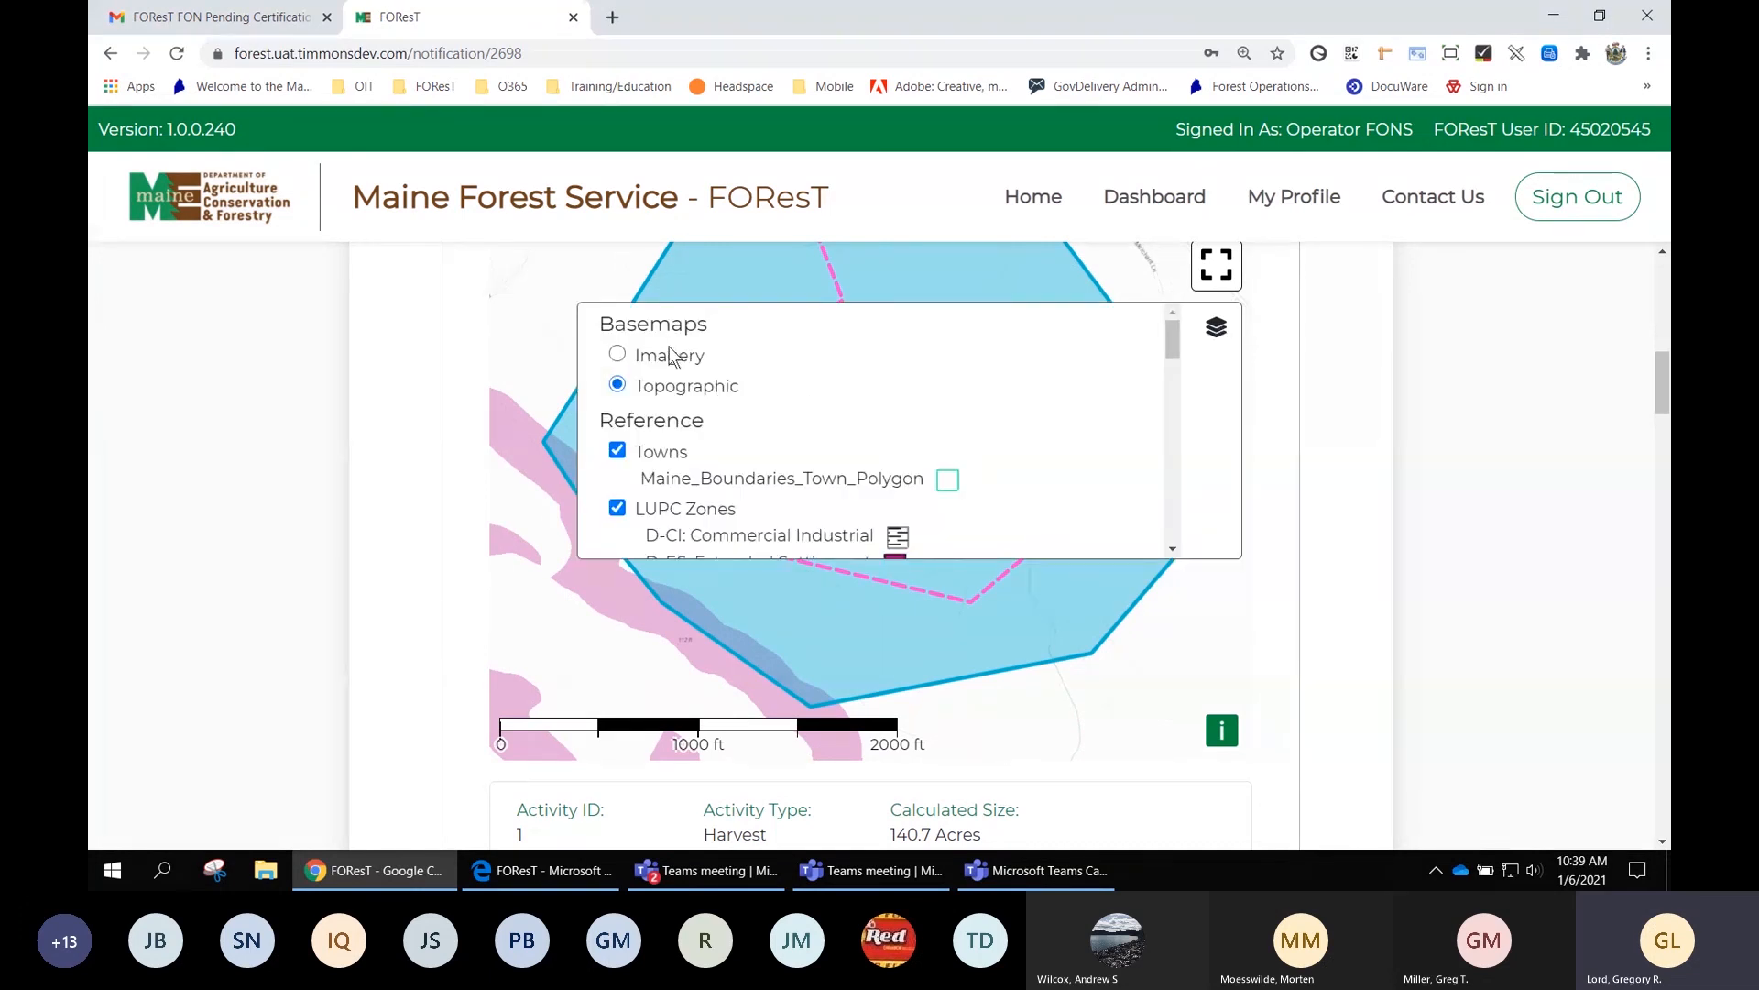
pyautogui.click(618, 356)
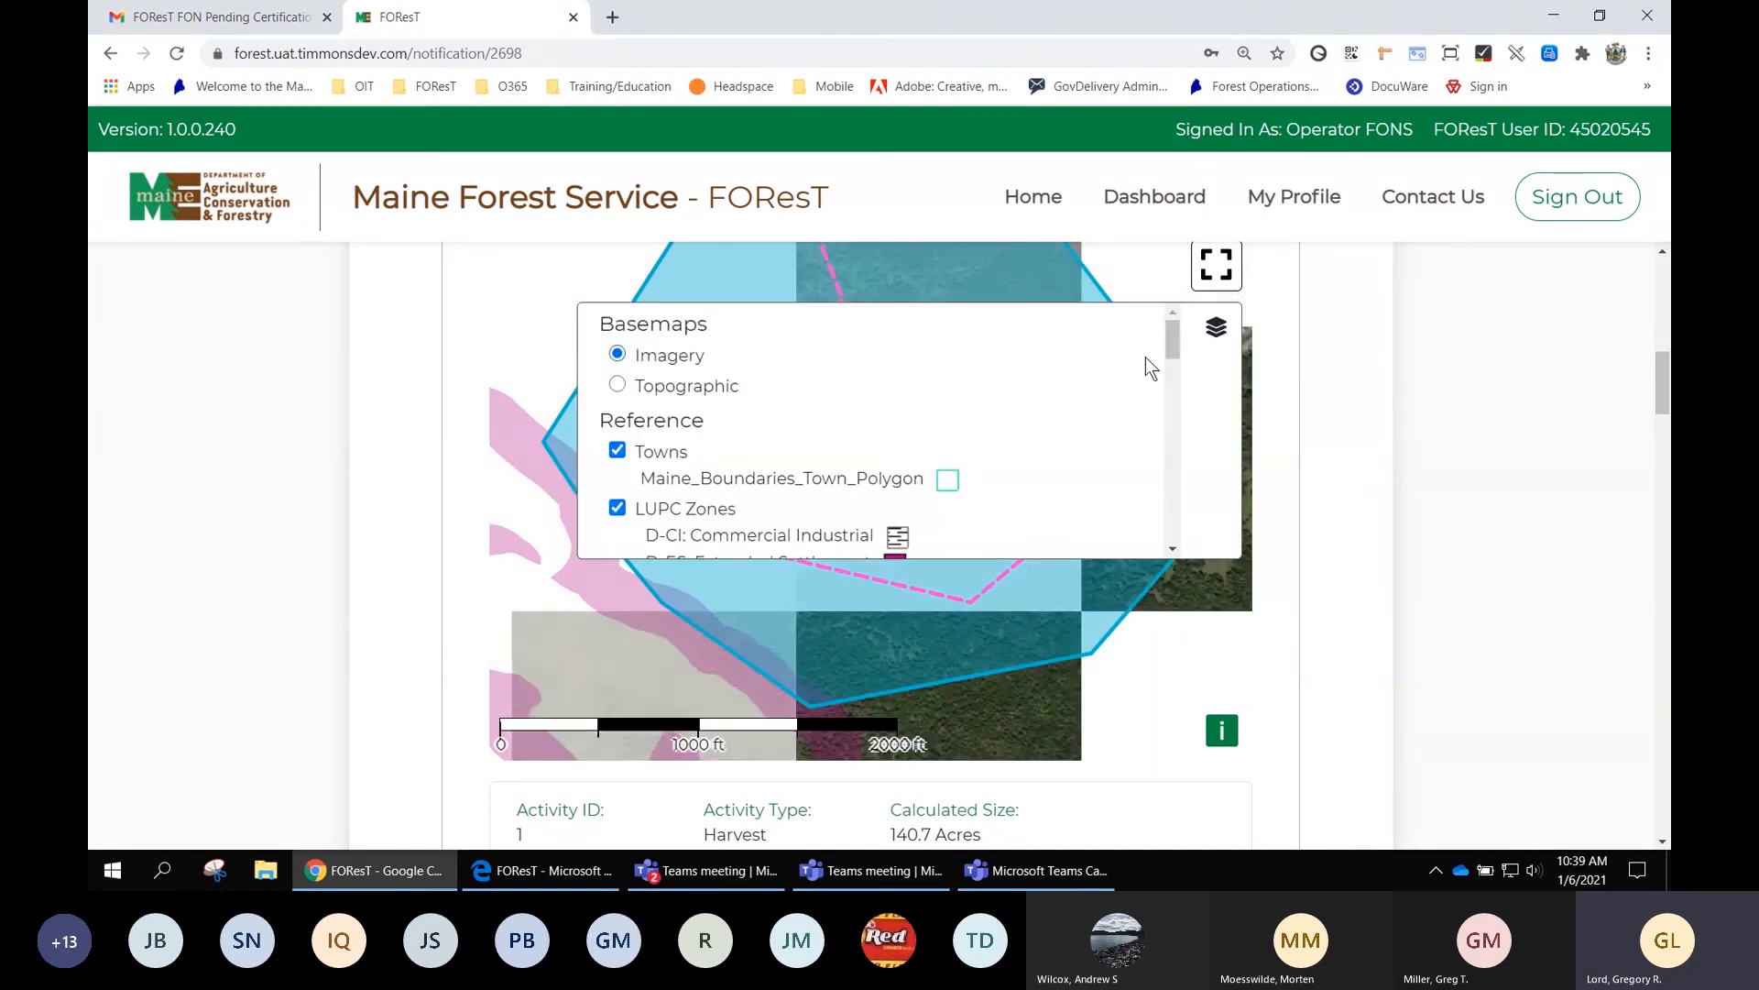
pyautogui.click(1214, 341)
# Review the harvest, road construction and water crossing activities and certify the Map section
pyautogui.scroll(-2, 878, 423)
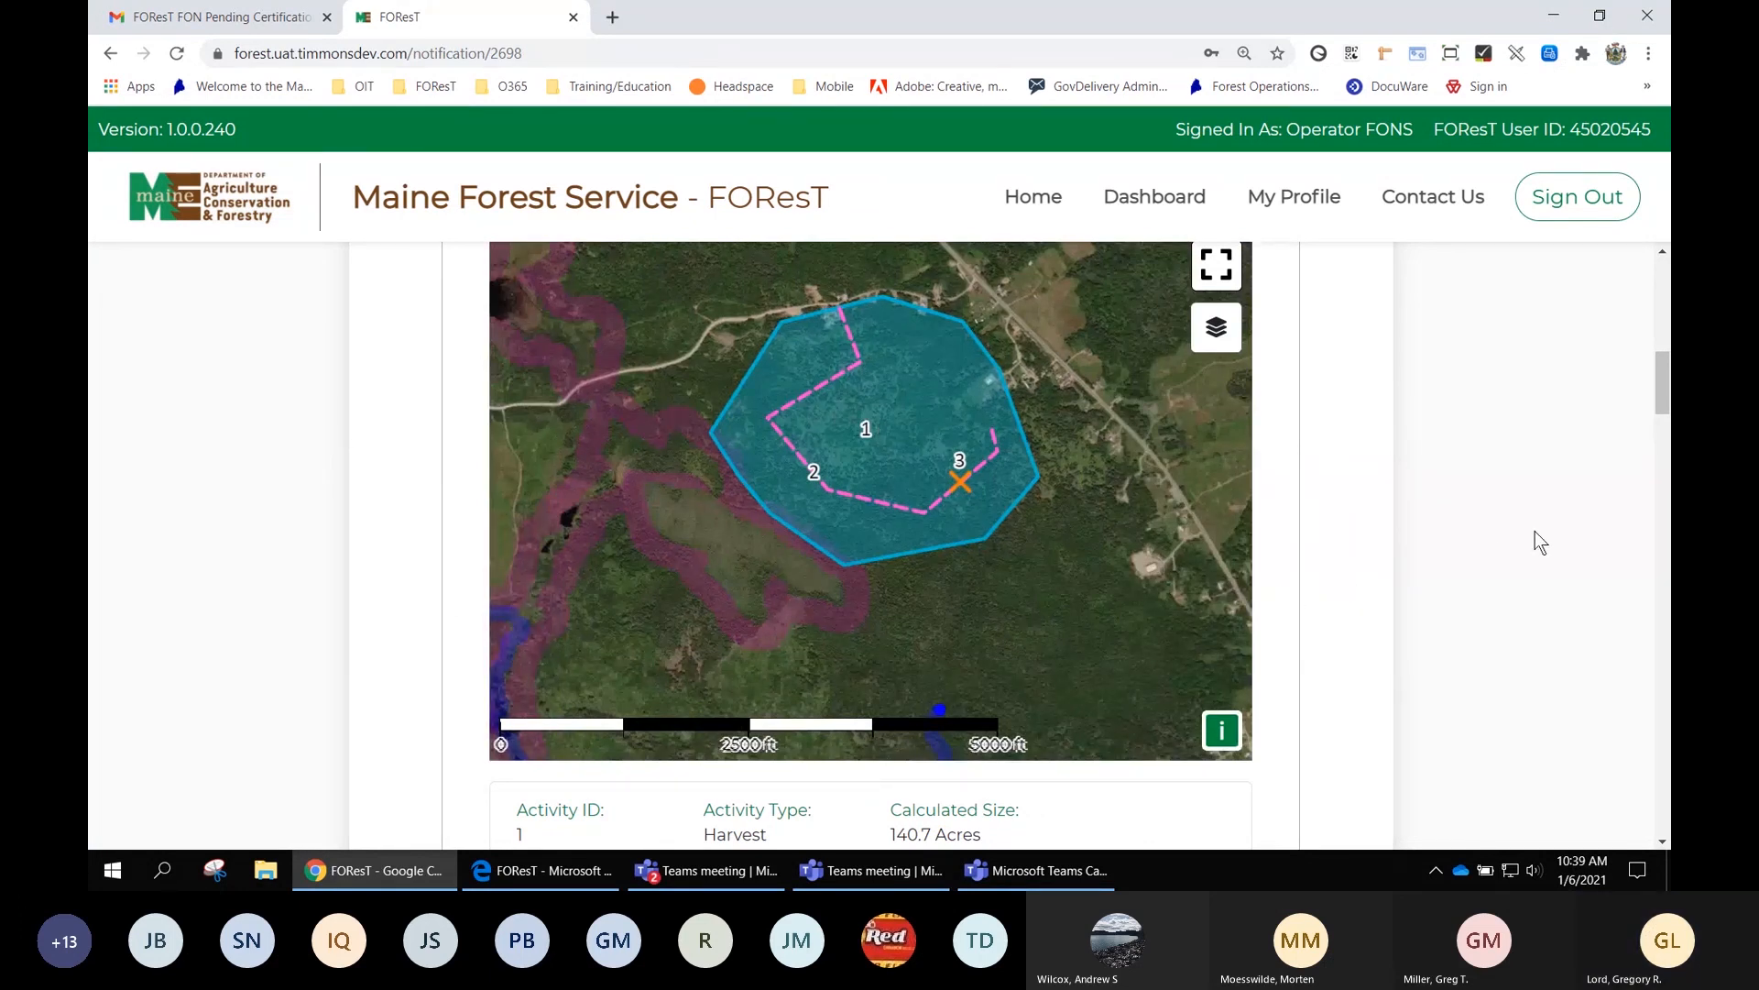
pyautogui.scroll(-3, 1540, 541)
pyautogui.scroll(-1, 1539, 541)
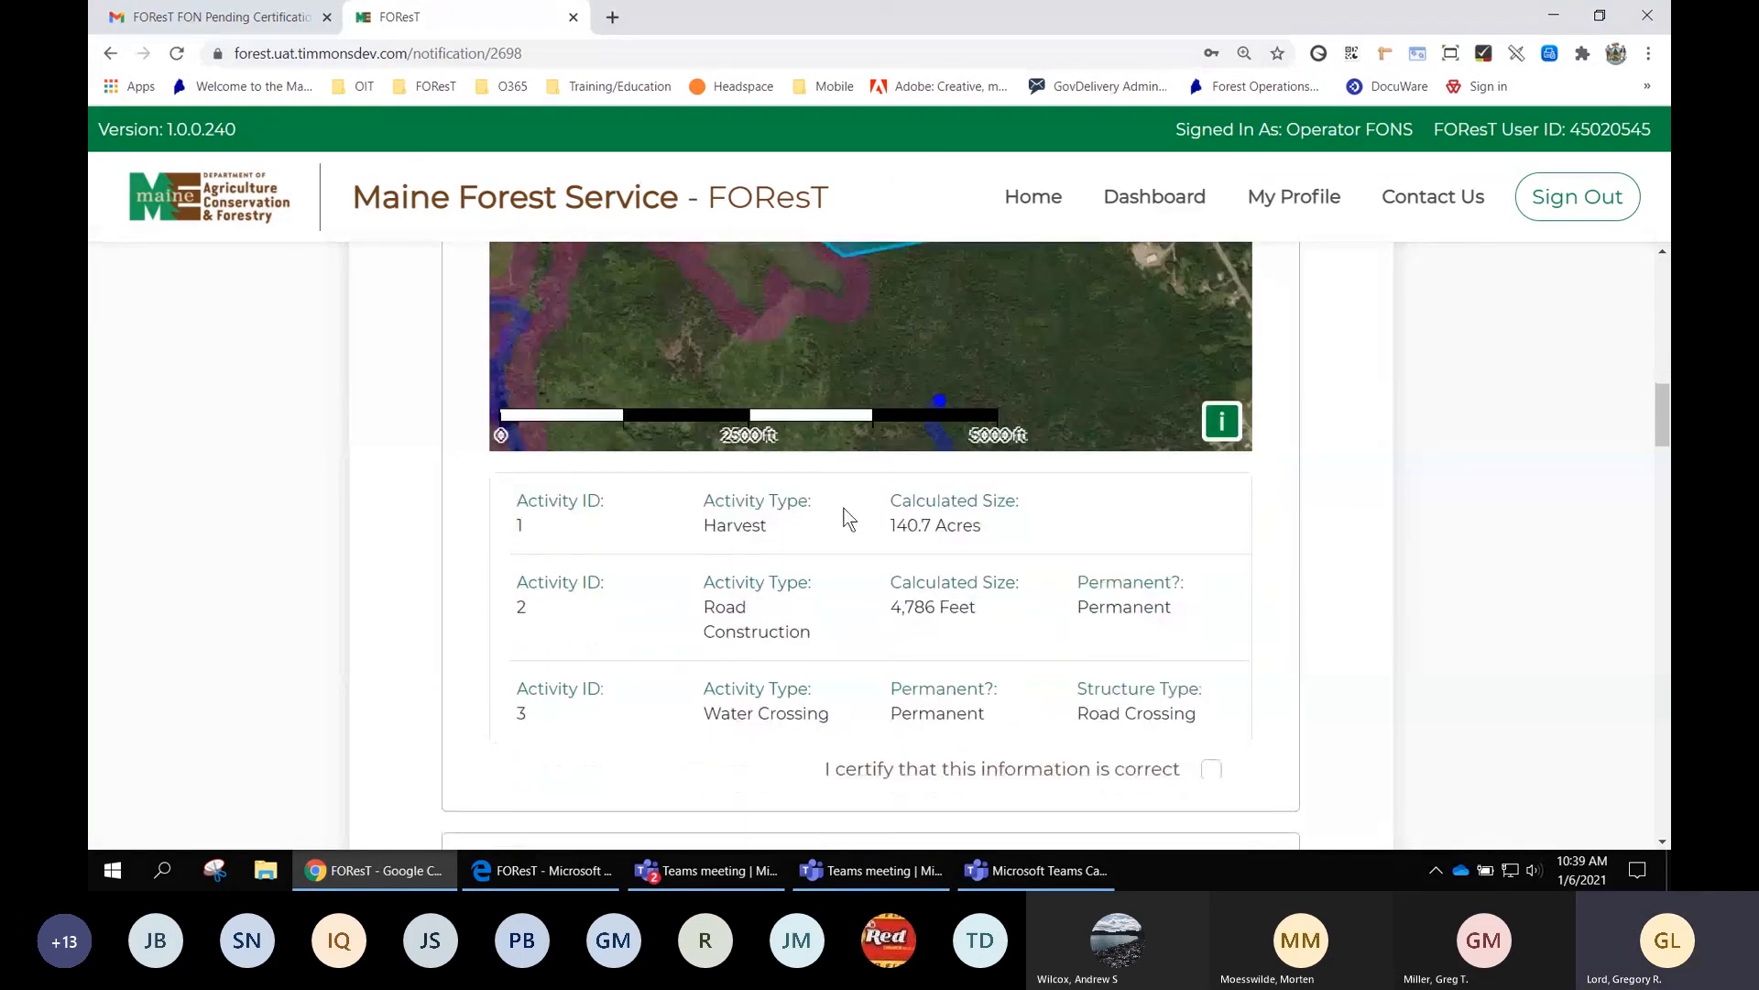
pyautogui.click(1211, 770)
# Review the Activity Details and certify the Maine Forest Service Contacts section
pyautogui.scroll(-3, 1459, 495)
pyautogui.scroll(5, 1459, 495)
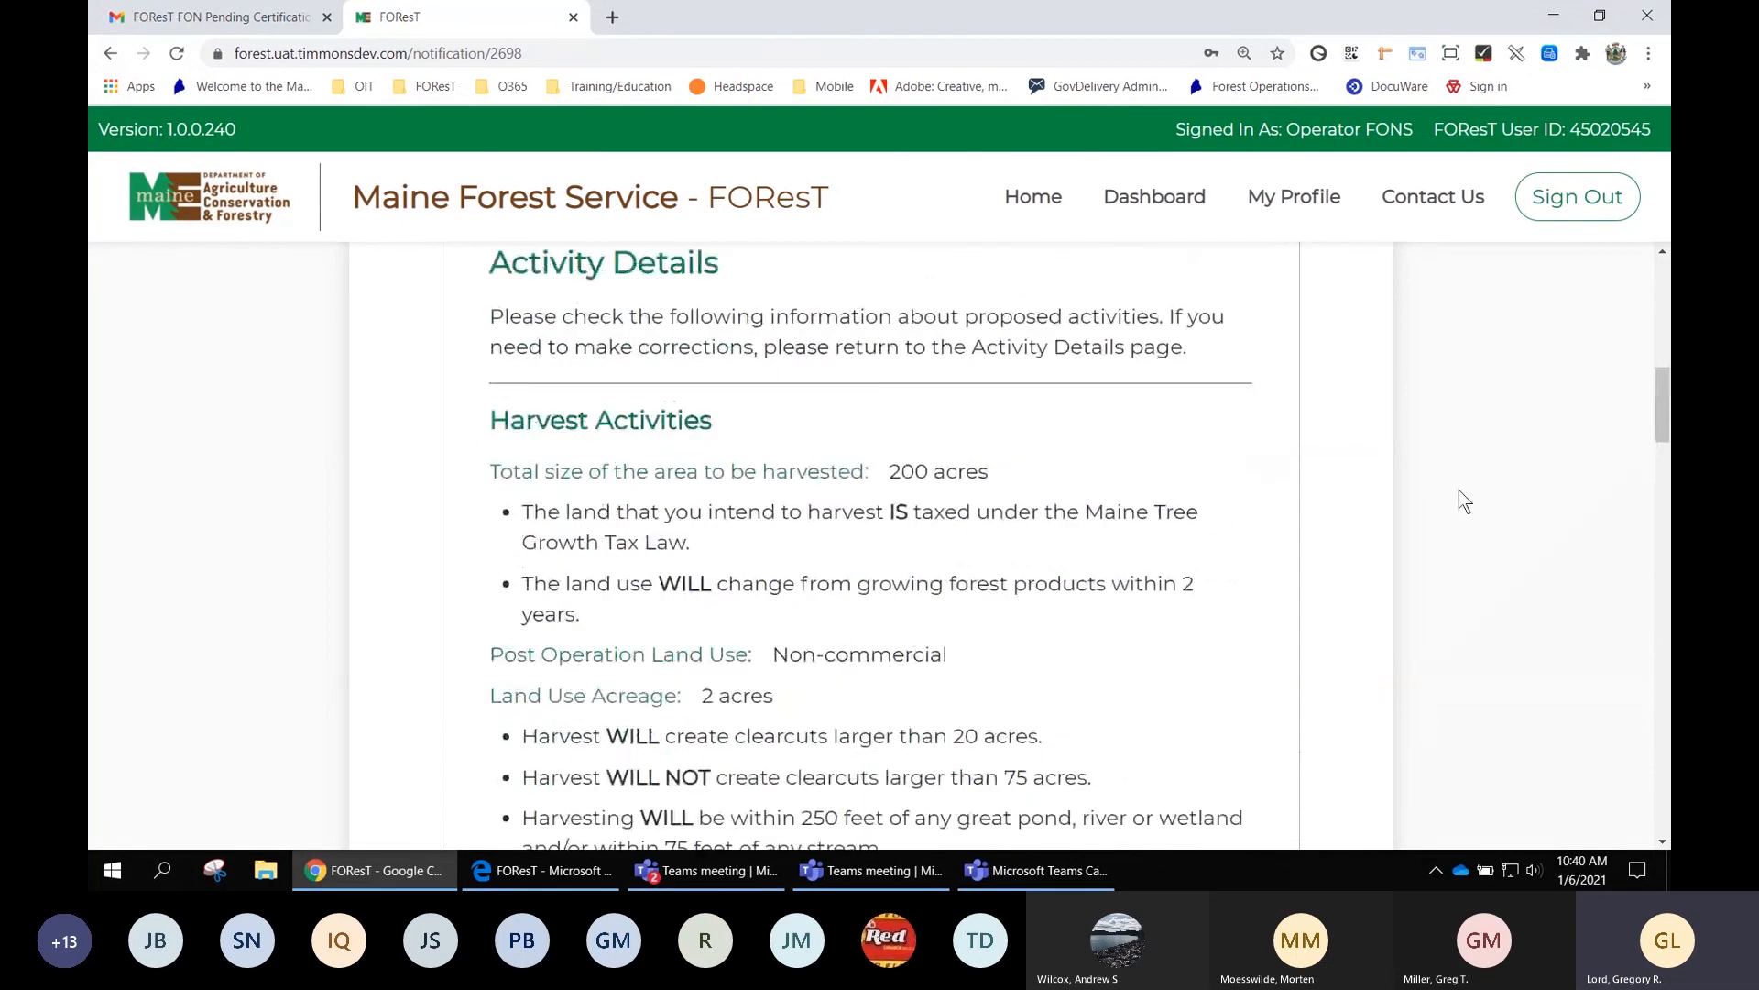
pyautogui.scroll(-2, 1458, 500)
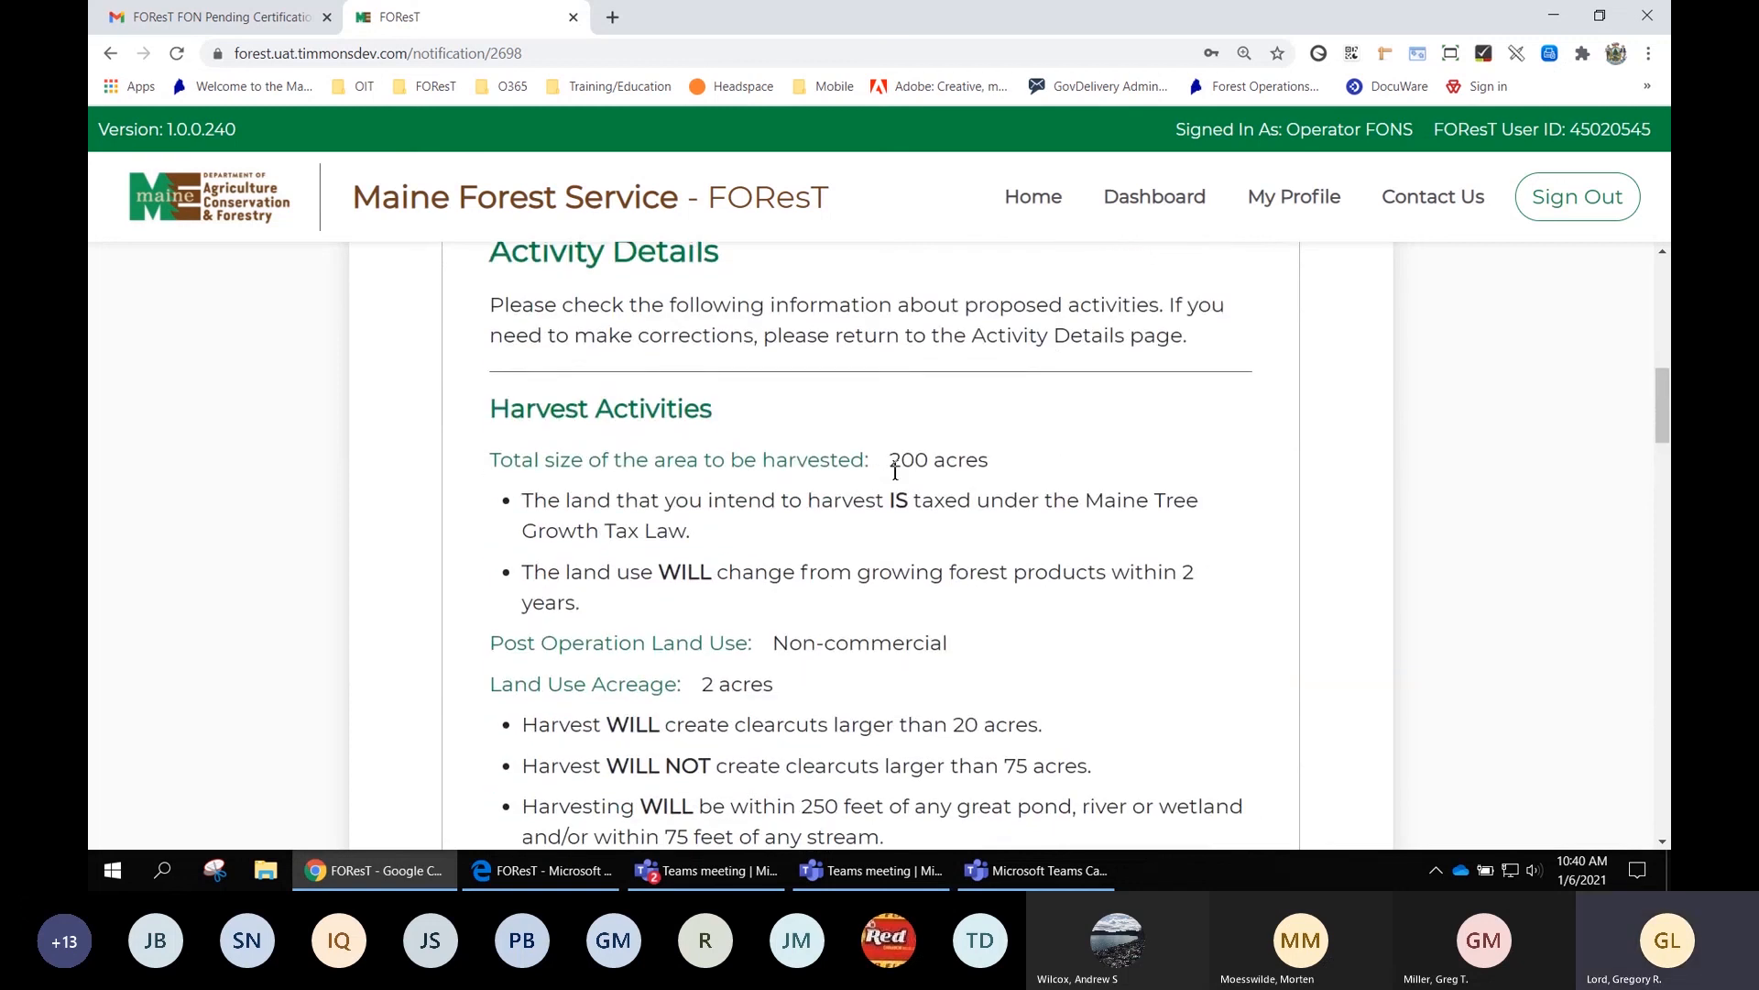
pyautogui.scroll(-1, 825, 561)
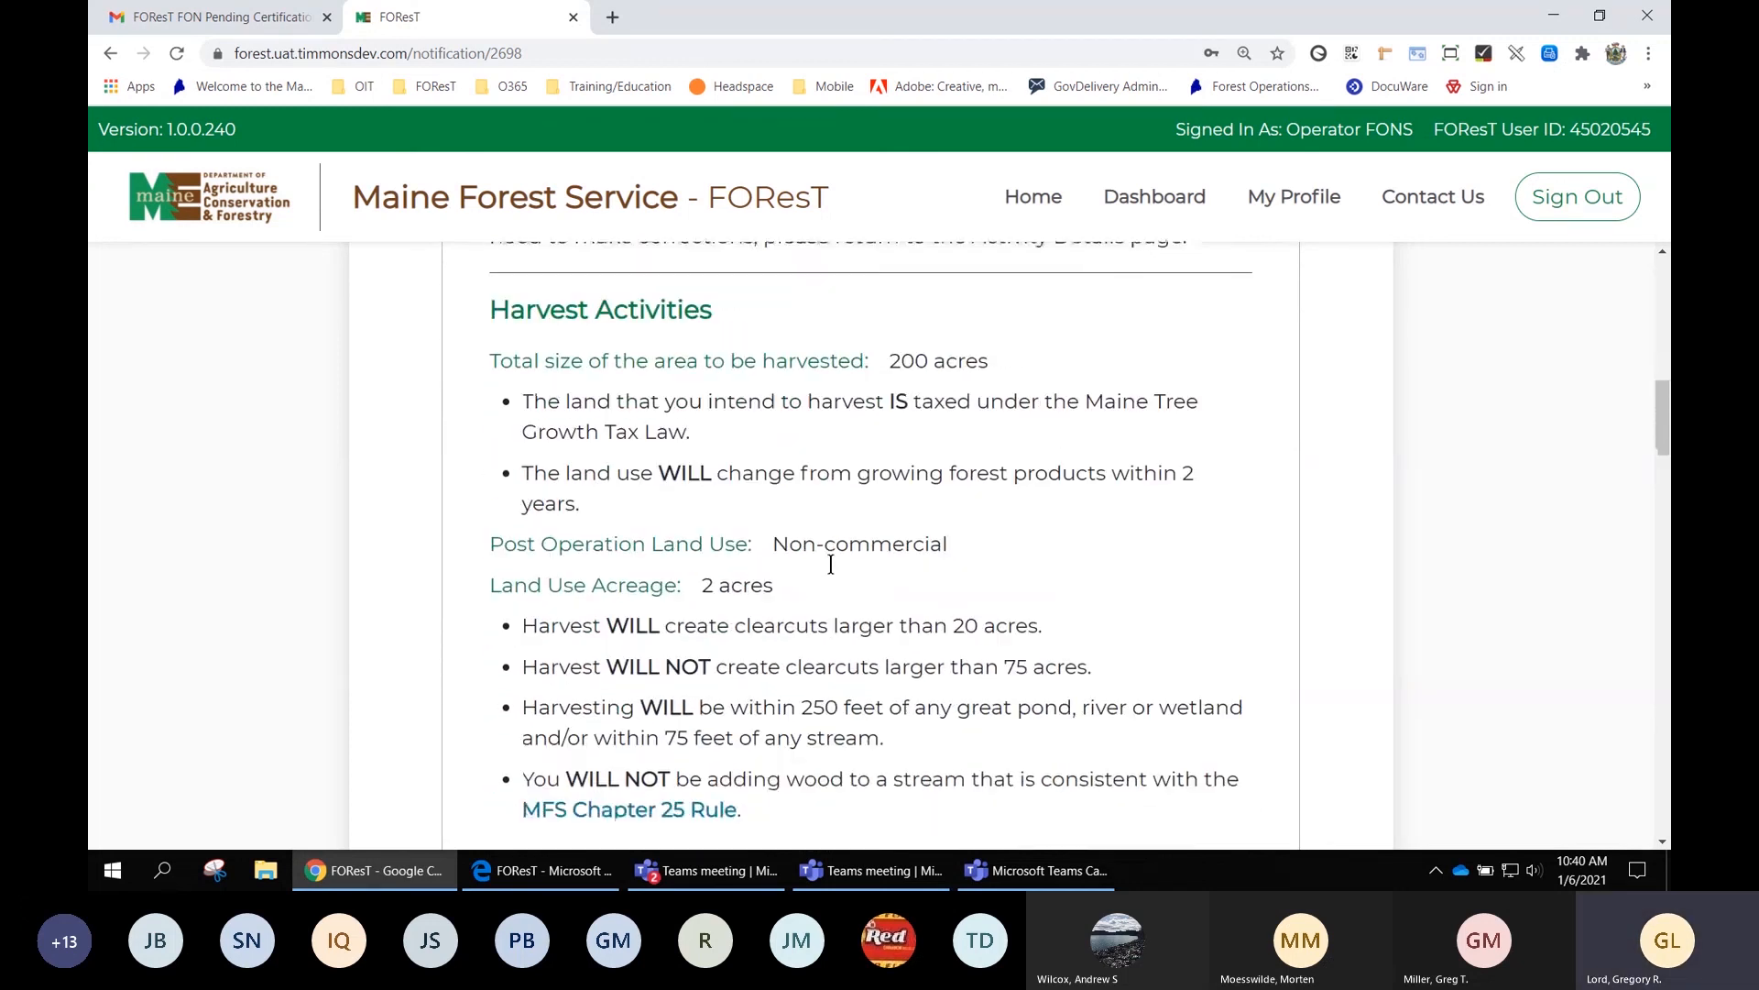
pyautogui.scroll(-5, 836, 575)
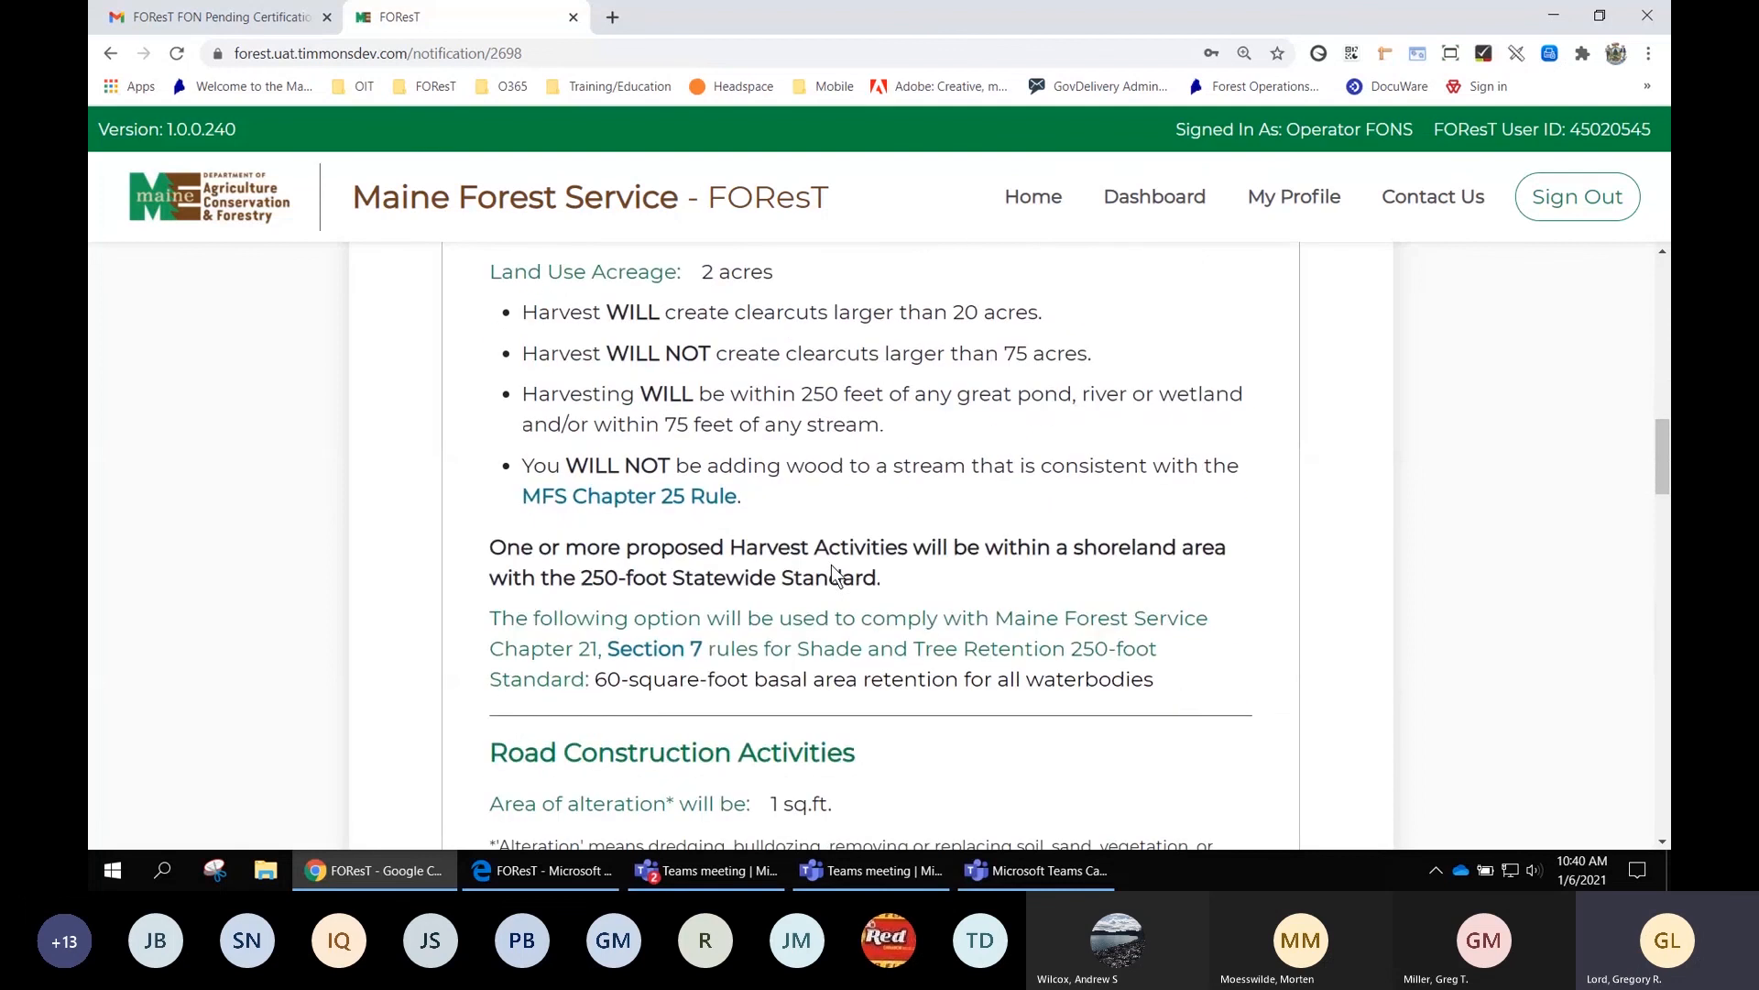
pyautogui.scroll(-1, 836, 575)
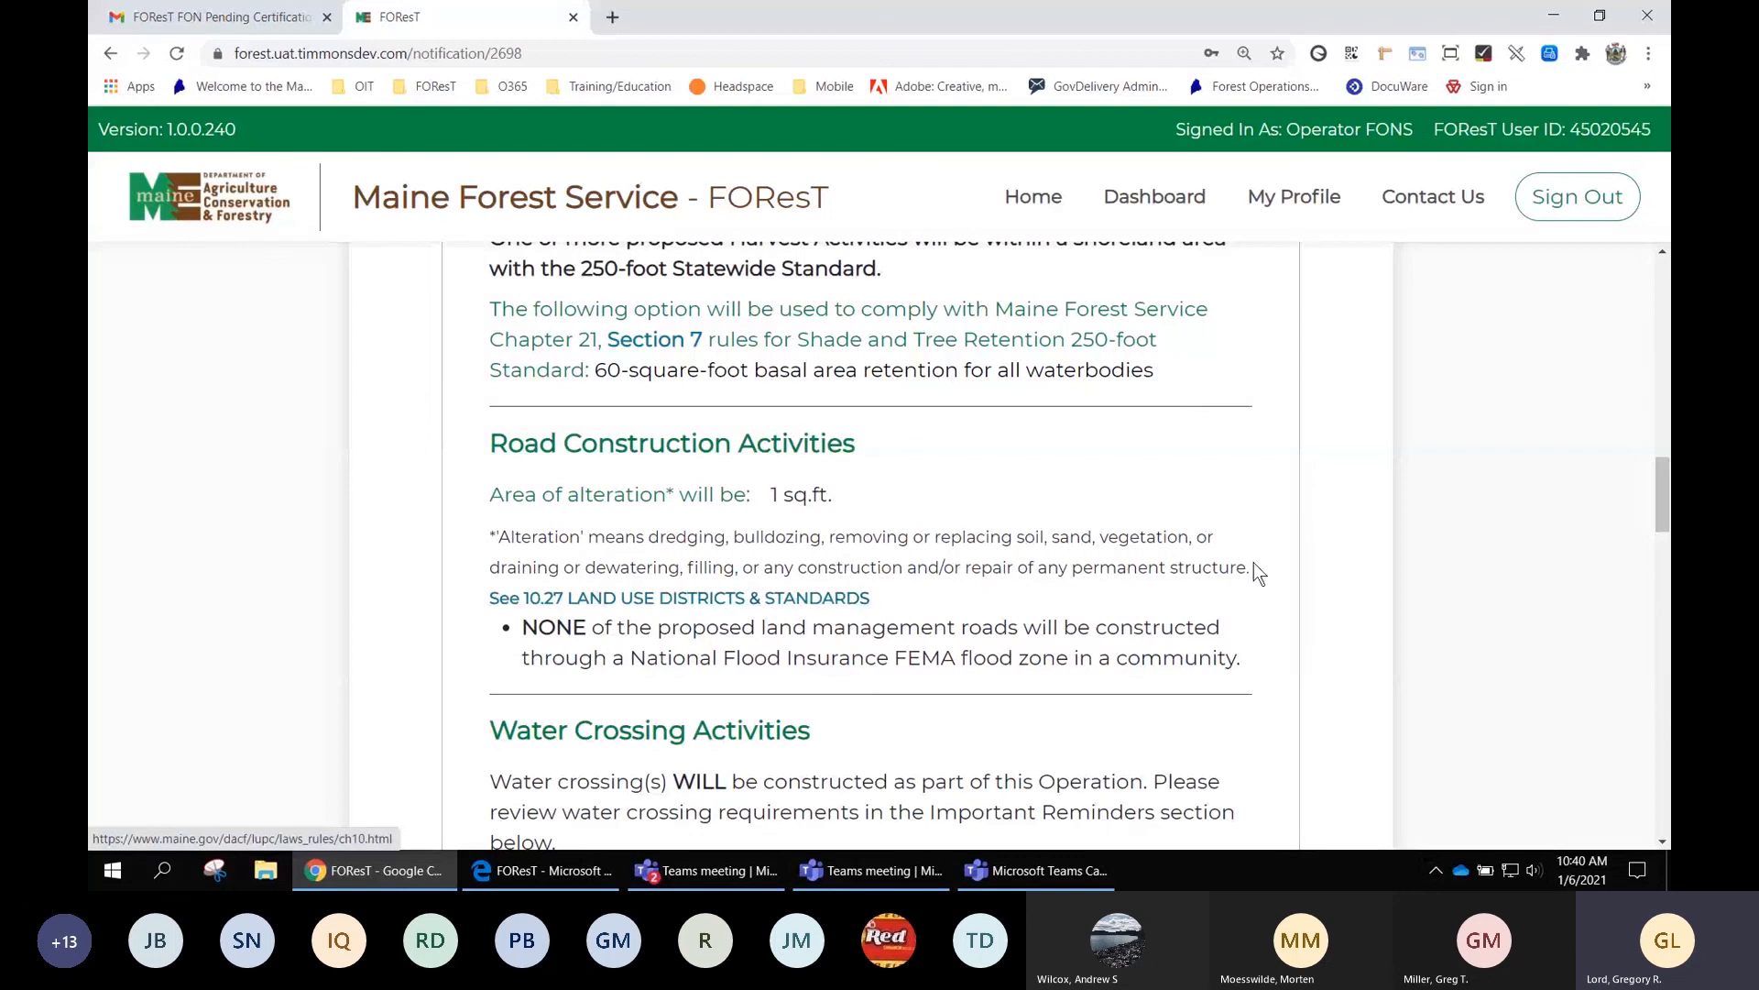
pyautogui.scroll(-2, 1317, 554)
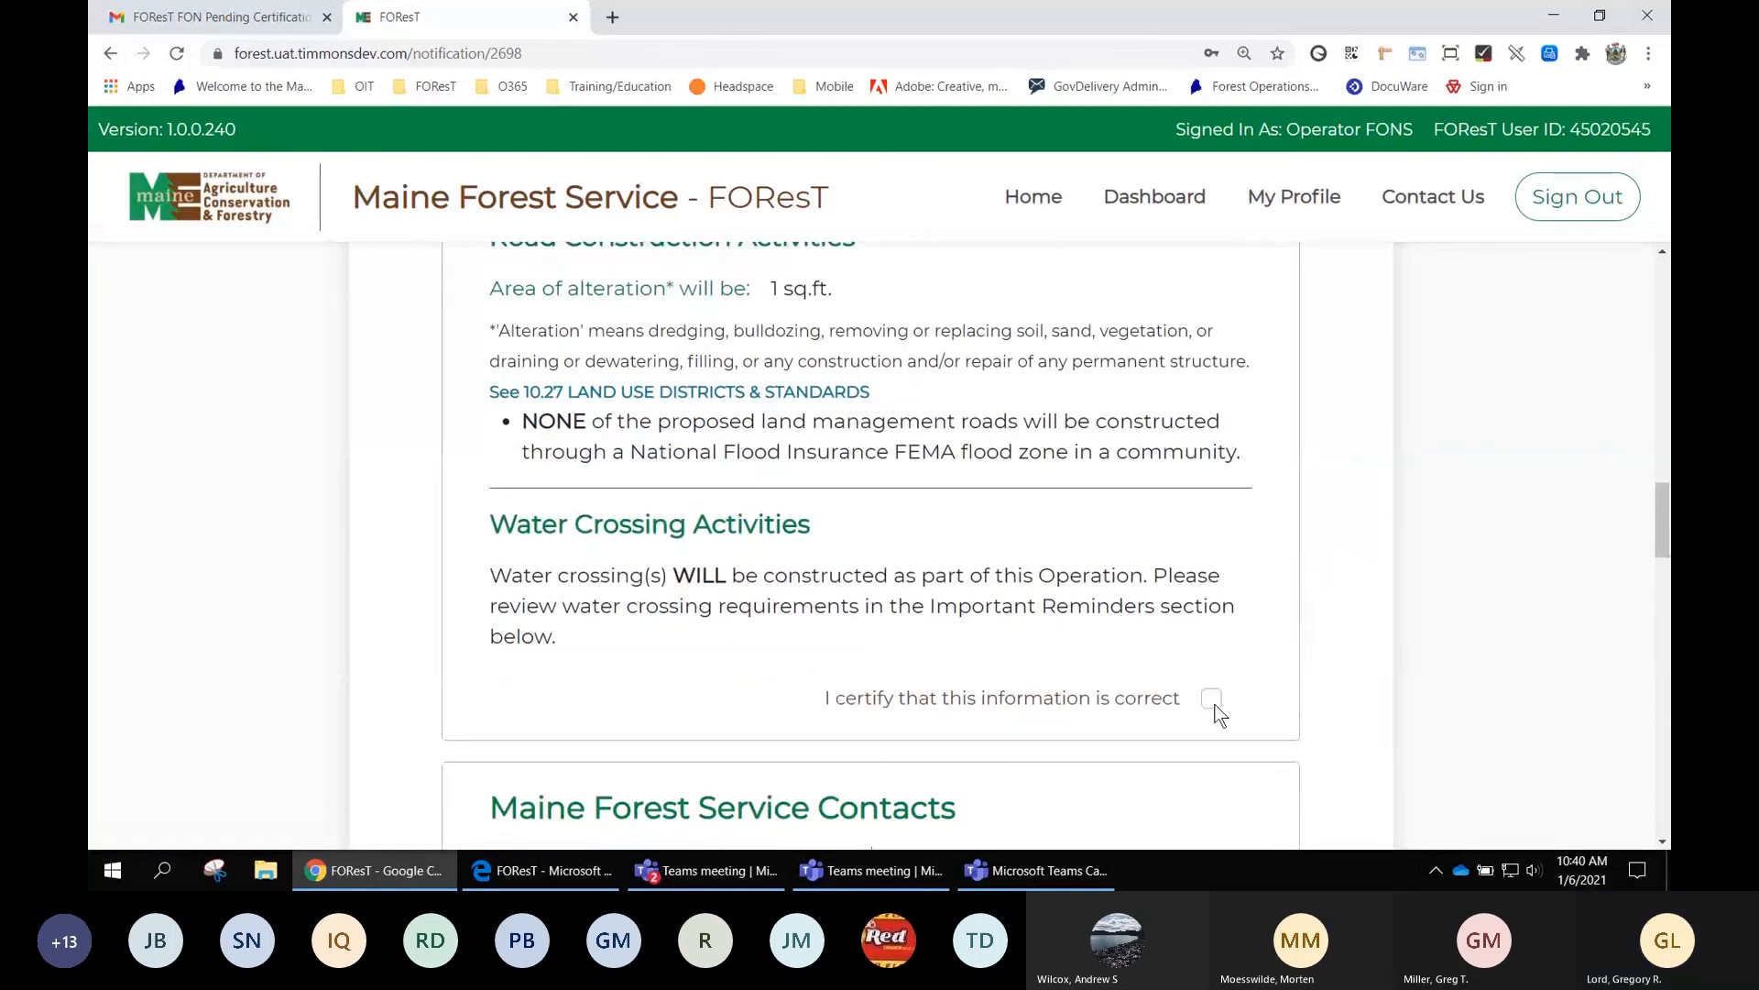
pyautogui.scroll(-10, 1216, 711)
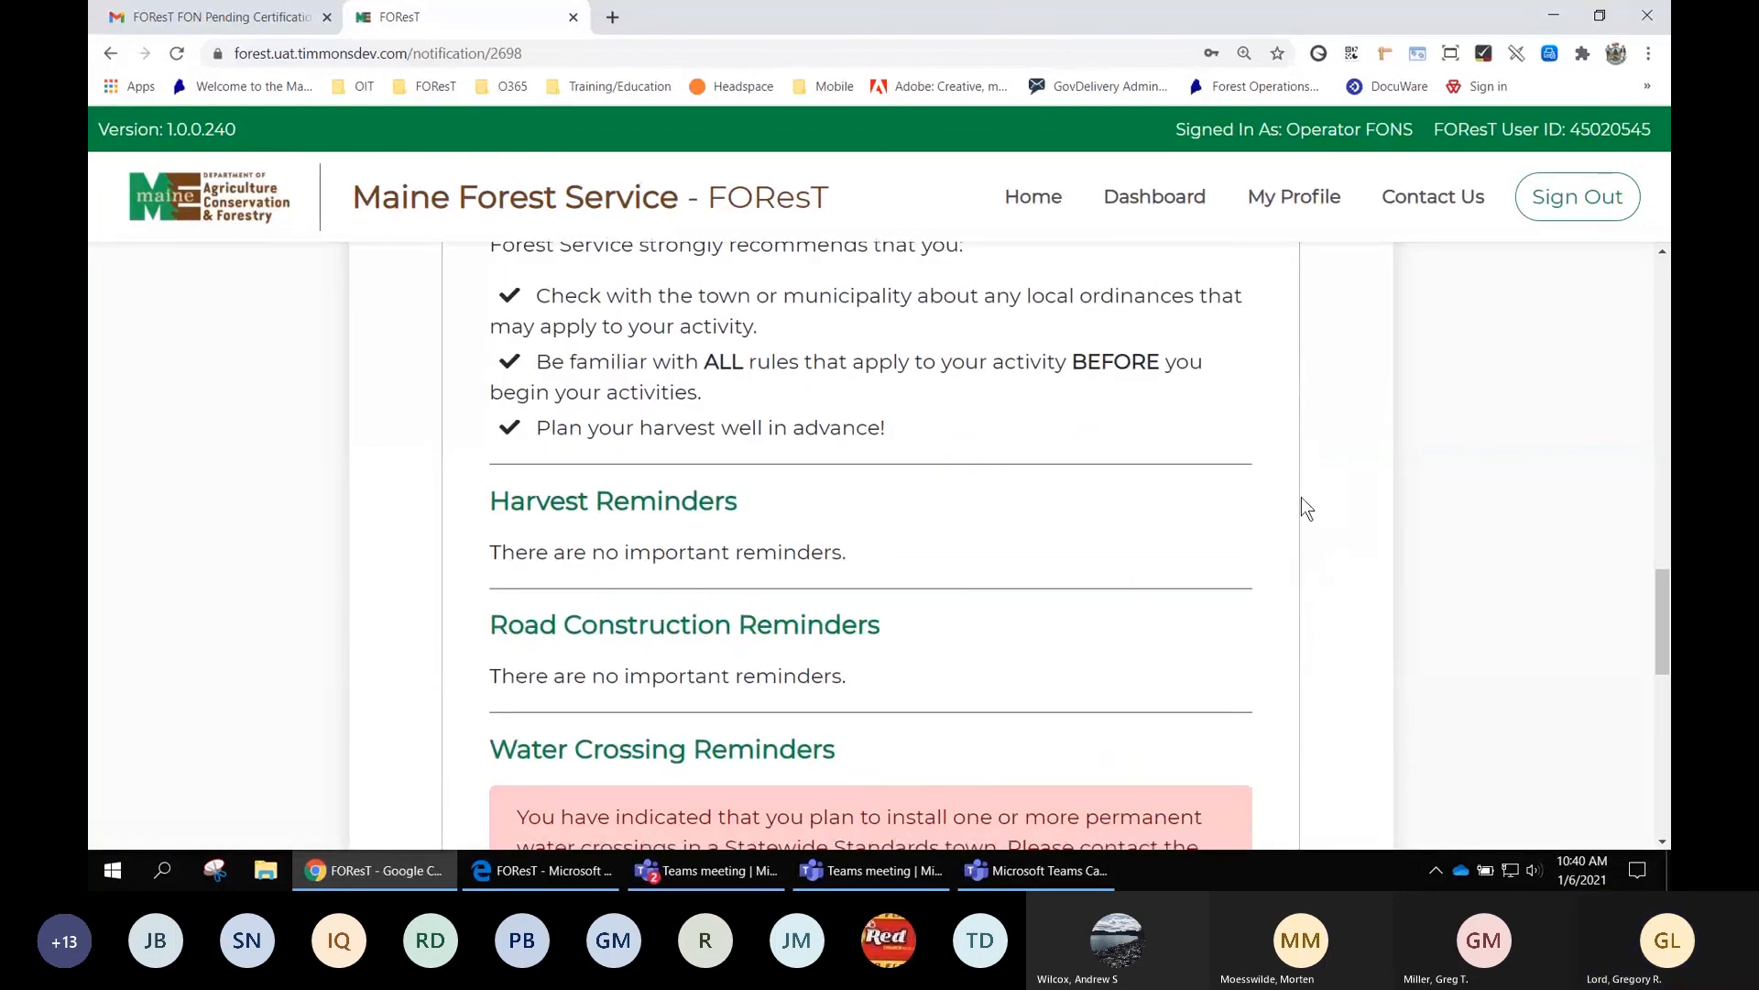
pyautogui.scroll(5, 1304, 503)
pyautogui.scroll(3, 1304, 503)
pyautogui.scroll(-1, 1304, 503)
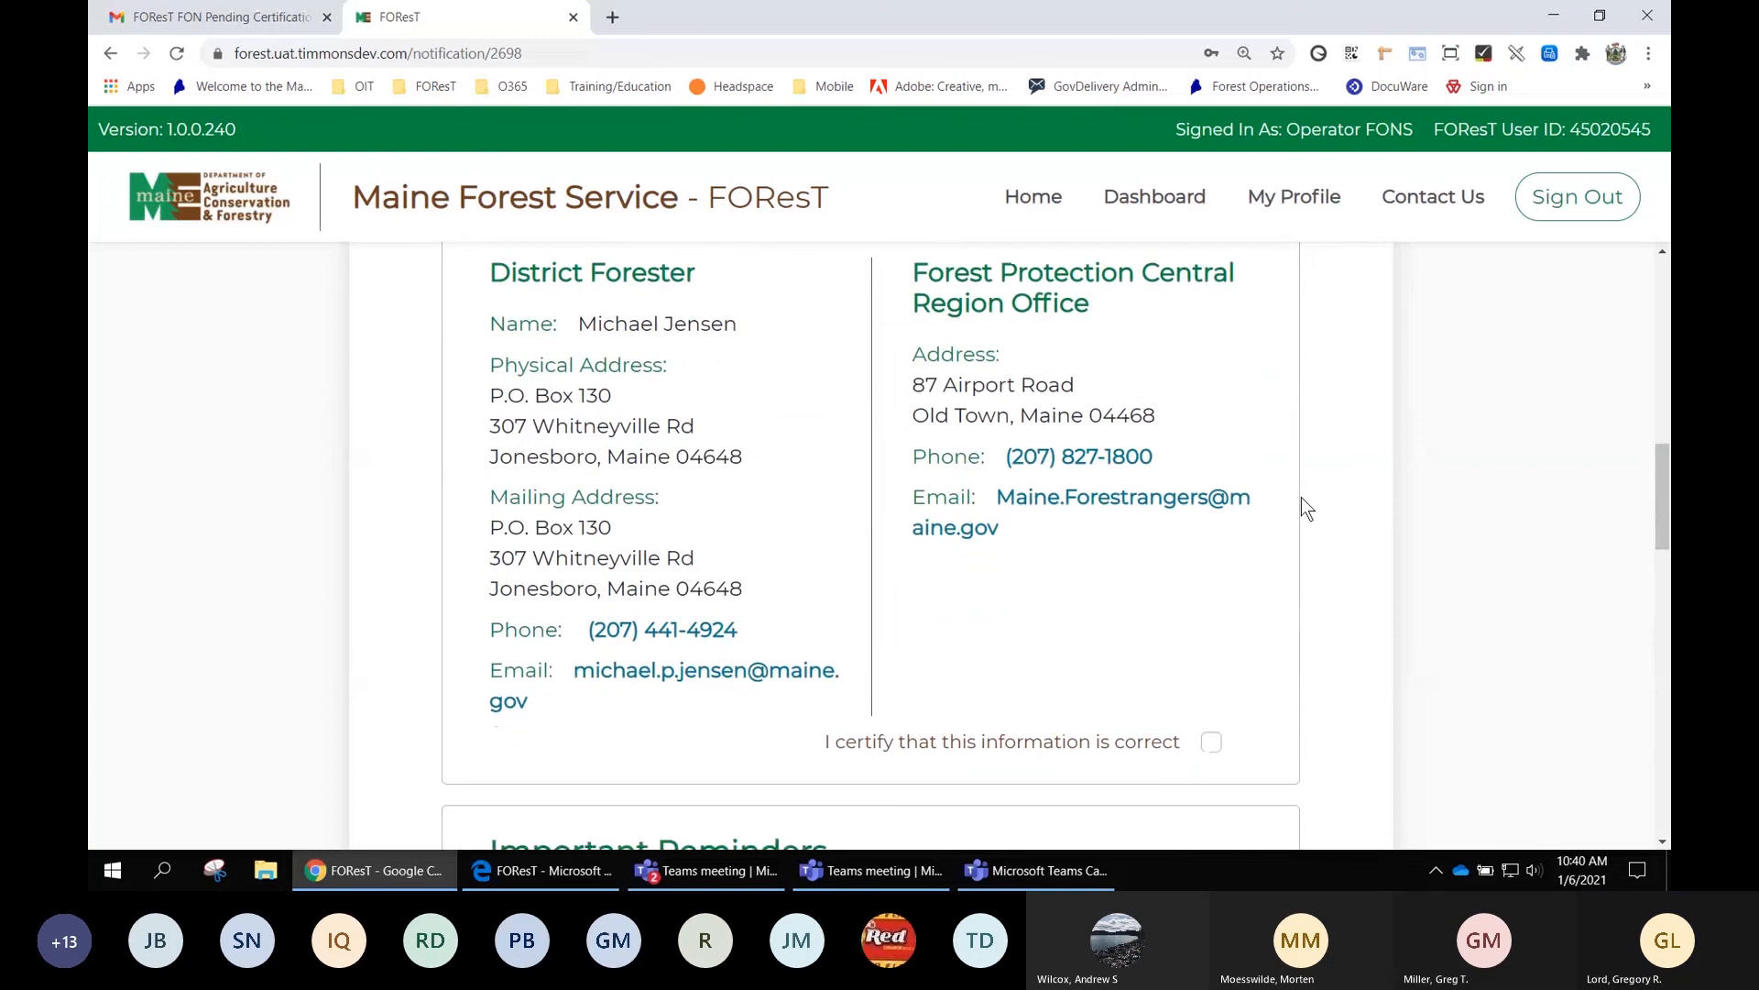
pyautogui.click(1211, 742)
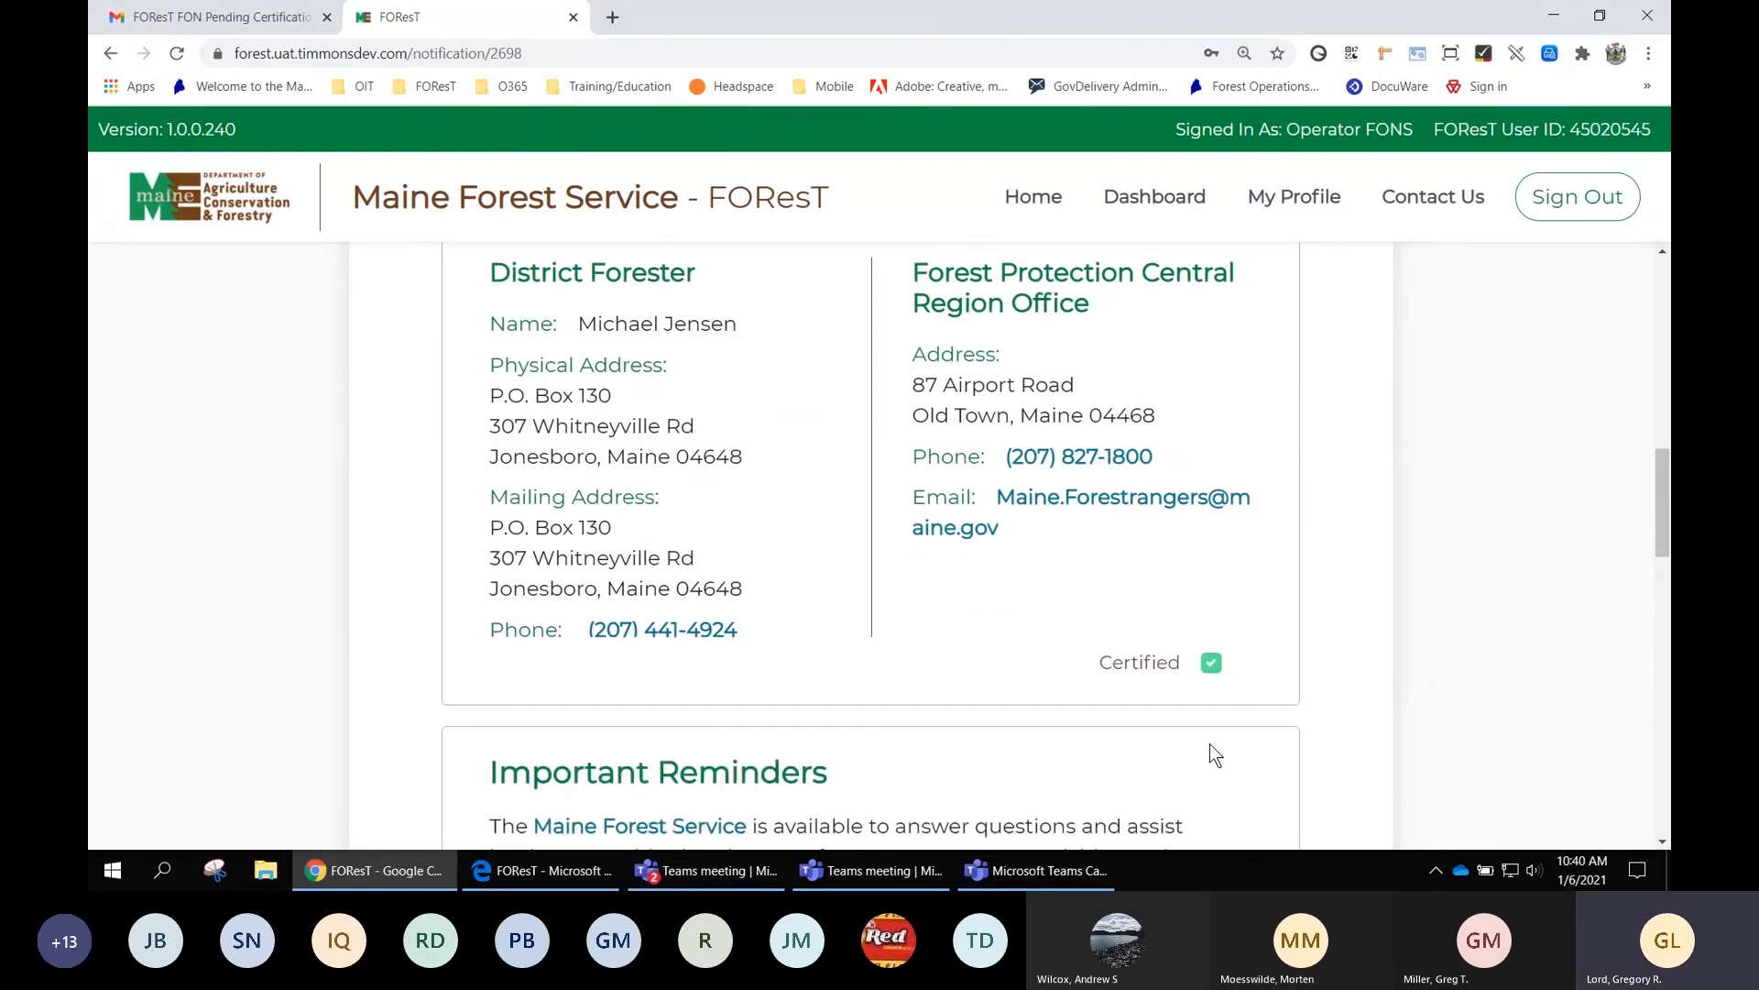
# Read the General Reminders on Larch Canker and Gypsy Moth quarantines and Atlantic salmon habitat
pyautogui.scroll(-1, 1367, 471)
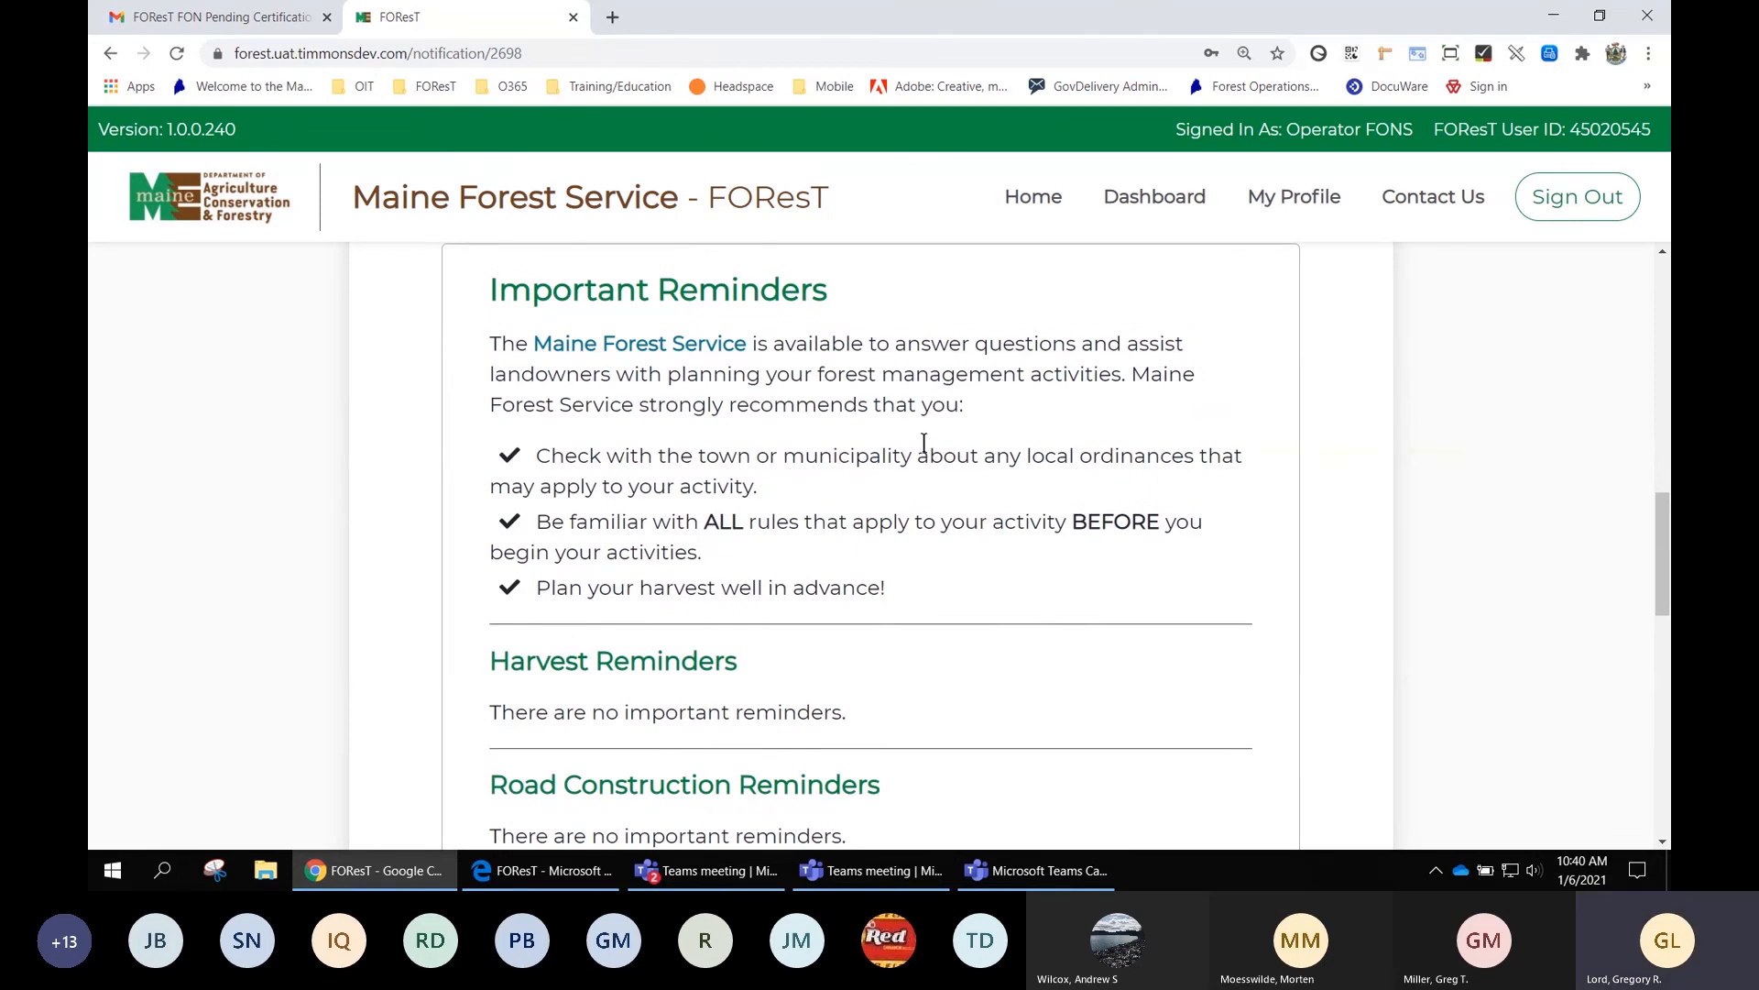
pyautogui.scroll(-1, 1030, 452)
pyautogui.scroll(-1, 1006, 458)
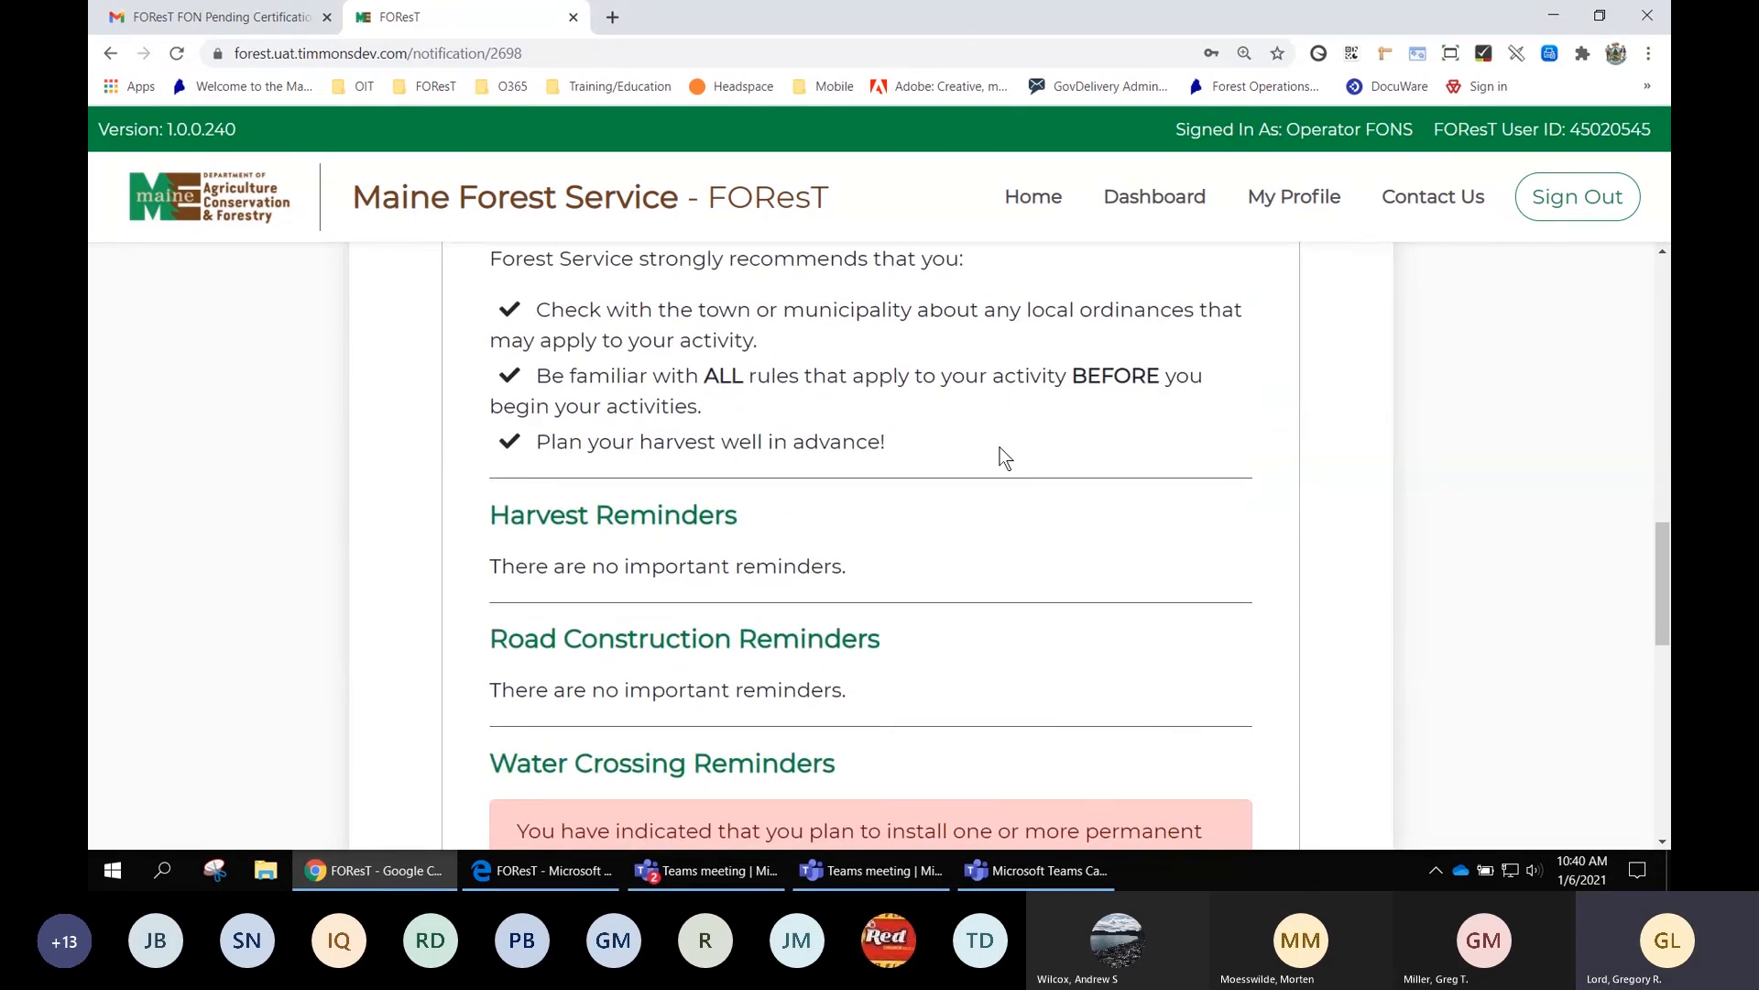
pyautogui.scroll(2, 1005, 458)
pyautogui.scroll(-1, 1005, 458)
pyautogui.scroll(-5, 1000, 449)
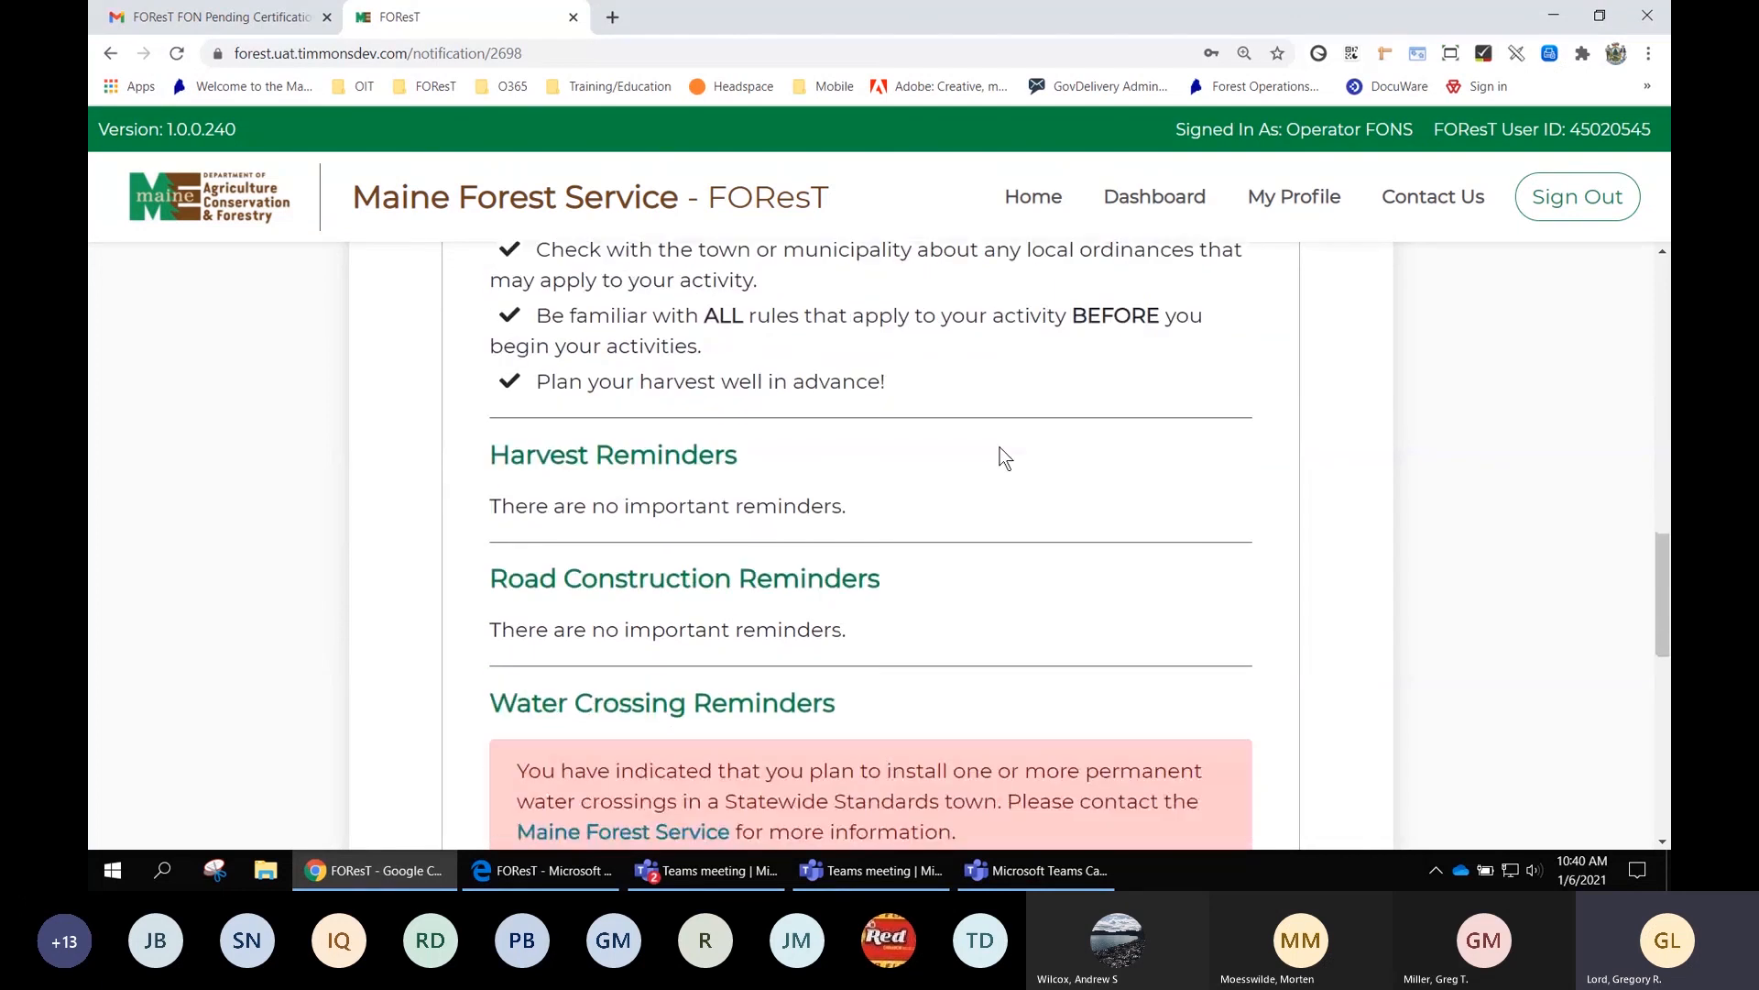
pyautogui.scroll(-4, 999, 448)
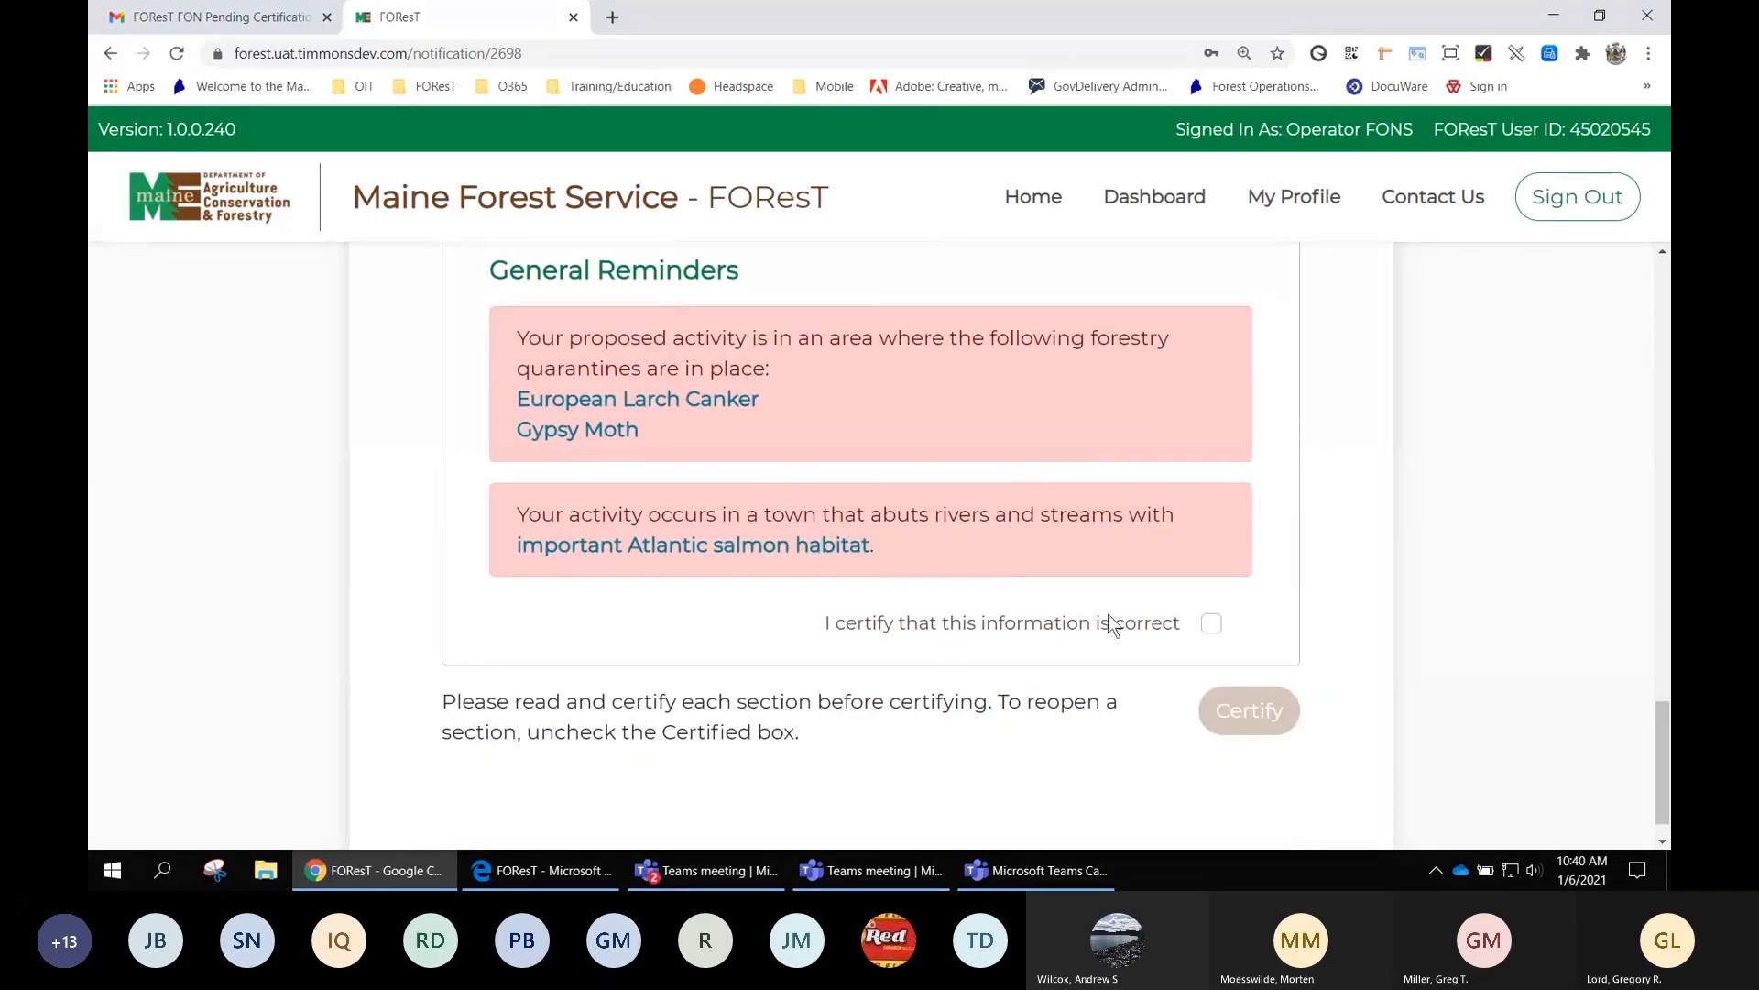
# Certify the Important Reminders section and begin the final FON certification
pyautogui.click(1212, 624)
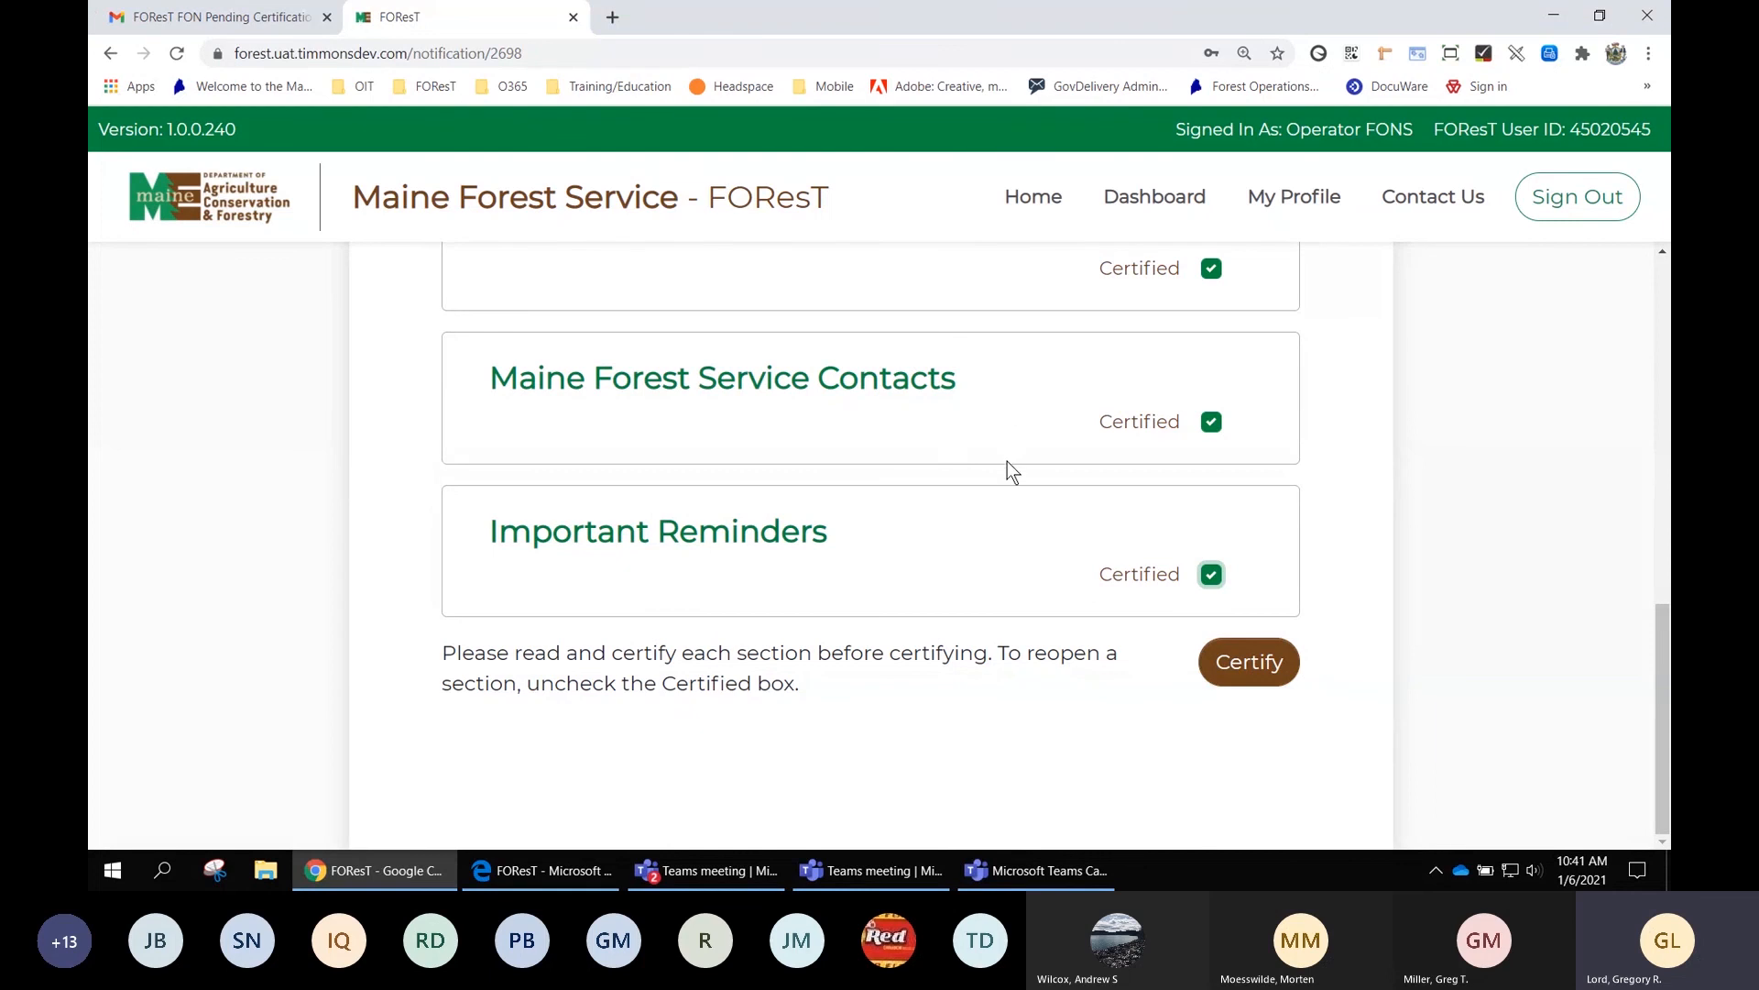
pyautogui.click(1254, 665)
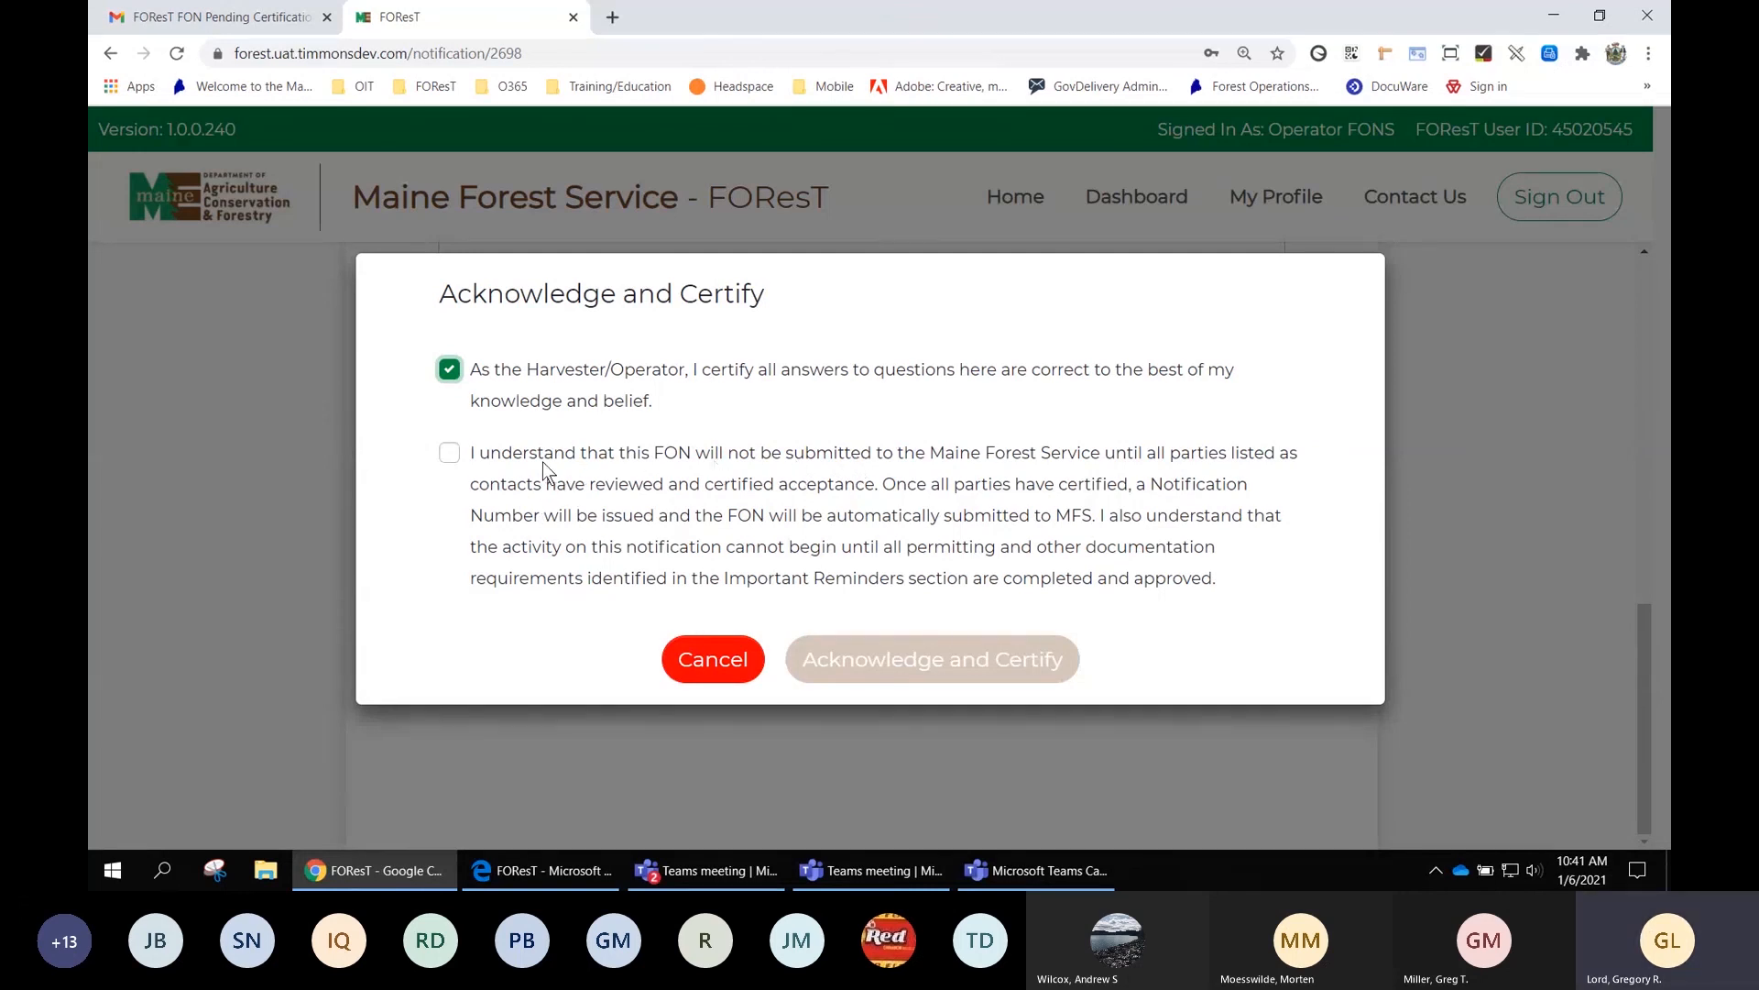
# Accept the submission conditions, certify the FON to MFS, and dismiss the success message
pyautogui.click(449, 456)
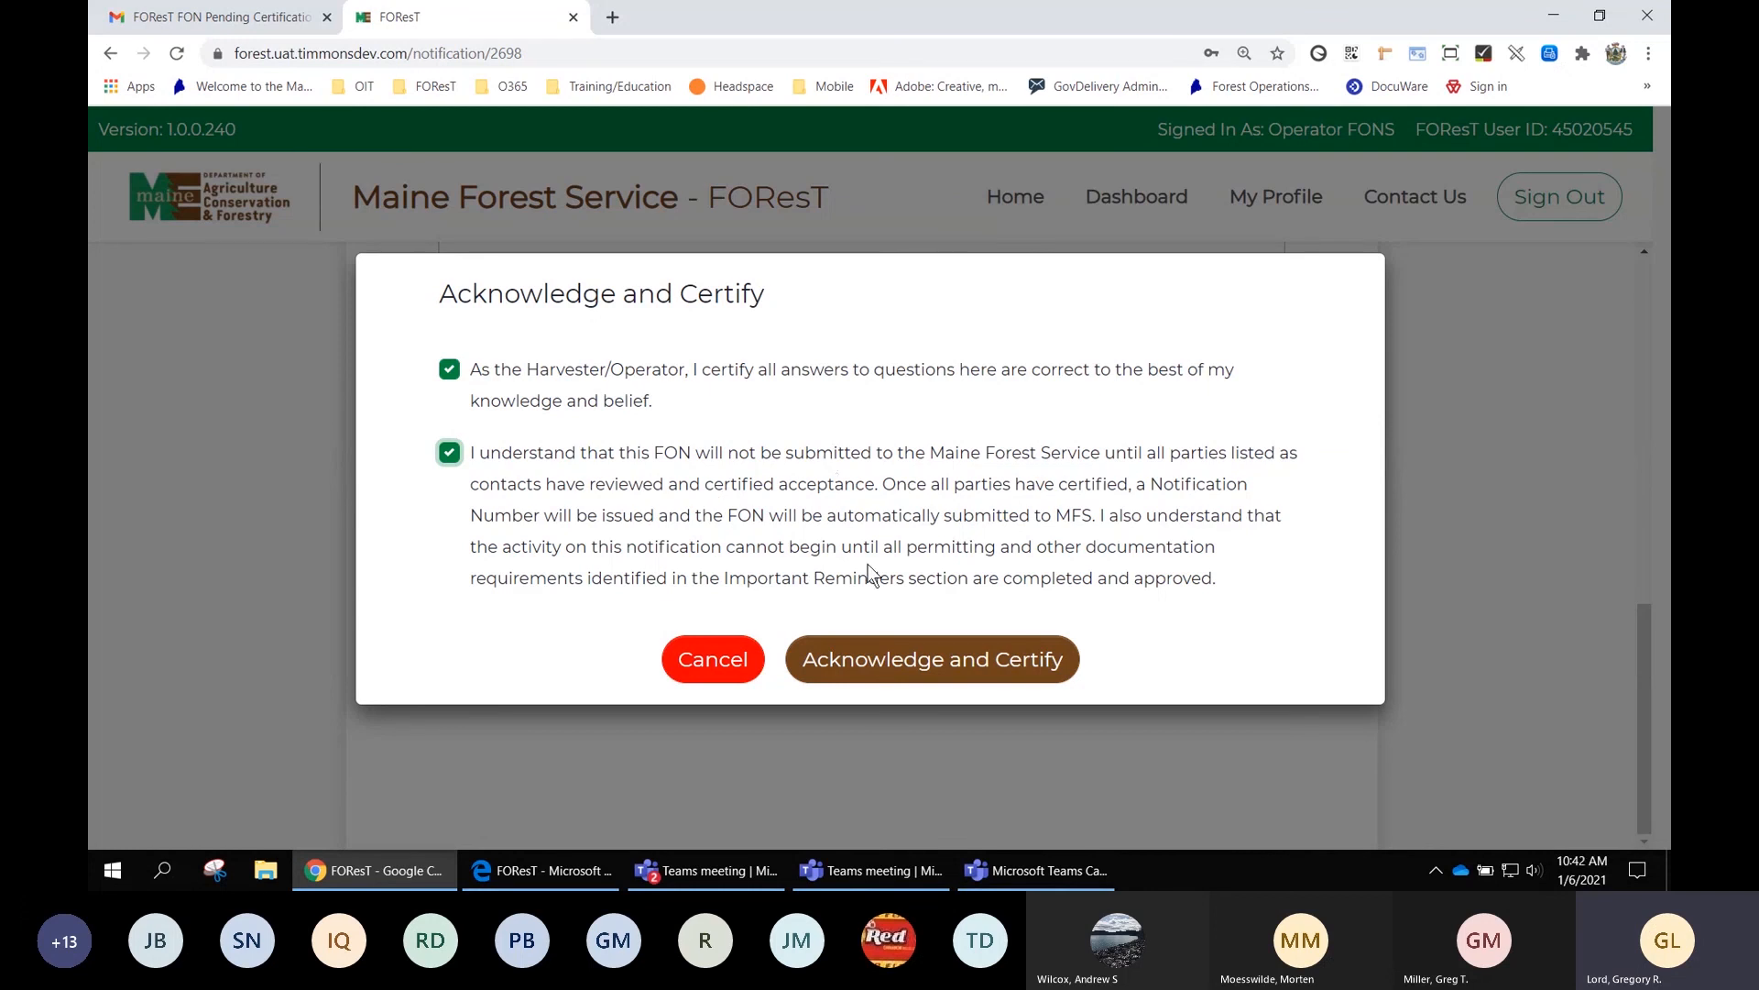
pyautogui.click(983, 662)
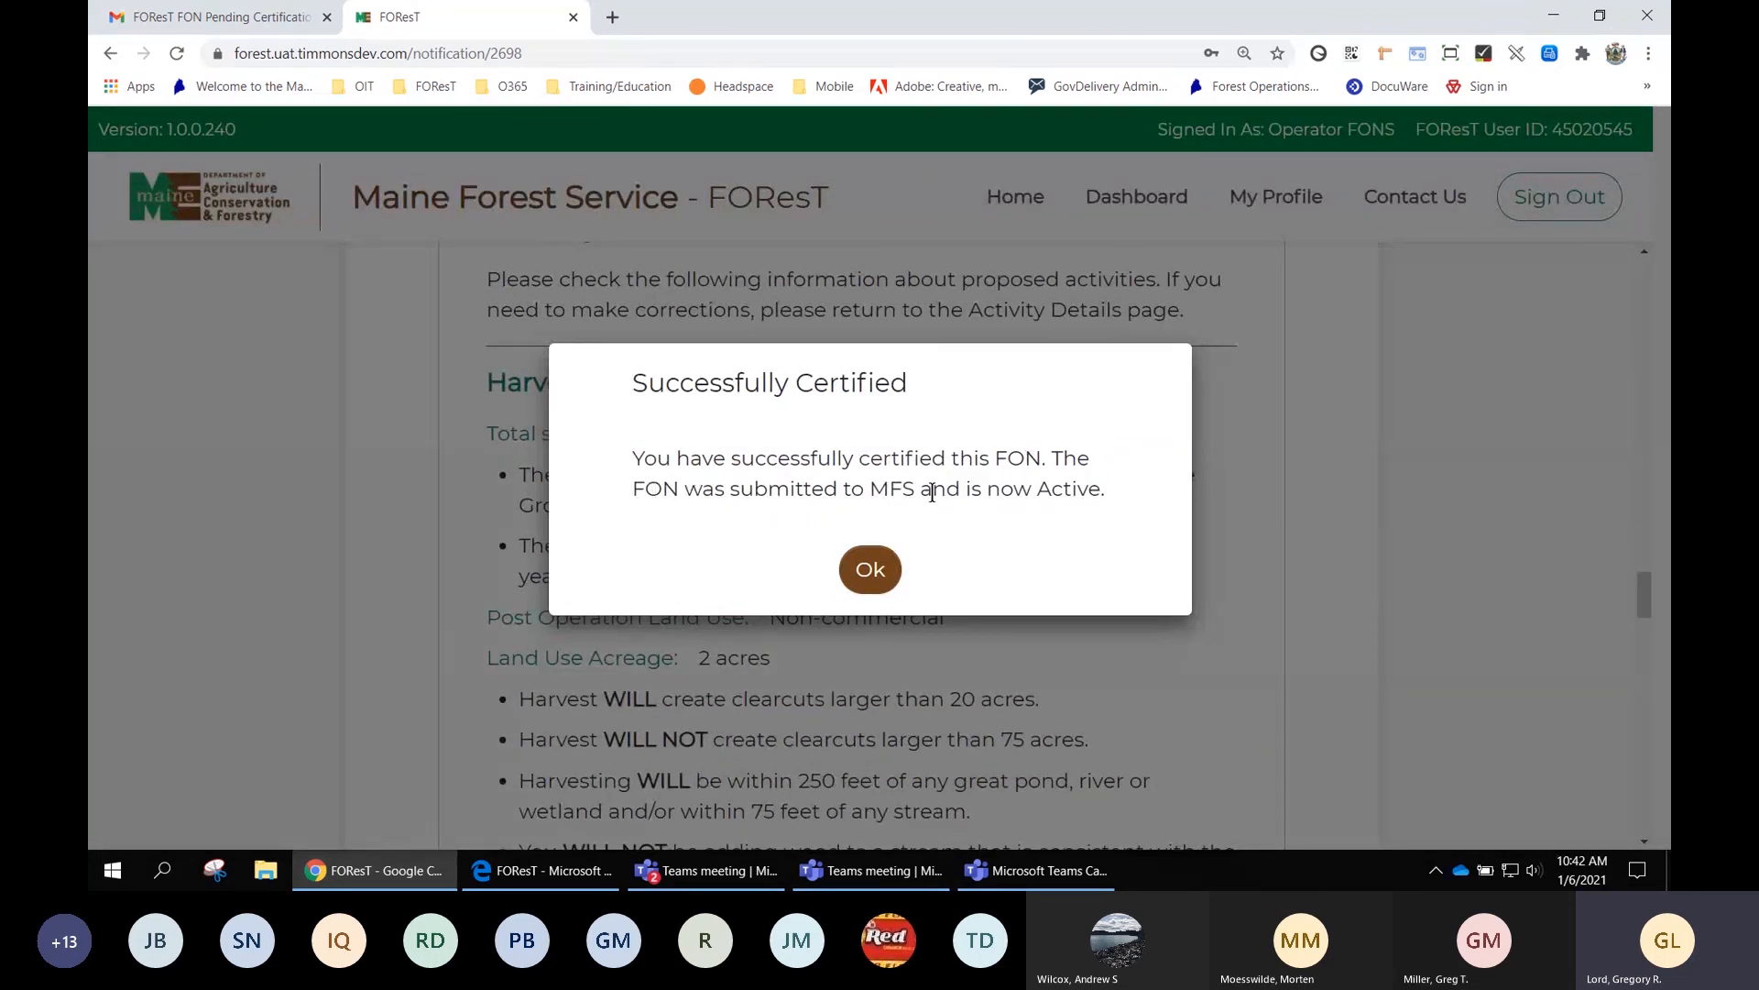
pyautogui.click(877, 570)
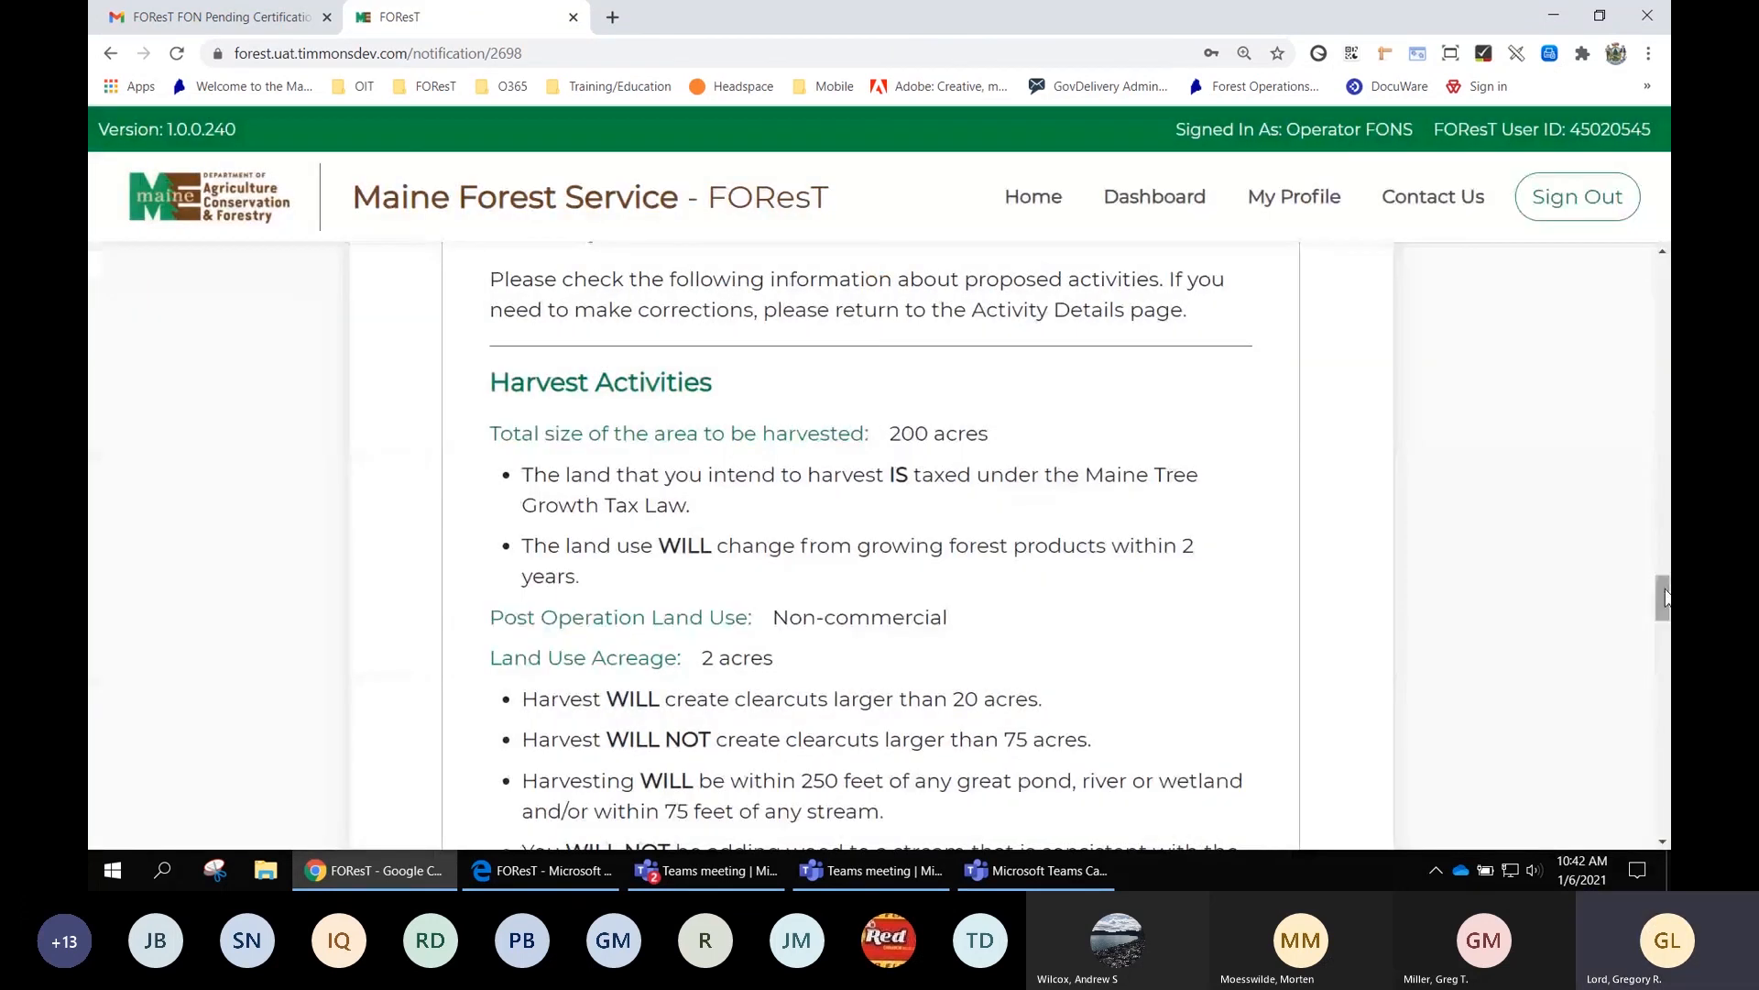
pyautogui.moveTo(1662, 590); pyautogui.dragTo(1665, 266)
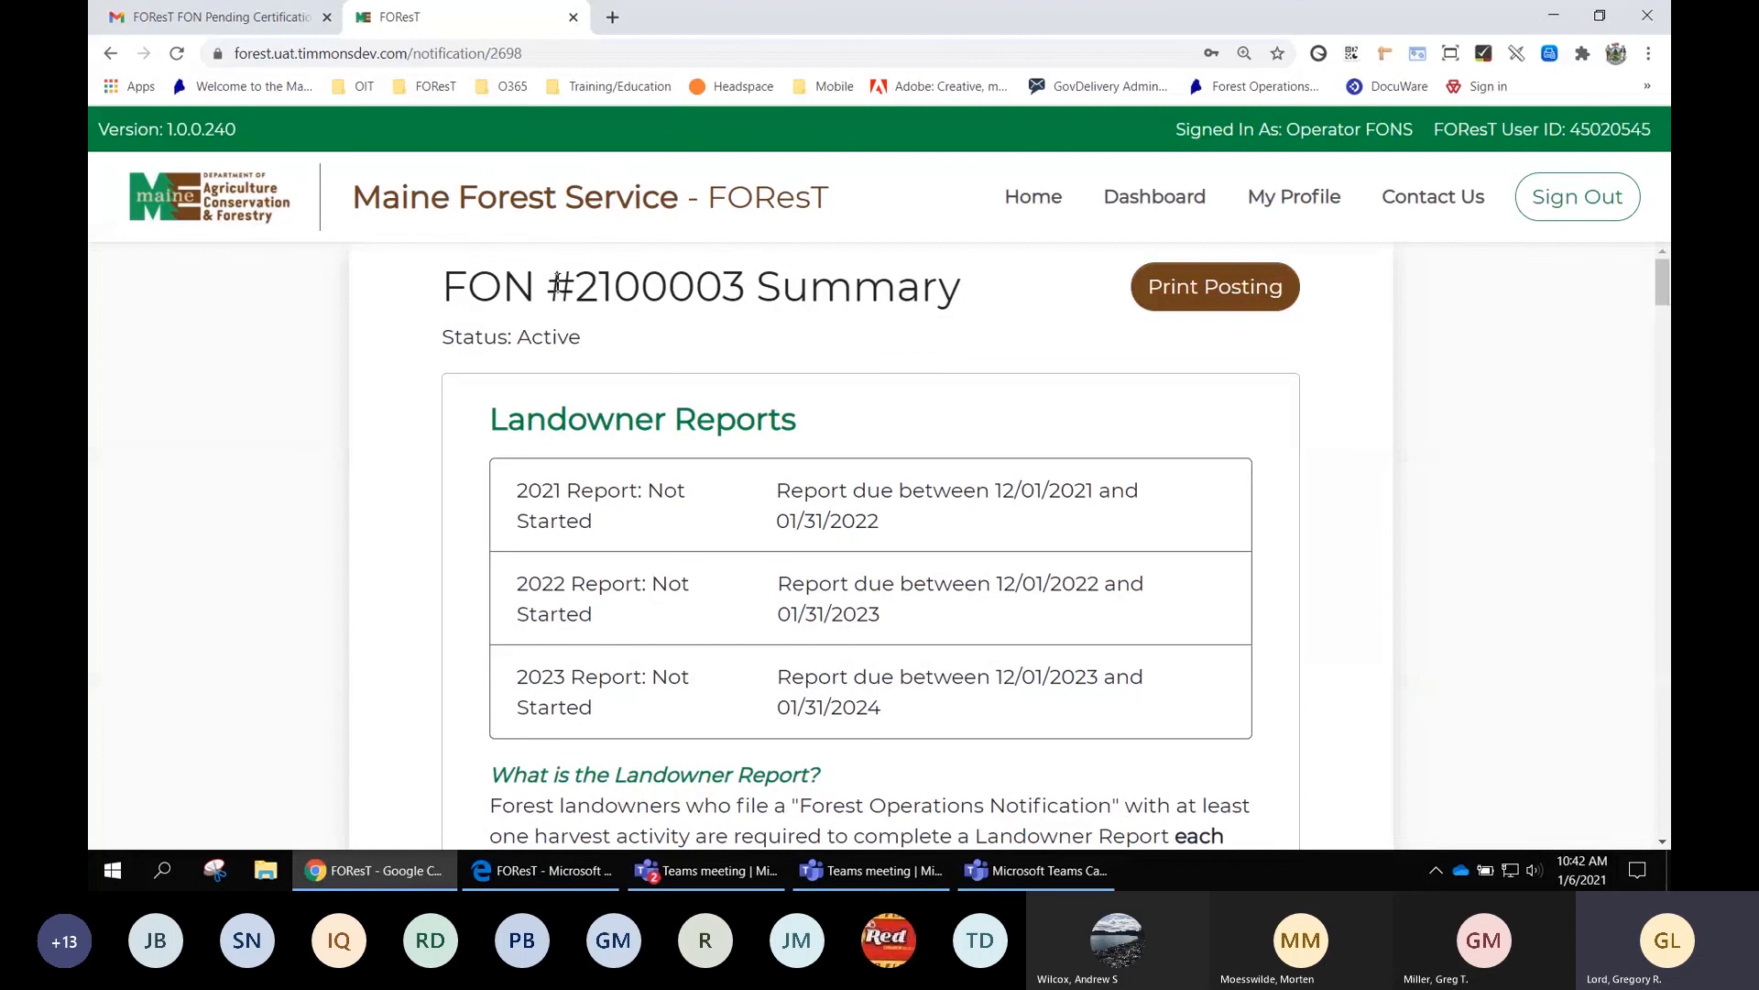
pyautogui.moveTo(548, 284); pyautogui.dragTo(748, 282)
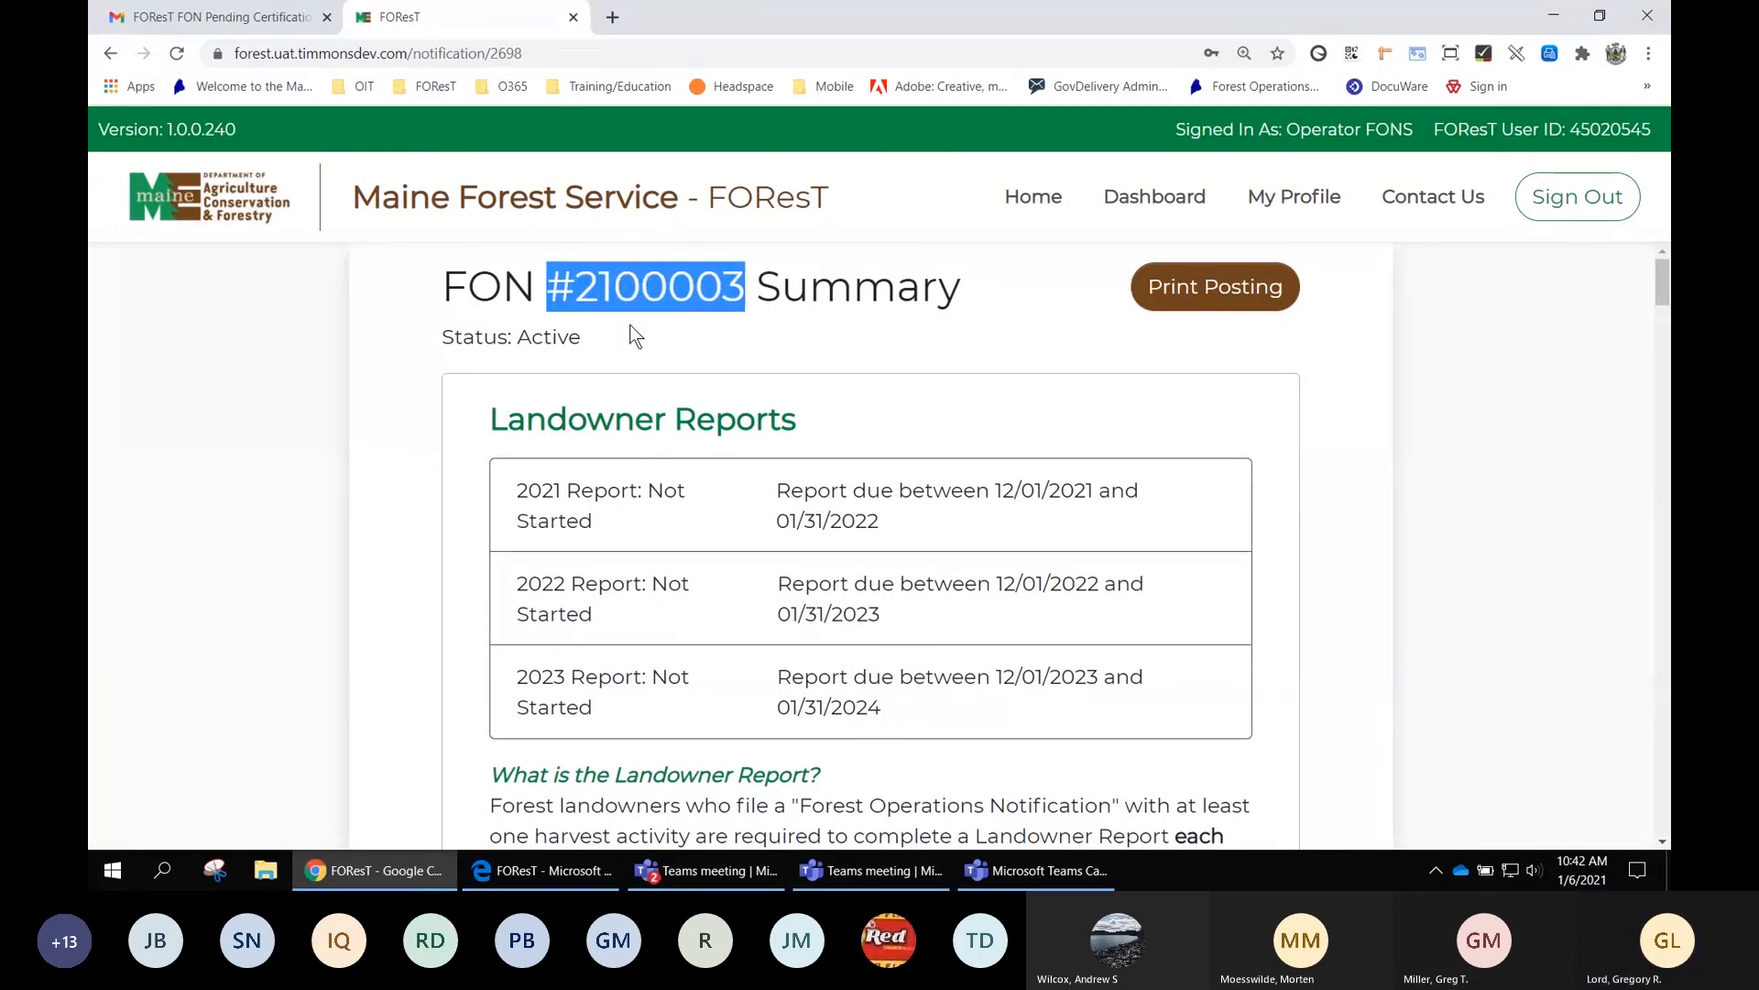
pyautogui.moveTo(581, 338); pyautogui.dragTo(519, 336)
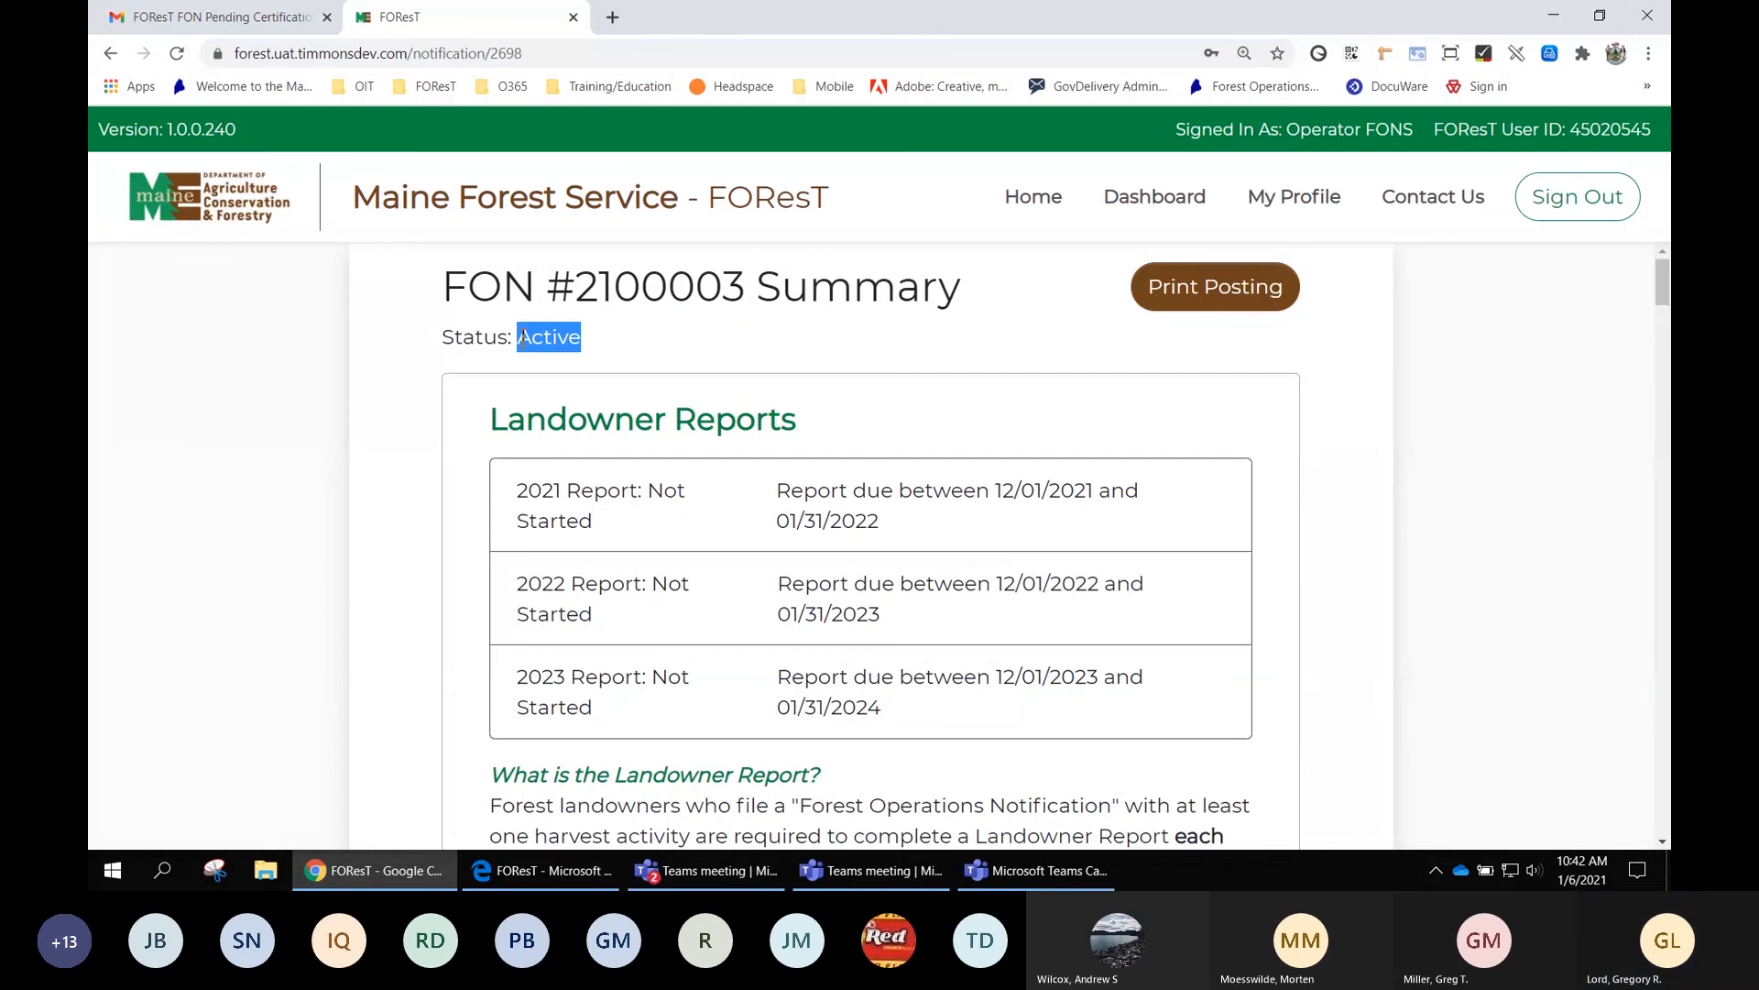
pyautogui.click(1233, 291)
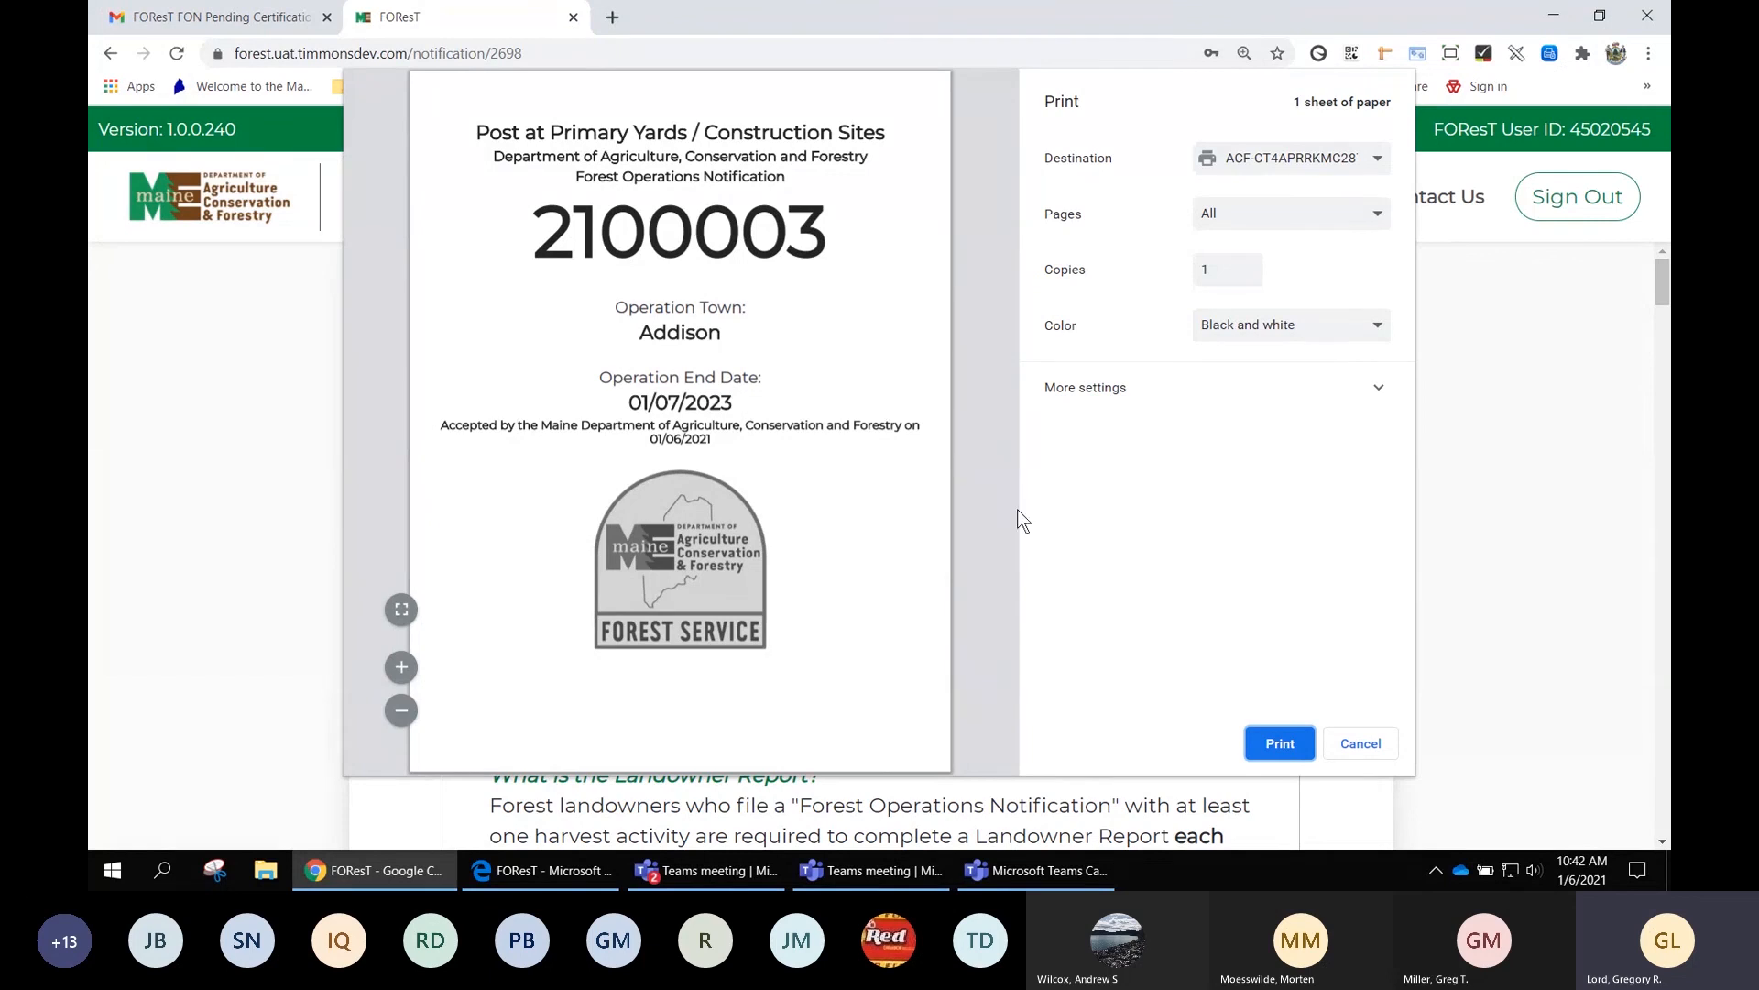
pyautogui.click(1361, 750)
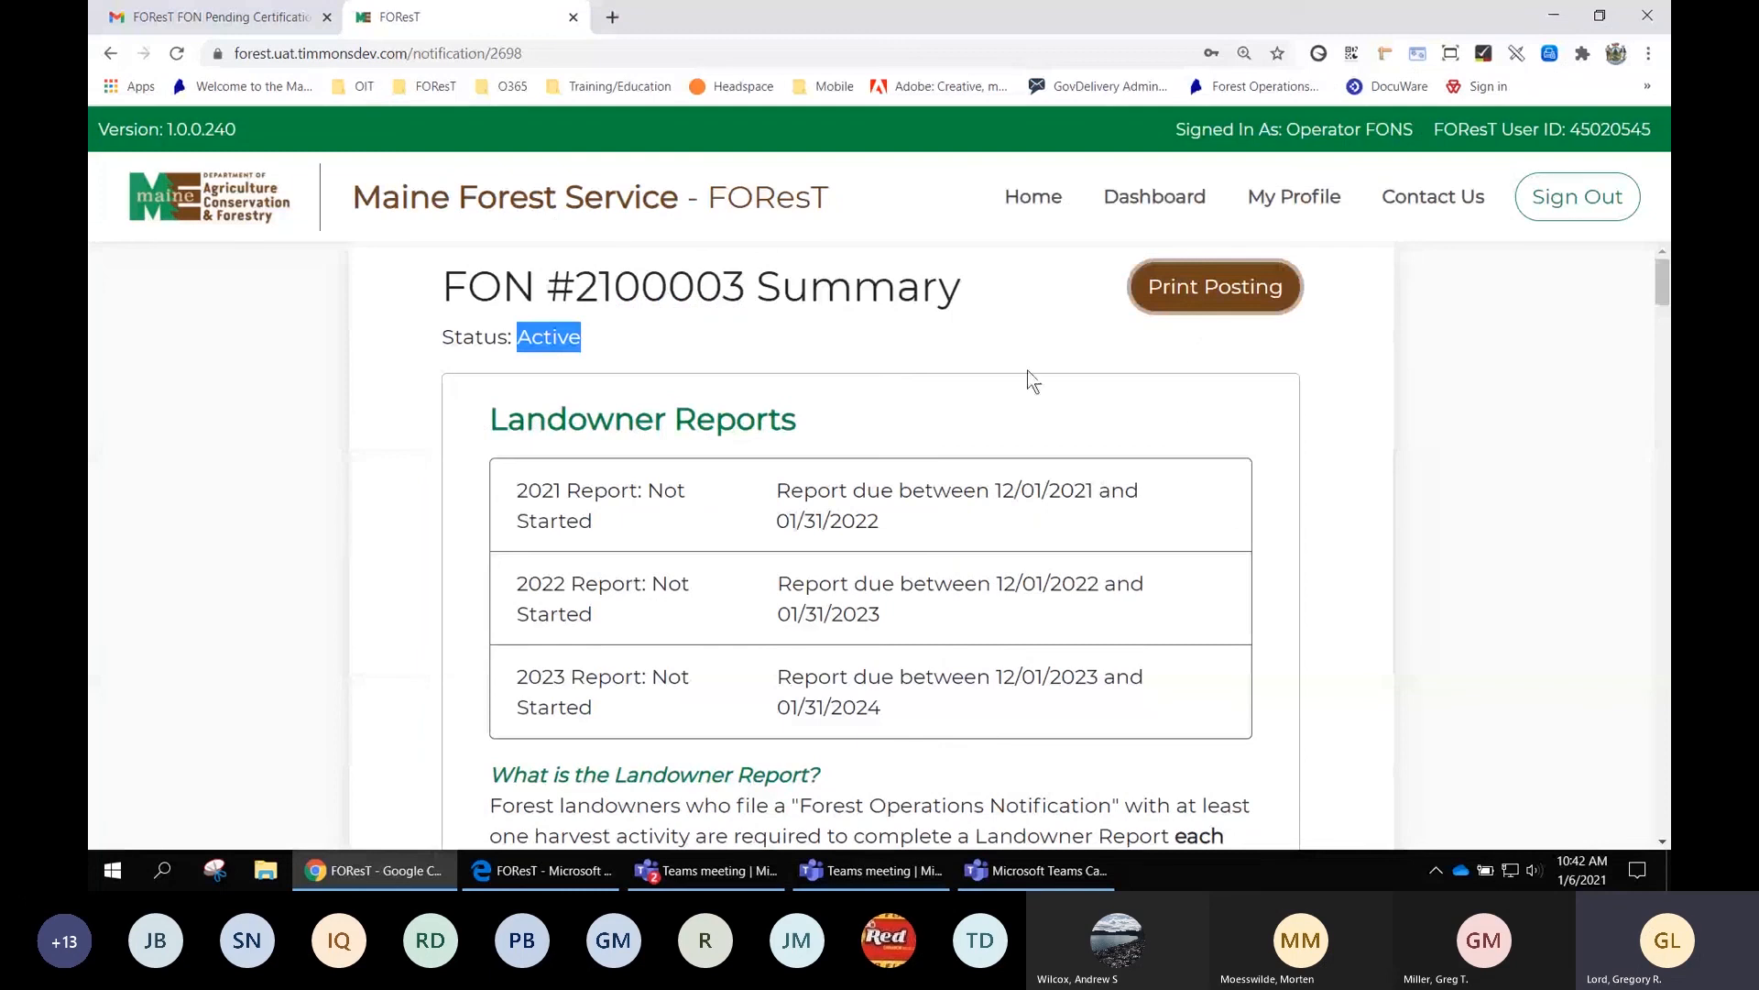
# Review the FON #2100003 summary, including the 2021–2023 Landowner Reports due December 1–January 31
pyautogui.scroll(-1, 1294, 400)
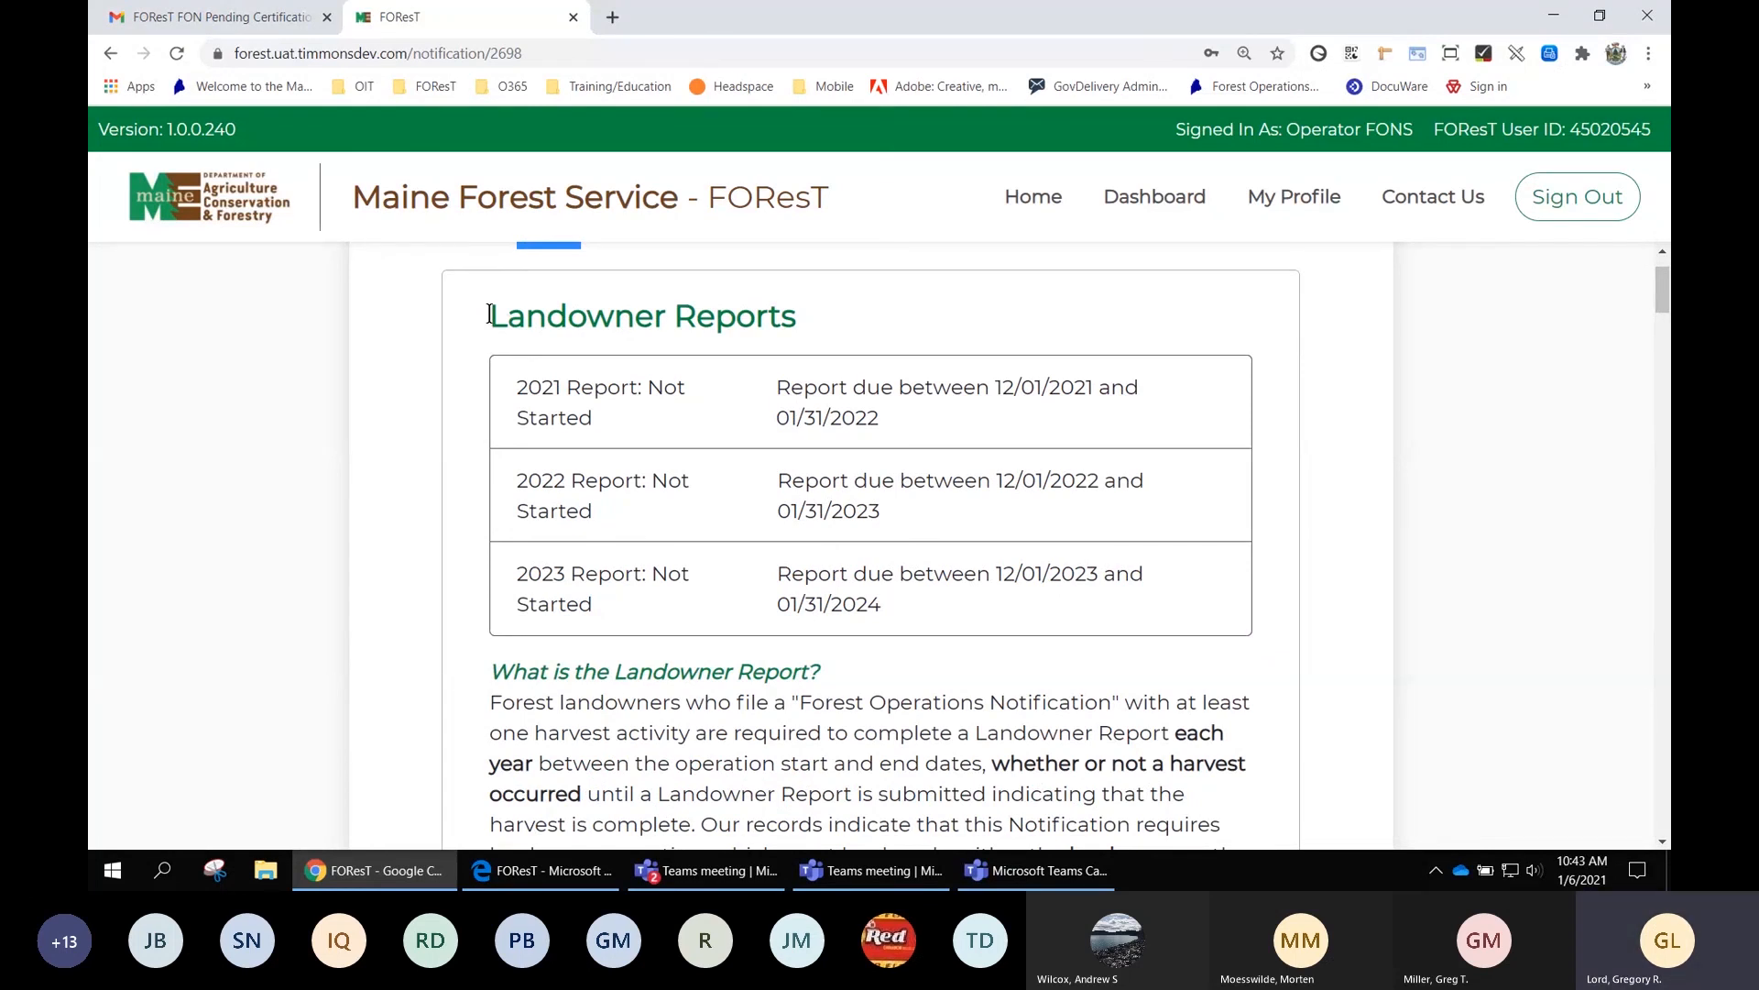
pyautogui.moveTo(489, 314); pyautogui.dragTo(797, 320)
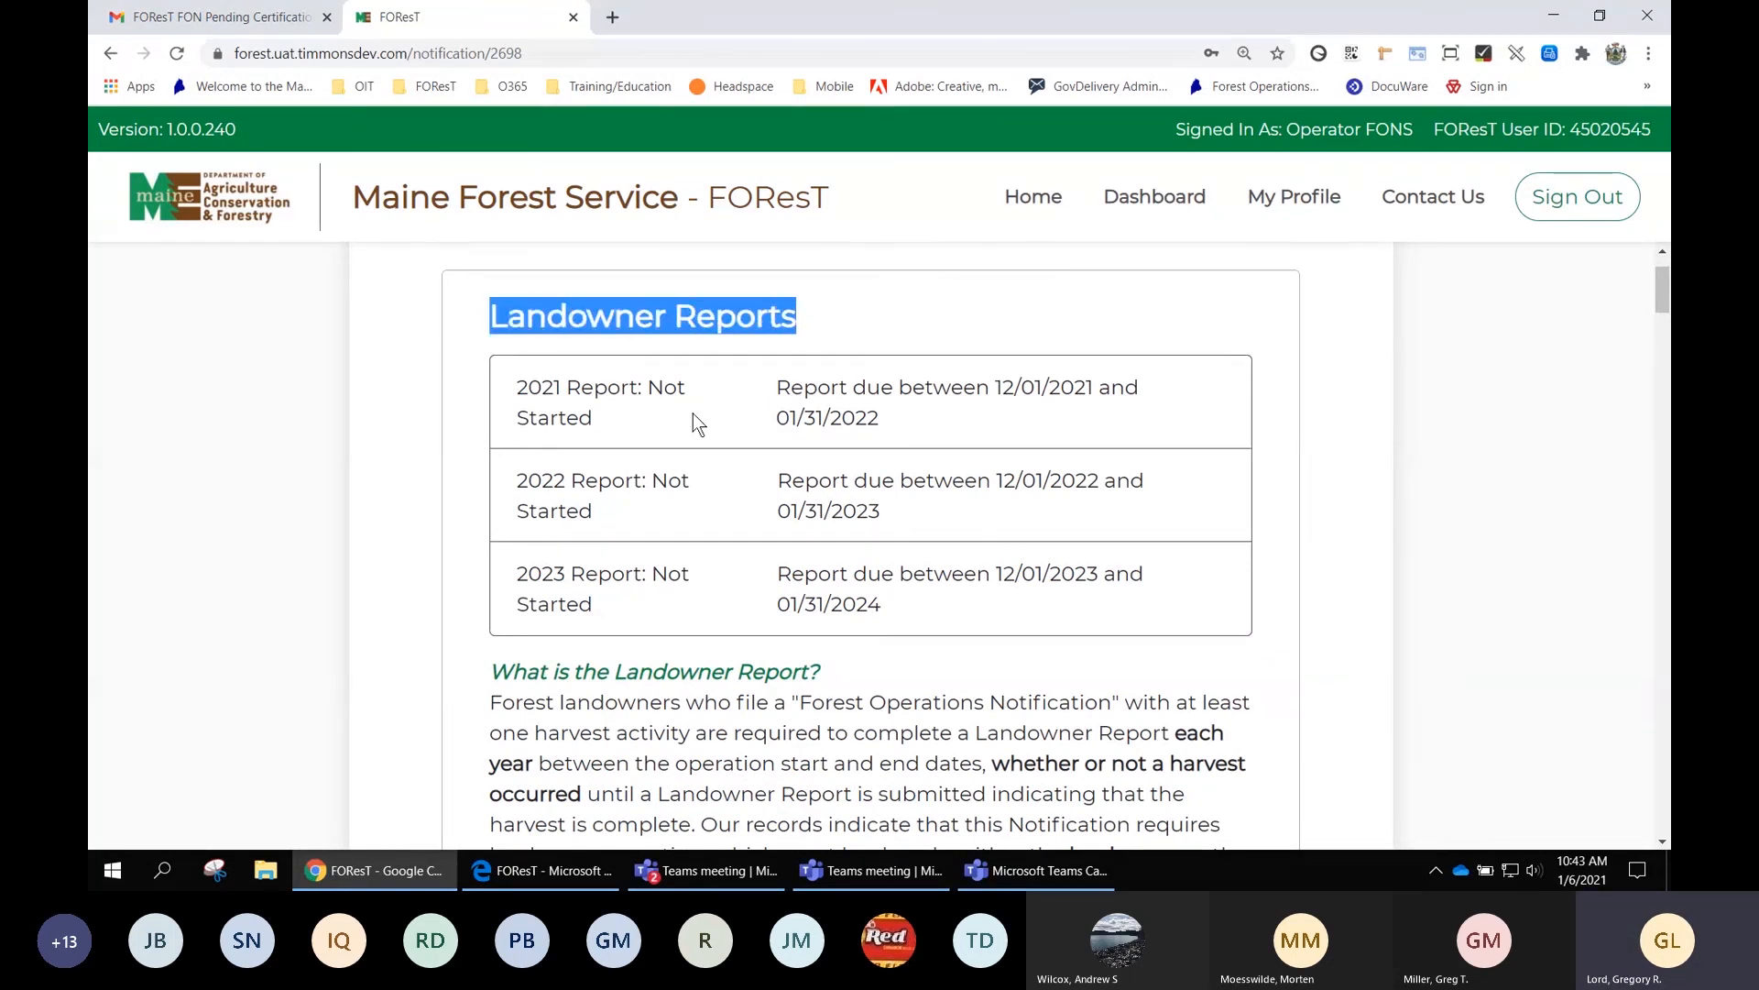
pyautogui.scroll(-1, 693, 414)
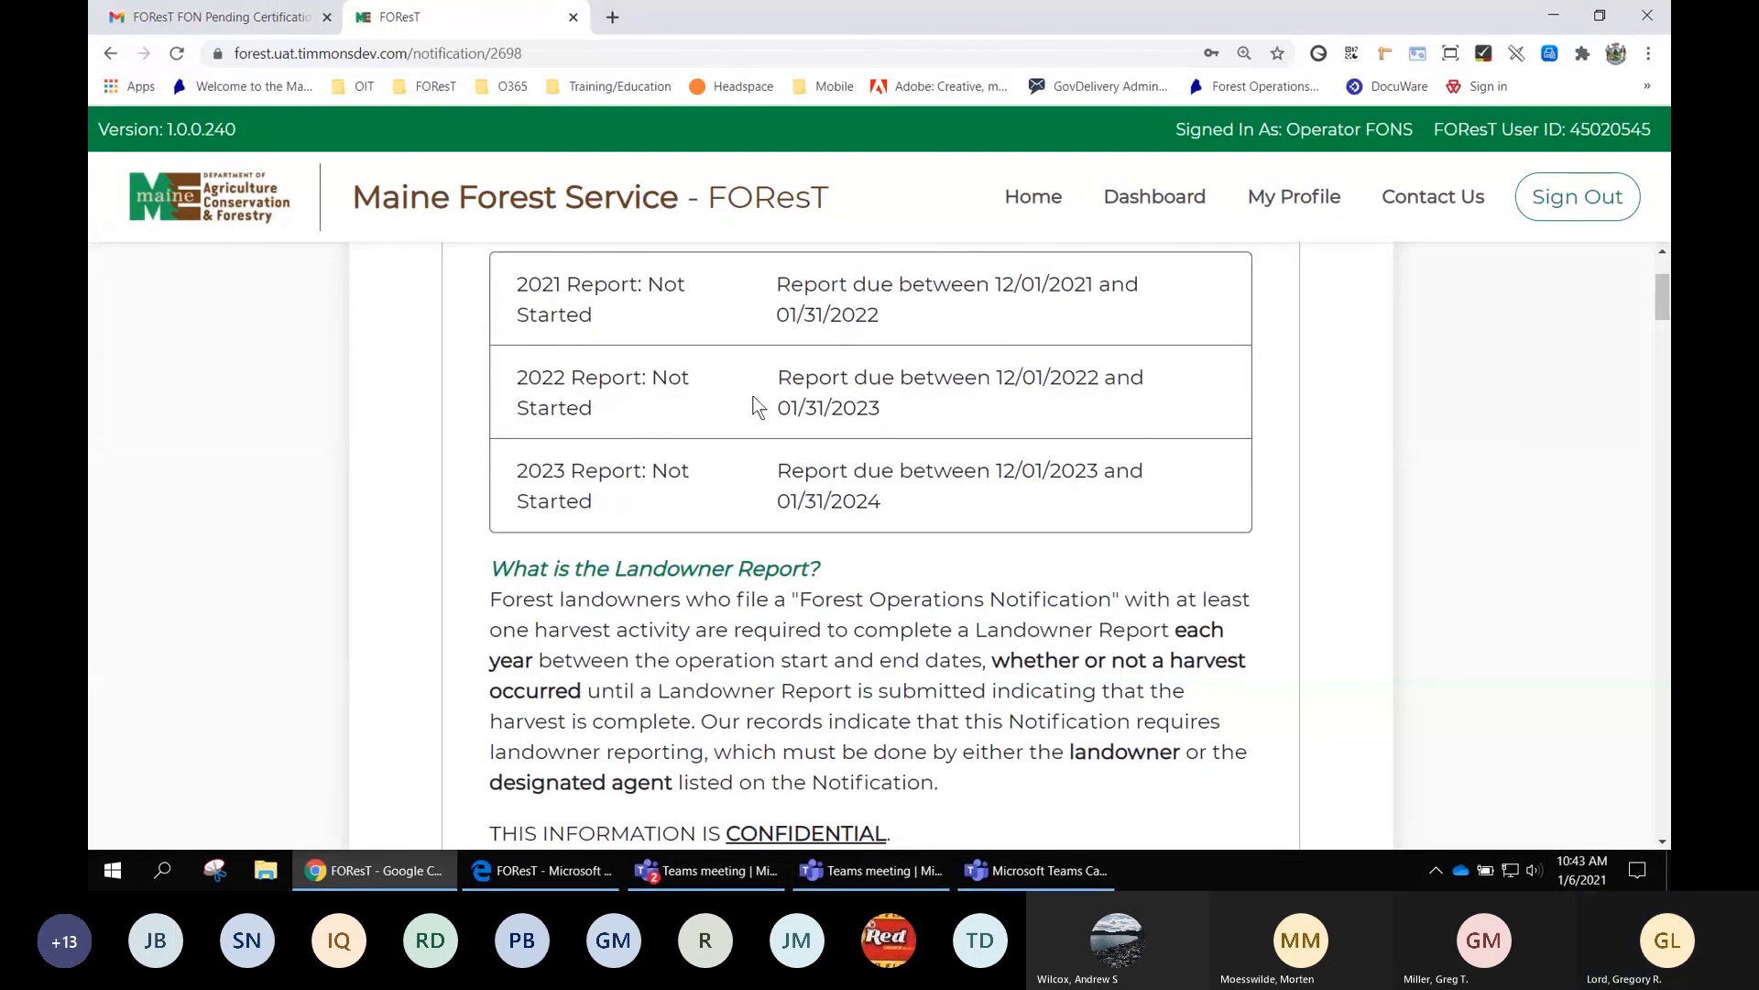
pyautogui.scroll(-1, 1075, 580)
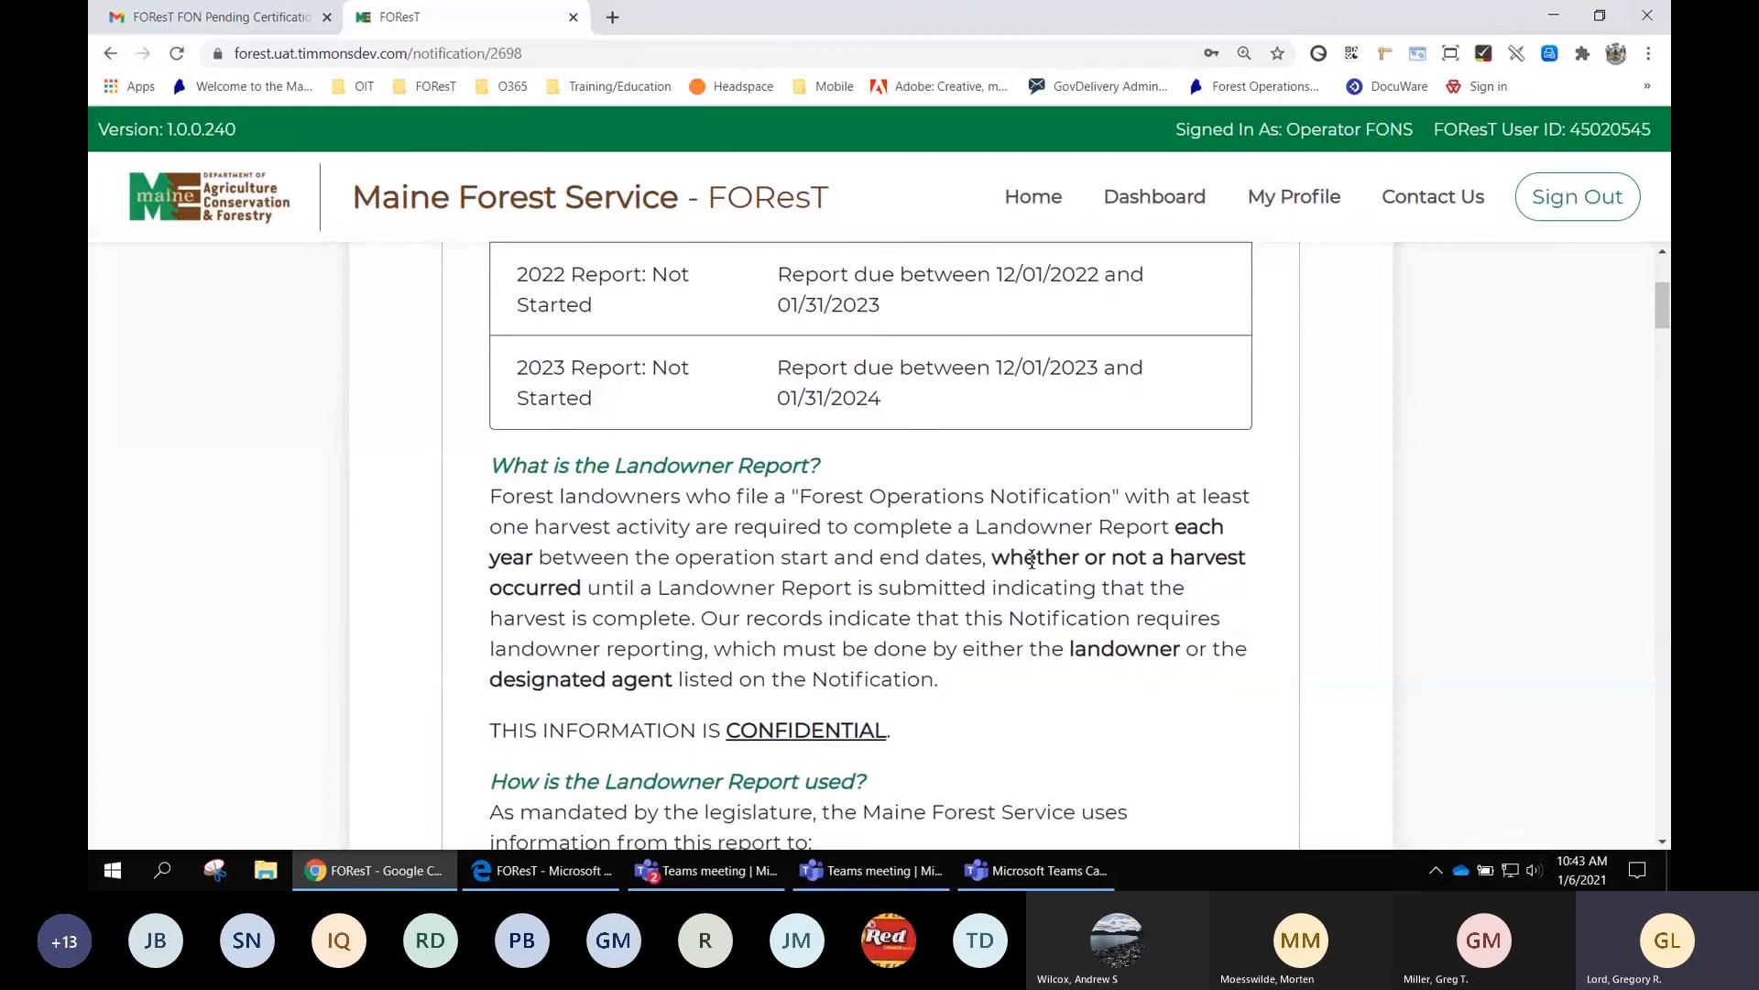
pyautogui.scroll(-1, 972, 556)
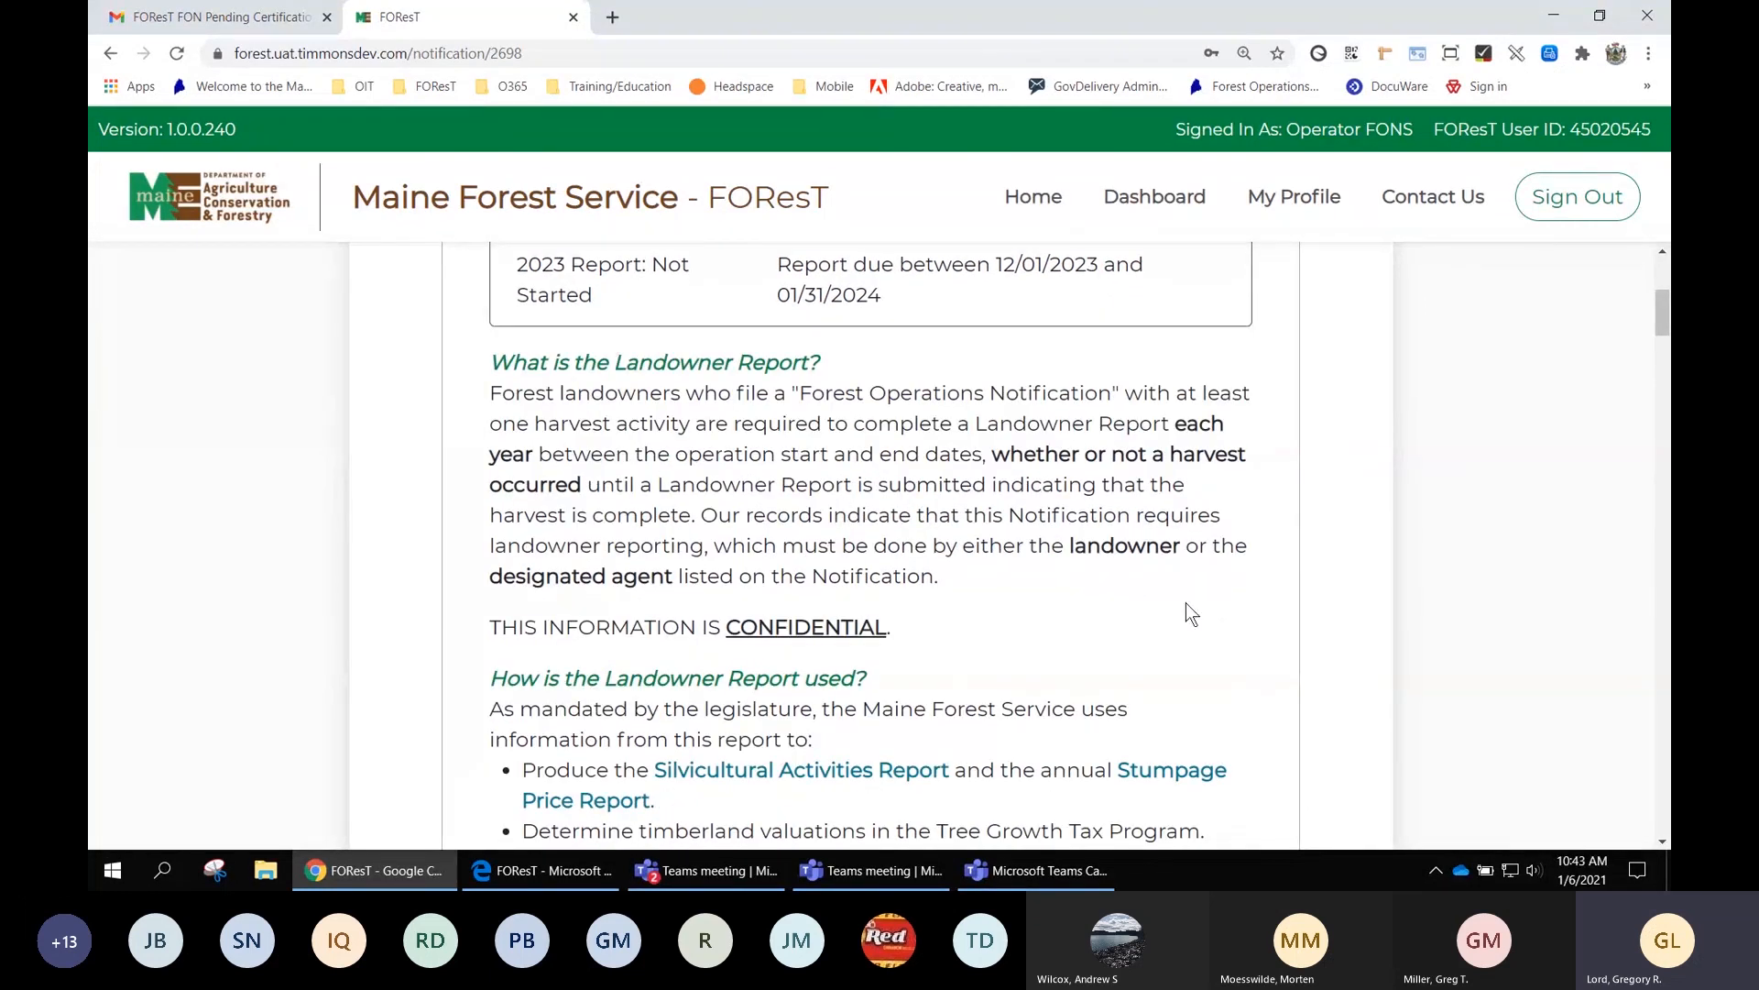
pyautogui.scroll(-1, 1186, 603)
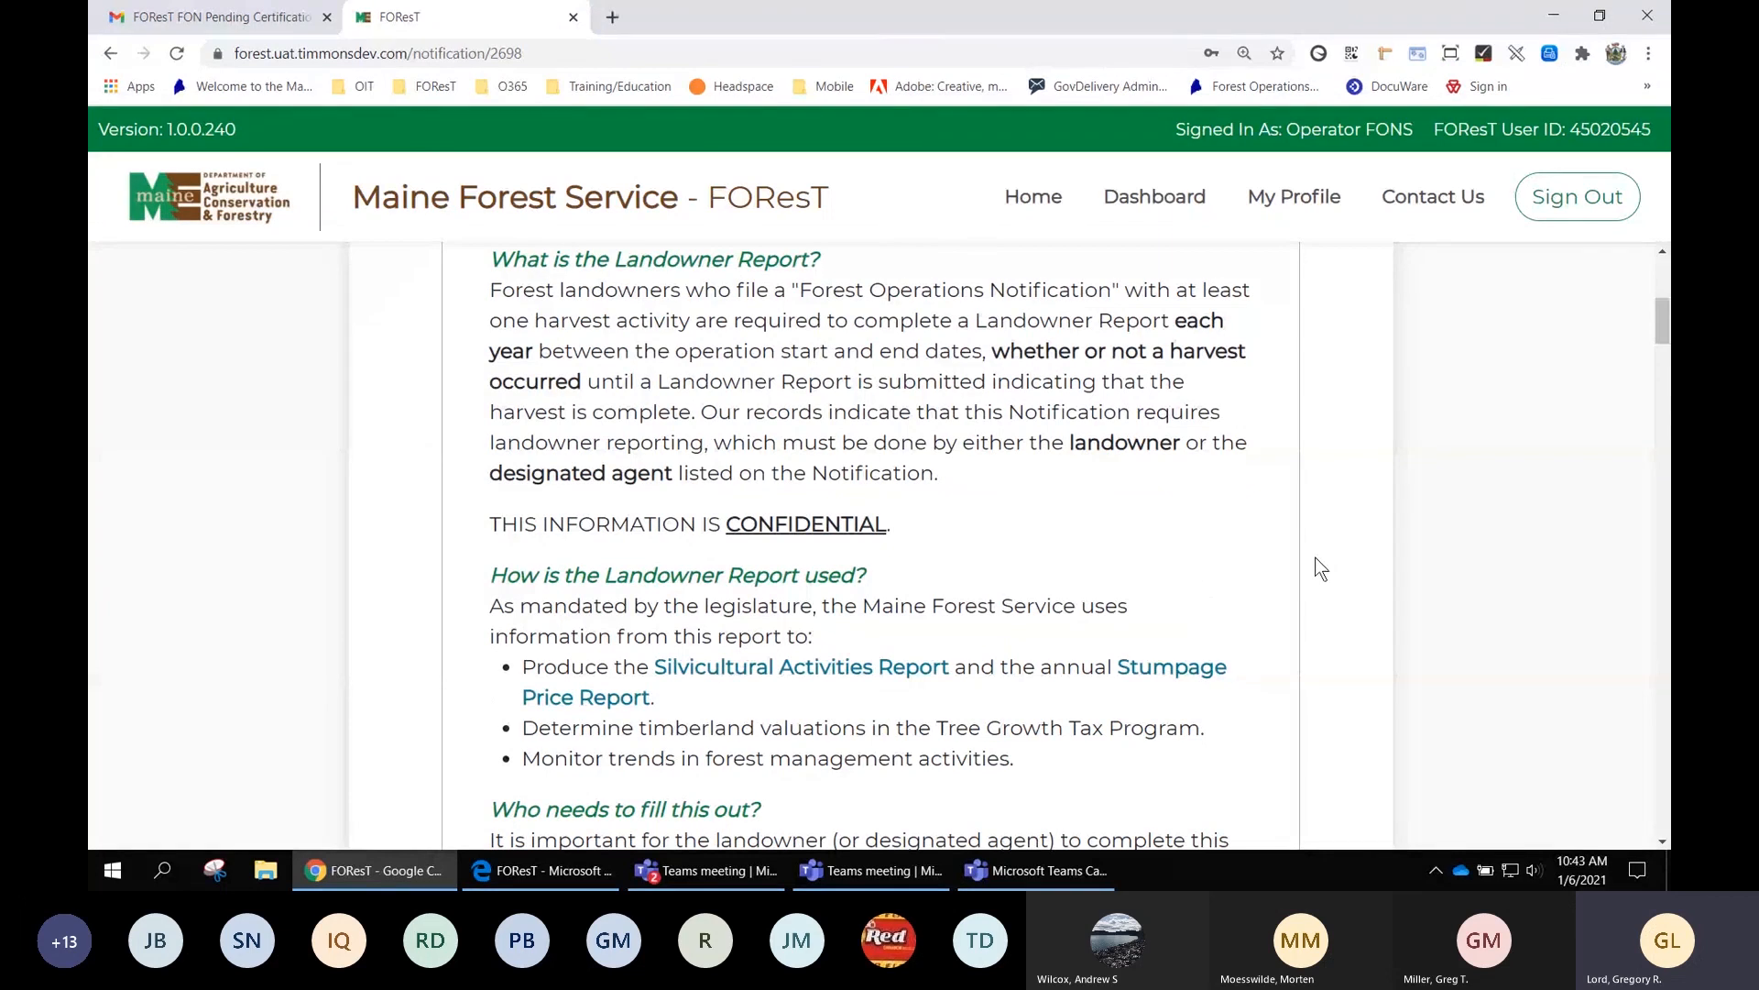
pyautogui.scroll(-2, 1229, 542)
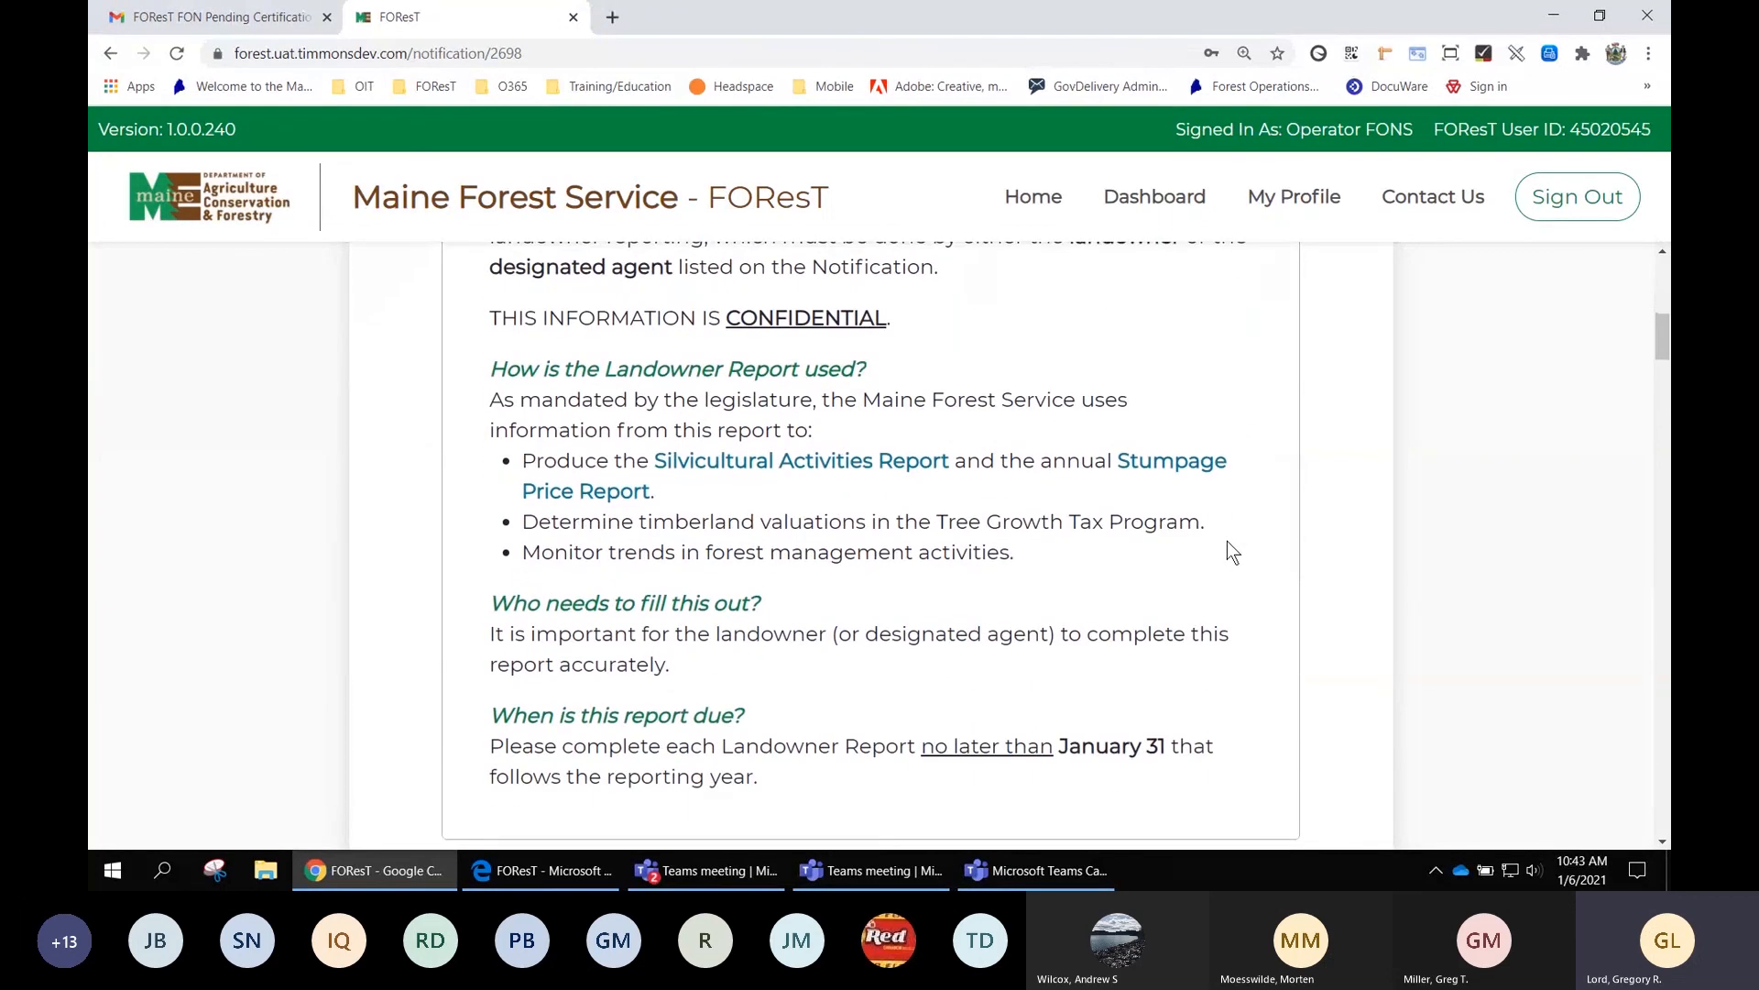
pyautogui.scroll(-1, 1359, 554)
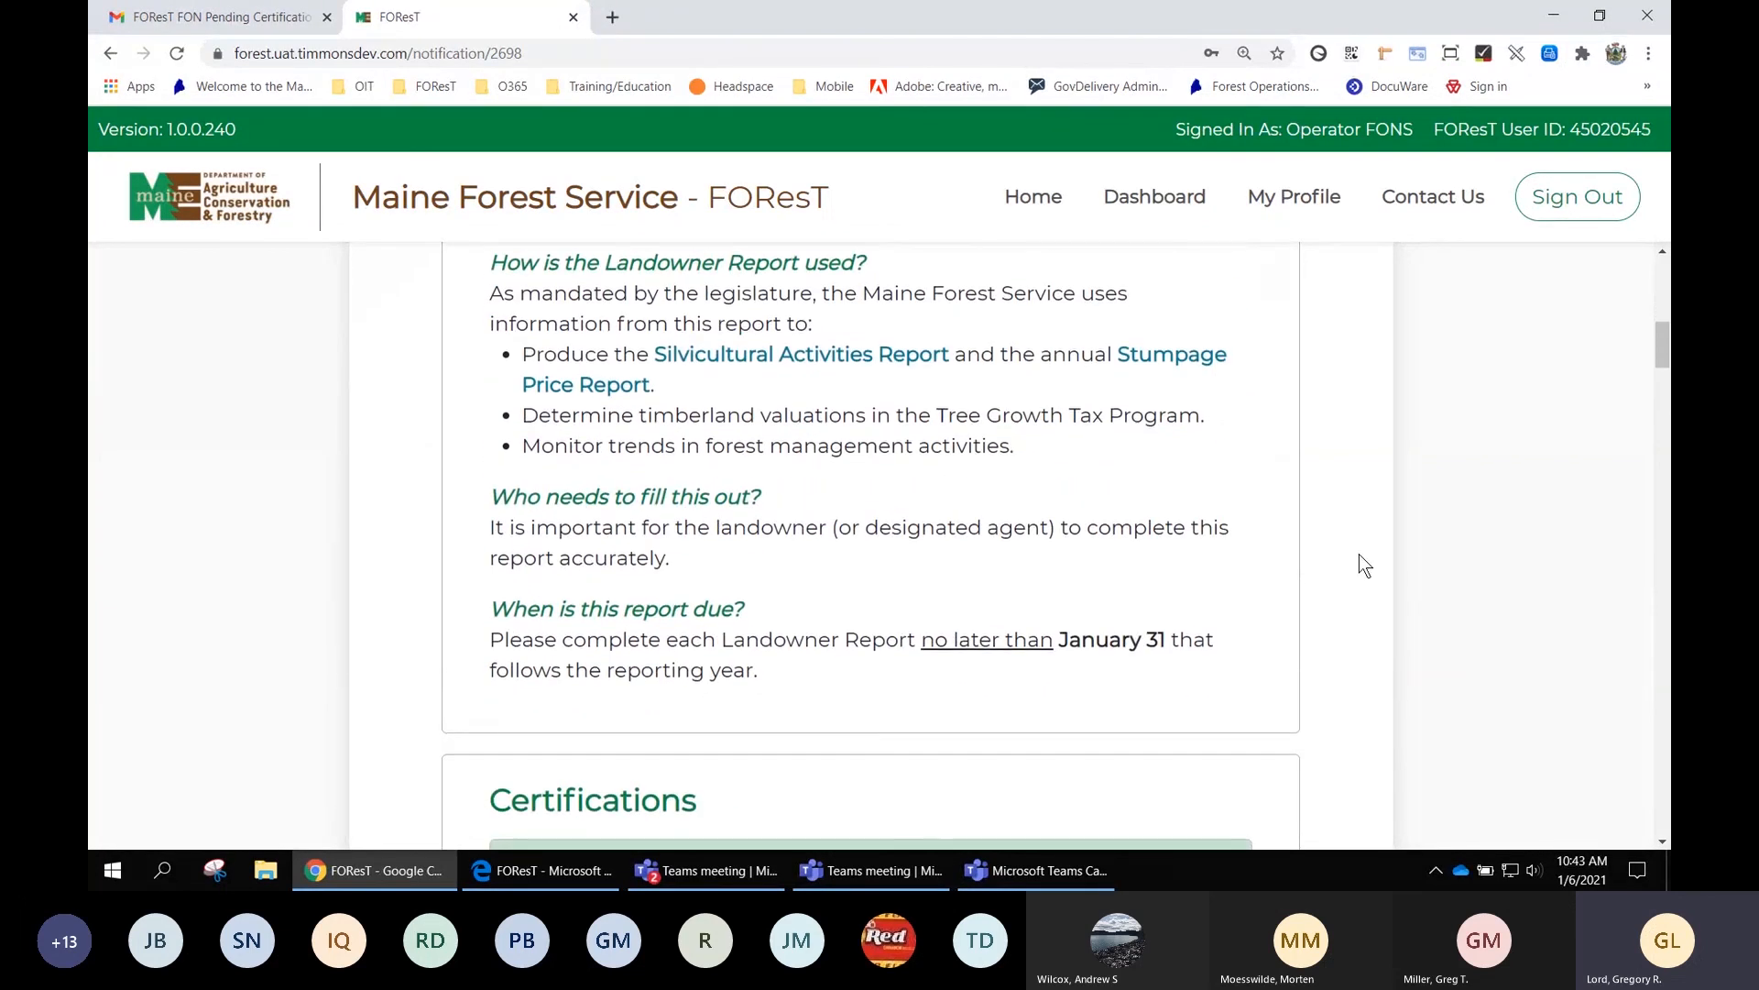
pyautogui.scroll(-2, 1360, 554)
pyautogui.scroll(-3, 1359, 555)
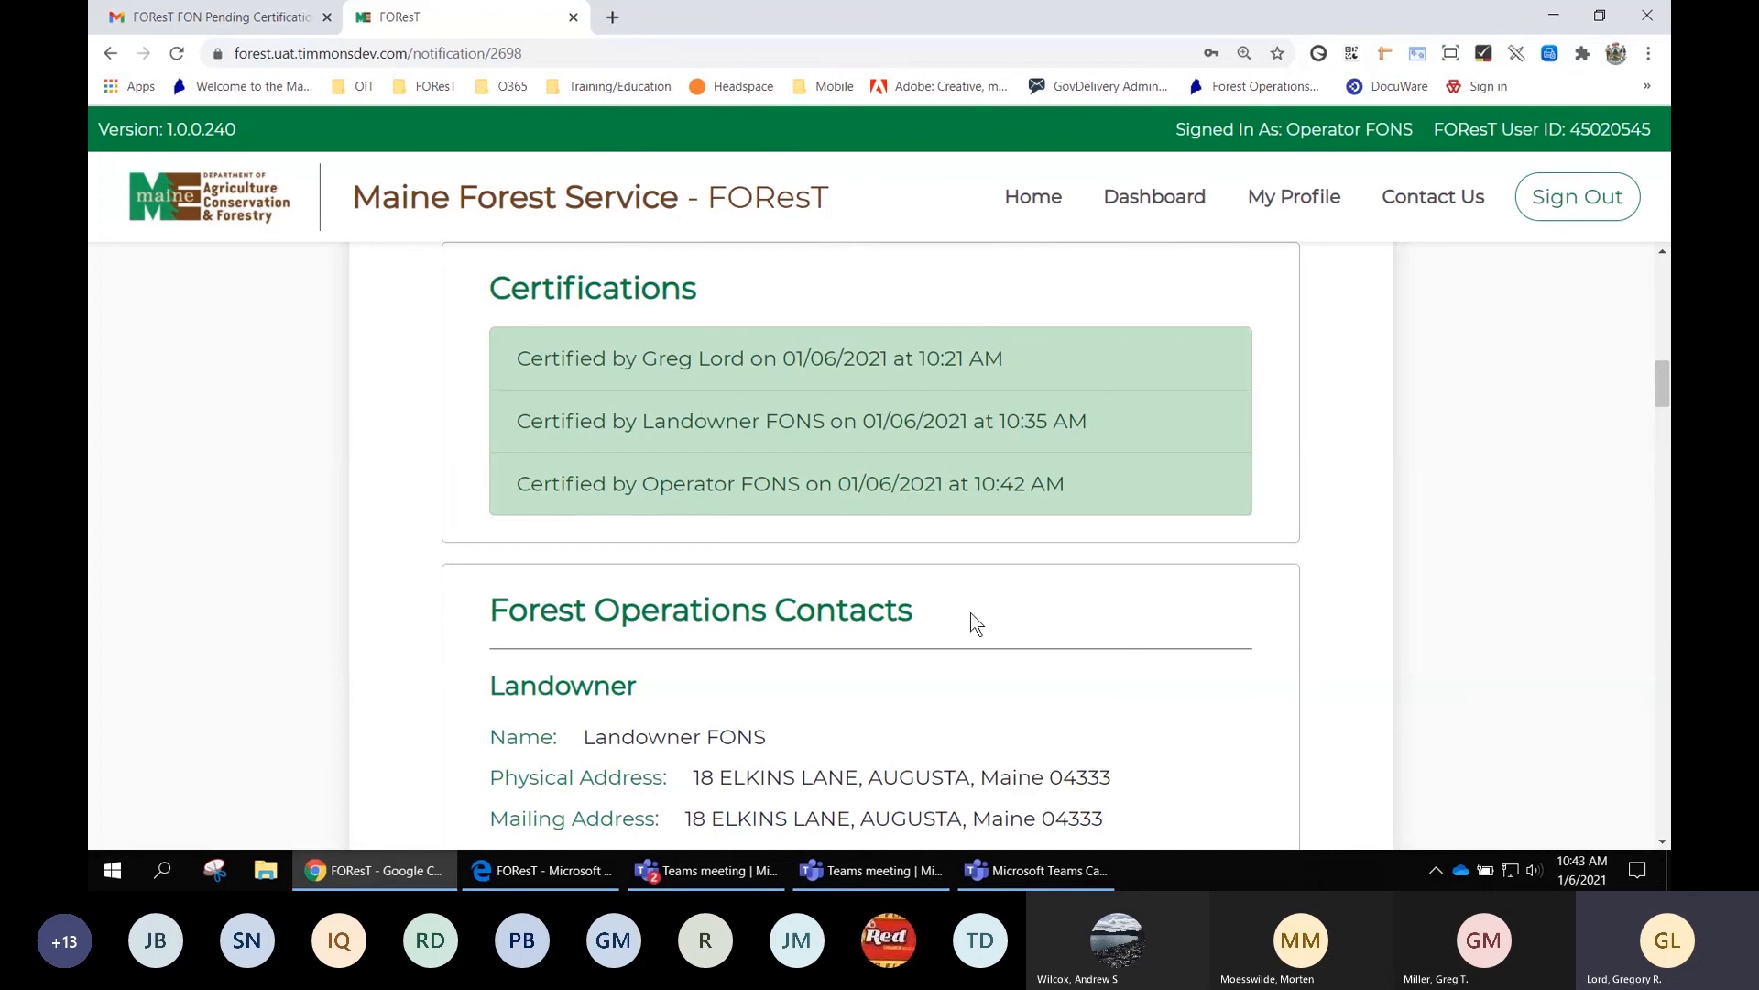
pyautogui.scroll(-1, 903, 607)
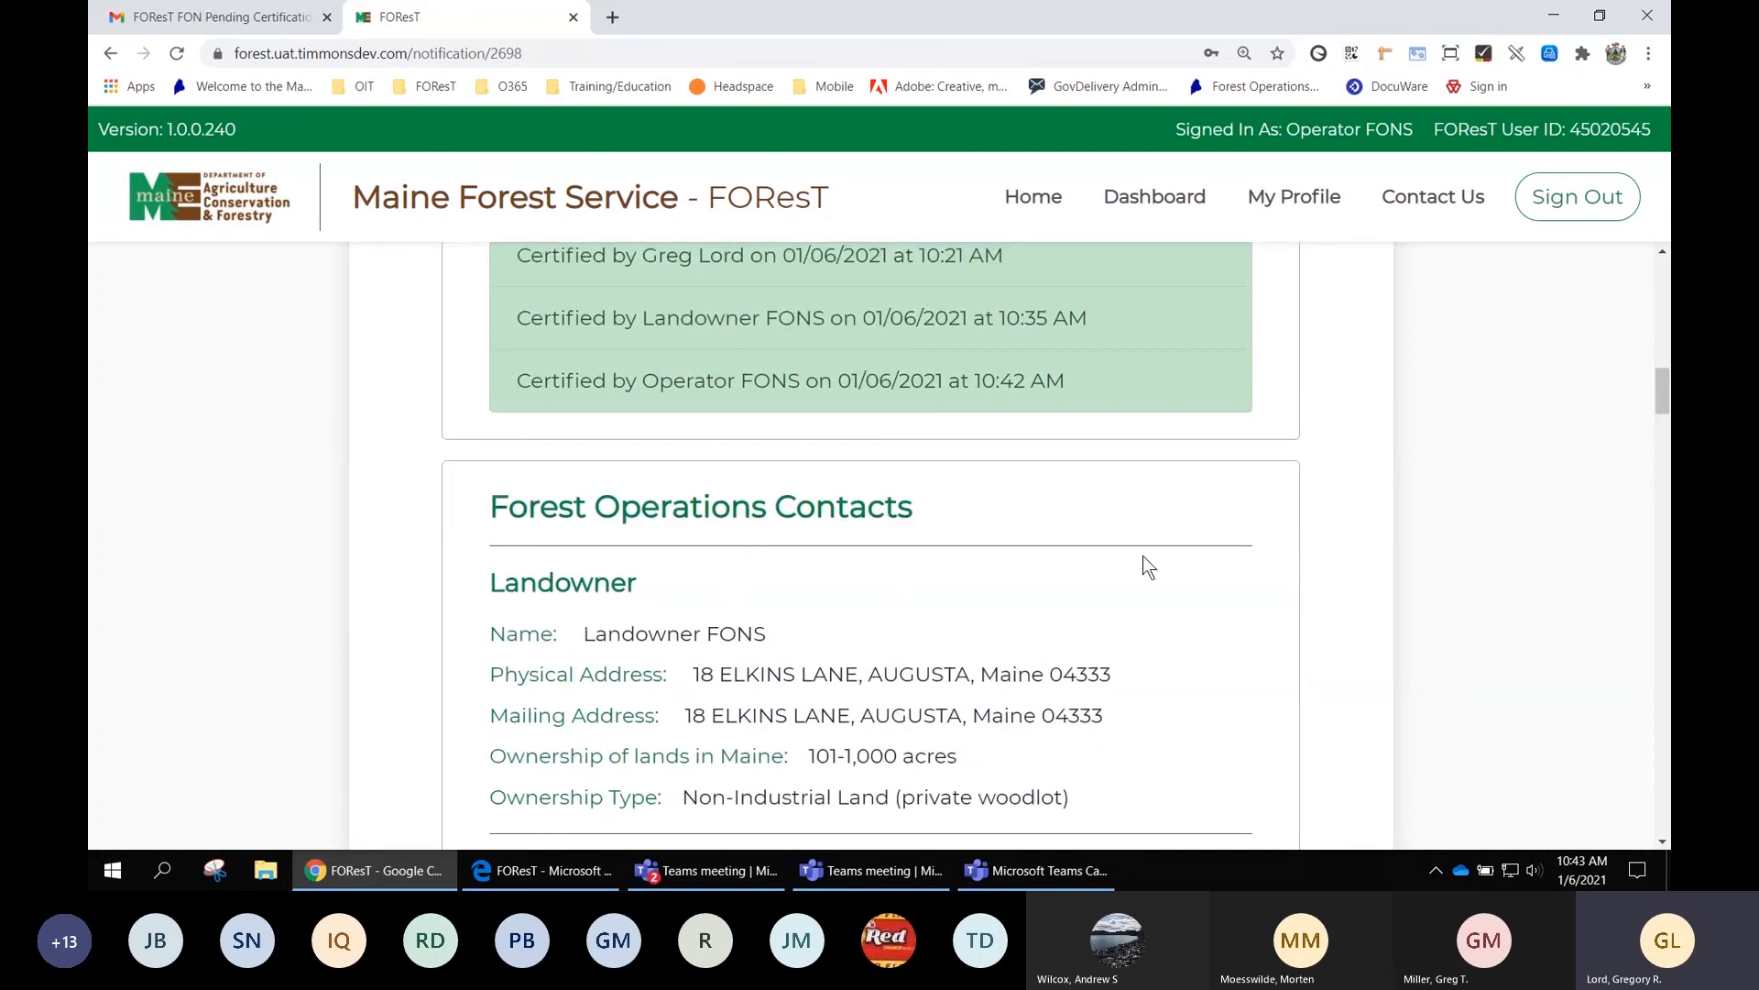
pyautogui.scroll(-2, 1173, 561)
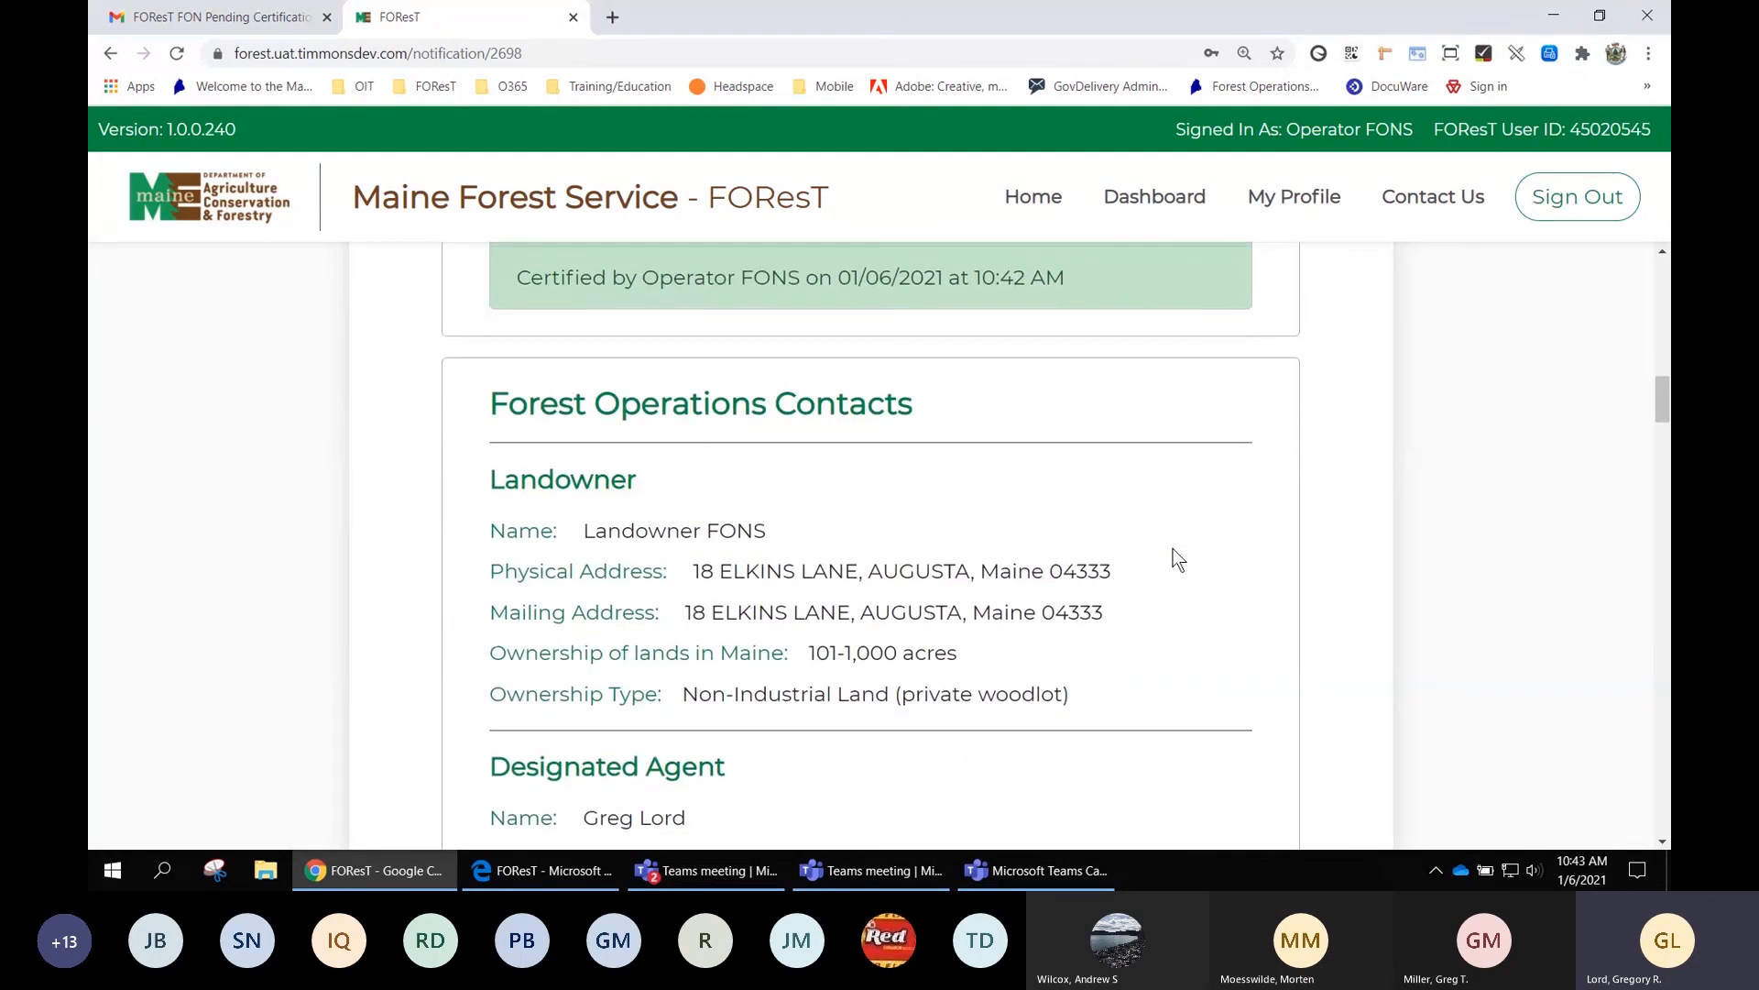
pyautogui.scroll(-10, 1177, 559)
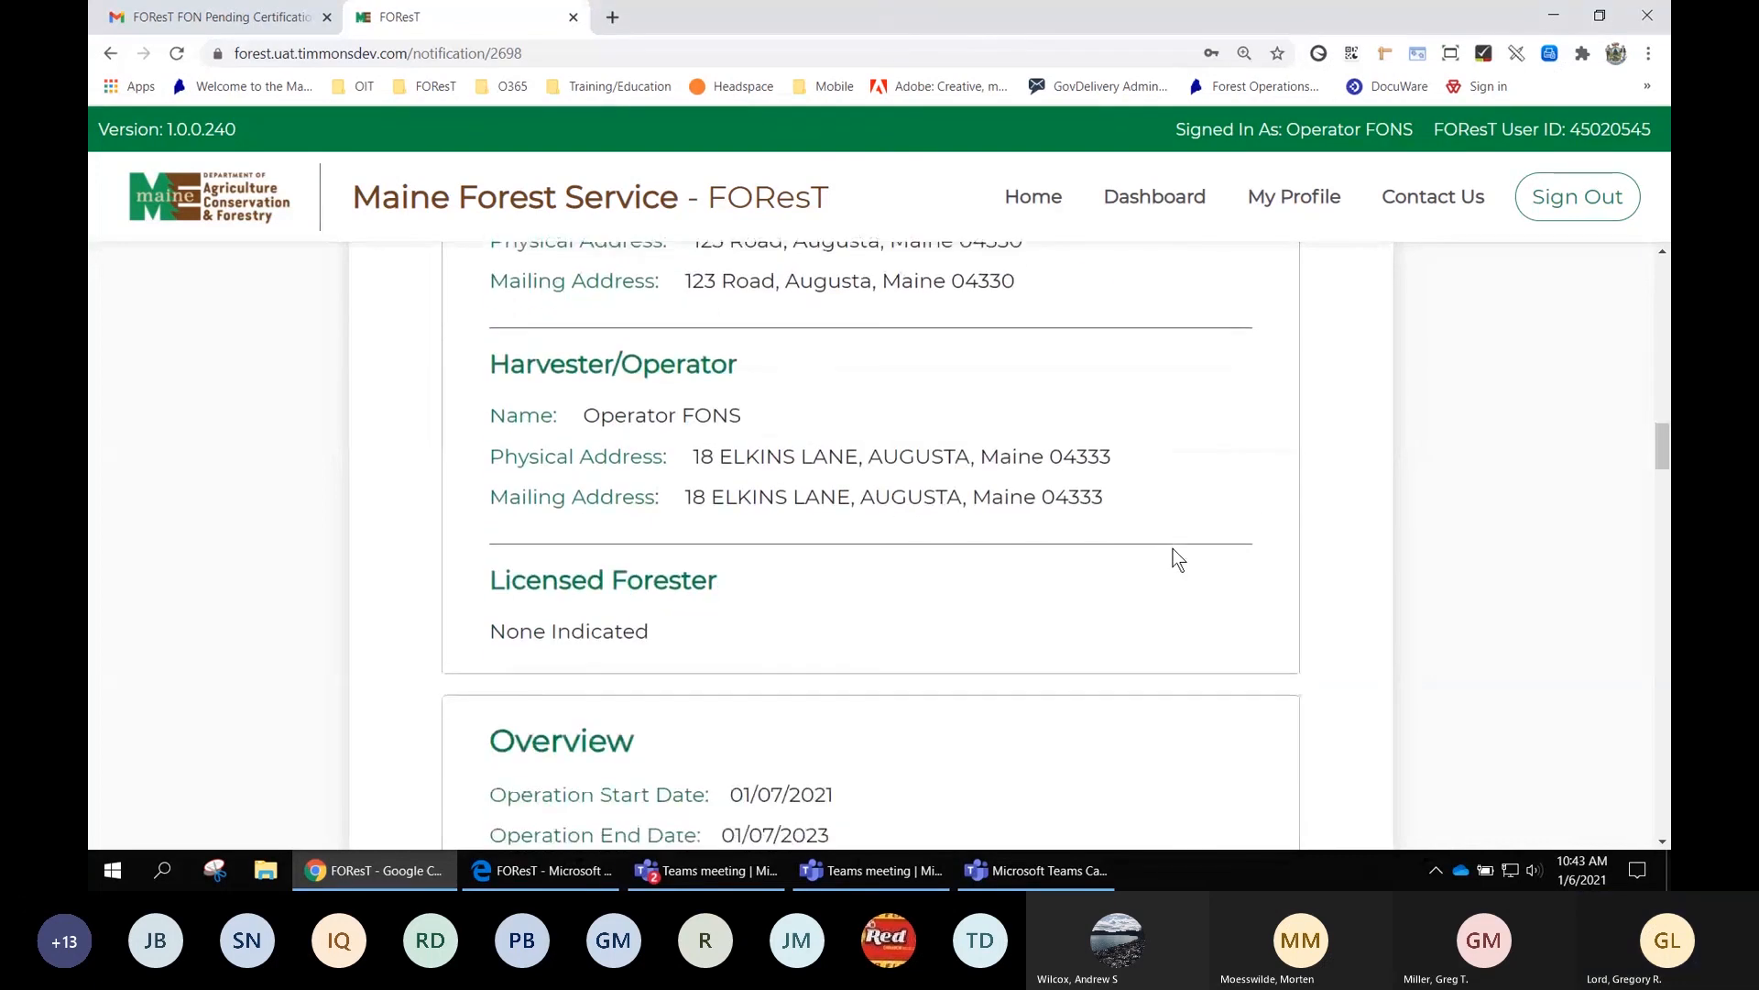
pyautogui.scroll(-5, 1177, 559)
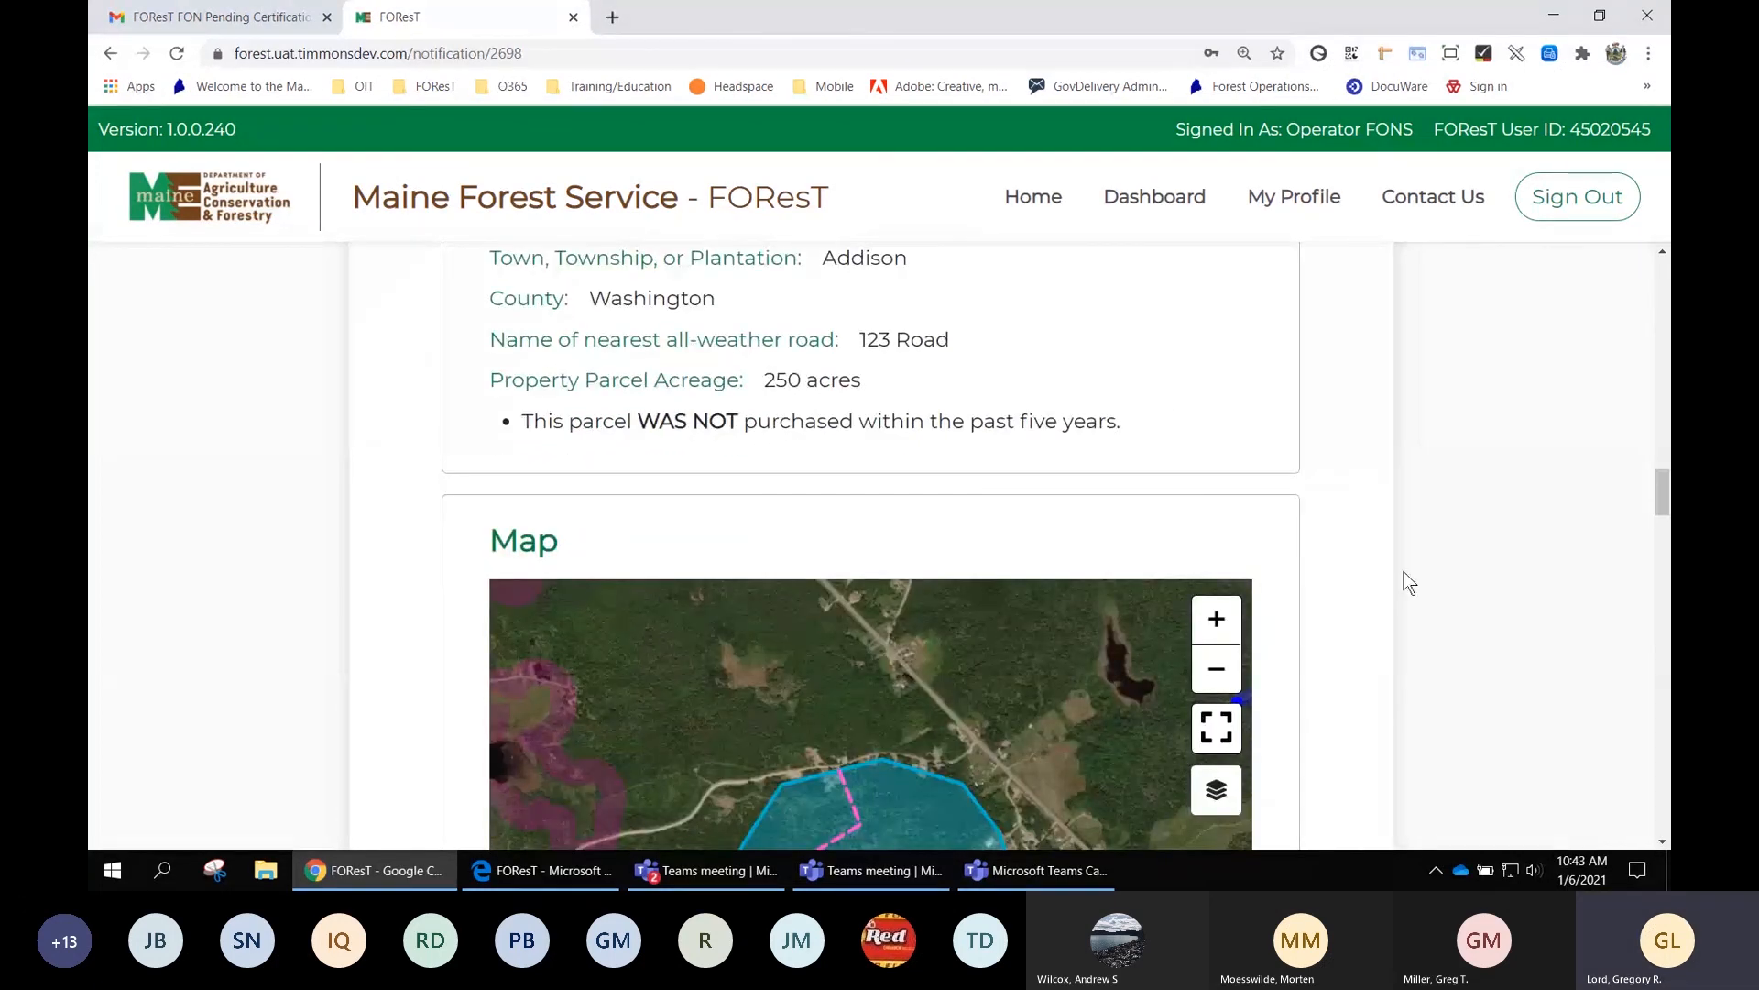
pyautogui.scroll(-1, 1405, 573)
# Centre the parcel map on the harvest area with the Topographic basemap, then return to the top
pyautogui.moveTo(927, 568); pyautogui.dragTo(885, 530)
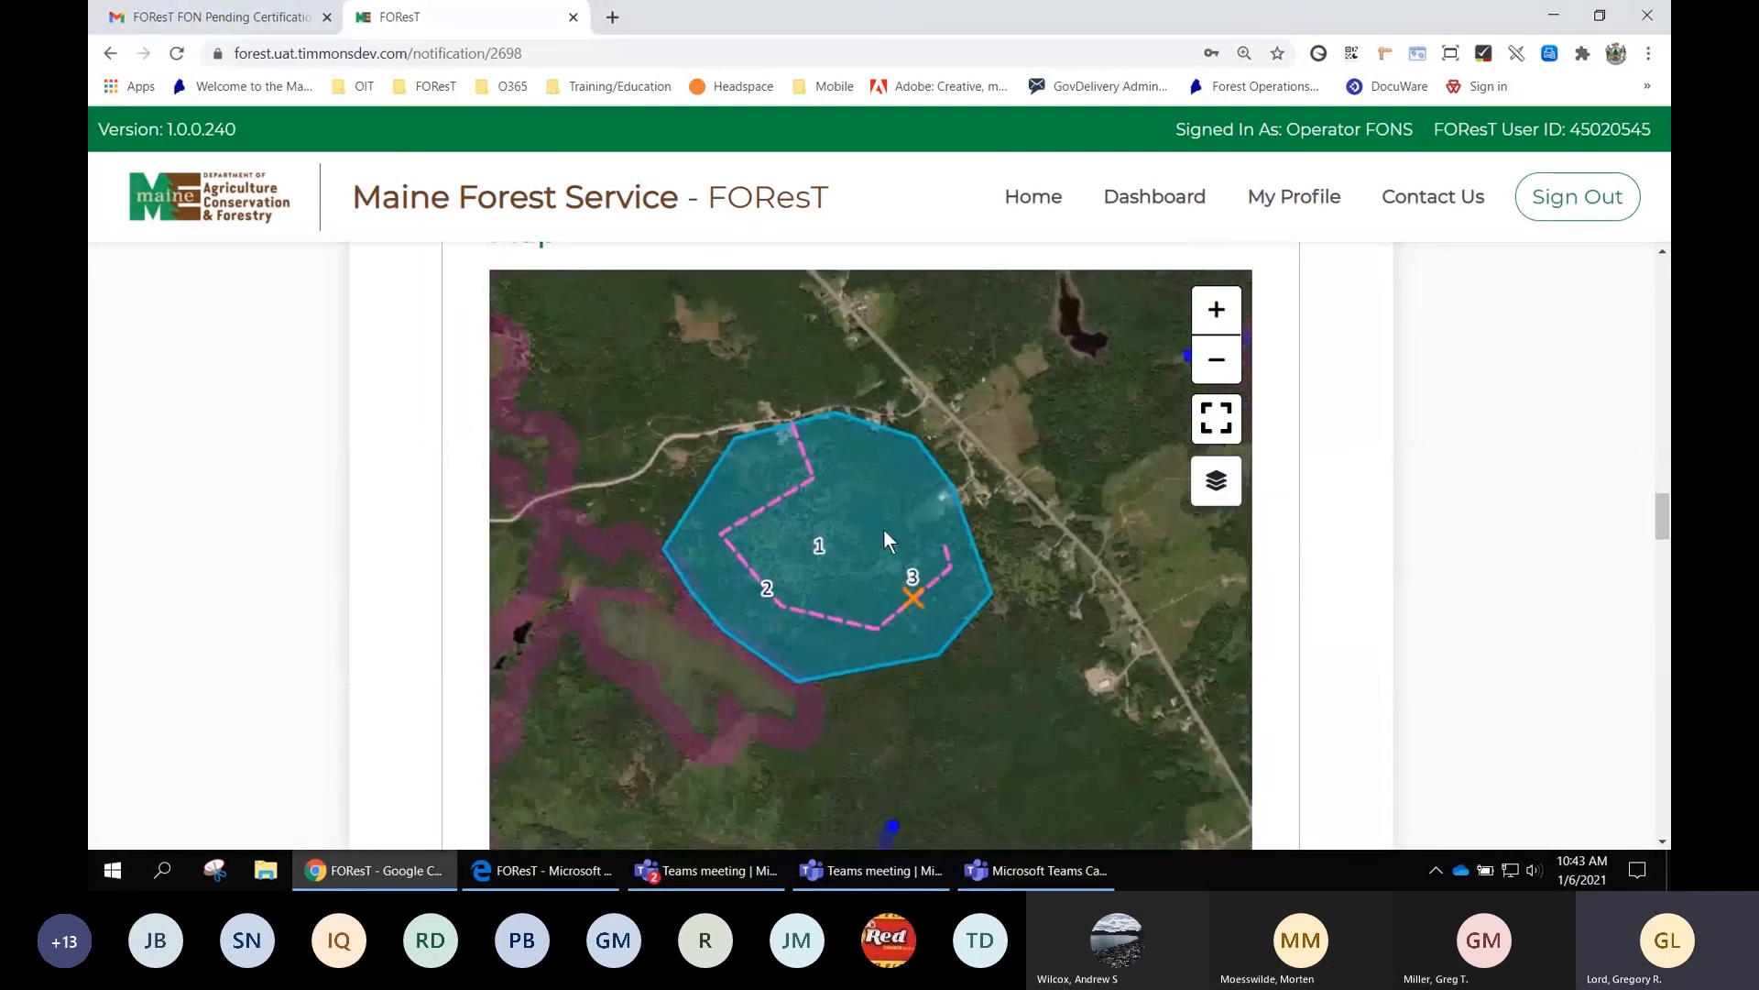
pyautogui.click(1214, 486)
pyautogui.click(683, 547)
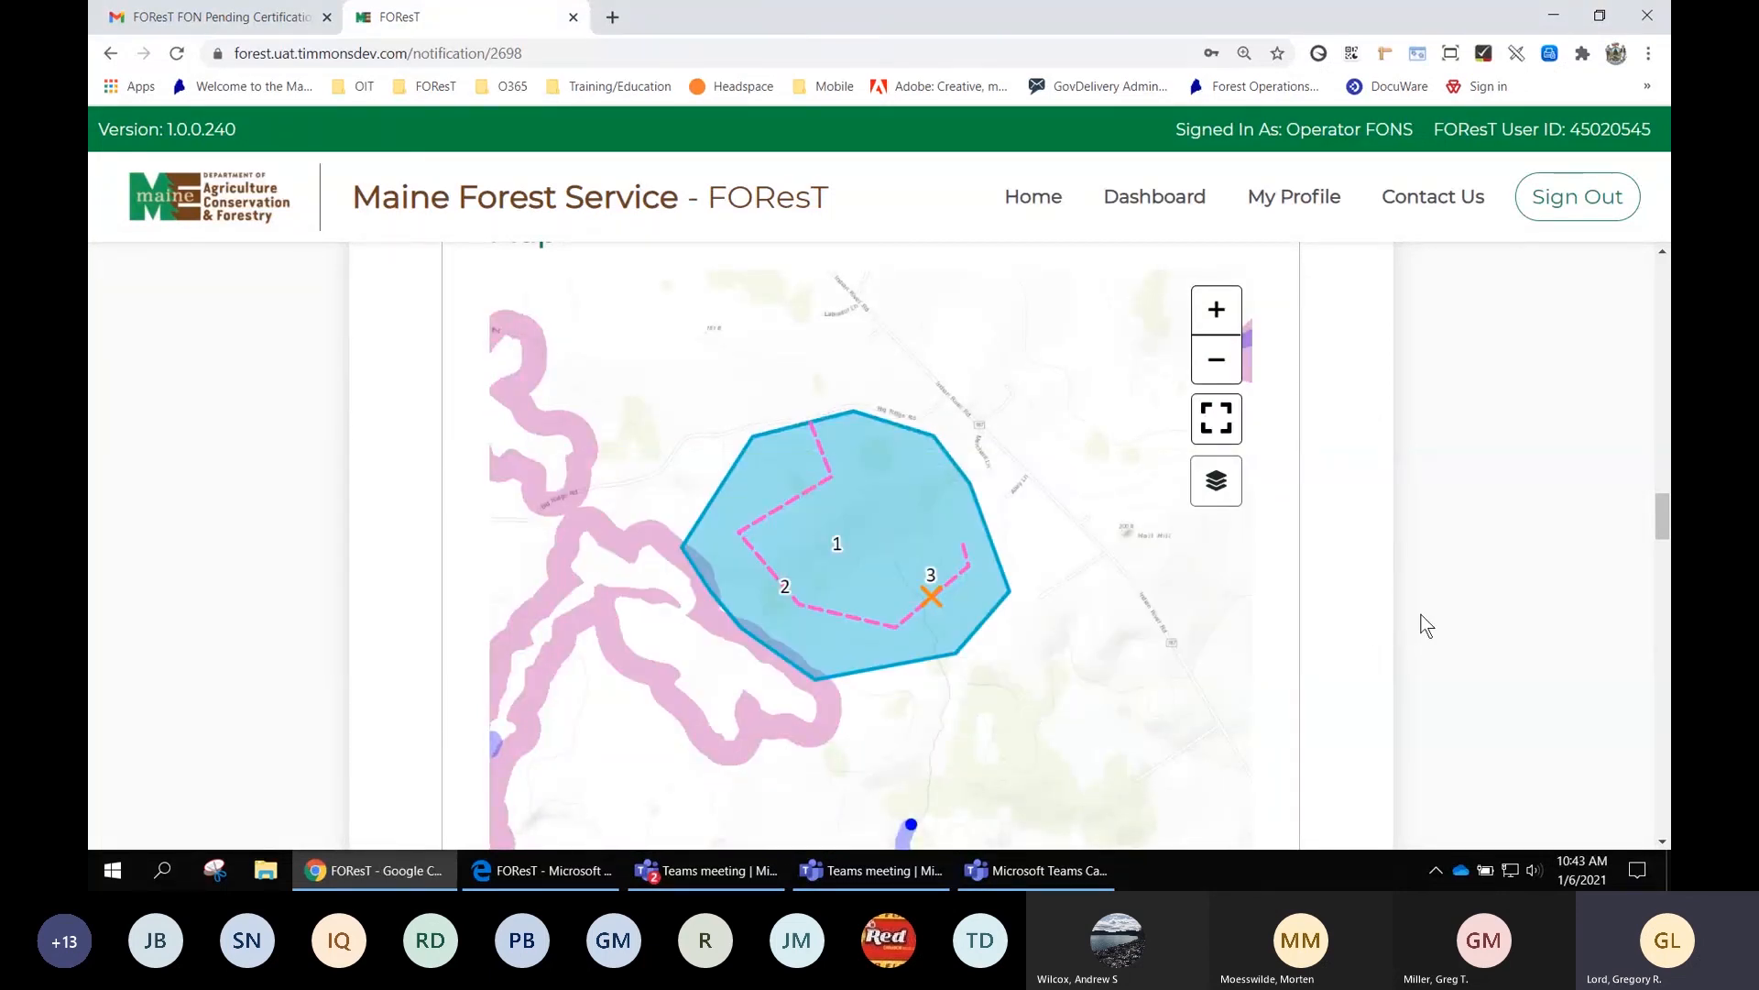
pyautogui.scroll(-1, 1425, 627)
pyautogui.scroll(-8, 1425, 626)
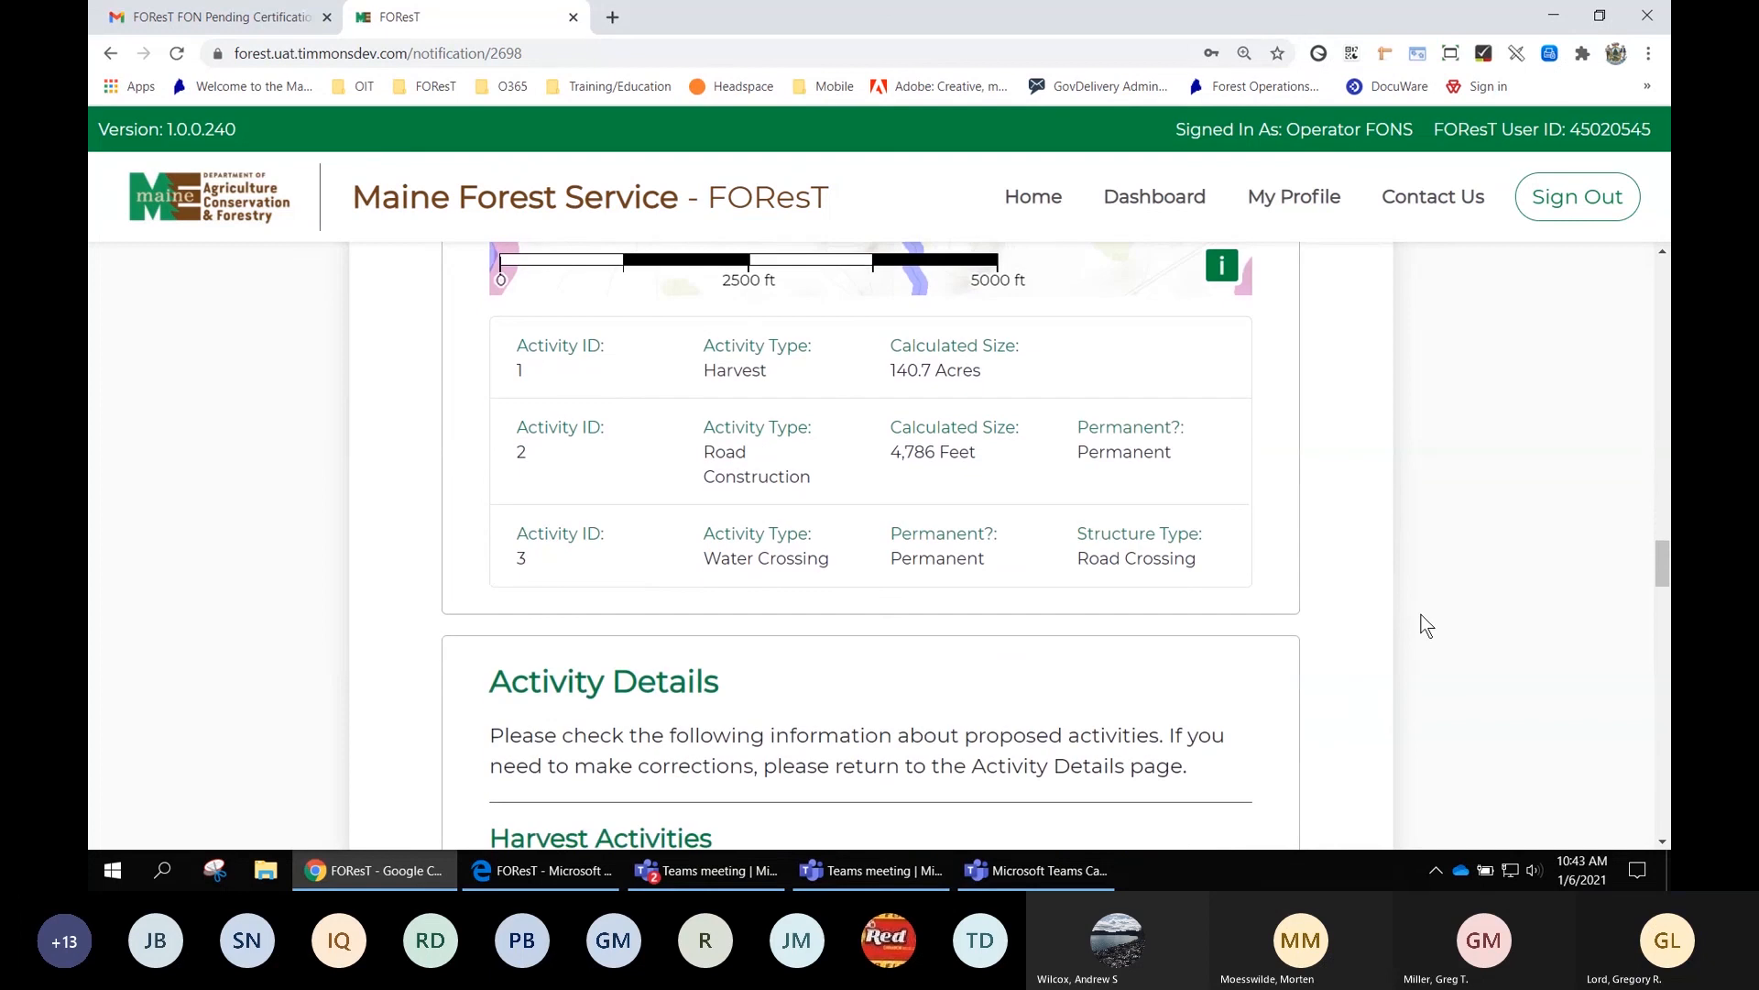
pyautogui.scroll(-7, 1425, 626)
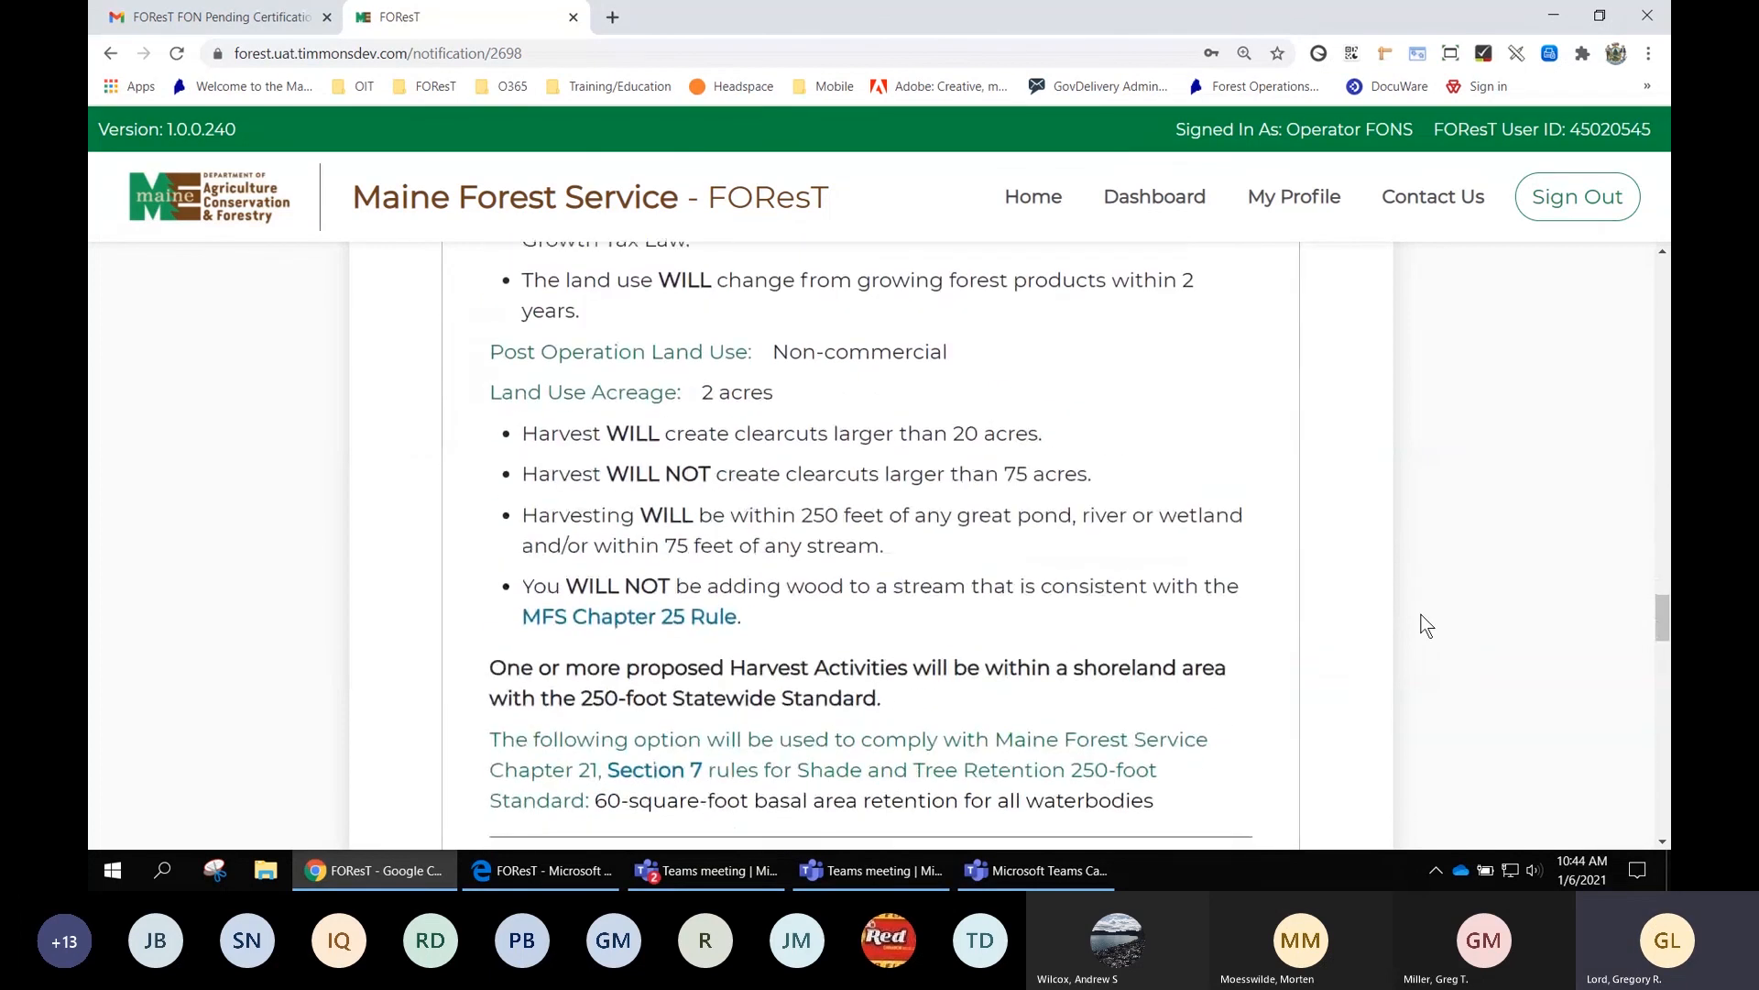
pyautogui.scroll(-13, 1425, 627)
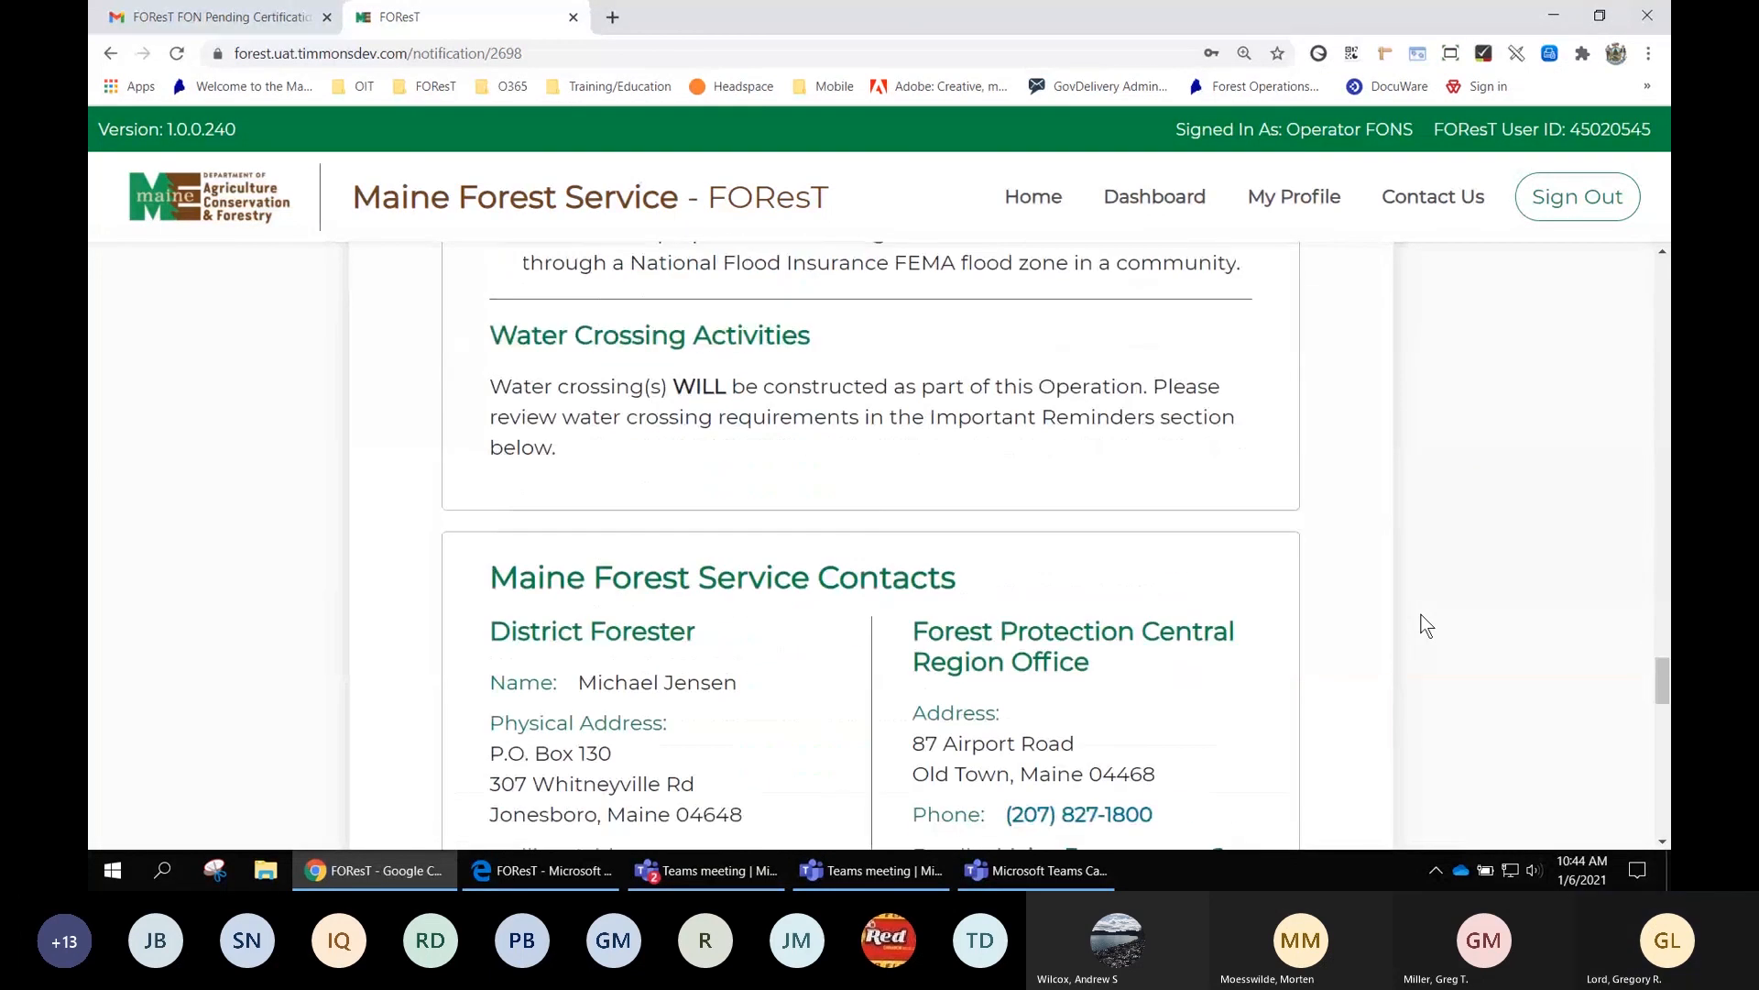
pyautogui.scroll(-3, 1425, 627)
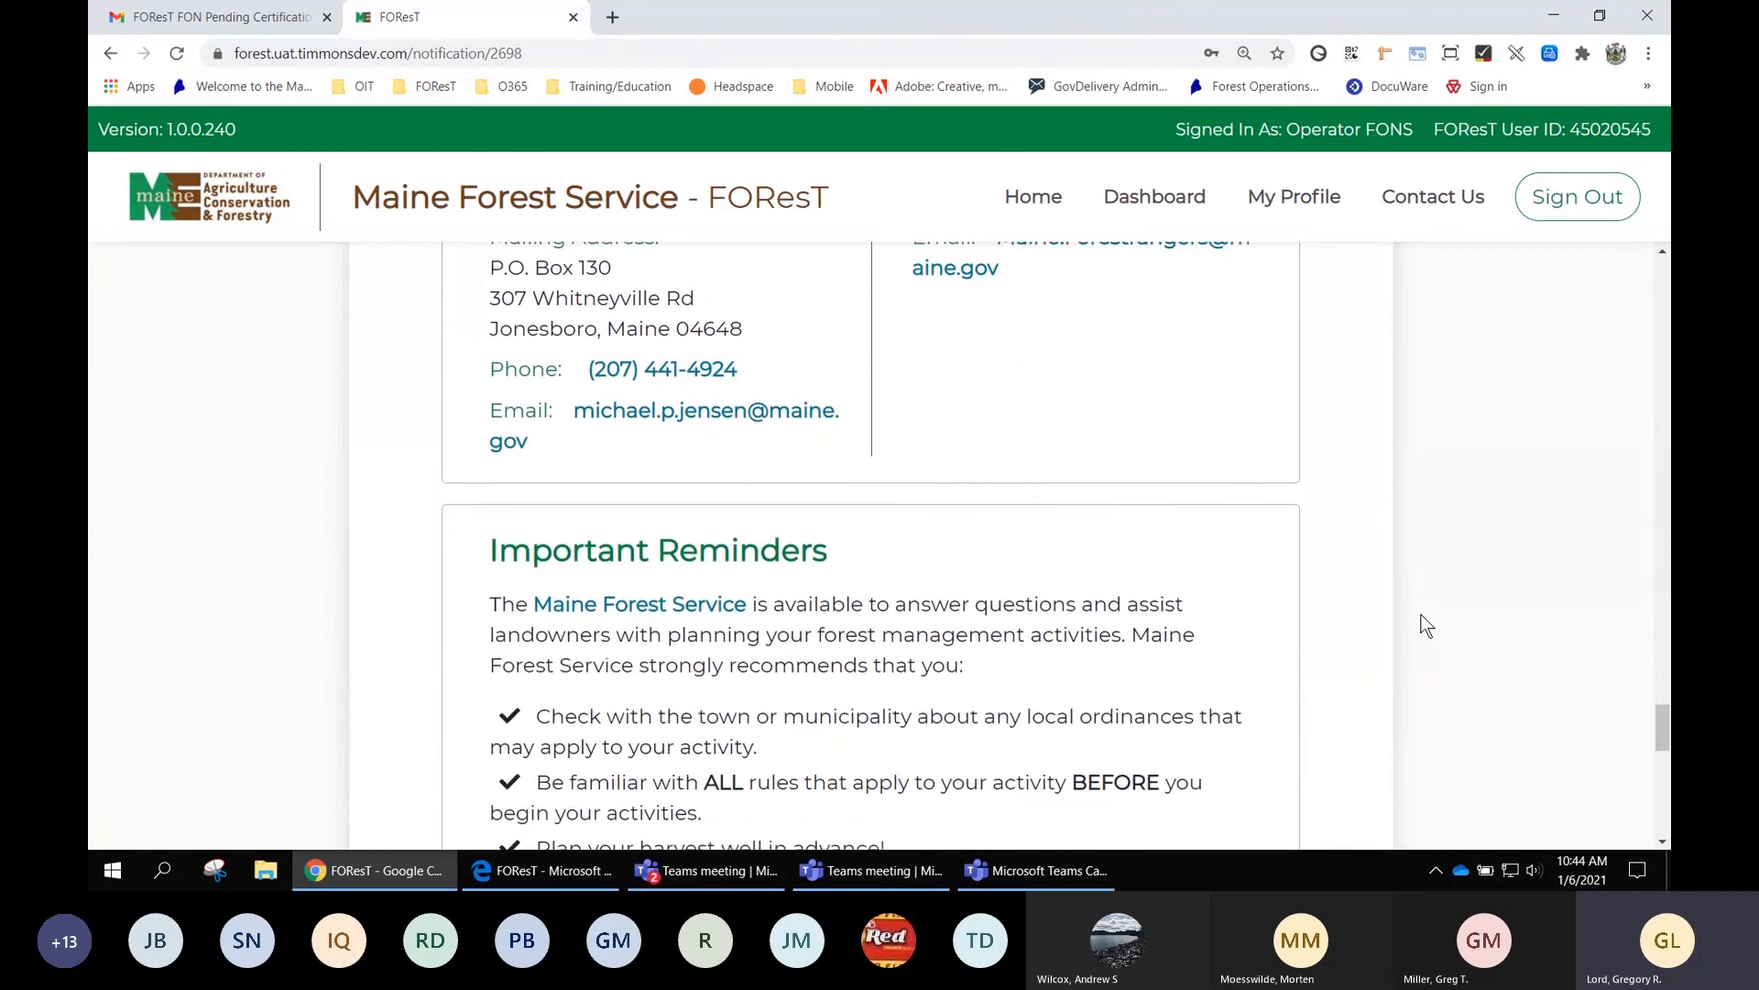
pyautogui.scroll(-6, 1425, 626)
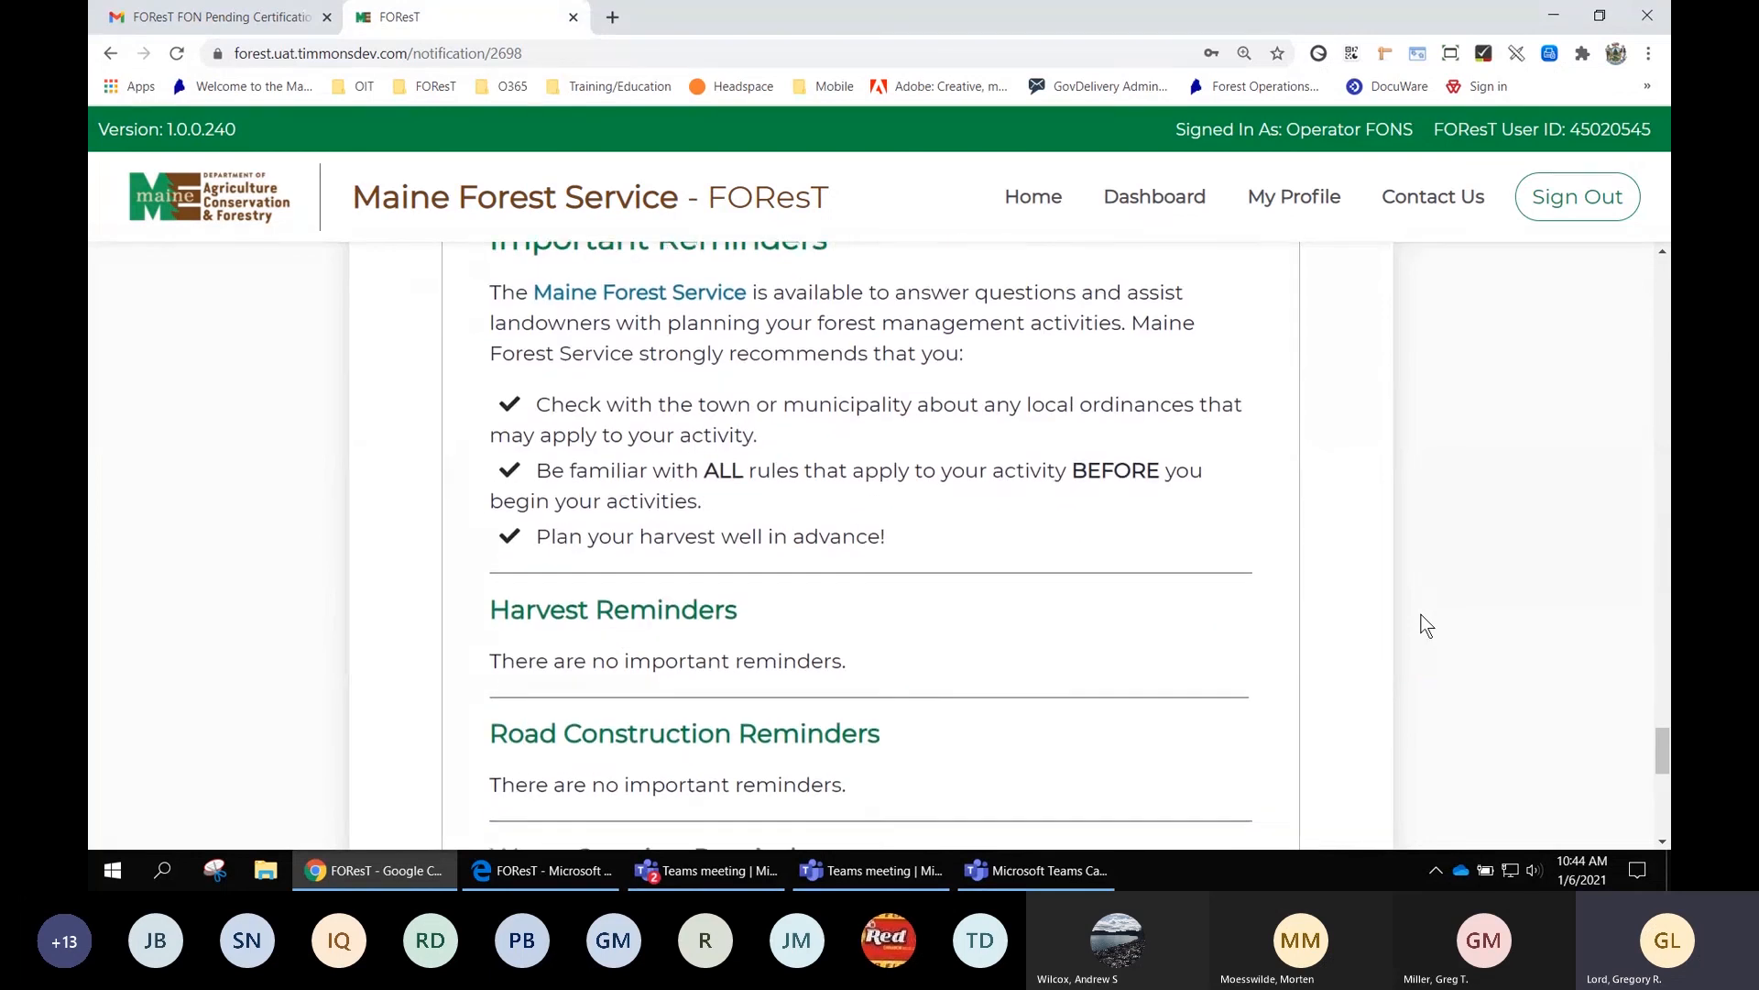
pyautogui.scroll(-5, 1425, 627)
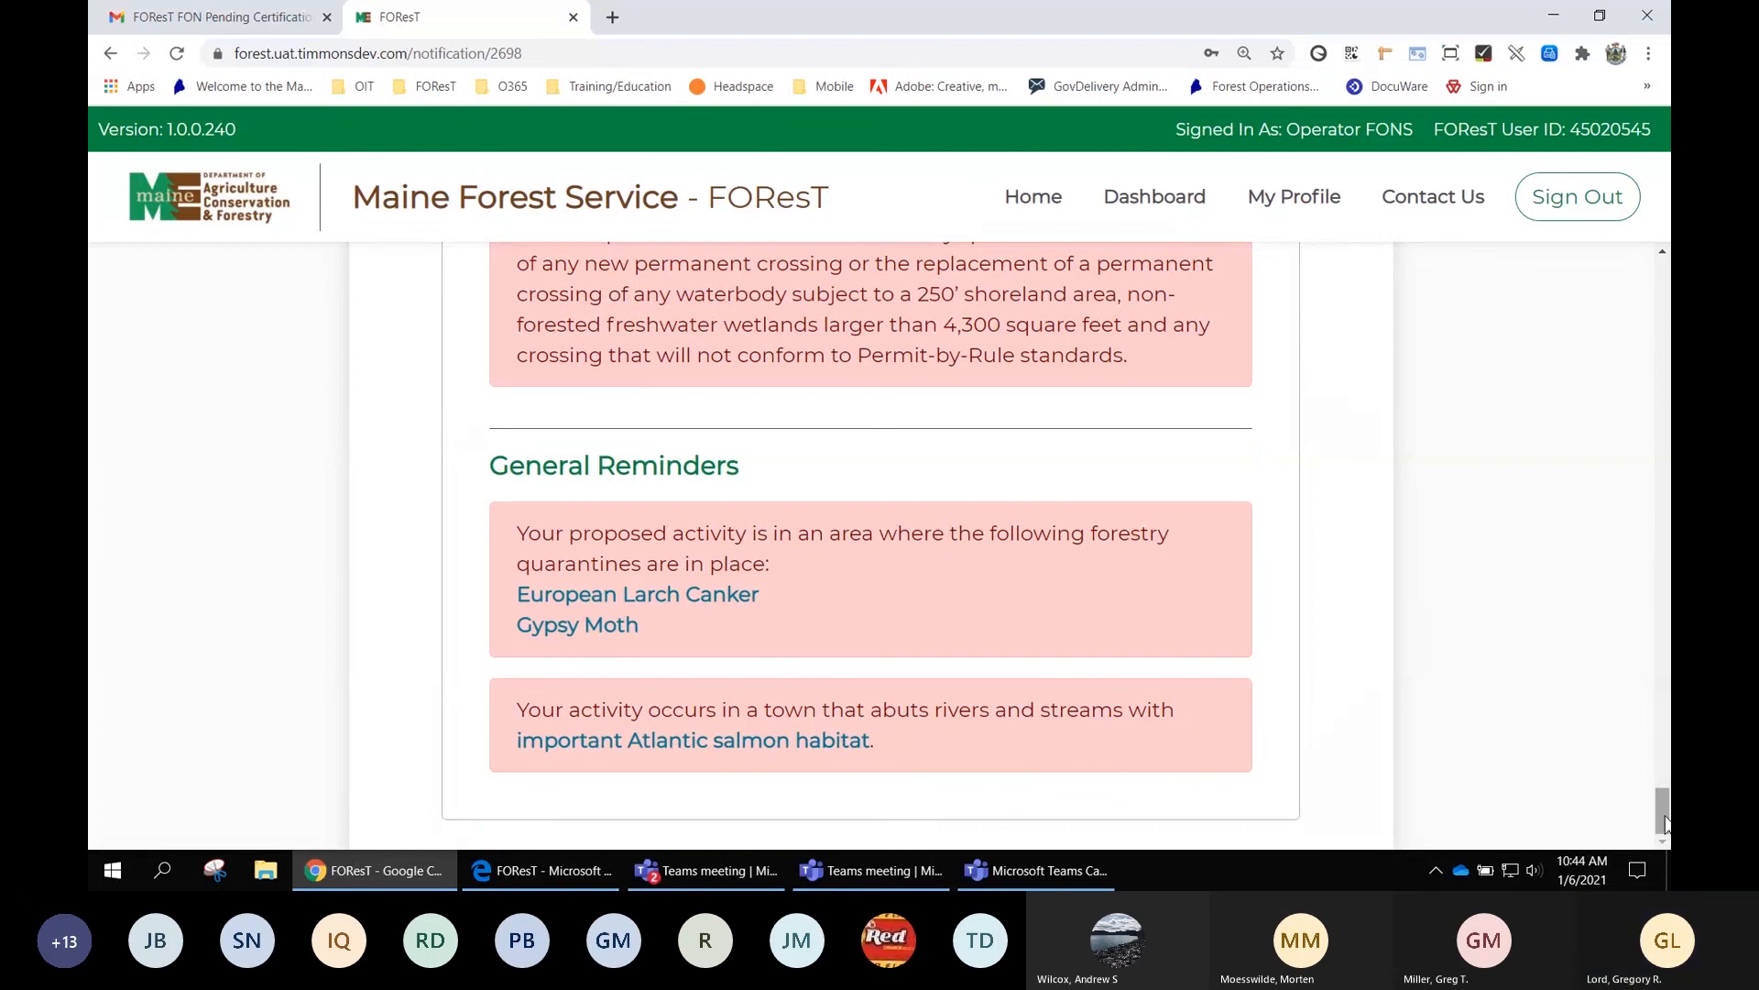
pyautogui.moveTo(1663, 793); pyautogui.dragTo(1400, 280)
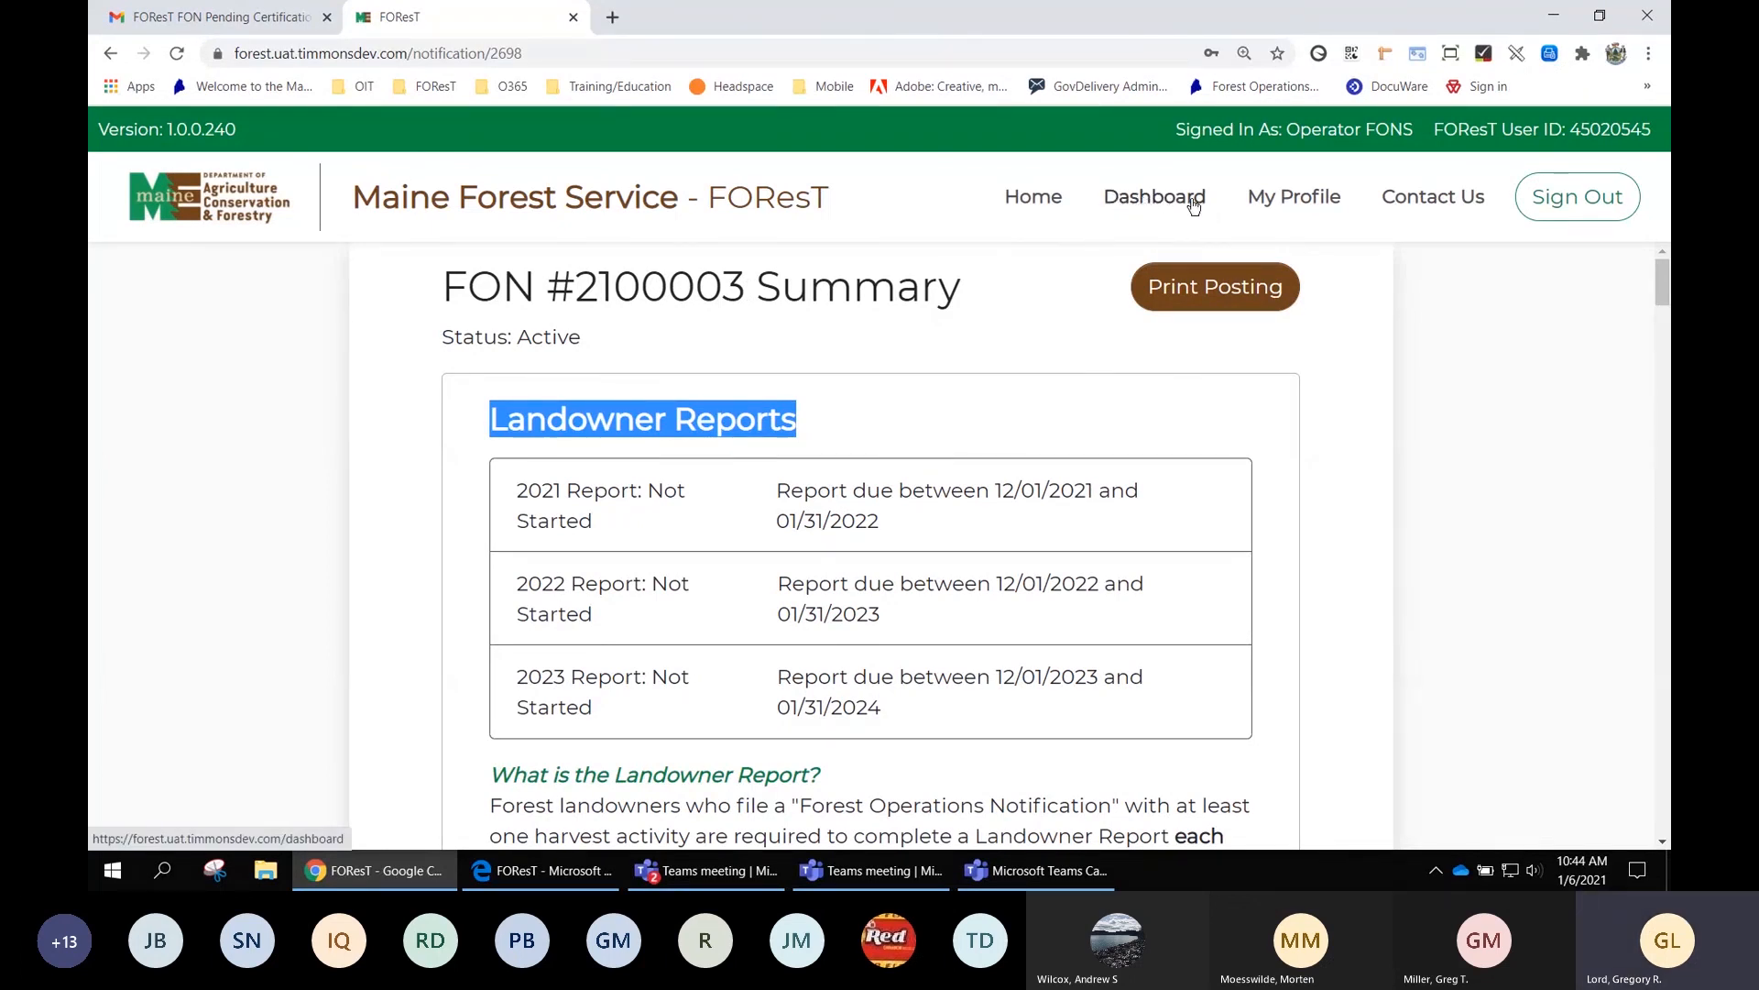
pyautogui.click(1144, 203)
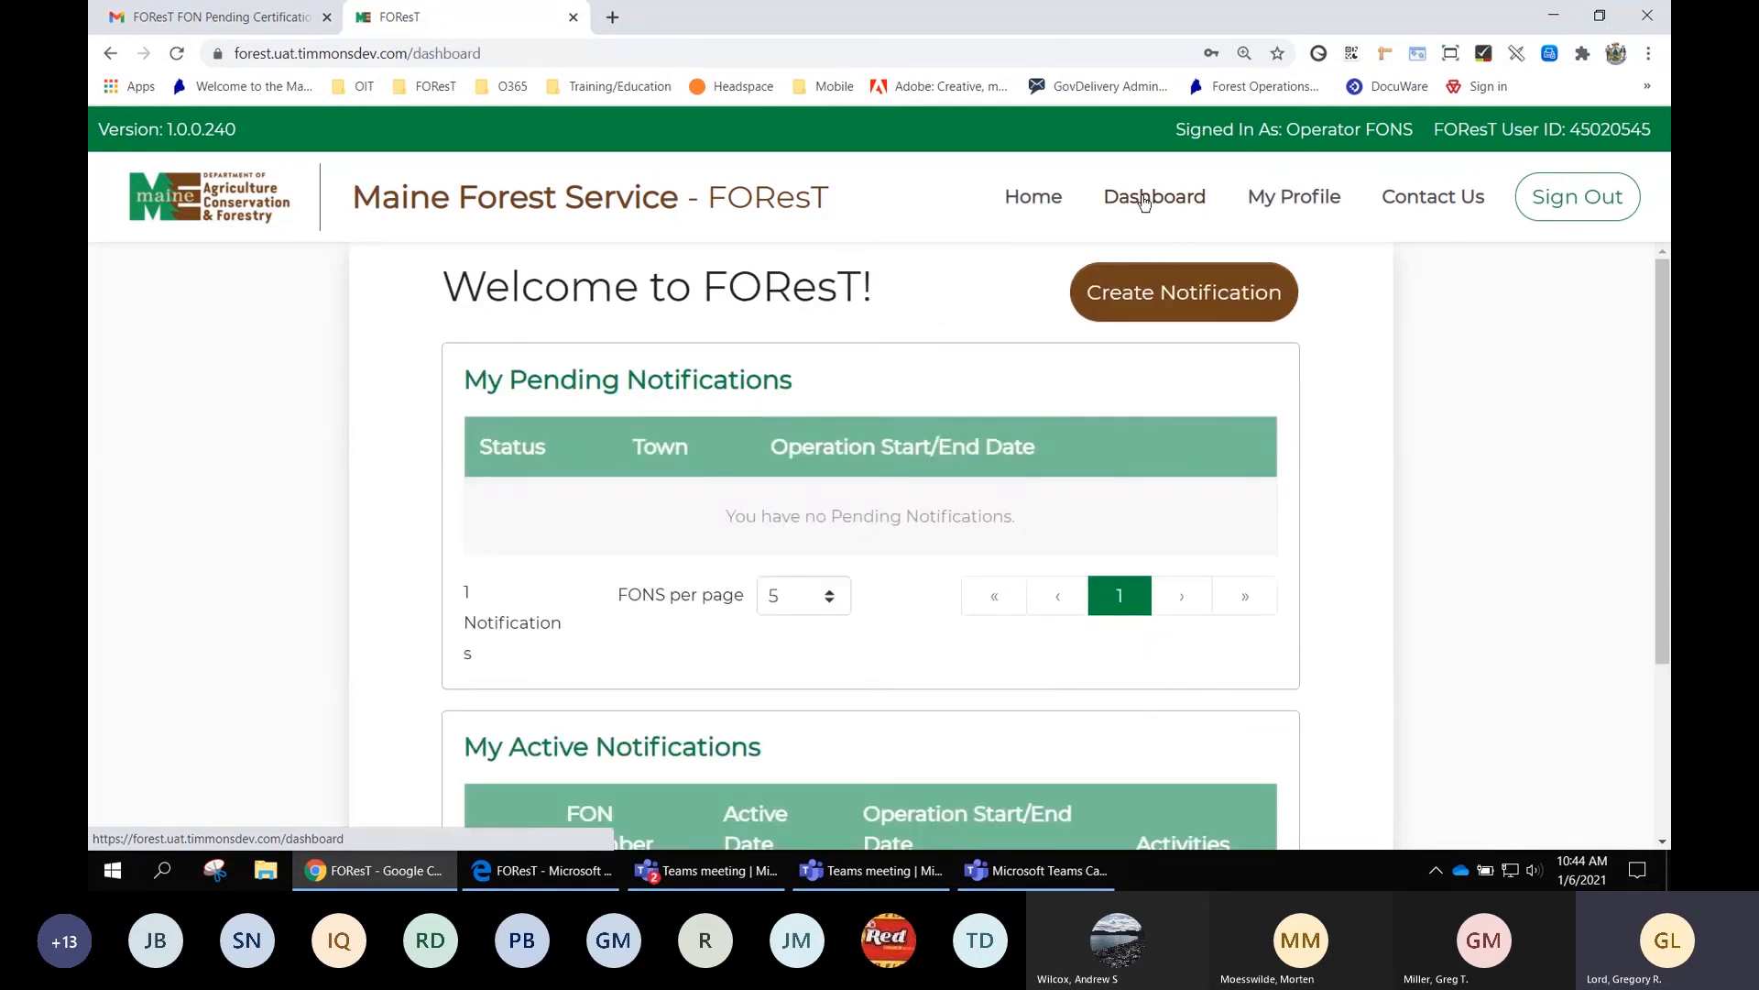
pyautogui.moveTo(1177, 119); pyautogui.dragTo(1655, 129)
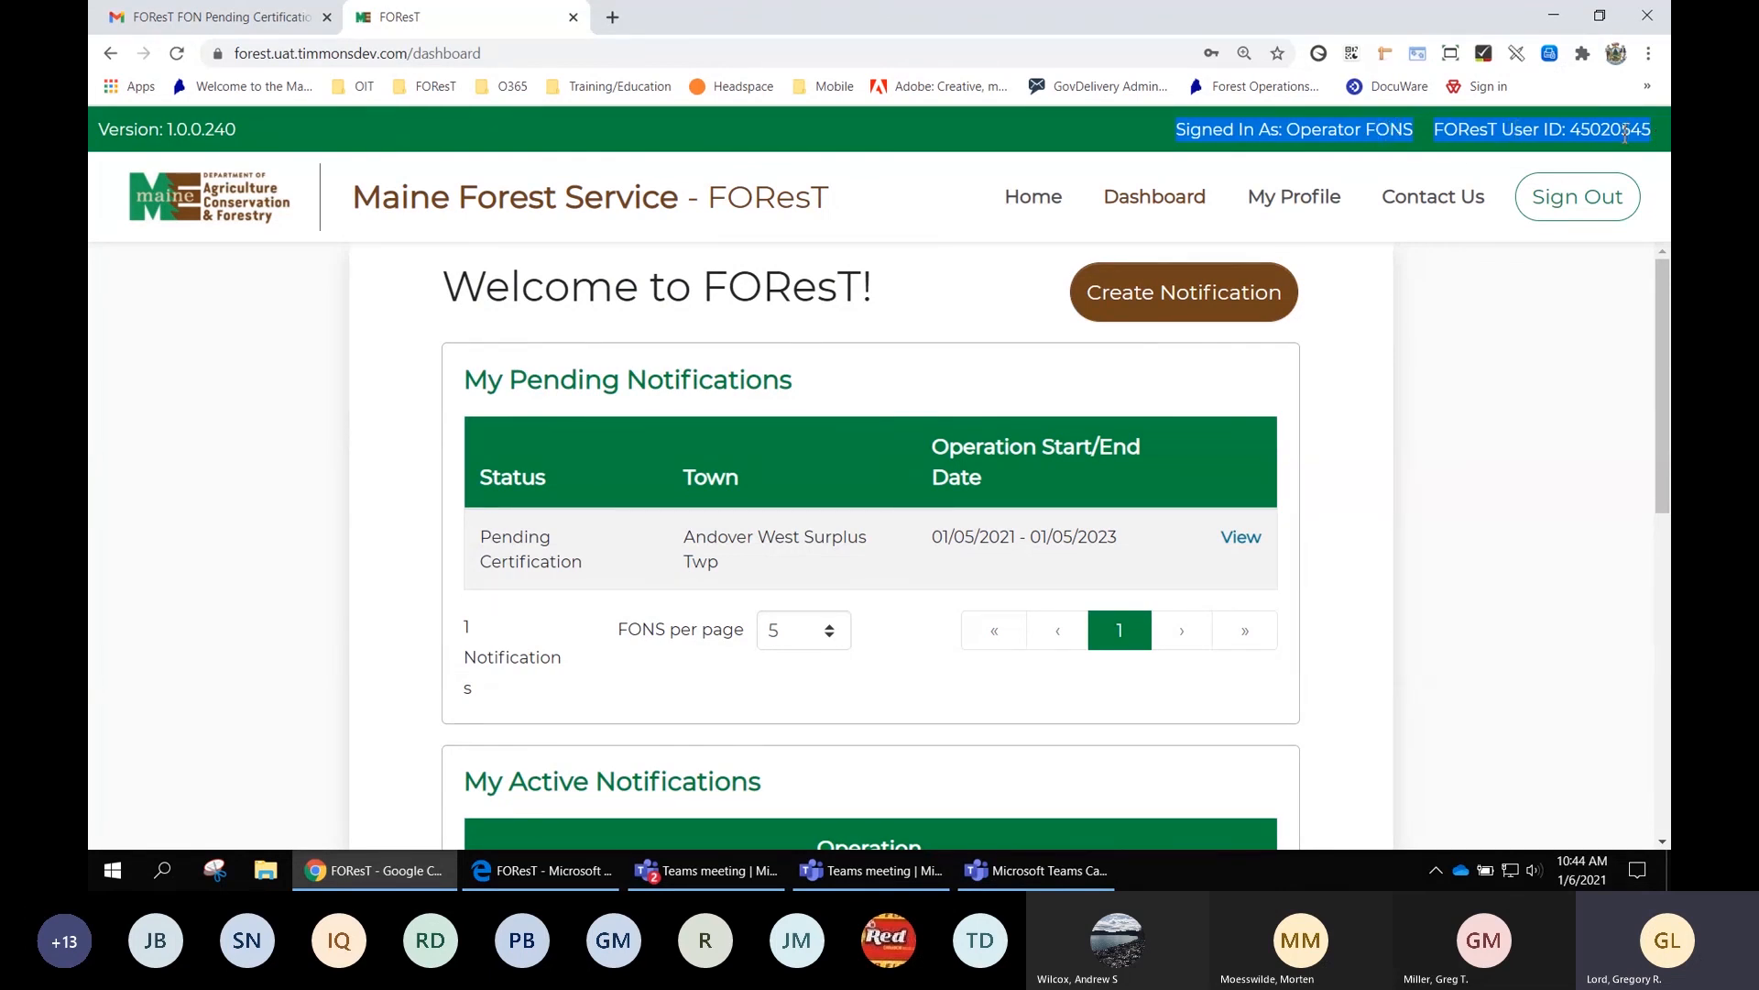
pyautogui.scroll(-2, 645, 390)
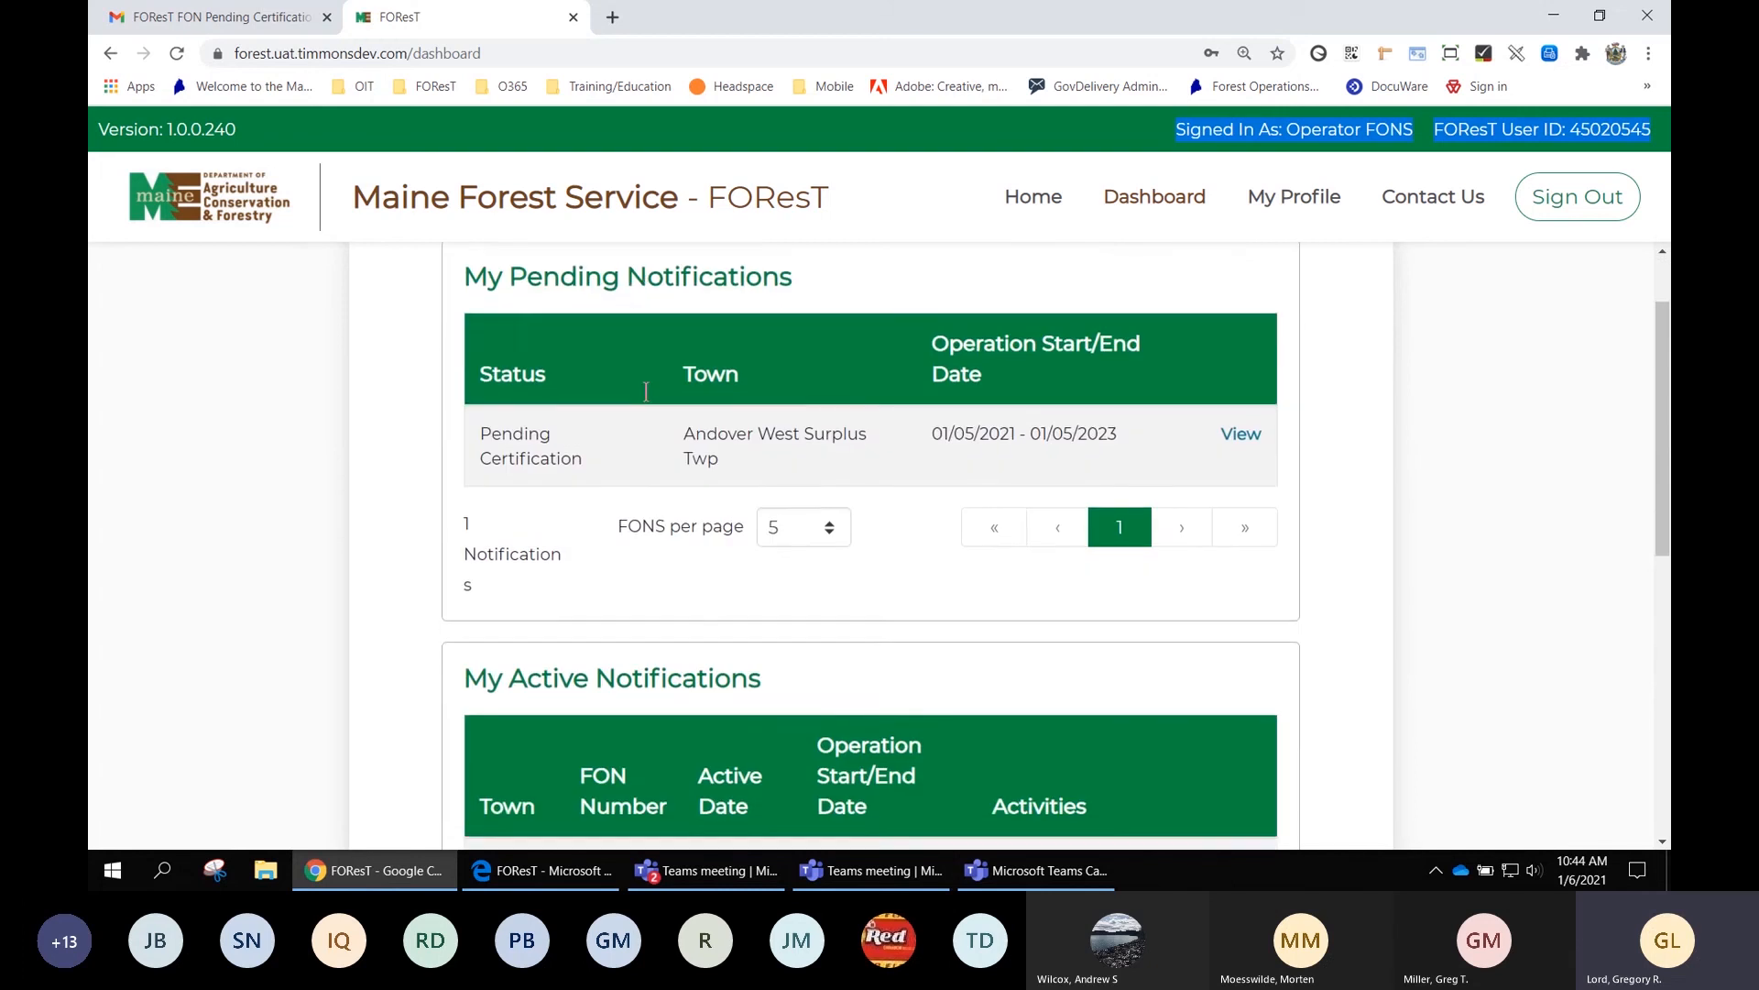
pyautogui.scroll(-3, 861, 468)
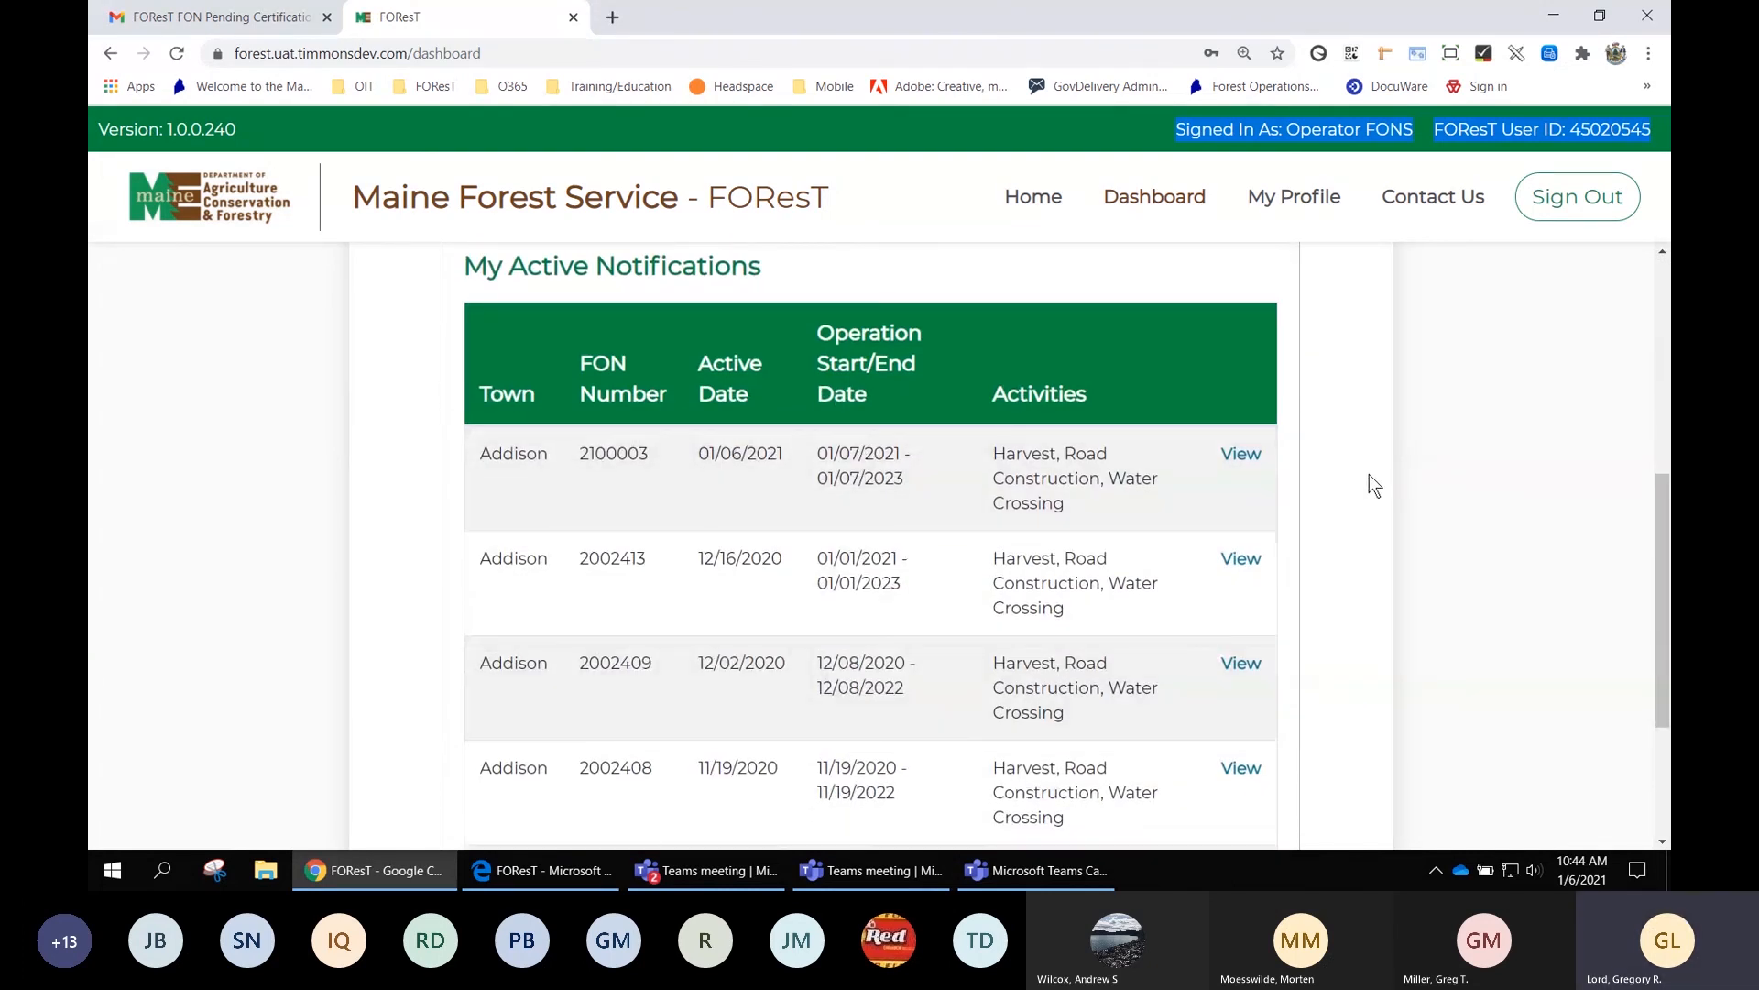
pyautogui.scroll(-1, 1369, 475)
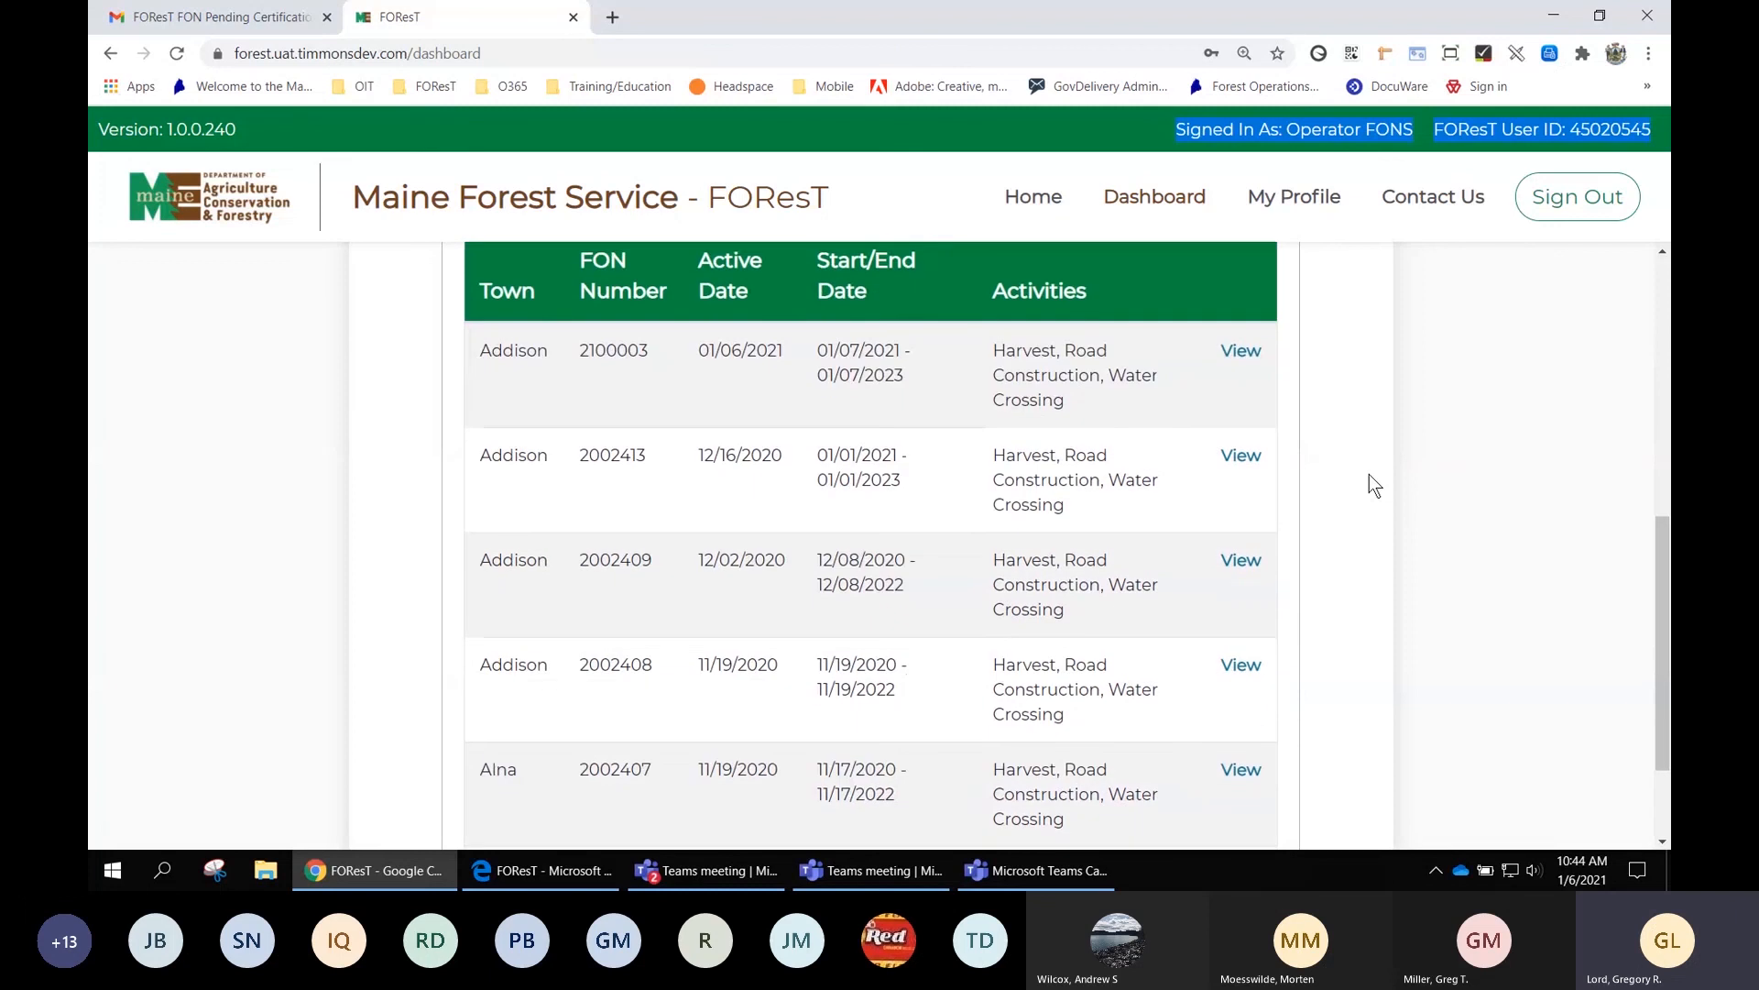
pyautogui.scroll(2, 697, 376)
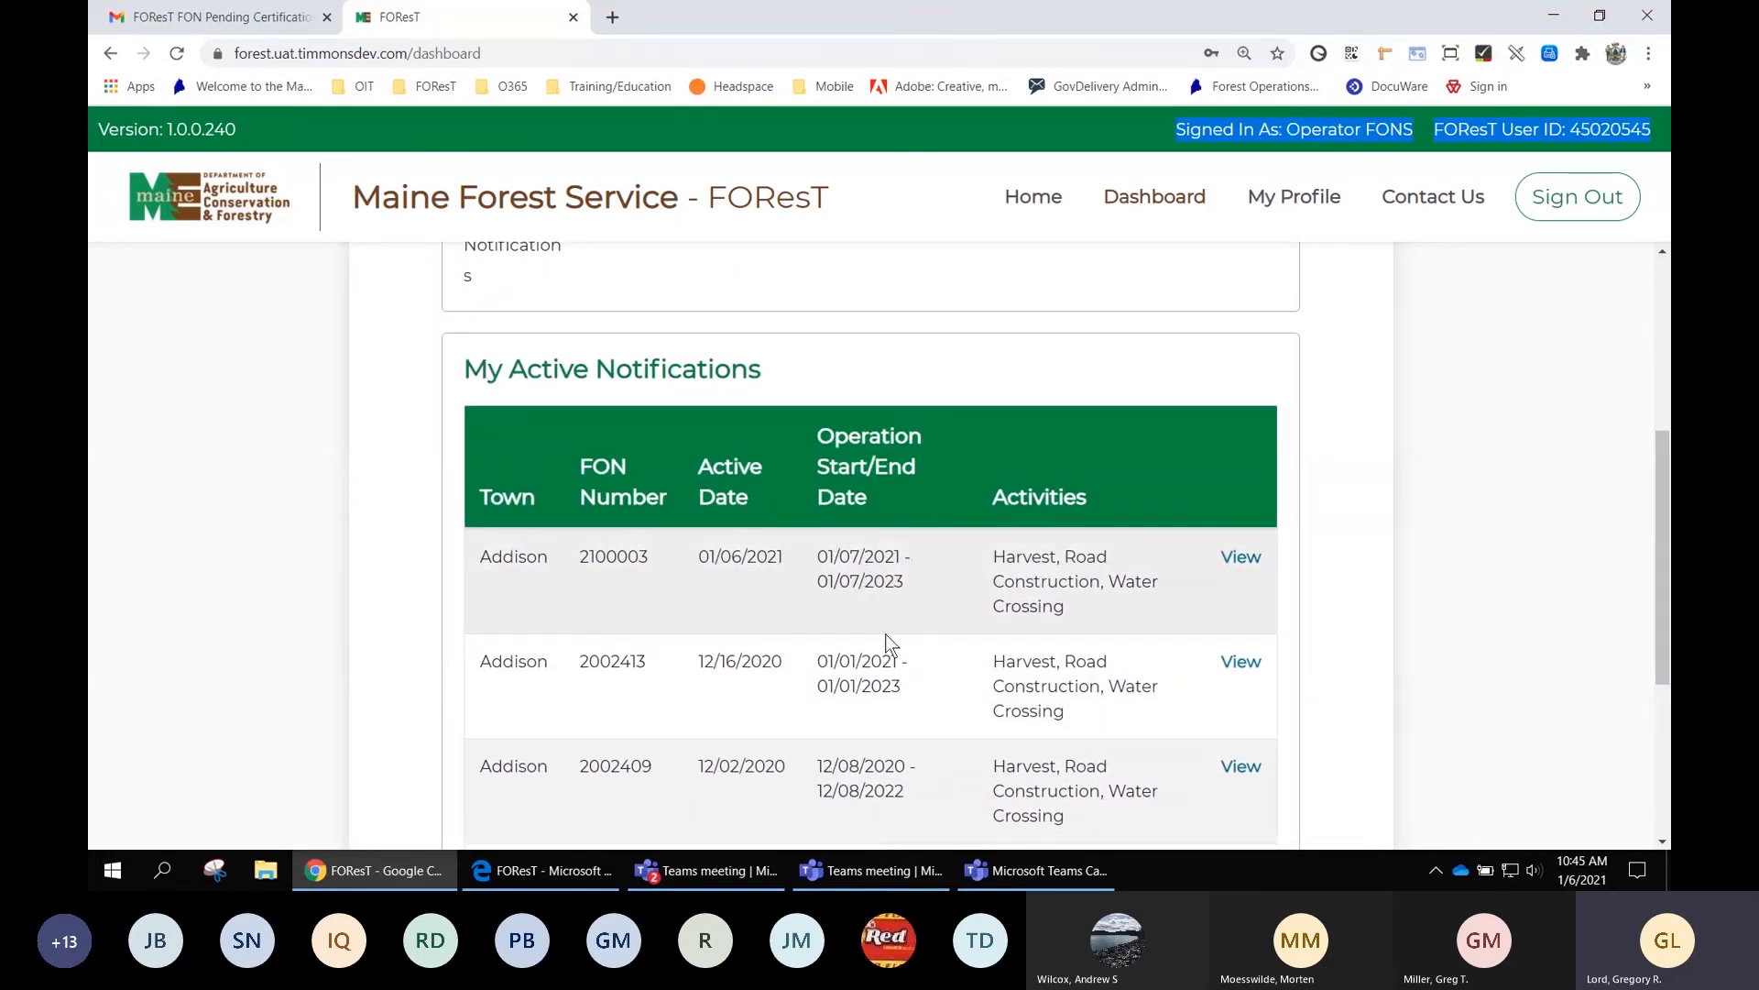
pyautogui.scroll(-1, 898, 720)
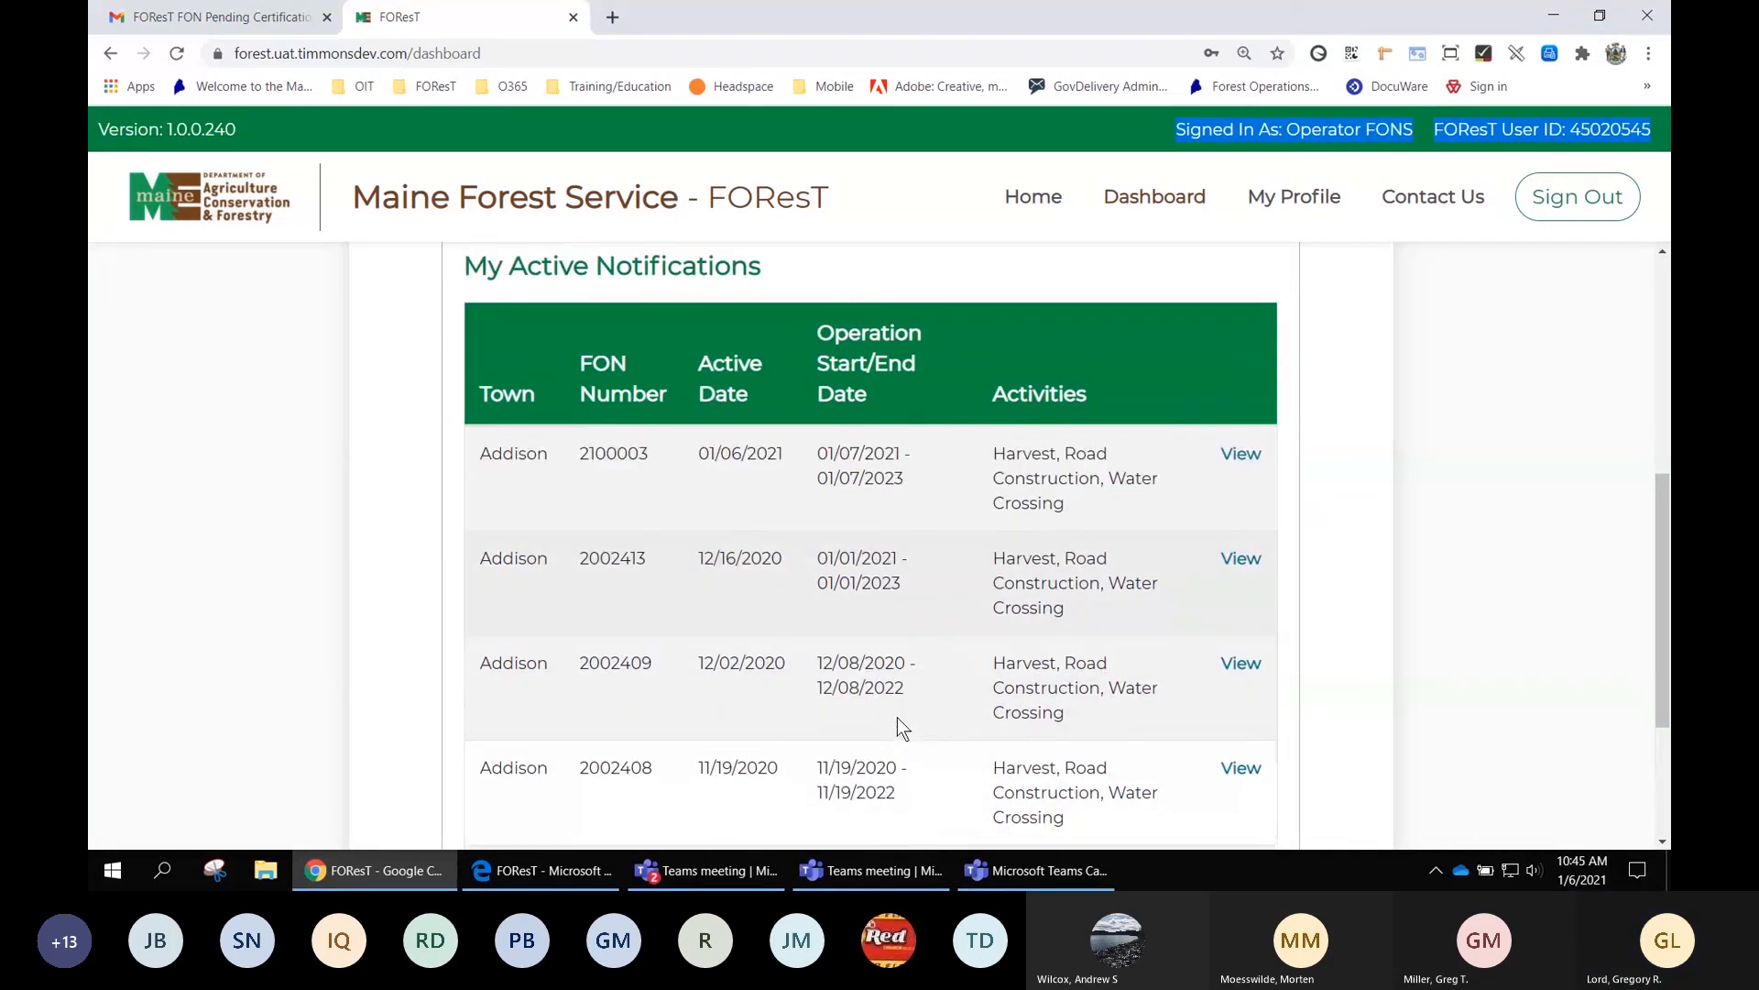
pyautogui.click(1243, 560)
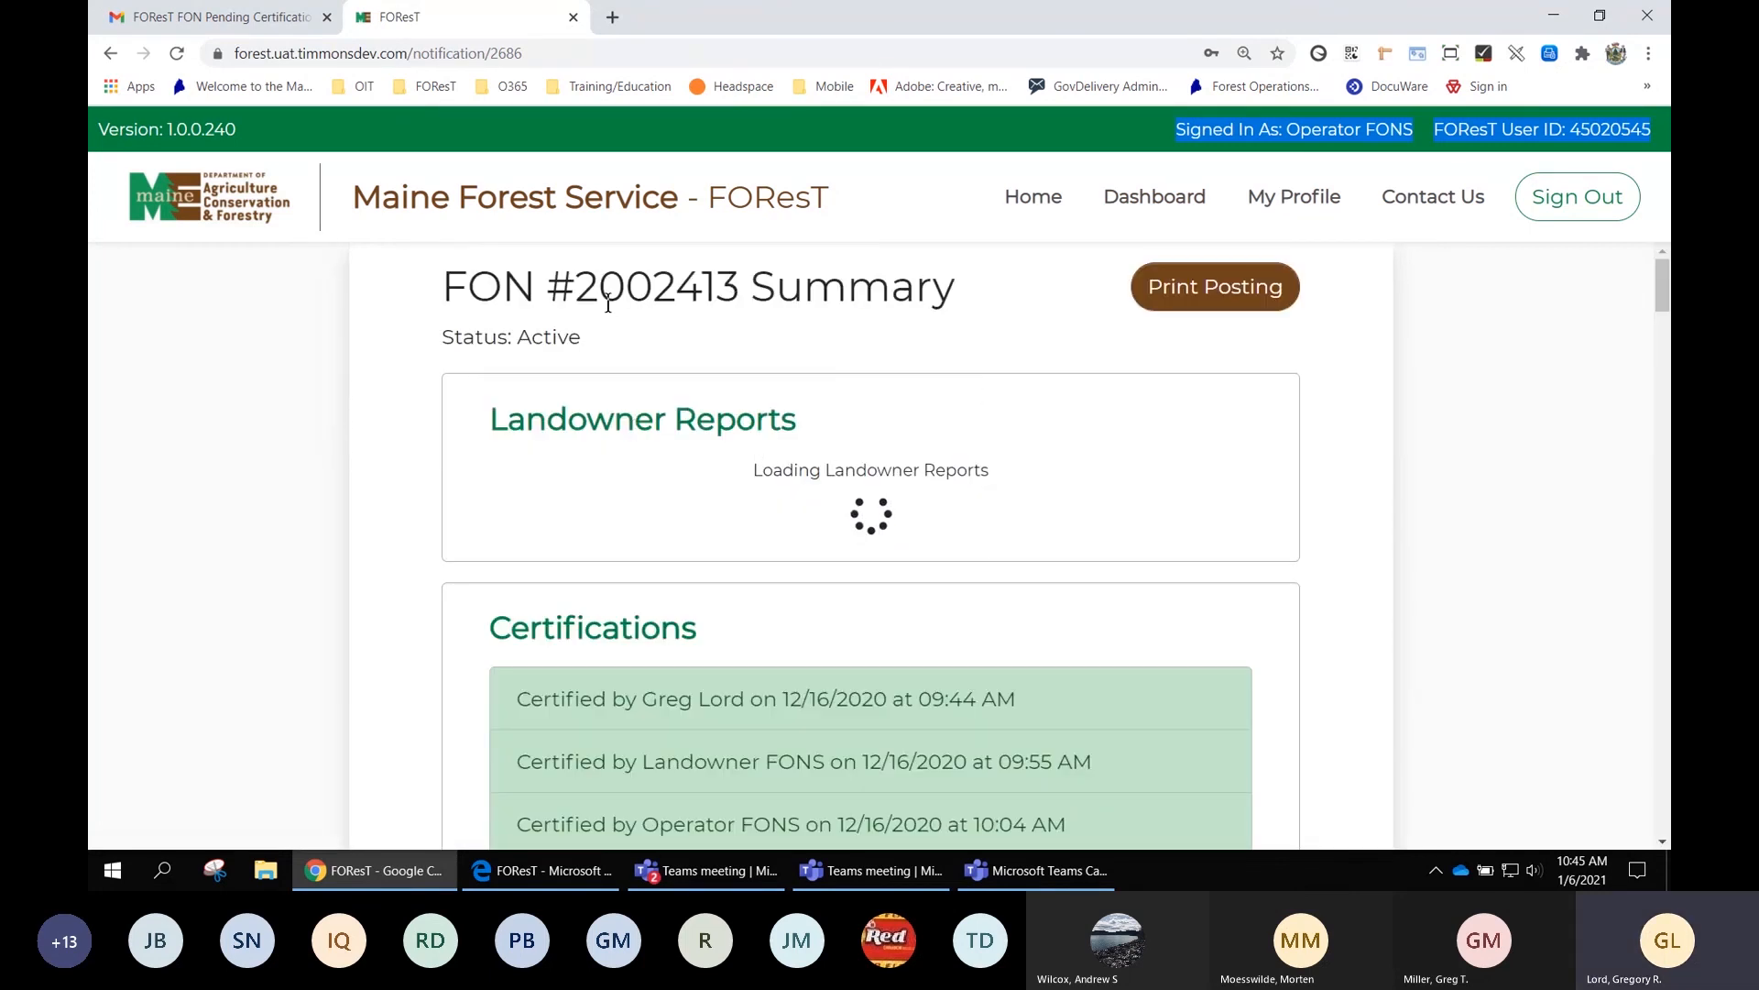
pyautogui.moveTo(578, 284); pyautogui.dragTo(739, 286)
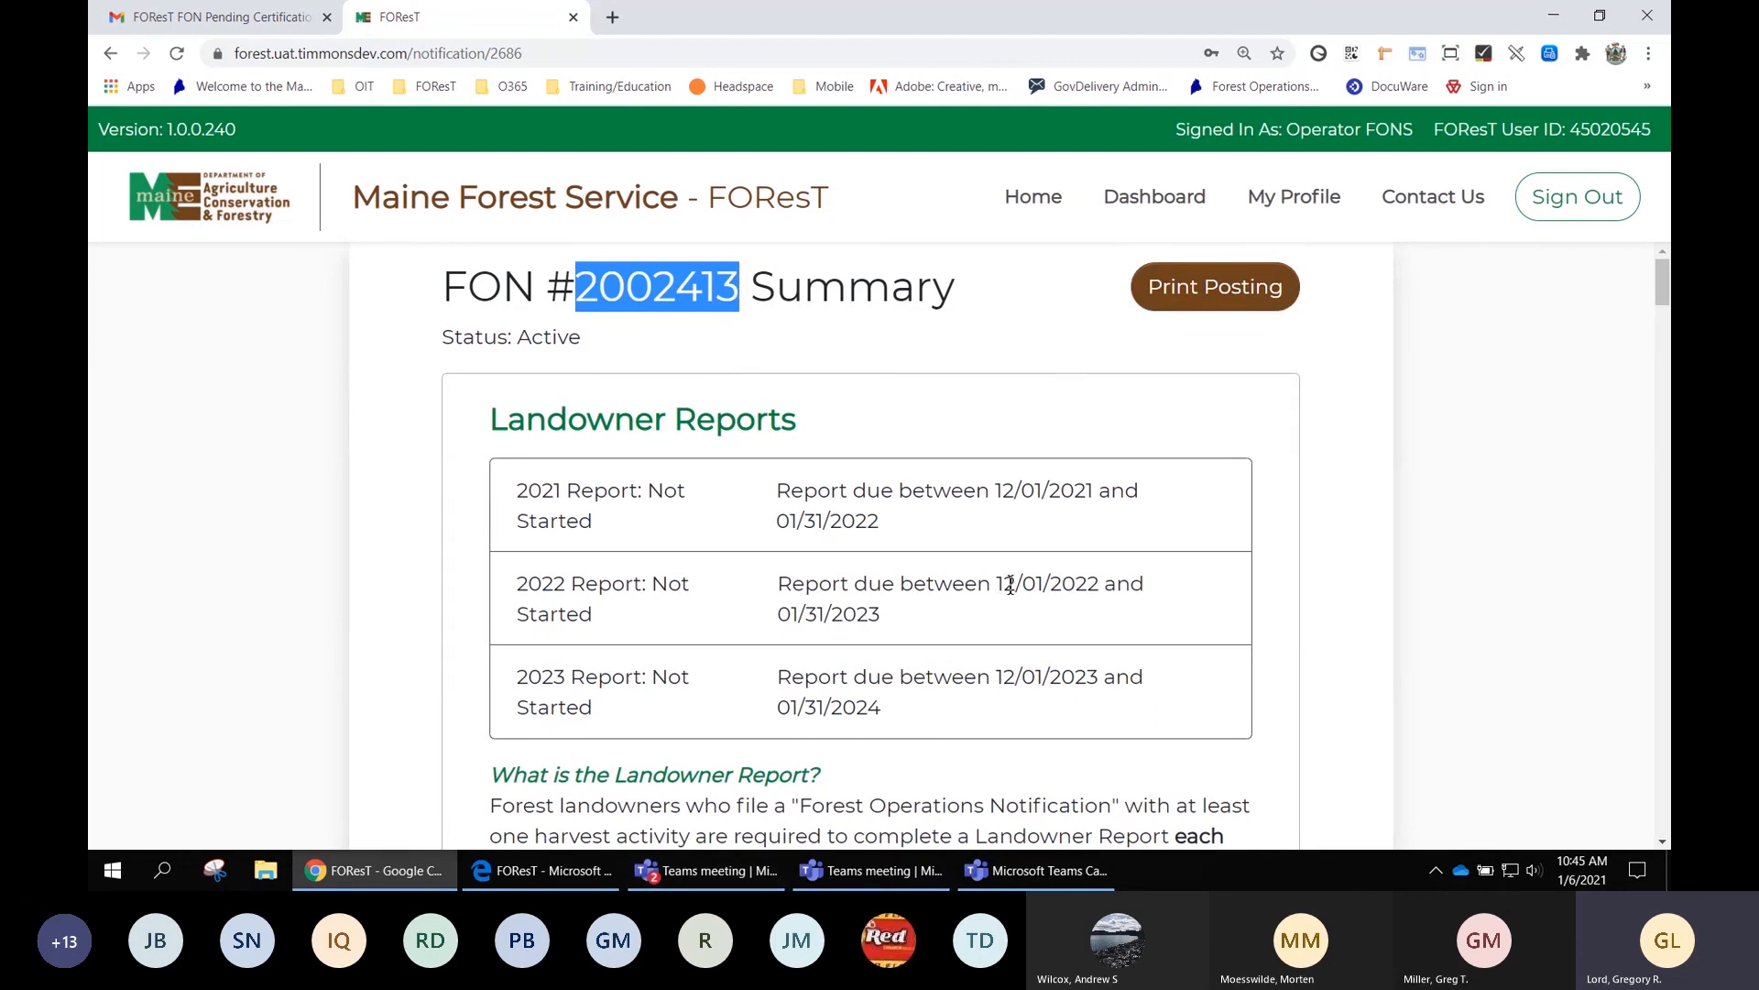
pyautogui.scroll(-3, 1391, 586)
pyautogui.scroll(-8, 1390, 579)
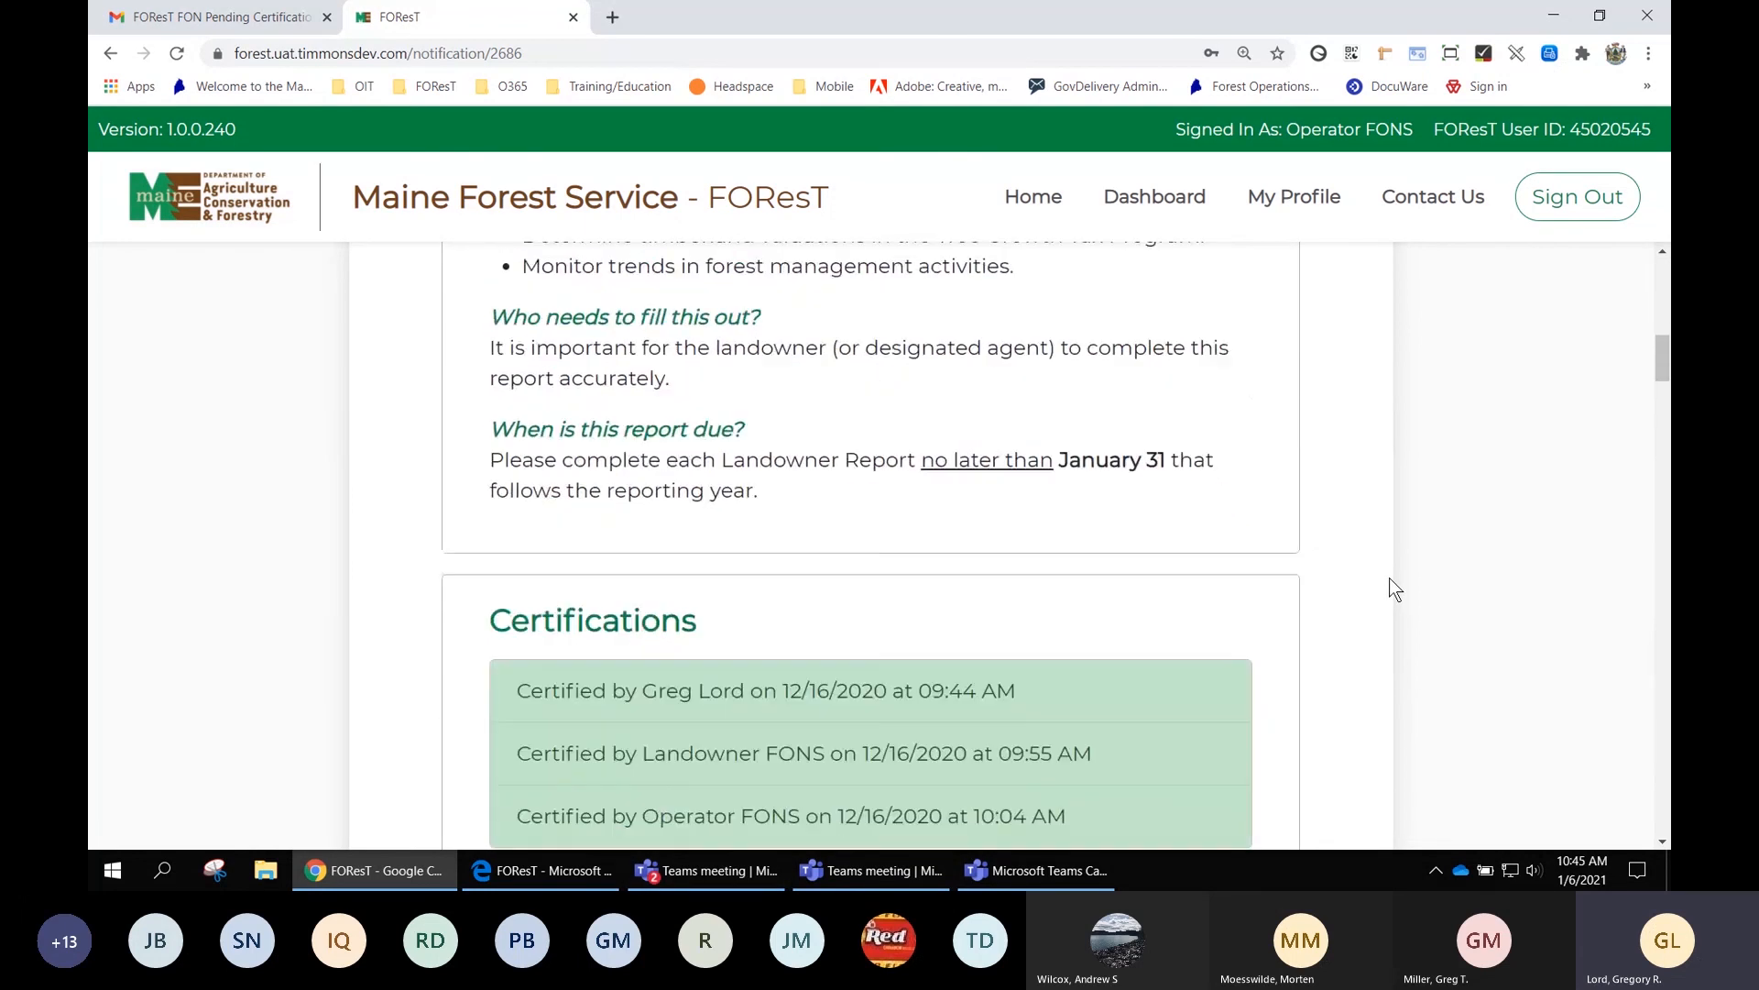
pyautogui.scroll(-1, 1390, 587)
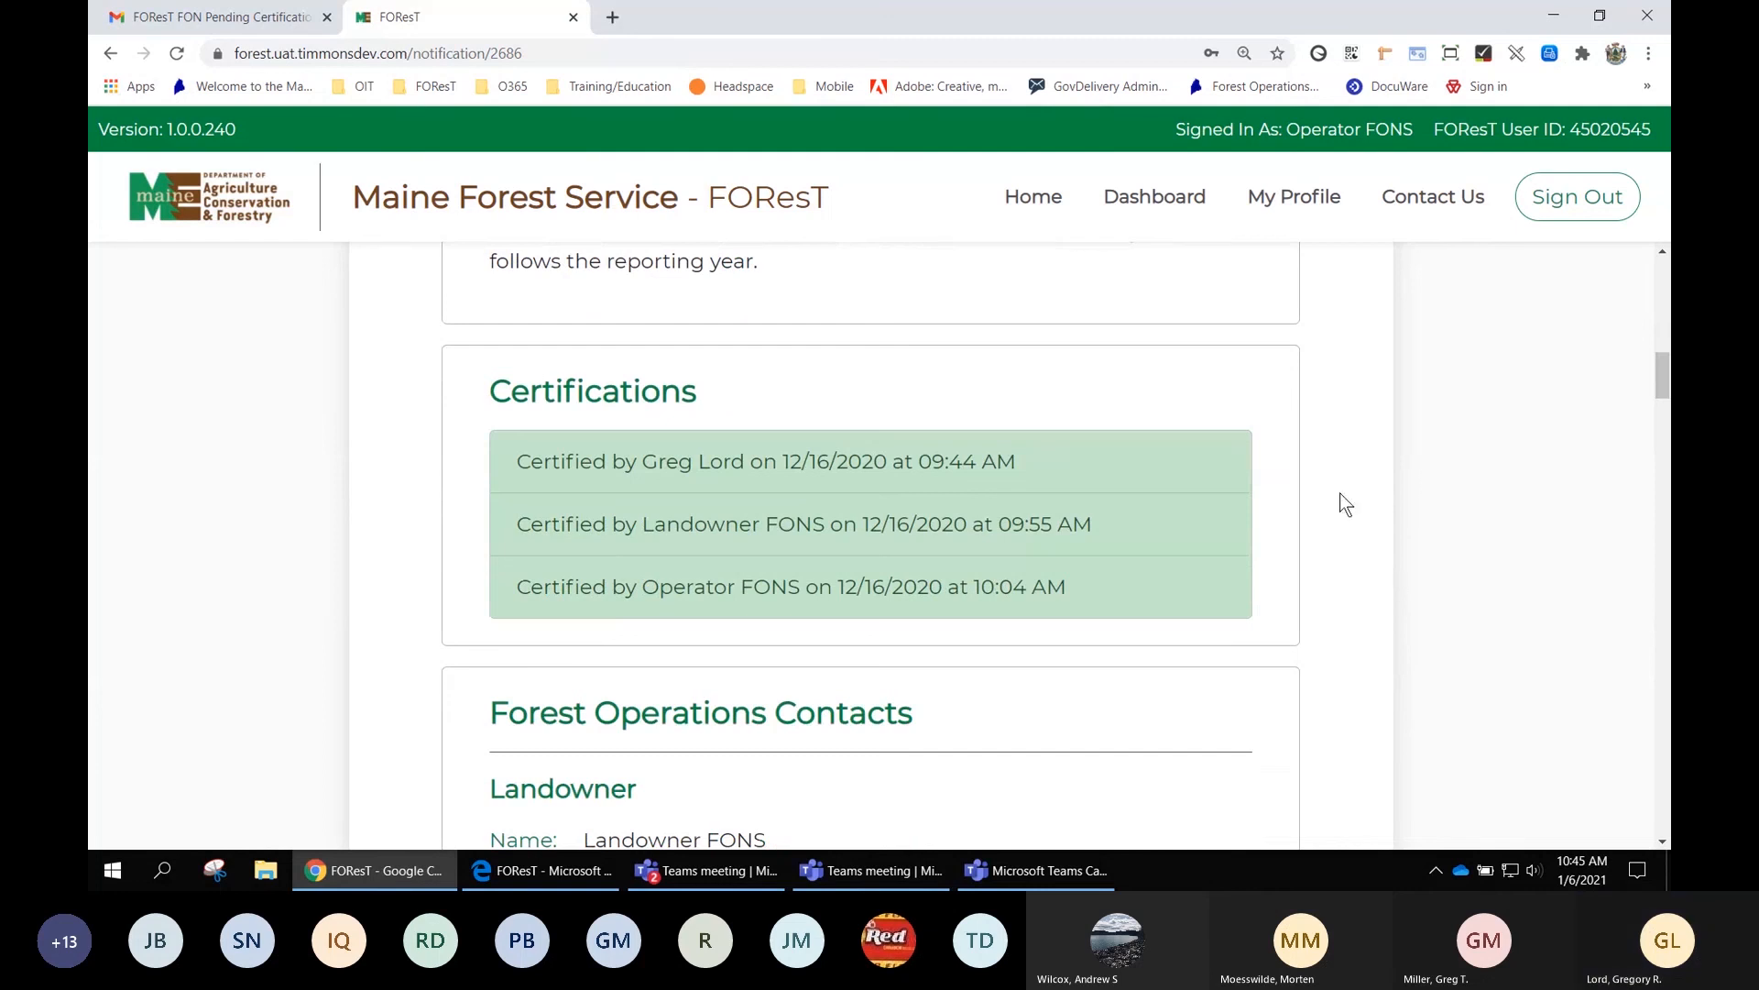
pyautogui.click(1162, 201)
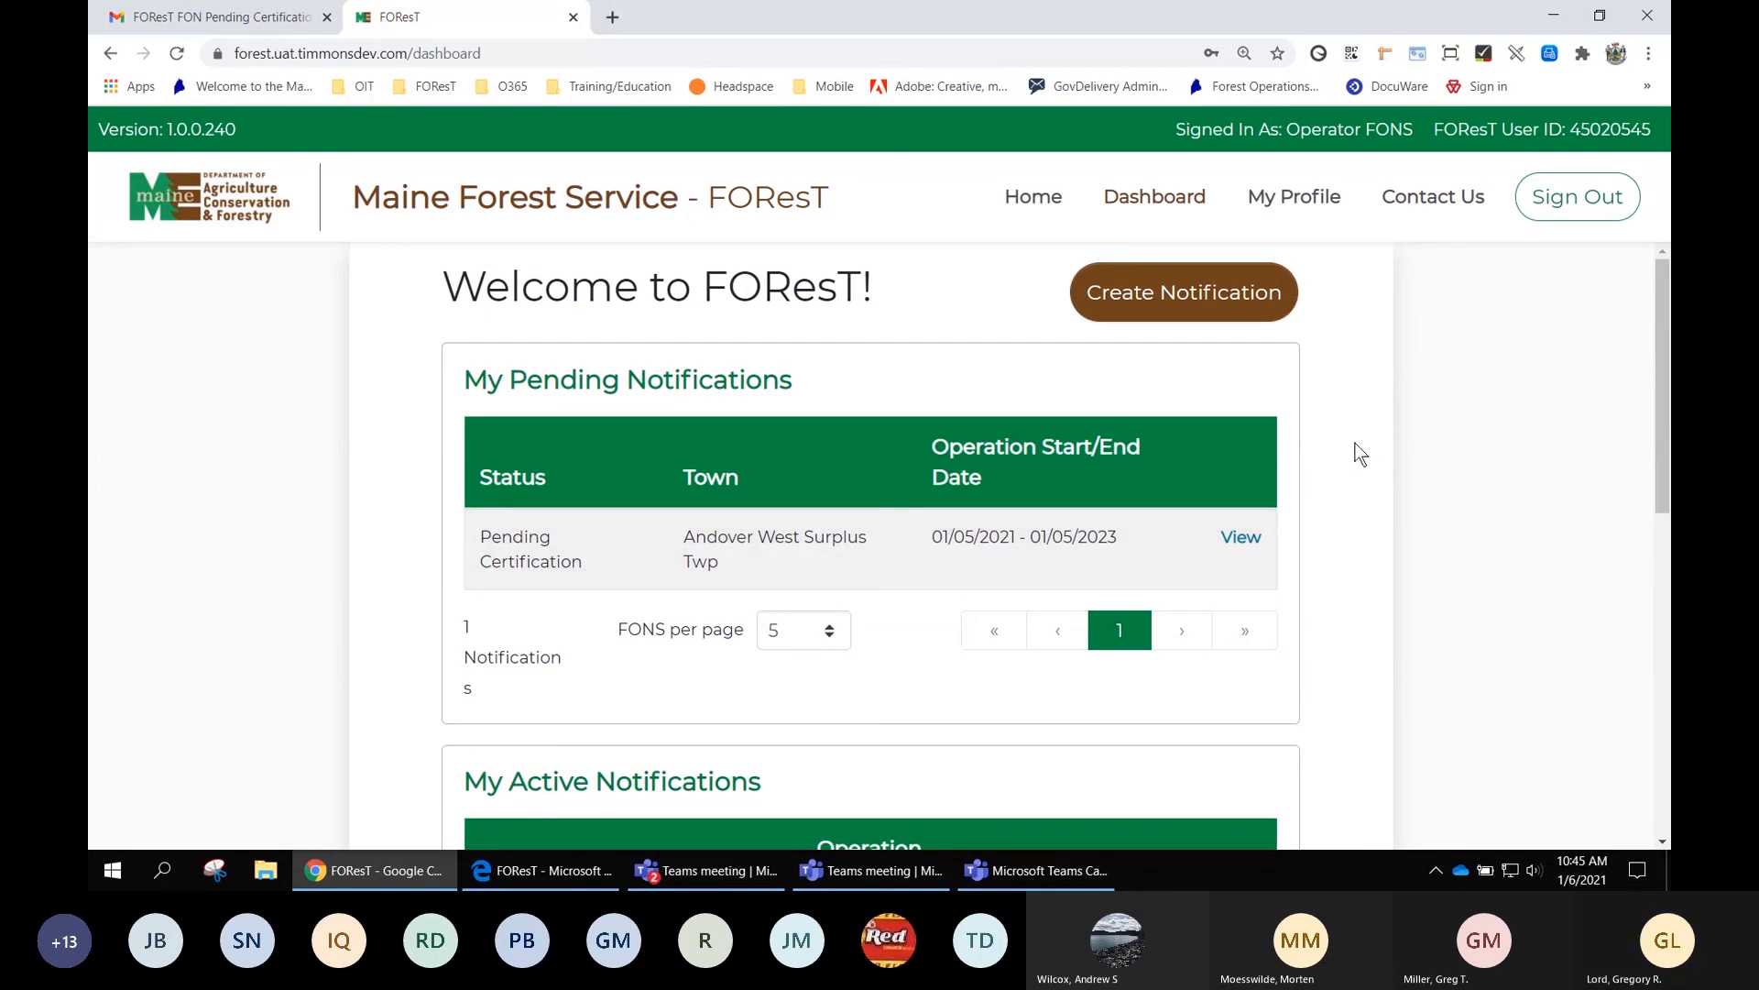
# Open My Profile and look over the operator's account details and physical address
pyautogui.click(1291, 202)
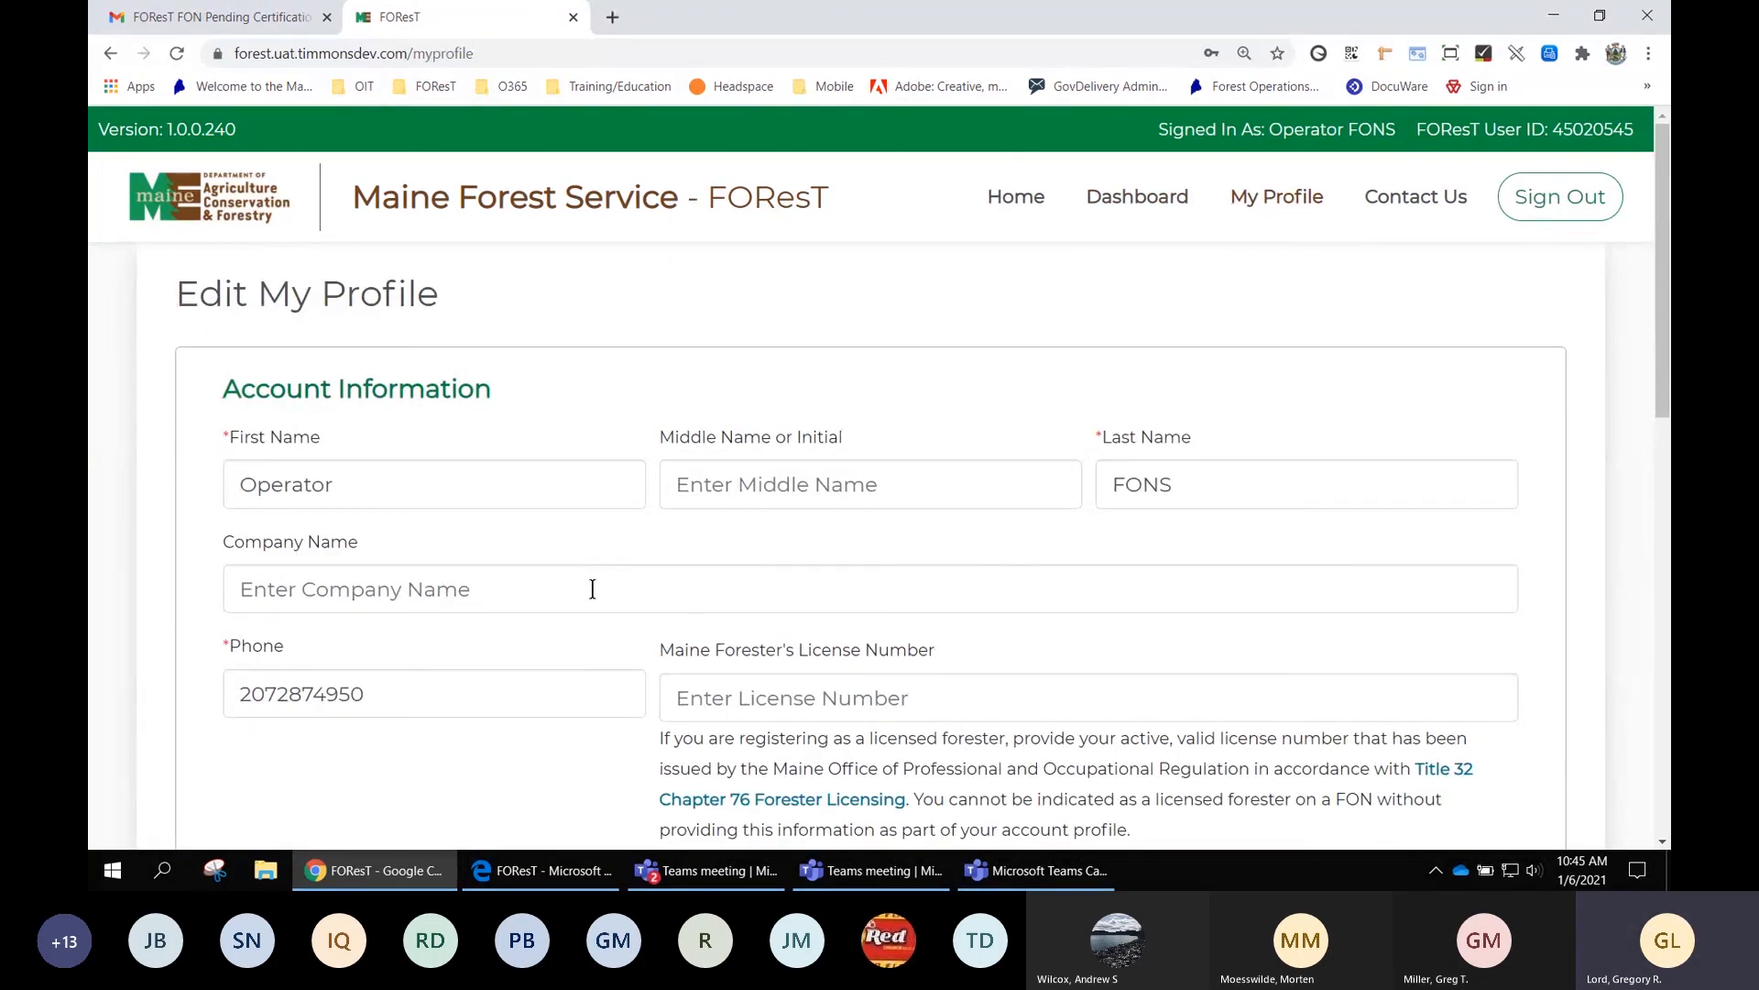
pyautogui.scroll(-1, 621, 588)
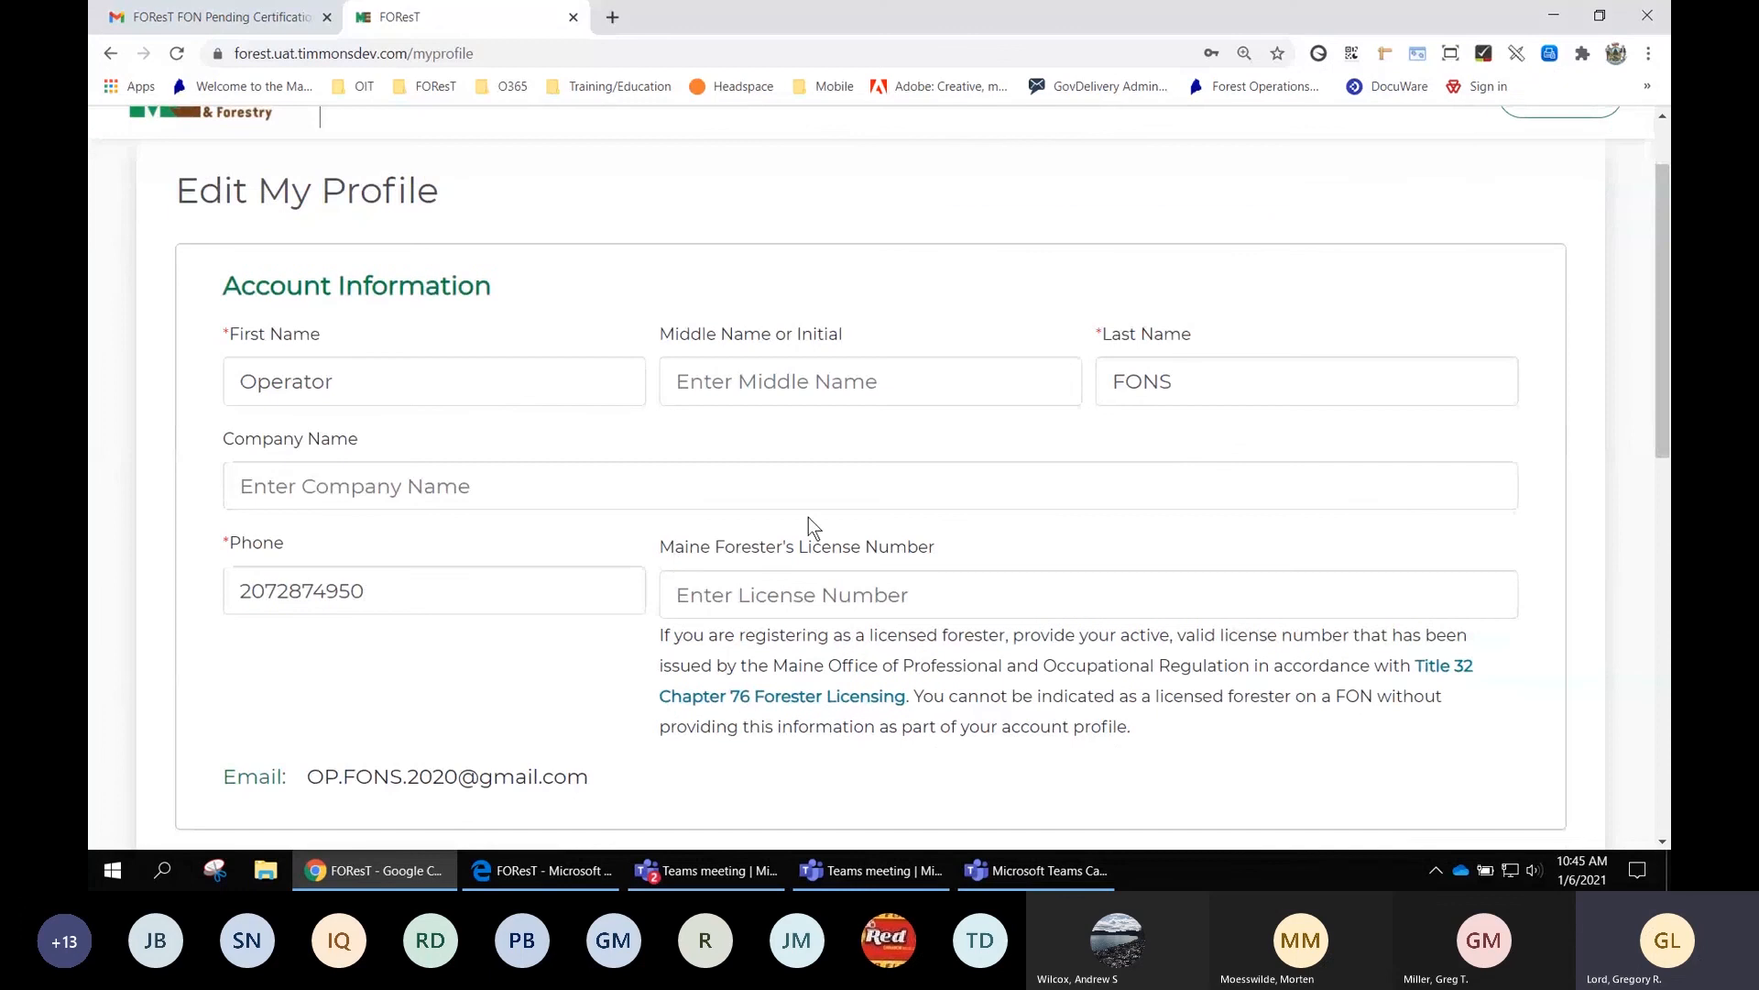
pyautogui.scroll(-1, 1124, 597)
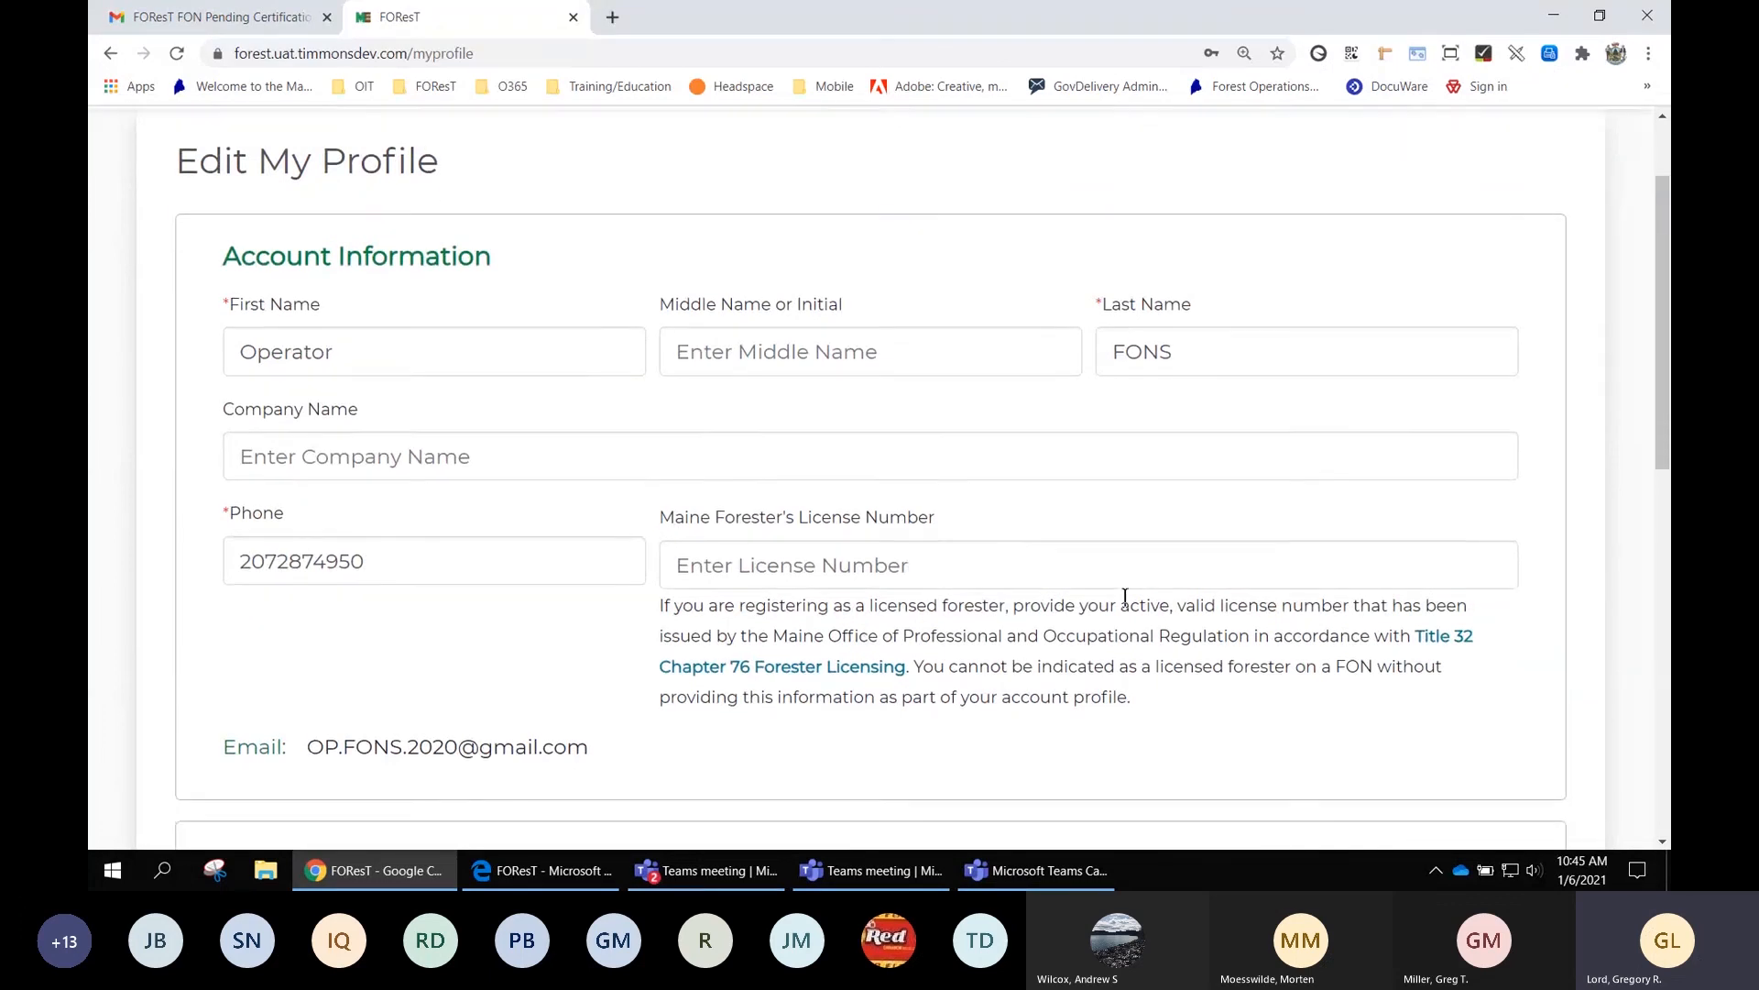
pyautogui.scroll(-1, 1125, 598)
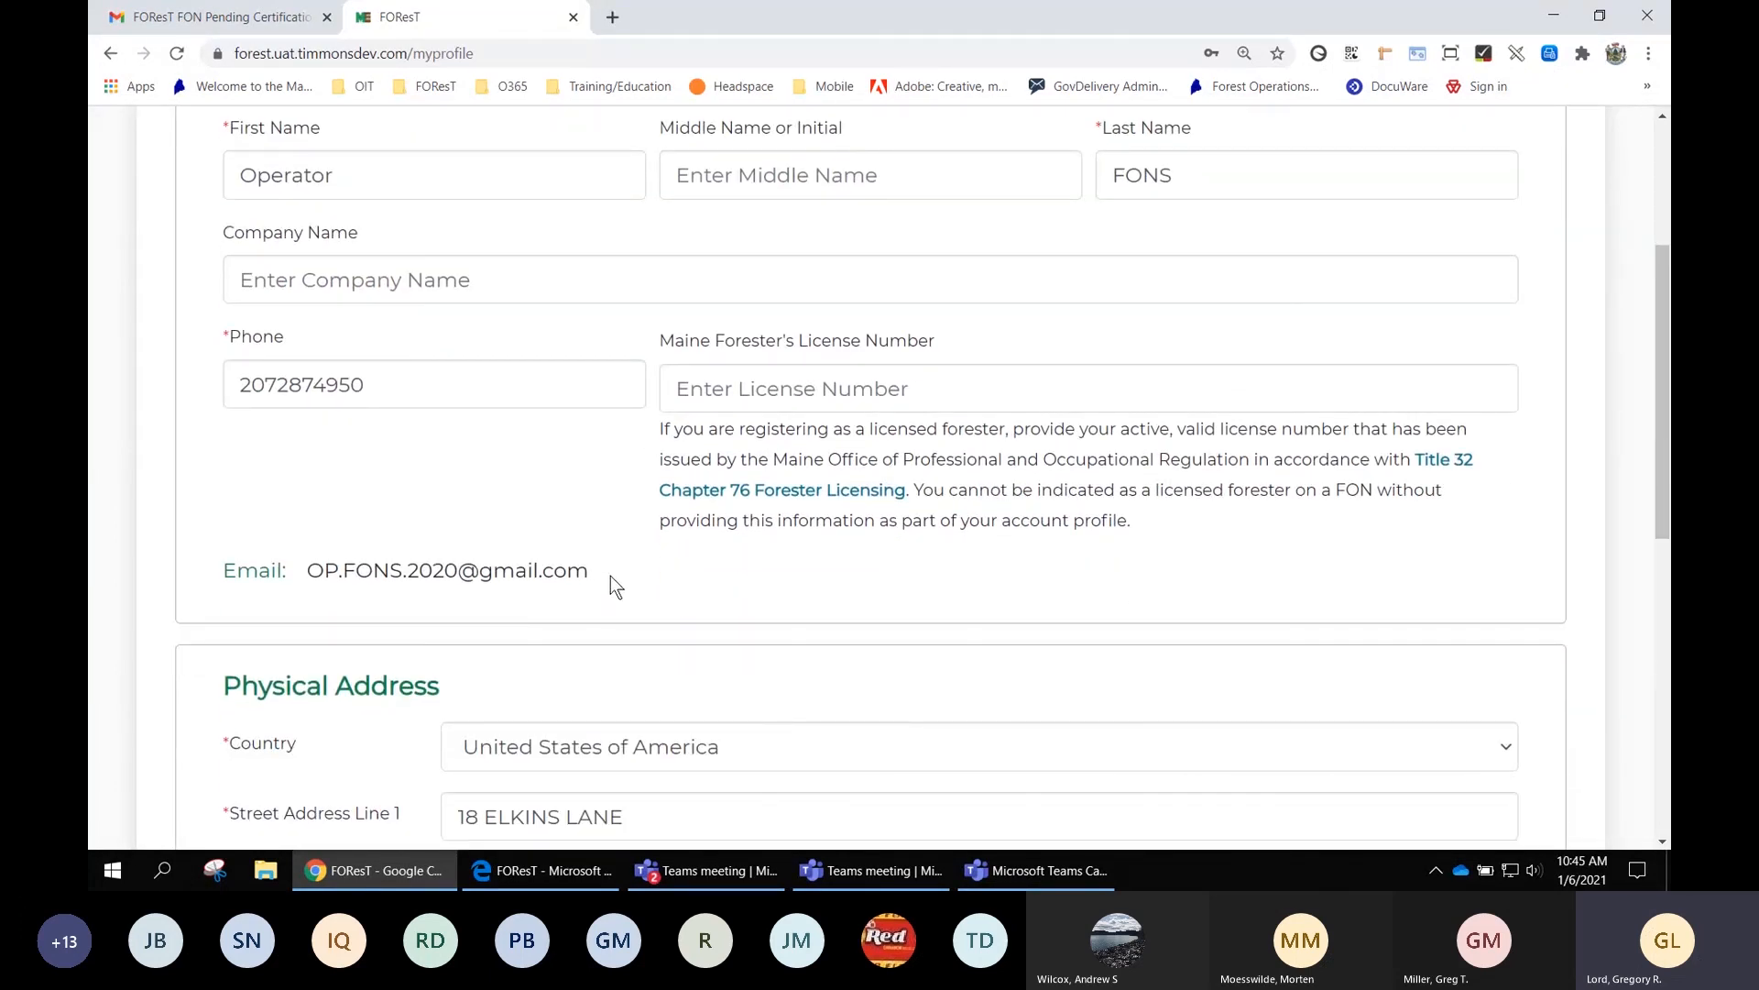
pyautogui.moveTo(591, 573); pyautogui.dragTo(306, 572)
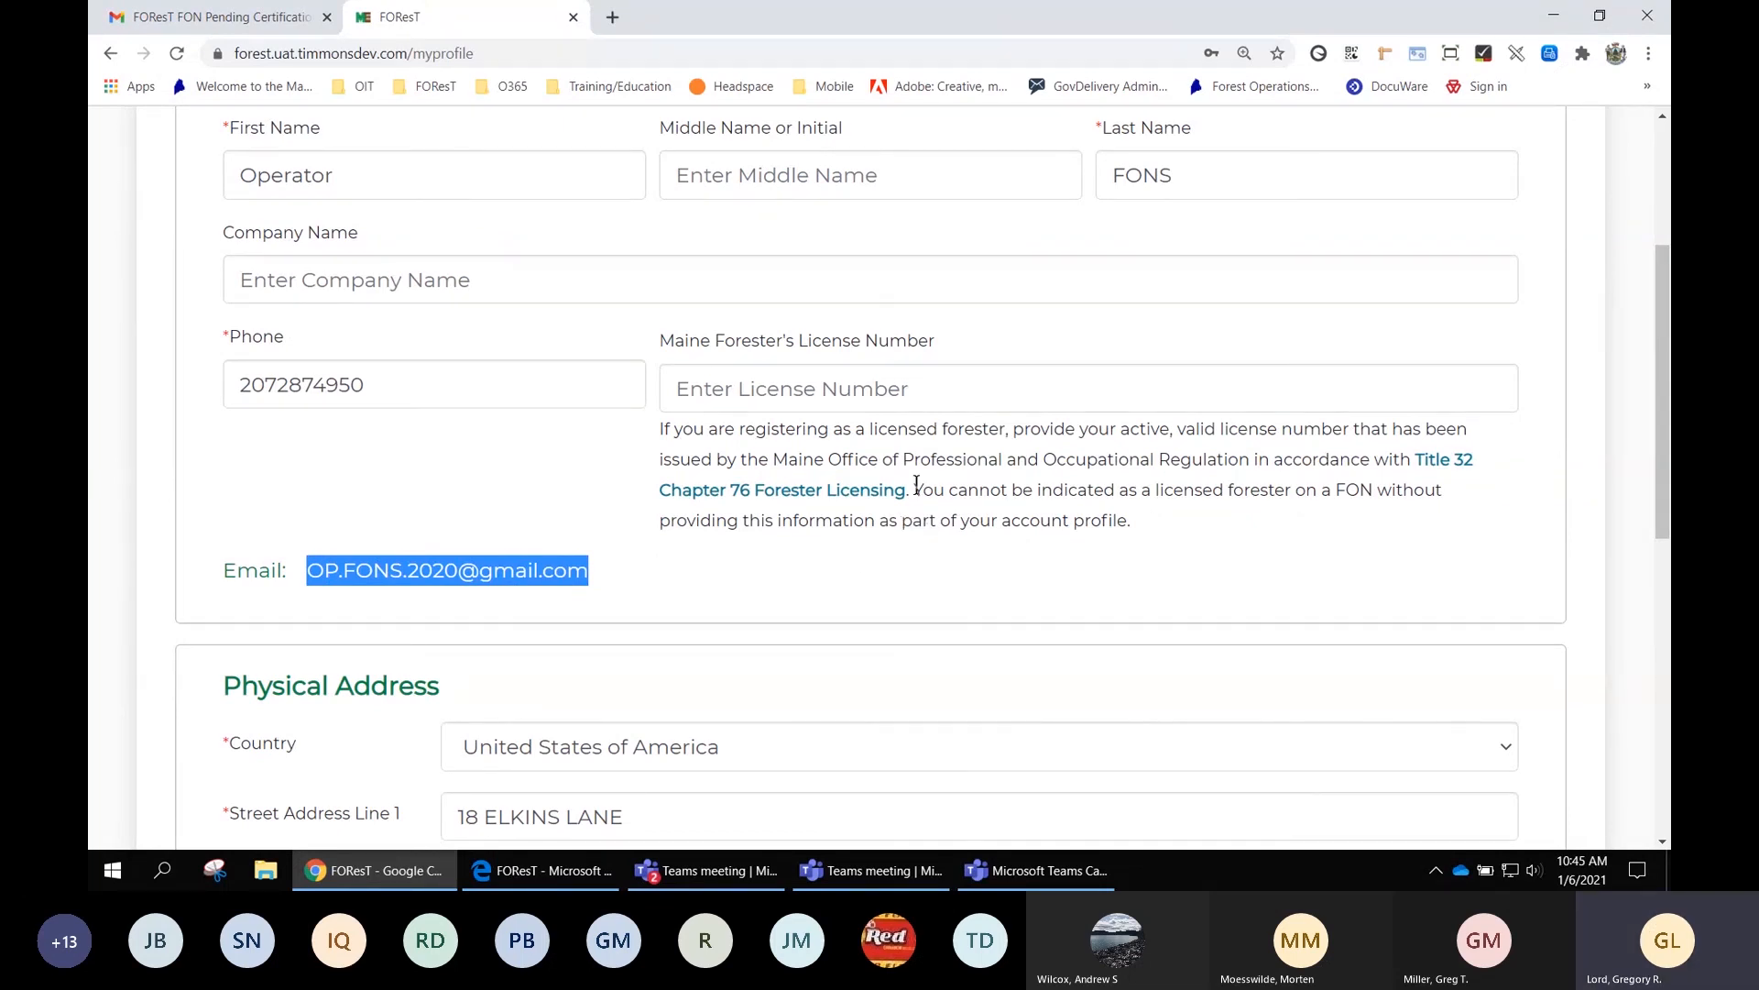
pyautogui.scroll(-3, 917, 486)
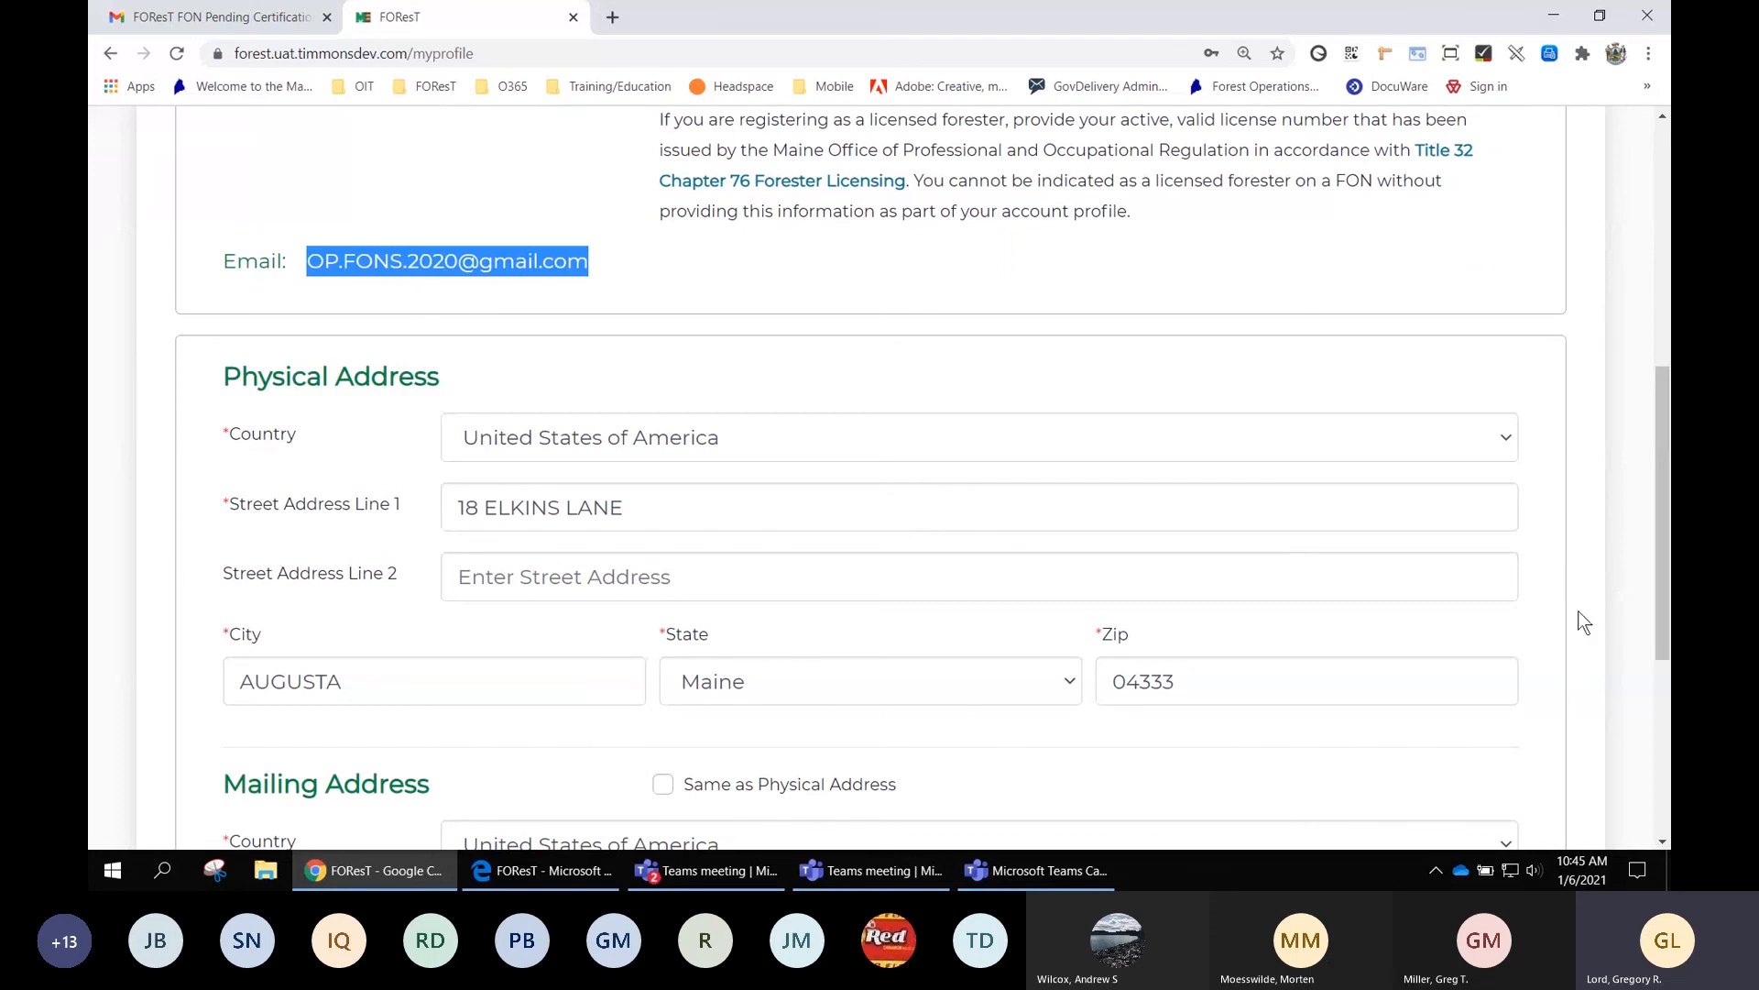
pyautogui.scroll(3, 1572, 601)
pyautogui.scroll(3, 1572, 600)
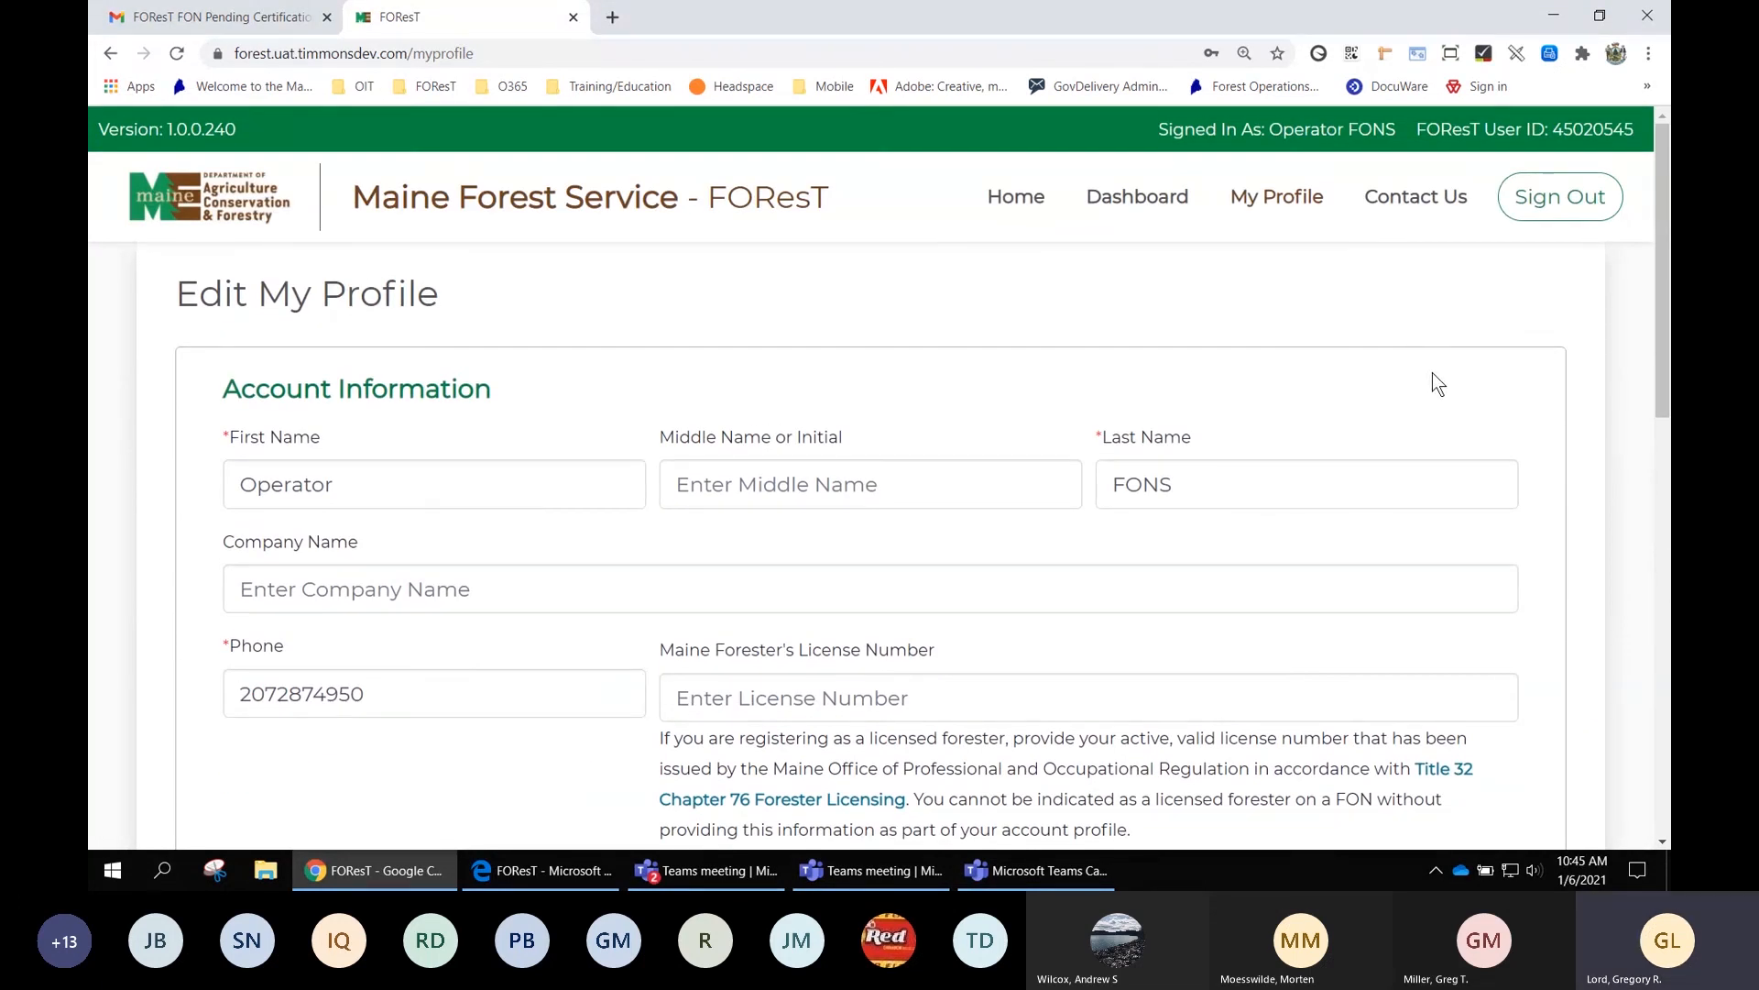
pyautogui.click(1410, 196)
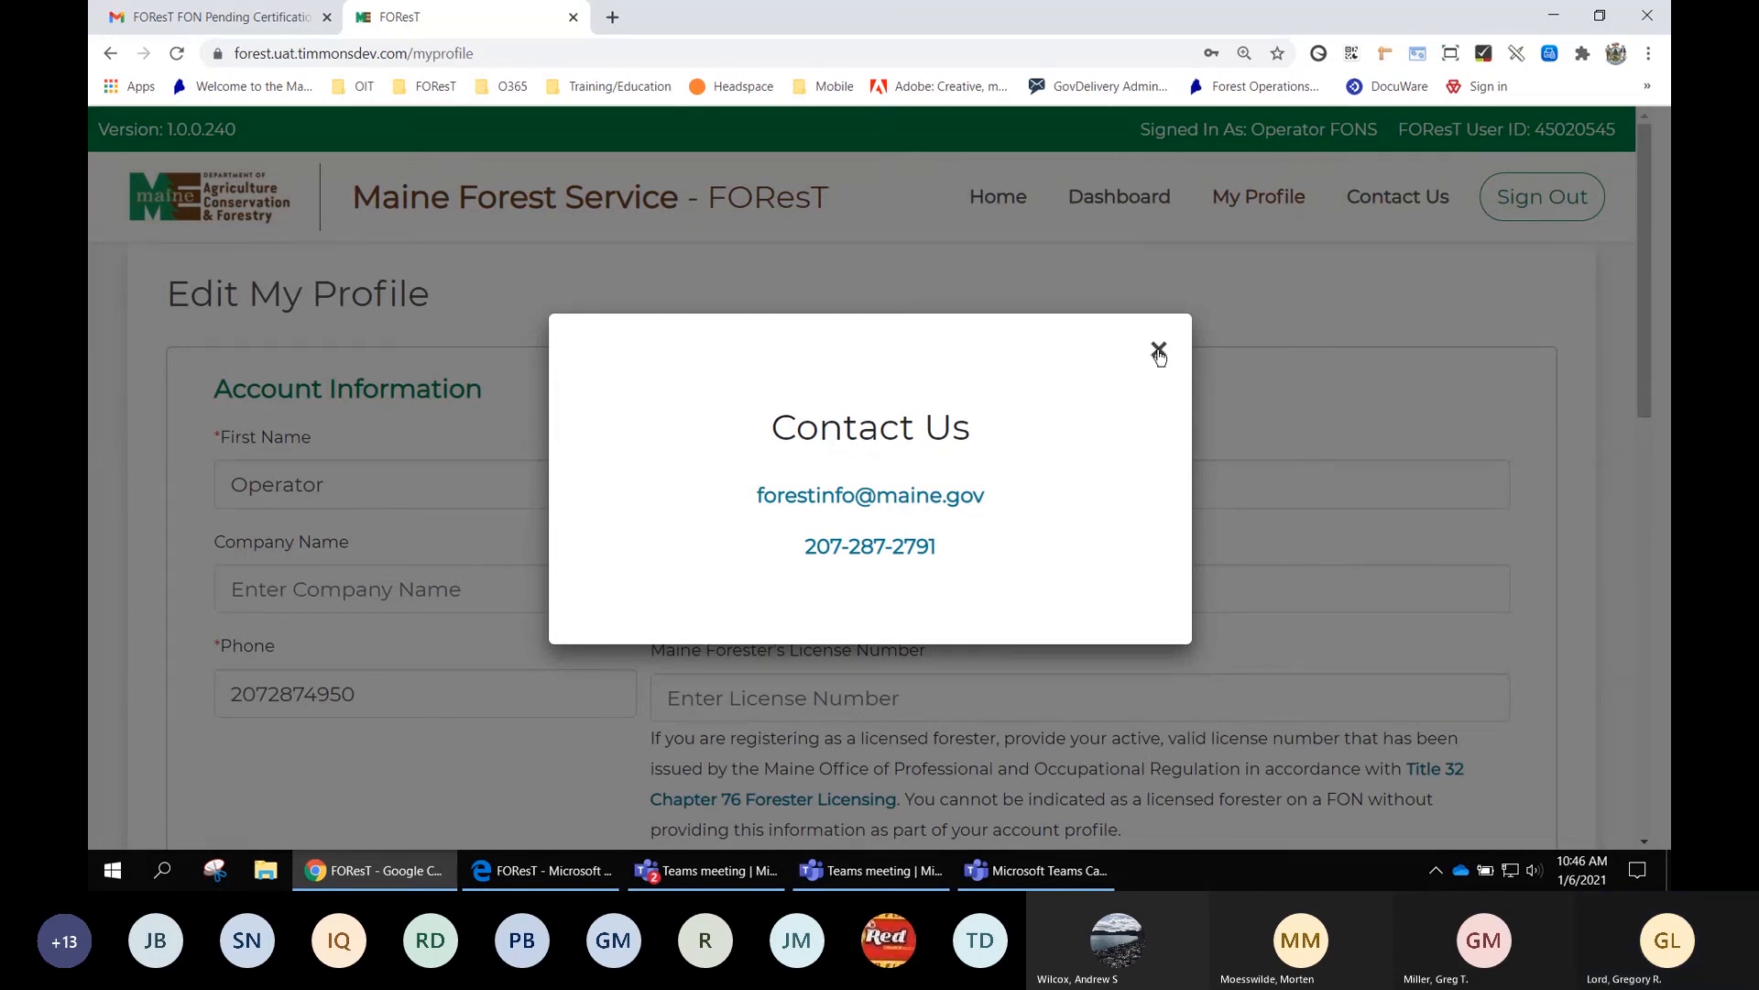
pyautogui.click(1158, 354)
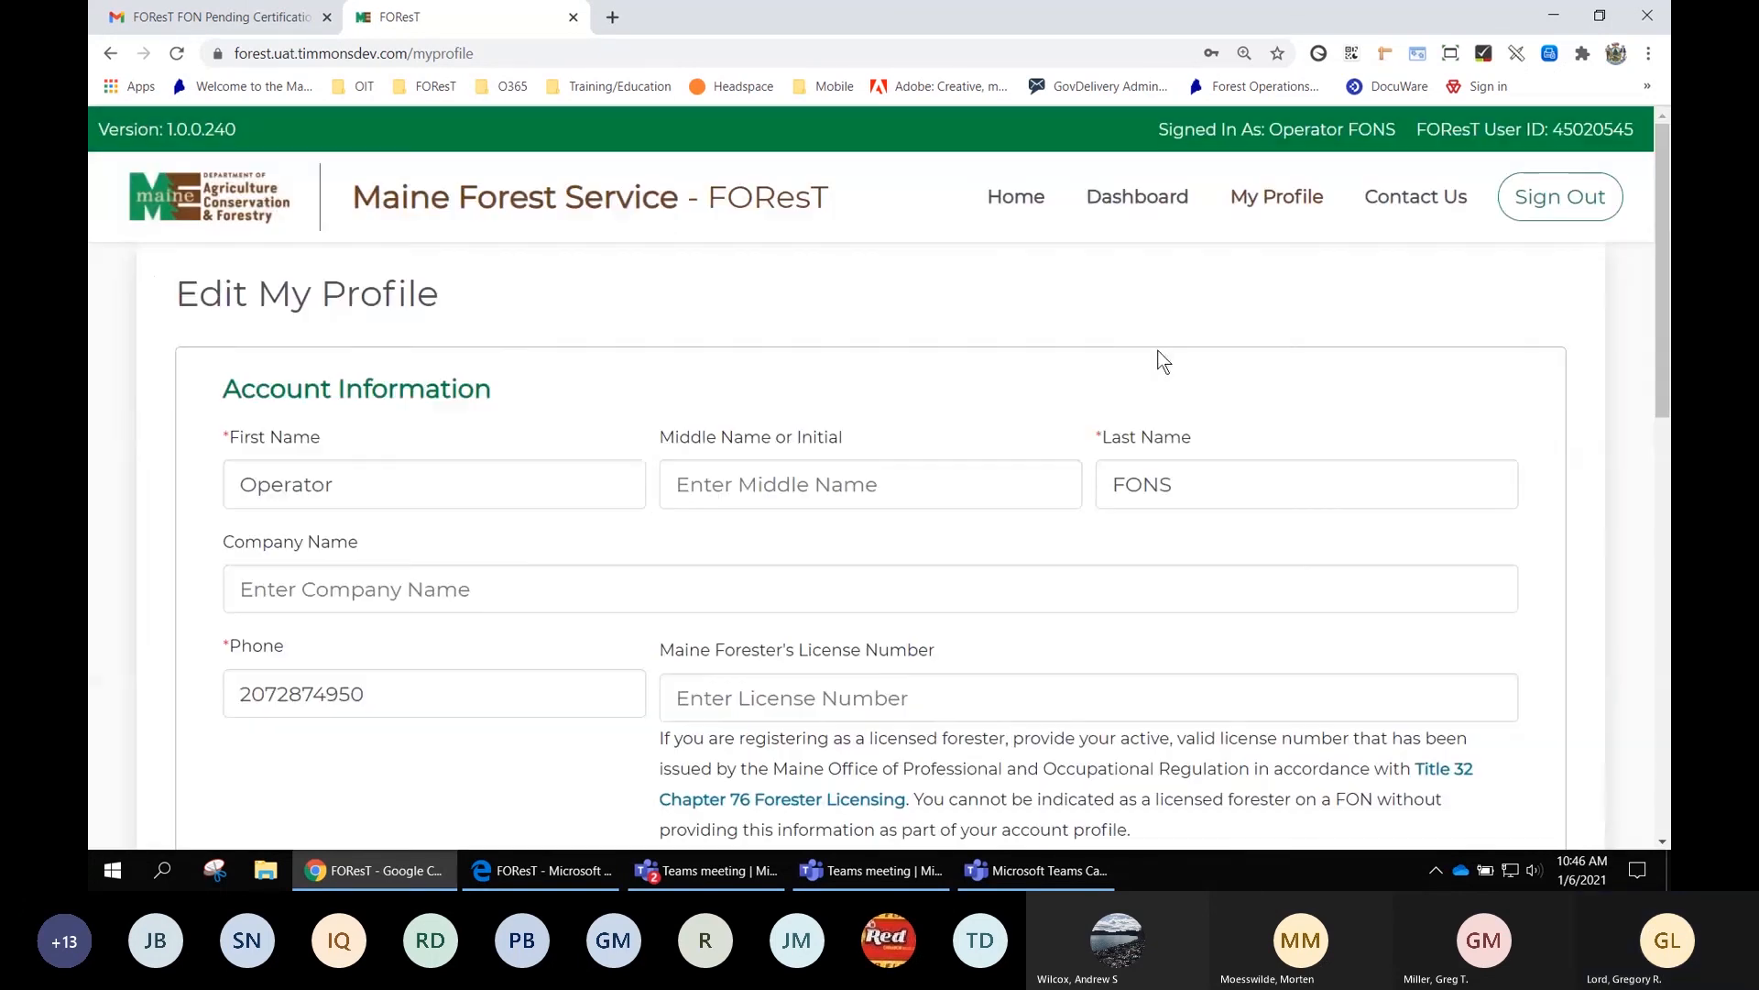
# Sign the operator out of FOResT and minimize Chrome to reveal the signed-out Edge page
pyautogui.click(1562, 198)
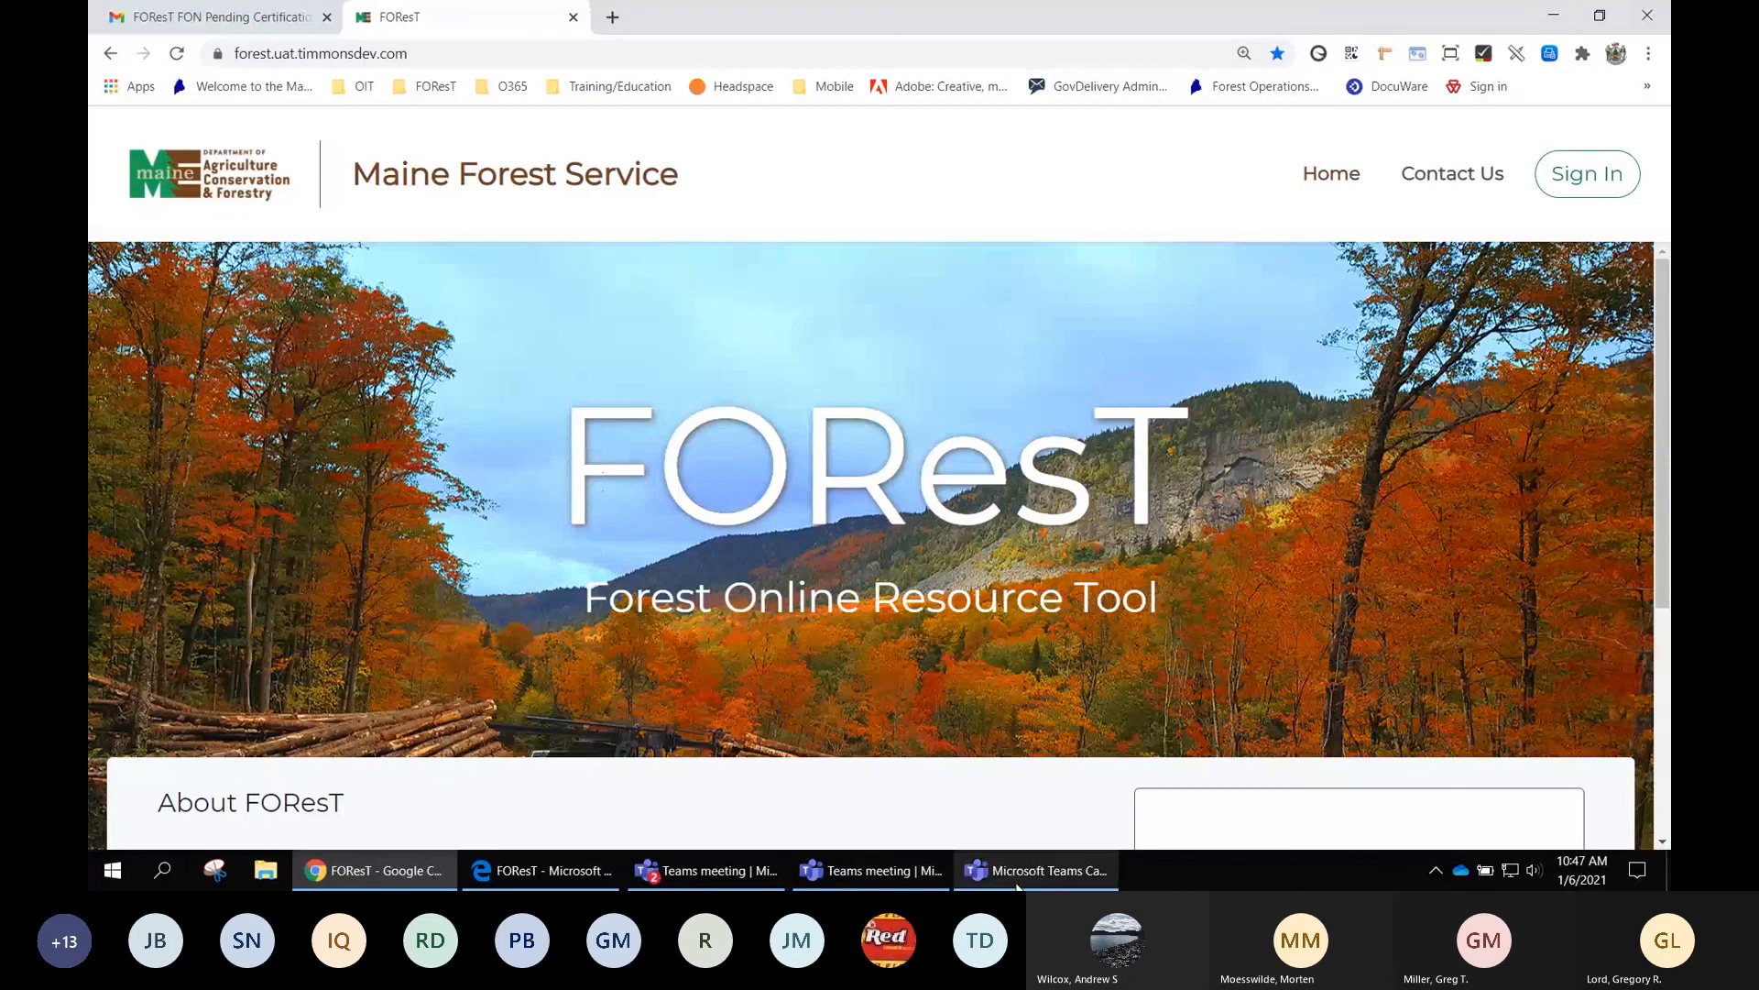
pyautogui.moveTo(1049, 886)
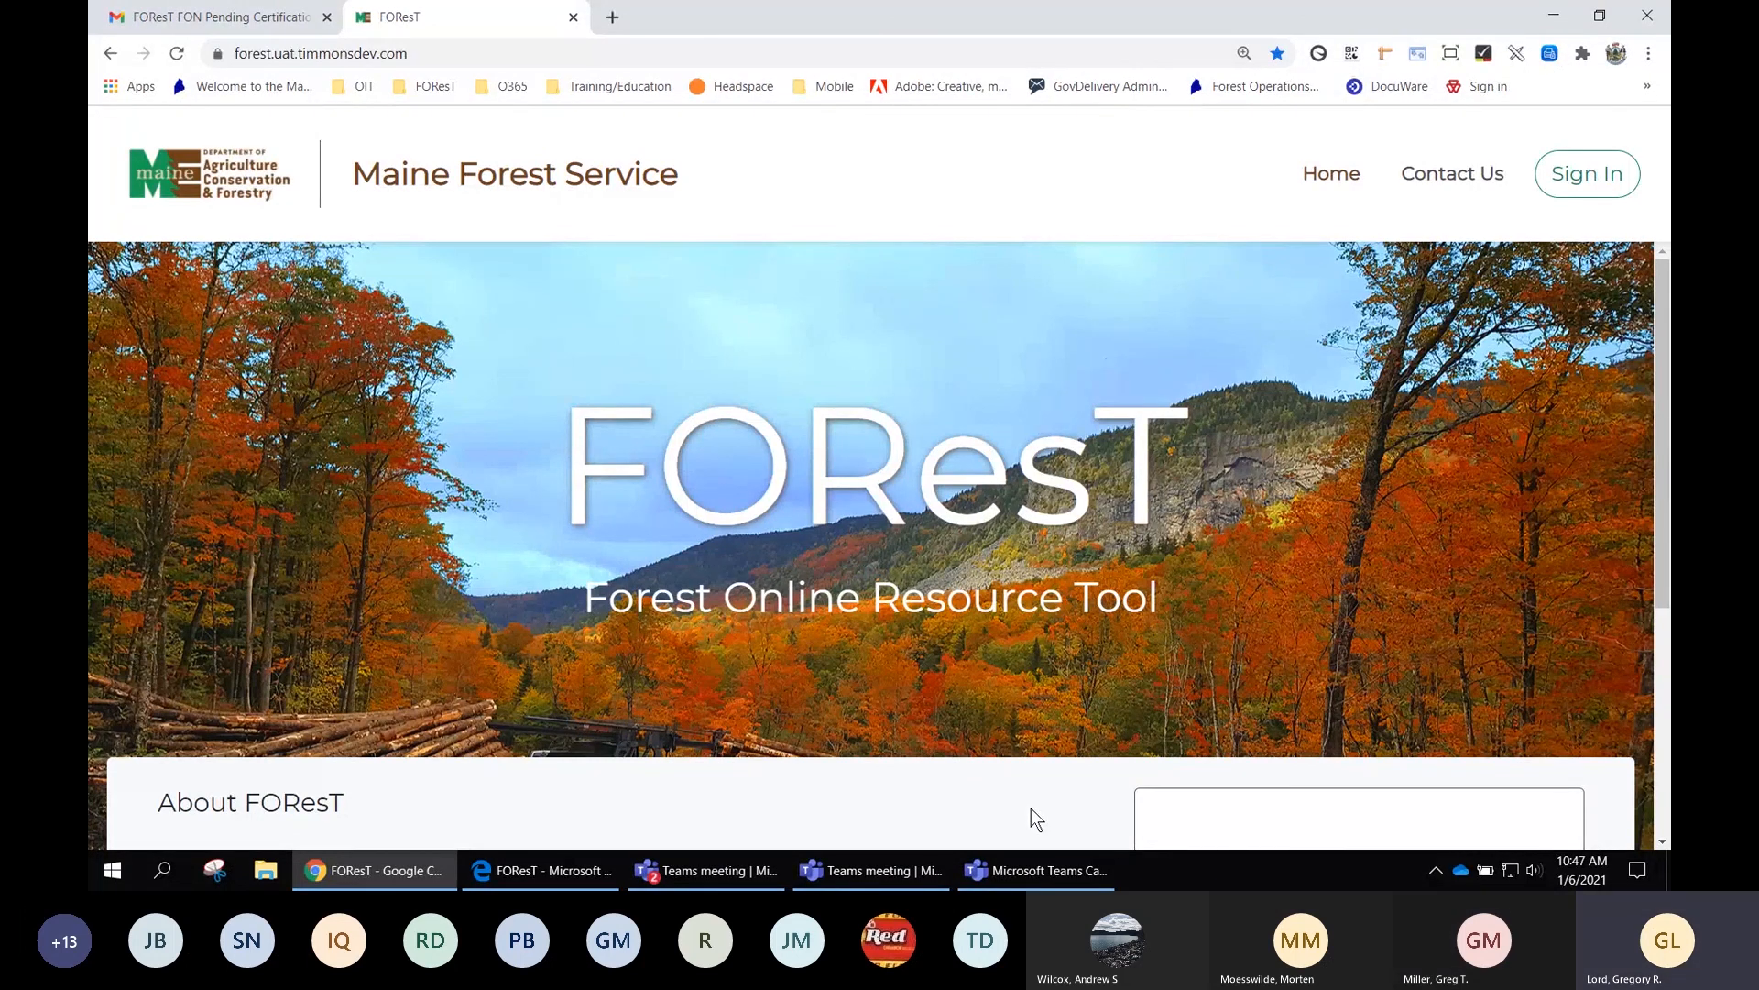
pyautogui.click(1052, 880)
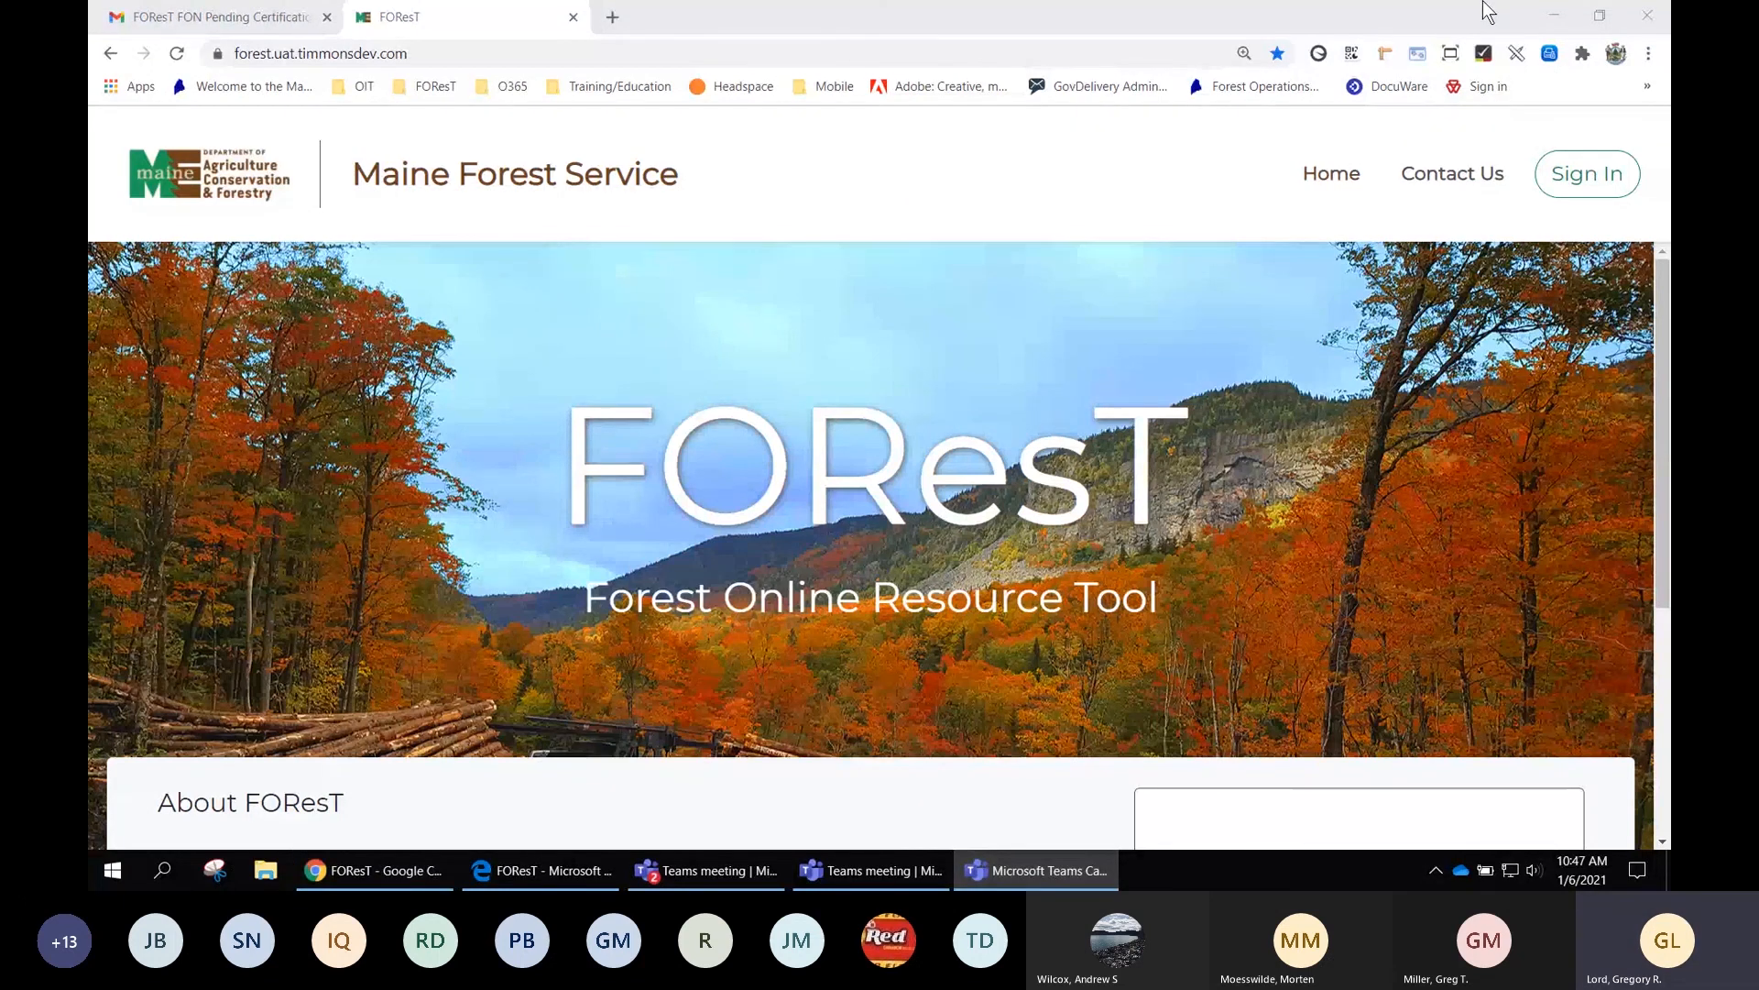
pyautogui.click(1549, 23)
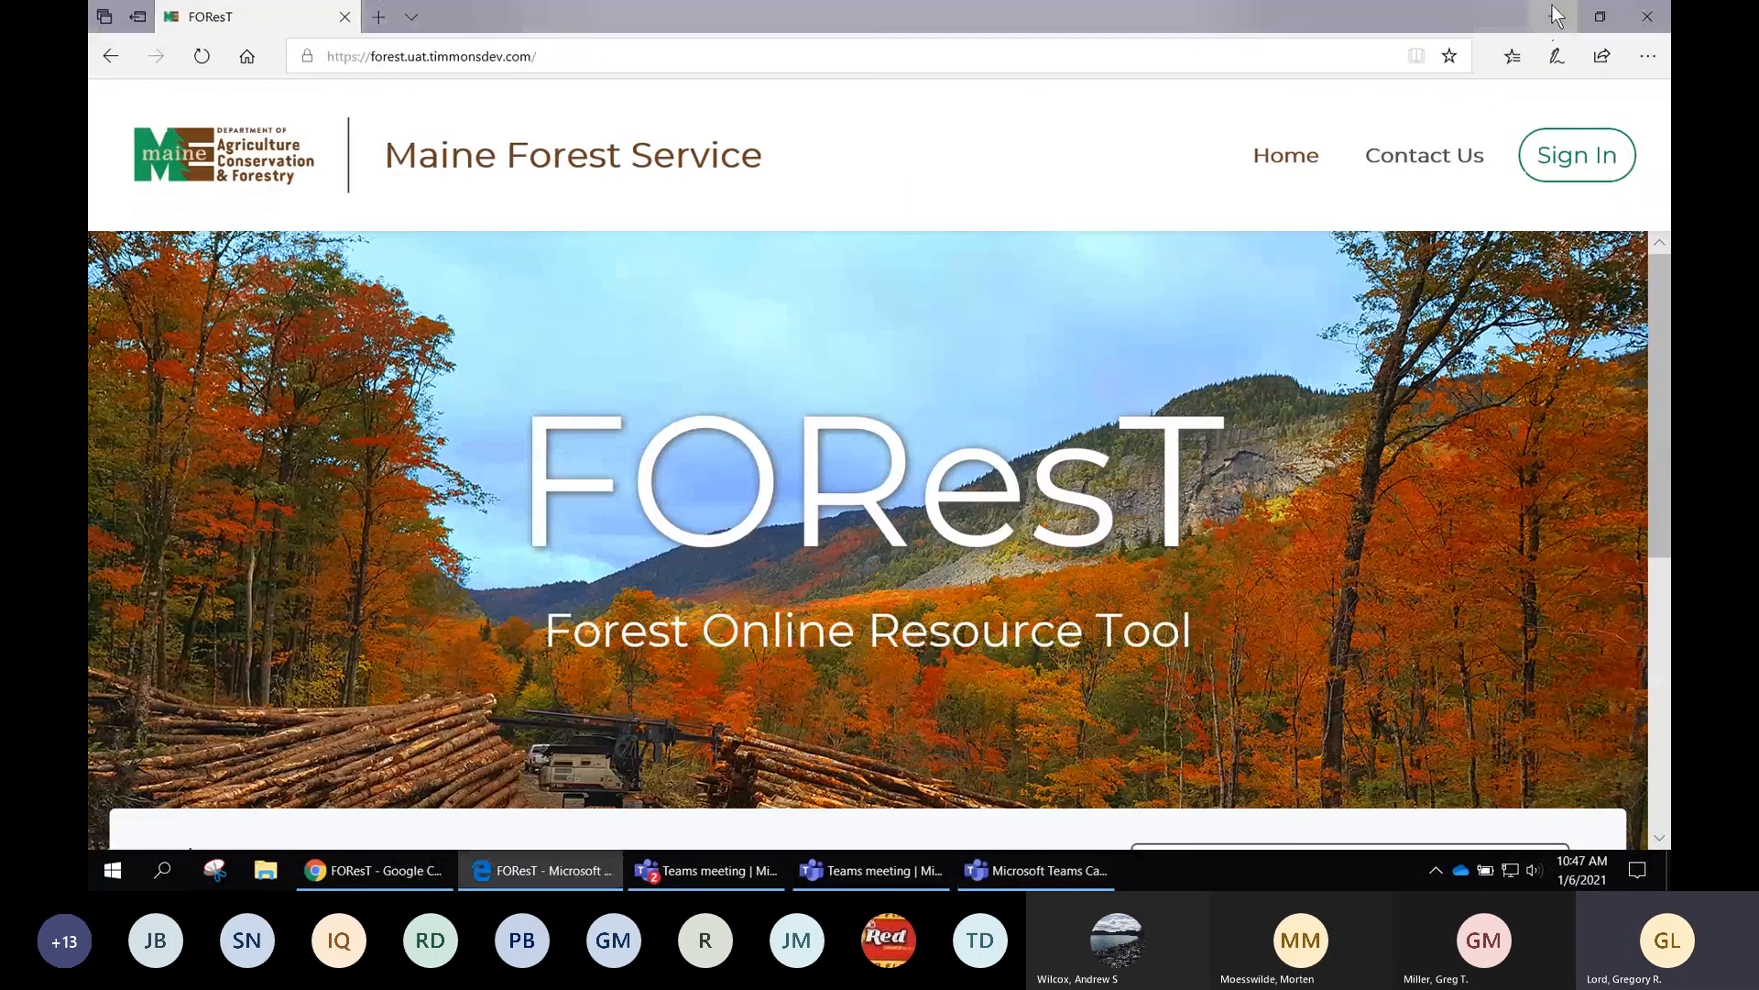
# Minimize Edge, bring the Teams meeting back, and stop sharing the screen
pyautogui.click(1555, 21)
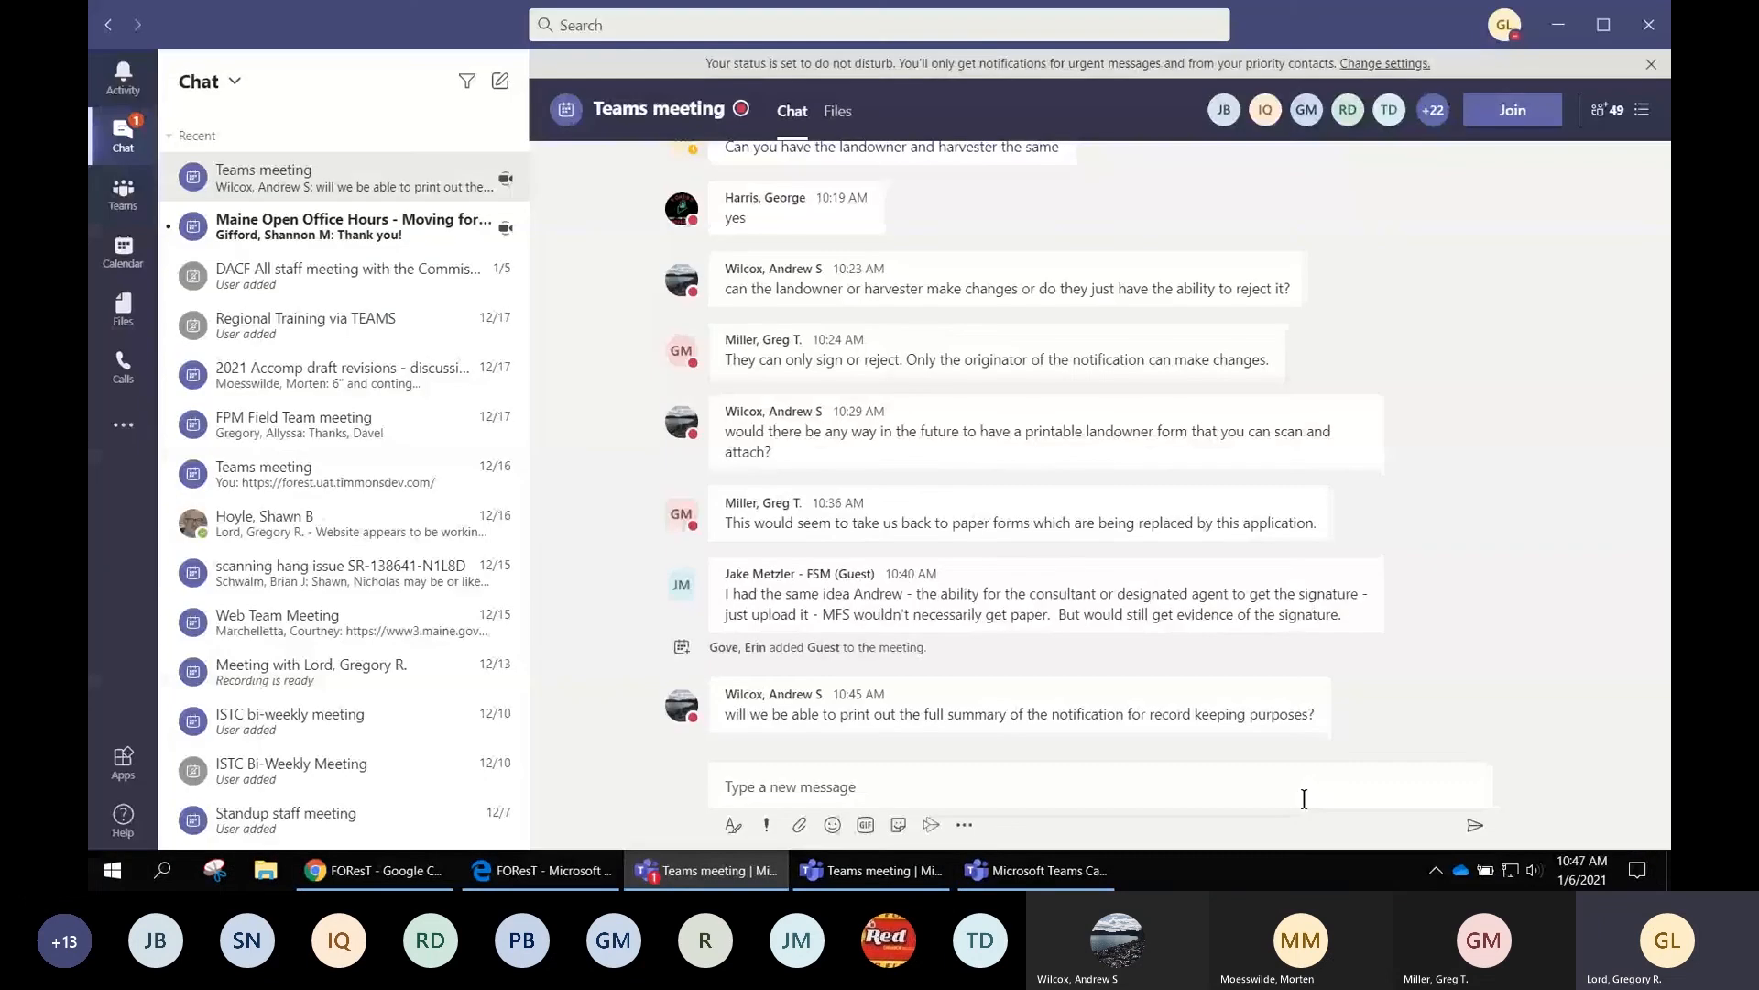
pyautogui.click(1041, 875)
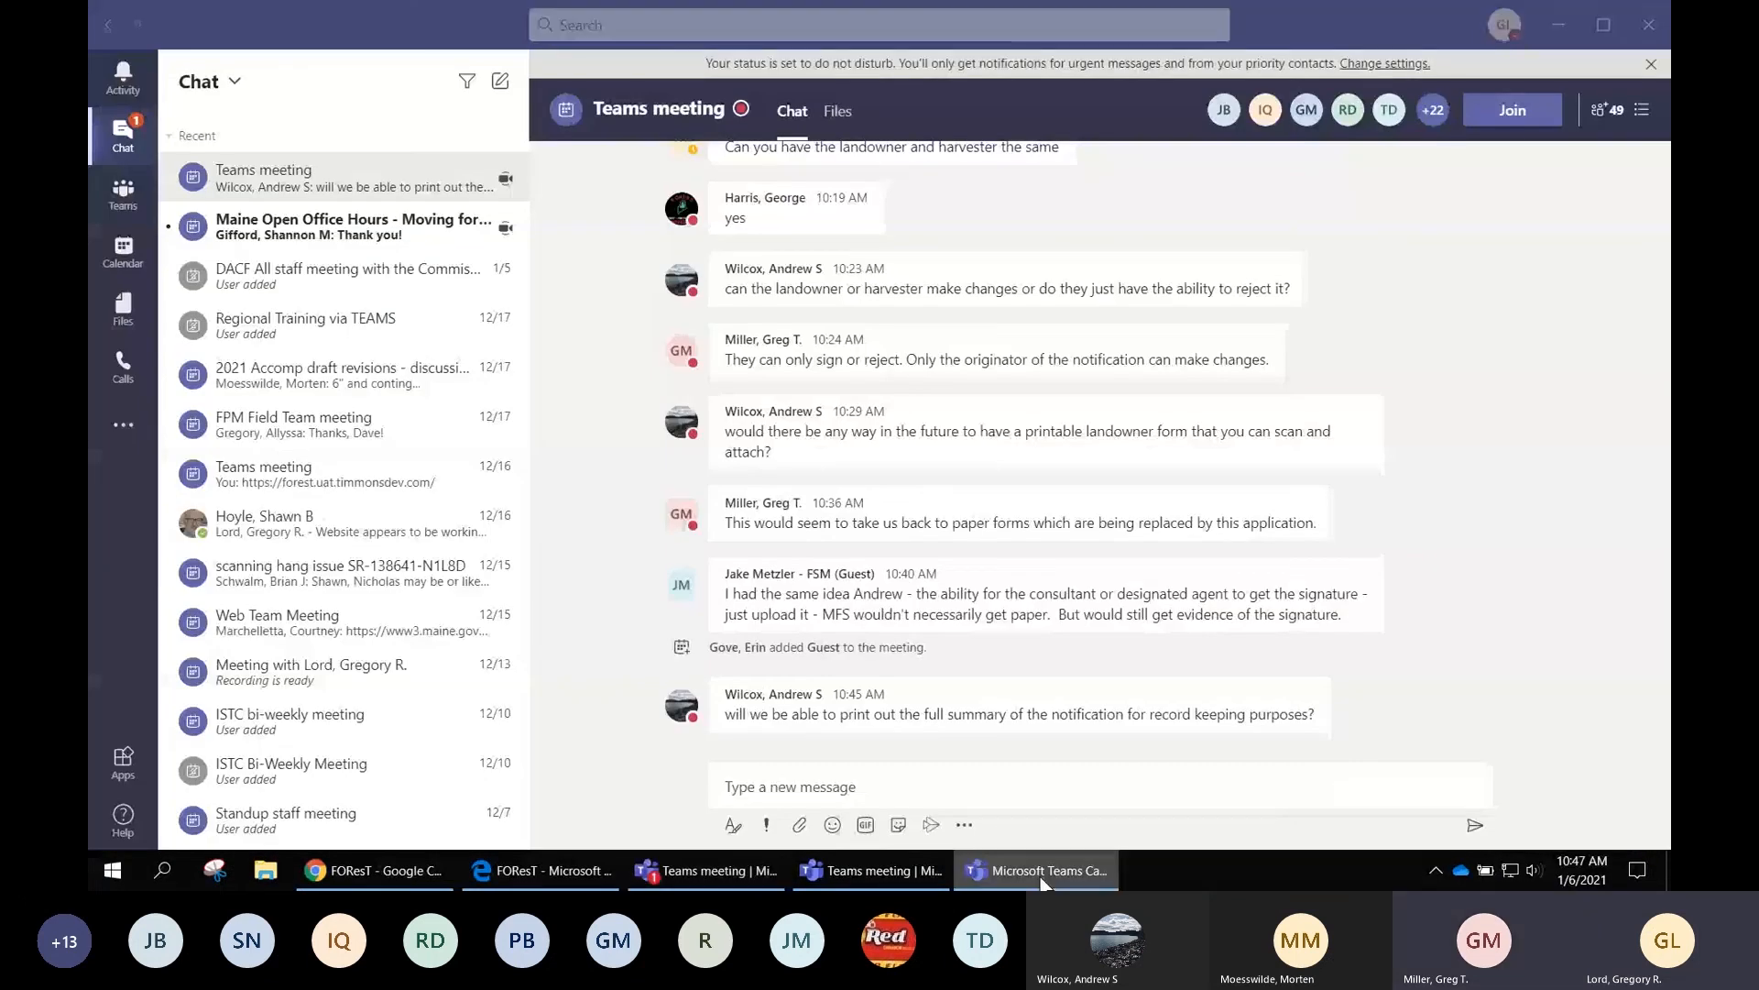
pyautogui.click(894, 869)
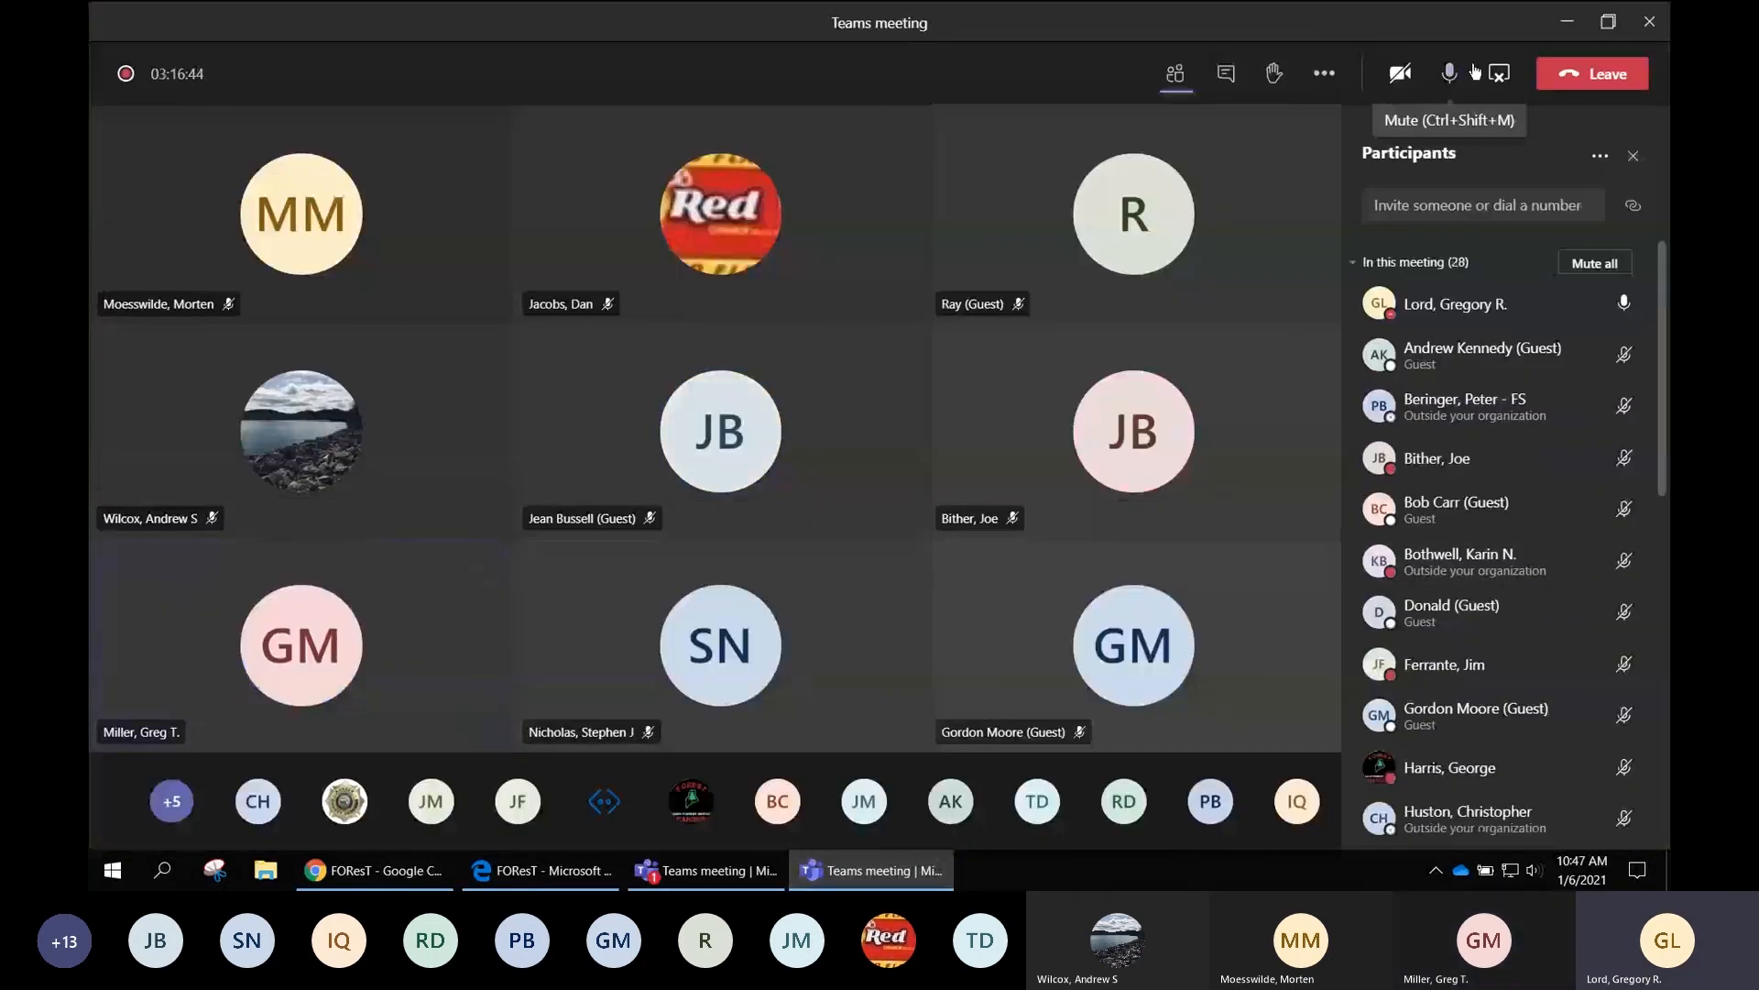
pyautogui.click(1501, 77)
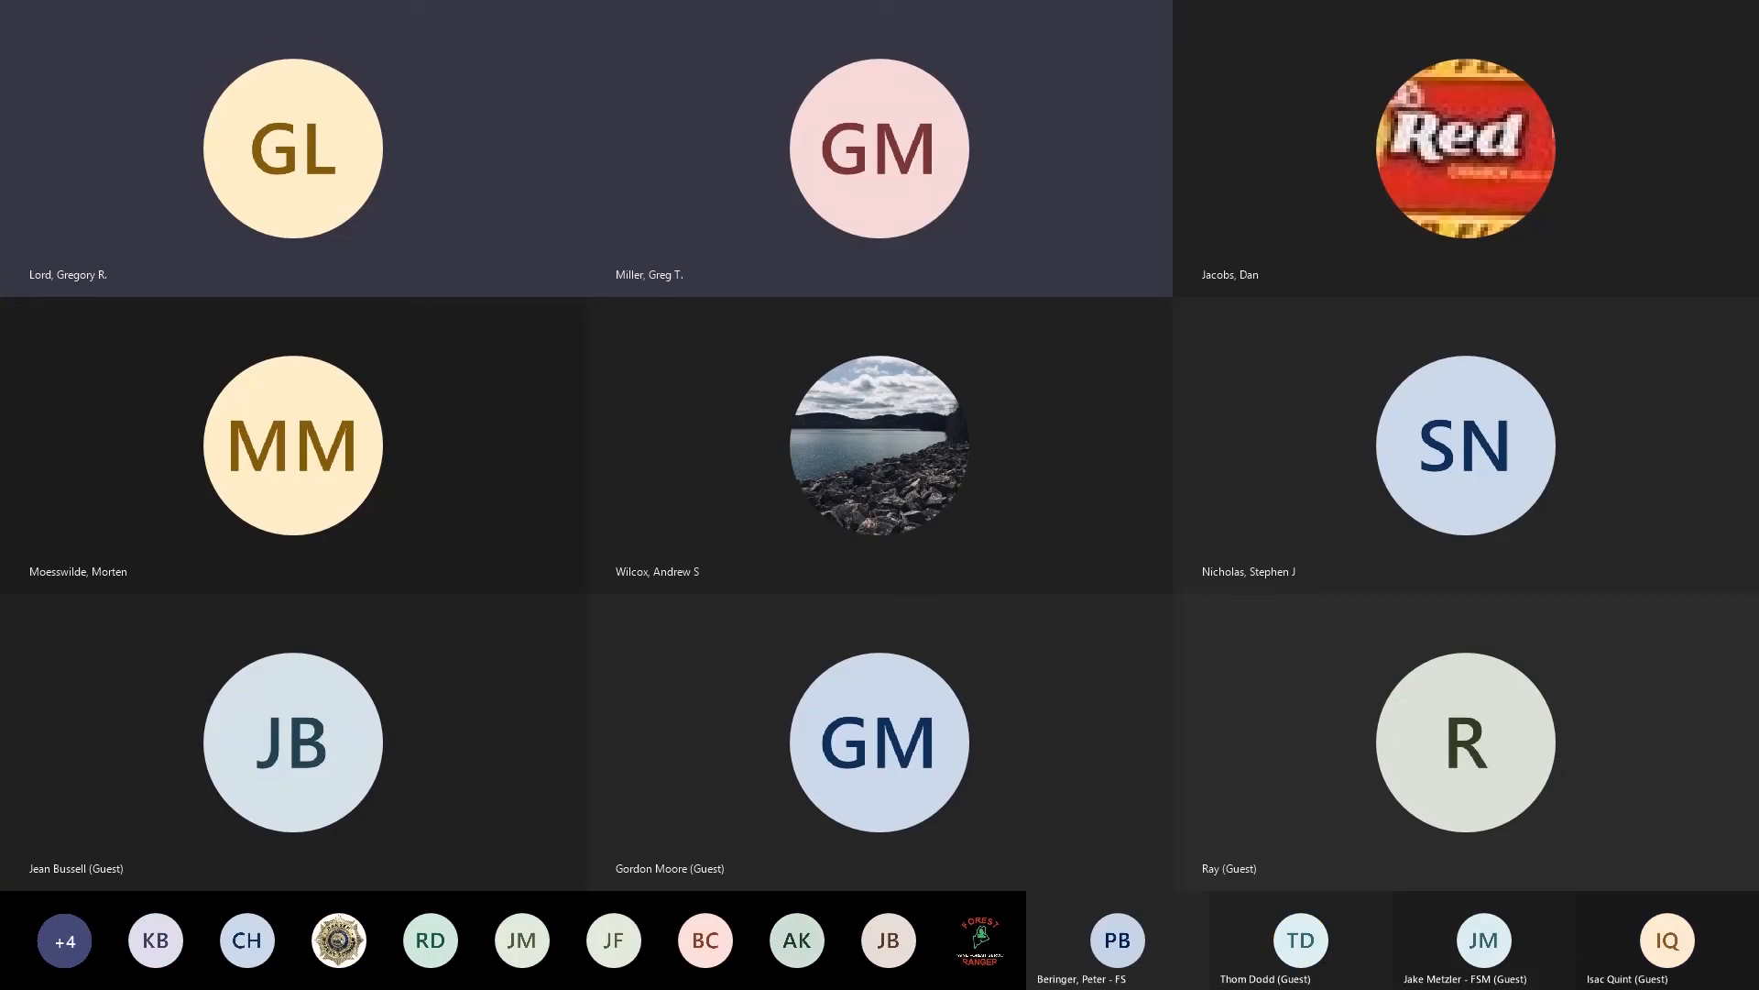